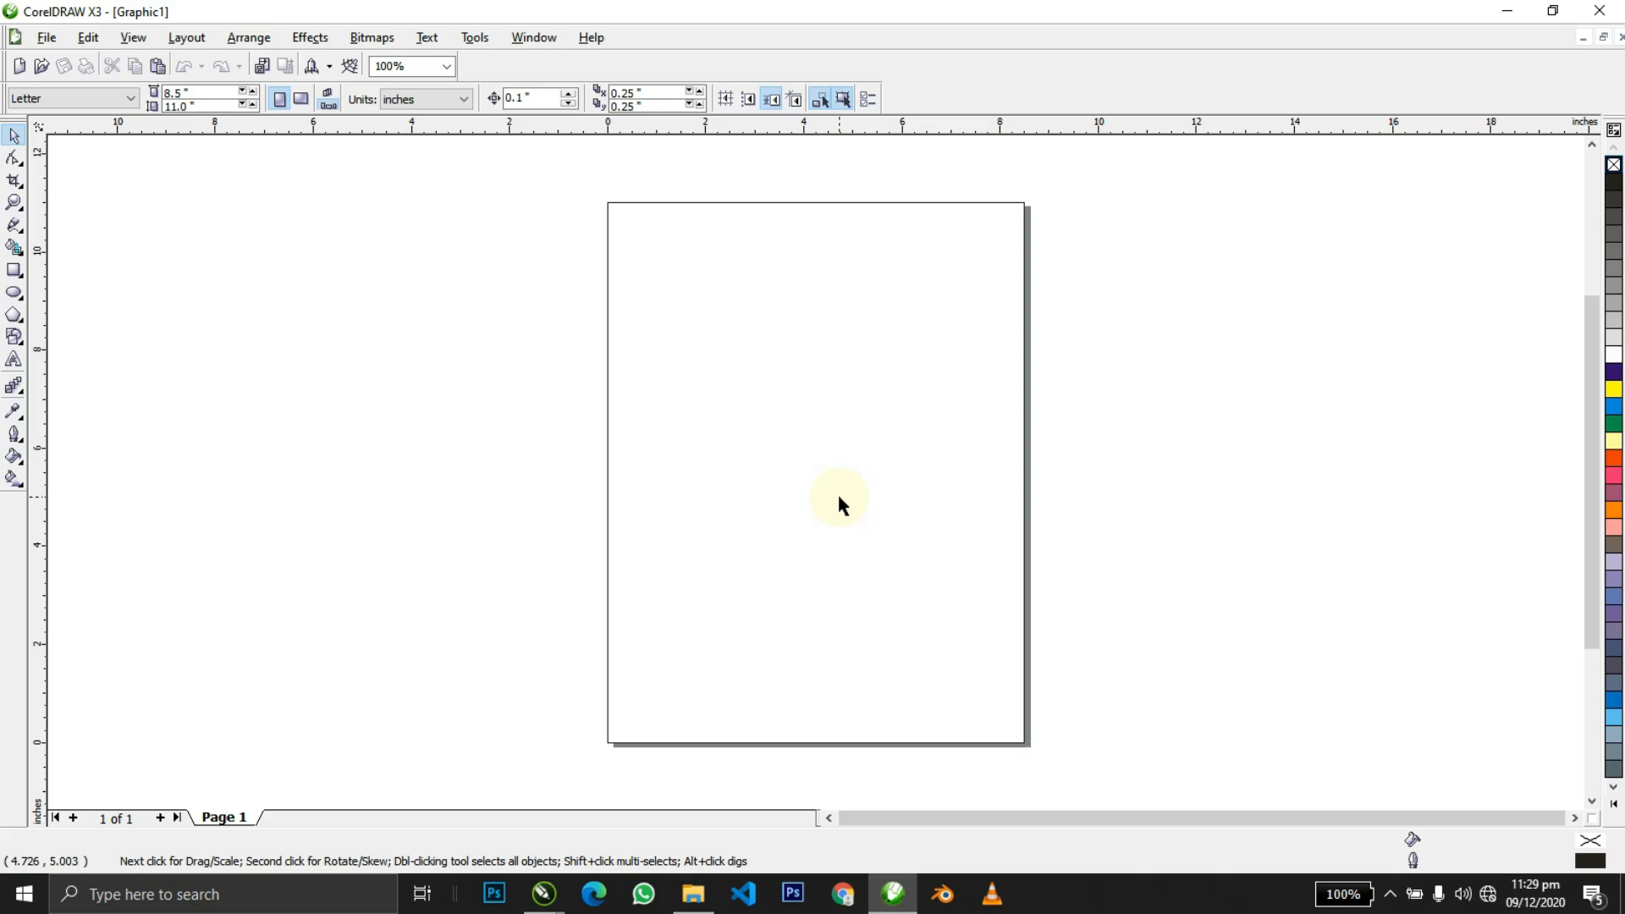
Show the standard page-size list for the blank Letter page.
mouse_move(544, 893)
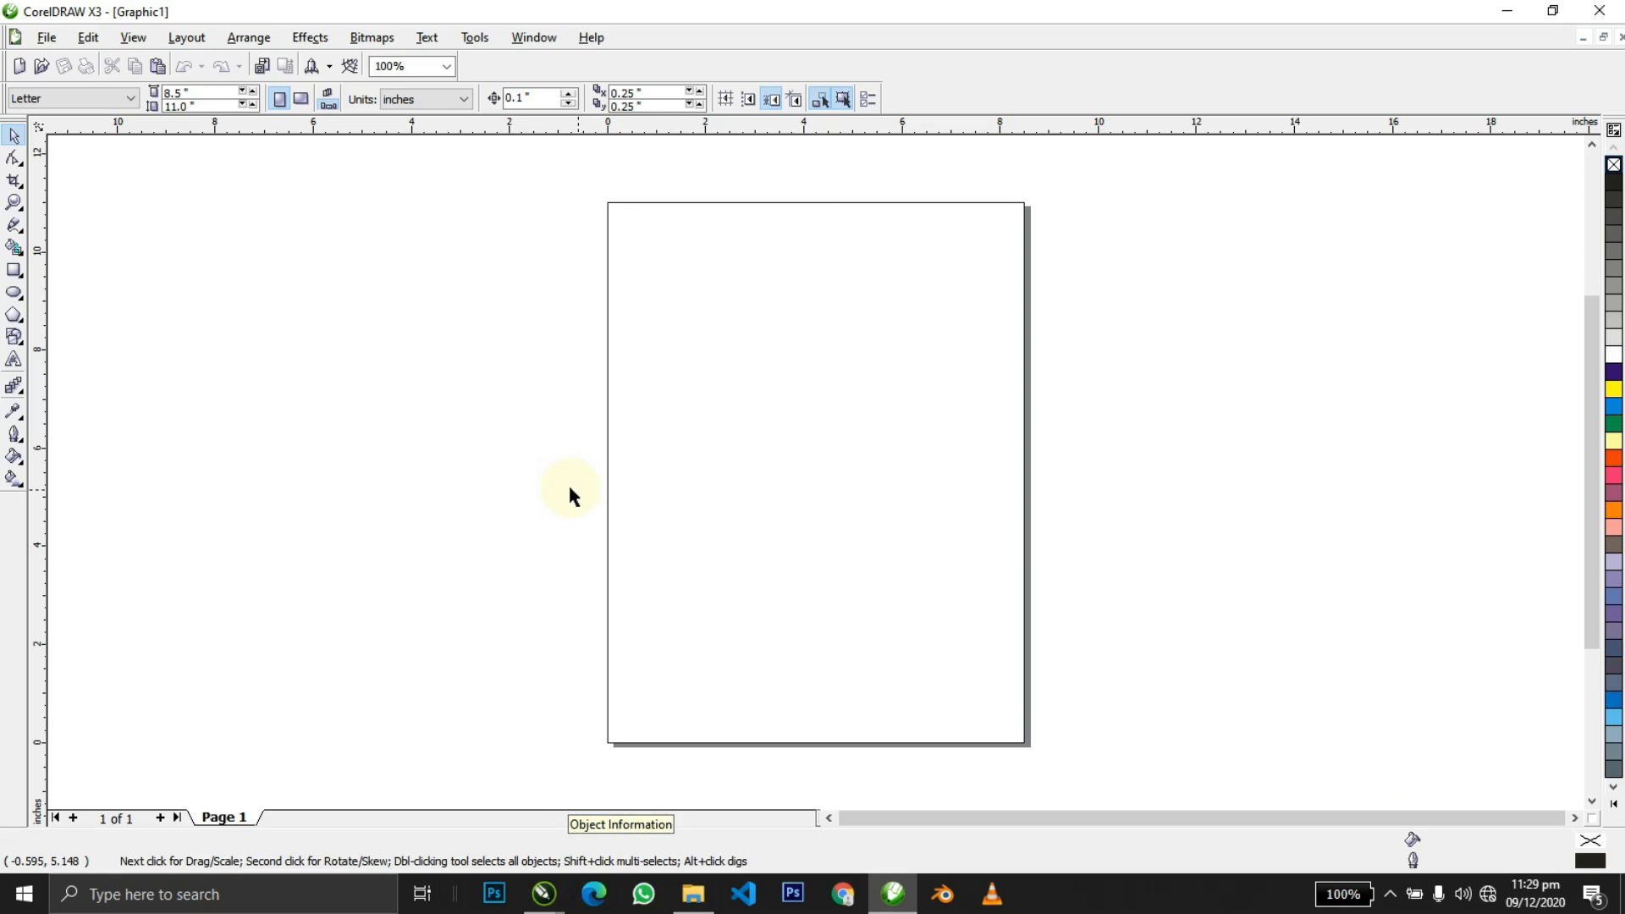
click(55, 100)
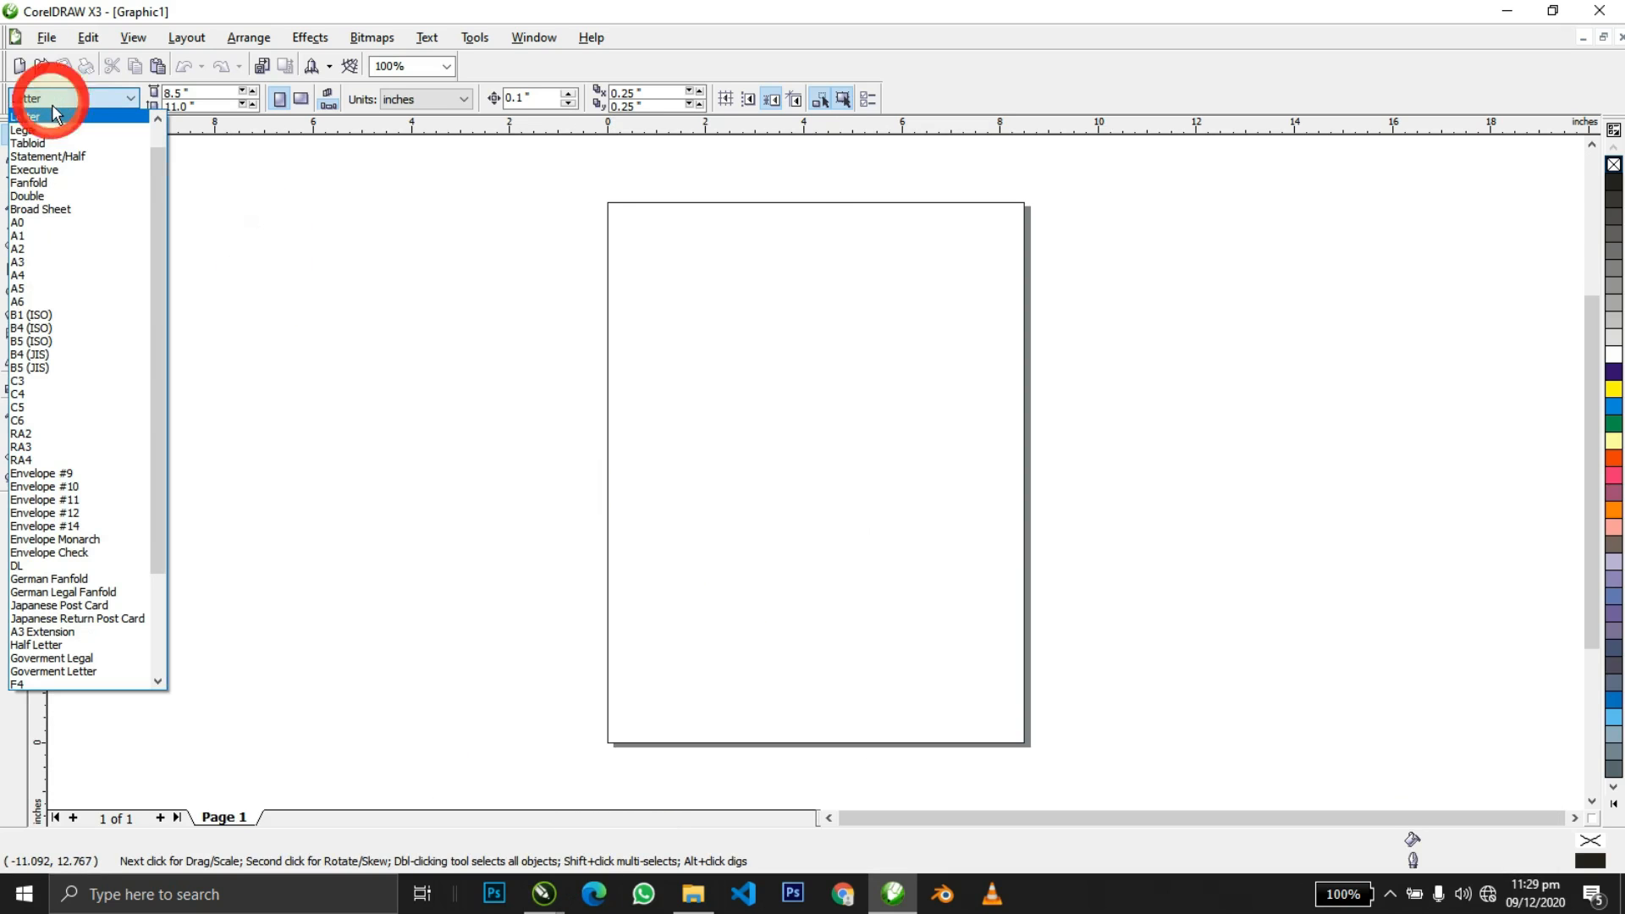
Switch the page to A5 and add a page-sized rectangle scaled to 89.2% as a frame.
click(46, 289)
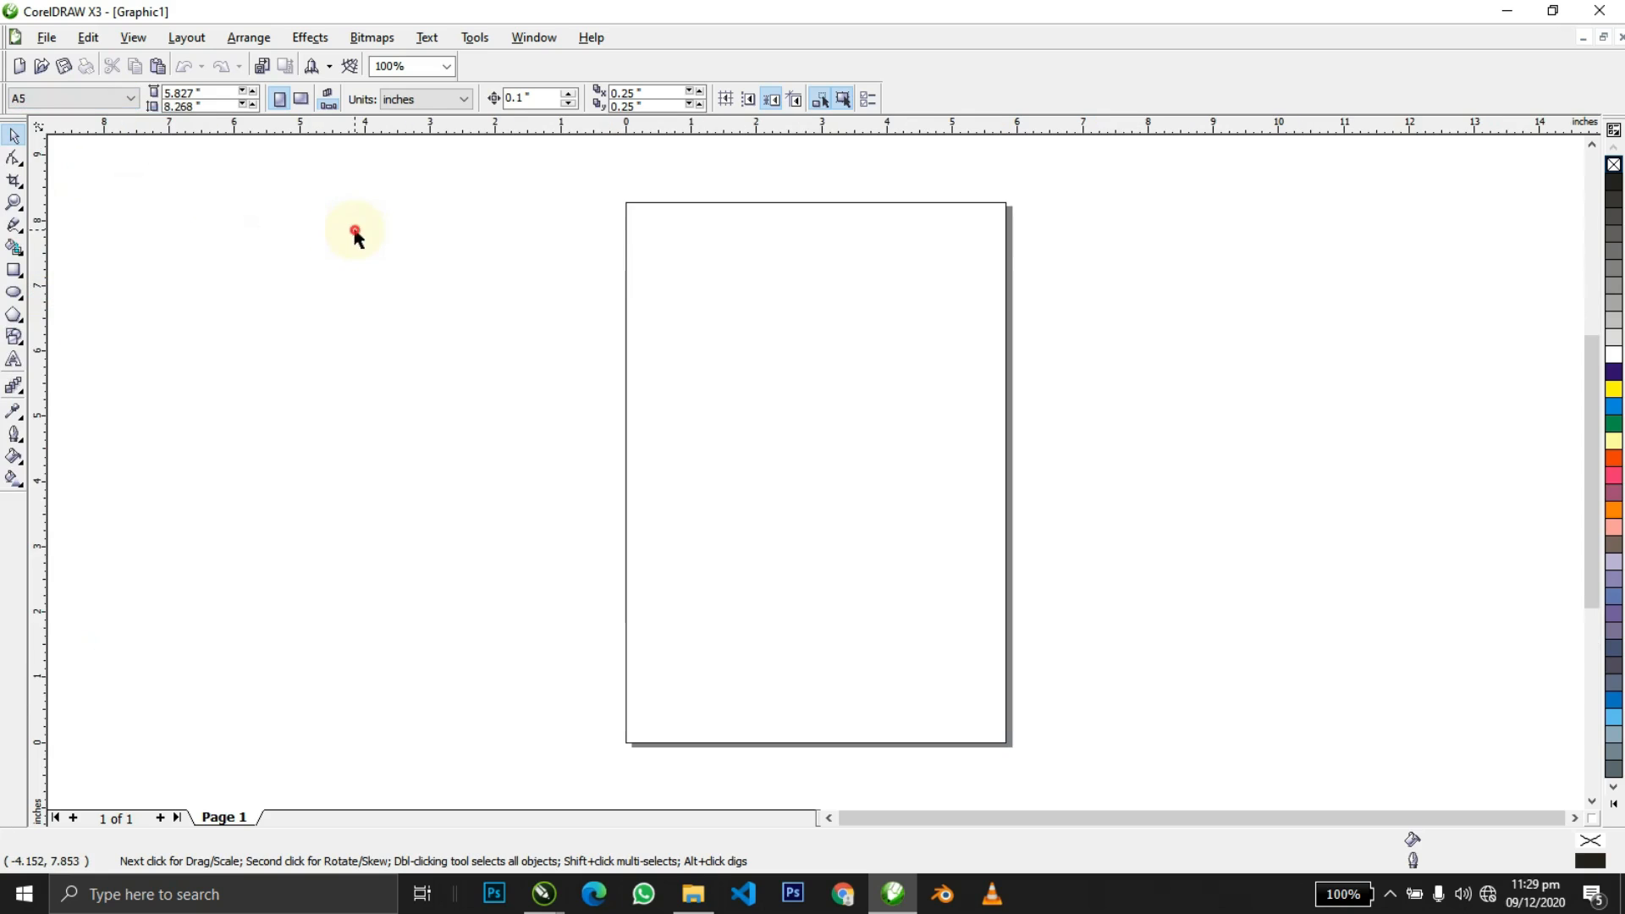
double_click(14, 271)
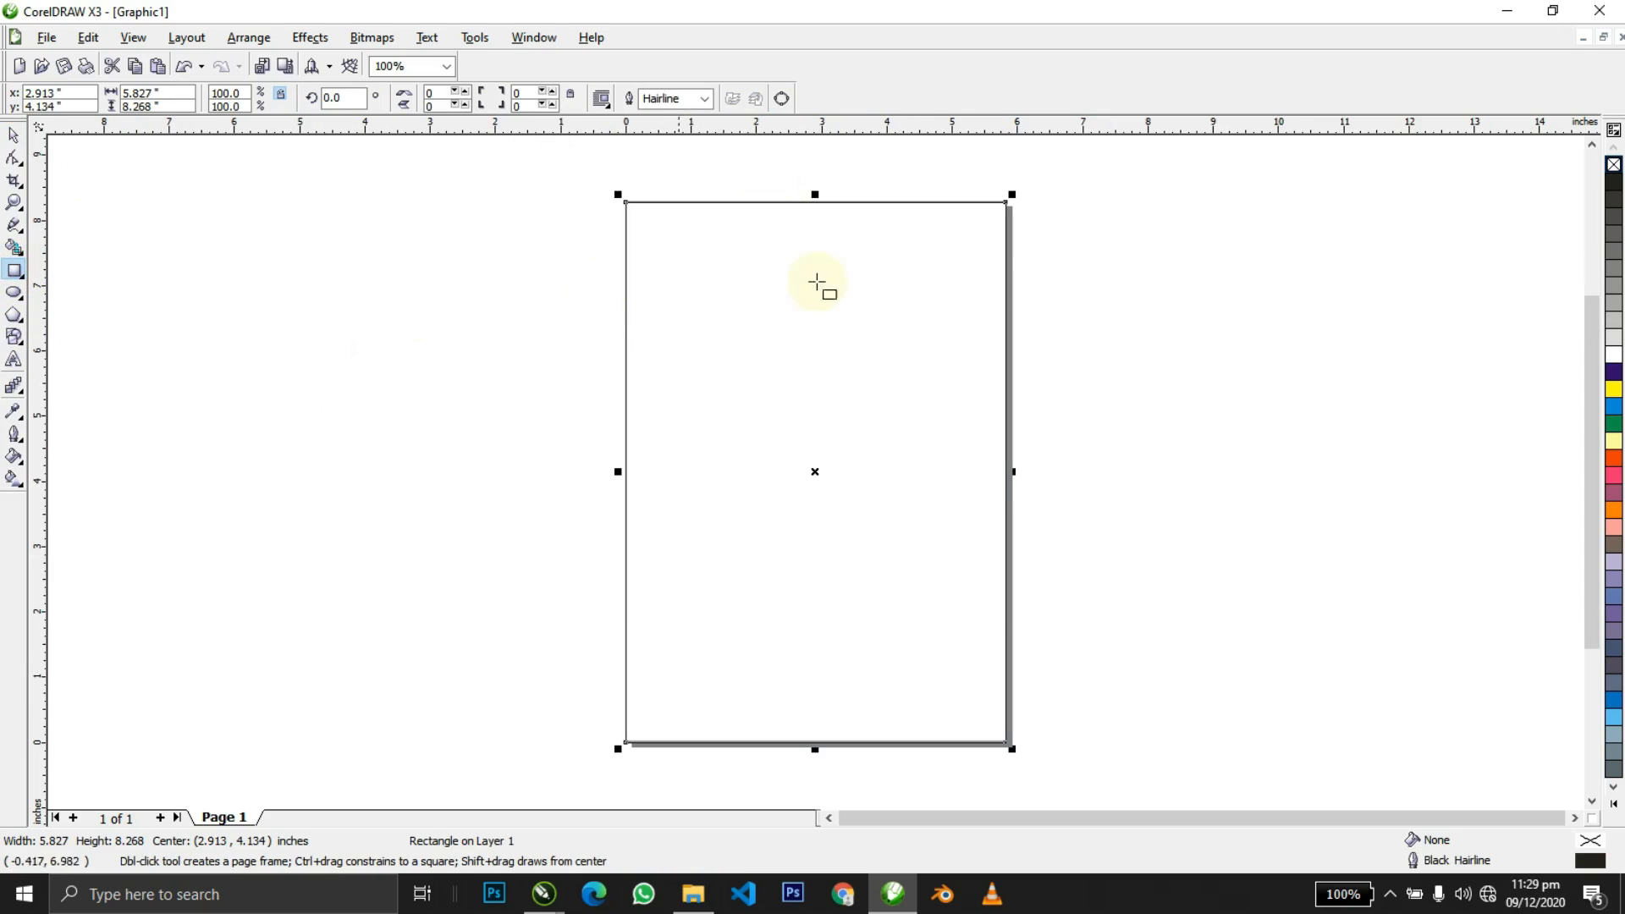
key(space)
drag(1012, 196, 991, 196)
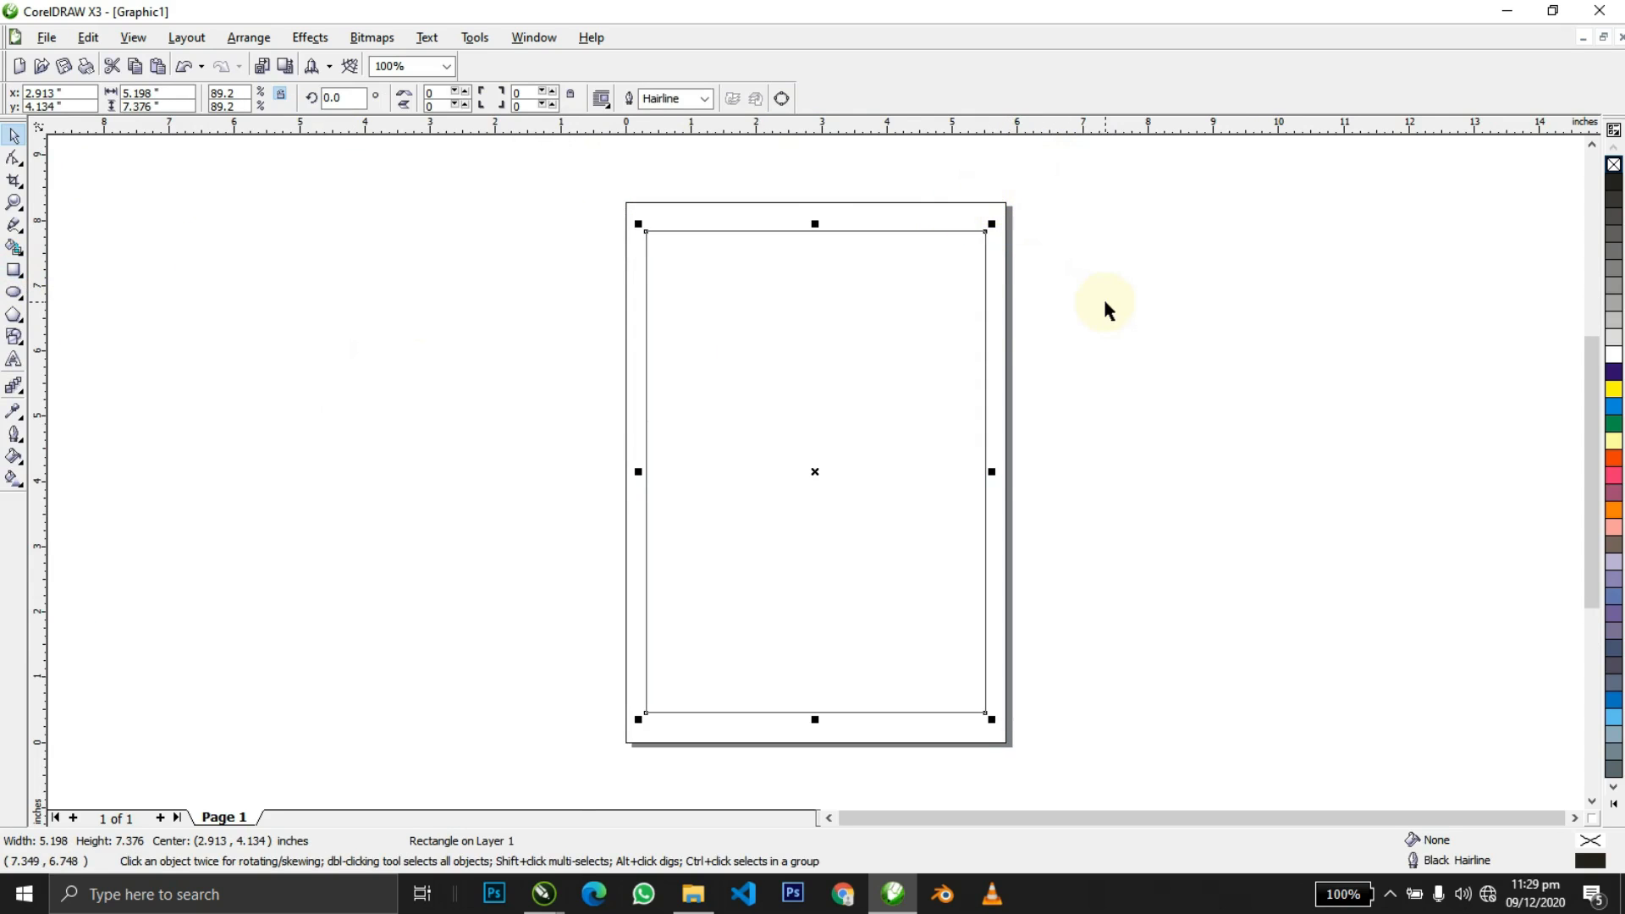
key(shift+F2)
click(1147, 301)
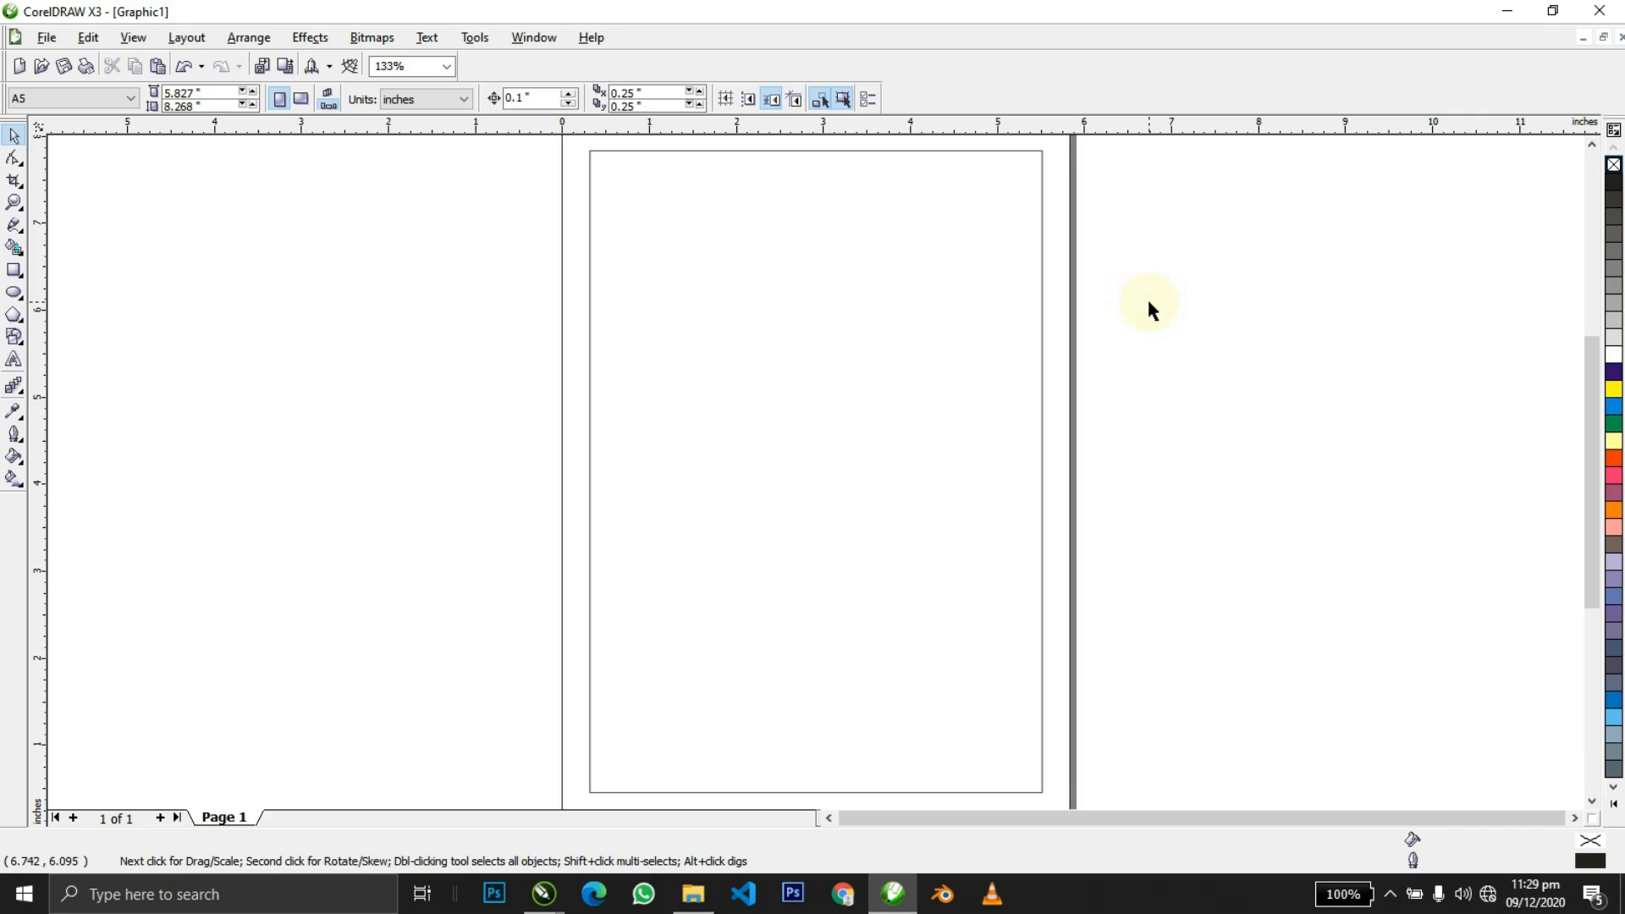
key(F8)
Type the church name, address, '2020 Christmas Carol Service', theme and date lines beside the page.
click(1148, 301)
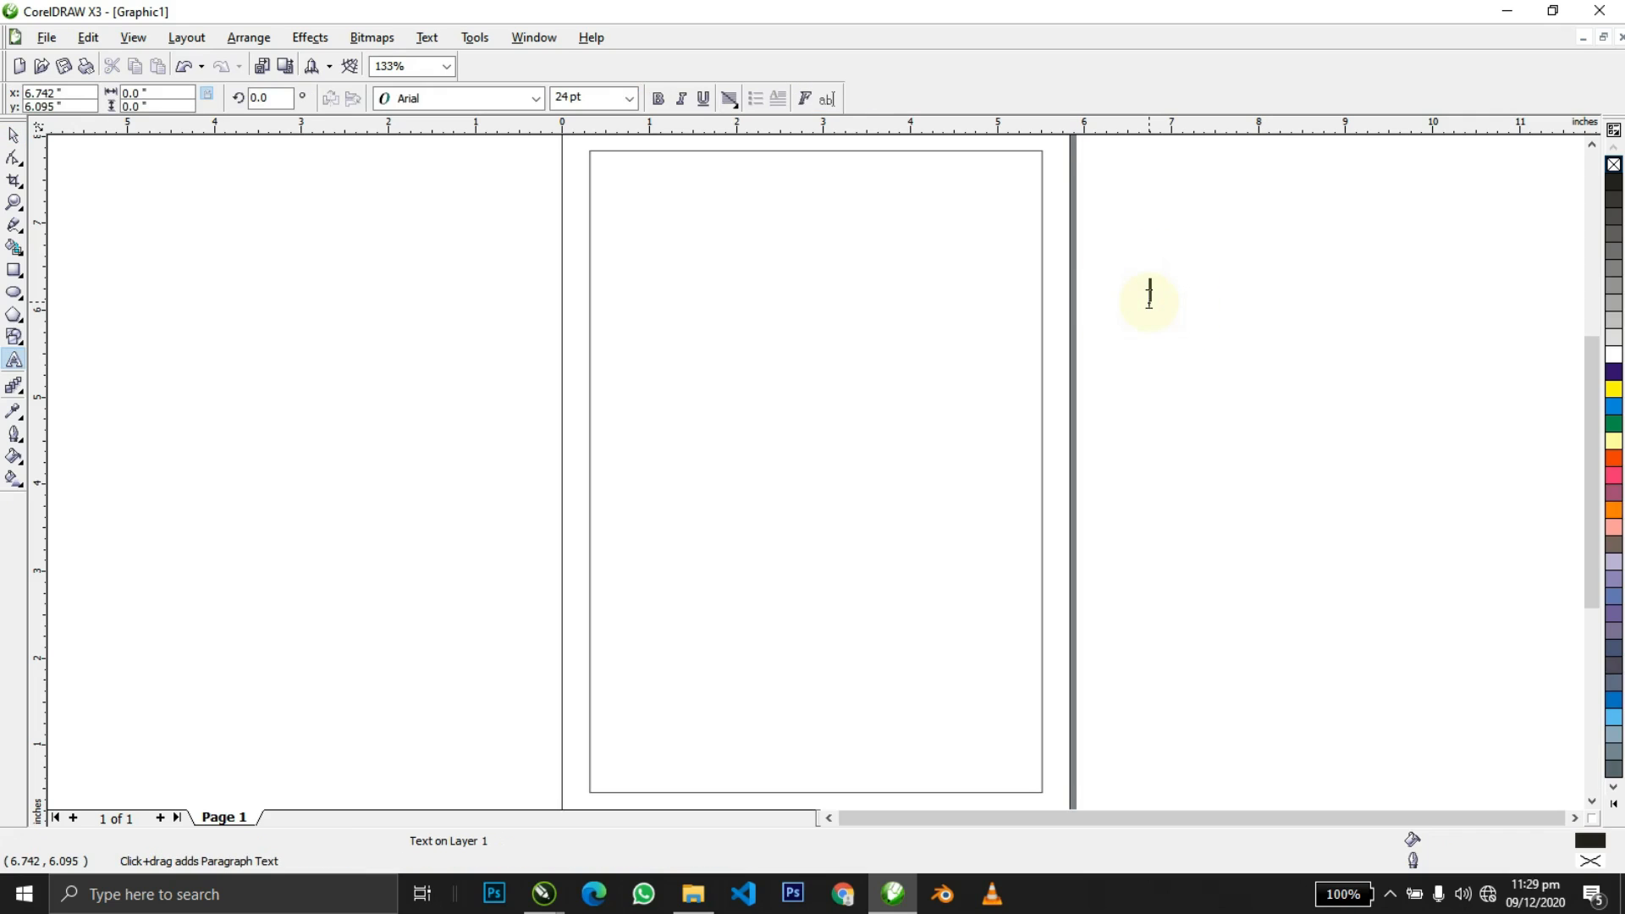
text(The Kings Ministry, Lokoja)
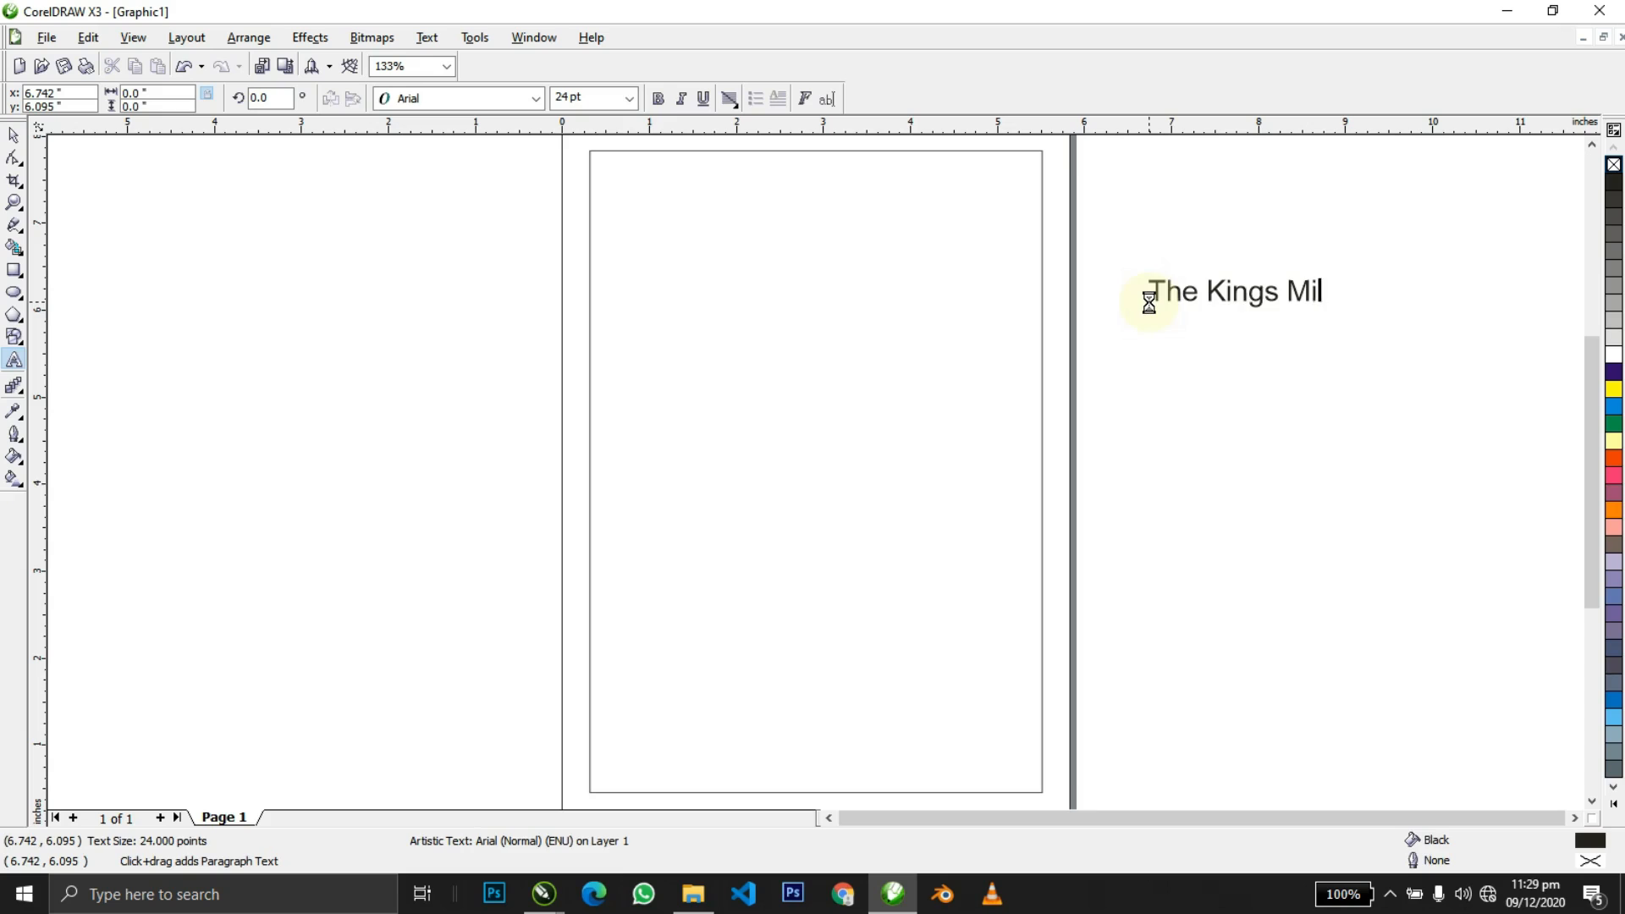
key(Return)
text(Behind Kogi Travellers, Lokoja, Kogi State)
key(Return)
key(Return)
text(2020 Christmas Carol Service)
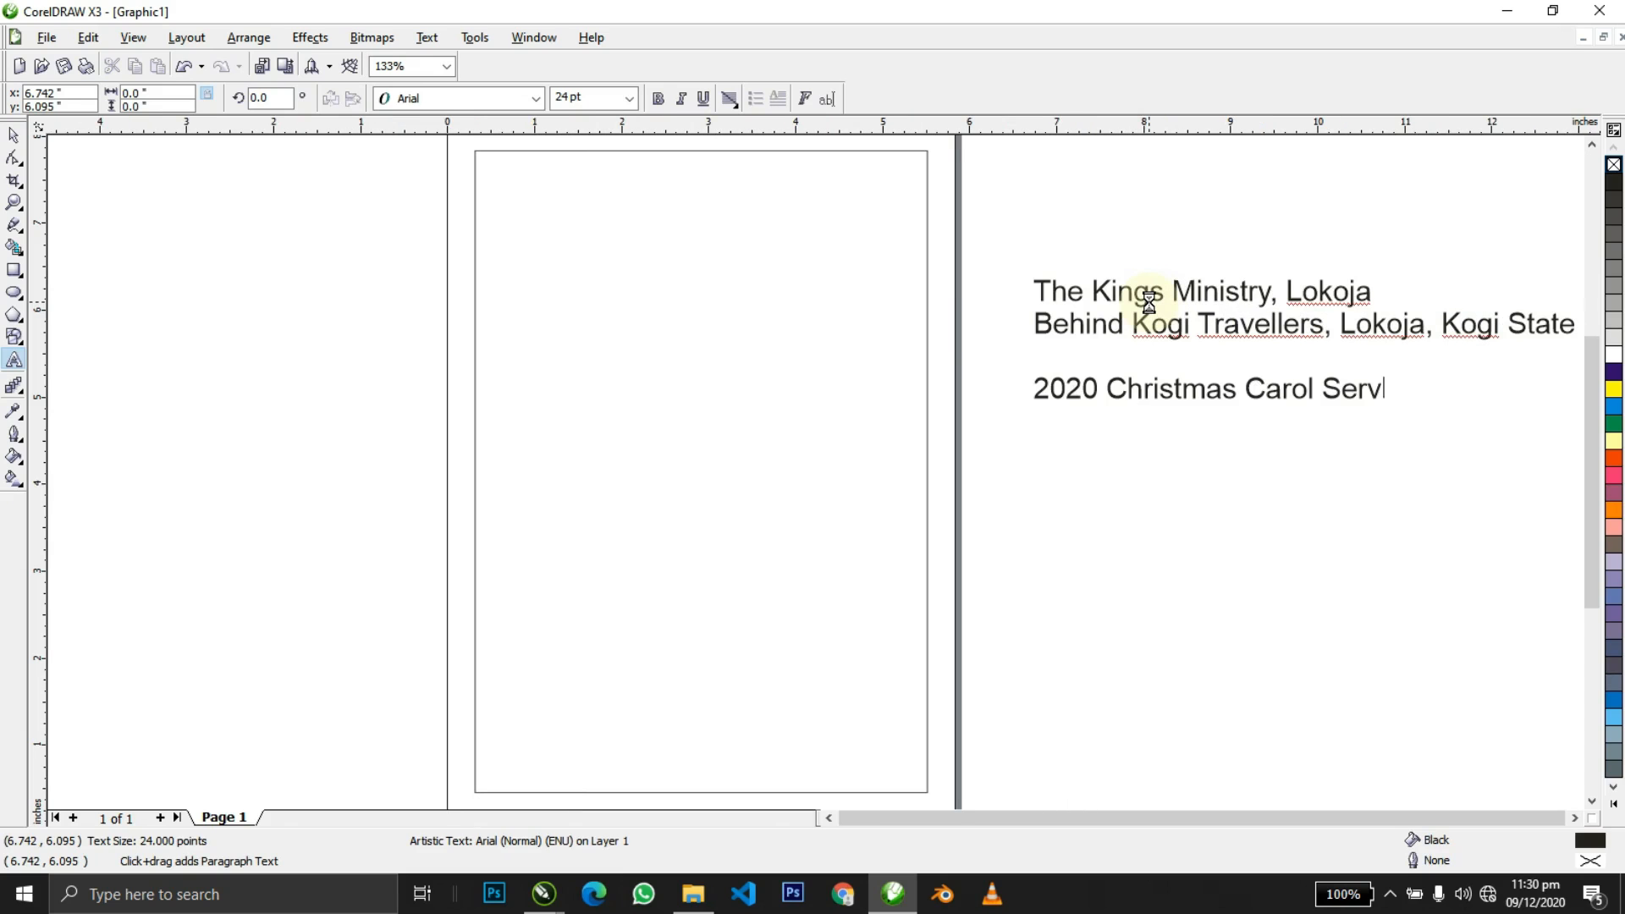
key(Return)
key(Return)
text(Theme)
key(Return)
text(A Saviour is Born unto us)
key(Return)
key(Return)
text(Saturday, 19th December, 2020)
Add the times 'Photo Shoot: 4pm | Event: 5pm' and the Featuring list of acts.
key(Return)
text(Photo Shoot: 4pm  | Event: 5pm)
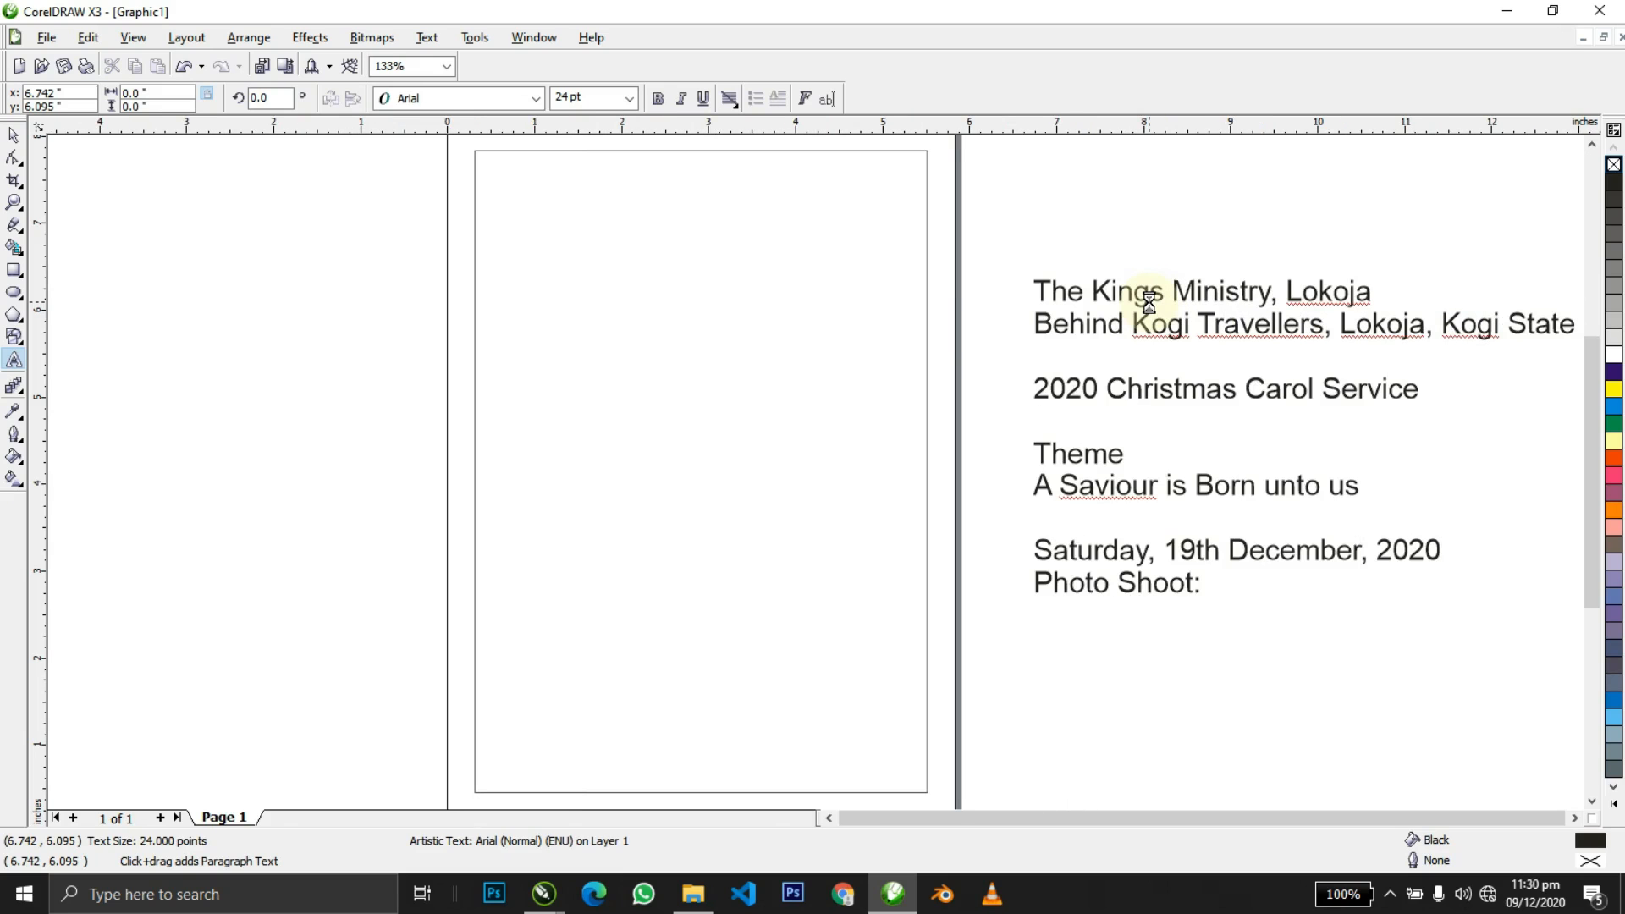
key(Return)
key(Return)
text(Featuring)
key(Return)
text(The King's Voice Classical Choir)
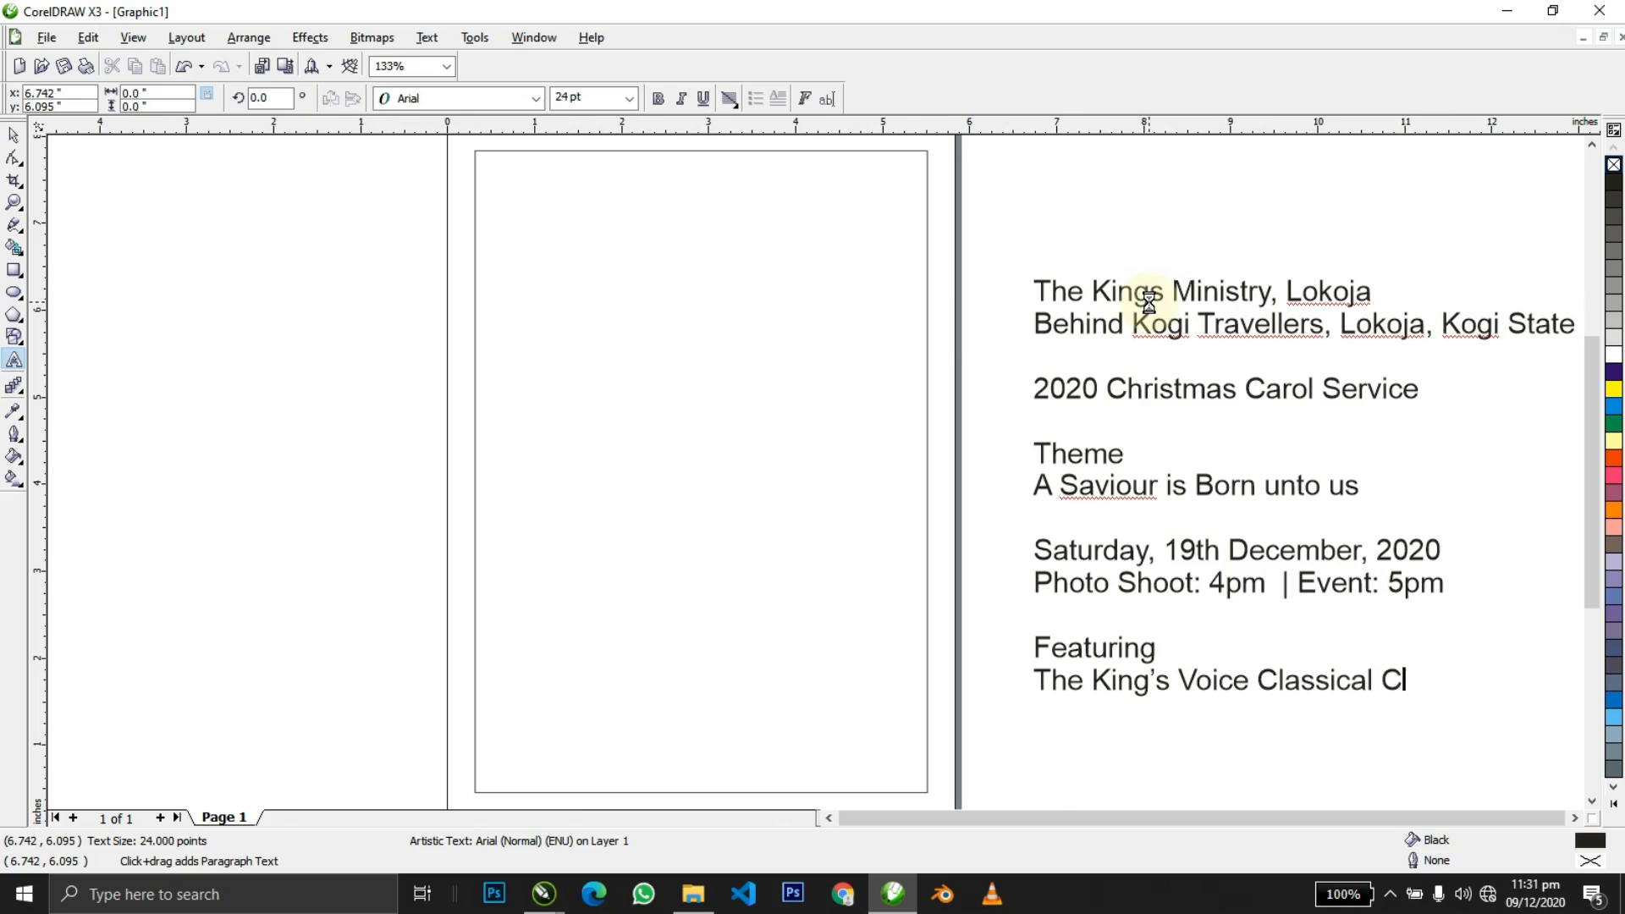
key(Return)
key(Return)
text(The Royal Drama Unit)
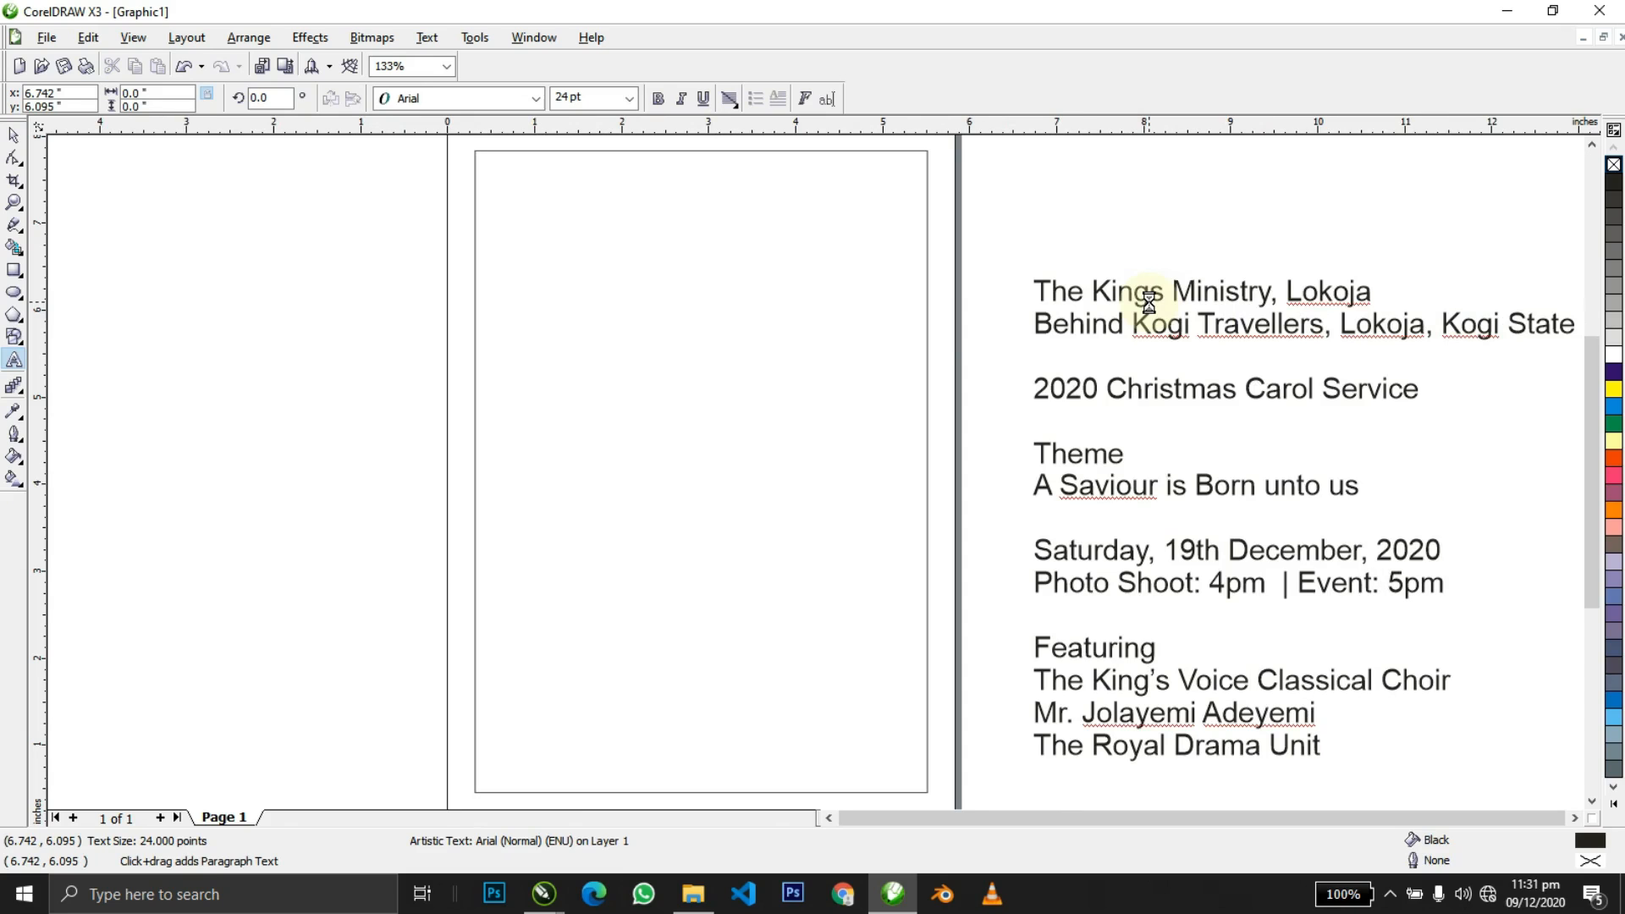
Set the whole details text block to 12 pt.
key(ctrl+space)
scroll(815, 474, down, 2)
scroll(816, 472, up, 2)
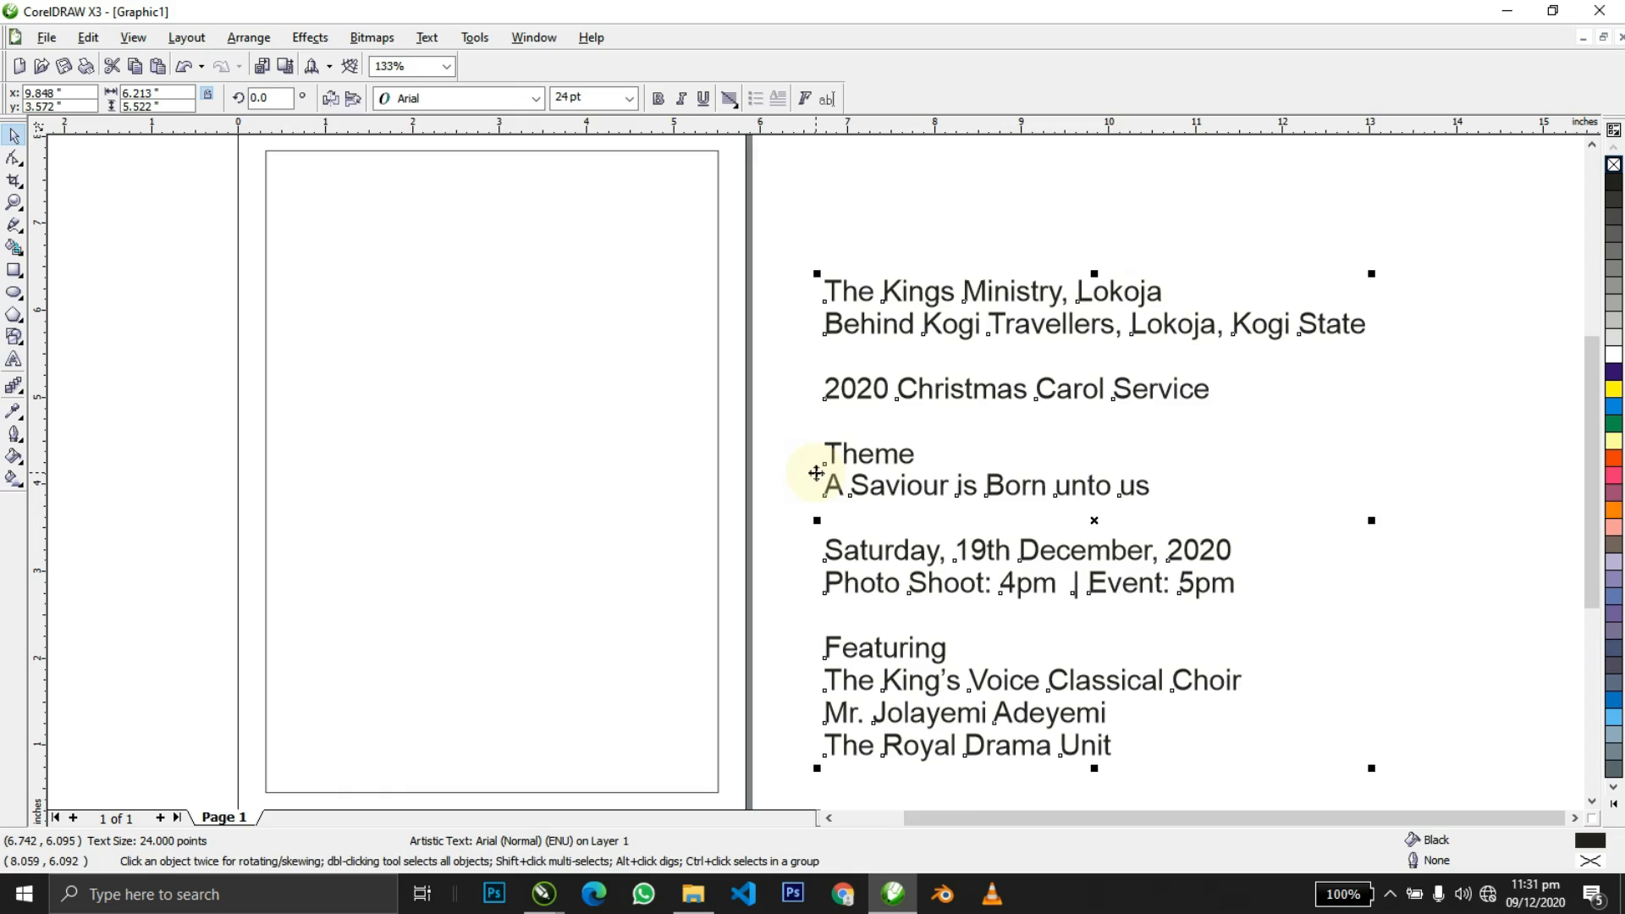
click(572, 98)
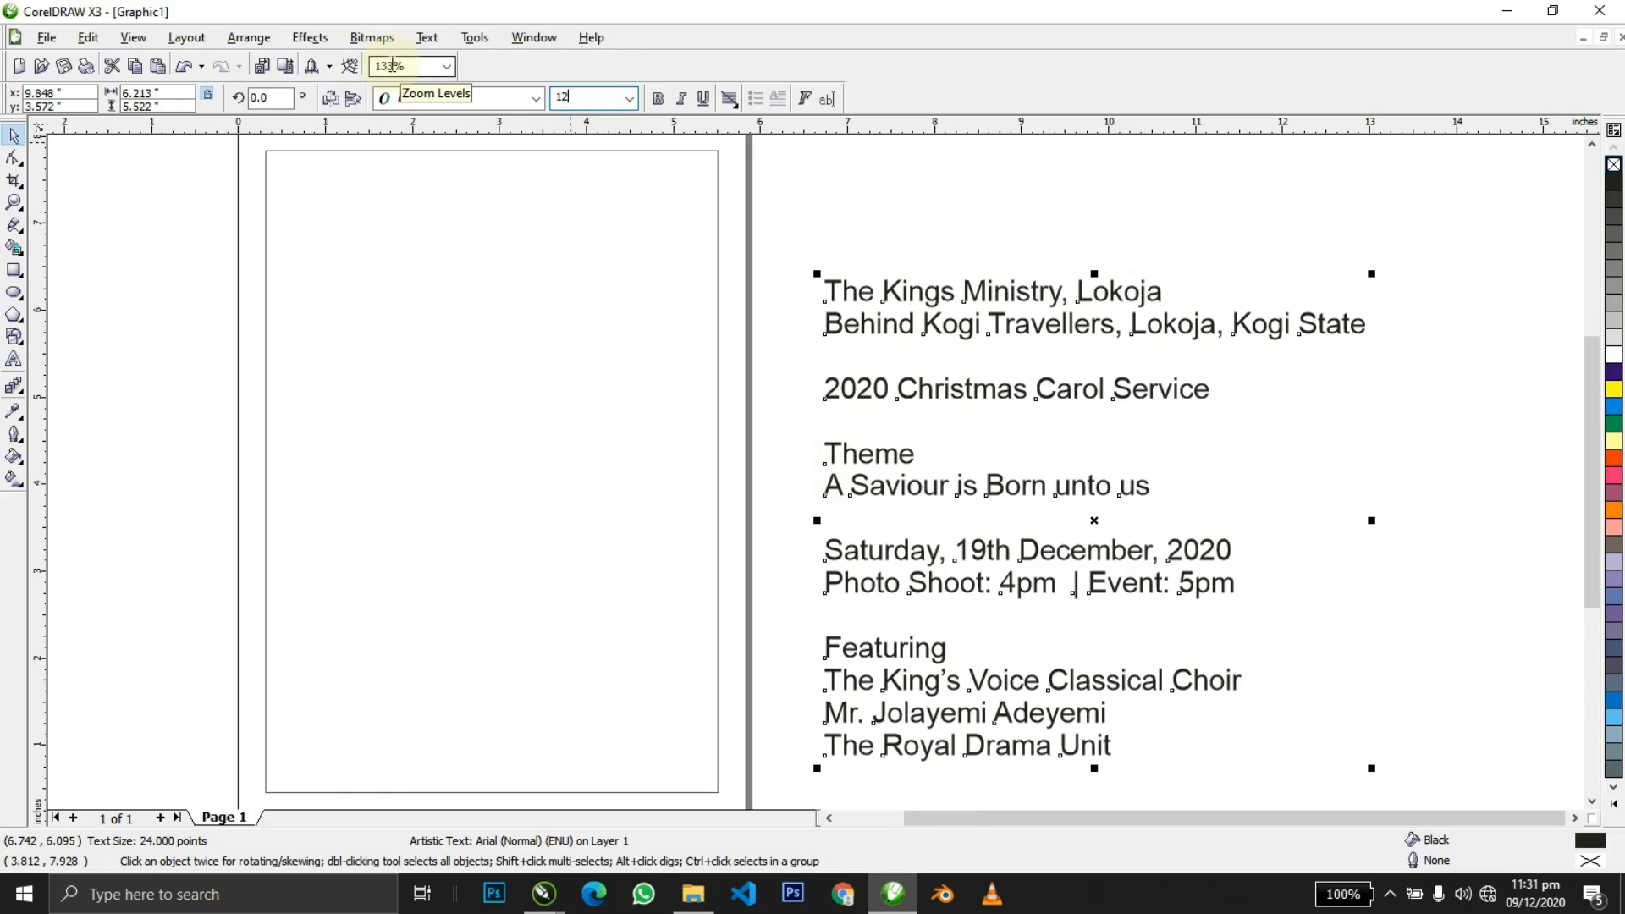
text(12)
key(Return)
shift+click(704, 333)
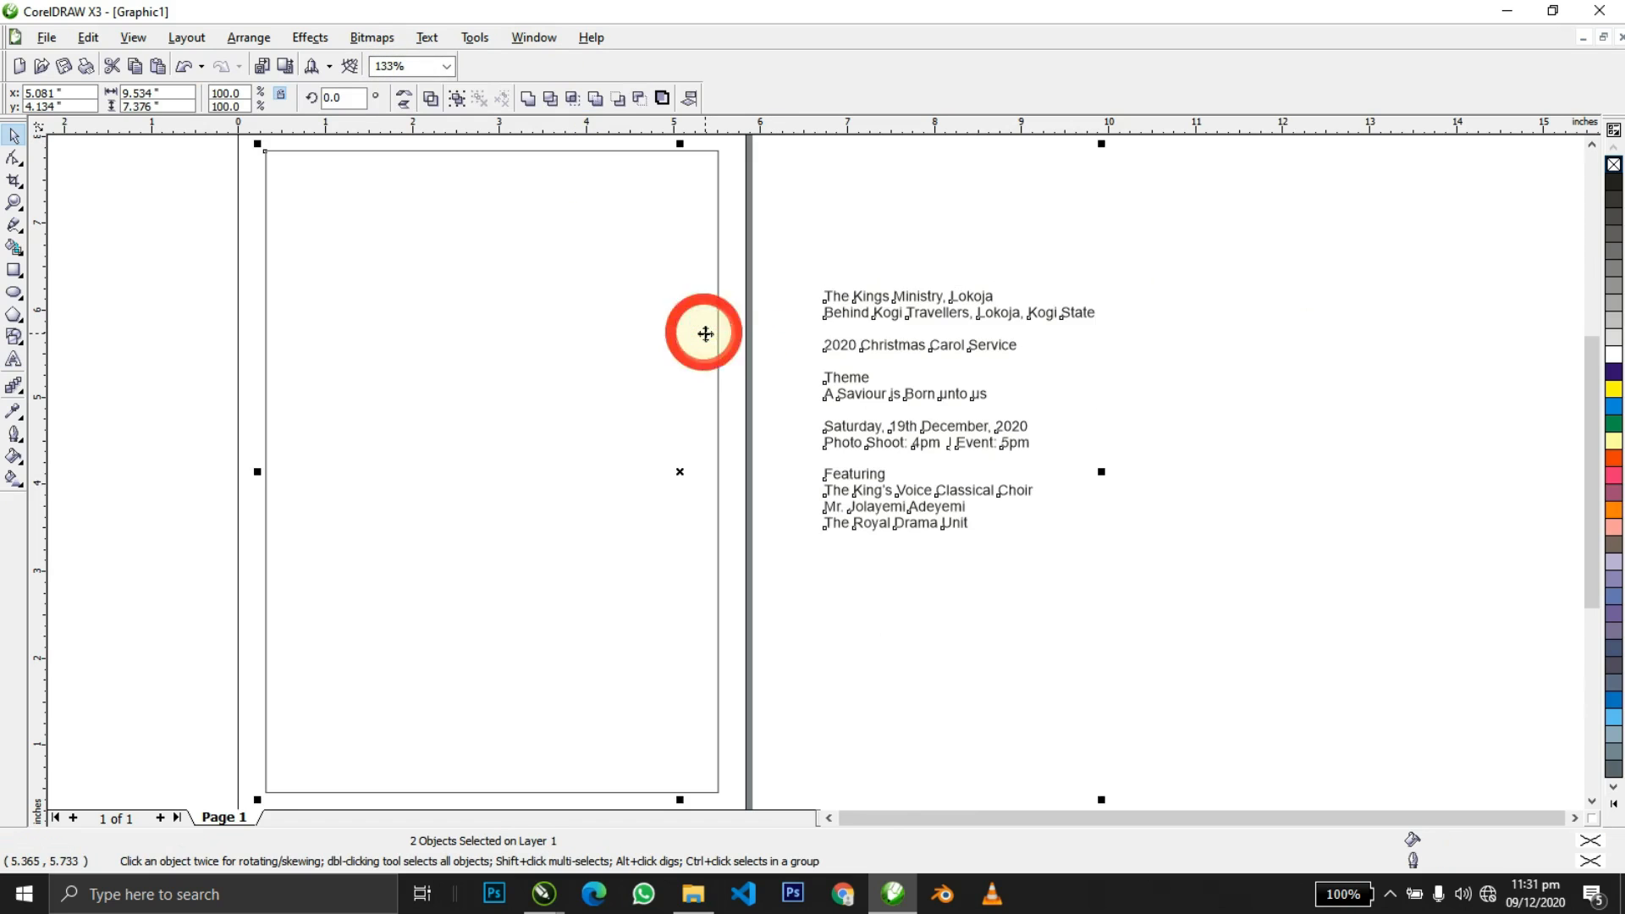
Centre the details text block vertically on the page frame, undoing two trial moves.
key(e)
shift+click(705, 334)
click(937, 149)
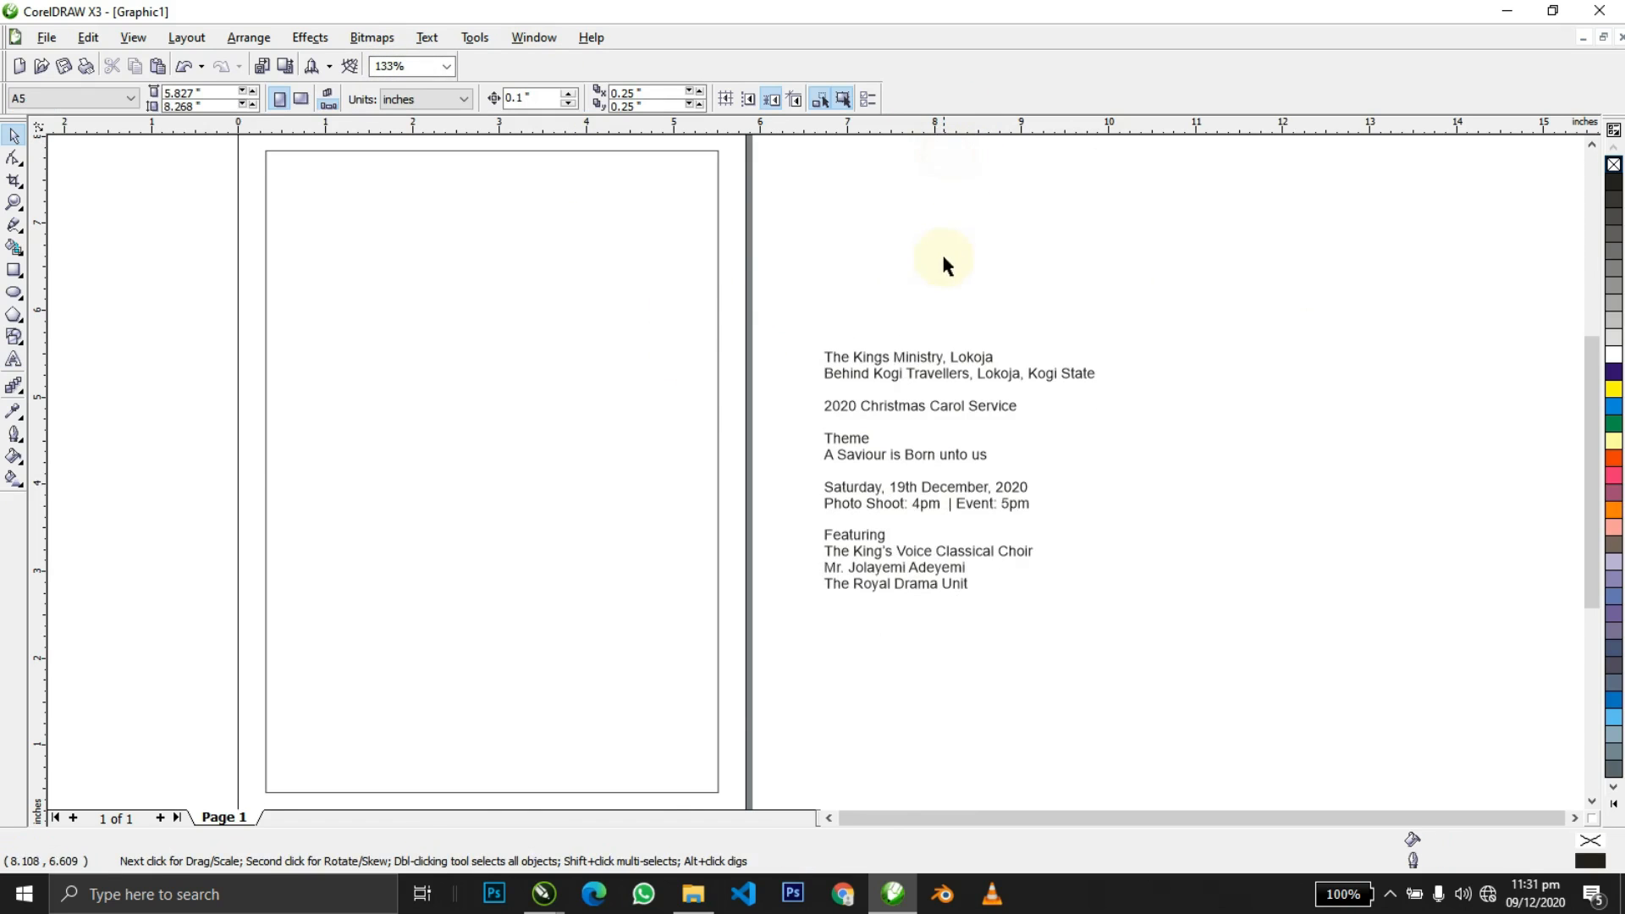
double_click(923, 356)
key(Home)
key(shift+End)
key(ctrl+space)
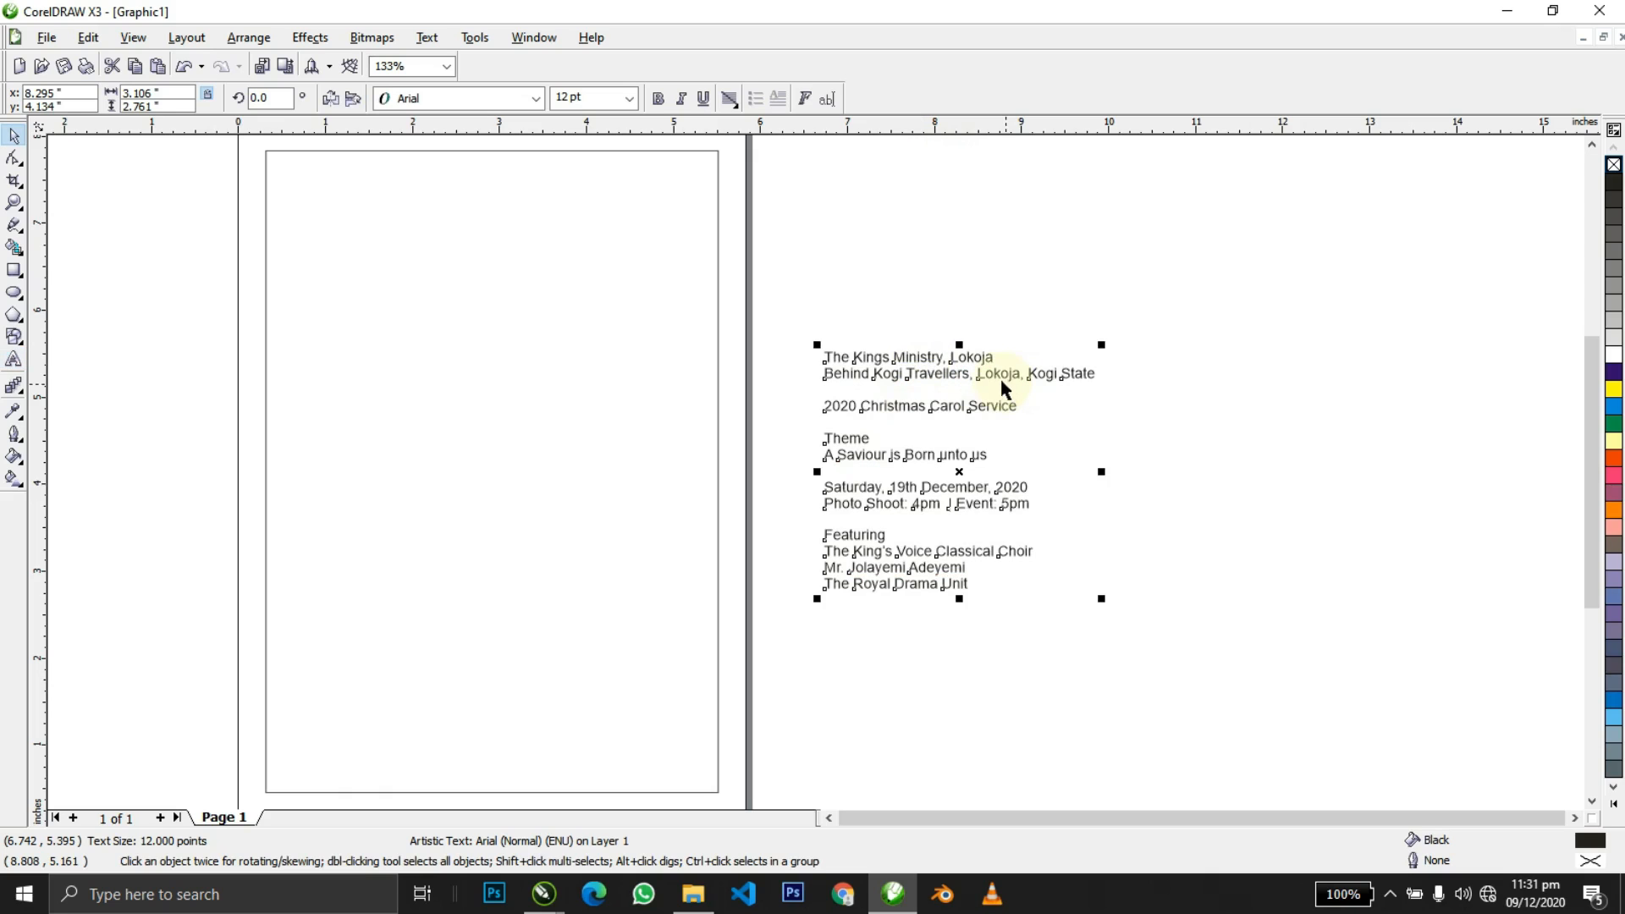
drag(983, 379, 1166, 381)
key(ctrl+z)
drag(971, 391, 1115, 372)
key(ctrl+z)
Break the text block apart into separate line objects, undoing an accidental split into letters.
key(ctrl+k)
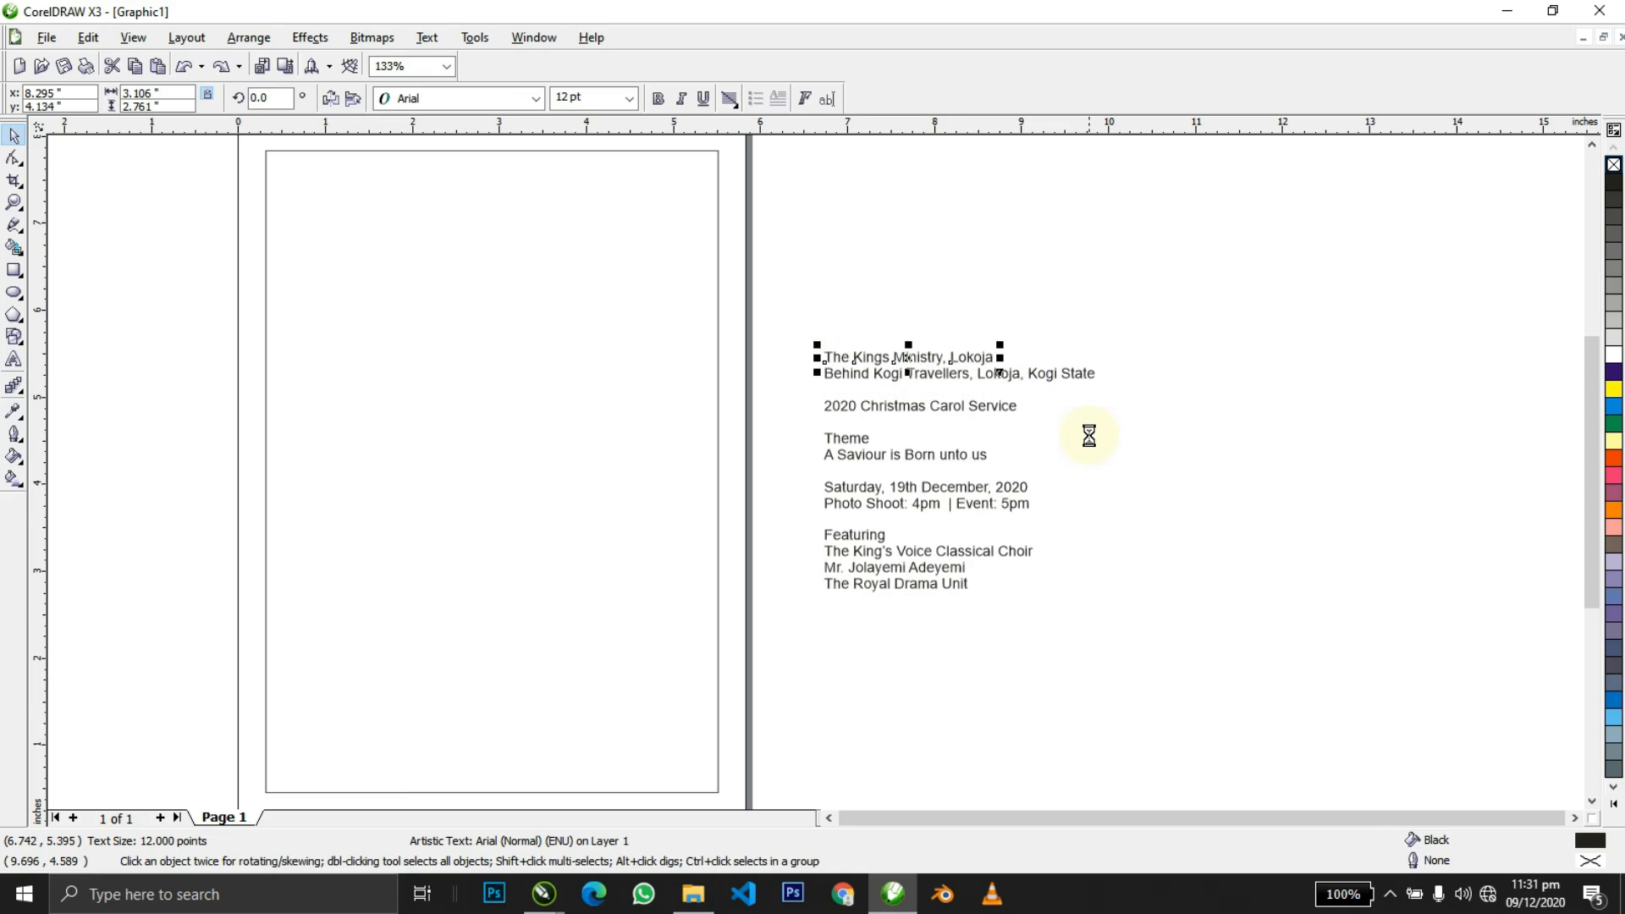
key(shift+F2)
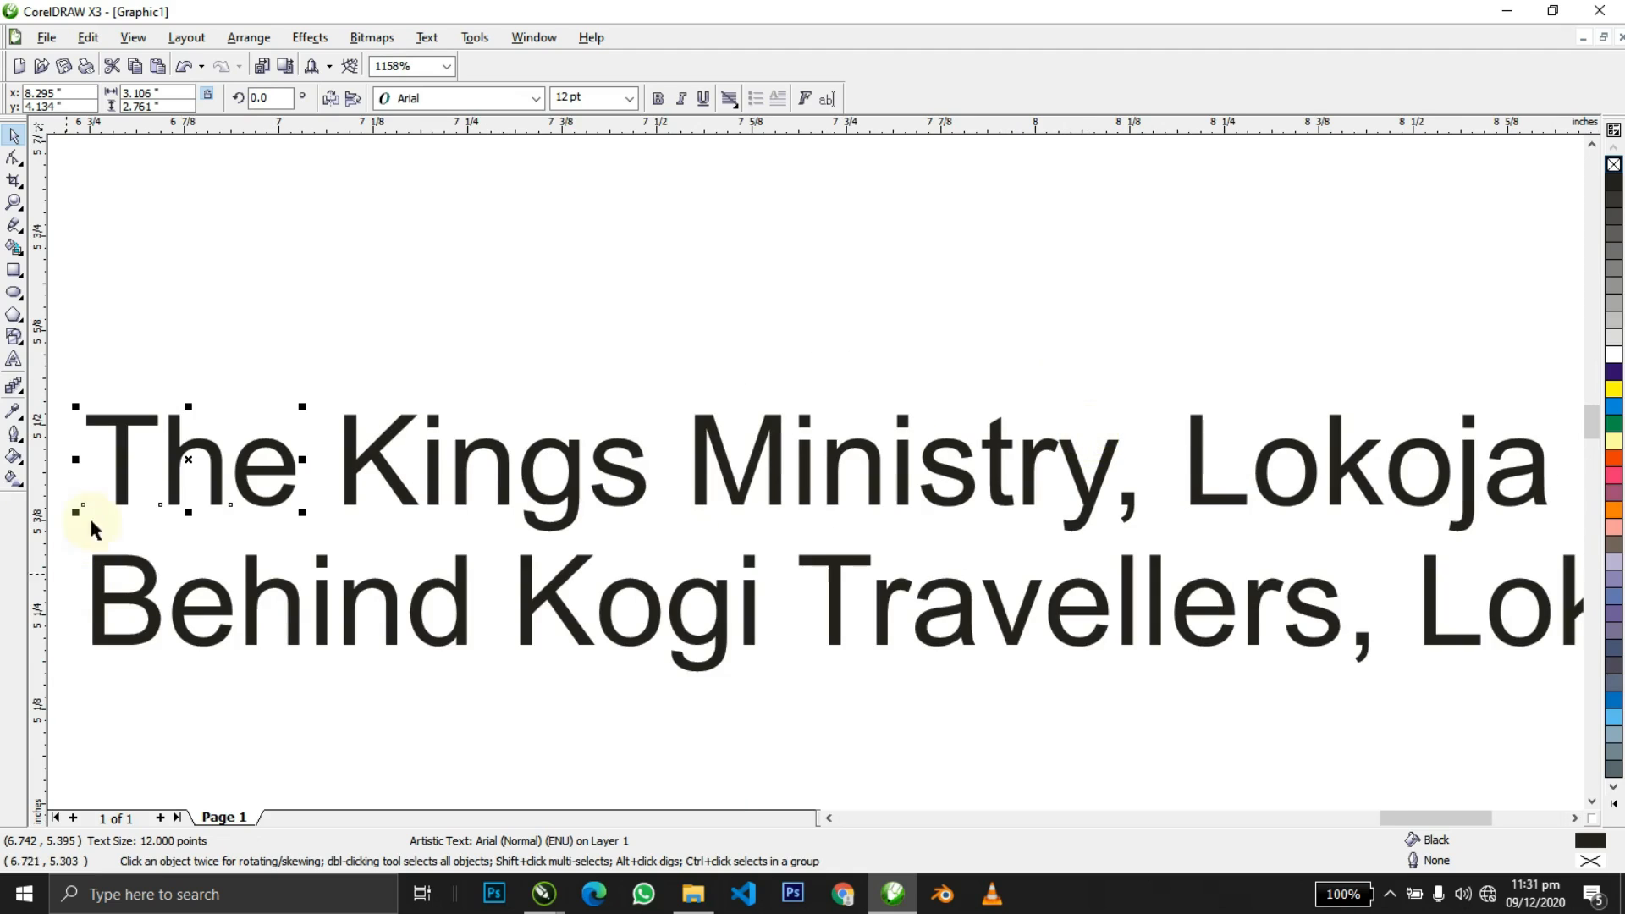
click(253, 474)
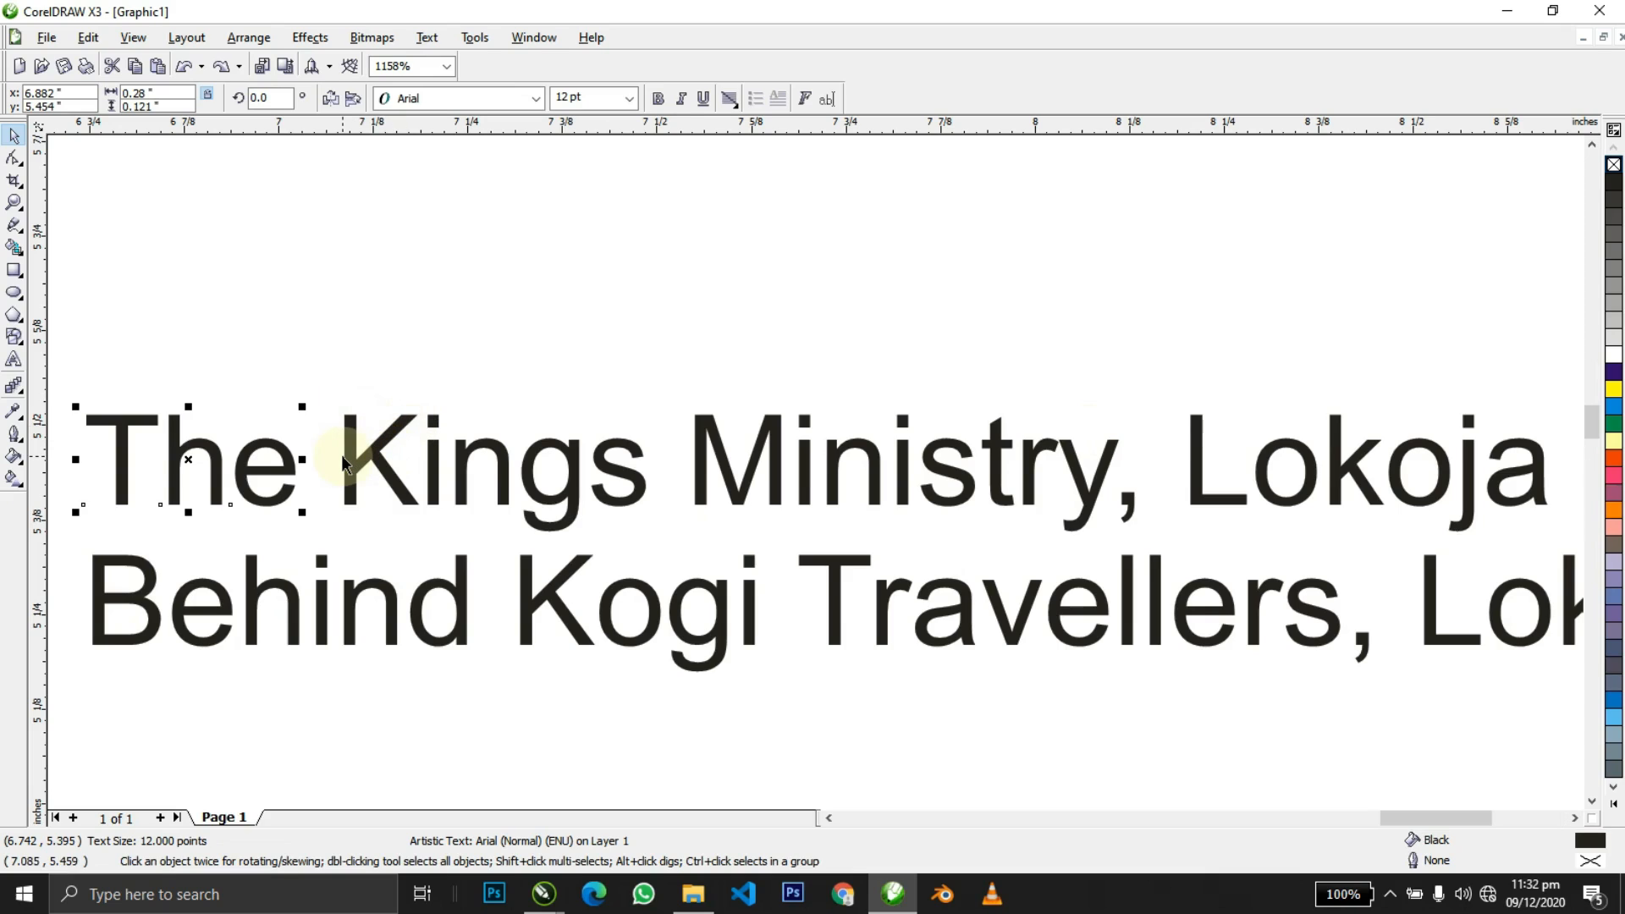
key(ctrl+k)
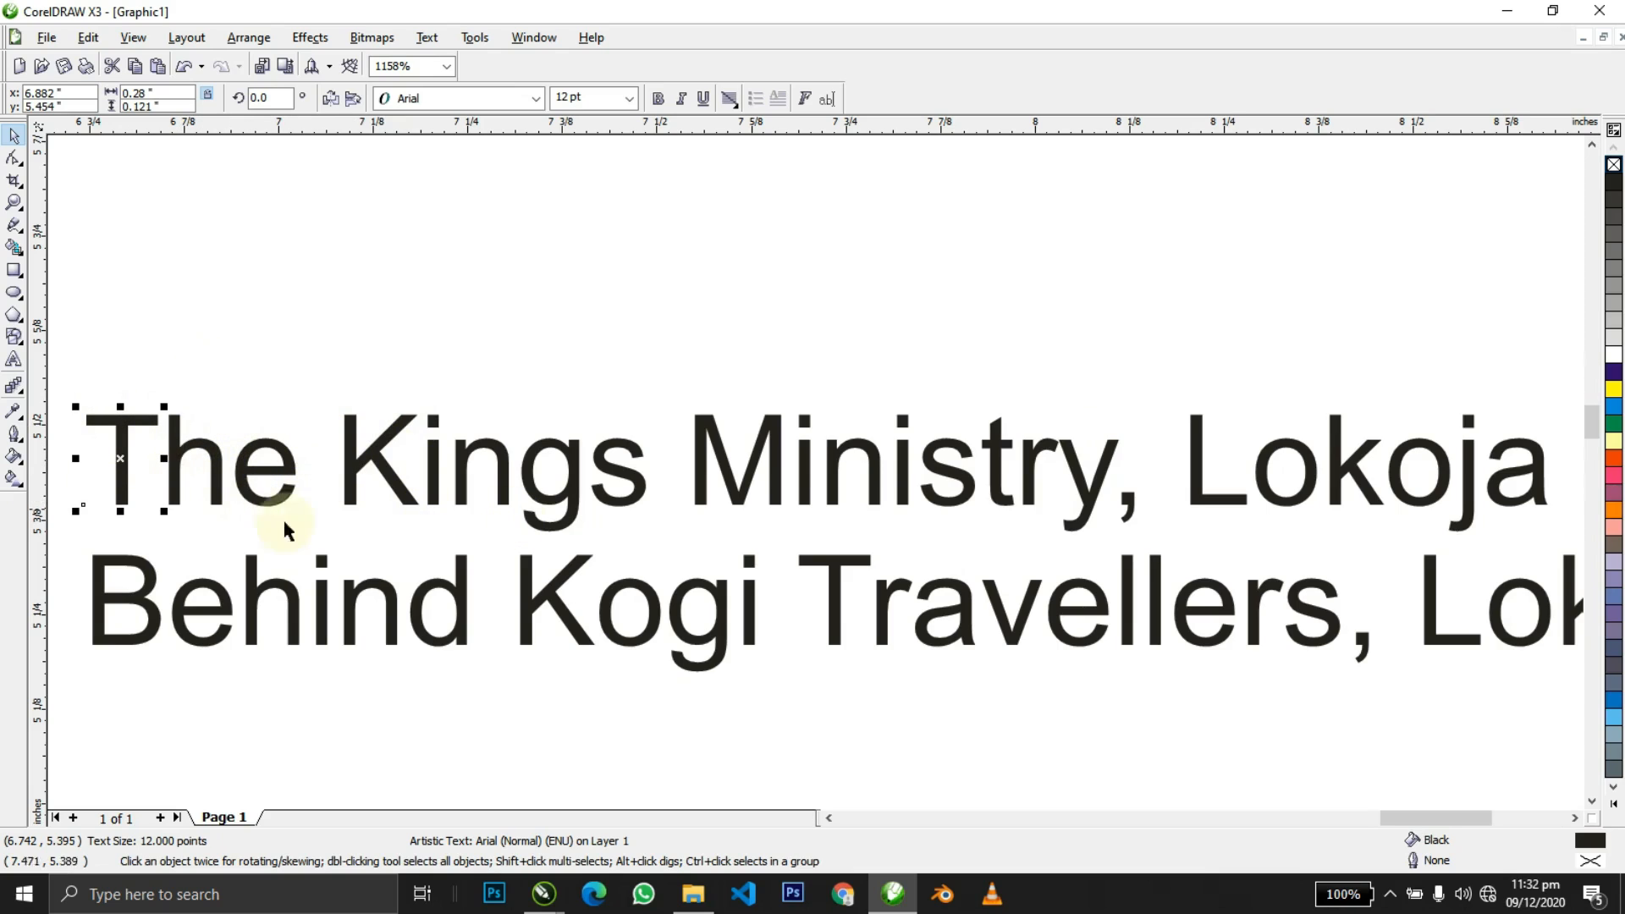
key(ctrl+z)
middle_click(489, 408)
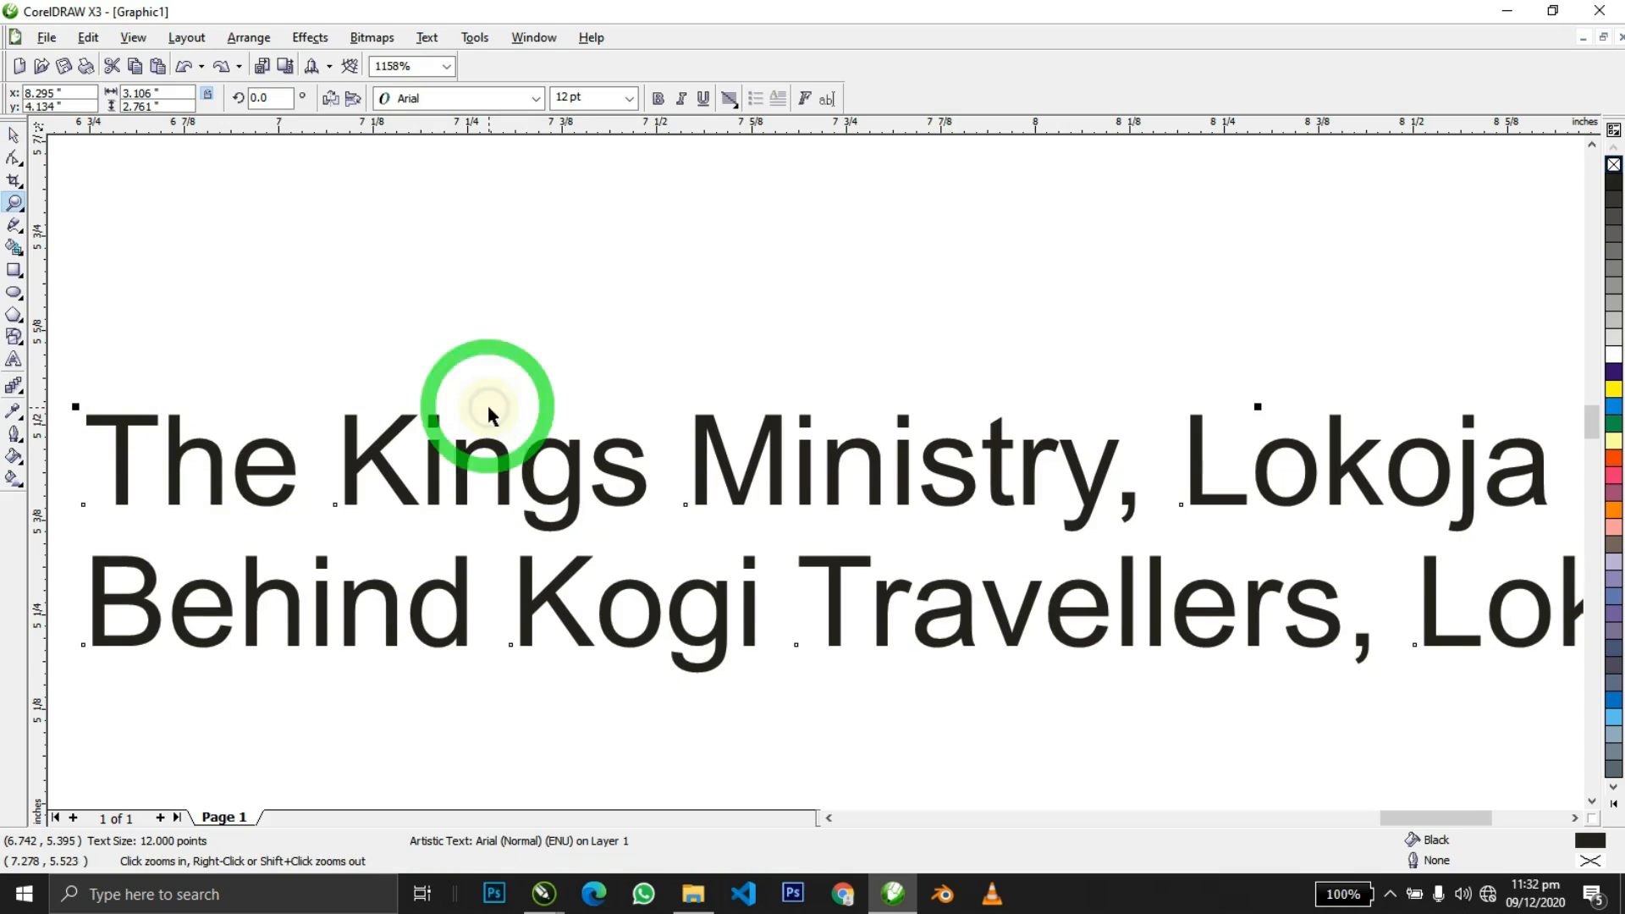
scroll(825, 453, down, 3)
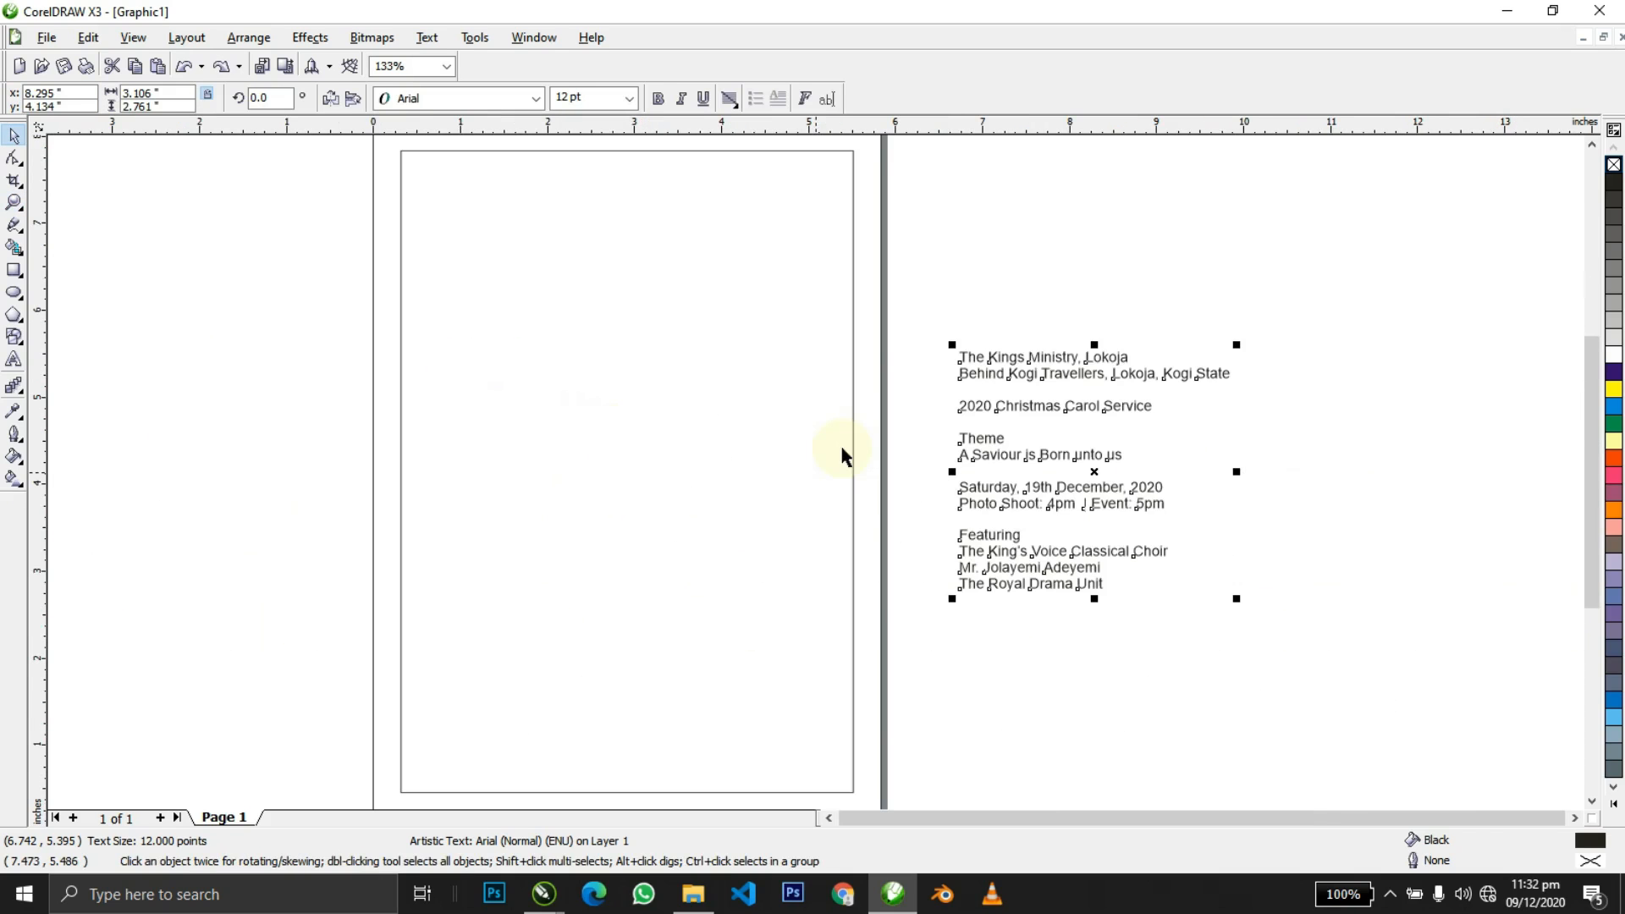
key(ctrl+k)
click(1018, 329)
Centre 'The Kings Ministry, Lokoja' horizontally on the page and move it into the upper half.
click(1056, 361)
click(1044, 361)
click(1044, 356)
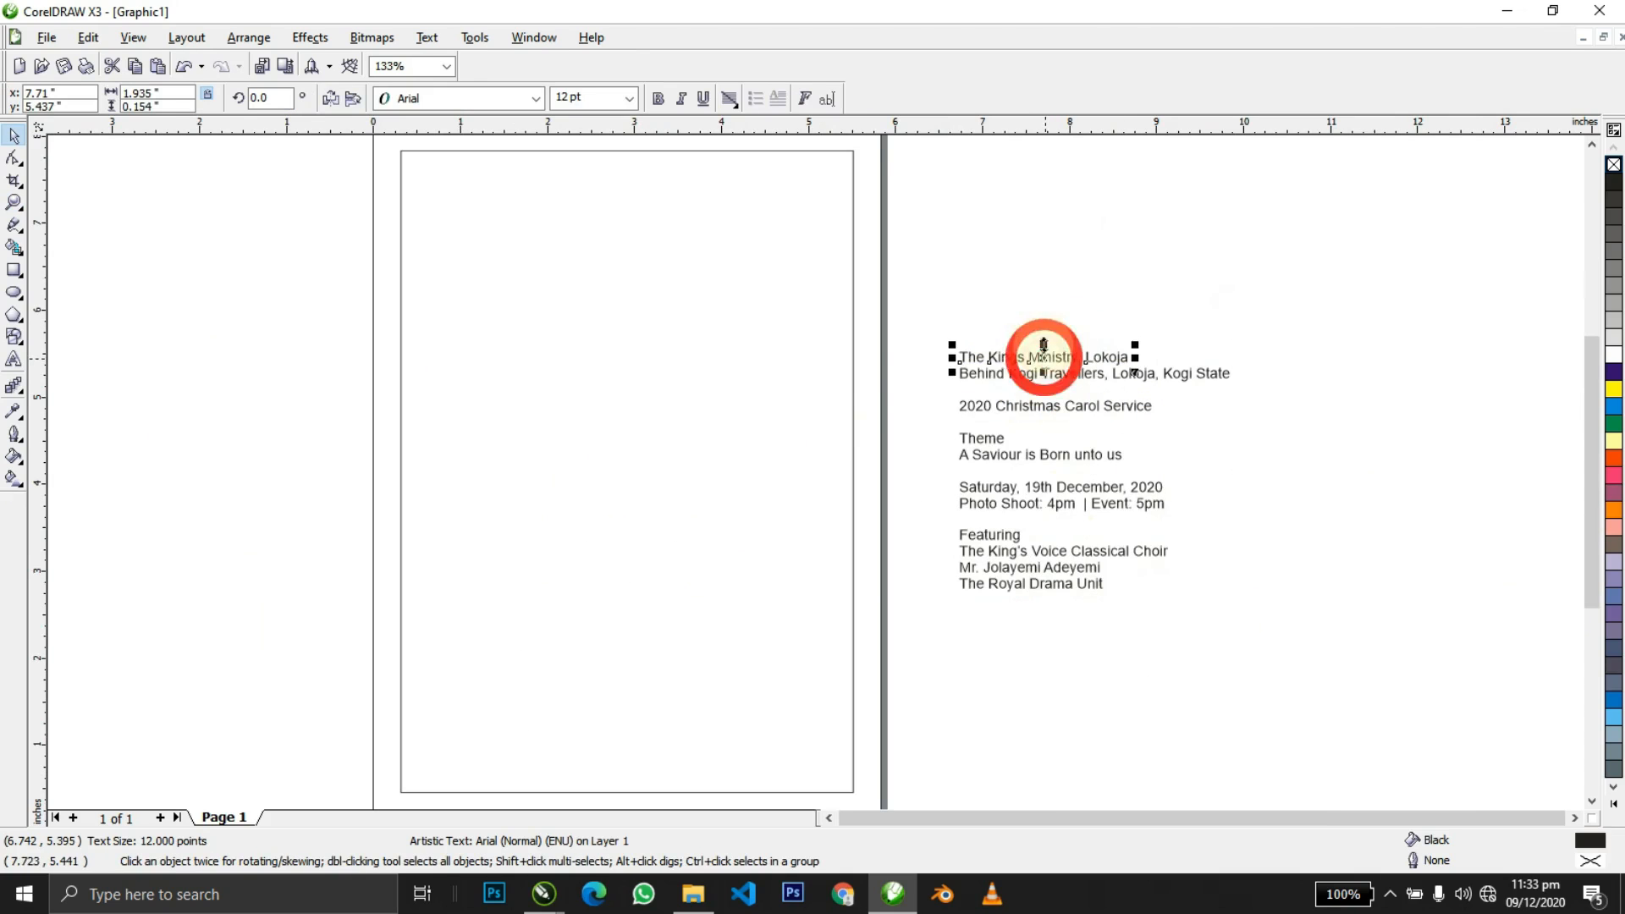
shift+click(684, 366)
key(c)
click(689, 405)
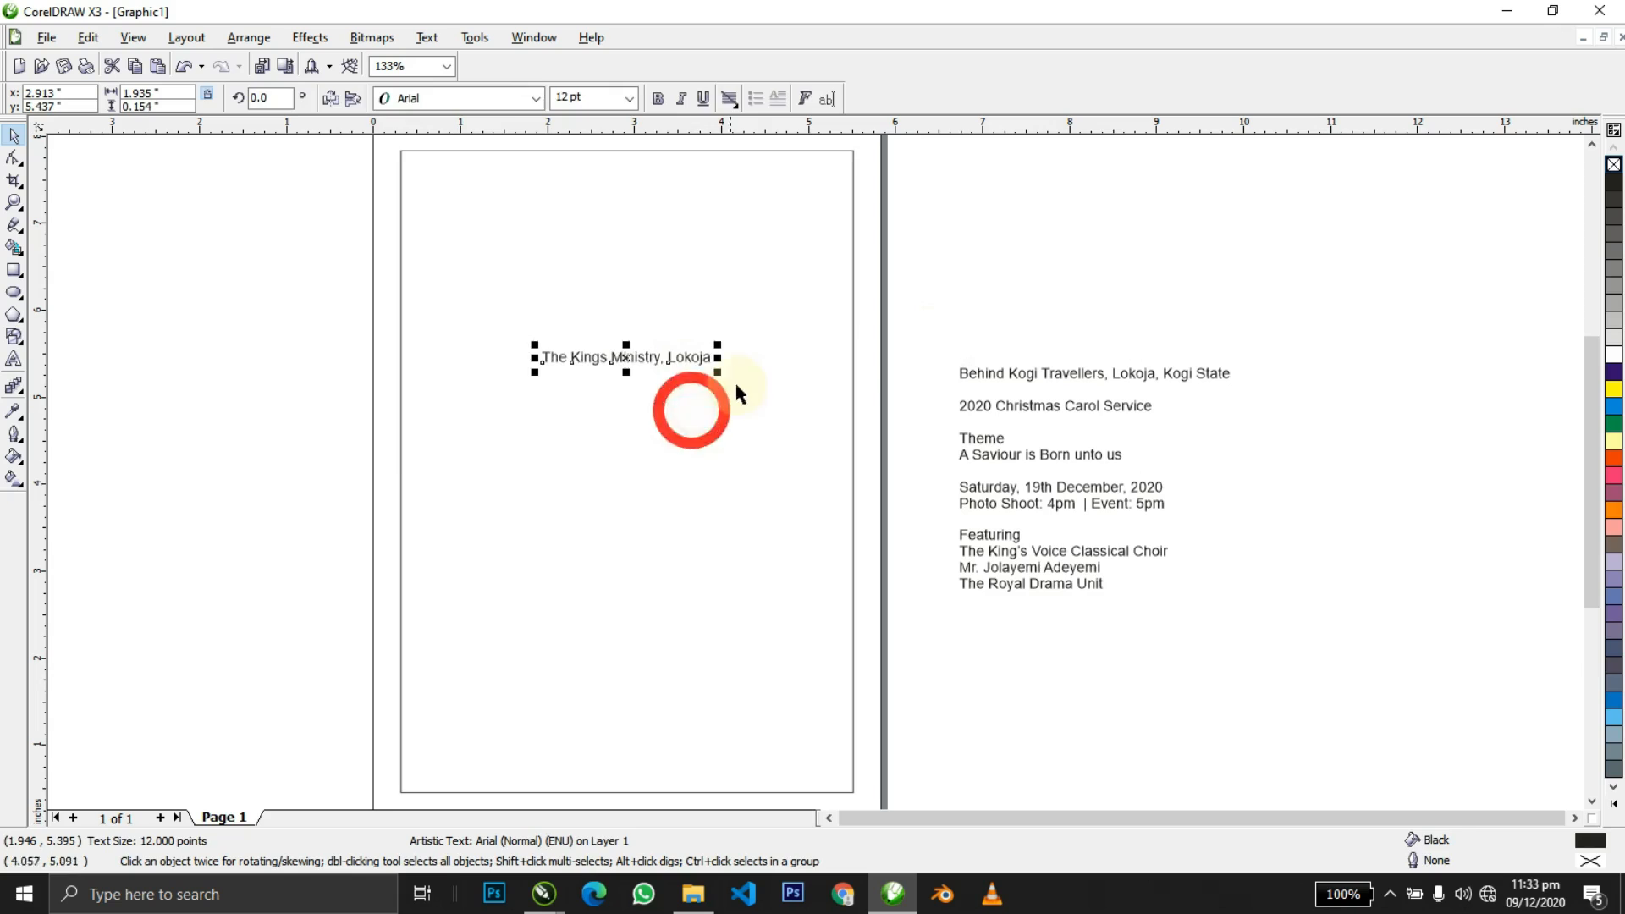
key(ctrl+z)
shift+click(805, 298)
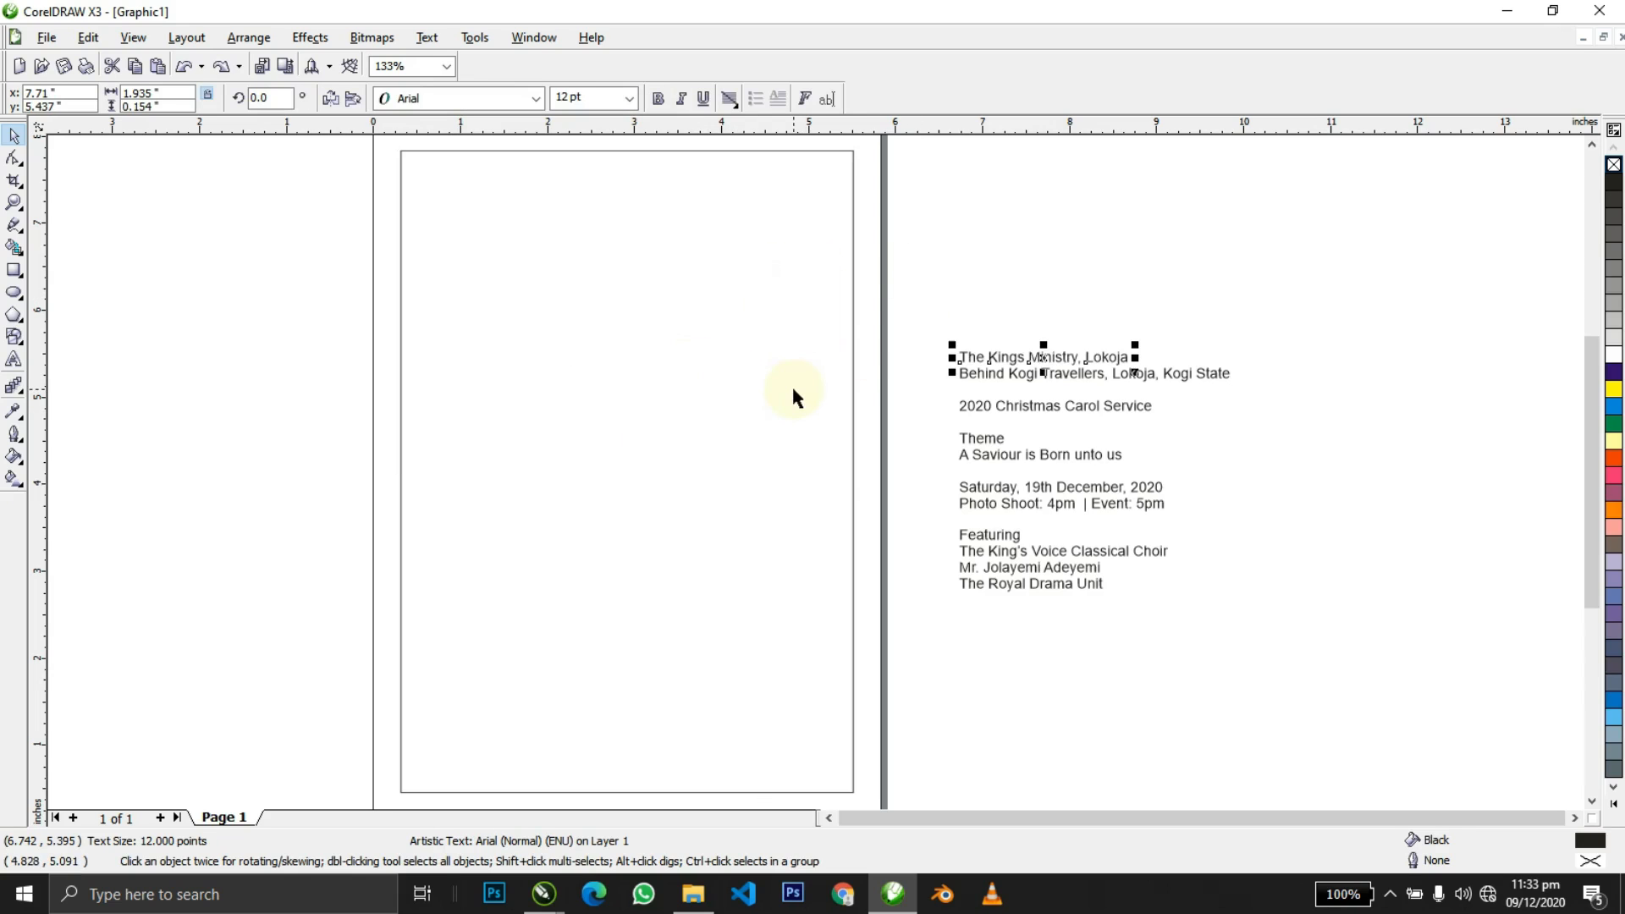
shift+click(770, 437)
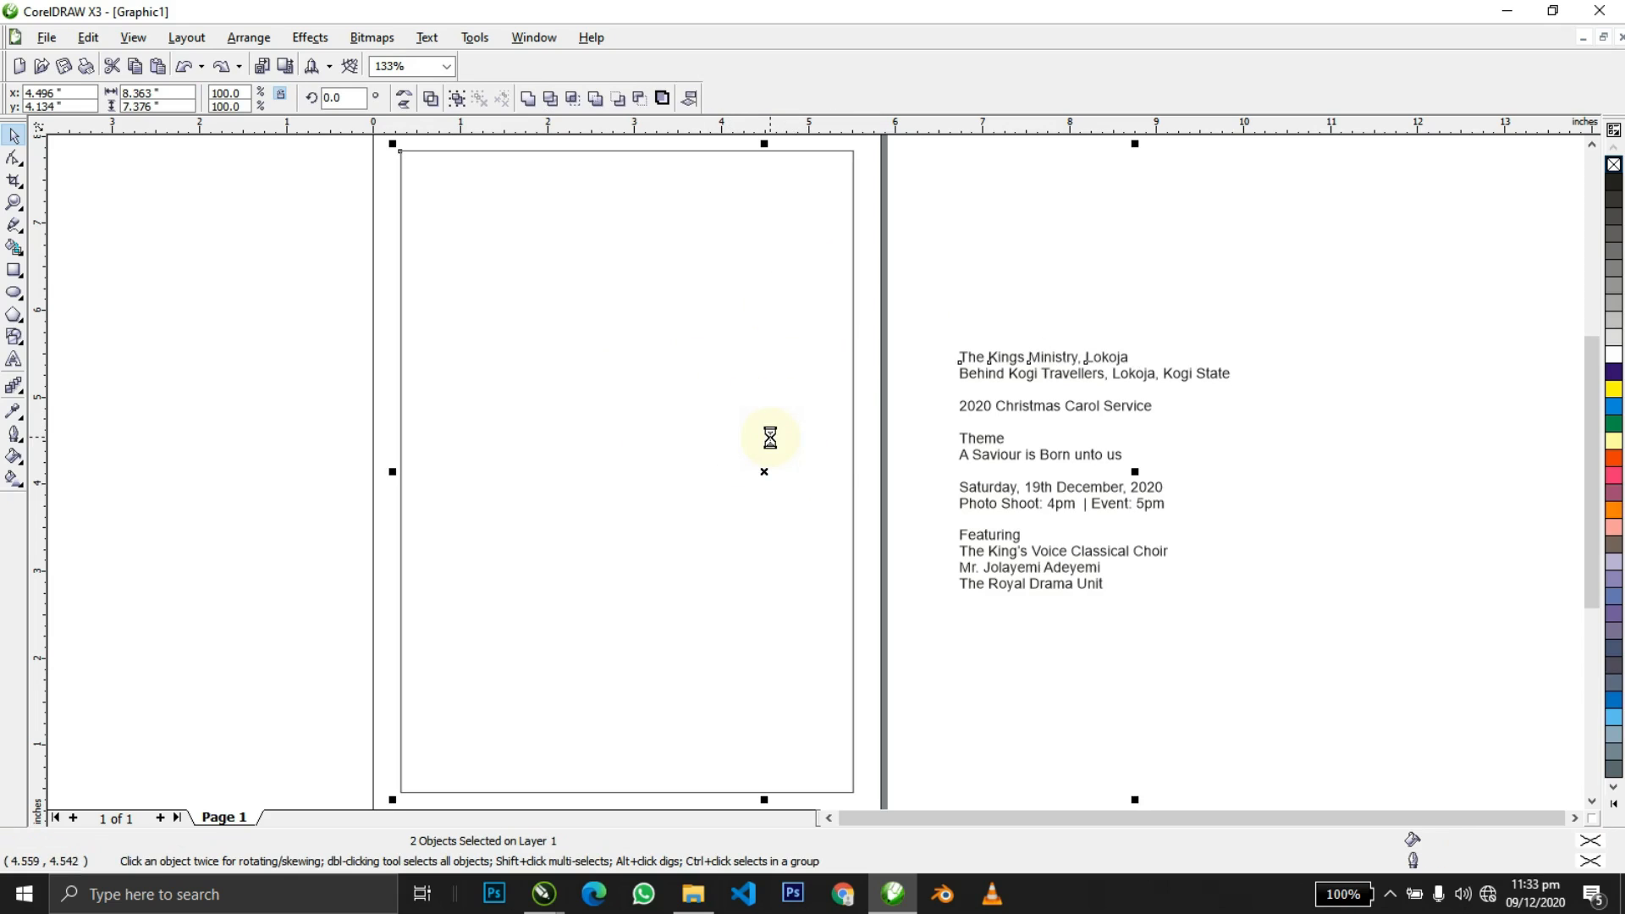
key(c)
shift+click(770, 437)
drag(690, 362, 673, 245)
Zoom in around the church name line and bring up the font list.
key(z)
drag(325, 182, 924, 348)
key(space)
click(460, 102)
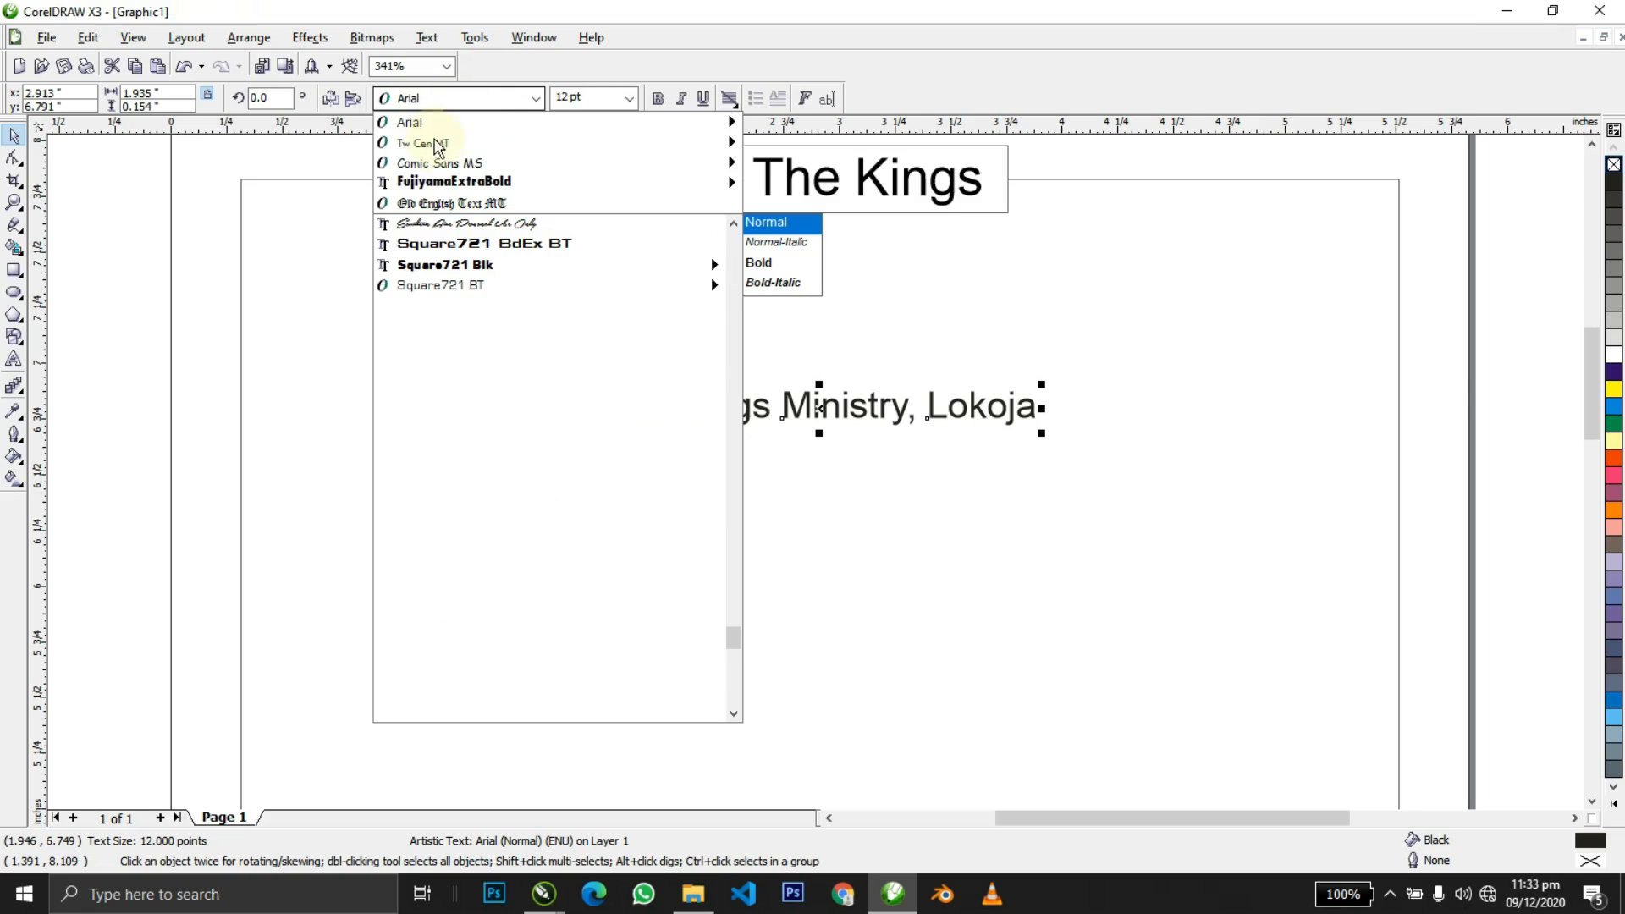
Set the heading to bold 20 pt Tw Cen MT, centred on the page.
click(440, 144)
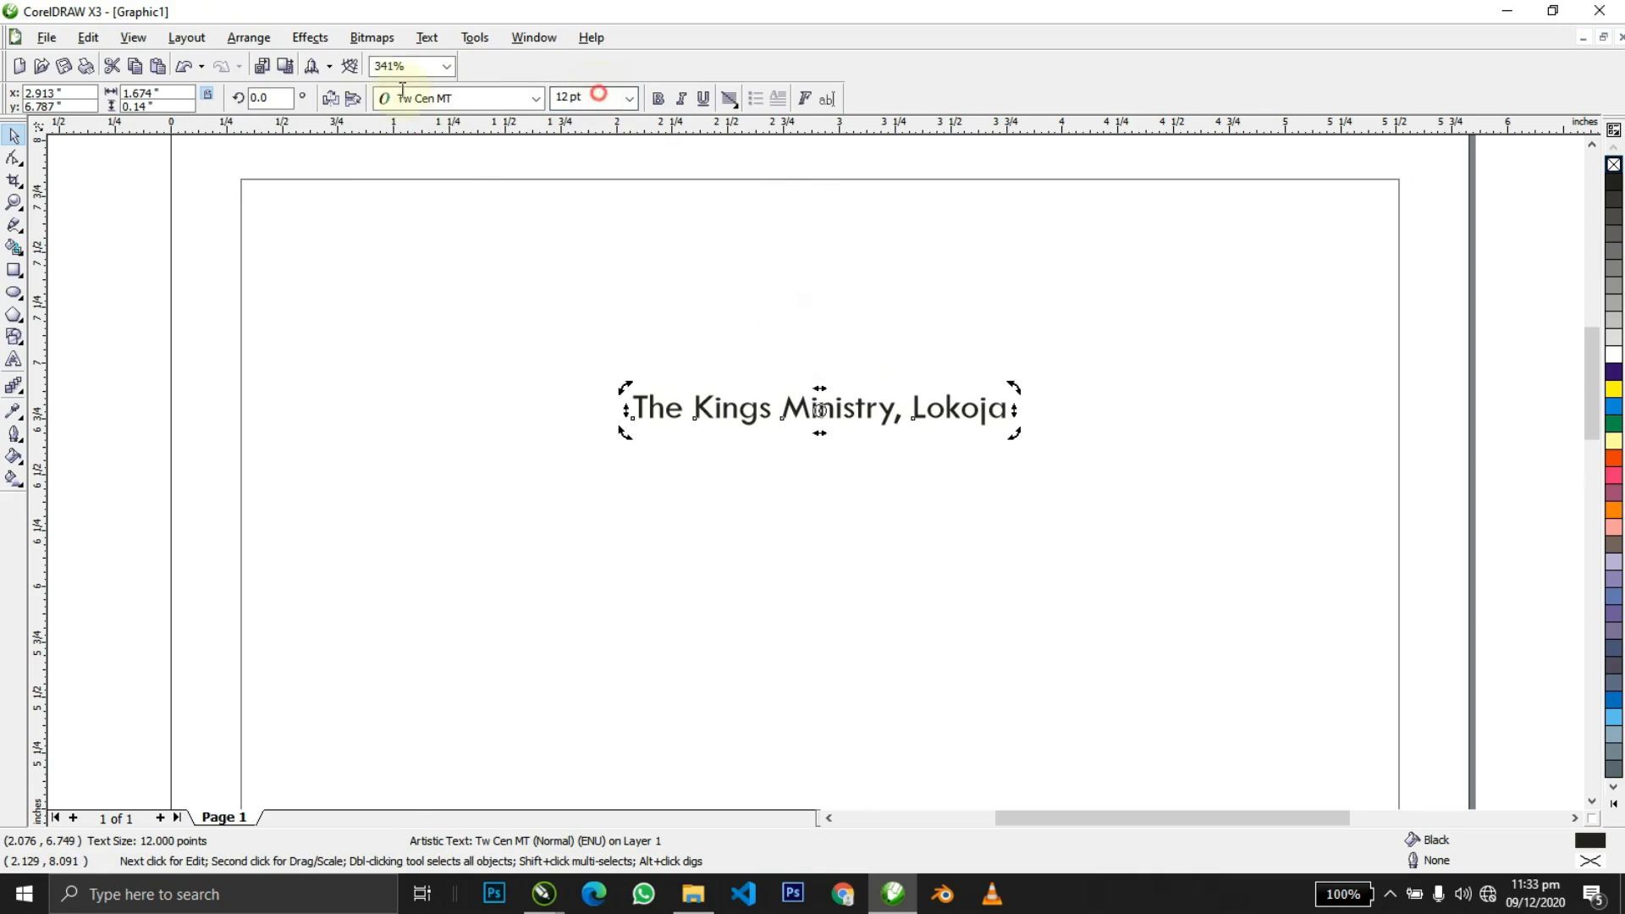
text(20)
key(Return)
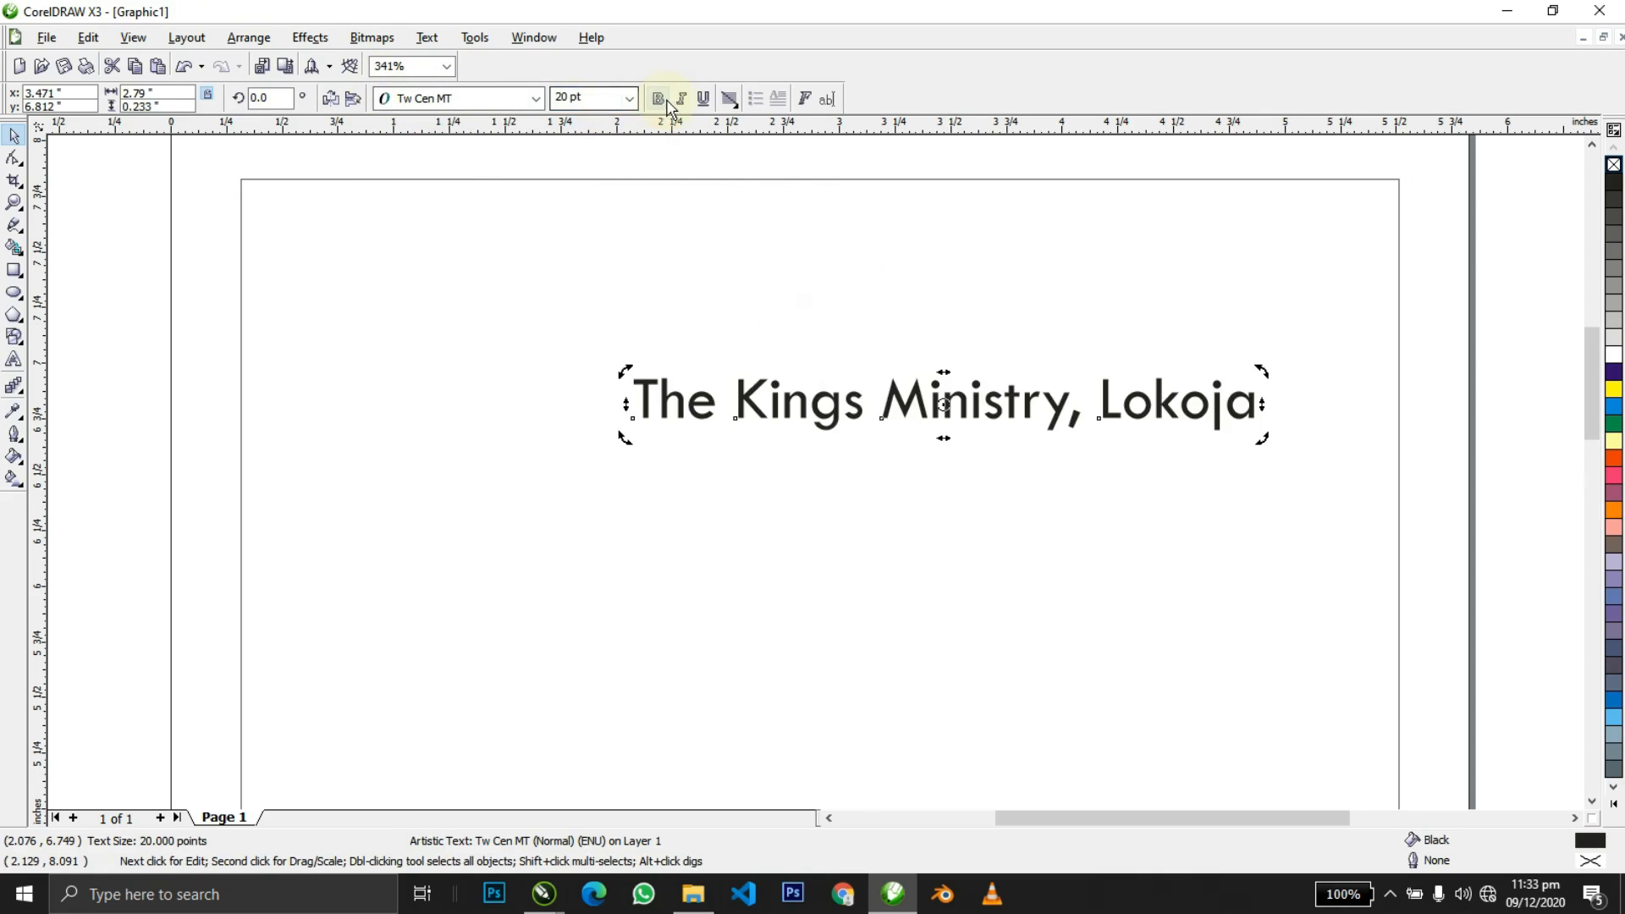
shift+click(834, 327)
key(c)
shift+click(834, 327)
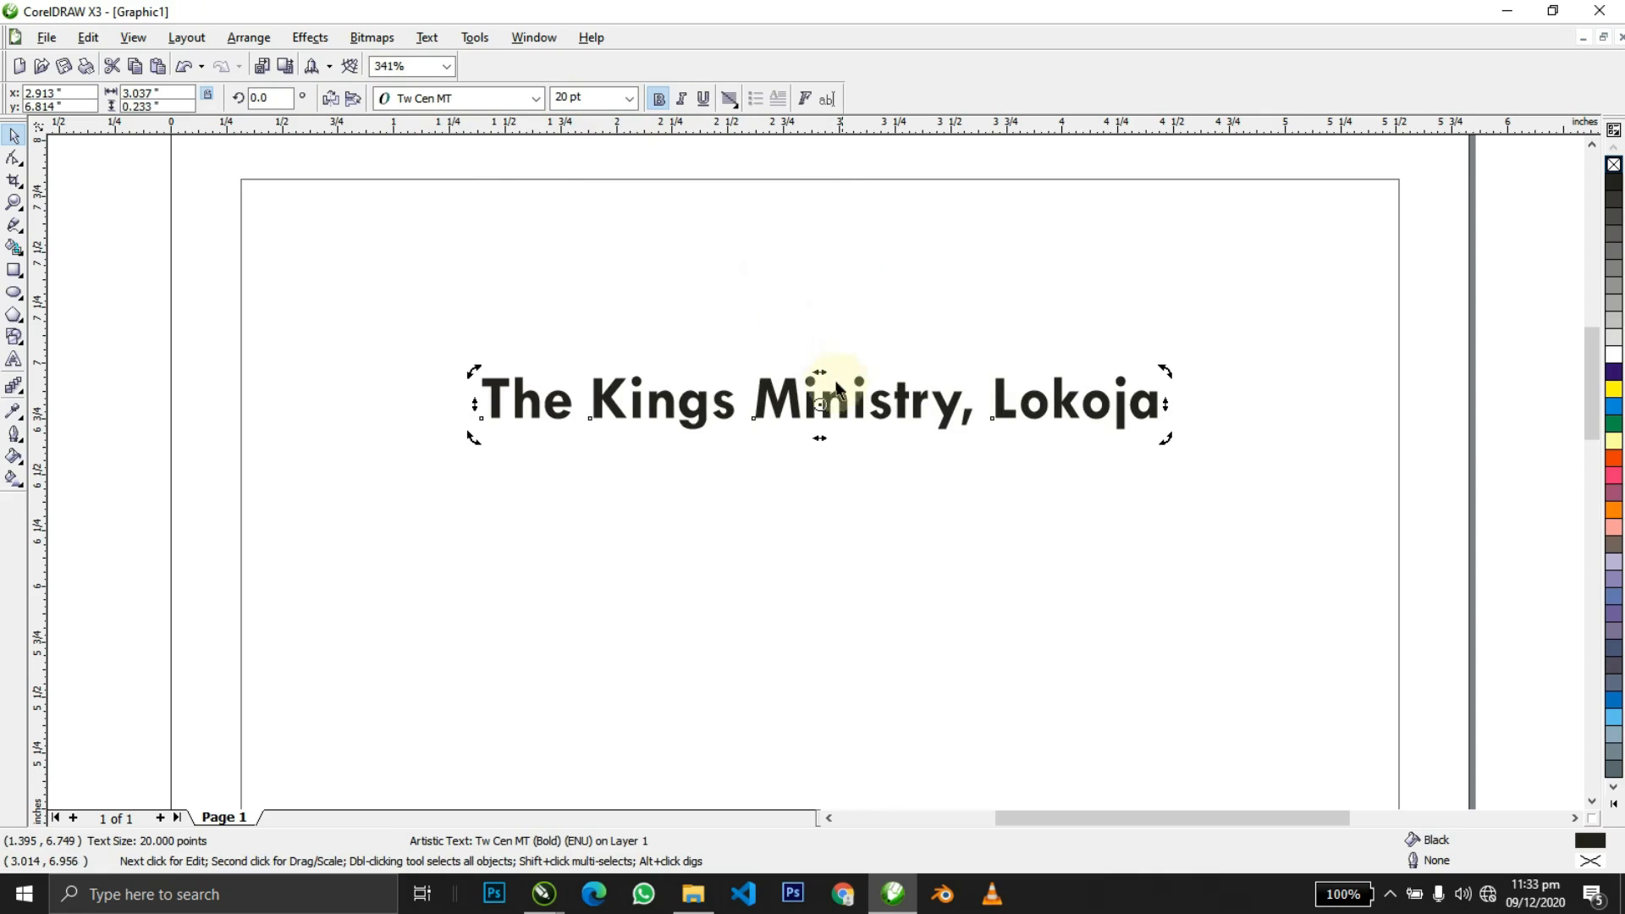
Change the heading to UPPERCASE and re-centre it on the page.
double_click(822, 393)
key(ctrl+a)
key(shift+F3)
key(u)
key(Return)
key(ctrl+space)
shift+click(838, 506)
key(c)
shift+click(840, 508)
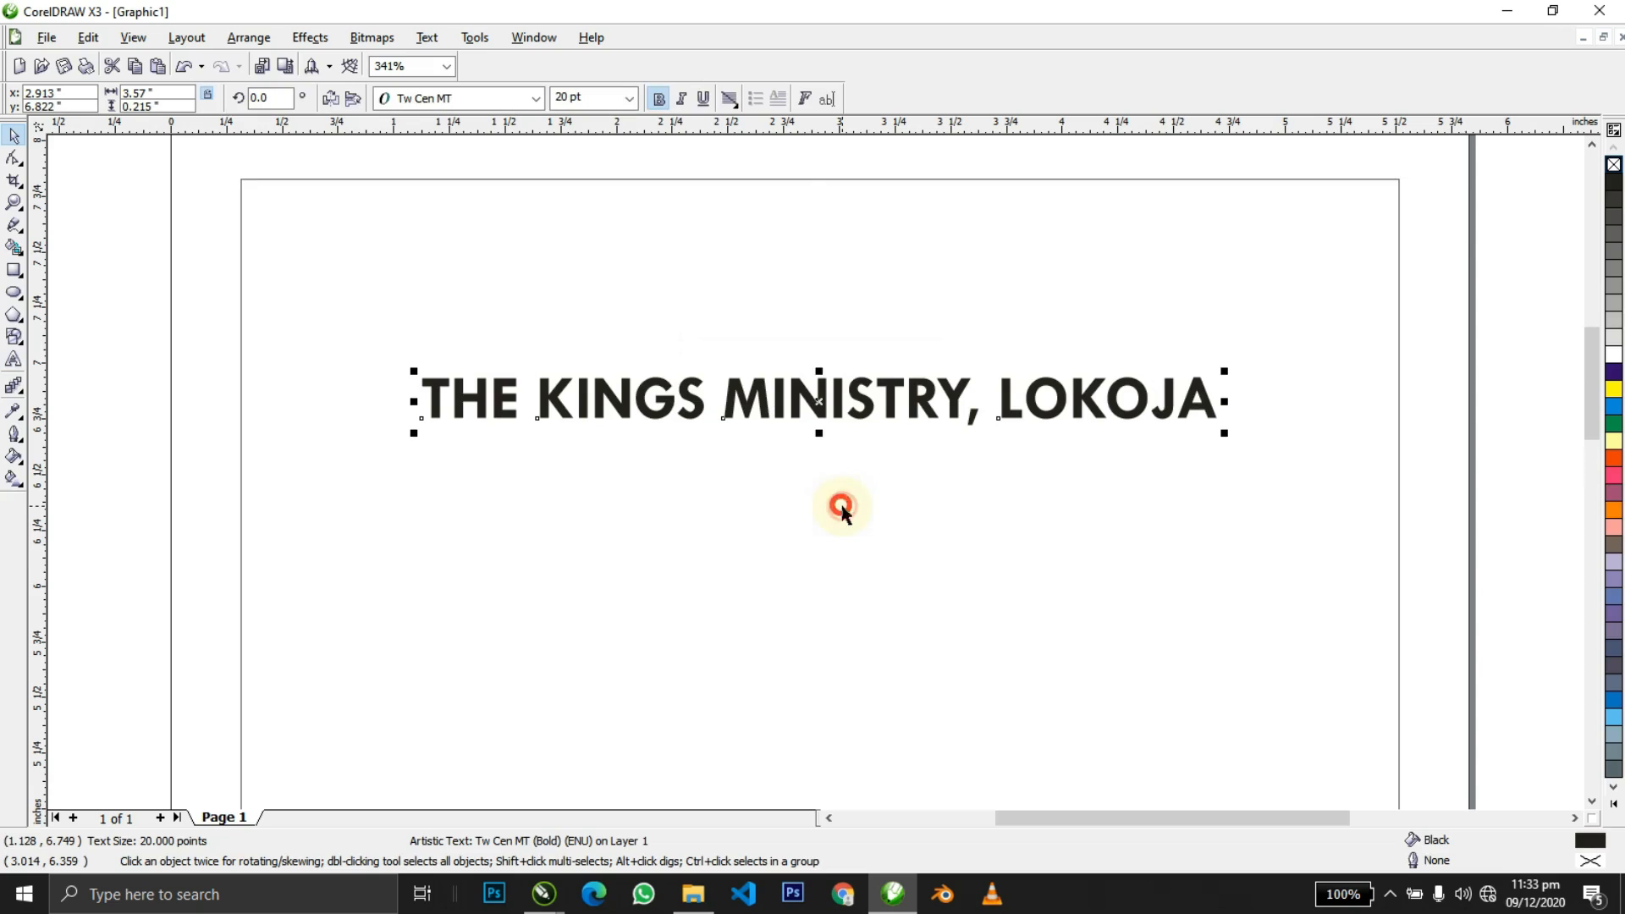
Reduce the heading to 16 pt and centre it horizontally on the page.
click(592, 98)
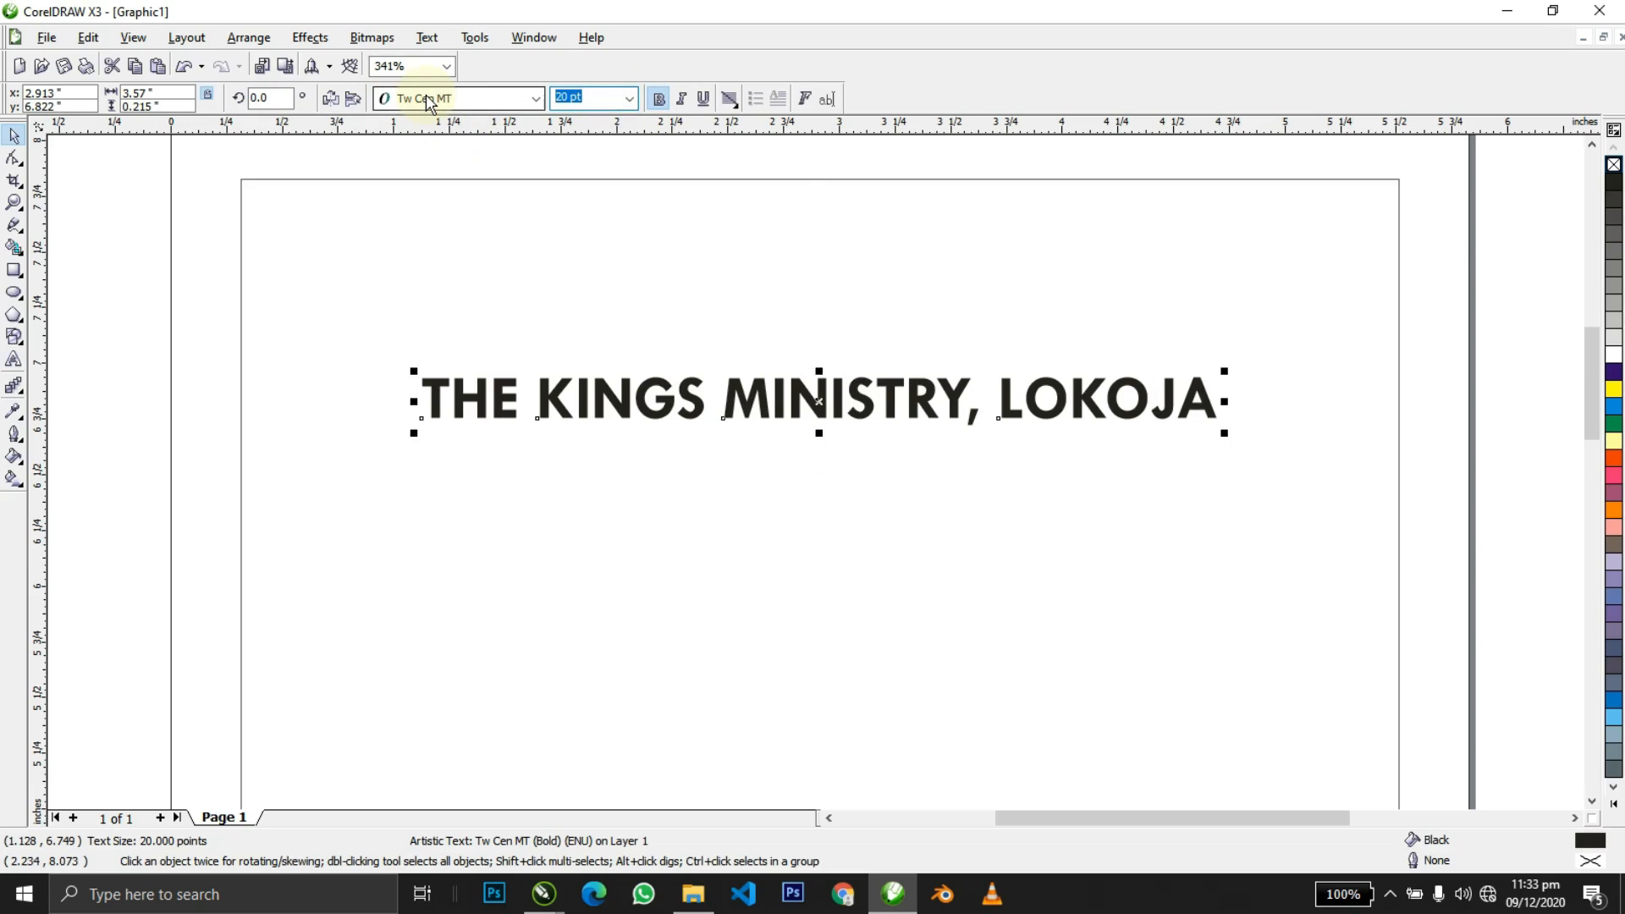
text(16)
key(Return)
shift+click(712, 308)
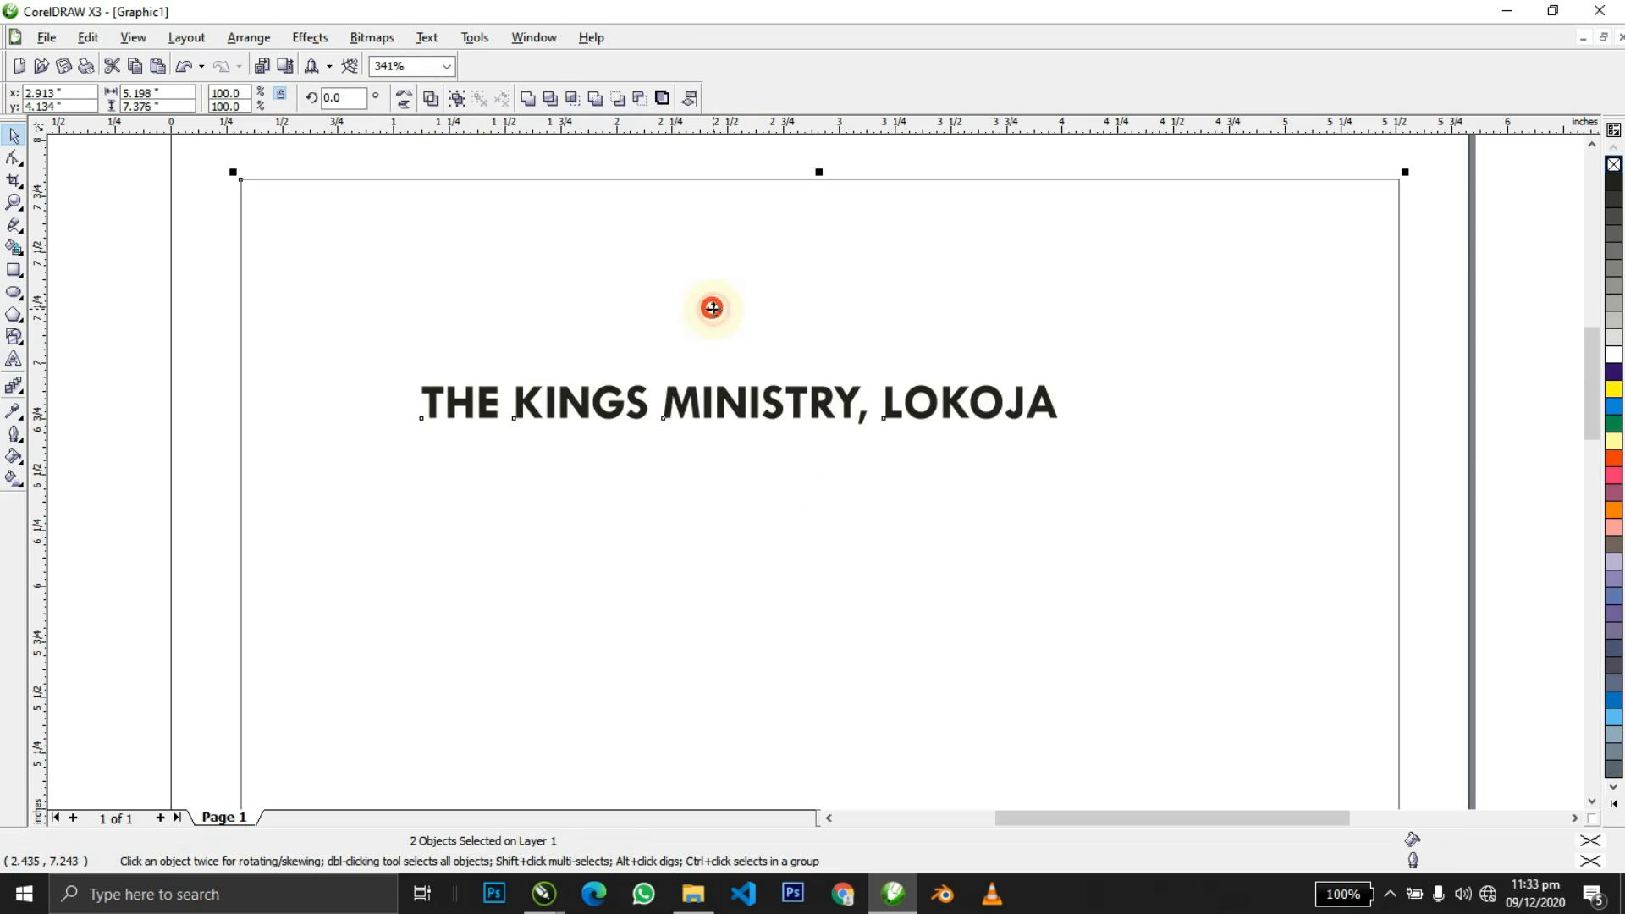
key(c)
shift+click(714, 310)
Move the address line onto the page beneath the heading, centred horizontally.
key(z)
right_click(713, 310)
key(space)
drag(1030, 364, 546, 254)
shift+click(600, 252)
key(c)
shift+click(600, 253)
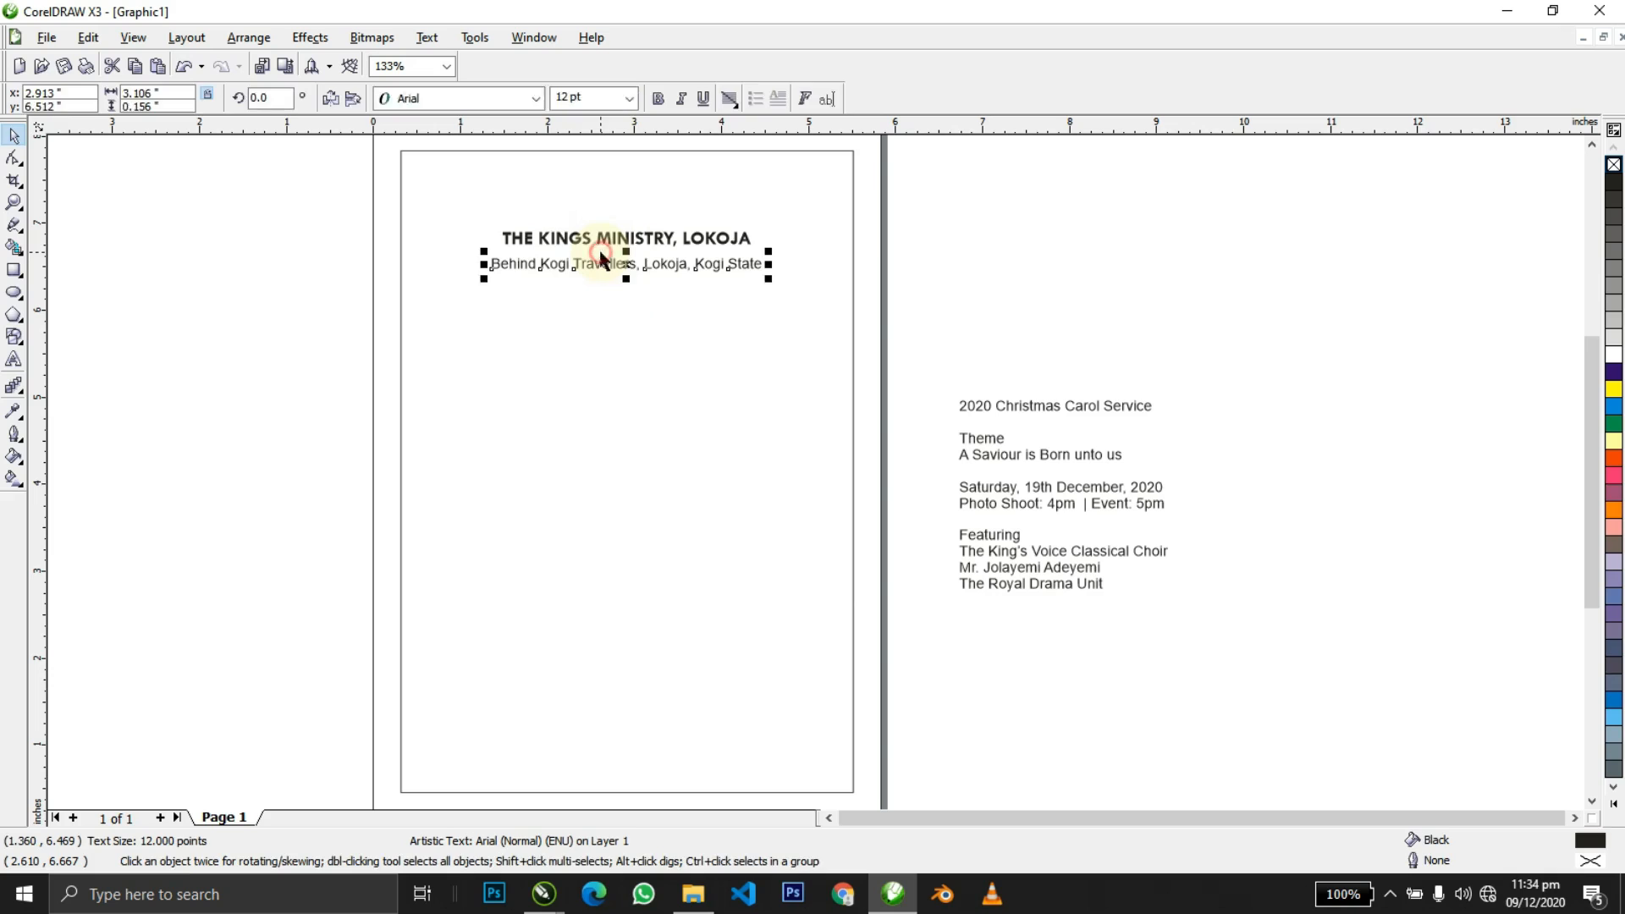
Format the address line as bold 10 pt Times New Roman.
key(z)
drag(416, 179, 1019, 333)
key(space)
click(580, 97)
text(10)
key(Return)
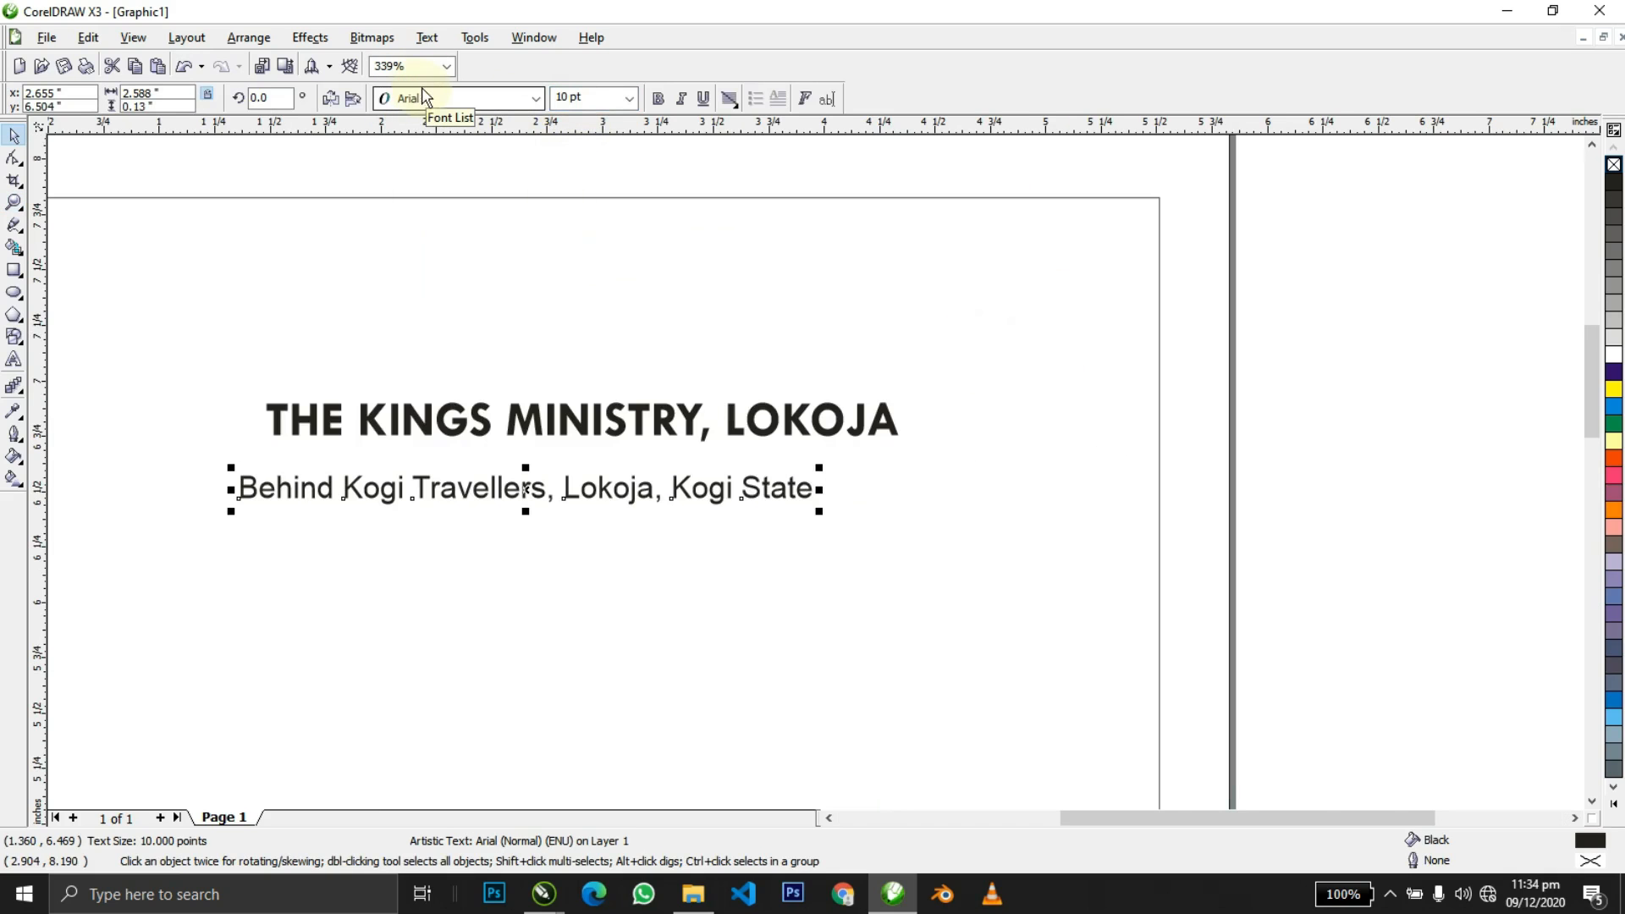
click(440, 99)
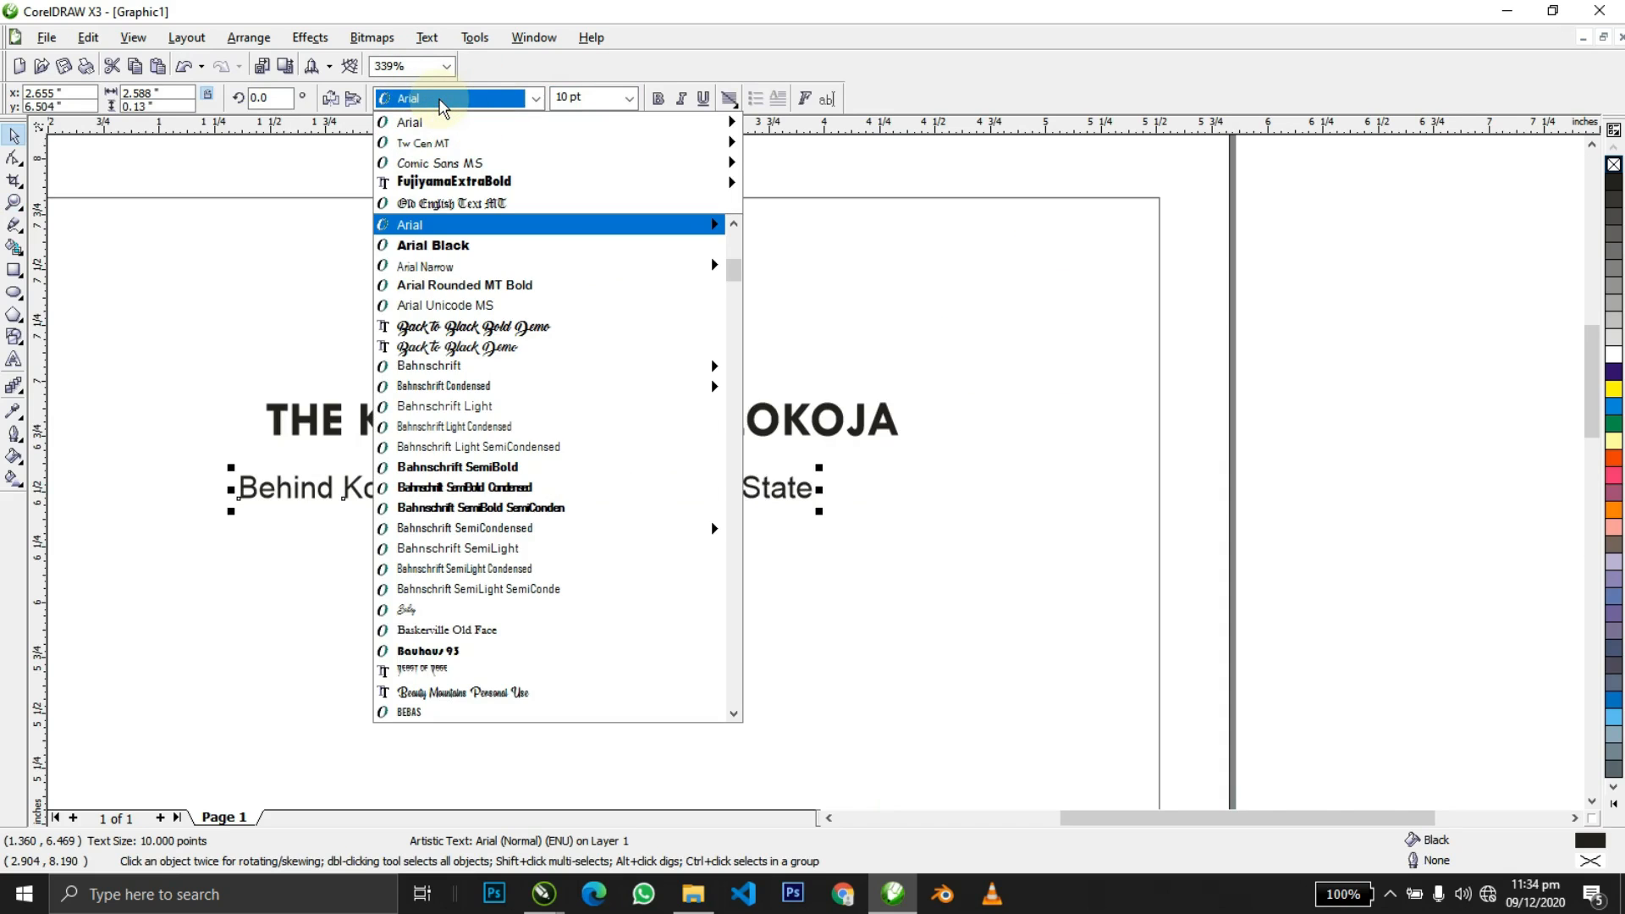
text(Times New Roman)
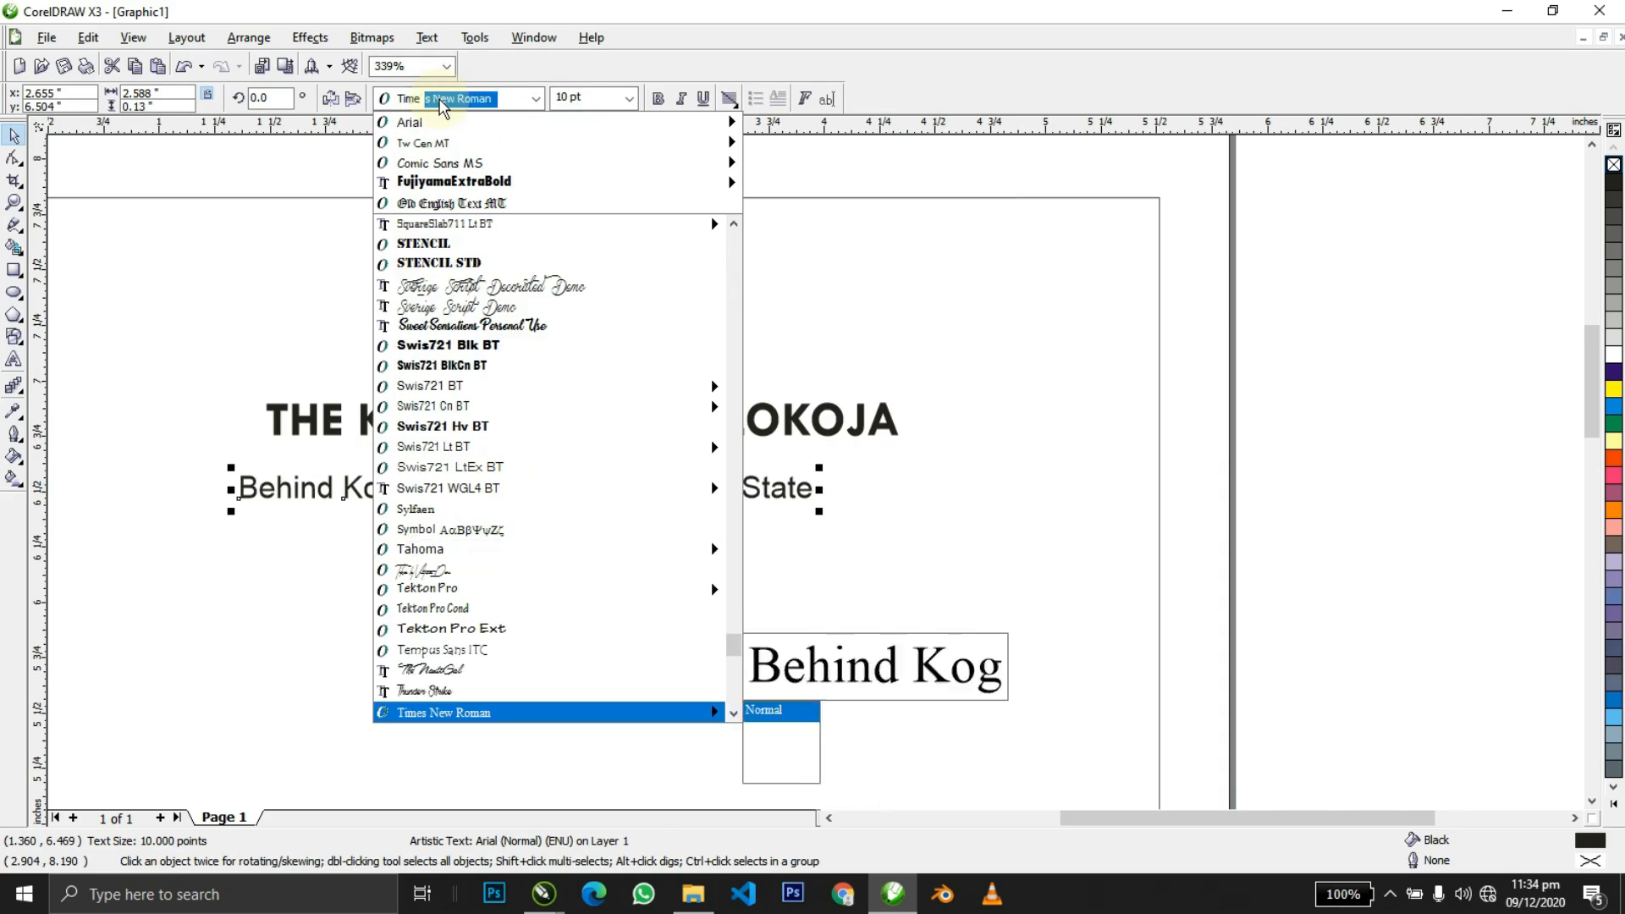
key(Return)
click(658, 98)
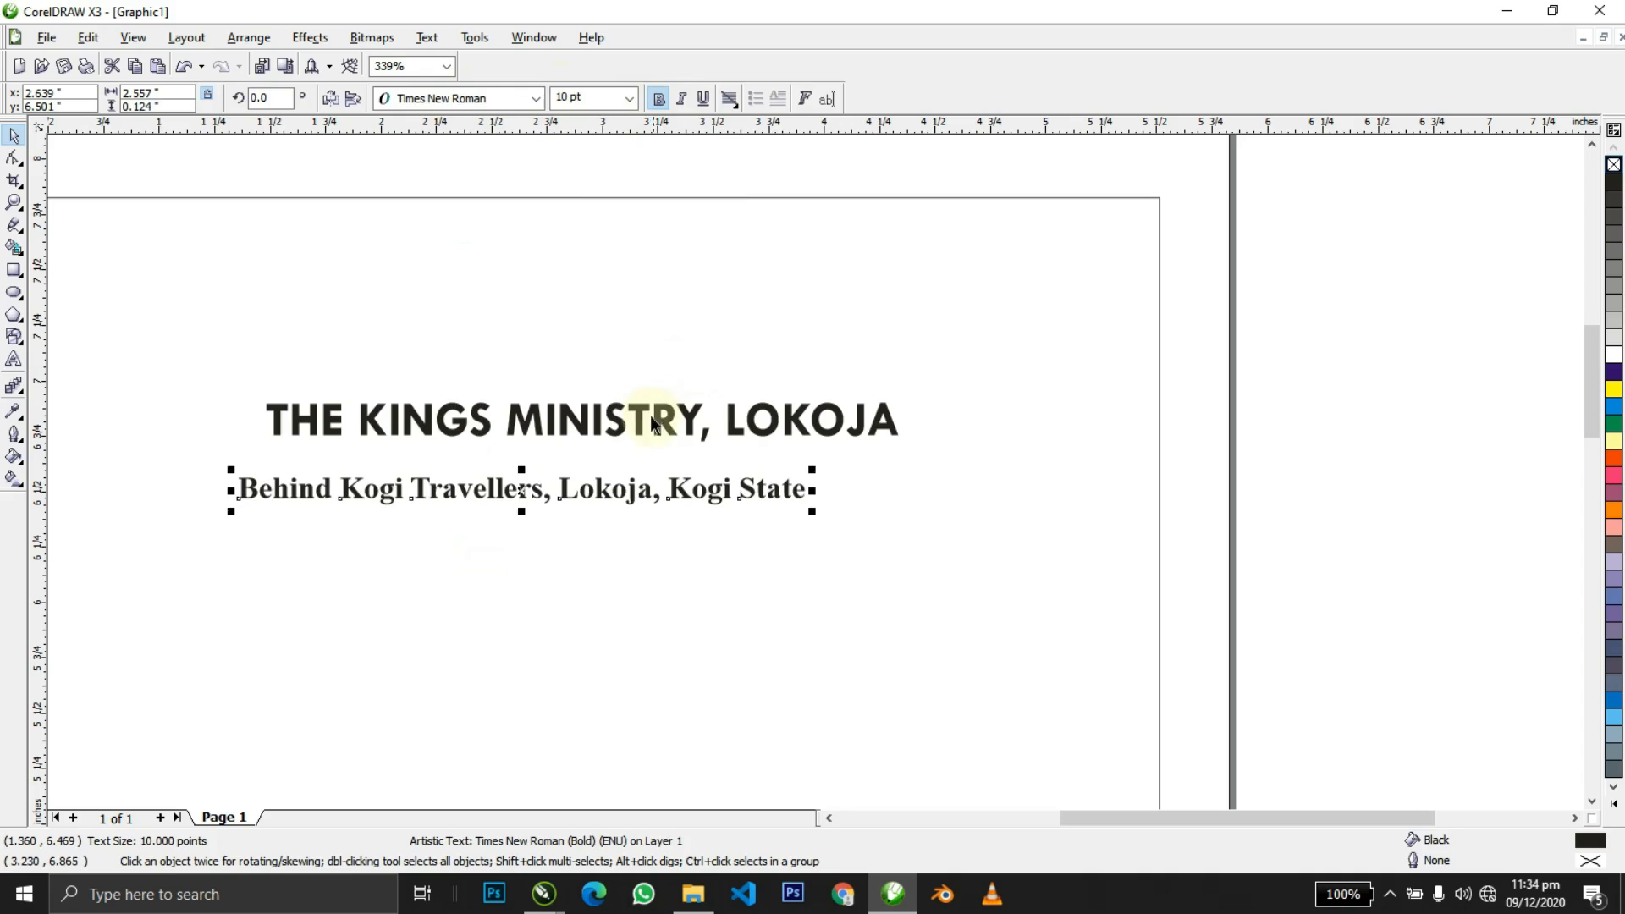
Centre the address line under the heading and nudge it up closer.
shift+click(650, 418)
key(c)
shift+click(650, 418)
drag(677, 500, 677, 473)
click(1150, 435)
scroll(1150, 434, down, 3)
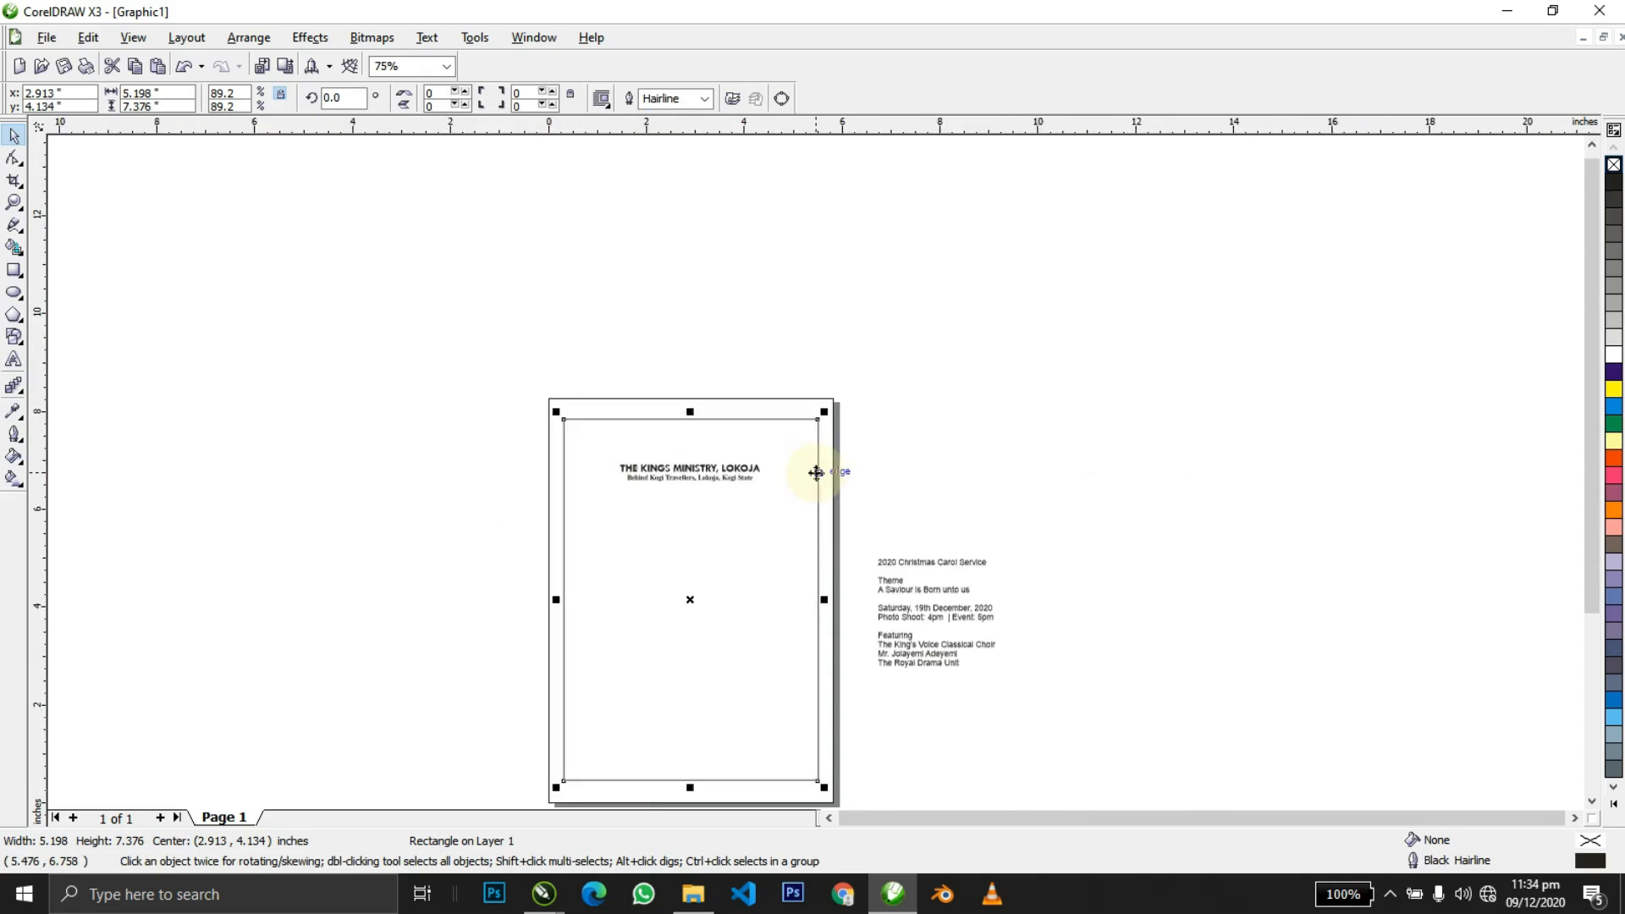
key(F4)
click(1019, 225)
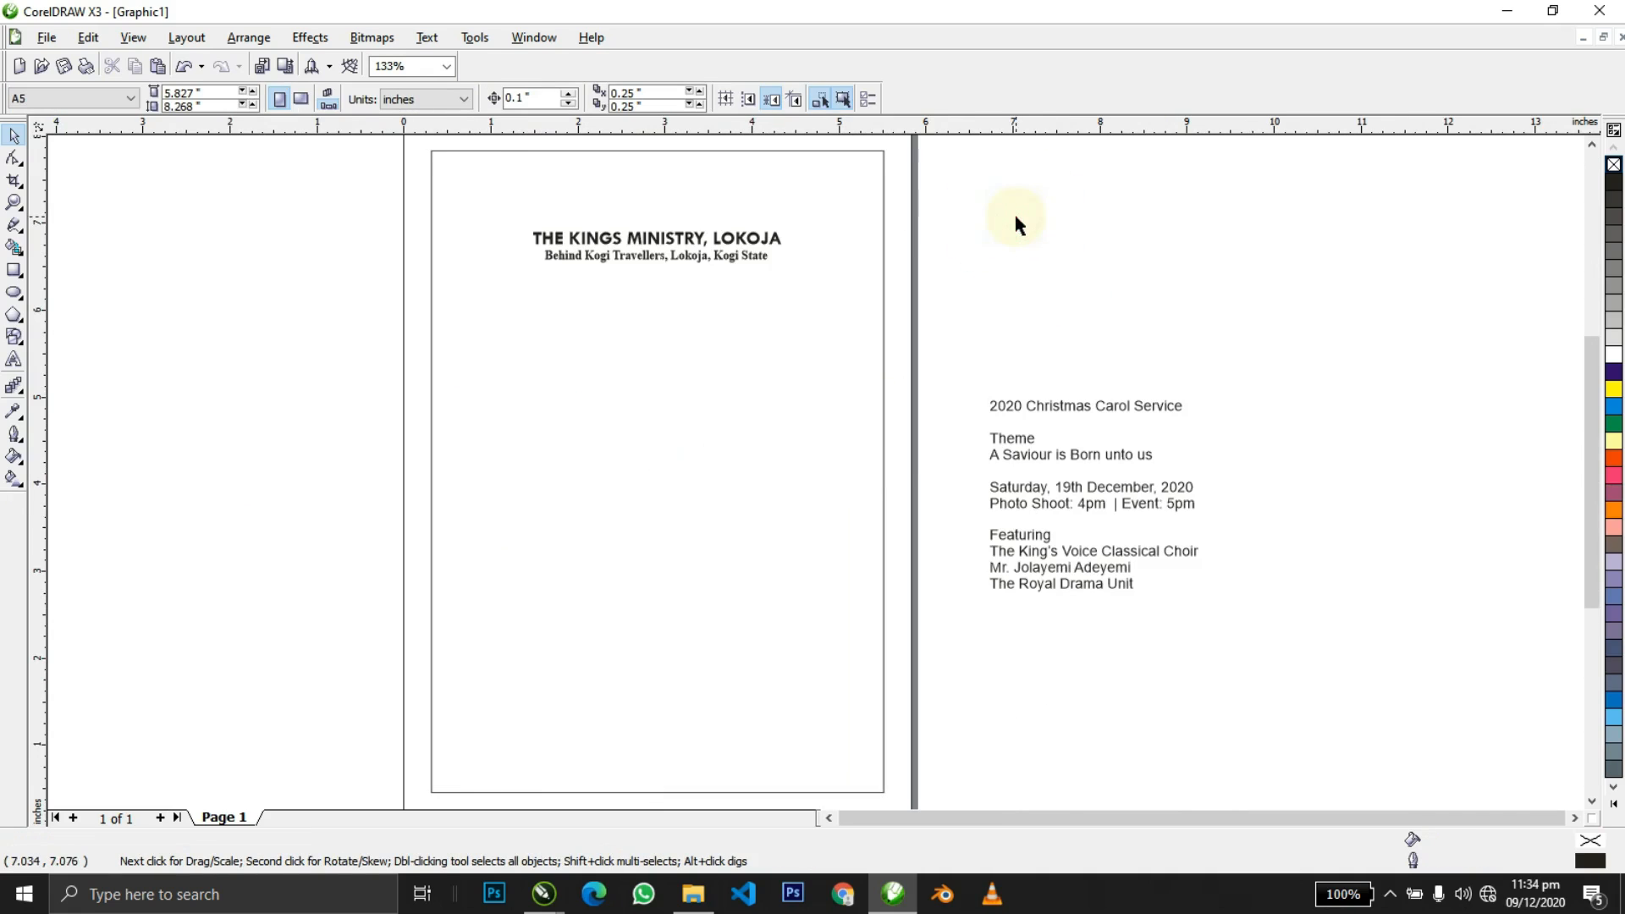
Drag the '2020 Christmas Carol Service' text onto the middle of the page.
drag(1039, 409, 641, 387)
drag(626, 386, 626, 387)
key(z)
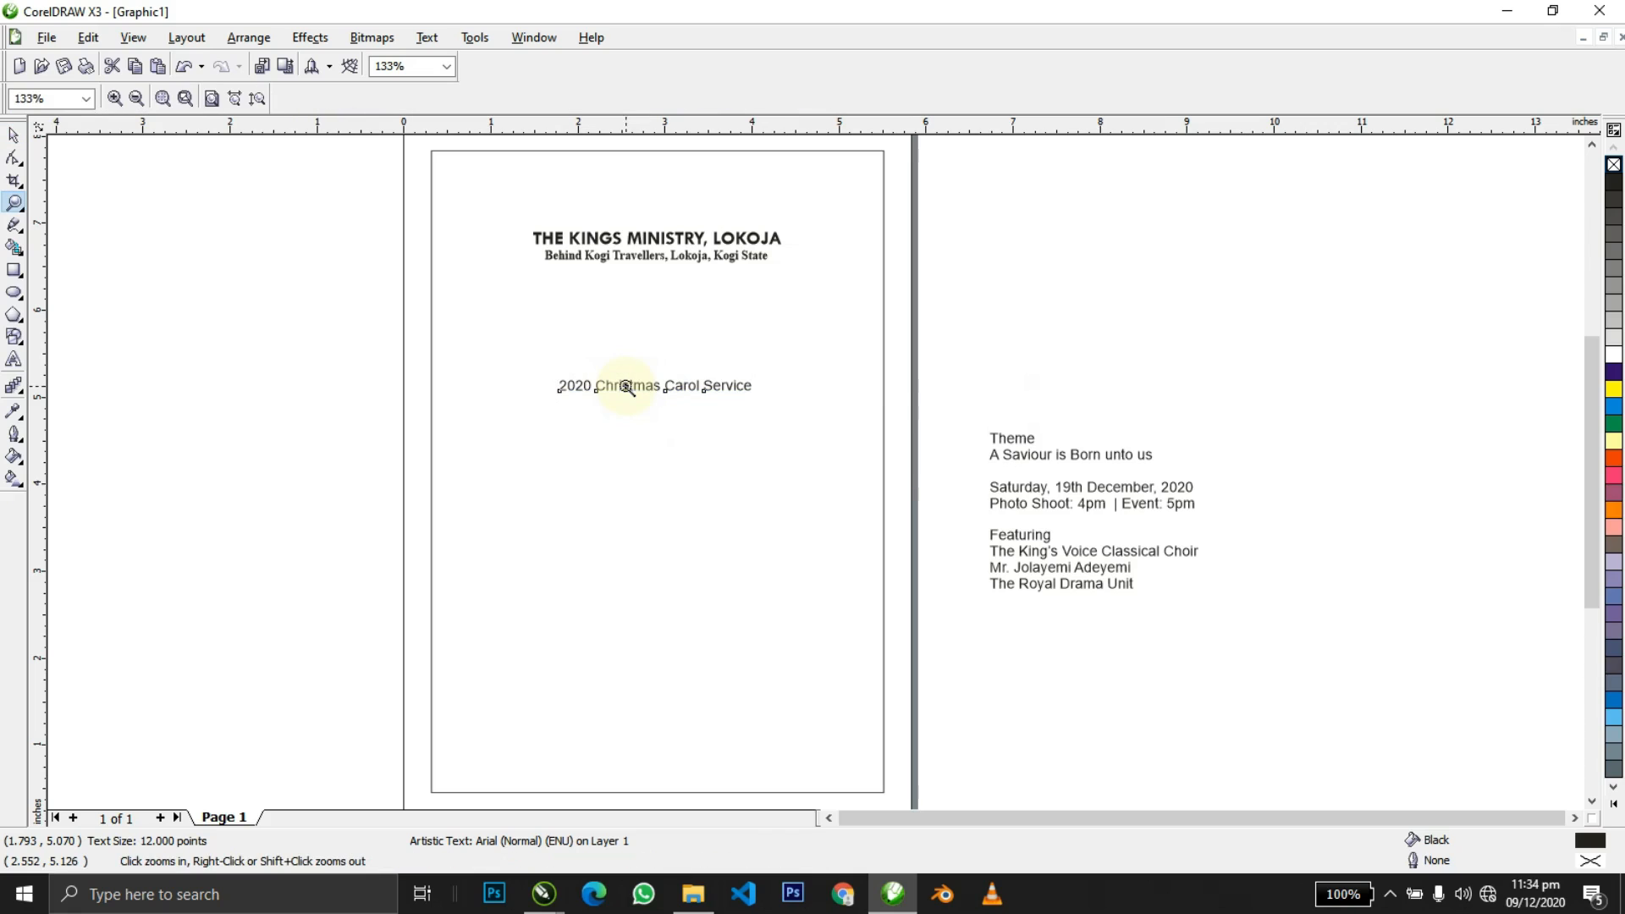
drag(331, 284, 1052, 570)
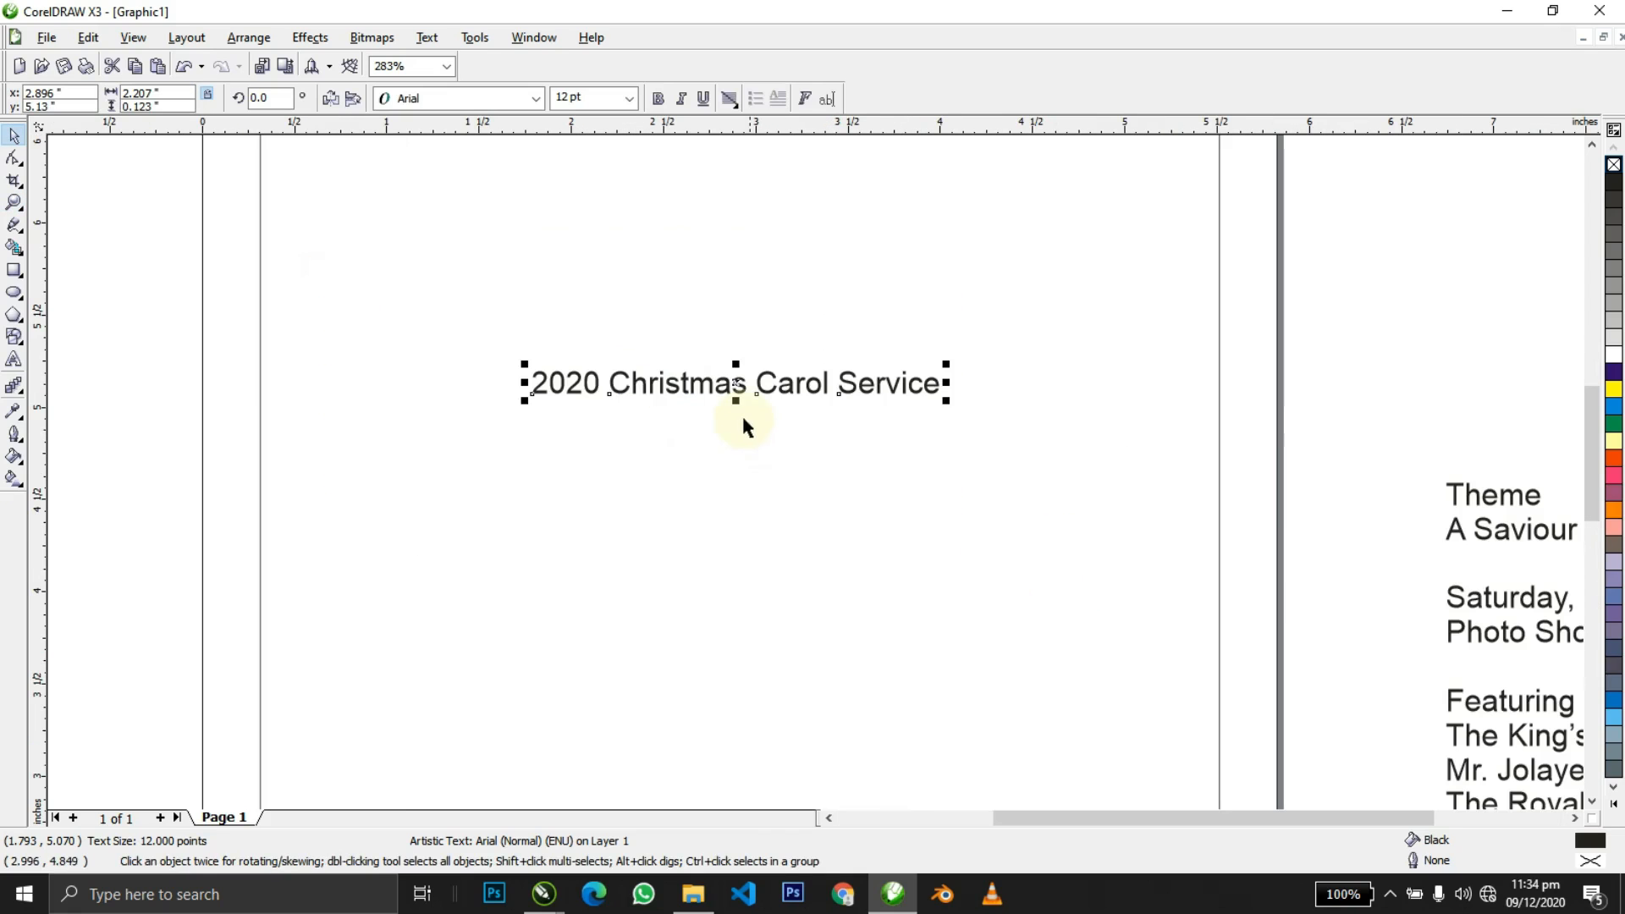
Break the title before 'Carol' and 'Service', centre-align the lines, and centre it on the page.
double_click(761, 391)
key(Return)
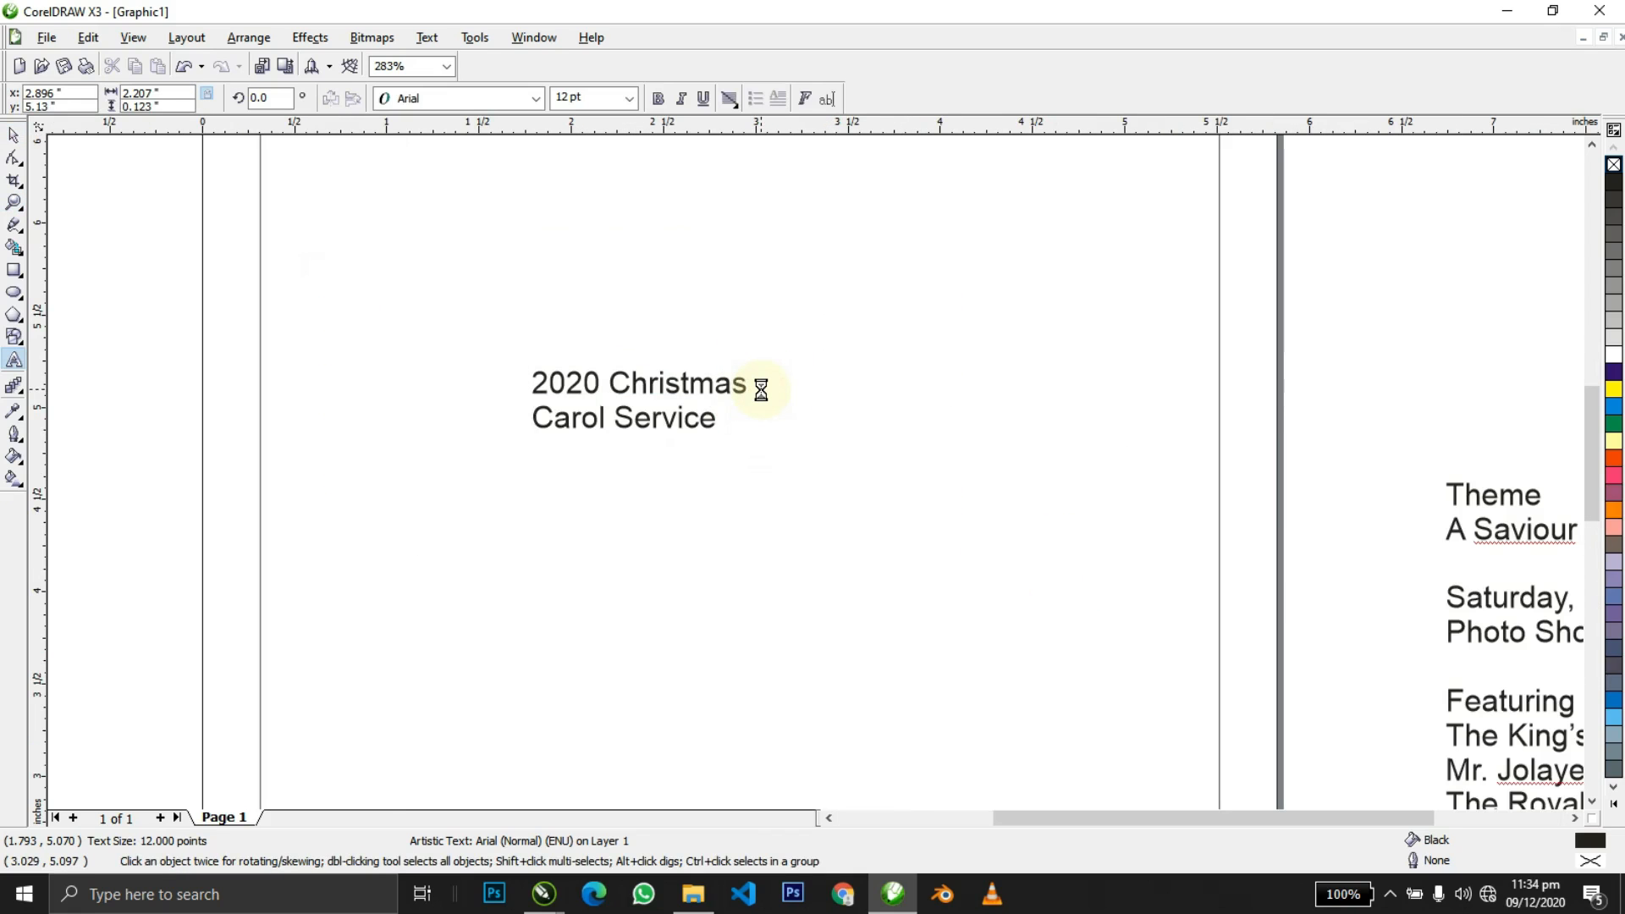
key(Return)
key(ctrl+a)
key(ctrl+e)
key(ctrl+space)
shift+click(920, 391)
key(c)
shift+click(921, 391)
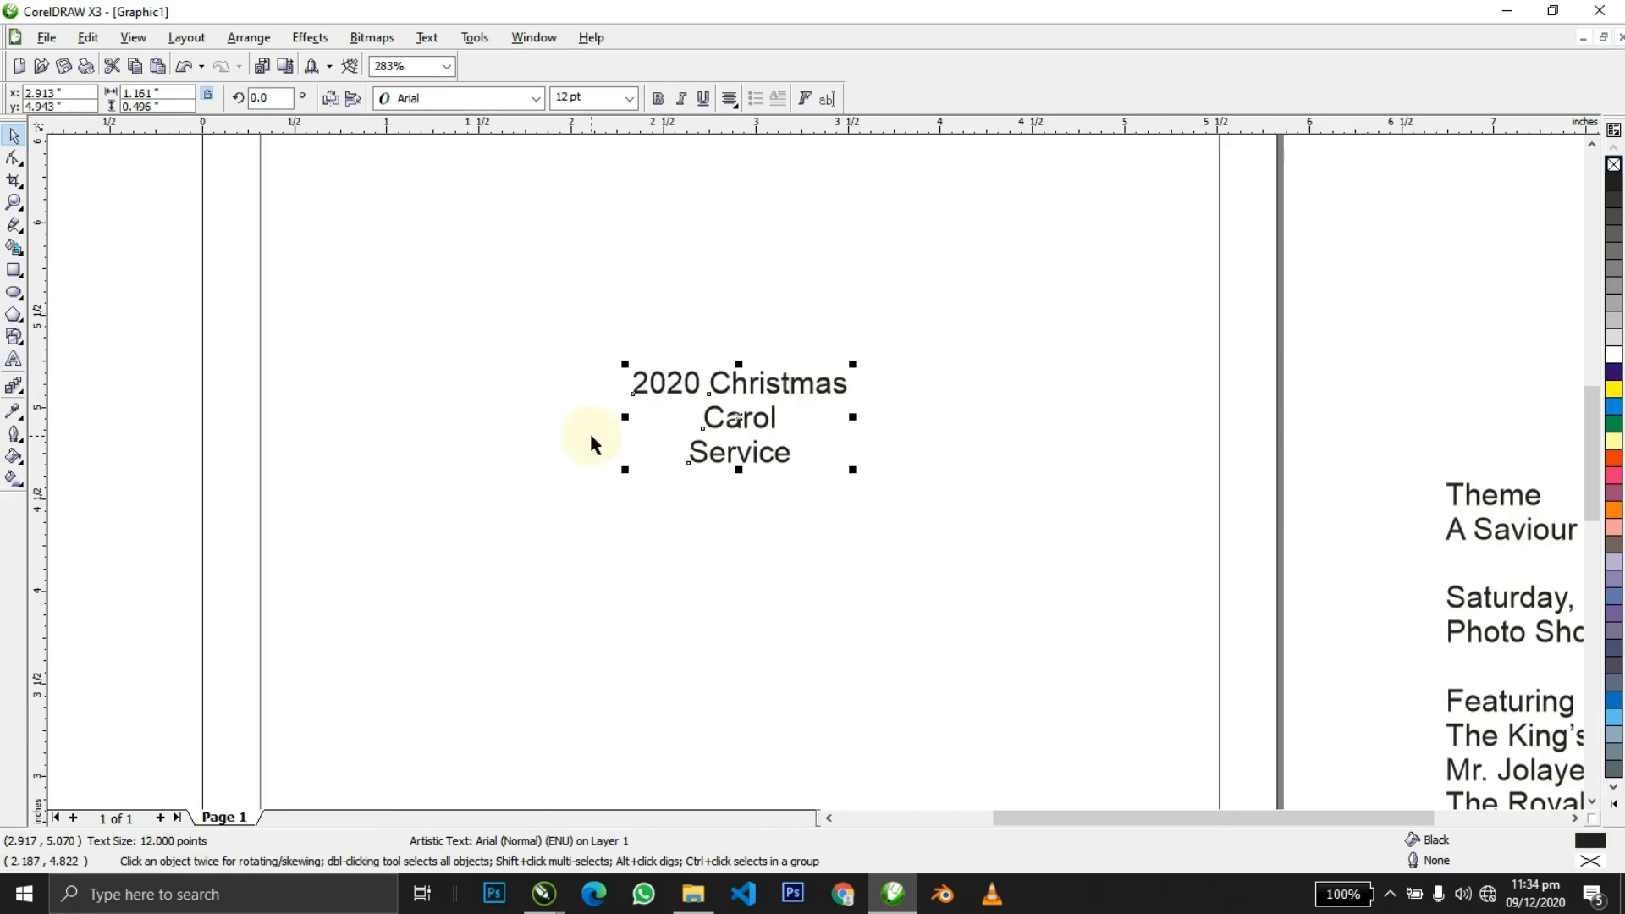
key(z)
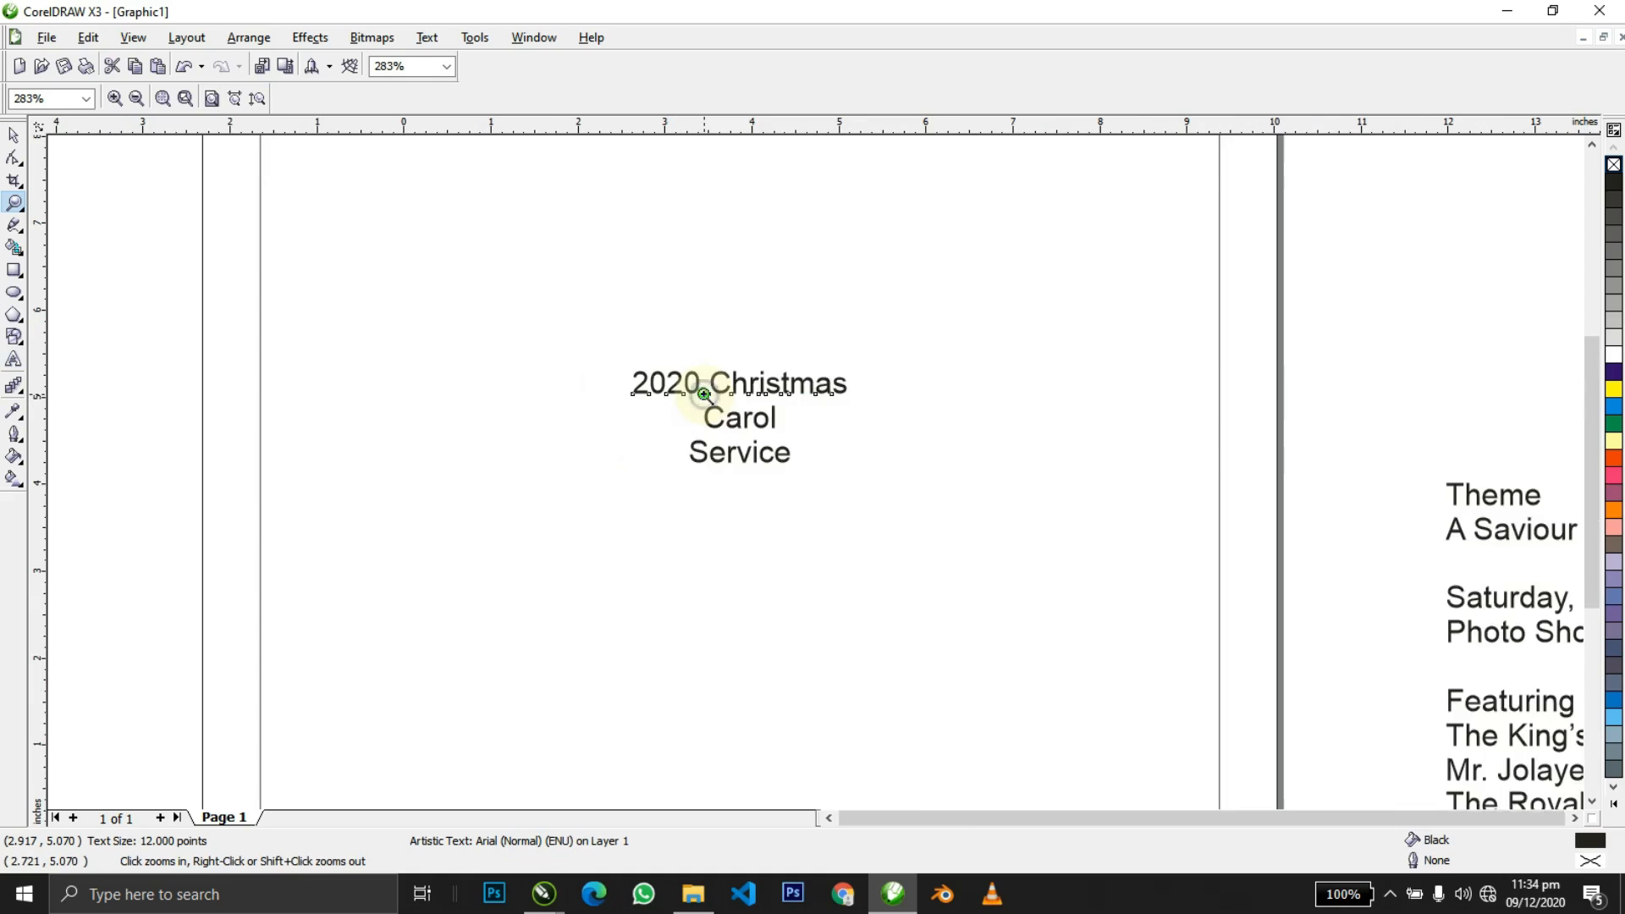
right_click(703, 394)
drag(284, 247, 1044, 523)
Set the first title line in bold Tw Cen MT.
key(space)
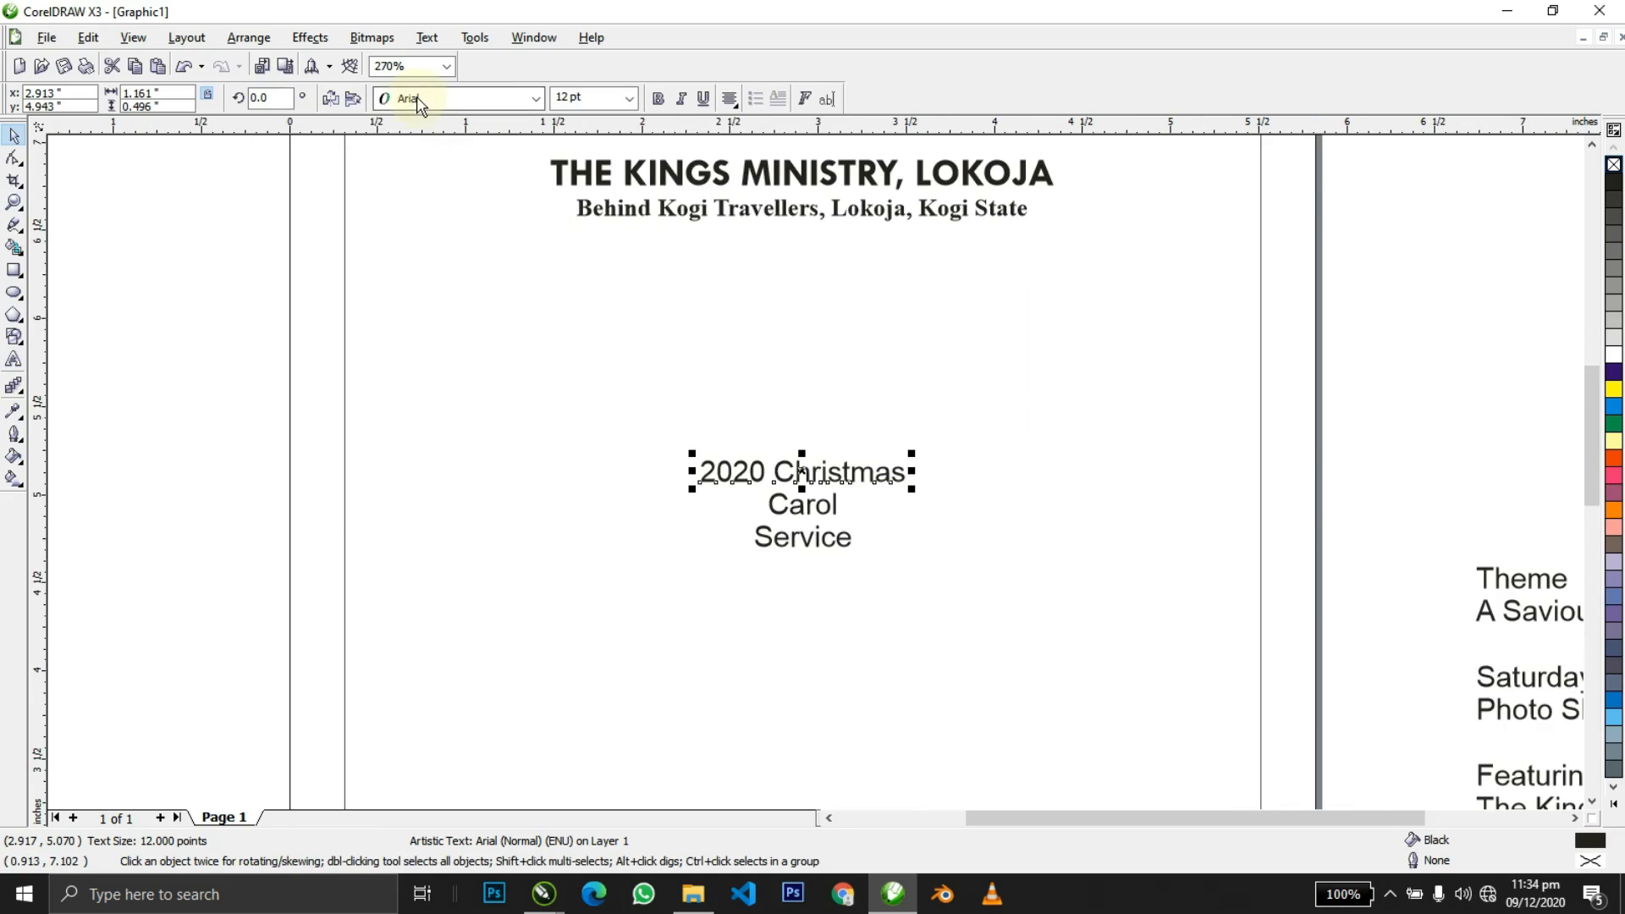
click(418, 101)
click(439, 162)
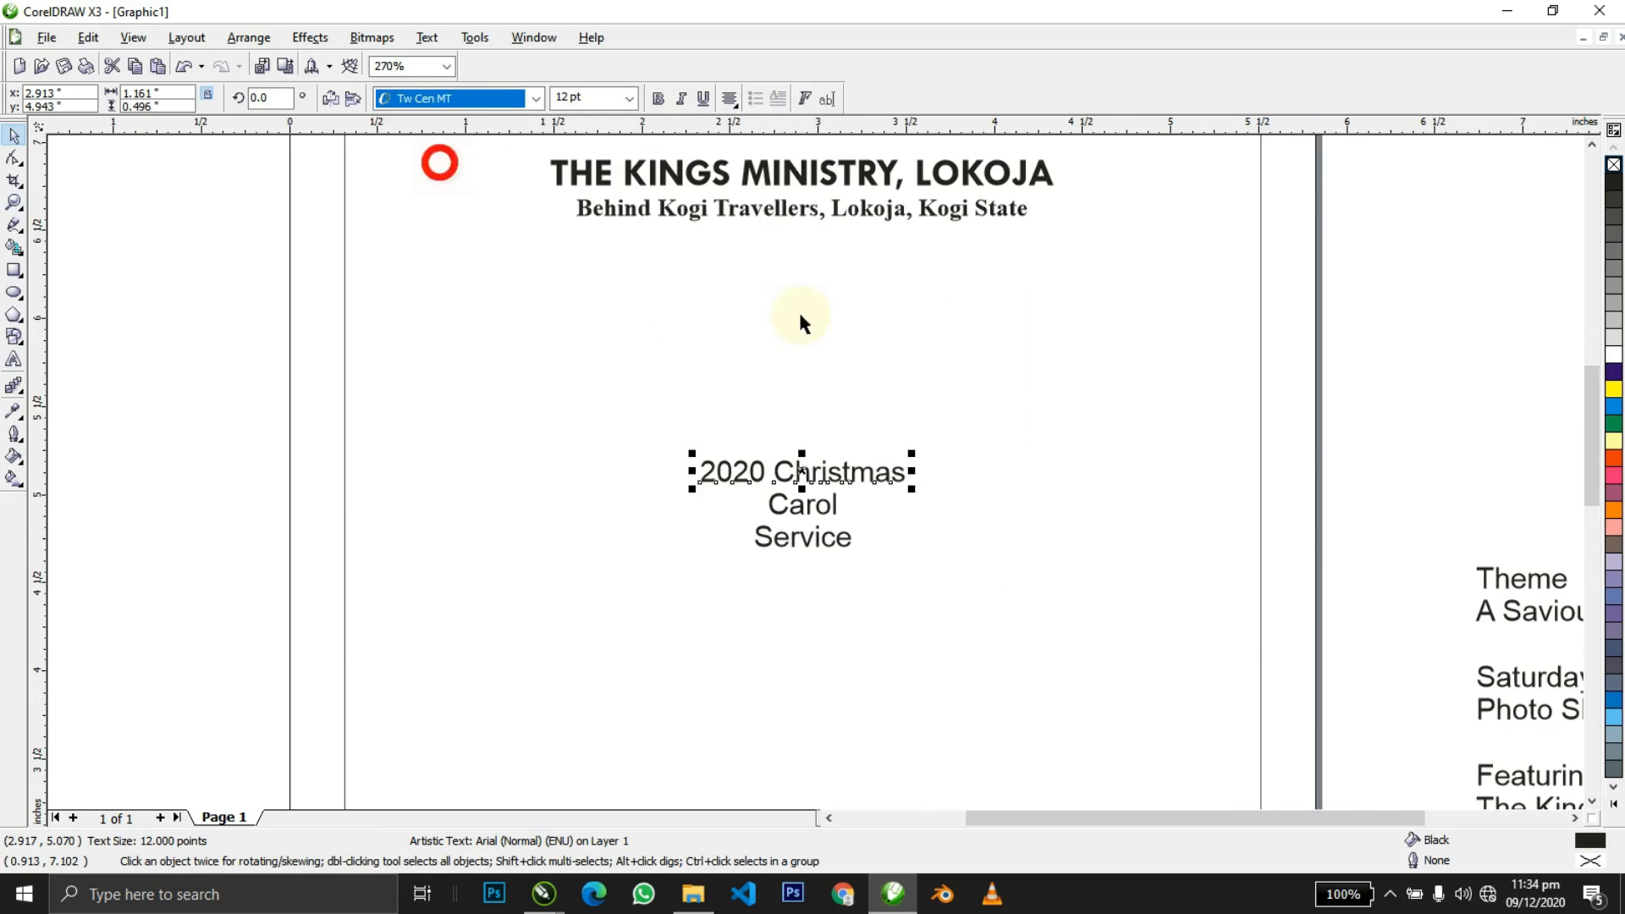
click(905, 364)
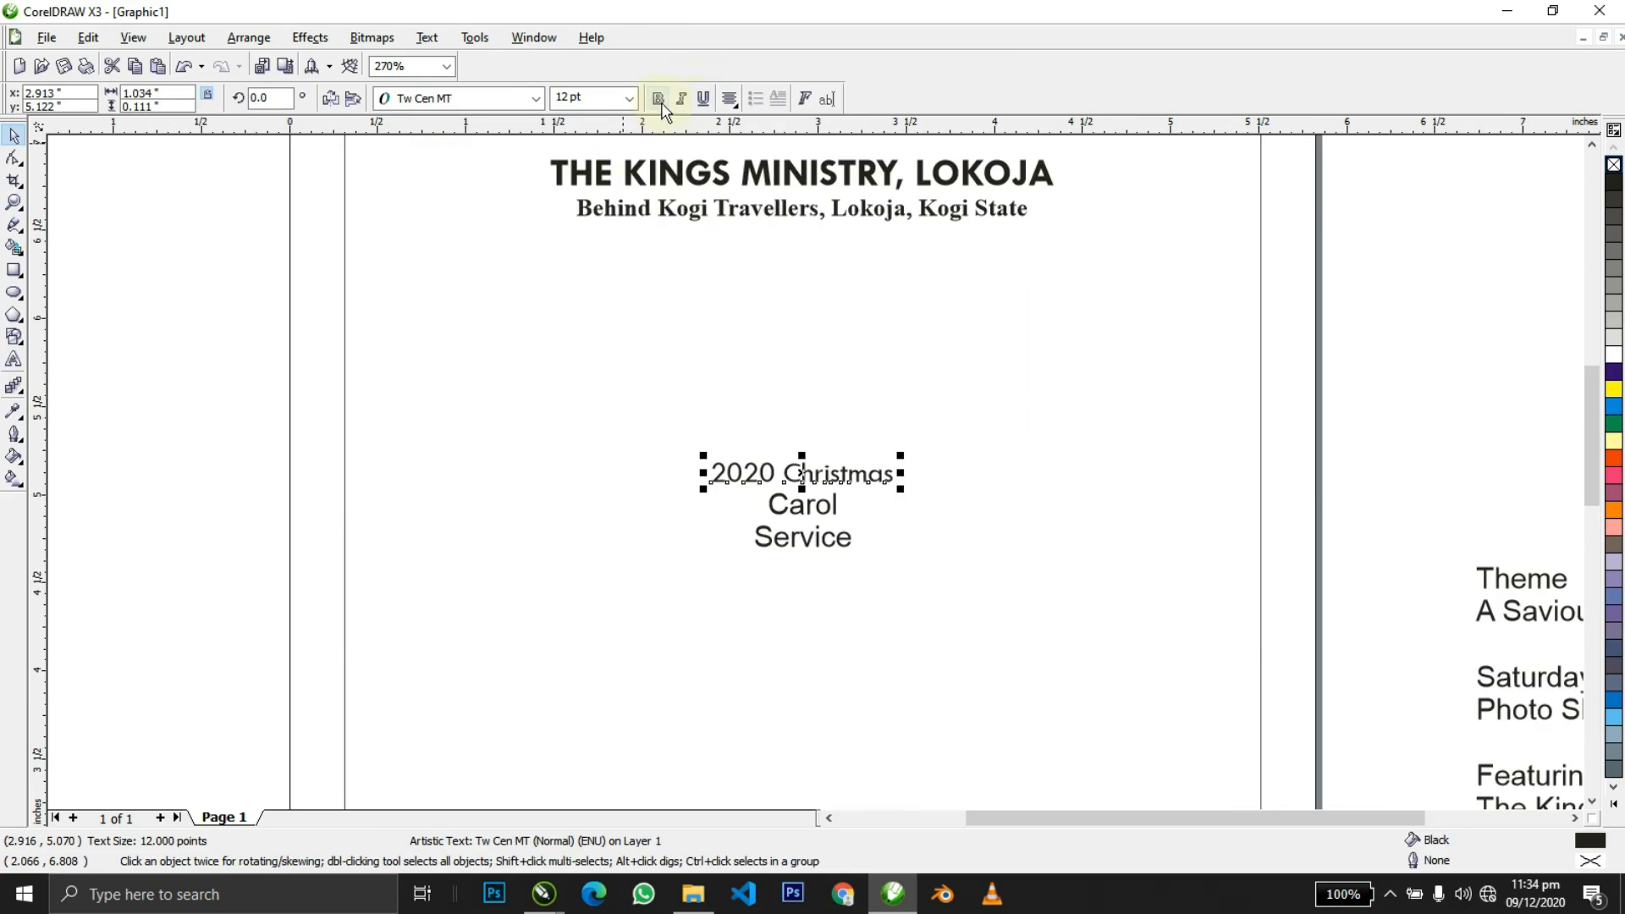
click(658, 99)
click(867, 330)
click(871, 335)
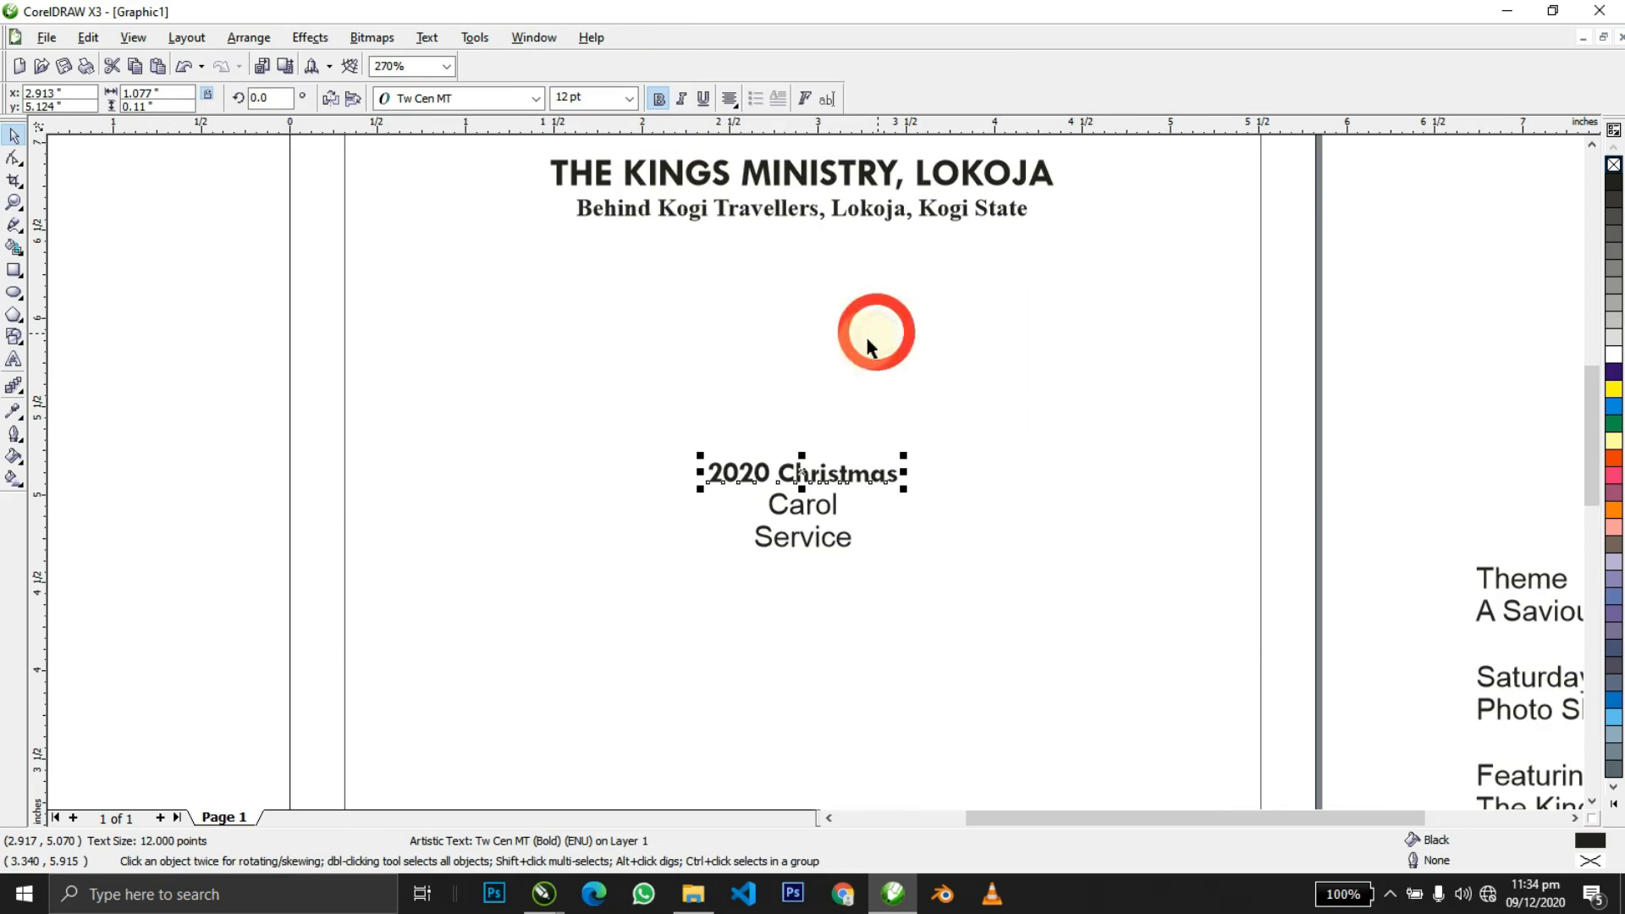
Change the first line's case to UPPERCASE so it reads 2020 CHRISTMAS.
double_click(873, 470)
key(ctrl+a)
key(shift+F3)
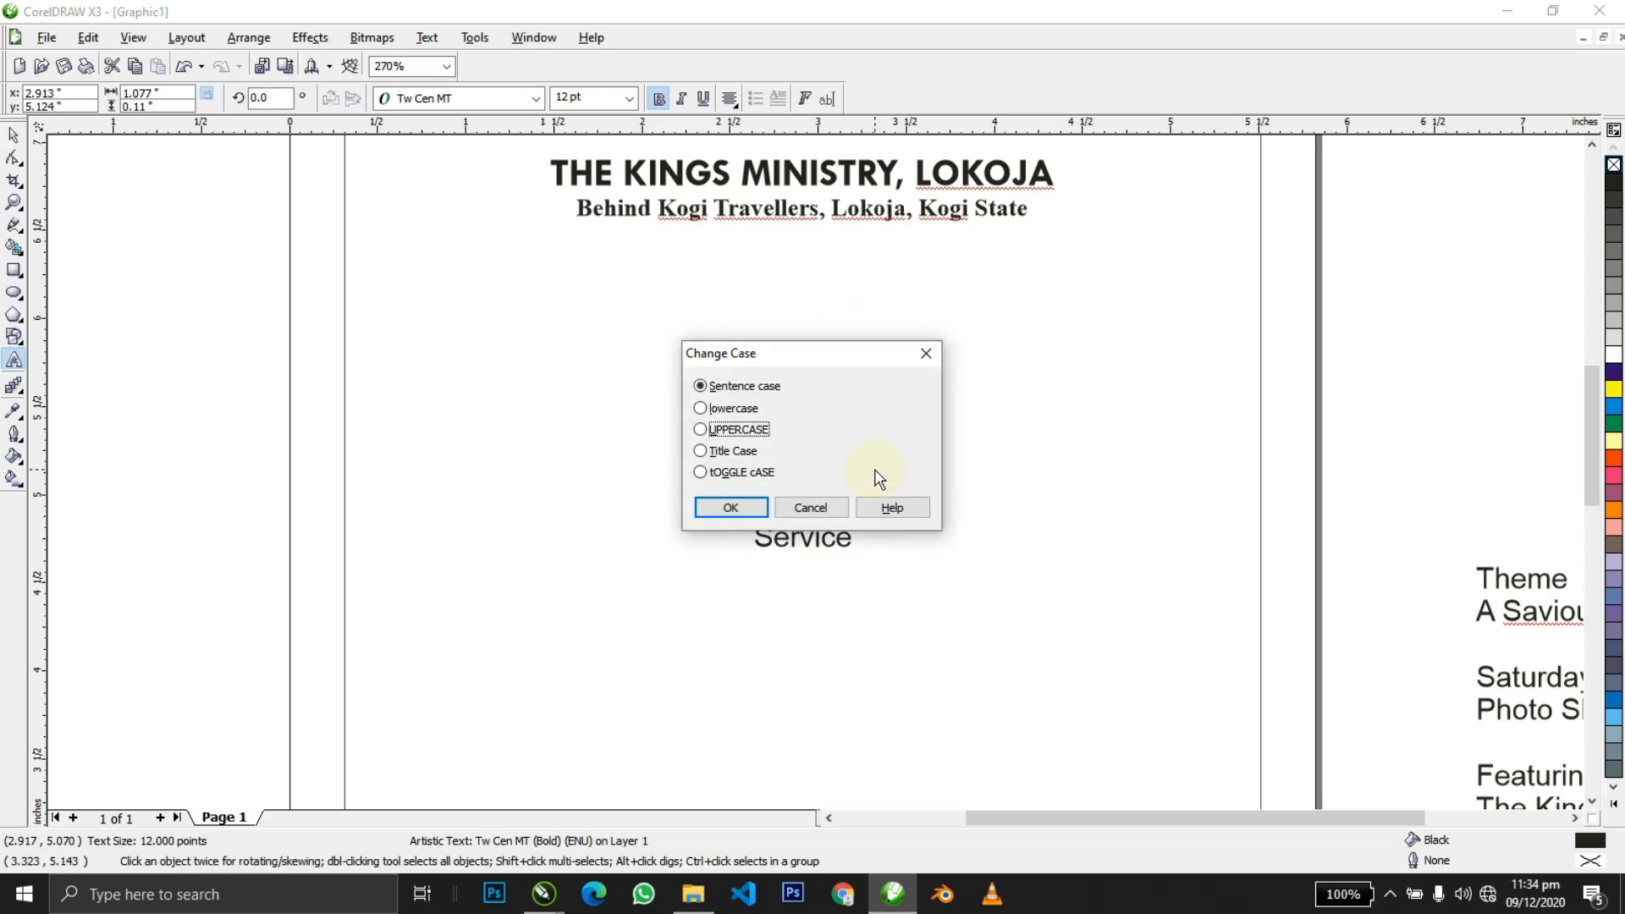
key(Return)
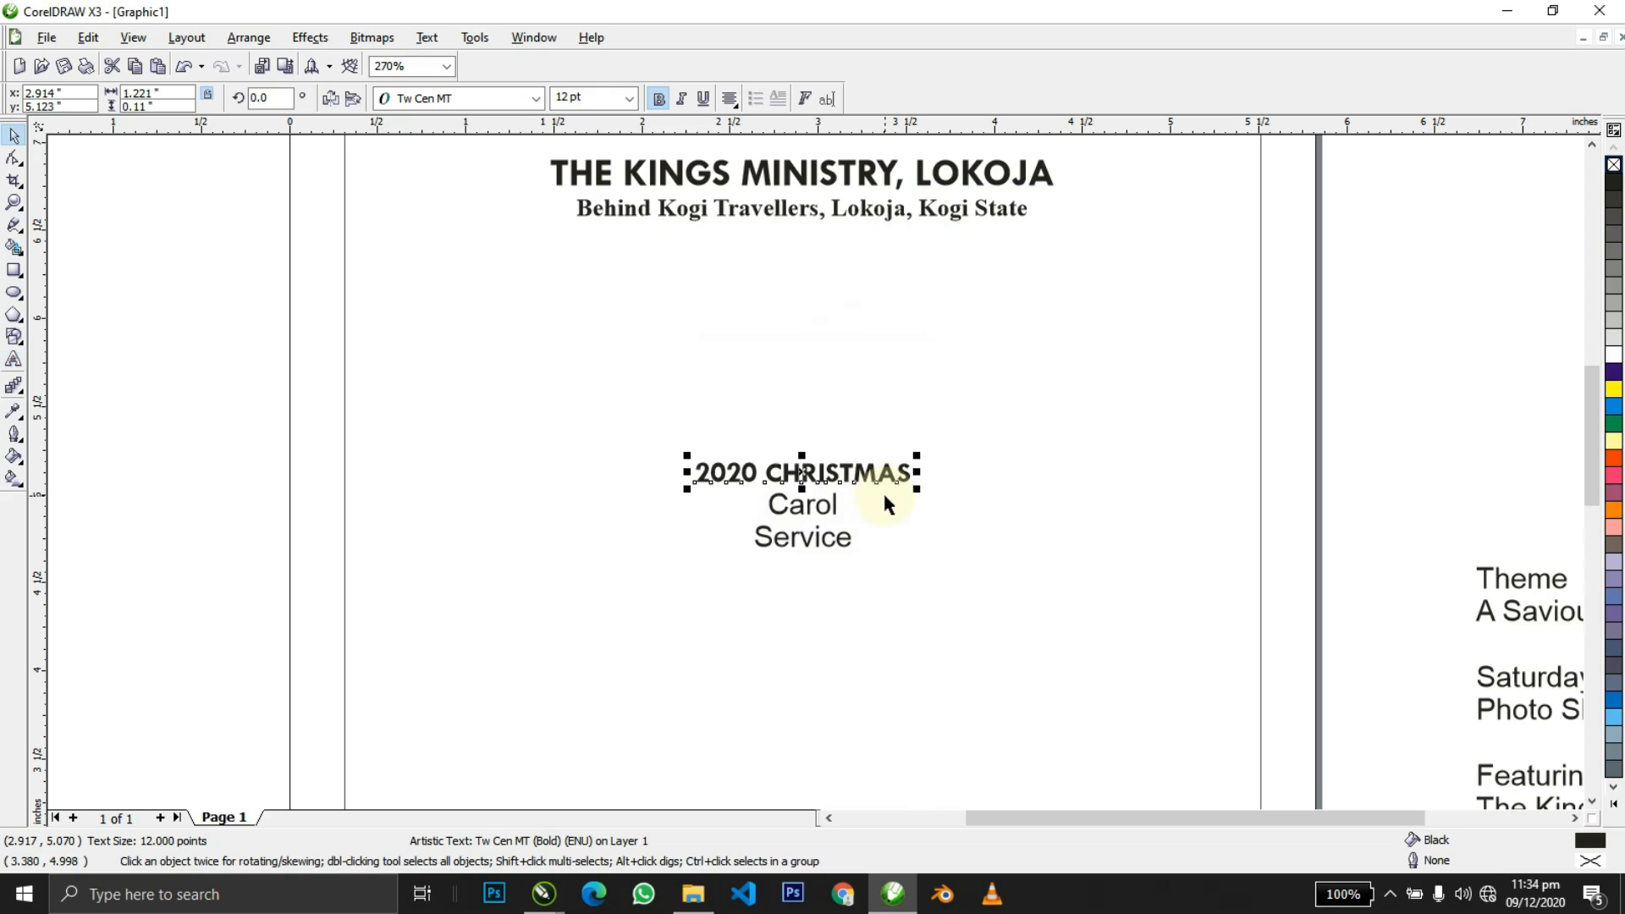
key(F8)
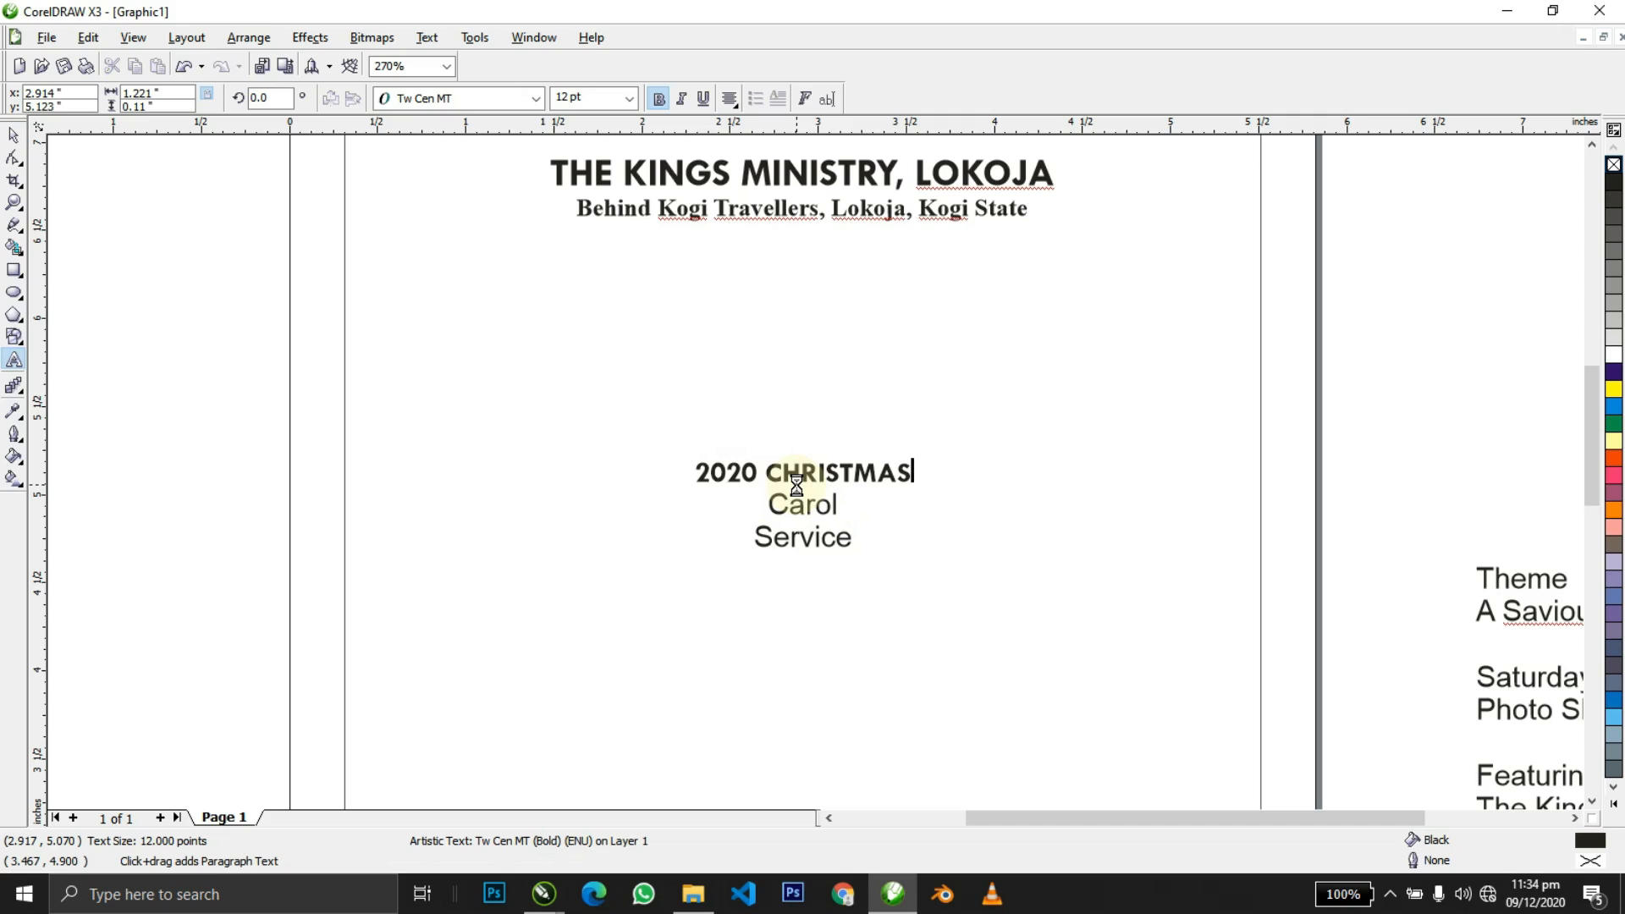
key(shift+Home)
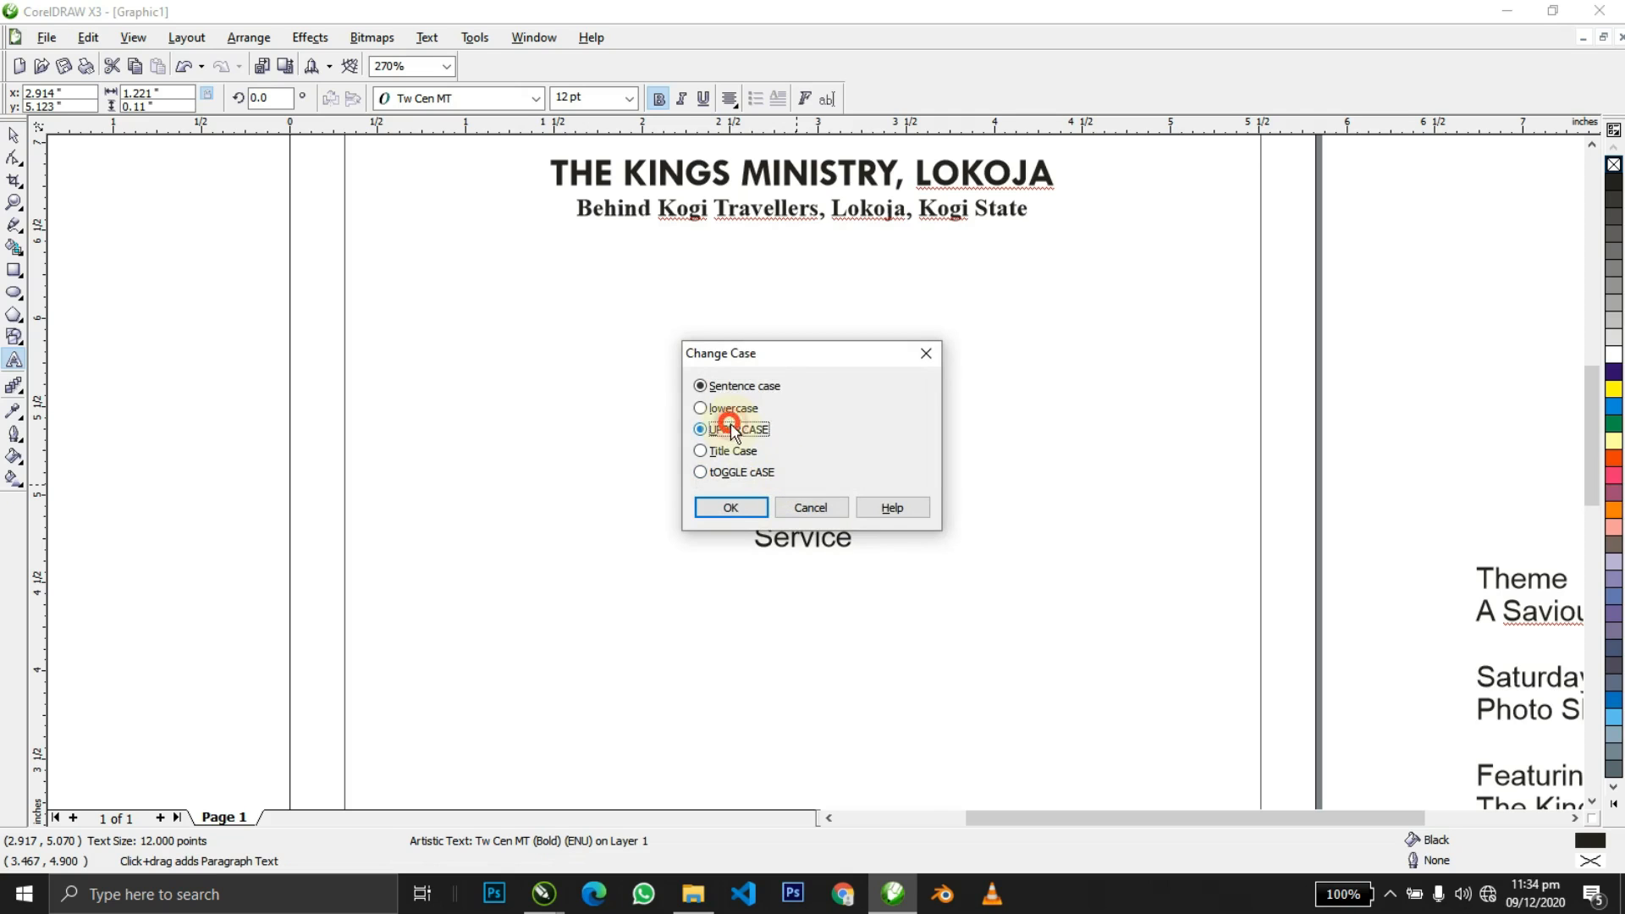
click(730, 507)
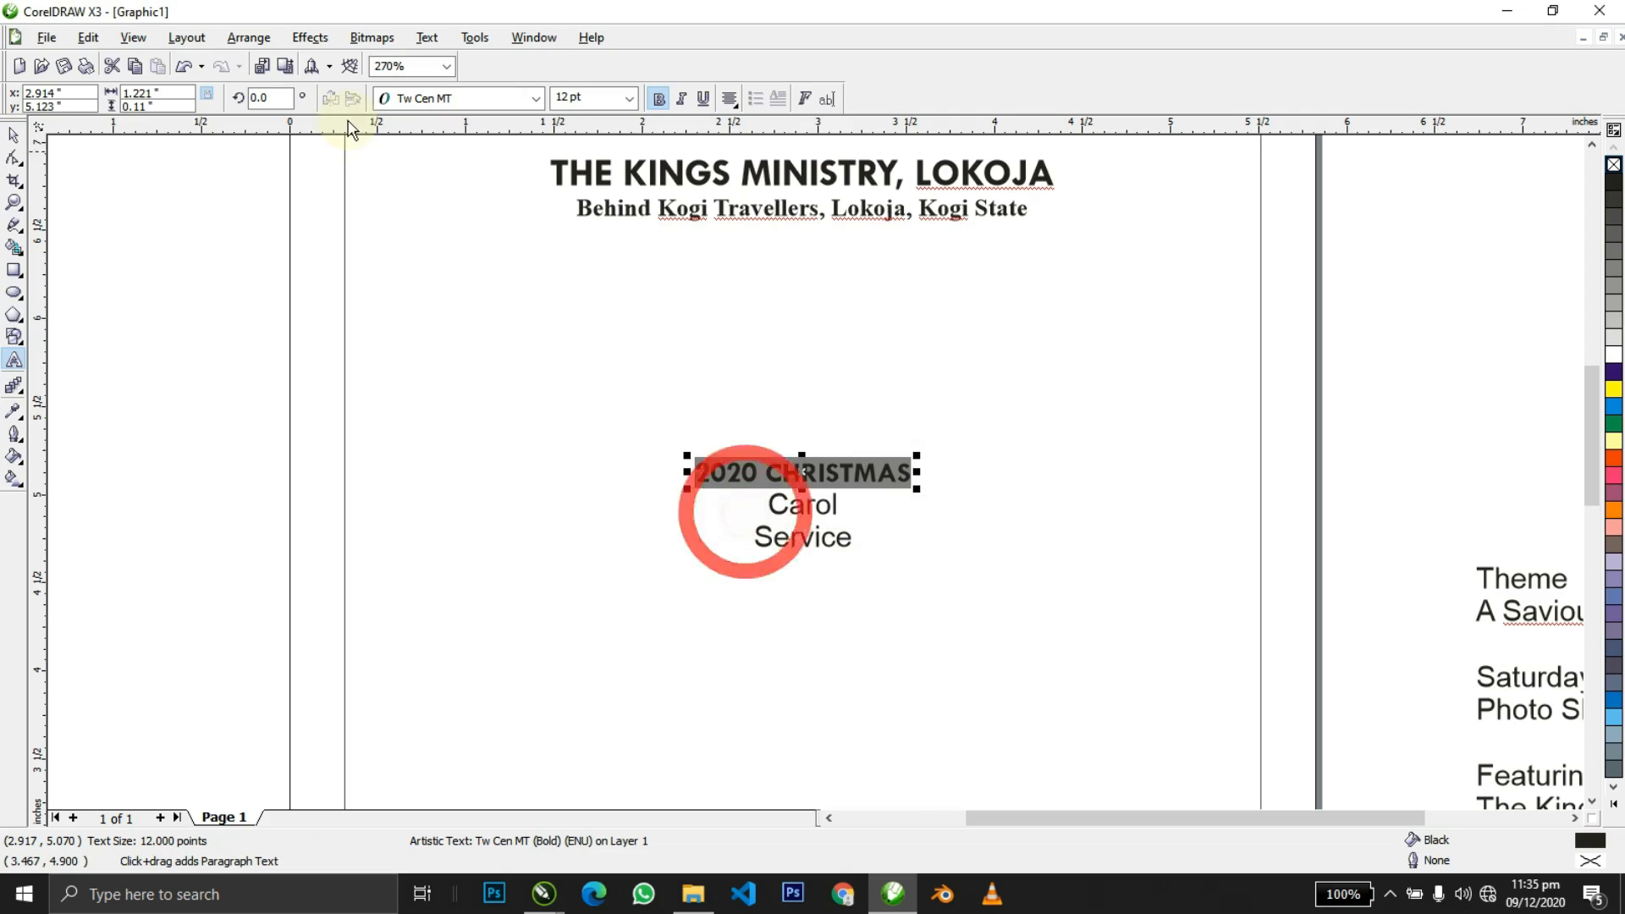
click(432, 39)
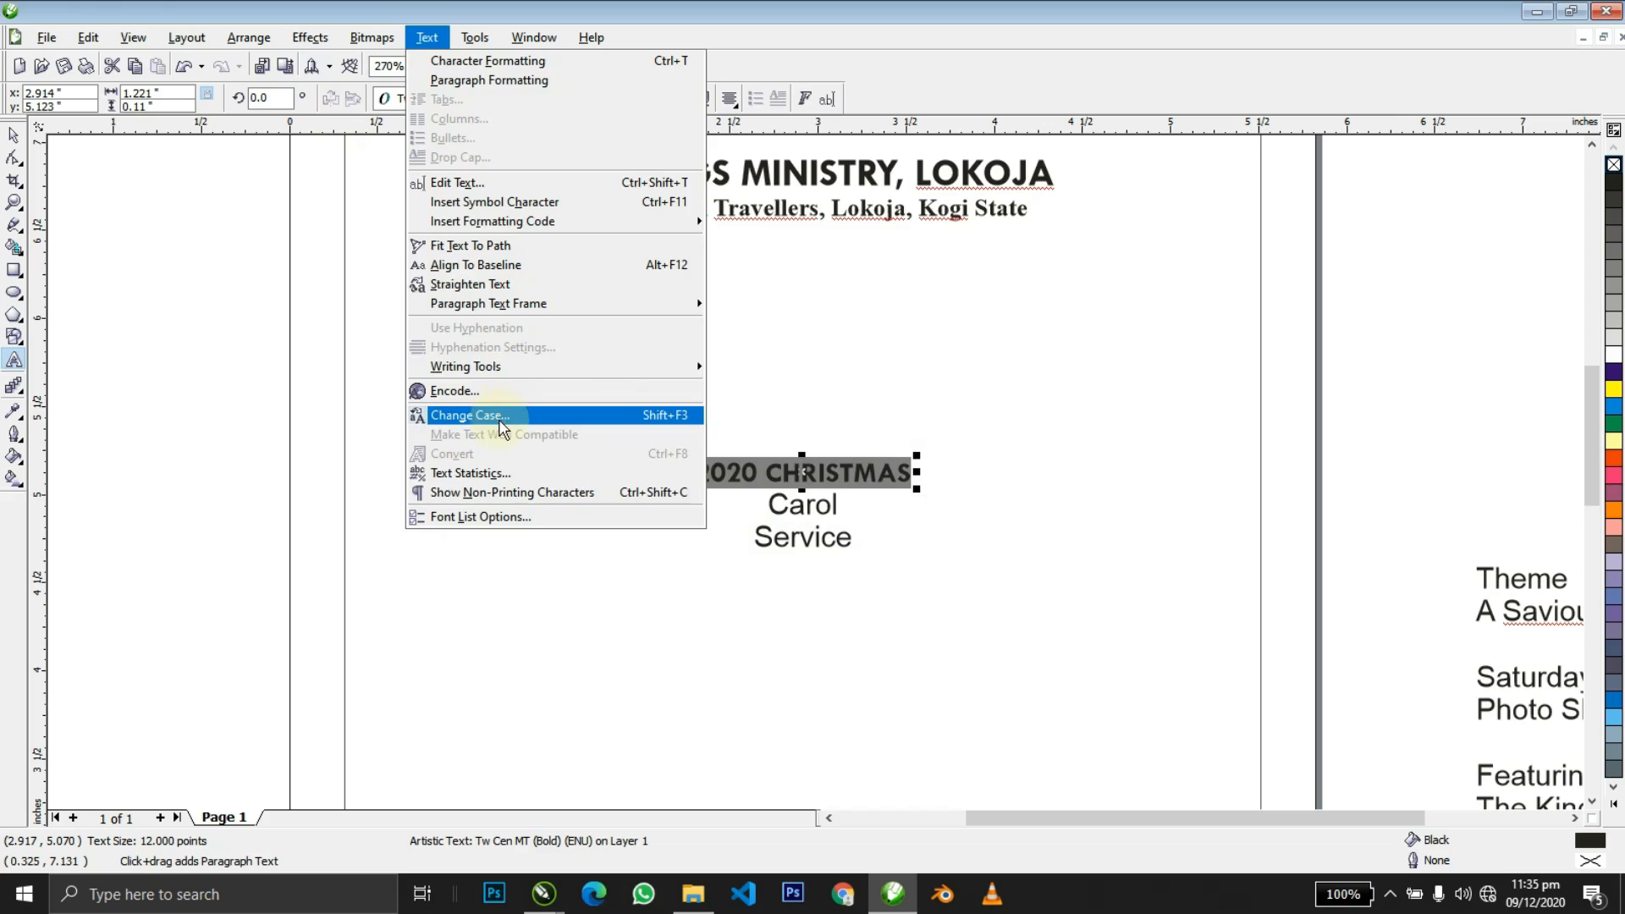
click(466, 416)
click(720, 432)
click(731, 507)
key(space)
click(844, 407)
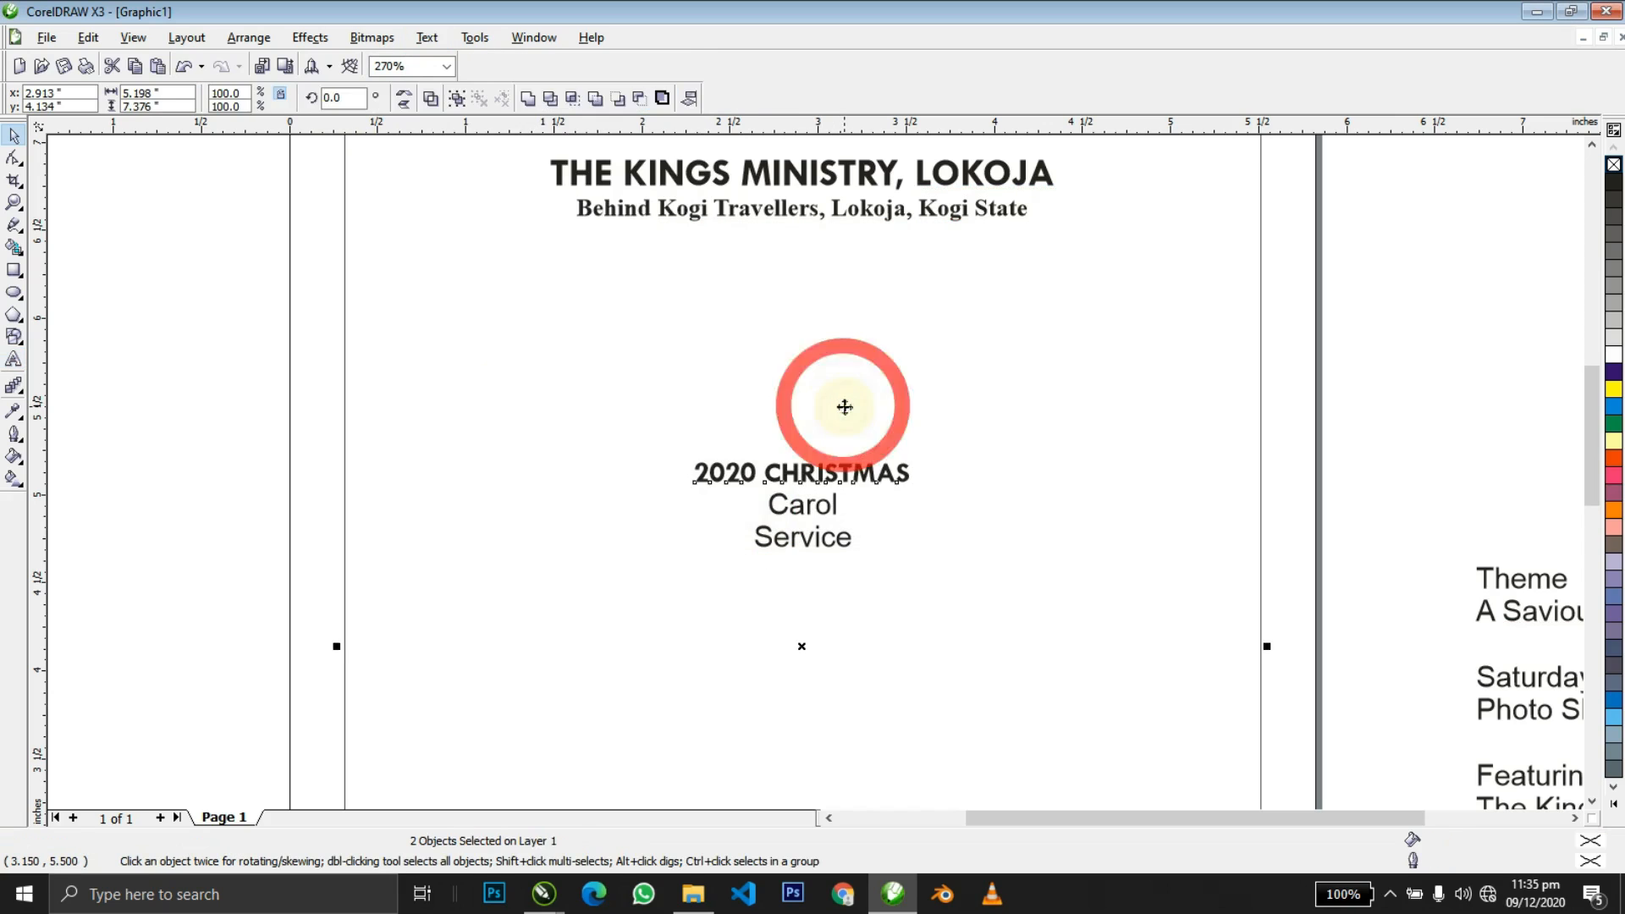
Move 2020 CHRISTMAS up above Carol and Service down below it.
drag(847, 465, 847, 414)
drag(827, 538, 827, 599)
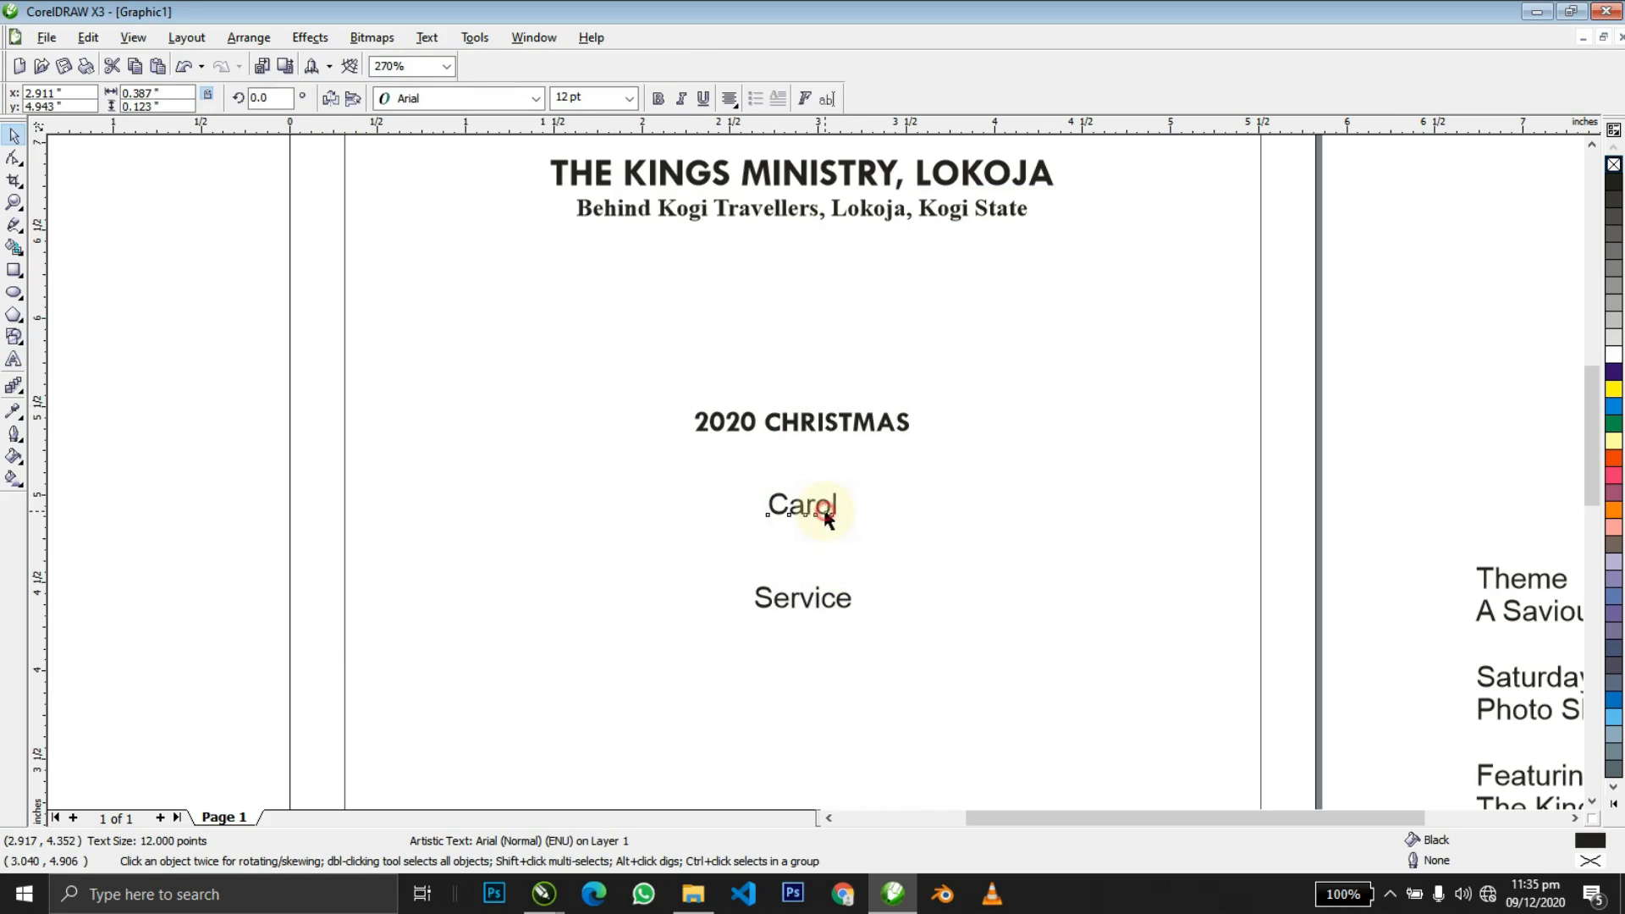
click(820, 508)
Set Carol in Tw Cen MT, enlarge it to about 74 pt and make it bold.
click(449, 100)
click(448, 165)
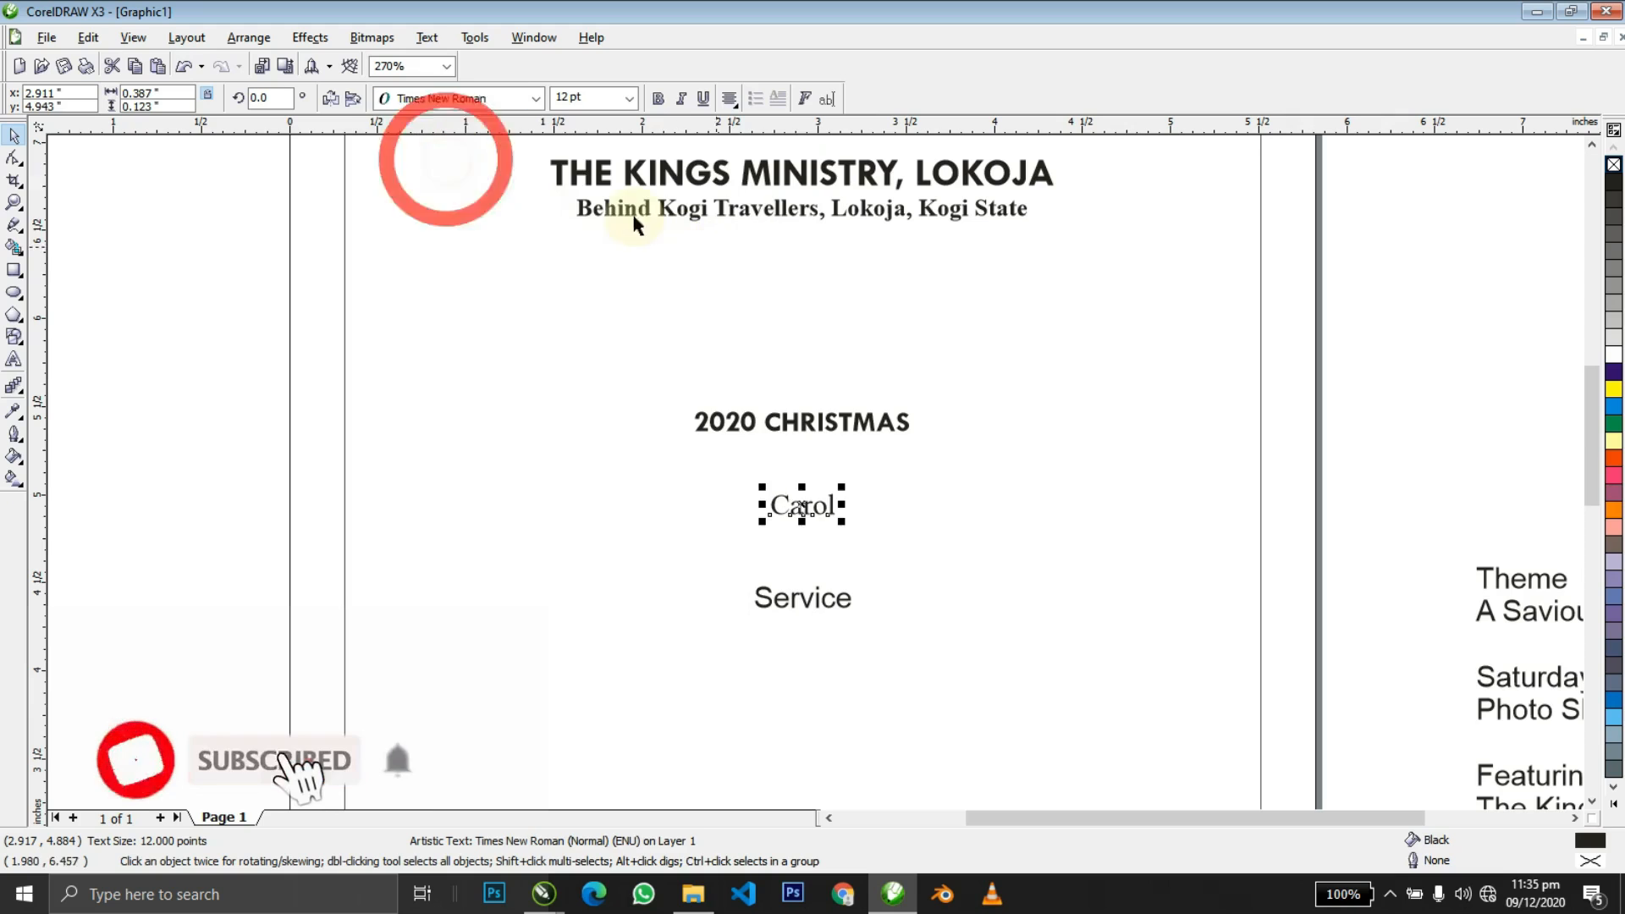
click(453, 99)
click(458, 162)
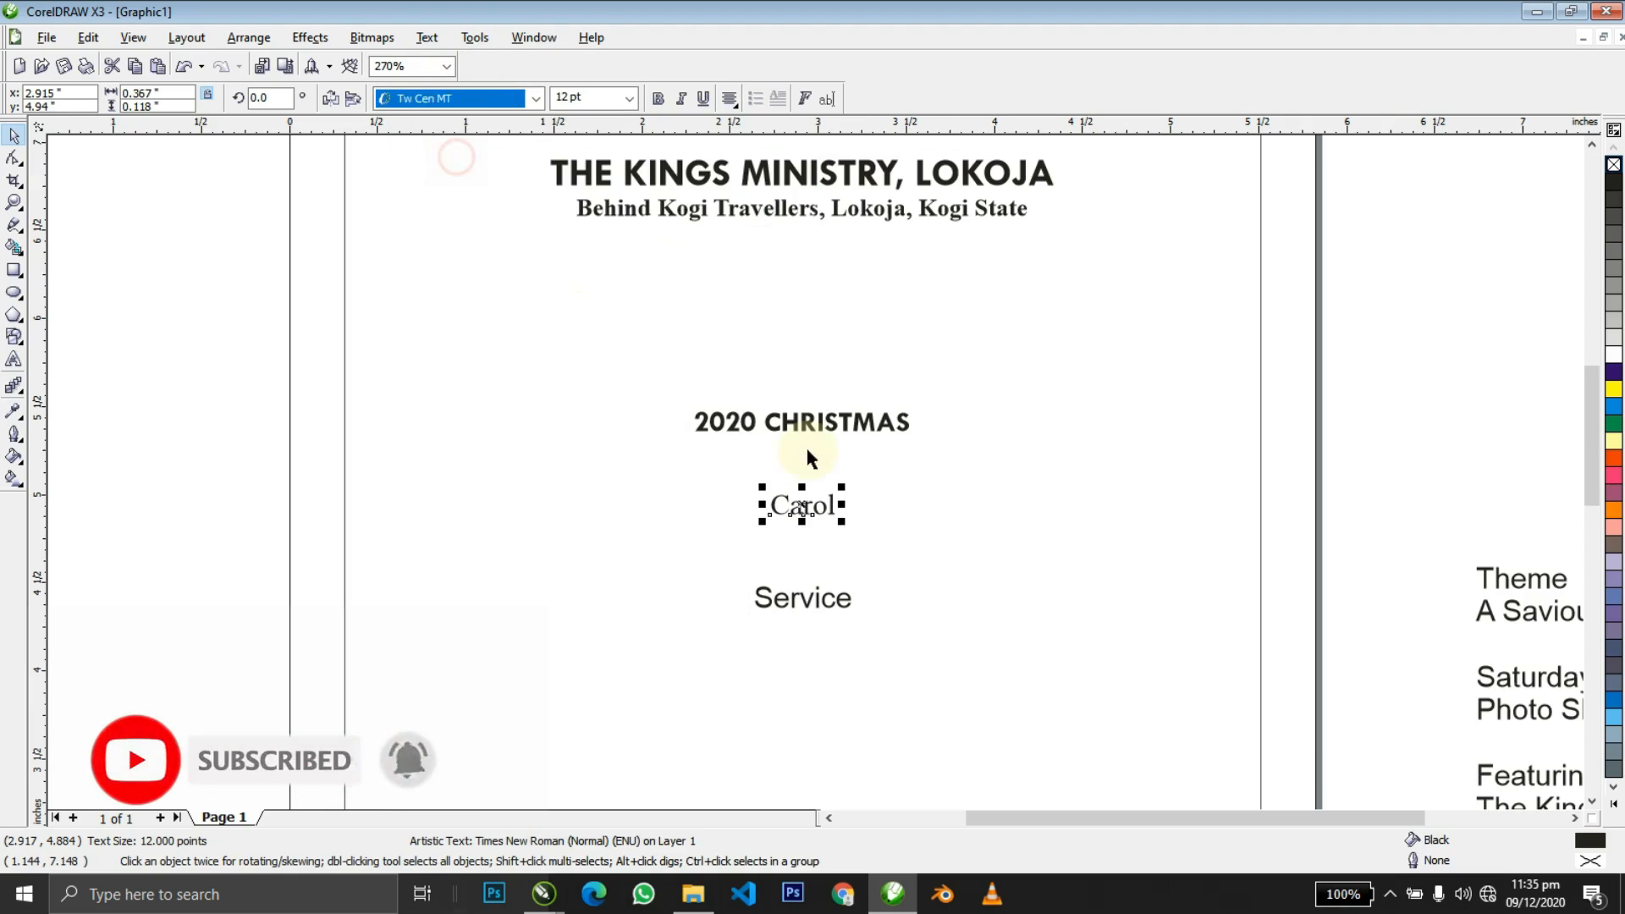
drag(841, 487, 1002, 402)
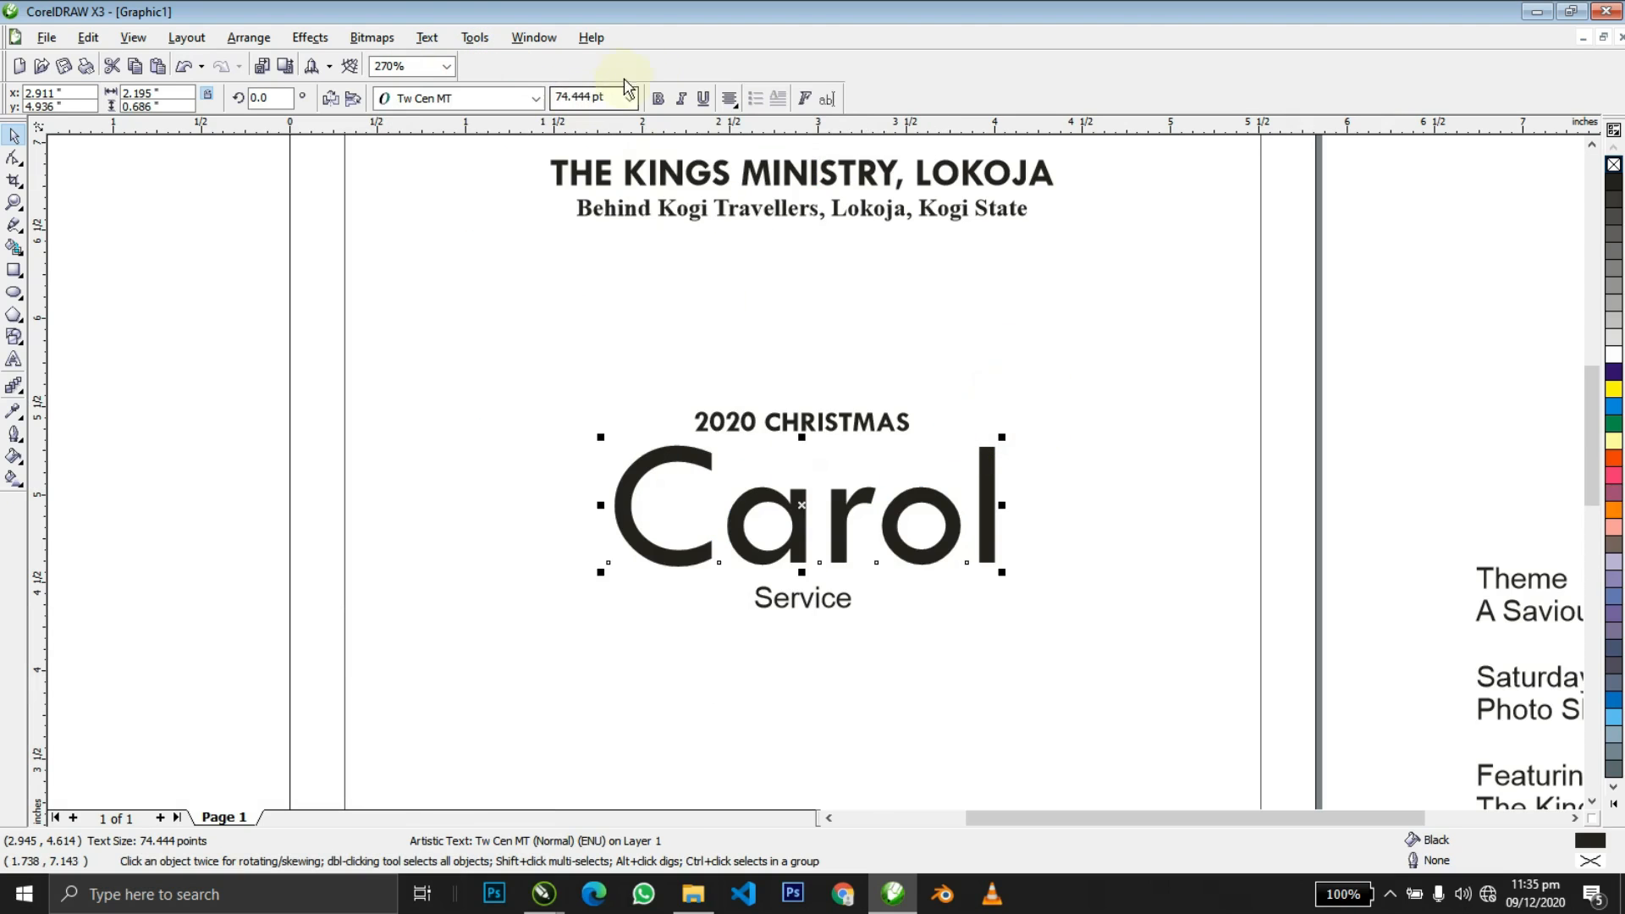
click(659, 99)
click(1037, 399)
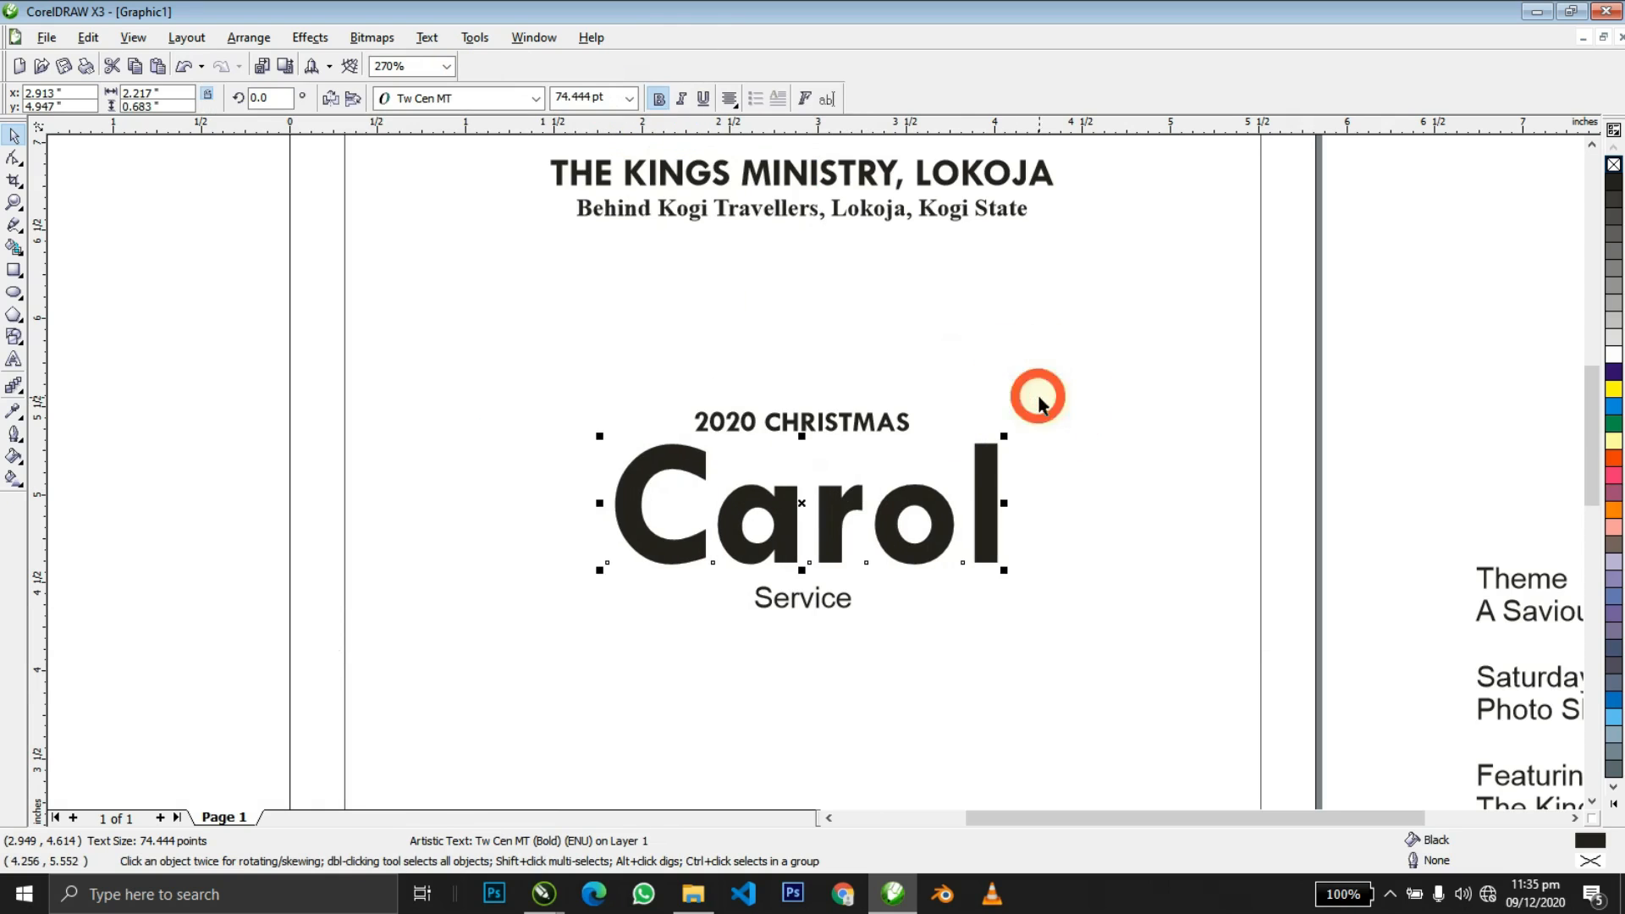
Change Carol to uppercase CAROL and centre it on the background.
triple_click(985, 482)
key(shift+F3)
key(u)
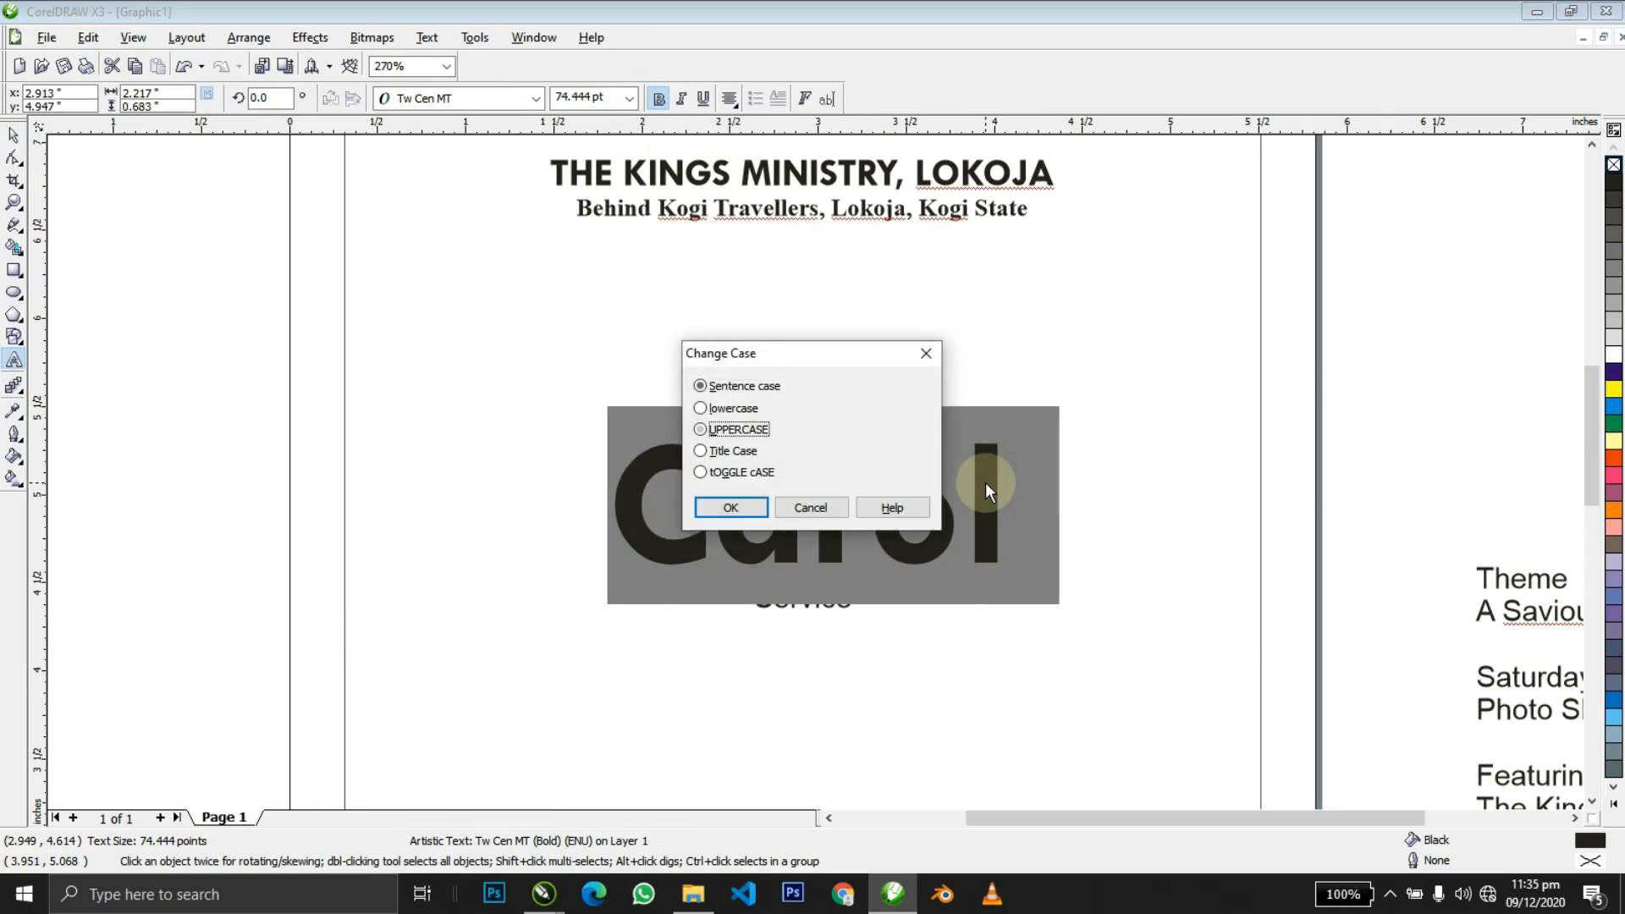
key(Return)
key(ctrl+space)
shift+click(949, 395)
key(c)
shift+click(949, 395)
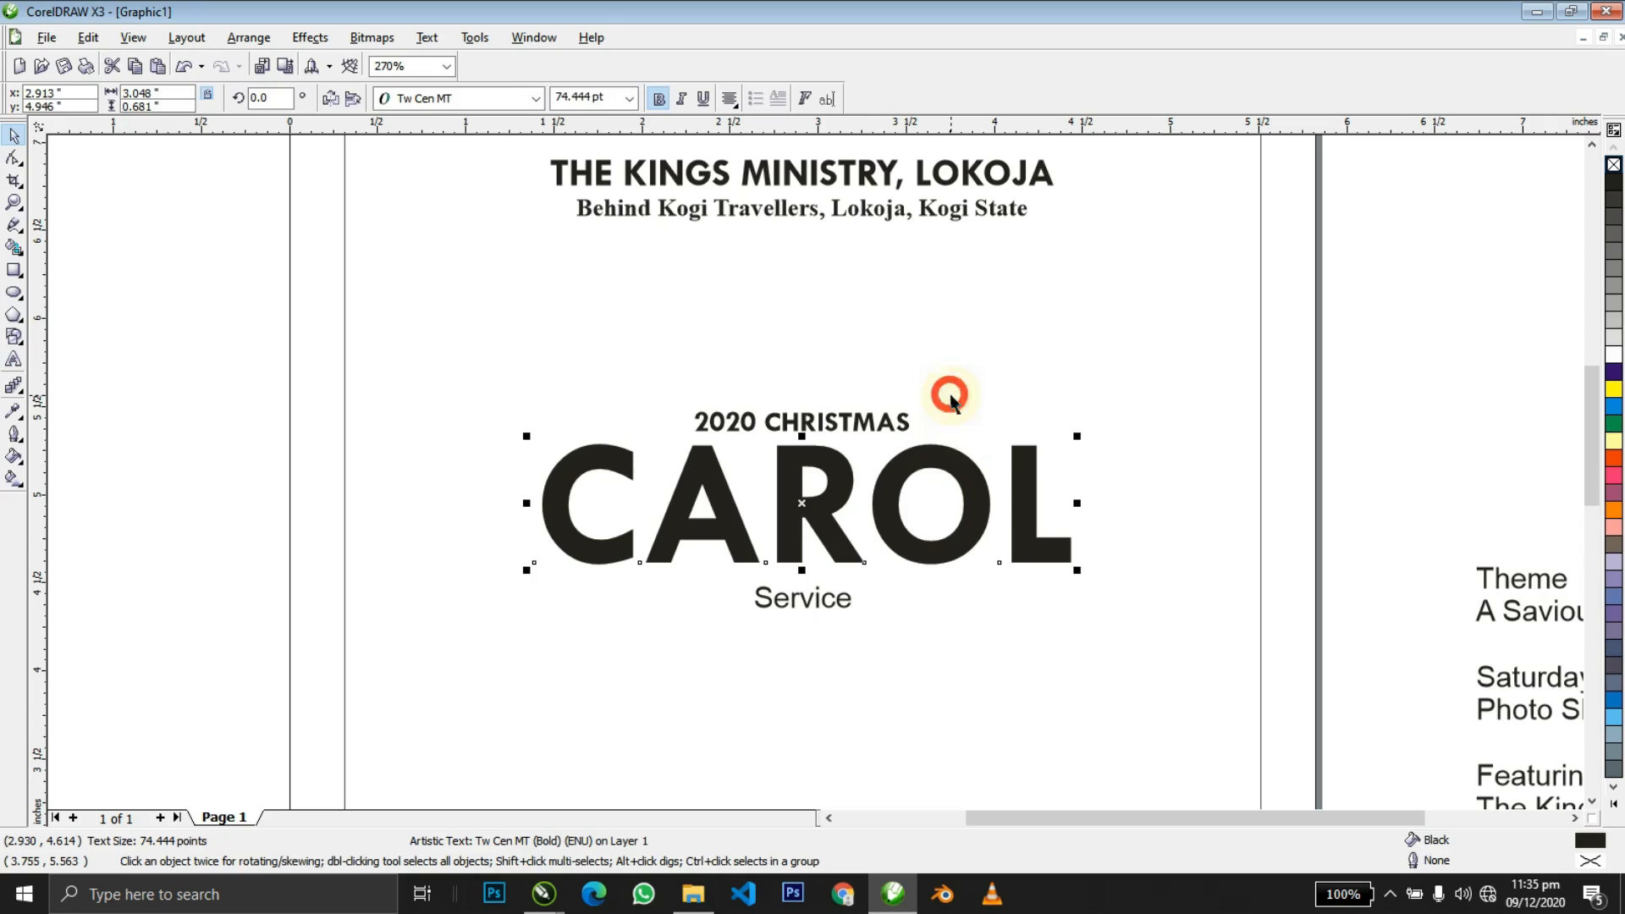
key(F10)
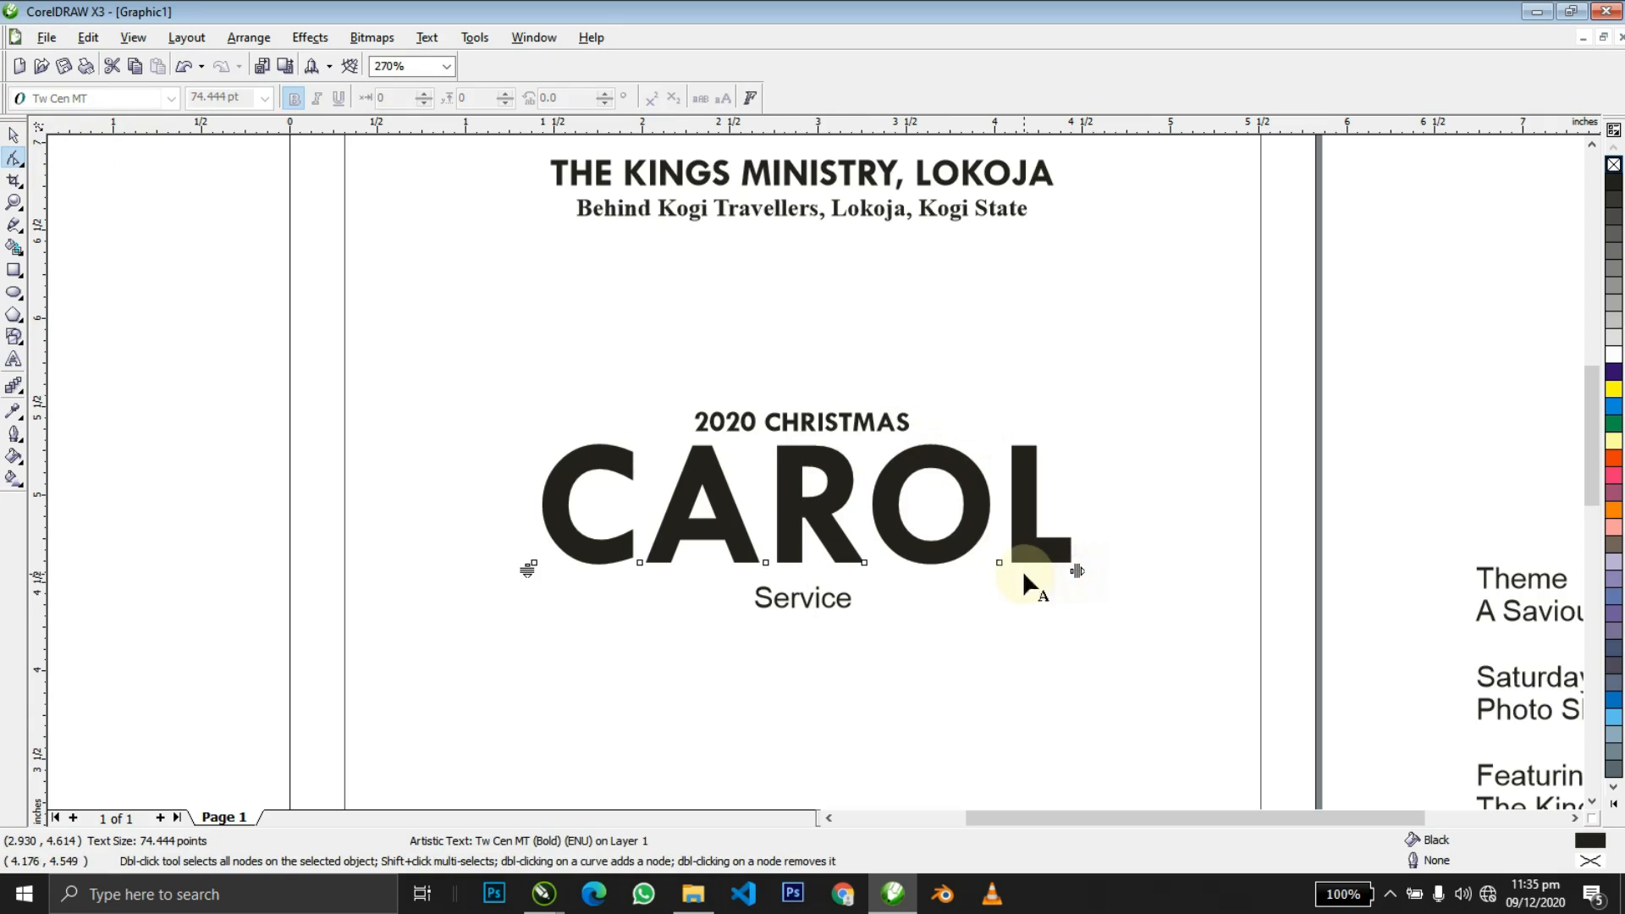
Tighten CAROL's letter spacing by dragging the spacing arrow left.
drag(1079, 571, 1033, 565)
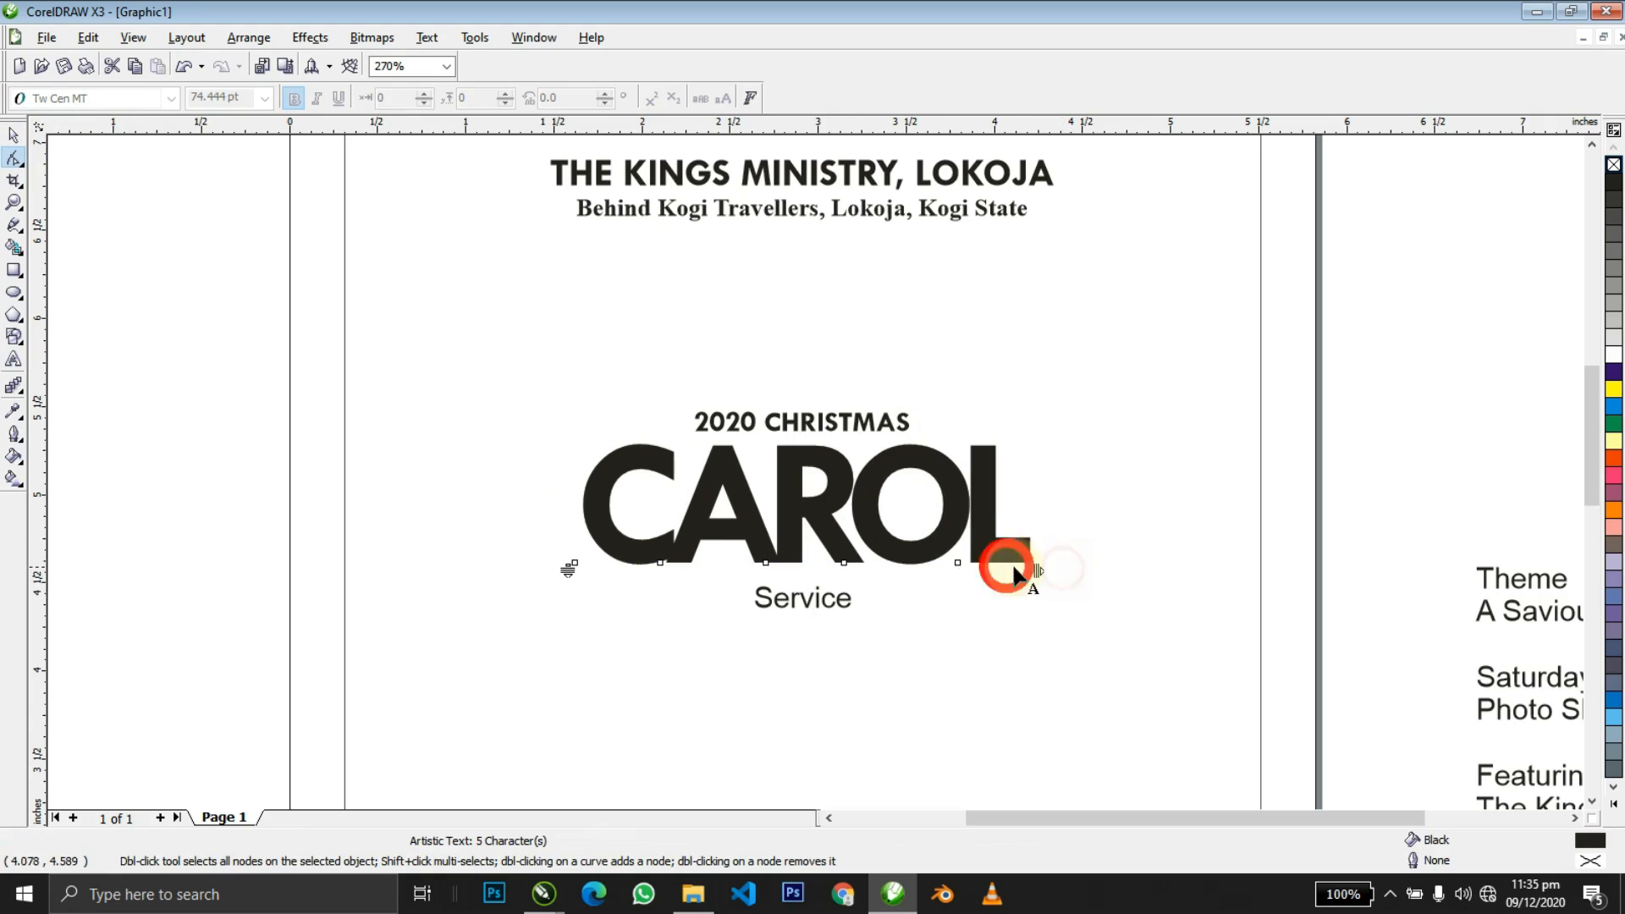
key(space)
shift+click(1088, 551)
shift+click(1090, 555)
Zoom in on CAROL and marquee-select its five separate letters.
key(z)
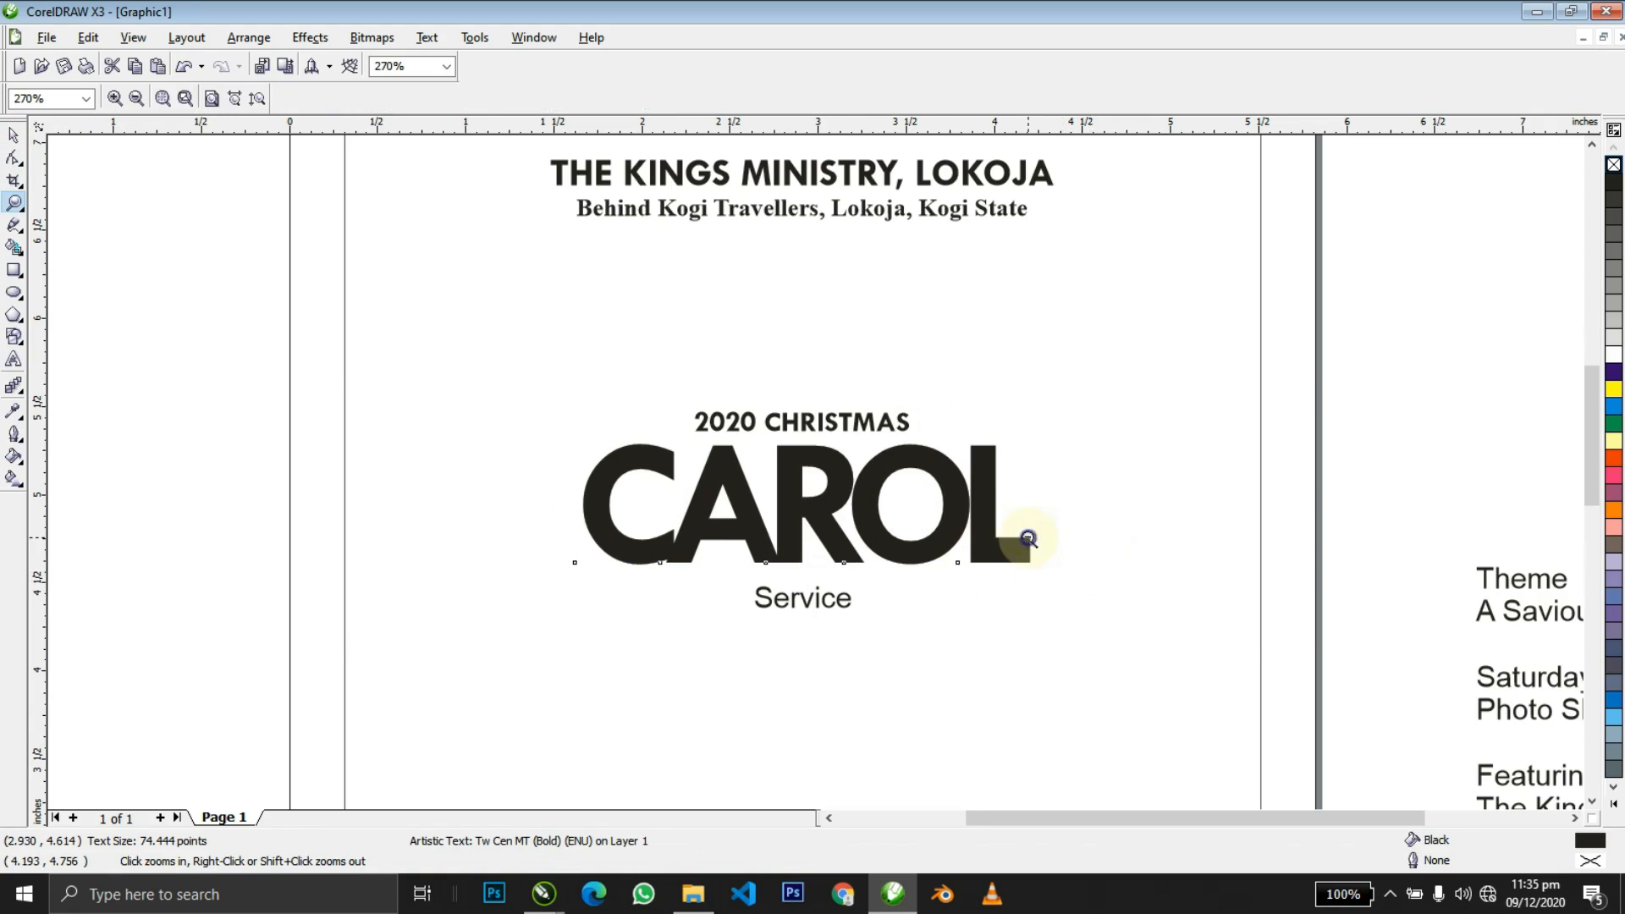
right_click(1026, 537)
drag(335, 273, 919, 498)
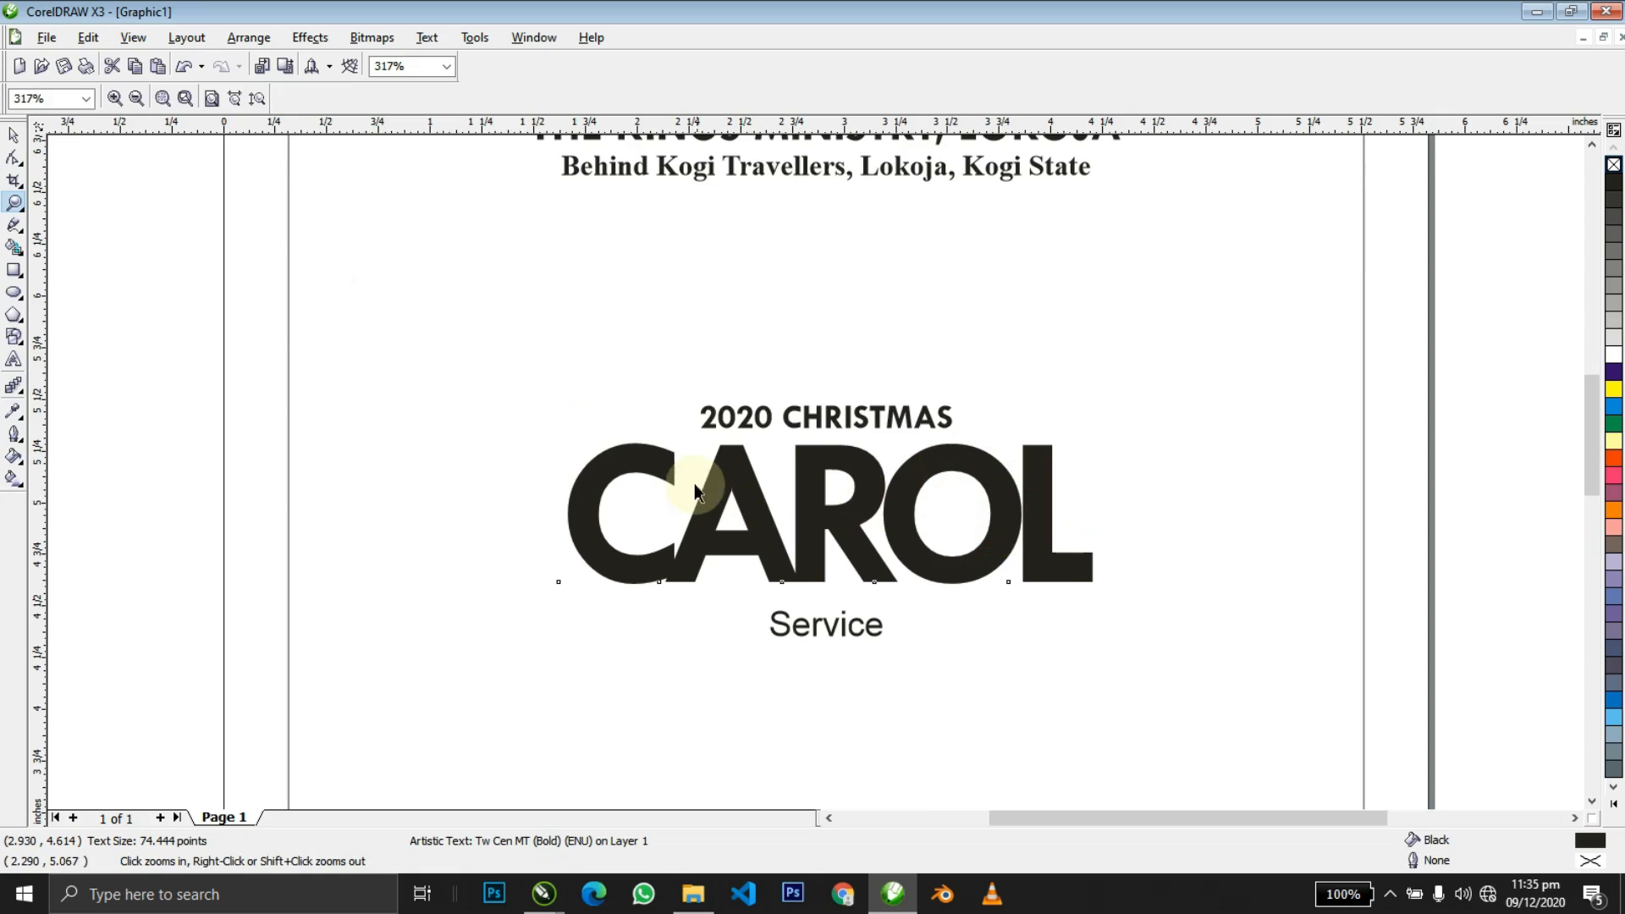
key(space)
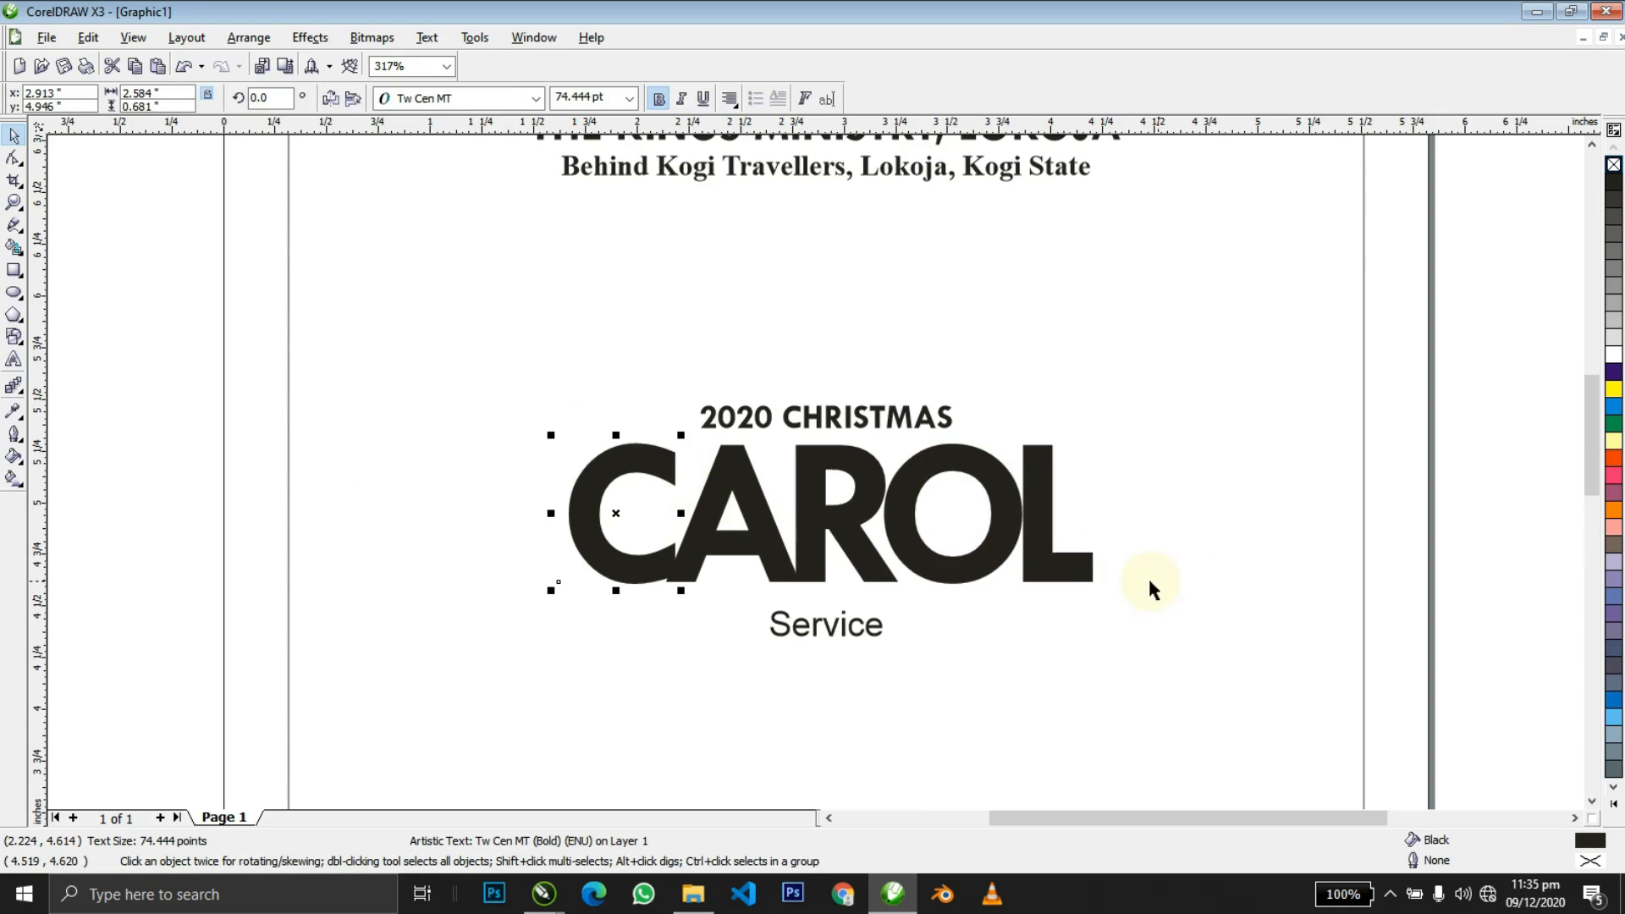
click(1032, 558)
drag(1063, 609, 432, 419)
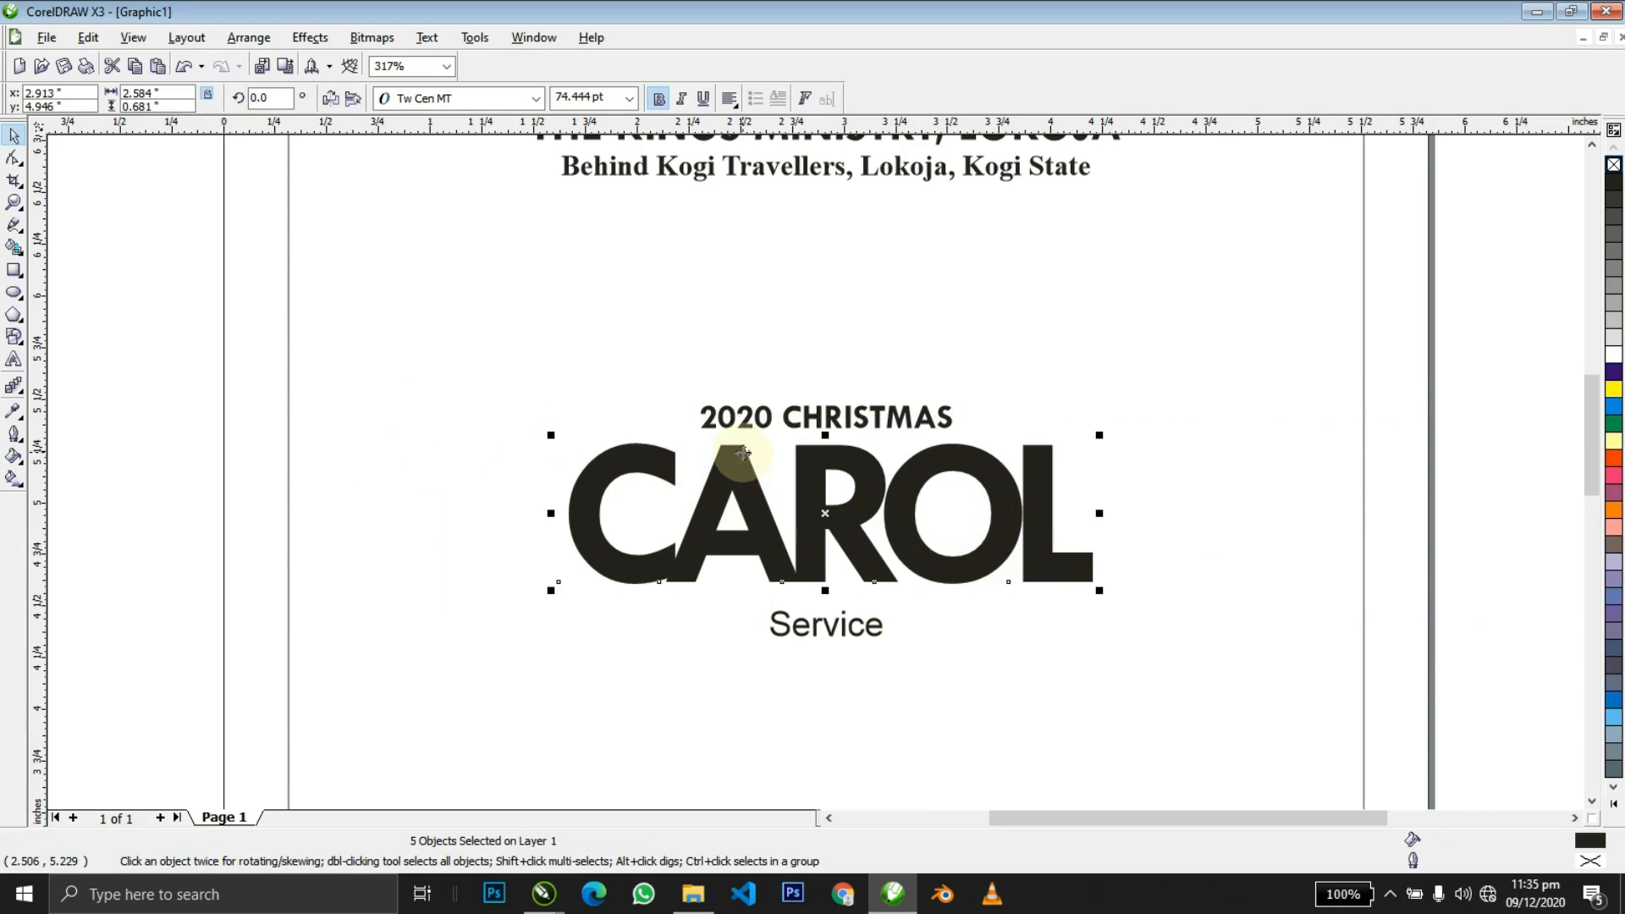
click(526, 392)
click(133, 240)
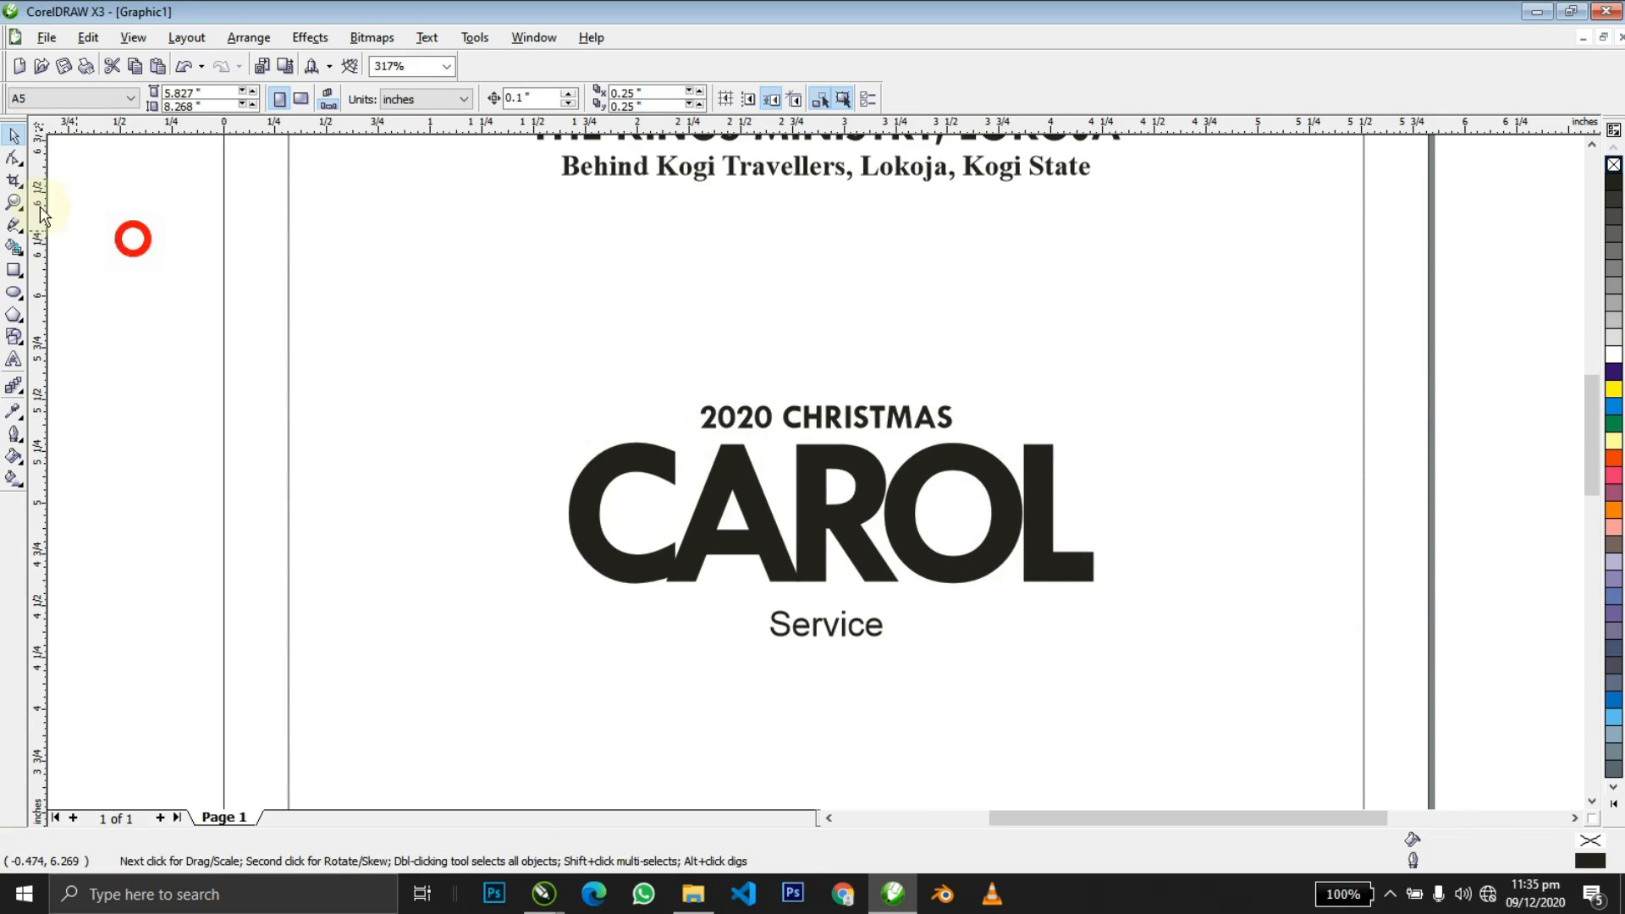
Try stretching the C's top node into a long tail, then undo it.
click(14, 158)
click(610, 460)
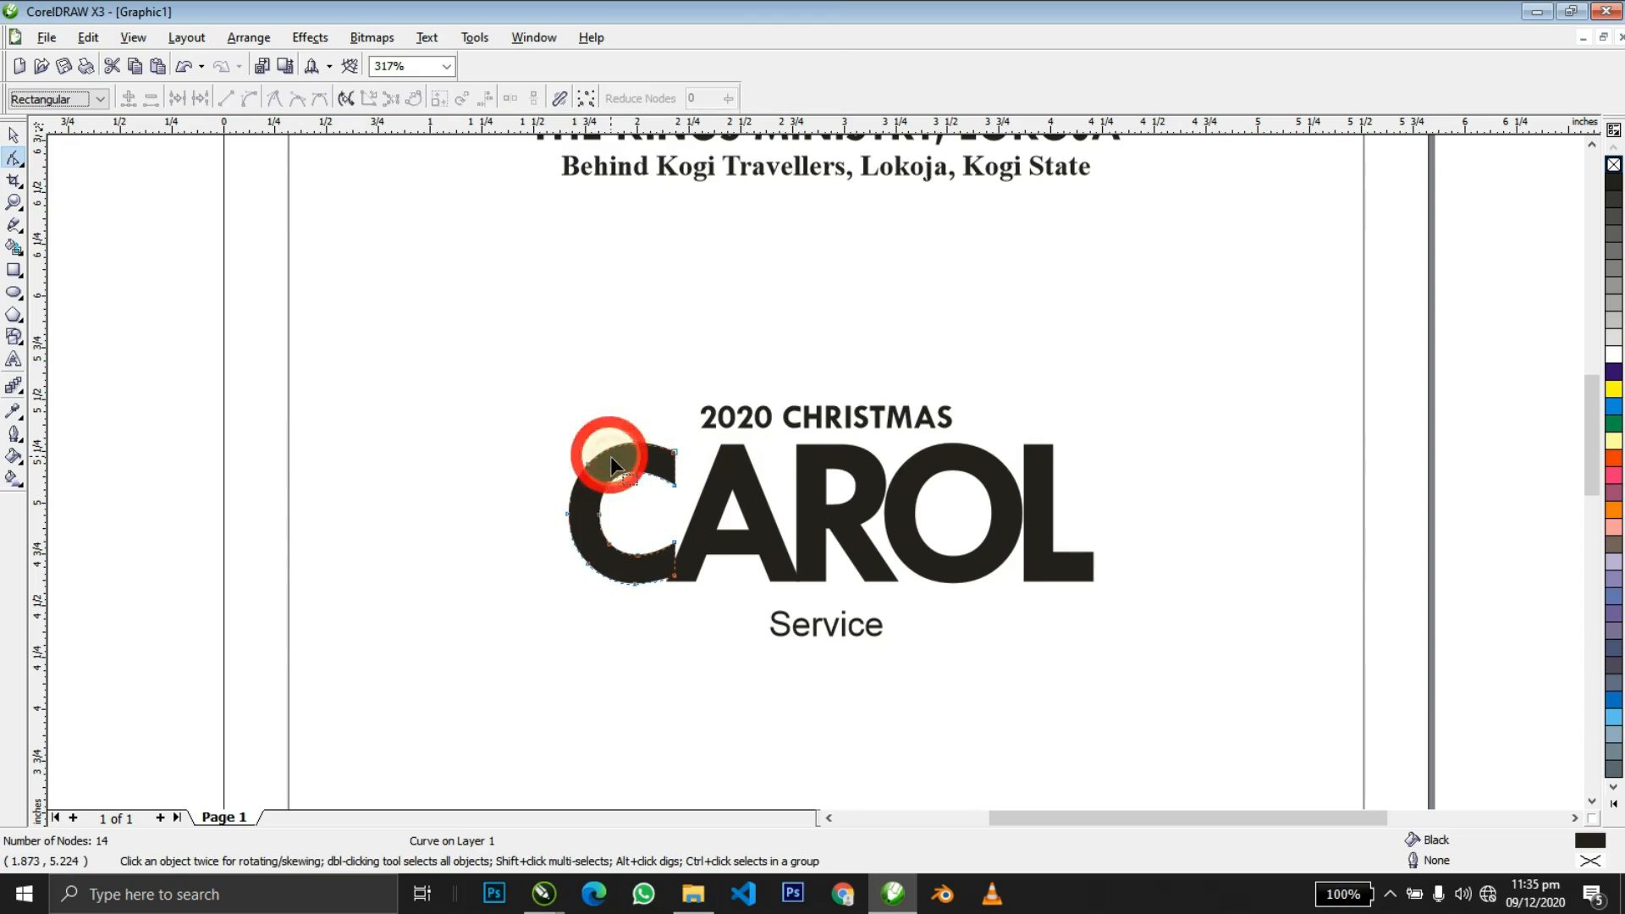
click(470, 388)
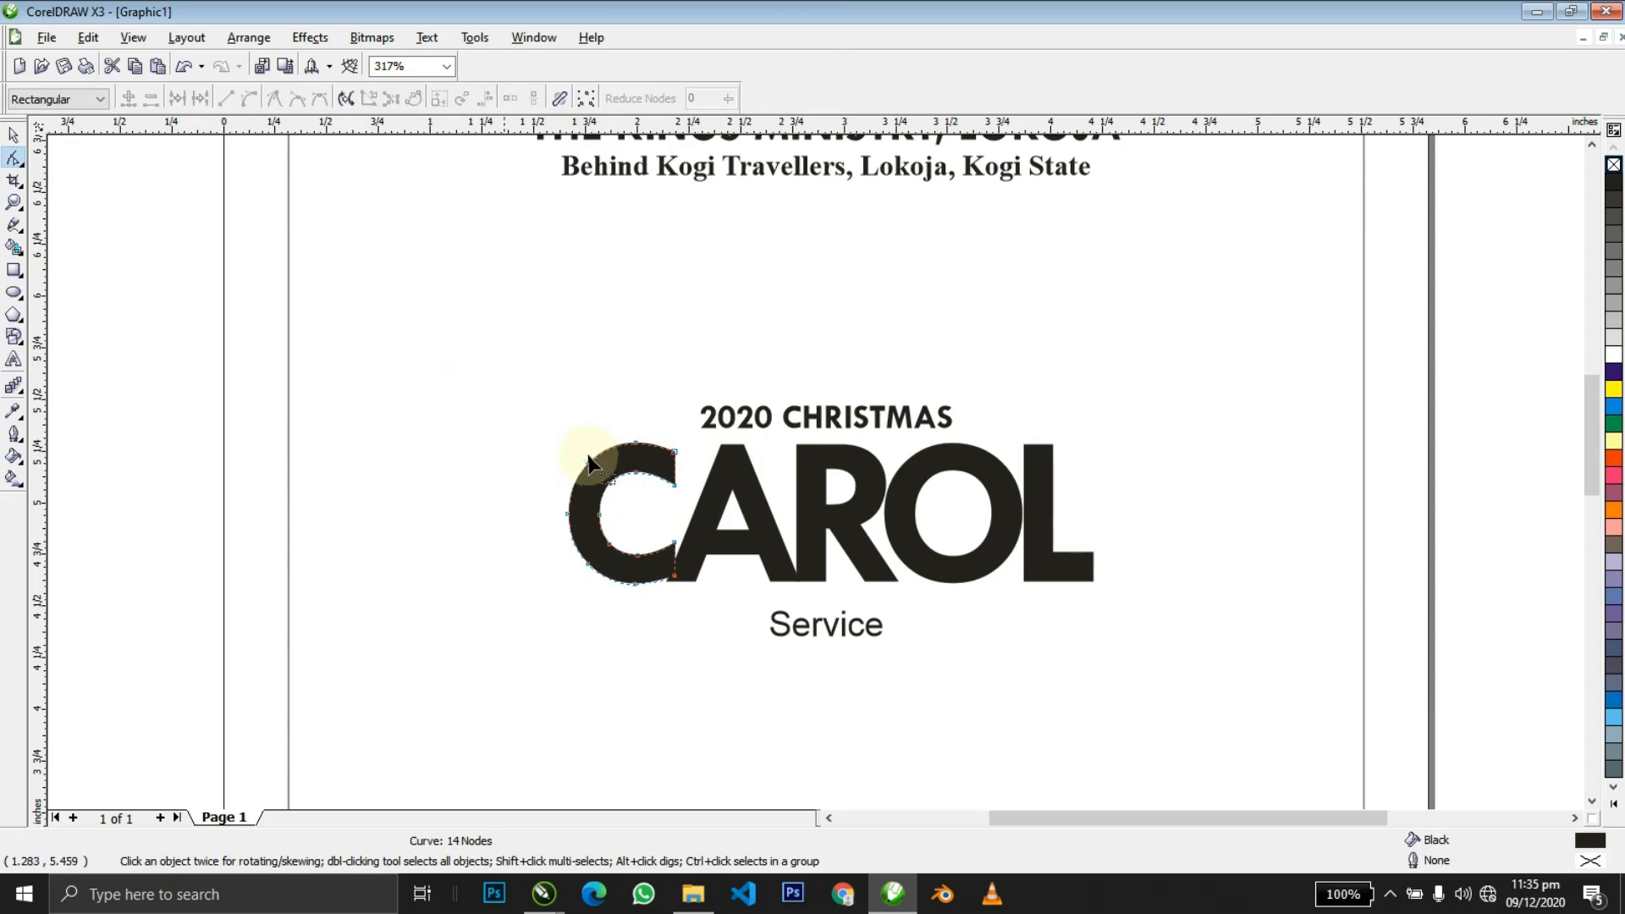
drag(589, 471, 429, 397)
key(space)
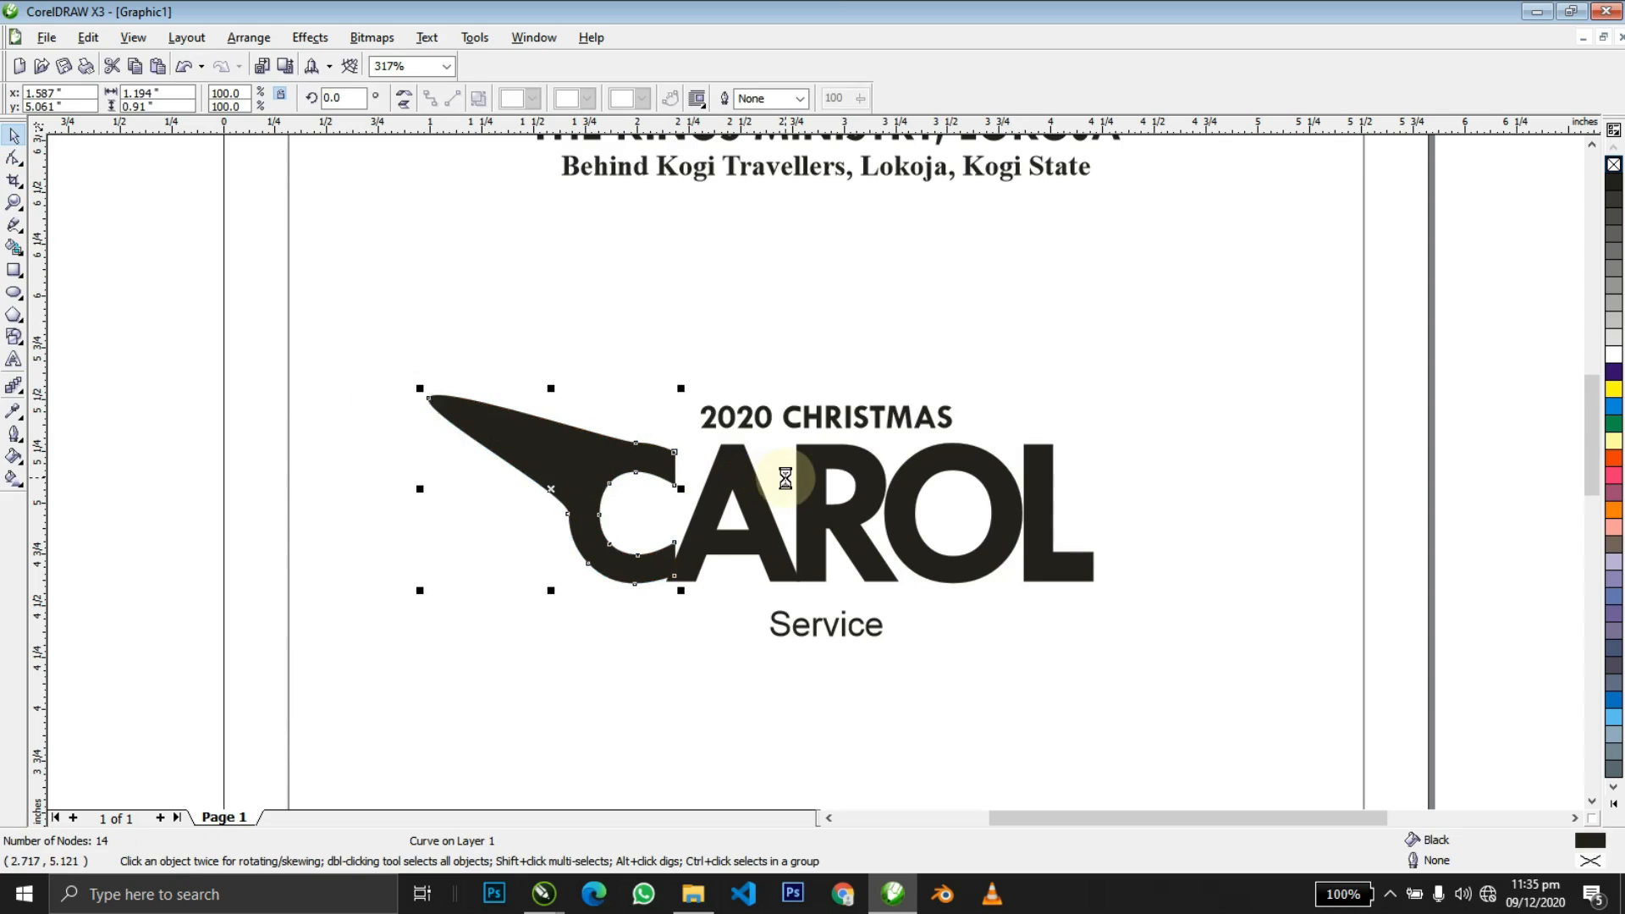
key(ctrl+z)
Rotate the letter A of CAROL so it tilts.
key(z)
right_click(624, 562)
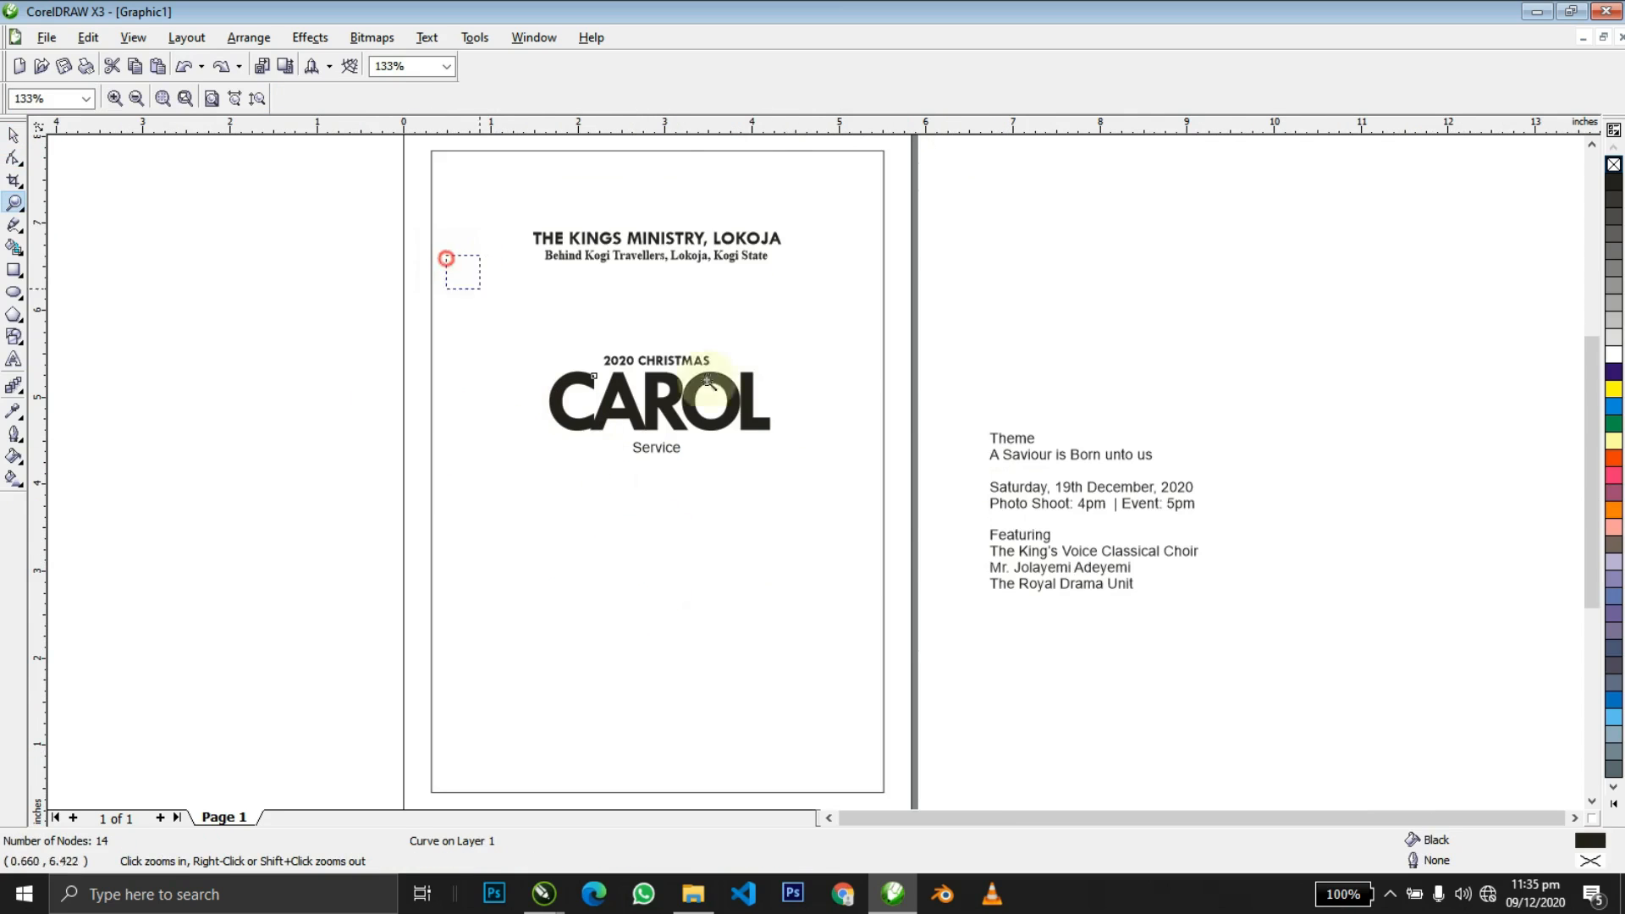
drag(709, 382, 961, 511)
key(space)
click(623, 525)
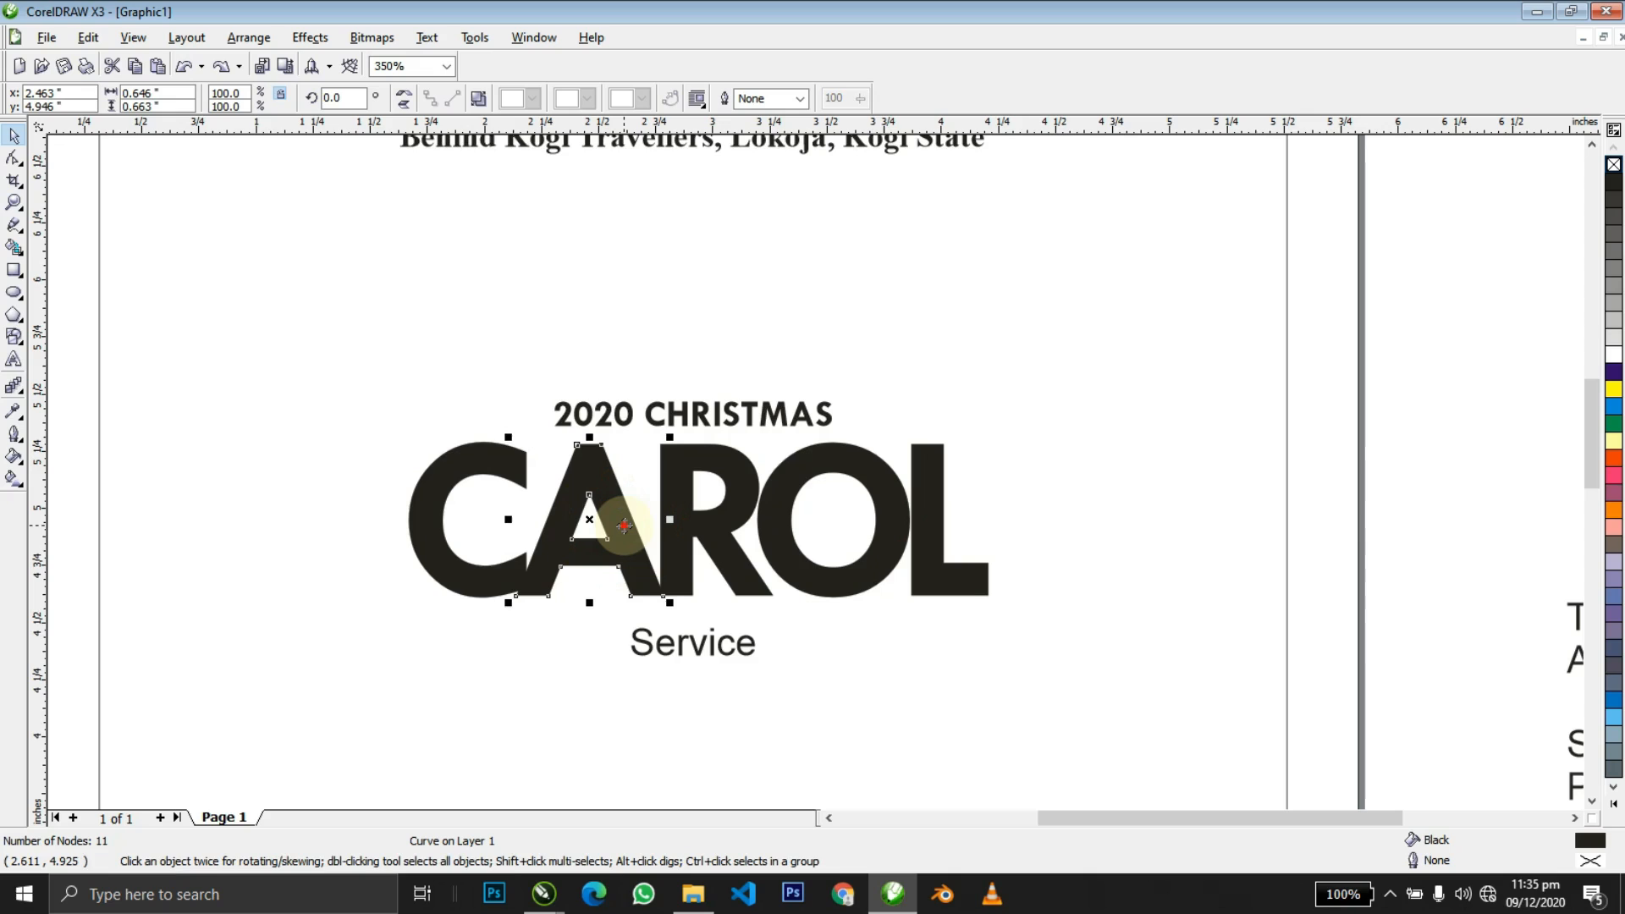
click(623, 525)
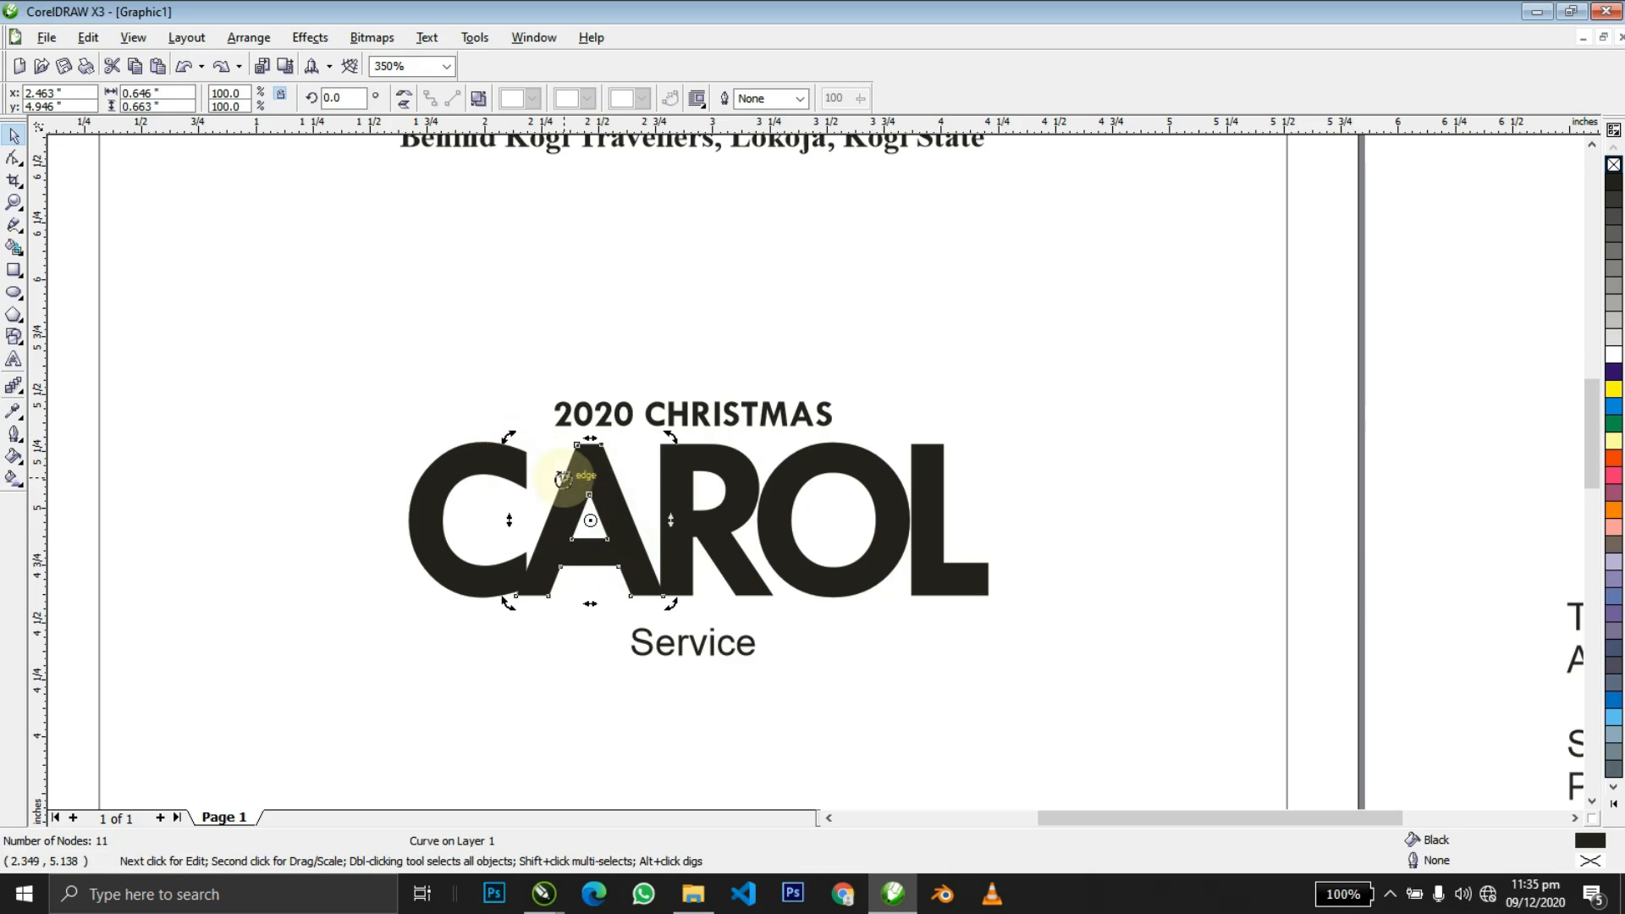
mouse_move(505, 438)
mouse_down()
mouse_move(499, 274)
mouse_move(482, 395)
mouse_move(502, 391)
mouse_move(482, 378)
mouse_move(507, 406)
mouse_up()
Reposition the tilted A slightly lower and left, scaling it down a little.
click(576, 419)
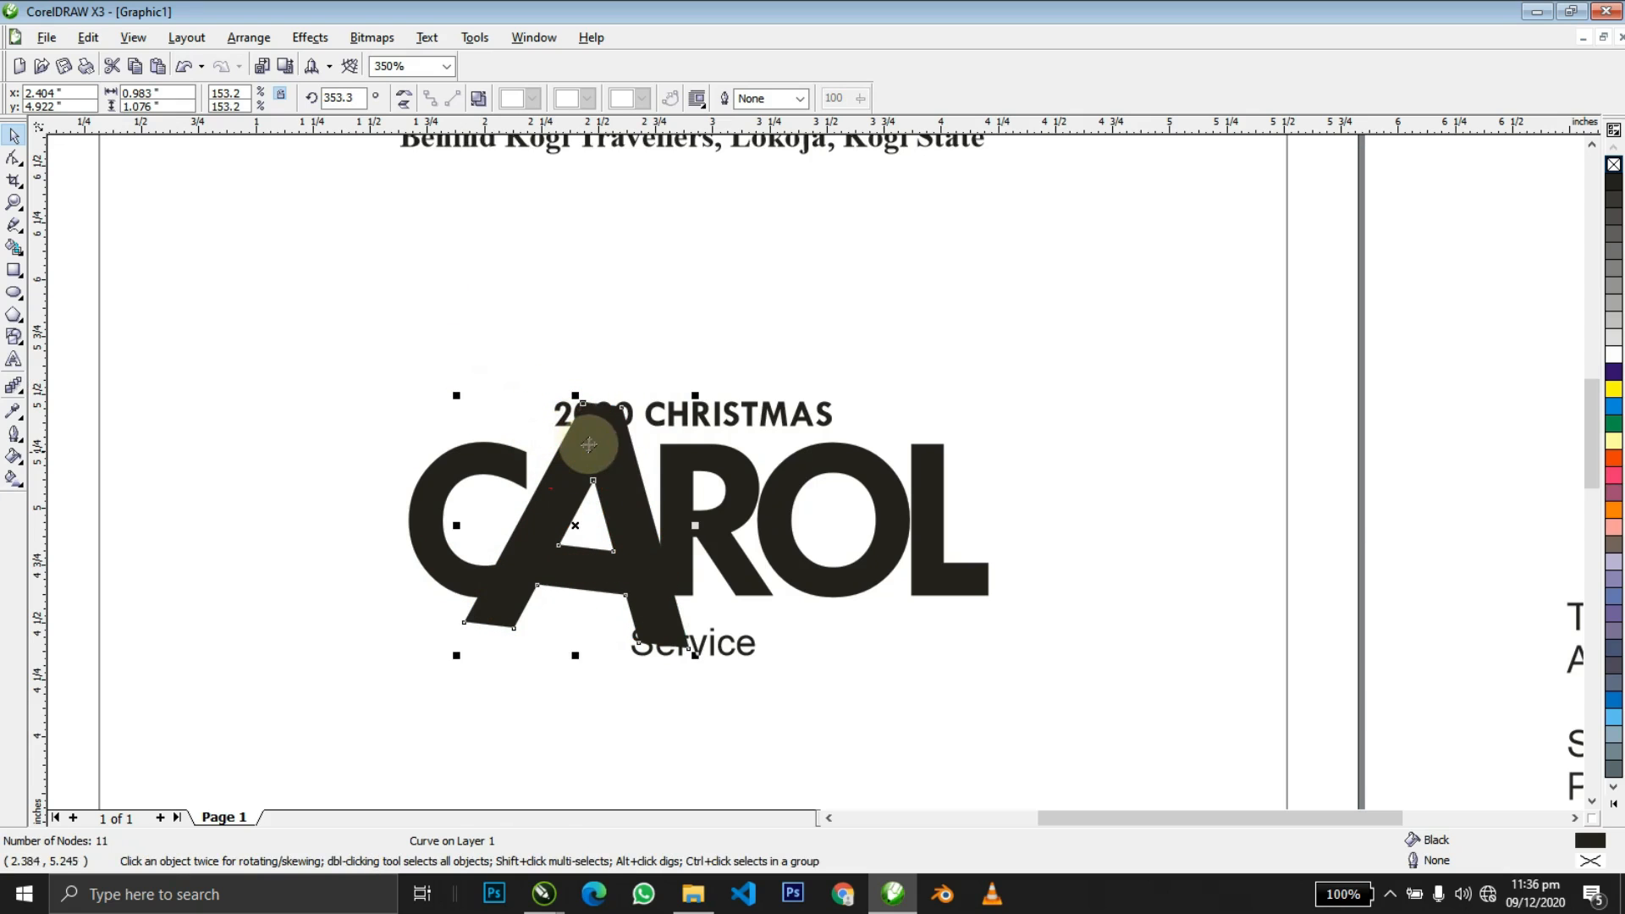
mouse_move(623, 464)
mouse_down()
mouse_move(646, 457)
mouse_move(624, 466)
mouse_up()
drag(699, 393, 675, 391)
drag(598, 454, 522, 452)
click(429, 465)
Move the R slightly left, discarding a trial slant.
click(673, 504)
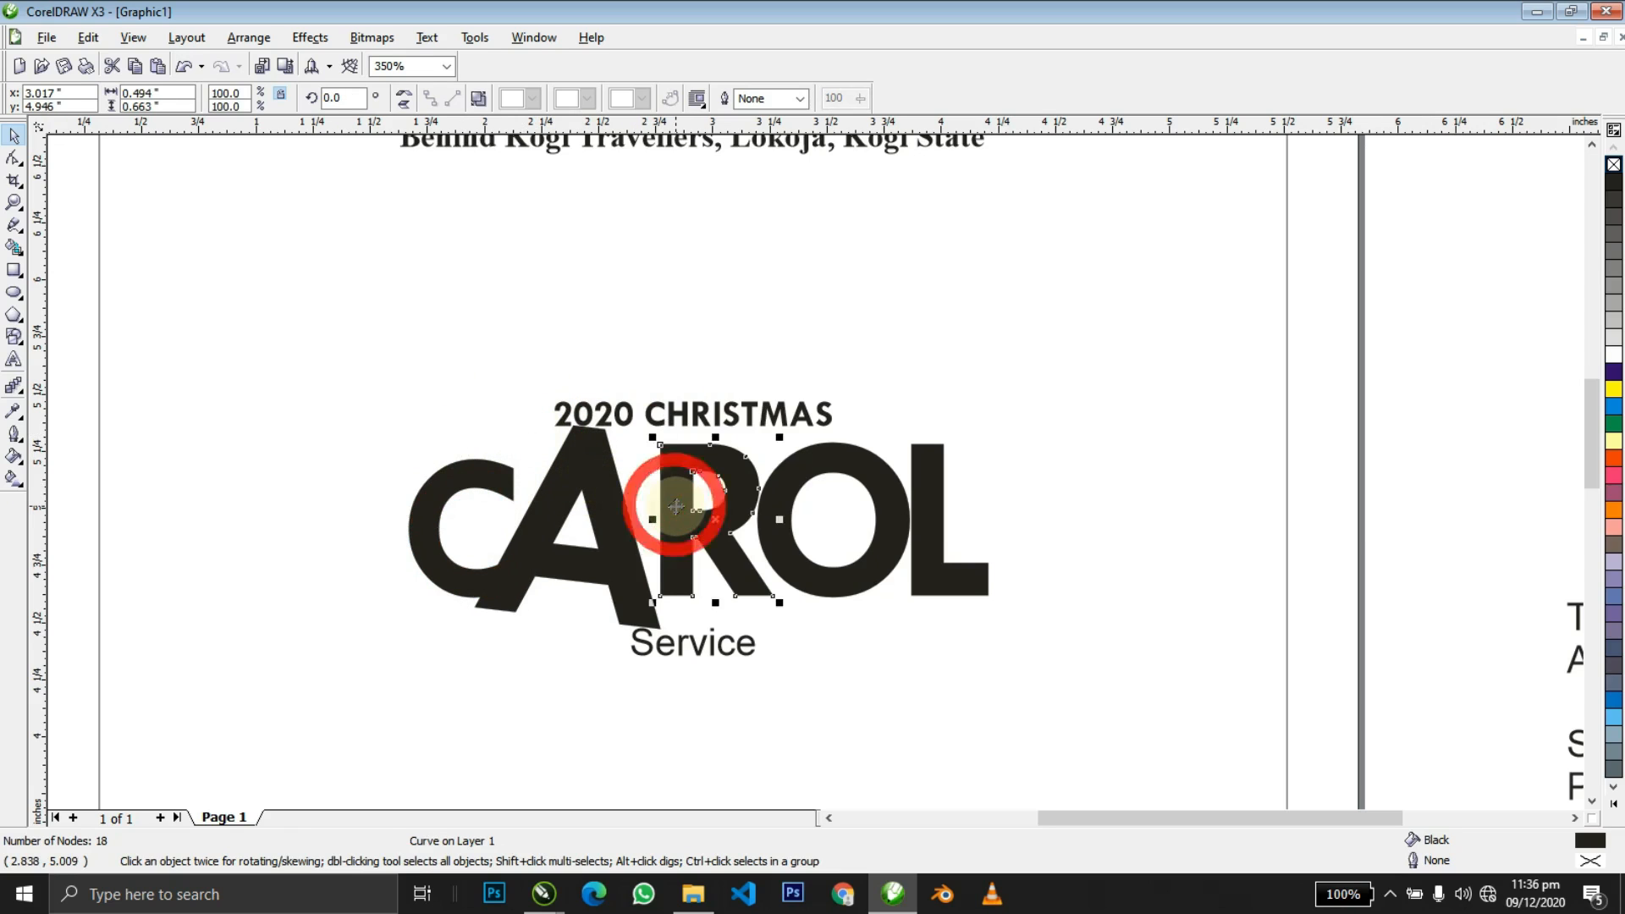
key(F10)
key(space)
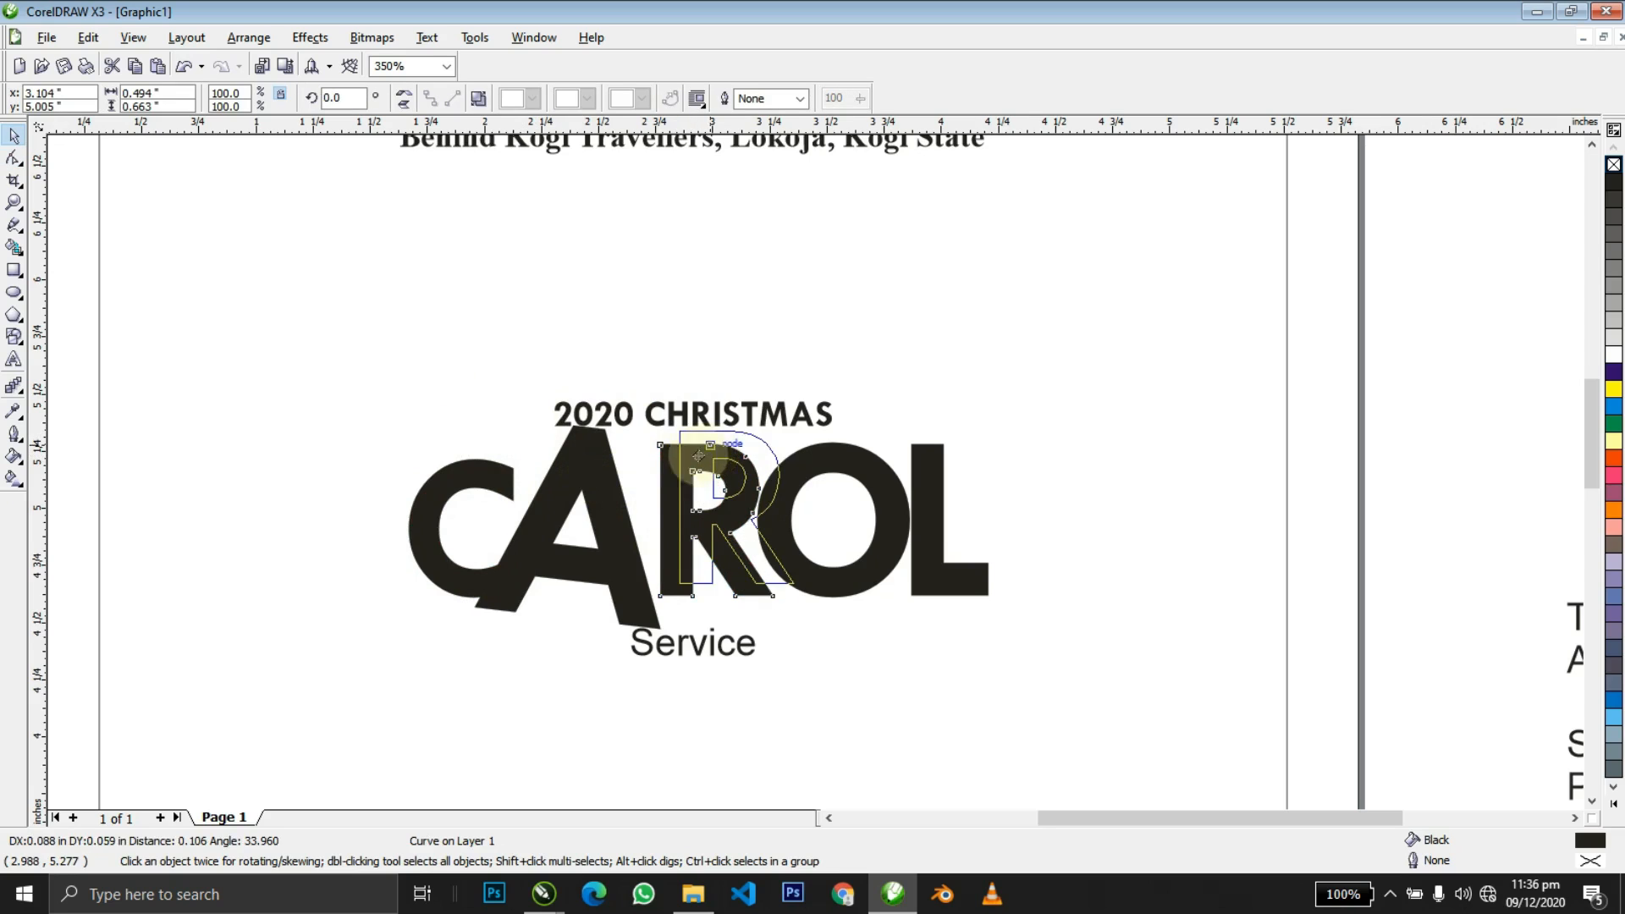
drag(716, 439, 696, 444)
key(ctrl+z)
drag(748, 585, 783, 572)
Move the L left so it sits beside the O.
click(776, 568)
click(946, 518)
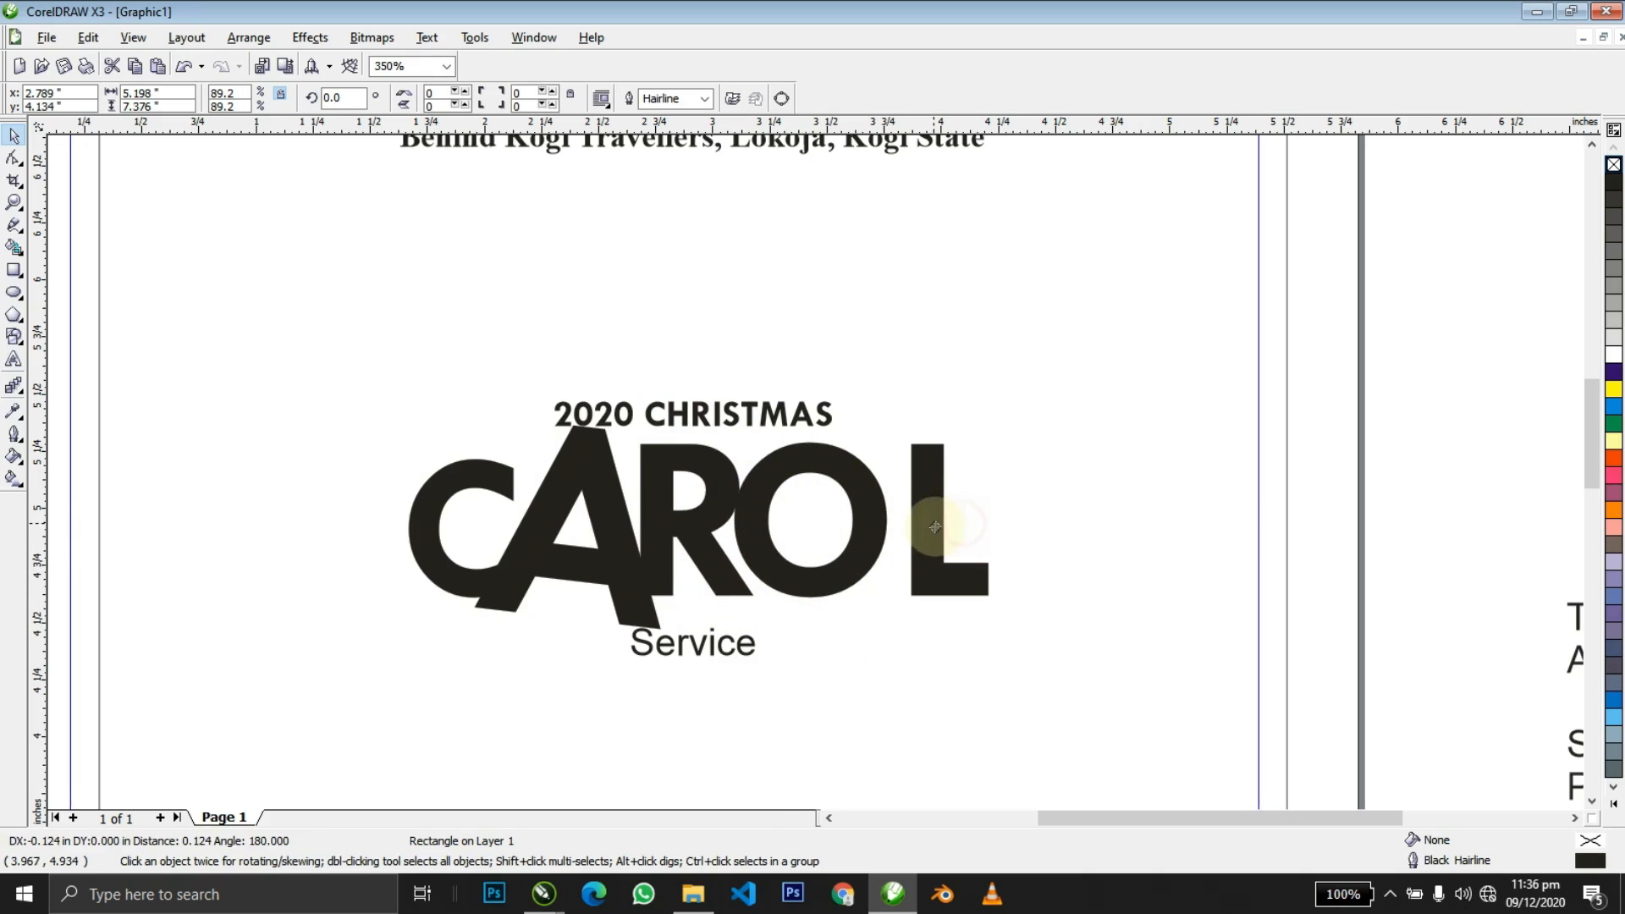
click(926, 526)
drag(927, 526, 914, 546)
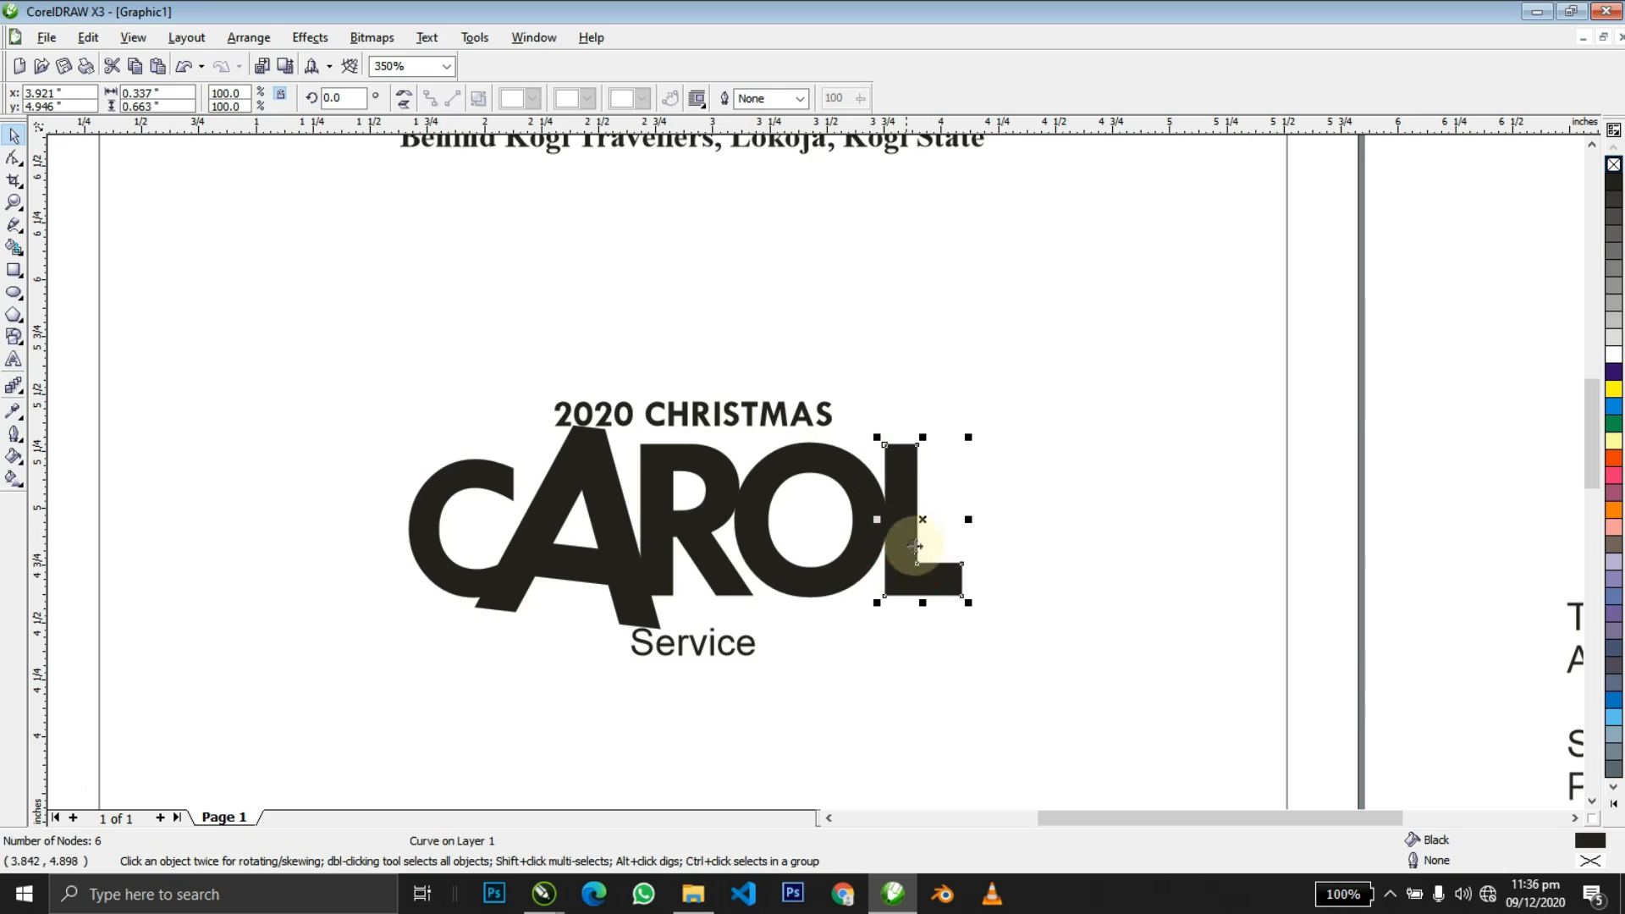
Rotate the final L so it tilts against the O.
click(954, 584)
drag(968, 598, 947, 573)
click(952, 576)
Zoom in on CAROL and select the A together with the C.
key(z)
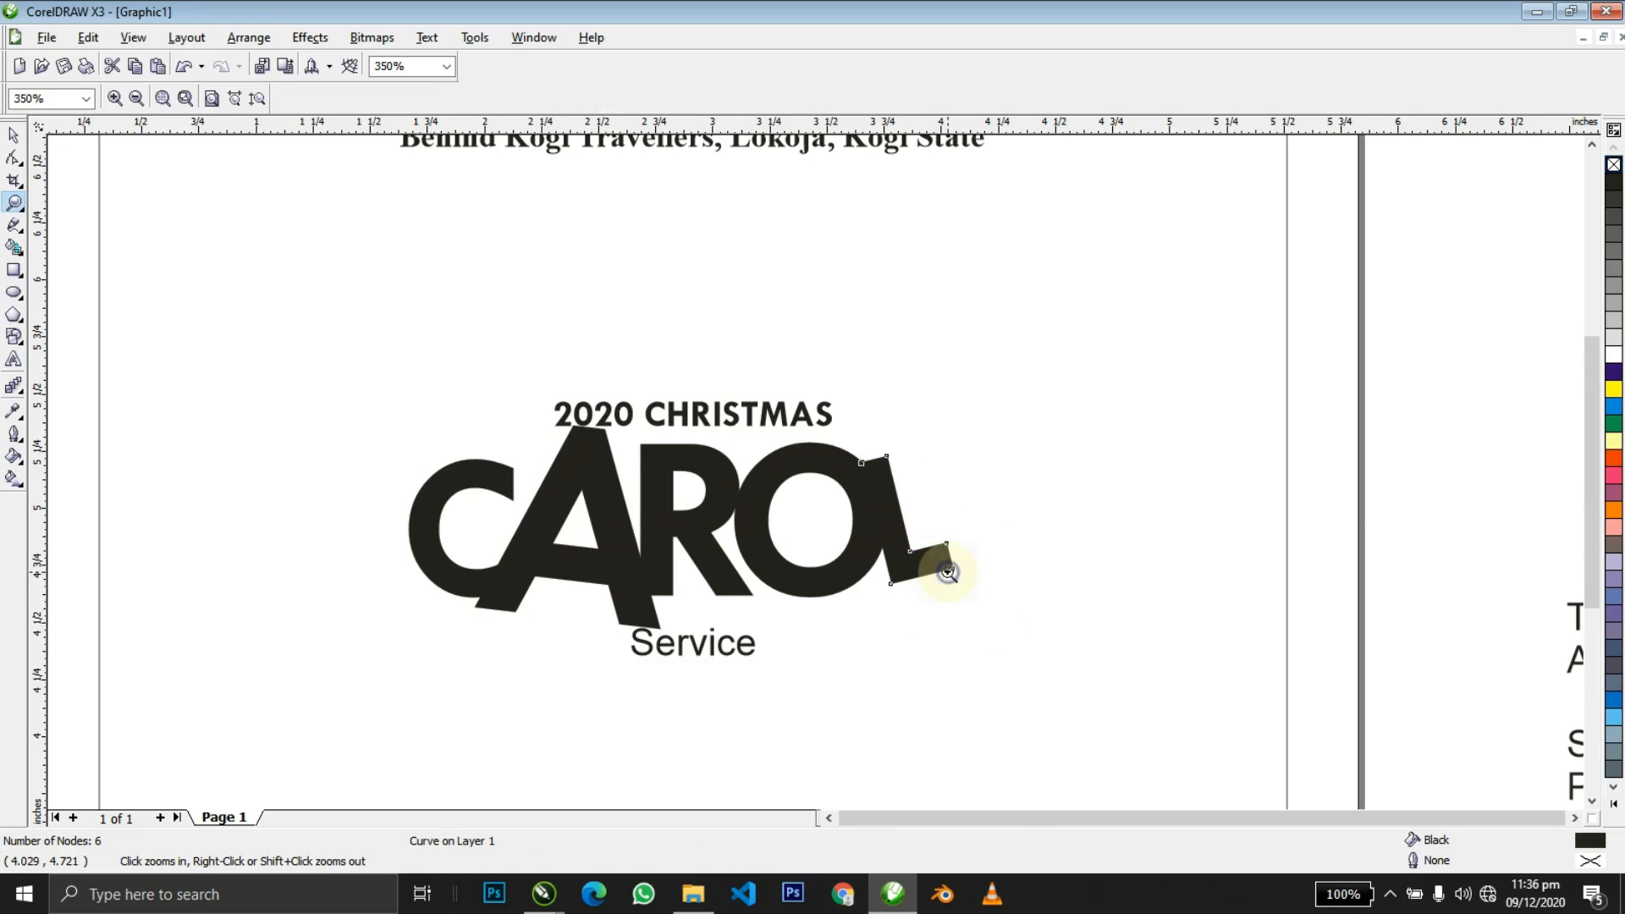
key(F4)
drag(884, 467, 884, 467)
drag(333, 290, 1204, 688)
key(space)
click(659, 464)
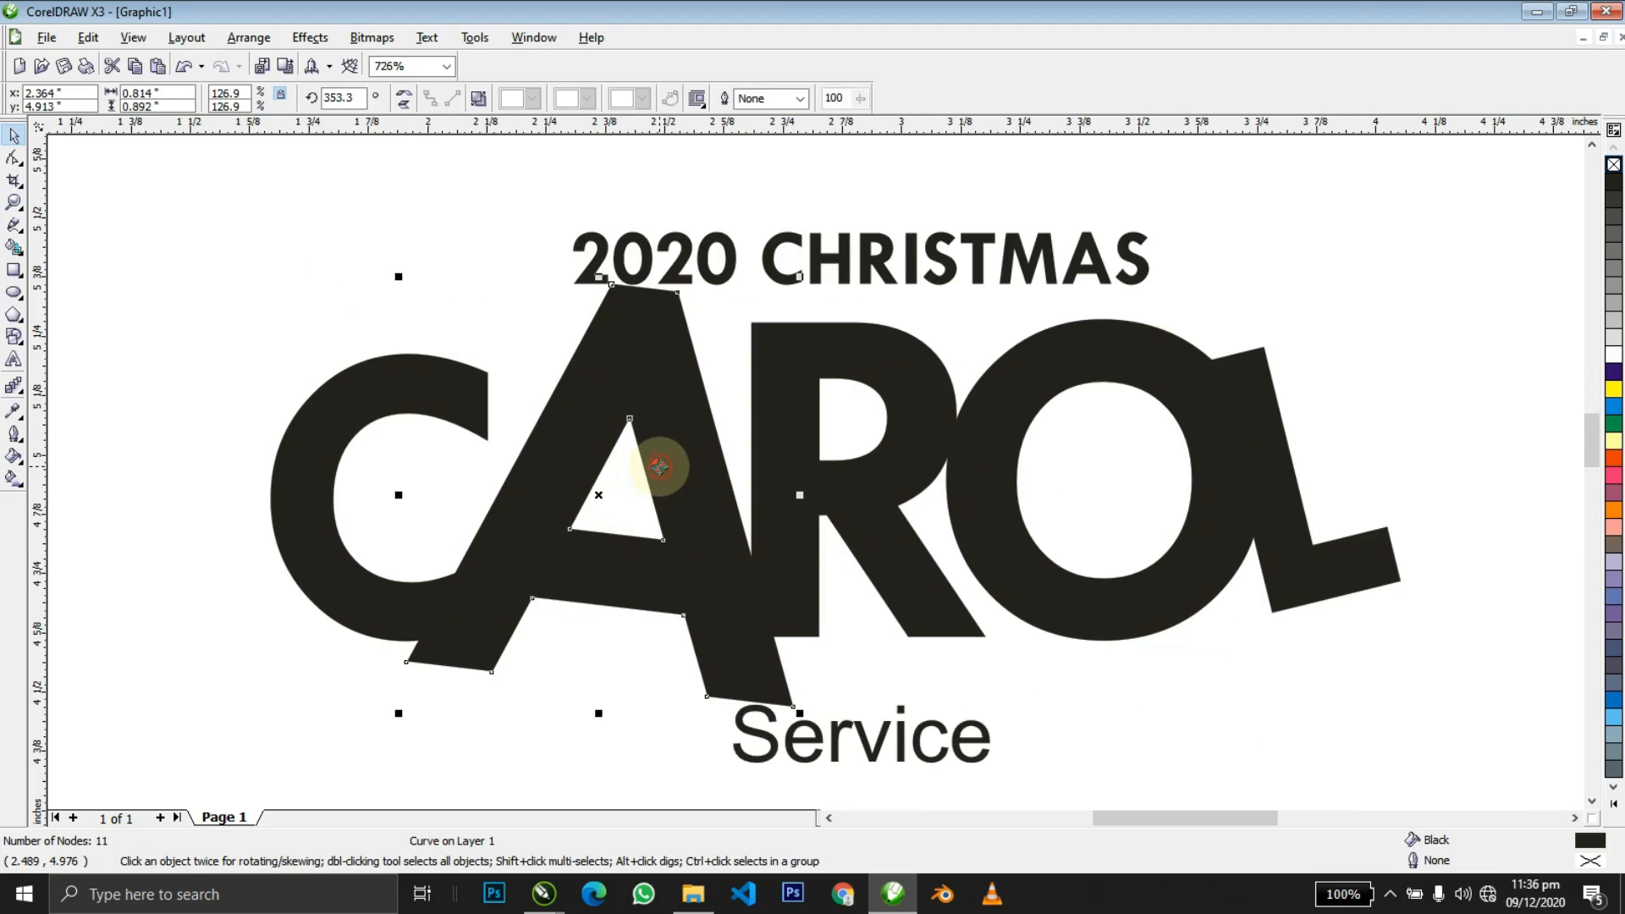
shift+click(377, 383)
shift+click(379, 384)
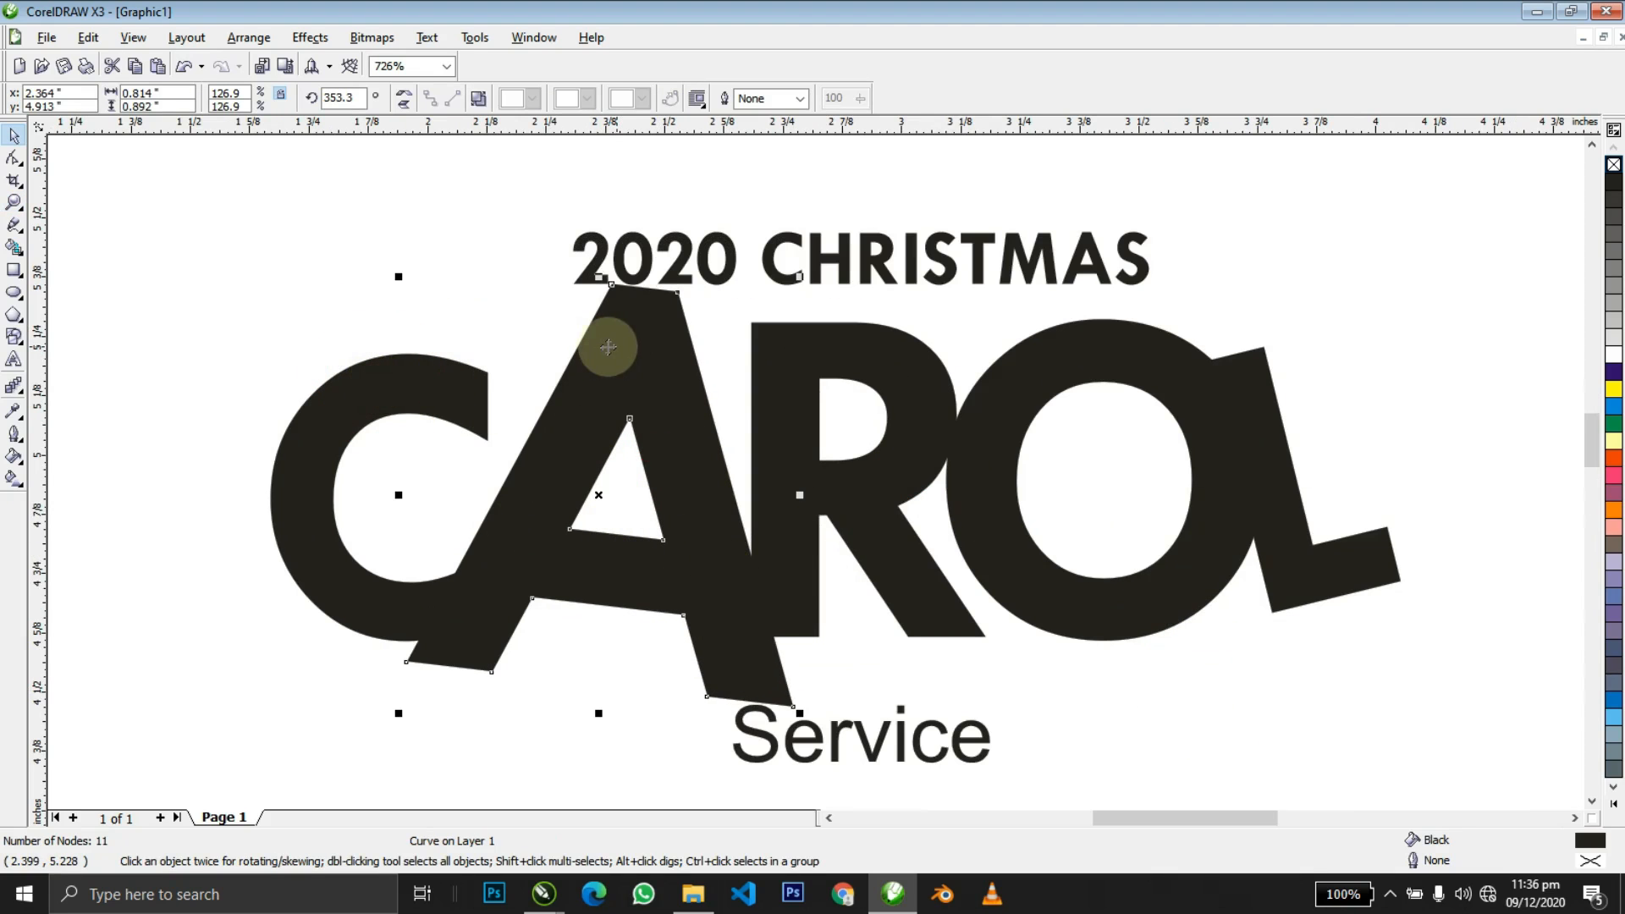
shift+click(397, 385)
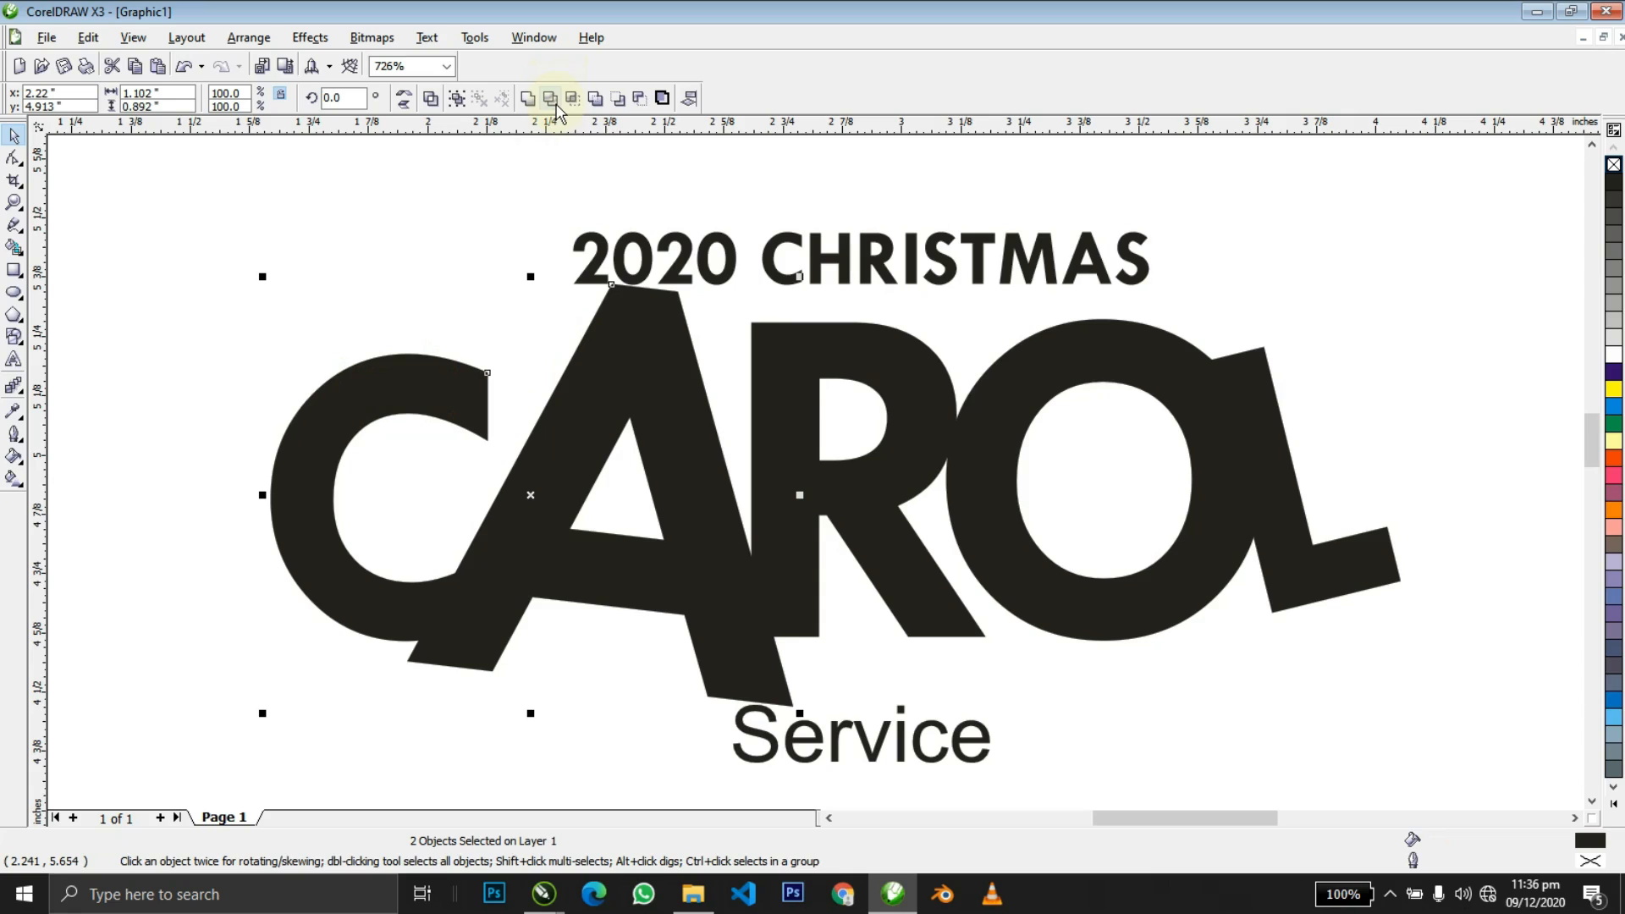
Trim the R where the A overlaps it.
click(569, 437)
shift+click(773, 422)
shift+click(978, 423)
shift+click(1244, 385)
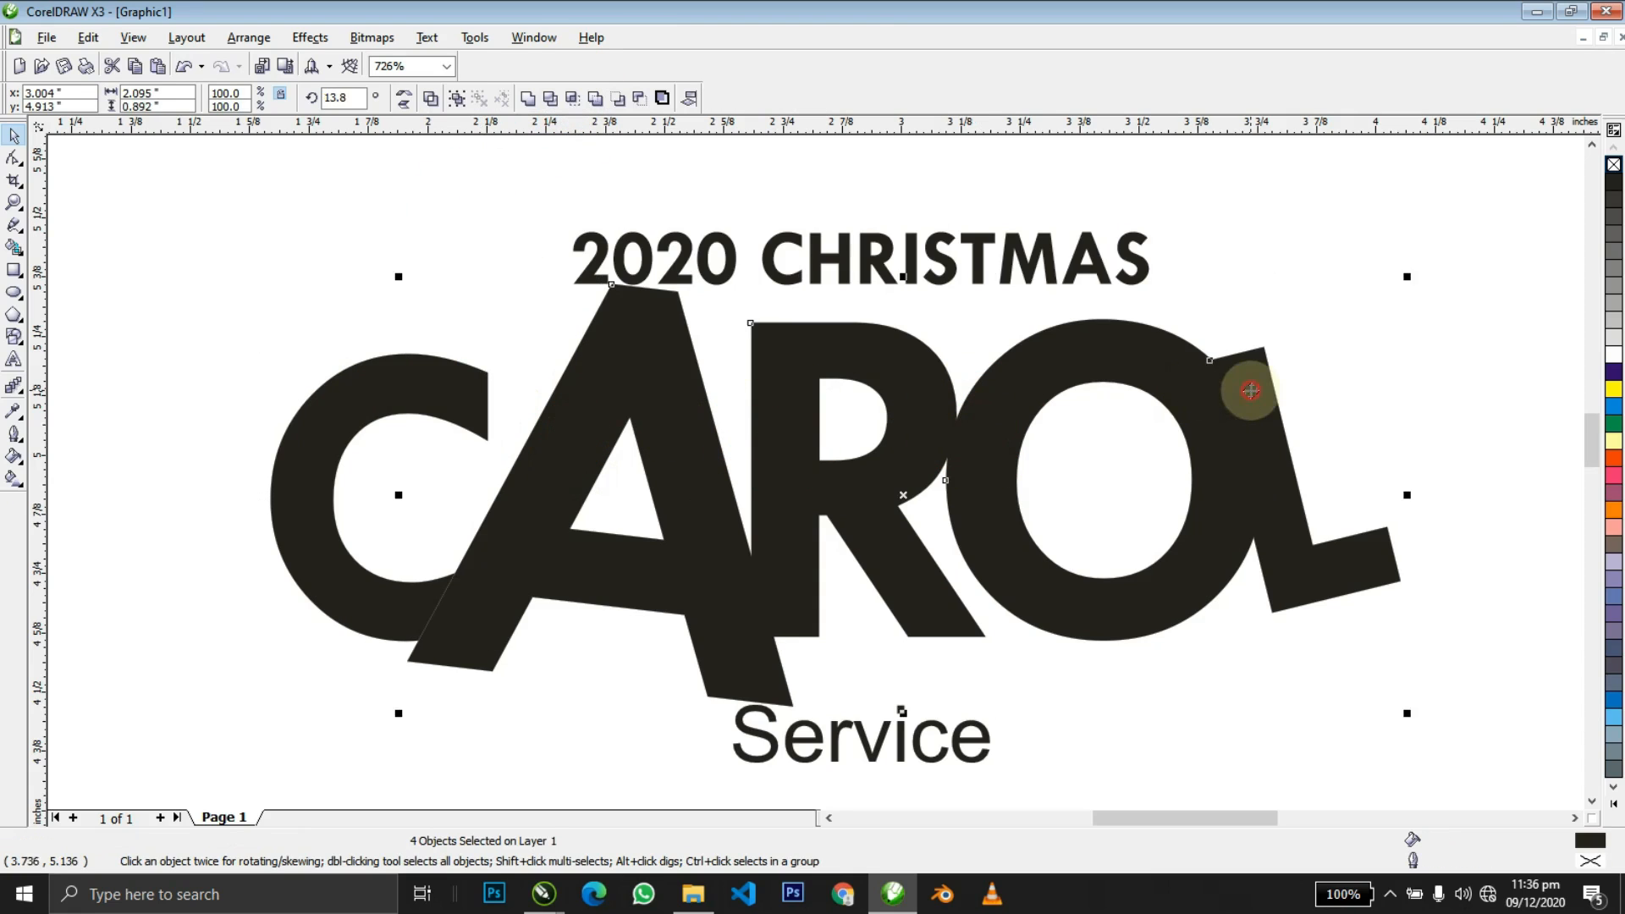
drag(1215, 410, 1215, 409)
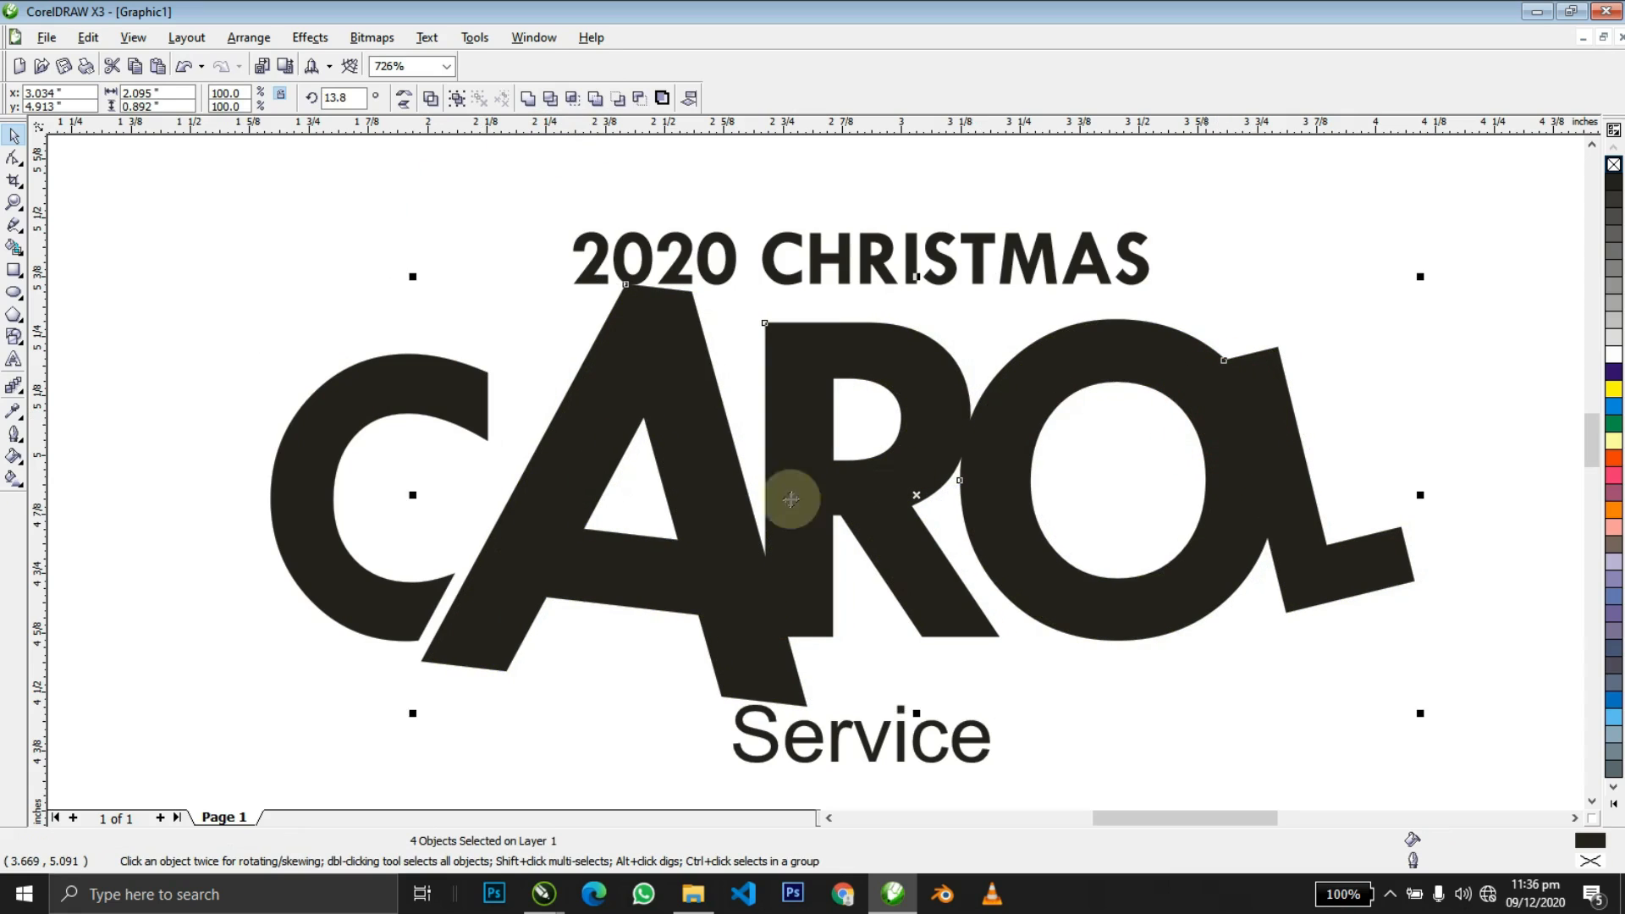
click(709, 510)
shift+click(762, 497)
click(560, 97)
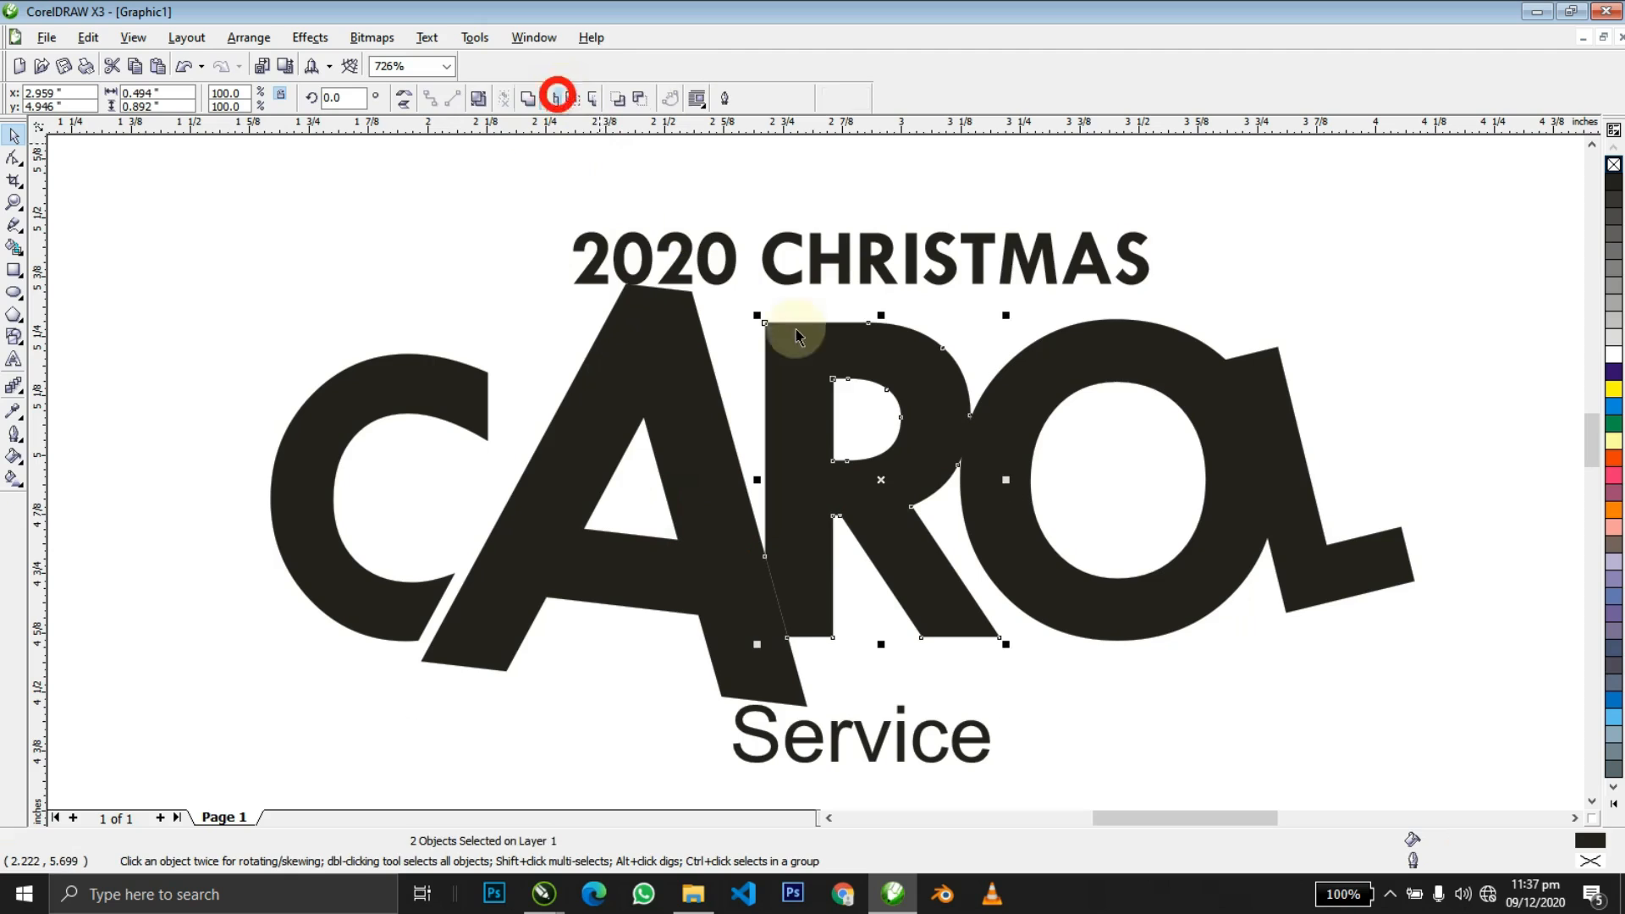
Shift the R, O and L slightly to adjust their placement.
shift+click(1009, 425)
shift+click(1235, 415)
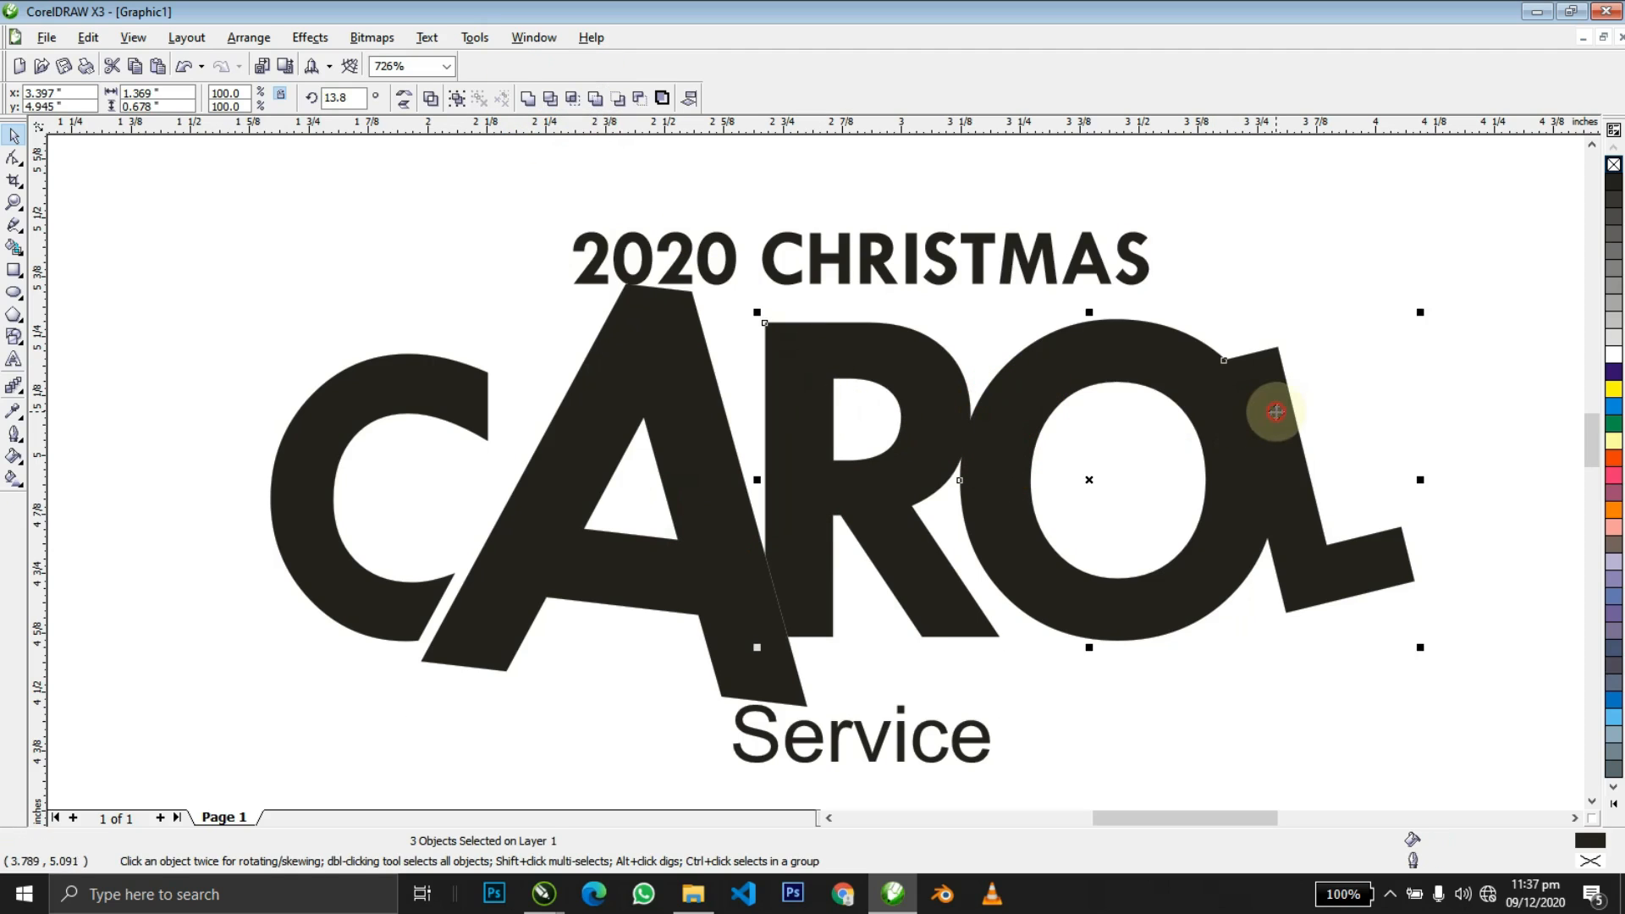
drag(1222, 417, 1236, 421)
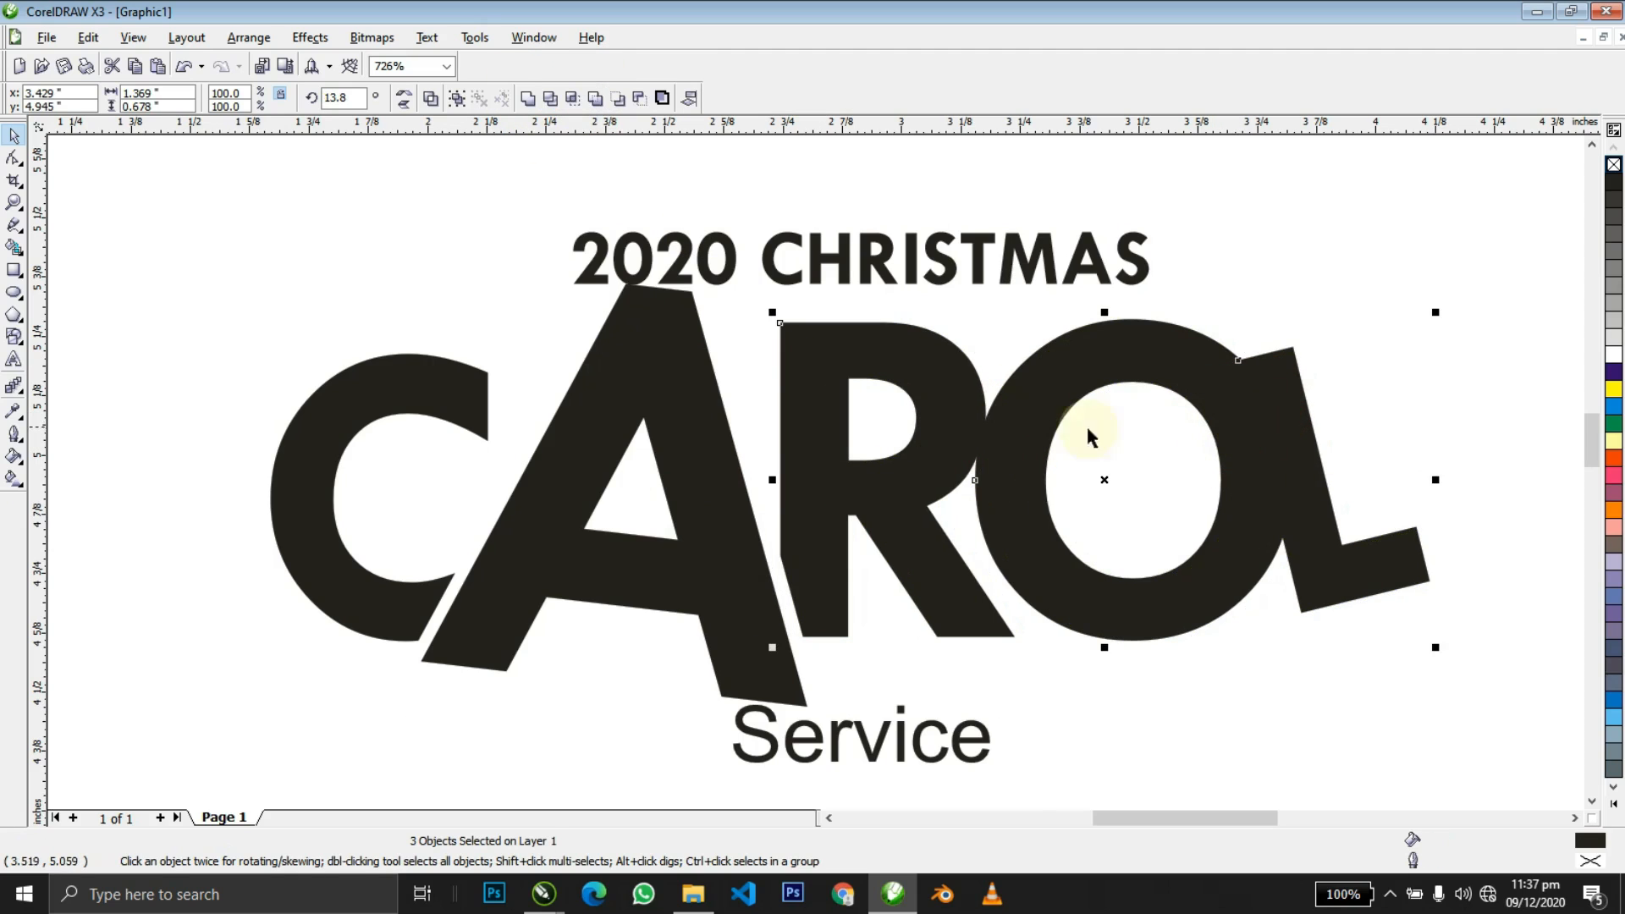
key(z)
drag(175, 390, 1055, 689)
drag(1168, 529, 1164, 531)
Move the O and L left toward the R.
key(z)
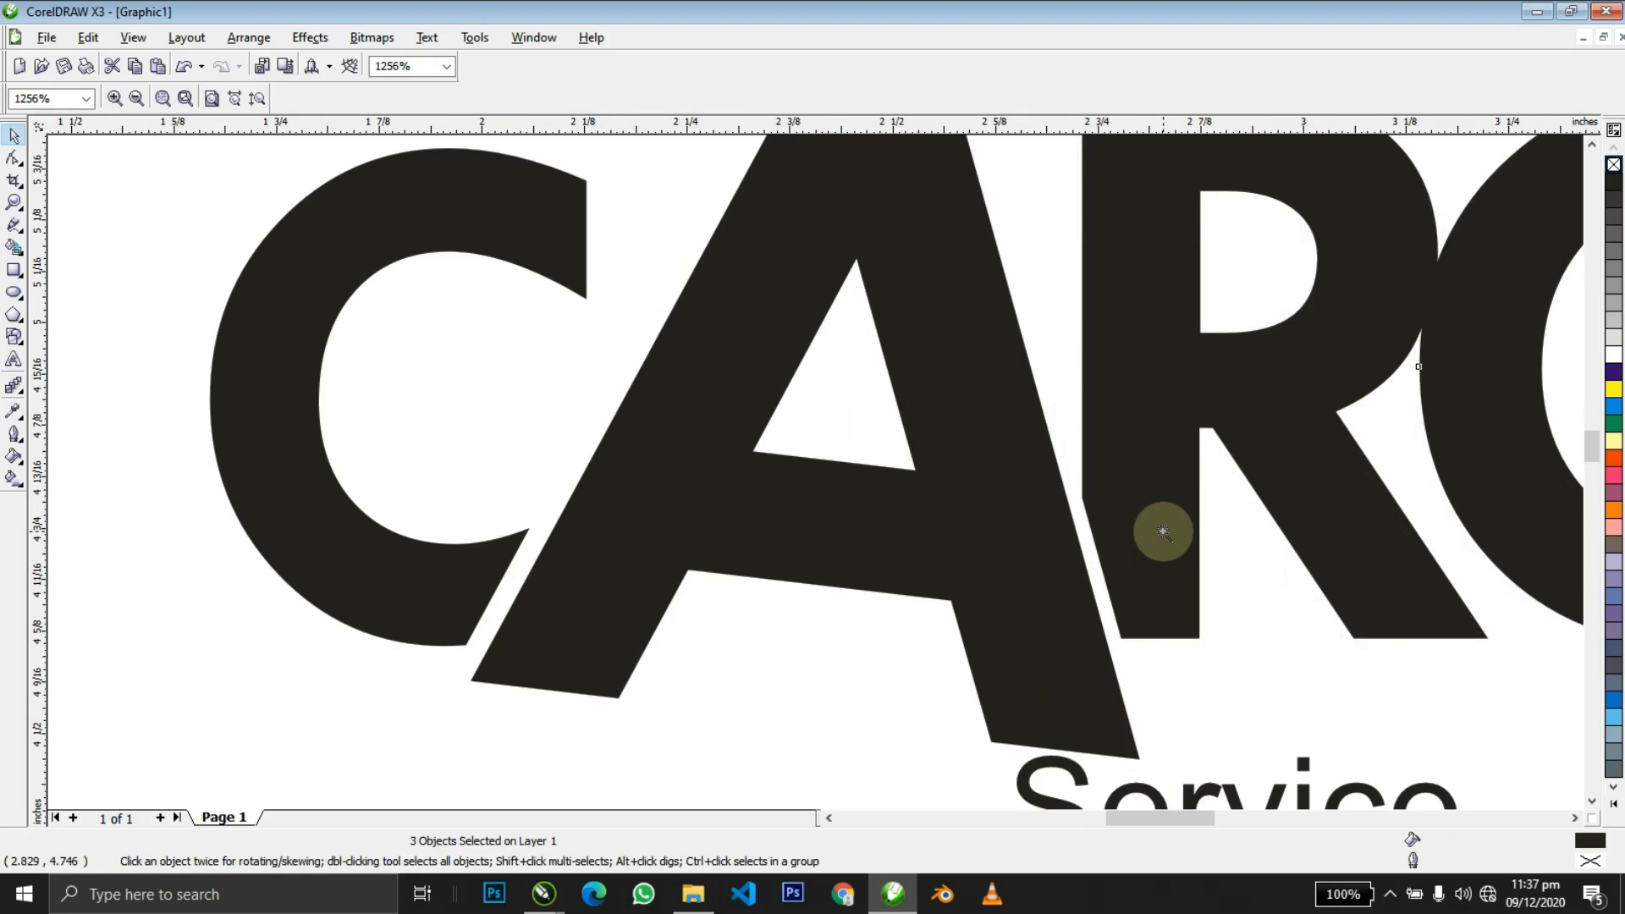
right_click(1164, 531)
right_click(1163, 532)
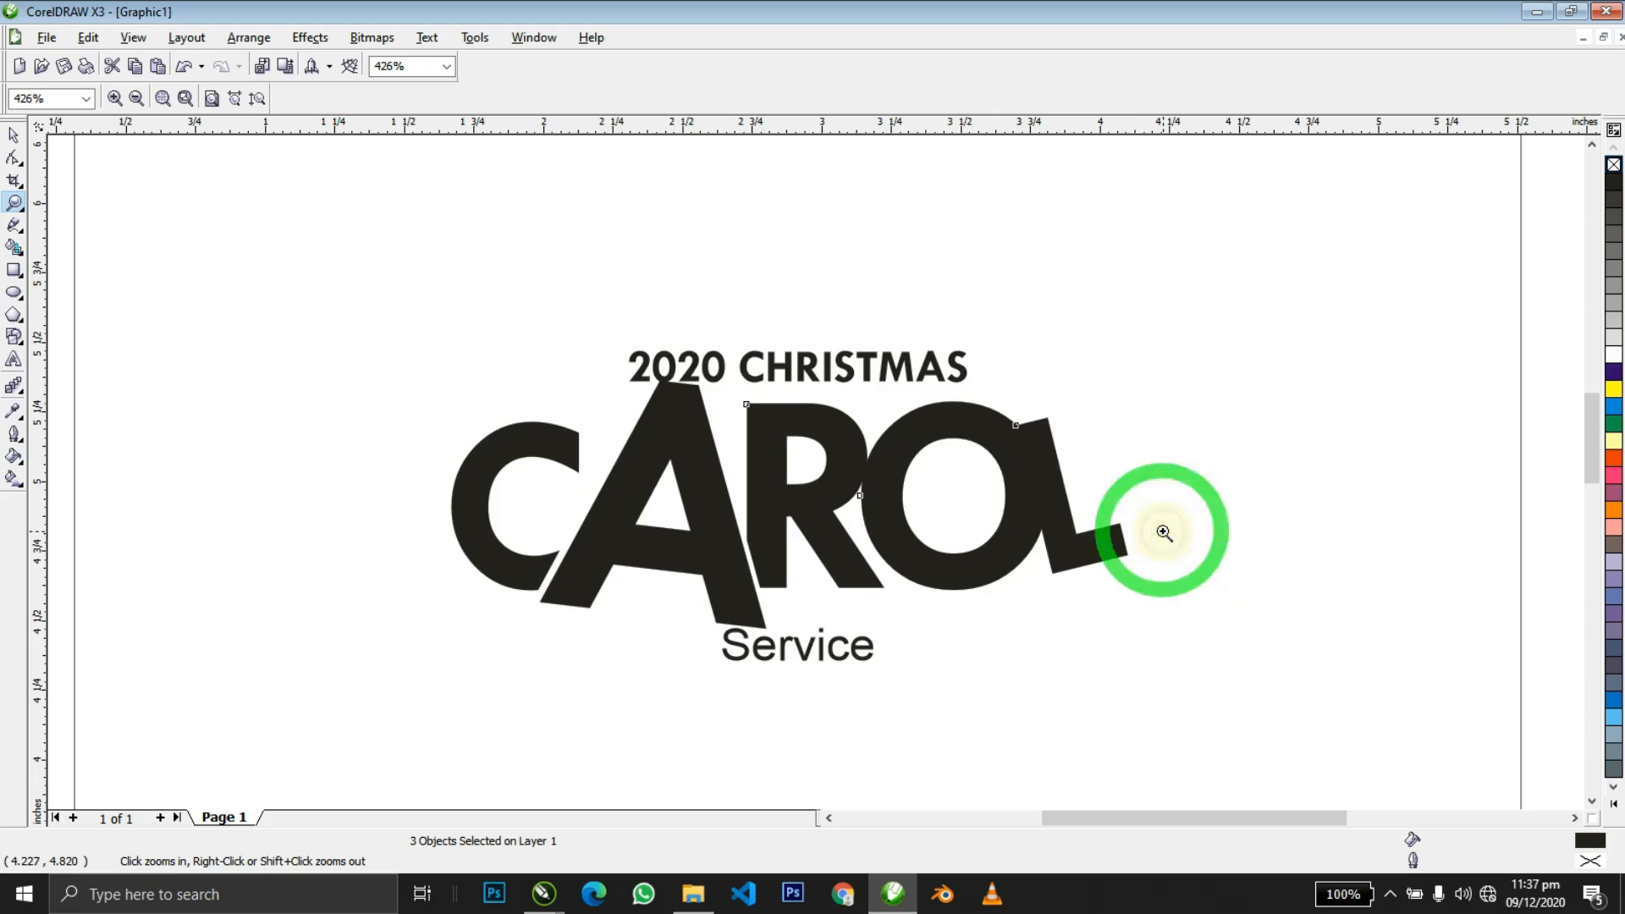
drag(1109, 615, 1251, 652)
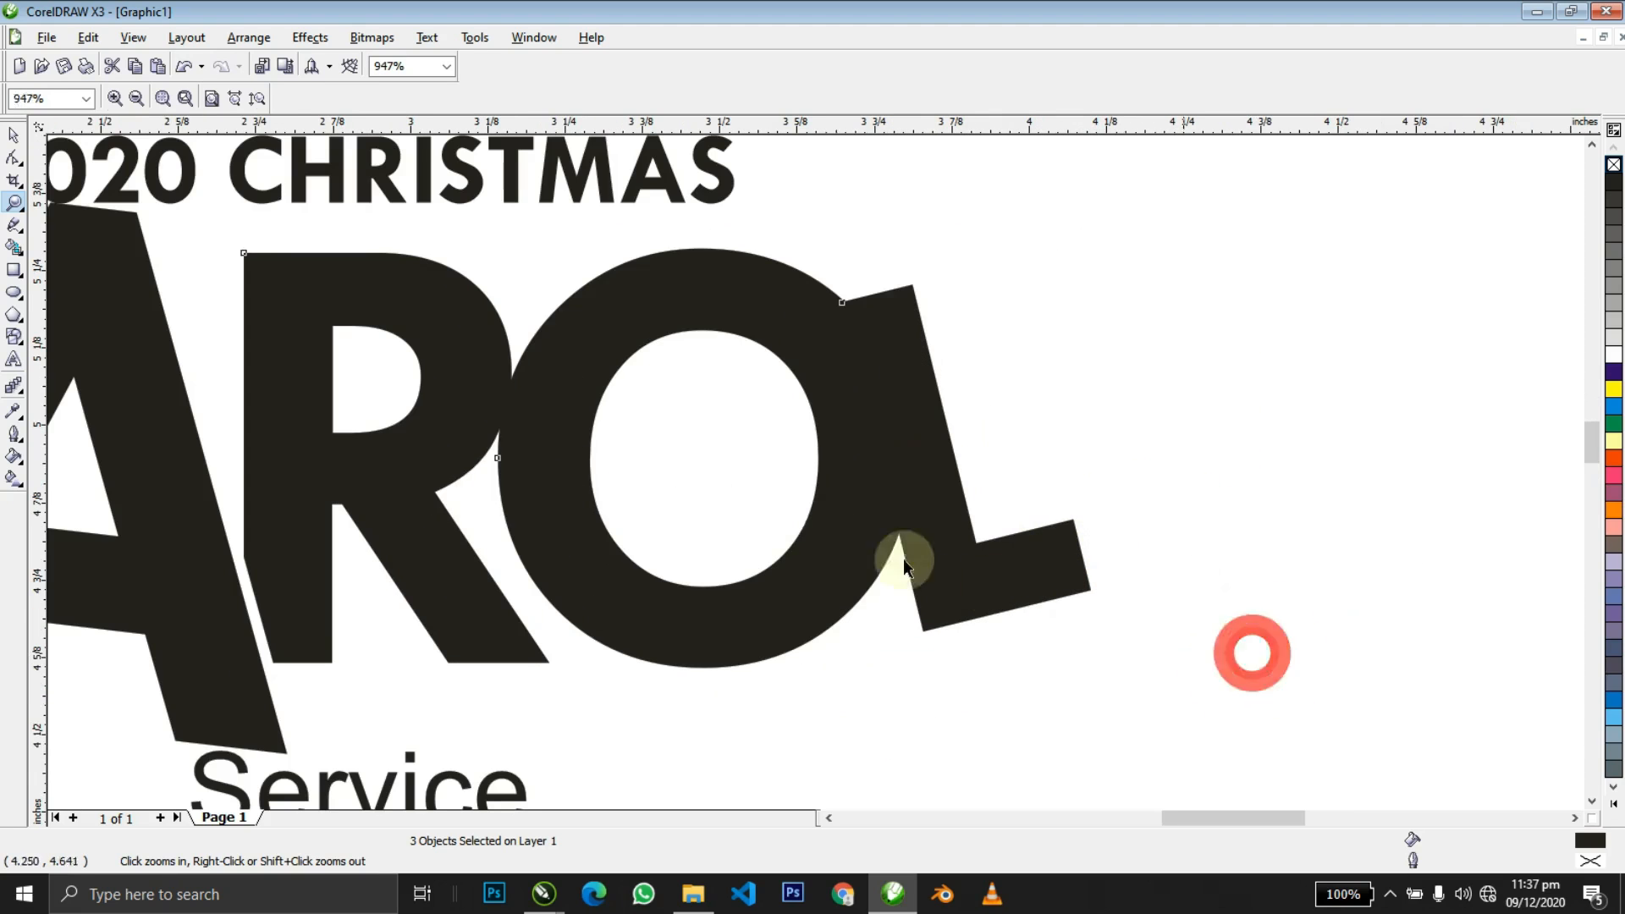
key(space)
shift+click(454, 459)
drag(589, 508, 573, 508)
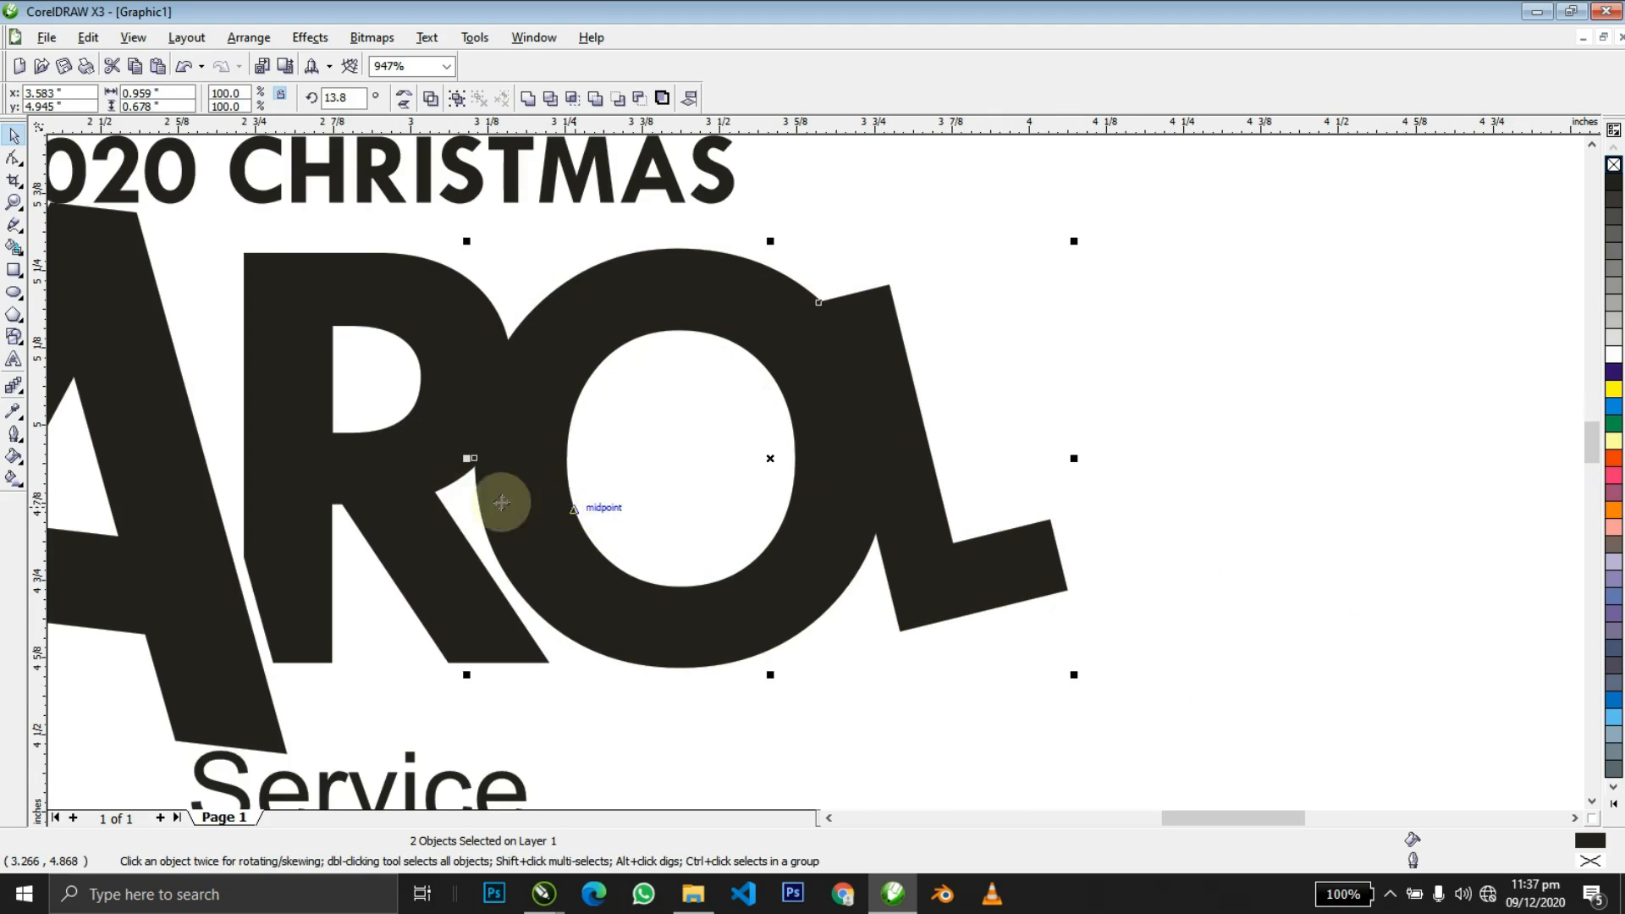
Trim the O's overlap out of the R.
click(403, 464)
shift+click(598, 328)
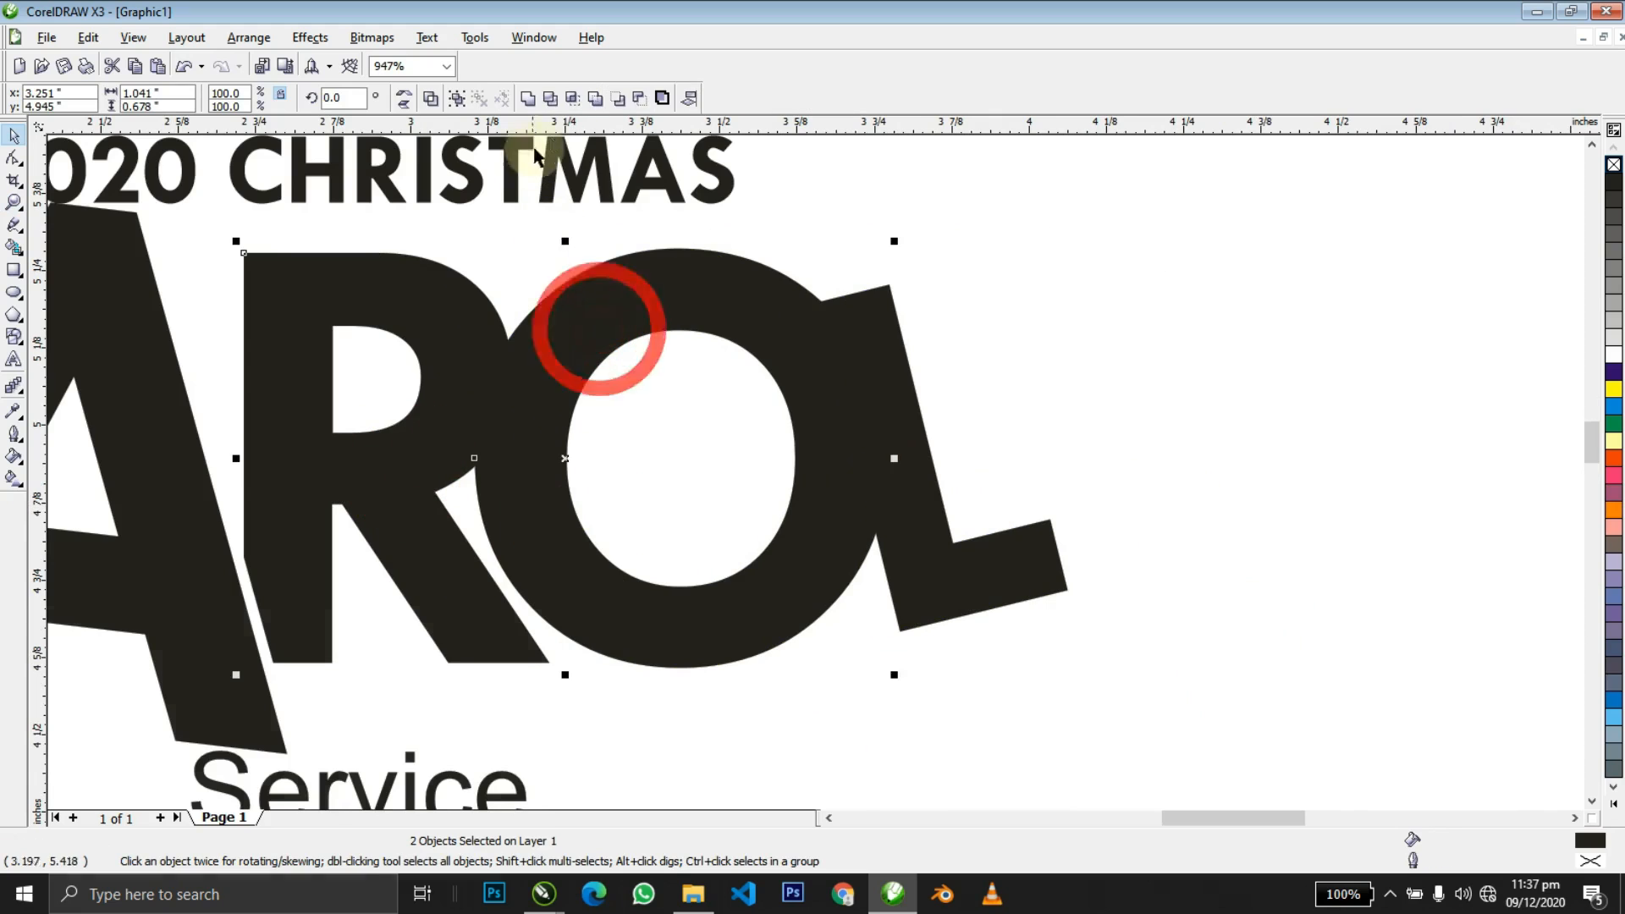
click(557, 99)
Nudge the O and L slightly right, discarding a trial rotation.
click(637, 310)
shift+click(890, 341)
drag(835, 359, 851, 352)
key(ctrl+z)
click(736, 325)
drag(736, 325, 732, 324)
key(Right)
Trim the O's overlap out of the L.
key(F3)
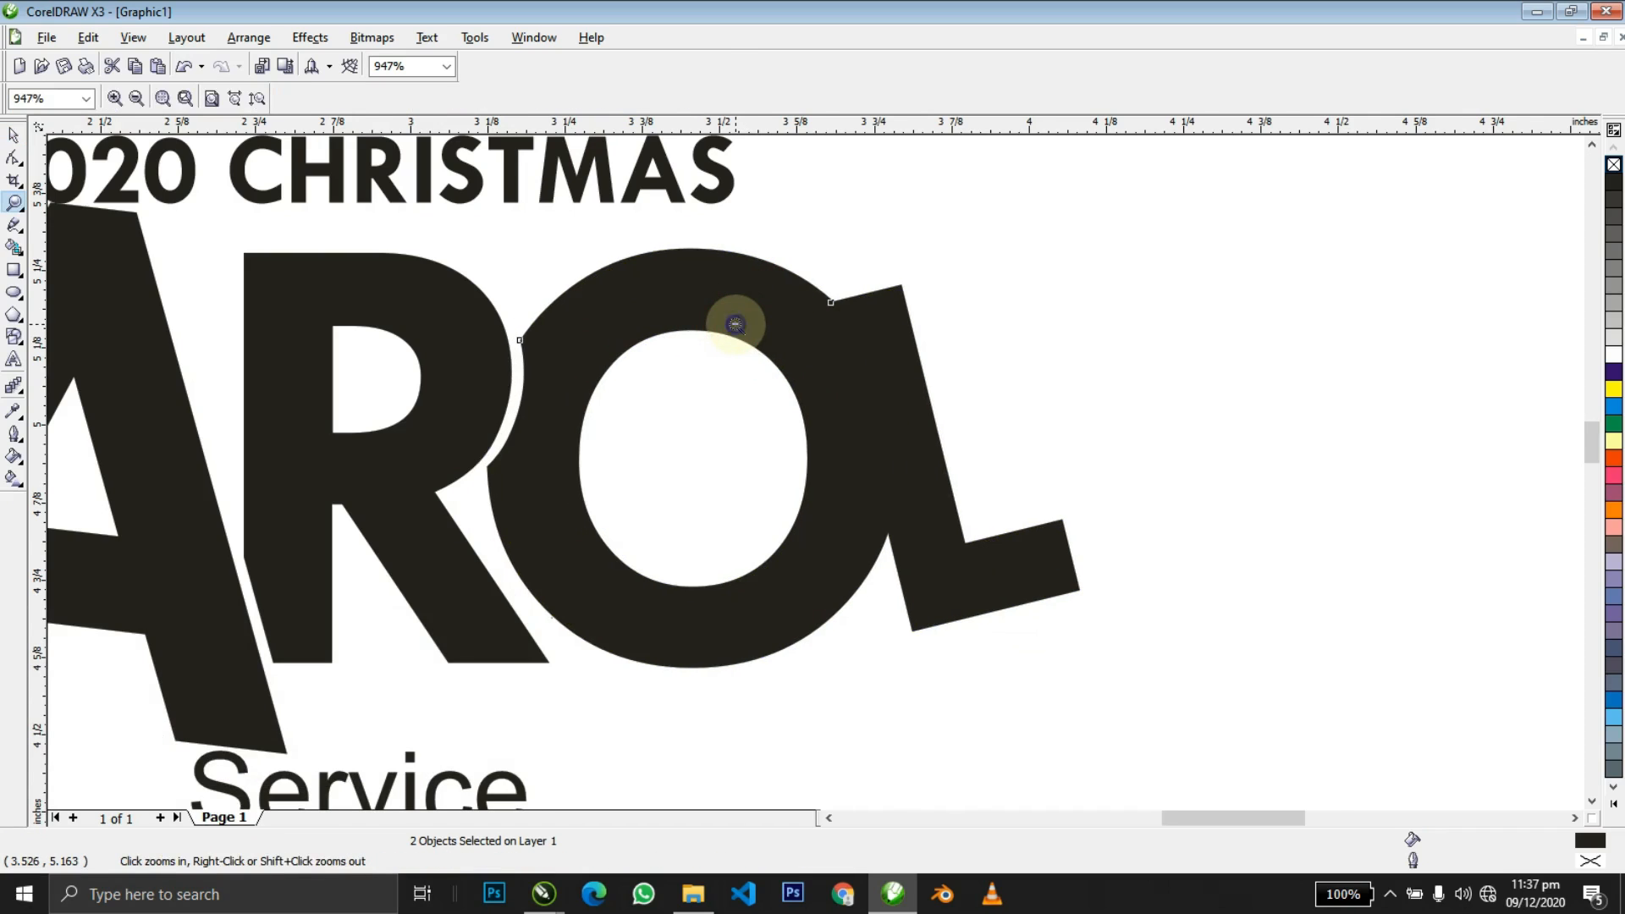
click(1024, 443)
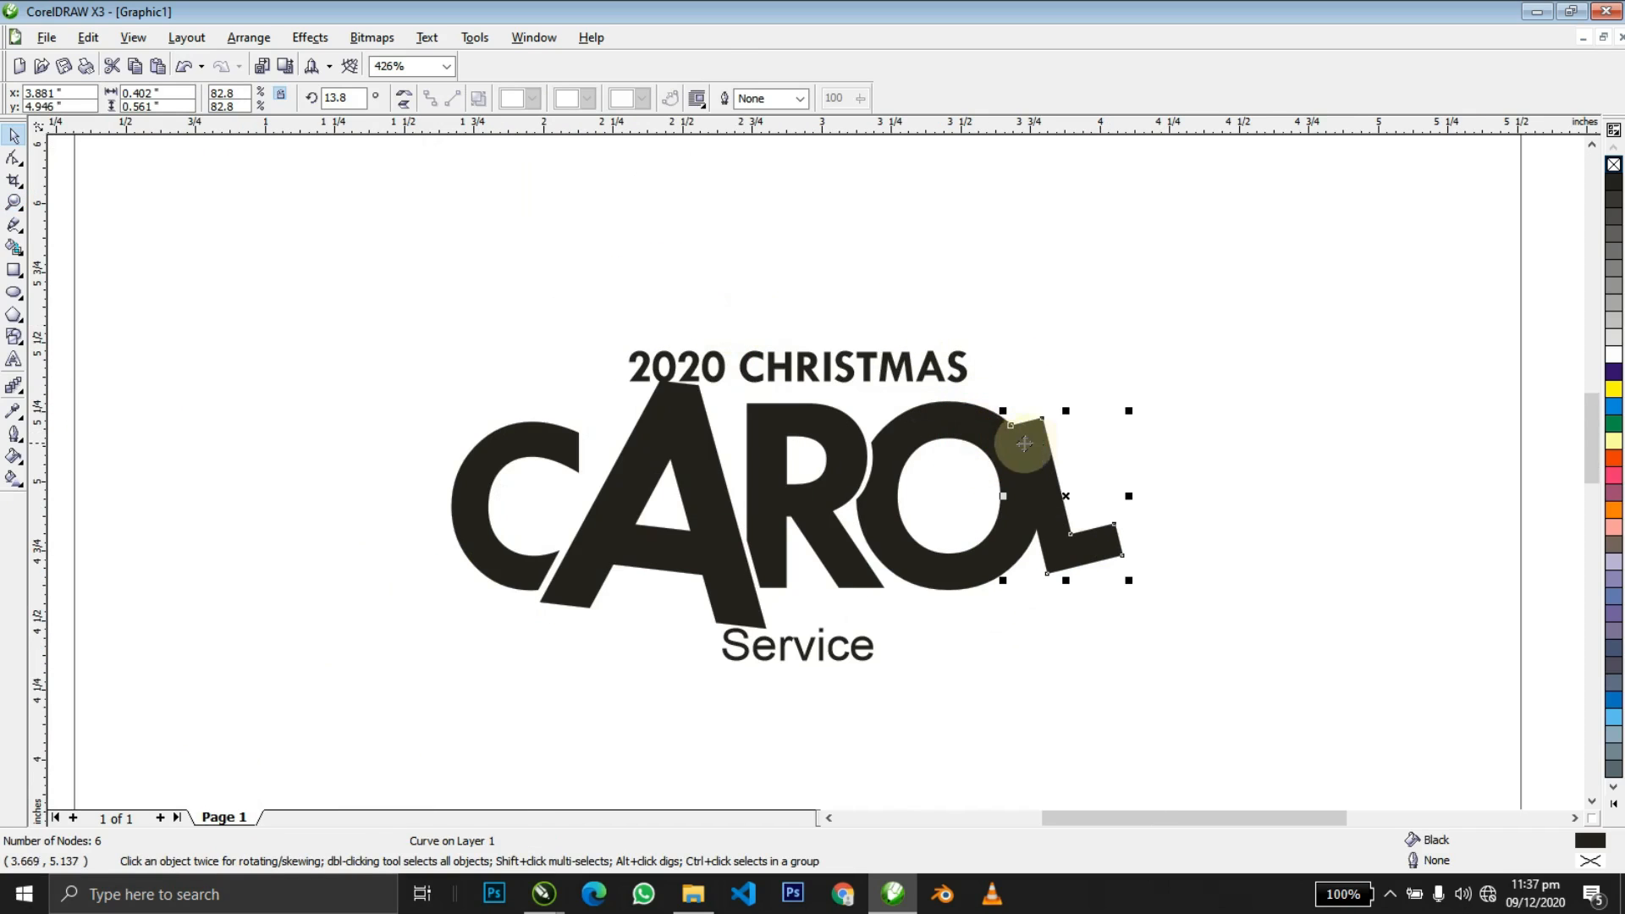
shift+click(950, 424)
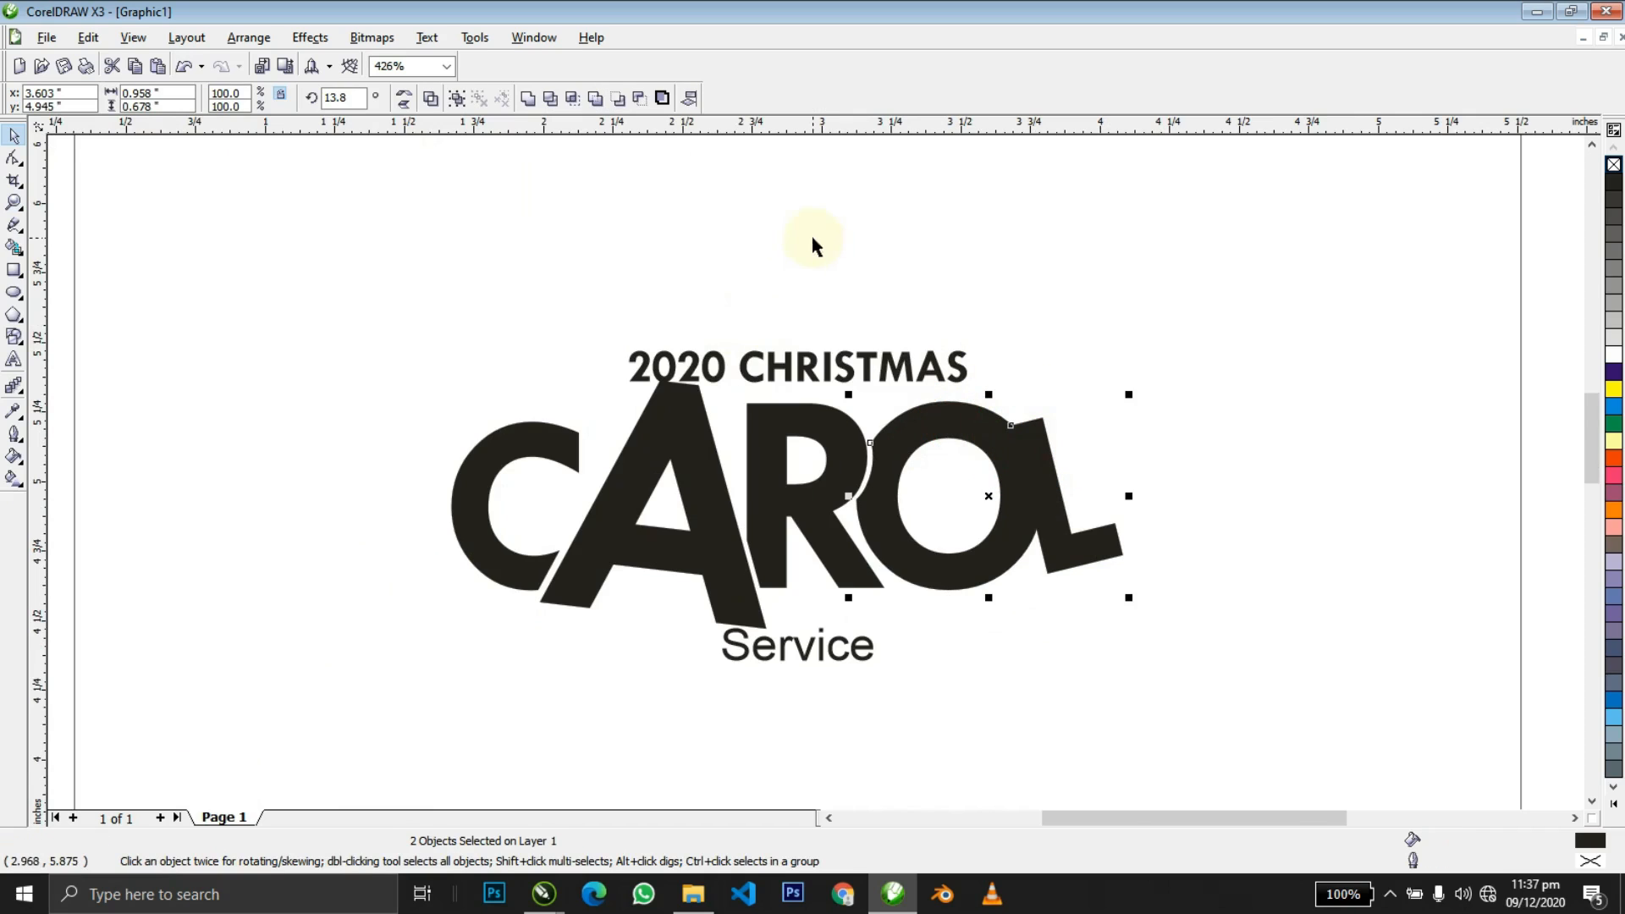
click(548, 98)
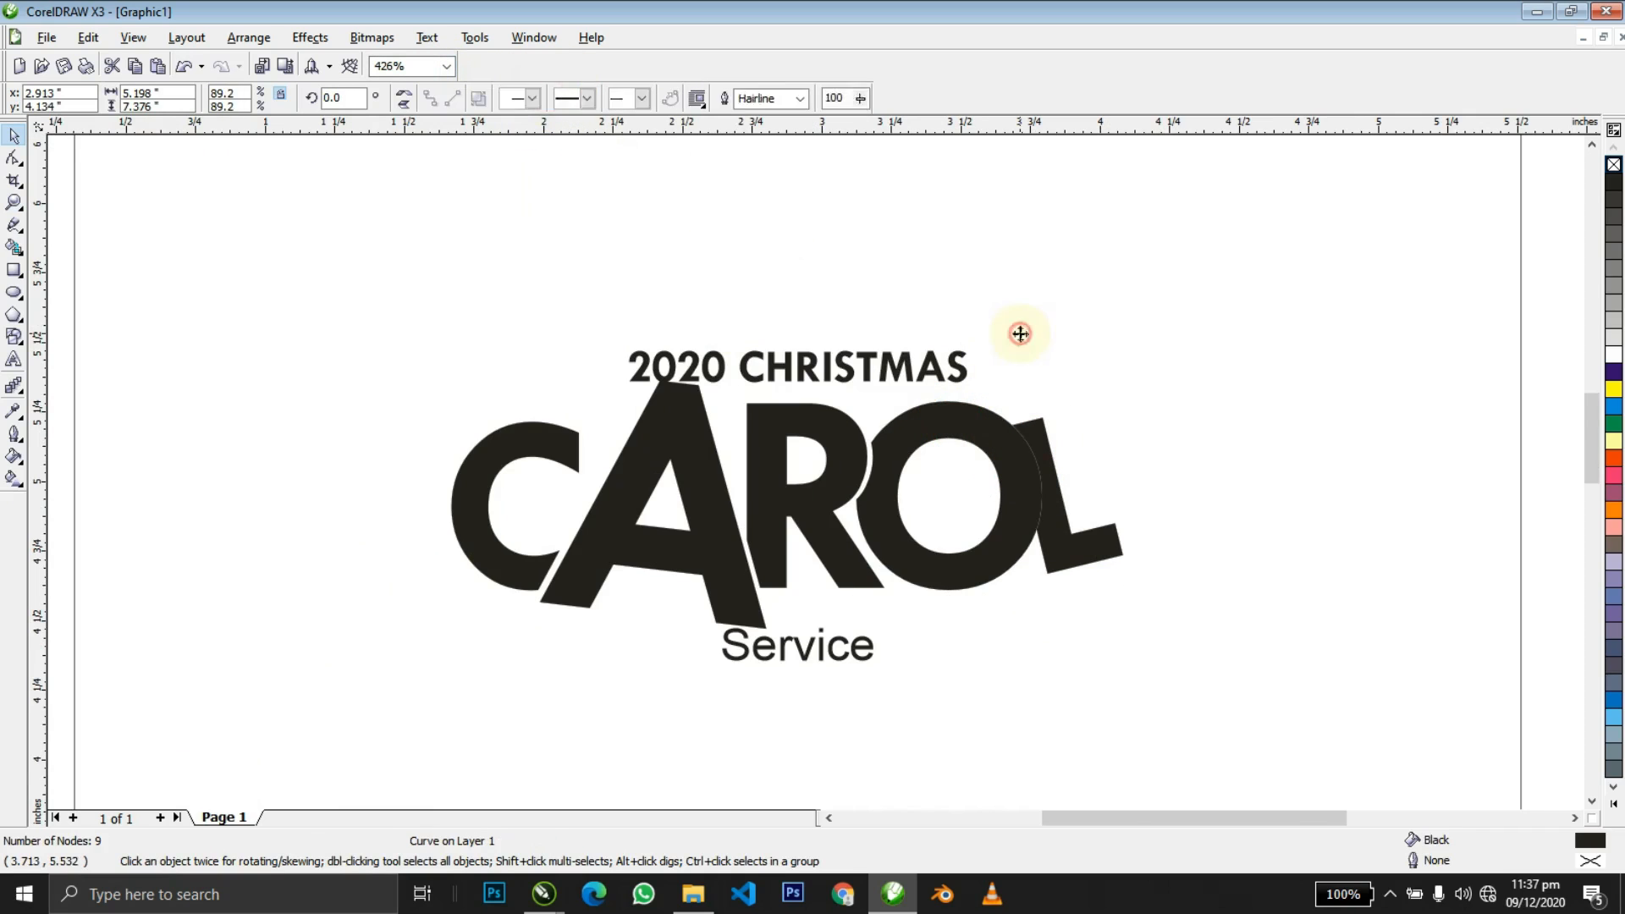
Keep the trim on the L and nudge the L right to open a gap from the O.
click(1018, 333)
key(ctrl+z)
key(ctrl+shift+z)
click(1096, 433)
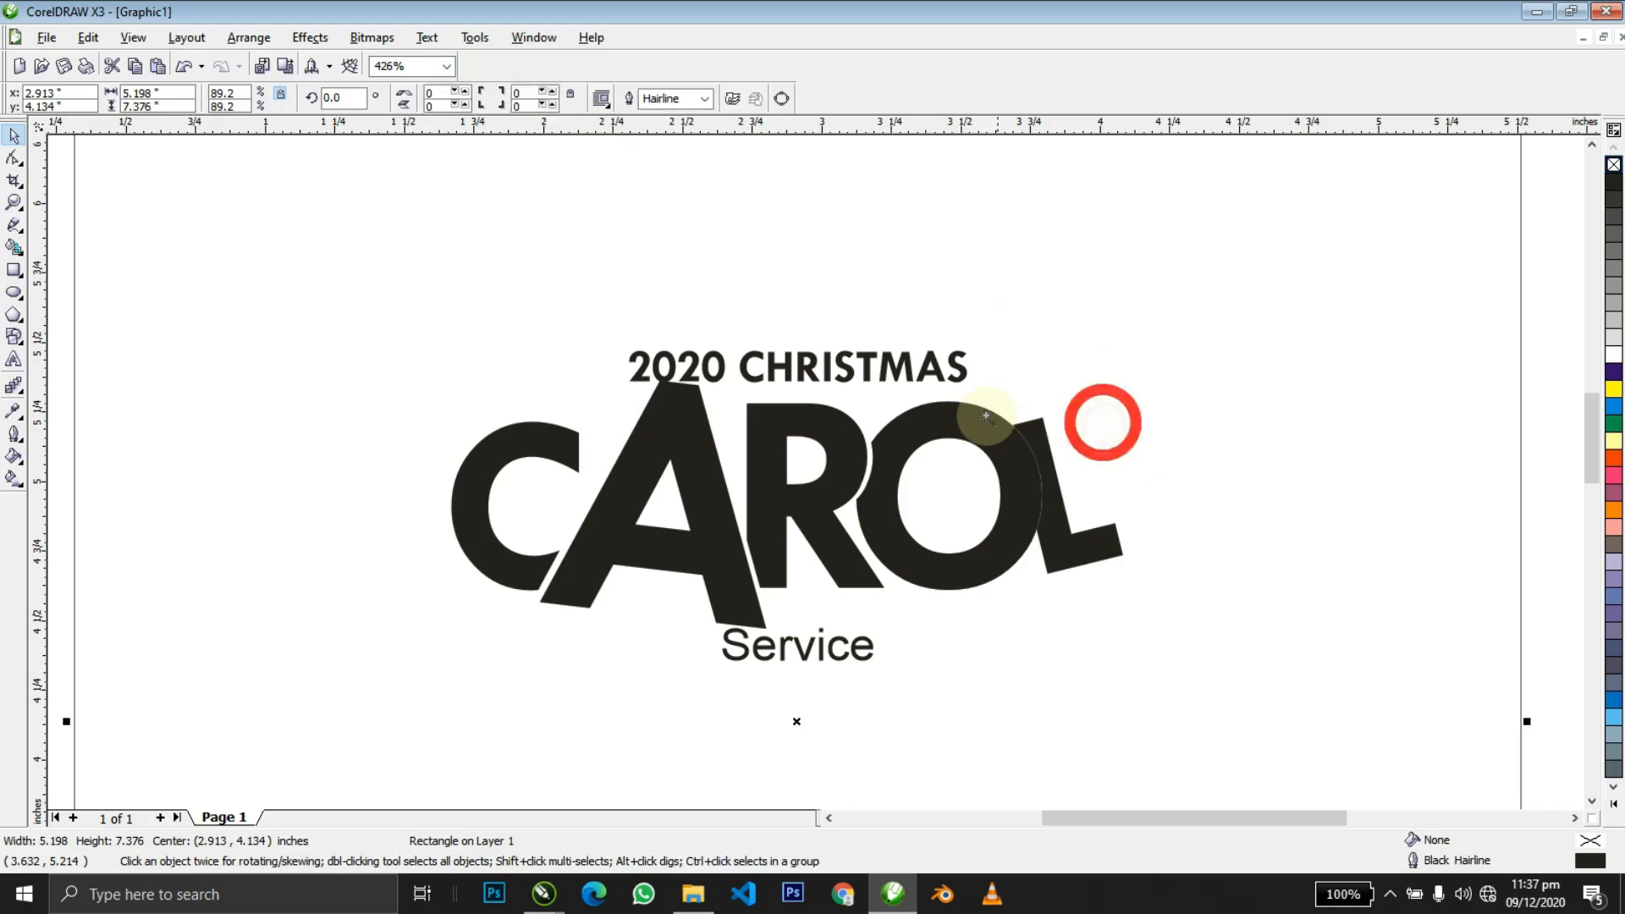
key(z)
drag(1193, 592, 1276, 617)
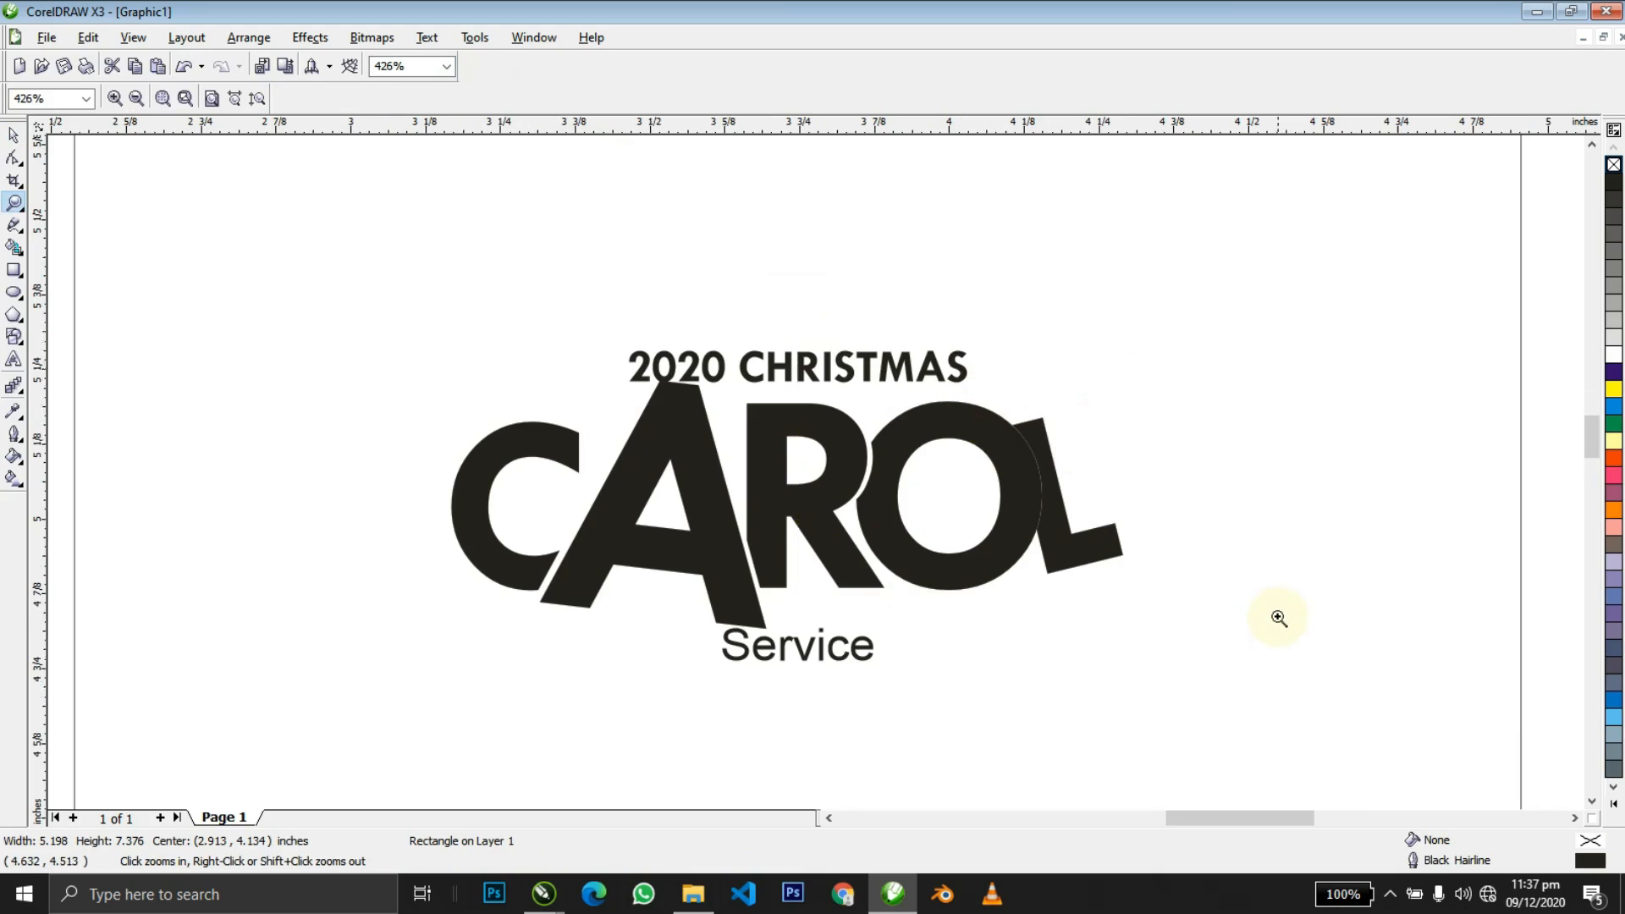
drag(843, 480, 855, 480)
key(z)
key(F3)
key(F3)
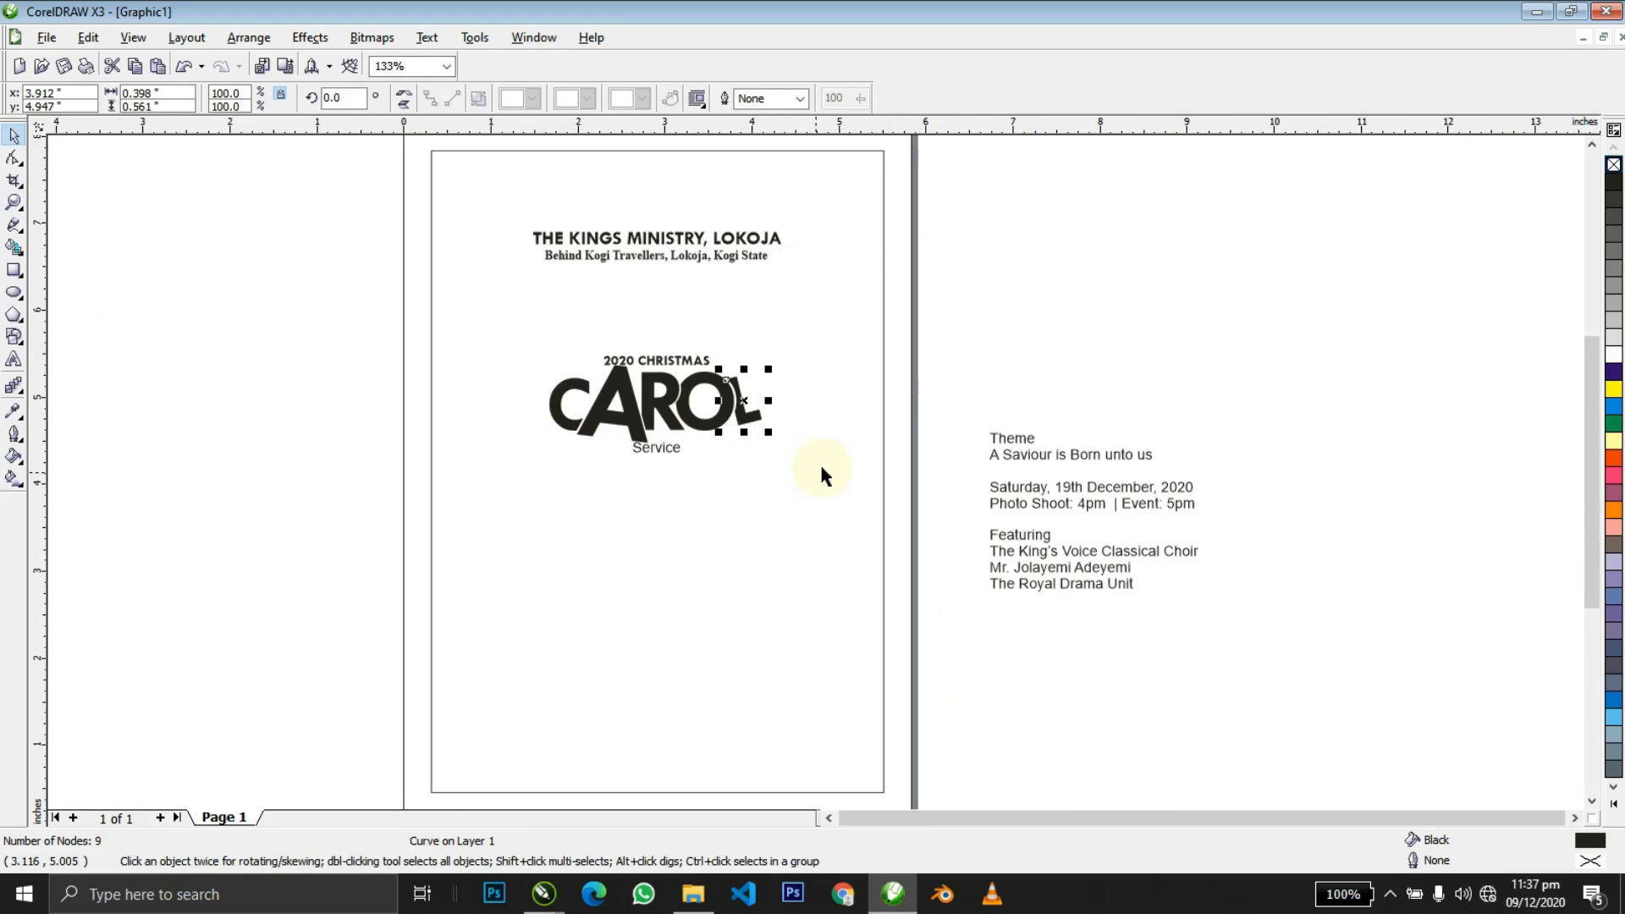
click(986, 307)
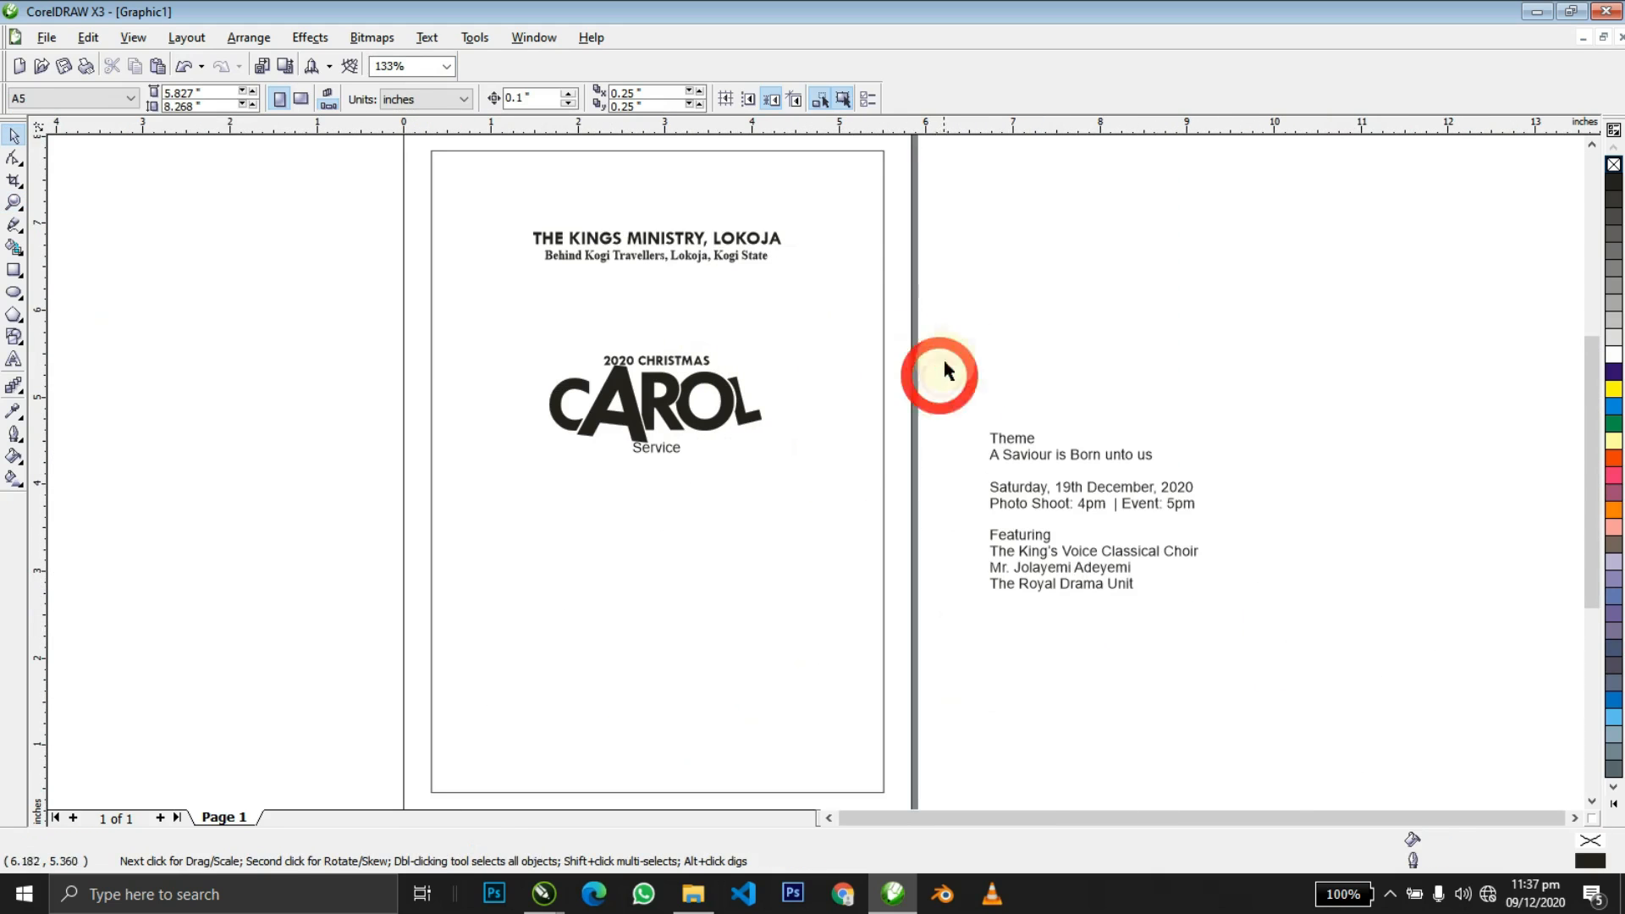
Group the CAROL letters, centre them with 2020 CHRISTMAS, enlarge and centre on the page.
drag(467, 450, 464, 449)
key(ctrl+g)
shift+click(675, 359)
key(c)
drag(674, 358, 675, 337)
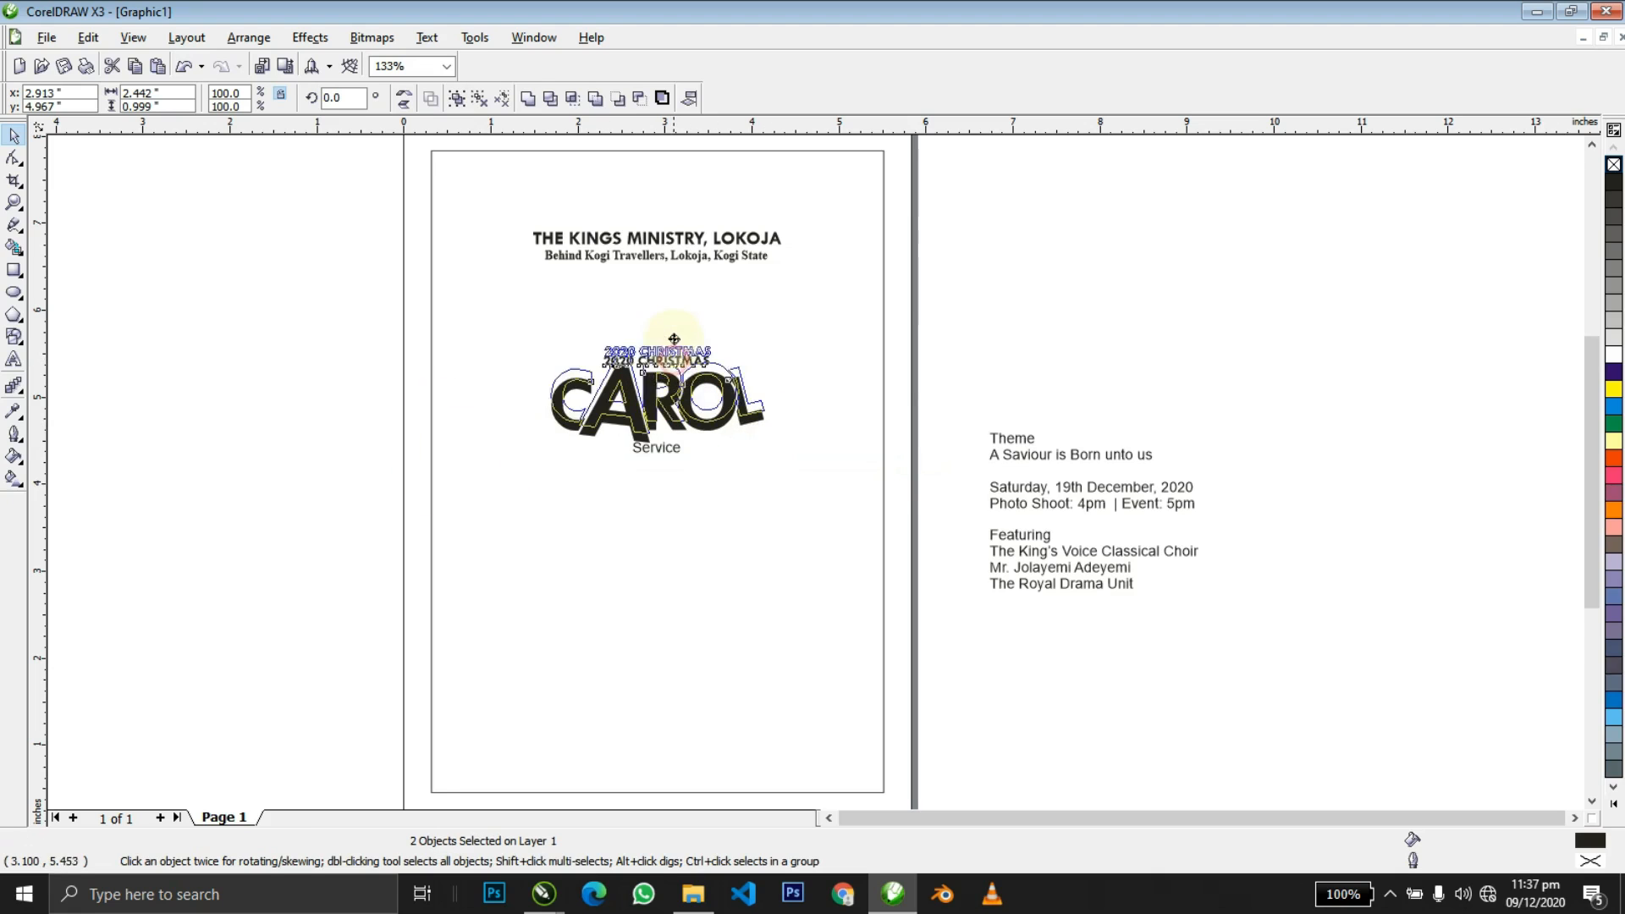
drag(770, 427, 907, 498)
shift+click(823, 511)
key(c)
shift+click(823, 514)
Move Service off to the right of the page and ungroup the CAROL letters.
drag(982, 339, 546, 522)
drag(657, 449, 973, 363)
click(791, 420)
key(ctrl+u)
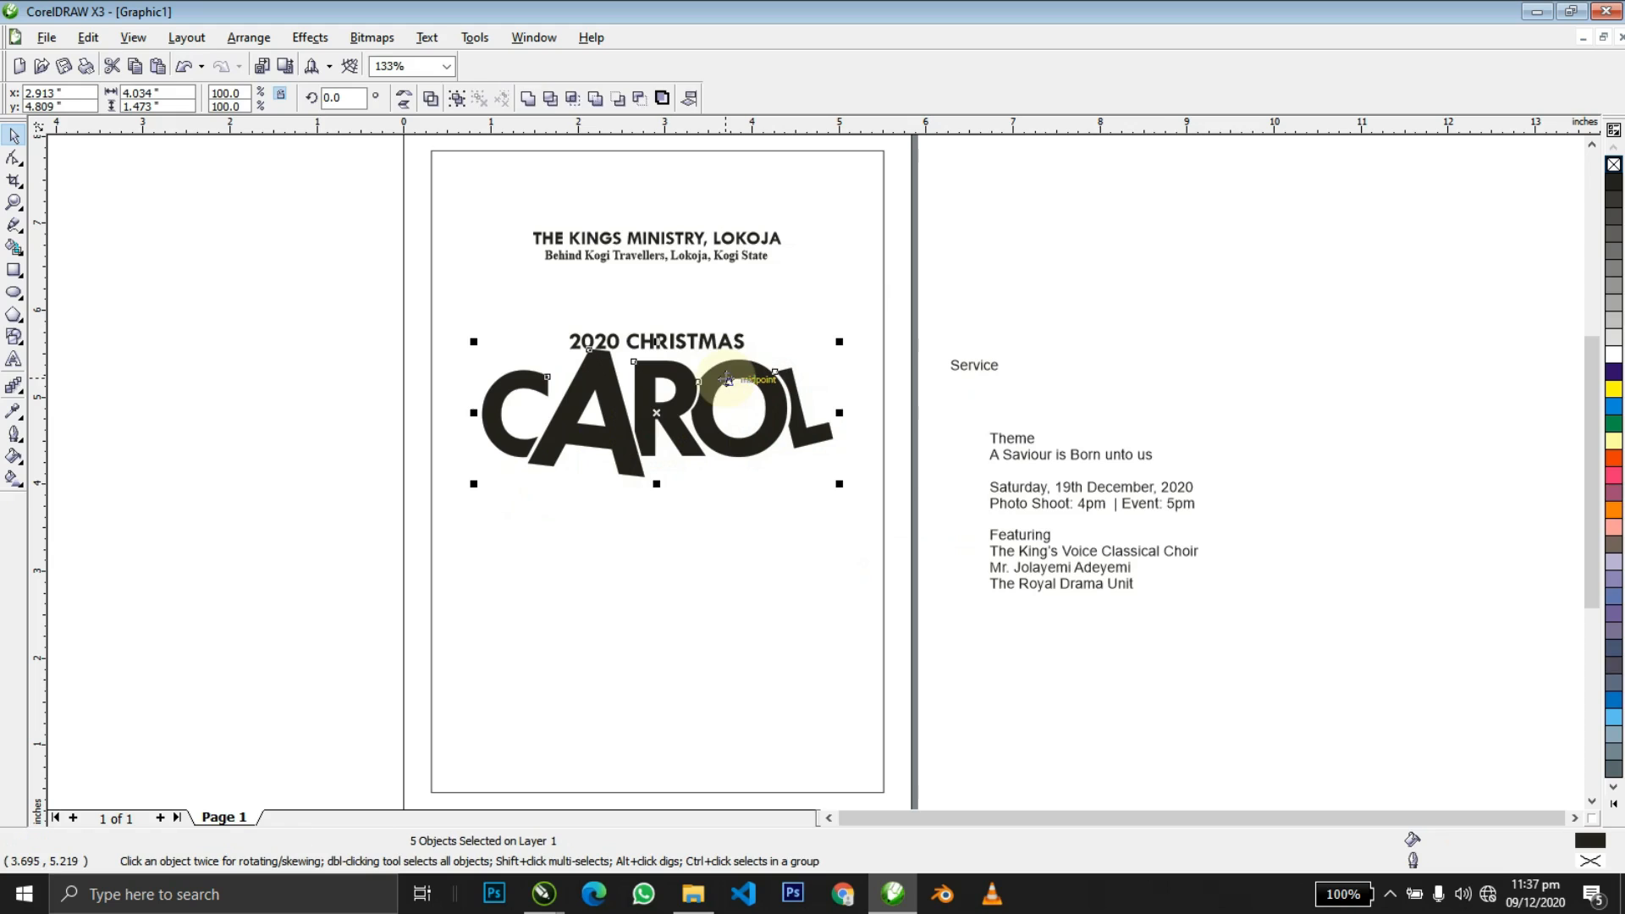
click(1002, 239)
Shrink 2020 CHRISTMAS to 16.95 pt above CAROL.
key(z)
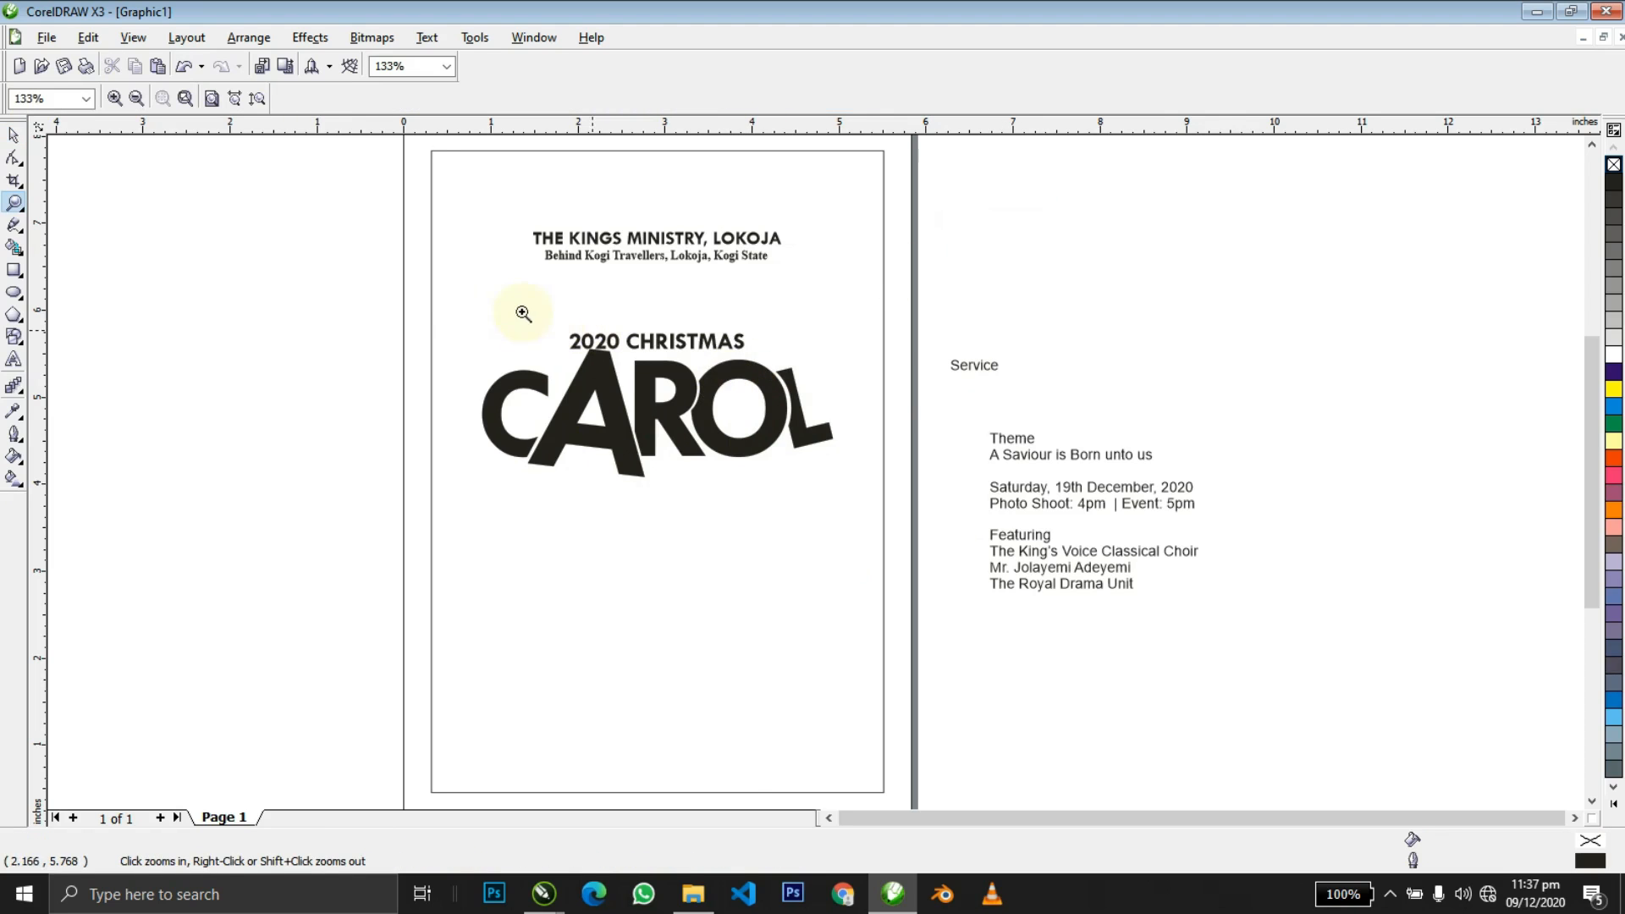
drag(913, 493, 914, 494)
key(space)
click(688, 335)
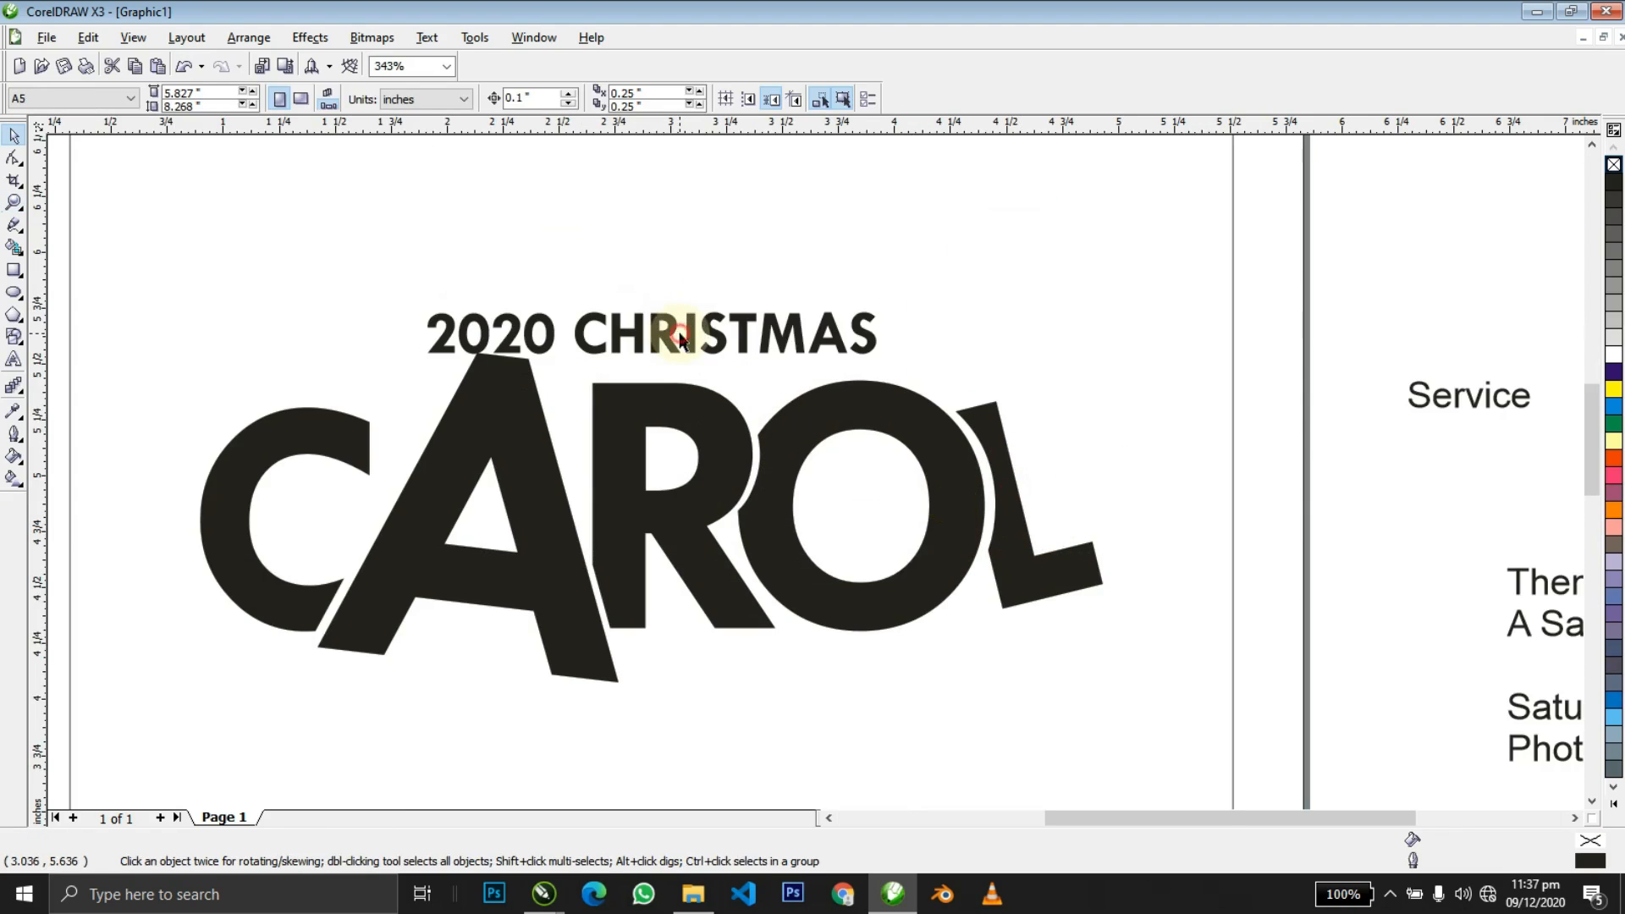
drag(885, 309, 855, 296)
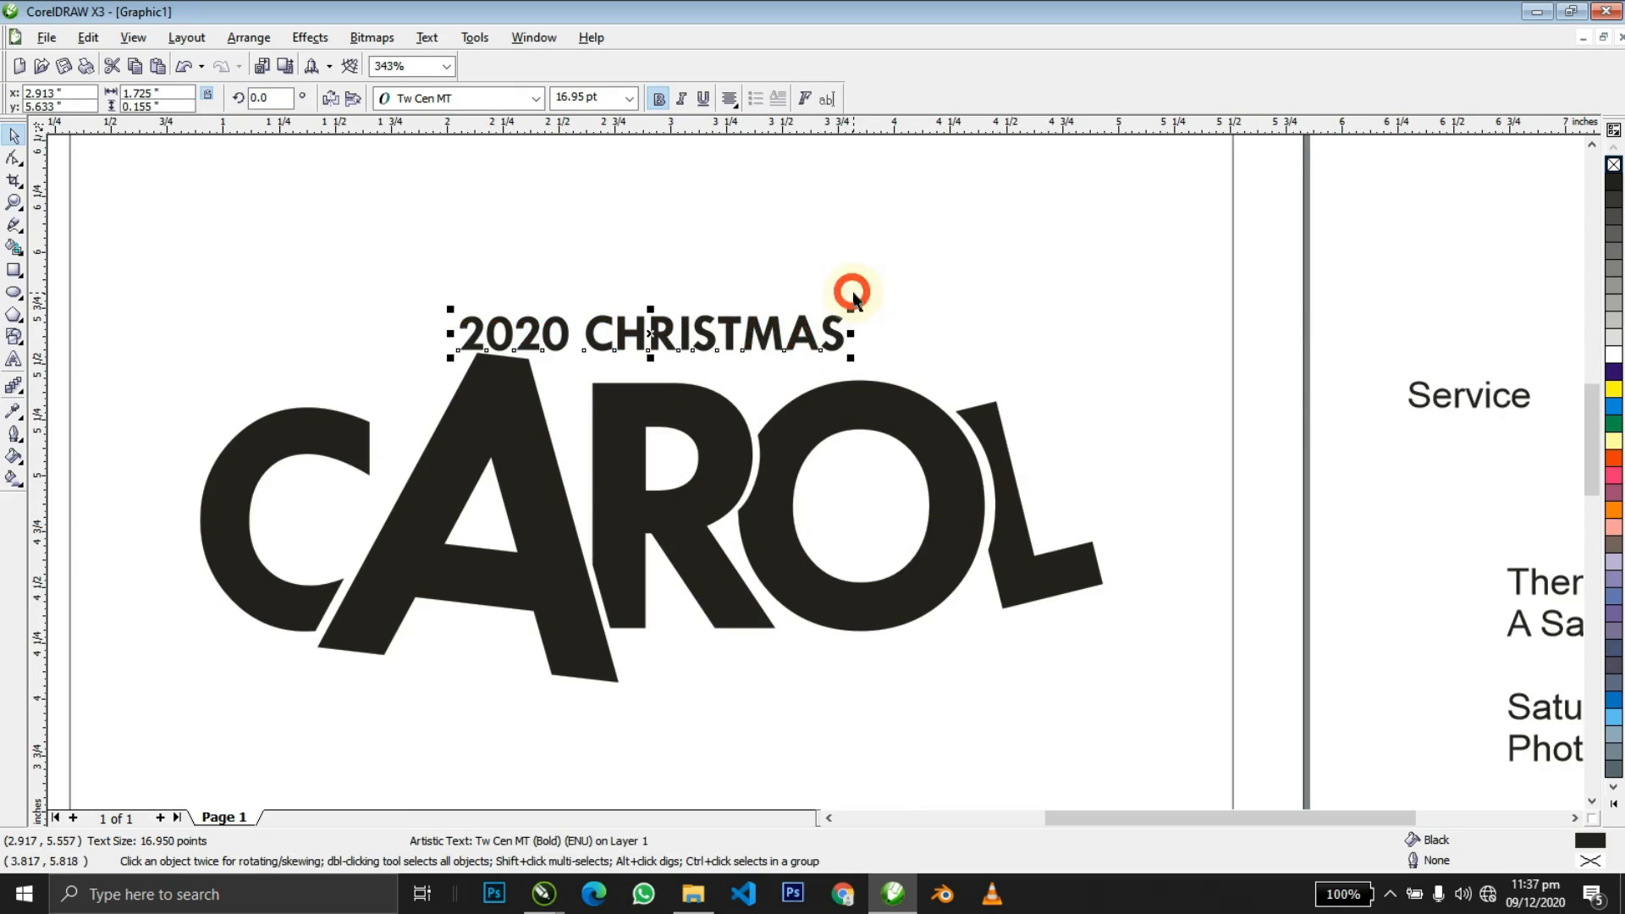
key(z)
right_click(793, 334)
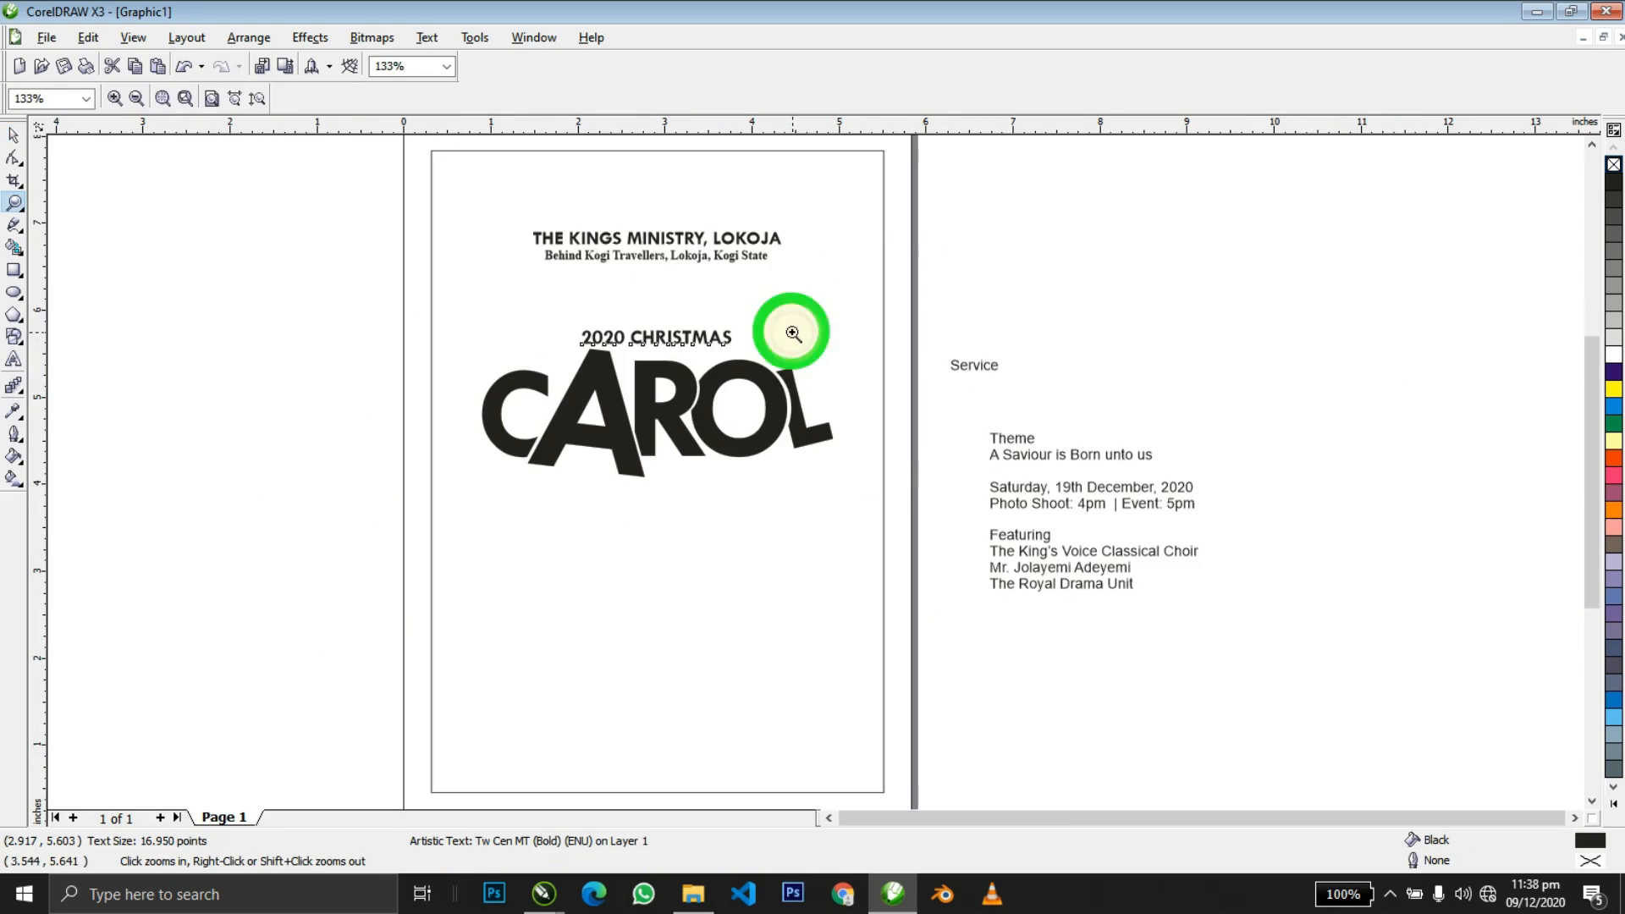
right_click(842, 312)
drag(1033, 545, 1093, 550)
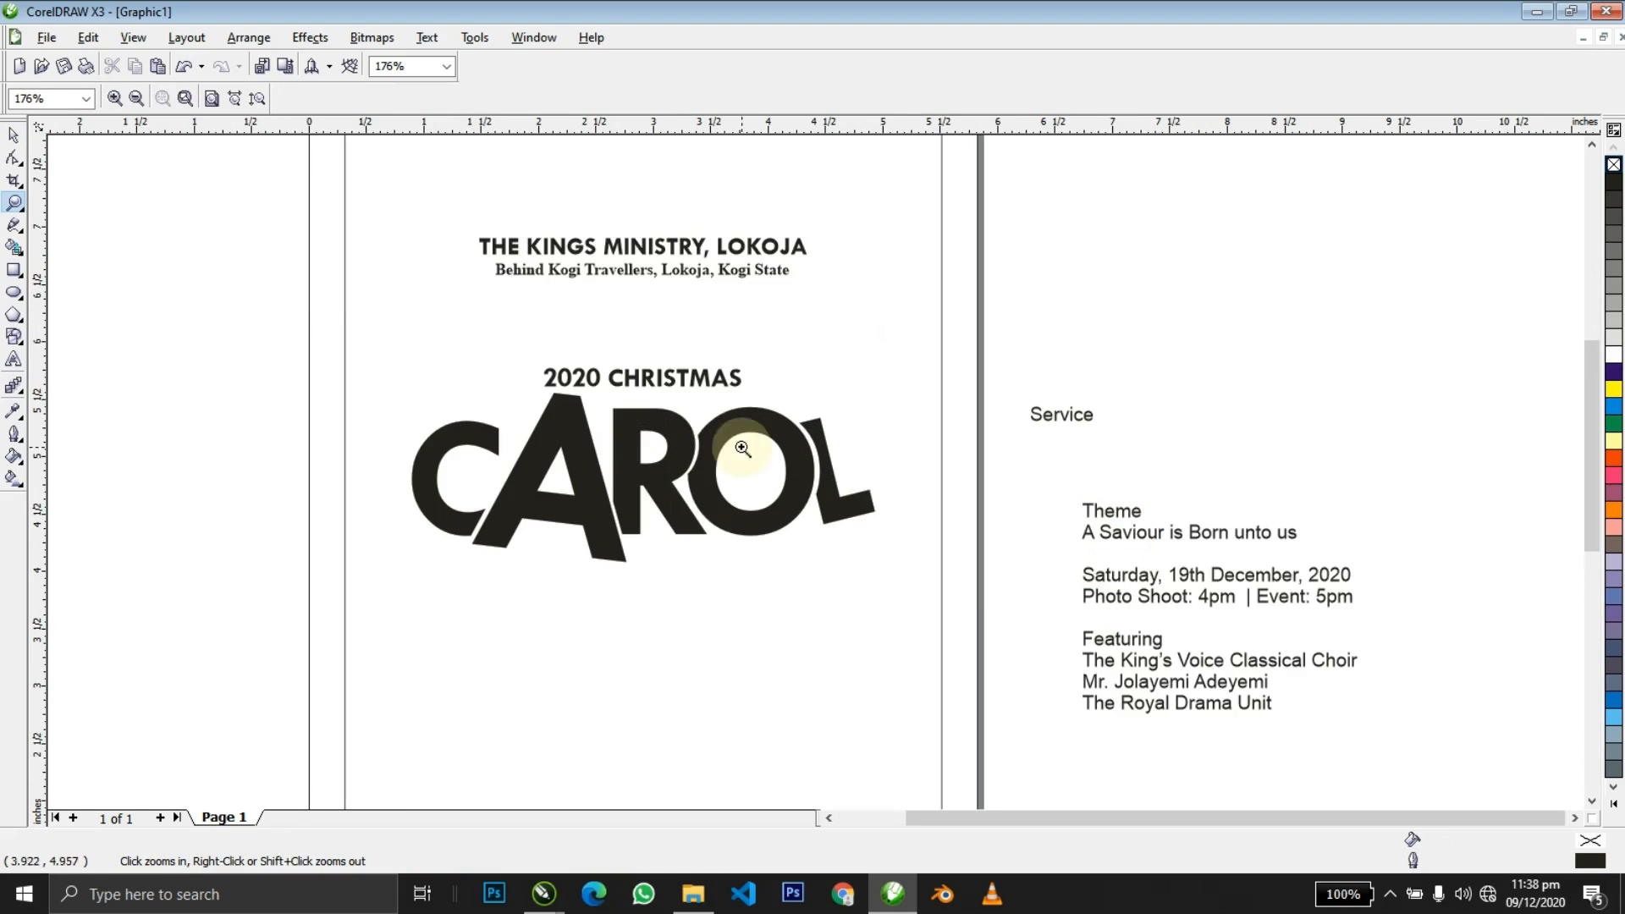
drag(1064, 609, 1121, 613)
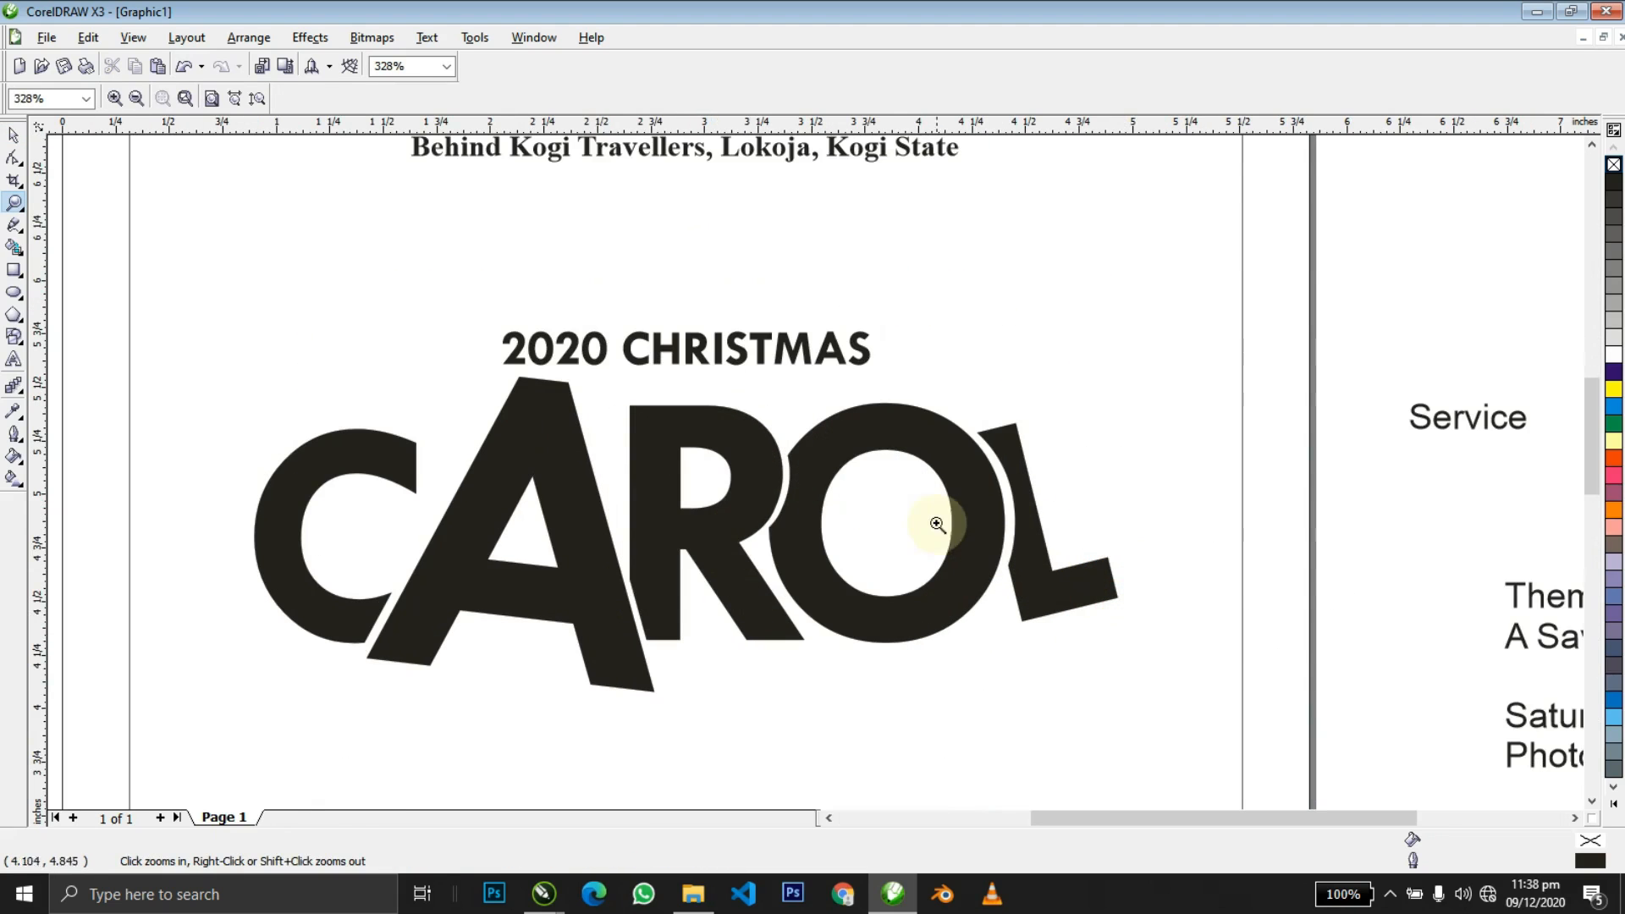
key(space)
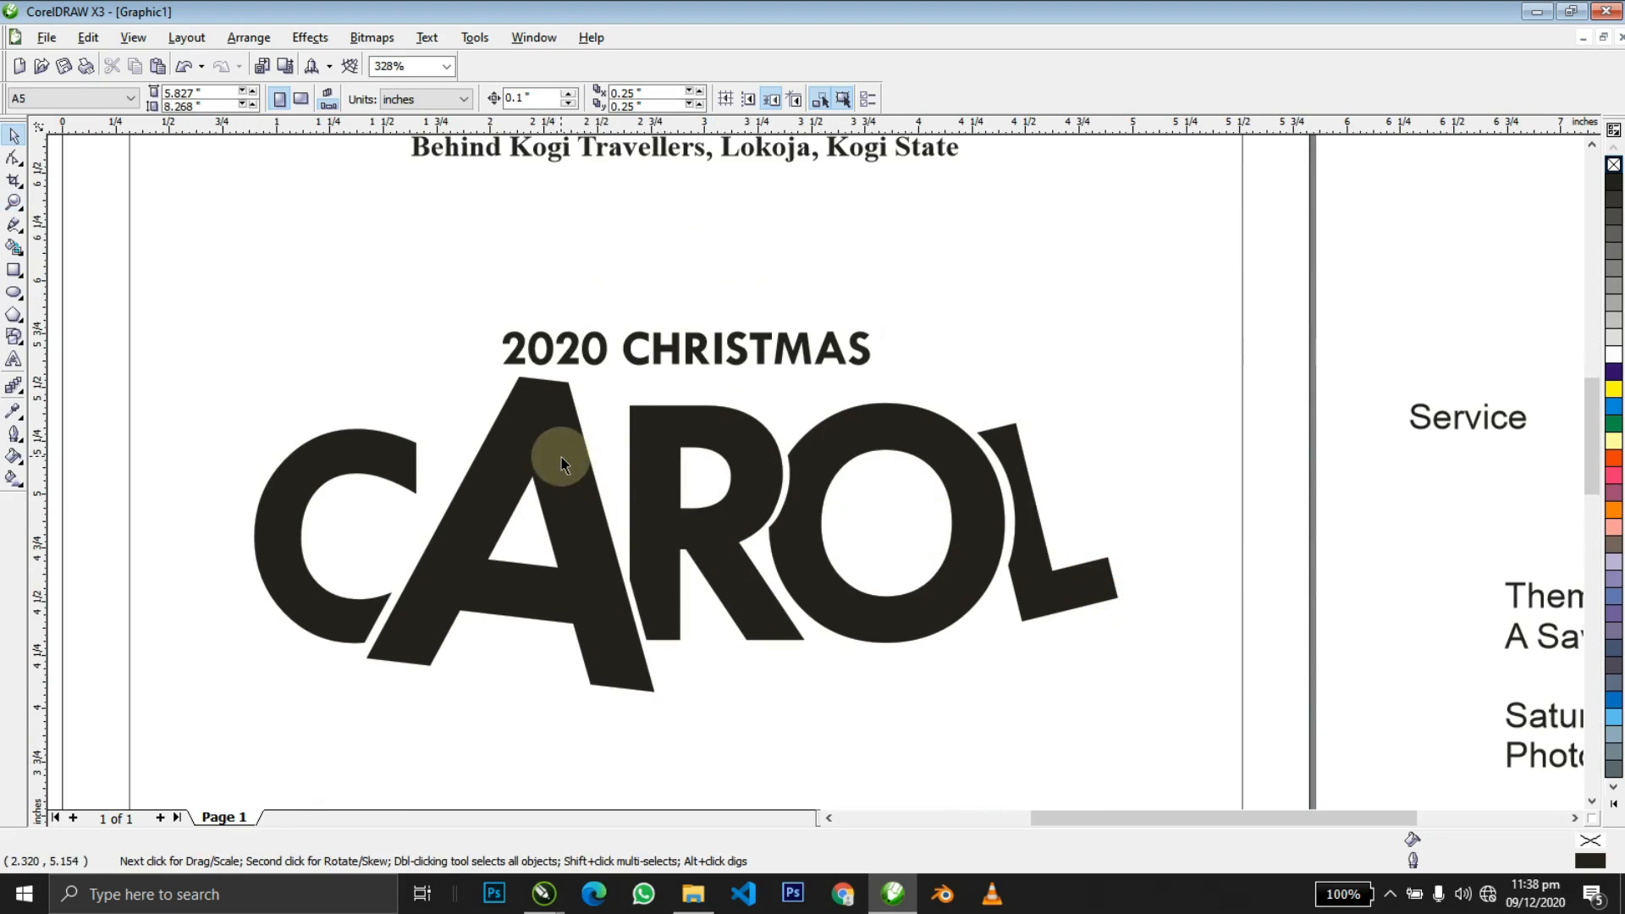
Set the Service text in Times New Roman.
click(833, 454)
key(space)
right_click(834, 454)
key(space)
click(1077, 308)
click(1058, 418)
click(474, 100)
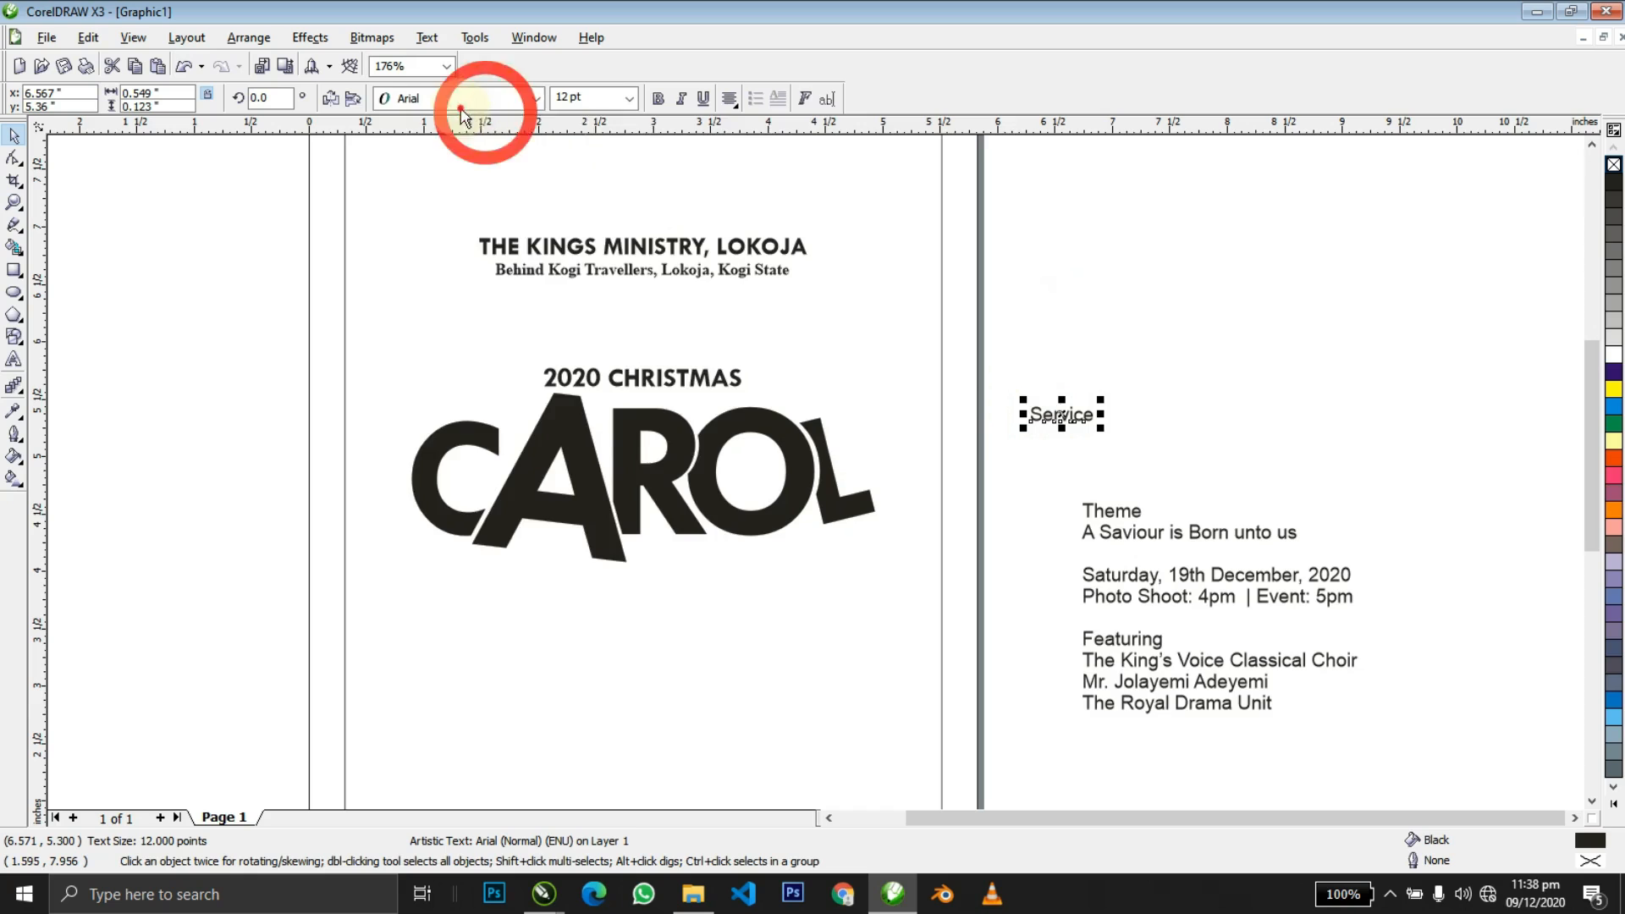
click(446, 161)
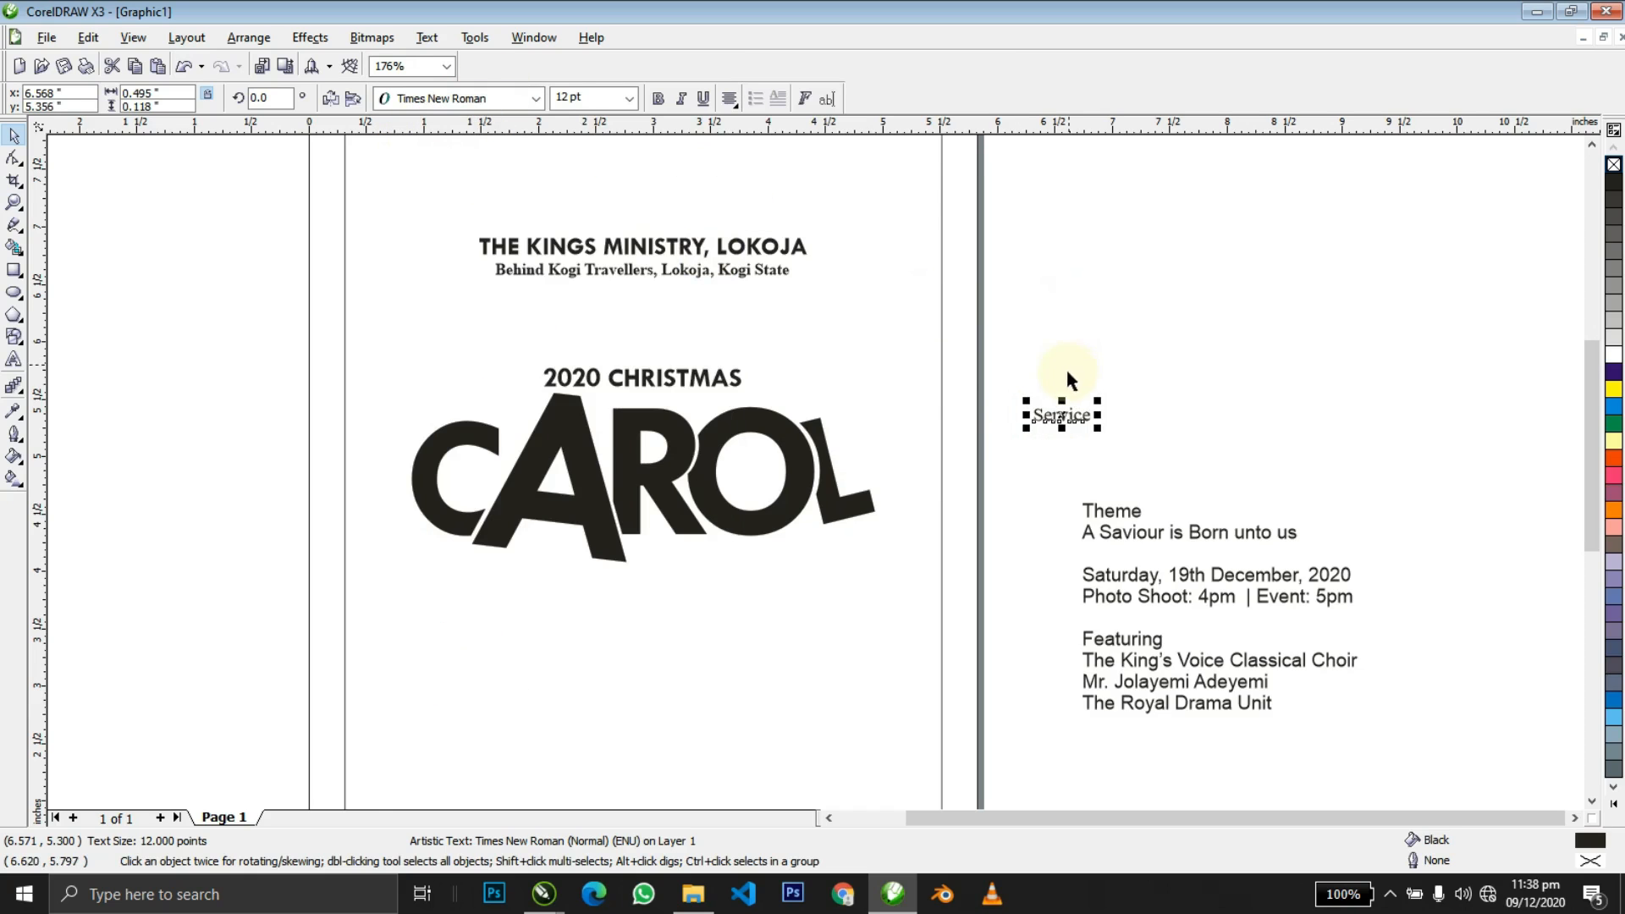
Move Service below CAROL, right-align it with the L, and make it bold italic.
drag(1023, 443, 686, 529)
shift+click(839, 516)
key(r)
shift+click(839, 516)
click(659, 100)
click(682, 98)
shift+click(846, 517)
shift+click(846, 518)
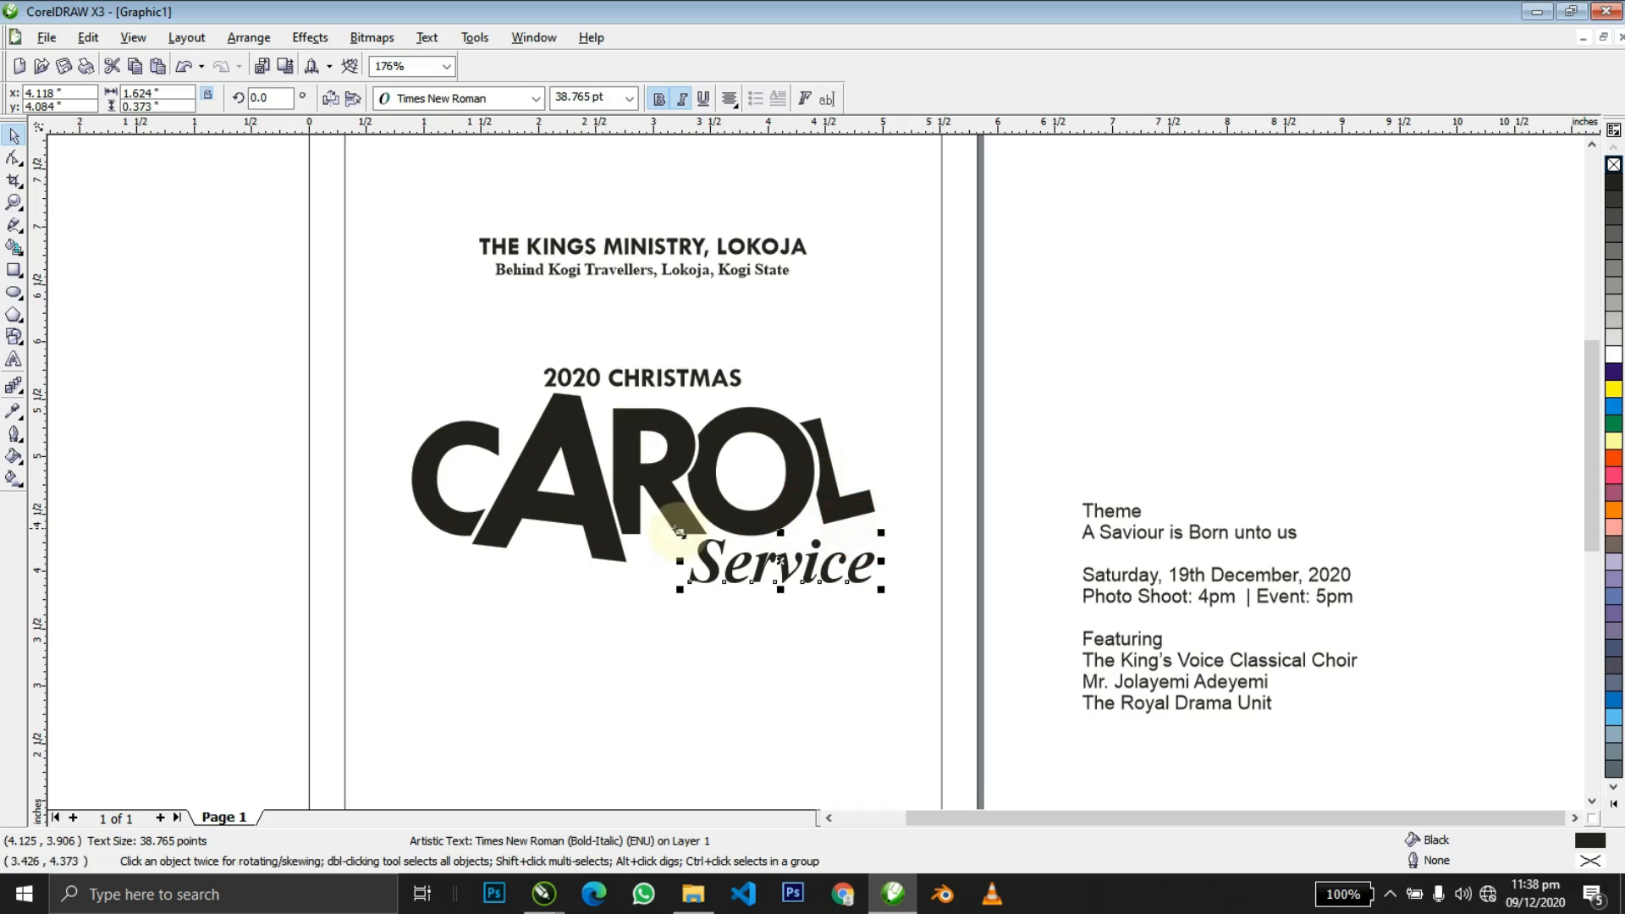
Scale Service down to about 30.9 pt, tucked under CAROL's right end.
drag(676, 532, 710, 535)
key(ctrl+z)
drag(794, 563, 794, 552)
drag(697, 522, 736, 522)
click(973, 489)
key(z)
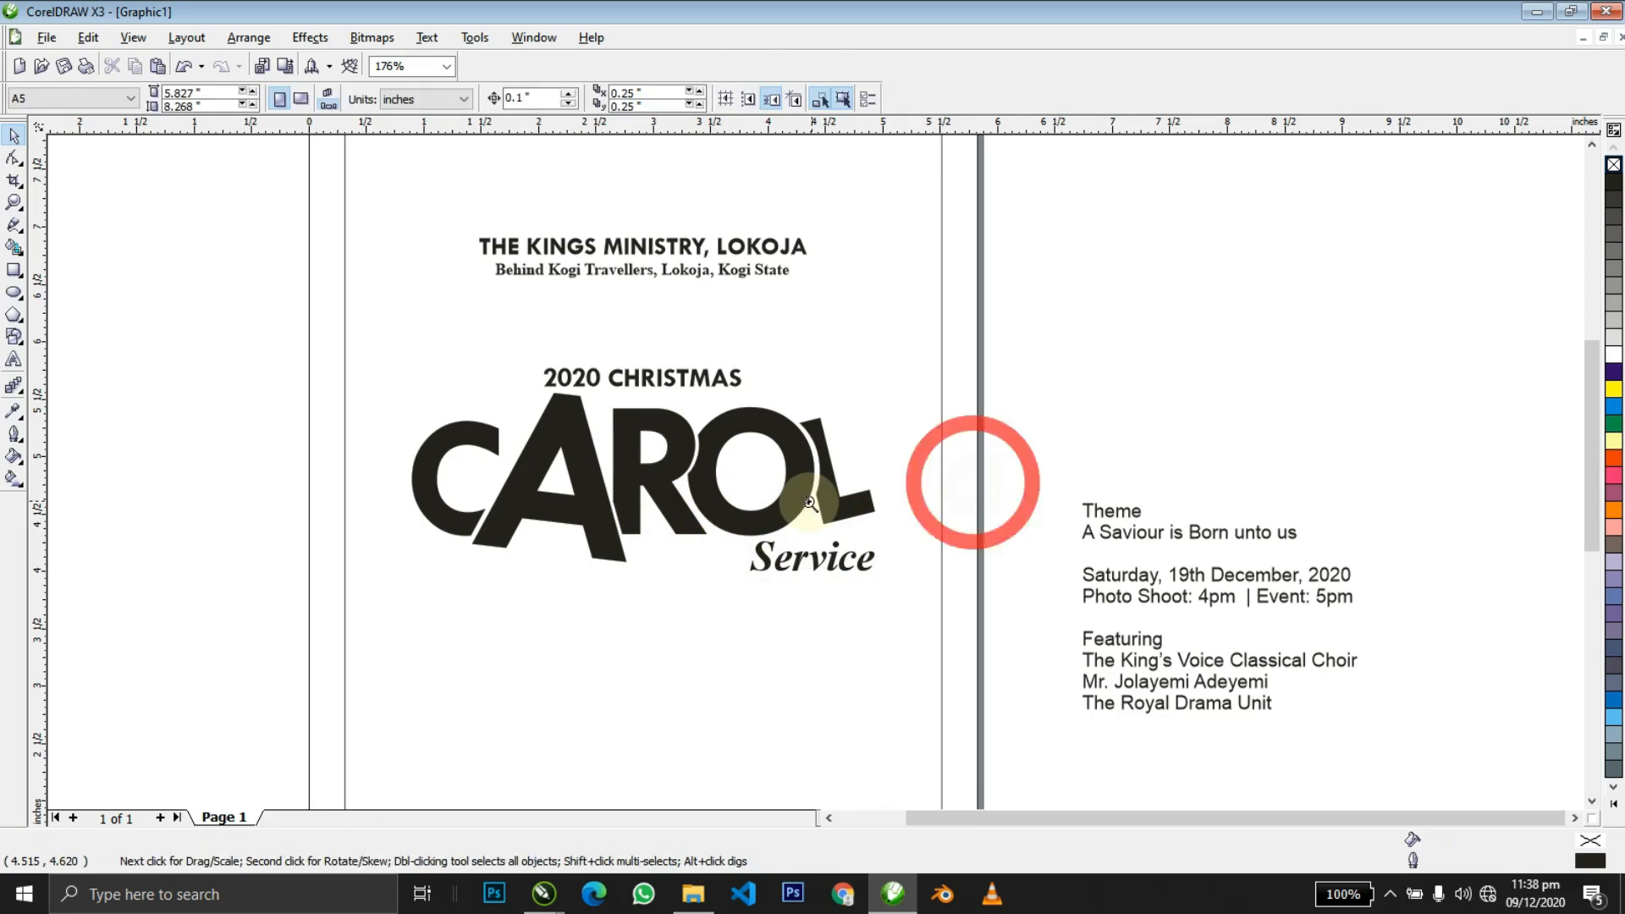
drag(643, 427, 1046, 657)
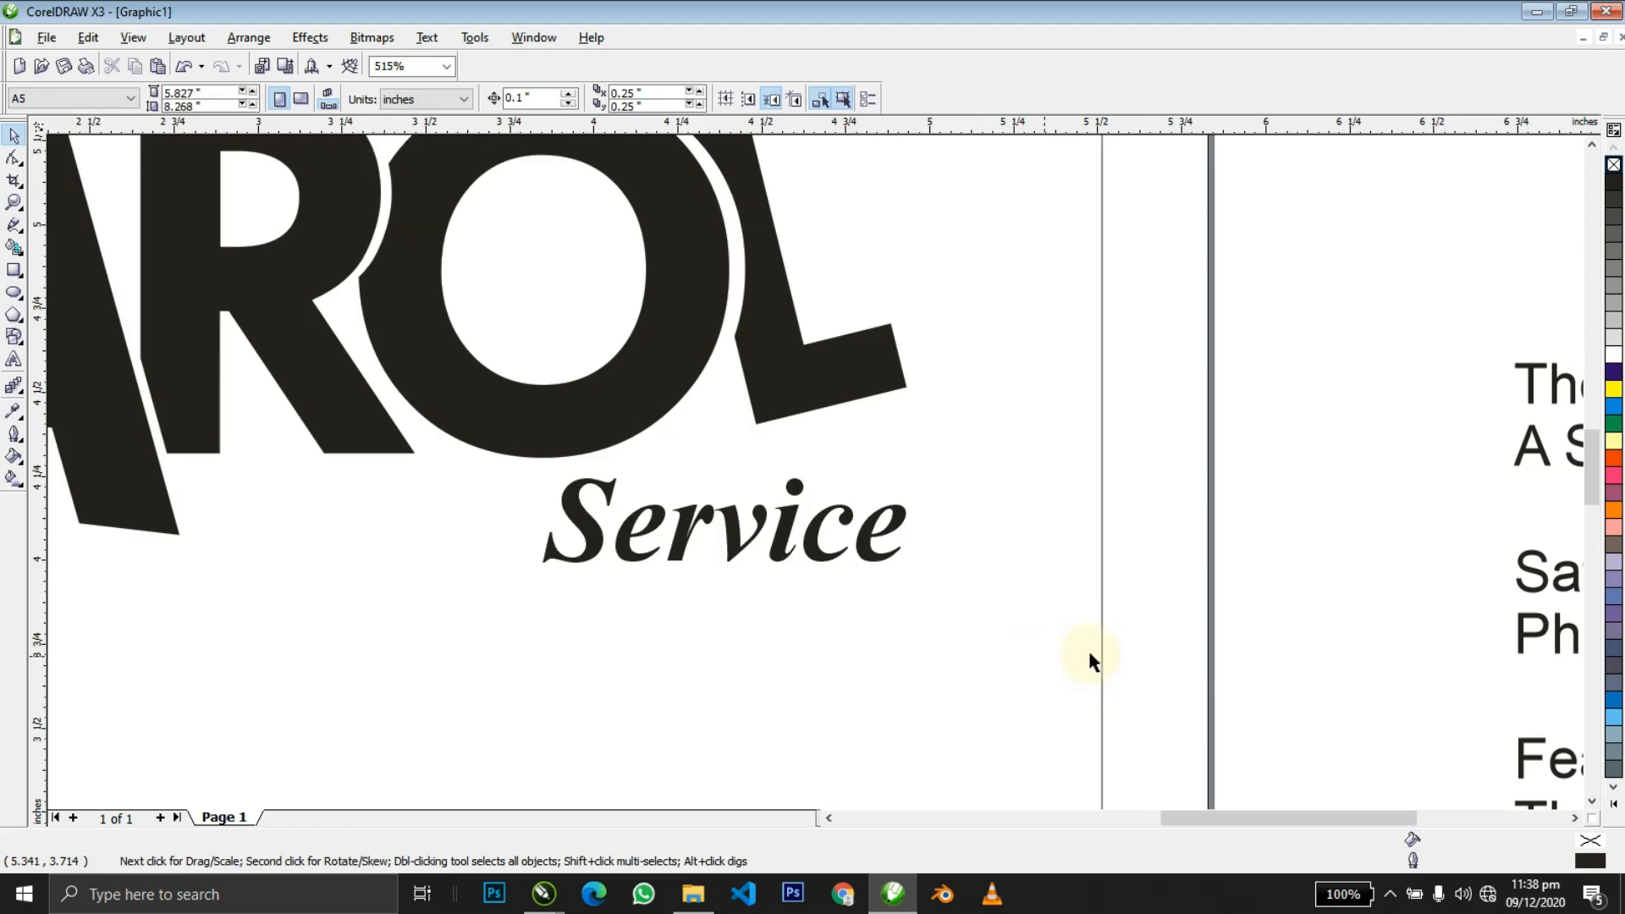
scroll(815, 474, down, 4)
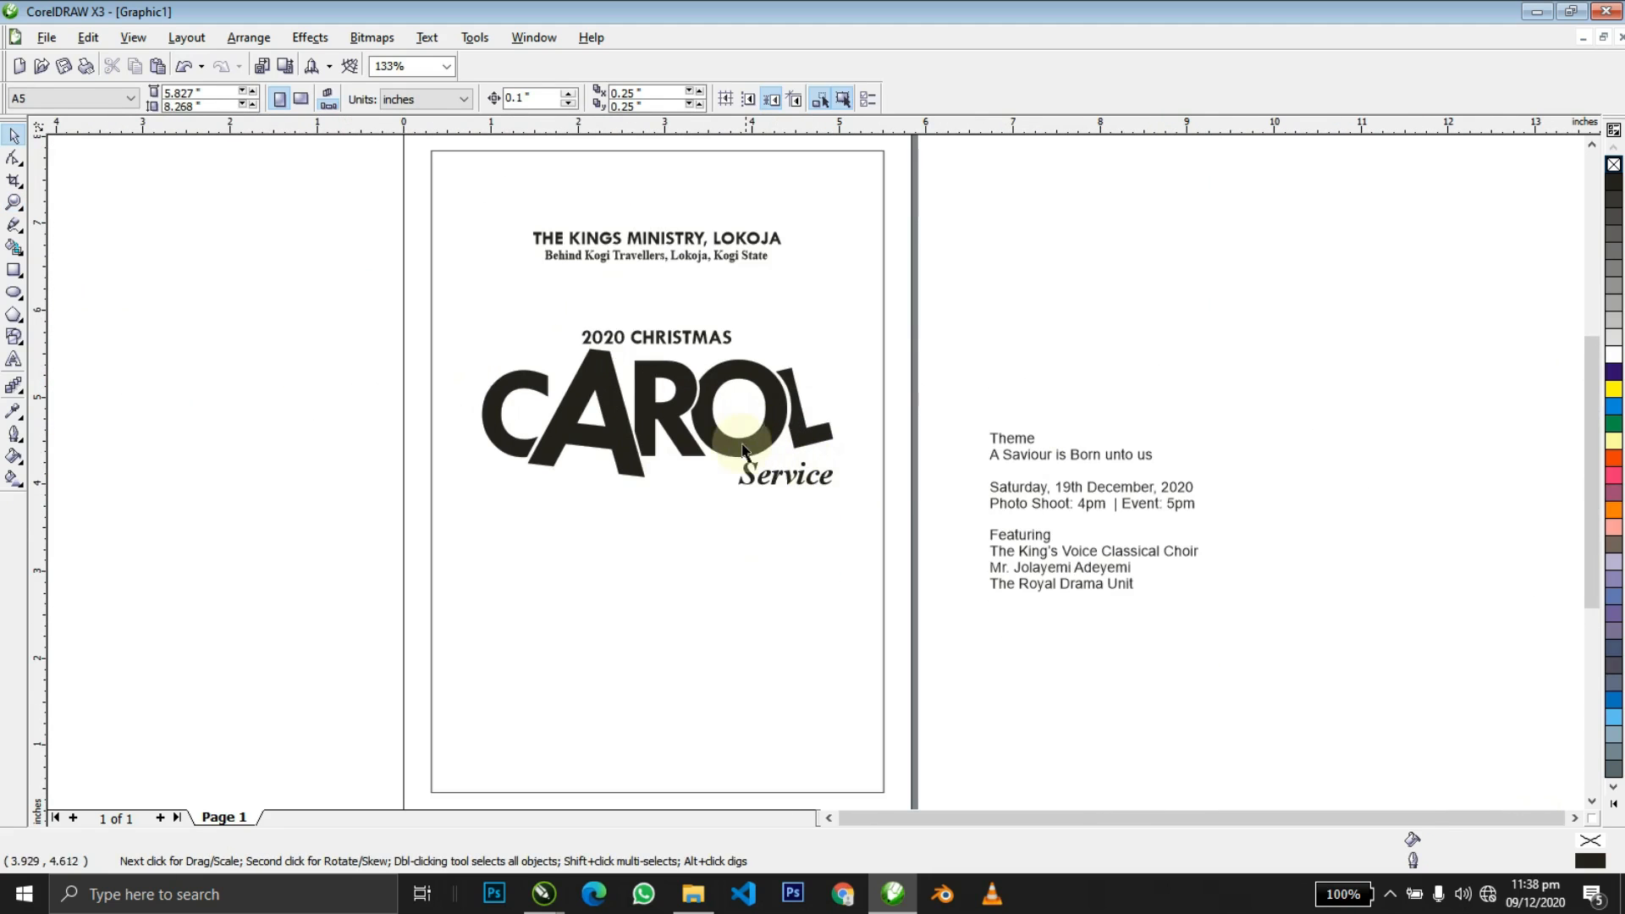
Enlarge the Service text slightly.
click(756, 471)
drag(735, 489, 704, 520)
click(990, 312)
scroll(922, 396, down, 2)
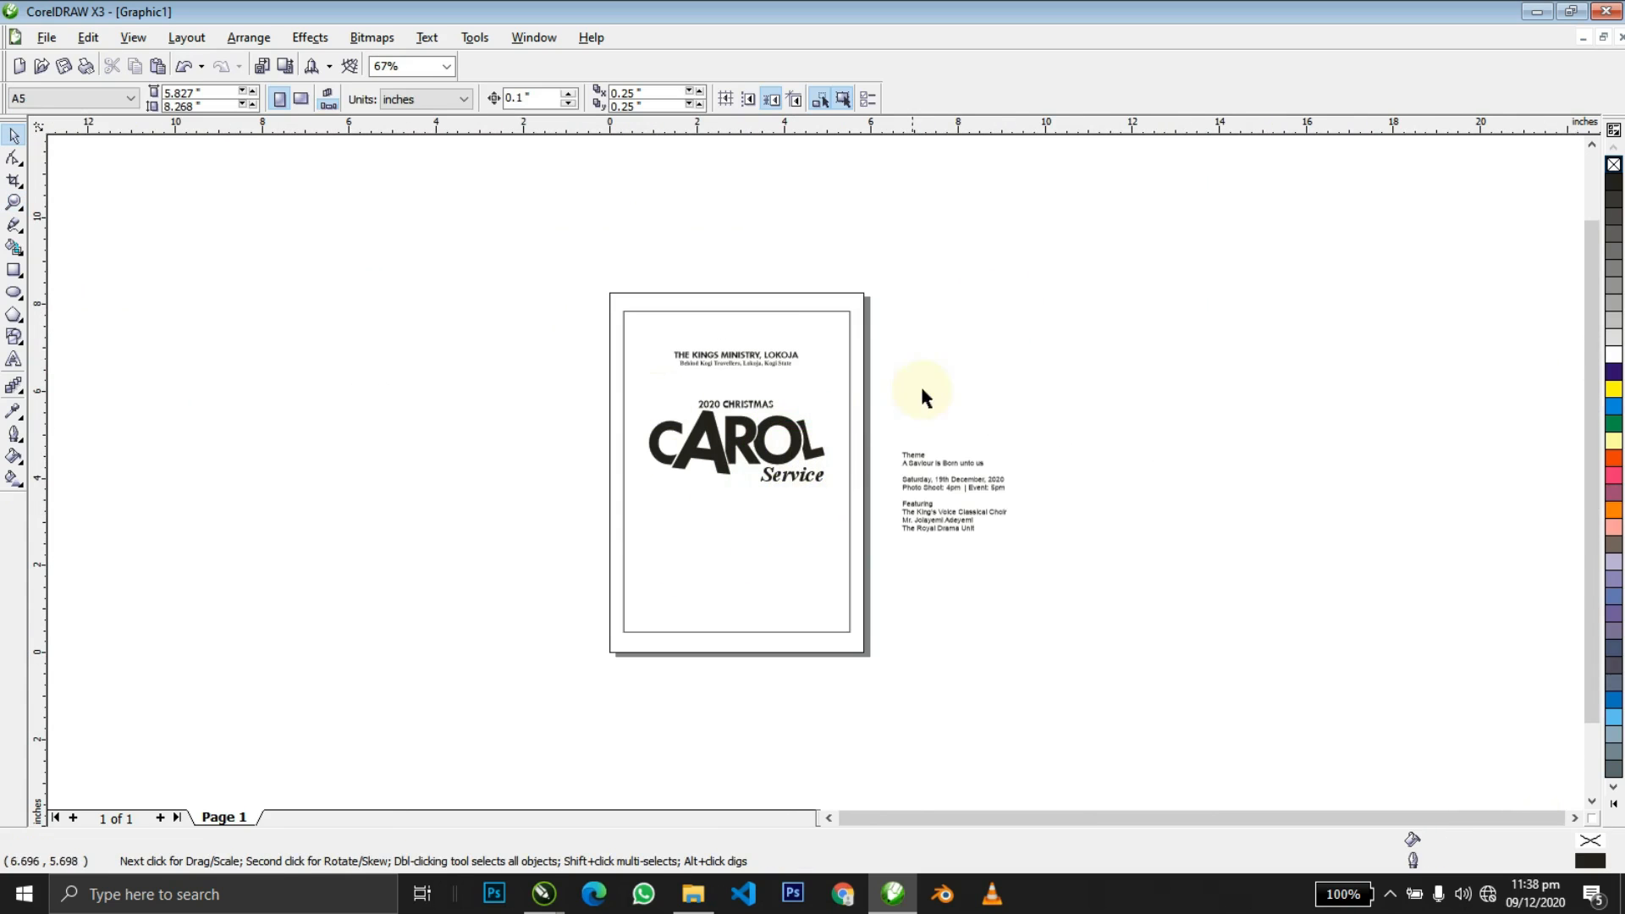
Group 2020 CHRISTMAS, CAROL and Service into one title and nudge it up.
drag(626, 553, 509, 541)
key(ctrl+g)
shift+click(738, 545)
shift+click(739, 546)
key(Up)
key(Up)
key(Up)
key(Up)
key(Up)
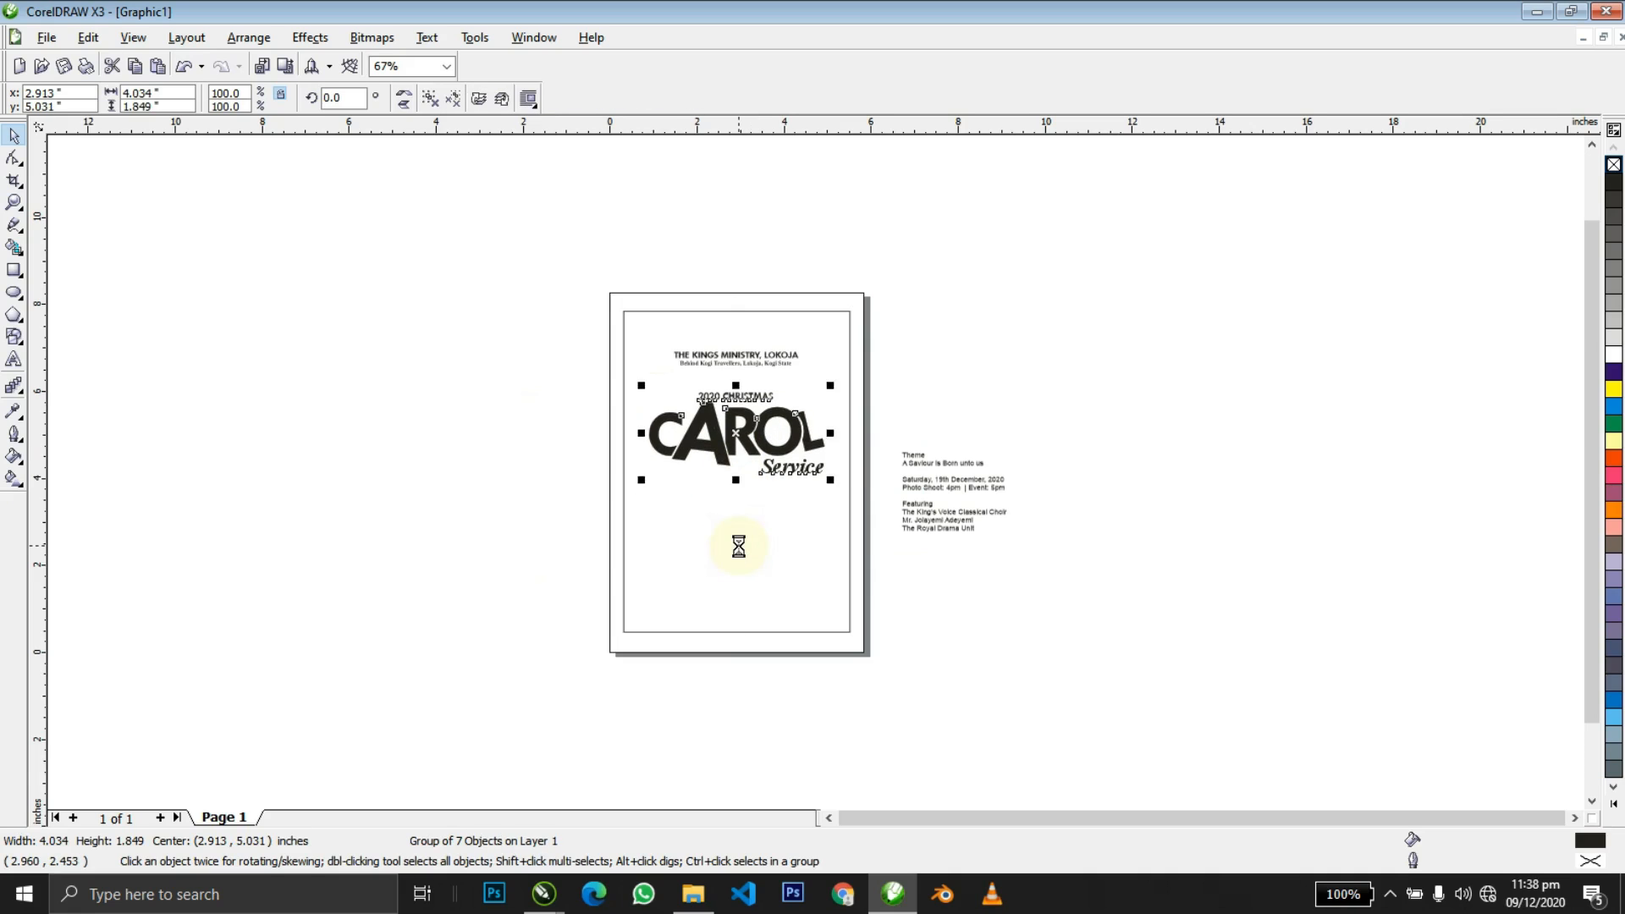
click(1001, 366)
Move the event details text block lower beside the page.
click(937, 464)
drag(1033, 428, 885, 558)
drag(974, 511, 975, 631)
click(1131, 478)
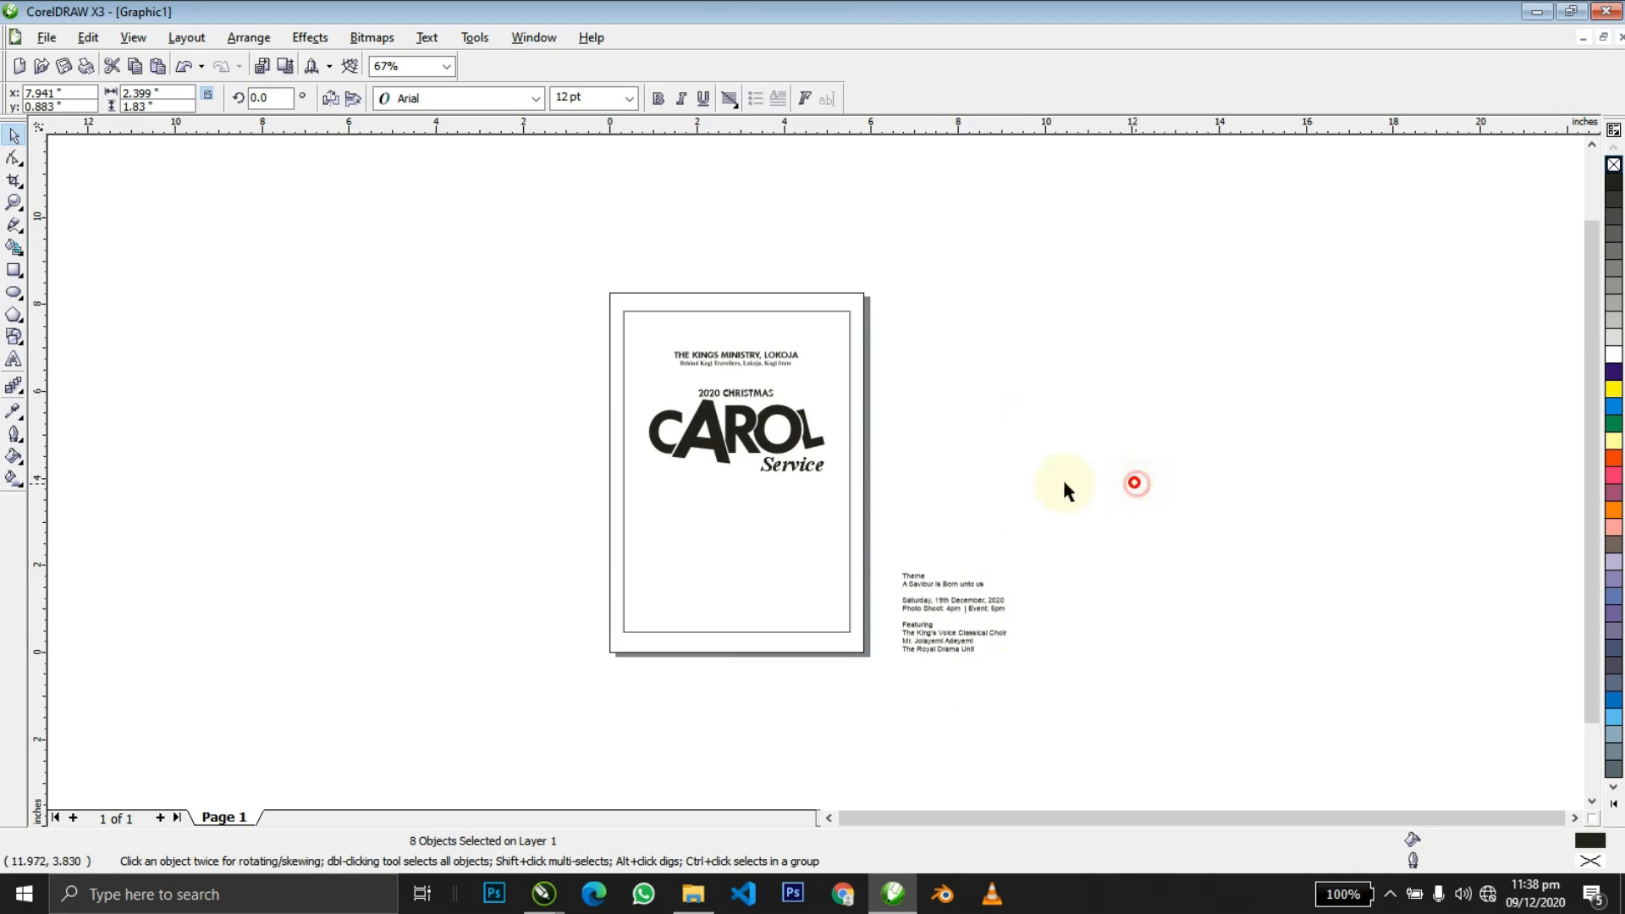
Try an interactive gradient fill on the inner page rectangle, undoing the dark result.
click(829, 411)
key(shift+F2)
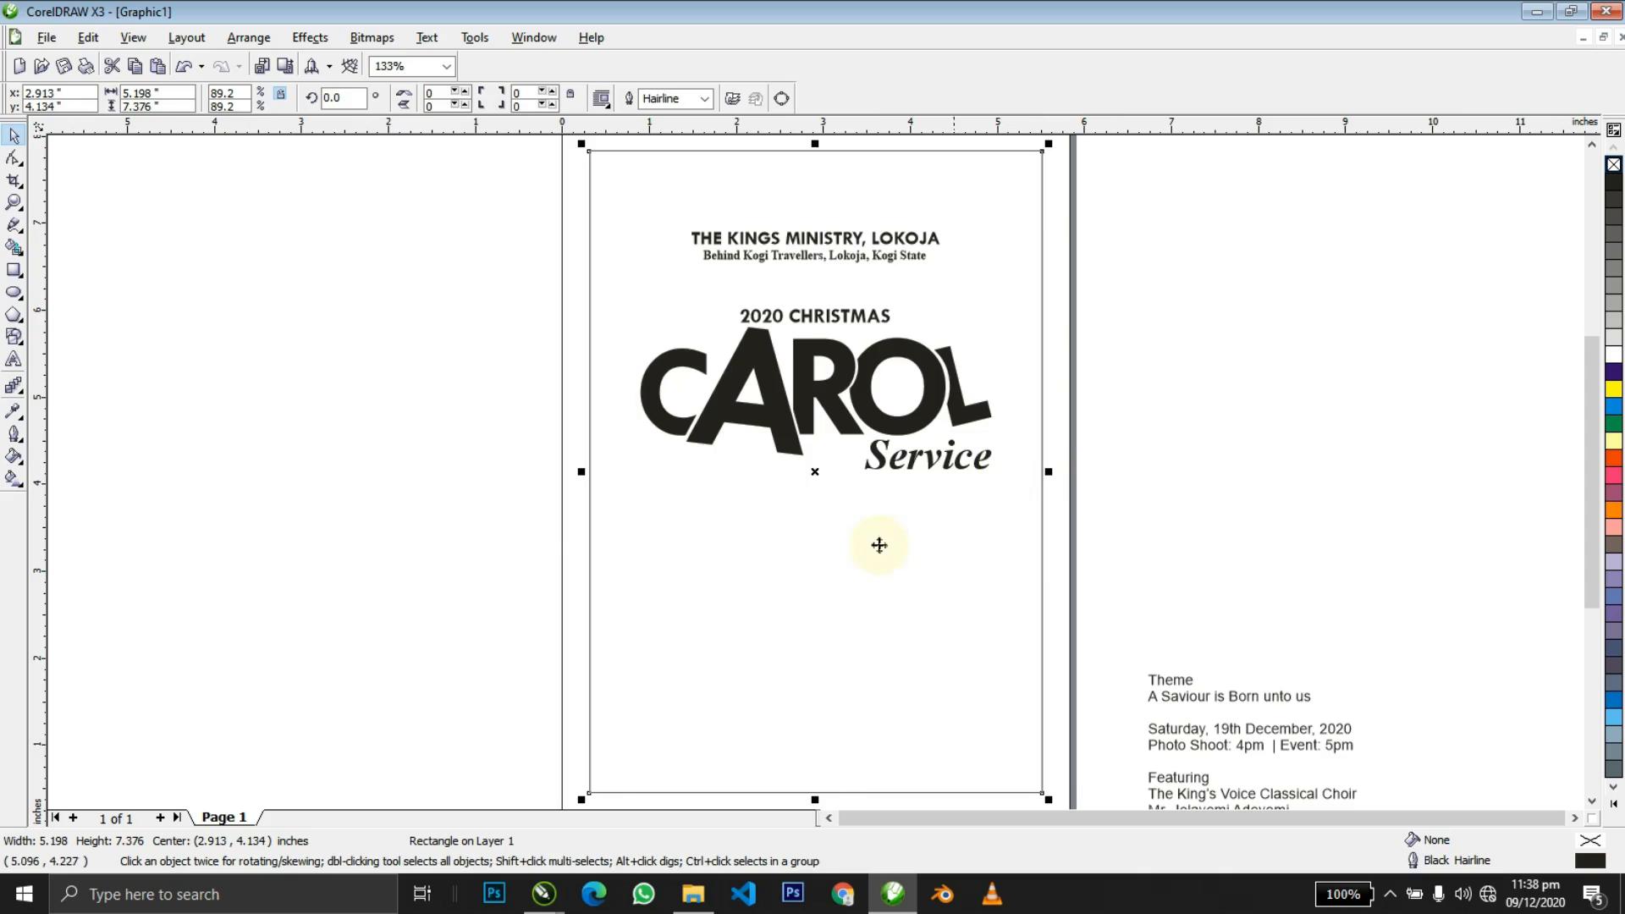
key(F3)
key(g)
drag(772, 483, 1060, 450)
key(ctrl+z)
key(space)
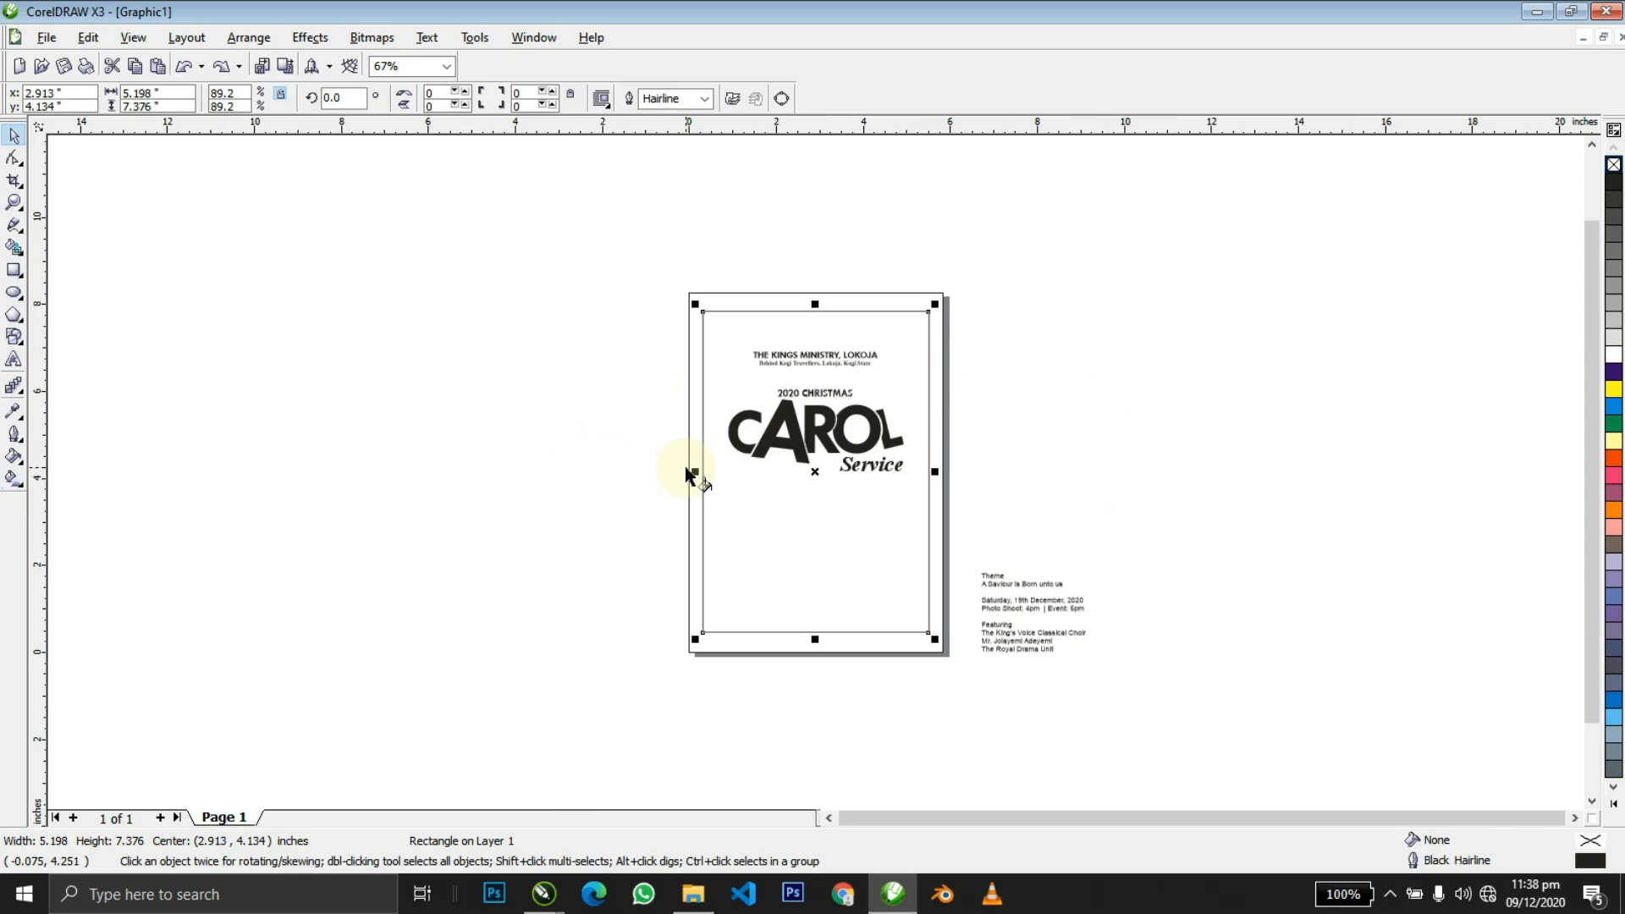
key(g)
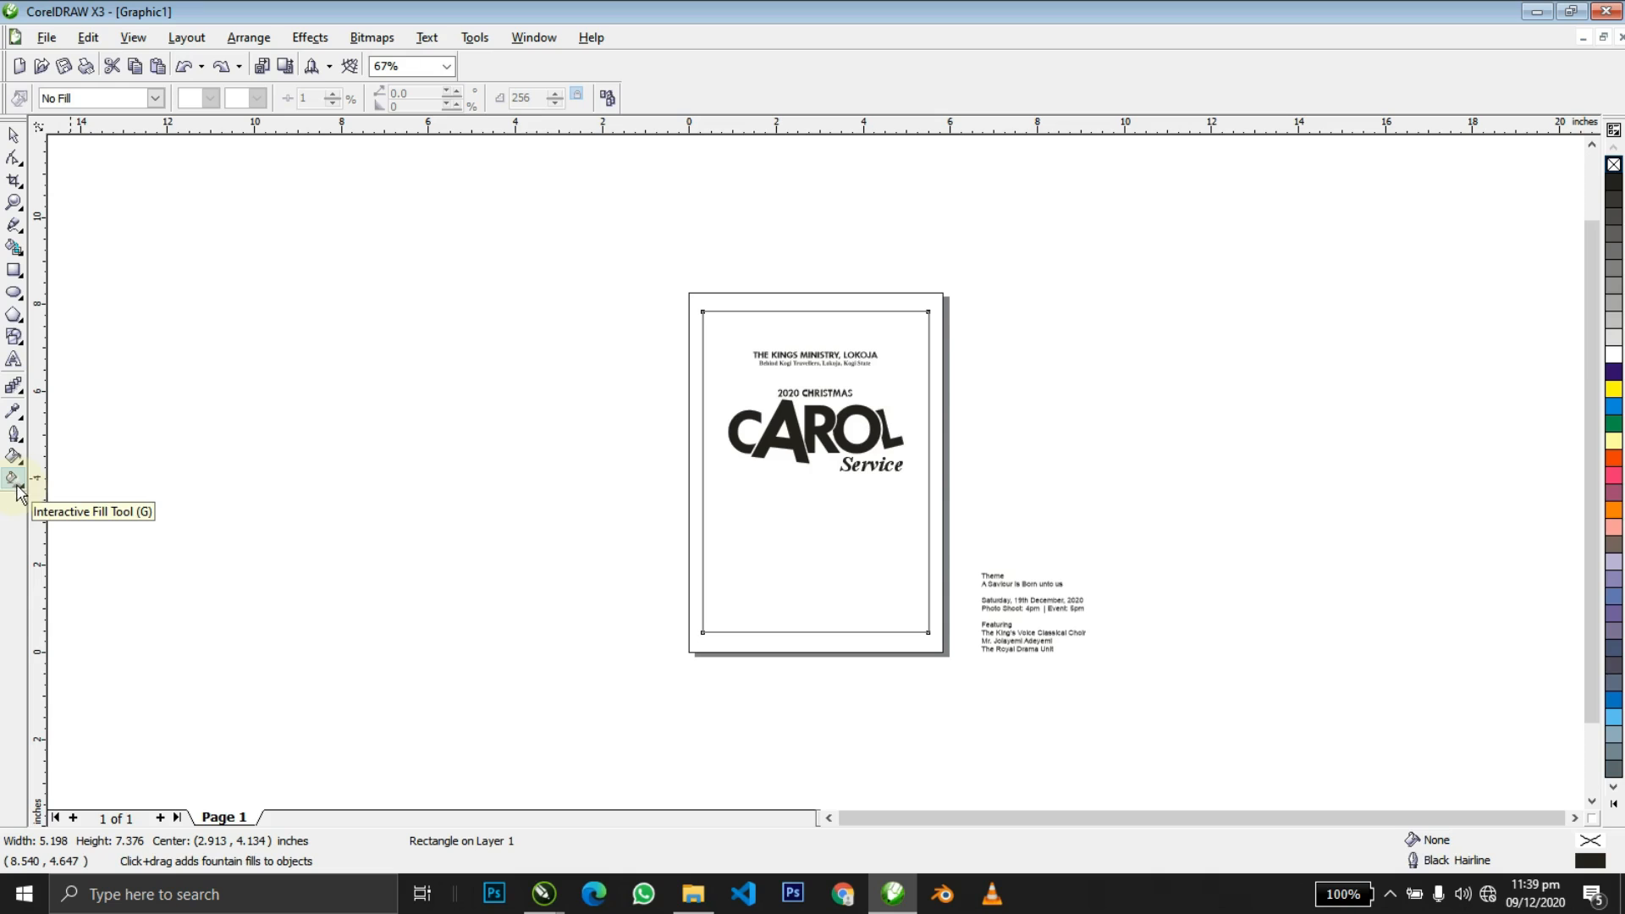
Give the page rectangle an enlarged radial gradient with both nodes orange-red.
drag(1206, 322, 1202, 323)
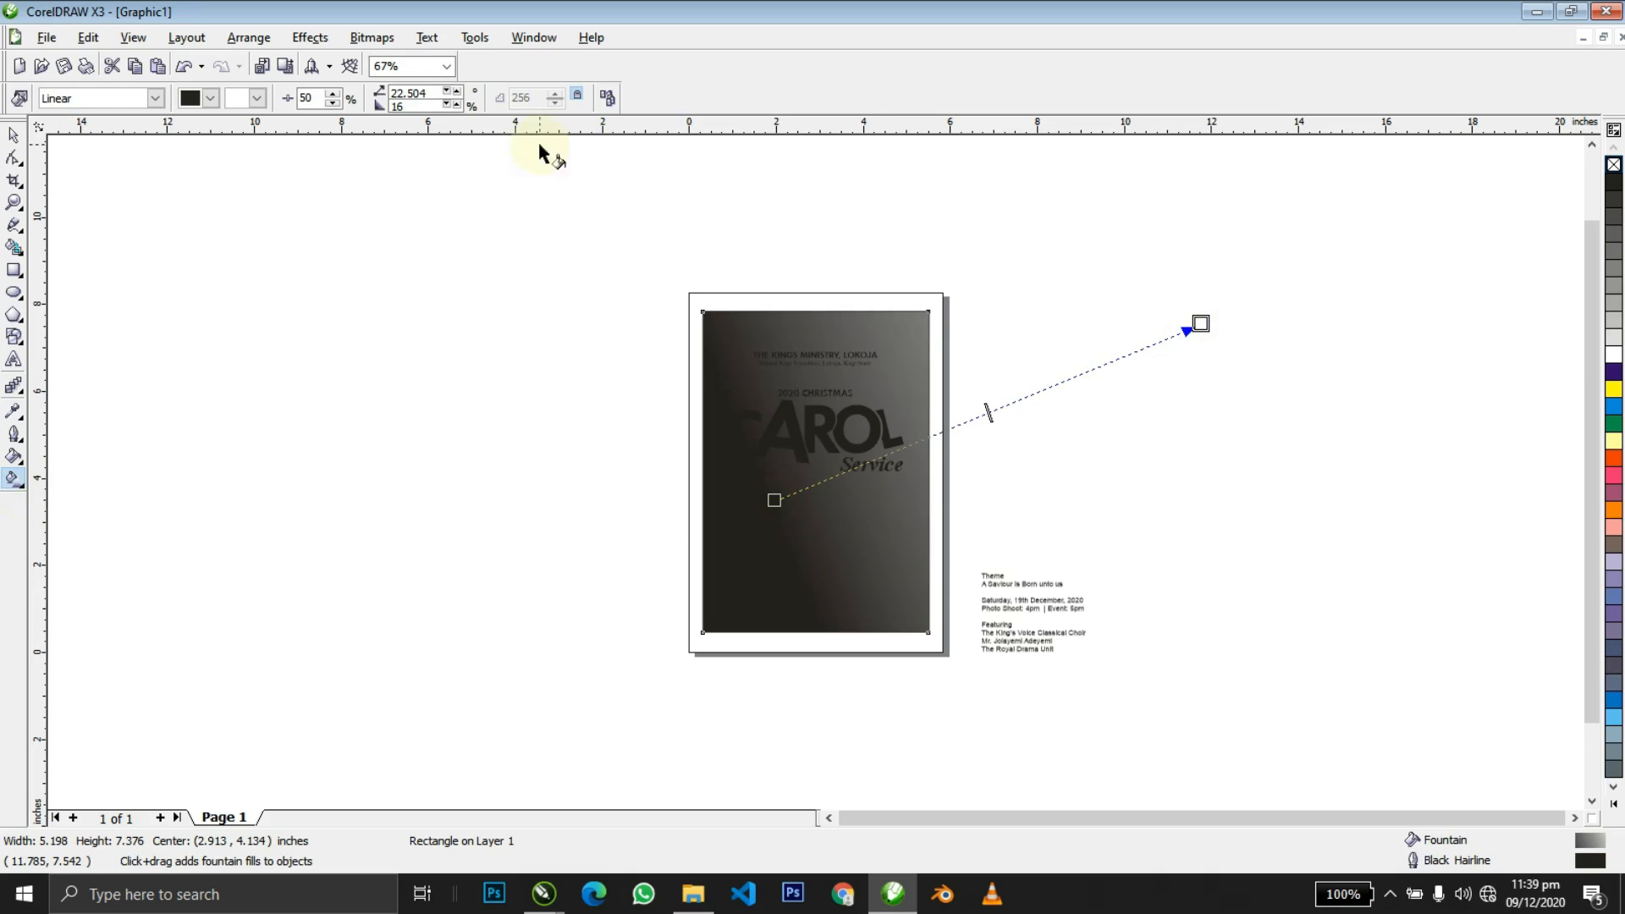
click(53, 99)
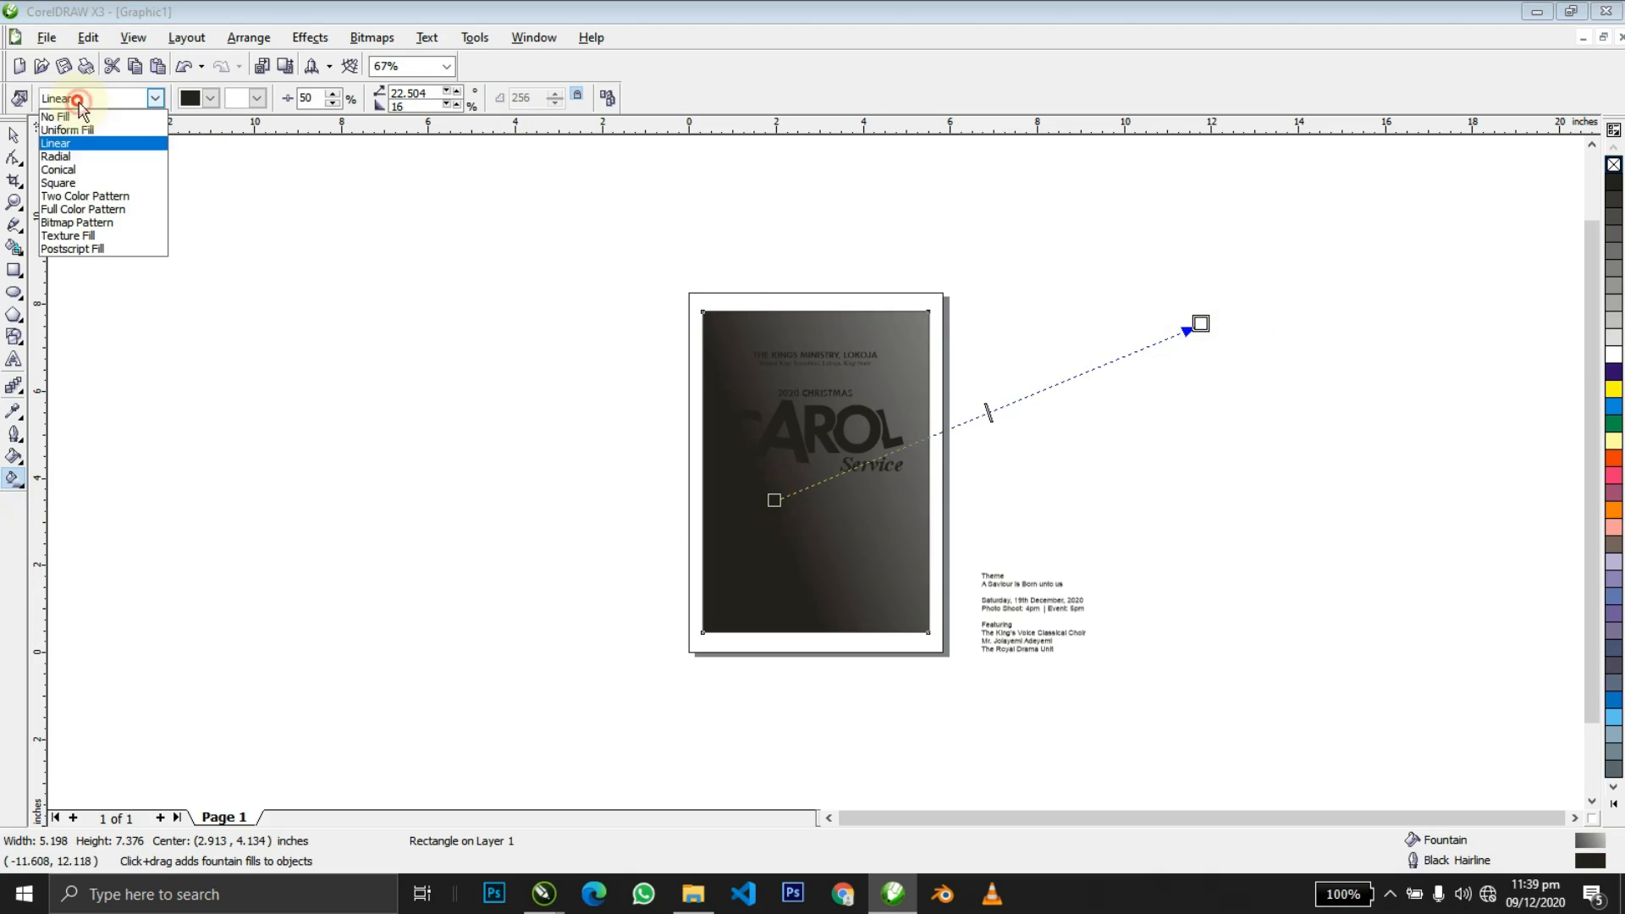
click(64, 156)
drag(885, 441, 1115, 366)
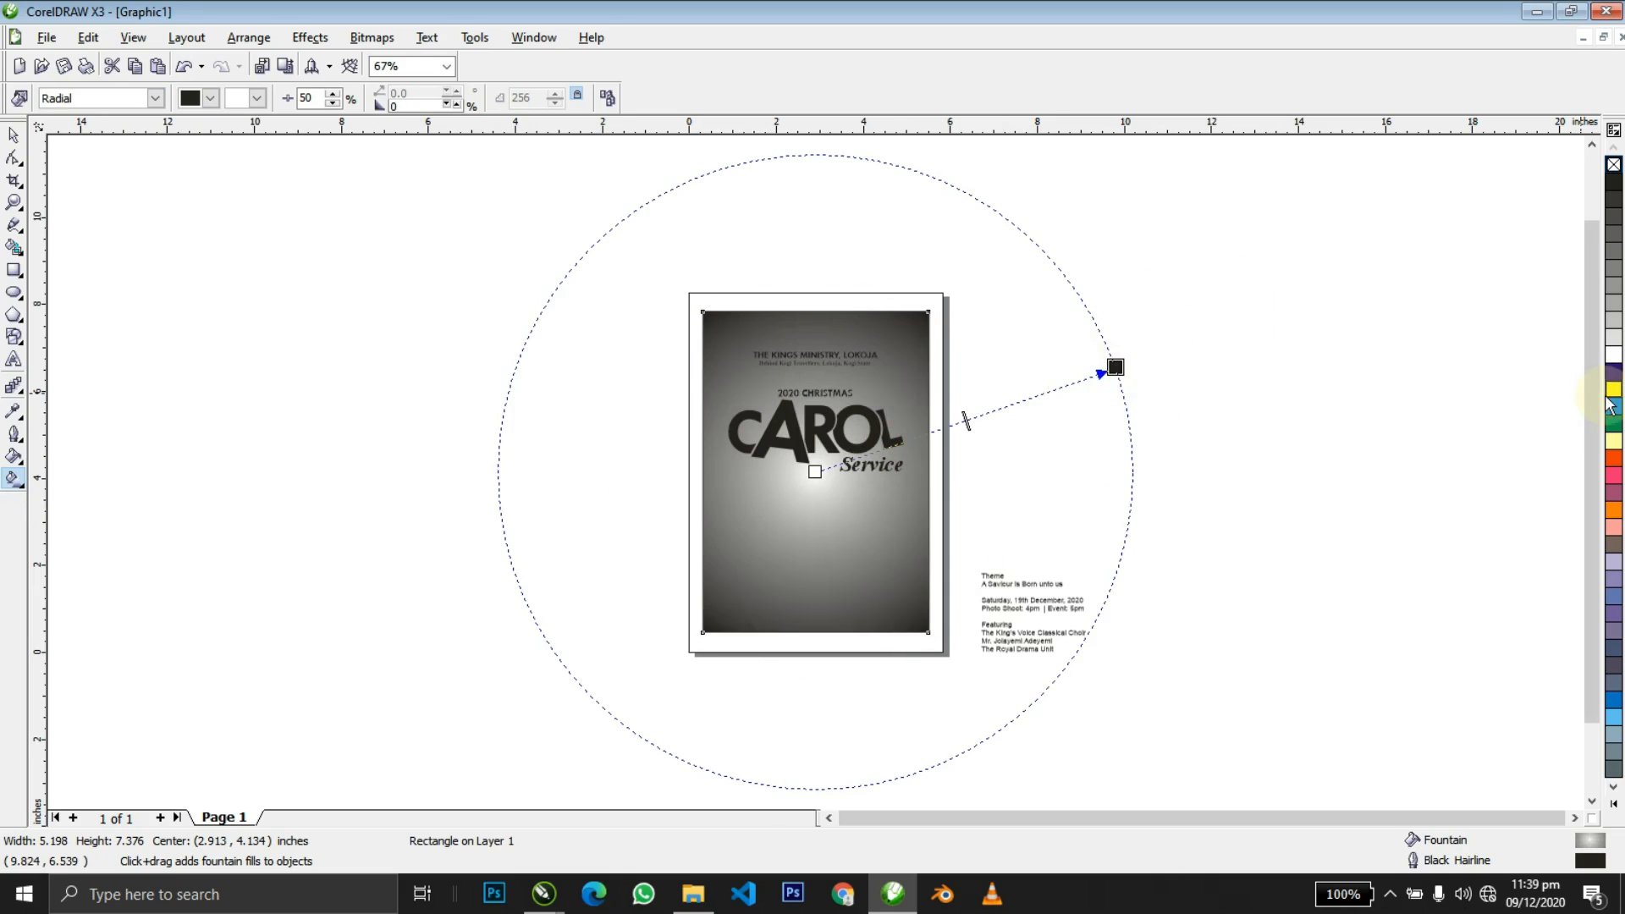
click(1613, 459)
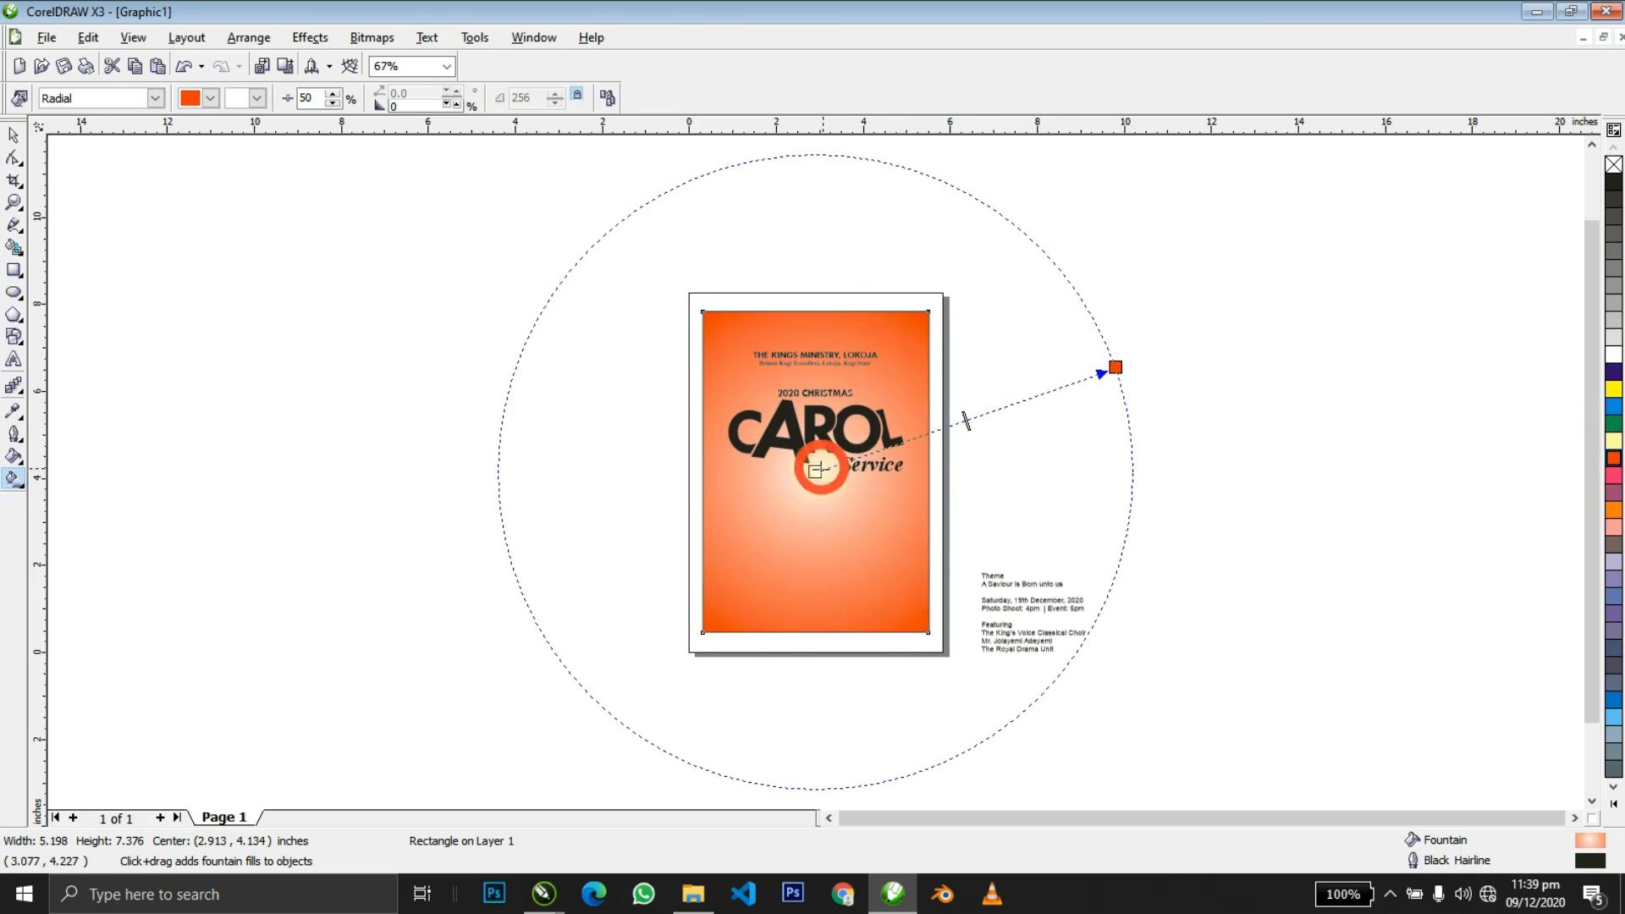
click(1614, 459)
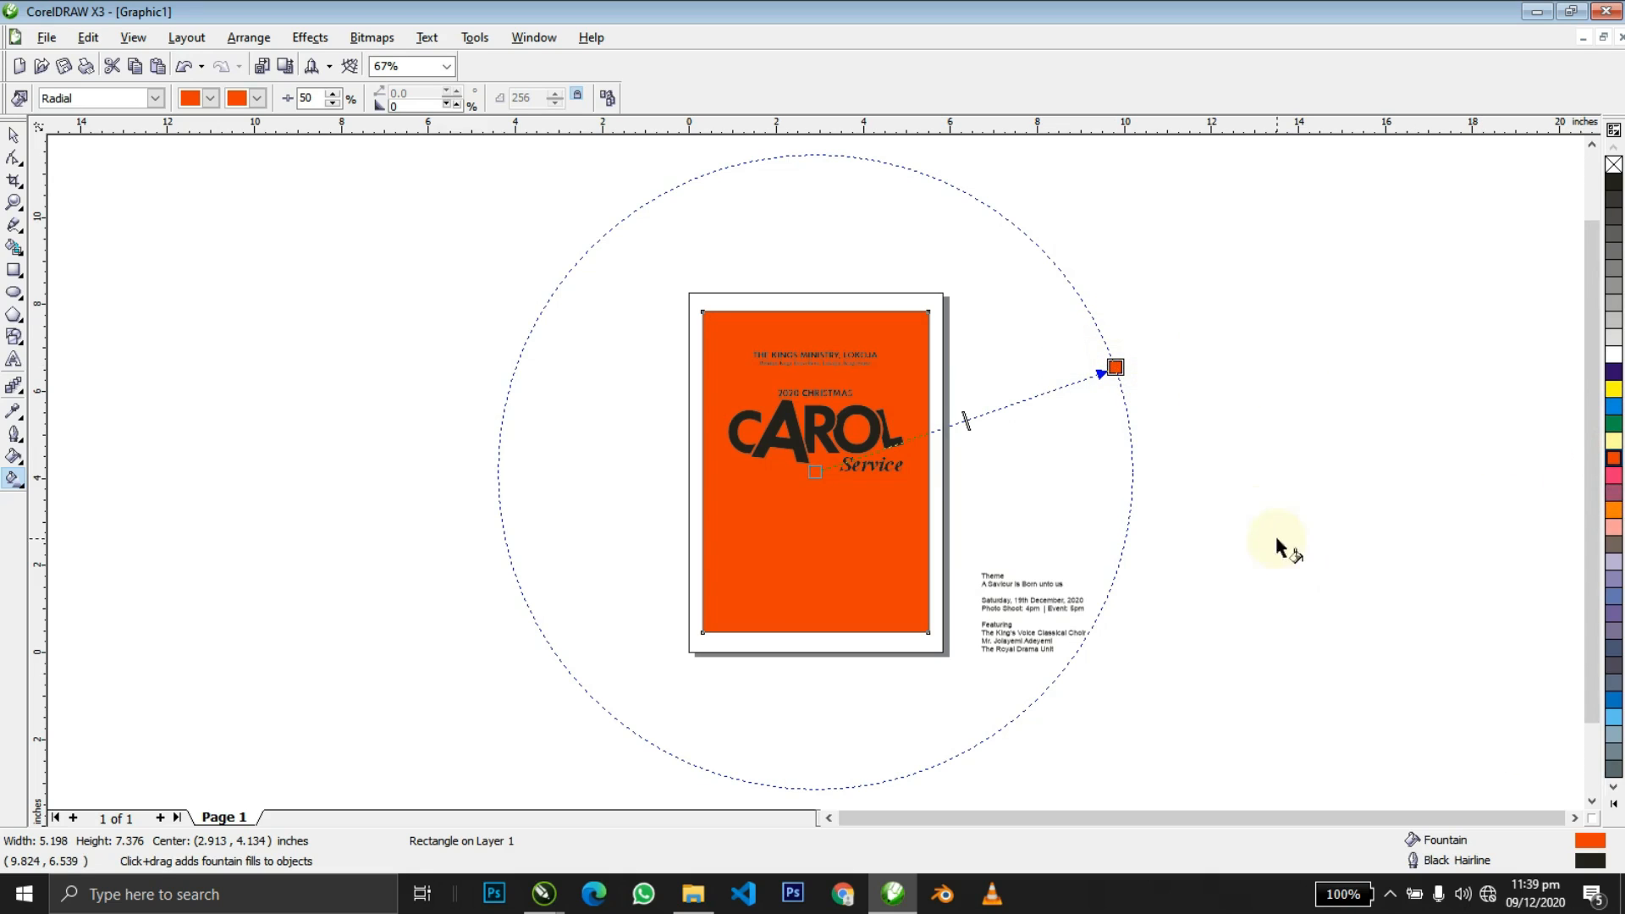
drag(1126, 377, 1124, 377)
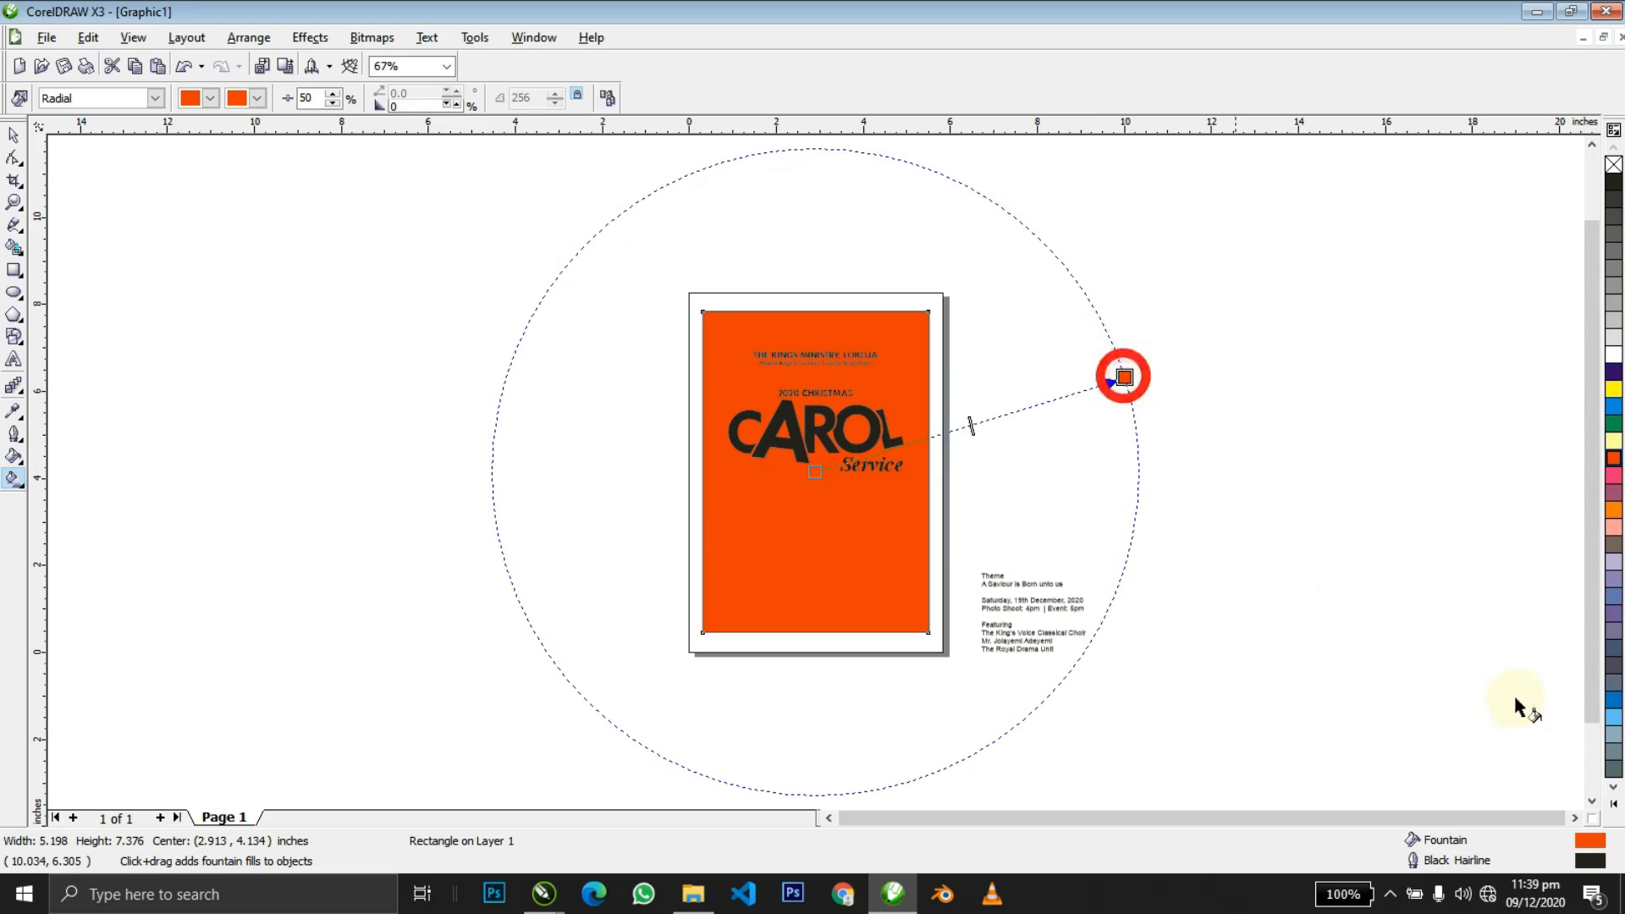
Darken the gradient's outer colour to deep reddish-brown.
click(1614, 803)
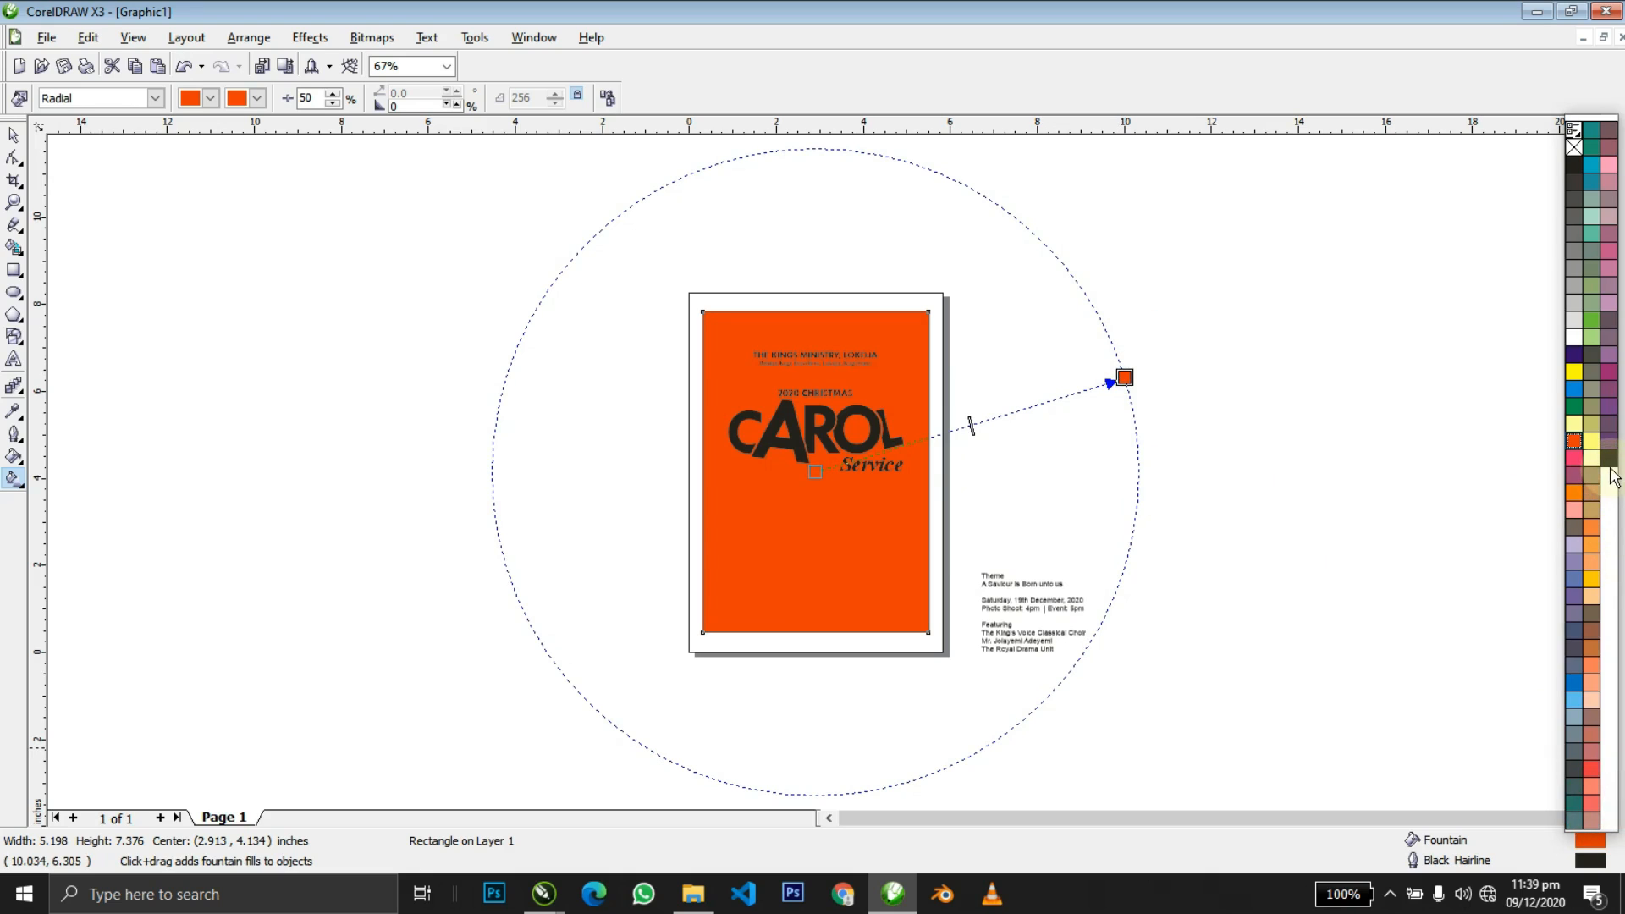
click(1608, 459)
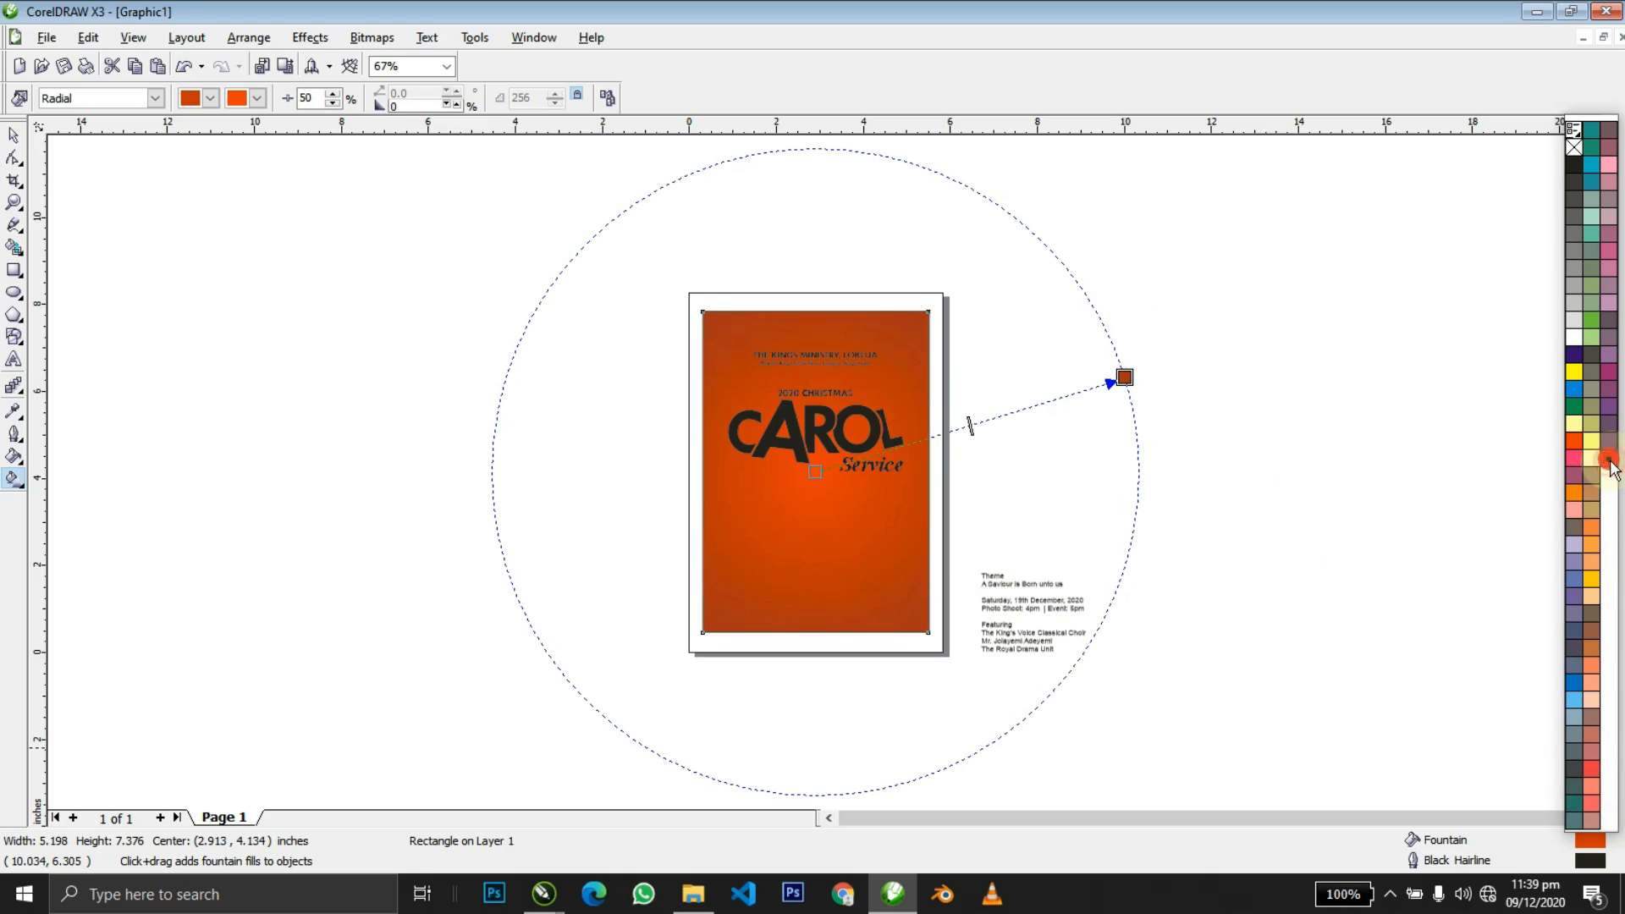
click(1608, 459)
click(1608, 459)
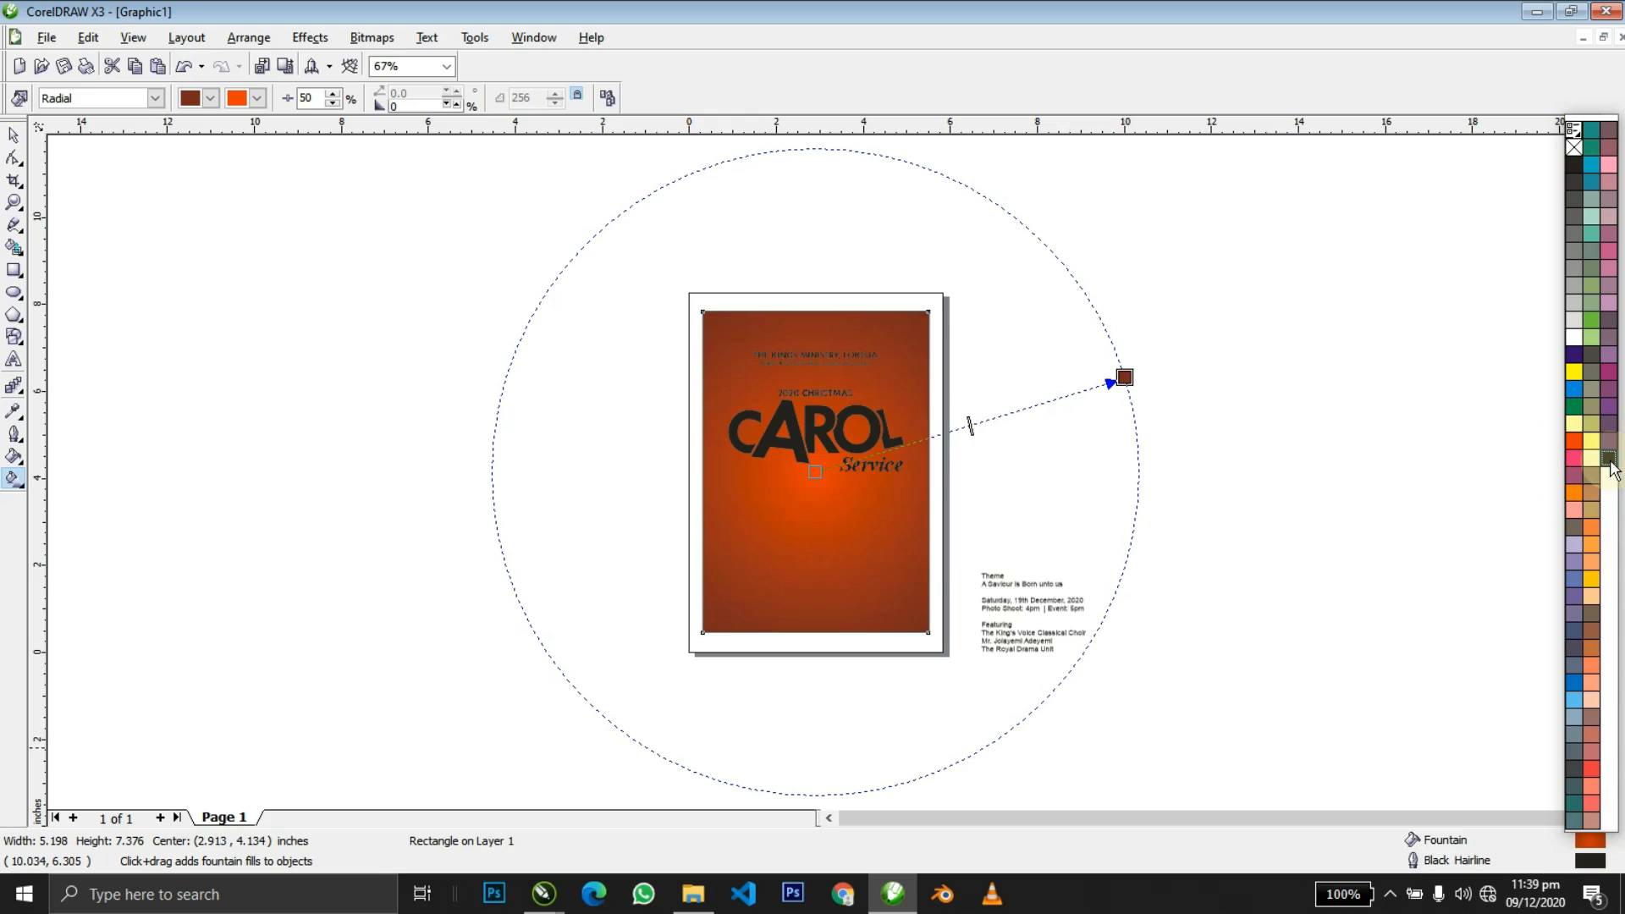
key(space)
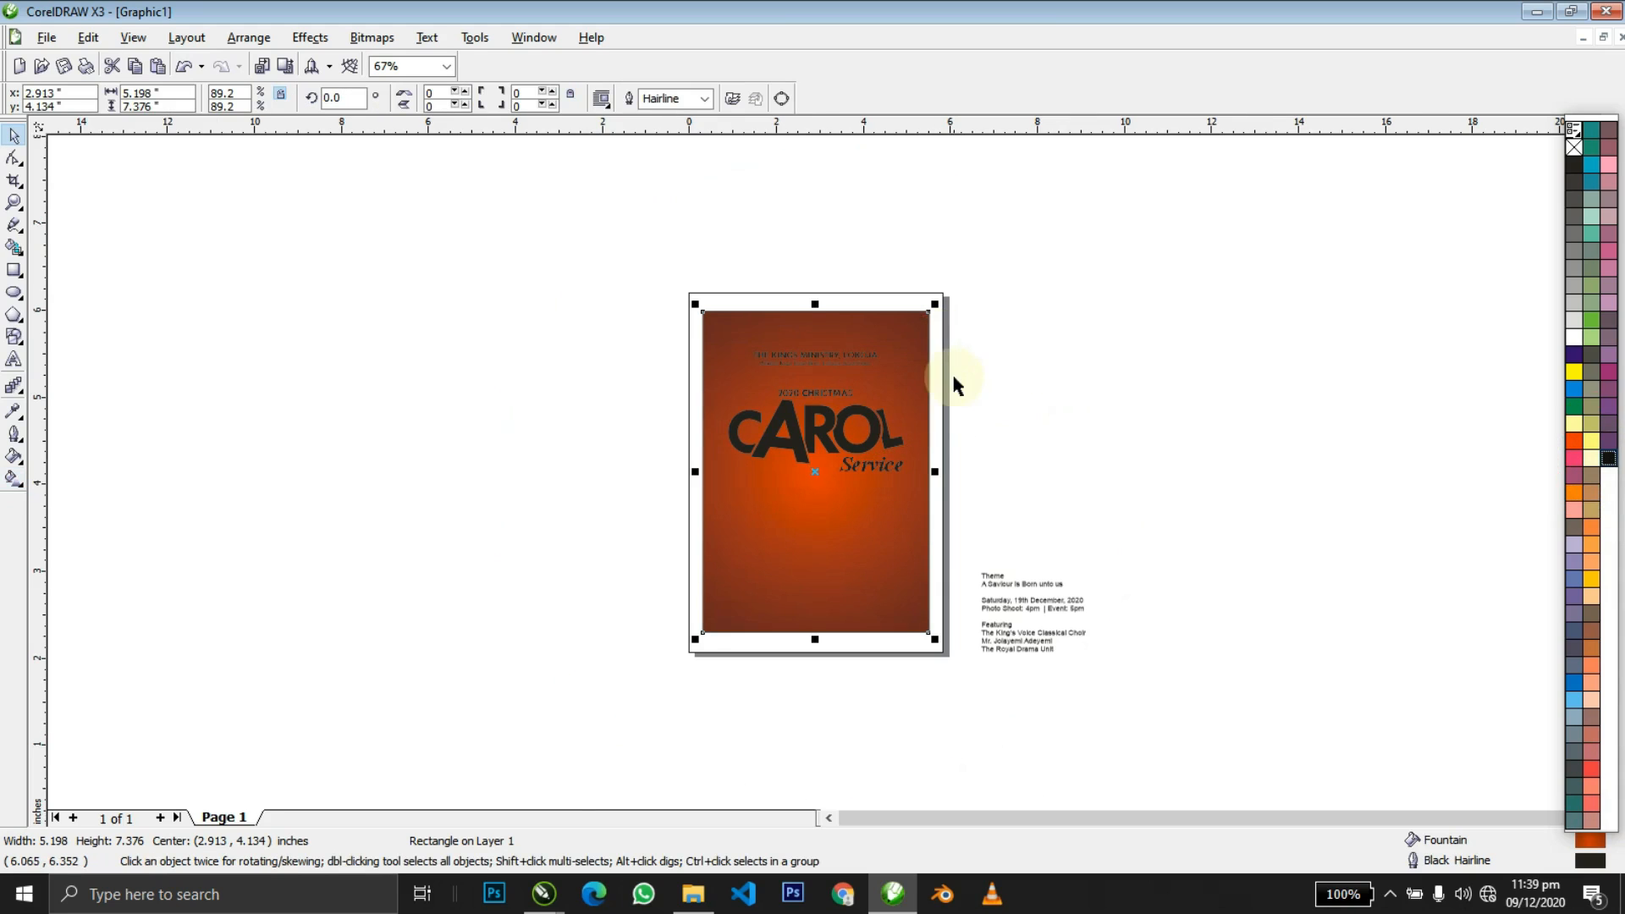
key(shift+F2)
key(F2)
key(space)
key(F3)
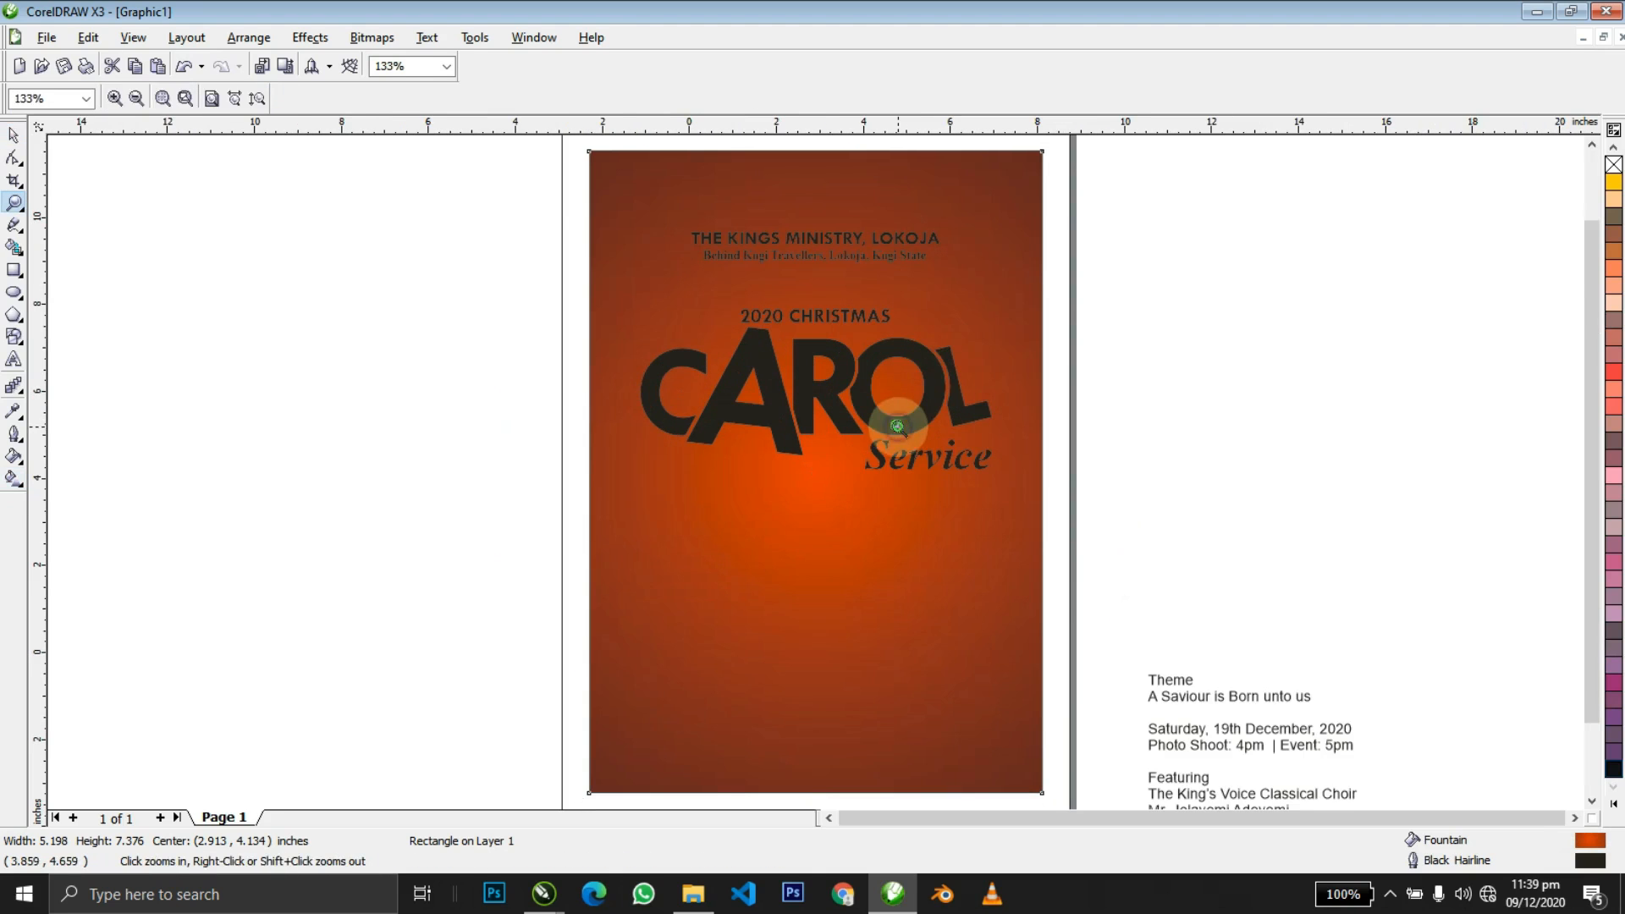
Remove the black outline from the background rectangle.
drag(968, 279, 586, 698)
key(shift+F2)
click(958, 597)
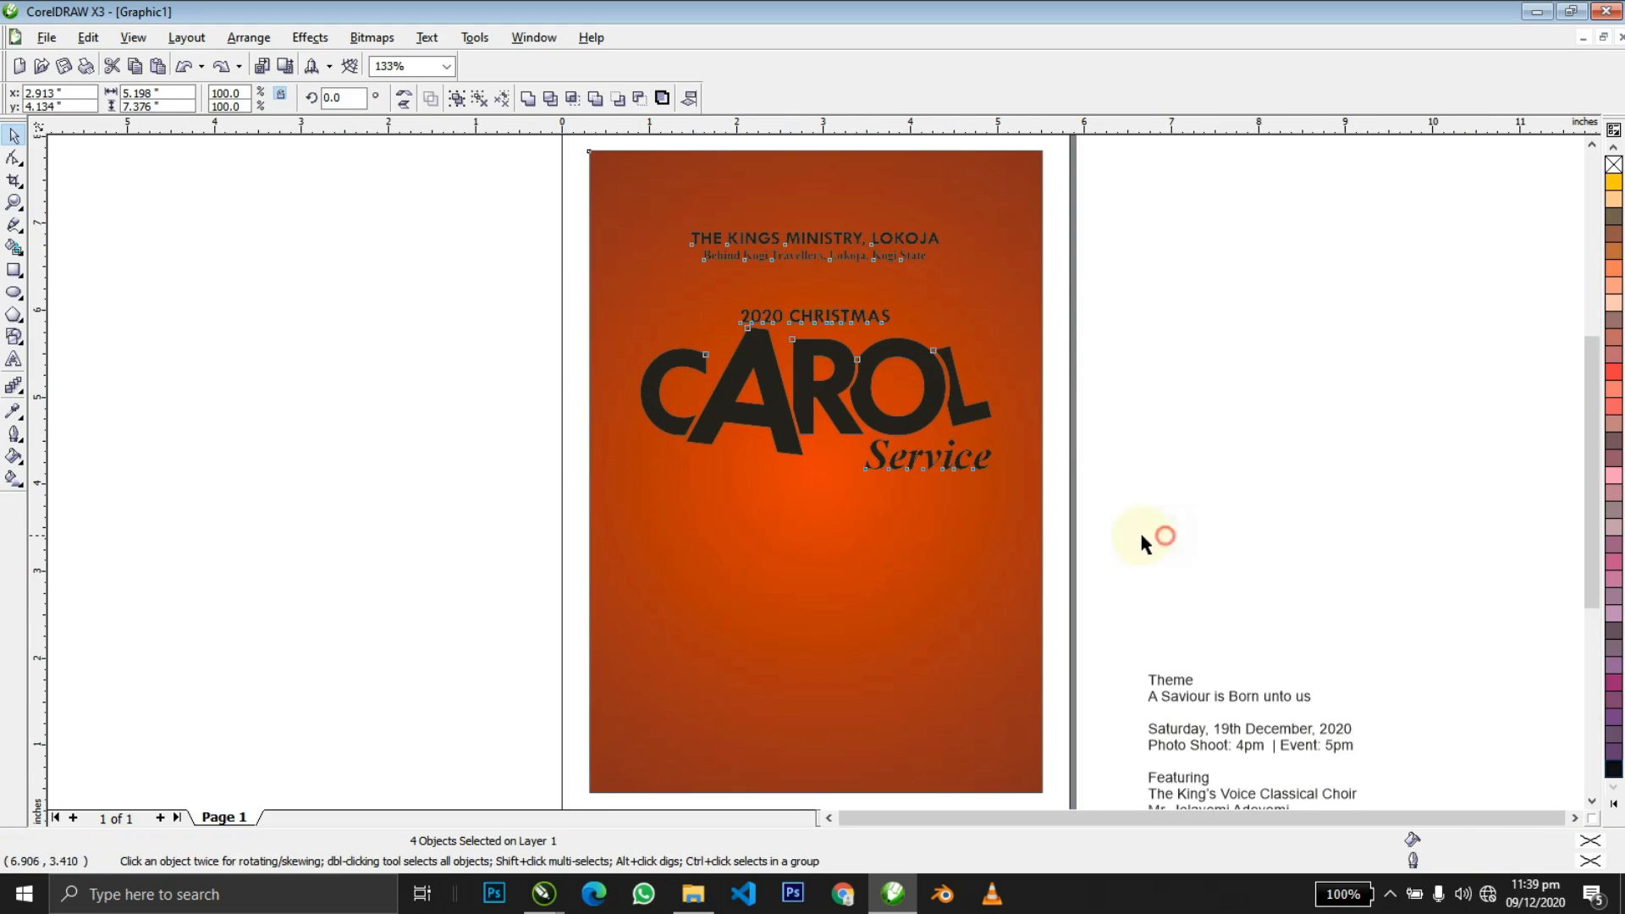
right_click(1612, 167)
Turn the header, 2020 CHRISTMAS, CAROL and Service text white.
drag(1247, 524, 533, 267)
drag(458, 217, 458, 218)
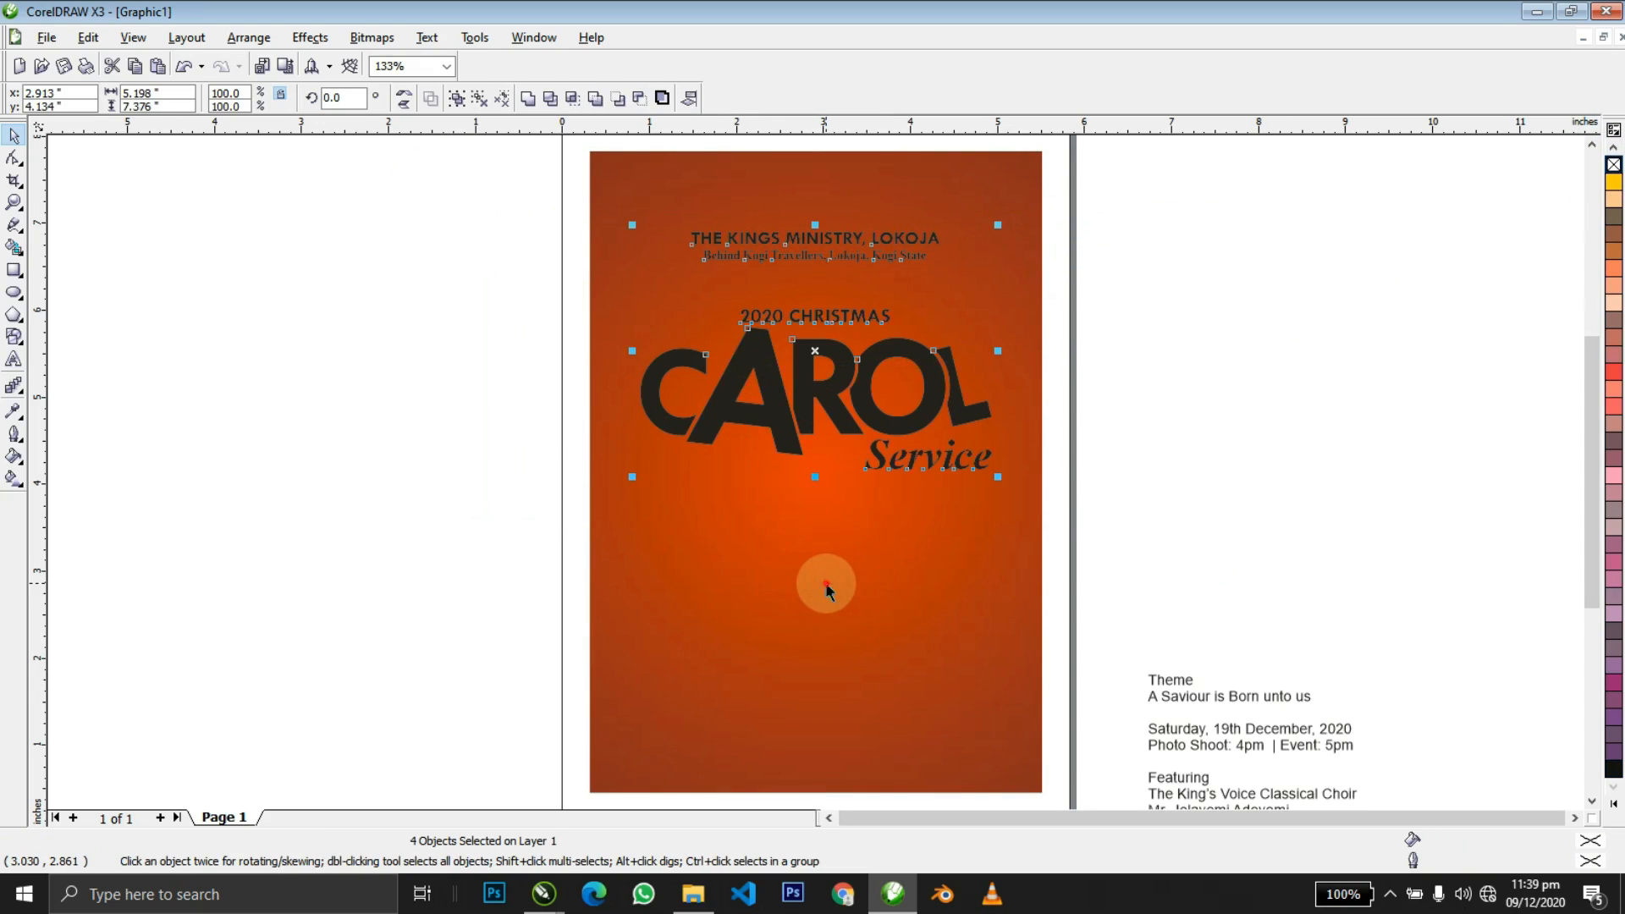
shift+click(826, 584)
click(1612, 808)
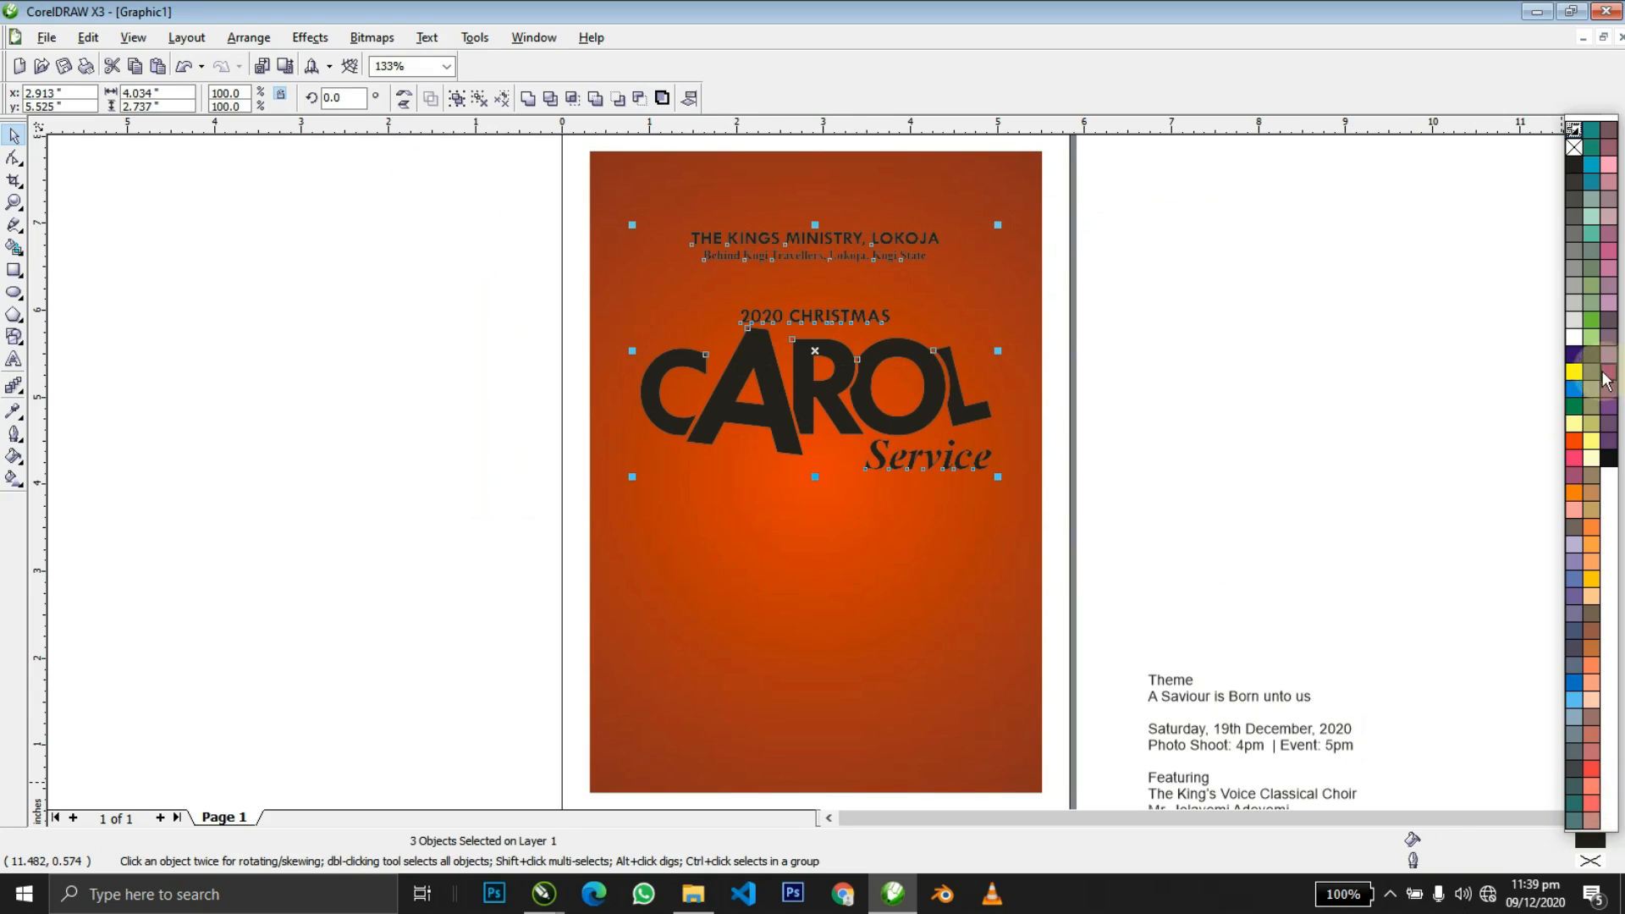
click(1574, 347)
click(1252, 347)
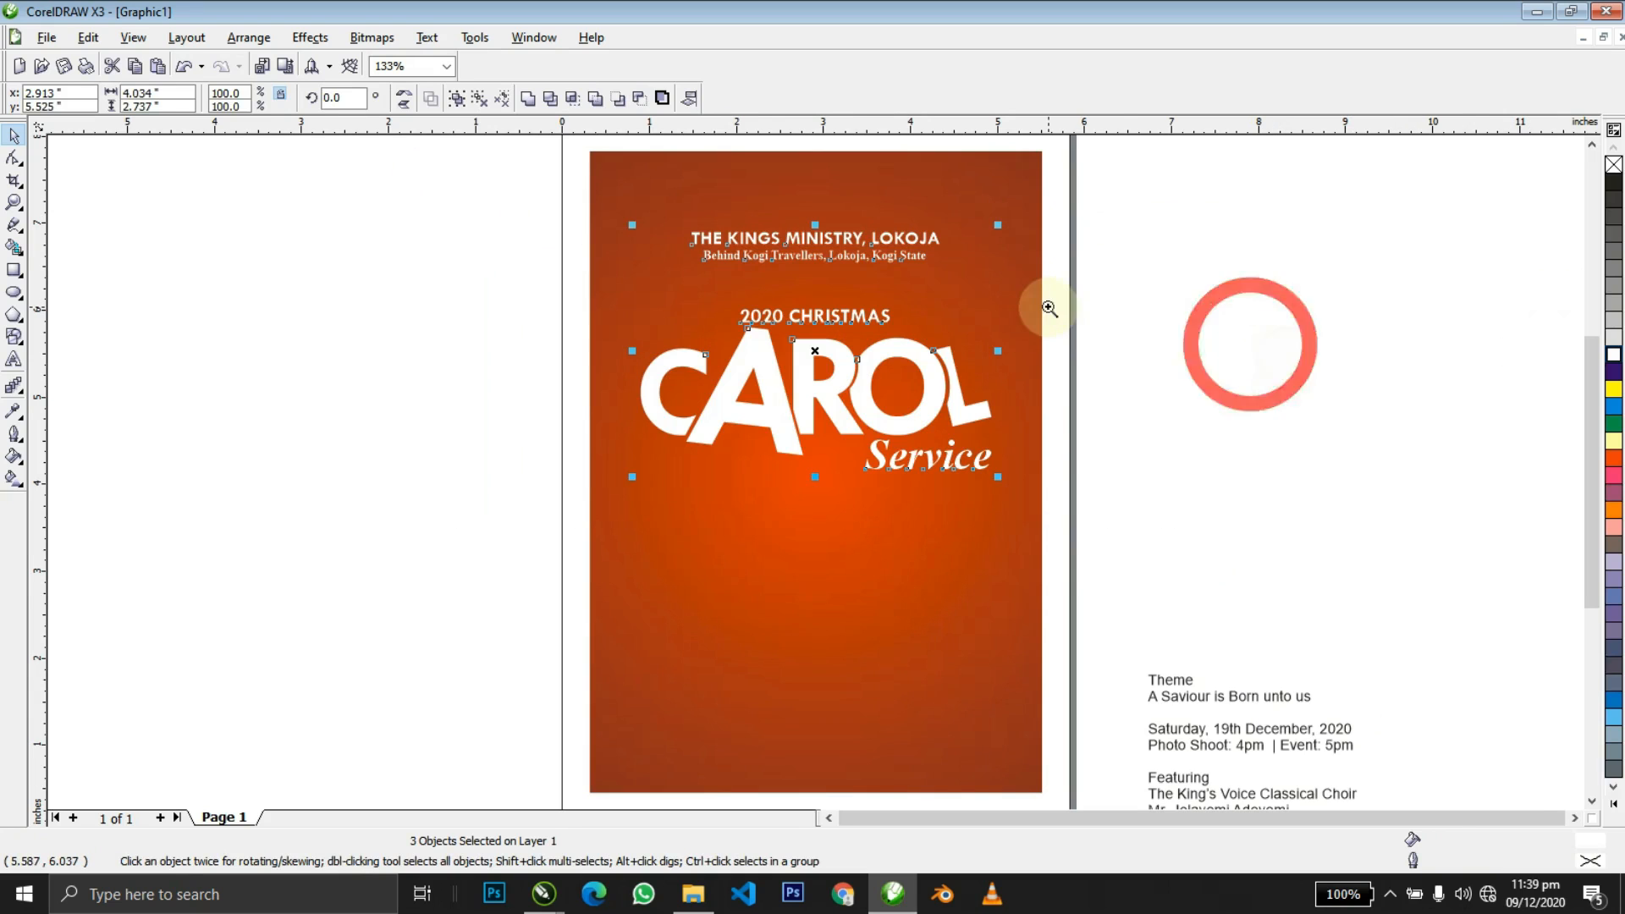
Ungroup the CAROL title pieces.
key(z)
right_click(1049, 307)
drag(984, 480, 1055, 500)
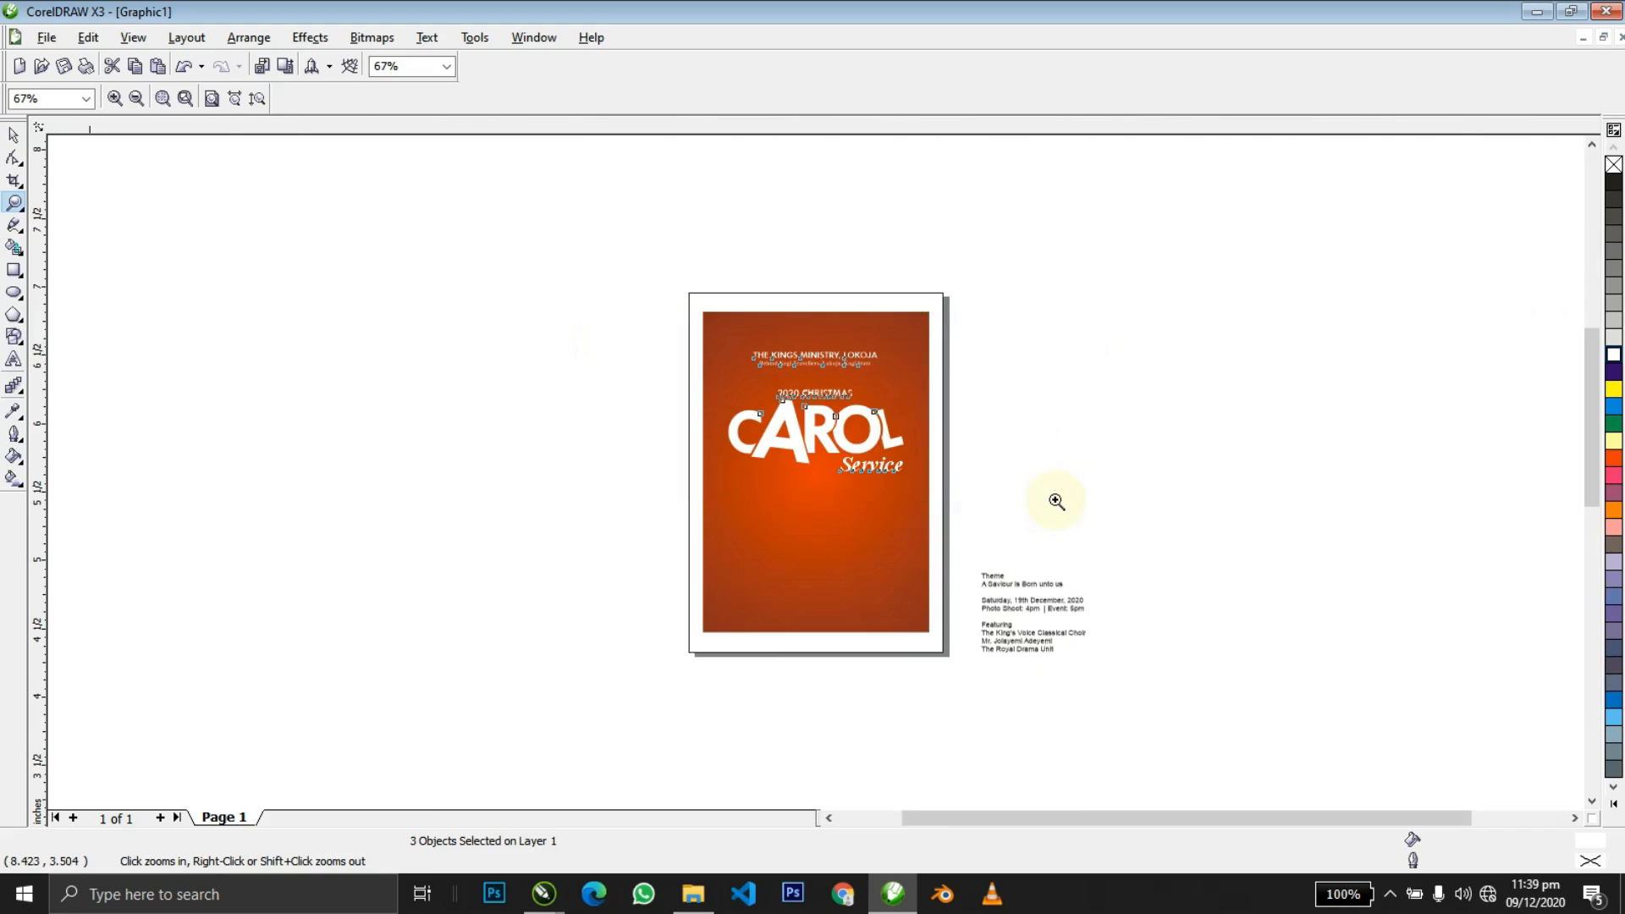
key(space)
click(1186, 395)
click(1007, 506)
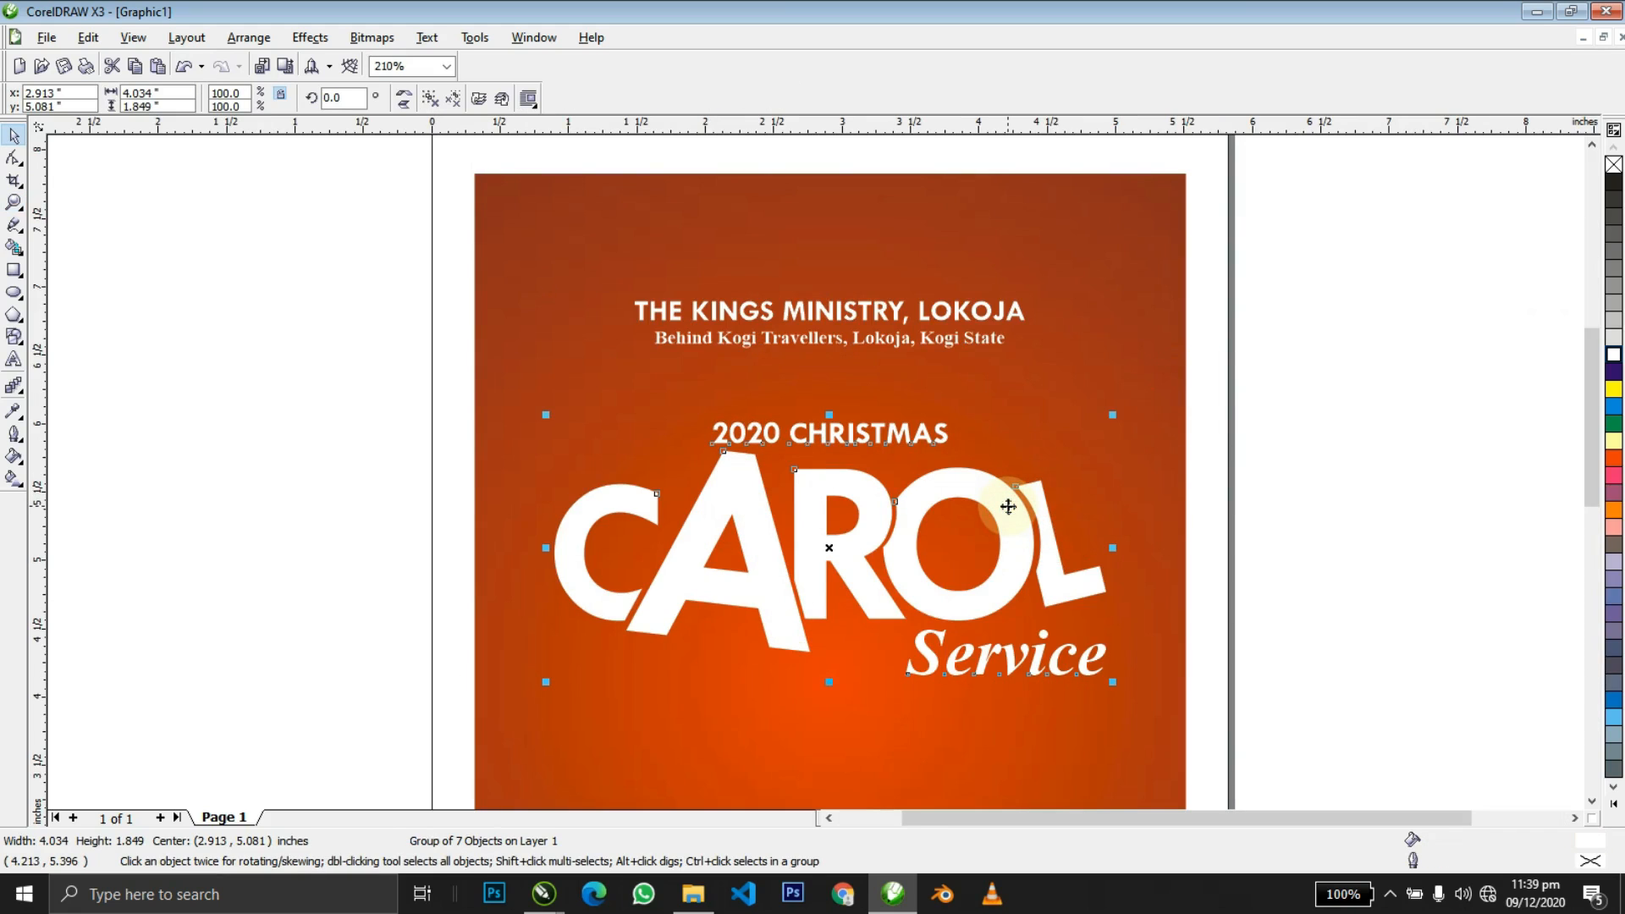
key(ctrl+u)
Switch to the Christmas Flyer folder window.
key(z)
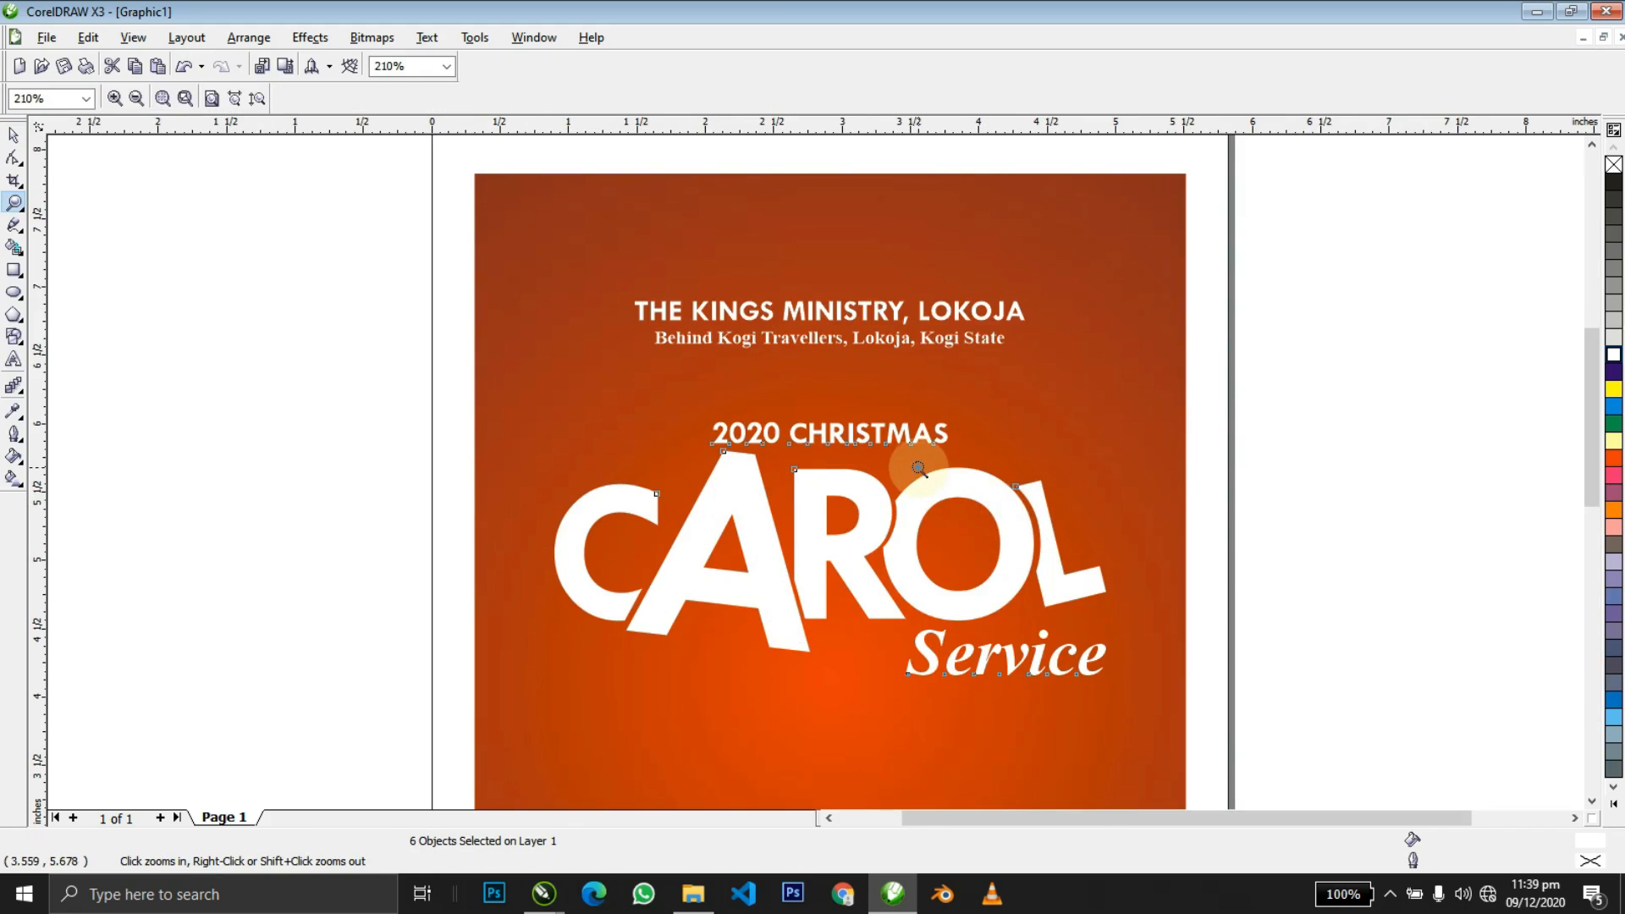
right_click(919, 466)
drag(606, 299, 1065, 540)
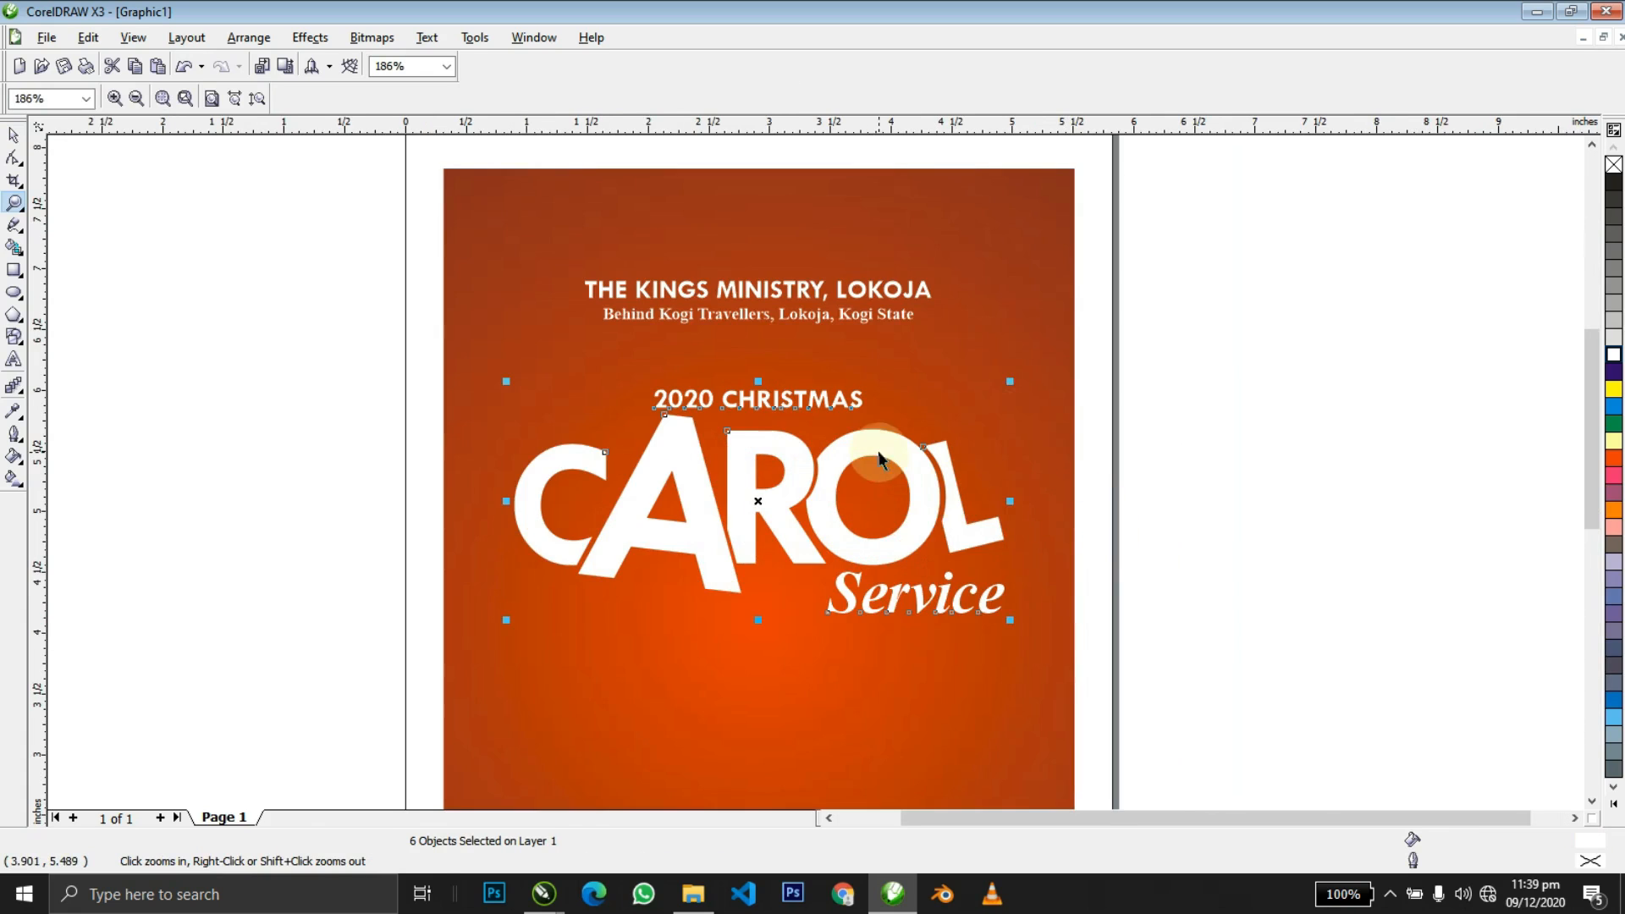
key(space)
click(1195, 383)
key(alt+Tab)
key(alt+Tab)
click(1195, 384)
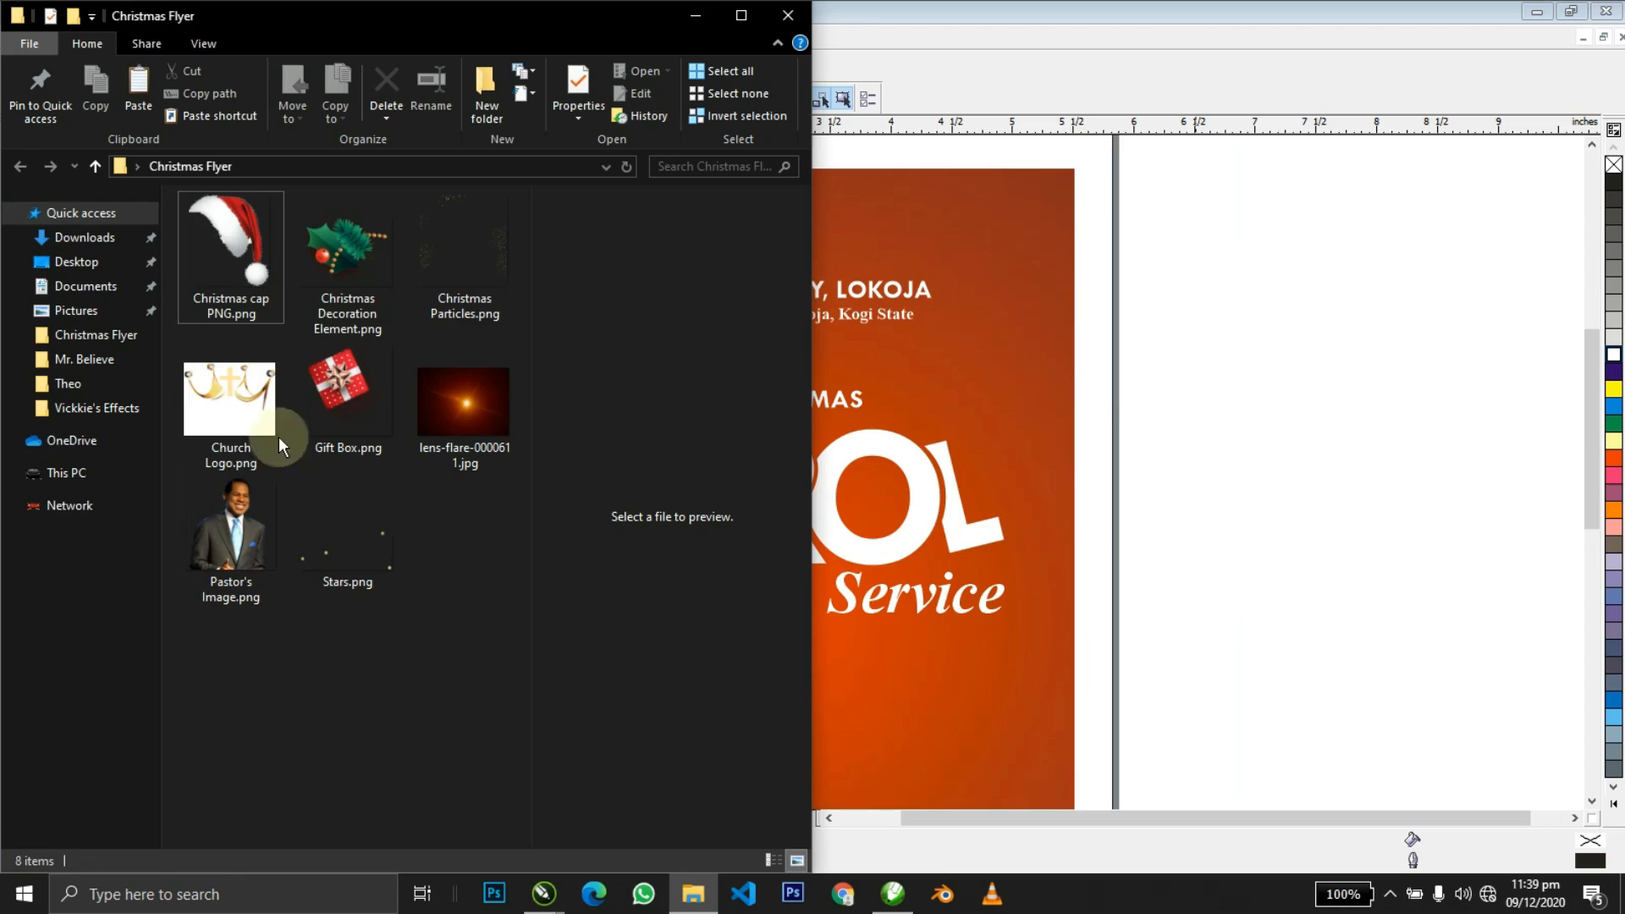
Place the Church Logo image on the page, then delete it.
click(250, 423)
drag(1142, 467, 1148, 466)
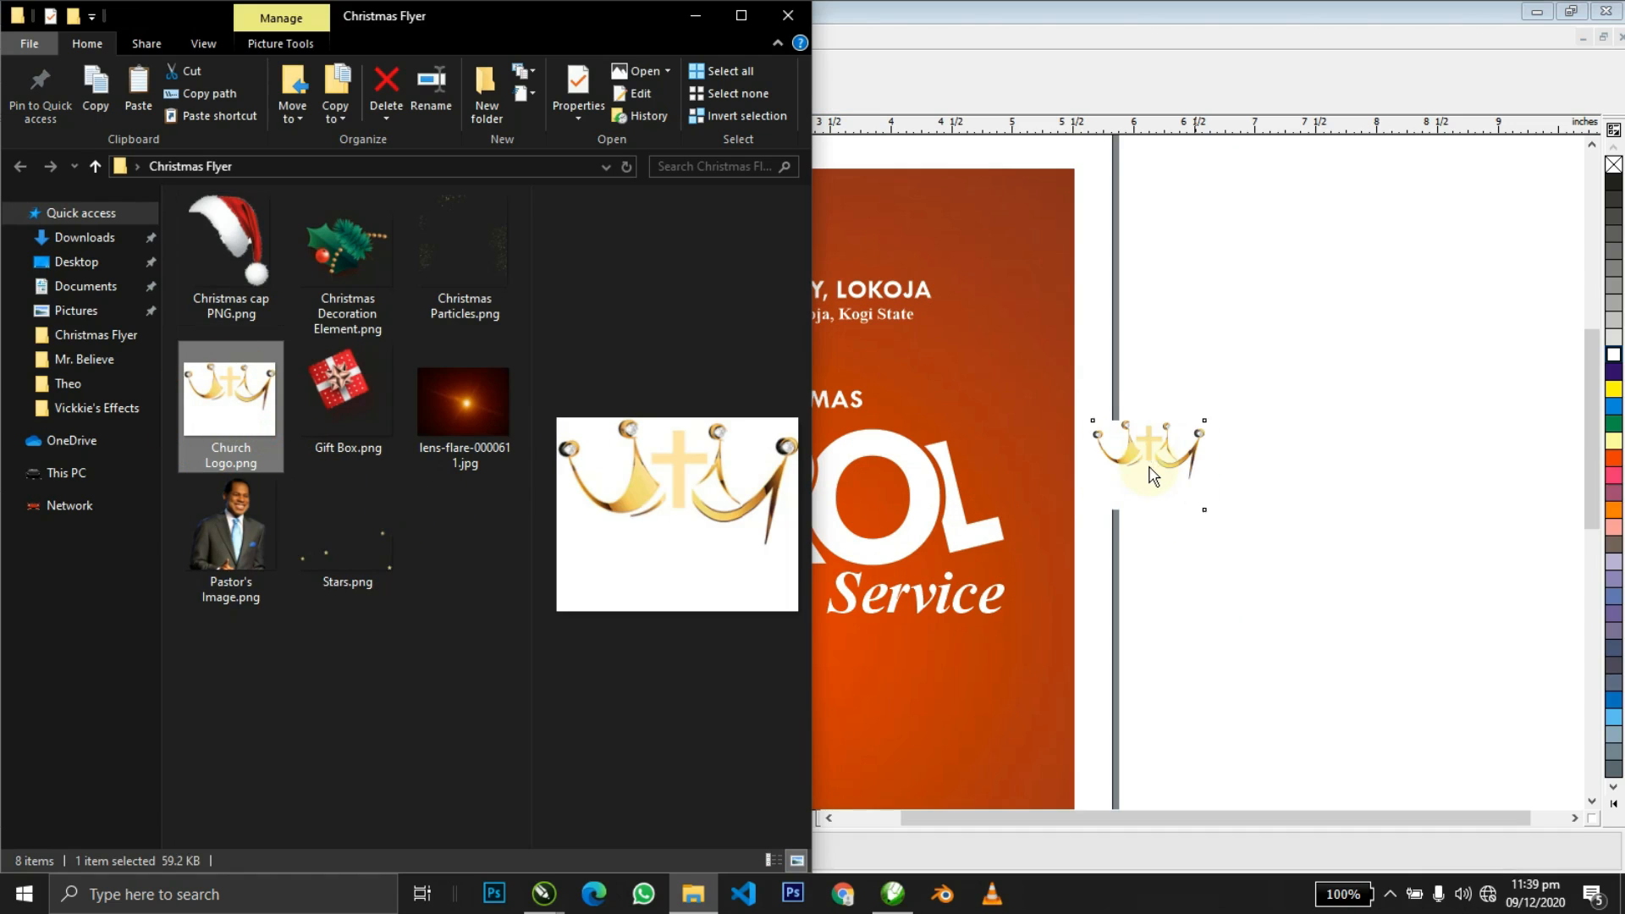
click(1152, 468)
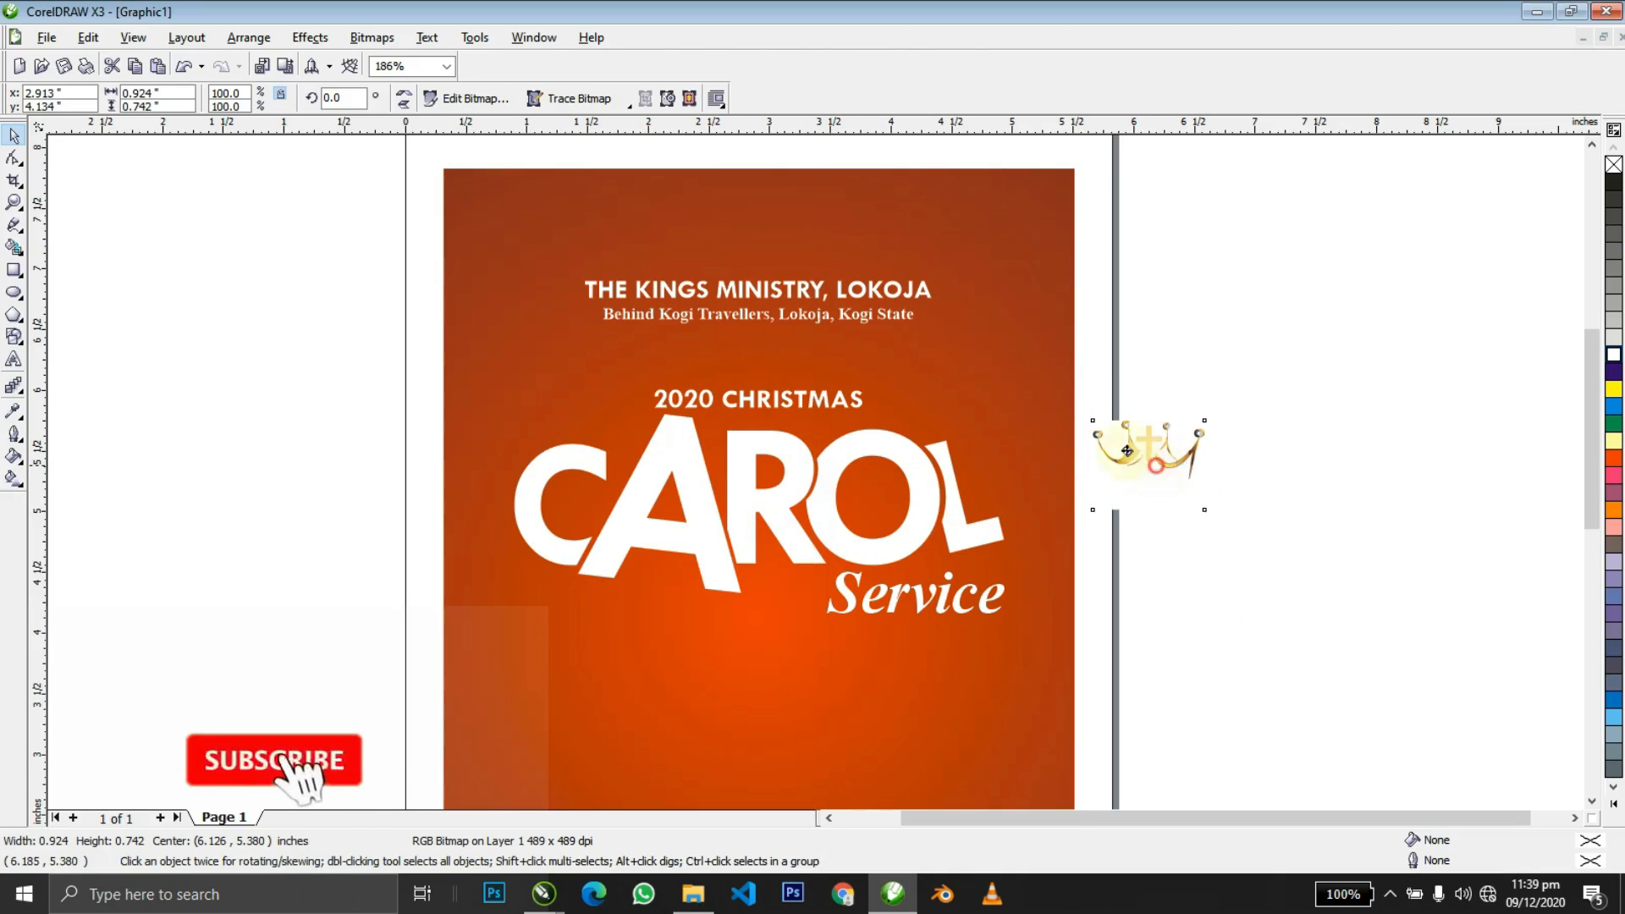
drag(1126, 451, 1099, 424)
key(ctrl+z)
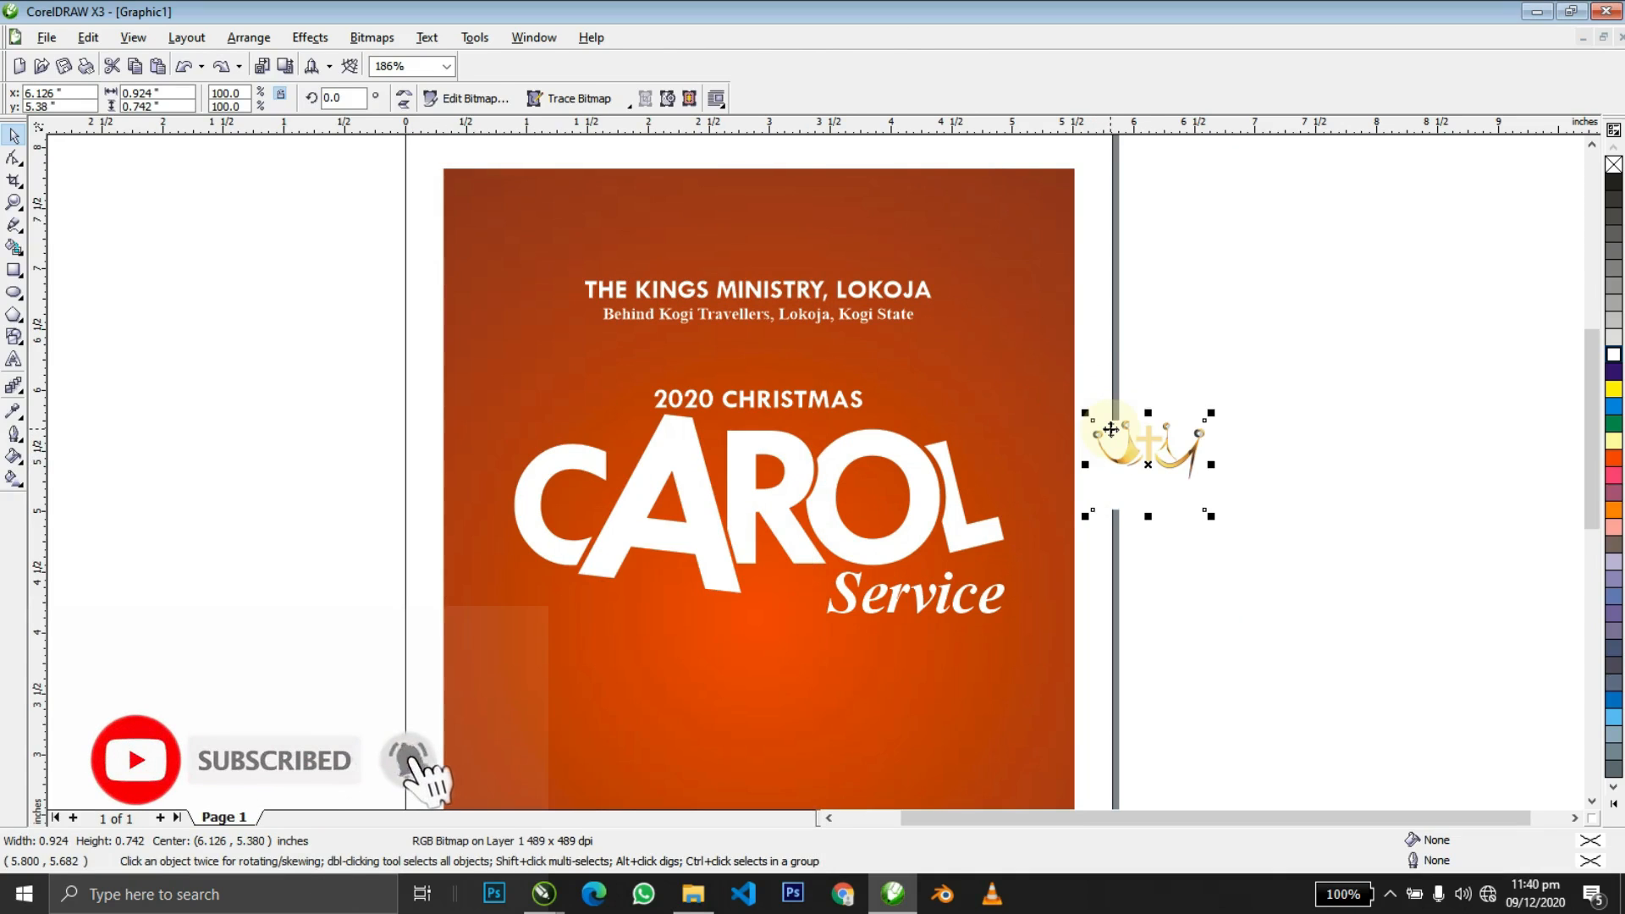
drag(1132, 458, 853, 243)
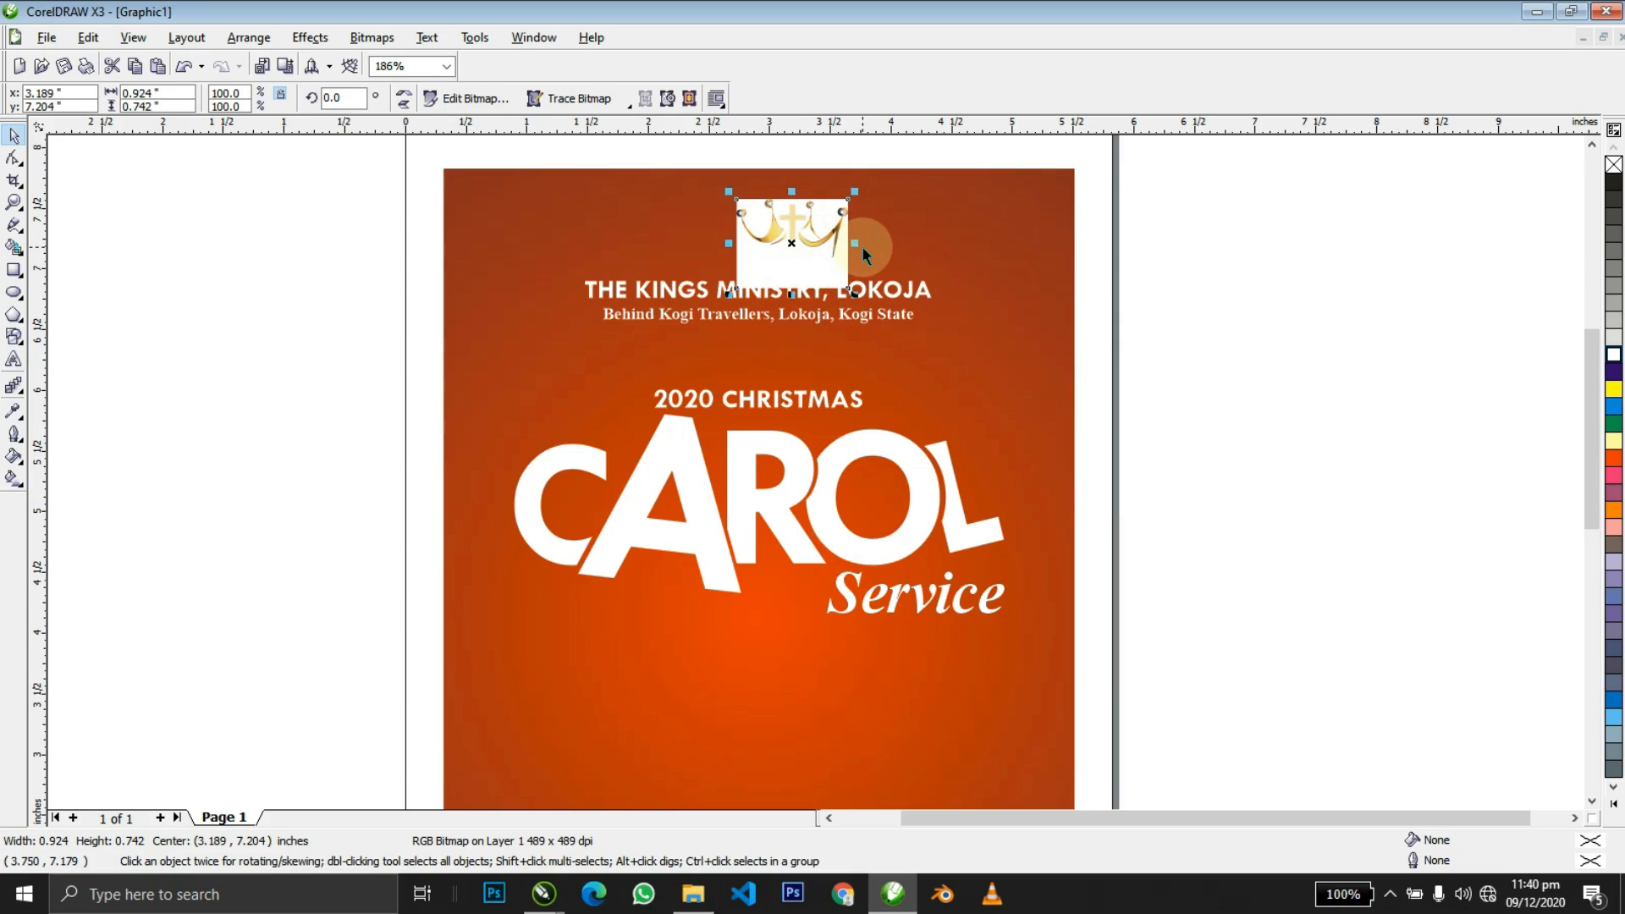
key(Delete)
Pick King Ministry's Logo.png from the Christmas folder and bring it into the flyer.
key(super+d)
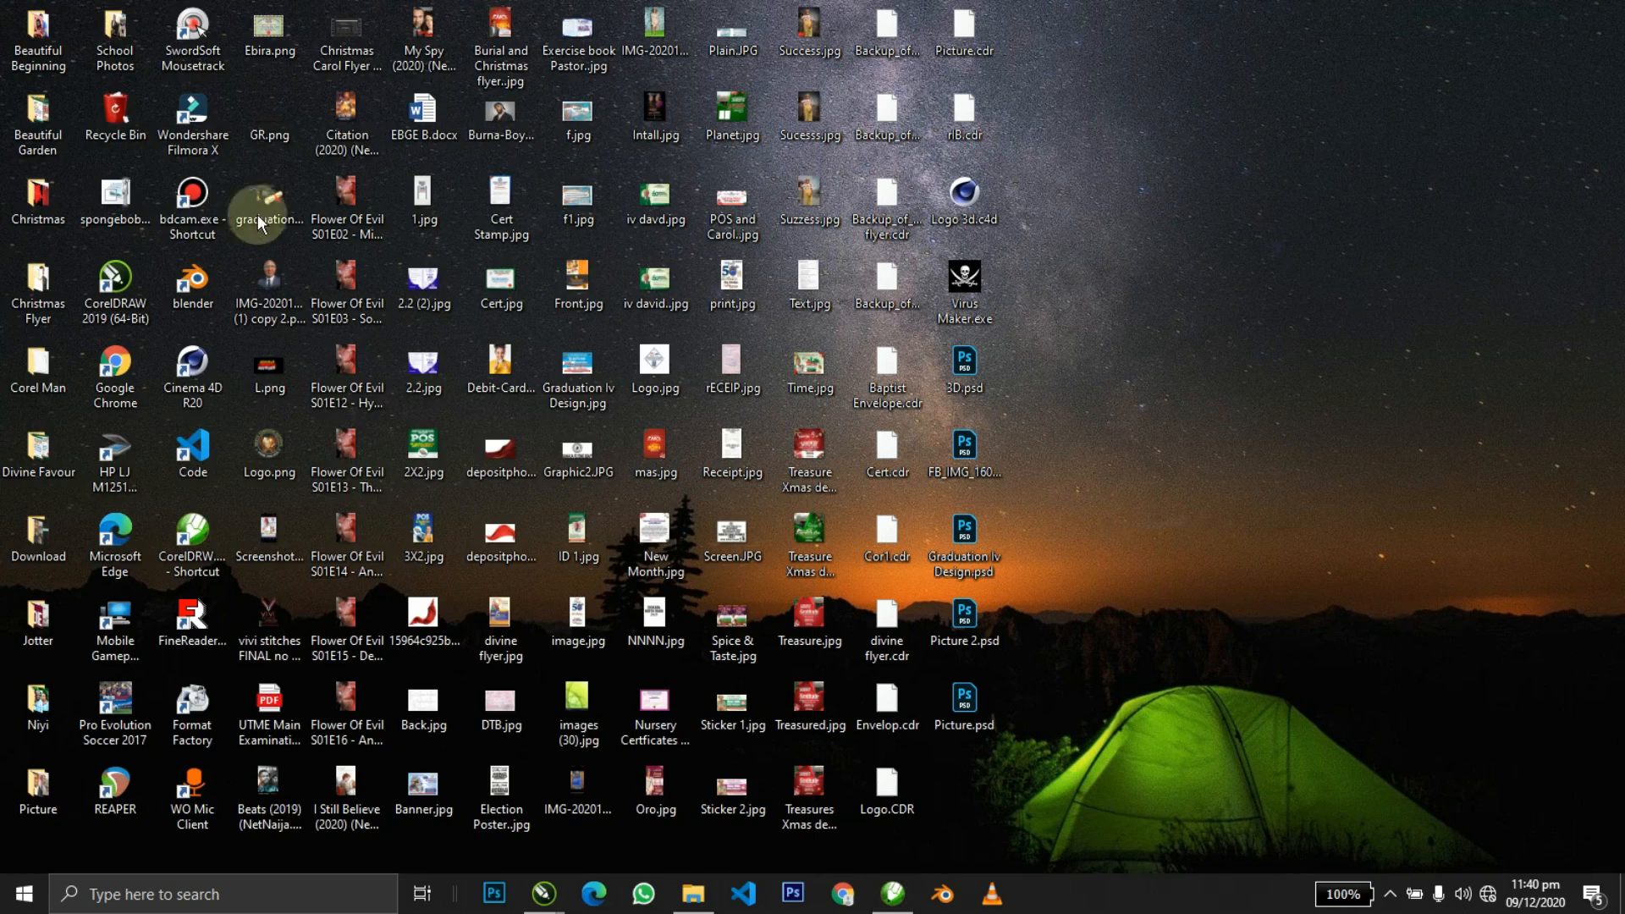
double_click(43, 208)
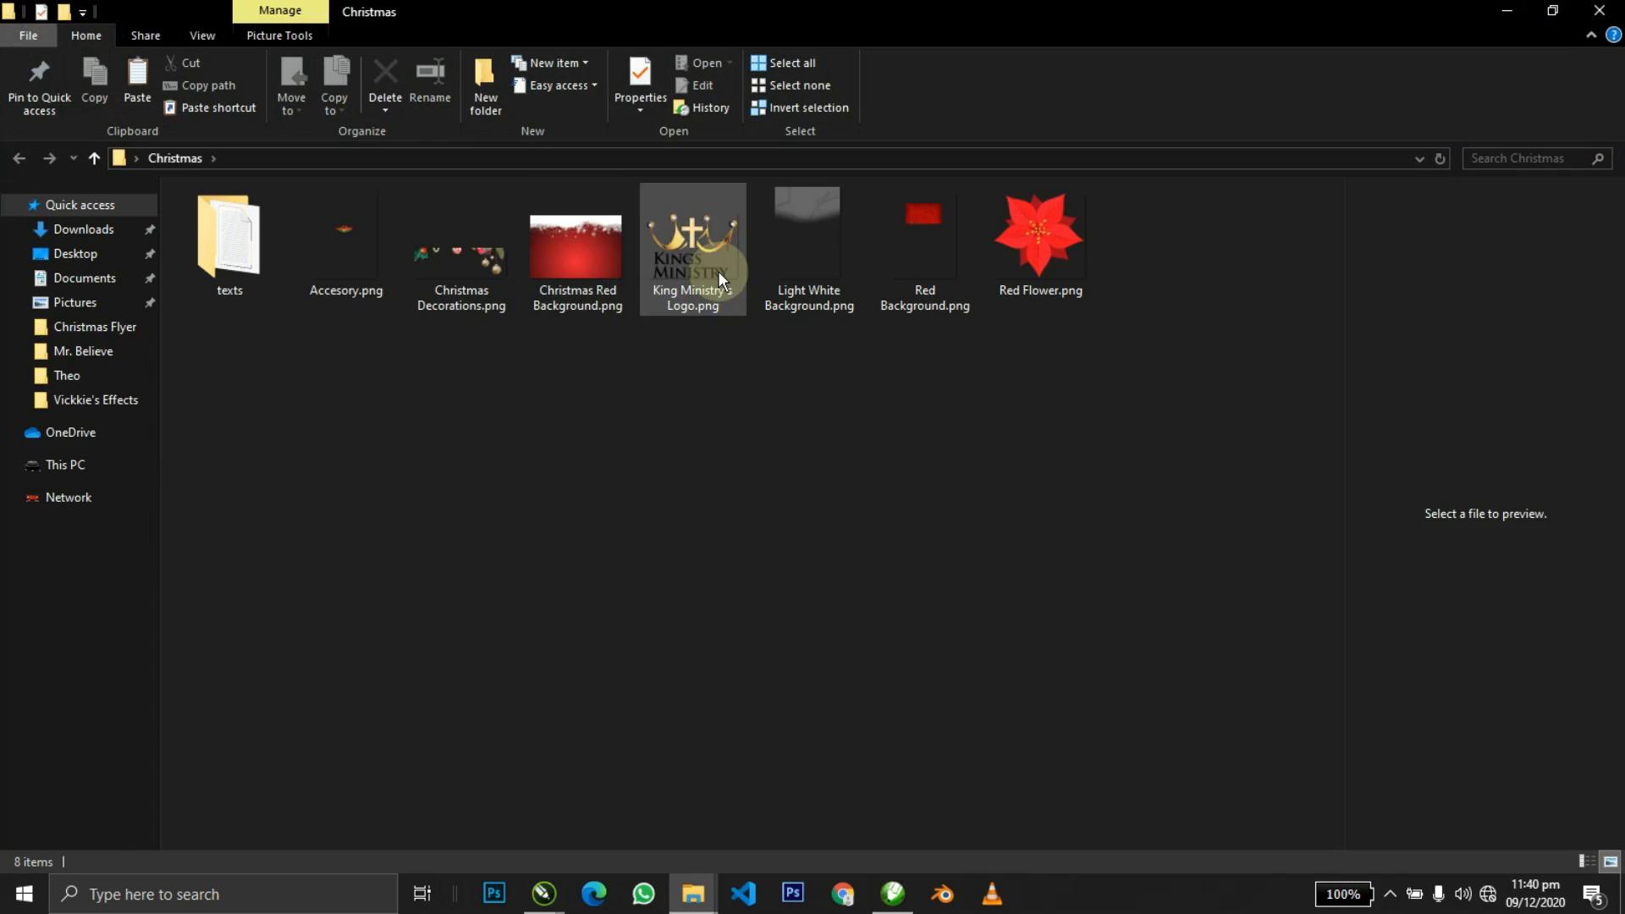
click(715, 271)
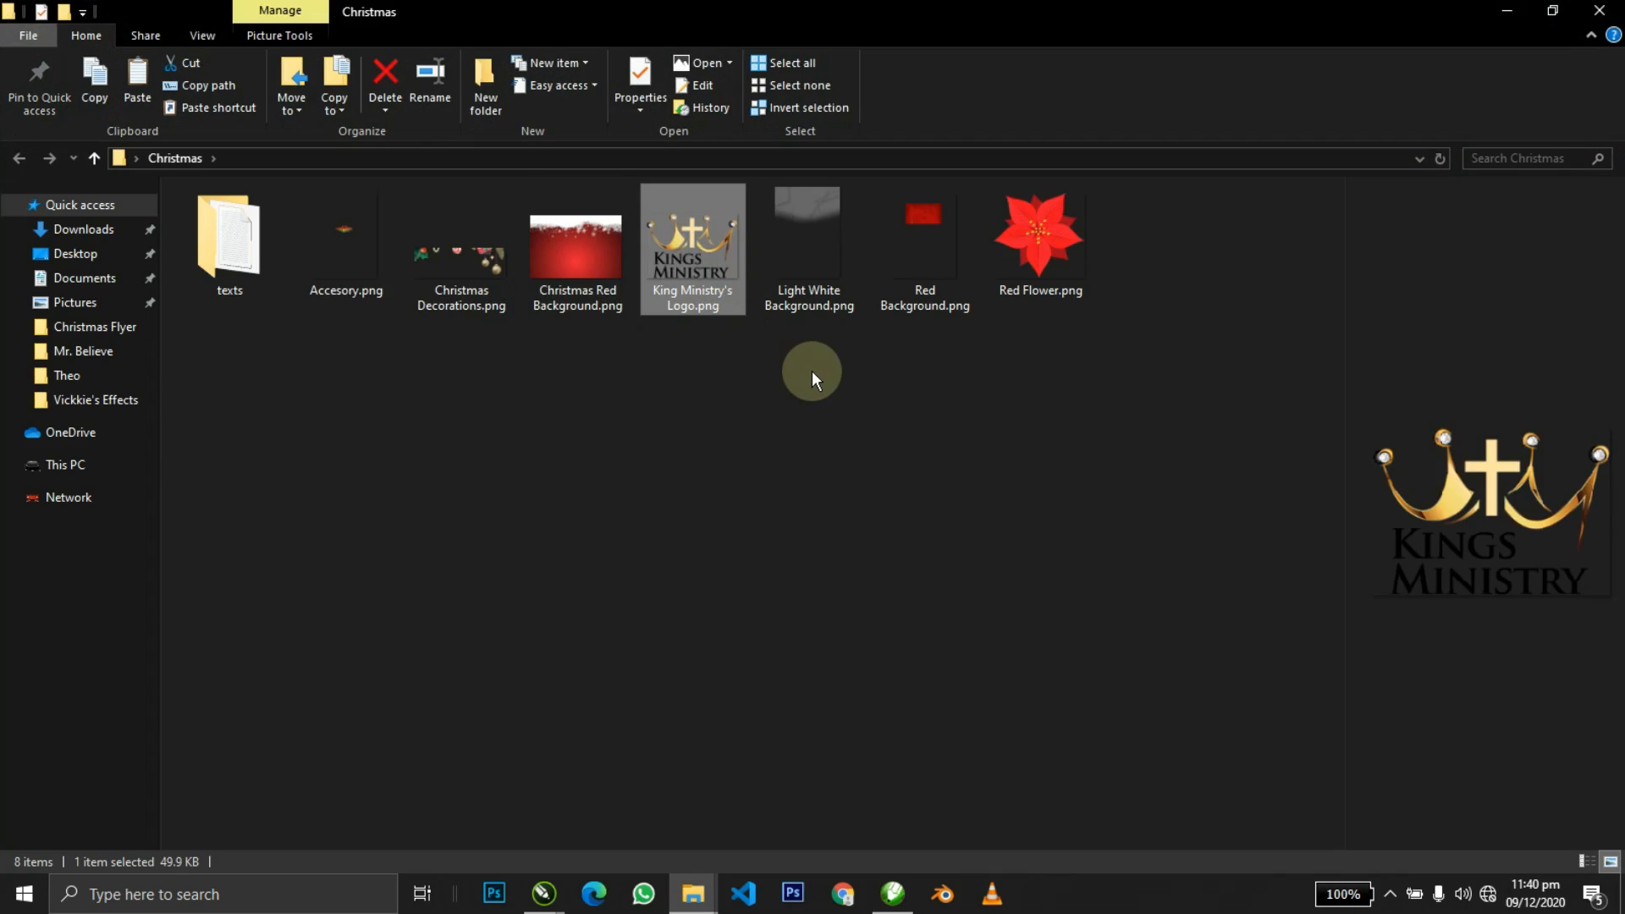
key(alt+Tab)
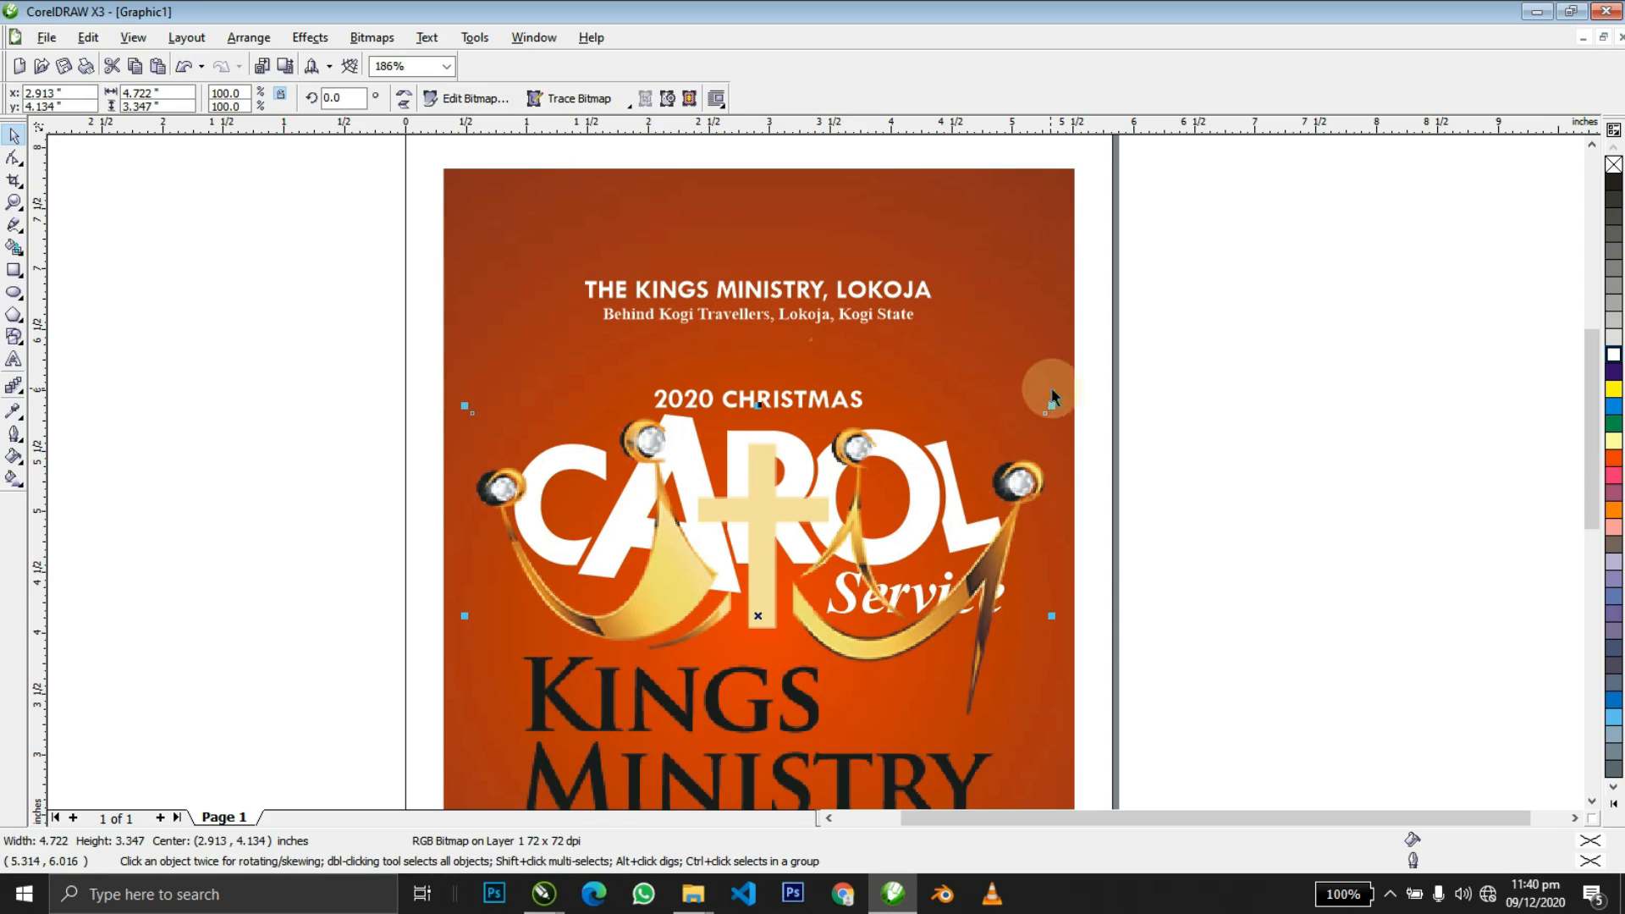
Shrink the crown logo to about 18% and move it to the top of the flyer.
drag(1051, 405, 846, 347)
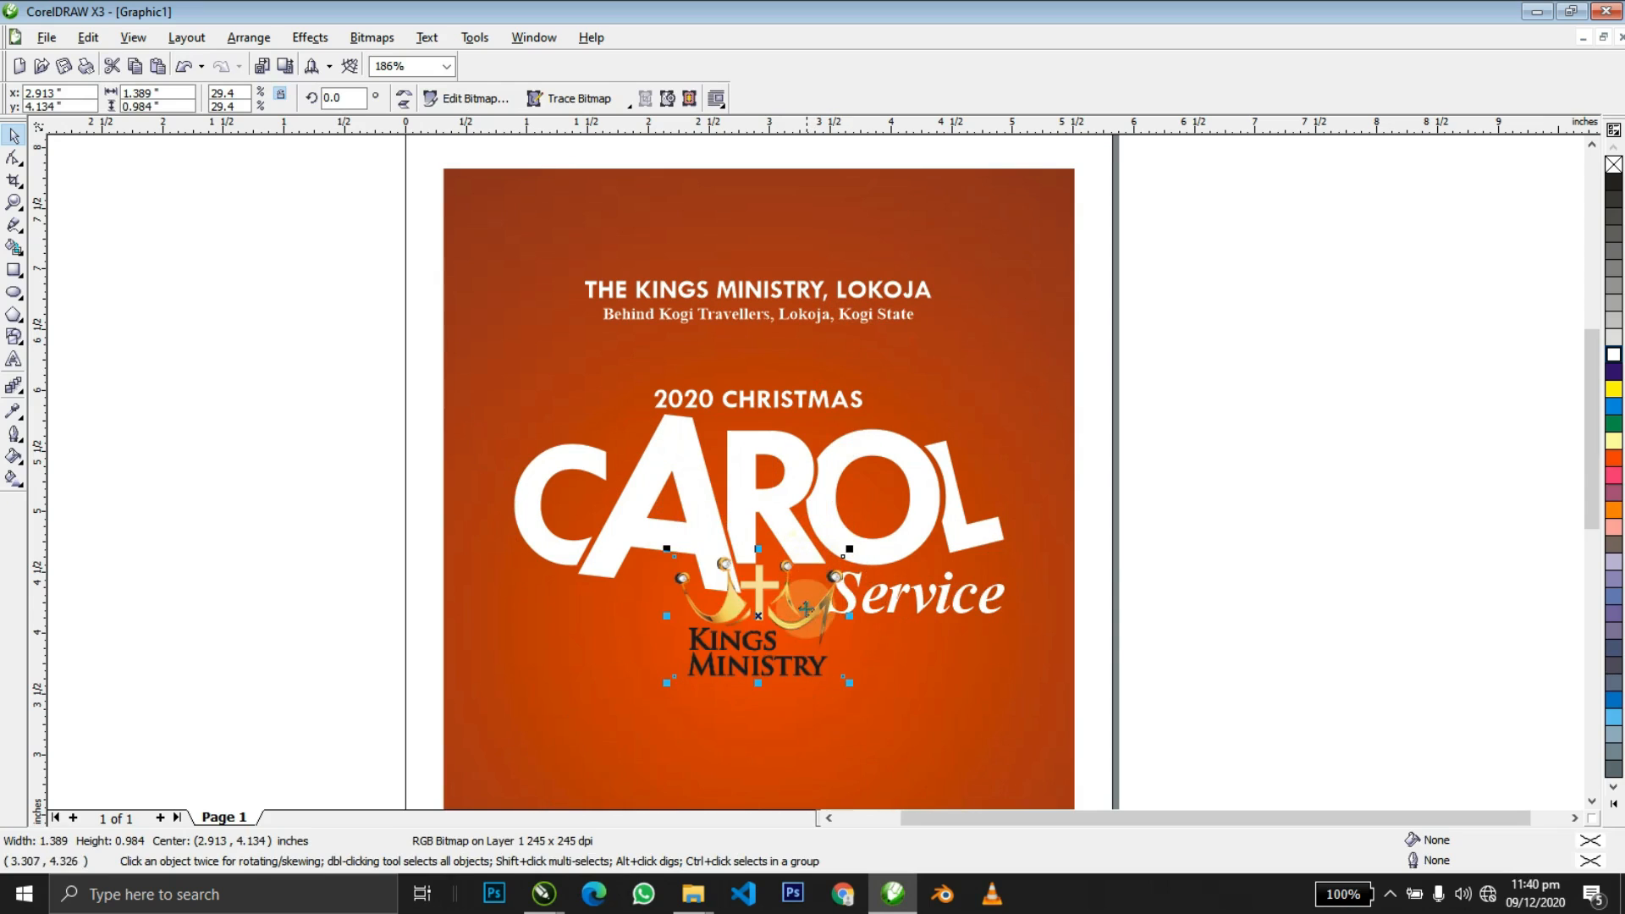
drag(807, 617, 807, 241)
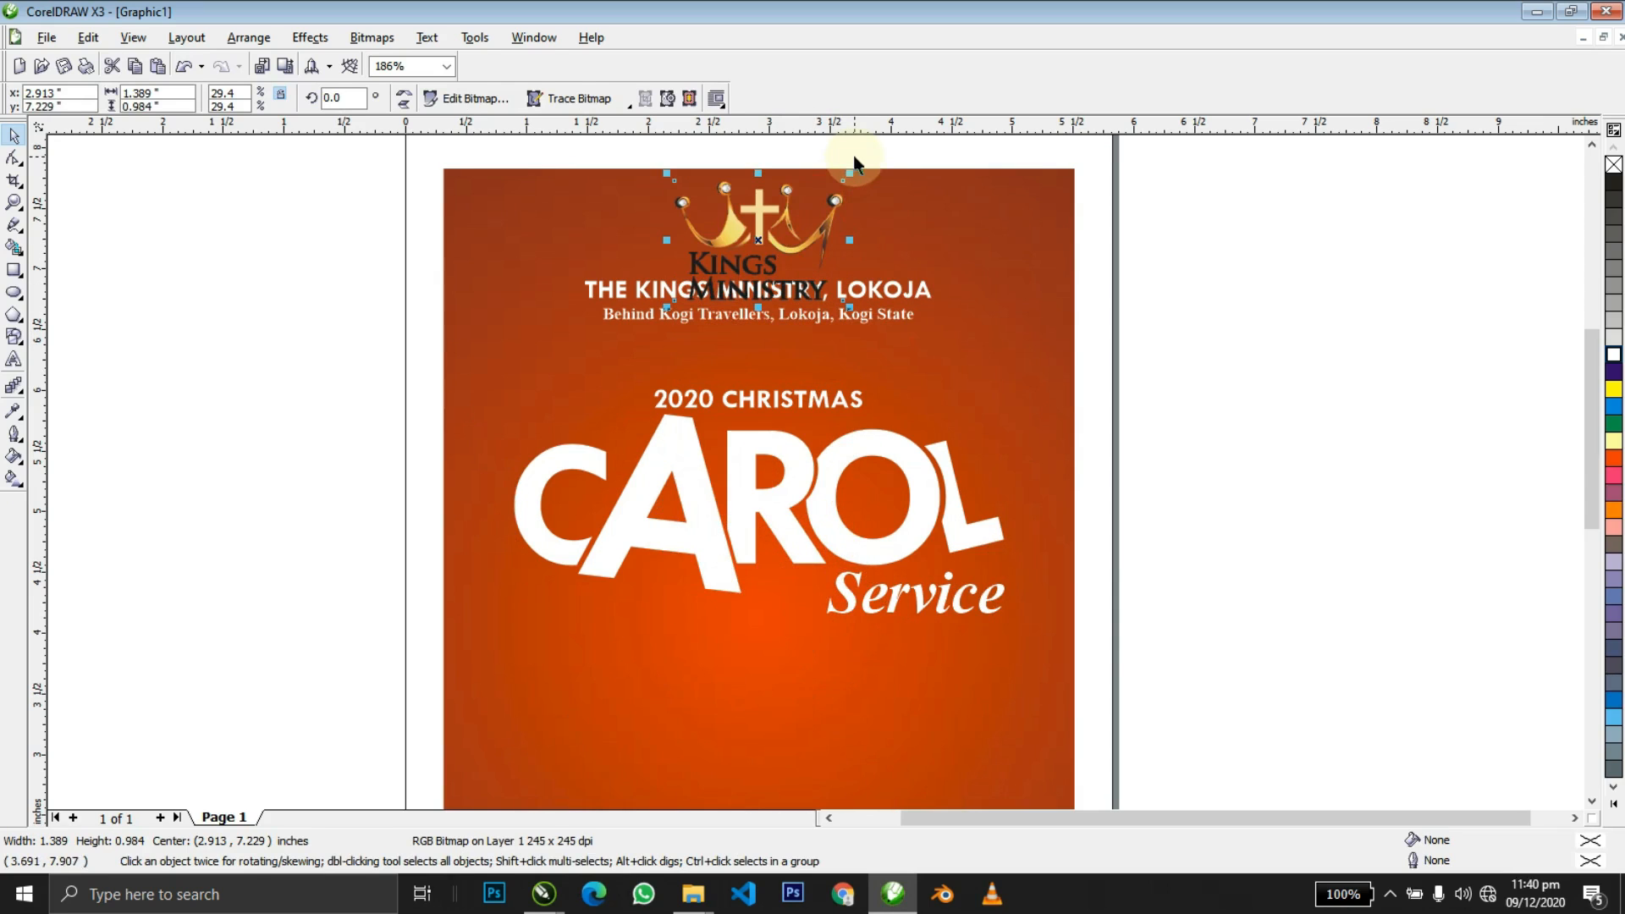
drag(848, 173, 780, 197)
Centre the crown logo horizontally on the page and nudge it just above the church name.
shift+click(895, 246)
key(c)
shift+click(896, 245)
key(z)
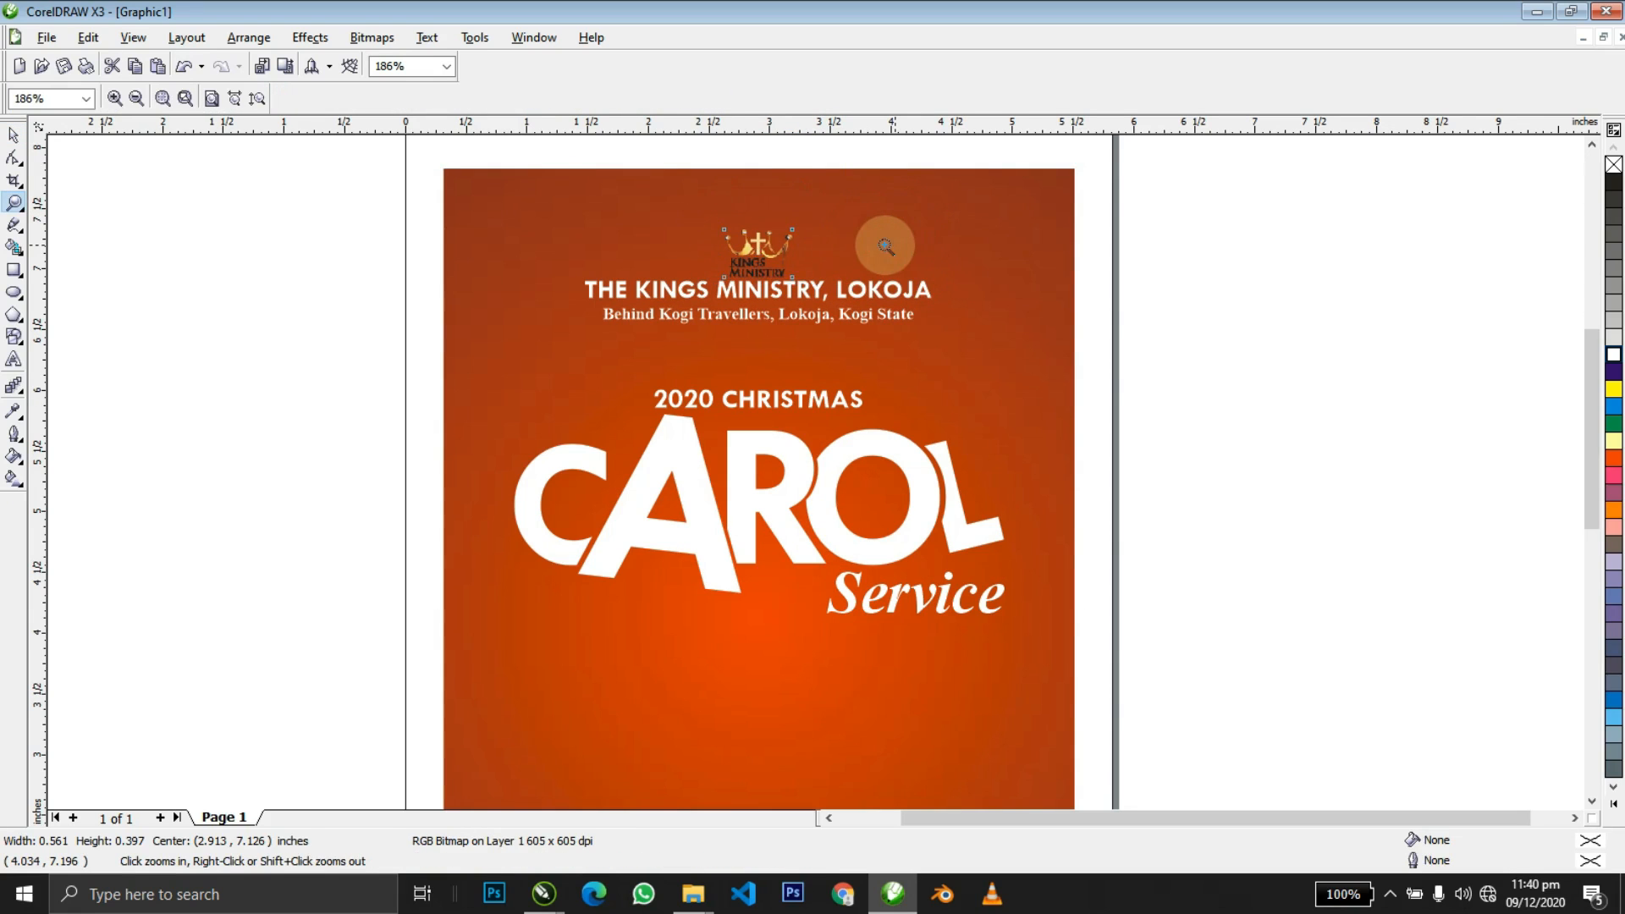
drag(631, 211, 932, 372)
drag(725, 359, 726, 345)
key(F8)
click(725, 344)
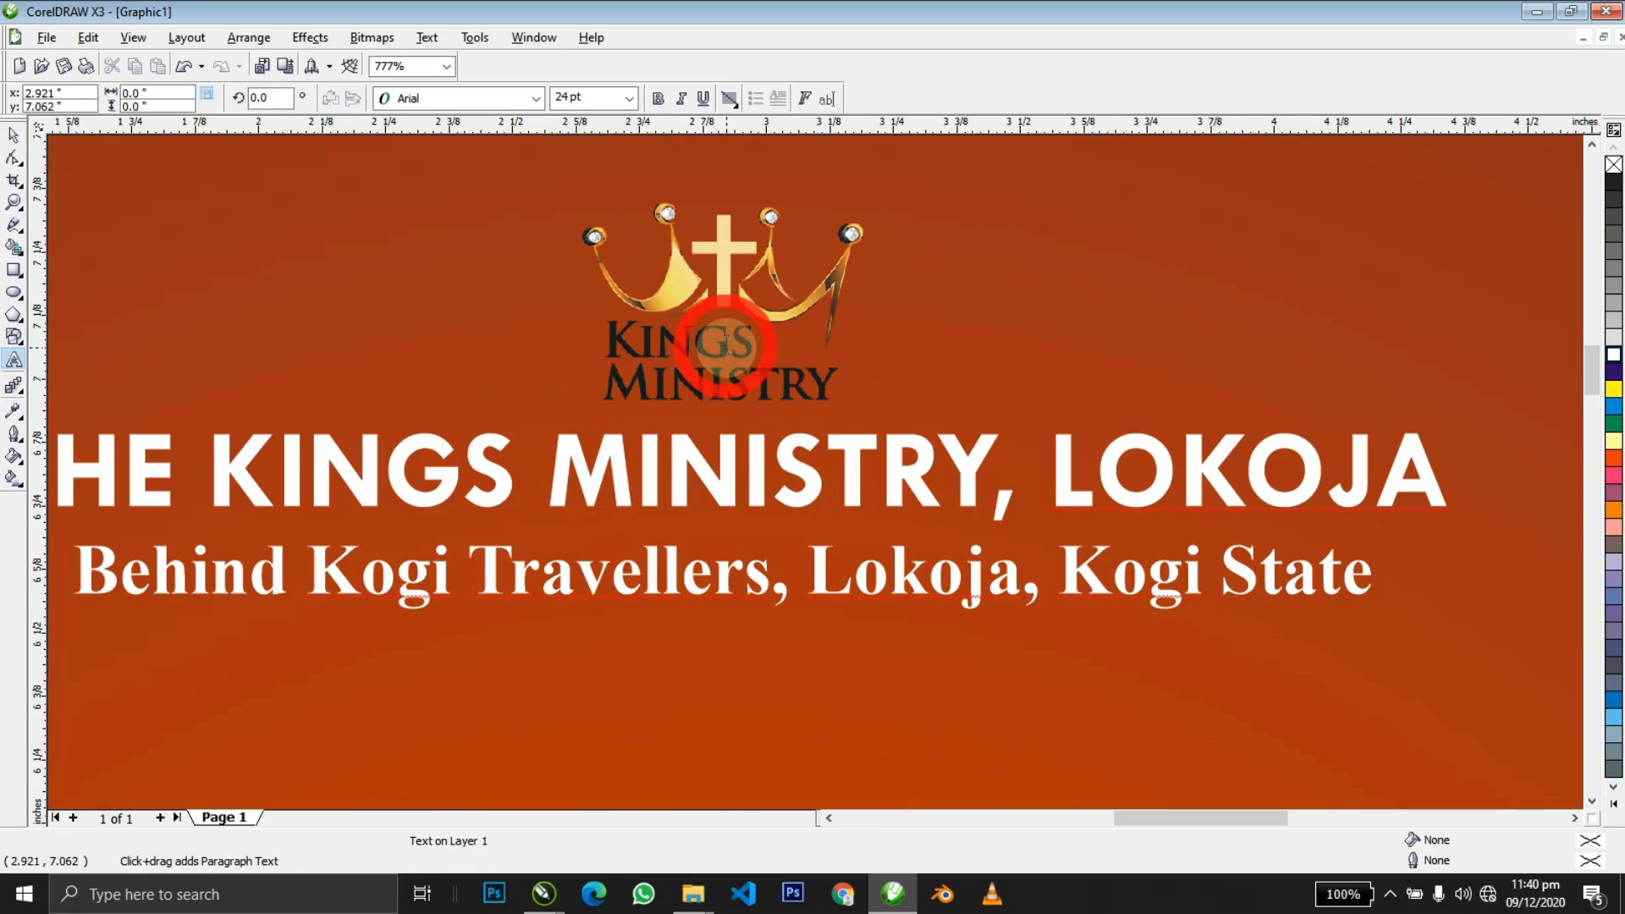
Type 'Kings' and 'Ministry' on two lines in white Times New Roman.
text(Kings)
key(Return)
text(M)
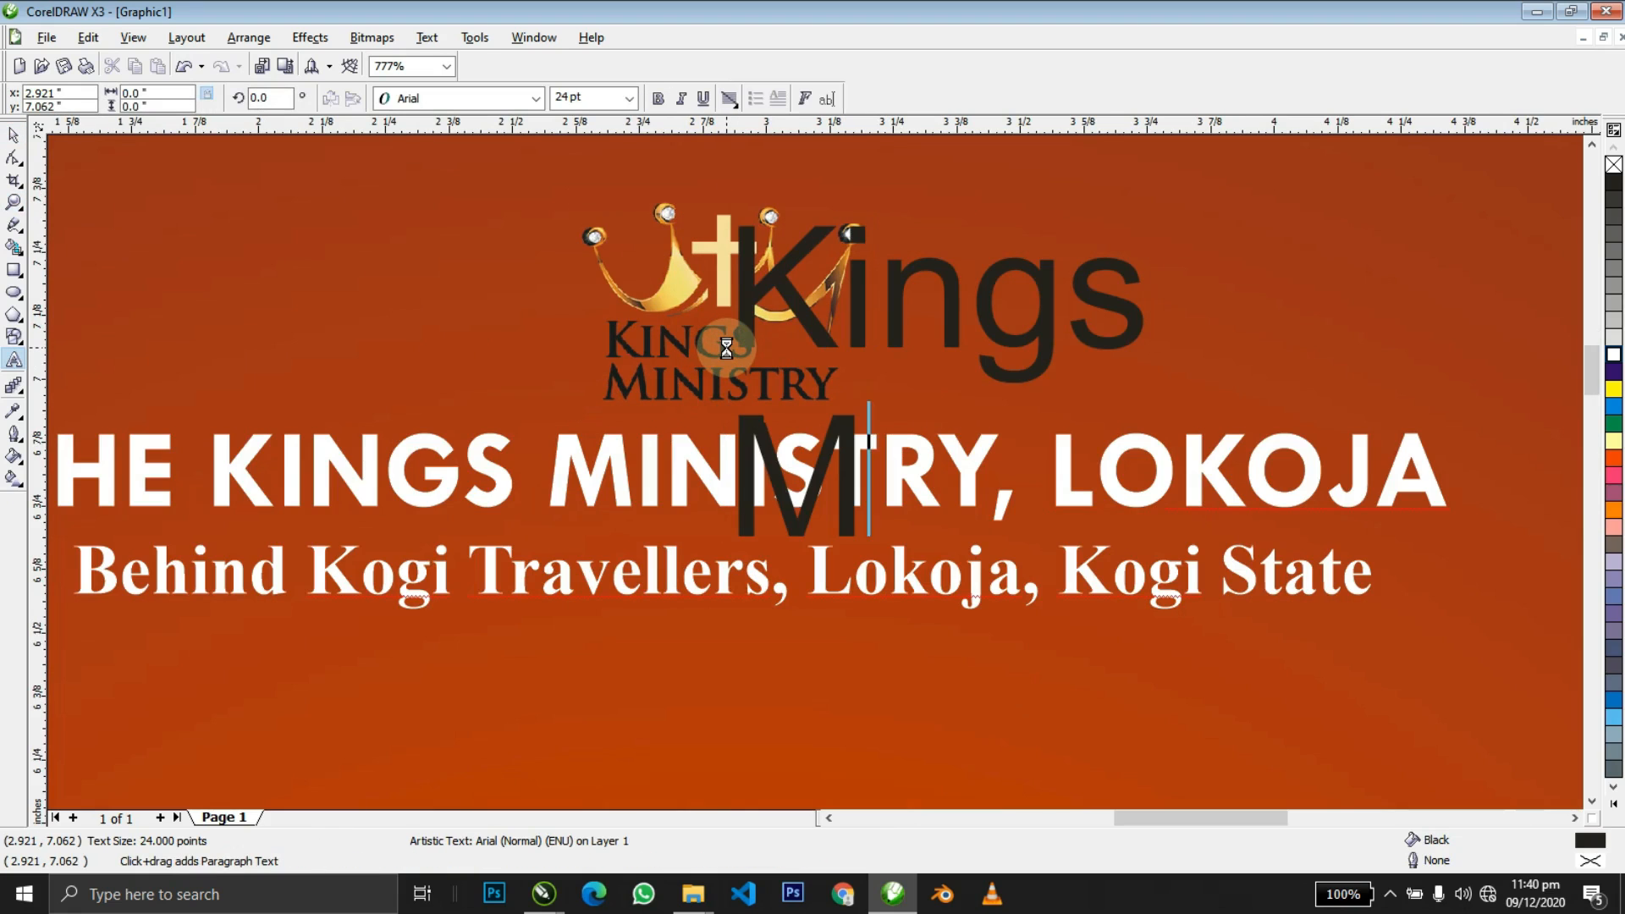
text(inistry)
key(ctrl+a)
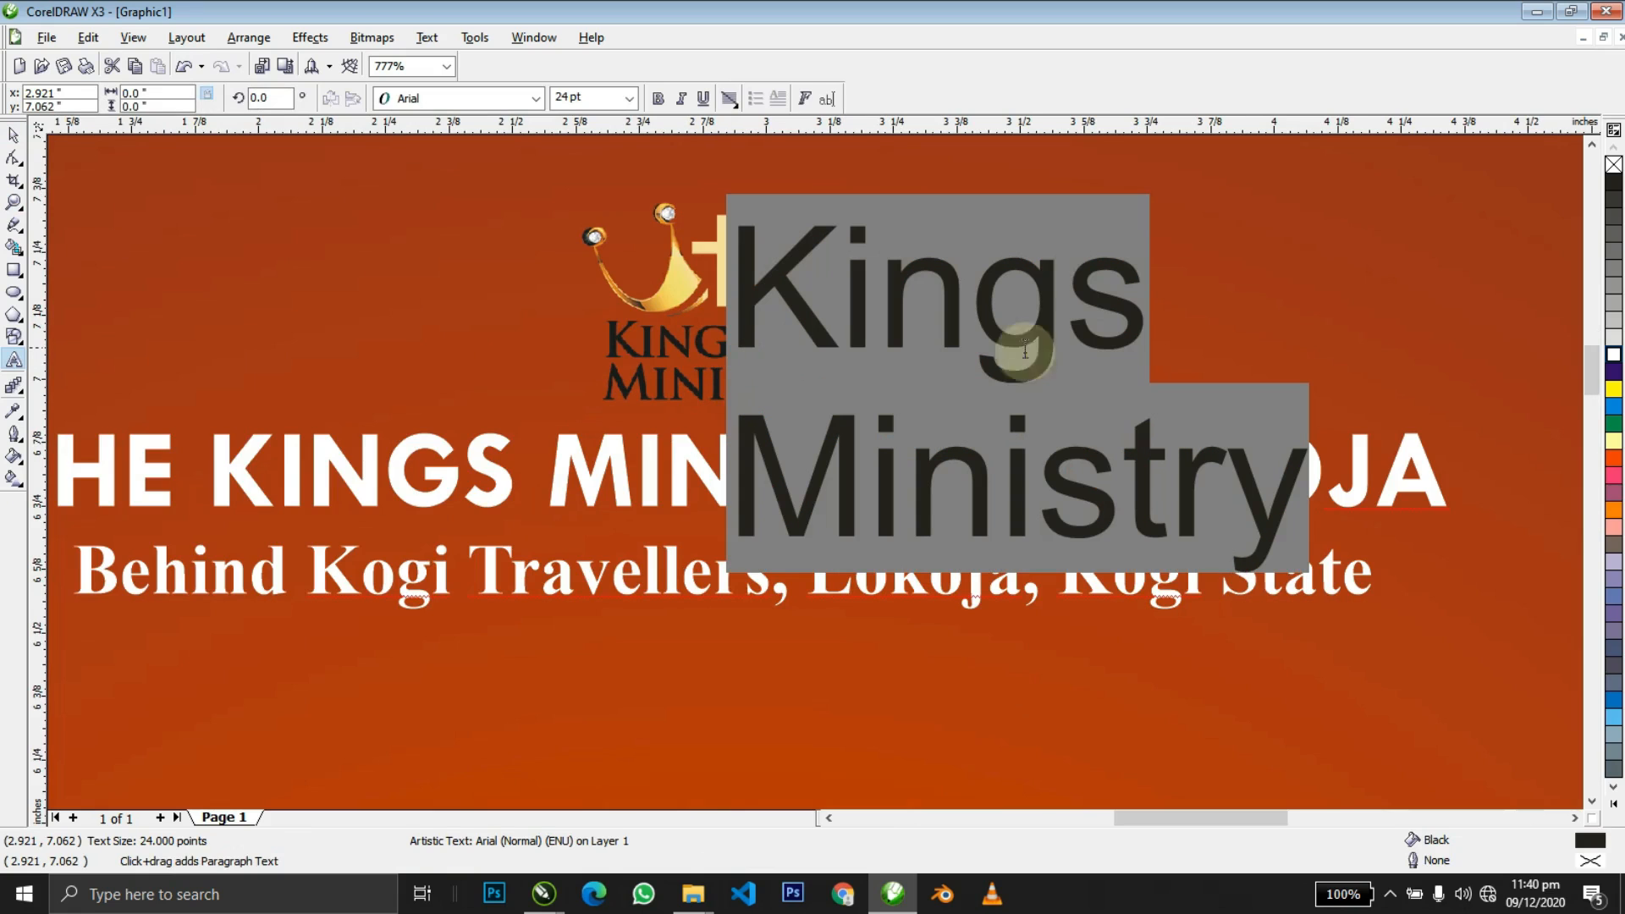
click(1613, 356)
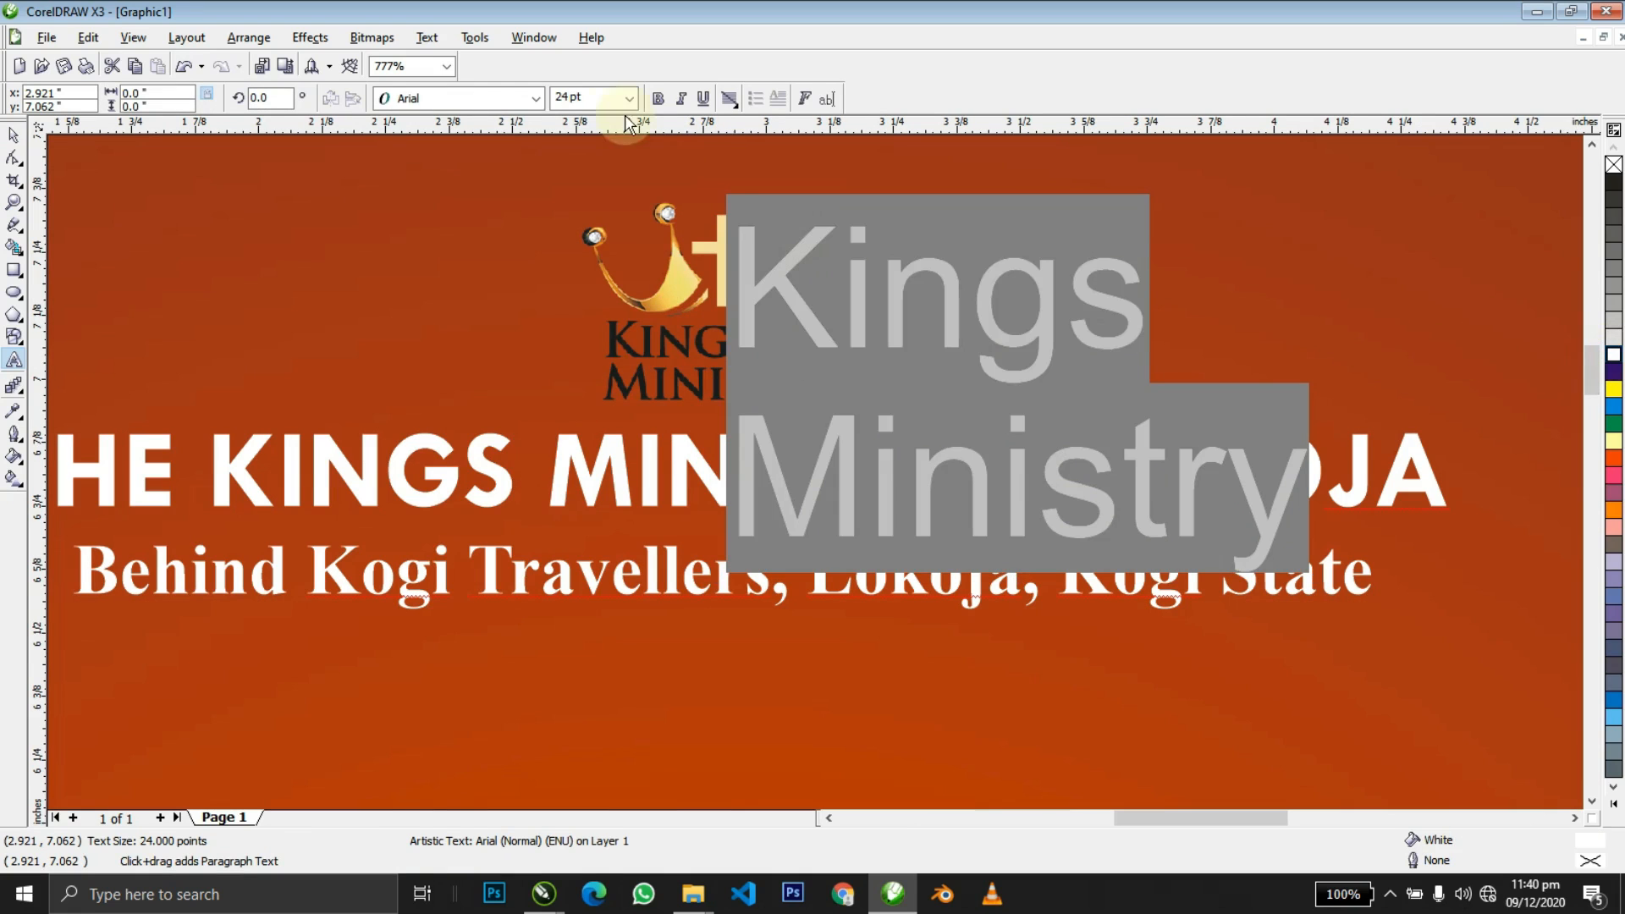
click(464, 89)
text(Times New Roman)
key(Return)
key(ctrl+space)
Move the Kings Ministry text onto the crown and shrink it to about 40%.
drag(766, 284, 644, 367)
drag(1191, 663, 926, 453)
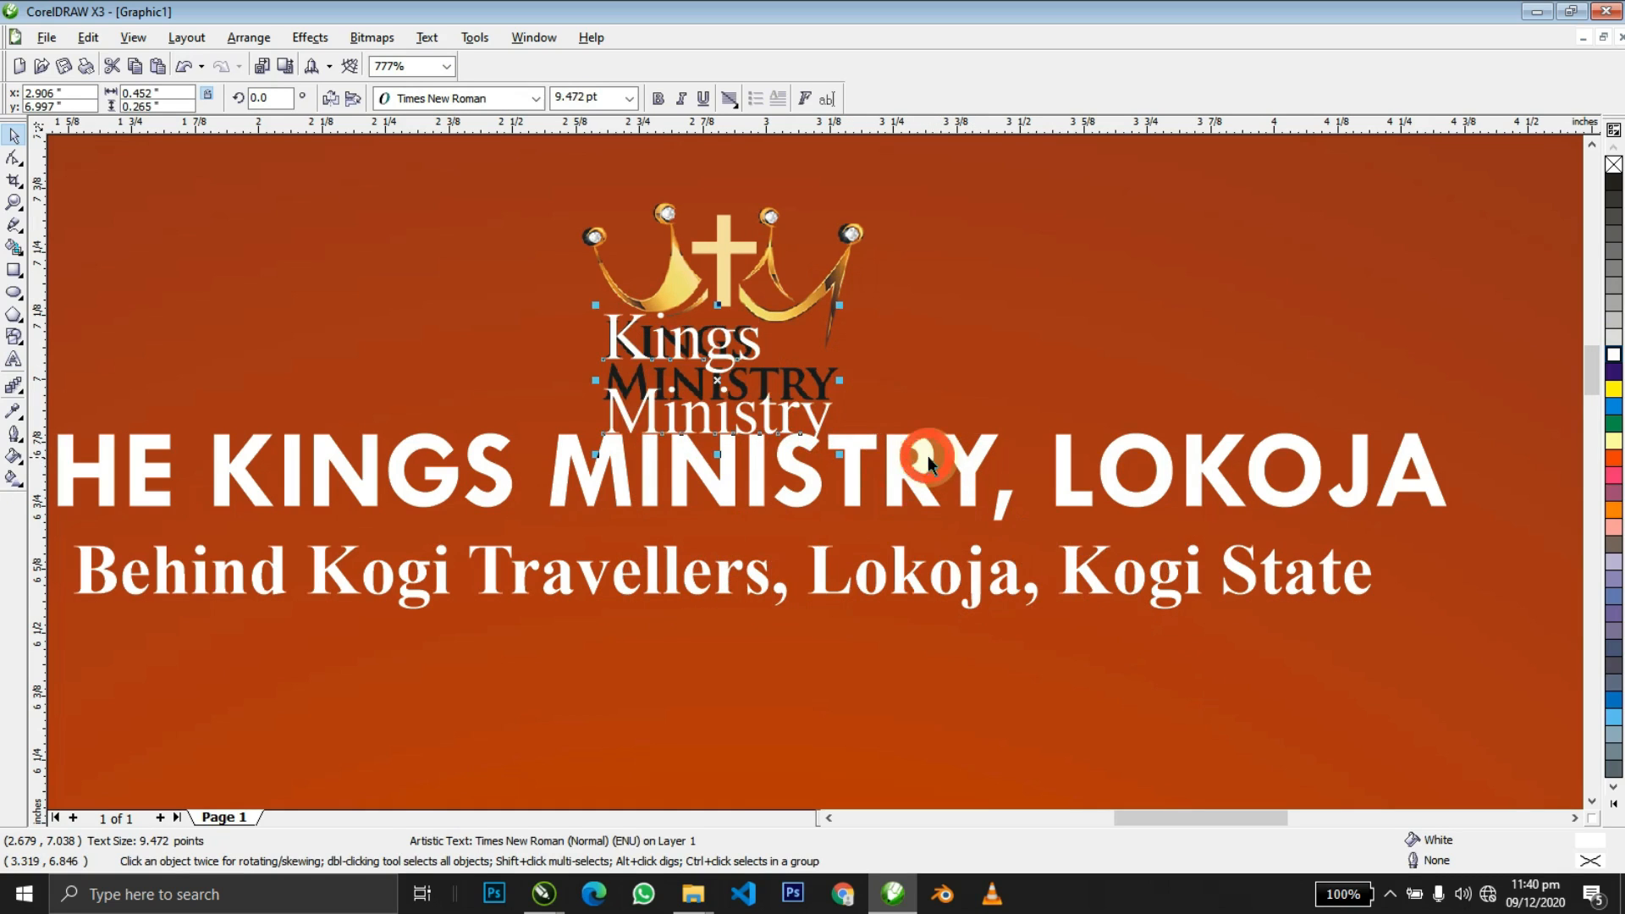
key(F10)
Pull the Ministry line up closer to Kings and reselect the crown image.
drag(596, 454, 587, 402)
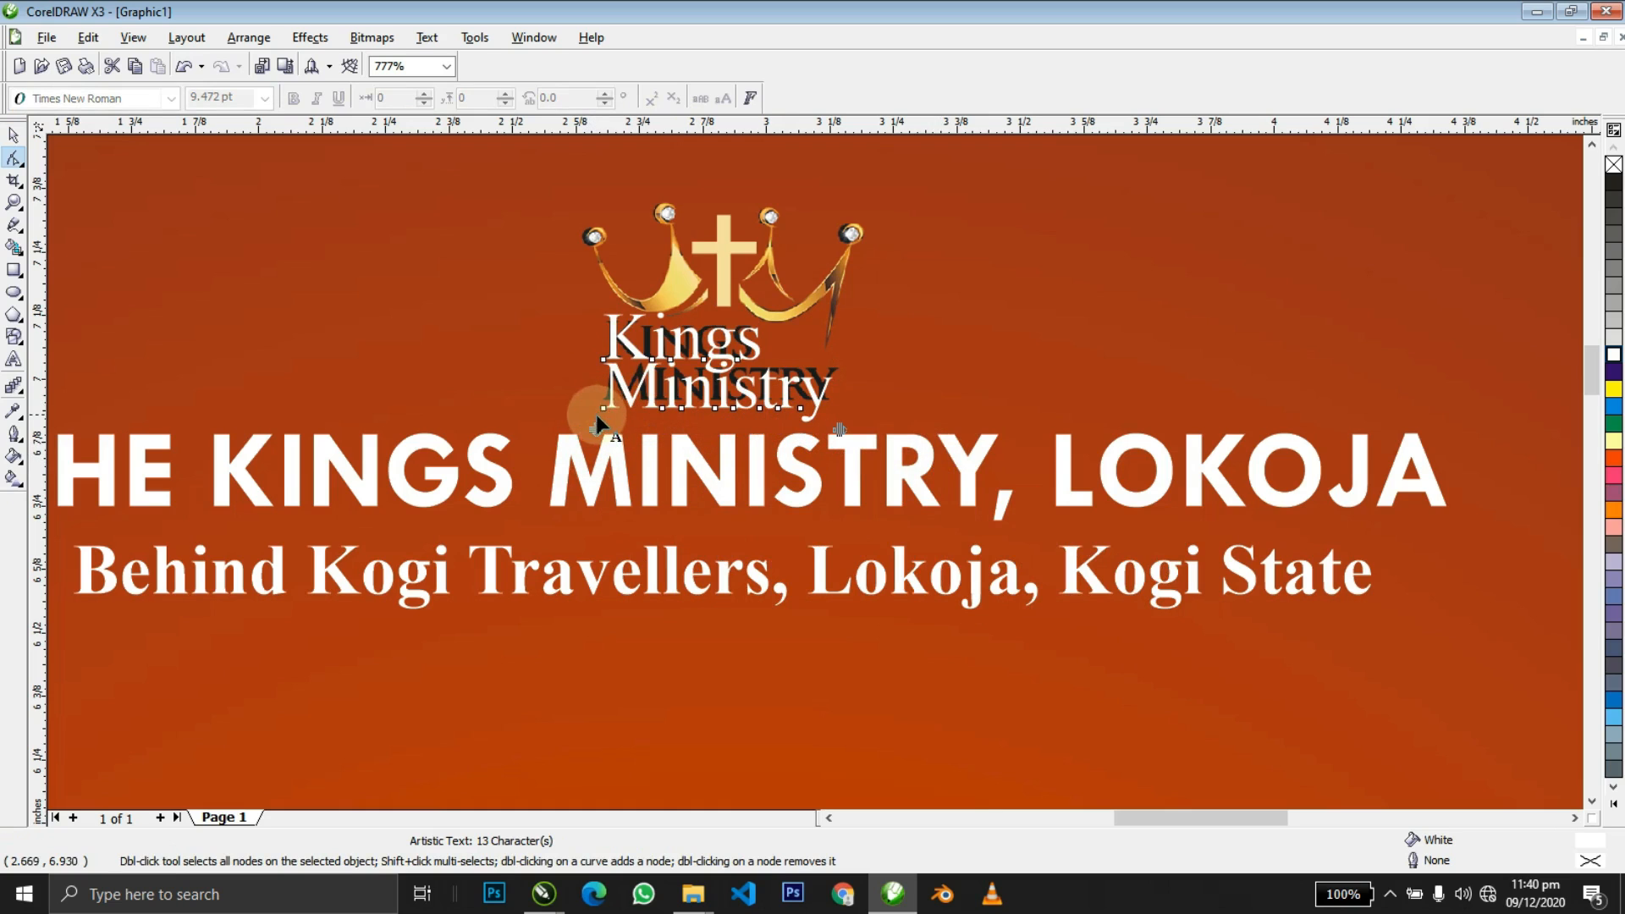
key(space)
click(774, 311)
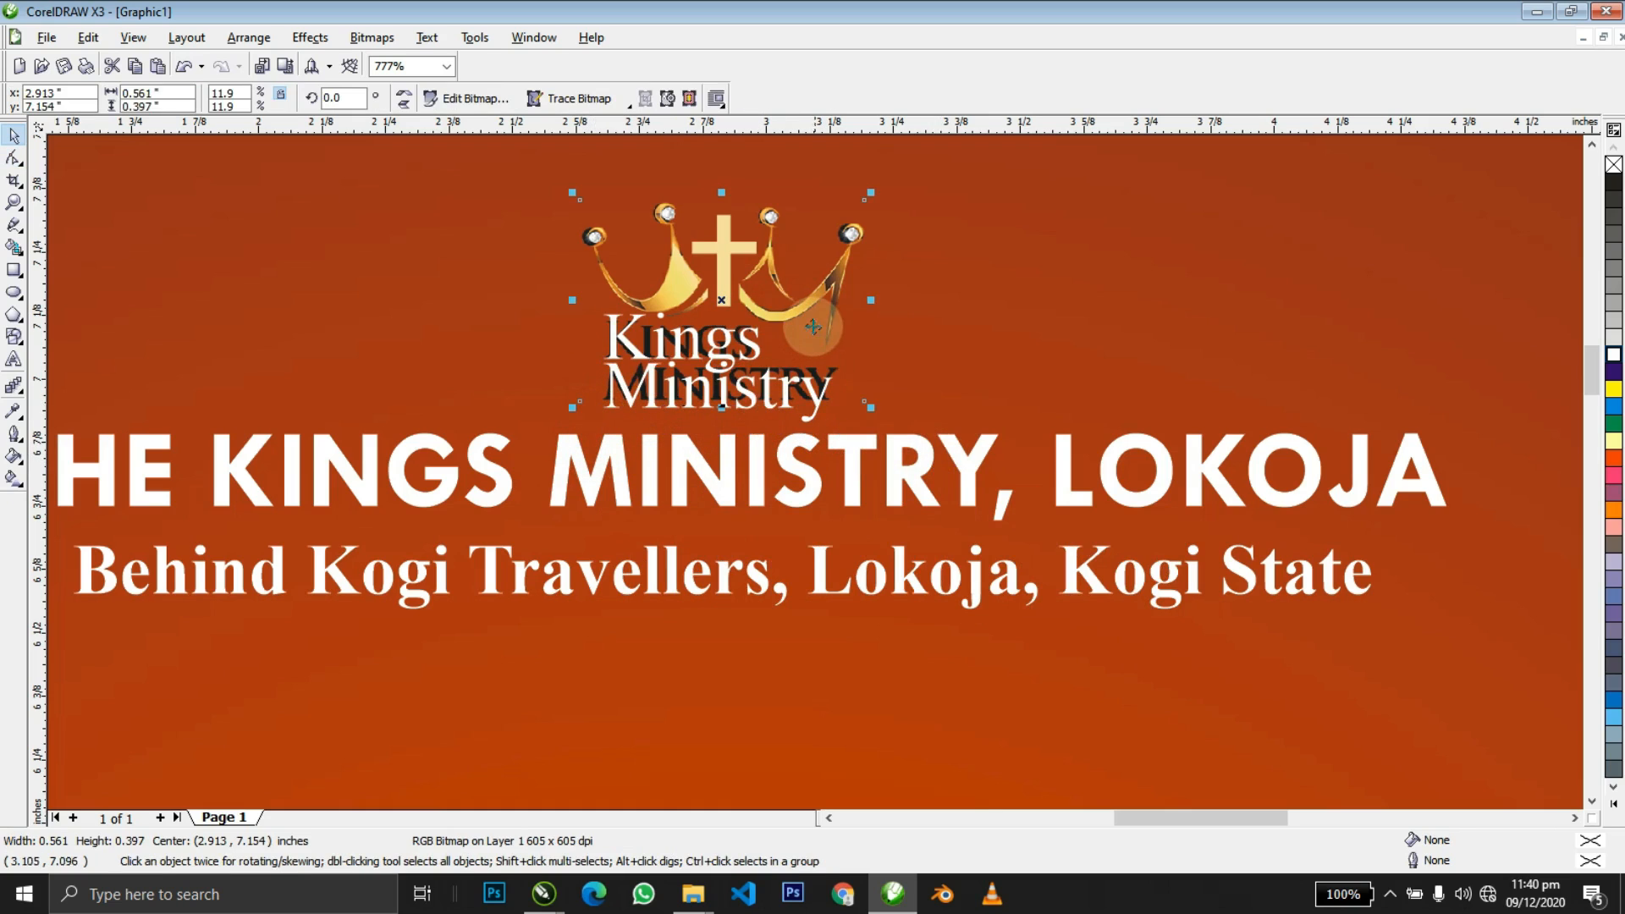
key(F10)
key(space)
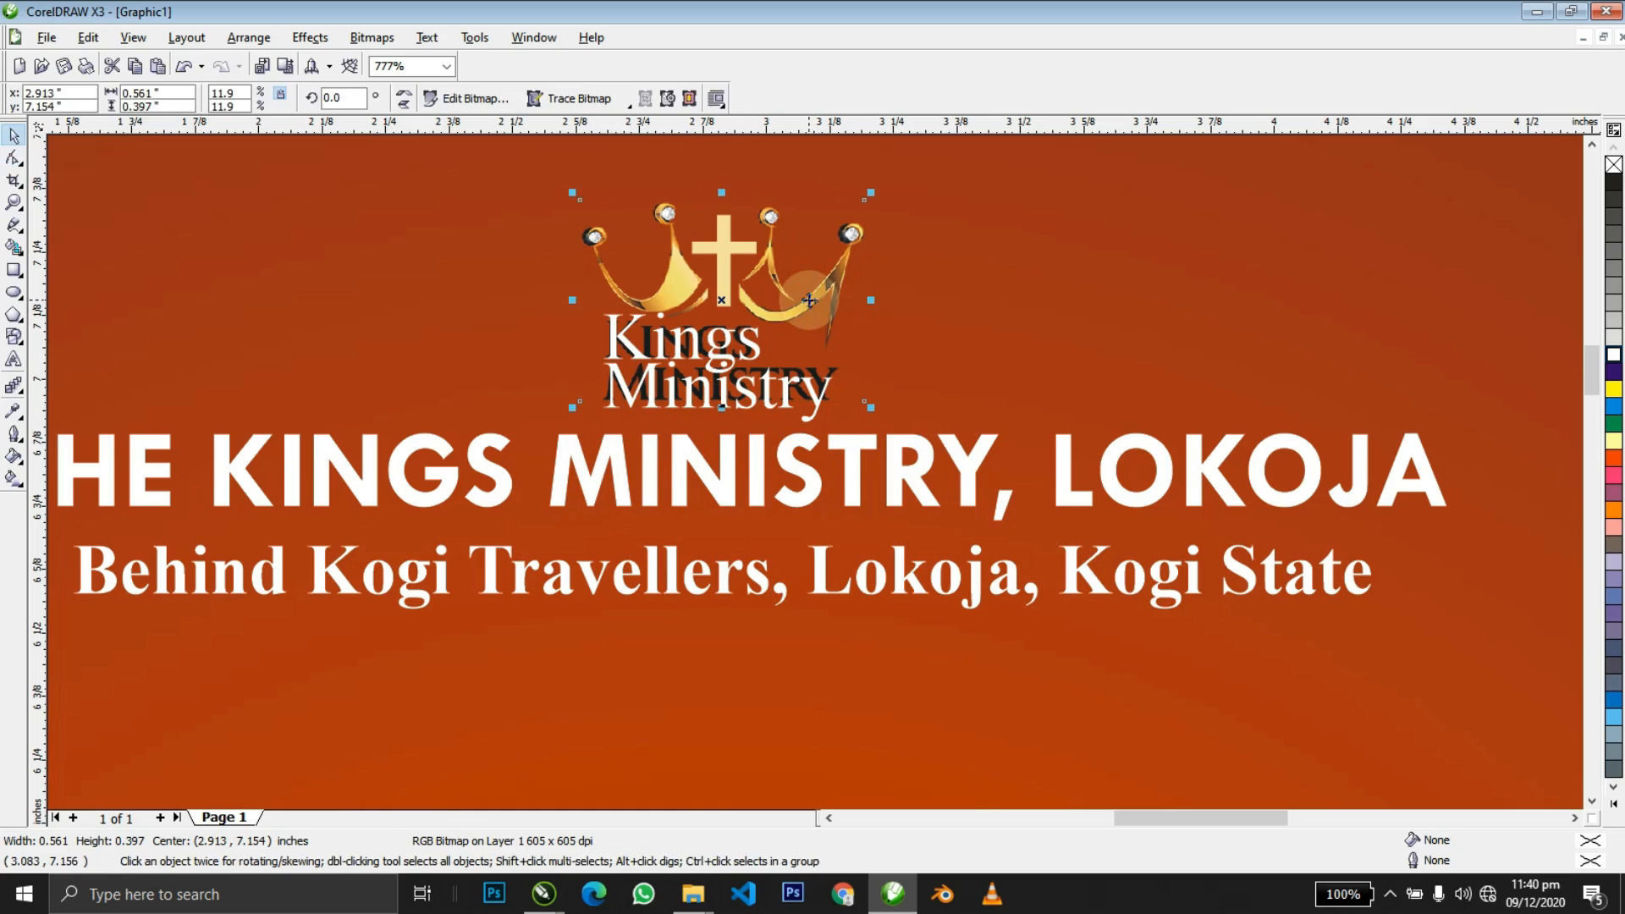
click(814, 297)
key(space)
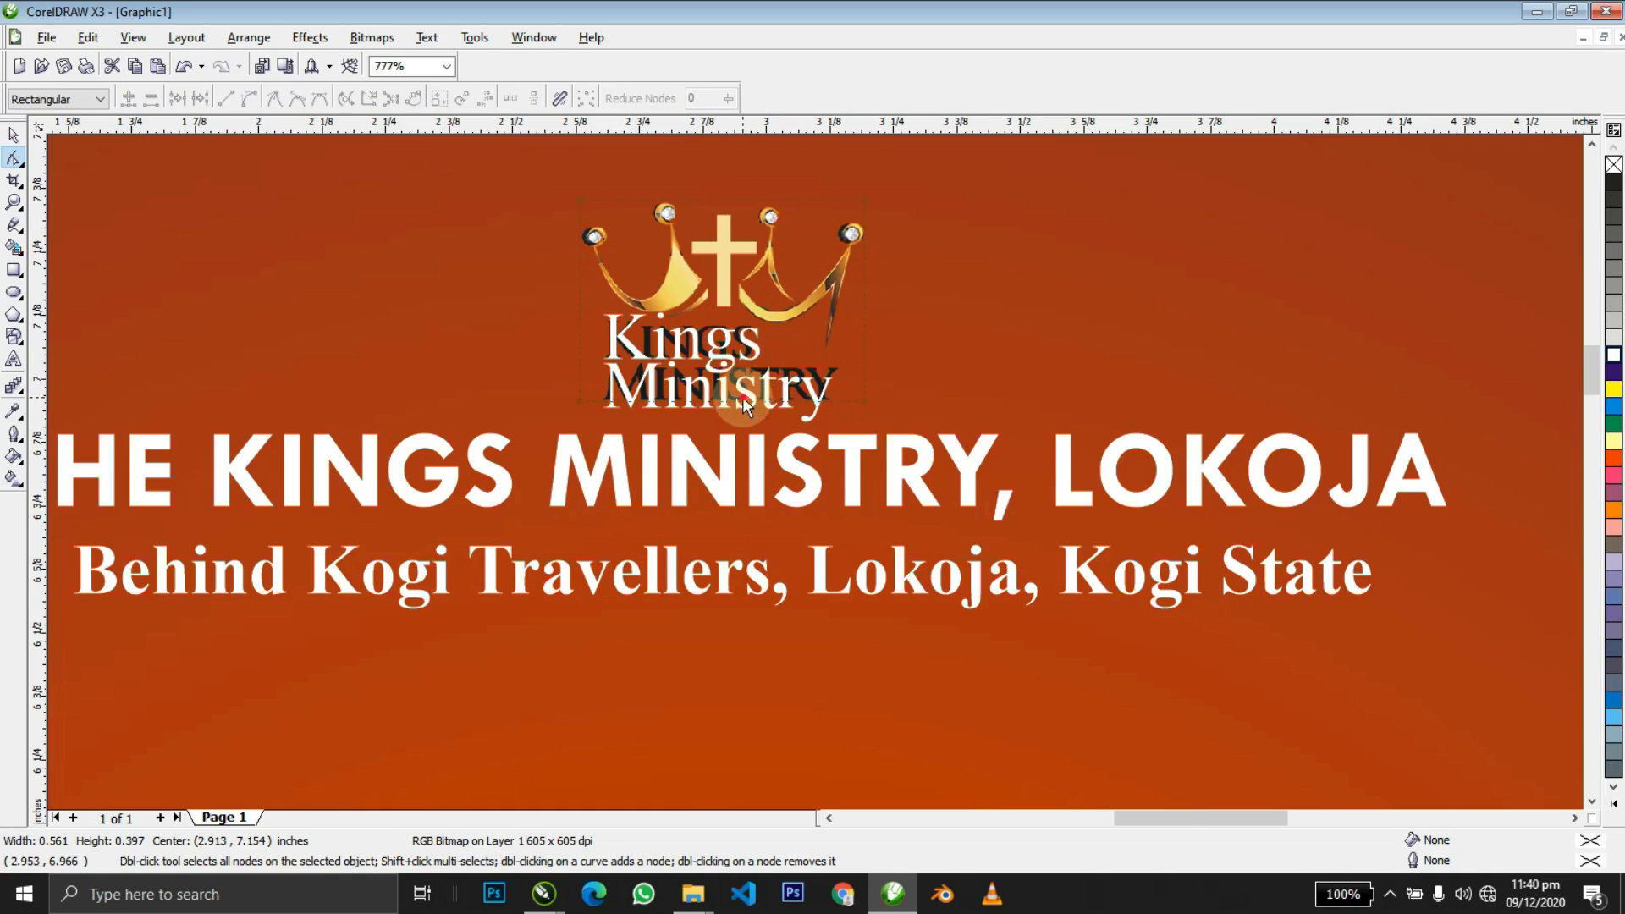
Crop the crown image's outline upward, adding a node to hide its black lettering.
click(742, 398)
click(829, 346)
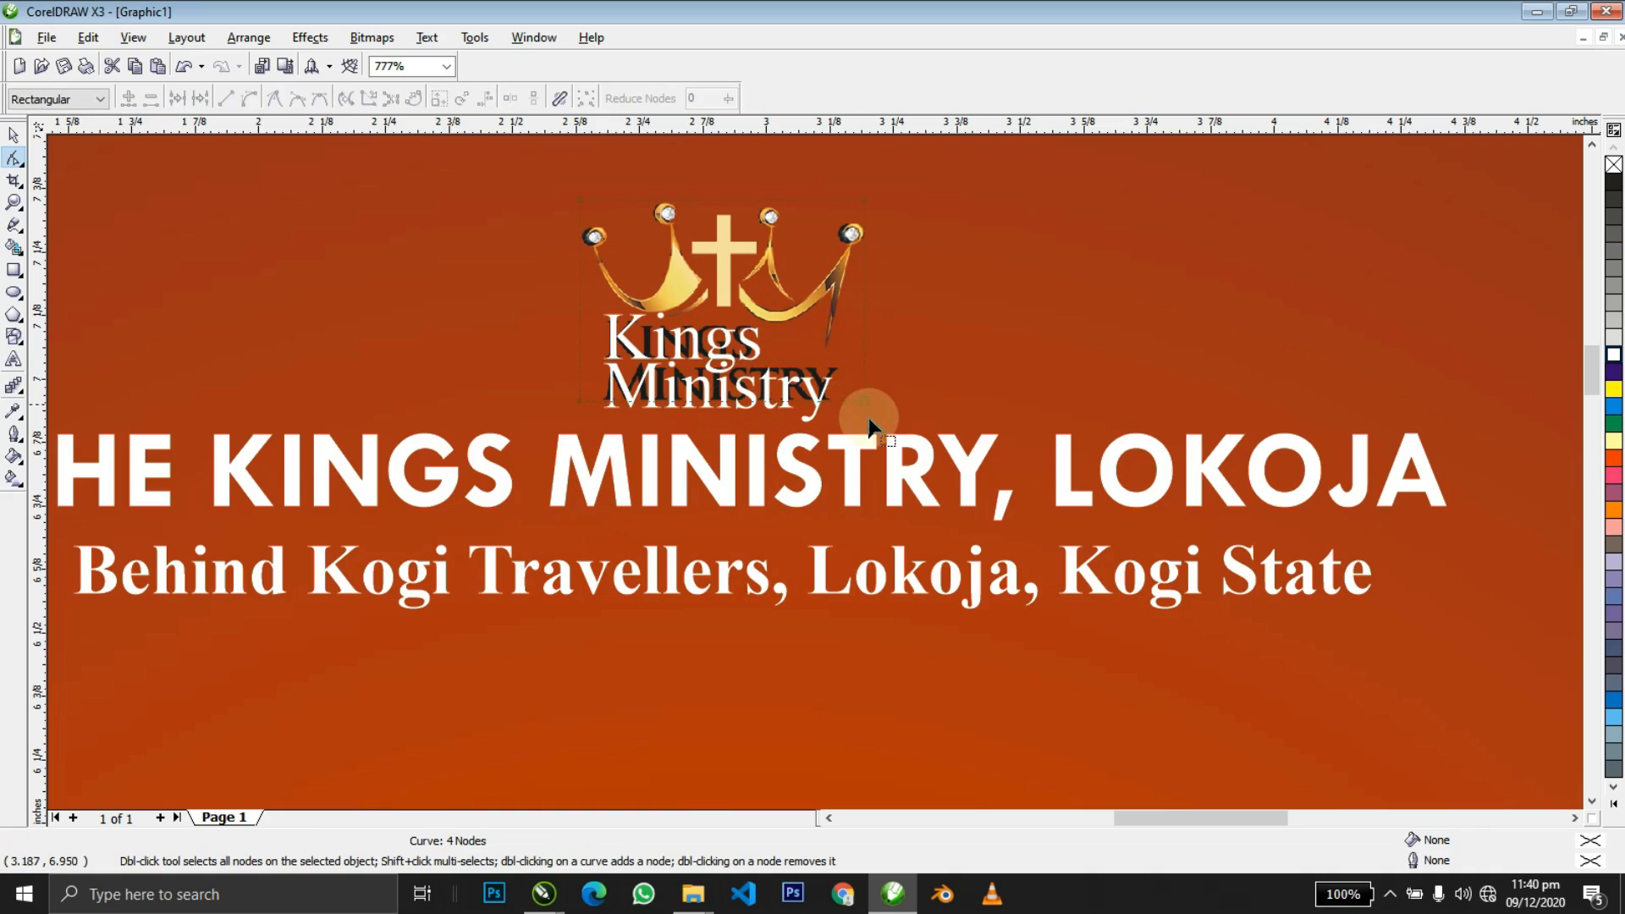
drag(865, 403, 850, 345)
double_click(818, 354)
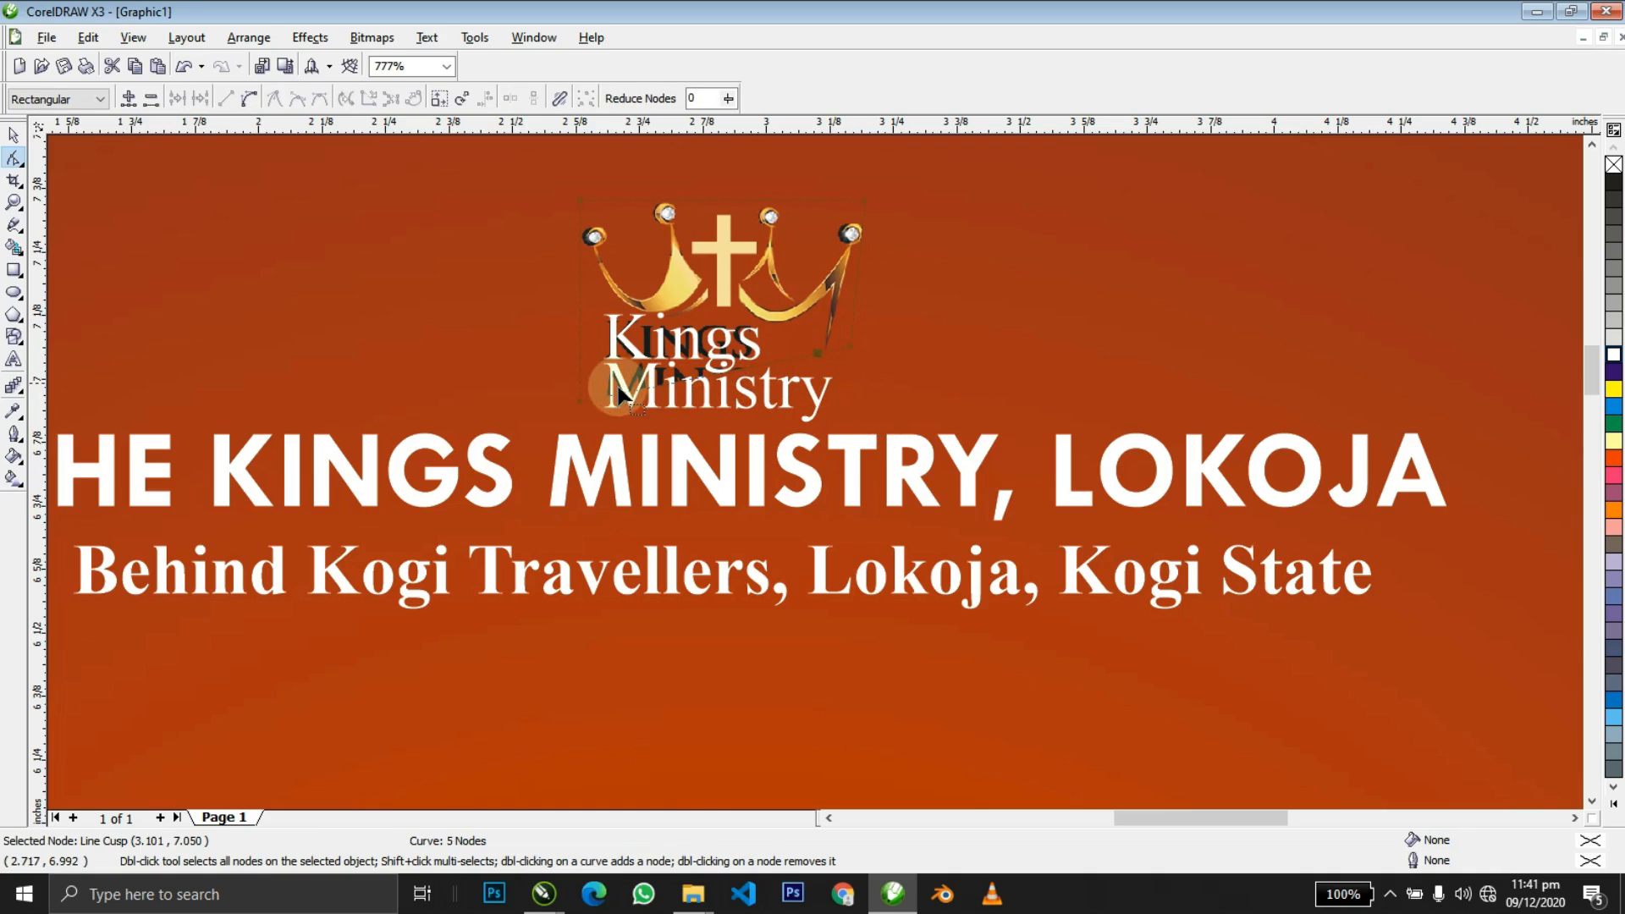
drag(578, 406, 670, 319)
click(641, 328)
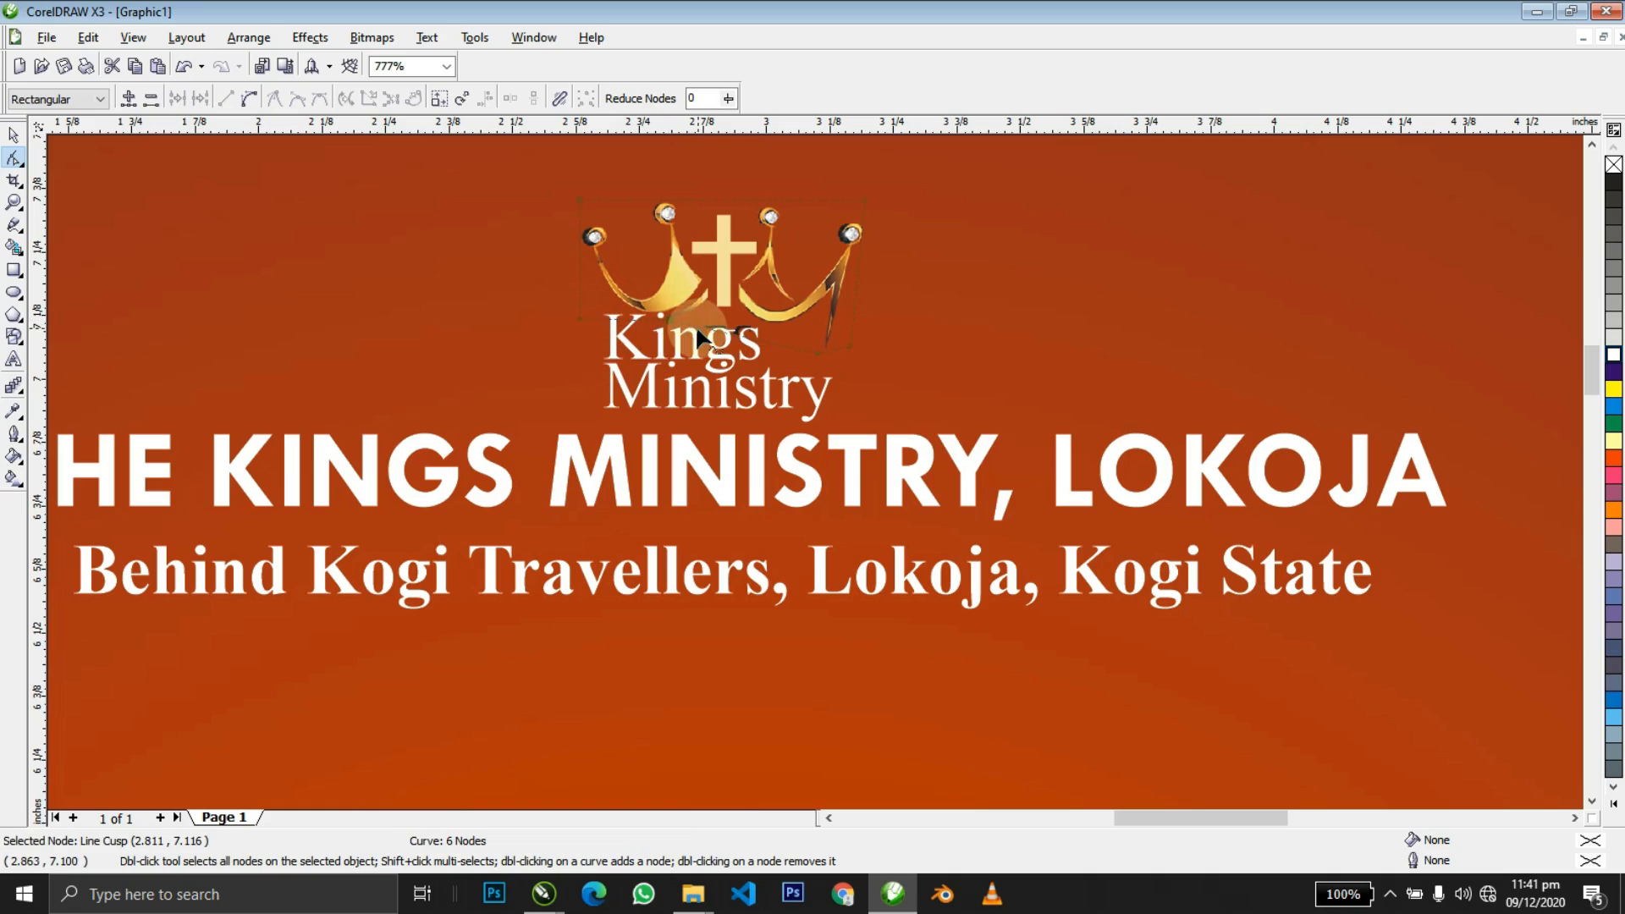
Group the crown logo with its Kings Ministry text.
key(space)
click(761, 328)
scroll(762, 328, down, 5)
drag(660, 157, 893, 295)
key(ctrl+g)
shift+click(901, 256)
shift+click(900, 256)
Nudge the church name down slightly and centre it with the address line on the page.
key(z)
right_click(901, 257)
drag(693, 334, 1017, 421)
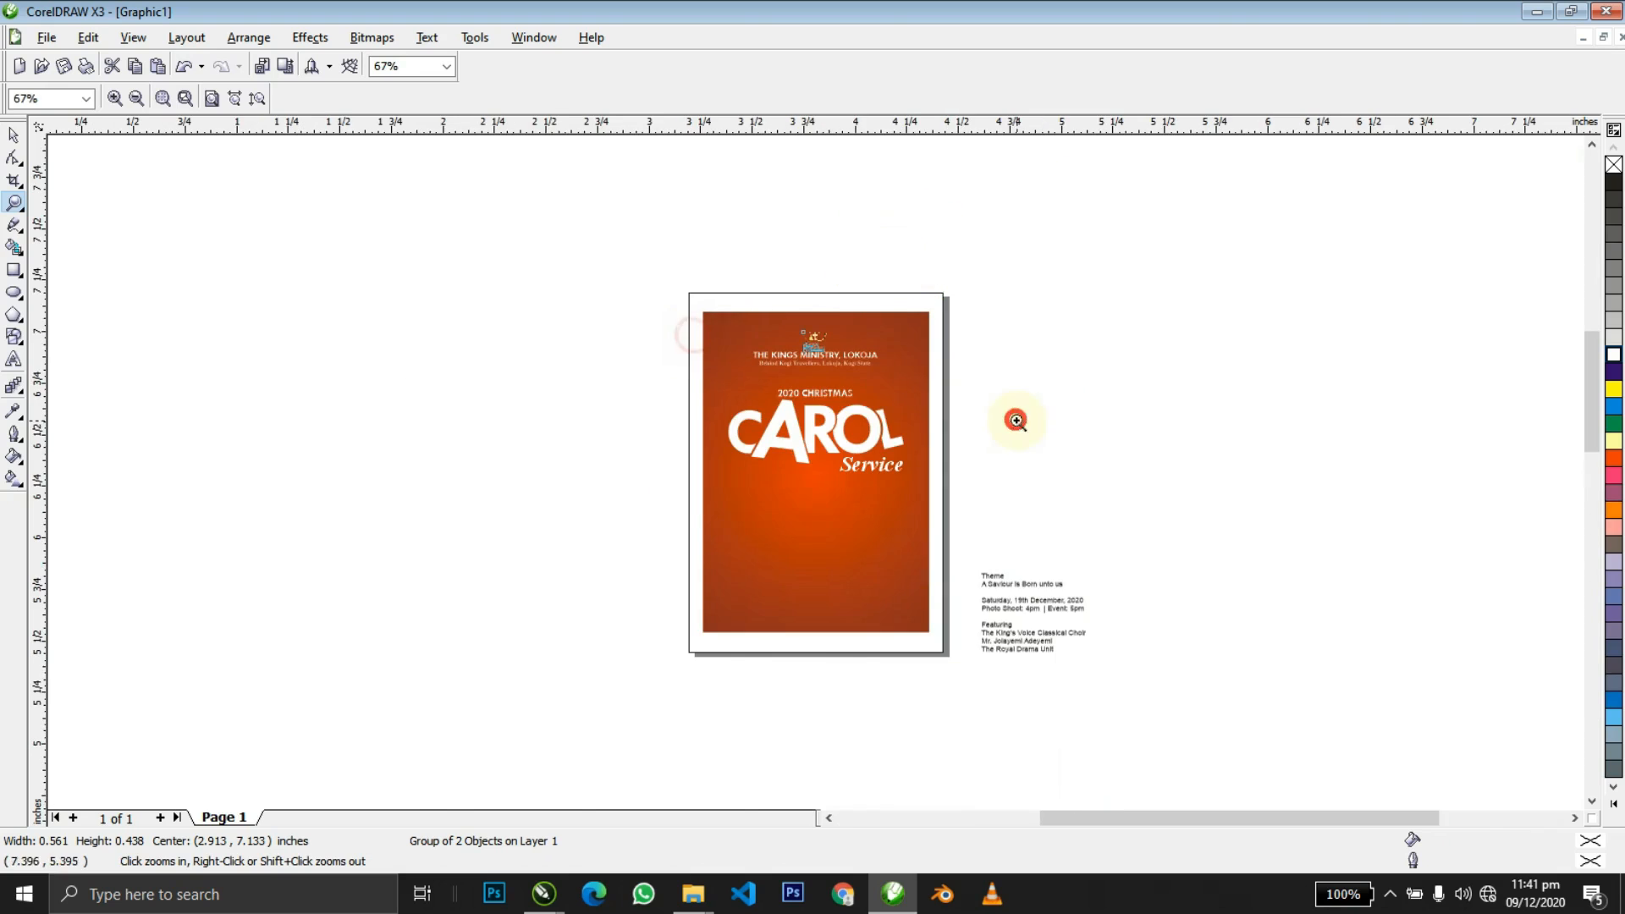
drag(494, 304, 911, 447)
key(space)
drag(748, 404, 749, 430)
shift+click(923, 571)
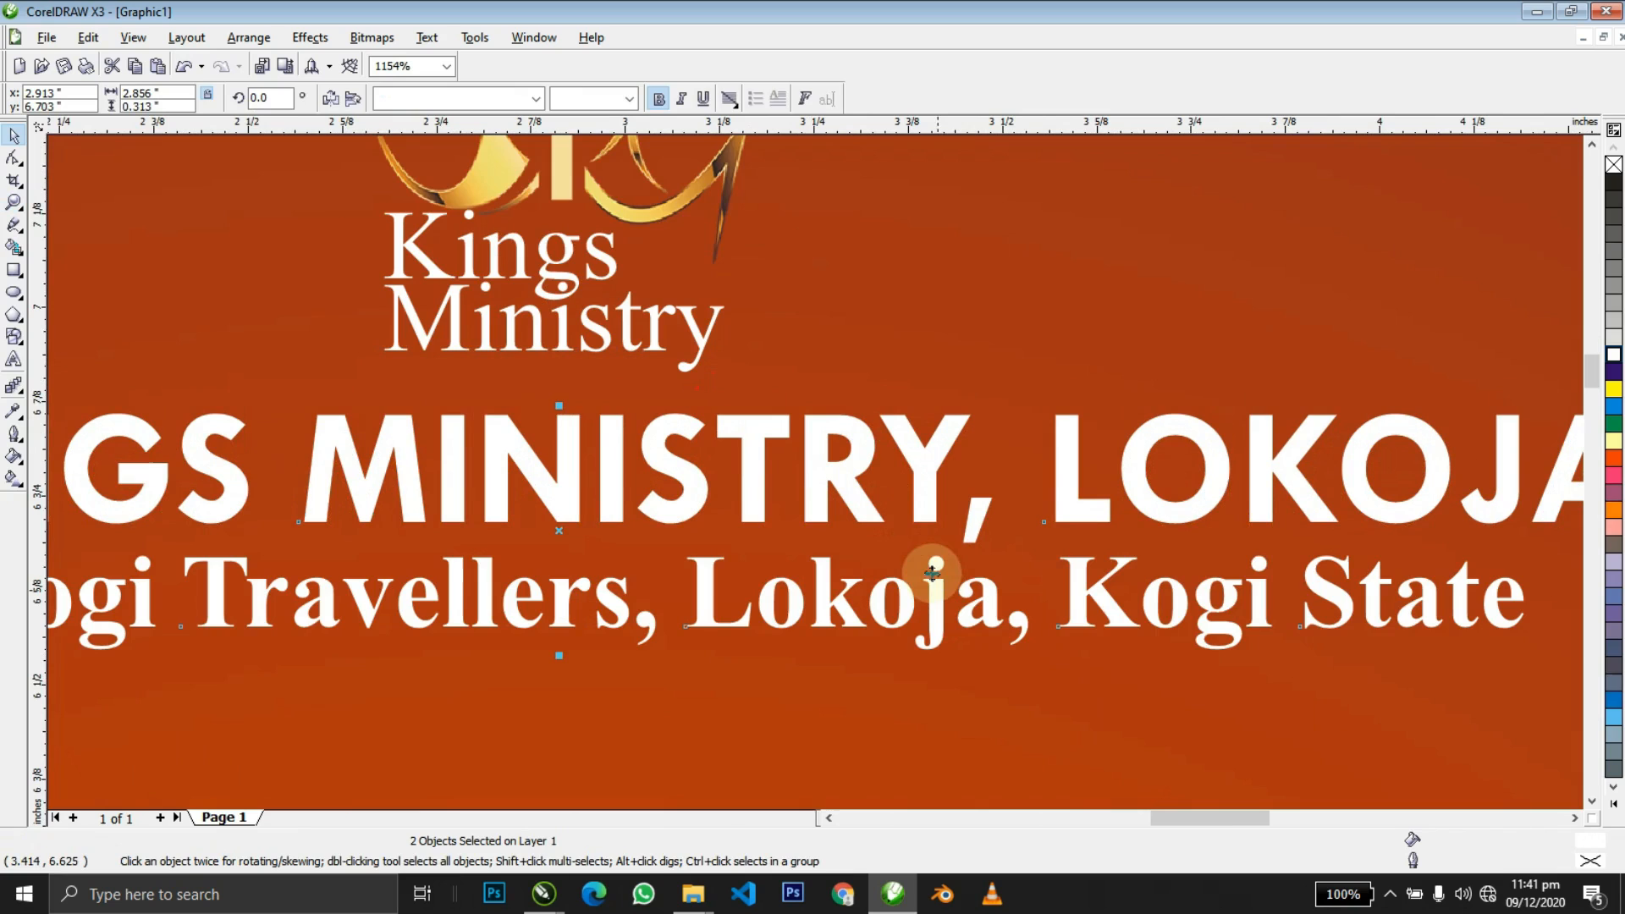
shift+click(933, 351)
shift+click(934, 351)
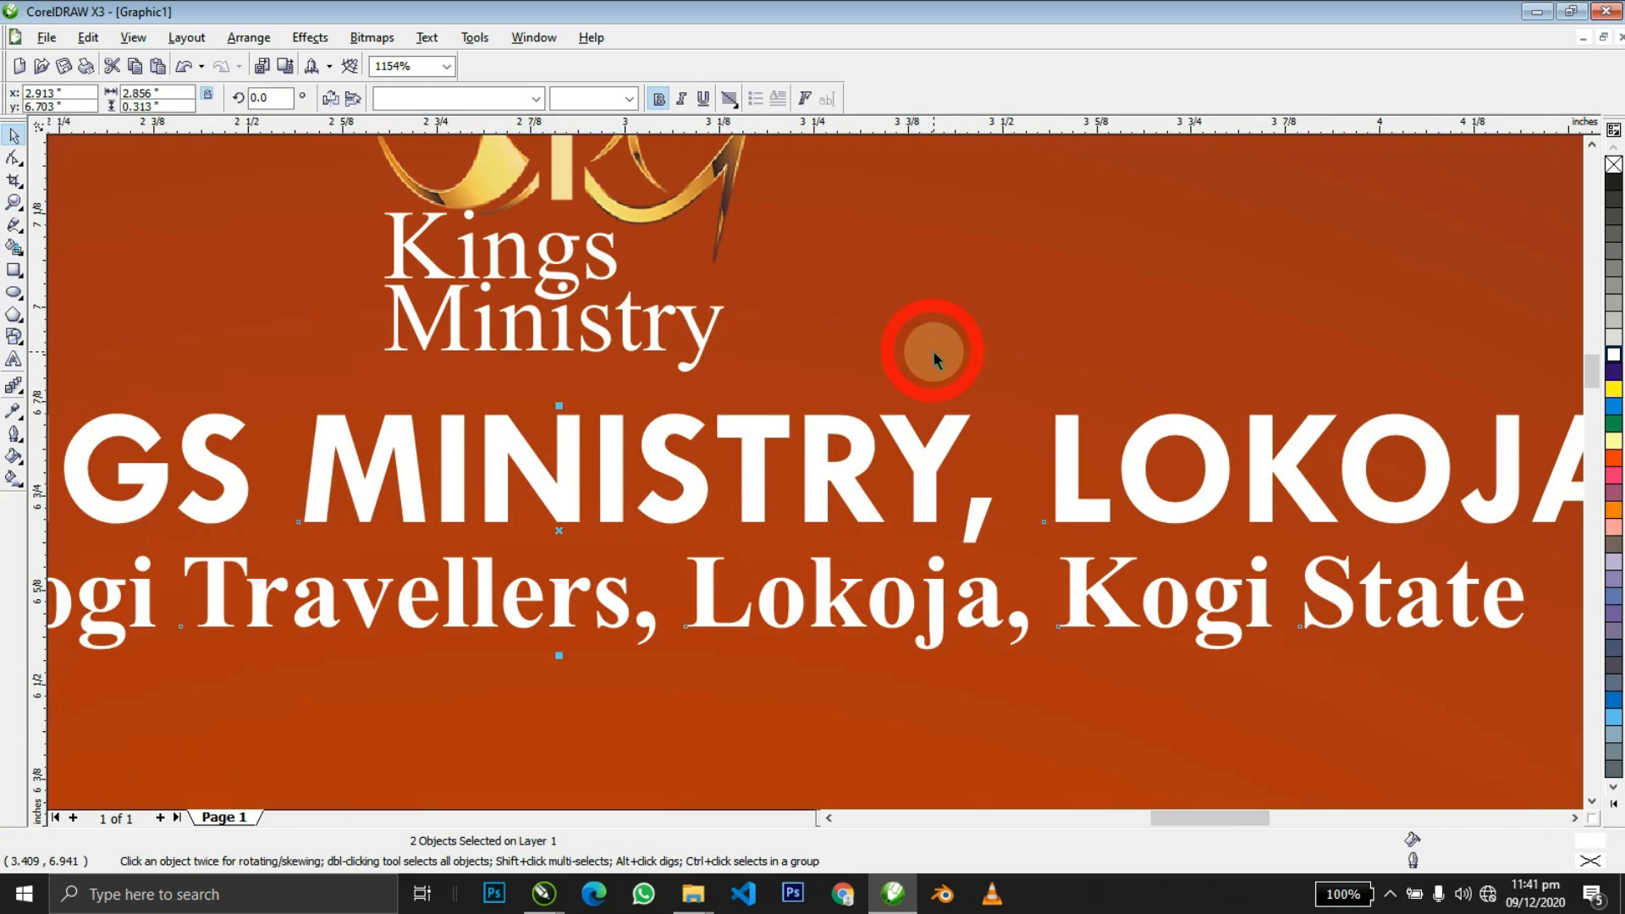
scroll(933, 351, down, 2)
key(F4)
Zoom in on the CAROL title and select the 2020 CHRISTMAS heading and letter R.
click(948, 304)
key(z)
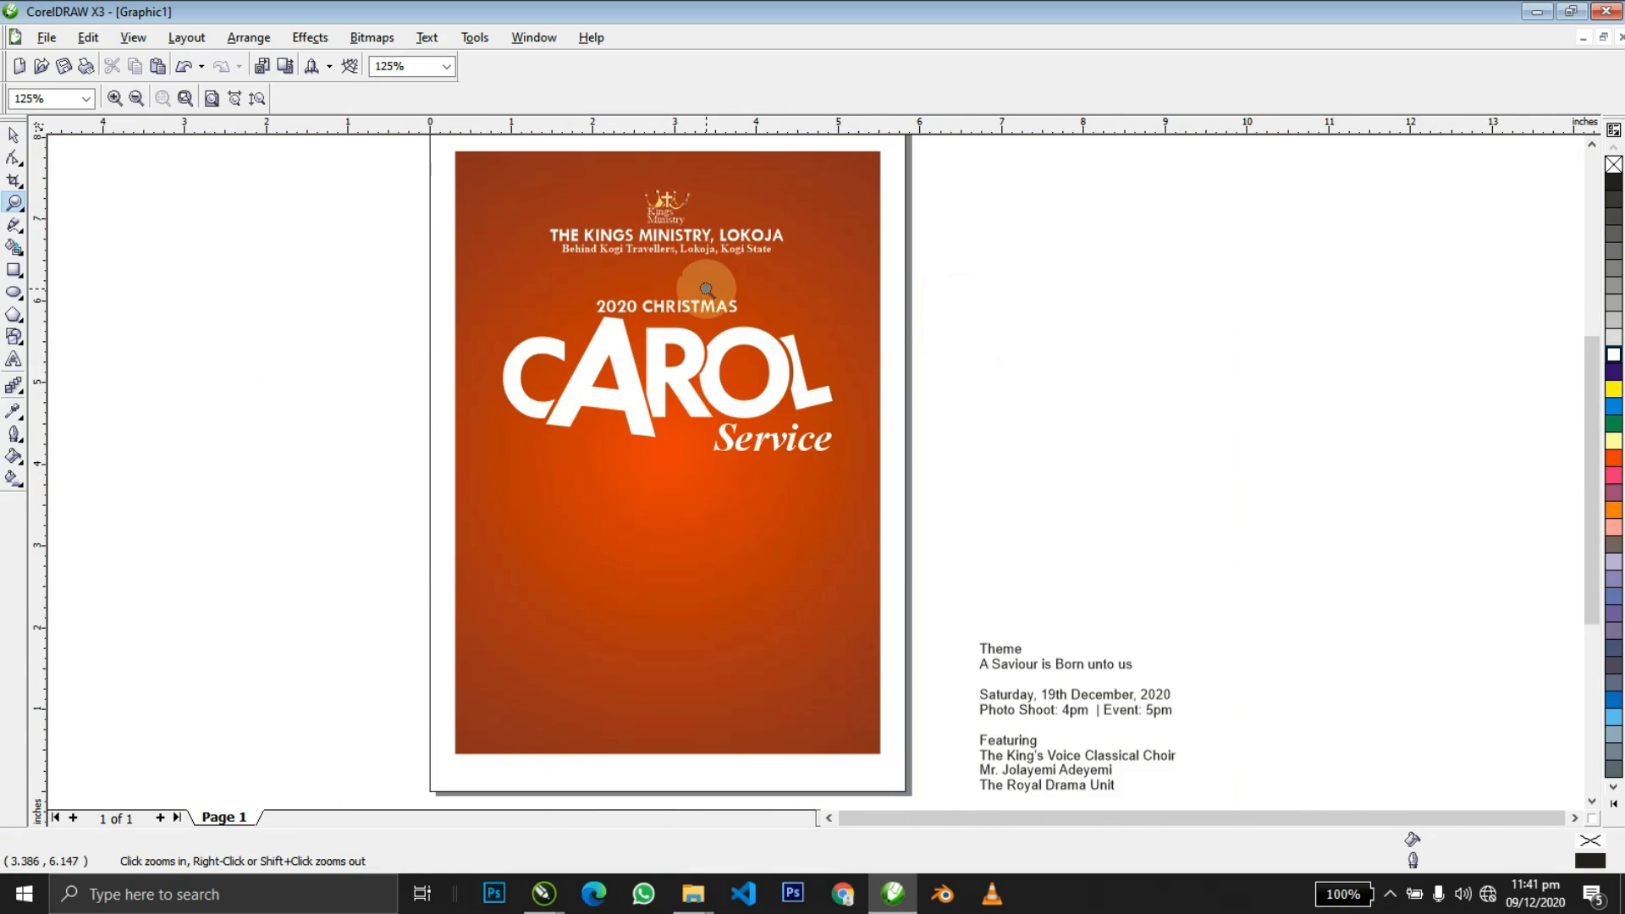
drag(354, 248, 902, 426)
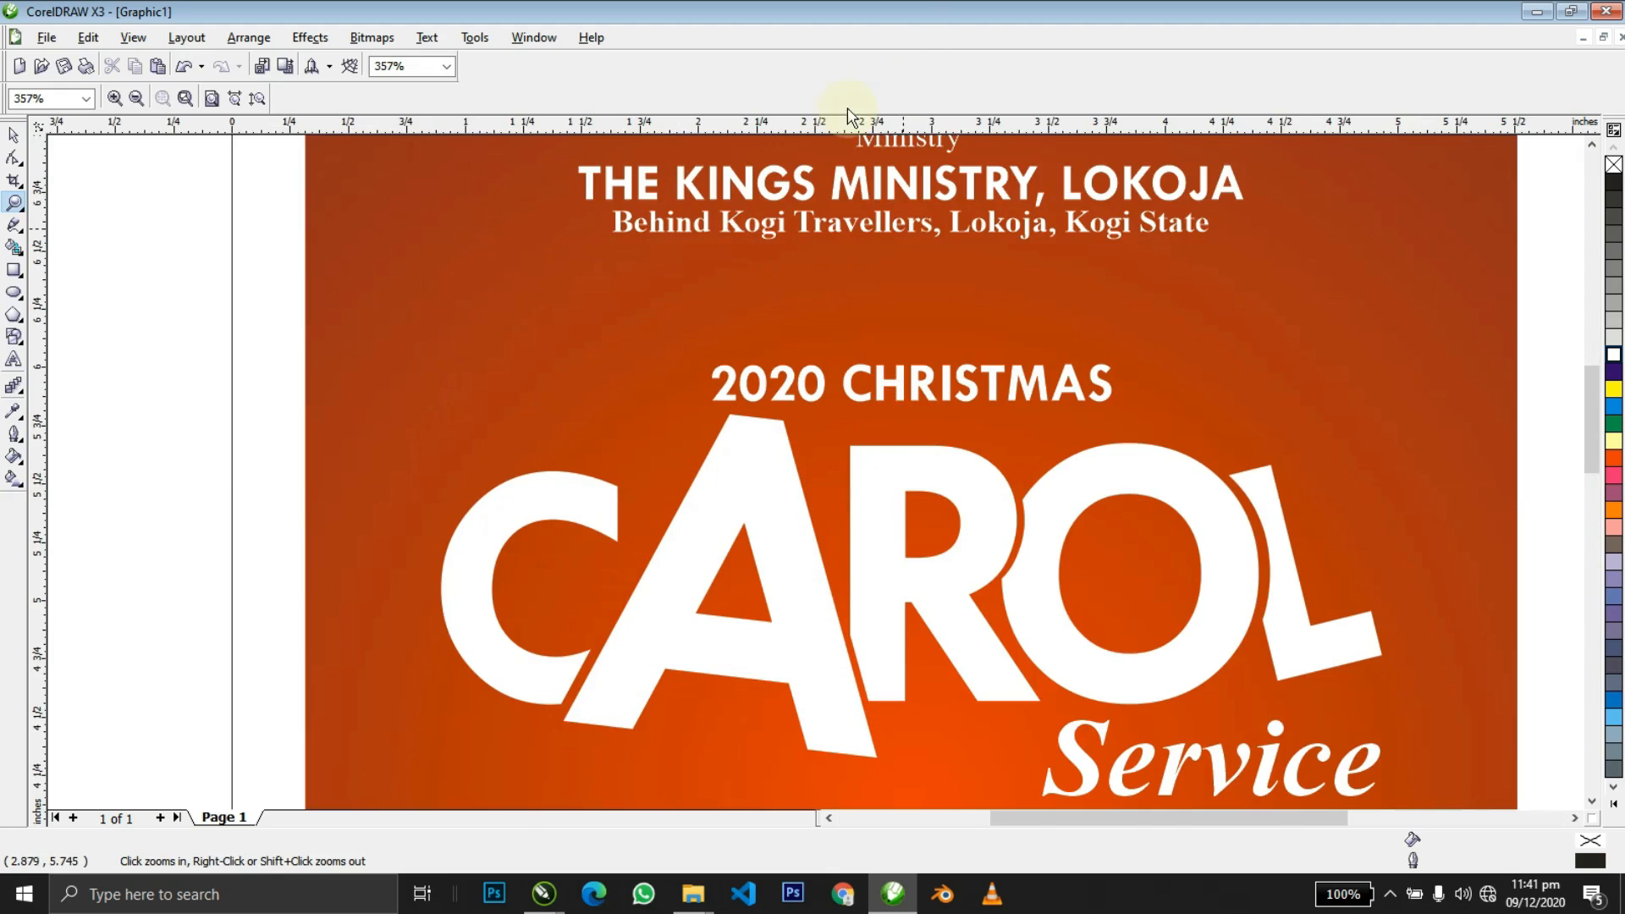
key(space)
click(917, 394)
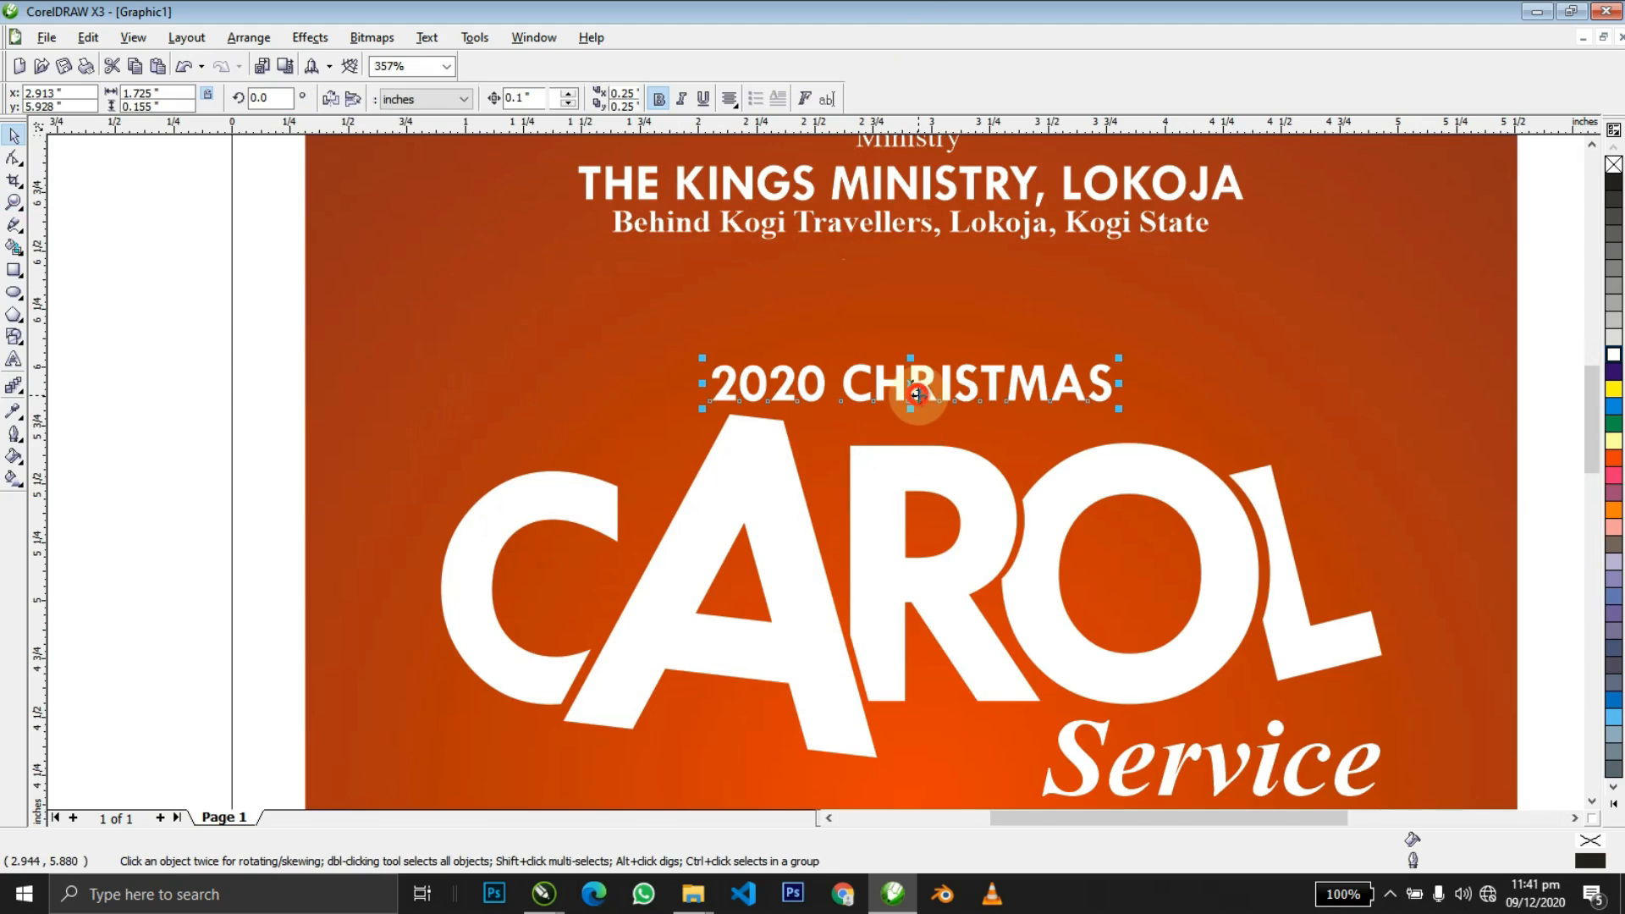
click(885, 520)
key(F4)
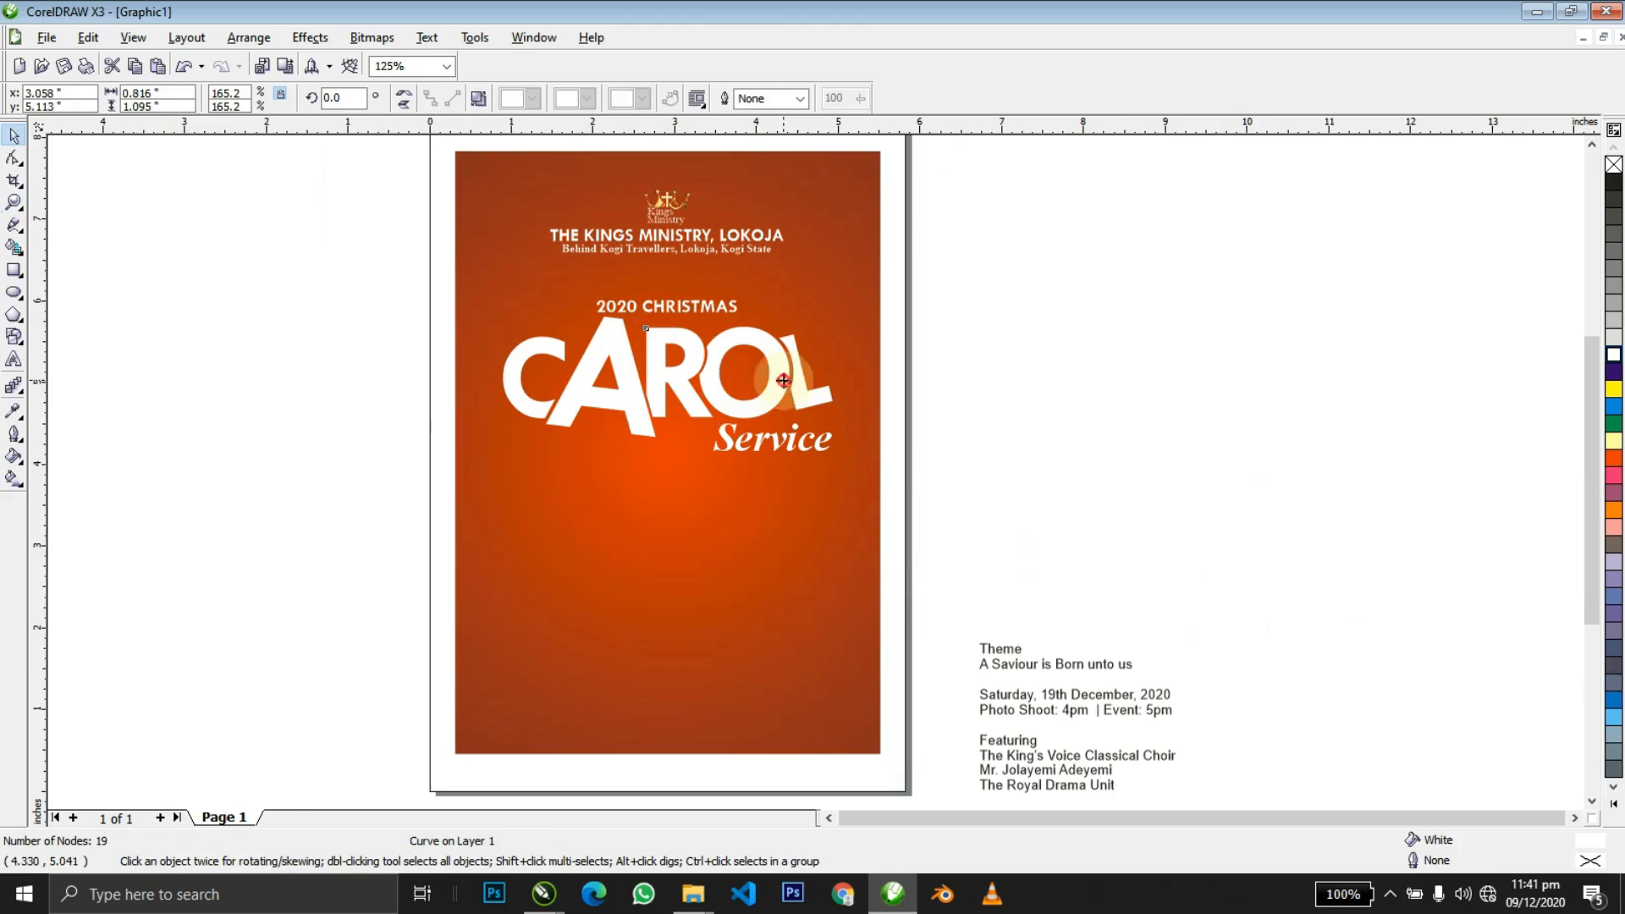
Weld the five CAROL letters into a single shape.
shift+click(782, 381)
shift+click(643, 406)
shift+click(571, 398)
shift+click(520, 391)
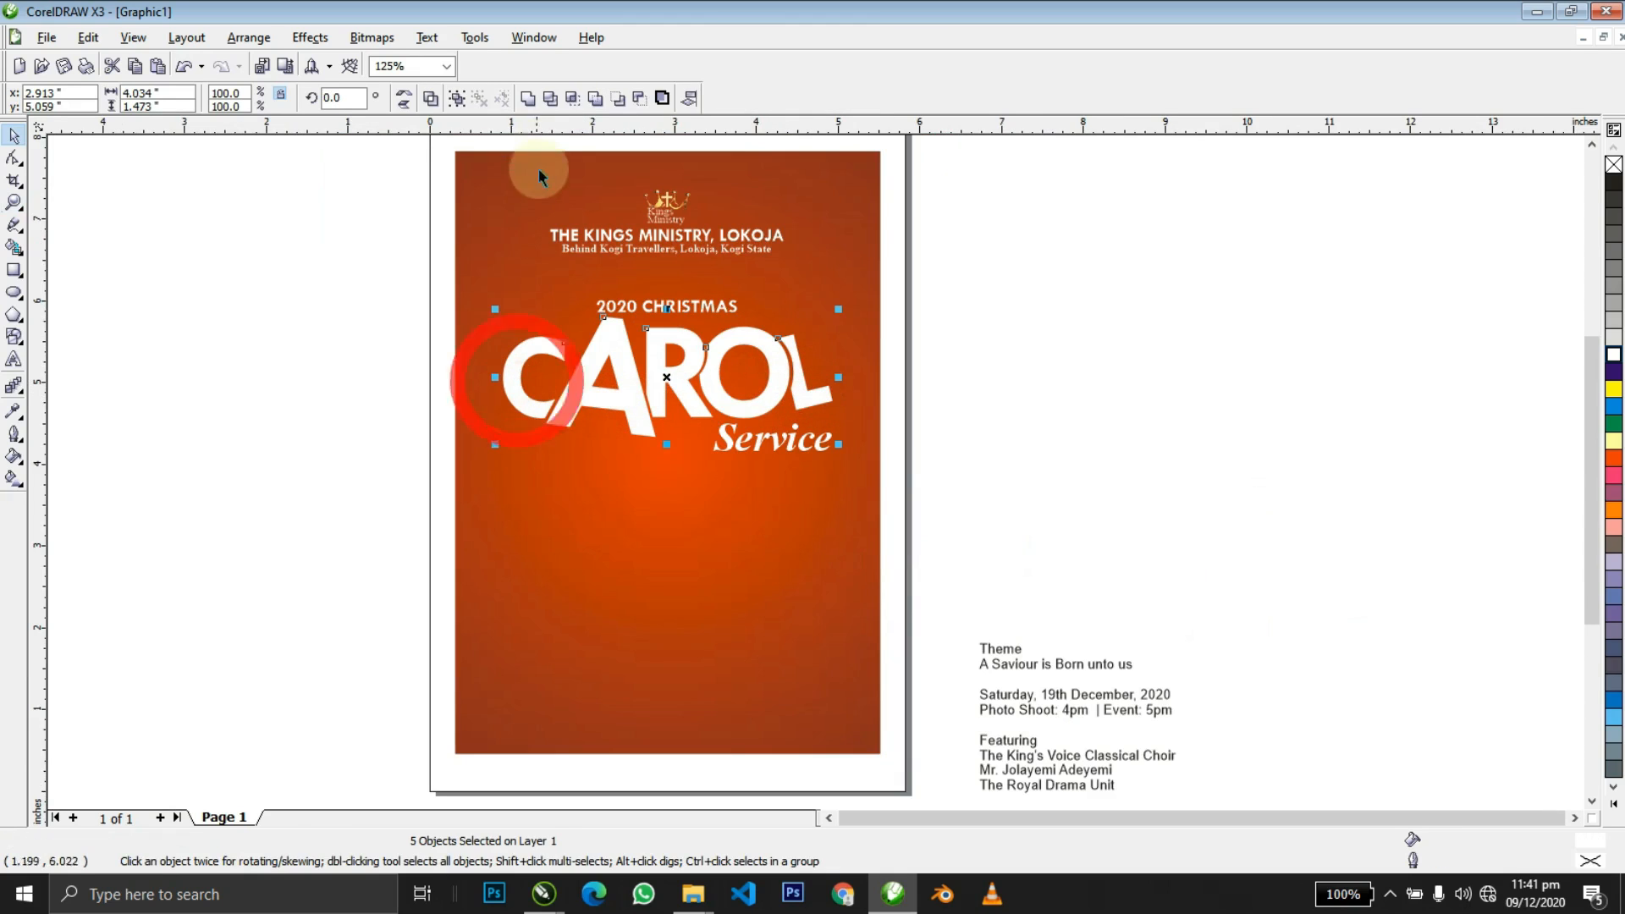
click(527, 99)
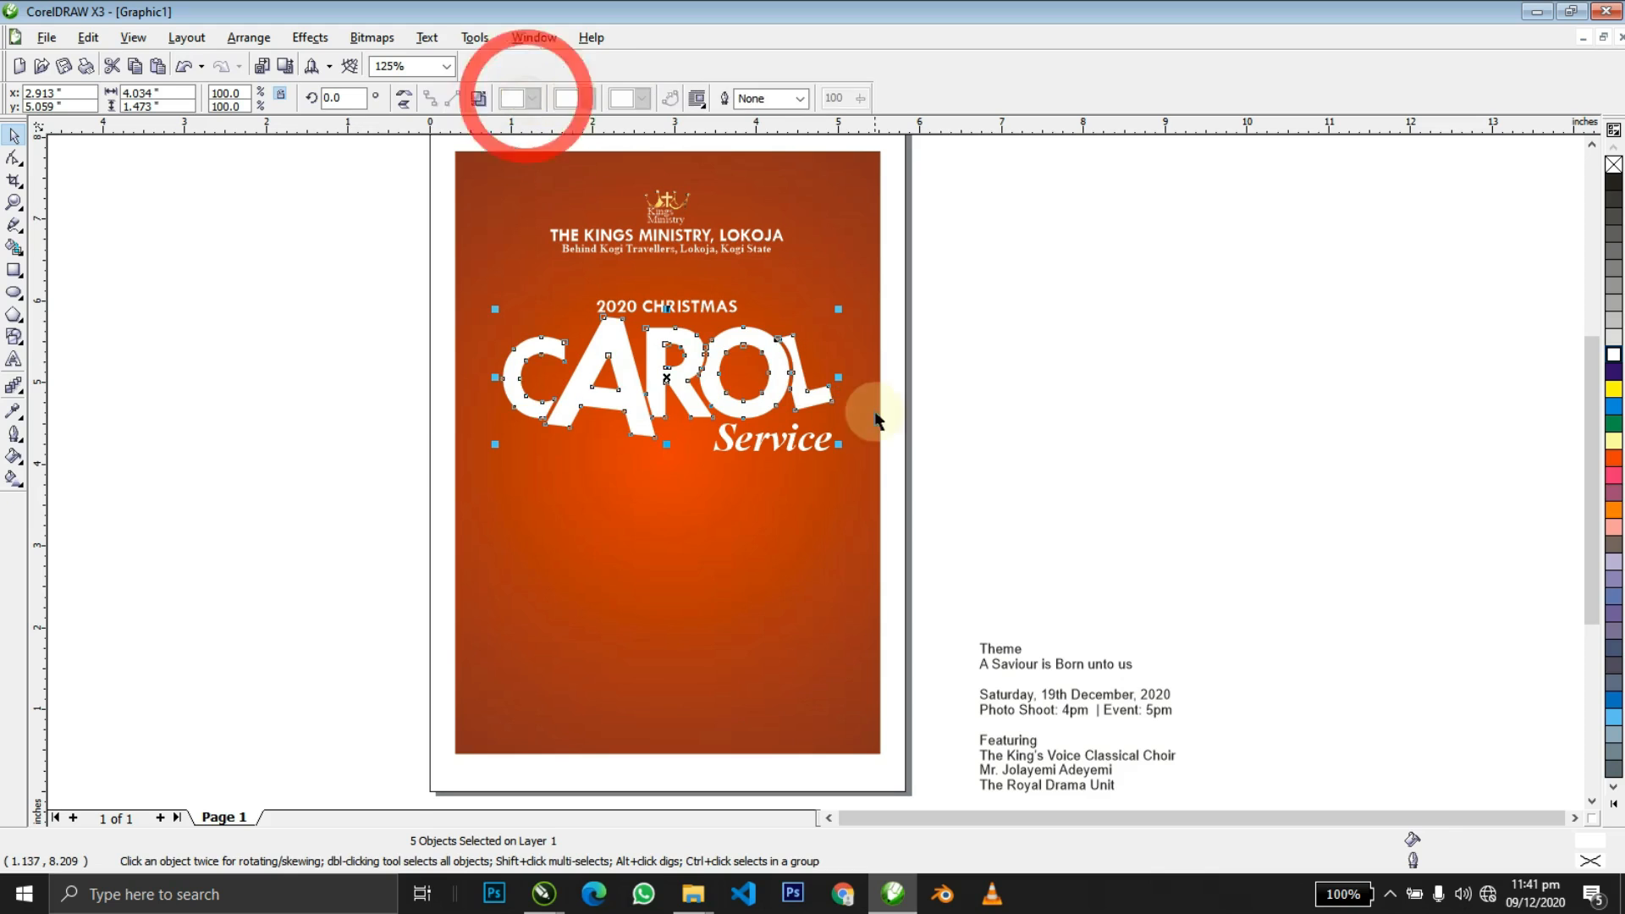
Undo a yellow fill on CAROL, keep it white, and start a linear gradient fill.
click(850, 396)
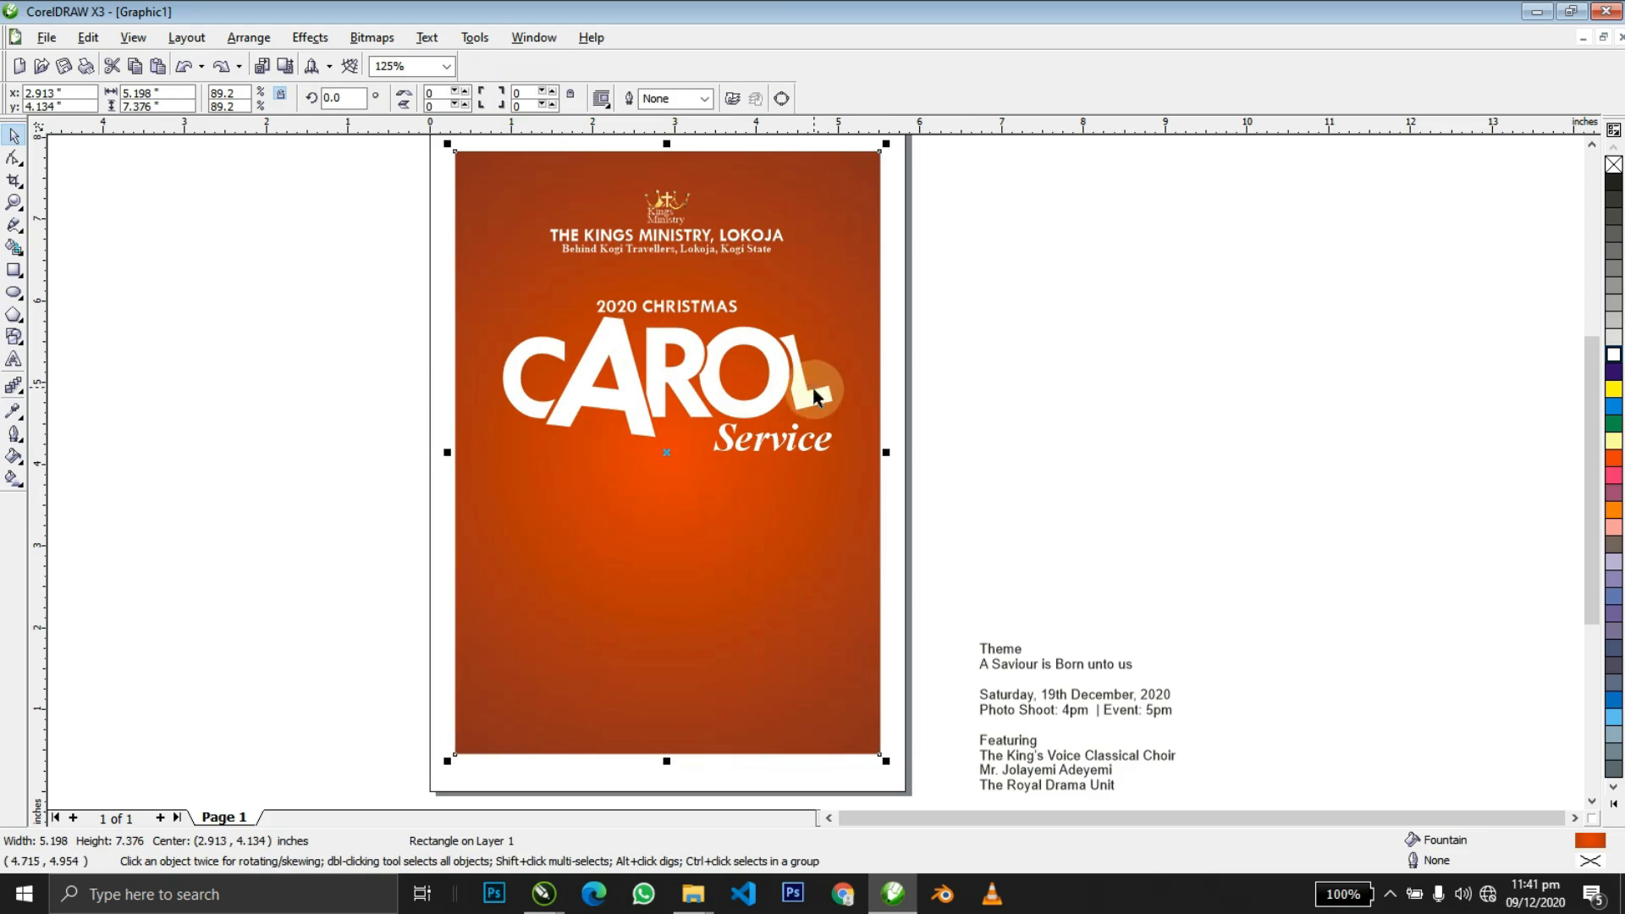
click(811, 398)
click(1615, 388)
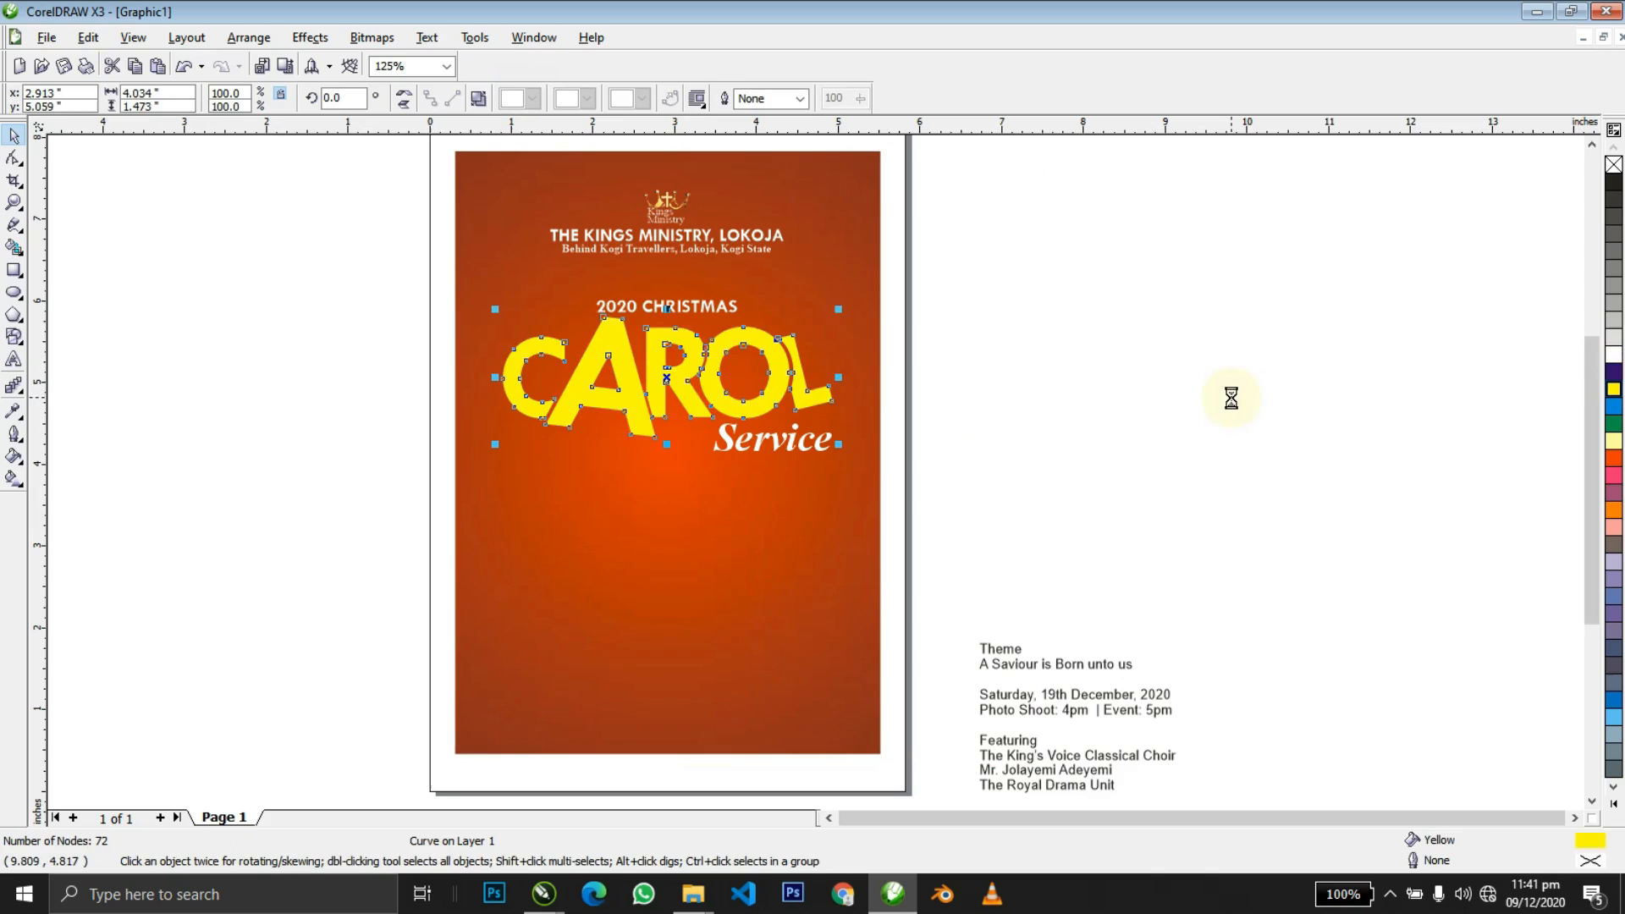
key(ctrl+z)
click(1104, 402)
click(639, 397)
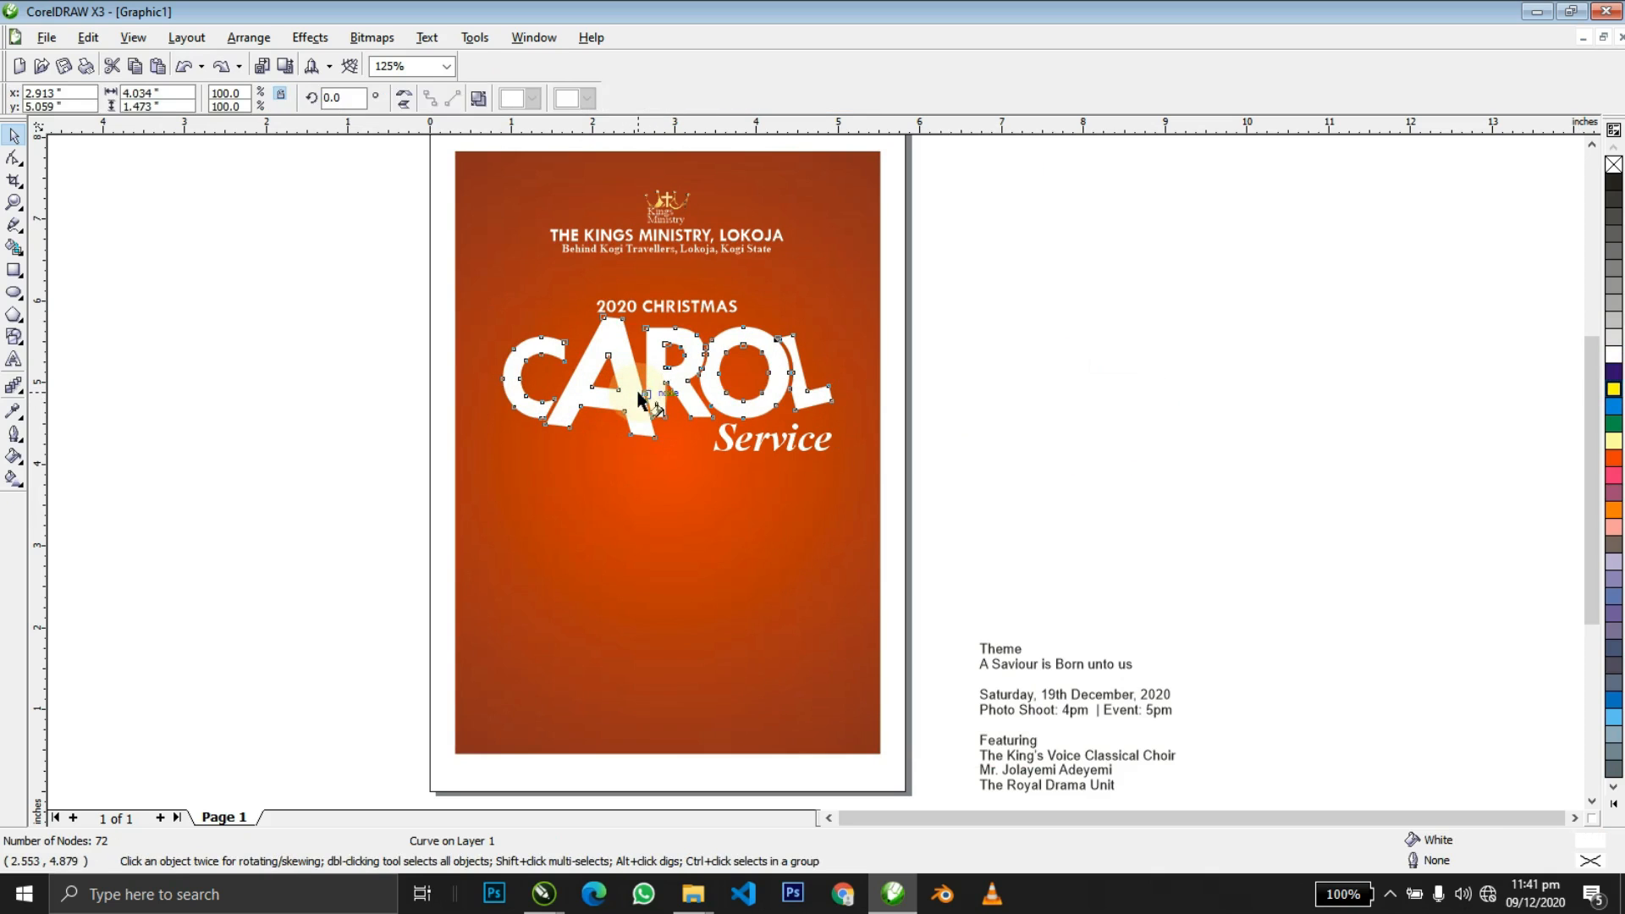
key(g)
drag(683, 553, 683, 554)
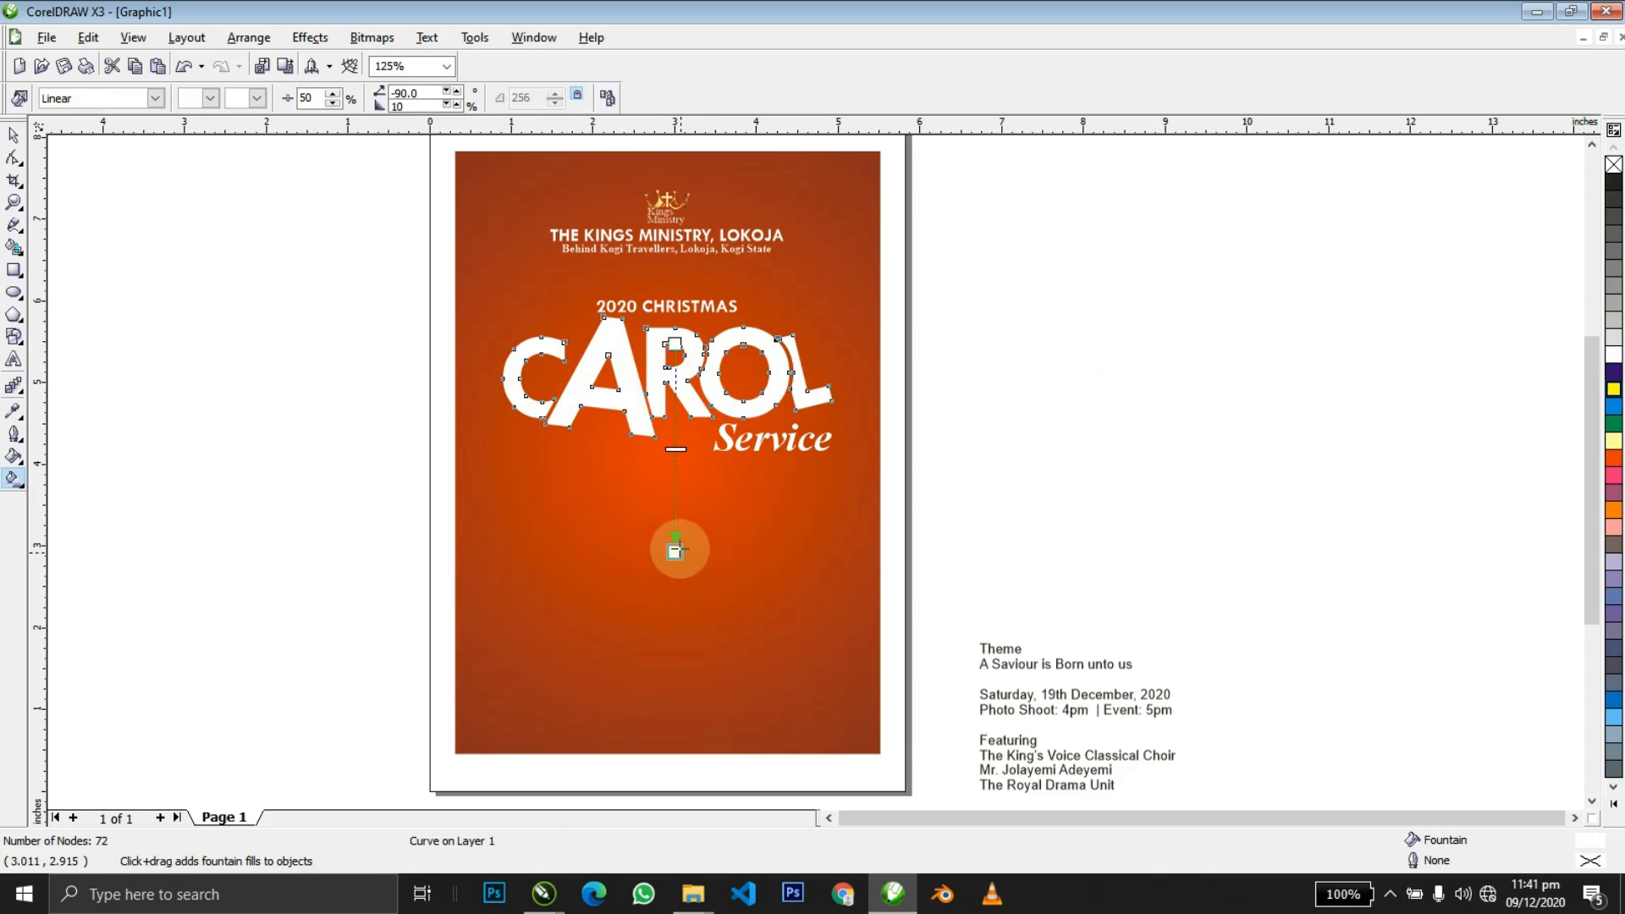
Run a vertical gradient down CAROL from white to light grey.
key(ctrl+z)
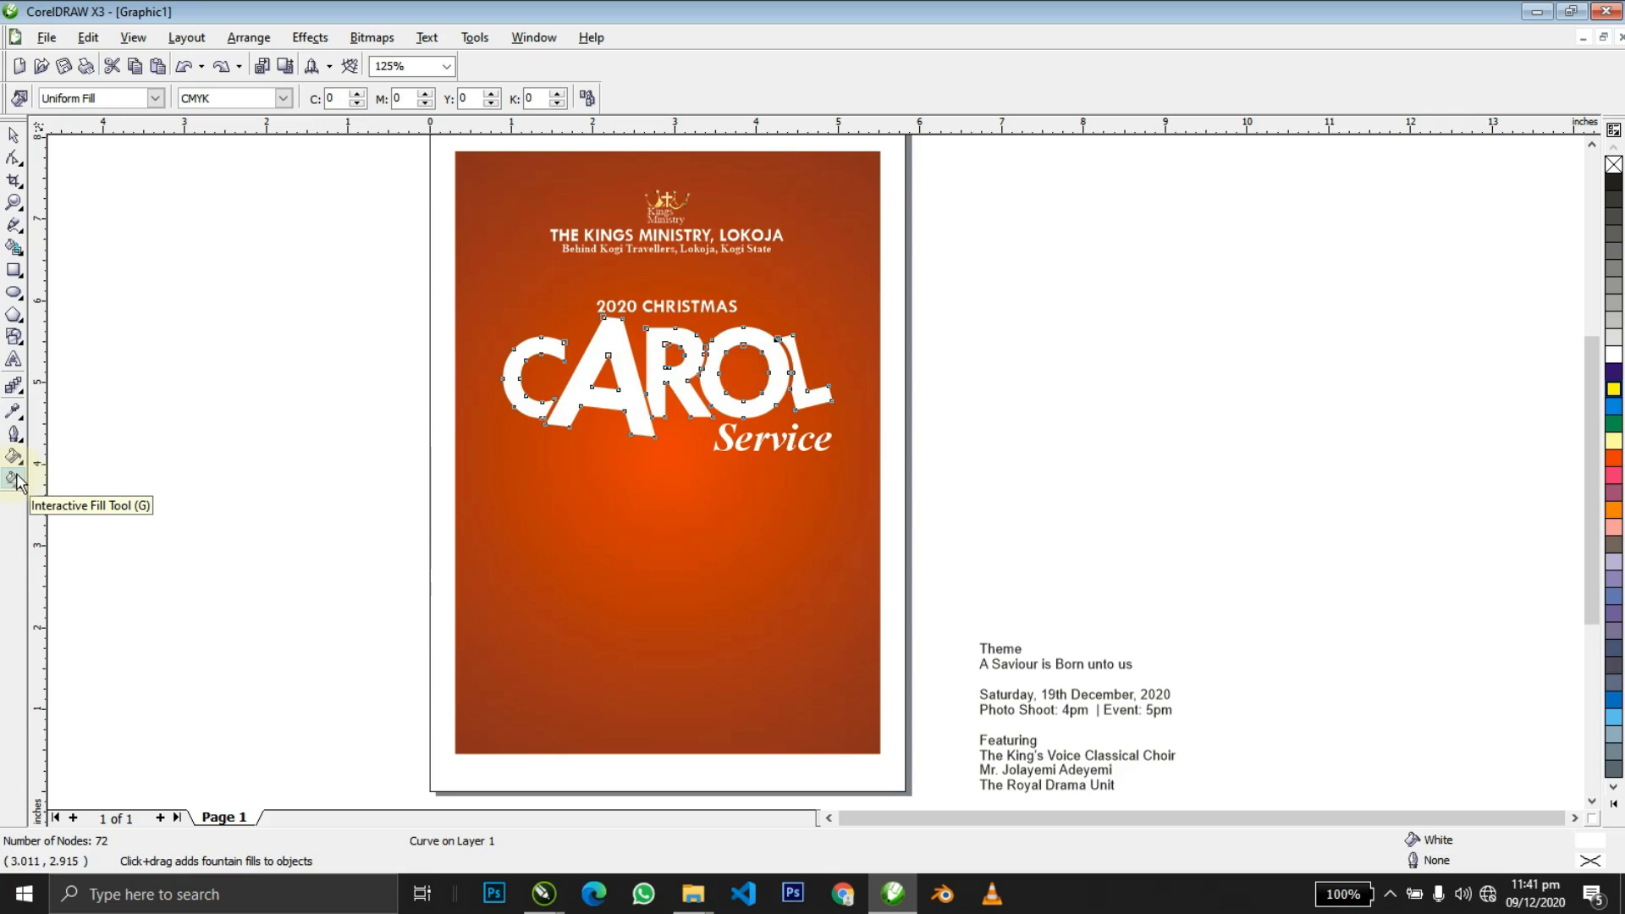
drag(674, 327, 687, 510)
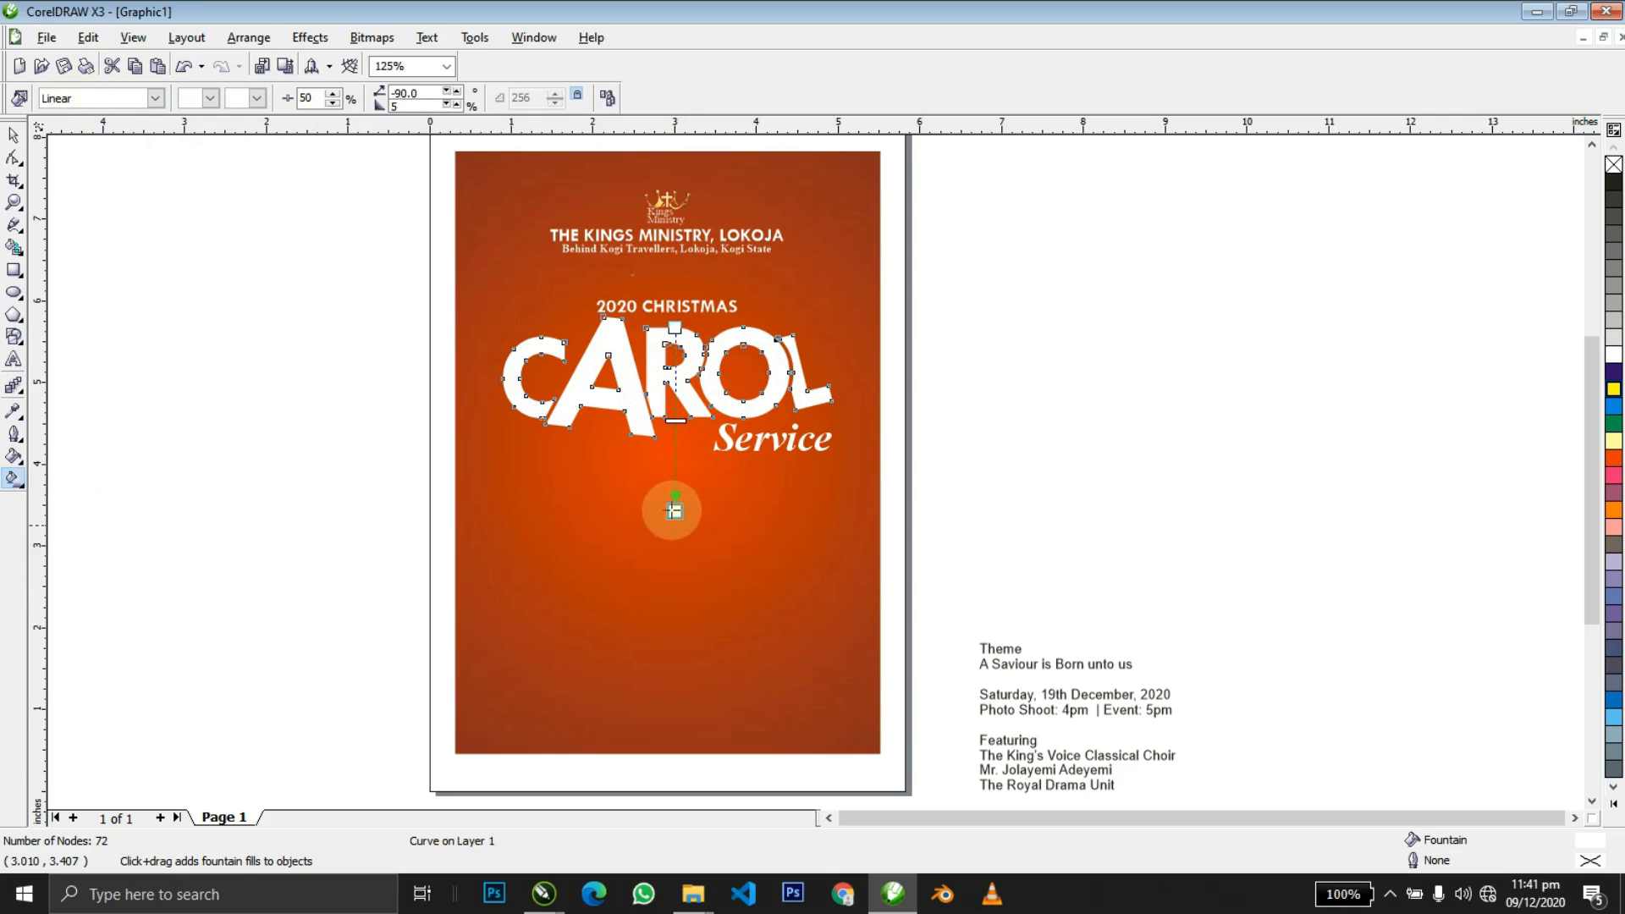
click(1613, 314)
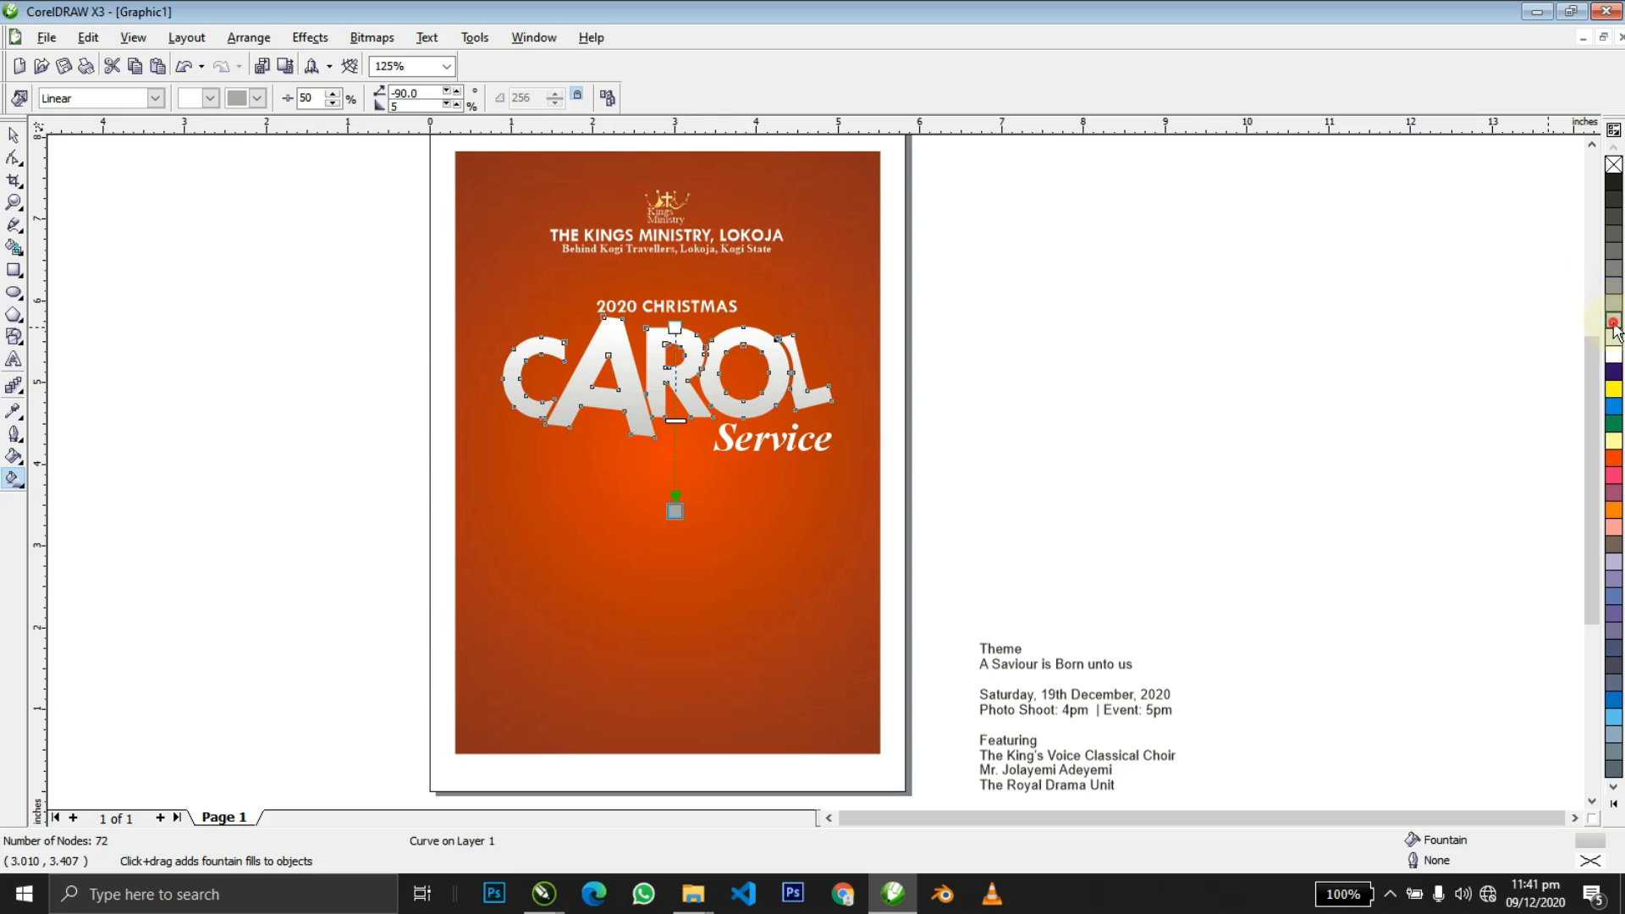
click(1614, 324)
drag(1614, 302, 679, 347)
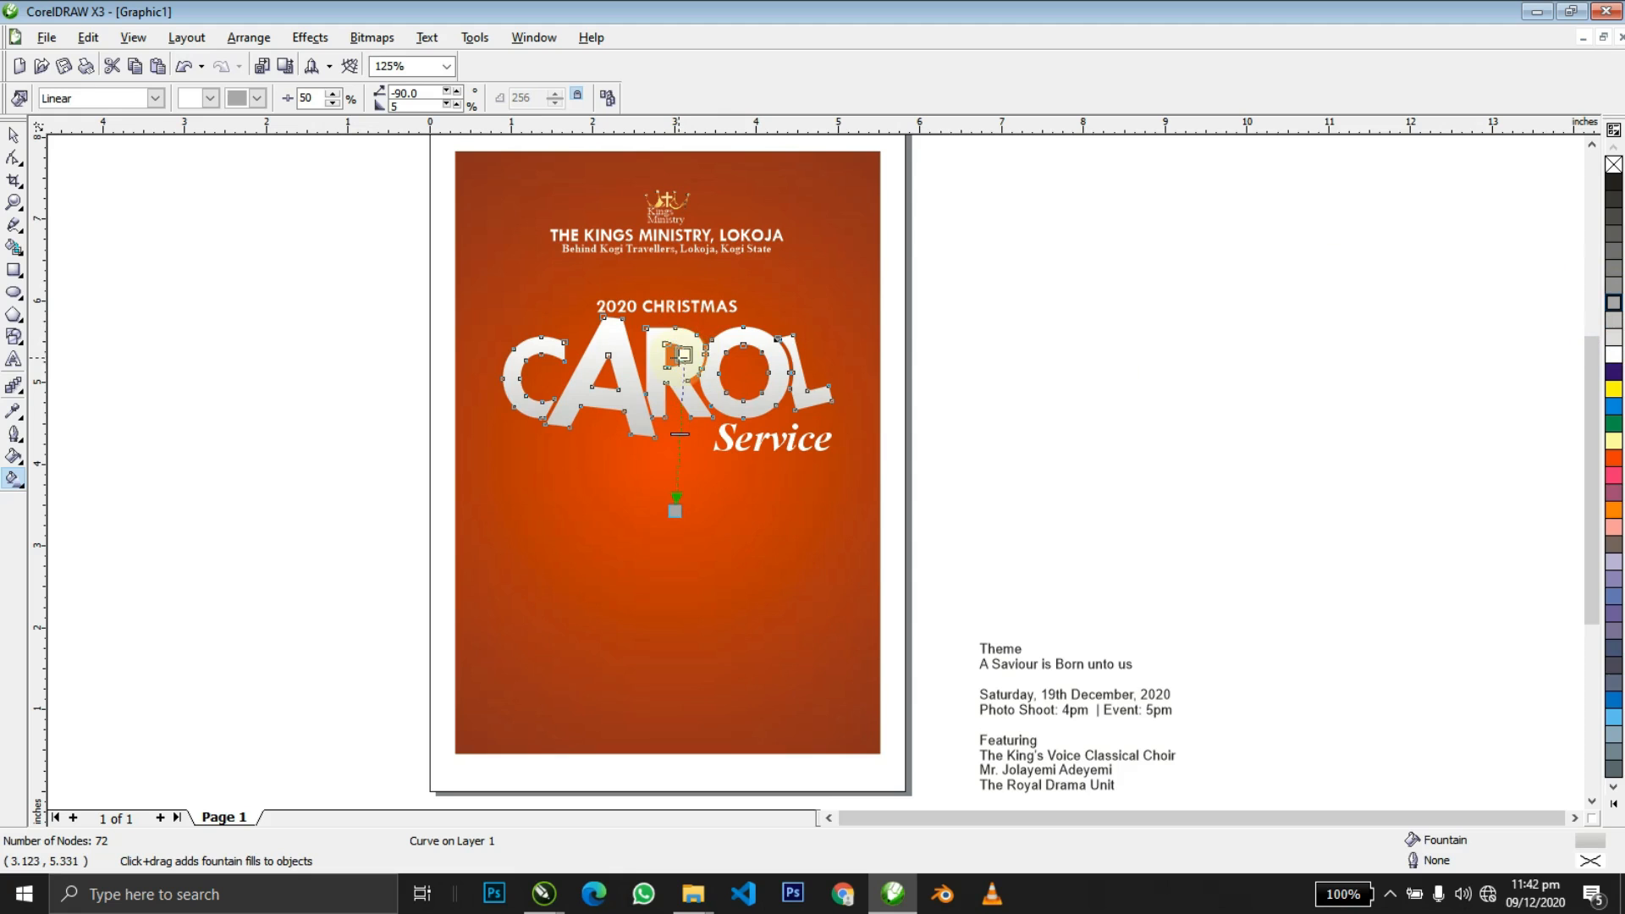
Draw a wide 4.577 × 1.2-inch rectangle beside the page.
key(space)
key(shift+F2)
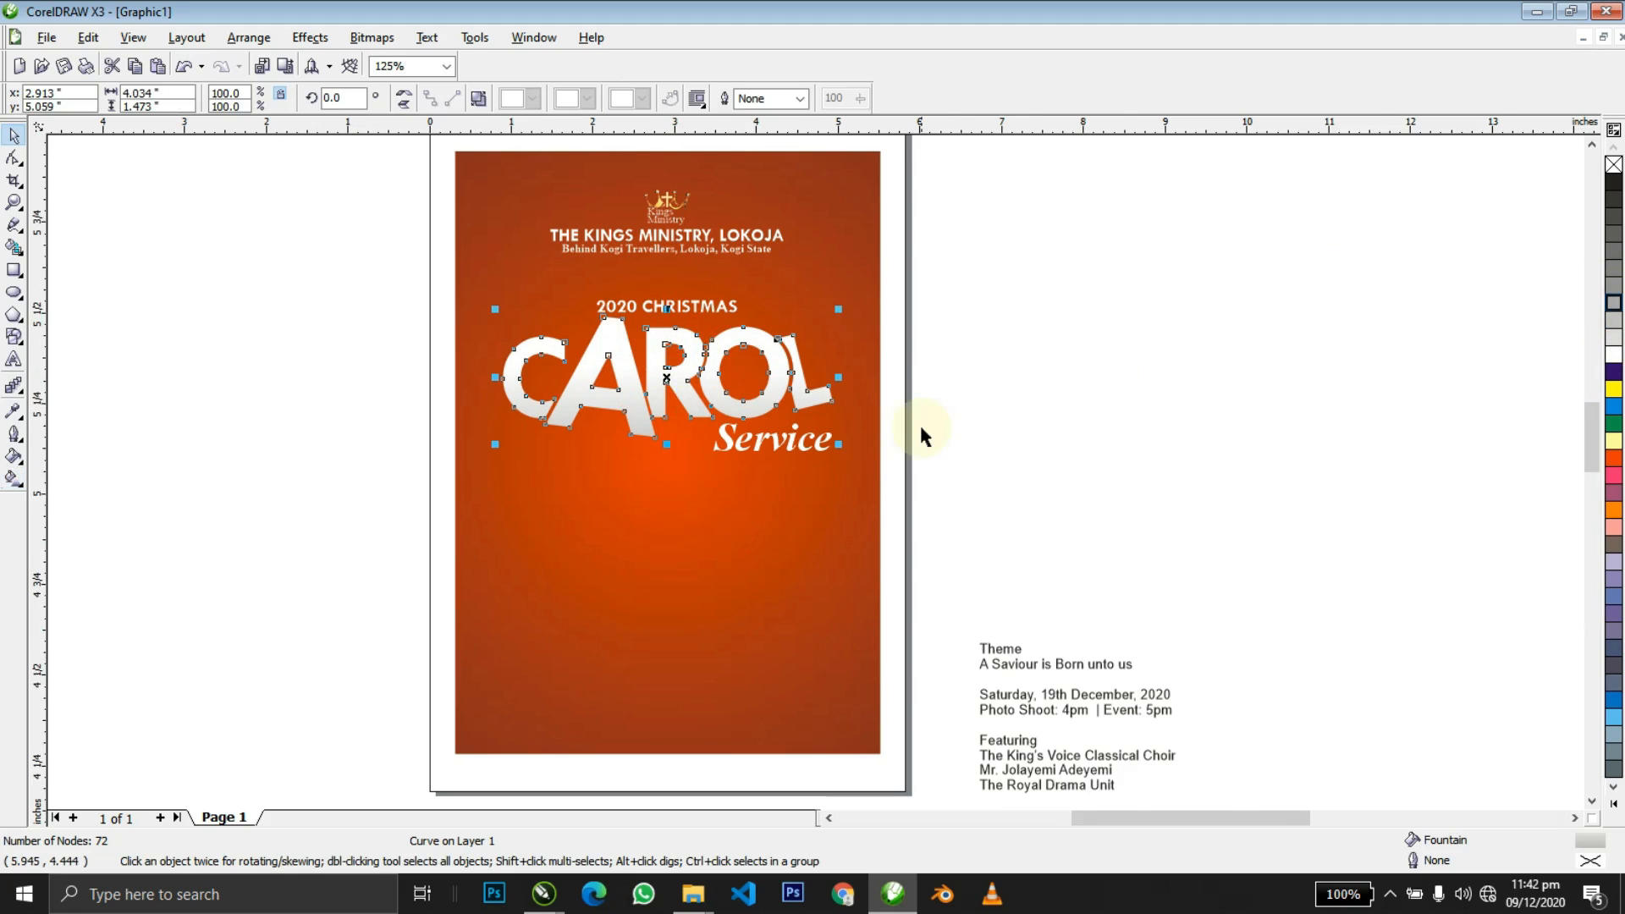
scroll(922, 429, down, 4)
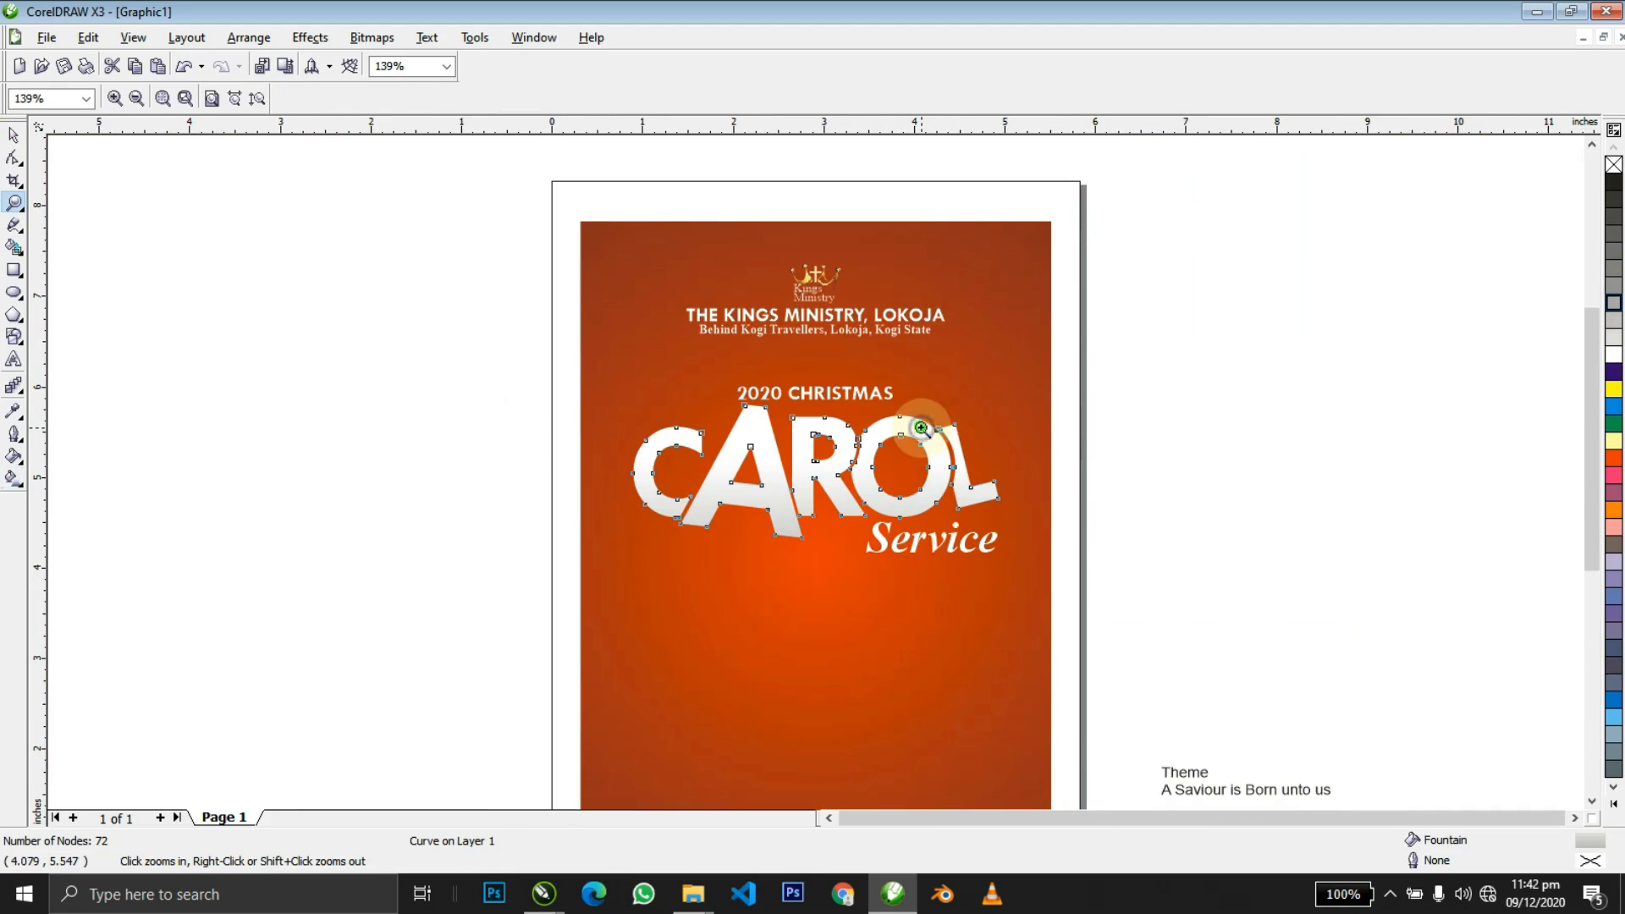
click(423, 430)
click(14, 270)
drag(166, 342, 579, 450)
Convert the rectangle to curves and bend its top edge into a downward sag.
key(space)
drag(410, 406, 306, 468)
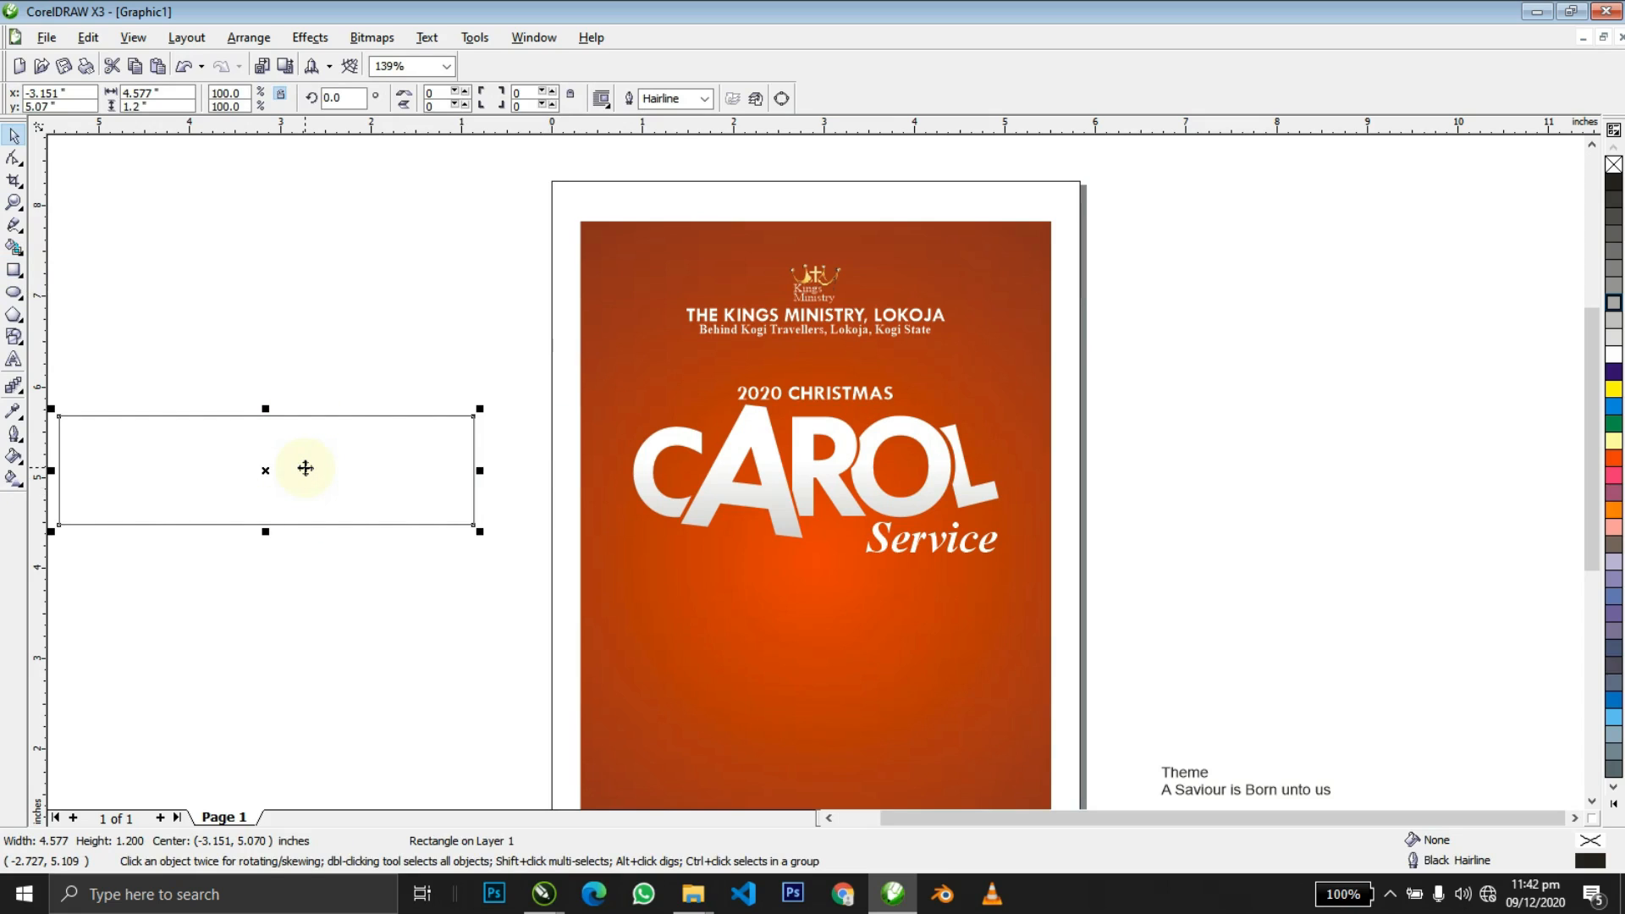
key(ctrl+q)
key(F10)
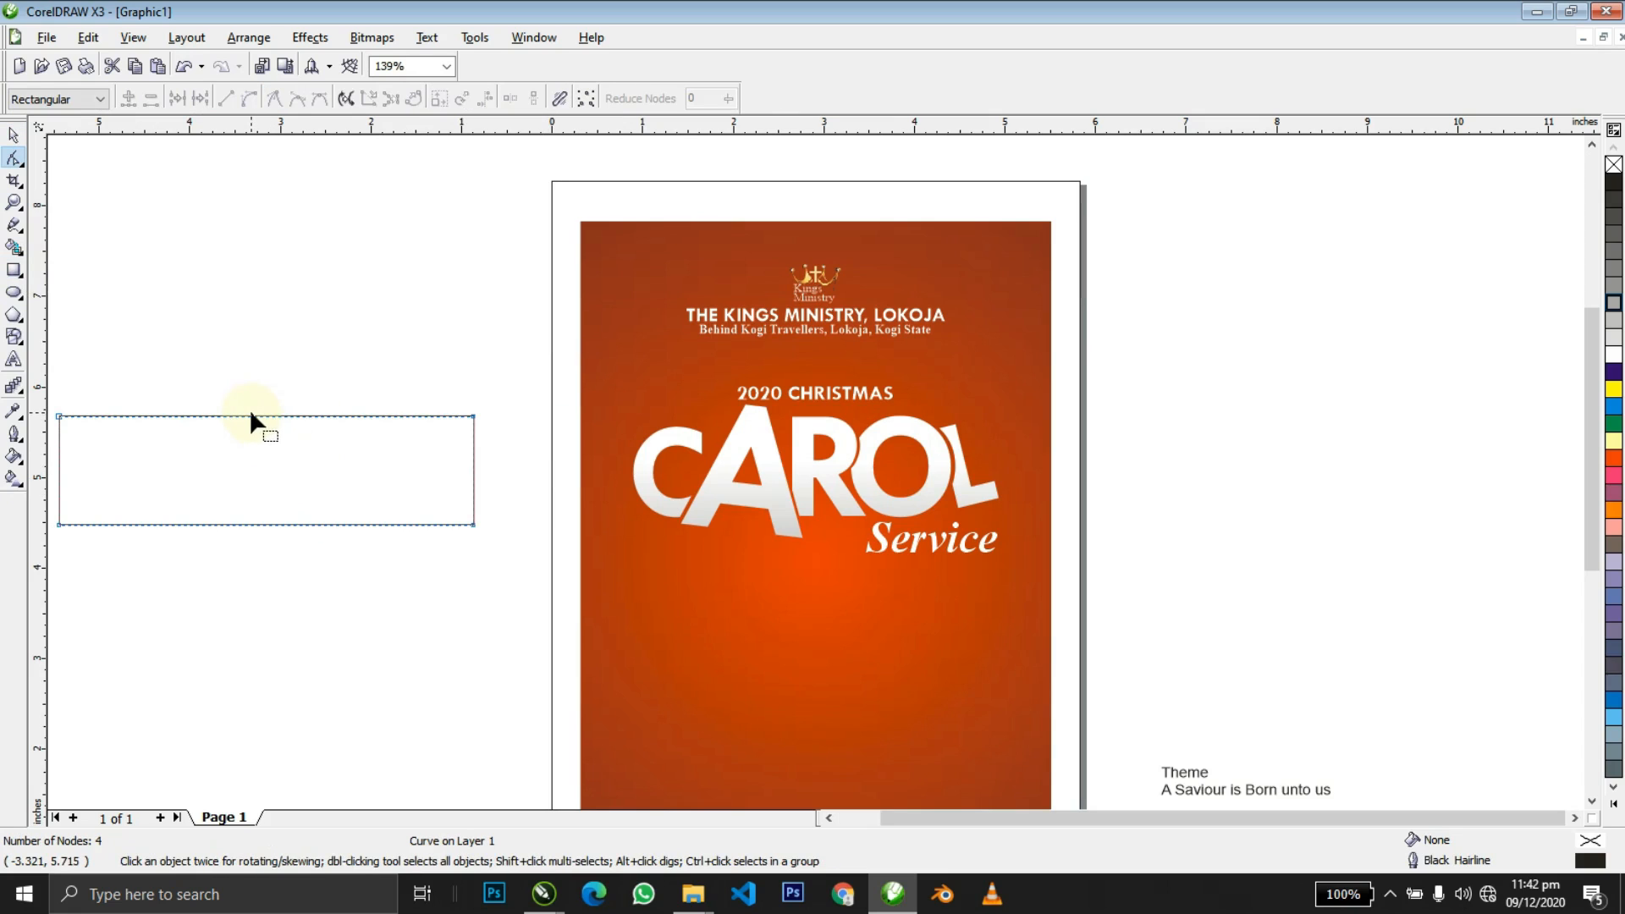
right_click(251, 414)
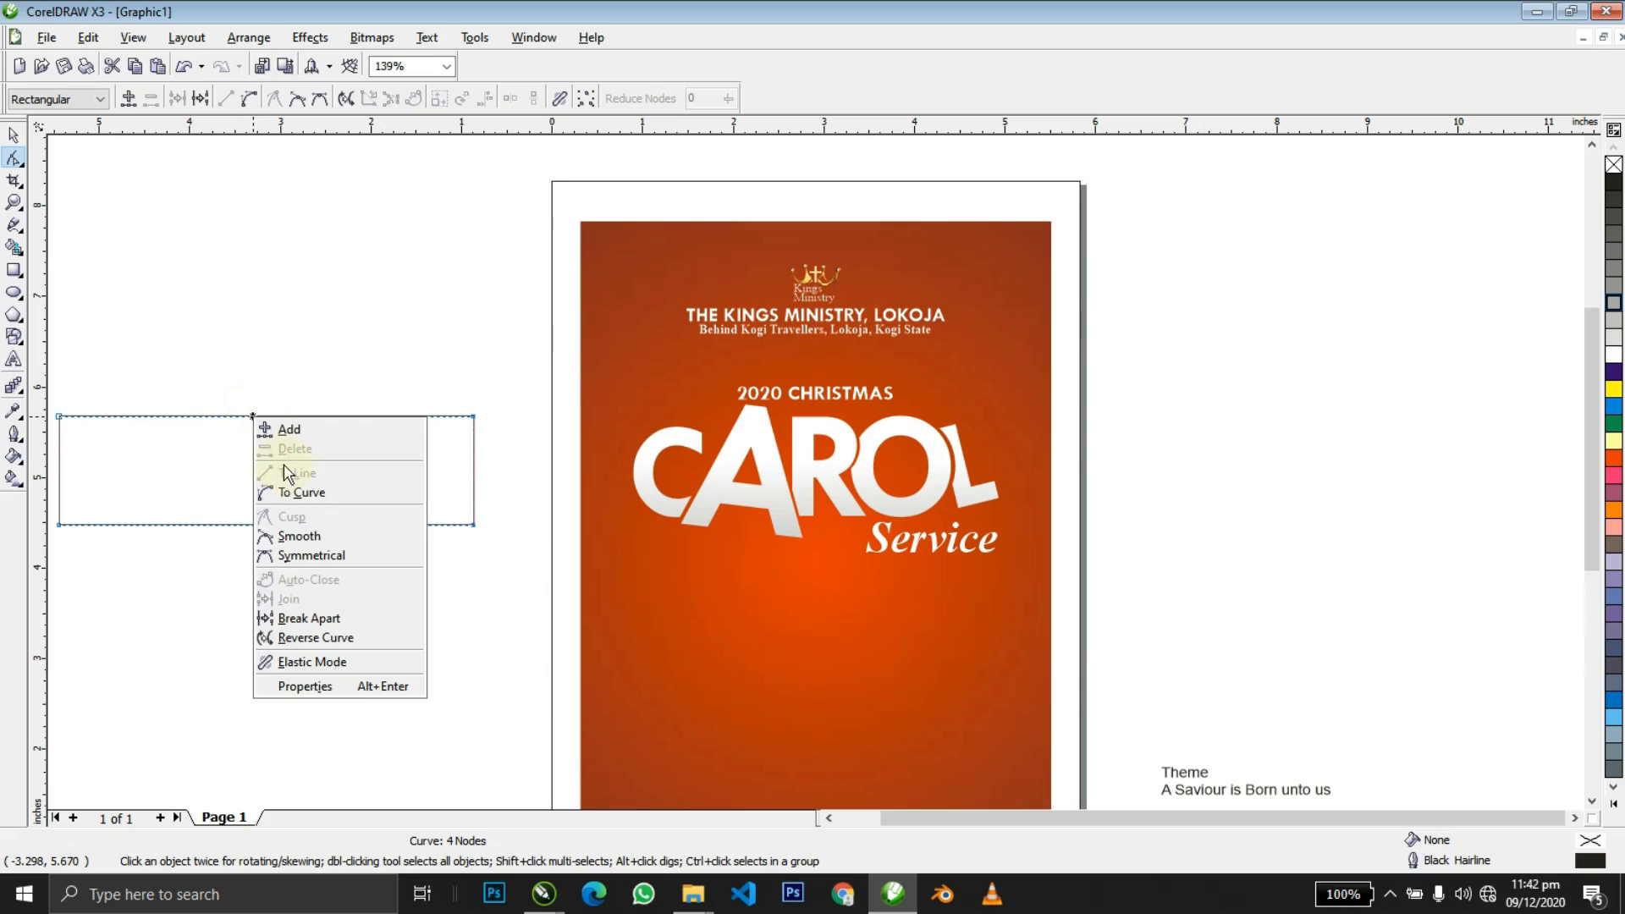
click(305, 492)
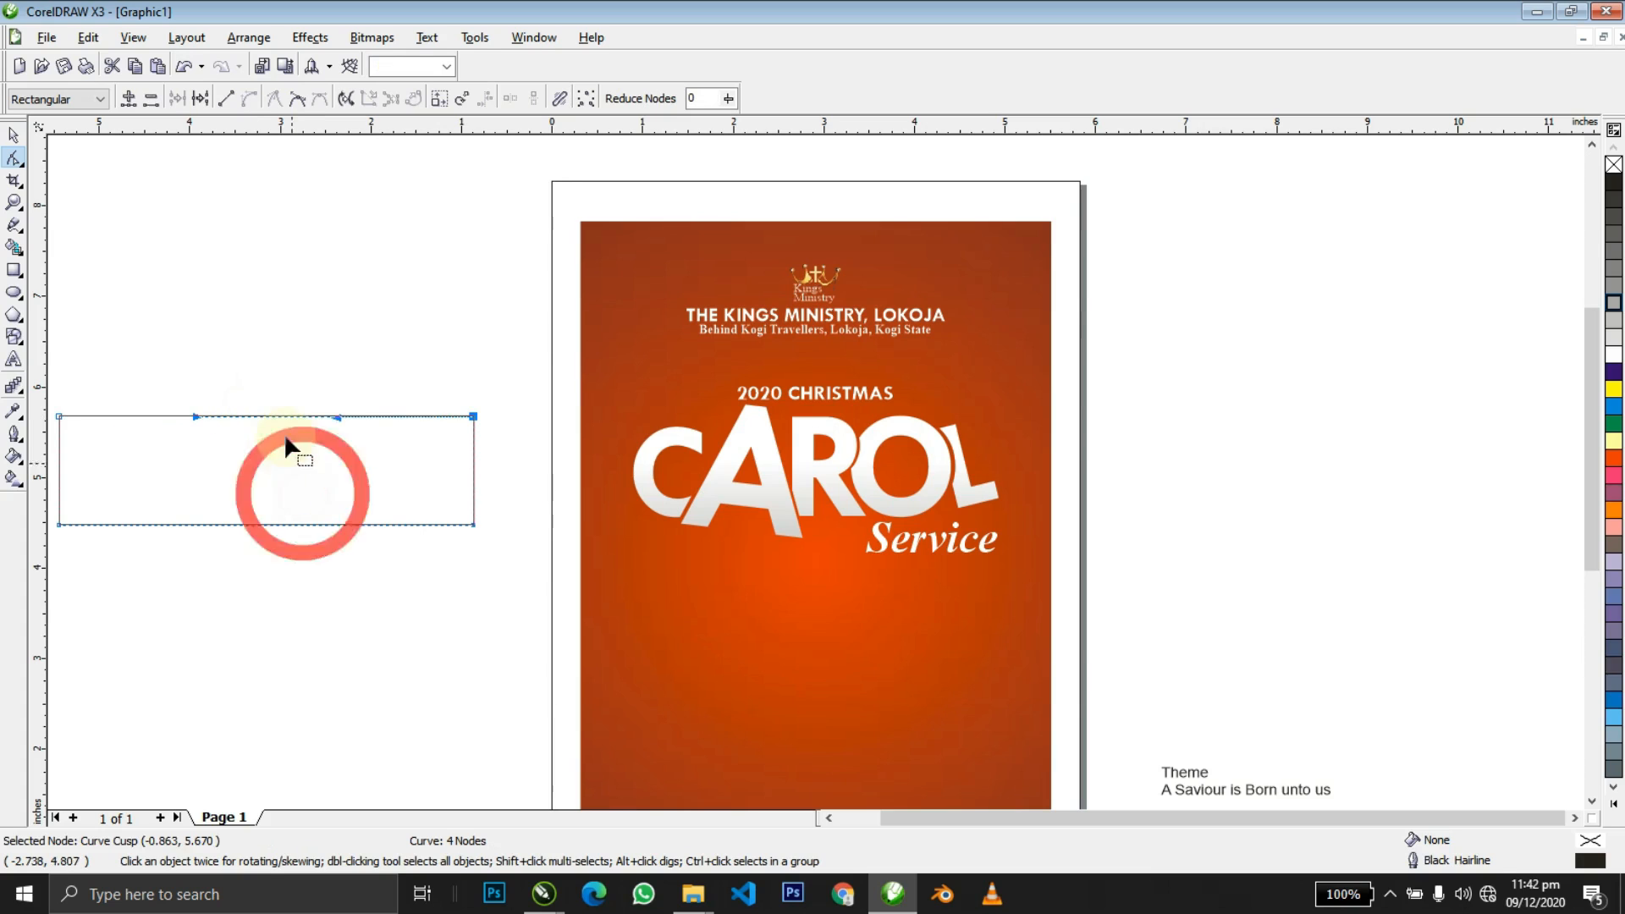
drag(332, 416, 302, 488)
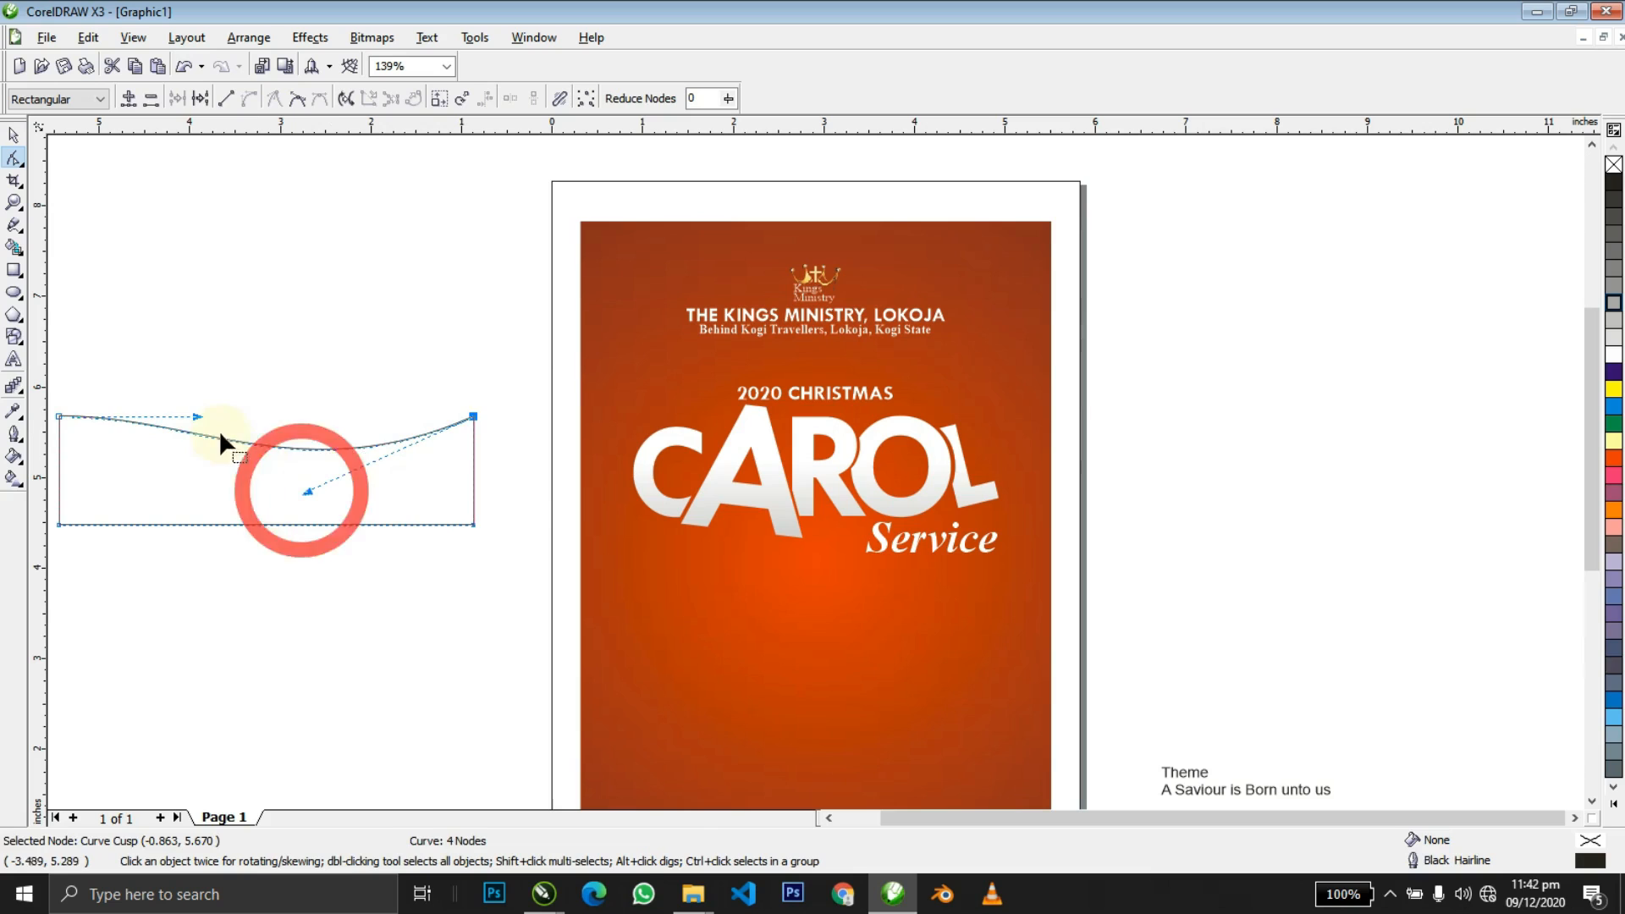
drag(195, 414, 742, 443)
PowerClip the curved shape inside CAROL and select it within the clipped contents.
key(space)
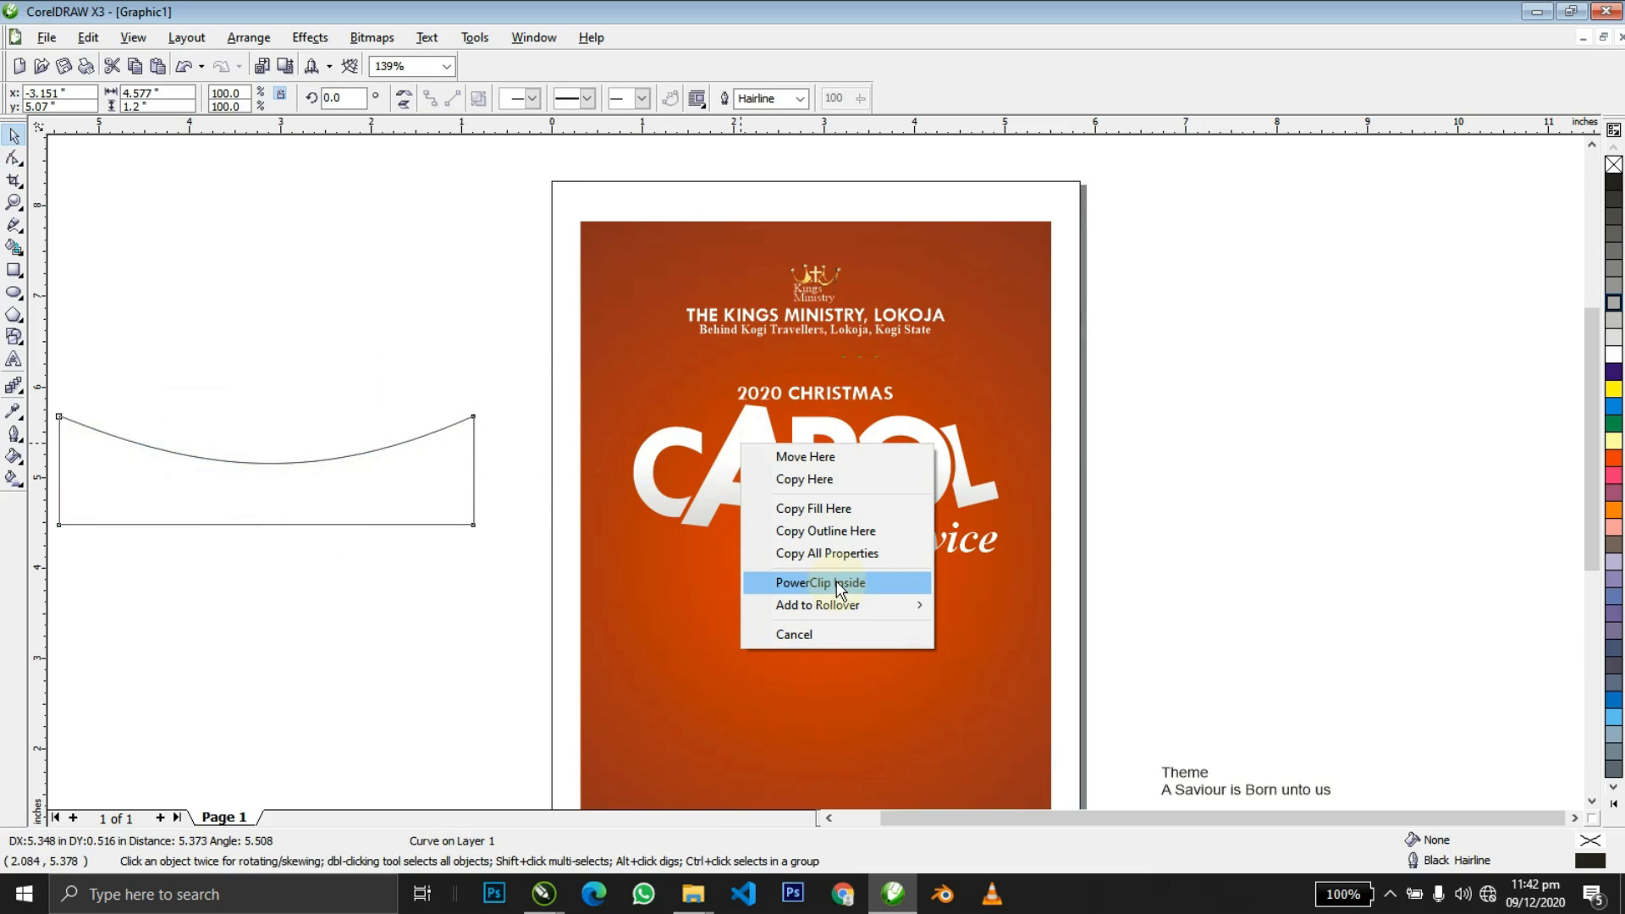
click(501, 555)
click(439, 508)
drag(440, 507, 744, 436)
click(838, 557)
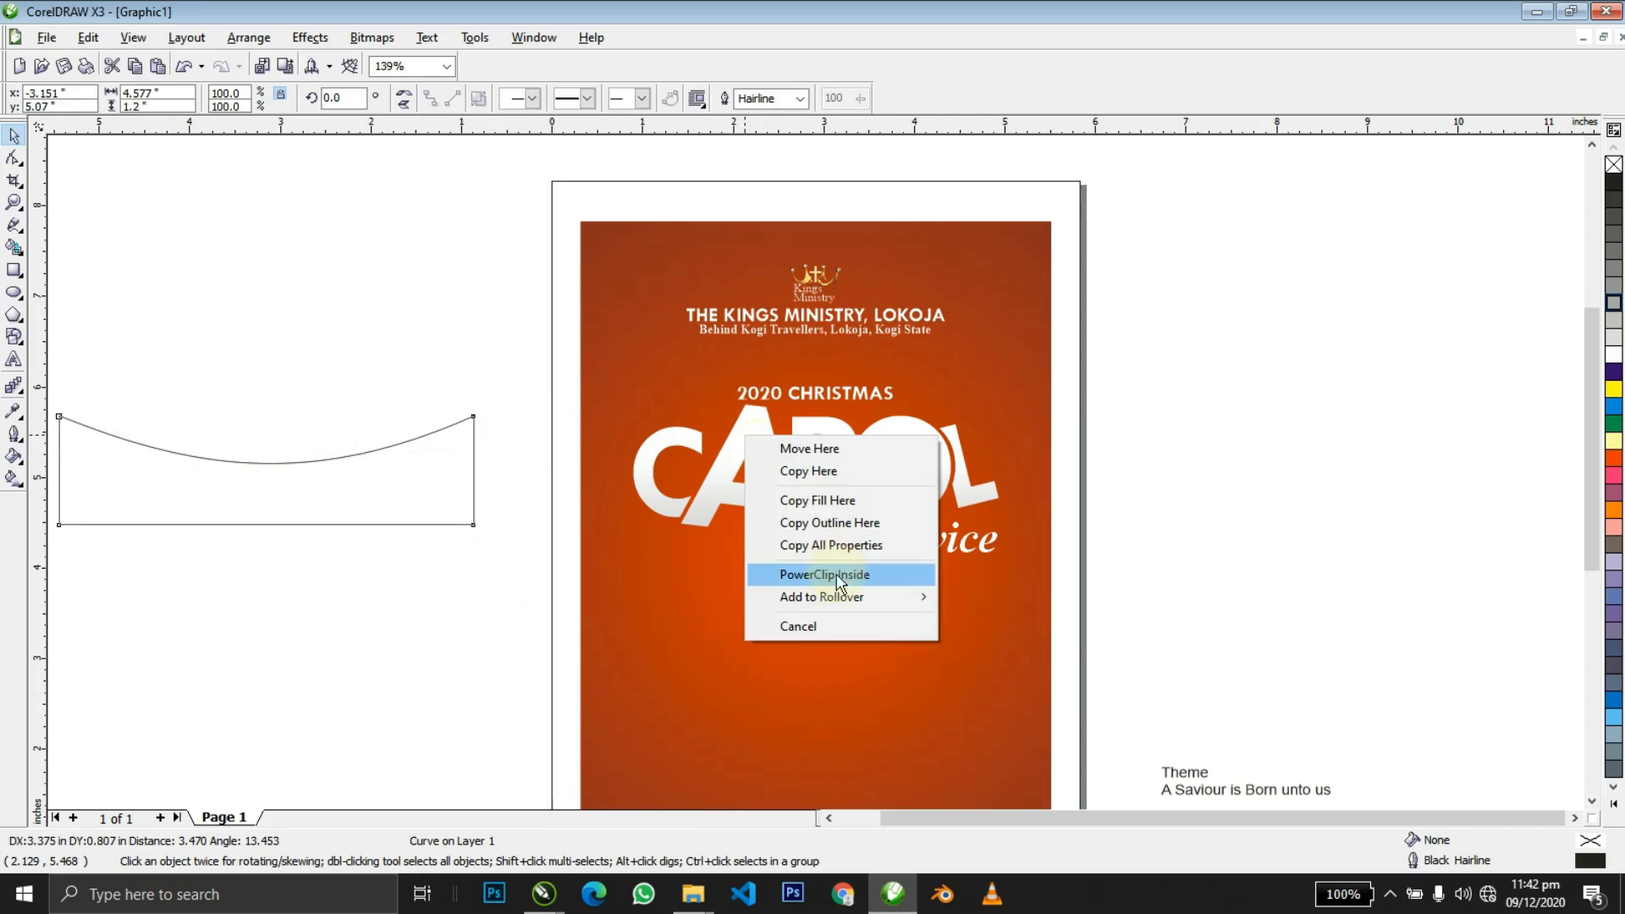
click(825, 575)
ctrl+click(804, 475)
click(791, 483)
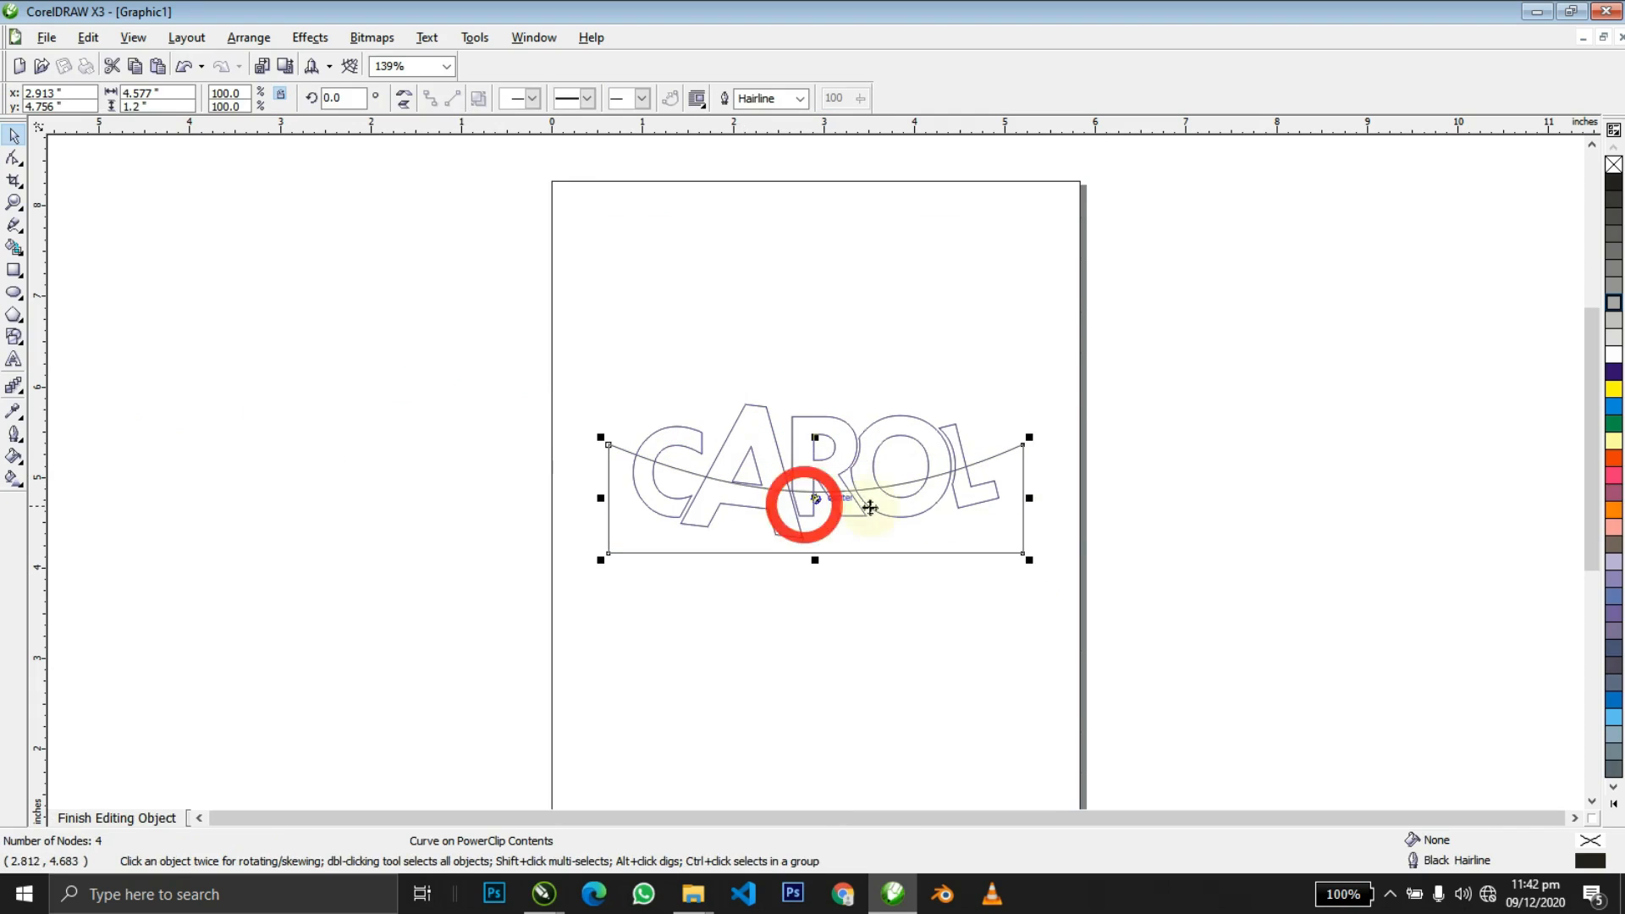
Try grey, black and white fills on the clipped shape, settling on 30% grey.
click(1611, 338)
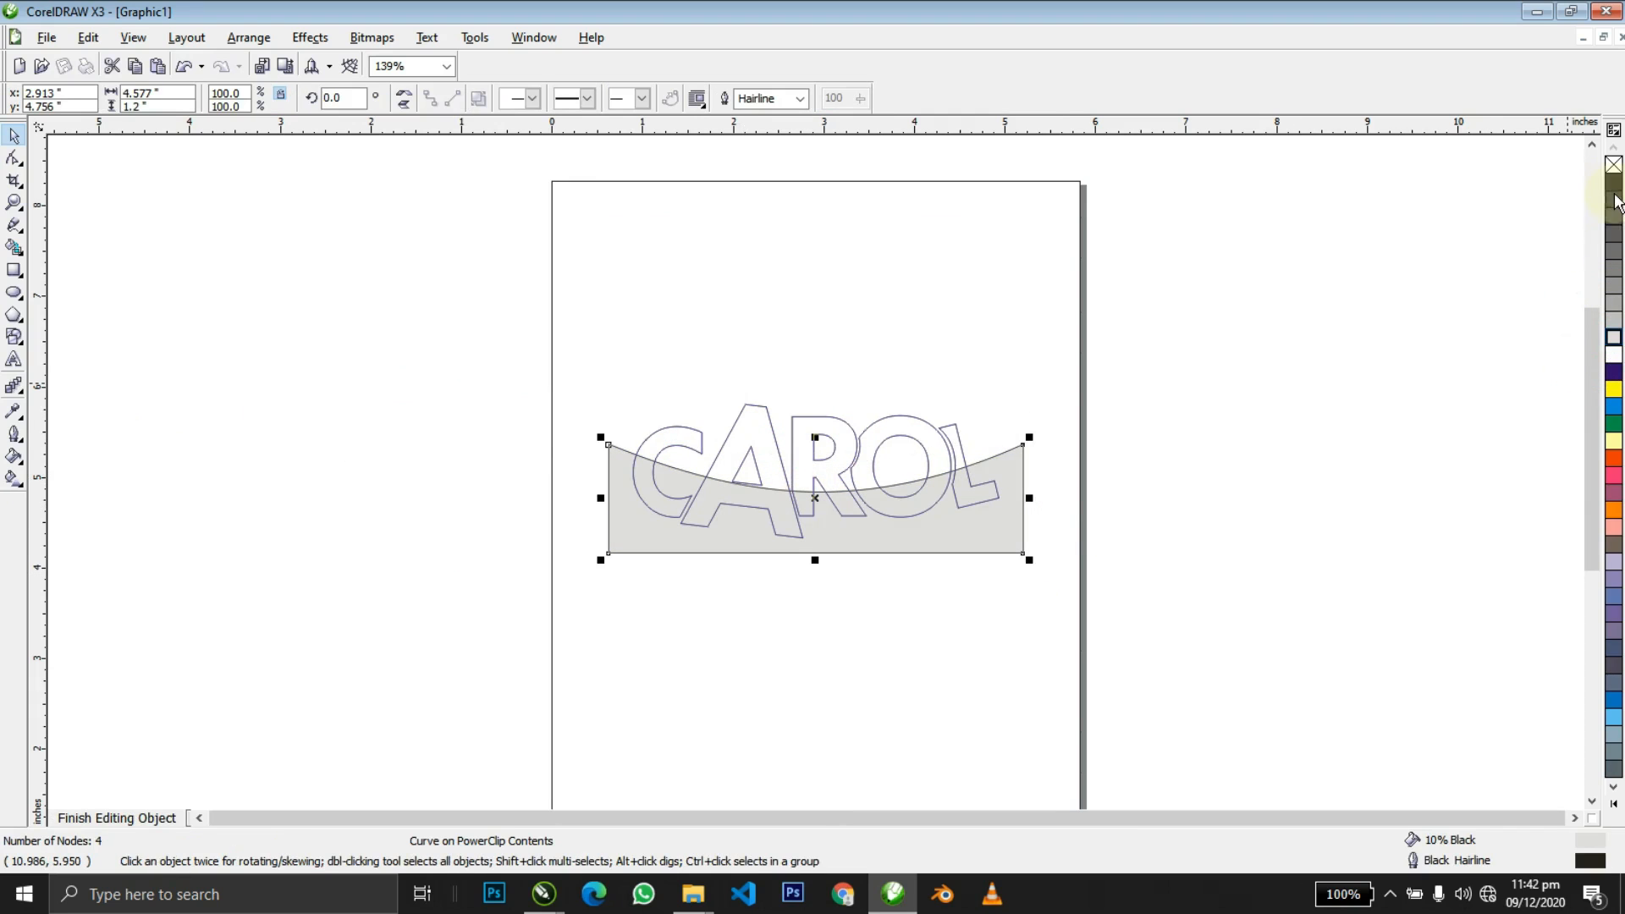
click(1612, 182)
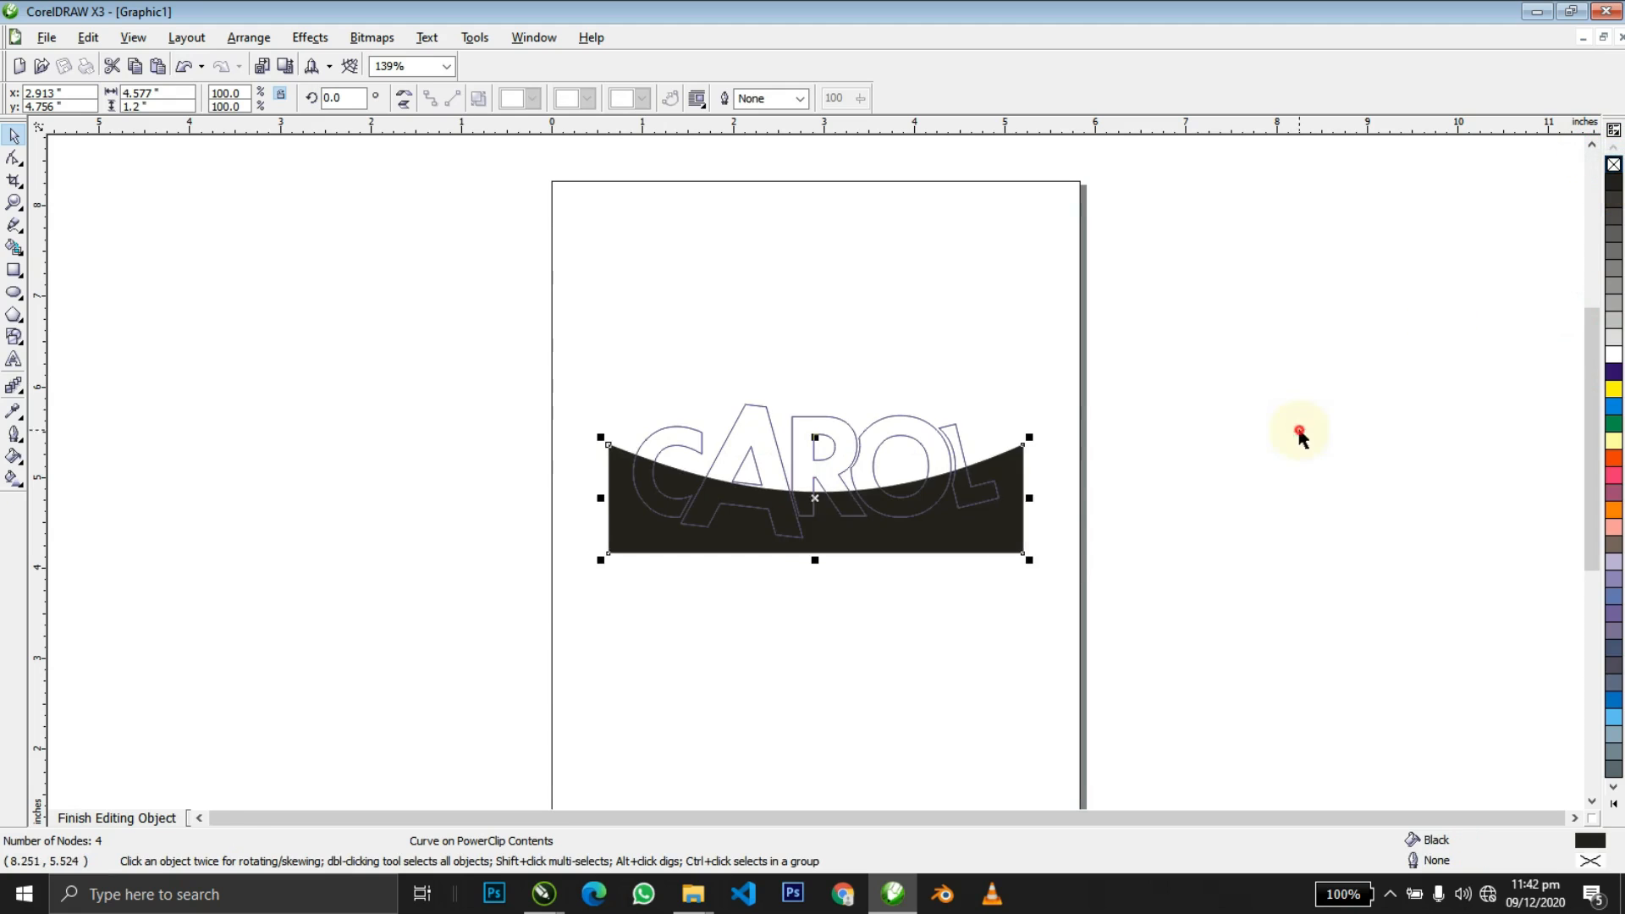
ctrl+click(1244, 474)
ctrl+click(927, 504)
click(925, 500)
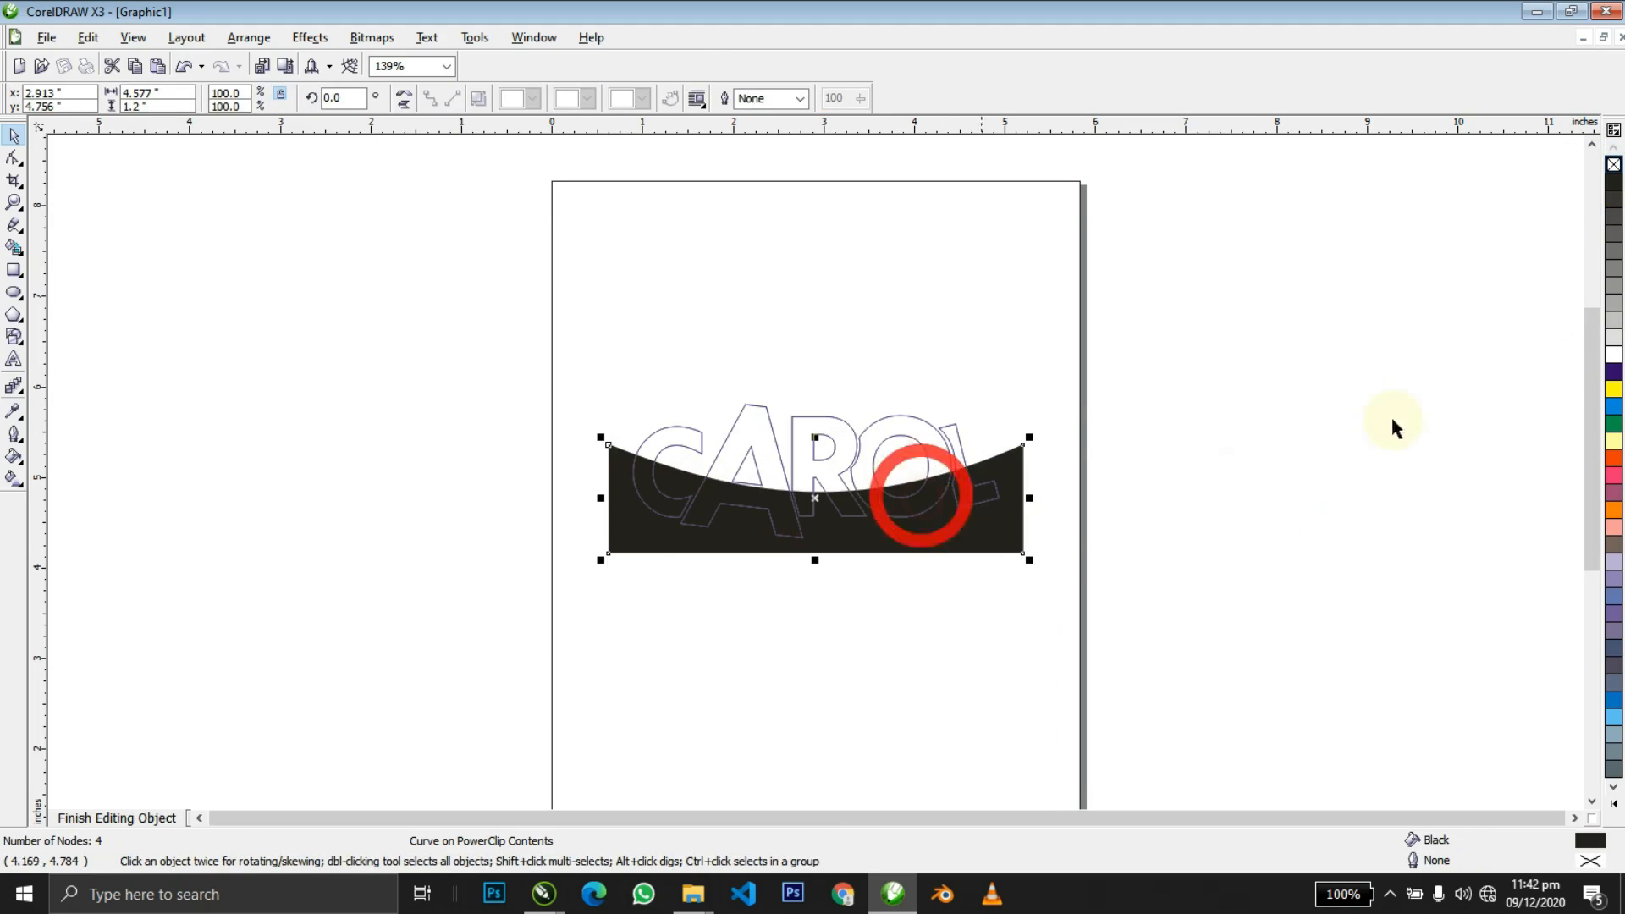
click(1611, 356)
ctrl+click(1247, 418)
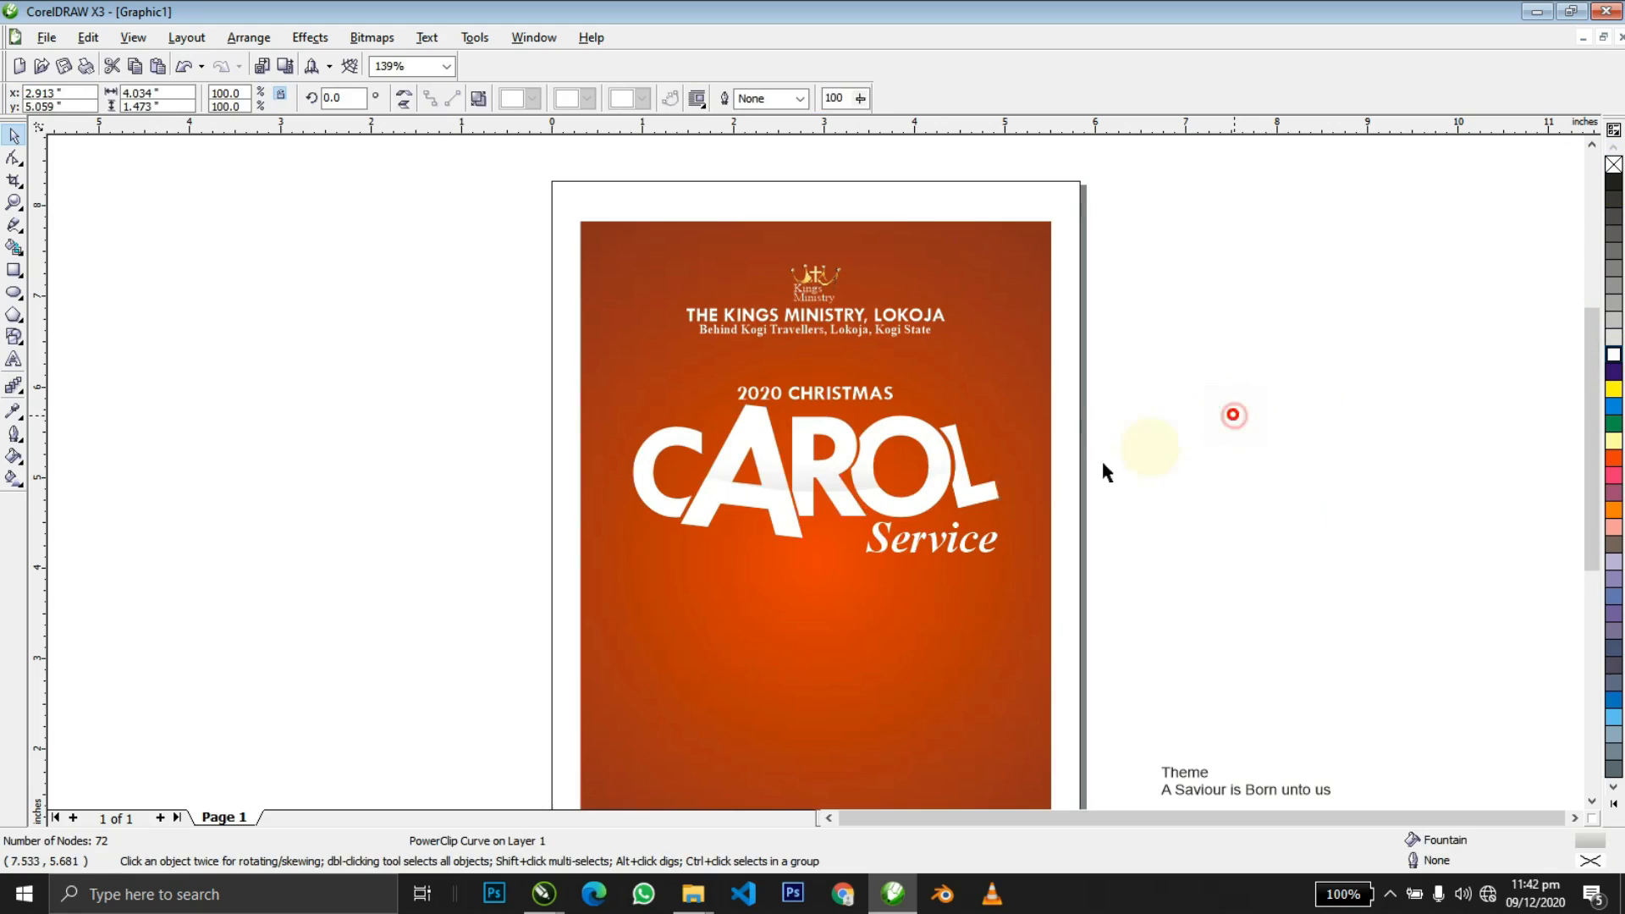
ctrl+click(808, 503)
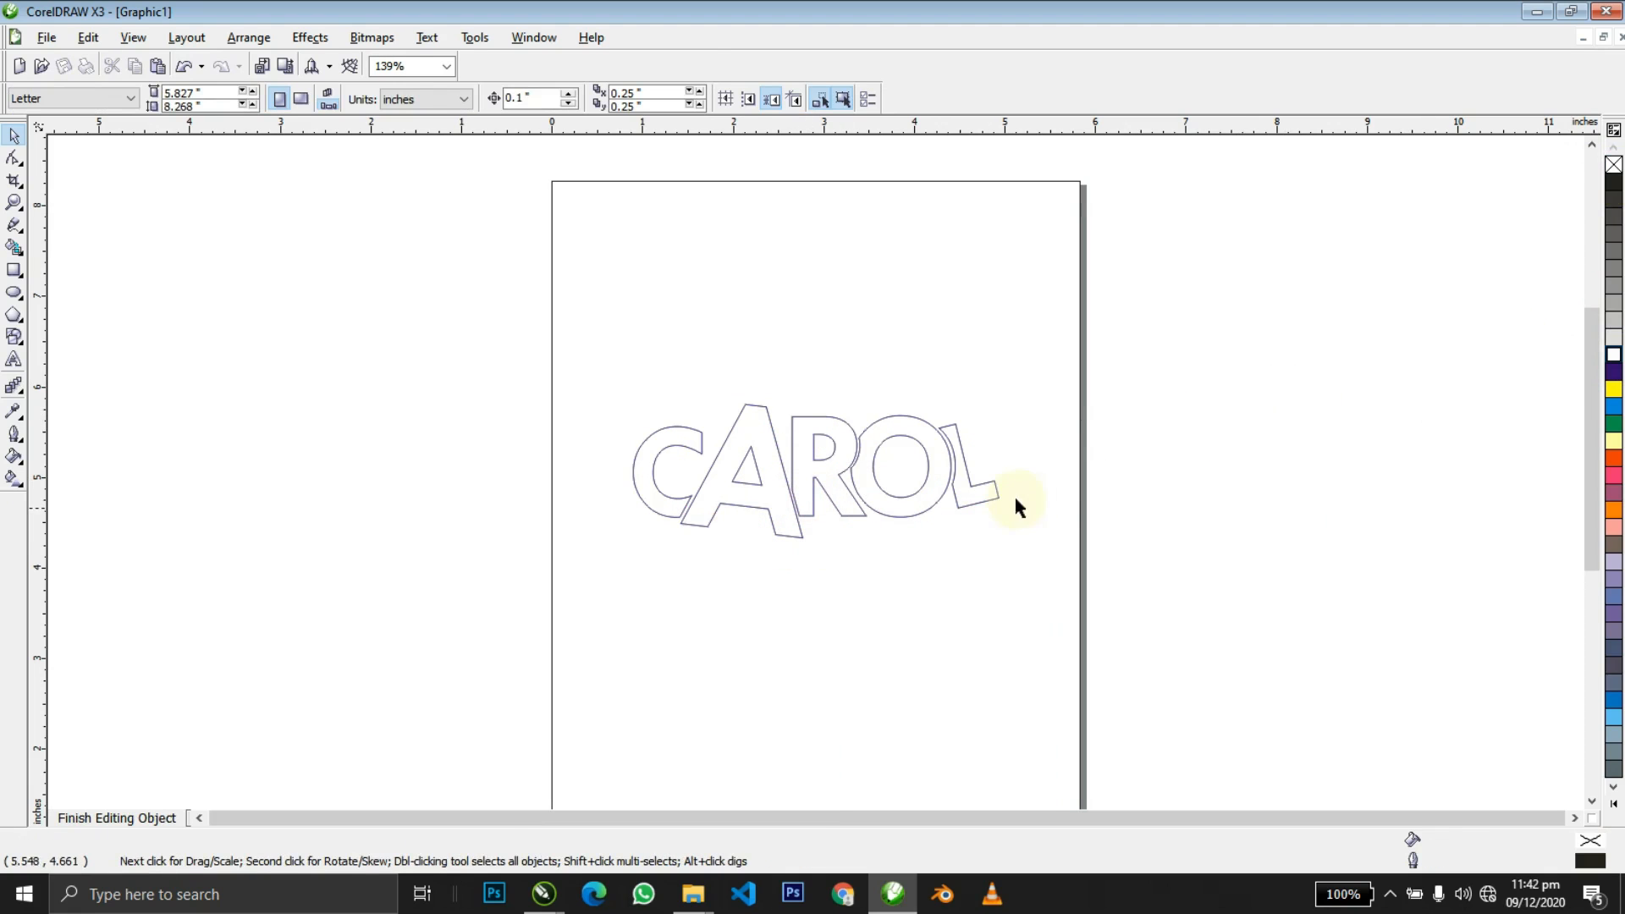
click(939, 519)
click(1613, 317)
ctrl+click(1210, 409)
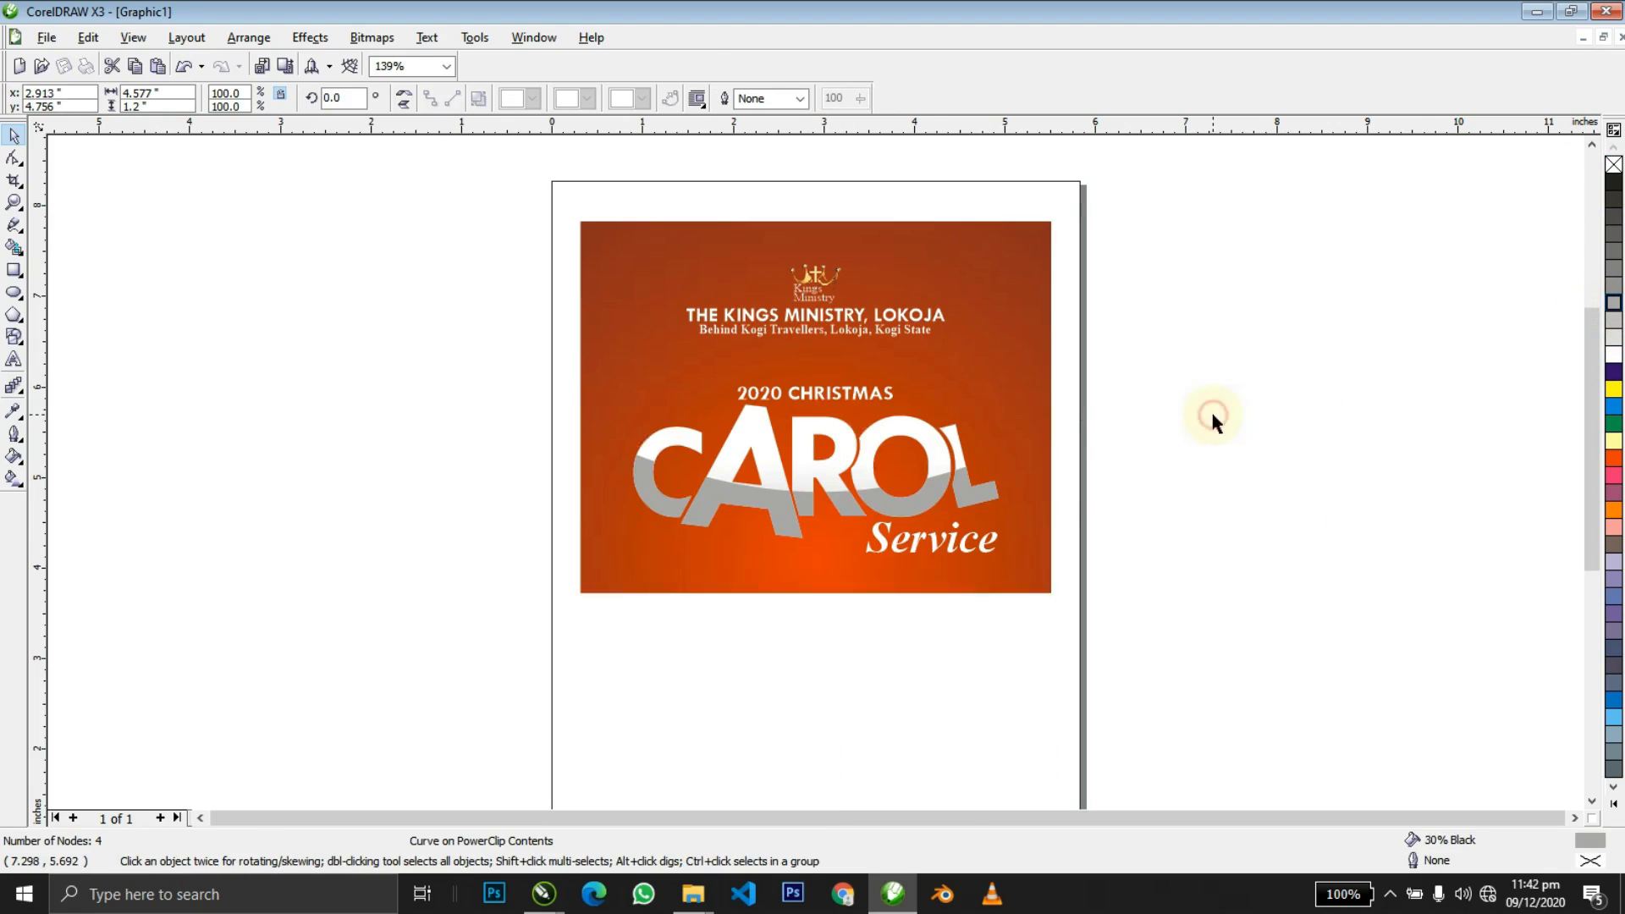
Stretch the grey shape inside CAROL slightly taller downward.
click(1116, 452)
click(826, 505)
ctrl+click(812, 512)
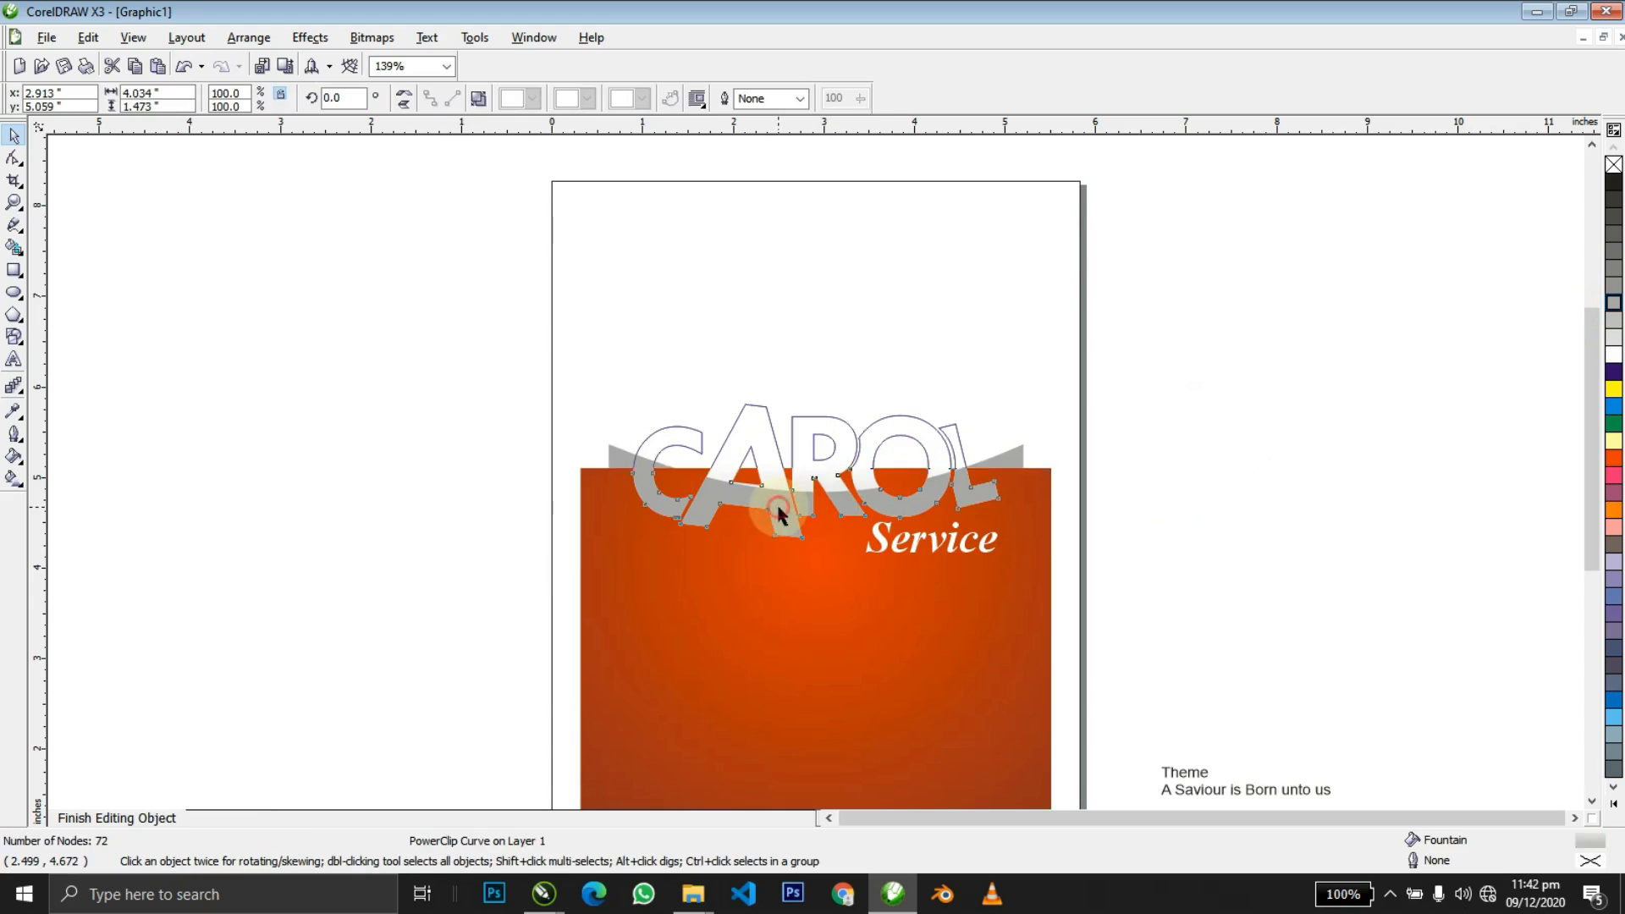
click(825, 537)
drag(815, 552, 816, 582)
key(shift+F2)
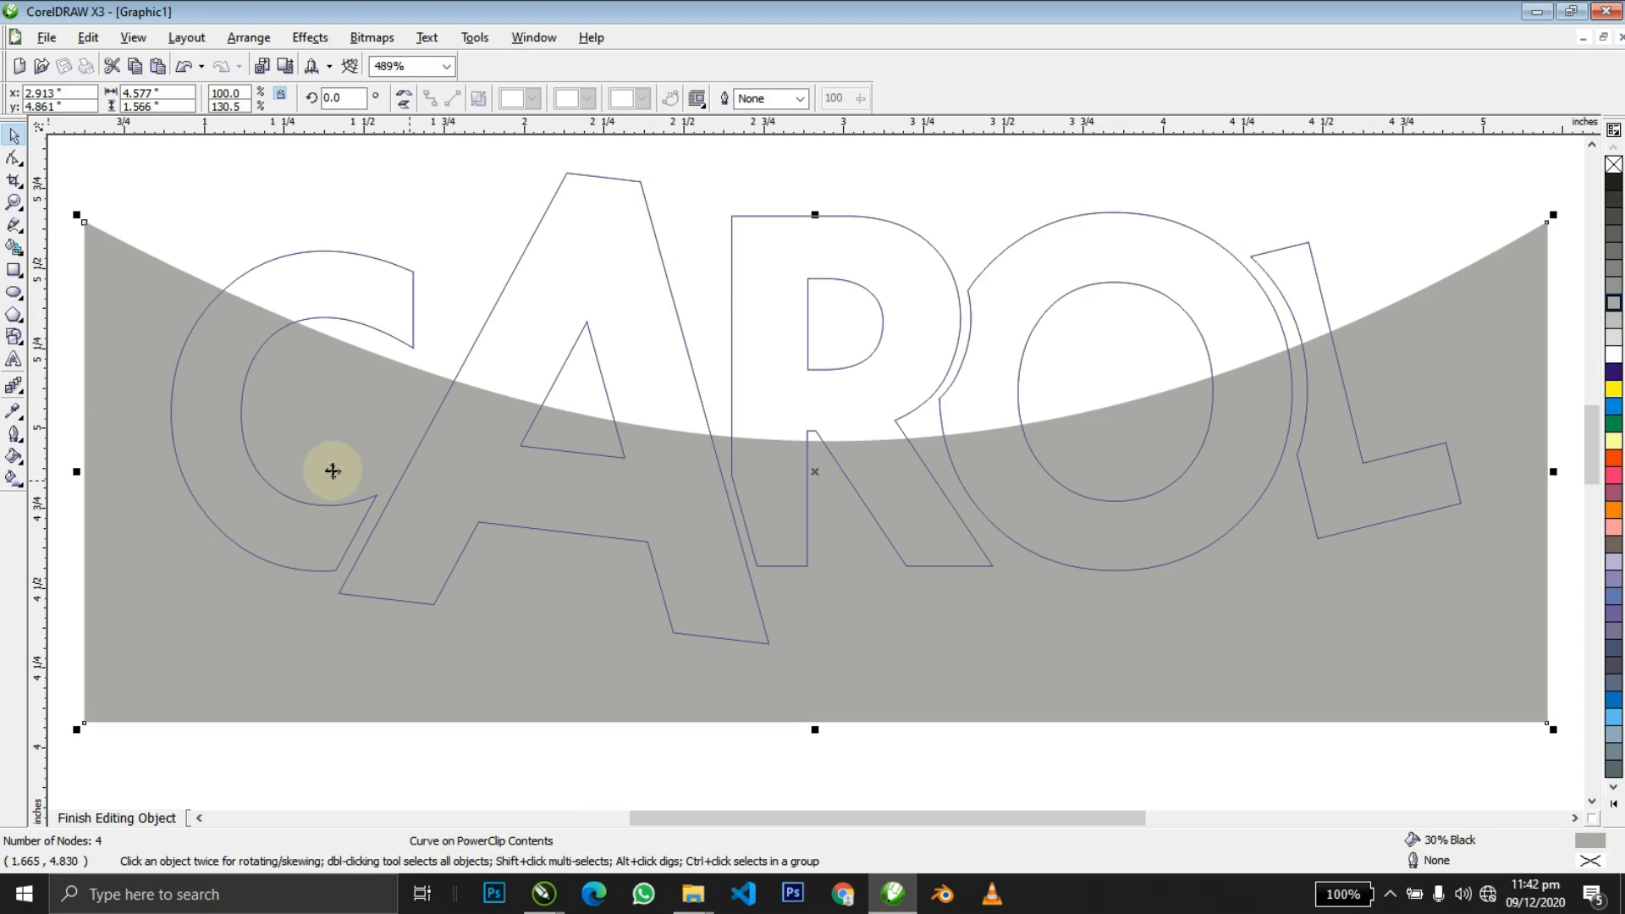
Give the grey shape 80% uniform transparency and finish editing CAROL's contents.
click(14, 385)
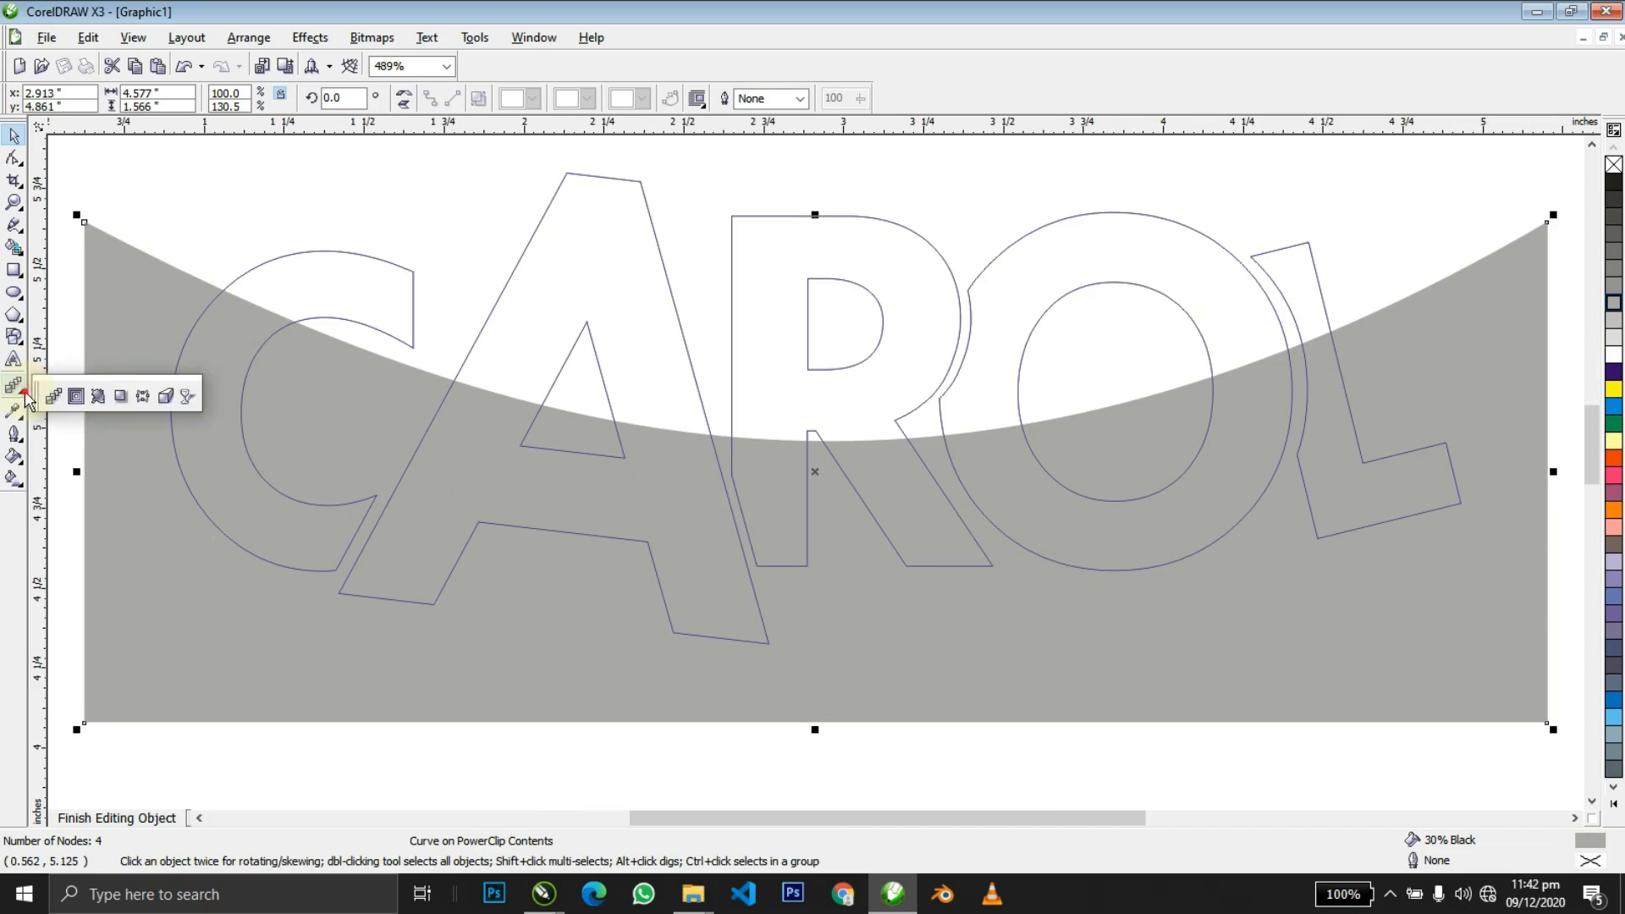
click(188, 397)
click(84, 99)
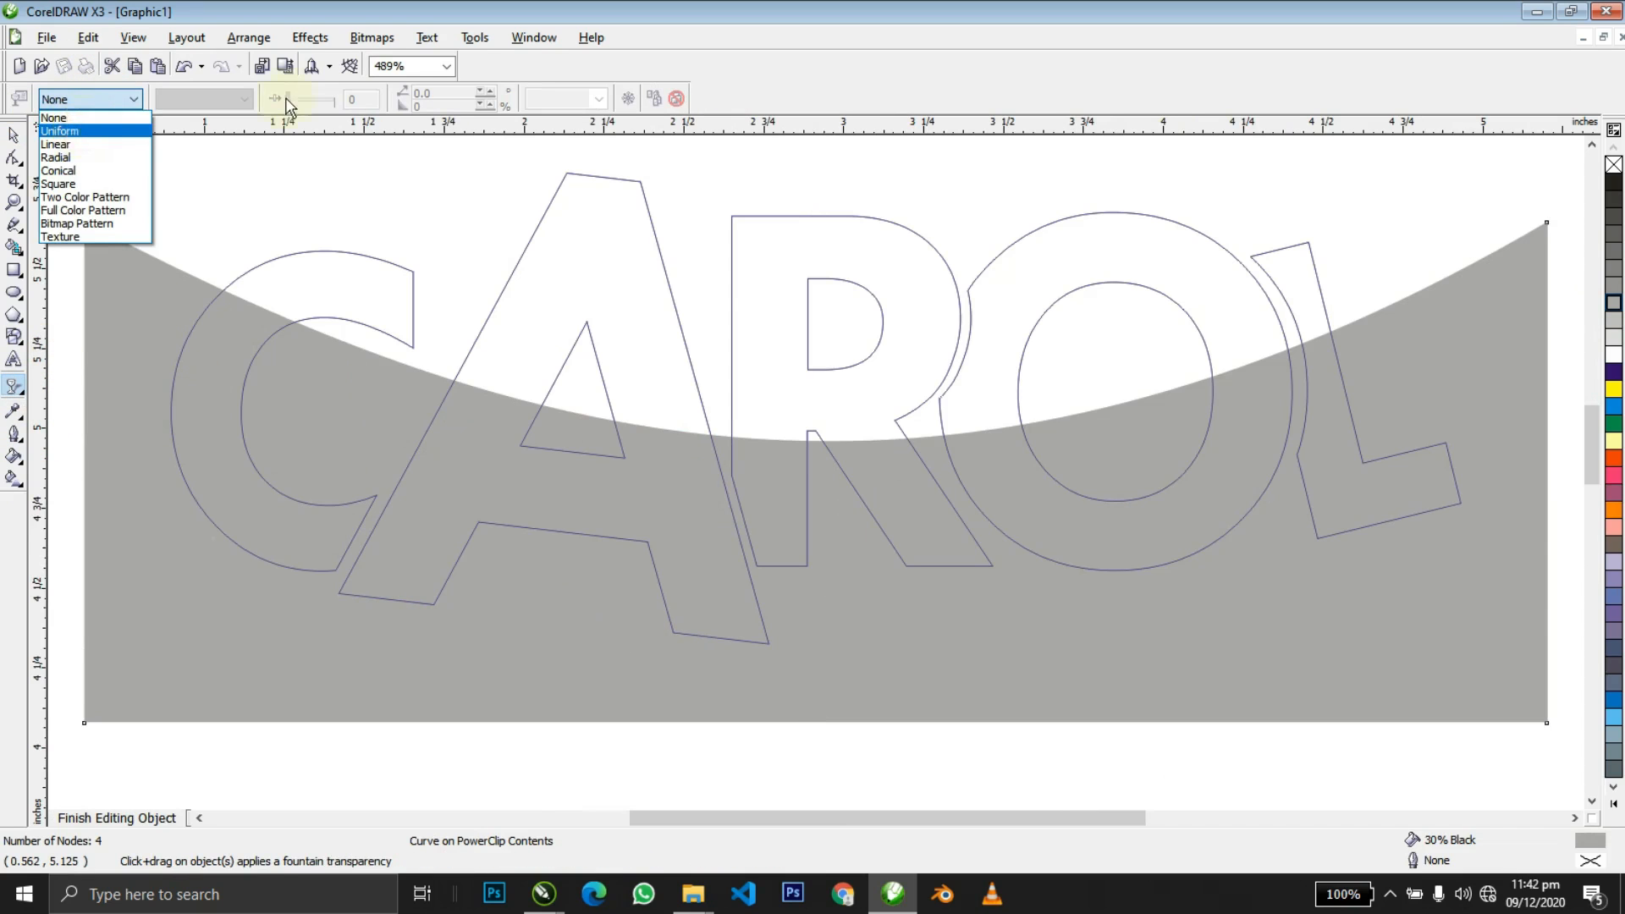
text(80)
key(Return)
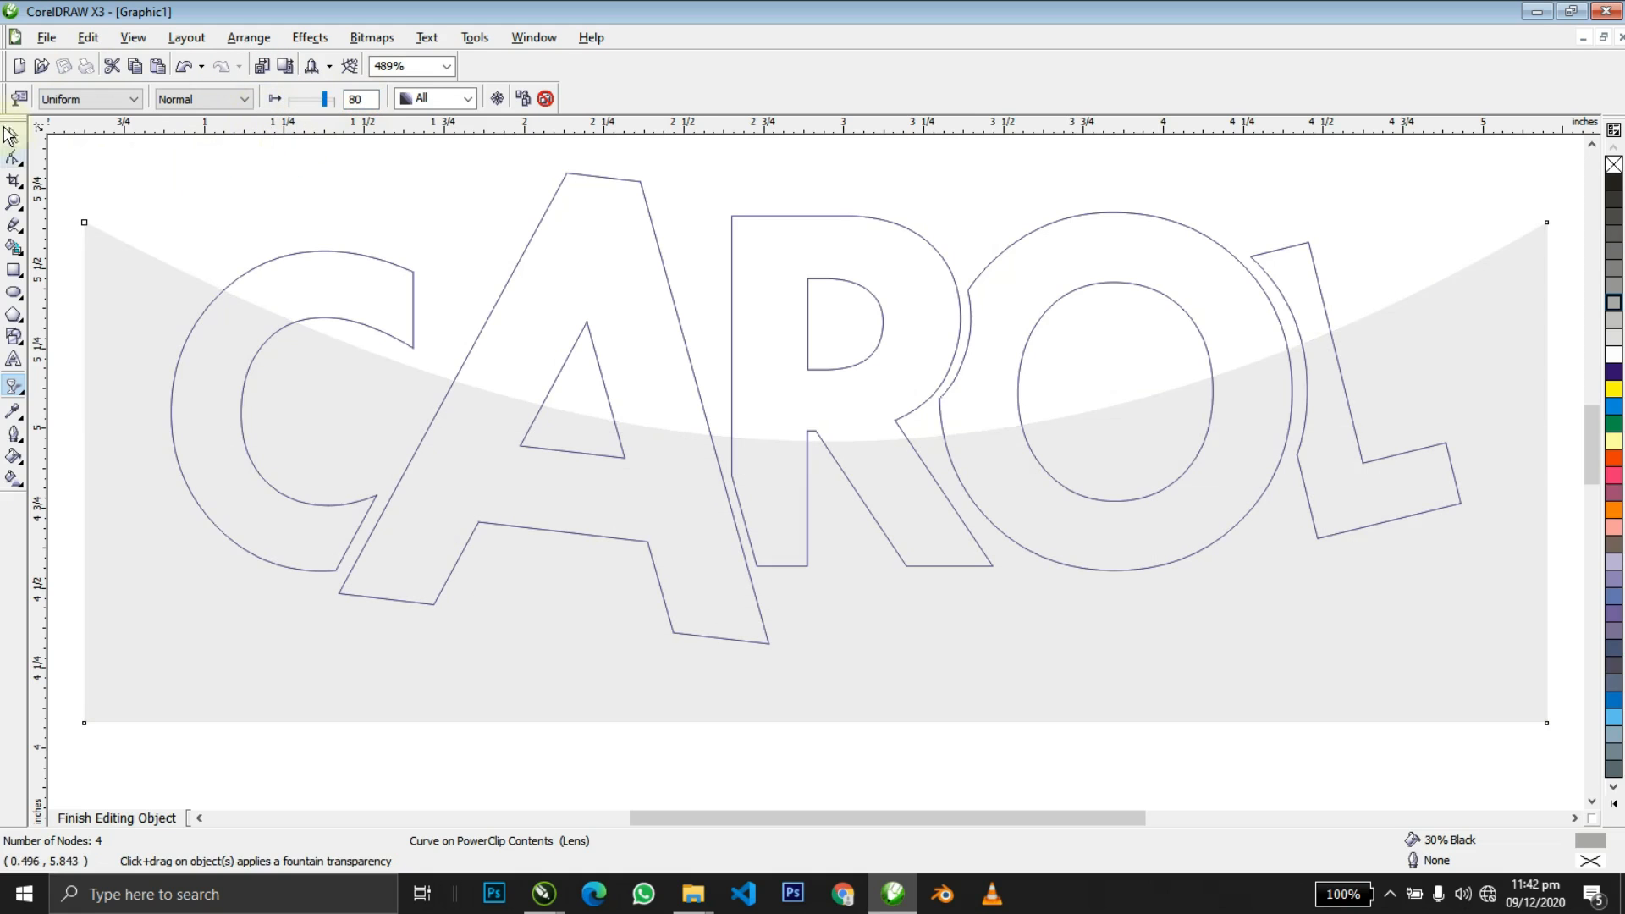
click(8, 135)
ctrl+click(148, 188)
key(F3)
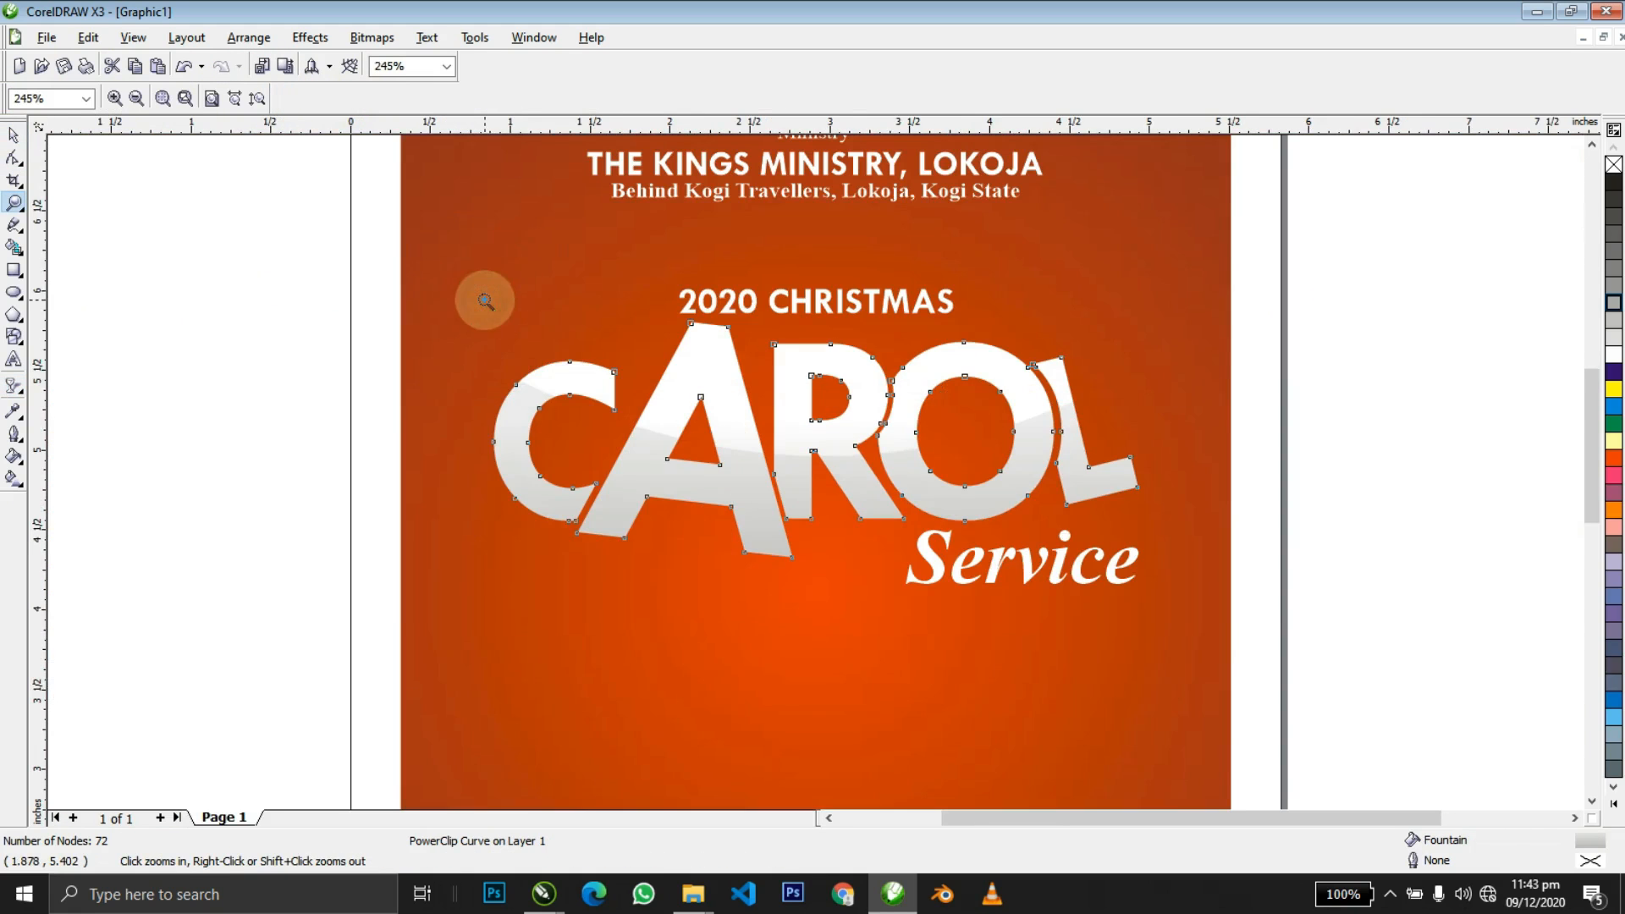
Check CAROL's clipped background contents, then scale the CAROL lettering down to 88.1%.
right_click(858, 464)
drag(555, 398, 1132, 535)
key(space)
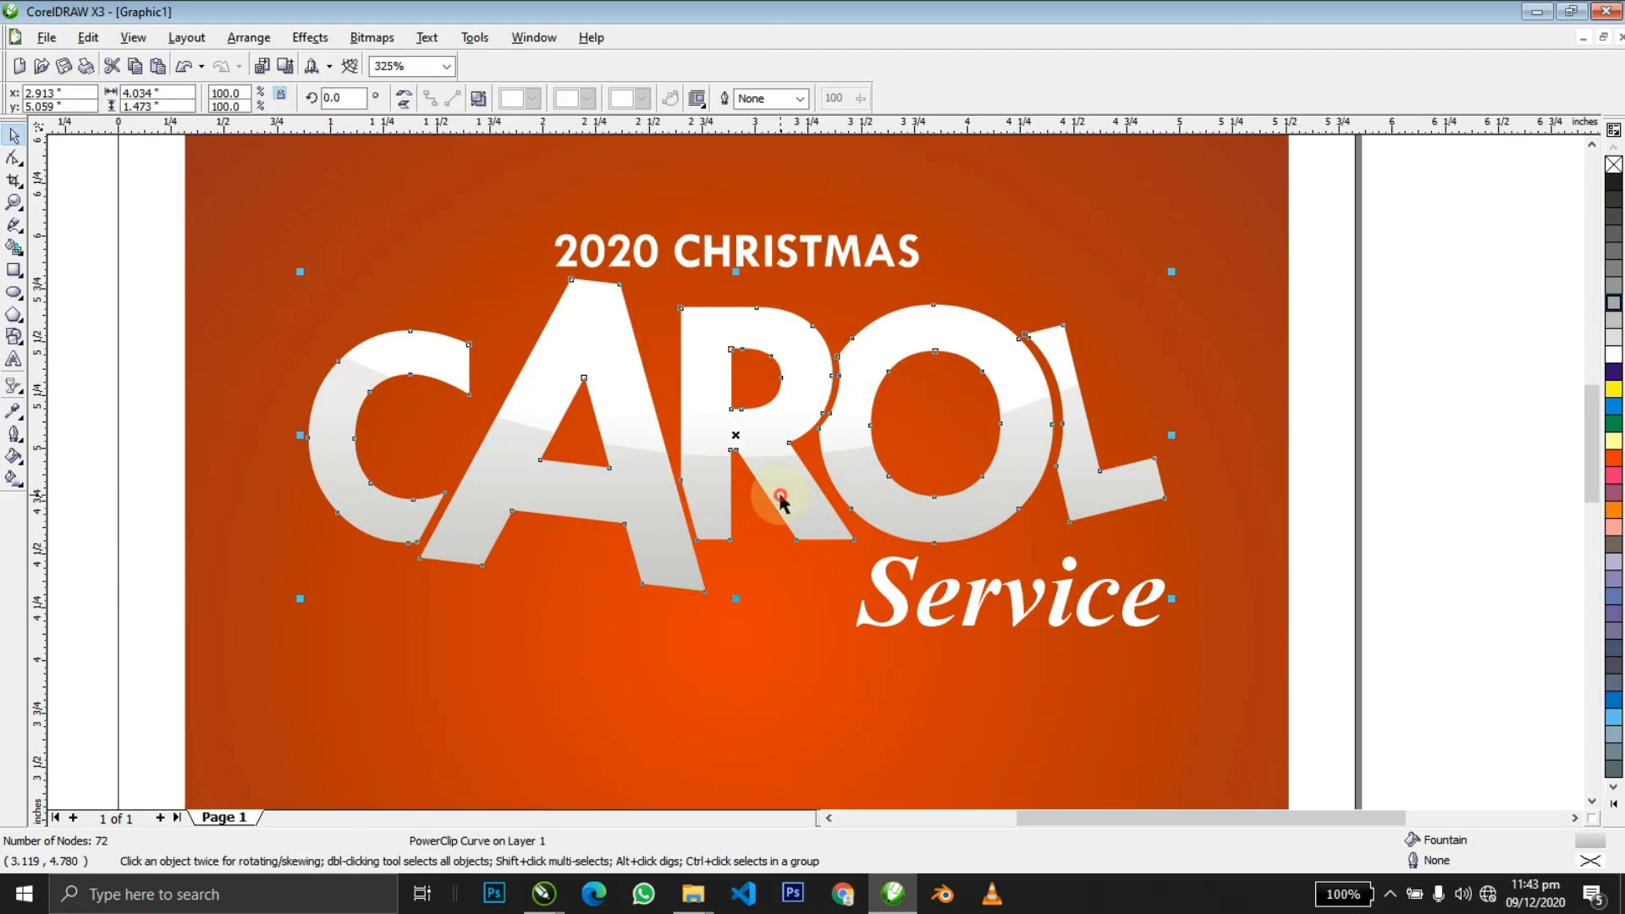
ctrl+click(780, 499)
click(802, 591)
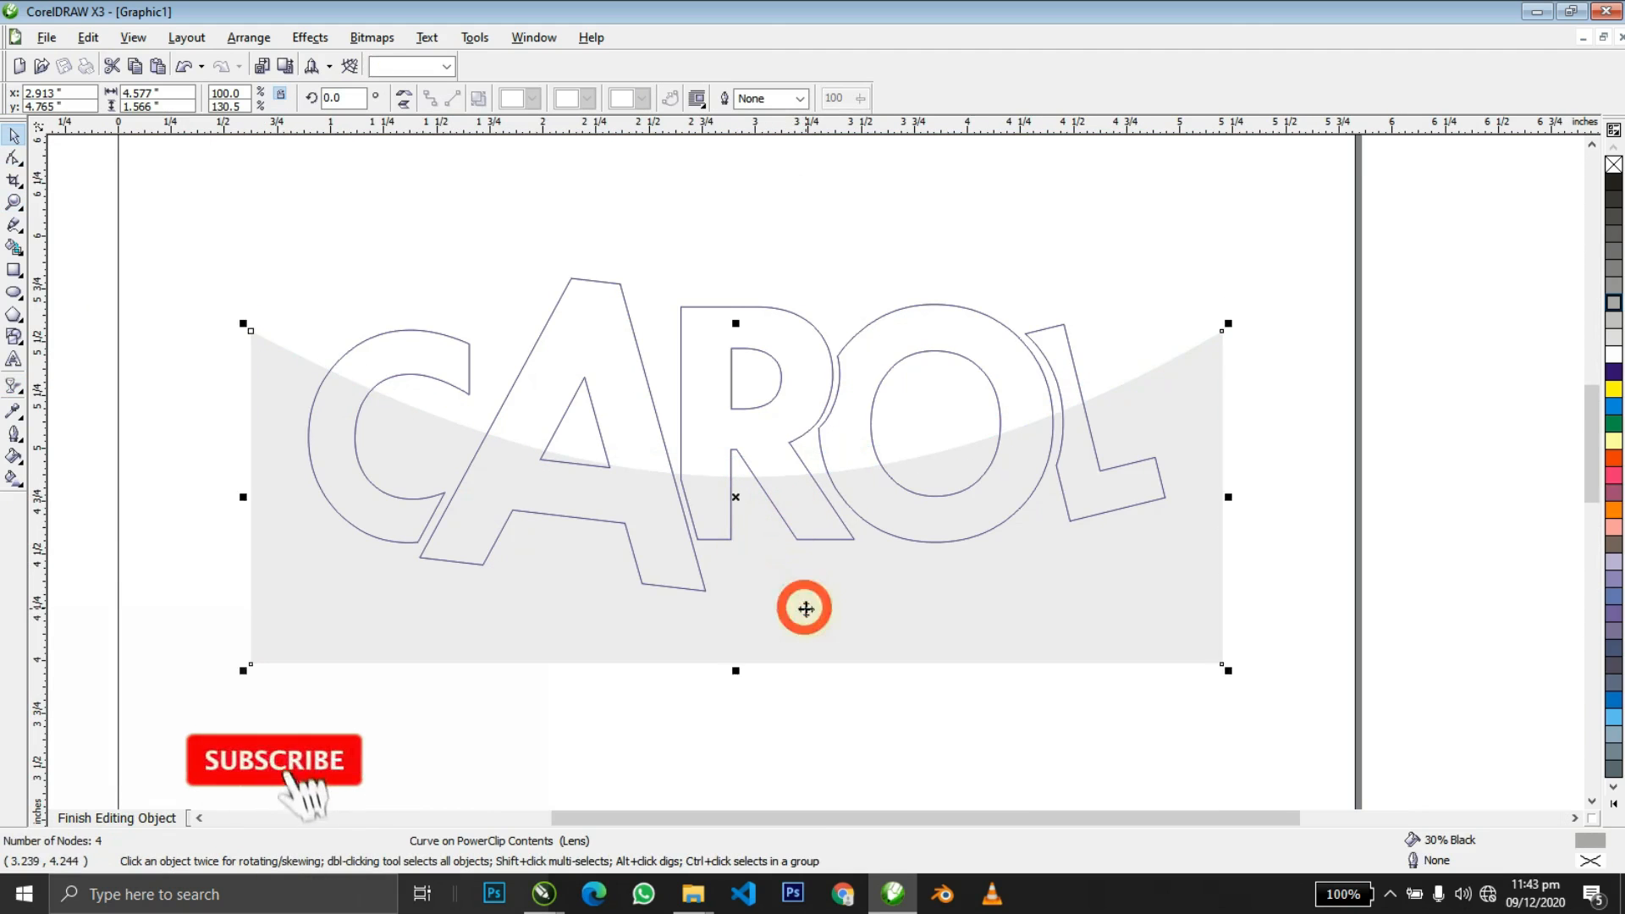
ctrl+click(1407, 320)
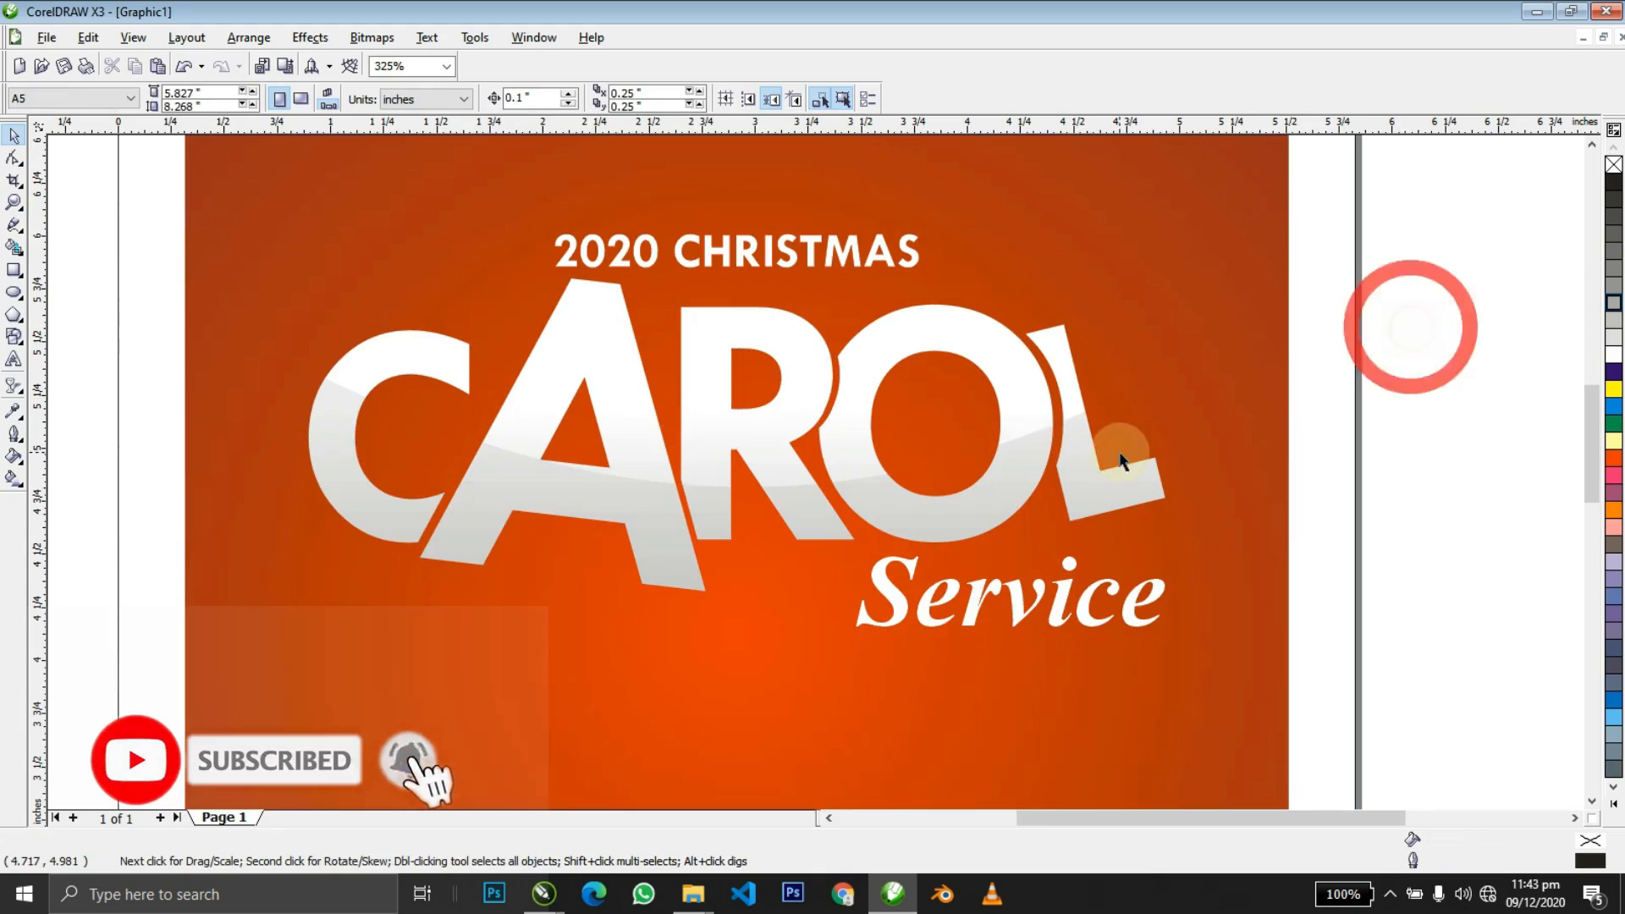
key(F4)
key(z)
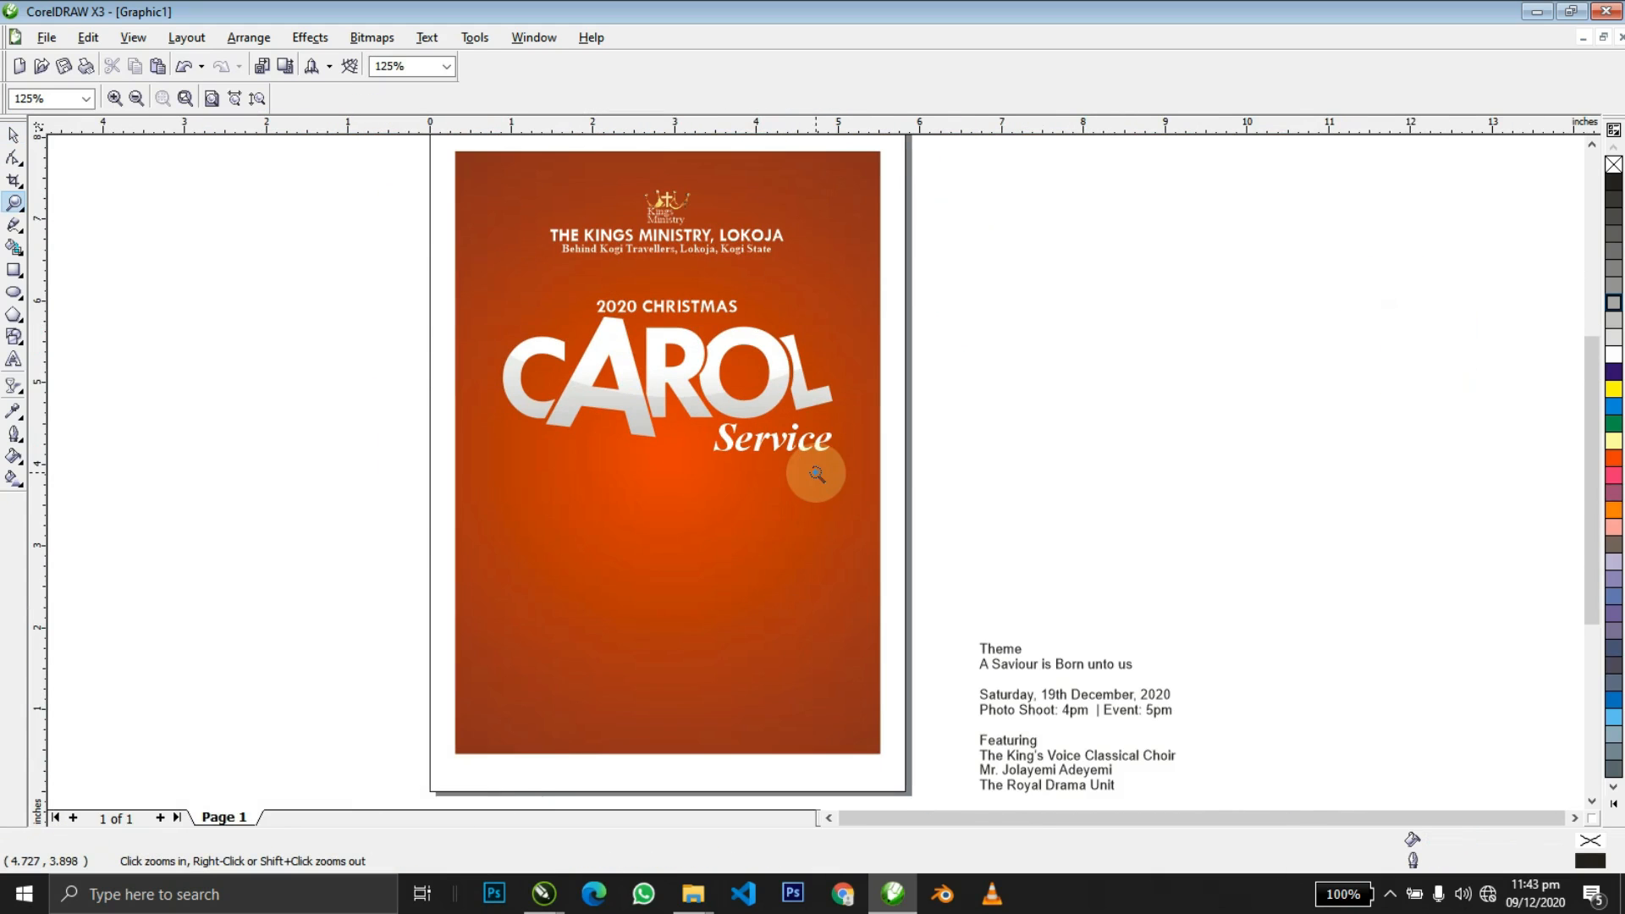
key(space)
click(685, 394)
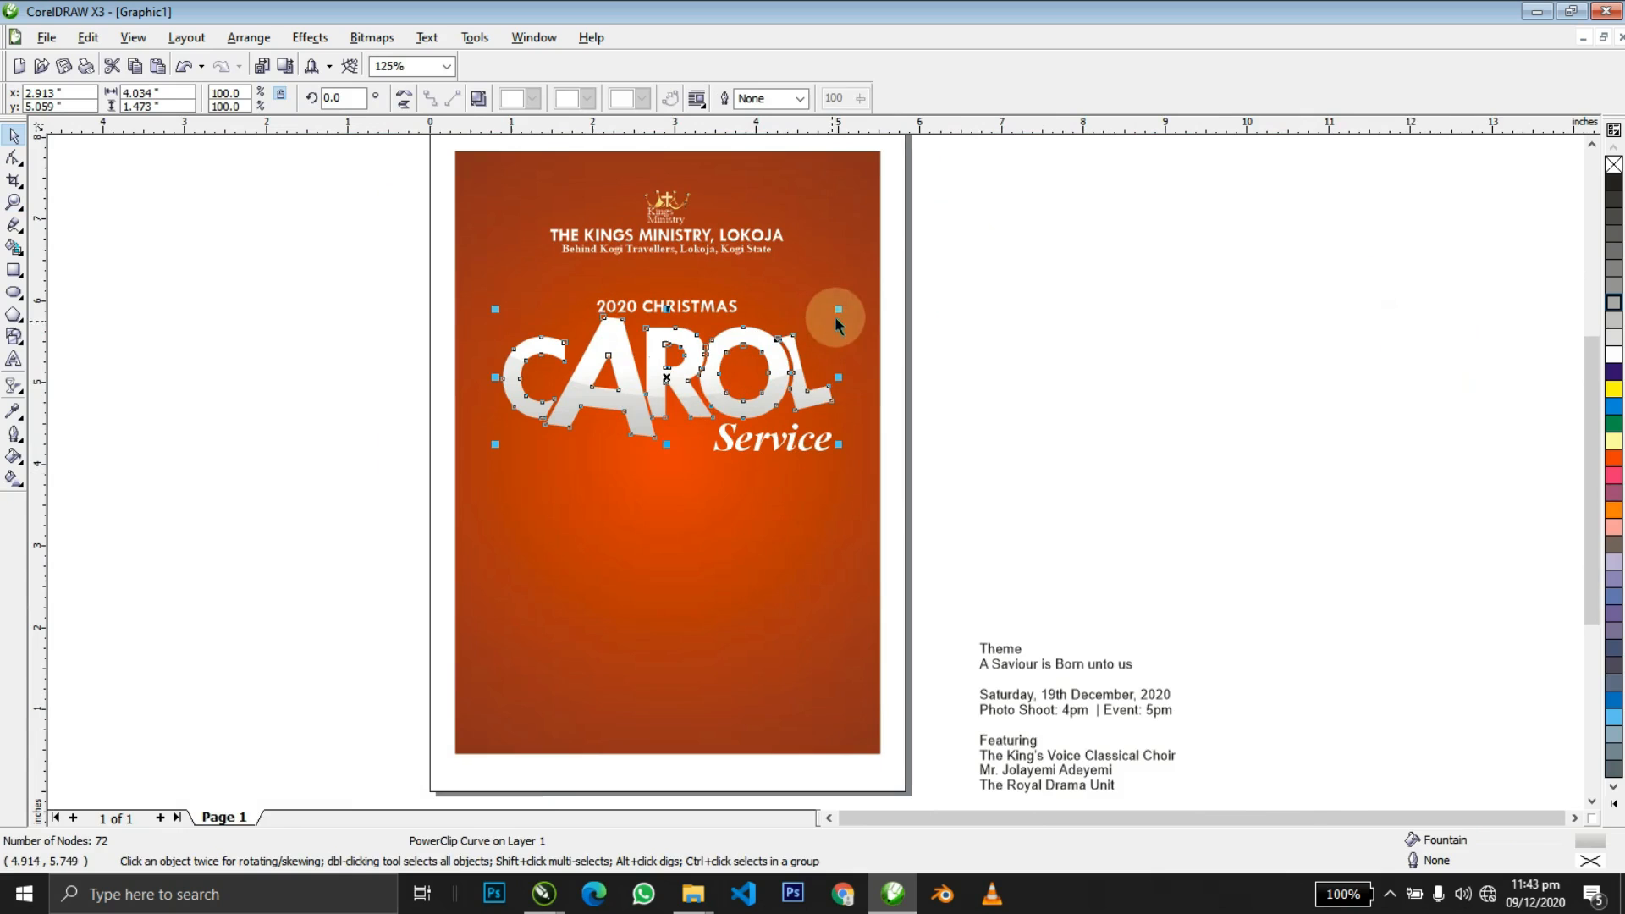
drag(831, 312, 820, 309)
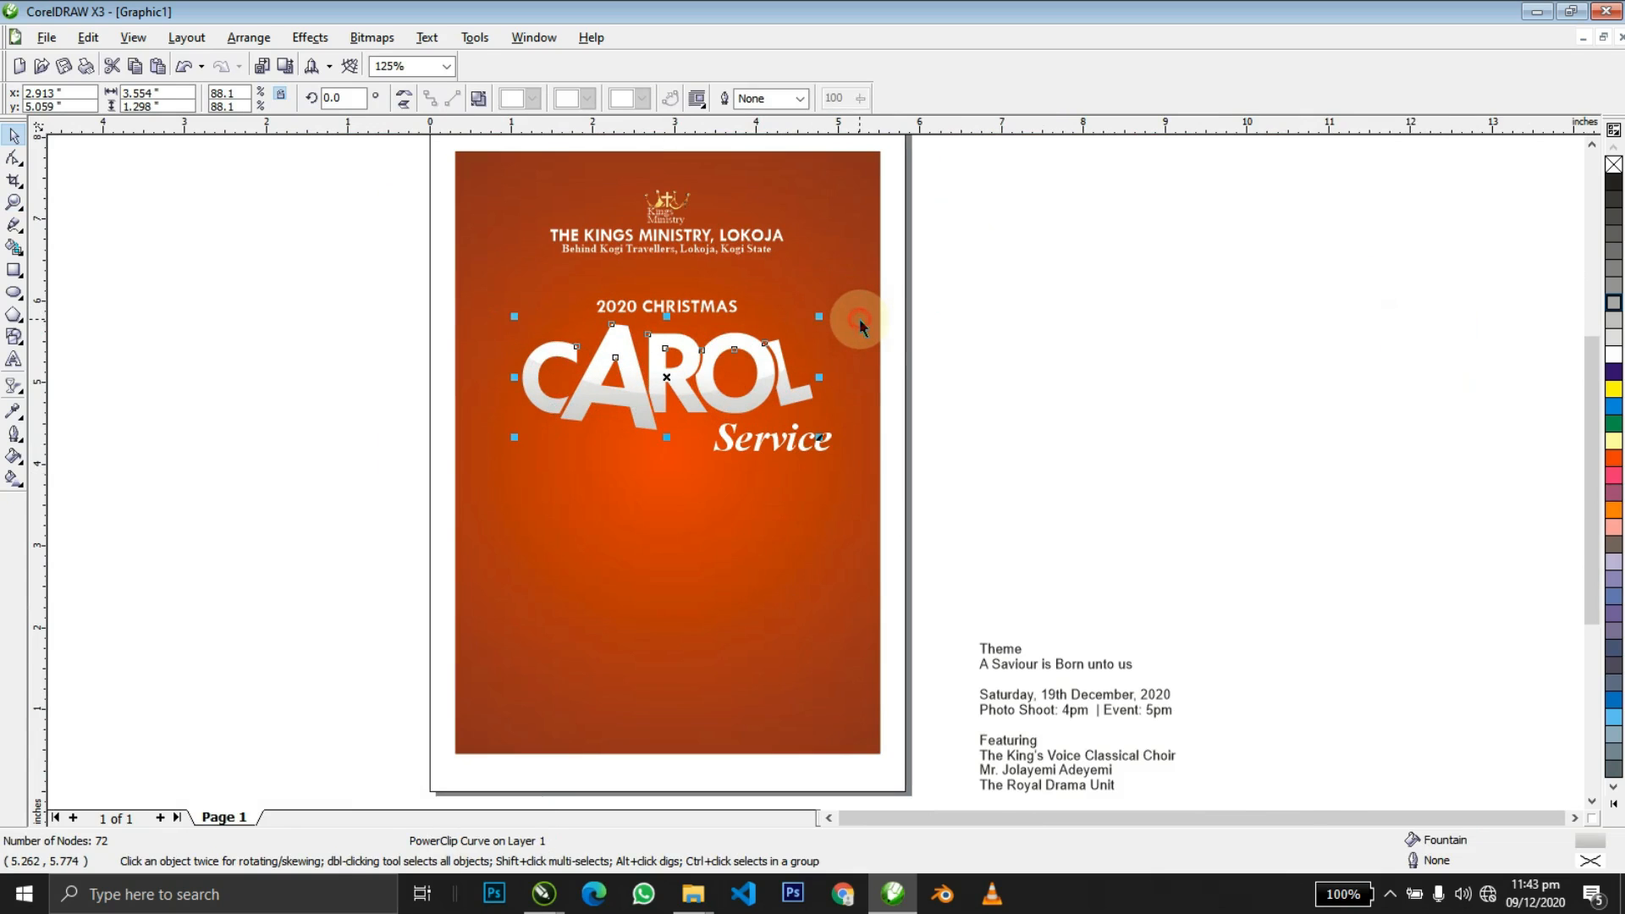
Centre Service horizontally under CAROL and move it up closer to the lettering.
click(1072, 351)
key(z)
drag(608, 362, 932, 546)
key(space)
click(804, 432)
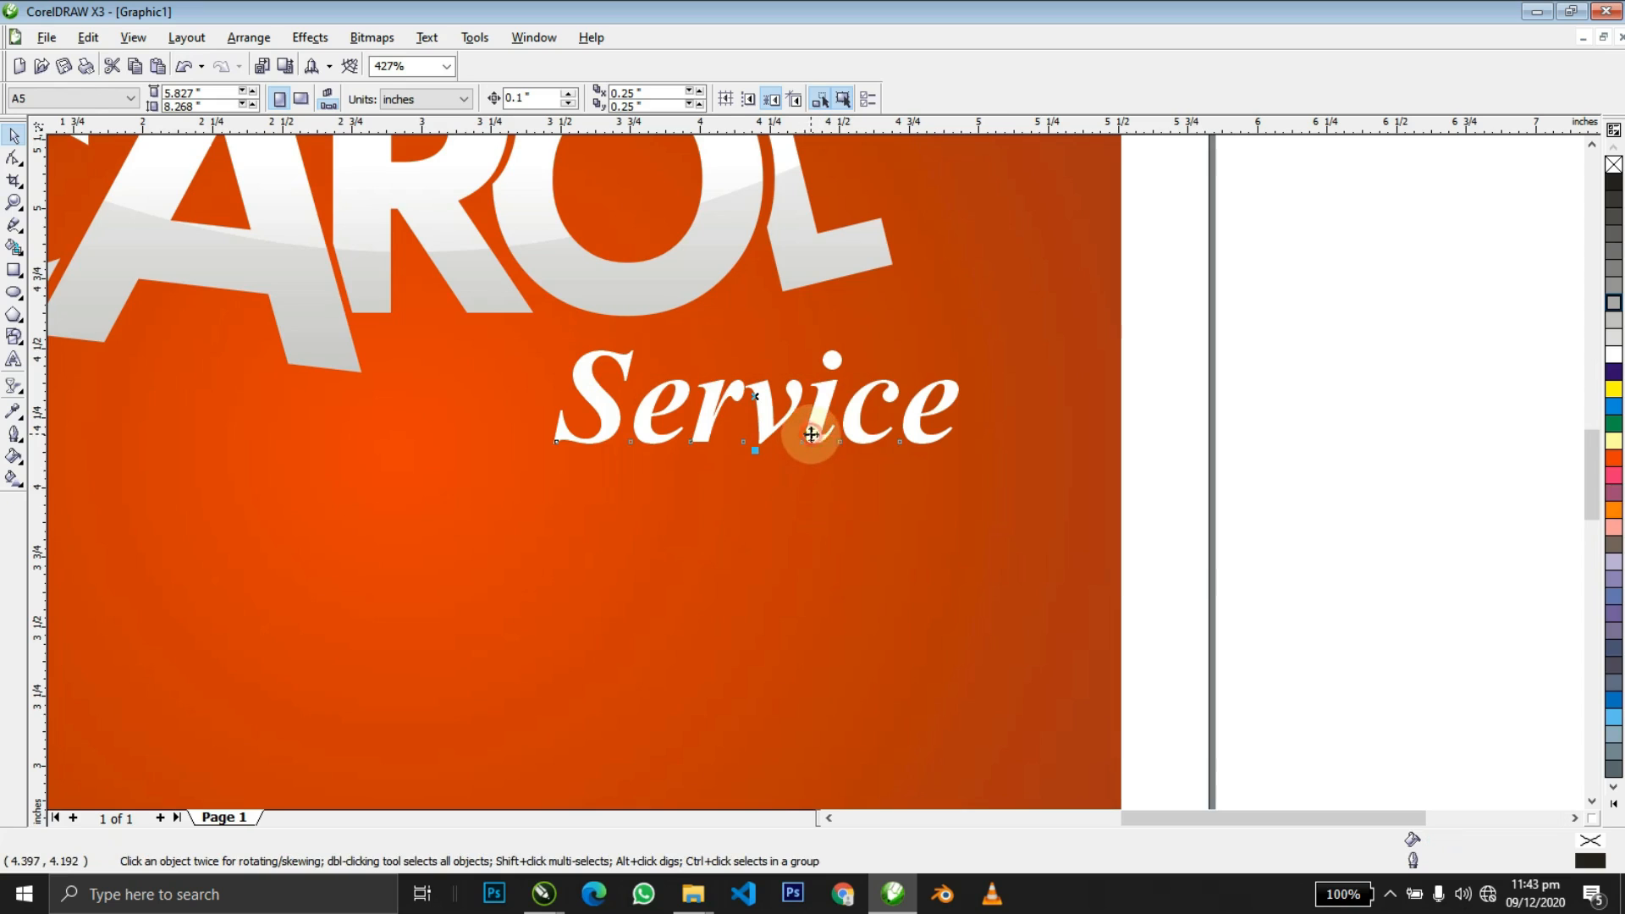
shift+click(795, 276)
key(c)
click(752, 426)
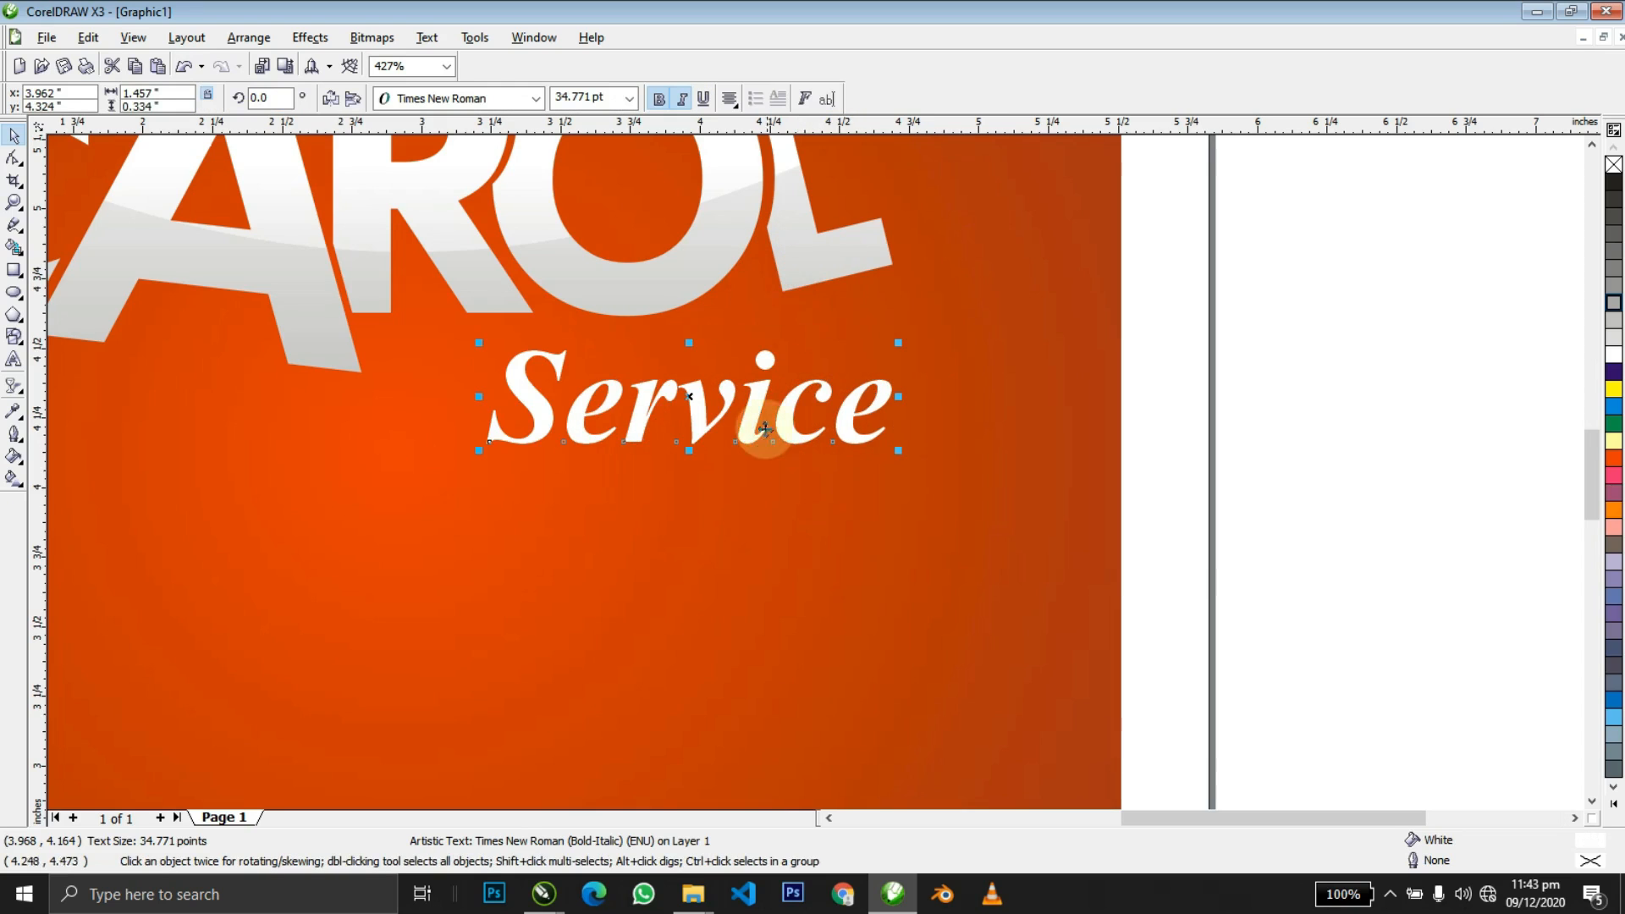
drag(752, 428, 753, 401)
Fill the Service text yellow from the colour palette.
key(z)
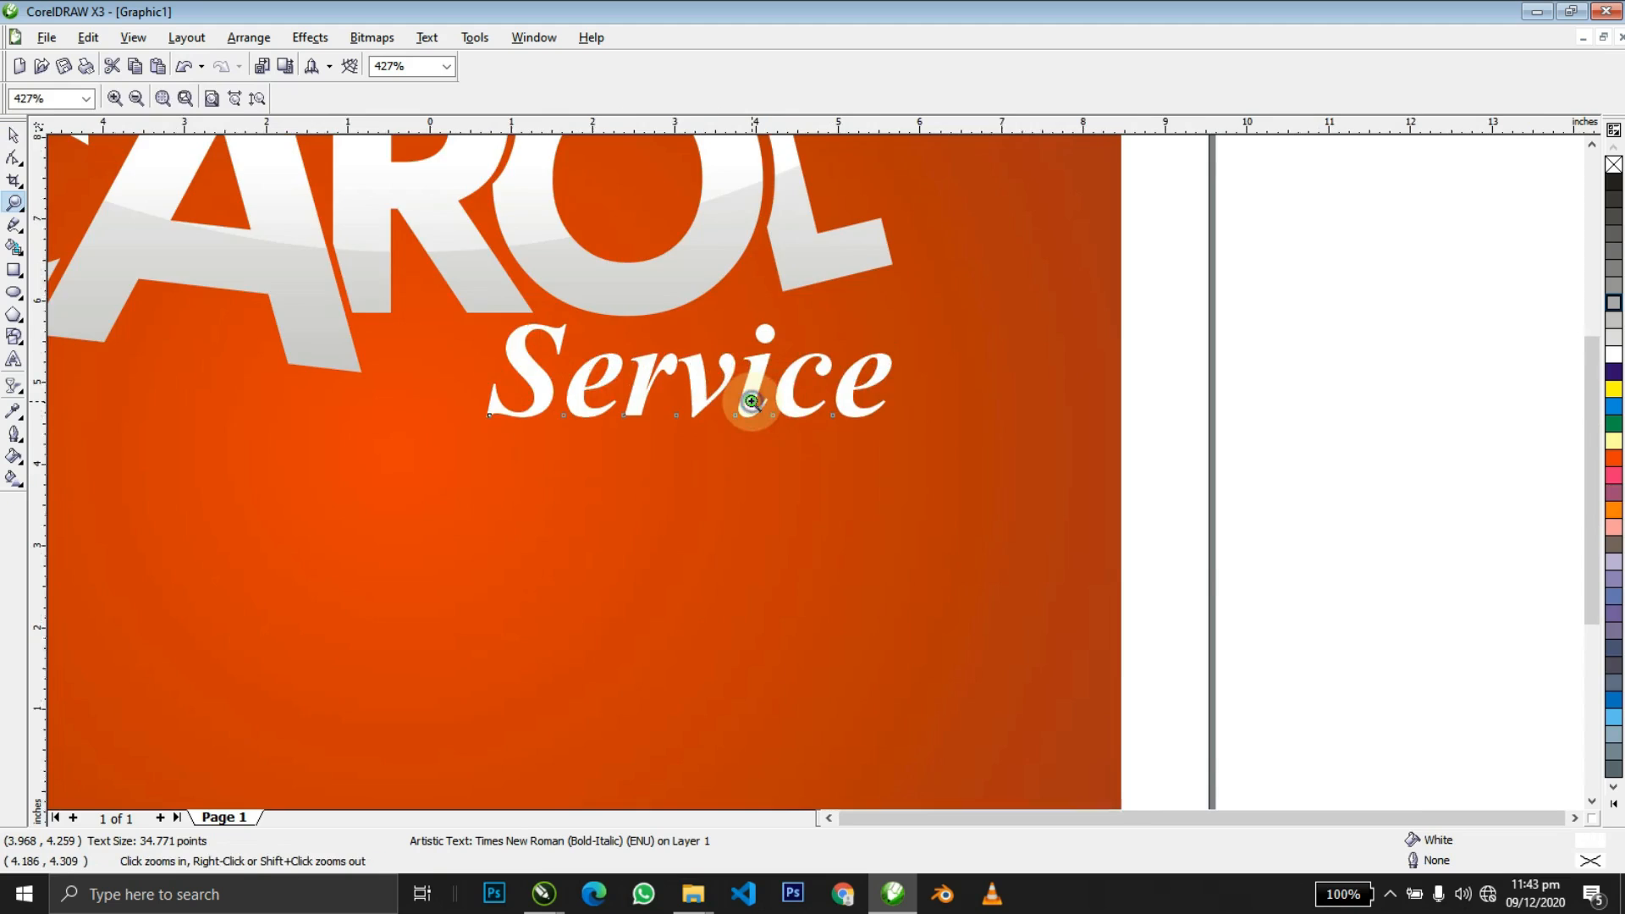
right_click(752, 401)
key(space)
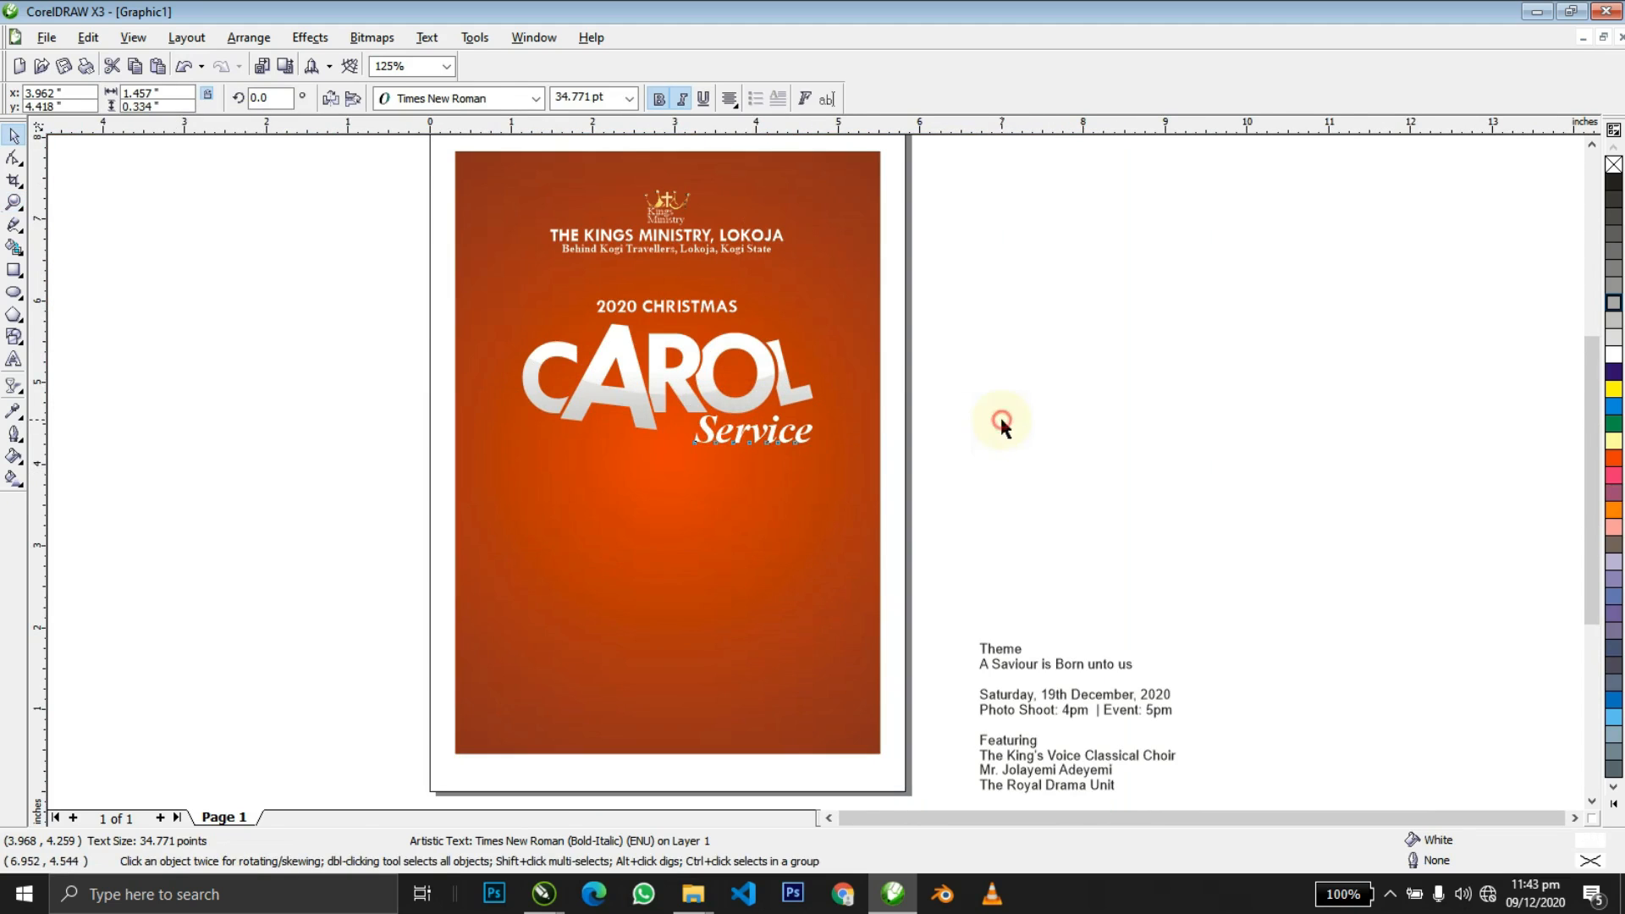
click(1002, 423)
click(719, 443)
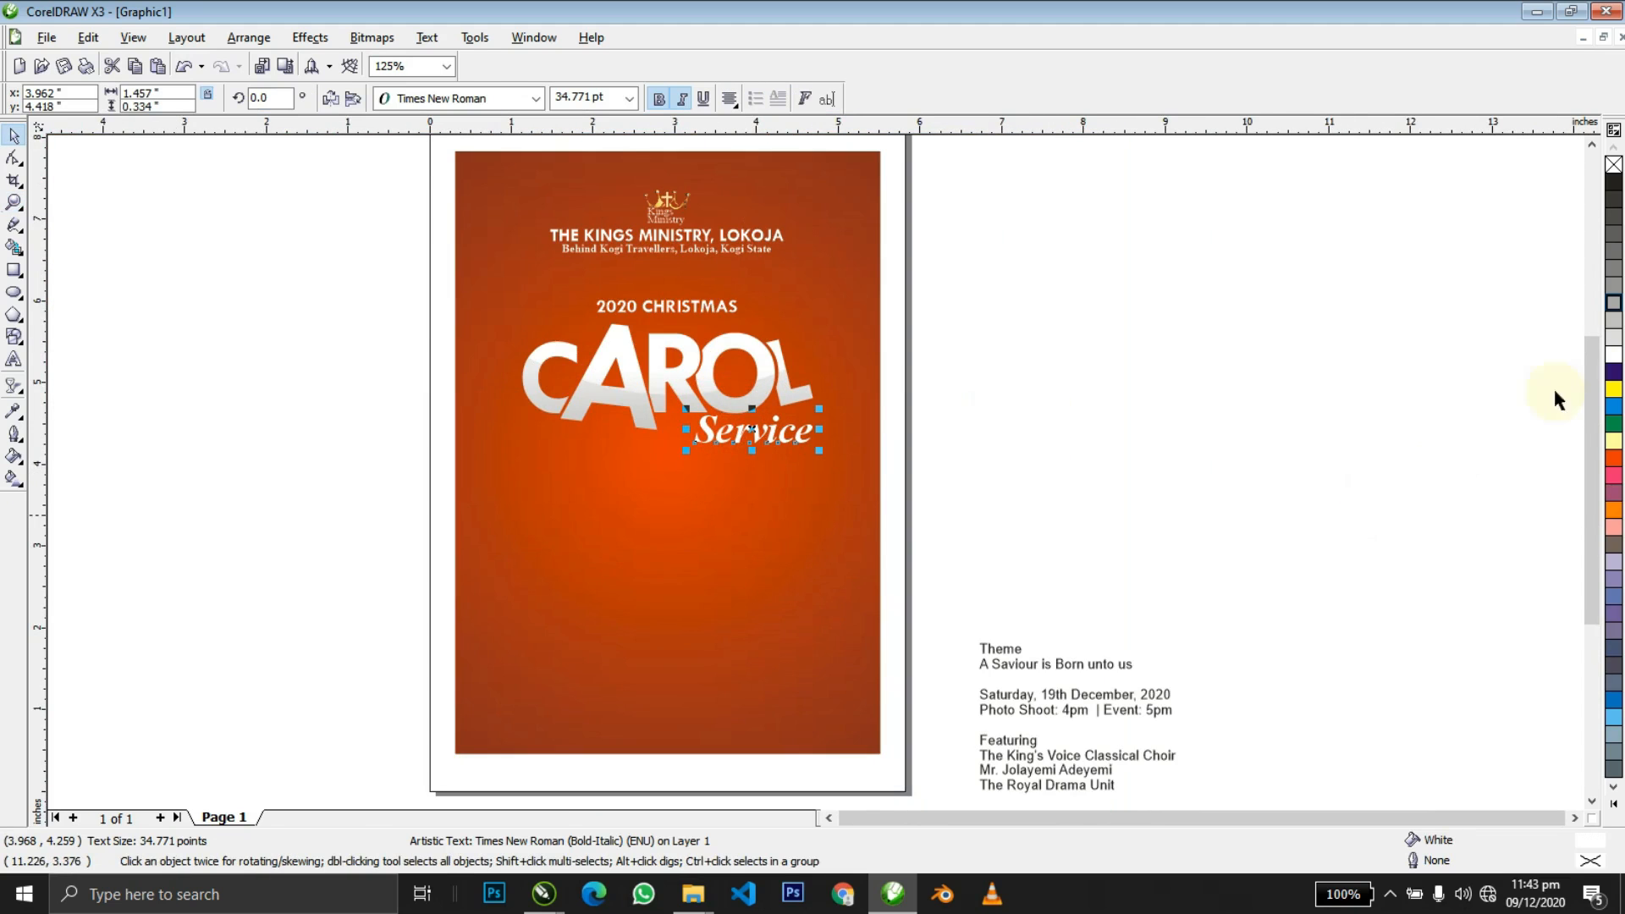
click(1613, 391)
click(1196, 442)
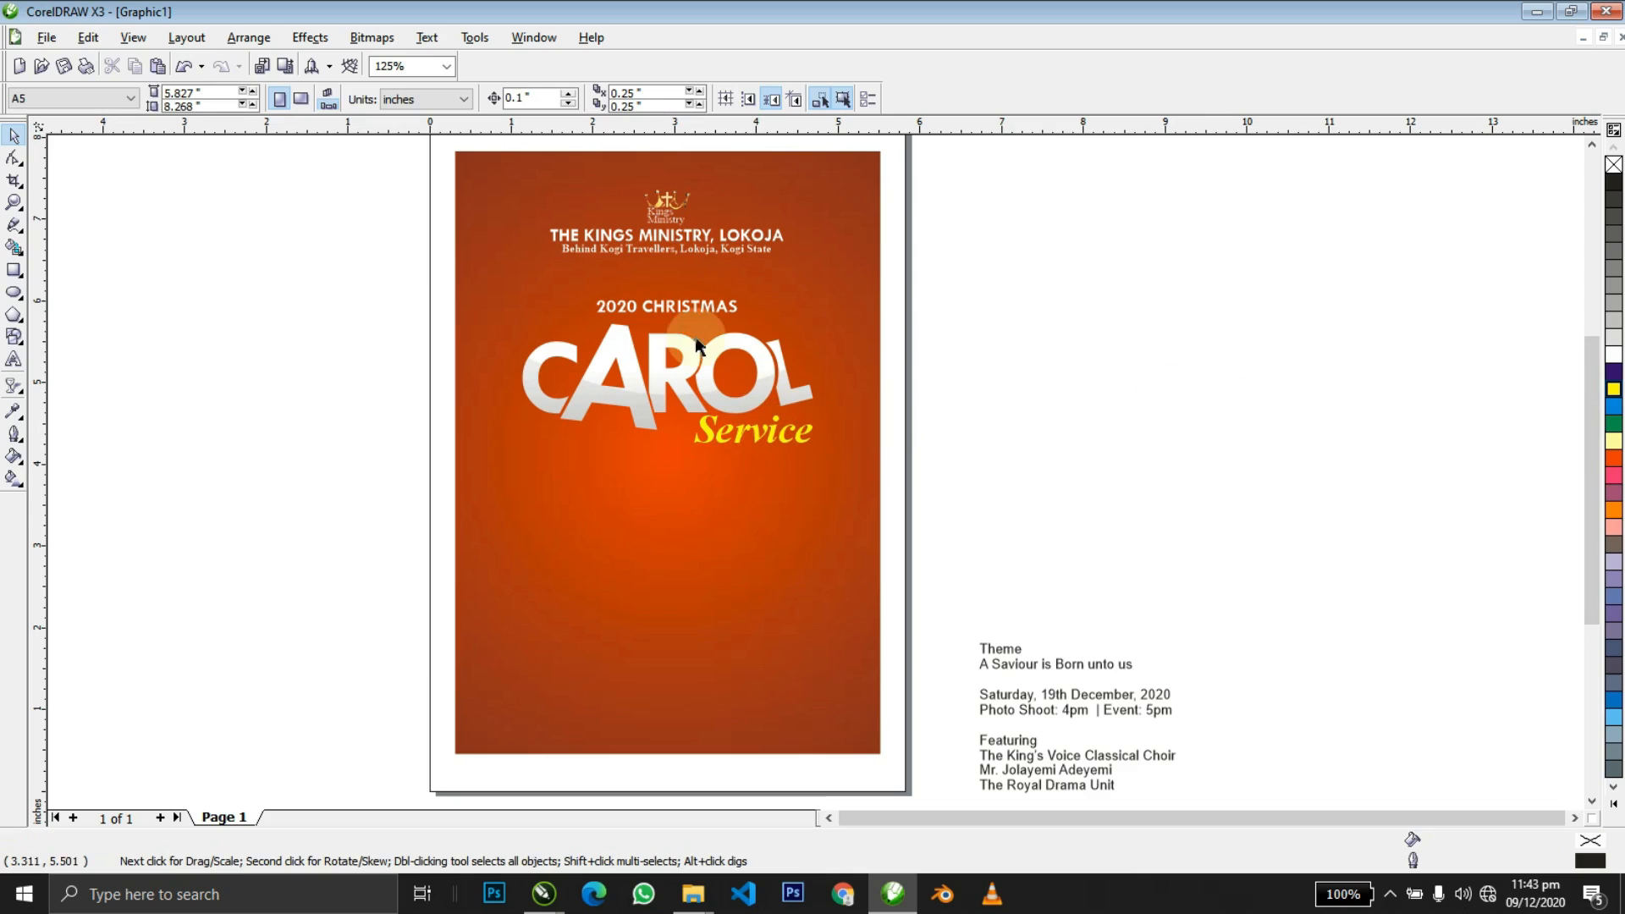
Nudge 2020 CHRISTMAS down slightly, then raise the three title objects 0.212 inch.
drag(668, 308, 668, 314)
click(941, 289)
drag(916, 288, 330, 530)
shift+click(702, 521)
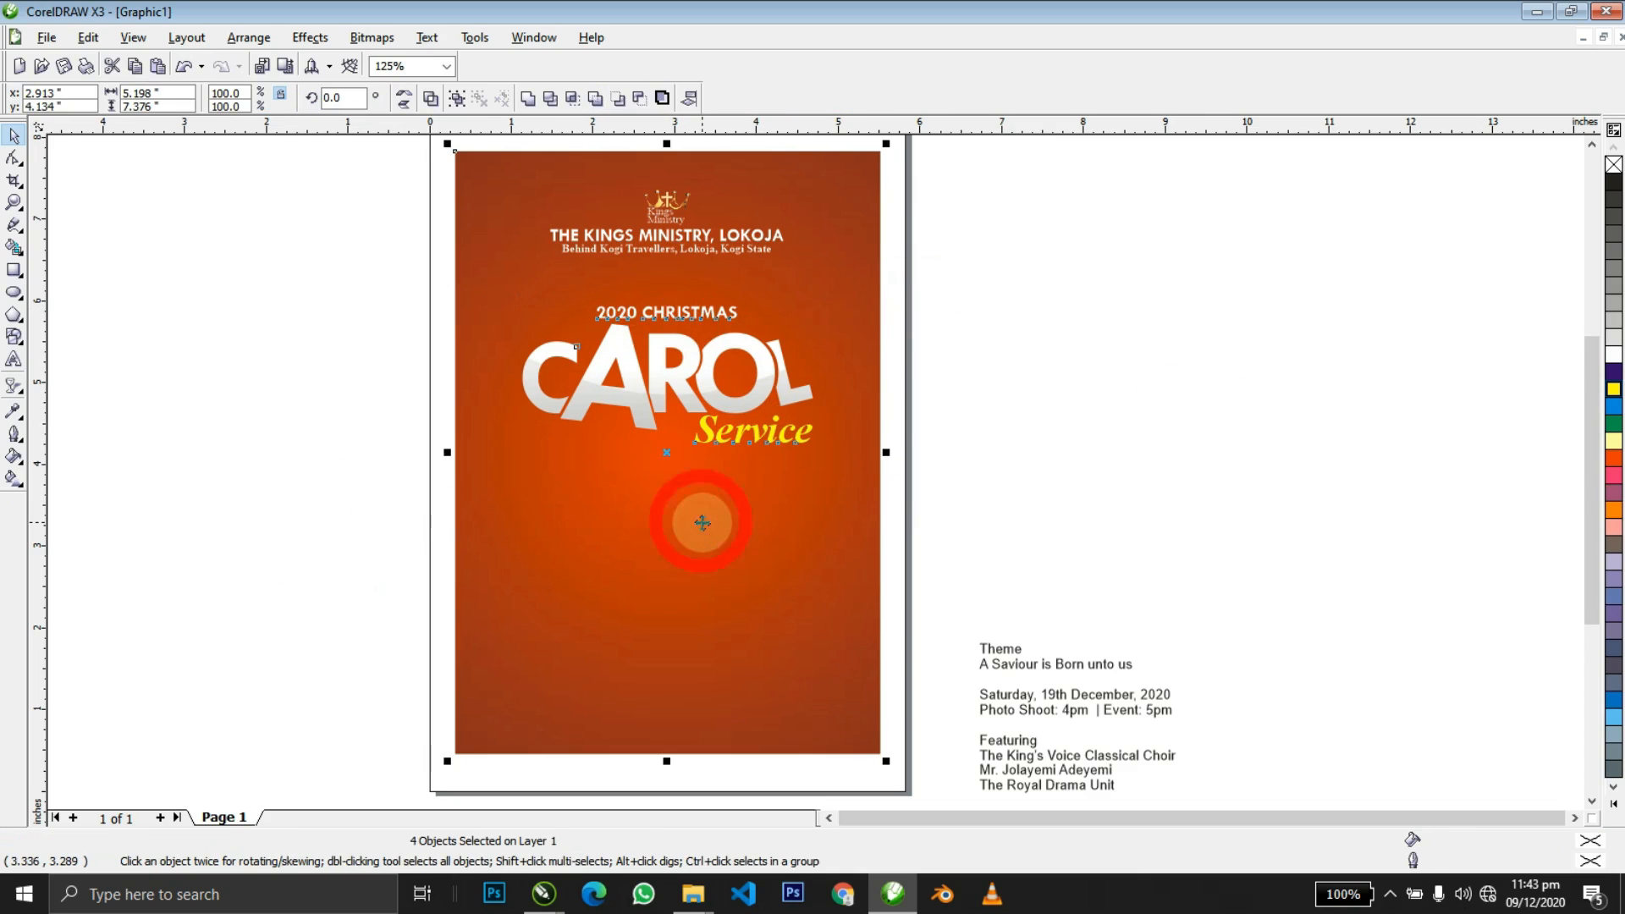
shift+click(702, 521)
drag(729, 401, 729, 384)
click(974, 347)
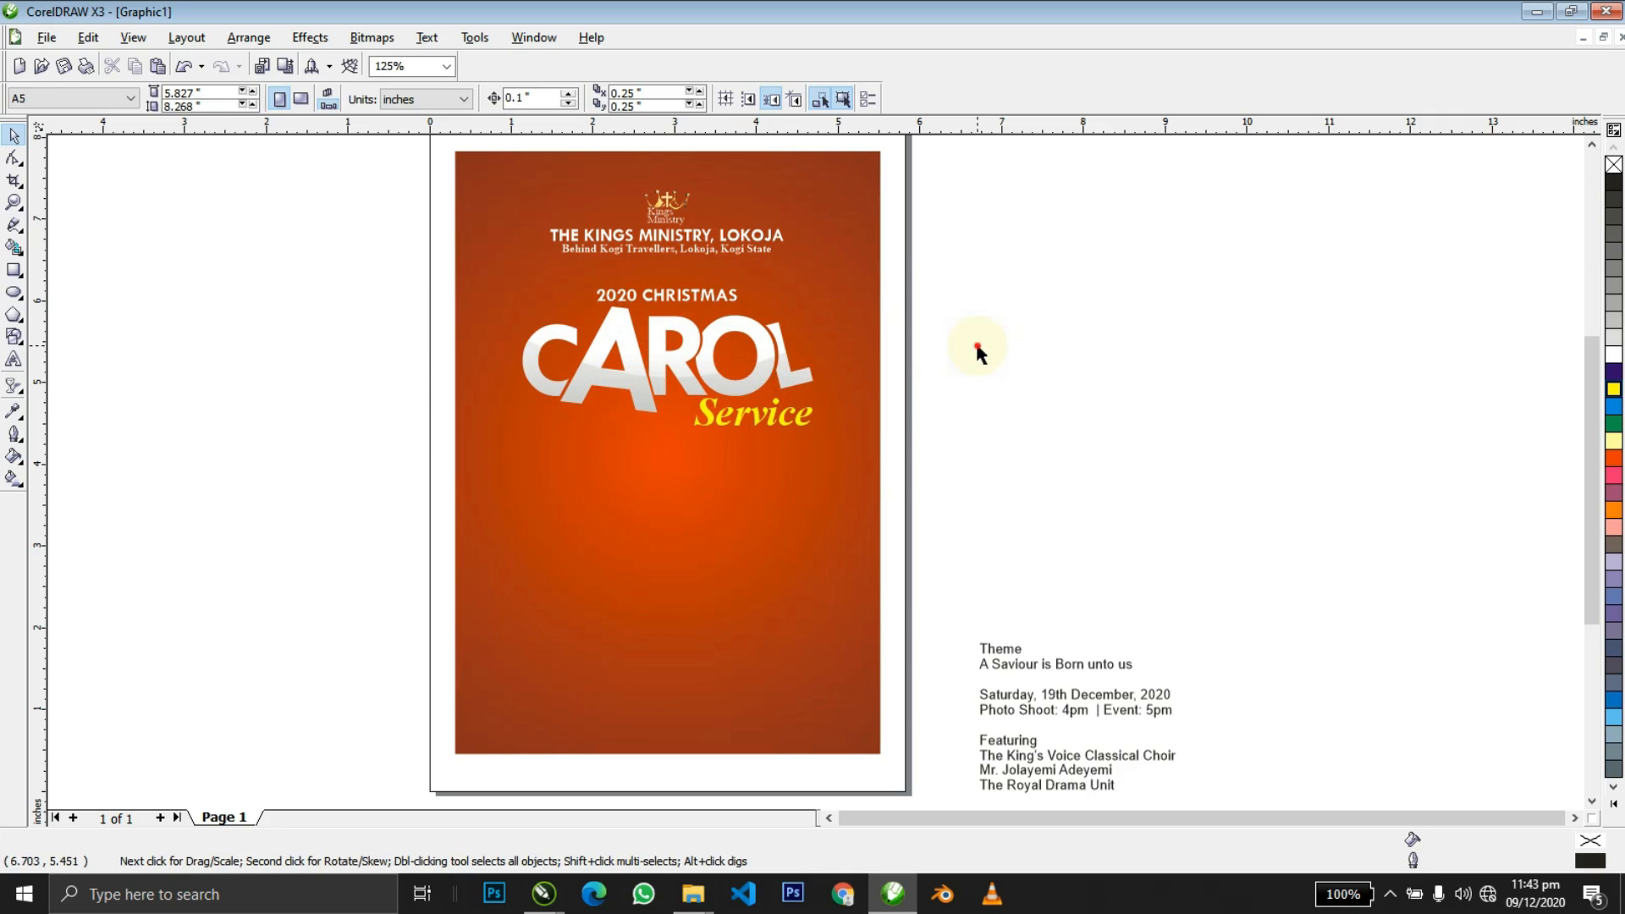
click(754, 369)
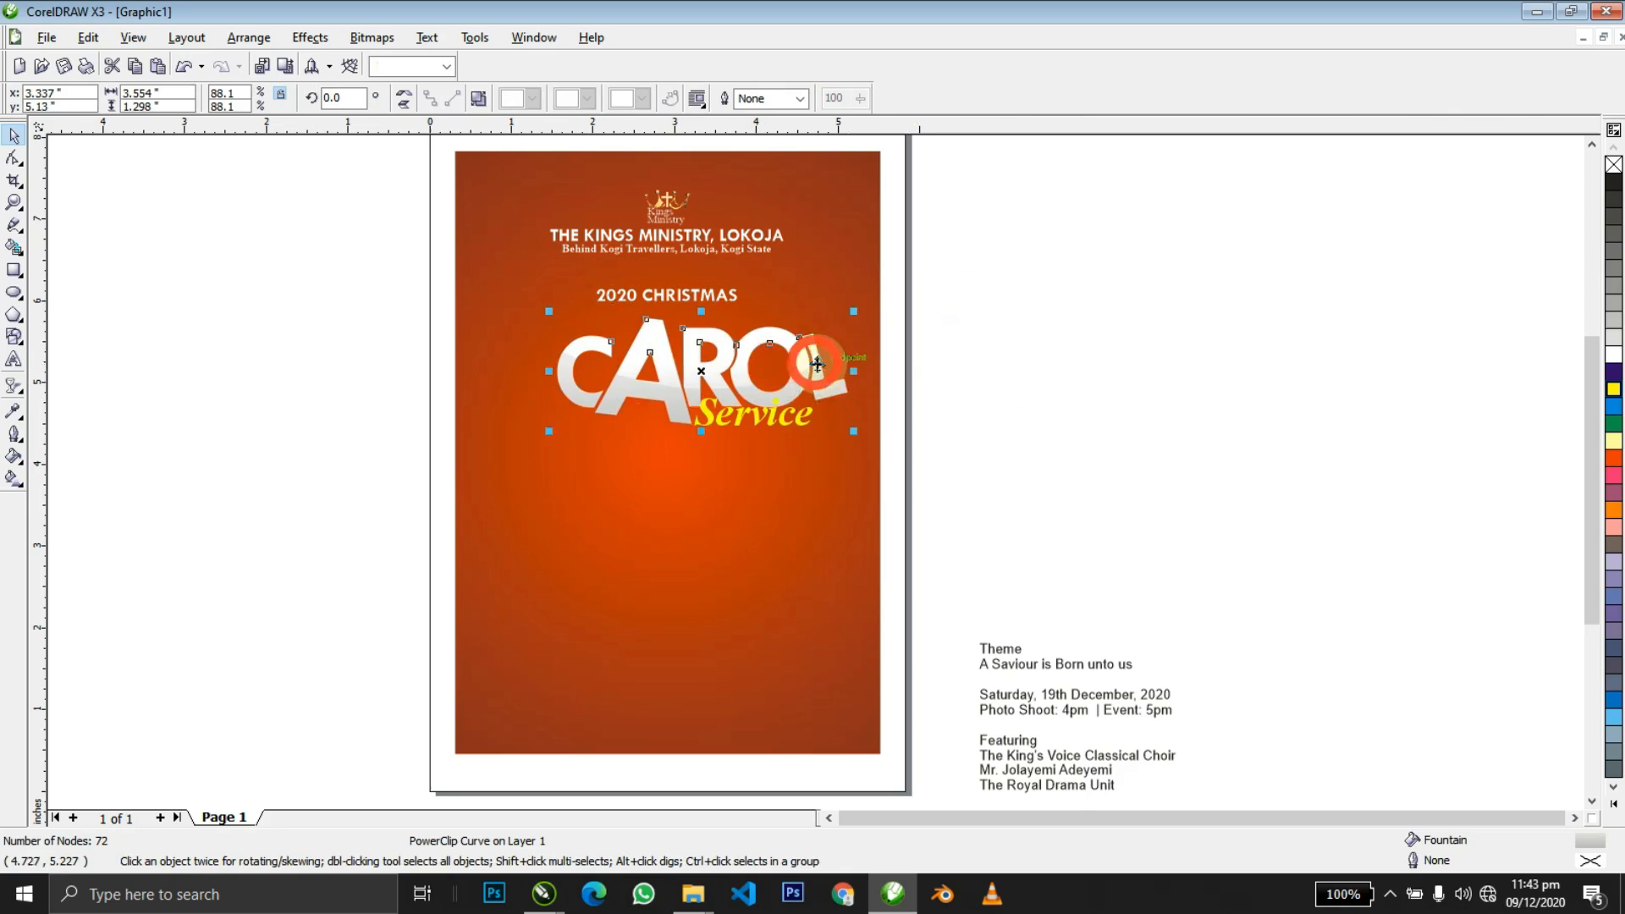
Give CAROL a 6 pt red outline drawn behind its fill.
key(shift+F2)
key(F12)
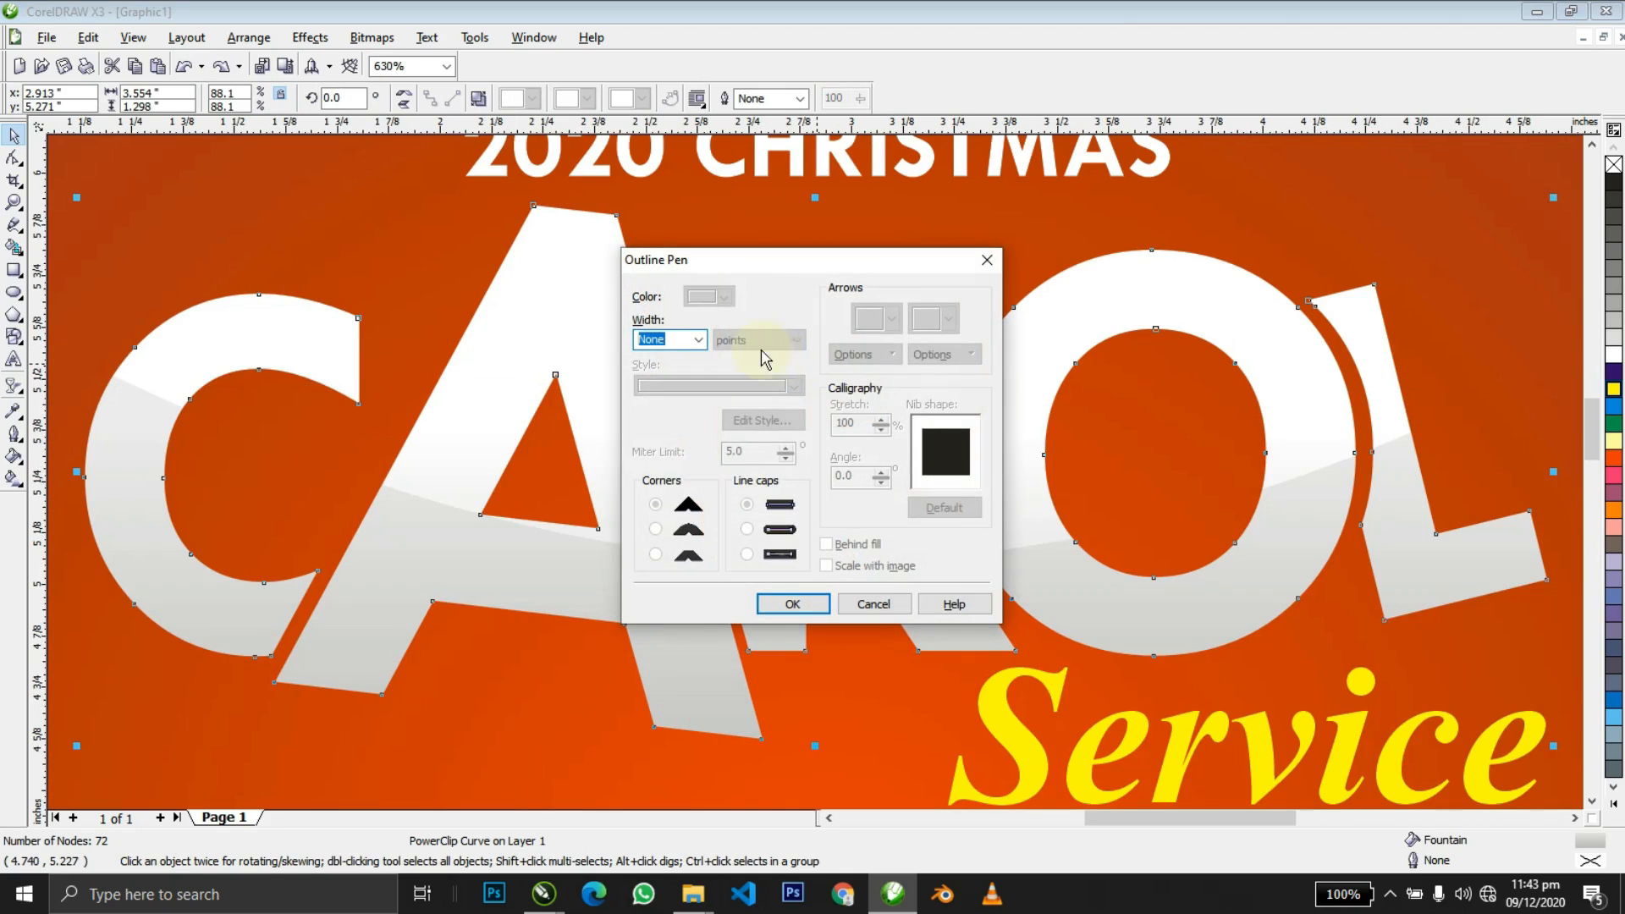
key(Escape)
key(F12)
click(685, 341)
text(6)
key(Return)
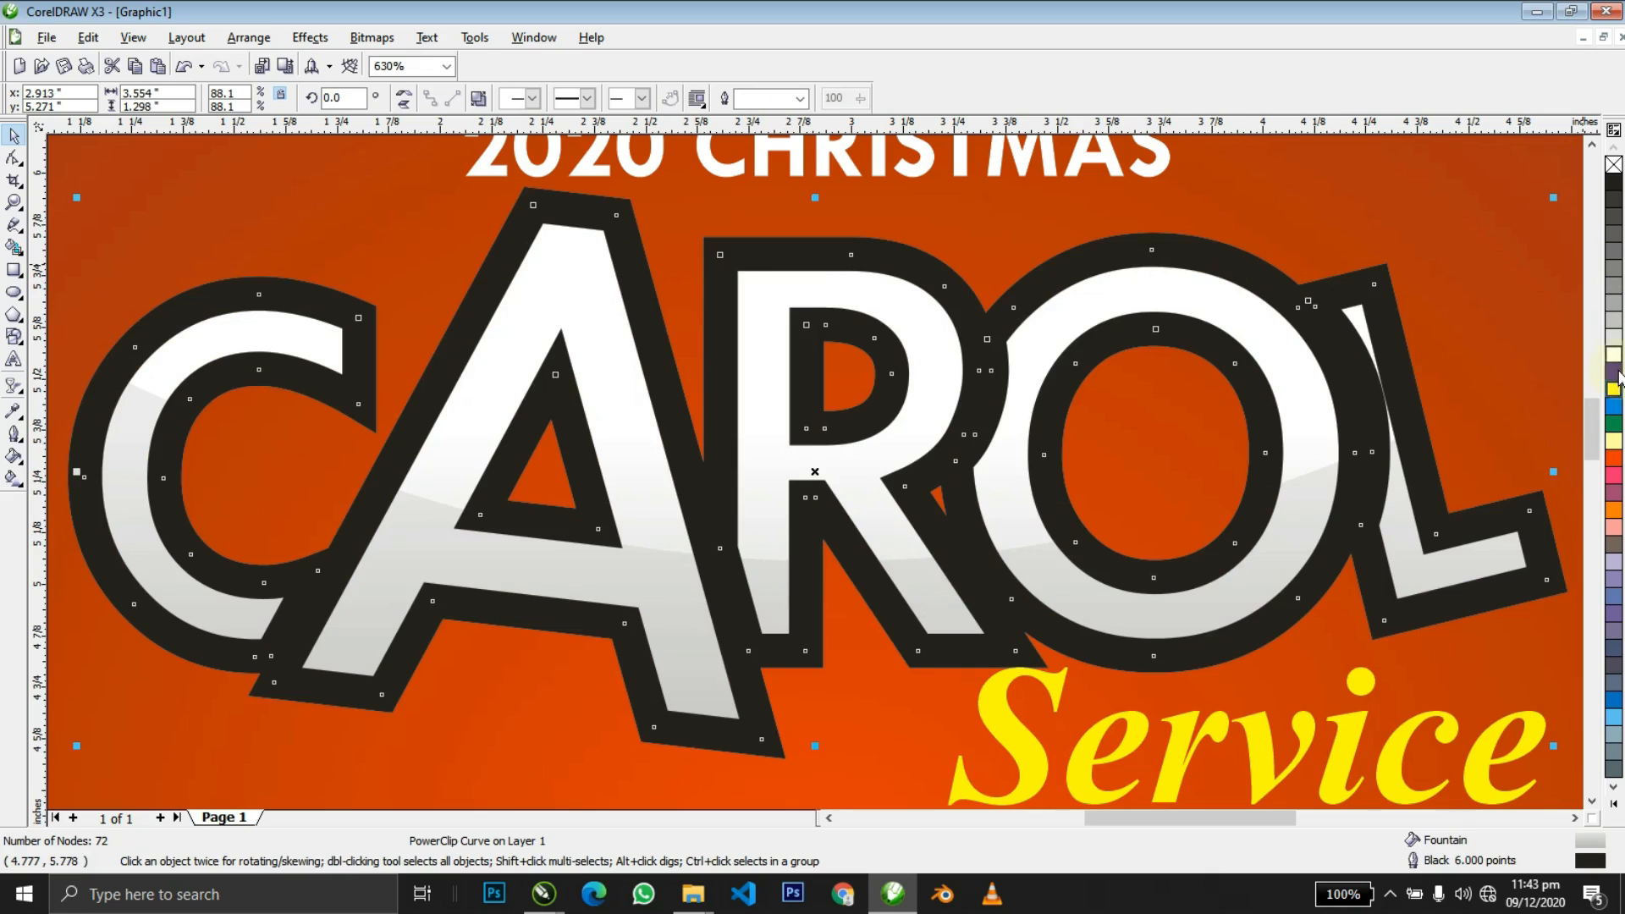
right_click(1611, 462)
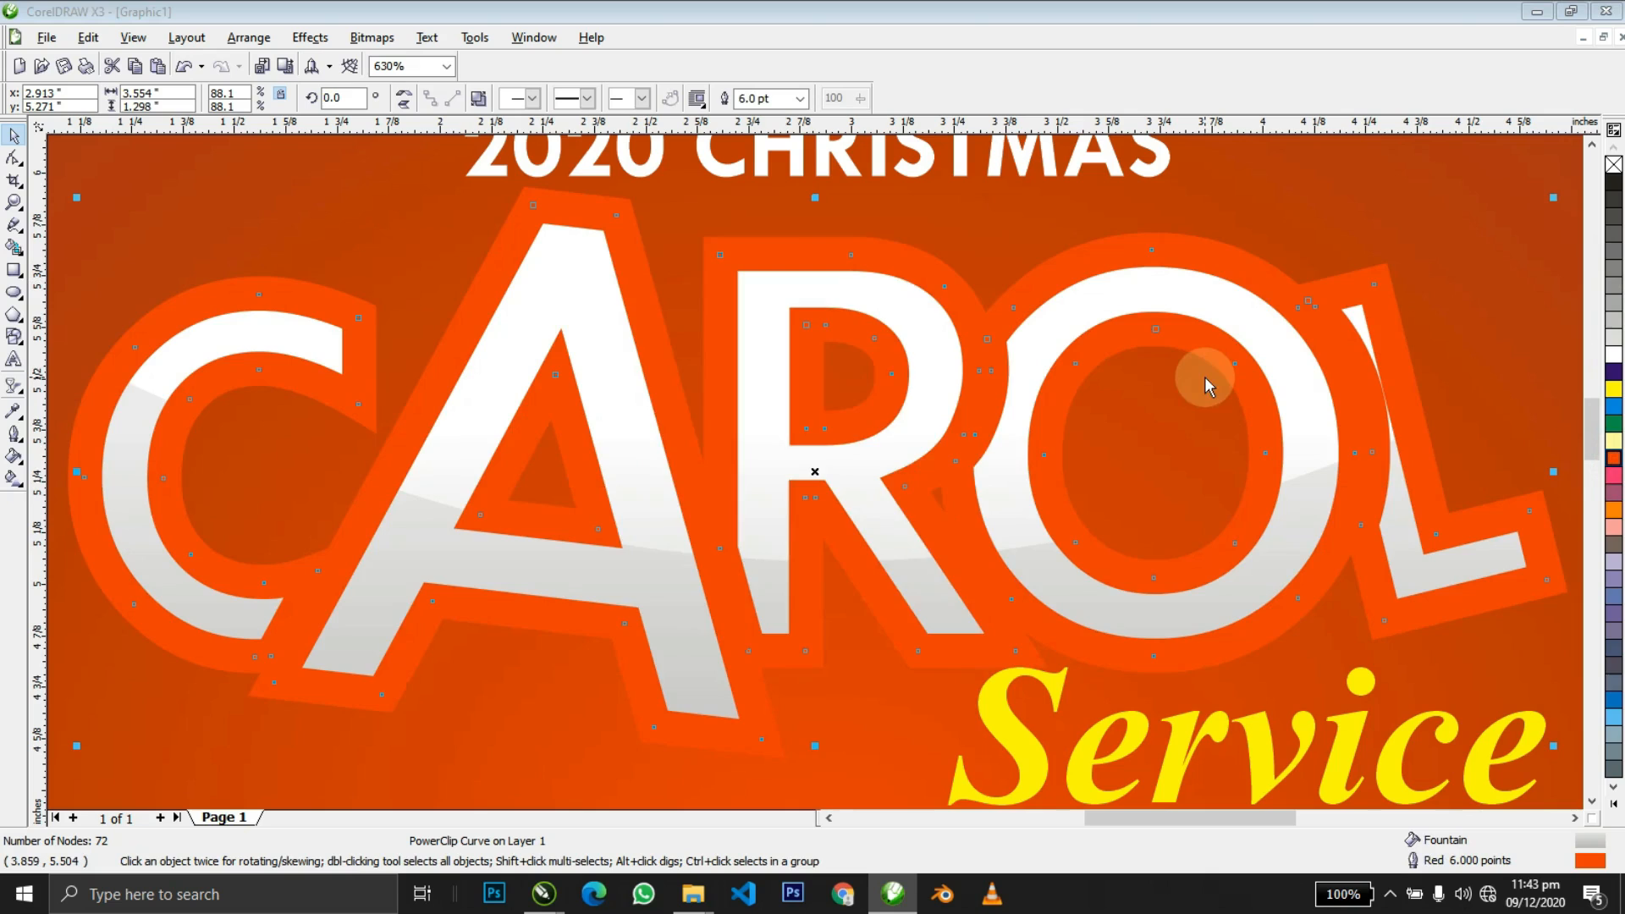
key(F12)
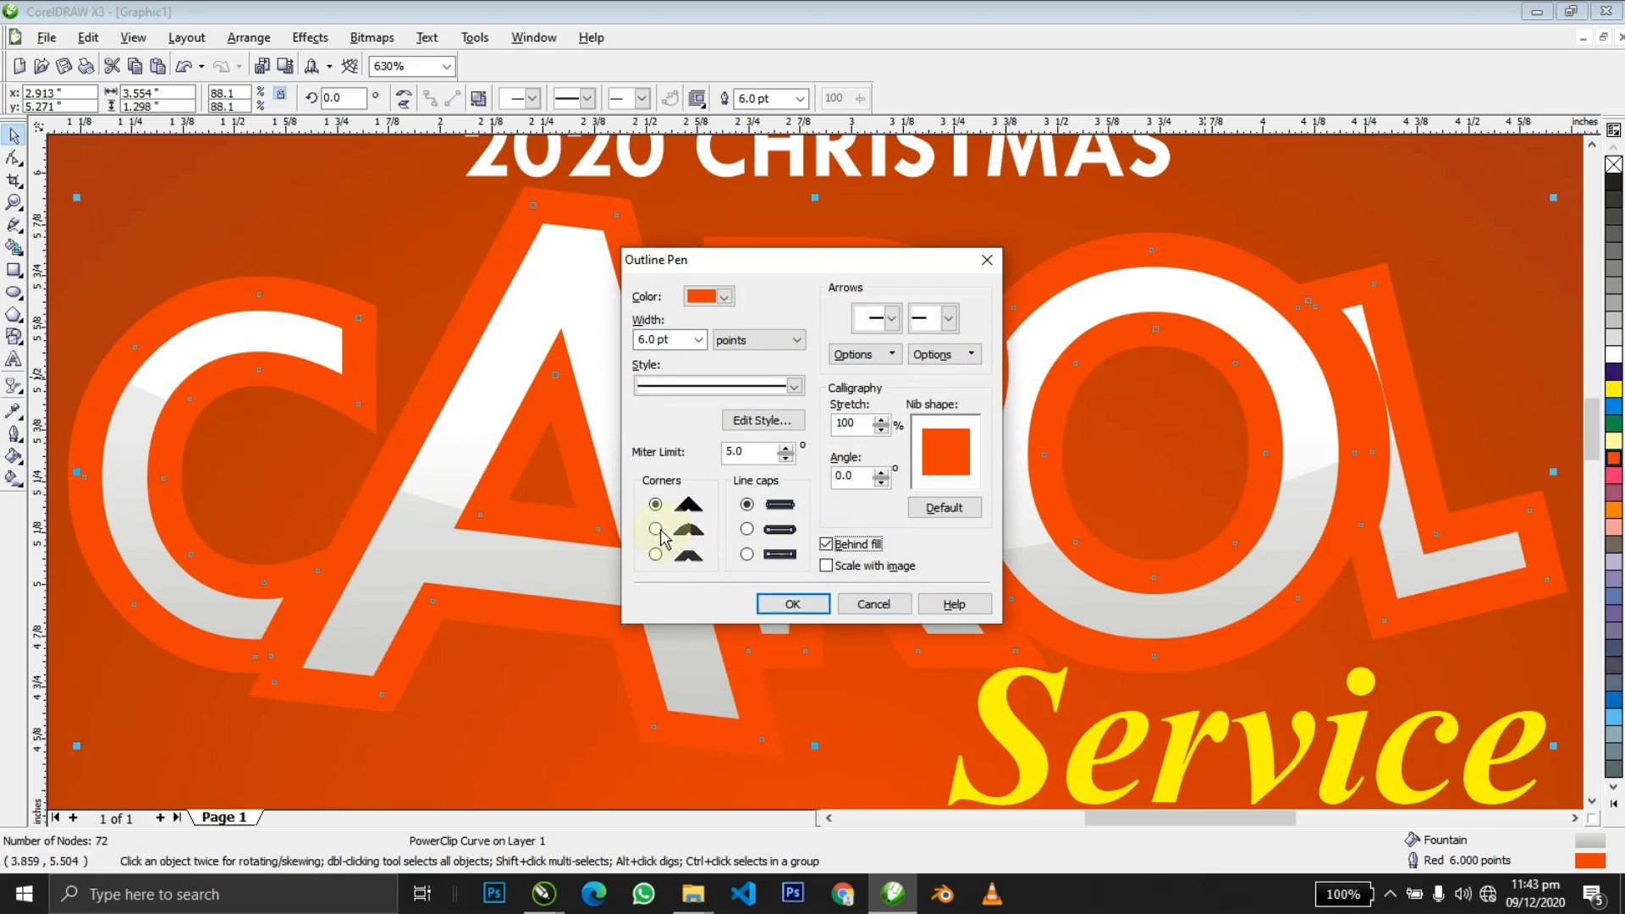
click(793, 604)
Move the outlined CAROL lettering off the page to the right.
key(z)
right_click(852, 525)
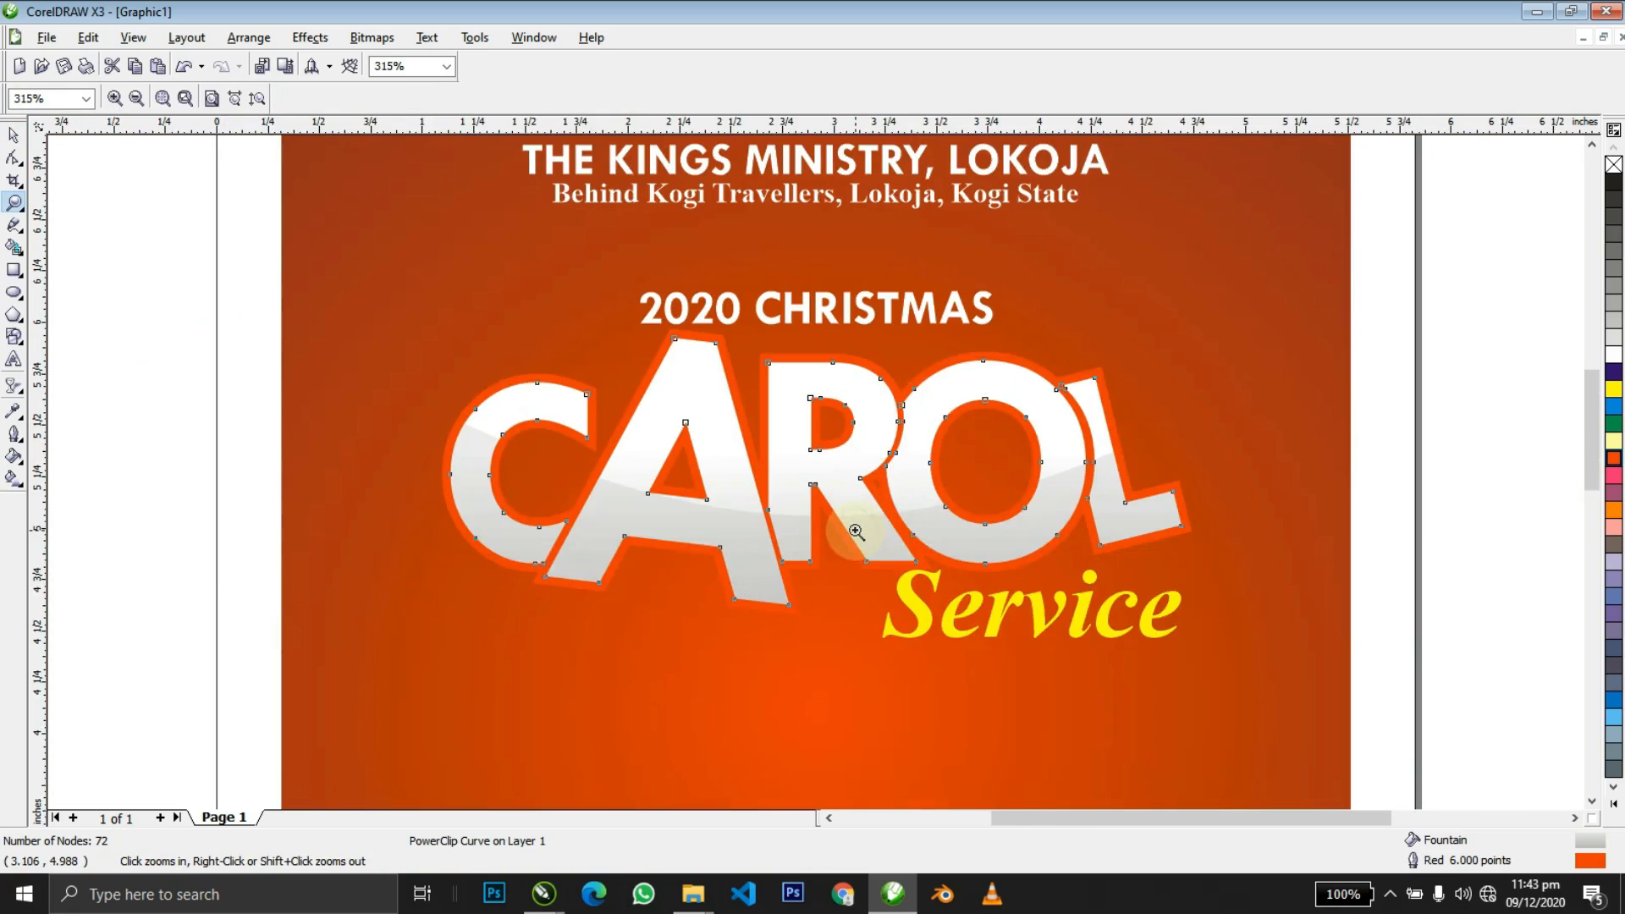
right_click(855, 530)
drag(439, 321, 1134, 559)
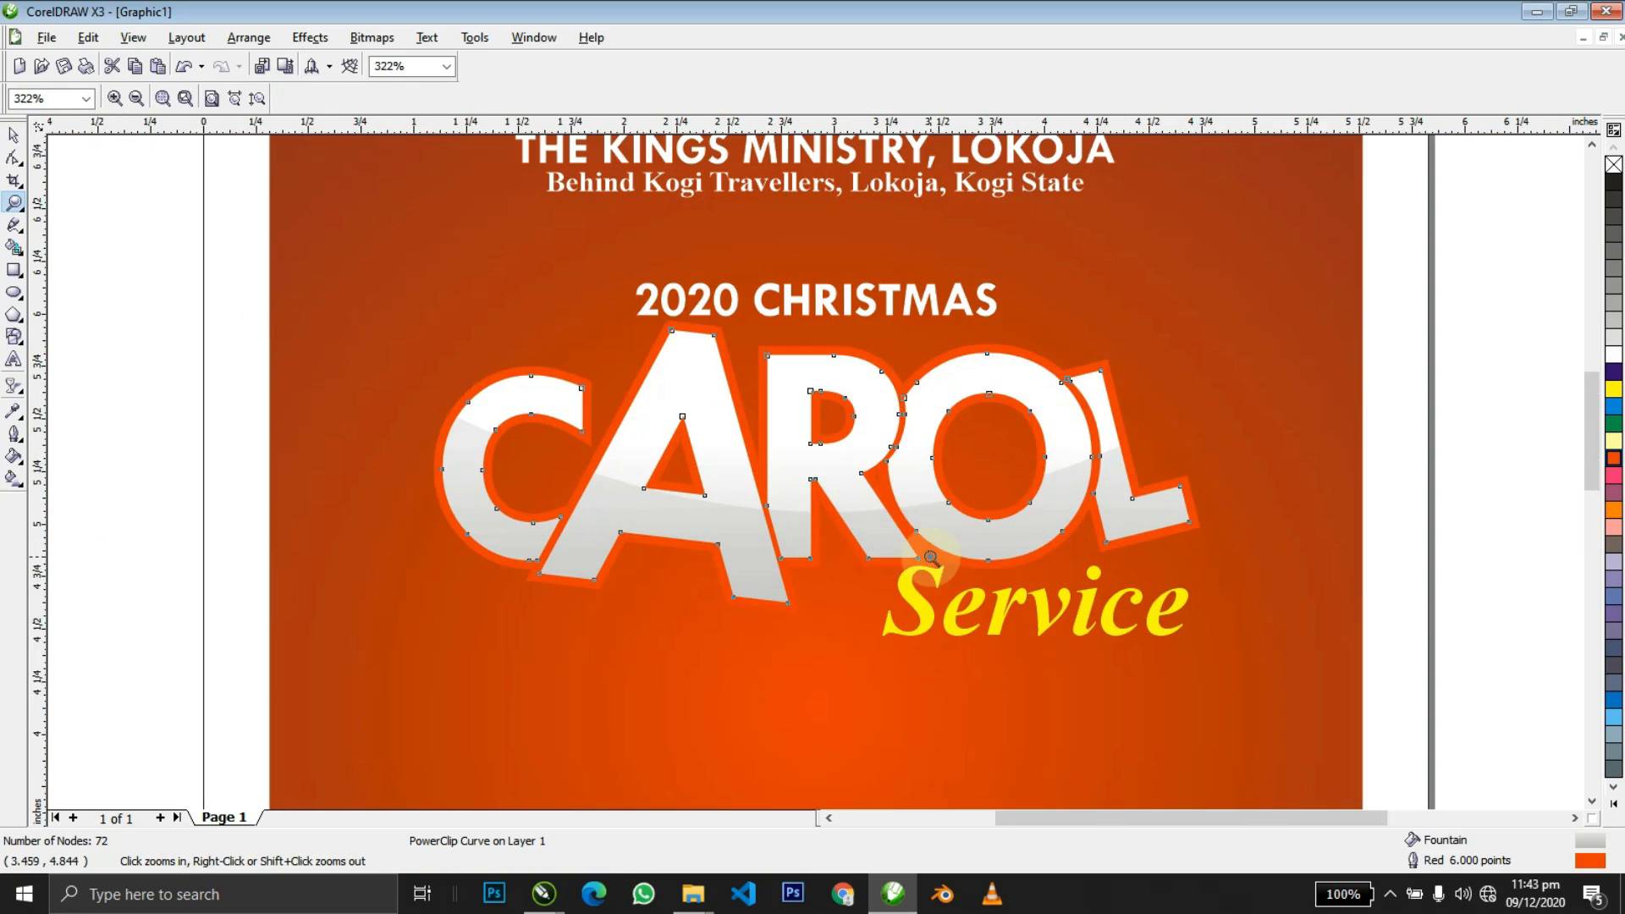
key(space)
key(z)
right_click(621, 501)
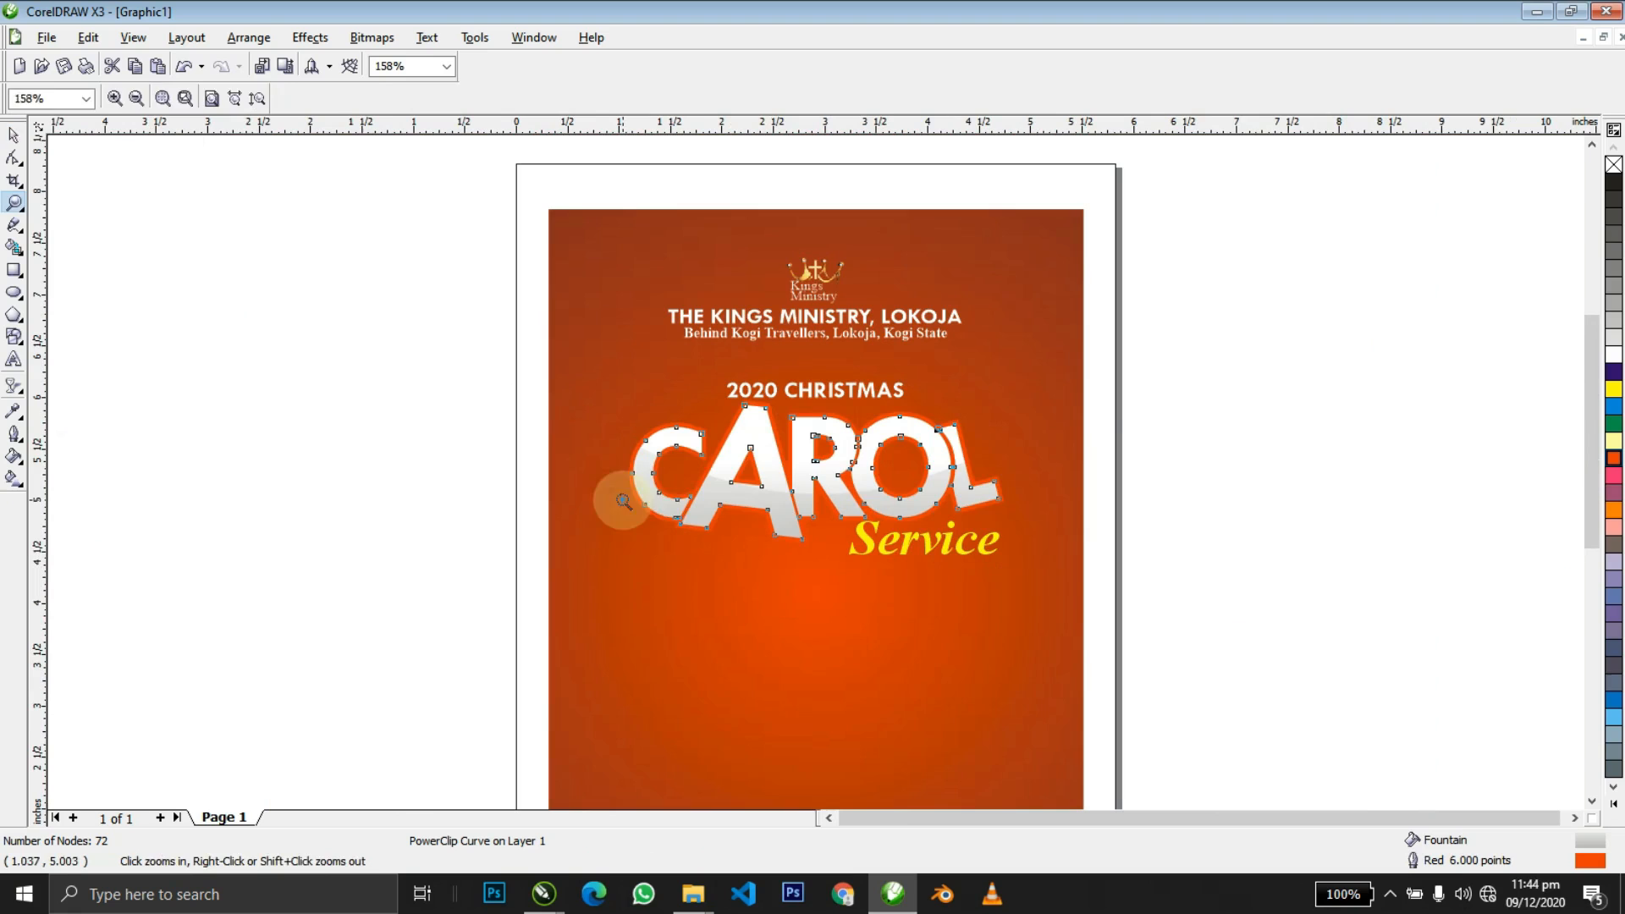
key(space)
drag(667, 504, 1125, 554)
key(shift+F2)
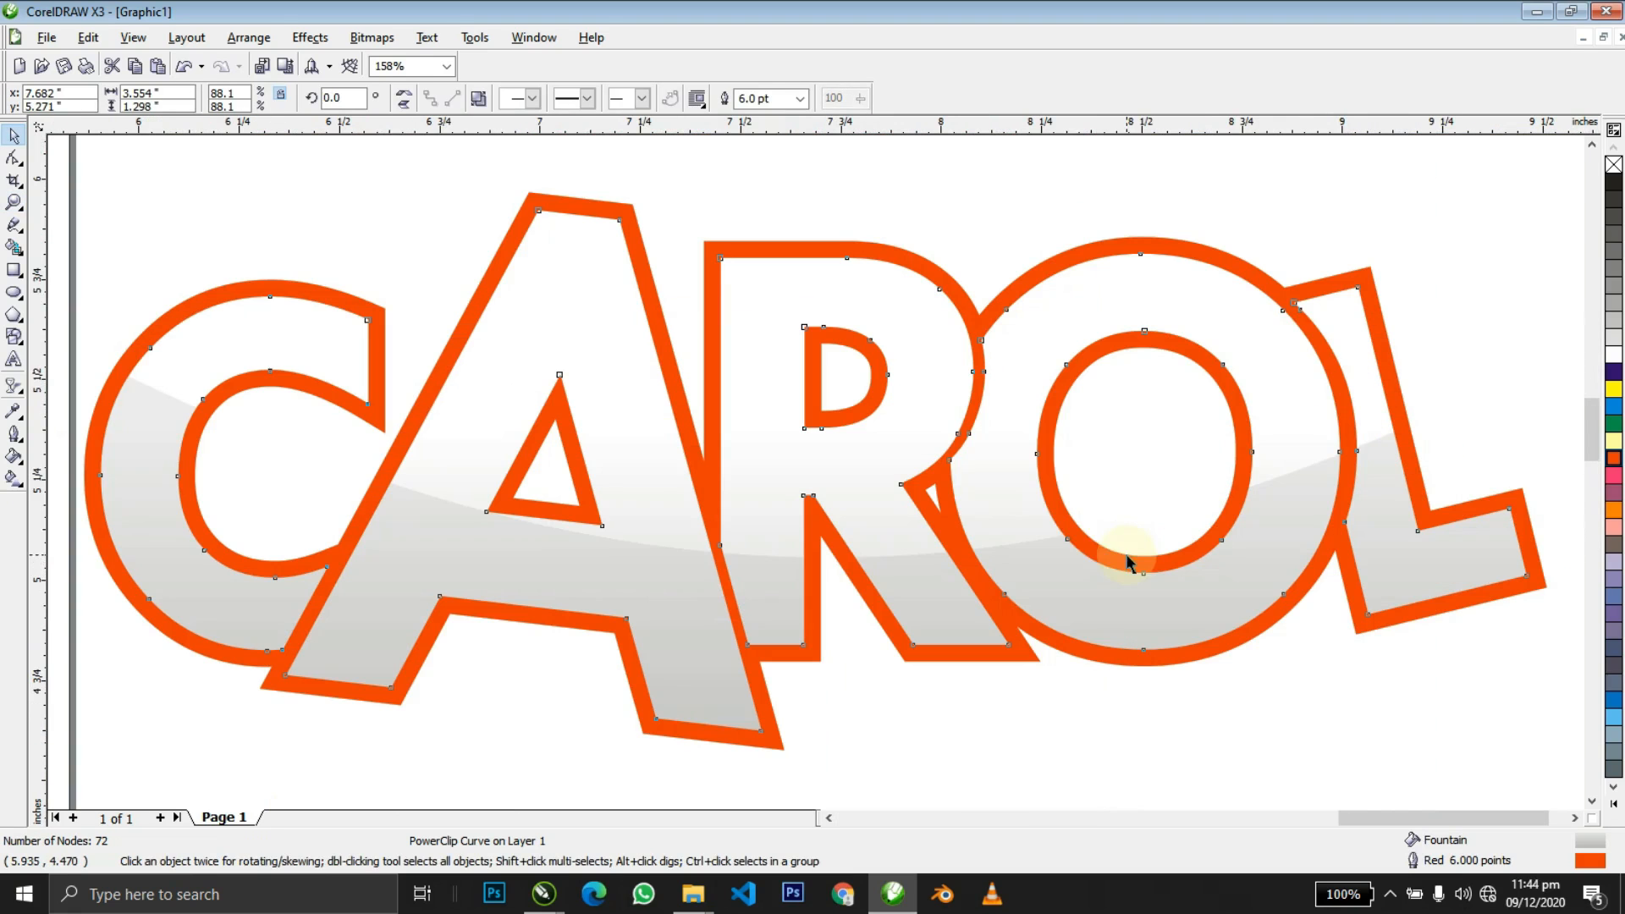
click(17, 387)
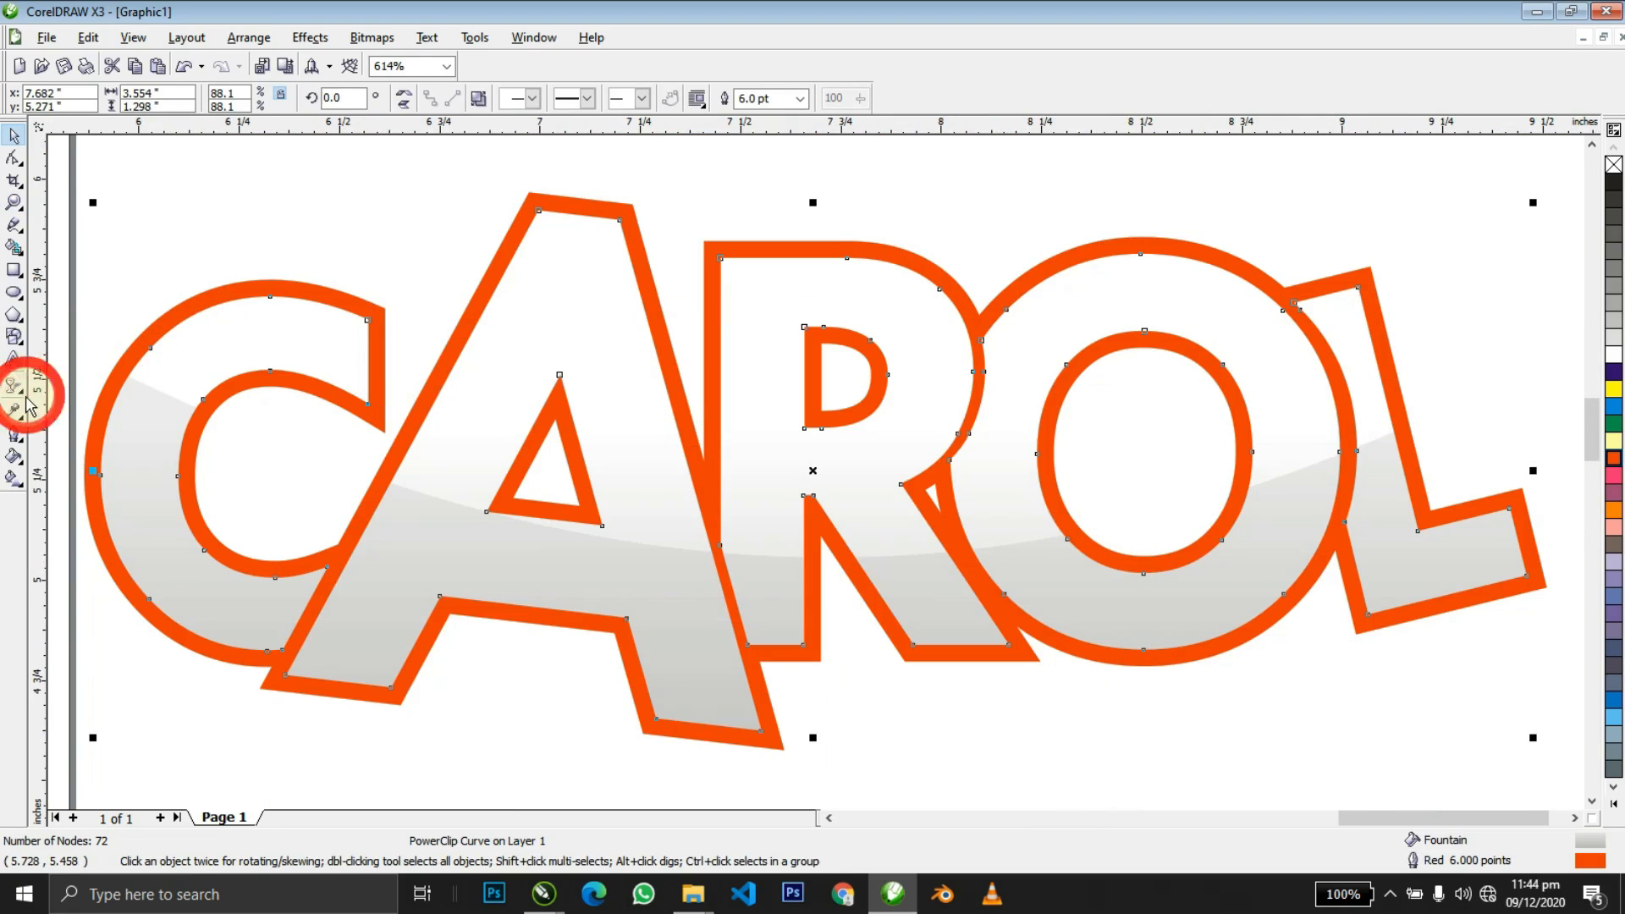
Cast a grey drop shadow downward from CAROL (50 opacity, 15 feathering, Multiply).
click(123, 395)
drag(752, 478, 807, 751)
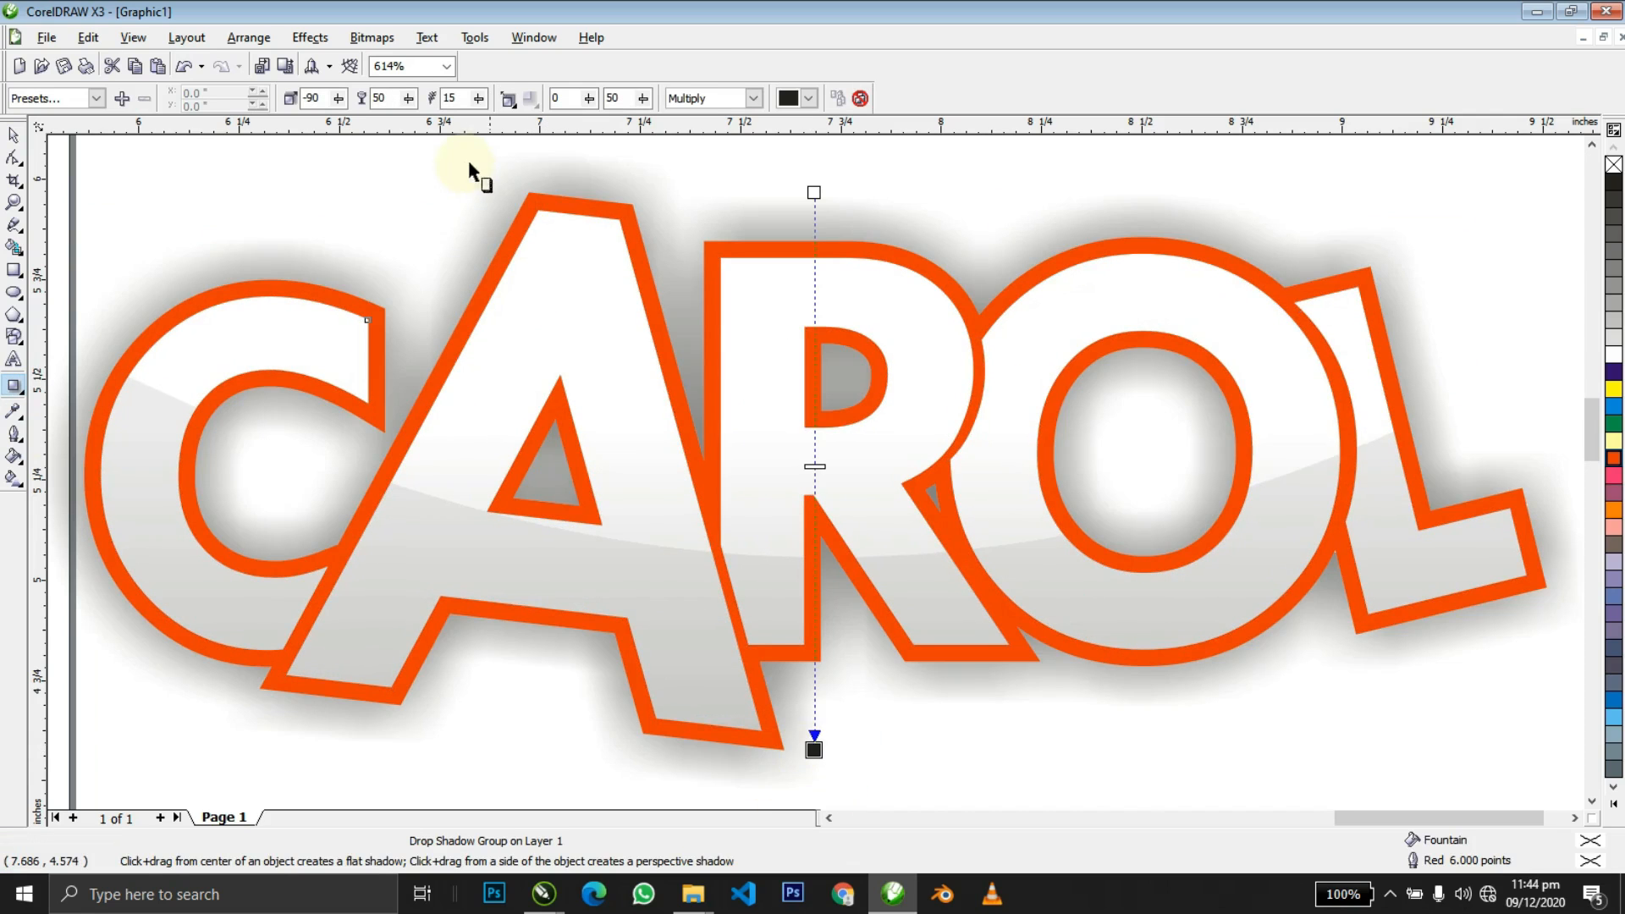
key(space)
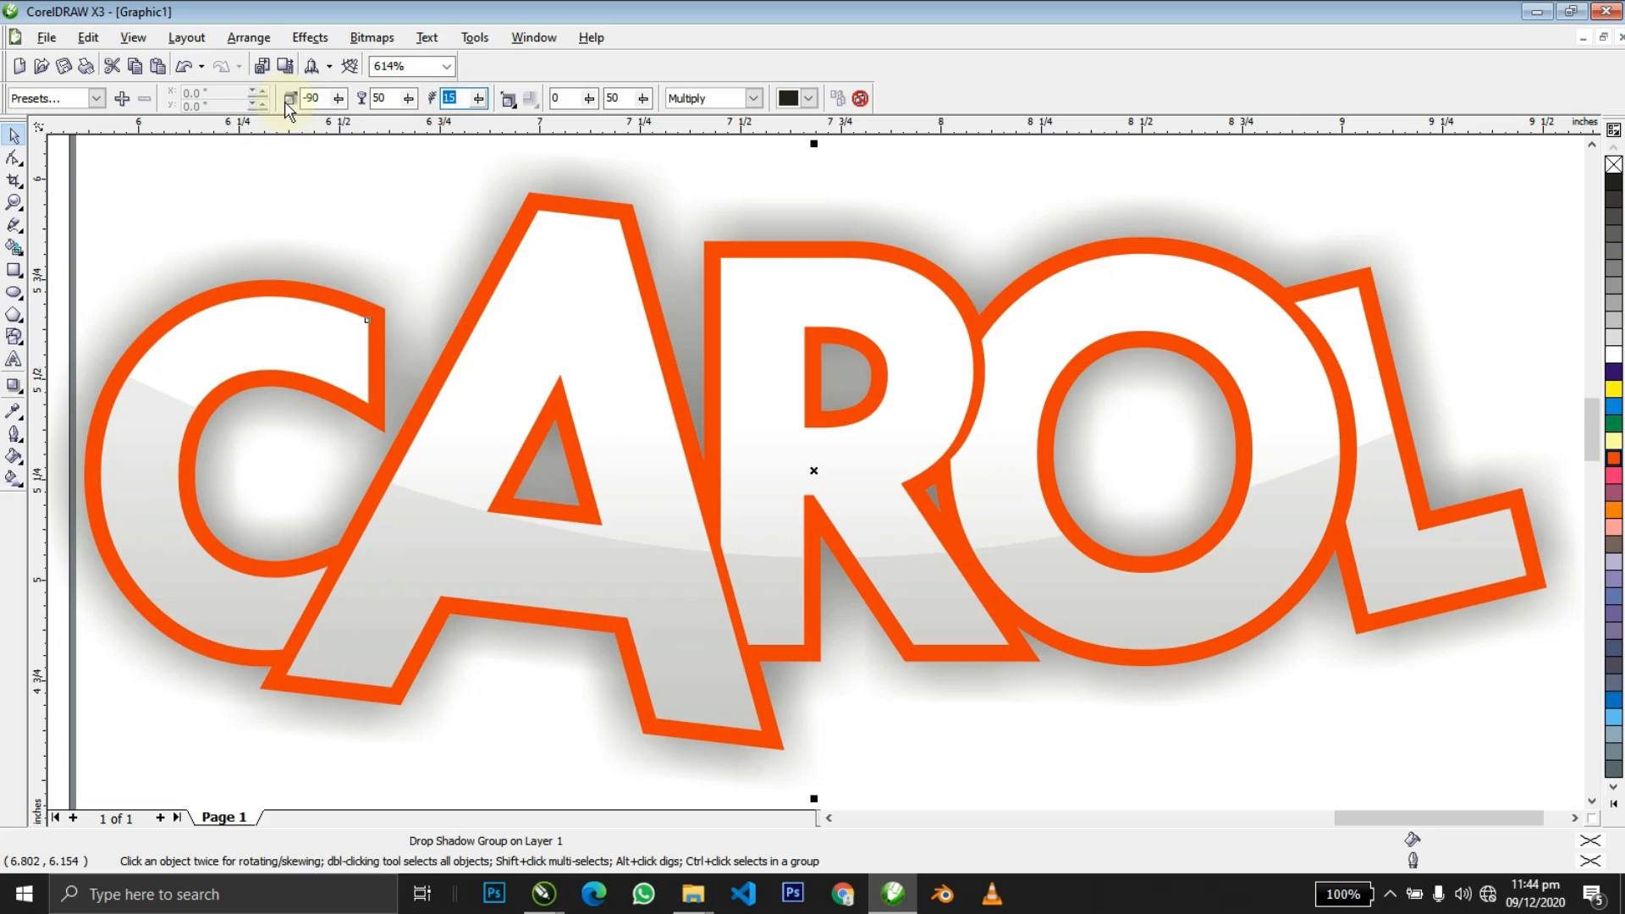
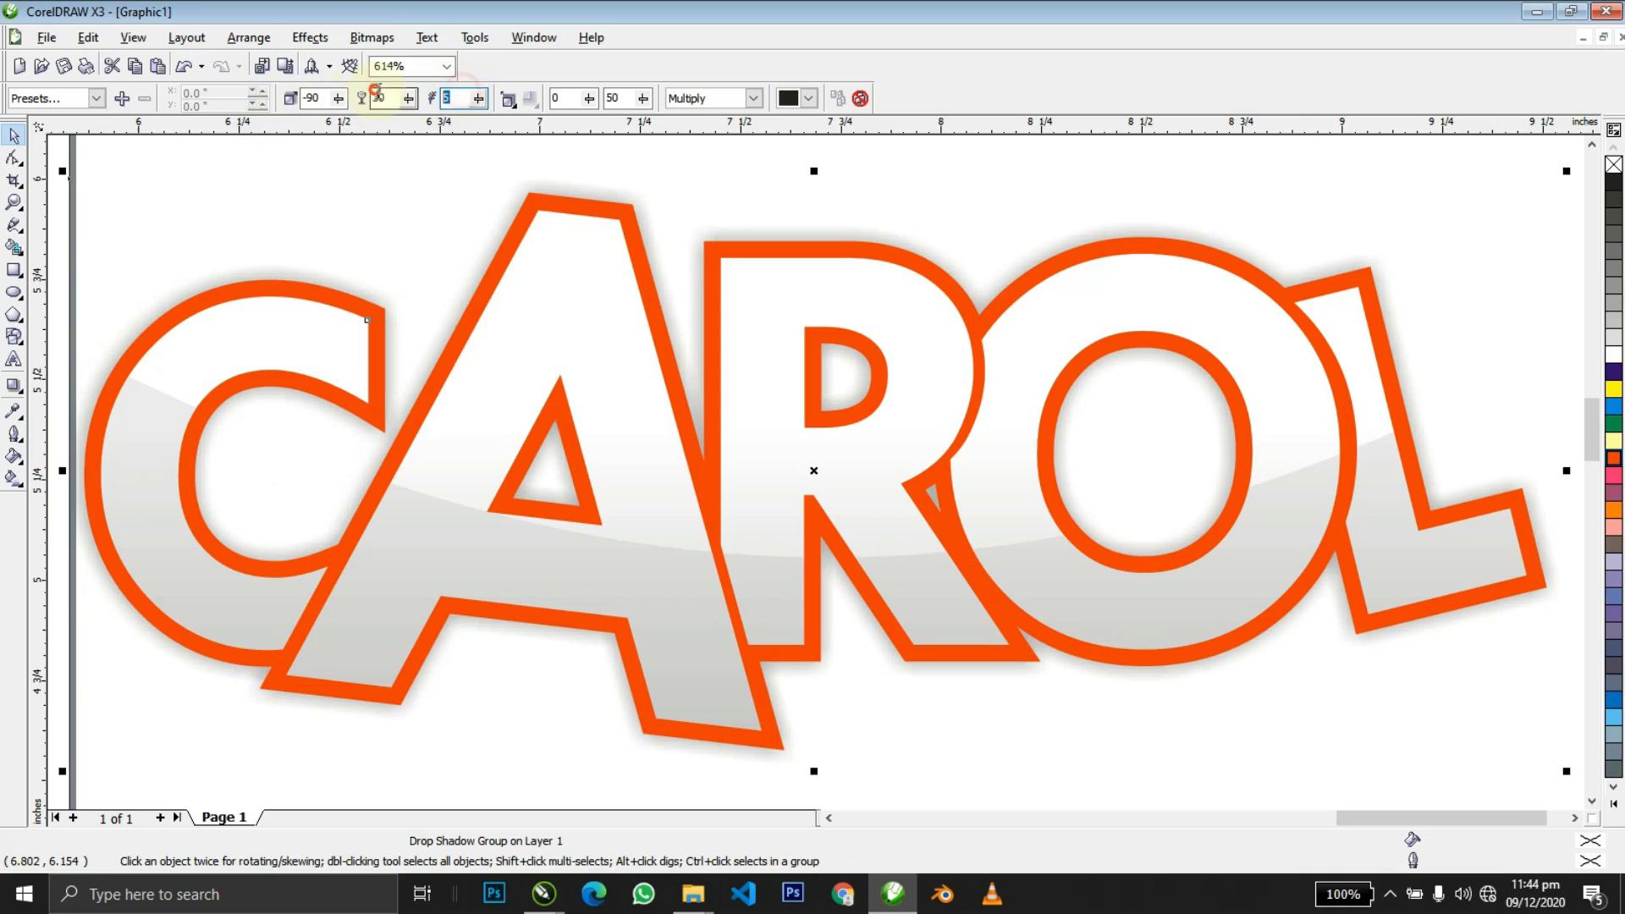
Reduce the CAROL drop shadow feathering to 3 and zoom out to the page.
text(3)
key(Return)
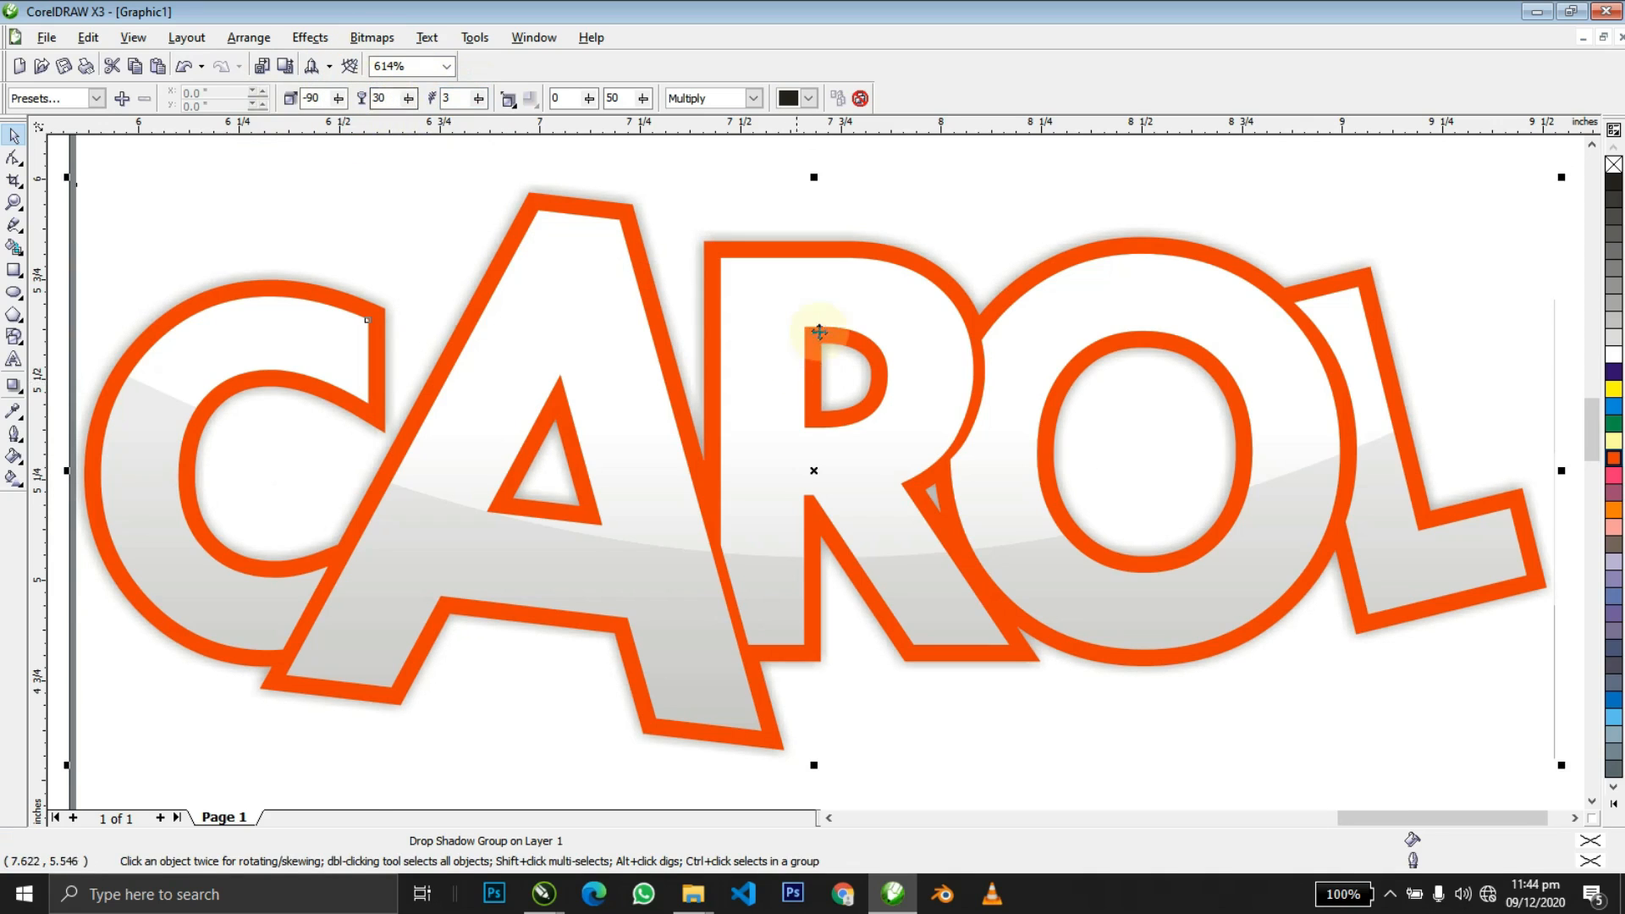
key(z)
right_click(812, 366)
right_click(815, 373)
Move the CAROL lettering left onto the orange flyer above 'Service'.
key(space)
drag(976, 441, 498, 442)
click(523, 419)
Break CAROL's drop shadow apart from the lettering and nudge the lens rectangle slightly.
key(z)
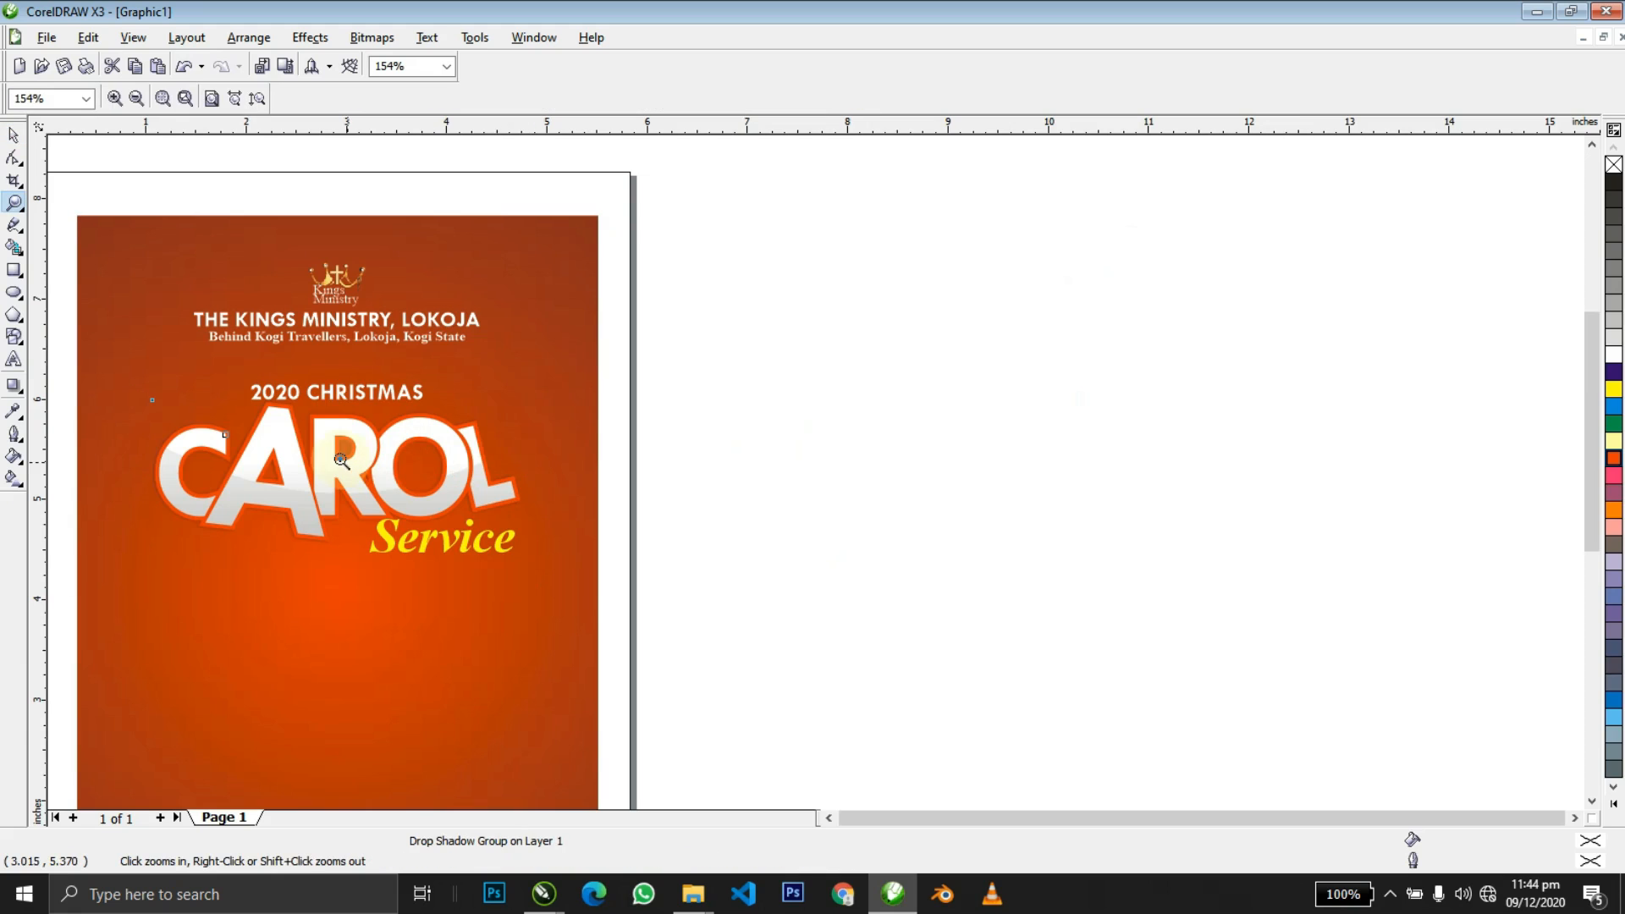
click(615, 586)
key(space)
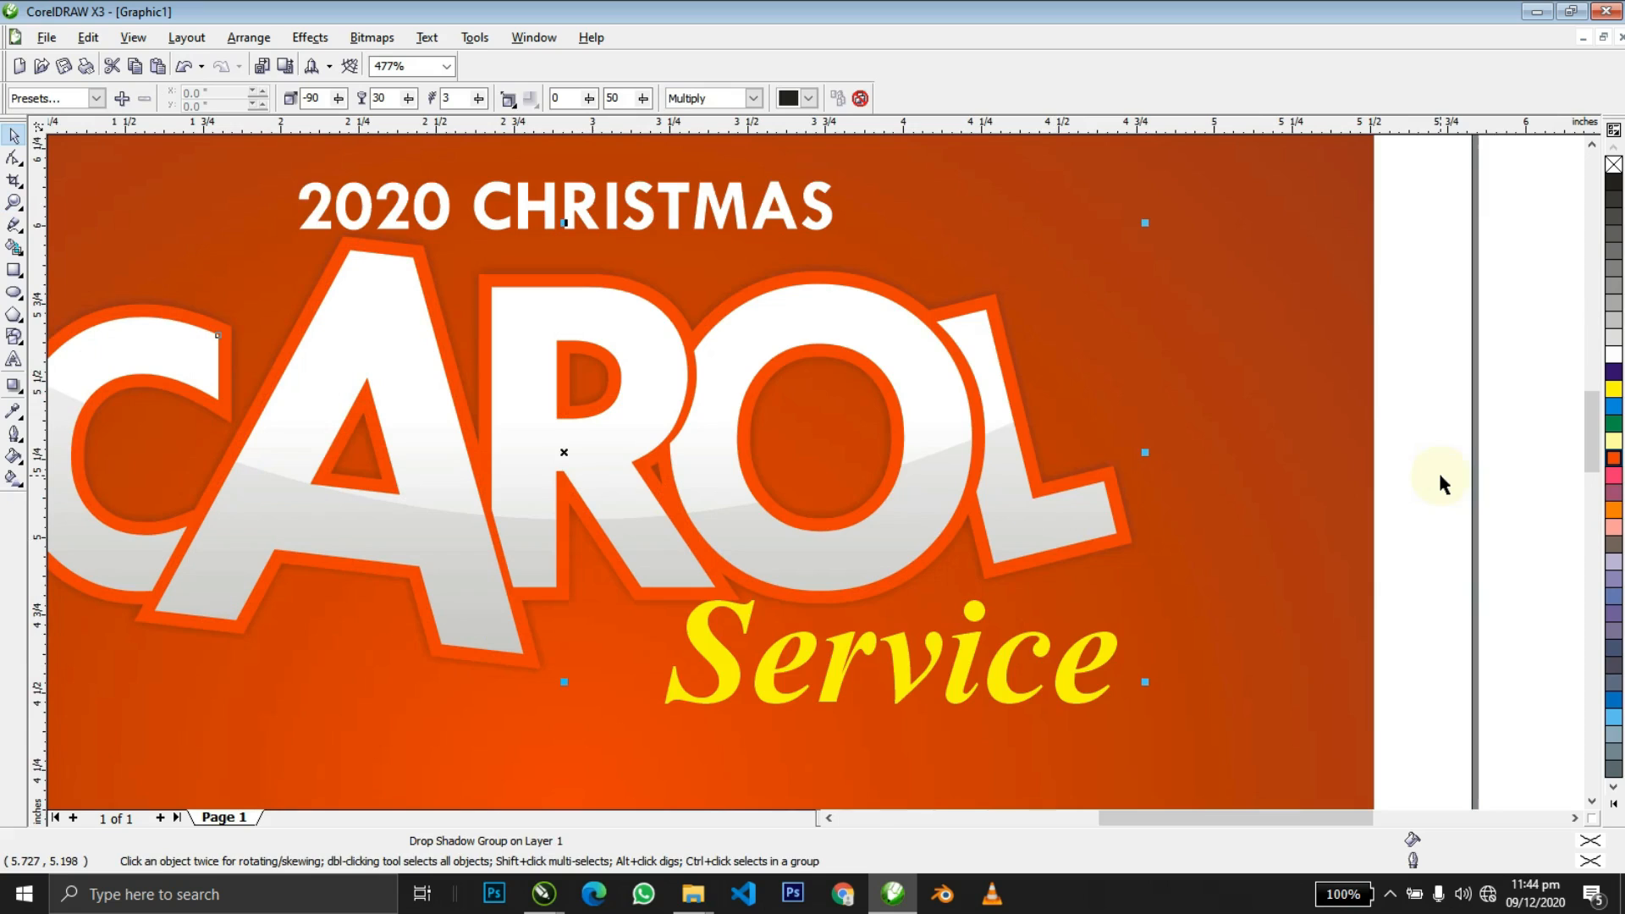
key(ctrl+k)
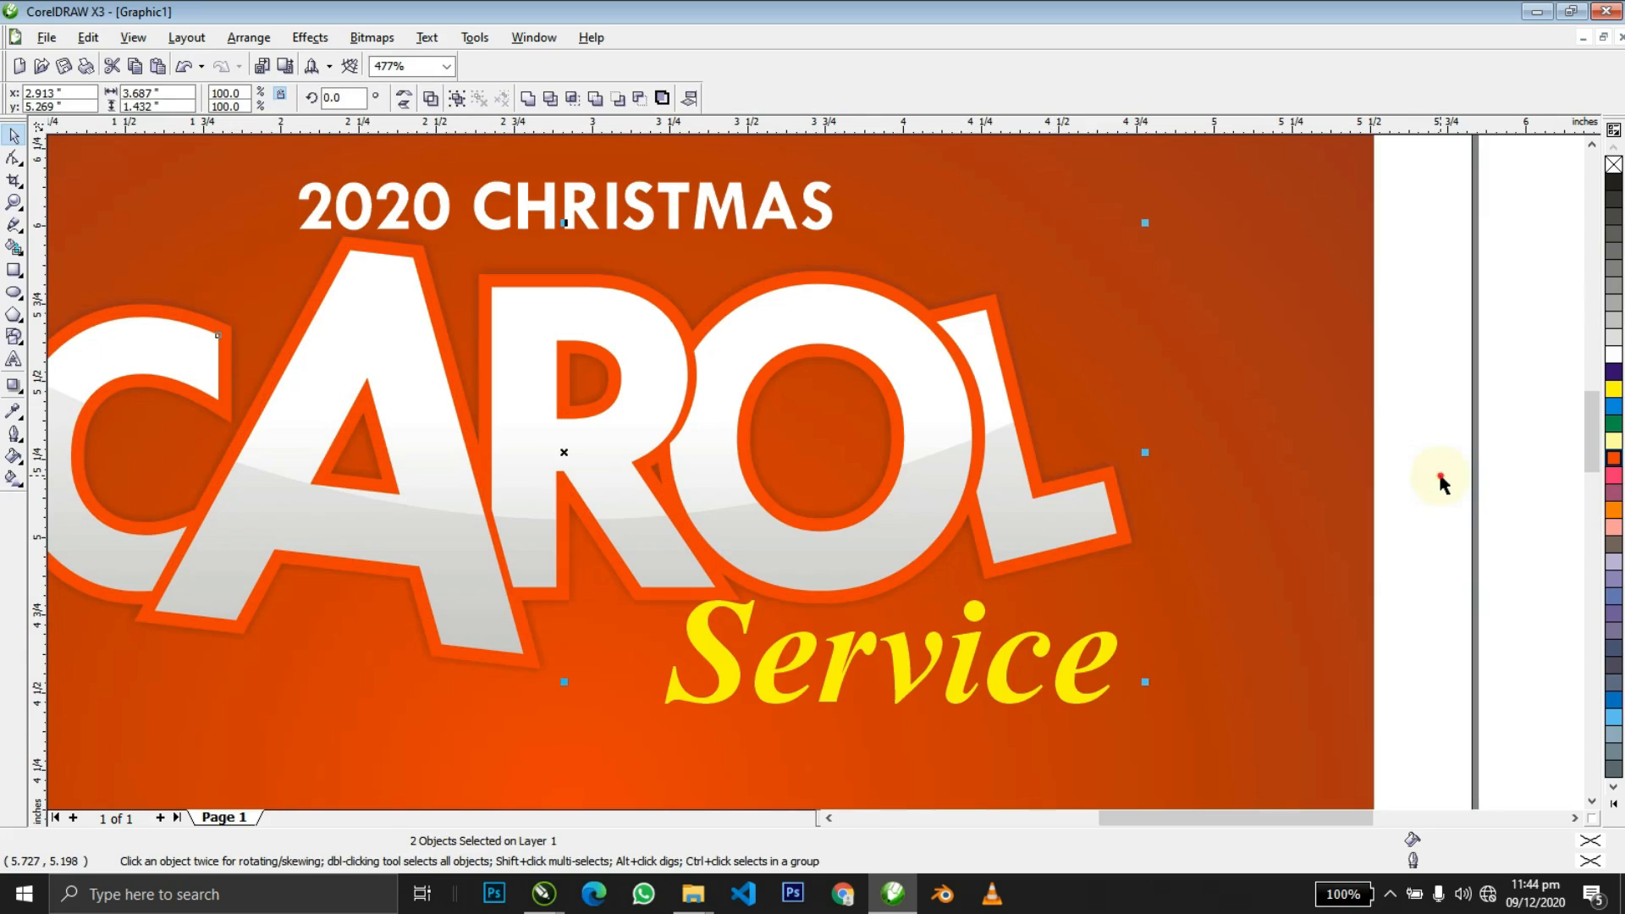
click(1439, 475)
click(960, 561)
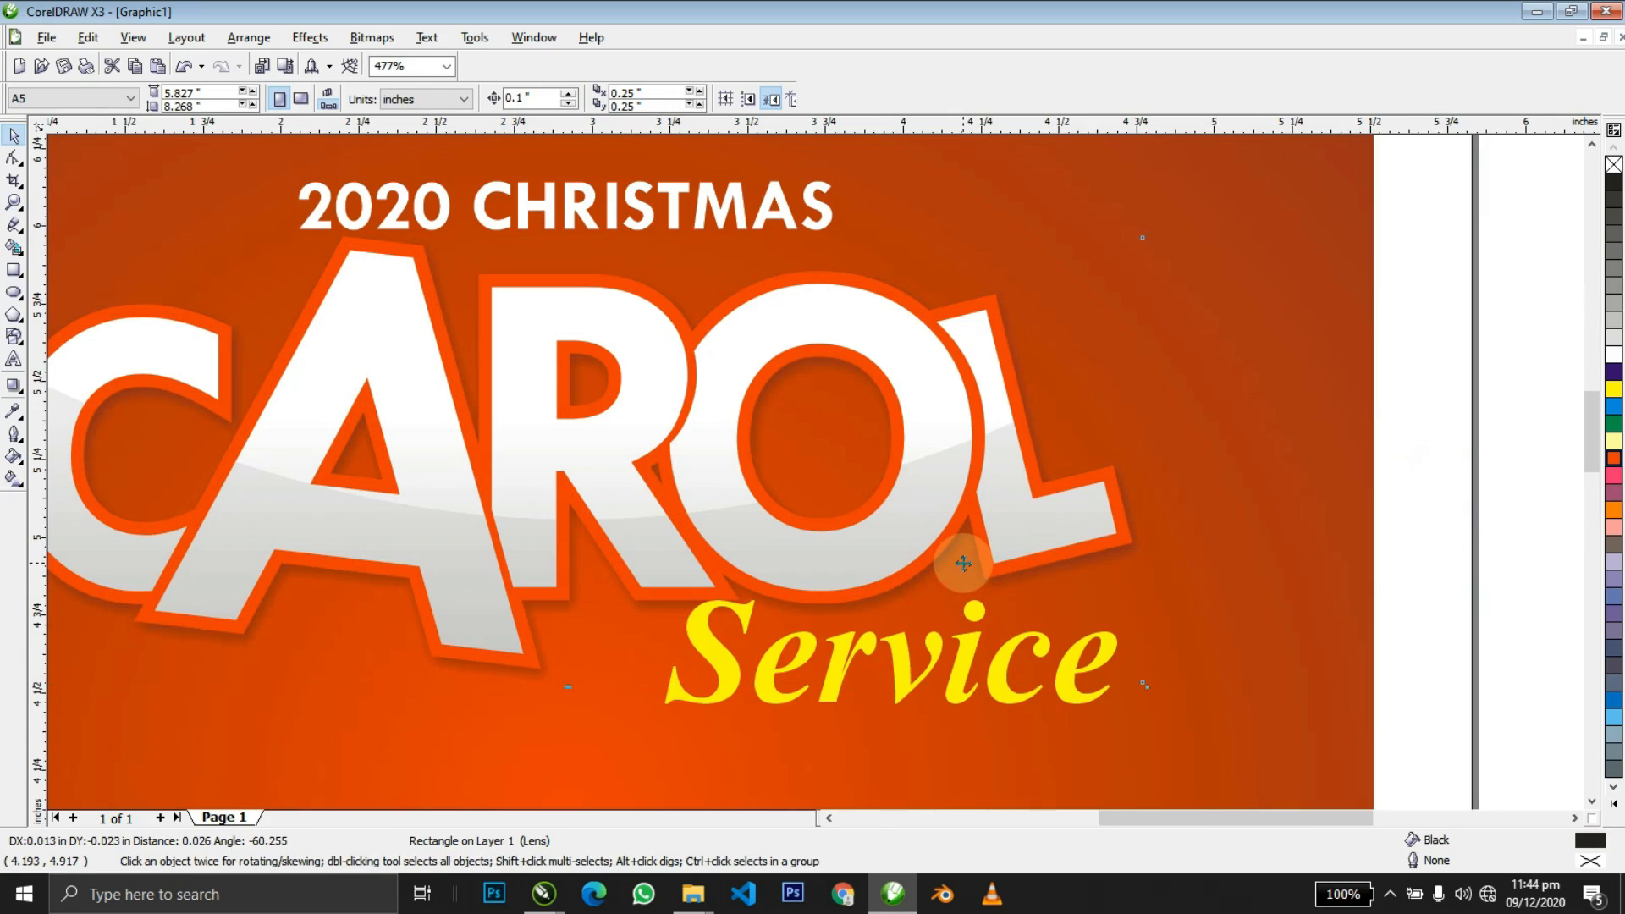
drag(965, 565, 967, 567)
Zoom in on the flyer's heading and select the 2020 CHRISTMAS text.
key(space)
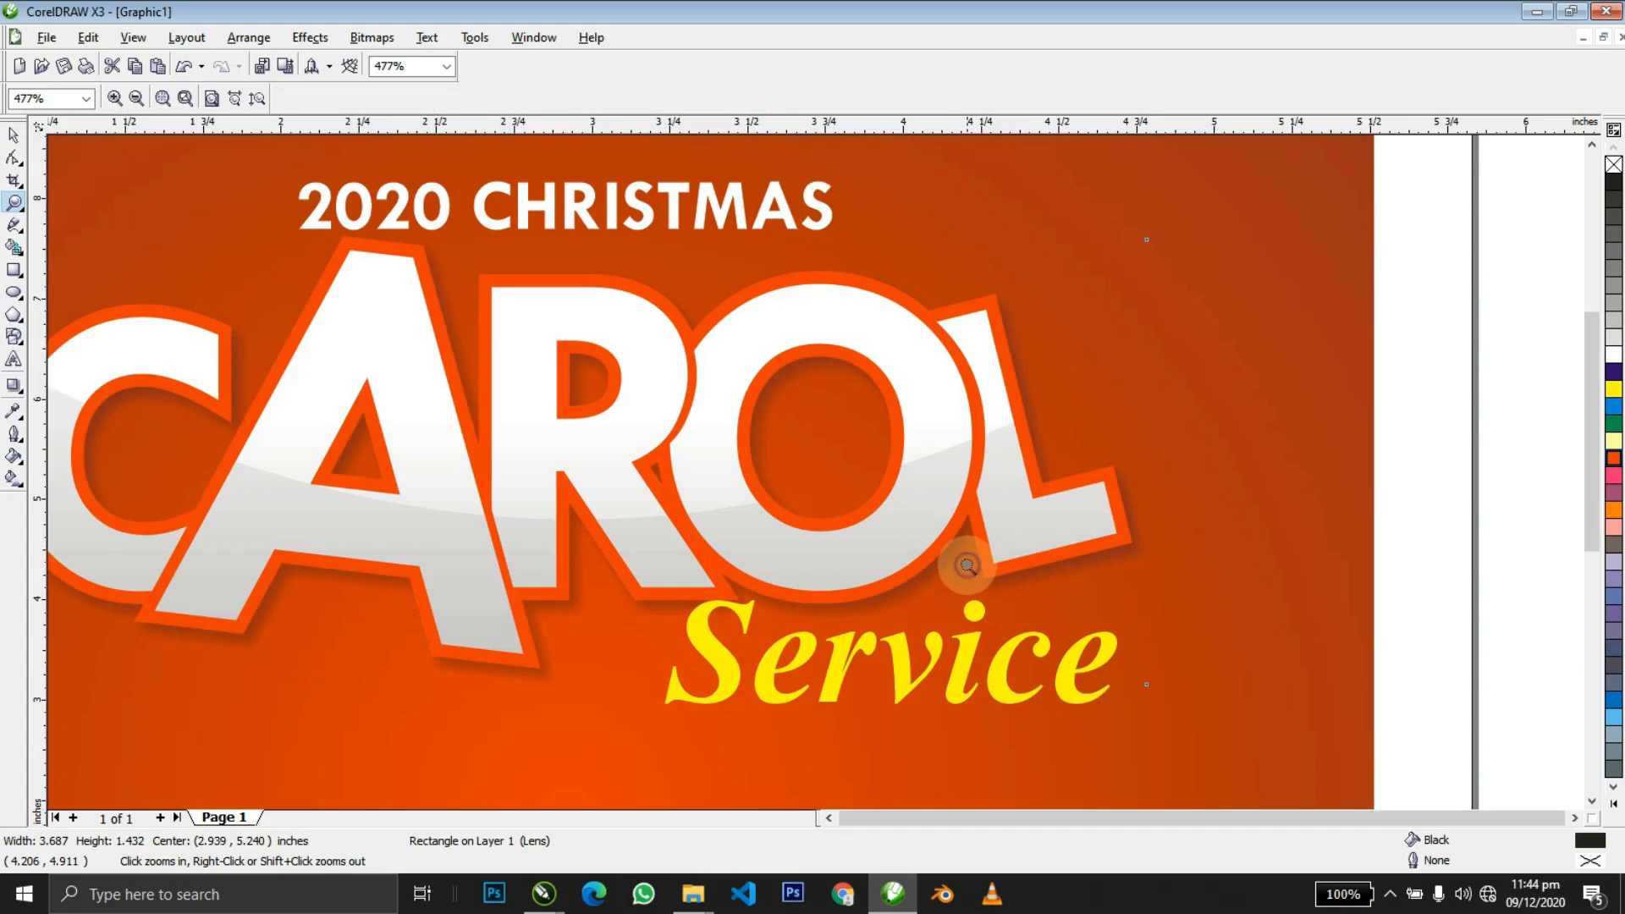
right_click(963, 566)
key(space)
right_click(572, 486)
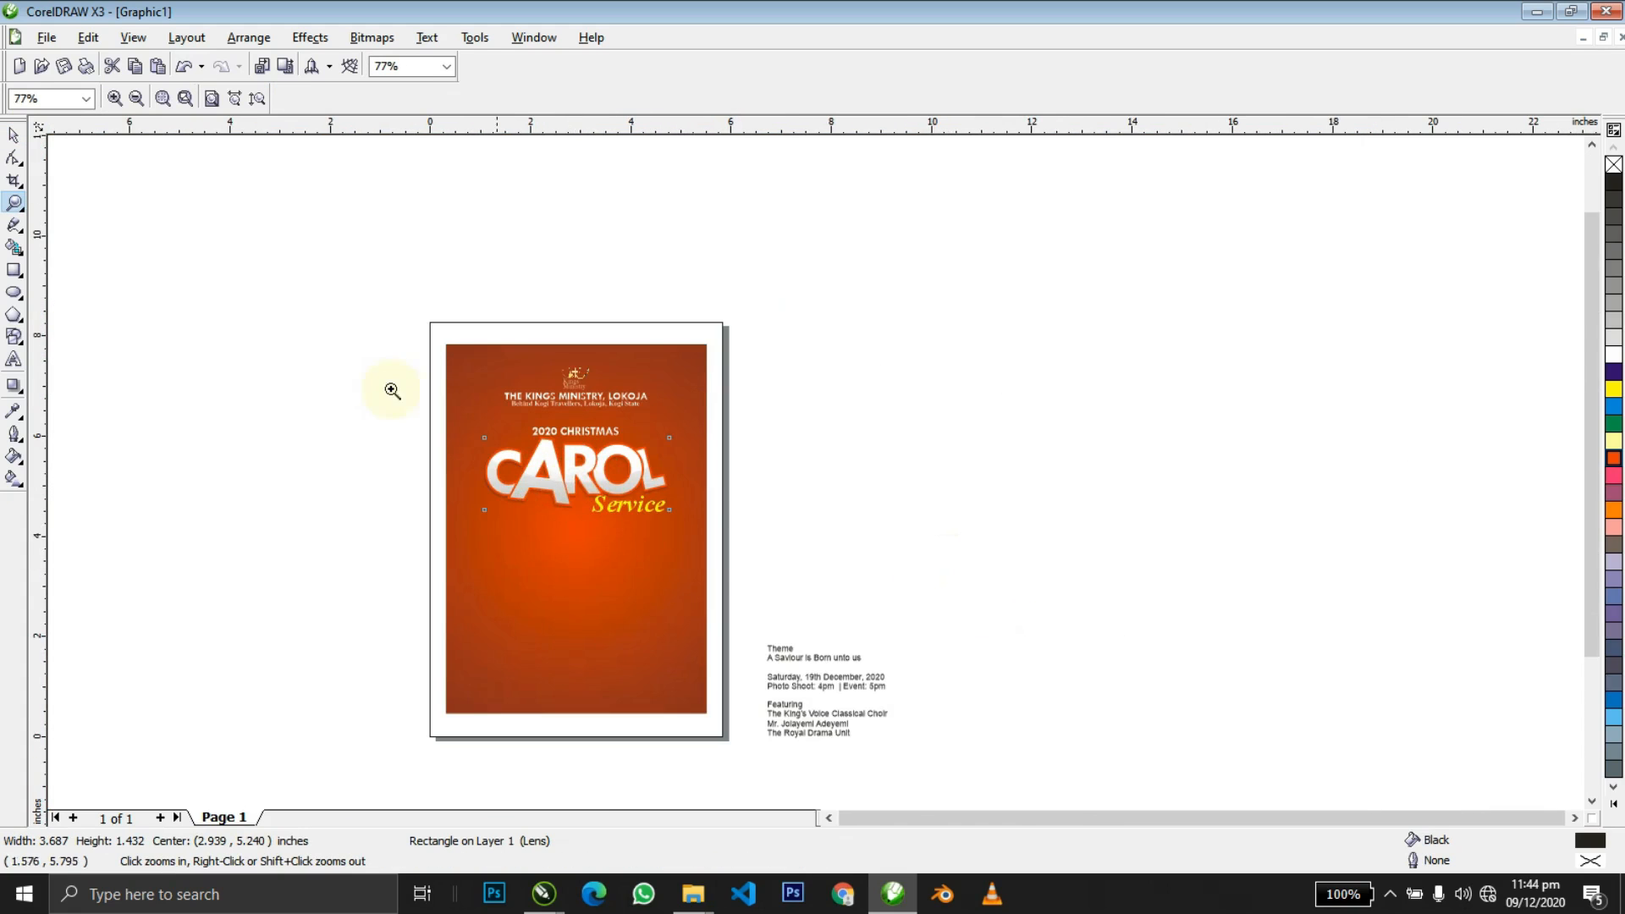
drag(382, 384, 788, 486)
drag(447, 343, 1039, 556)
key(space)
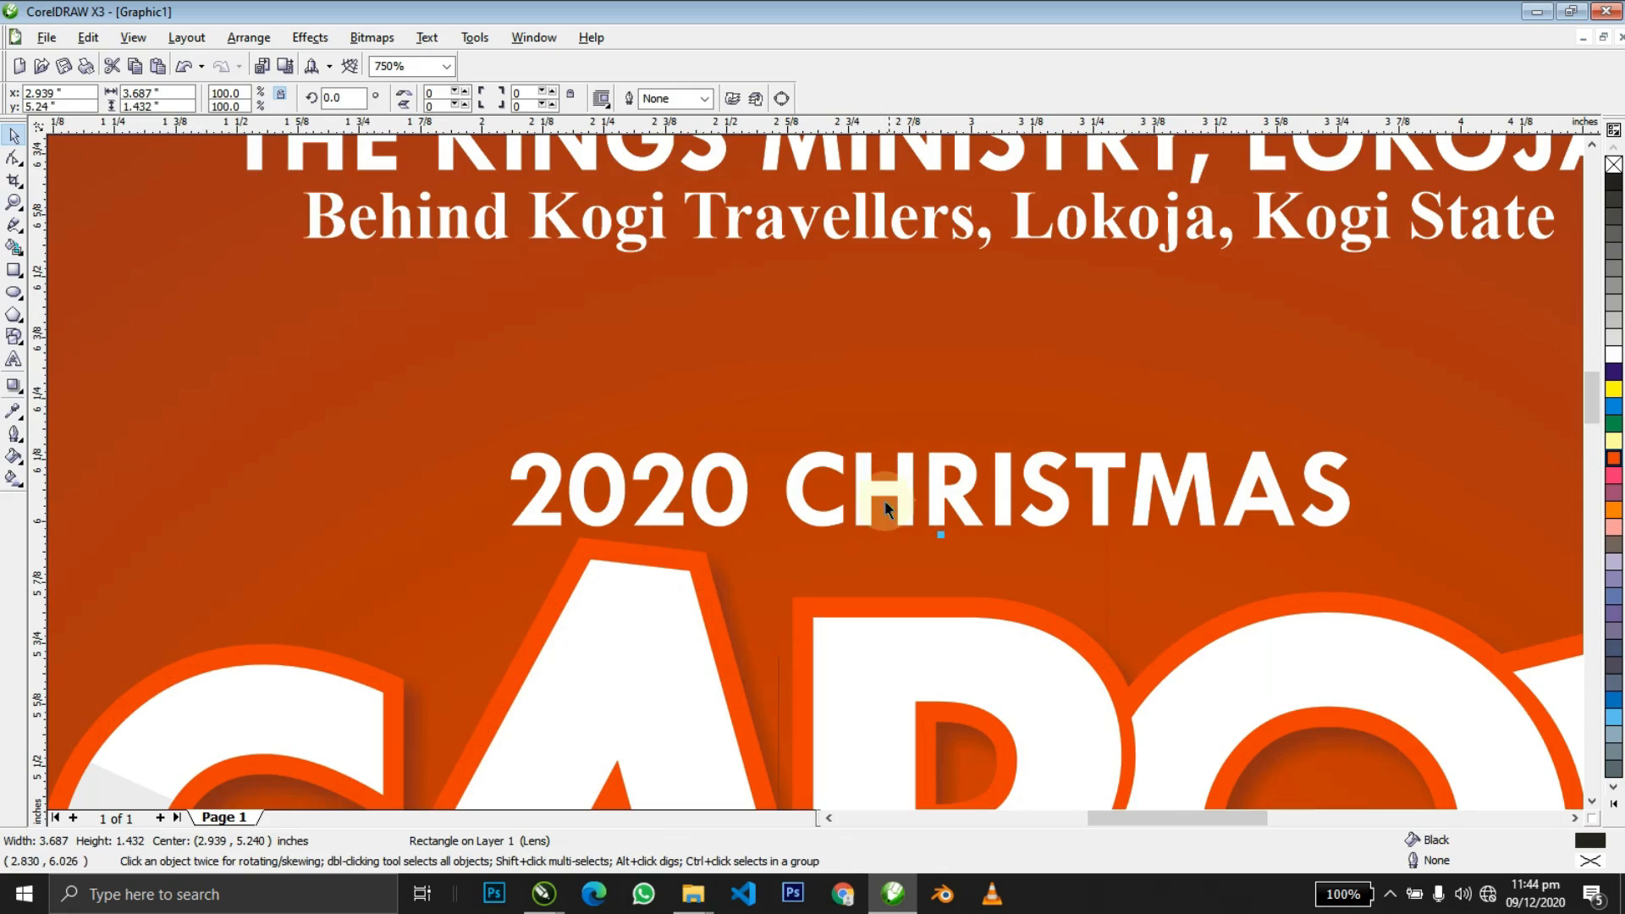
click(878, 499)
Tuck the 'Service' text 0.02 inch lower beneath CAROL, then select the lens rectangle.
scroll(878, 495, down, 5)
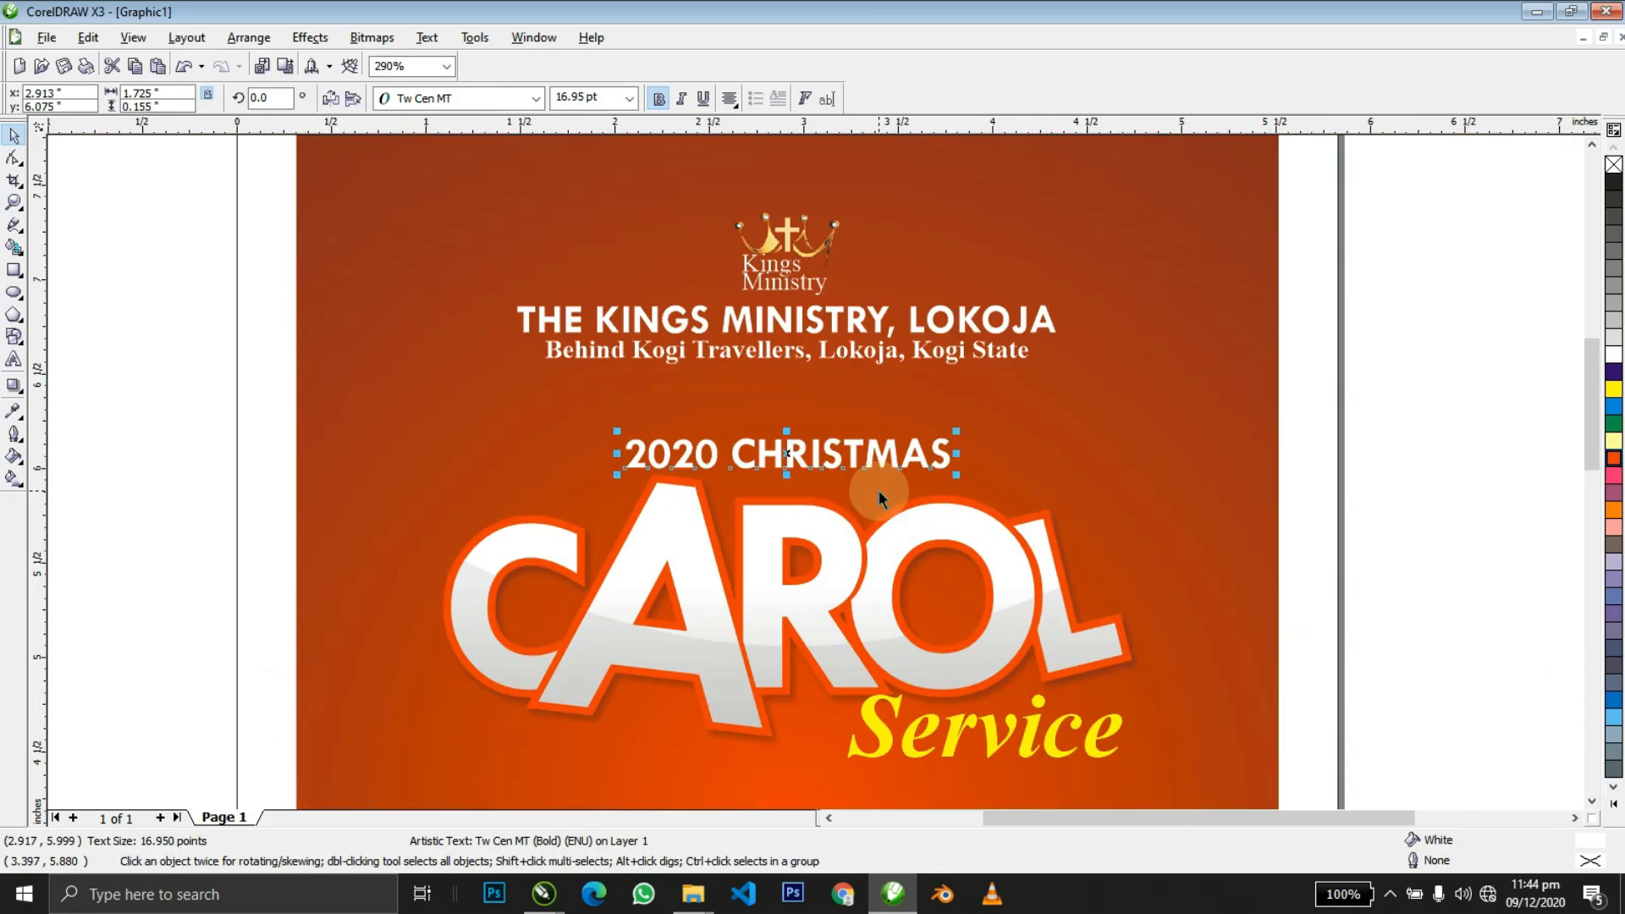
scroll(817, 481, down, 1)
click(954, 420)
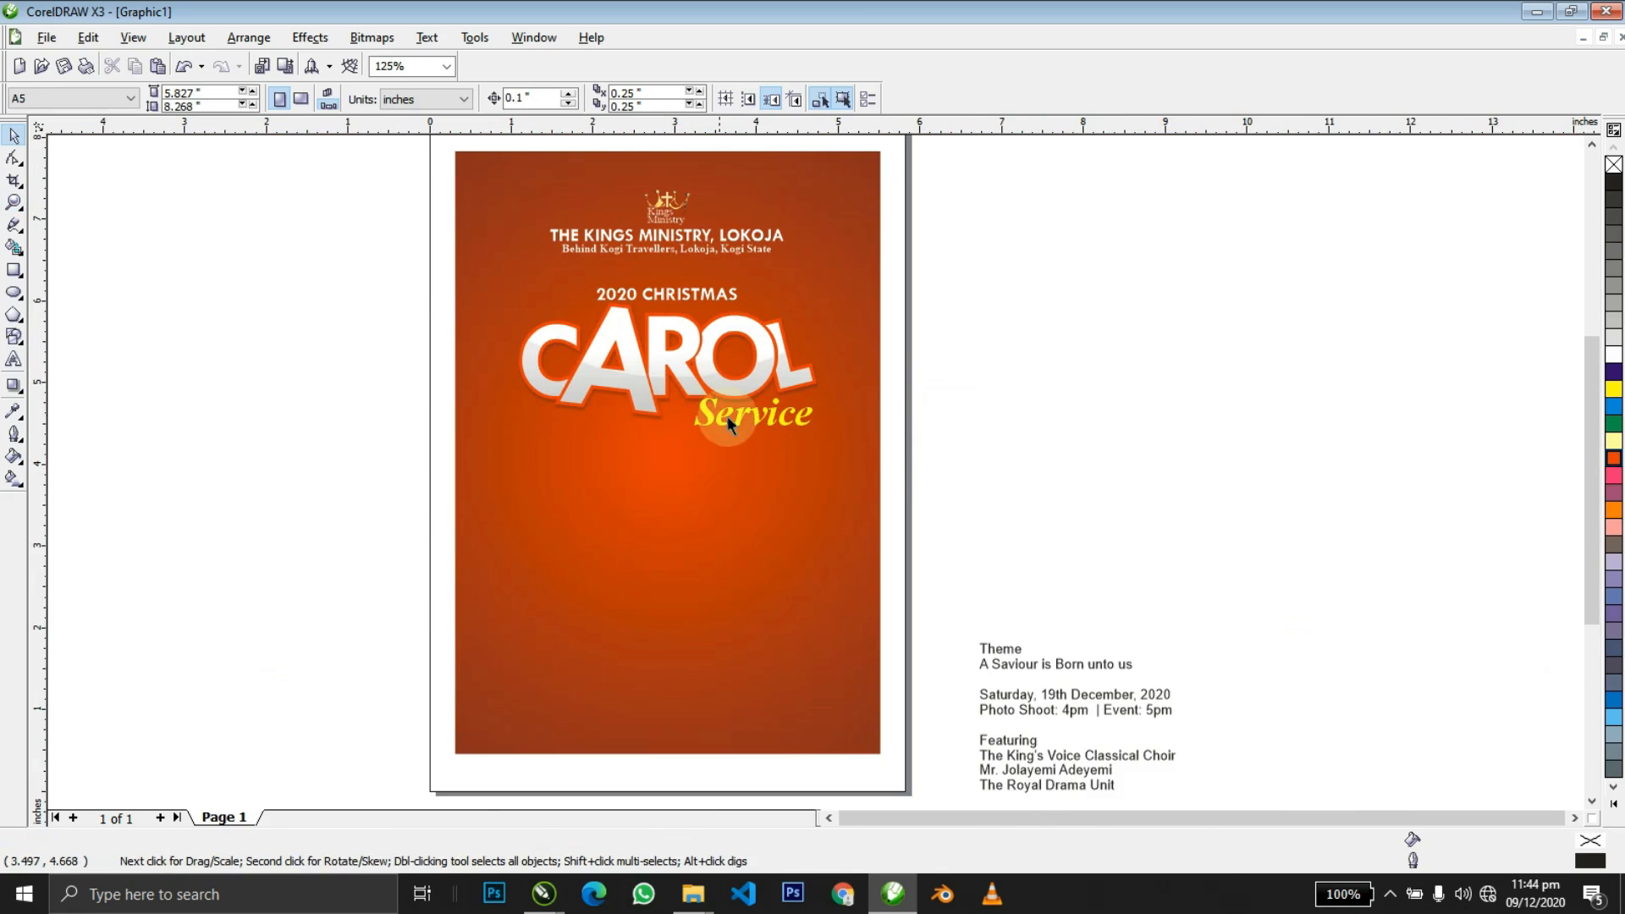
click(728, 423)
key(z)
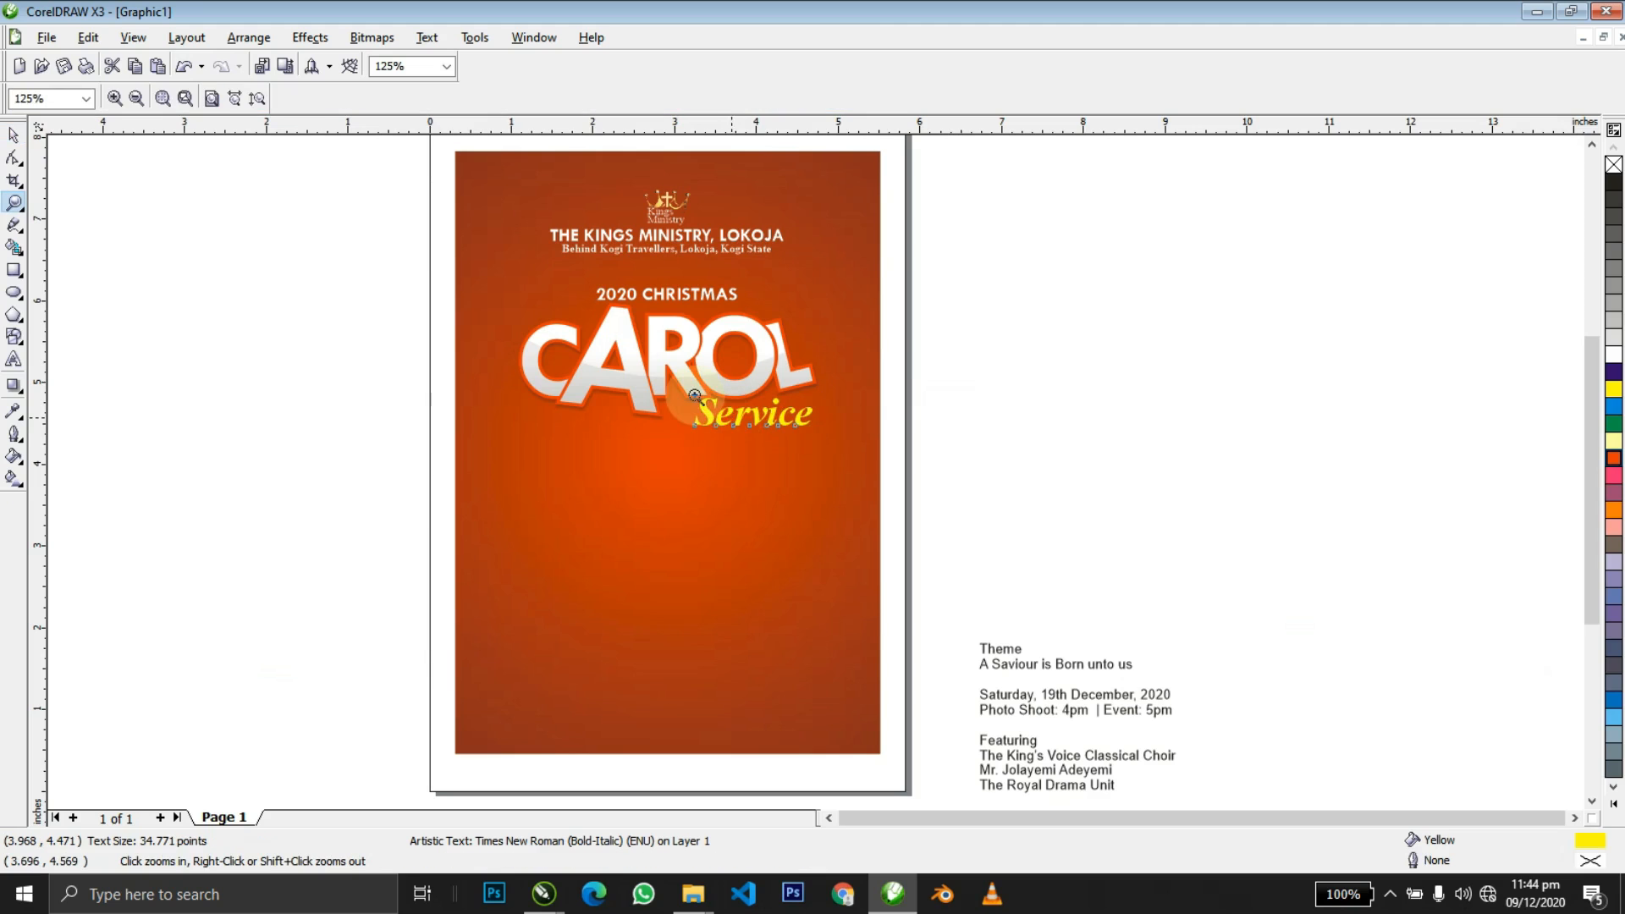
drag(650, 369, 852, 472)
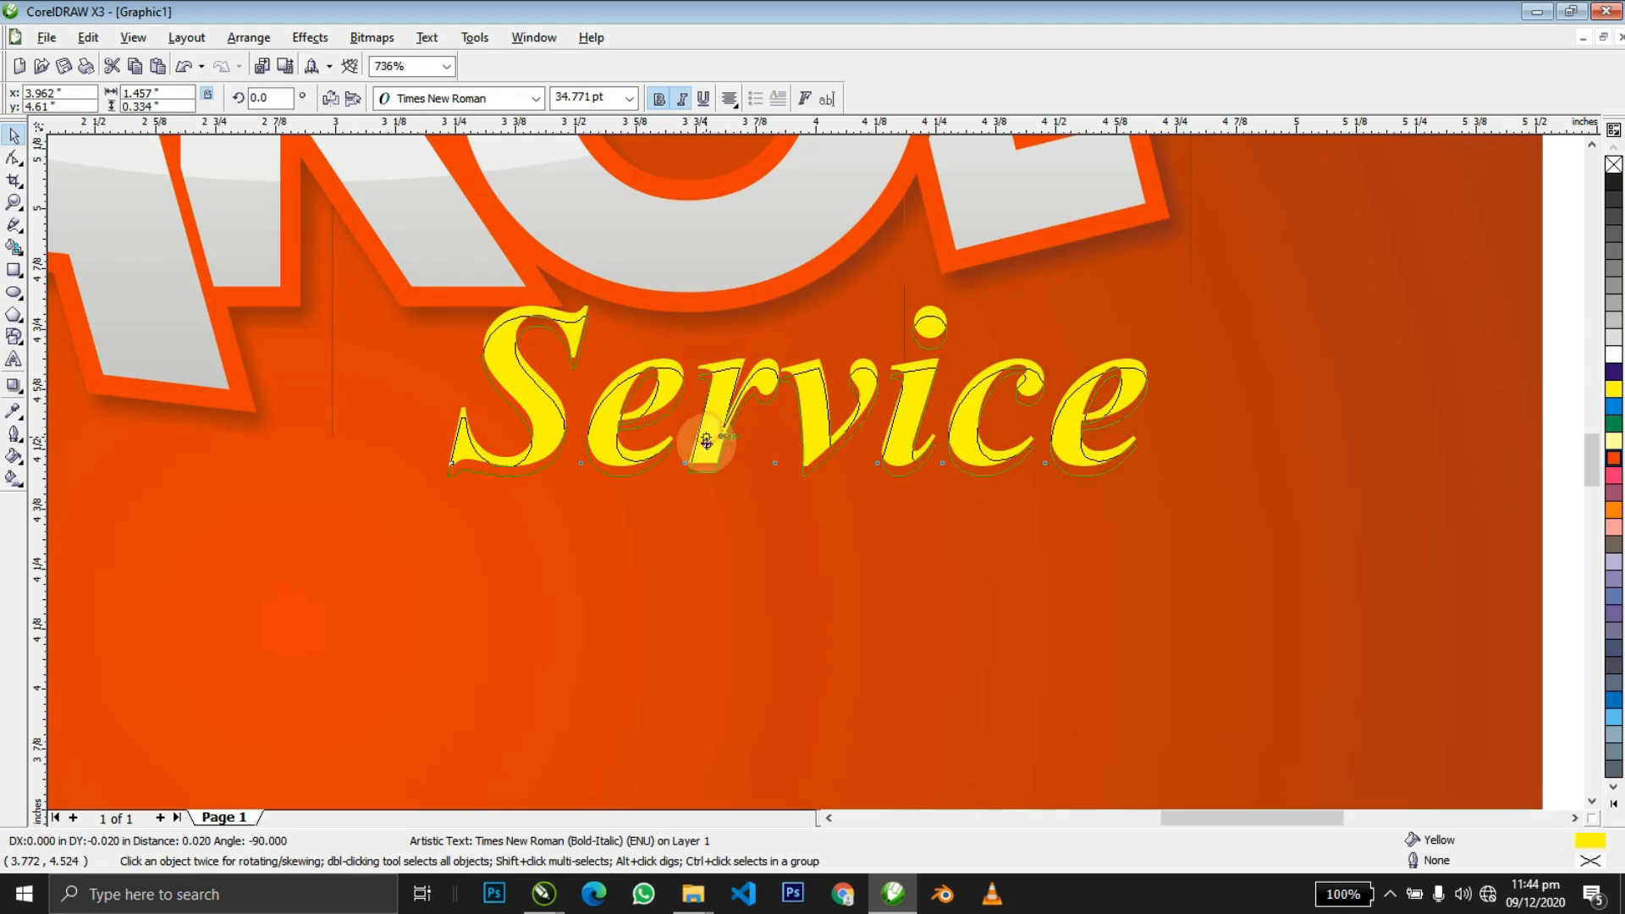
right_click(706, 443)
key(space)
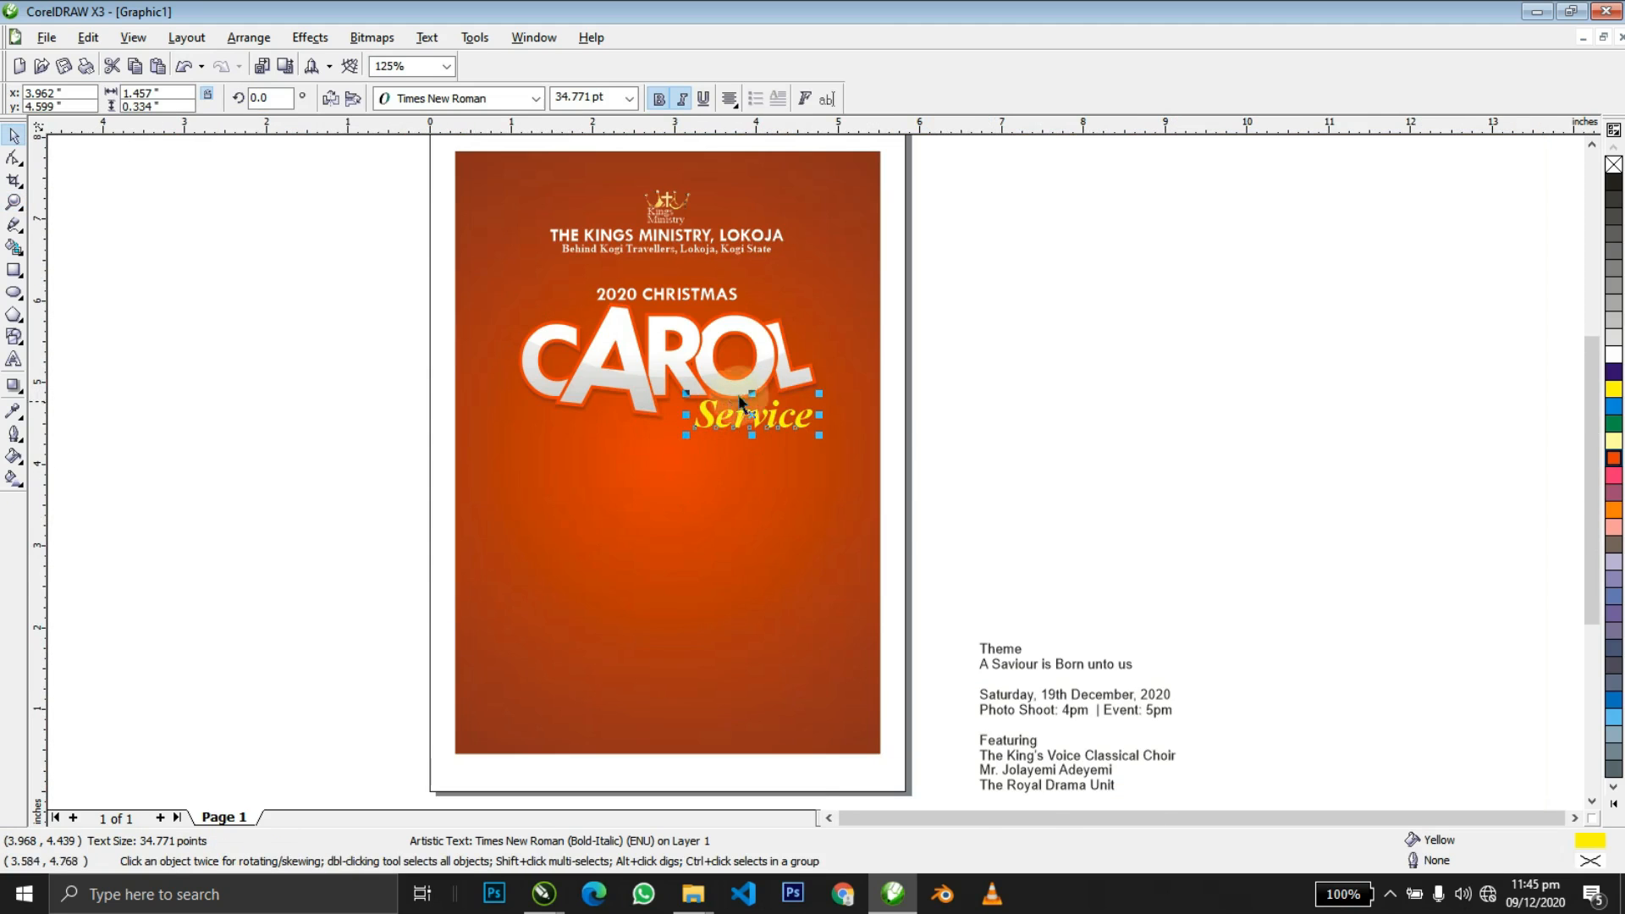
click(803, 322)
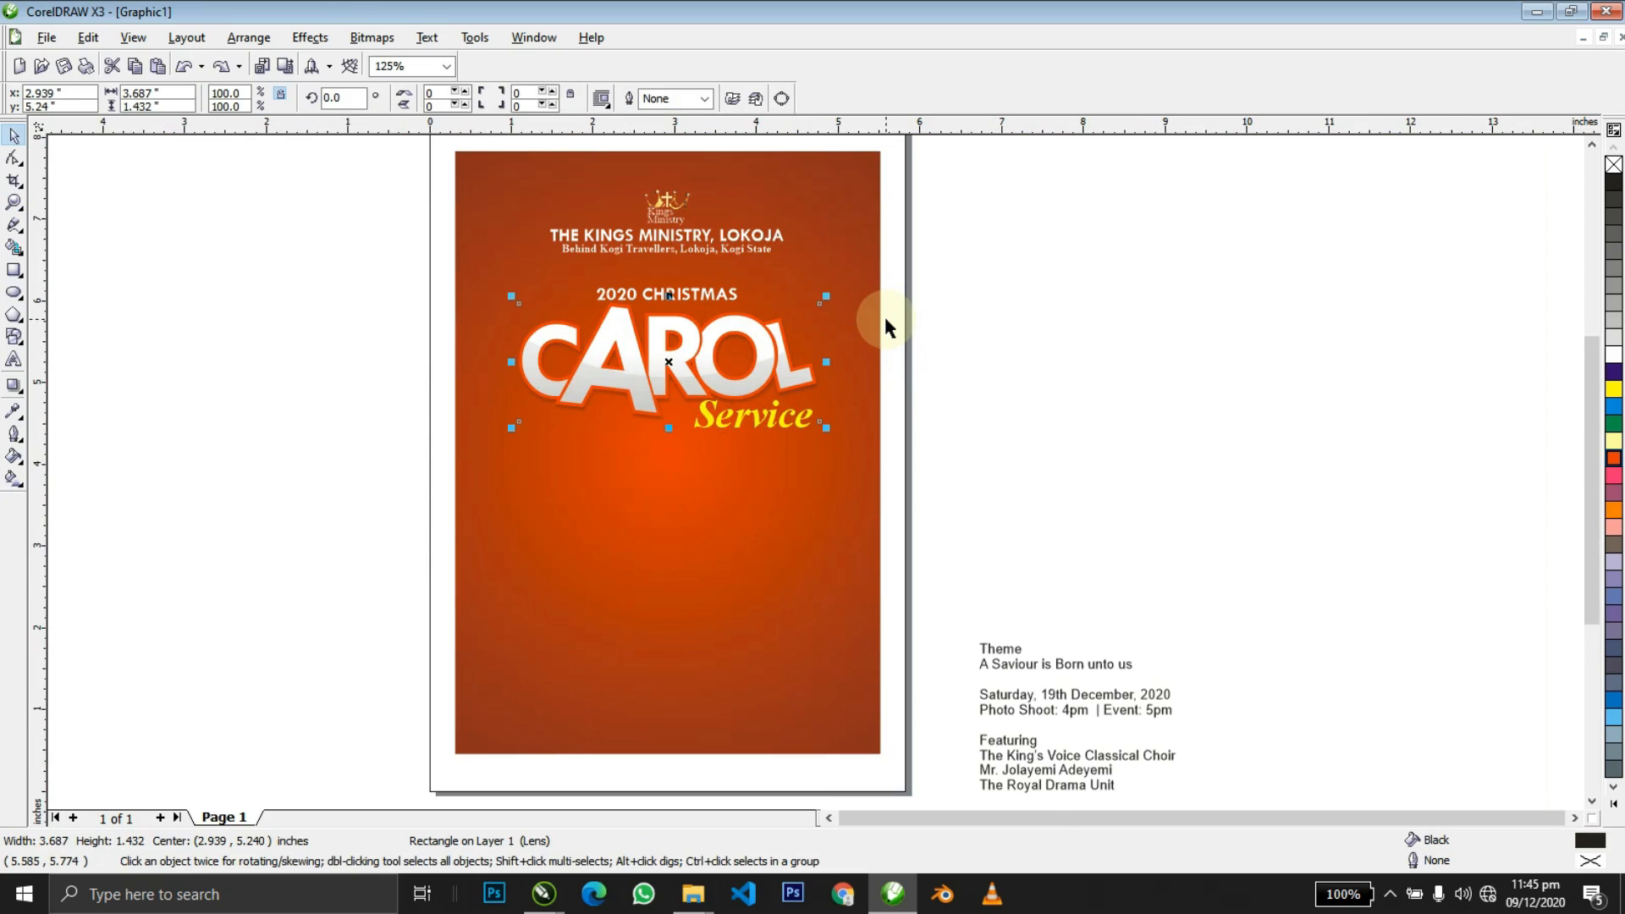
Convert the CAROL lens rectangle to a 300 dpi Grayscale (8-bit) bitmap.
key(alt+b)
key(v)
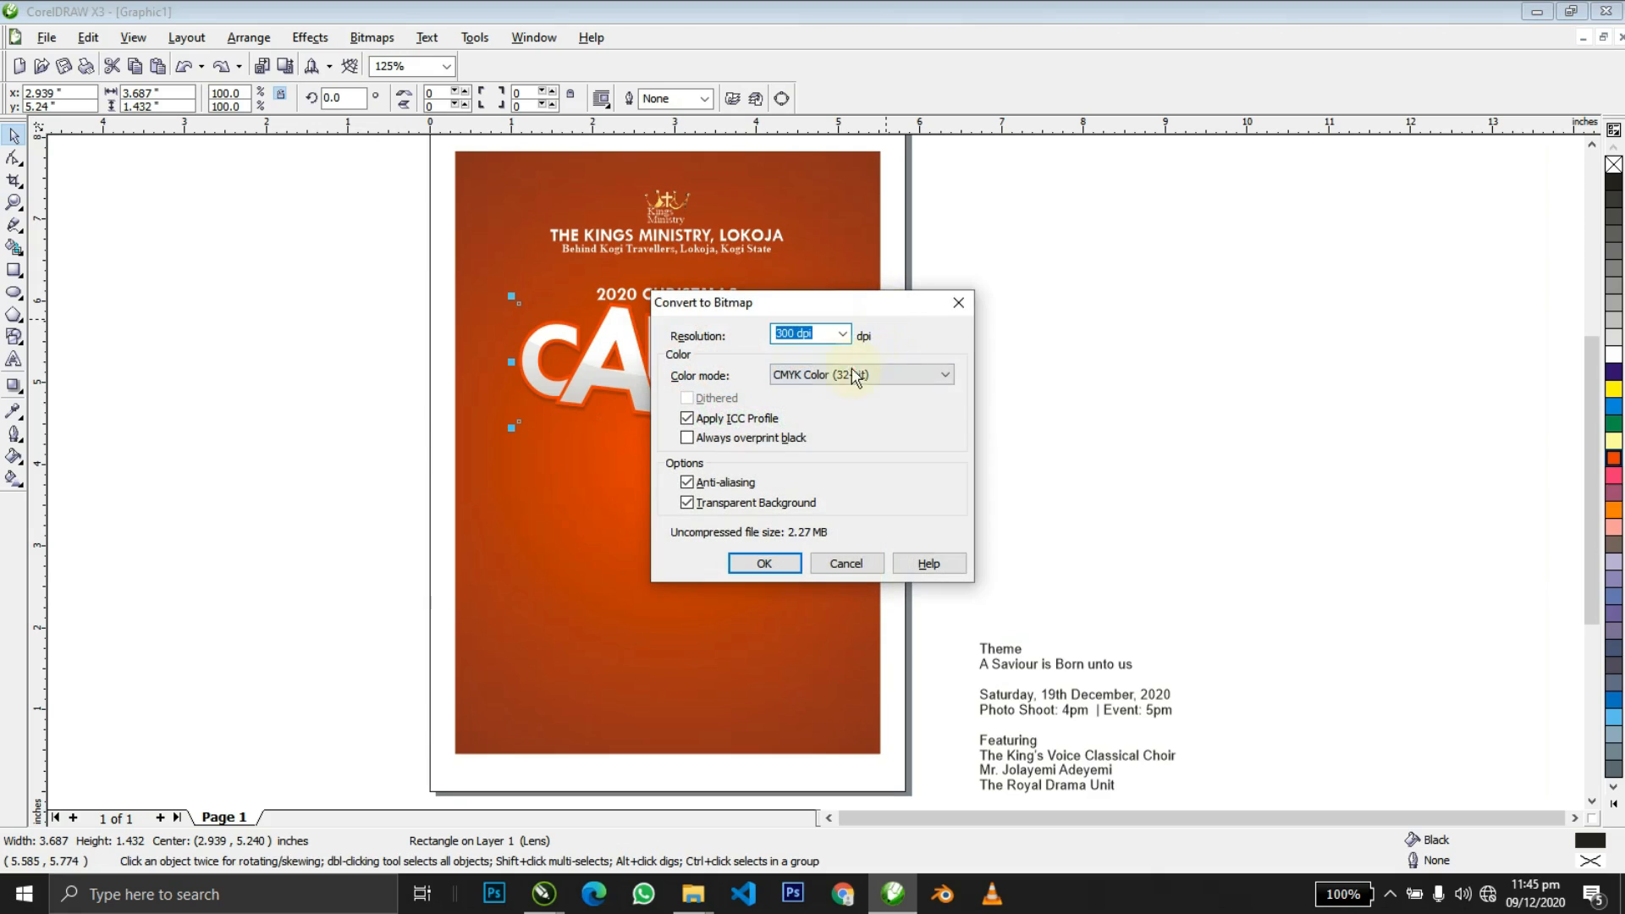
click(855, 377)
click(814, 424)
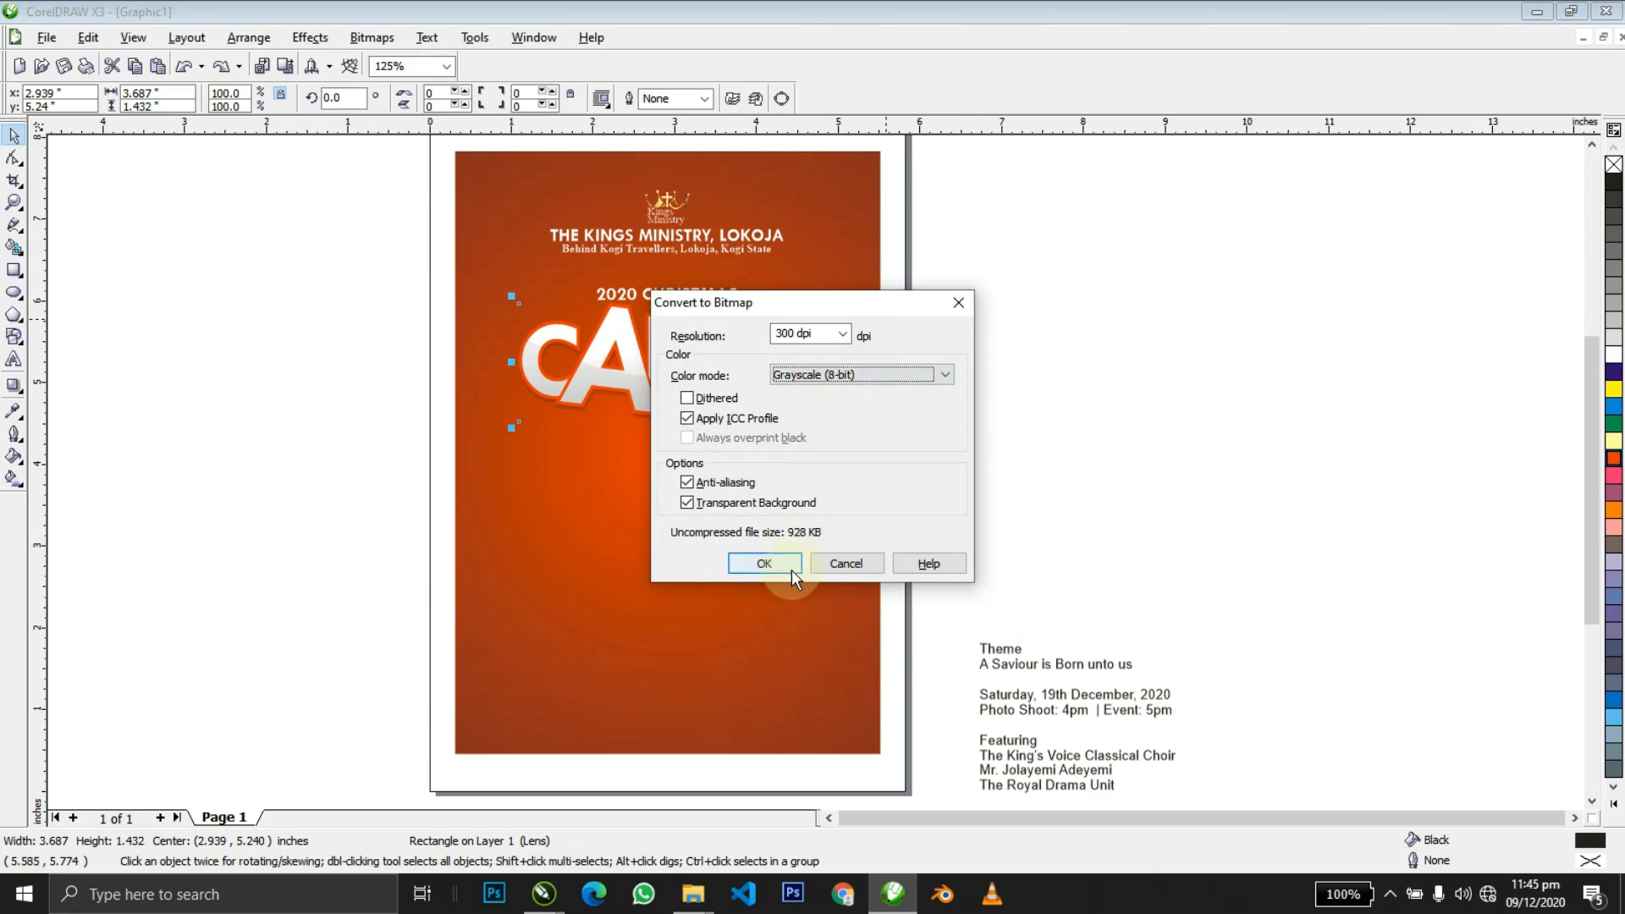
click(764, 564)
Zoom out and fit all objects in the view.
key(z)
right_click(590, 367)
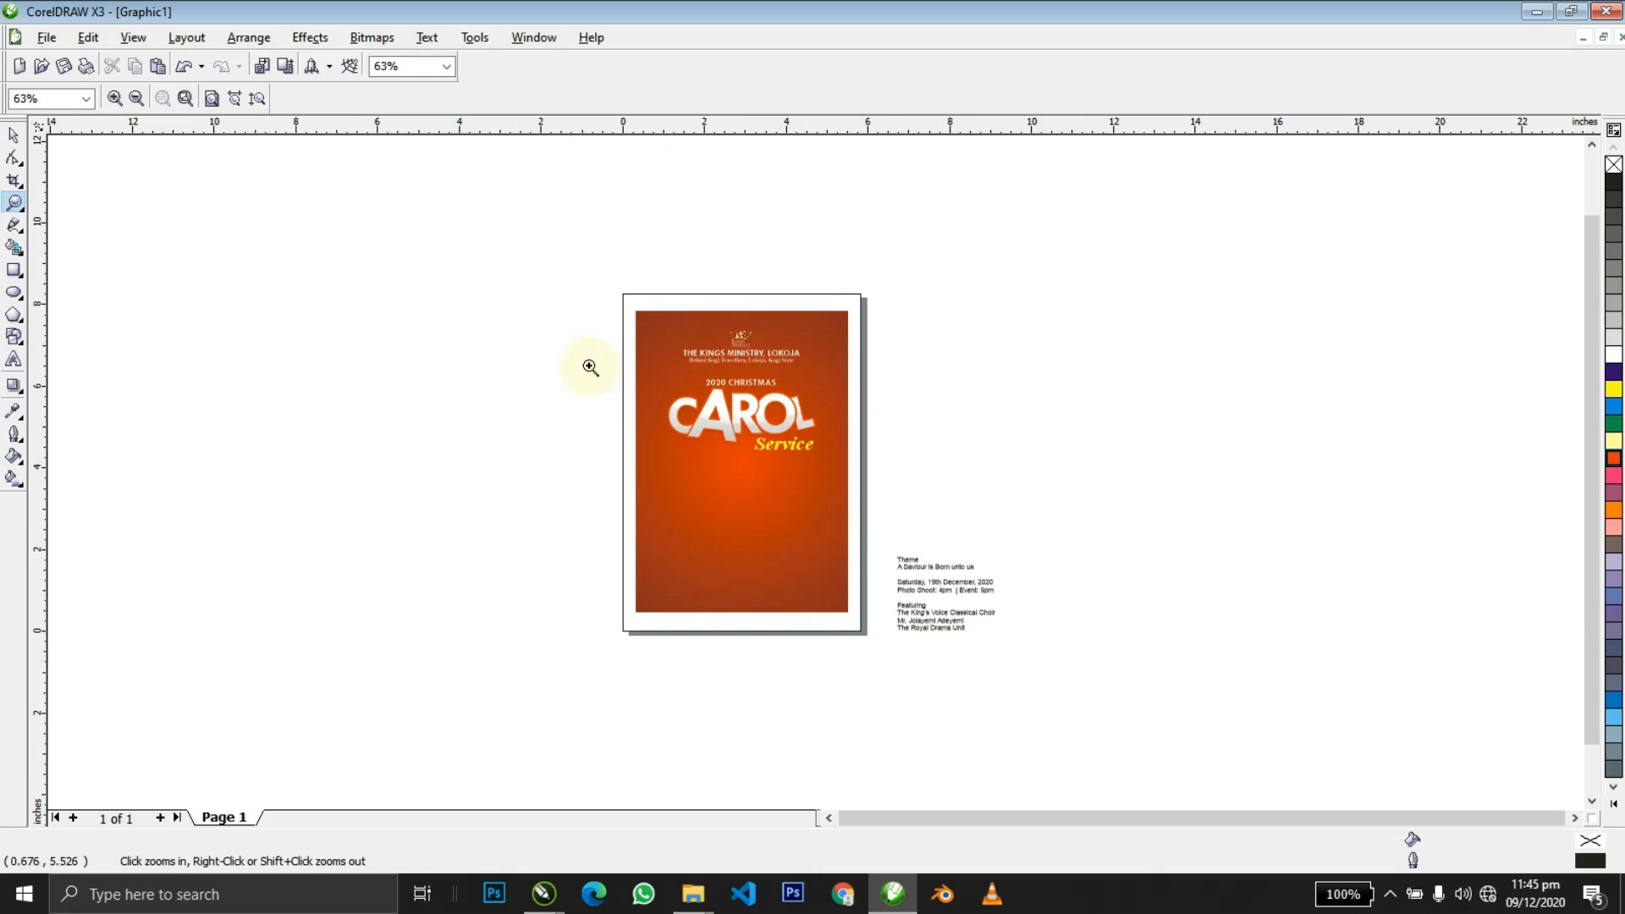
drag(1039, 609, 1046, 613)
key(space)
click(1088, 441)
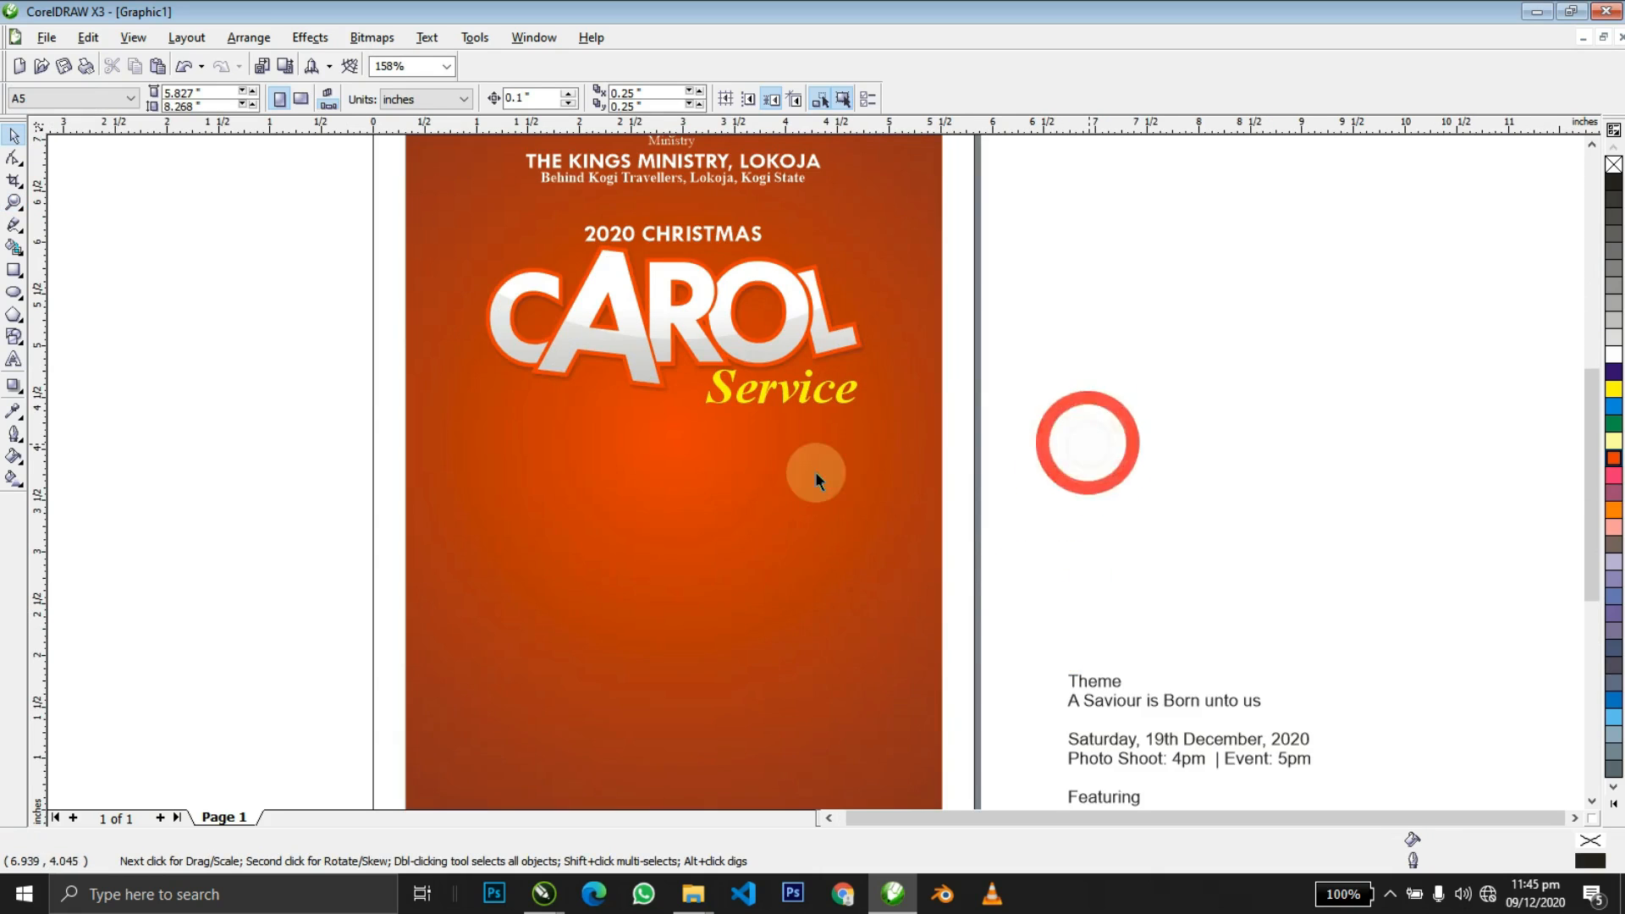
key(F4)
Switch between CorelDRAW and the Christmas Flyer folder to reach the image files.
key(alt+Tab)
click(344, 252)
key(alt+Tab)
click(1565, 10)
key(alt+Tab)
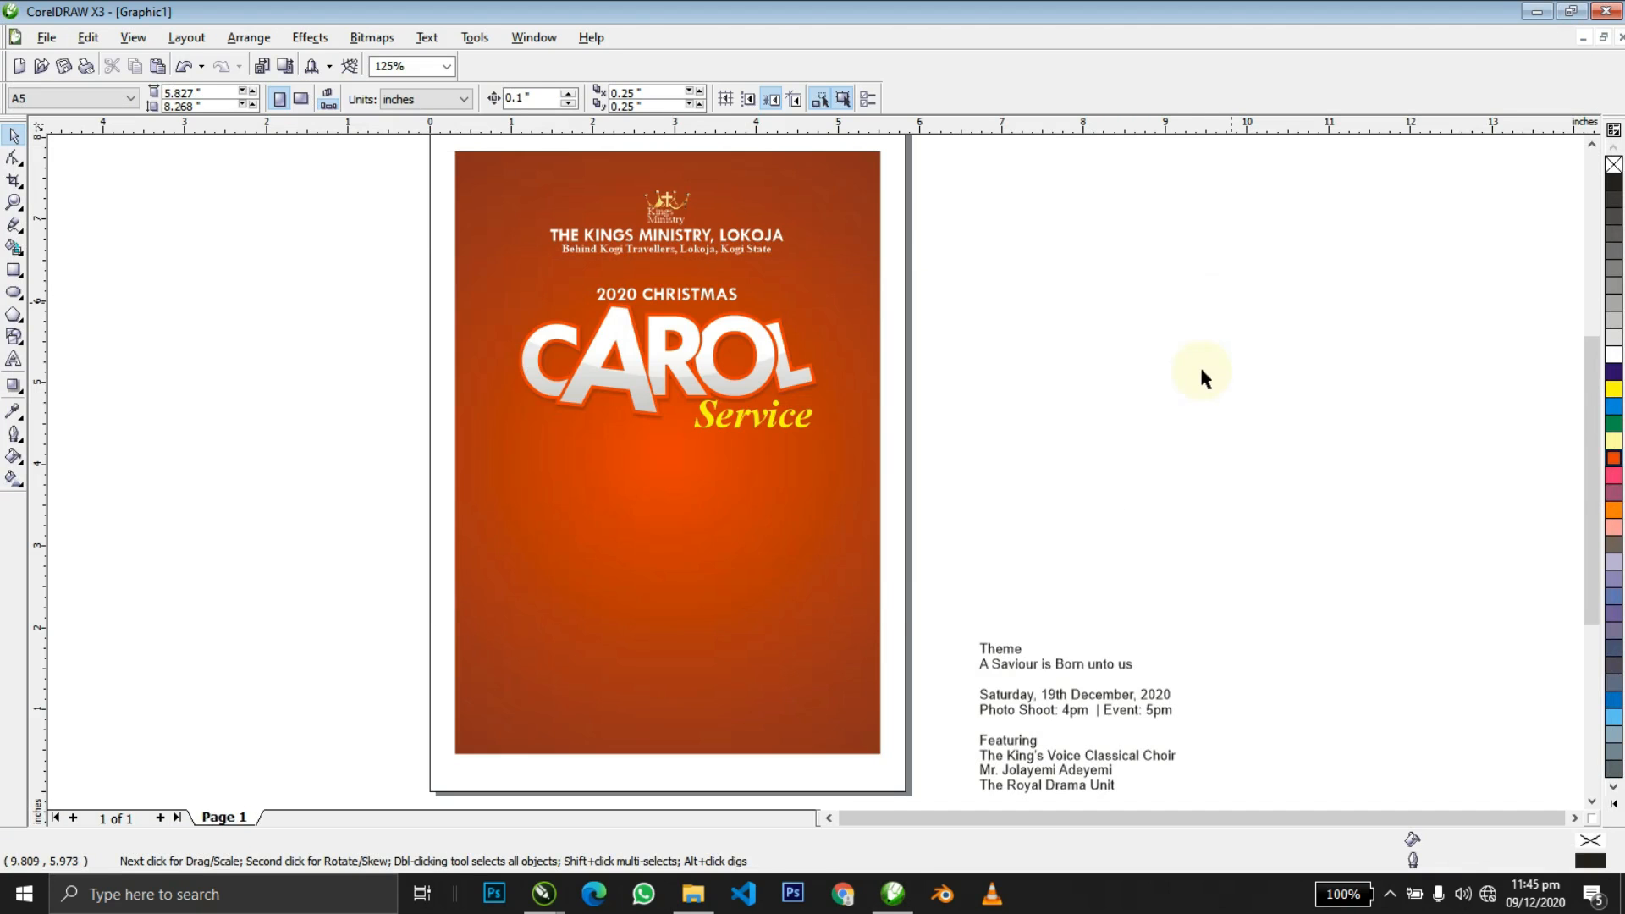
click(1191, 388)
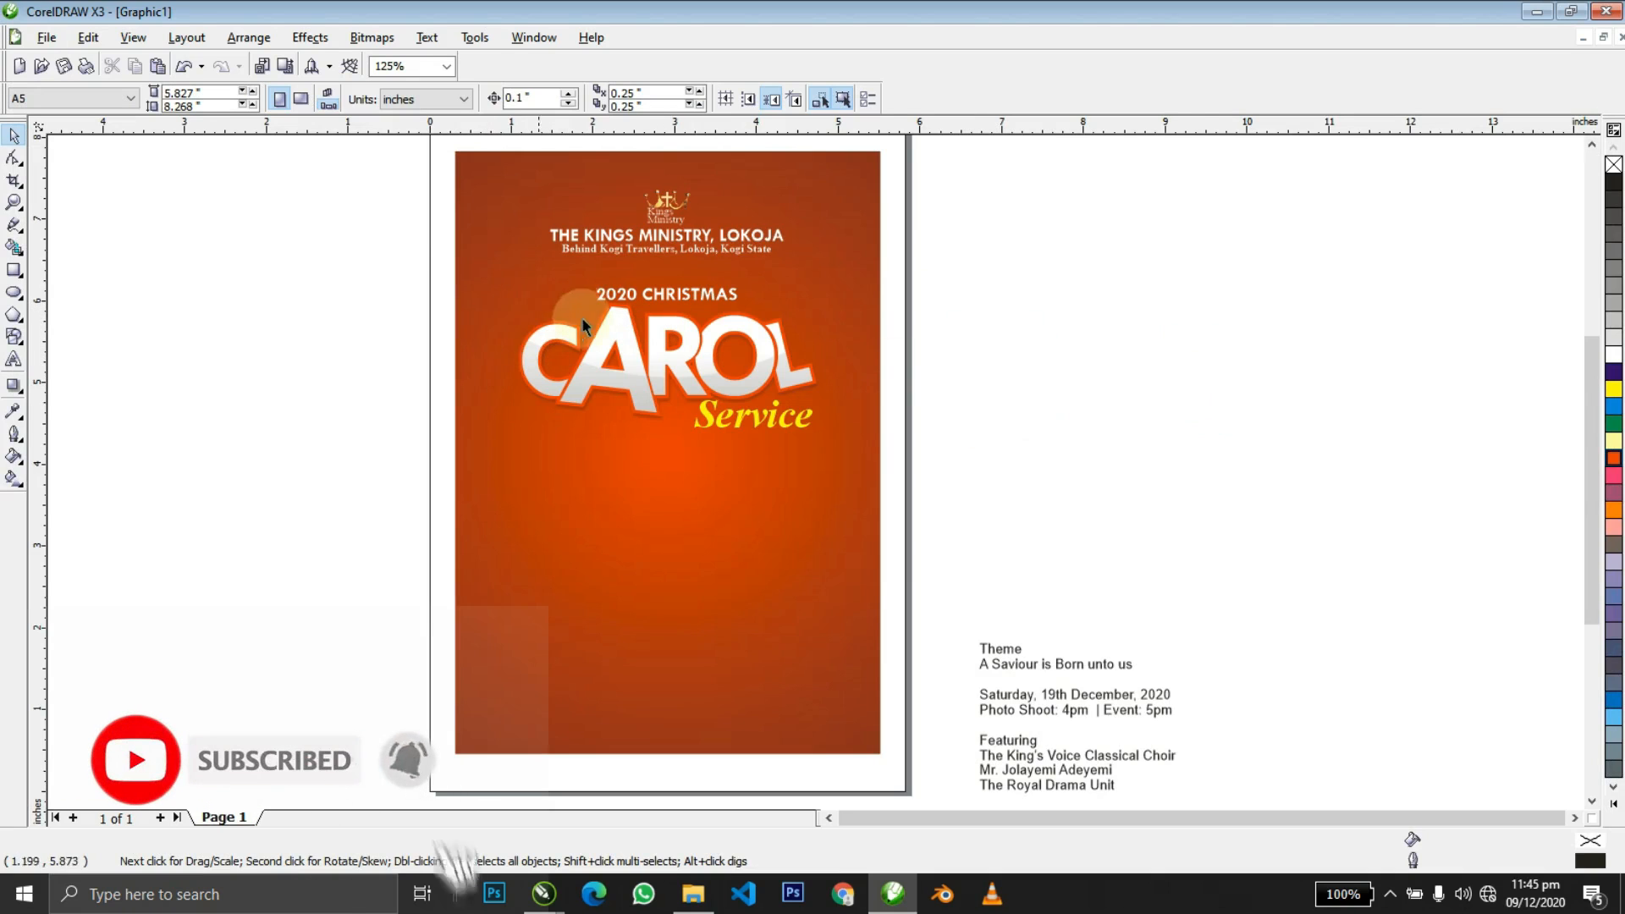
Copy Christmas cap PNG.png from the folder and paste it into the drawing.
key(alt+Tab)
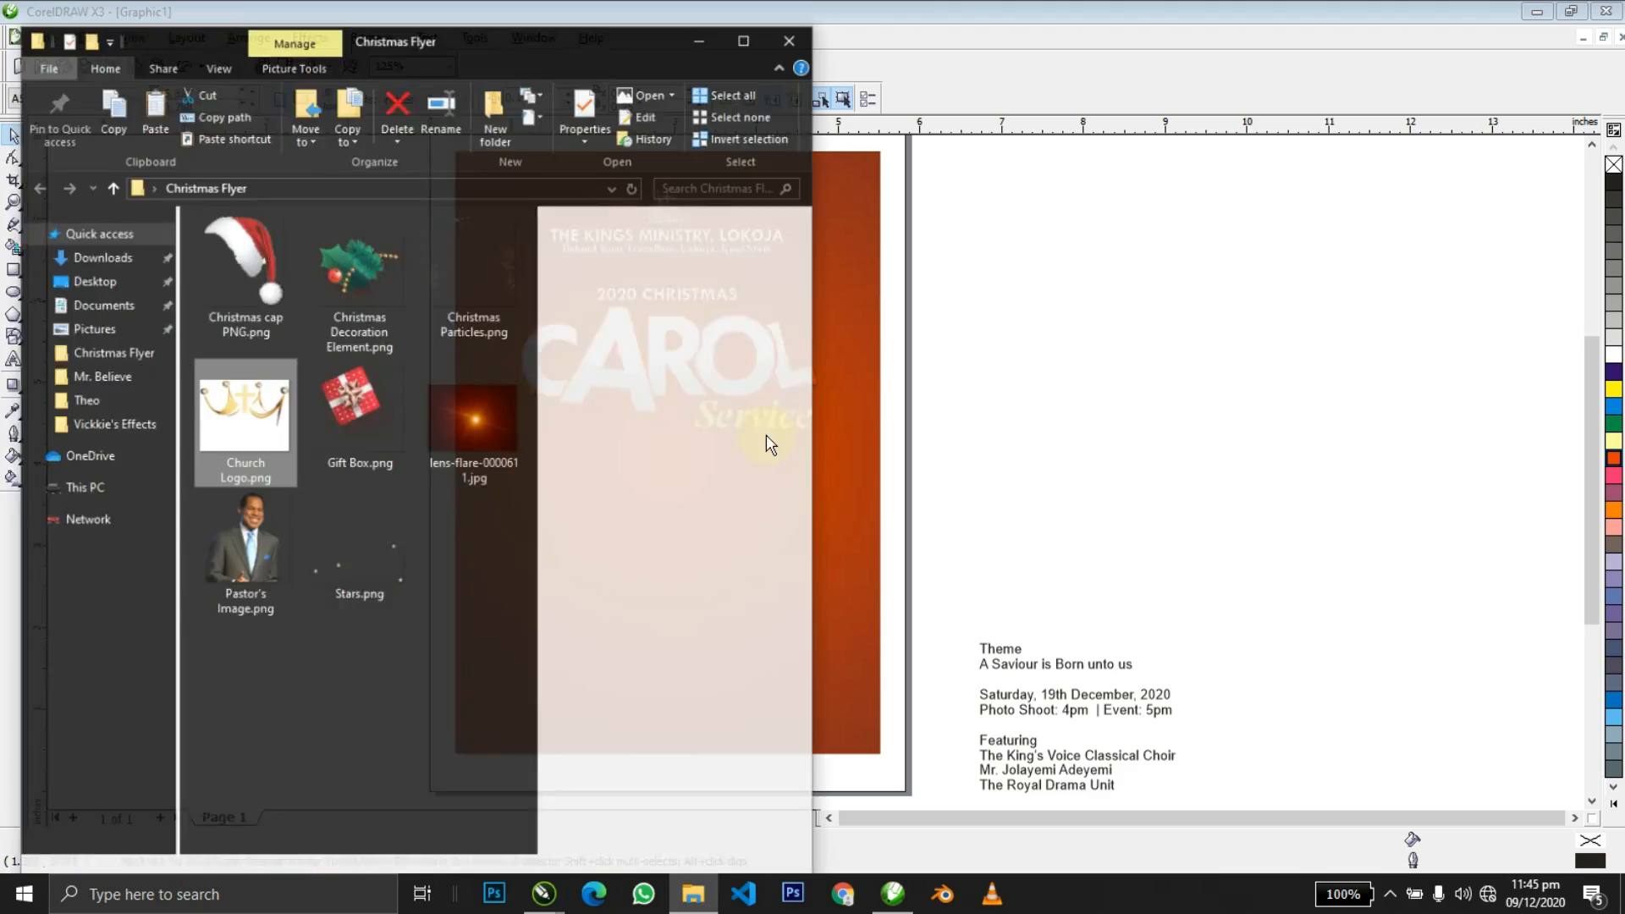
click(230, 254)
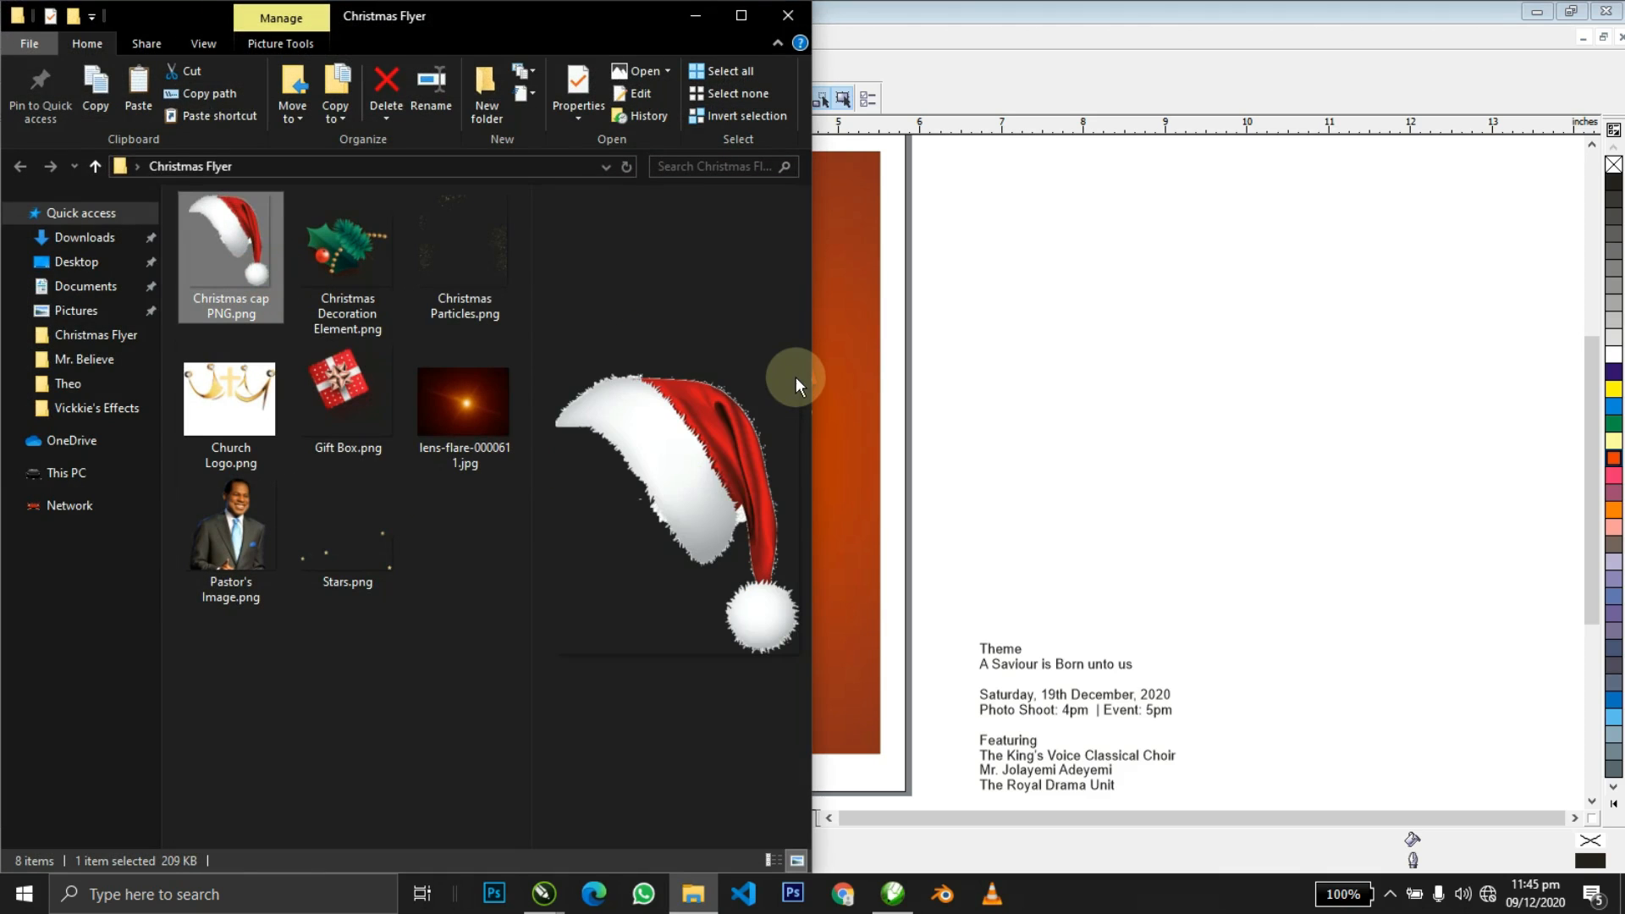
key(ctrl+x)
key(ctrl+c)
click(1026, 392)
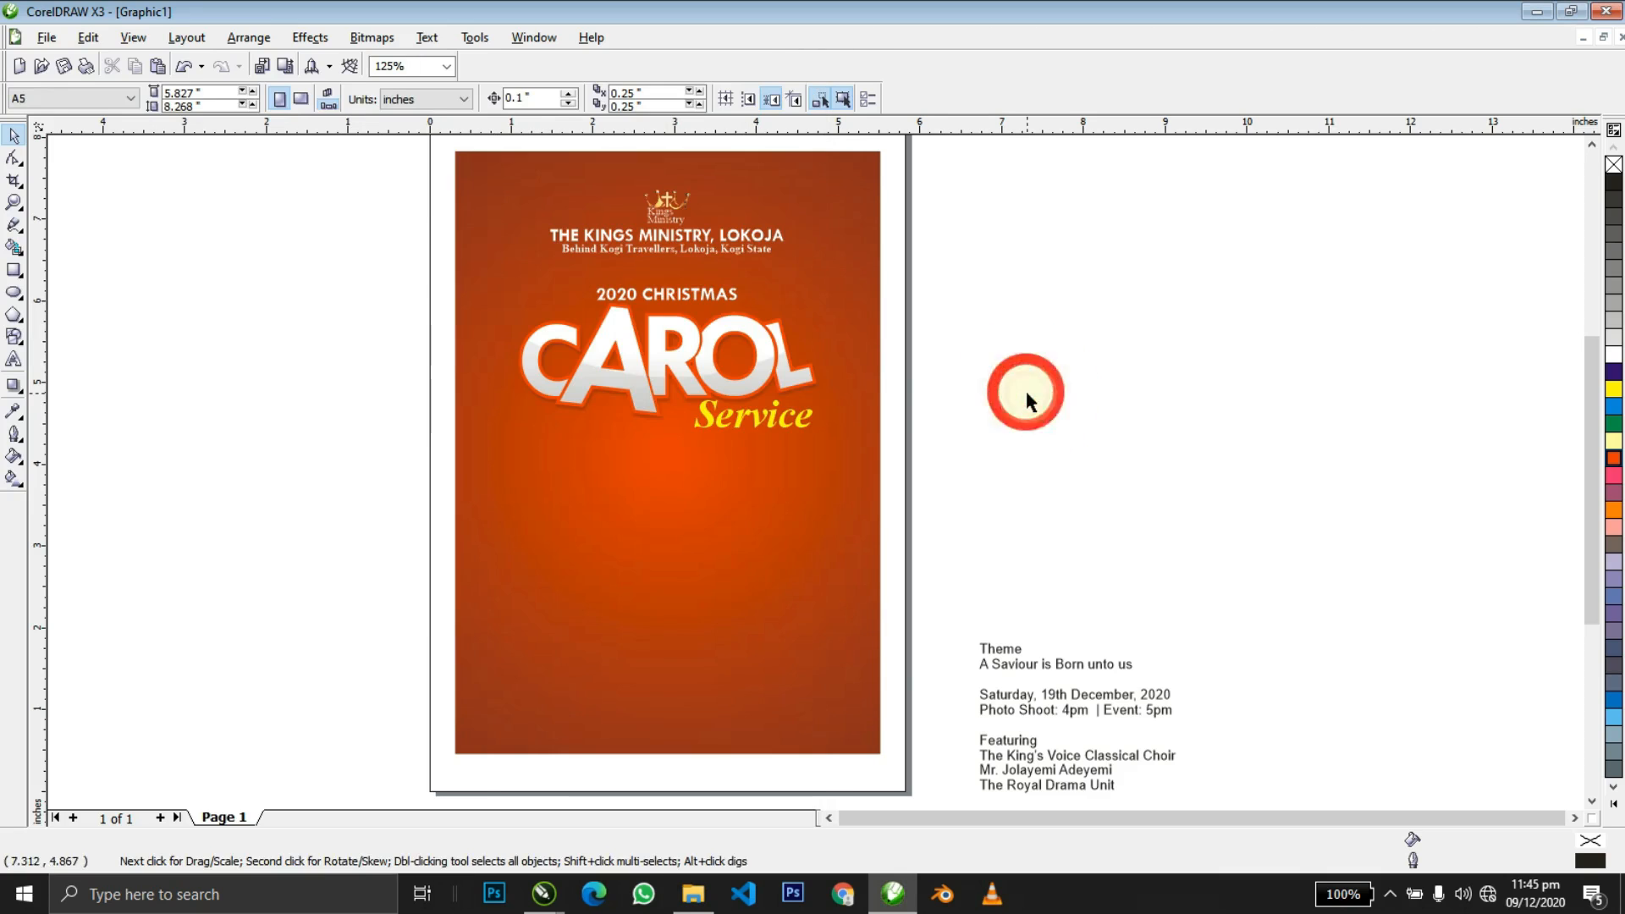
key(ctrl+v)
Rotate the Santa hat 180 degrees and shrink it to about 16%.
drag(876, 387, 678, 362)
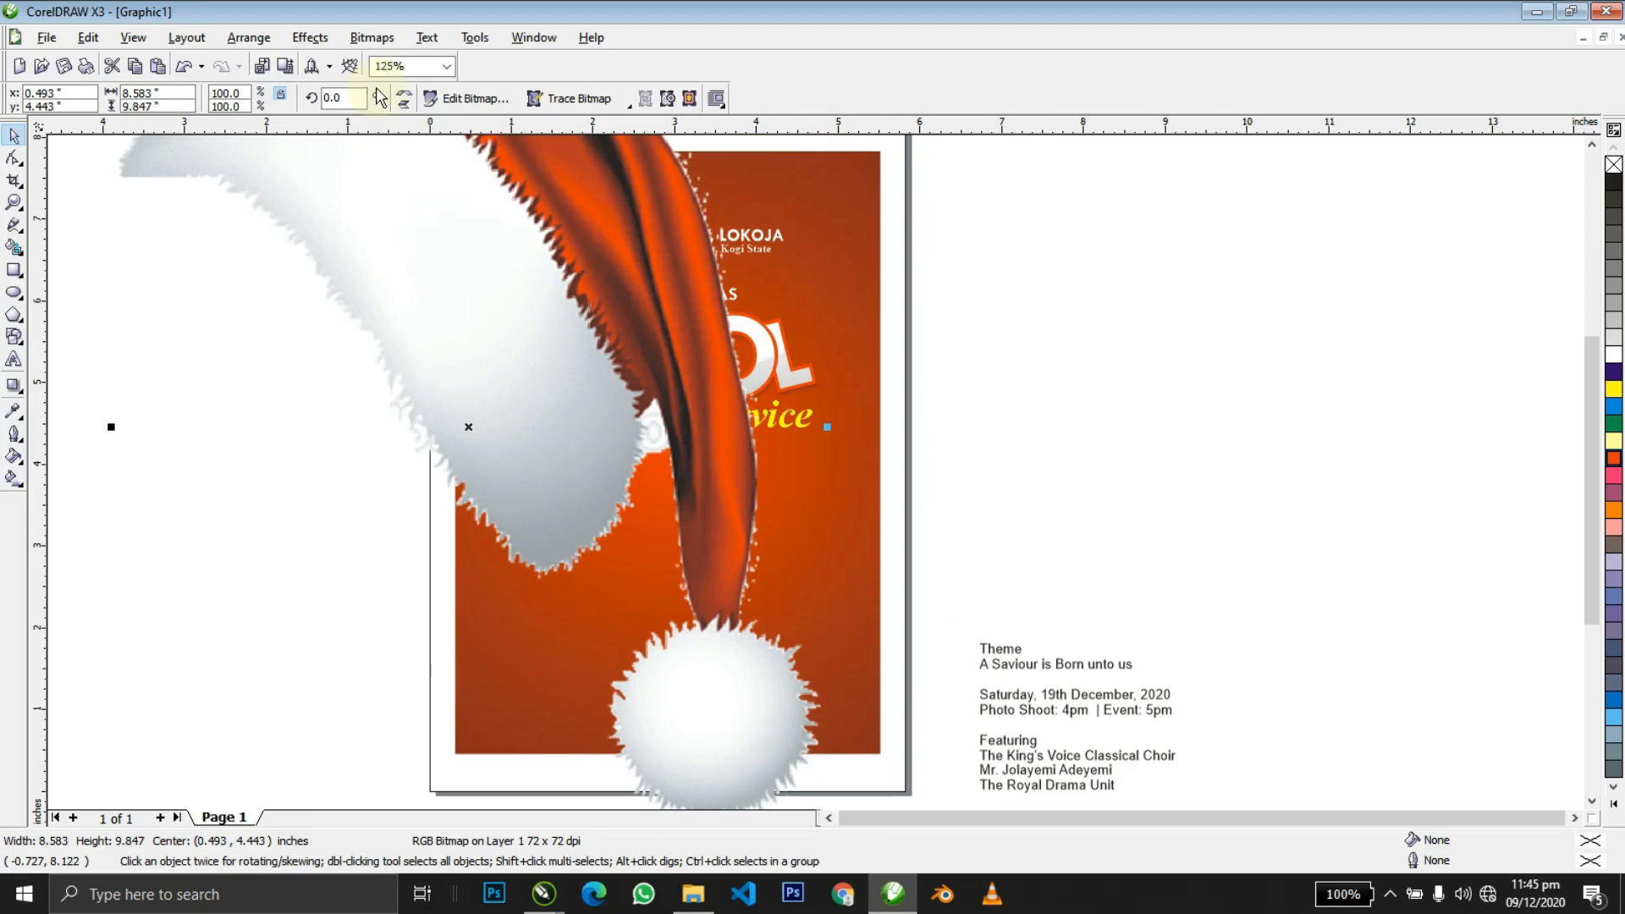
click(400, 98)
key(shift+F2)
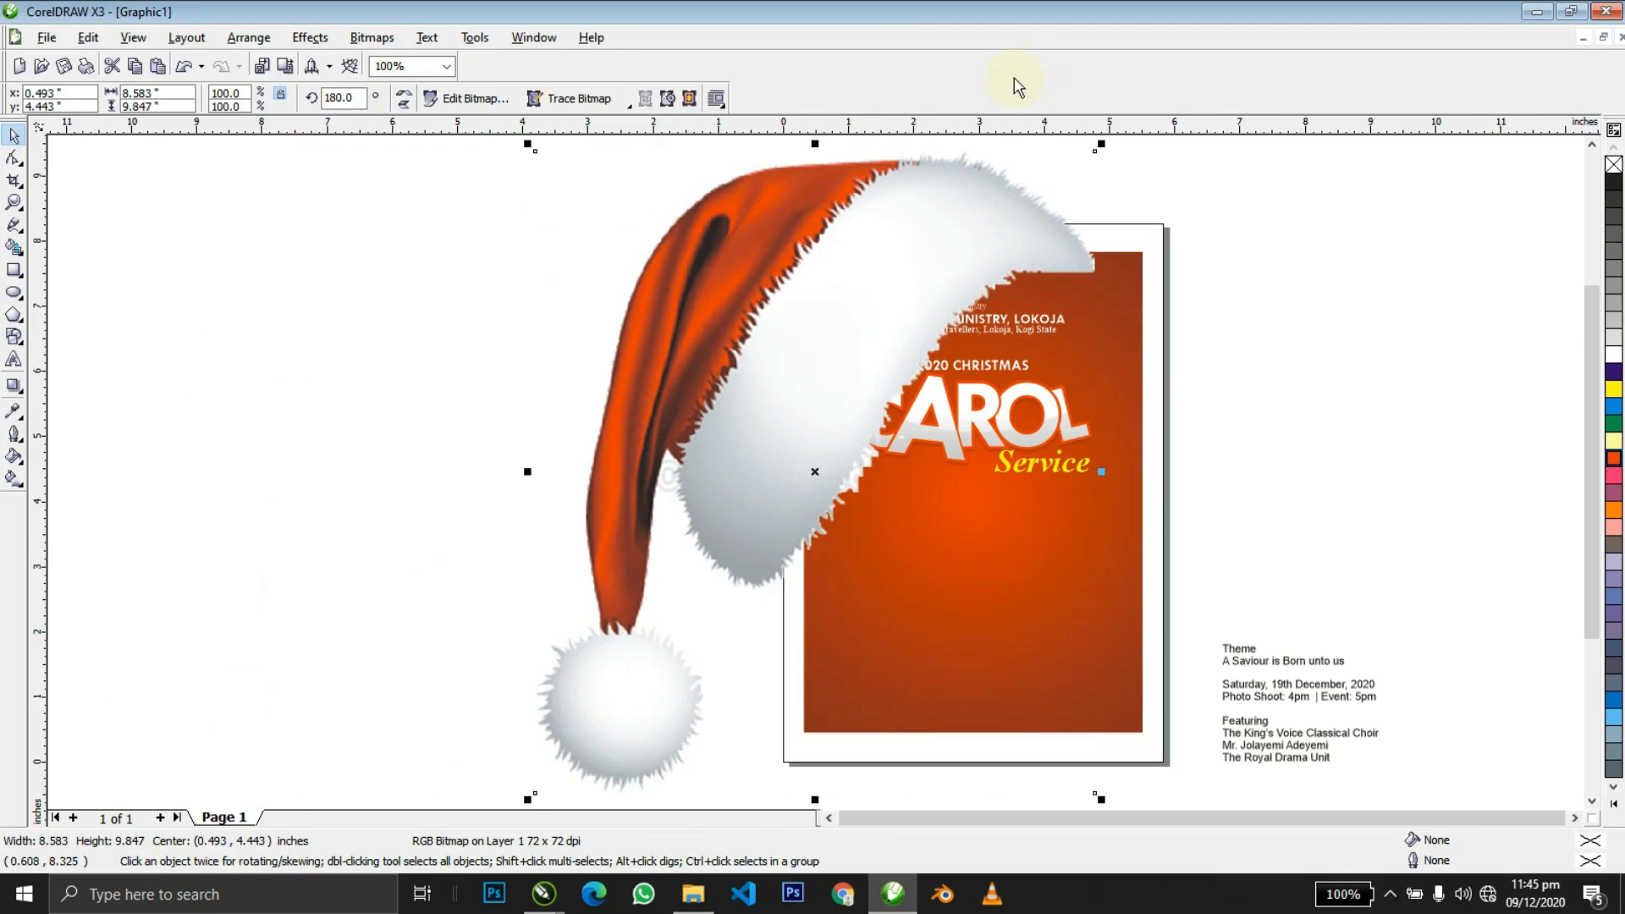
drag(1100, 144, 880, 374)
Shrink the hat to 11.3% and settle it on the C of CAROL.
key(z)
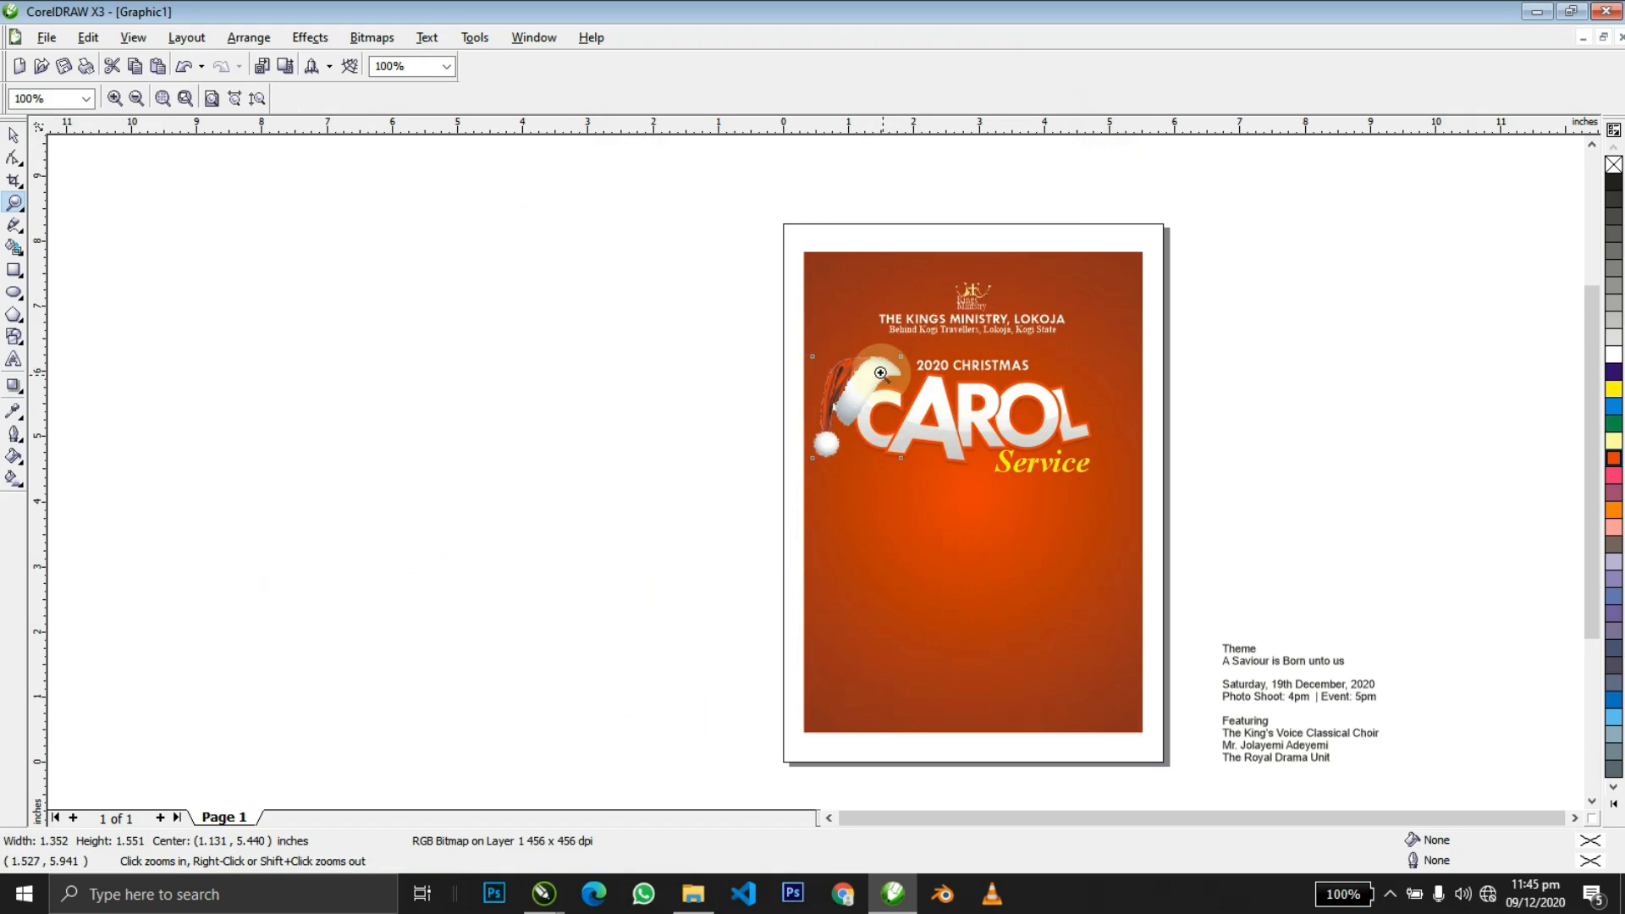
drag(761, 320, 1015, 536)
key(space)
drag(873, 259, 830, 302)
drag(756, 360, 773, 363)
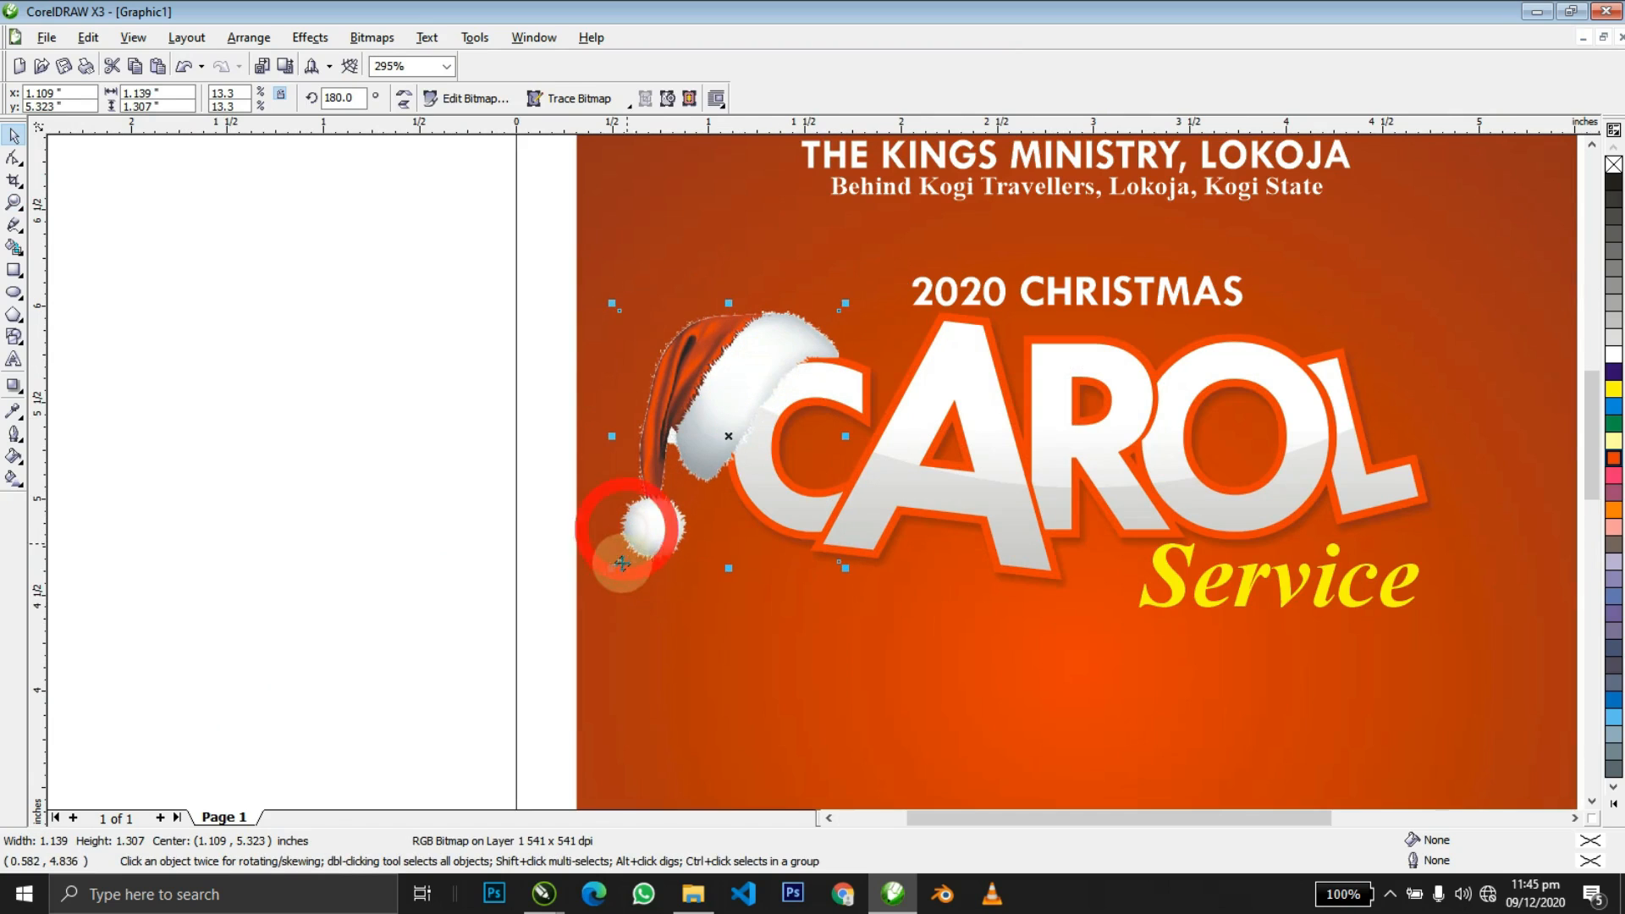
drag(612, 567, 649, 527)
drag(700, 451, 697, 456)
Group the Santa hat with the CAROL lettering.
key(F2)
right_click(697, 457)
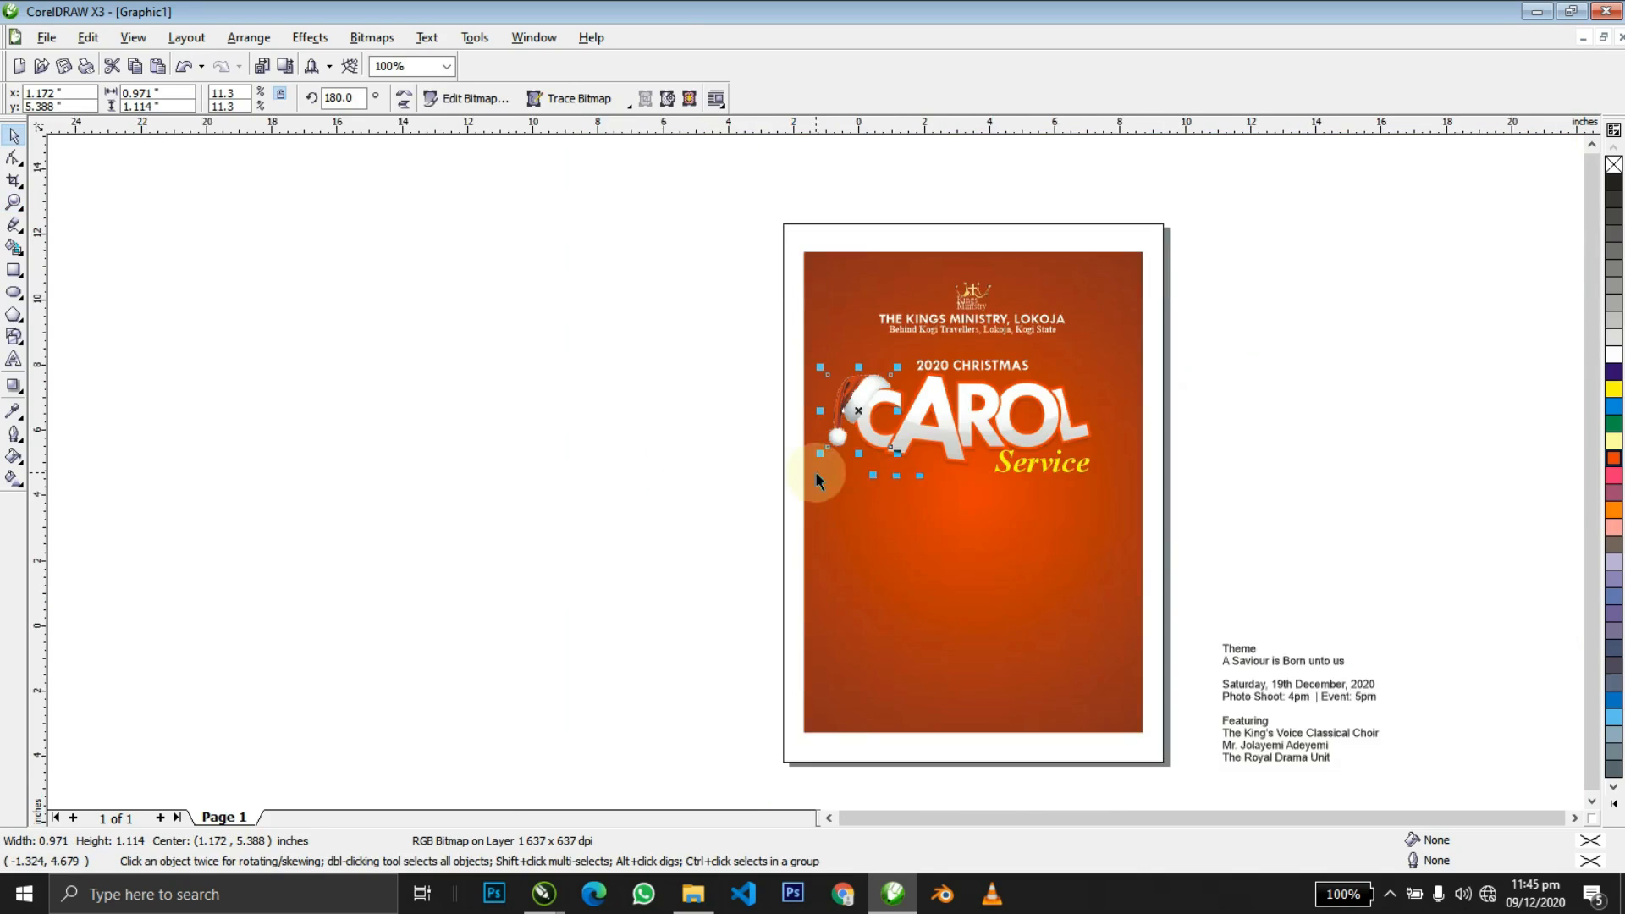
key(F4)
click(986, 367)
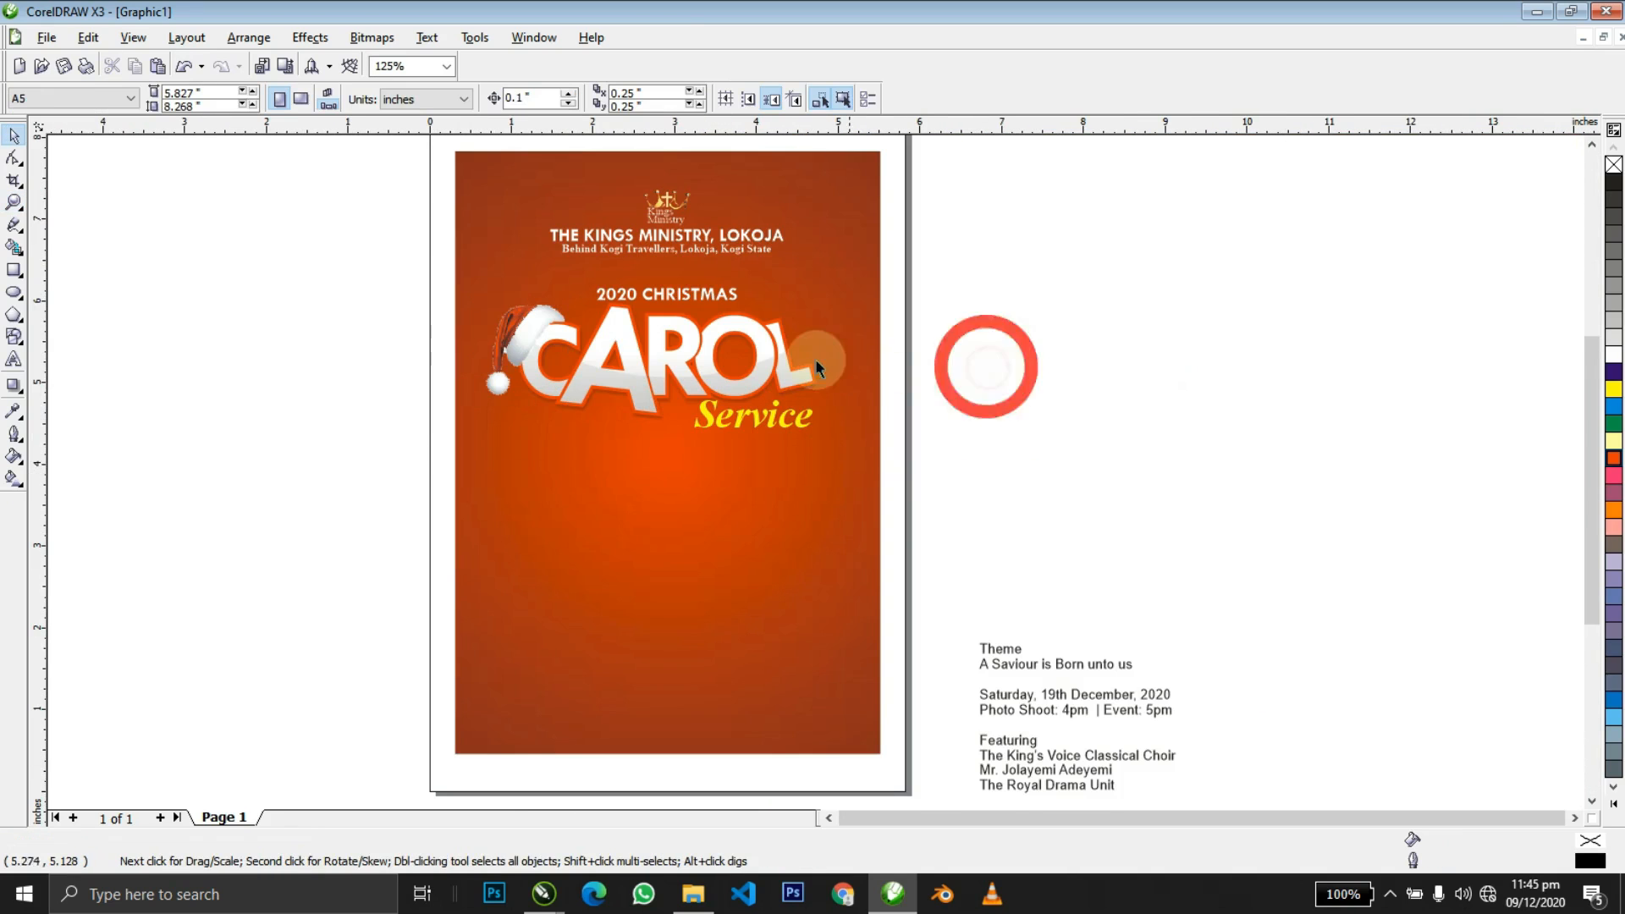
click(765, 369)
click(519, 336)
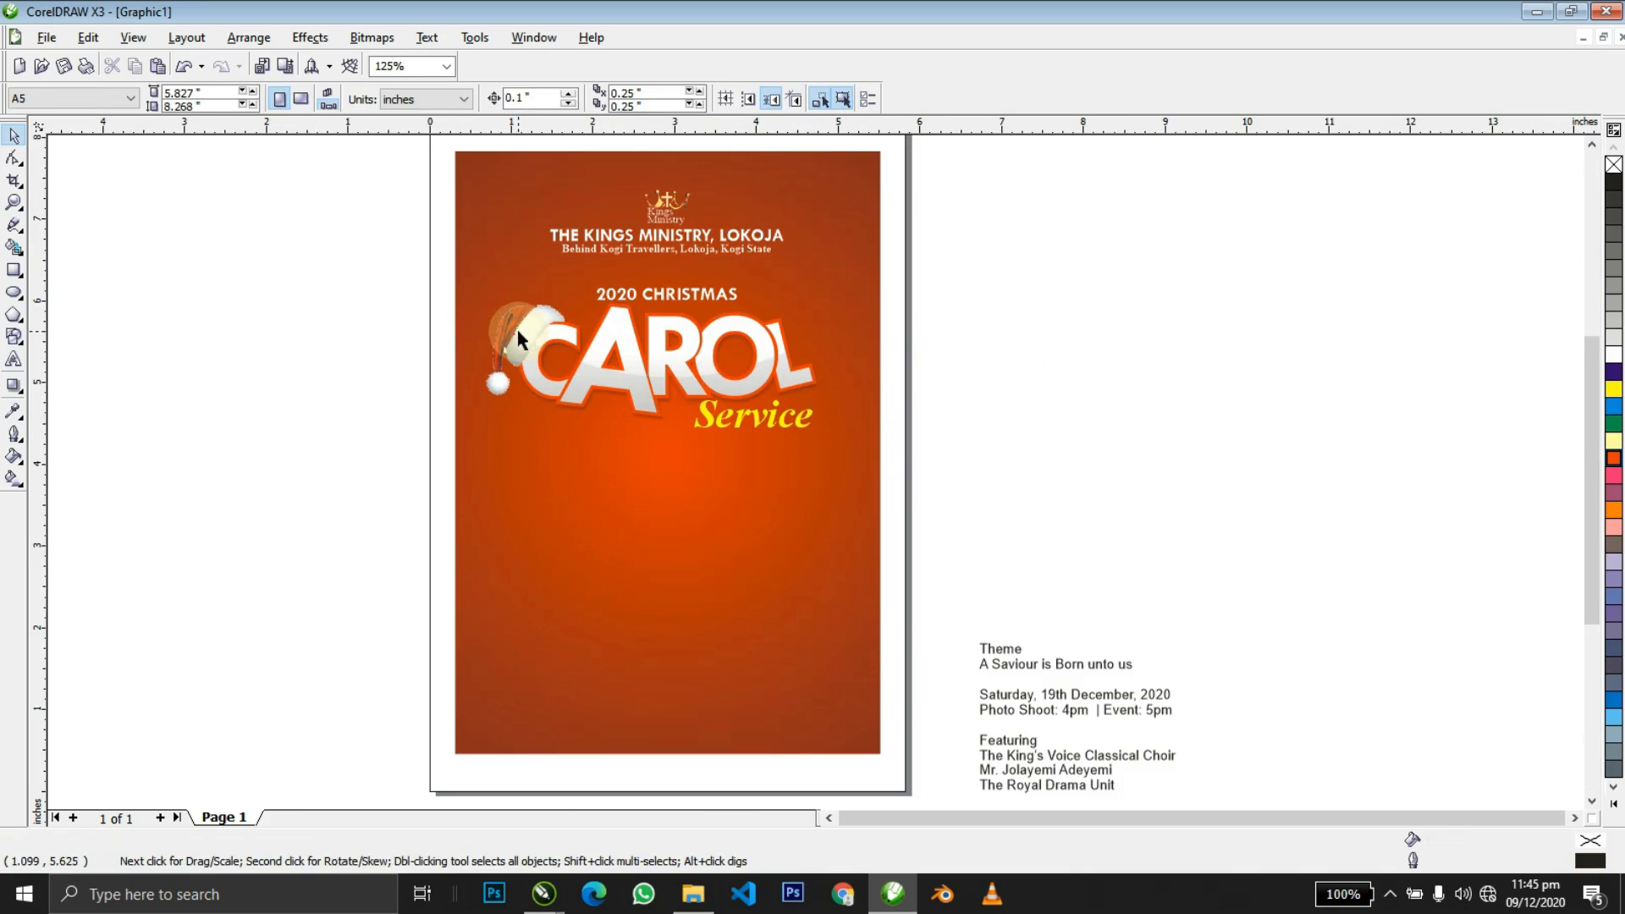
shift+click(613, 346)
key(ctrl+g)
Centre the hat-and-CAROL group horizontally on the poster background.
shift+click(704, 500)
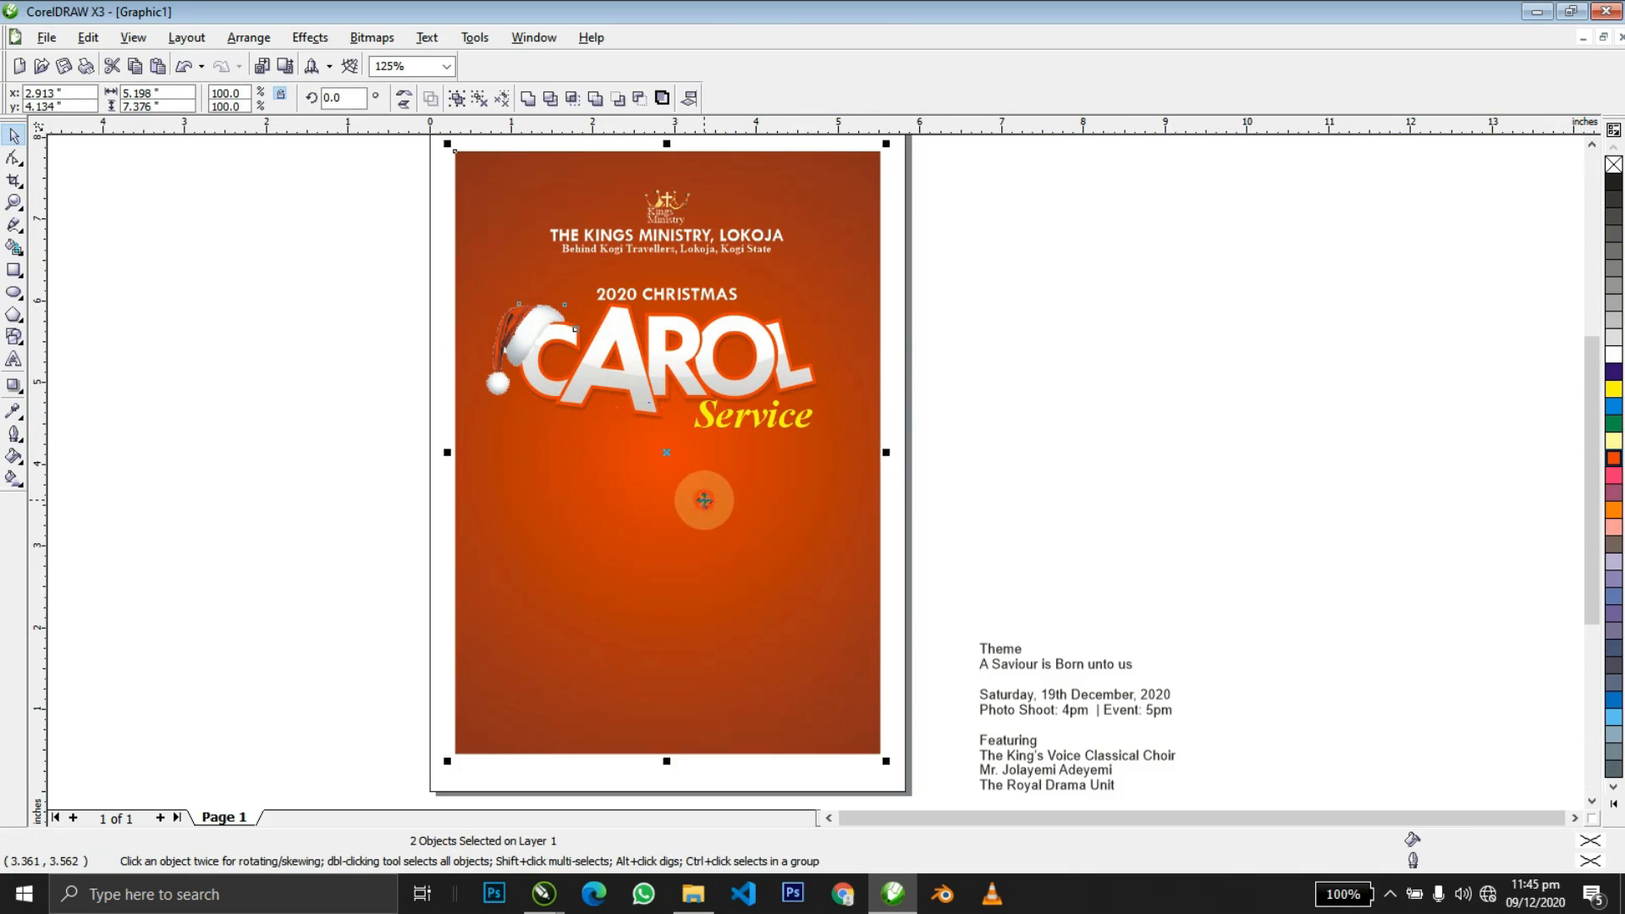
key(c)
click(704, 500)
click(1090, 404)
Zoom in and select the 'Service' text on its own inside the group.
key(z)
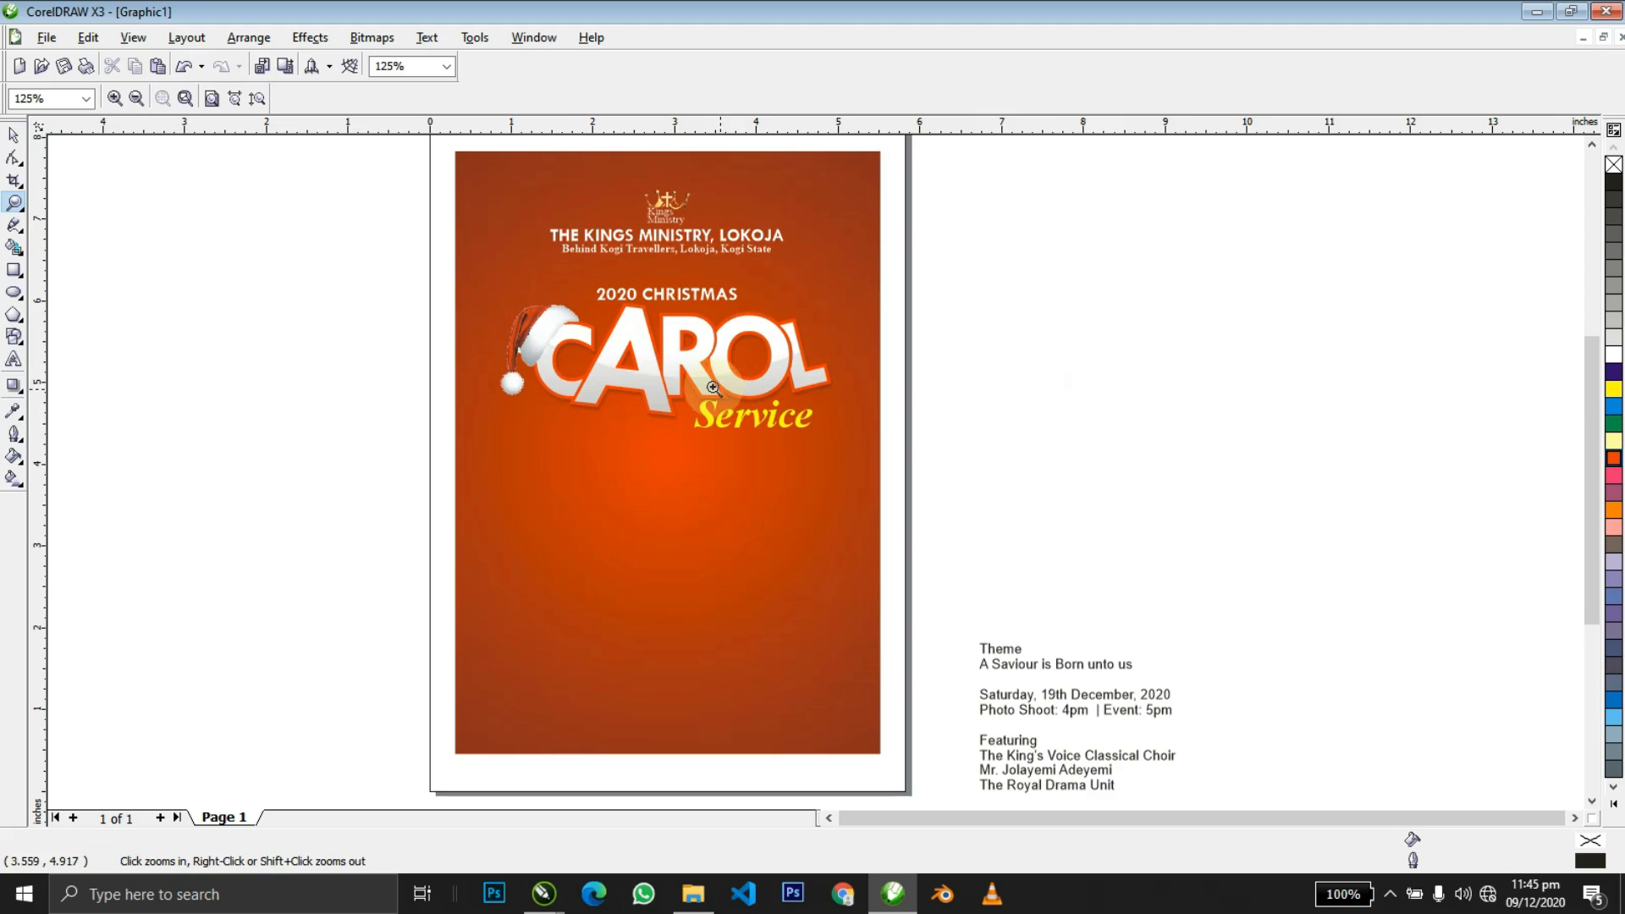
drag(622, 341, 914, 533)
key(space)
click(715, 428)
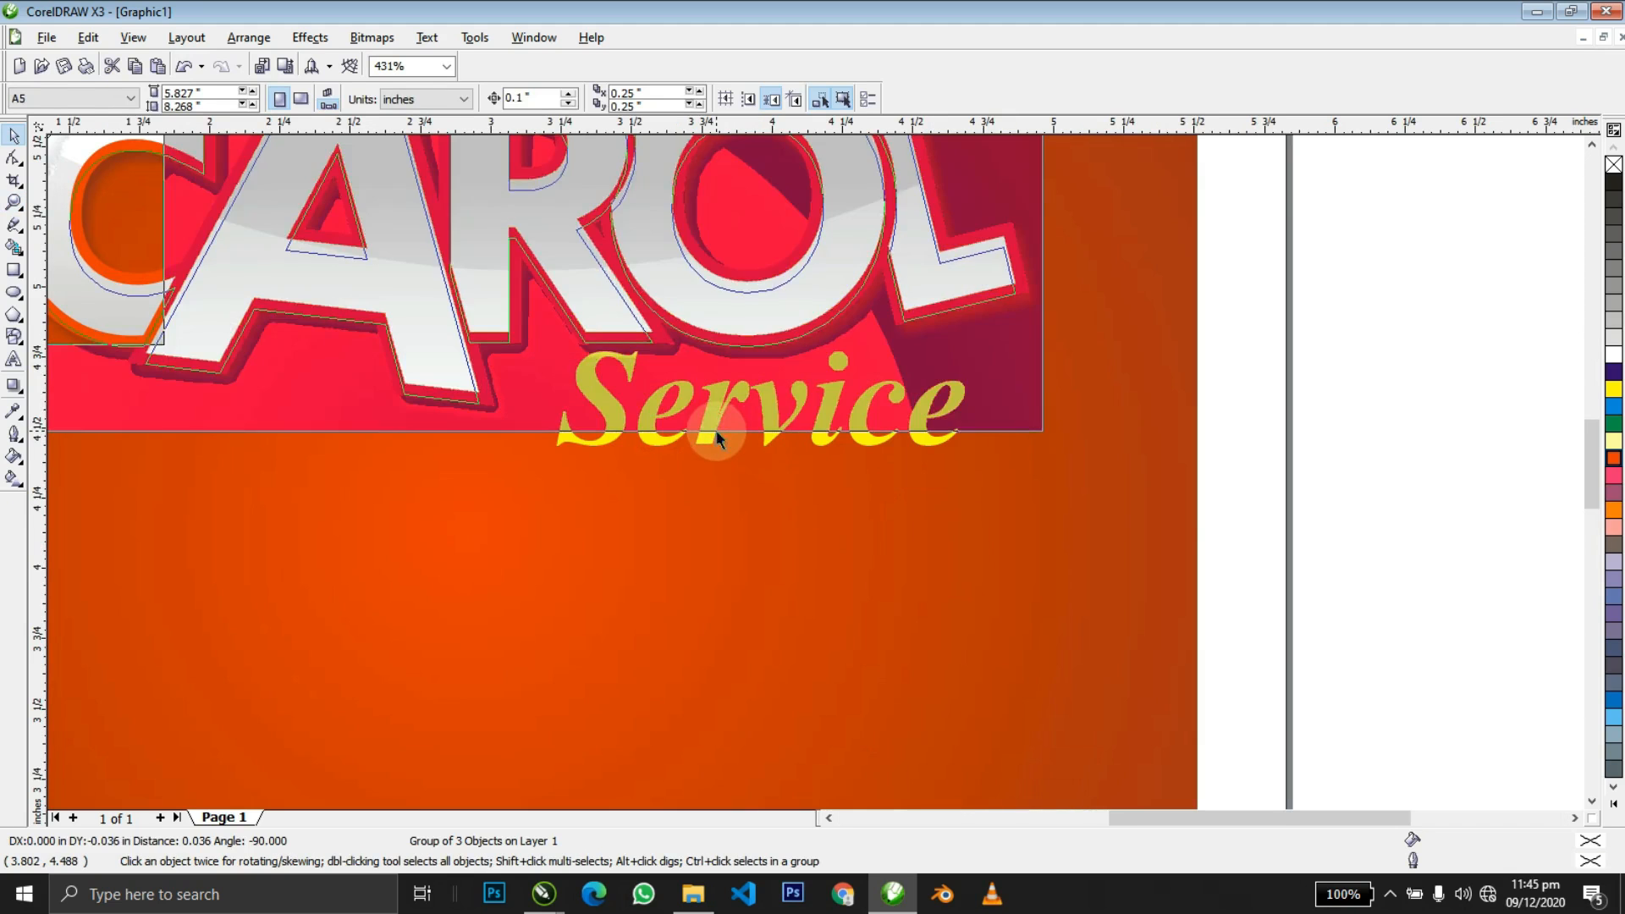
alt+click(710, 438)
alt+click(710, 439)
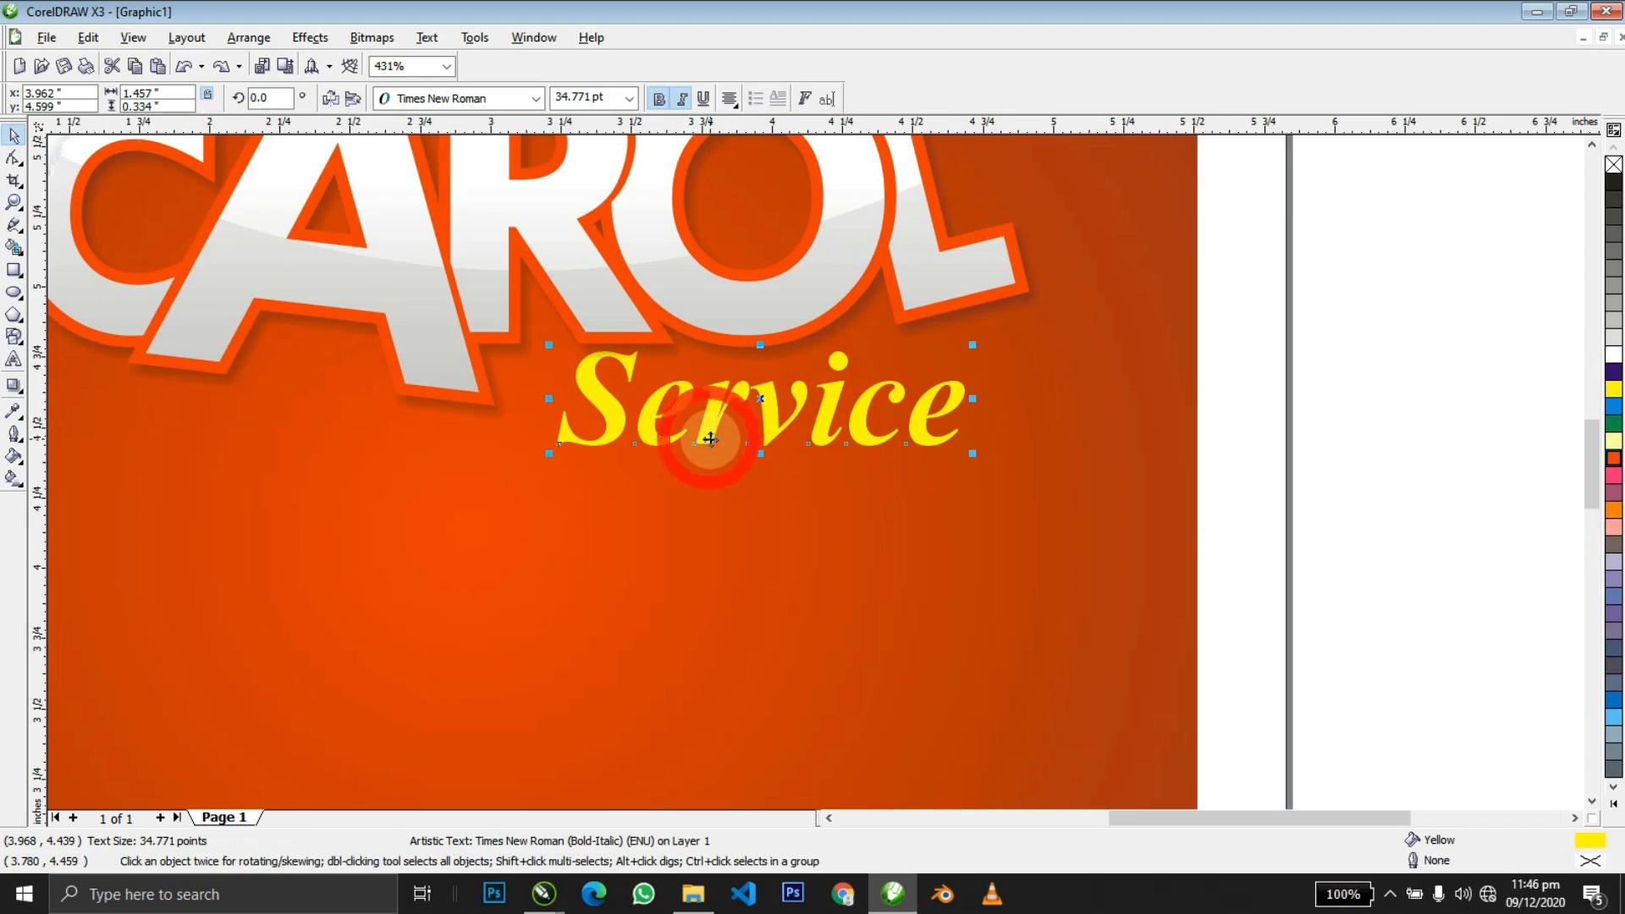
scroll(710, 438, down, 5)
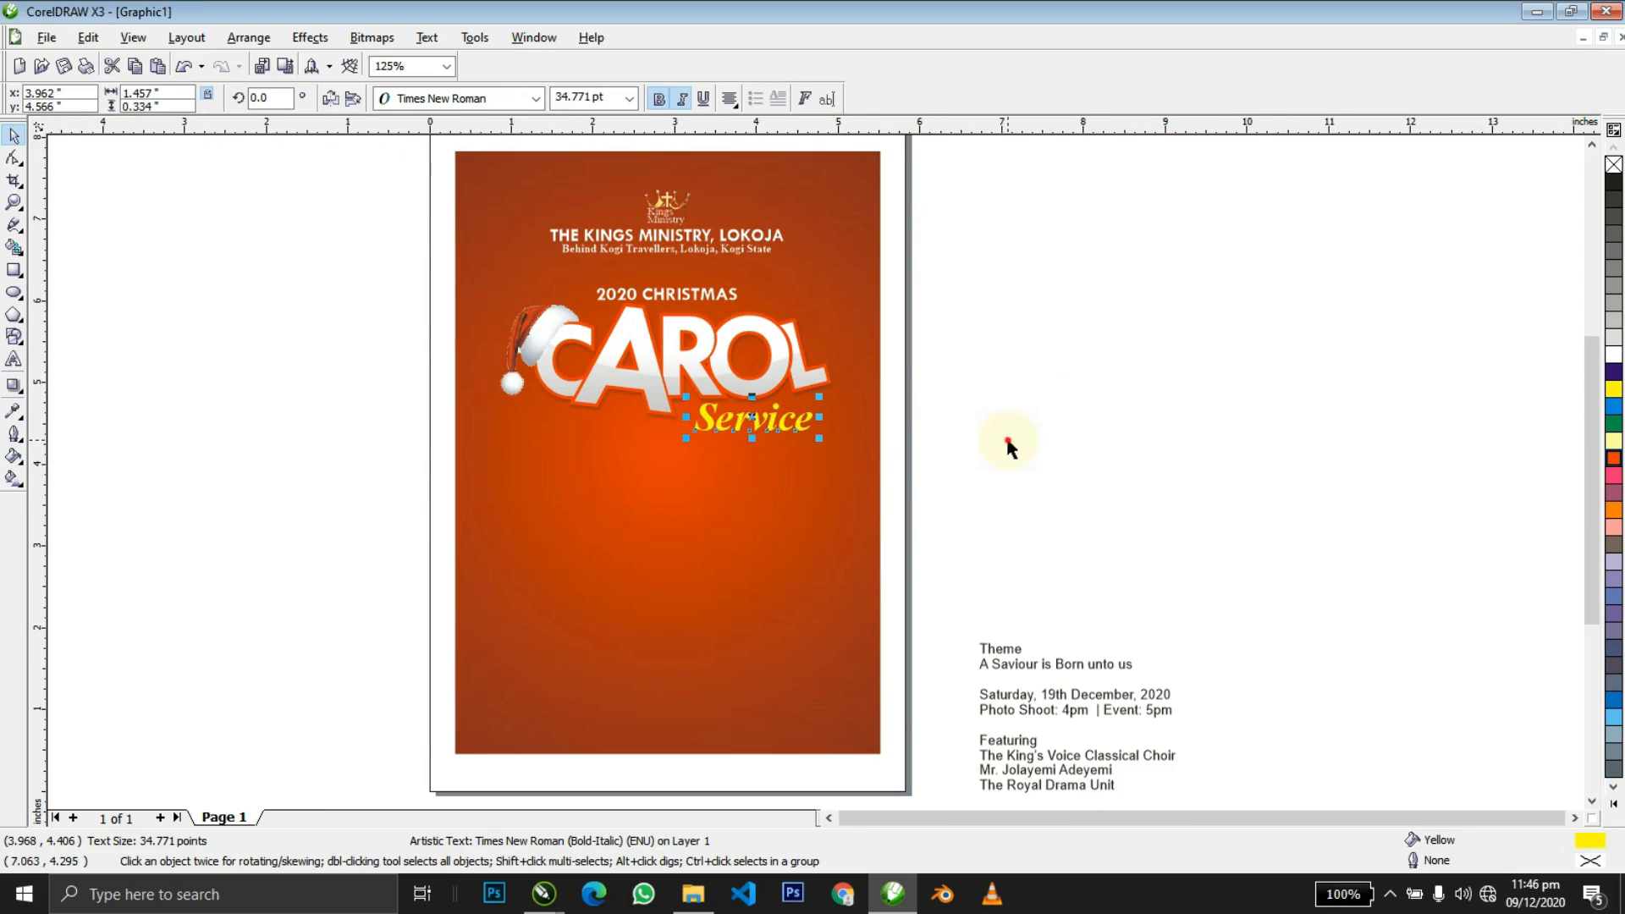
Move 'A Saviour is Born unto us' onto the poster and centre-align its lines.
click(1007, 442)
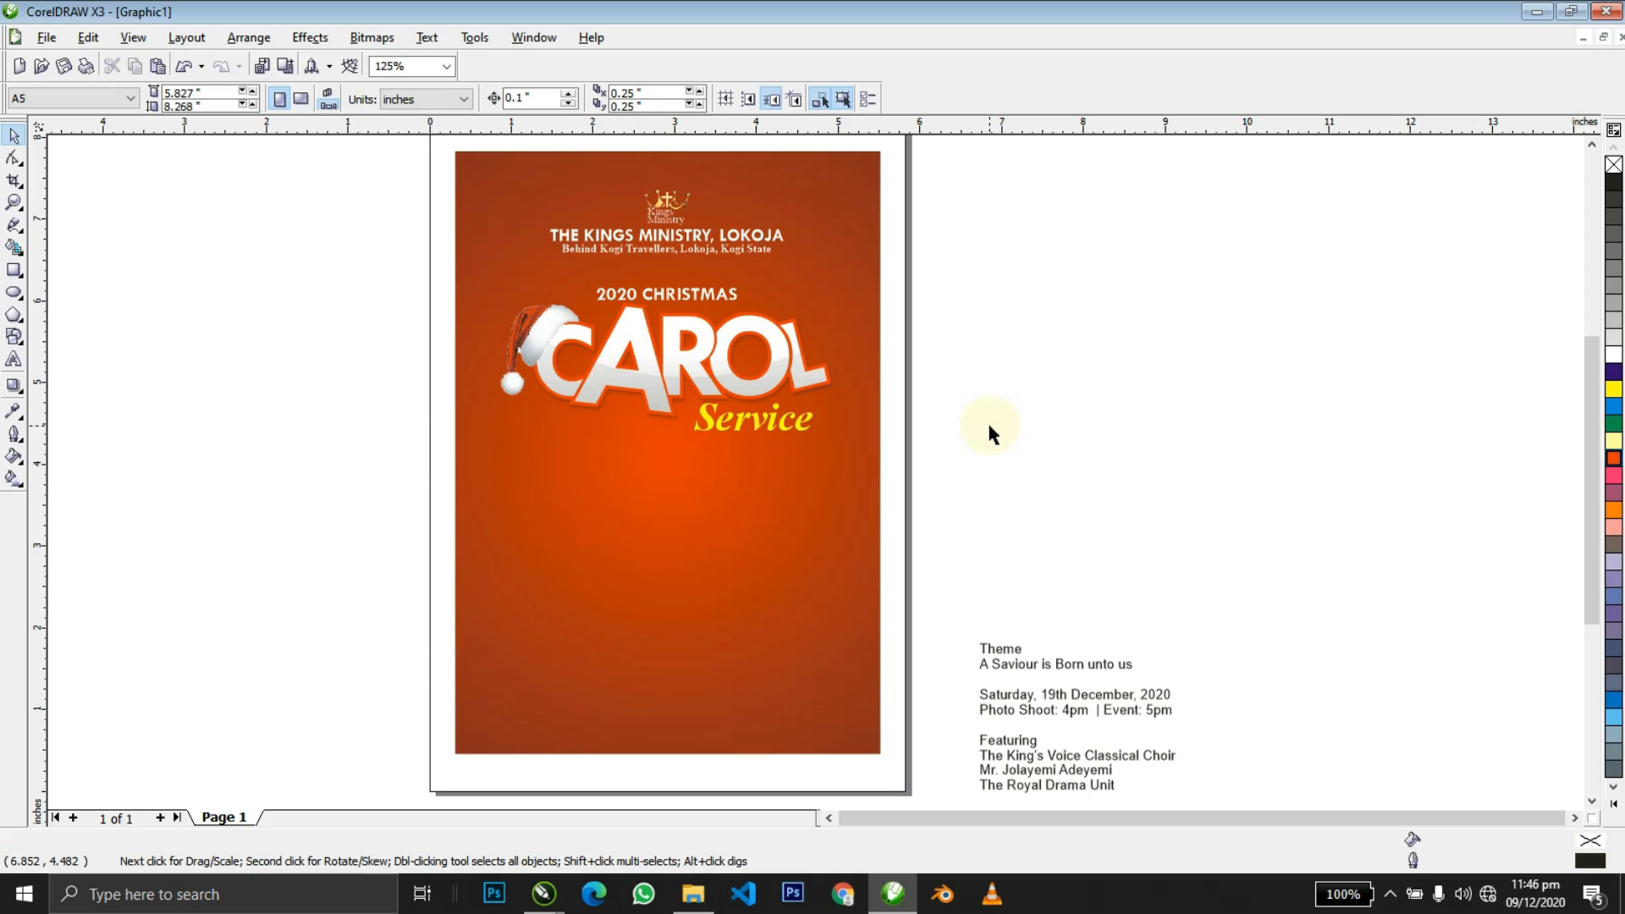
drag(1016, 651, 992, 521)
drag(1068, 668, 681, 572)
double_click(682, 569)
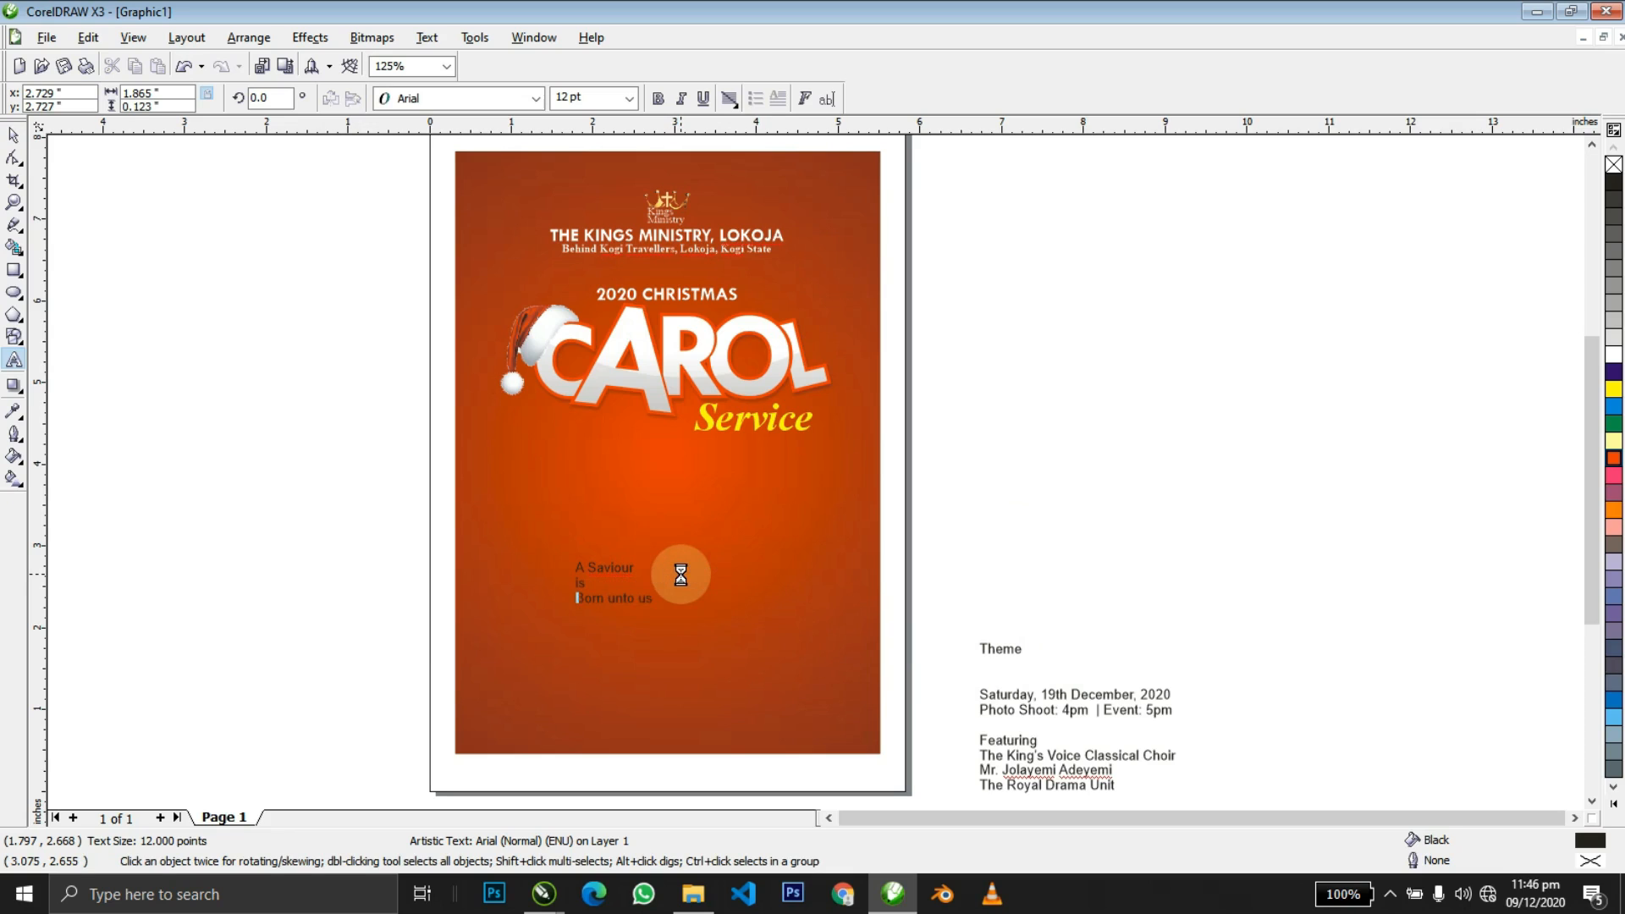
key(ctrl+space)
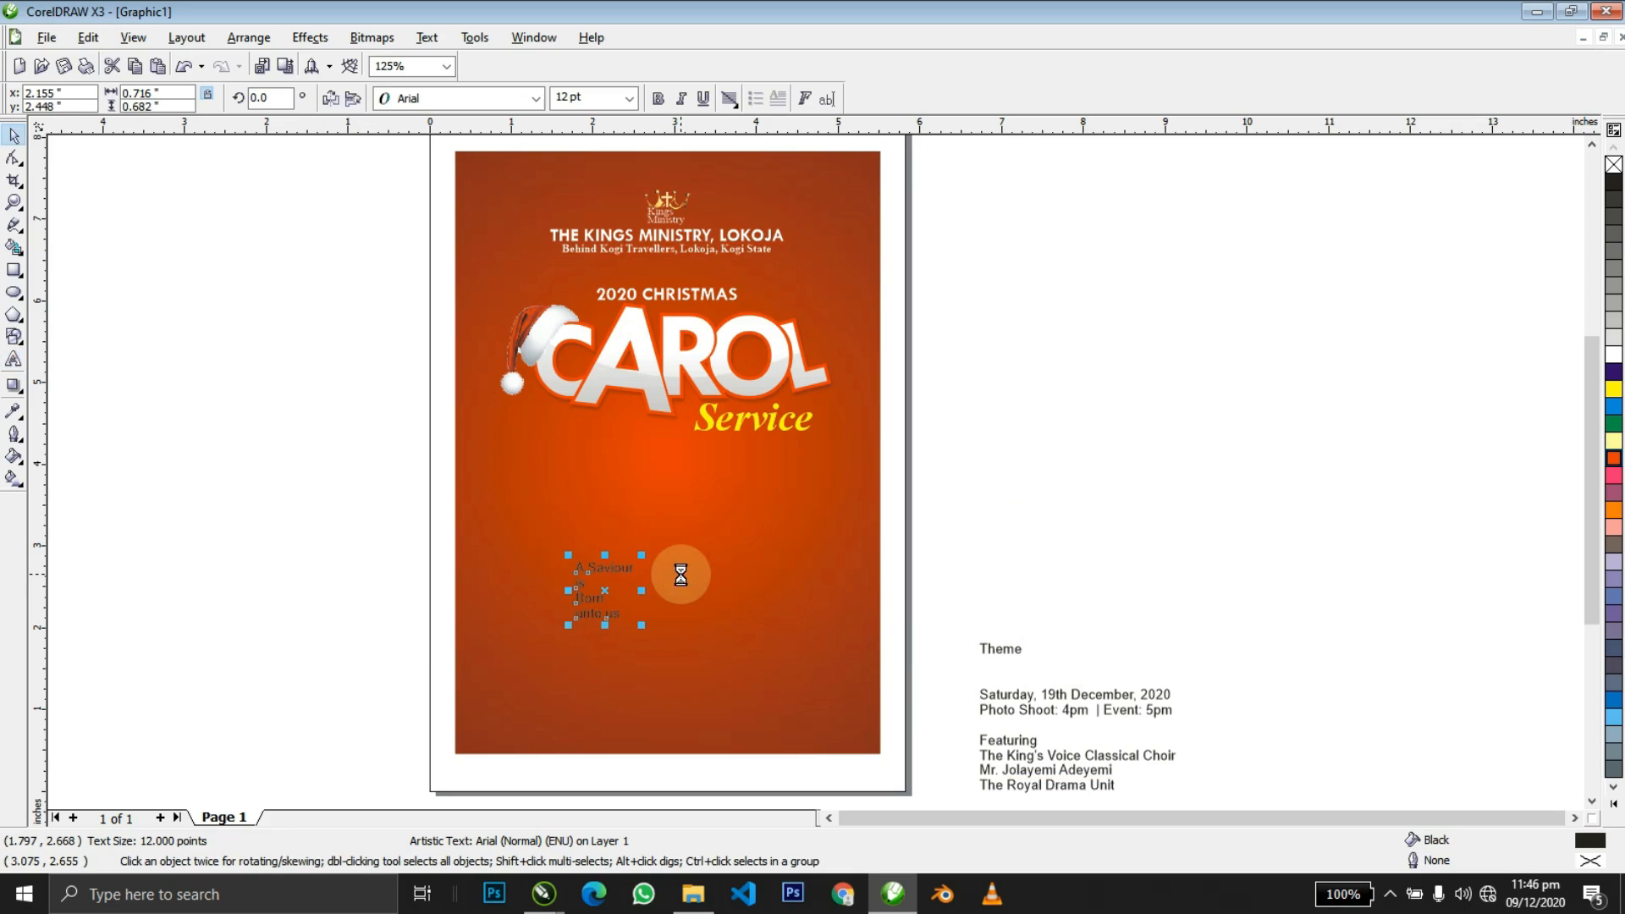
key(ctrl+e)
Set the theme text to Tw Cen MT Bold and tighten its line spacing.
key(shift+F2)
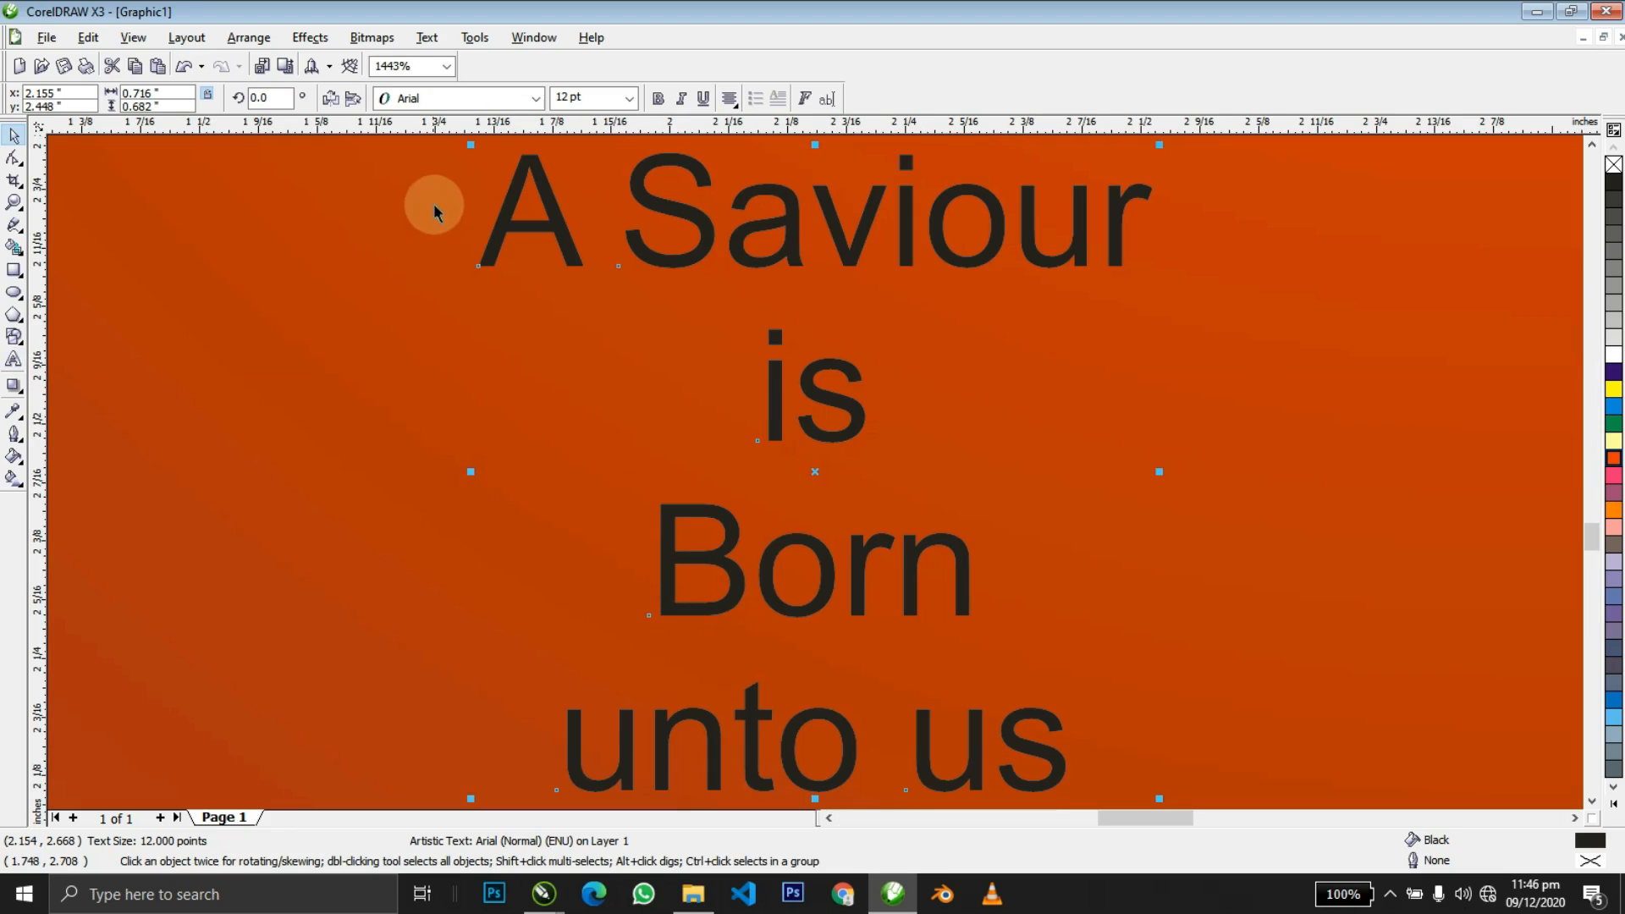
click(497, 103)
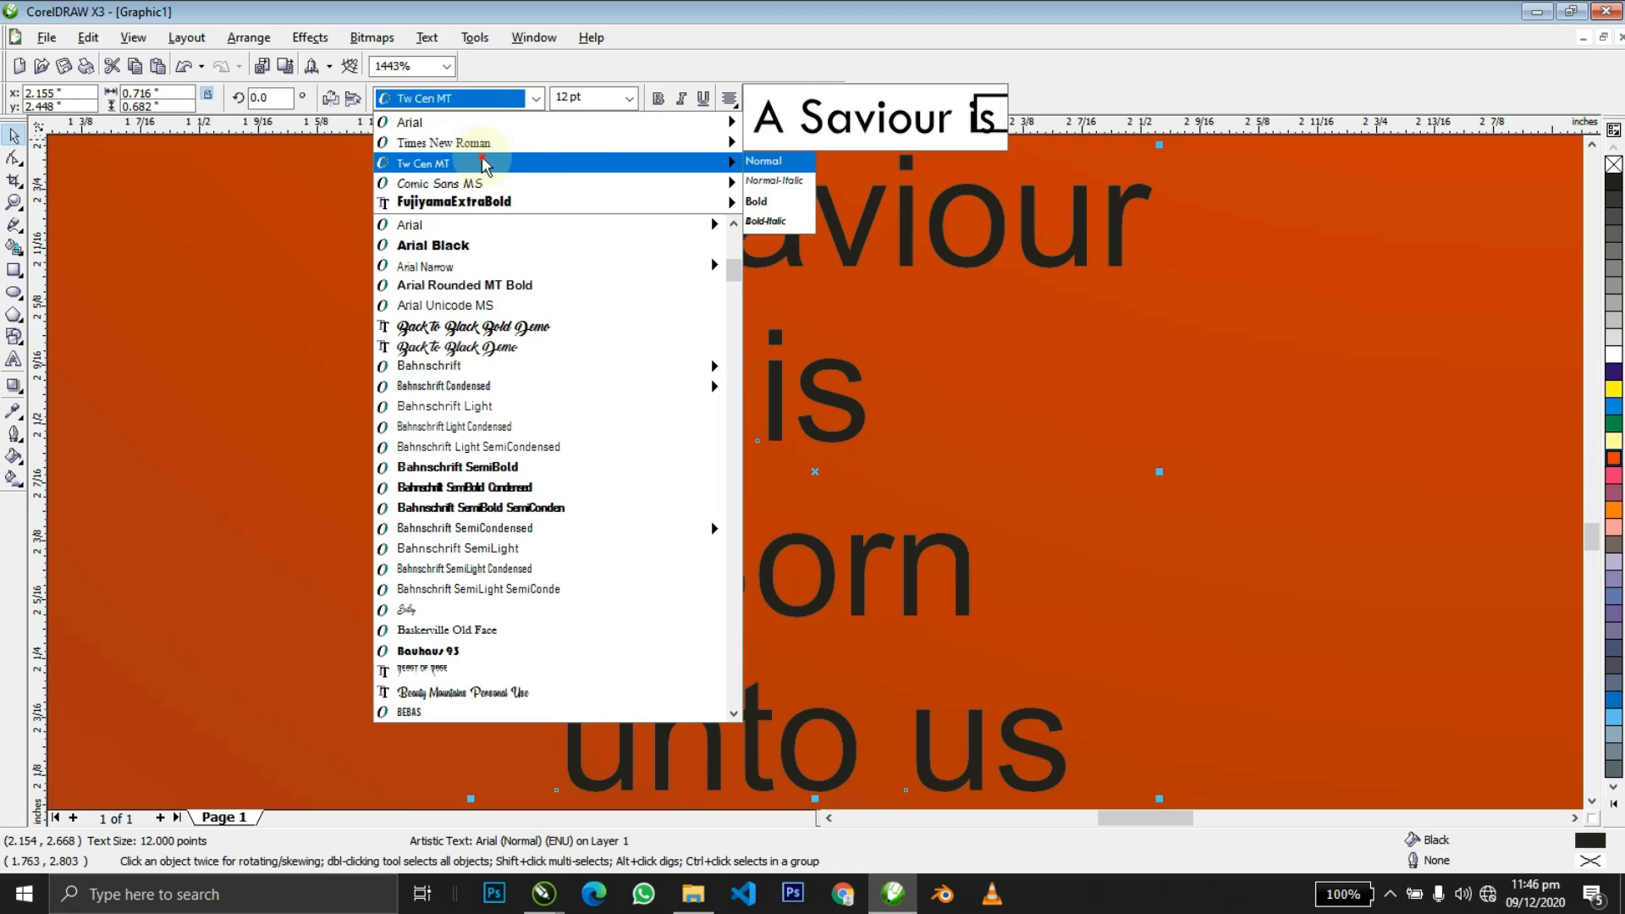
click(484, 163)
click(656, 99)
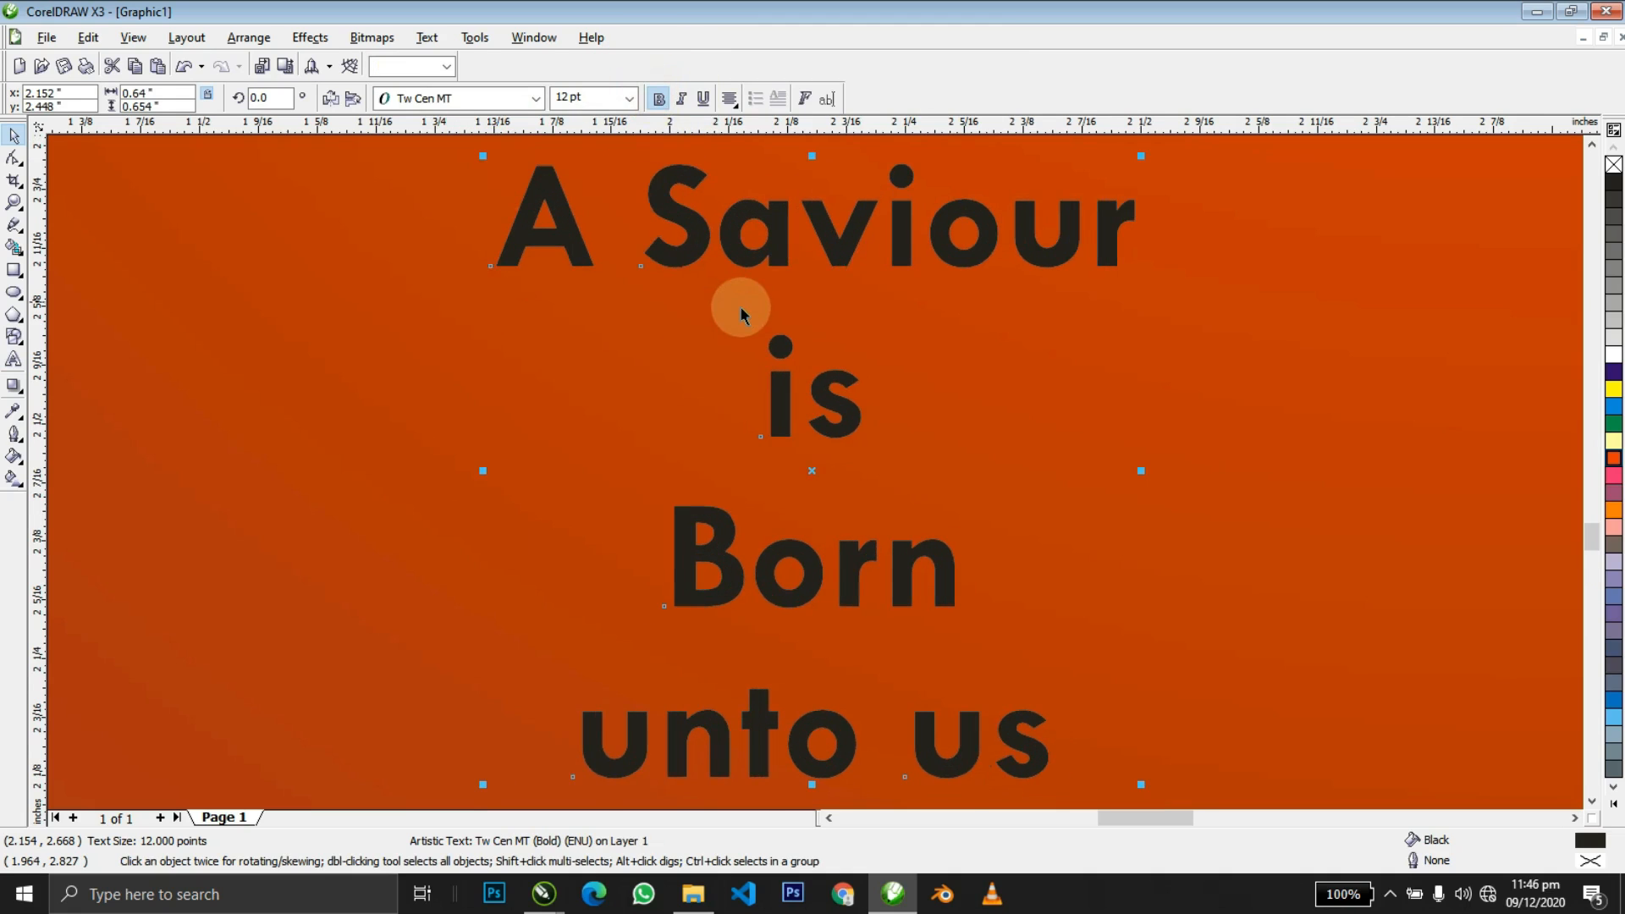
scroll(740, 306, up, 1)
key(F10)
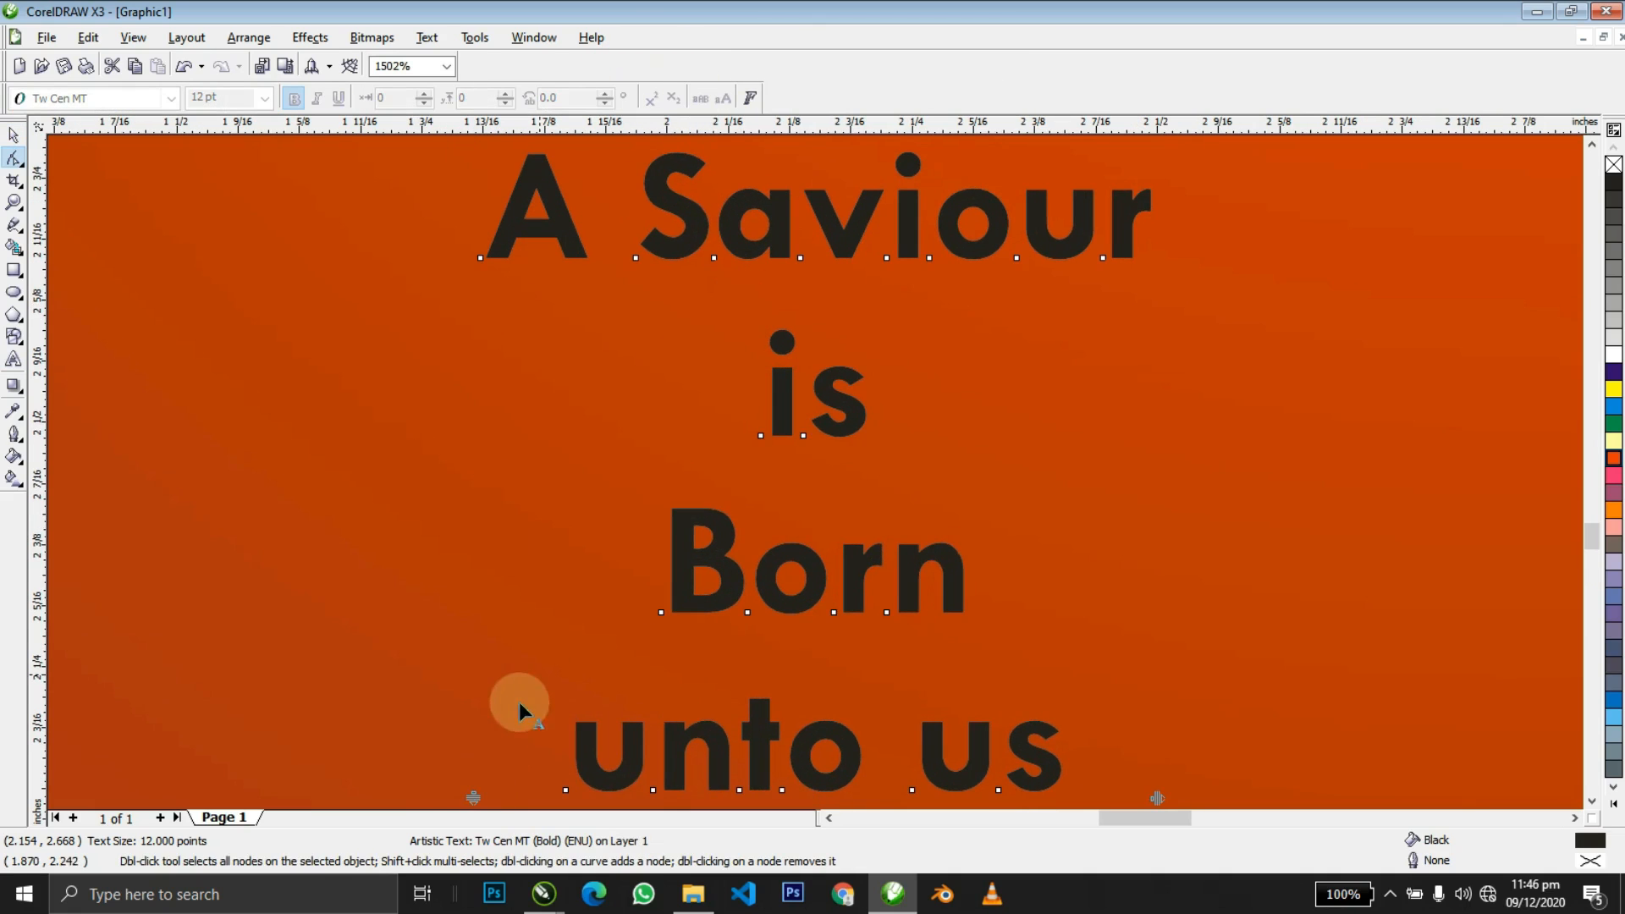
drag(473, 797, 492, 449)
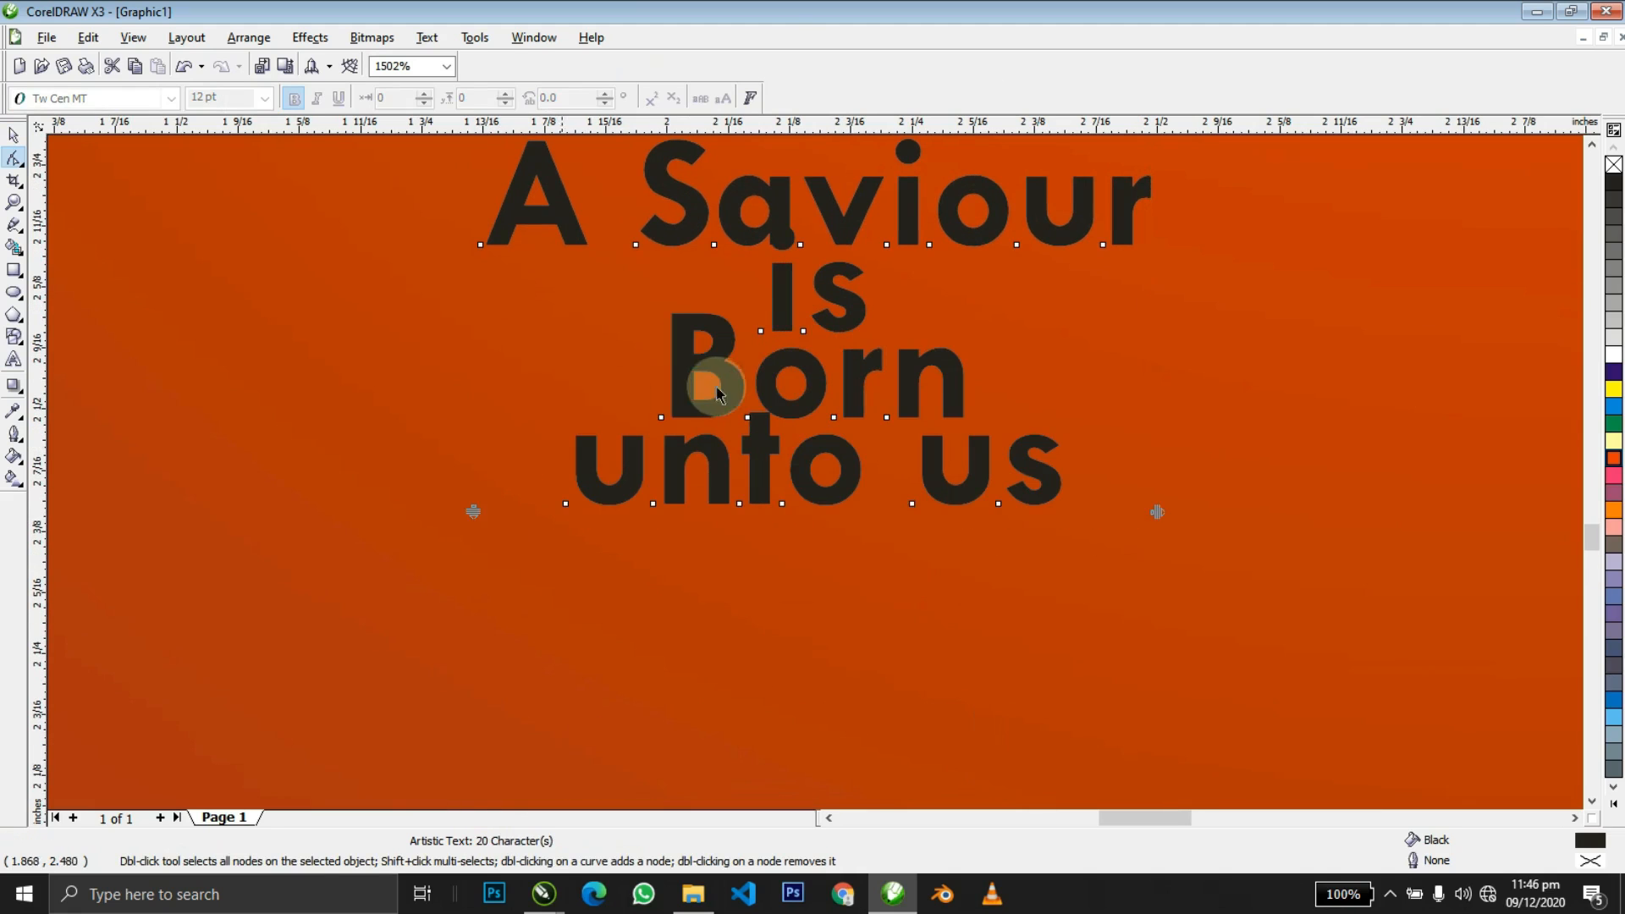
key(space)
Change the theme text to UPPERCASE.
double_click(769, 408)
key(ctrl+a)
key(shift+F3)
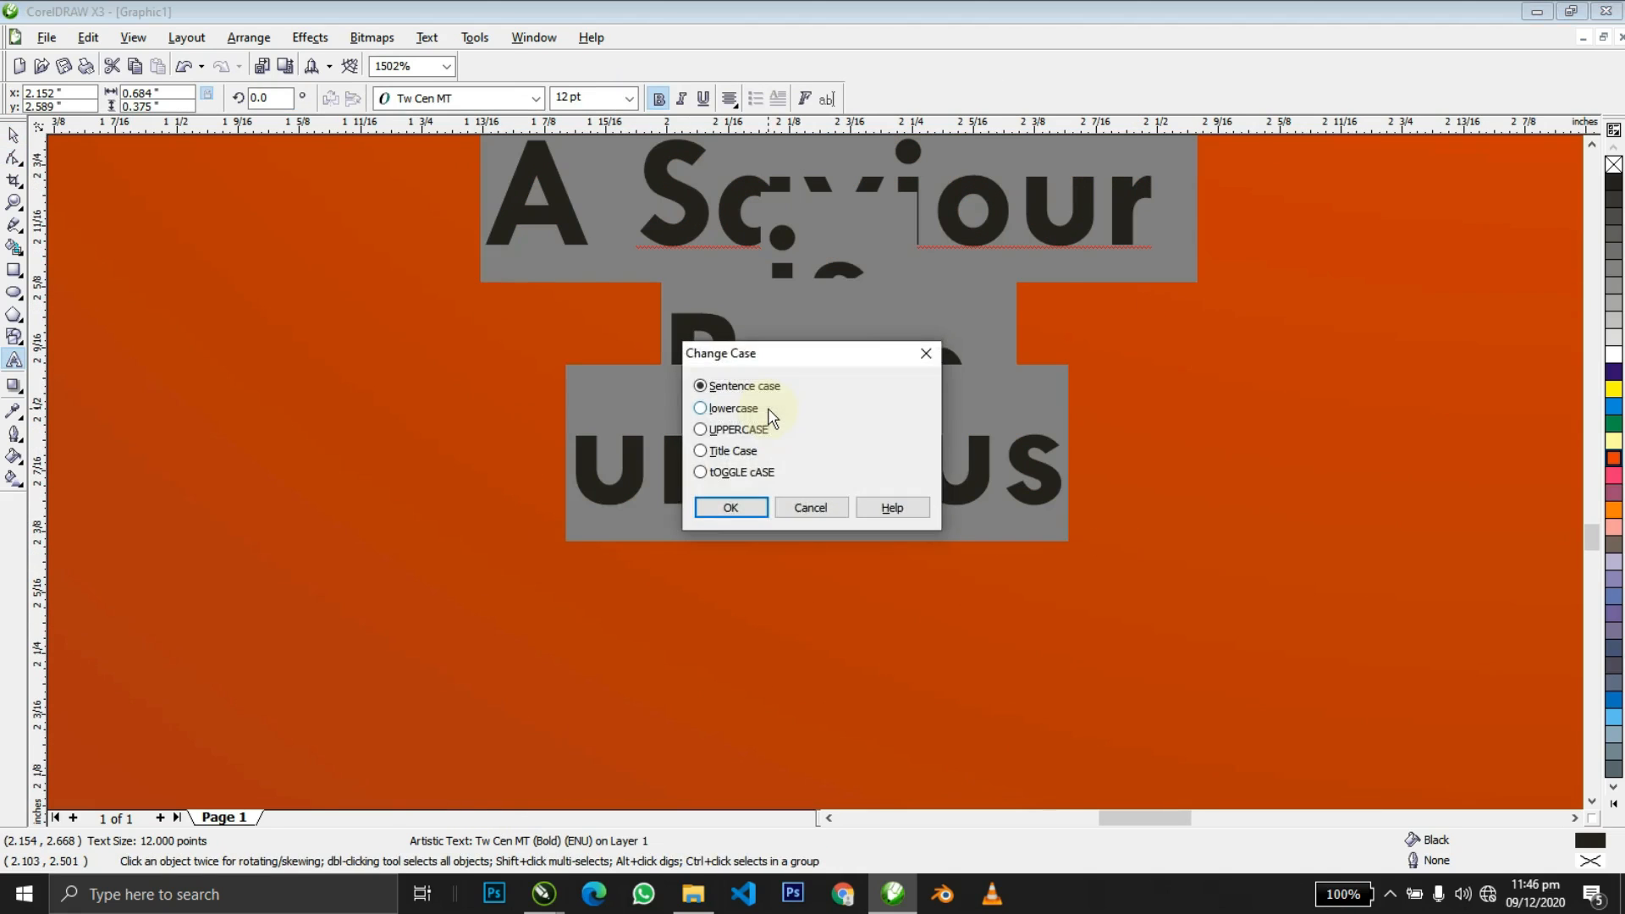
key(u)
key(Return)
key(ctrl+space)
Spread the lines slightly apart and tighten the letter spacing of the theme.
key(F10)
drag(411, 511, 417, 604)
key(space)
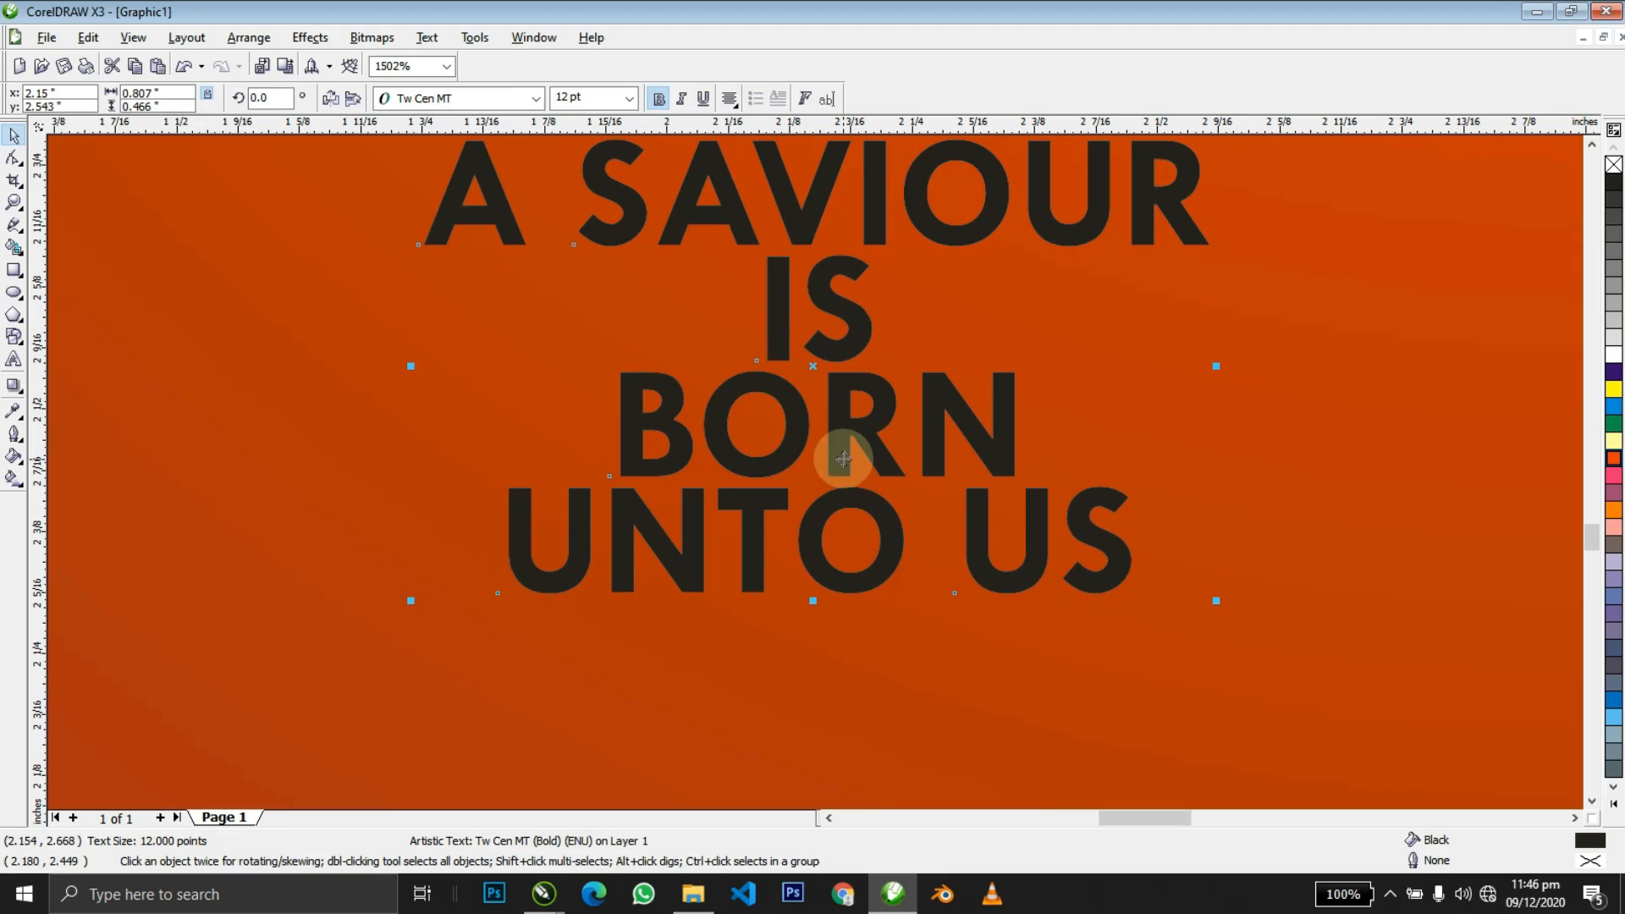
key(space)
drag(1217, 603, 1129, 592)
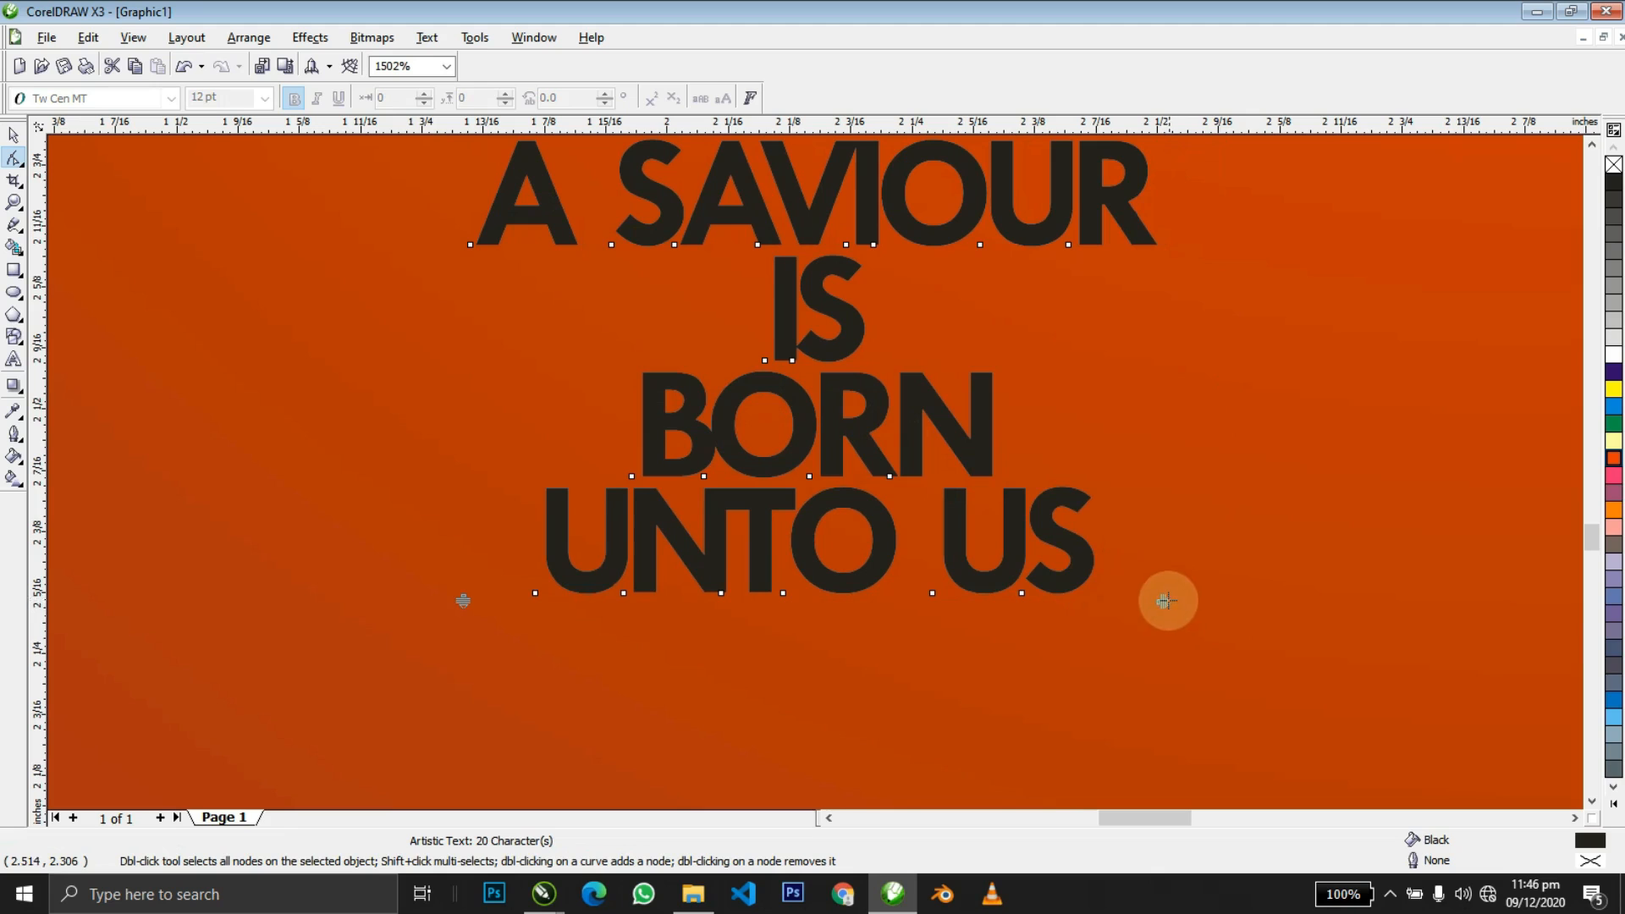
key(space)
Centre the theme text horizontally on the orange background.
key(z)
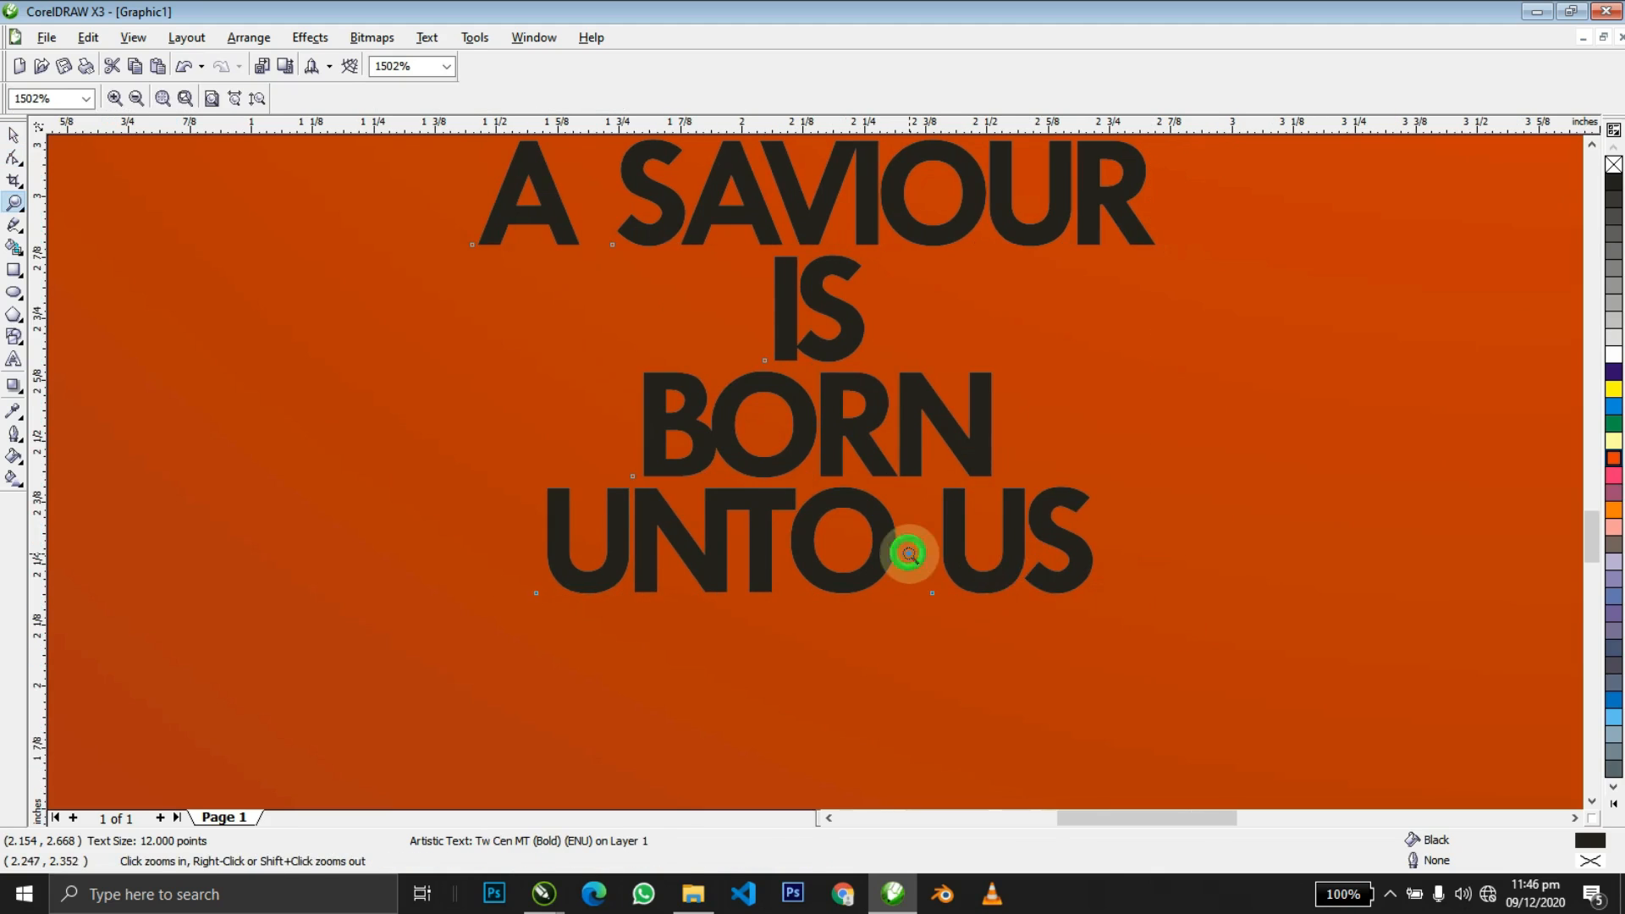
right_click(909, 553)
shift+click(953, 619)
key(c)
shift+click(952, 619)
key(F2)
right_click(953, 619)
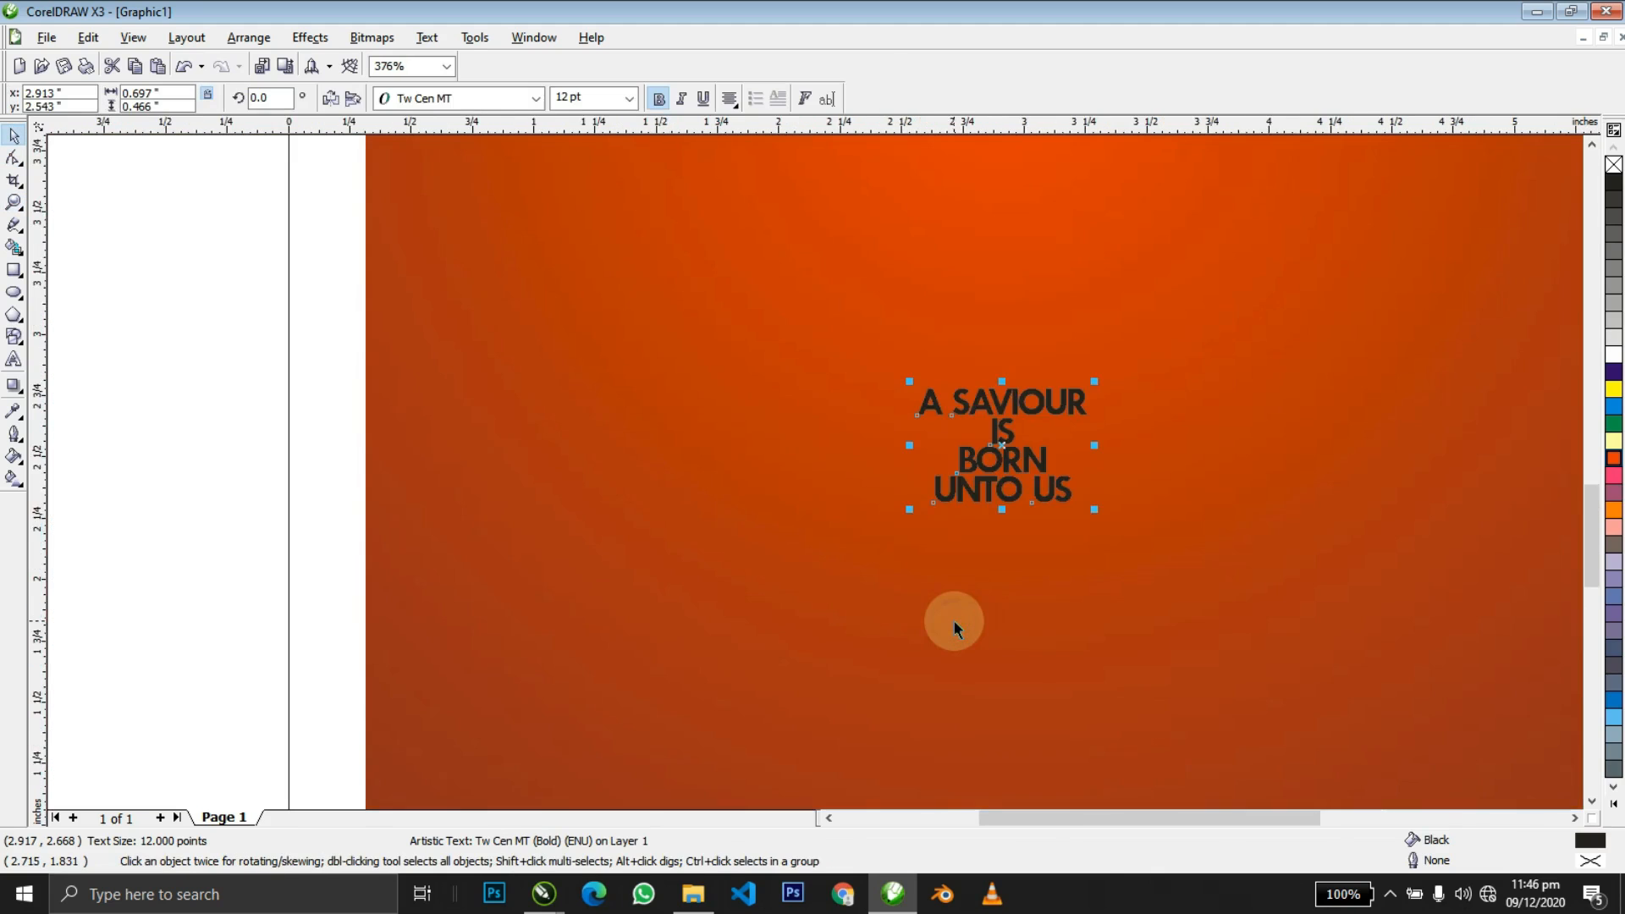
key(F4)
Enlarge the theme text block, pull IS out to the right and push UNTO US lower.
key(z)
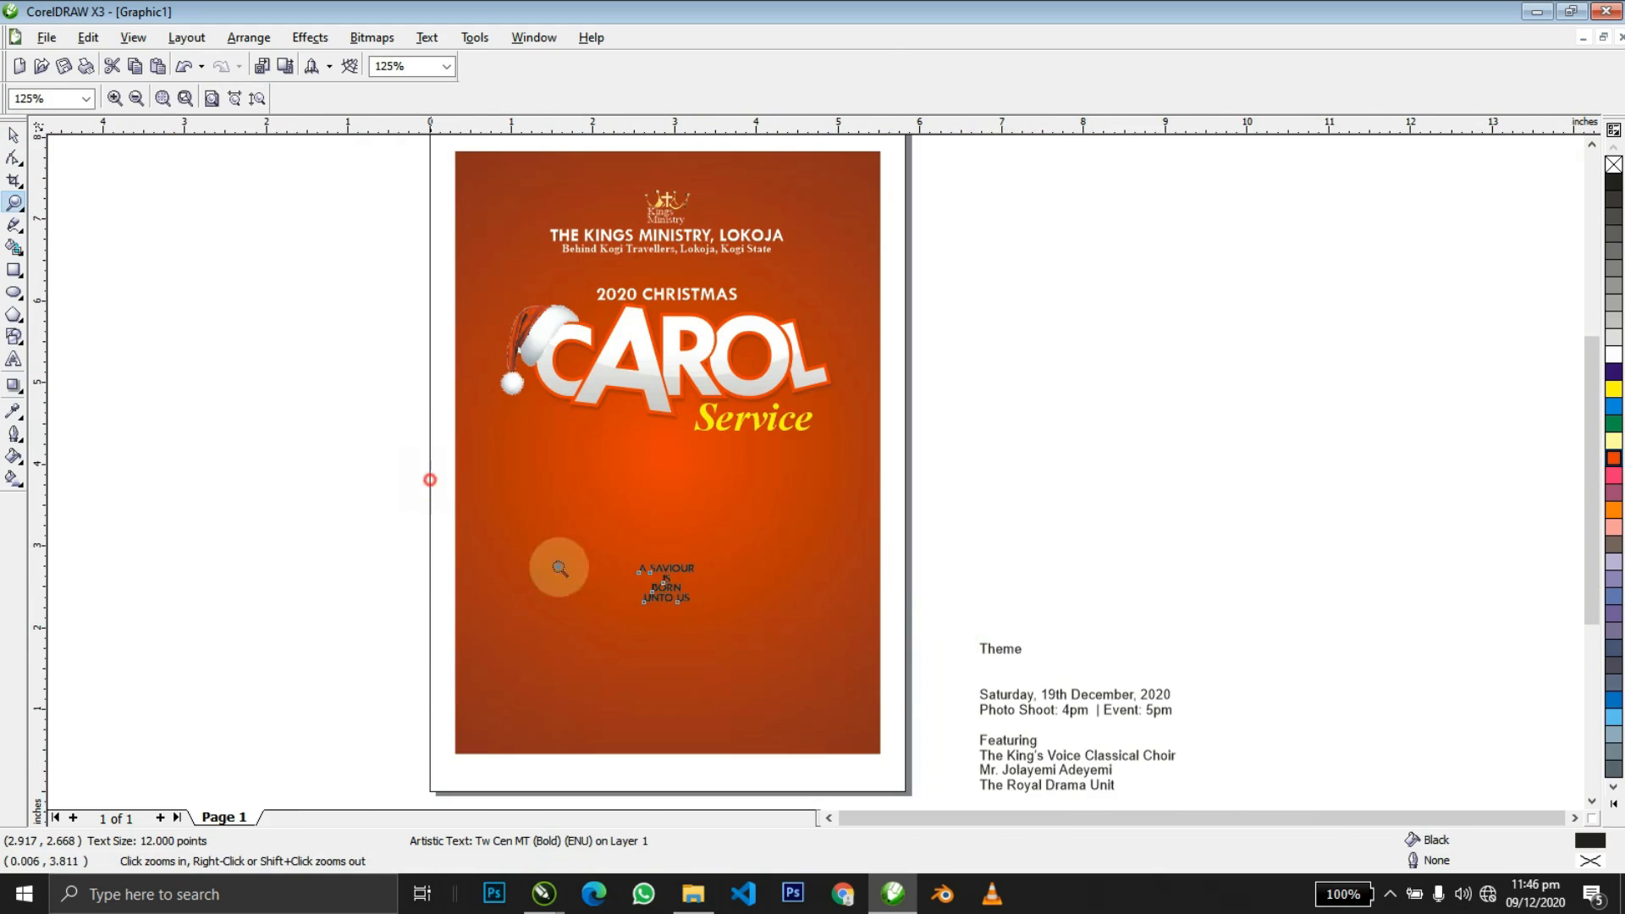
drag(428, 475, 950, 700)
key(space)
drag(832, 382, 935, 315)
drag(764, 412, 1195, 363)
drag(825, 548, 825, 693)
Make BORN much larger and place the small IS inside its O.
click(784, 359)
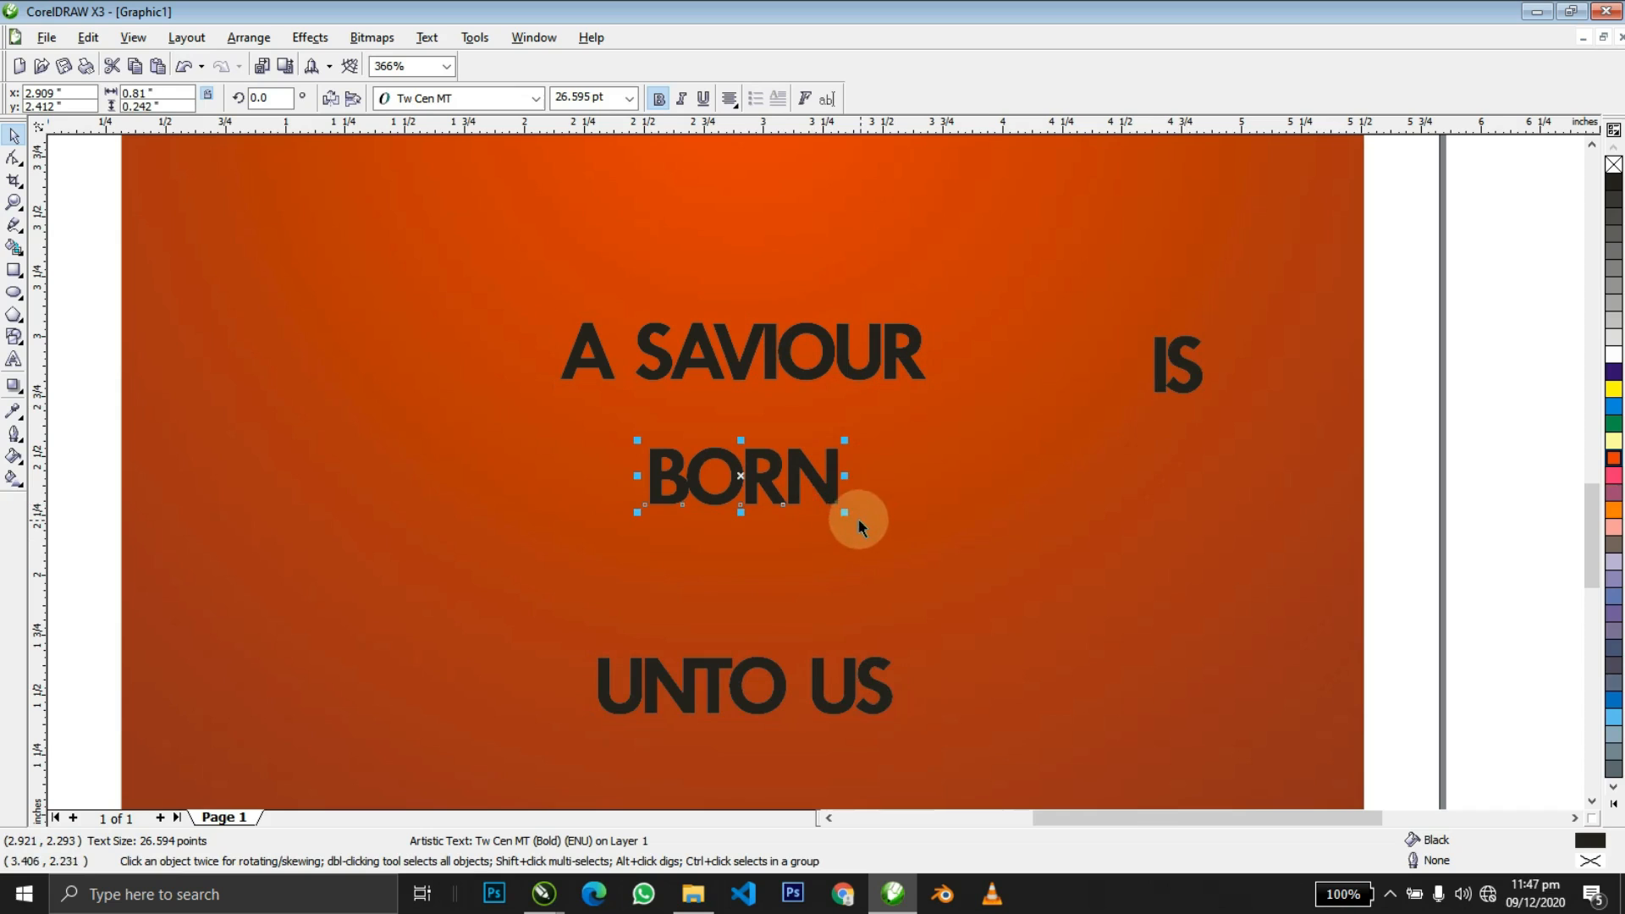
drag(844, 511, 1025, 571)
shift+click(890, 351)
shift+click(896, 347)
click(1185, 370)
drag(1184, 371, 672, 484)
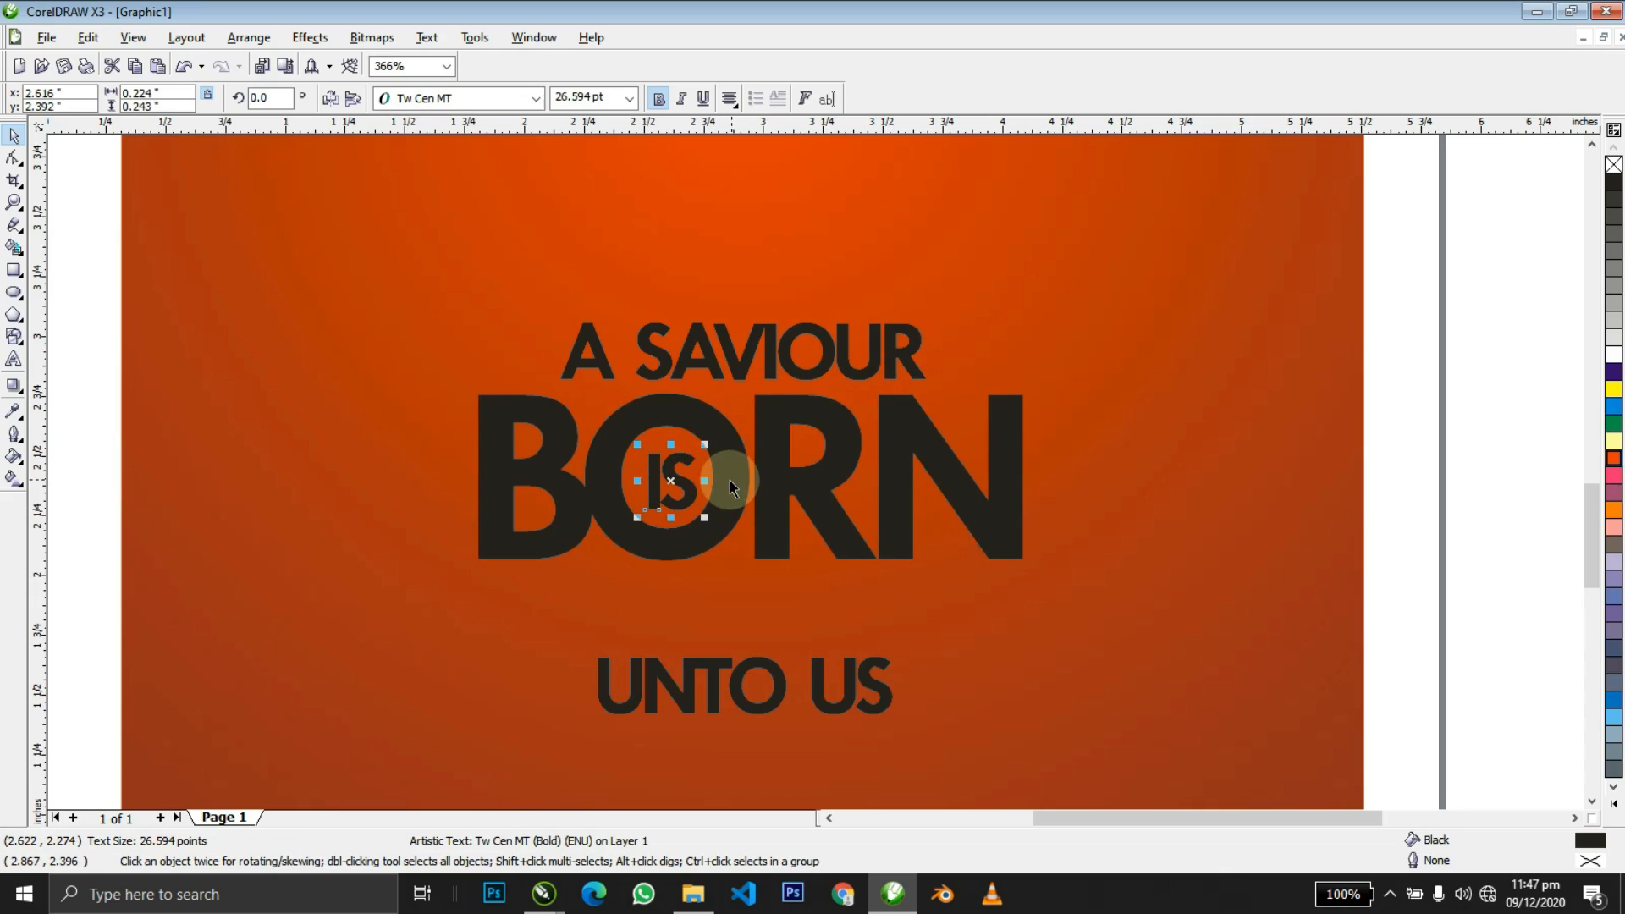
Move UNTO US up beneath BORN and enlarge it around its centre.
drag(819, 673, 816, 605)
shift+click(773, 520)
shift+click(778, 514)
drag(900, 576, 947, 562)
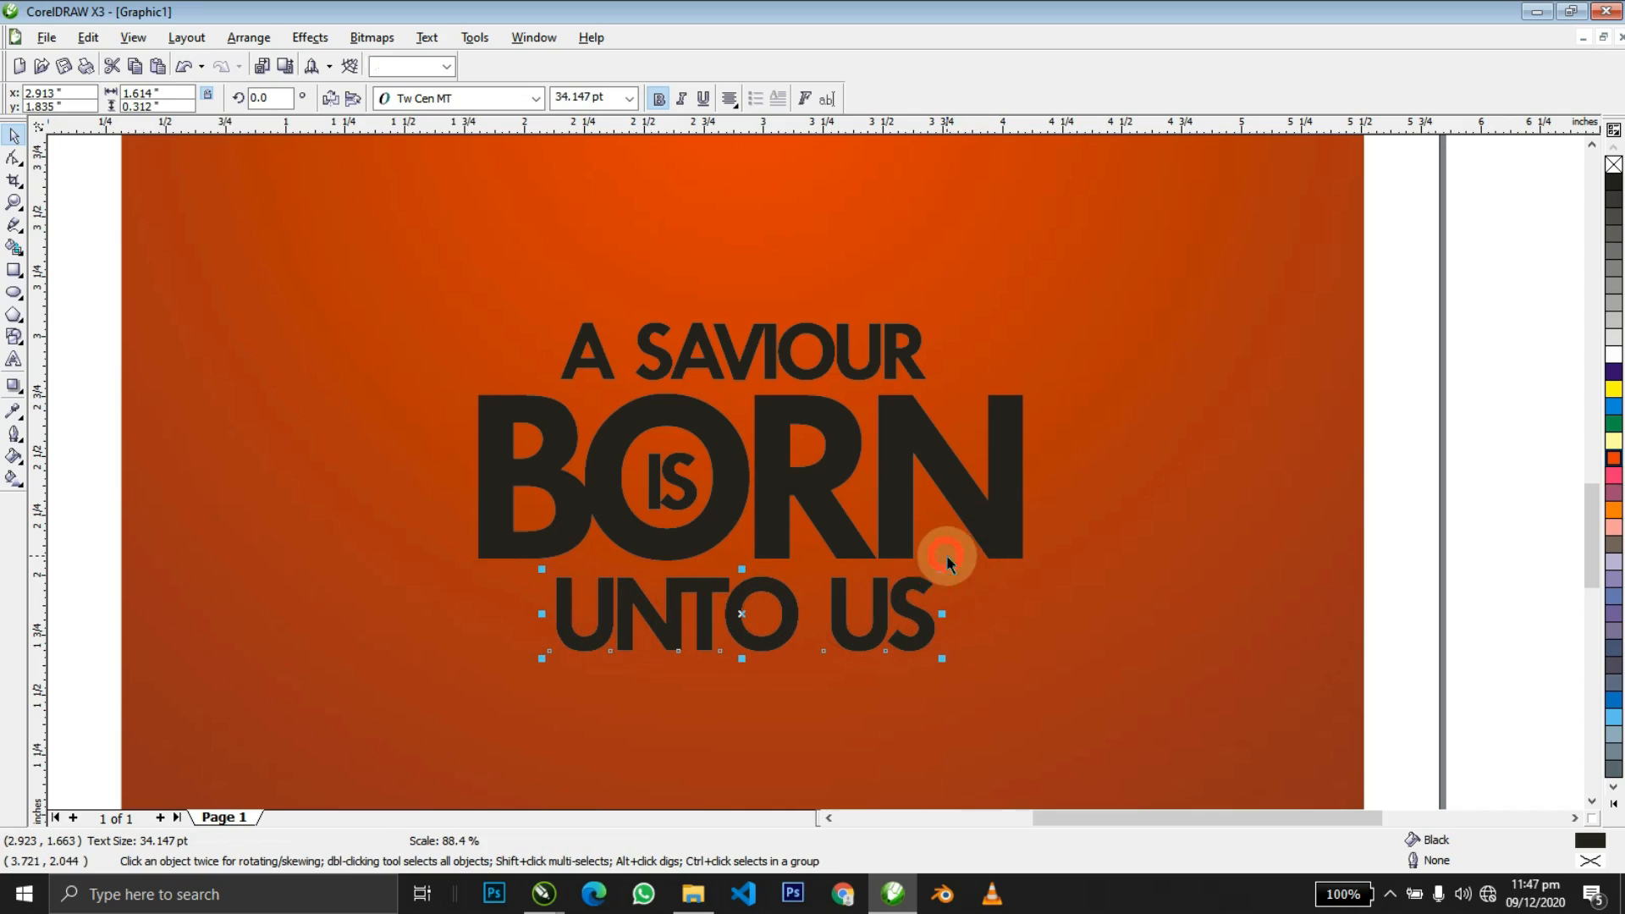
Break BORN into separate letters with Ctrl+K and convert them to curves with Ctrl+Q.
key(z)
right_click(1407, 442)
drag(481, 520, 863, 671)
key(space)
click(836, 514)
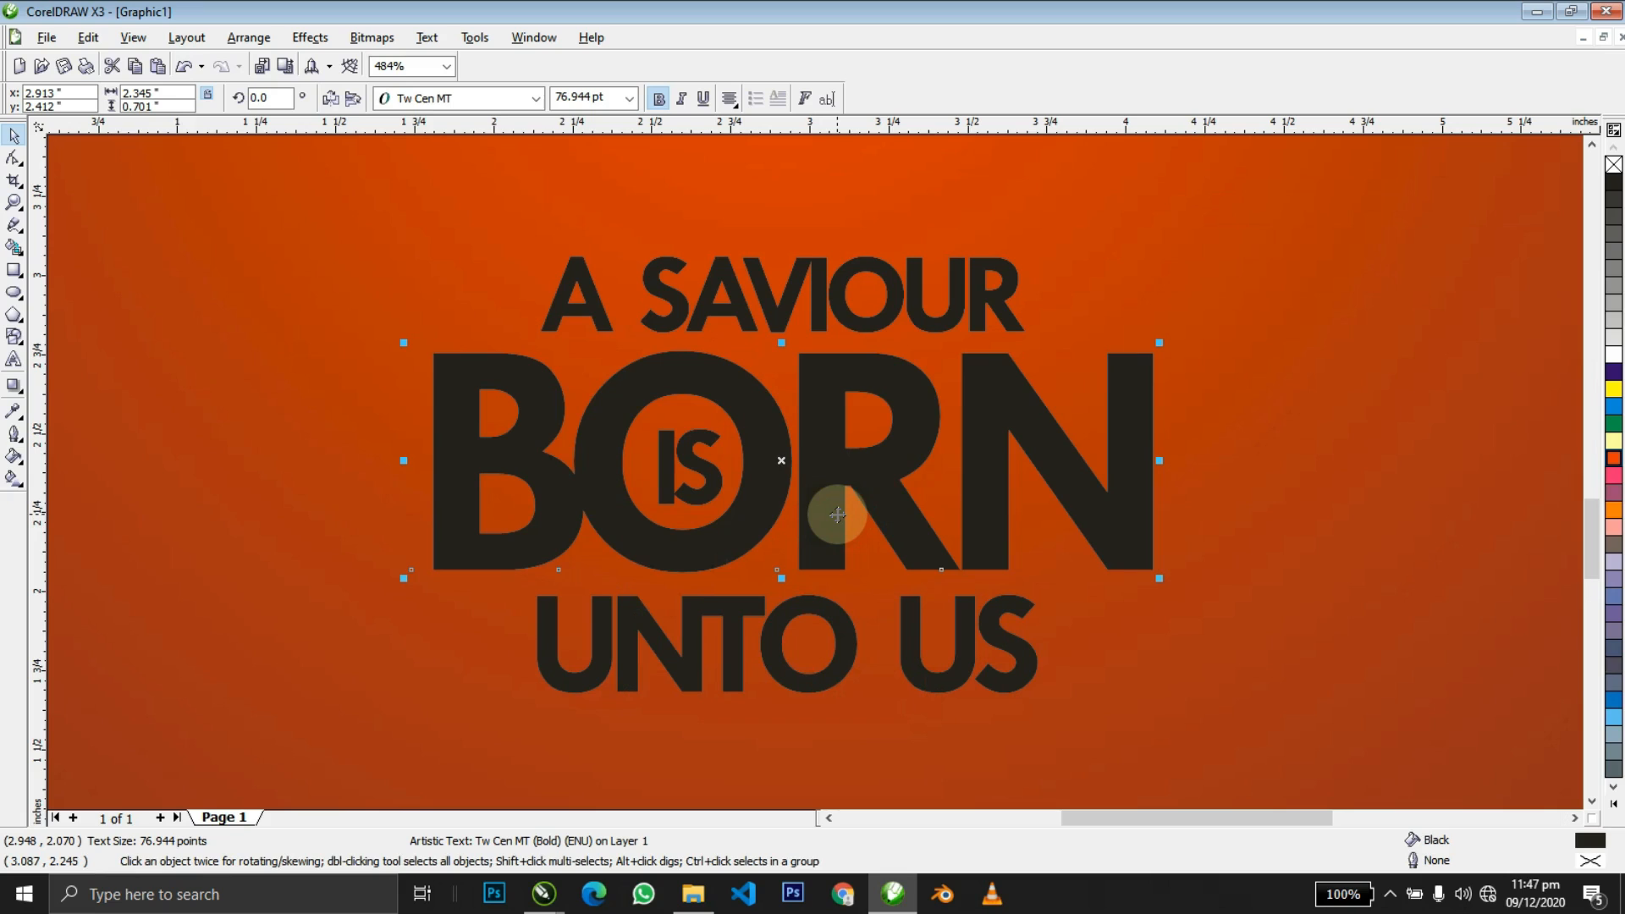
key(ctrl+k)
drag(821, 493, 993, 467)
key(ctrl+z)
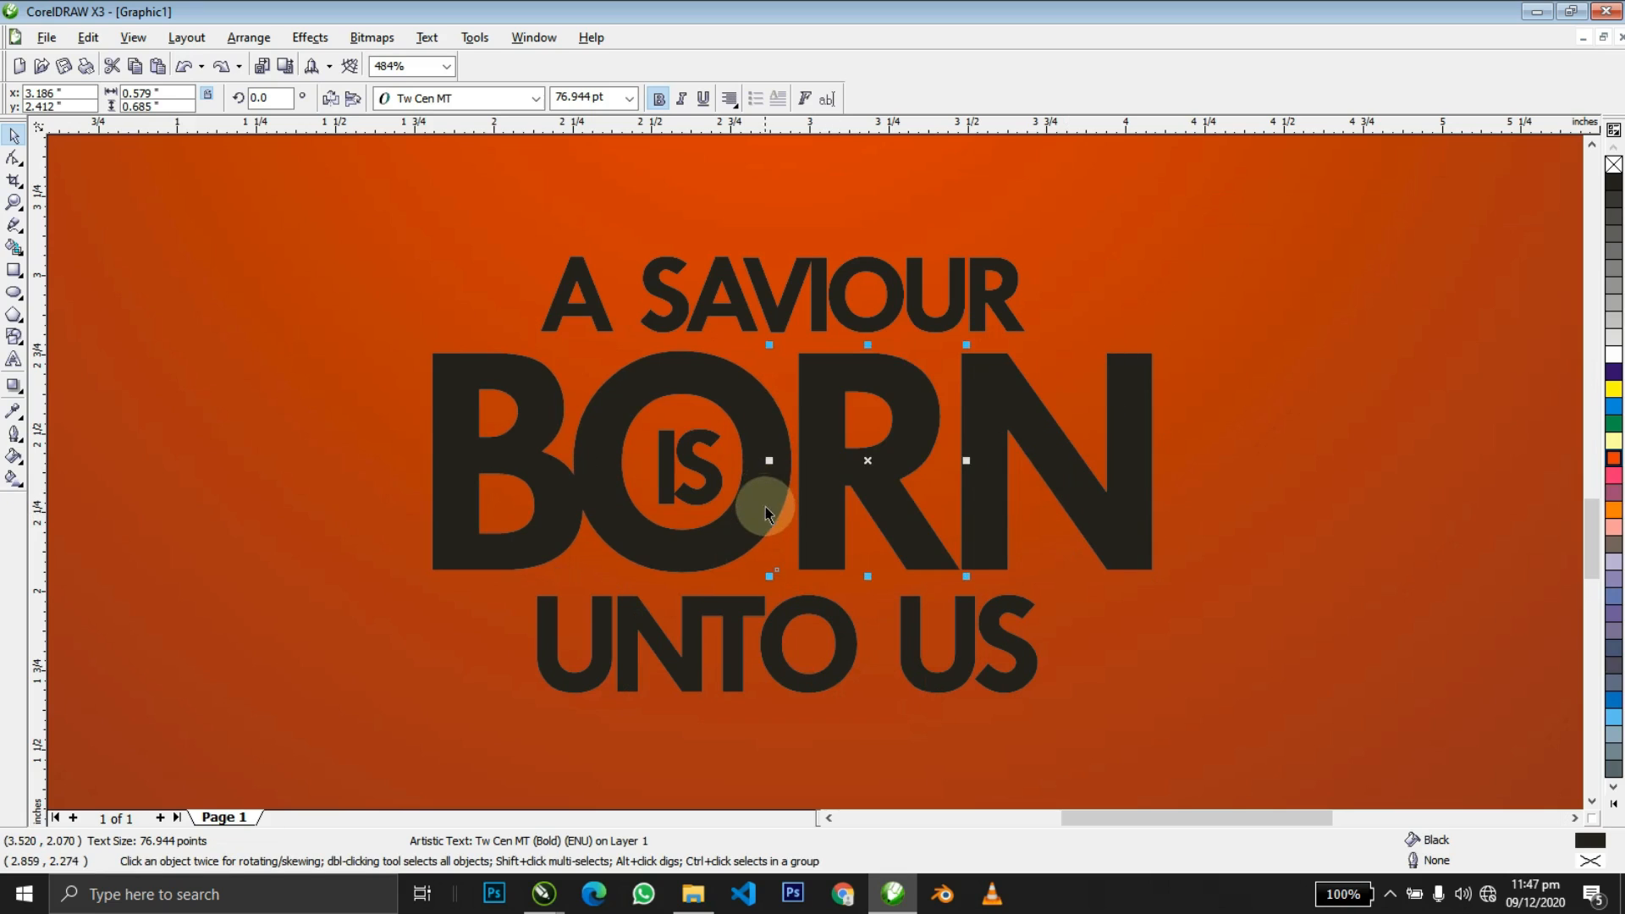
shift+click(787, 474)
shift+click(977, 450)
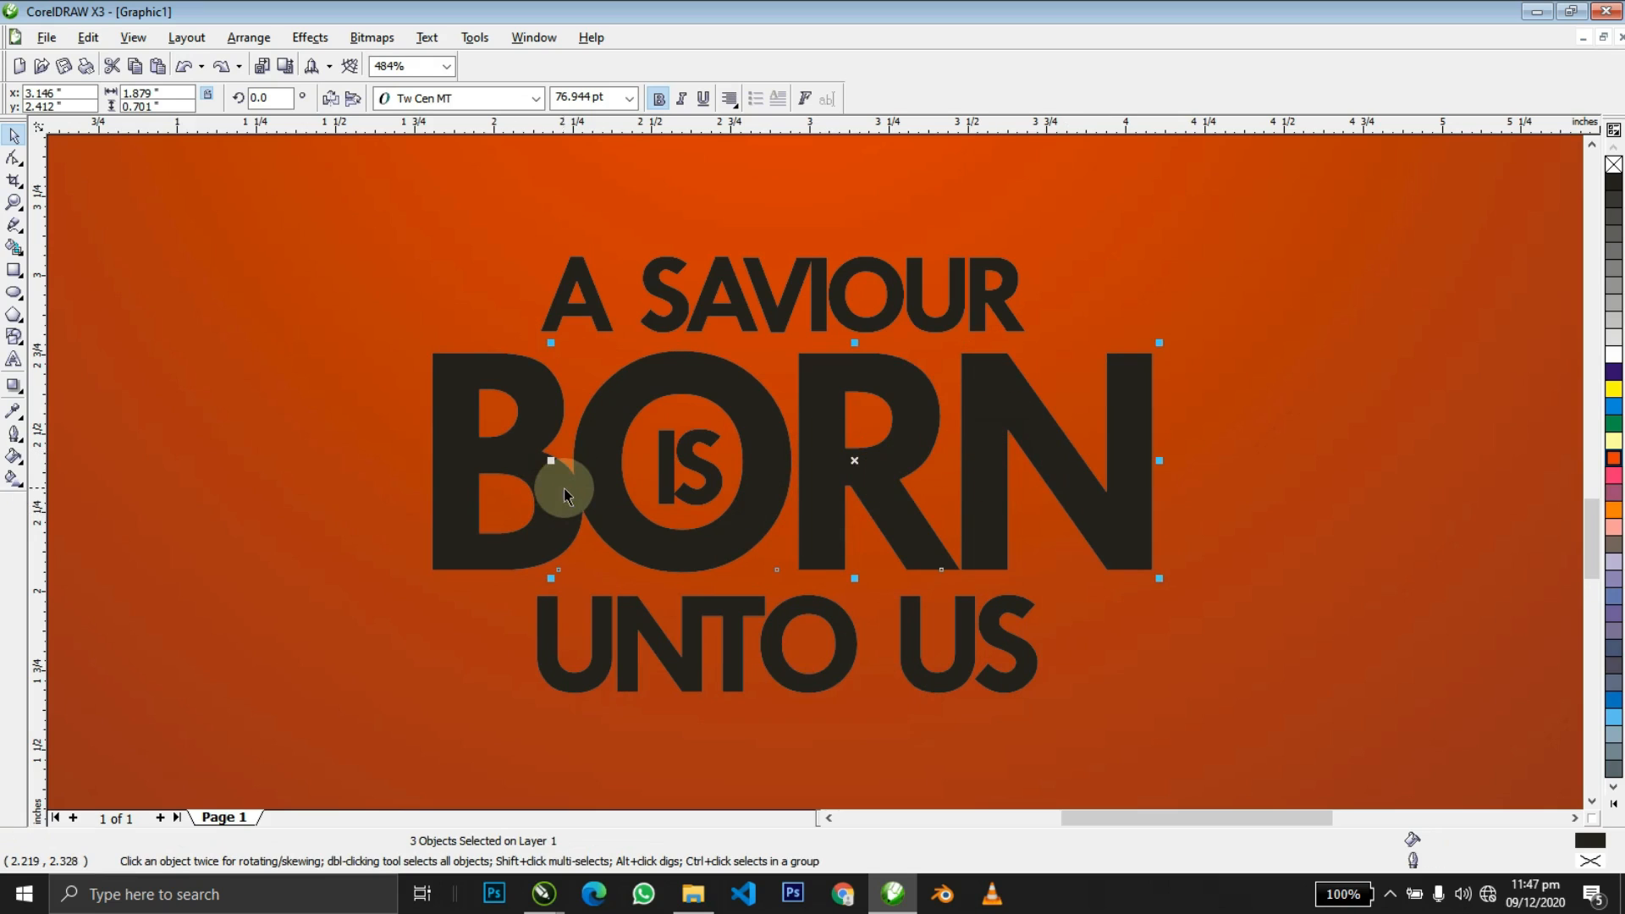
key(ctrl+q)
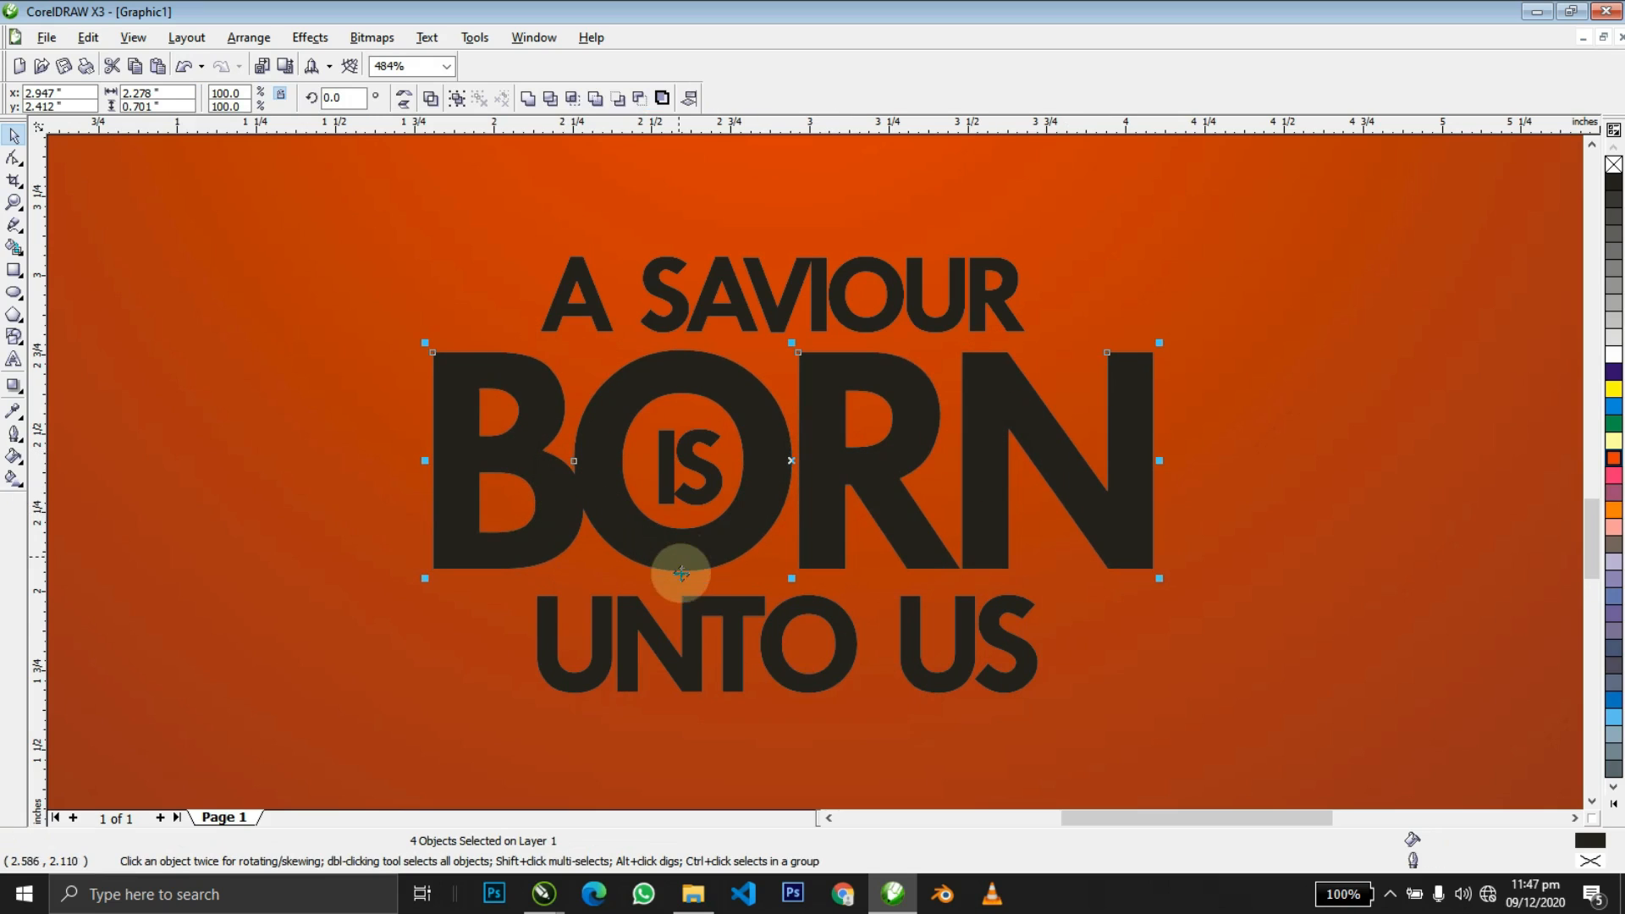
Draw a 0.467-inch circle around the IS inside the O.
click(690, 621)
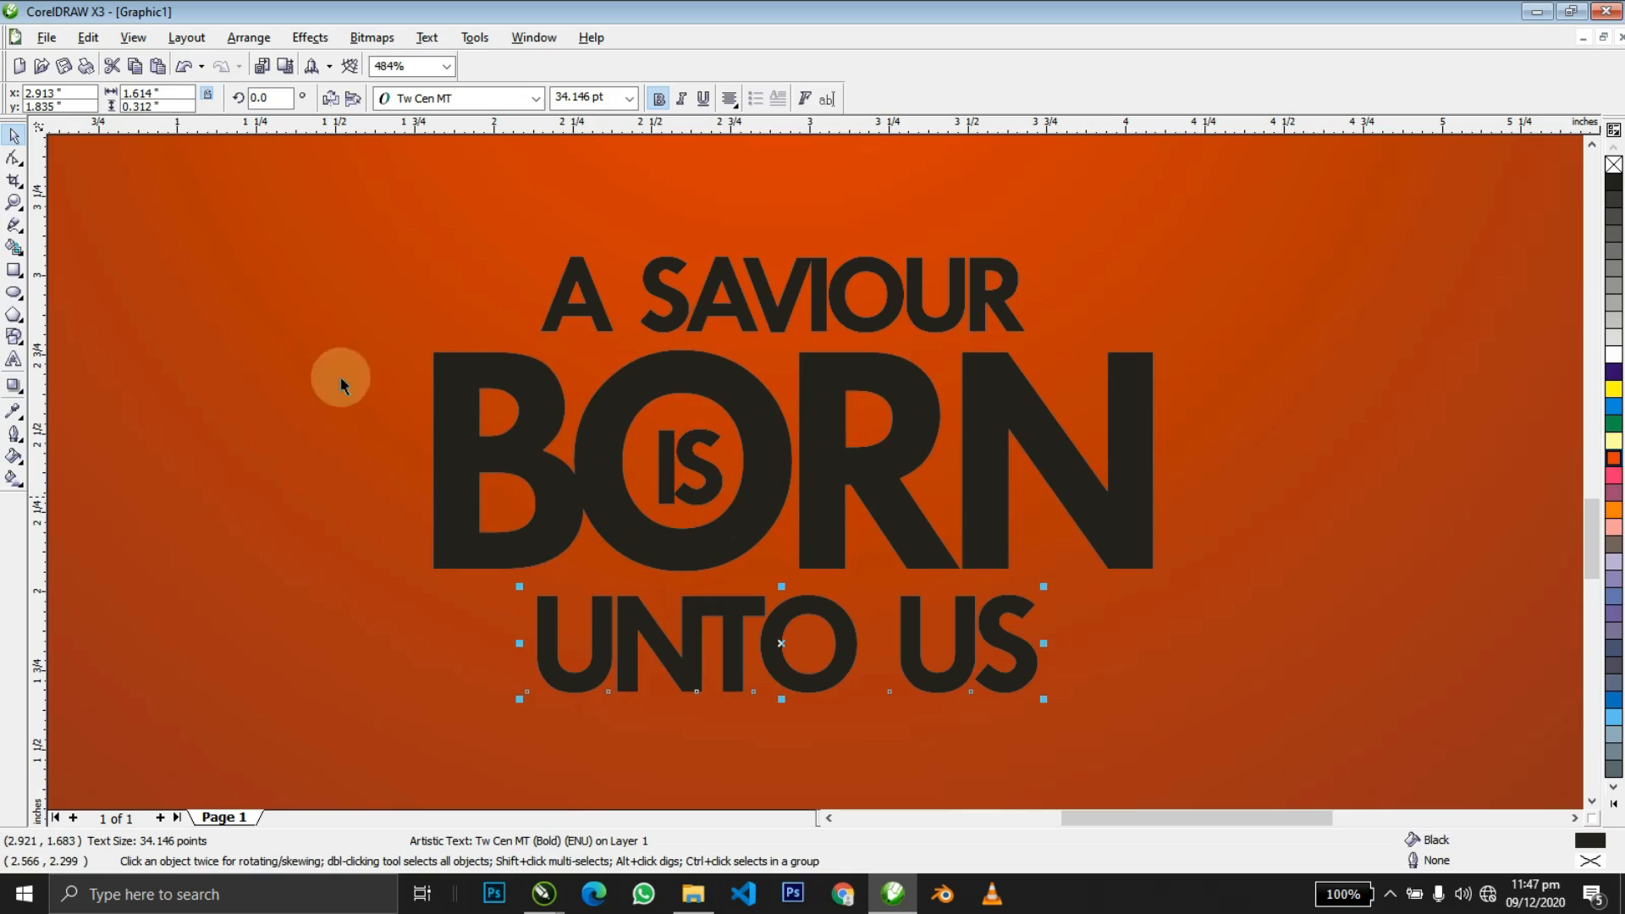
click(15, 292)
drag(597, 373, 758, 535)
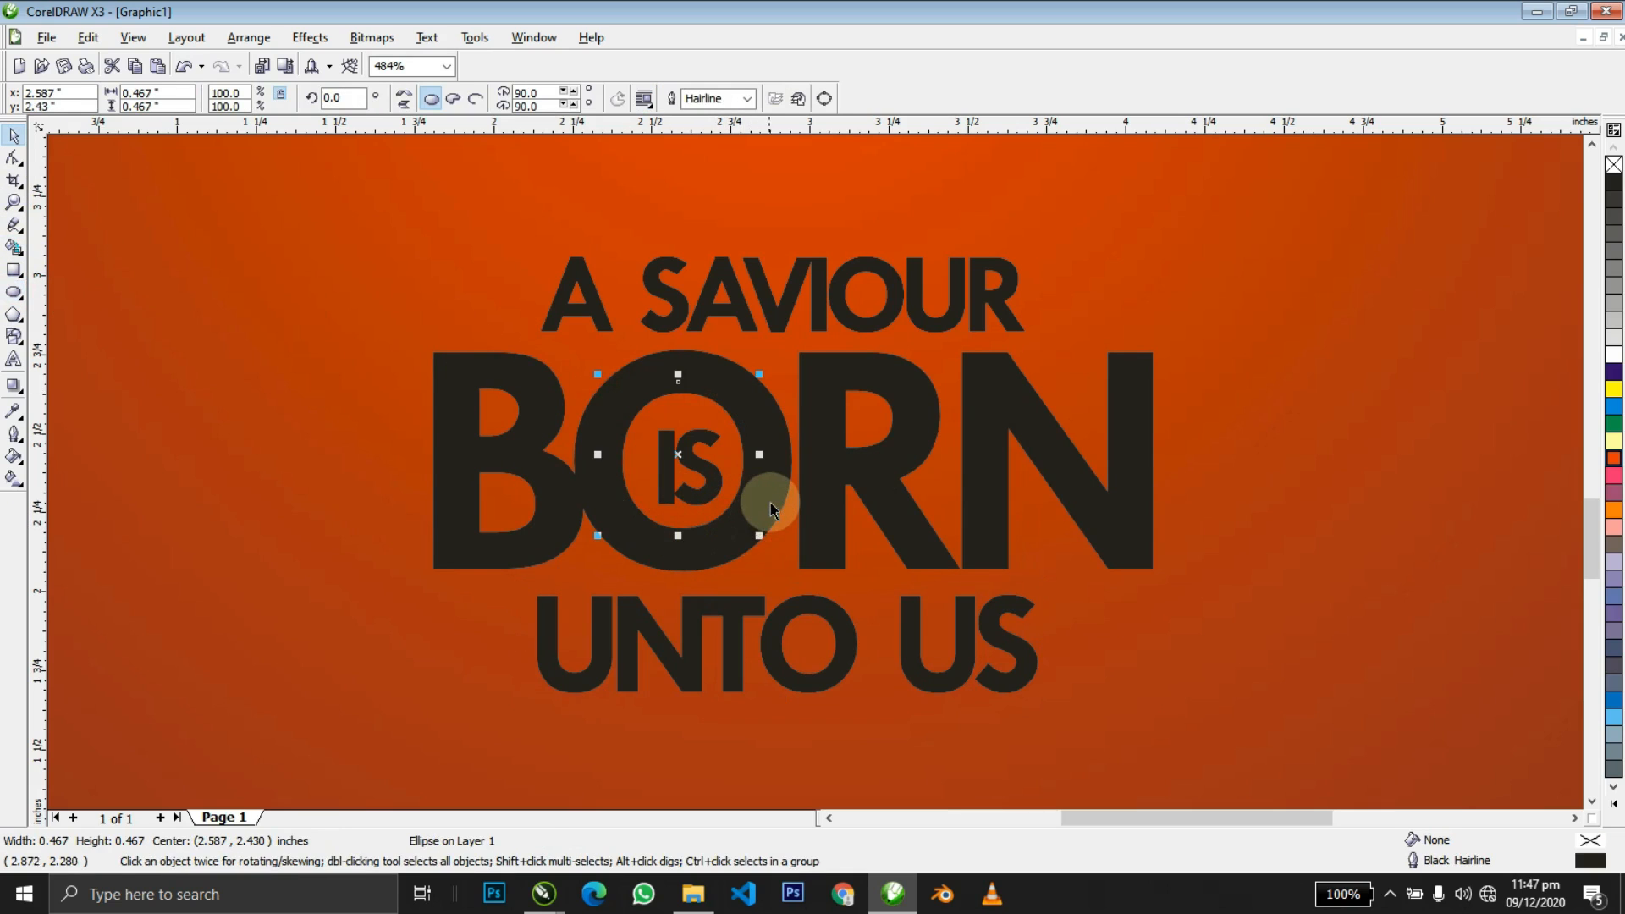
Resize the ellipse so it sits just inside the O of BORN.
shift+click(770, 503)
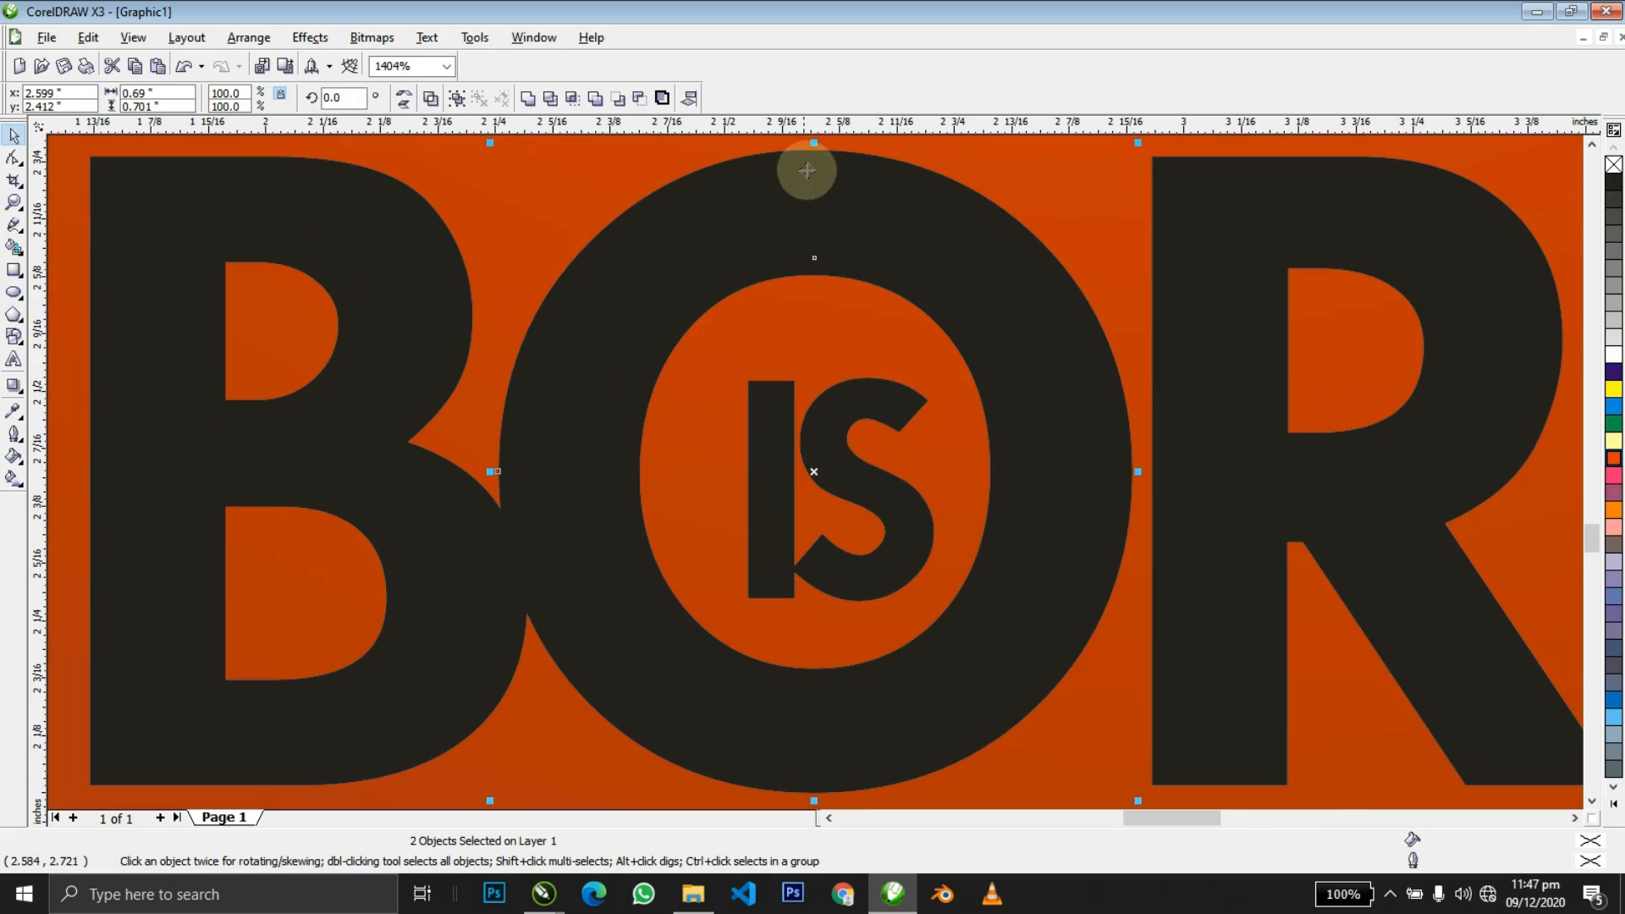
click(811, 207)
drag(1034, 250, 984, 250)
drag(984, 471, 963, 471)
drag(961, 299, 994, 261)
mouse_move(1008, 471)
mouse_down()
mouse_move(1009, 499)
mouse_move(1003, 476)
mouse_up()
drag(1001, 263, 977, 268)
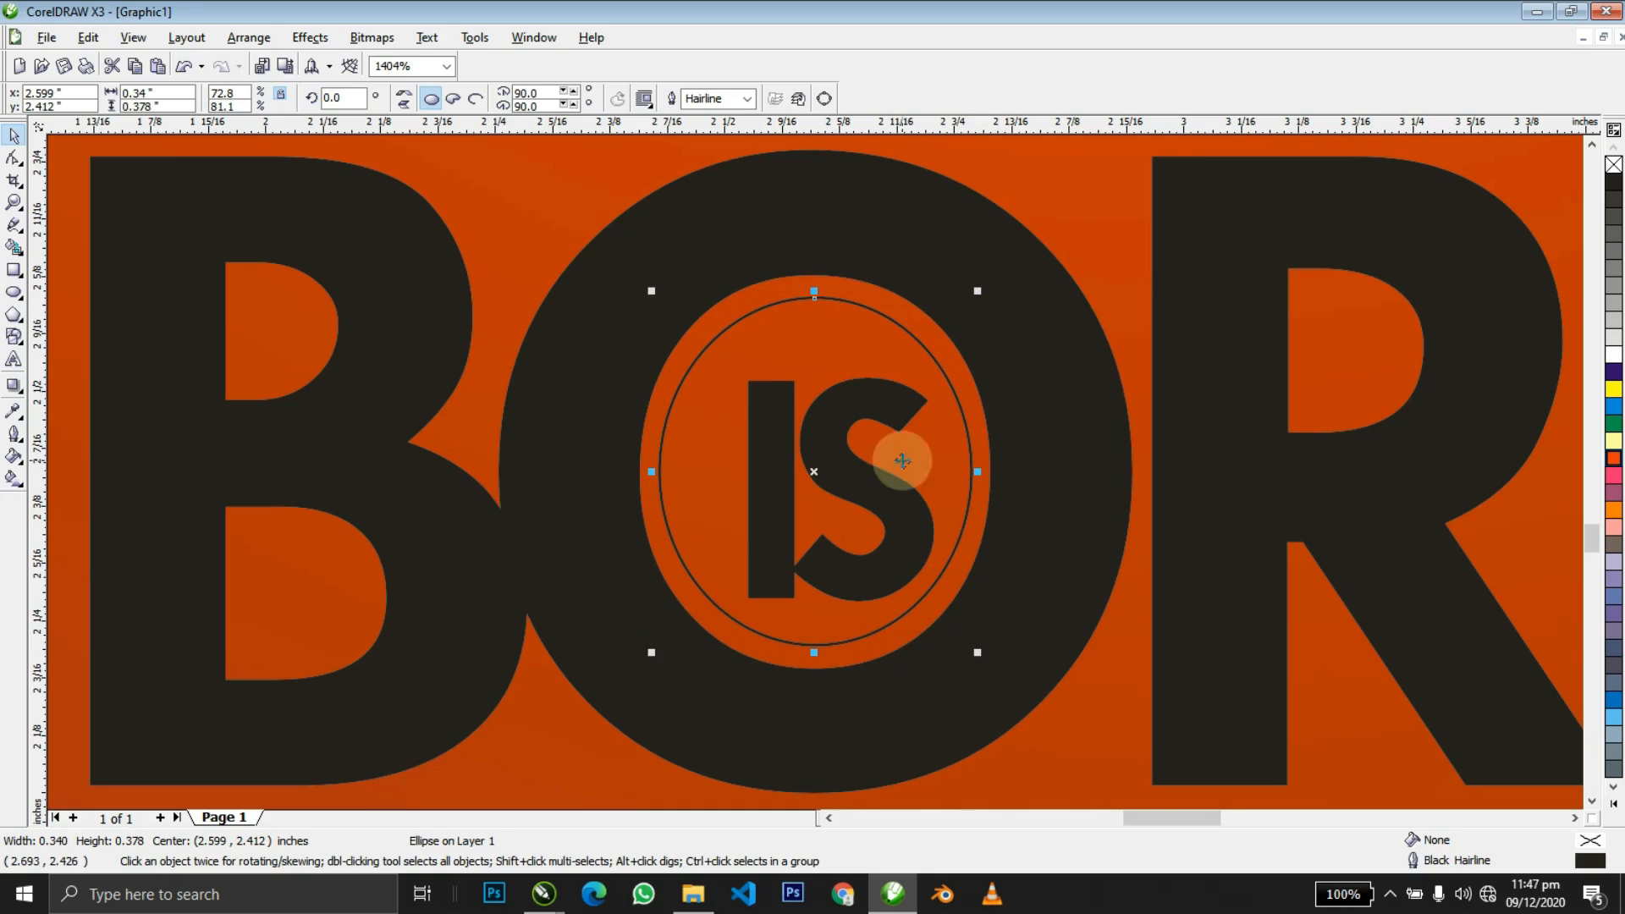
Centre IS on the ellipse (C, E), fill the ellipse black and IS white.
click(881, 516)
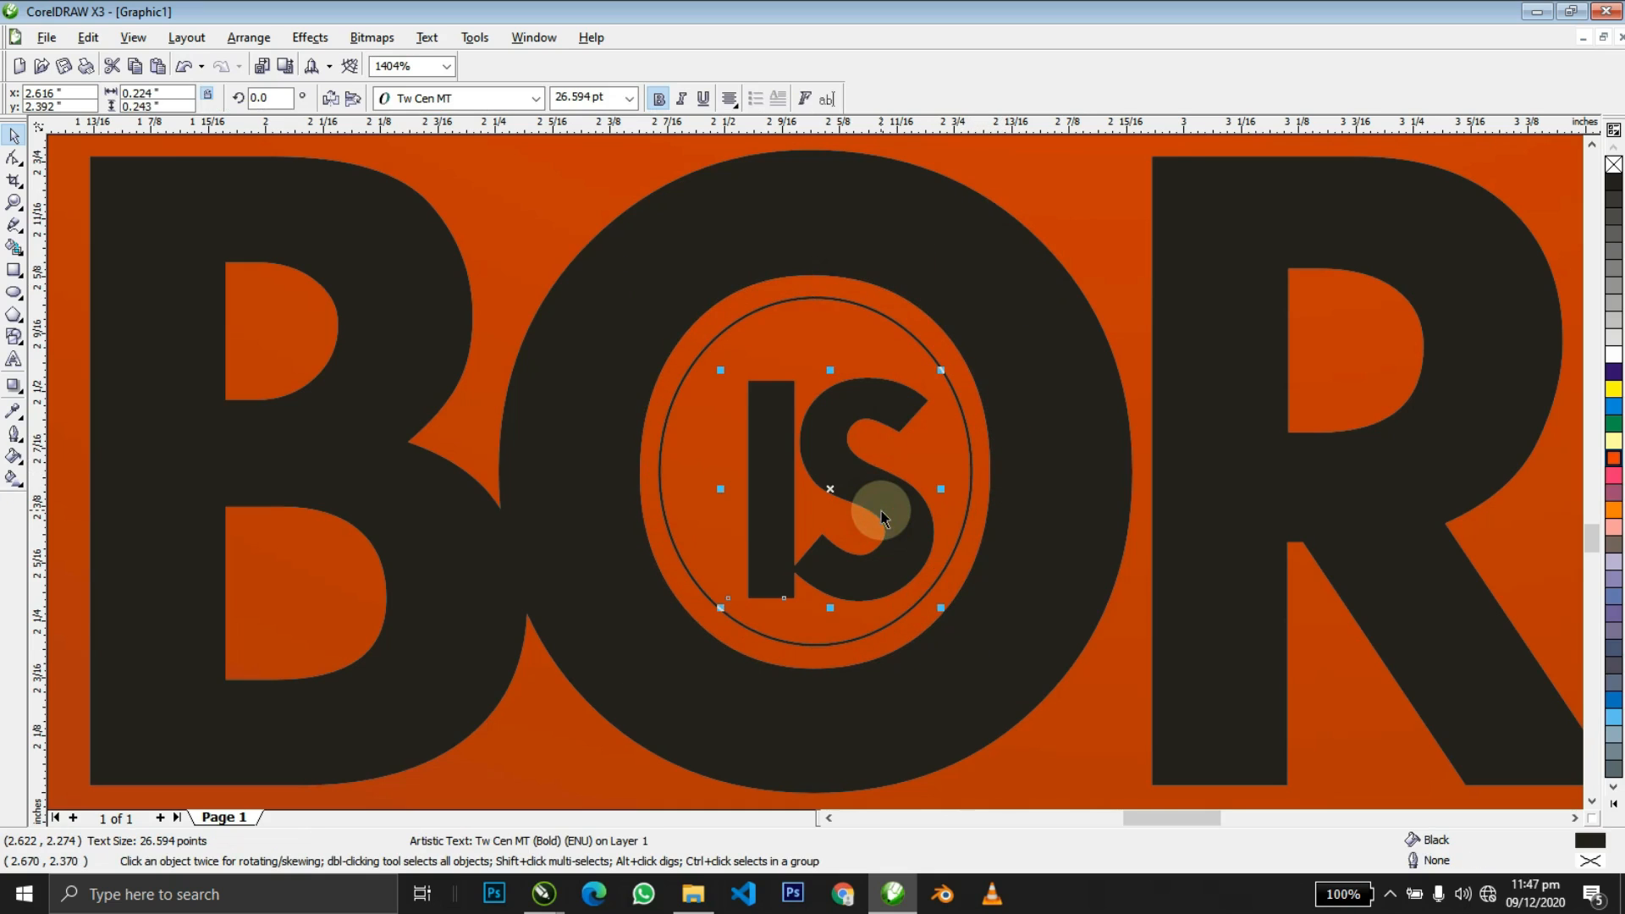
shift+click(808, 317)
key(c)
key(e)
shift+click(808, 318)
click(806, 317)
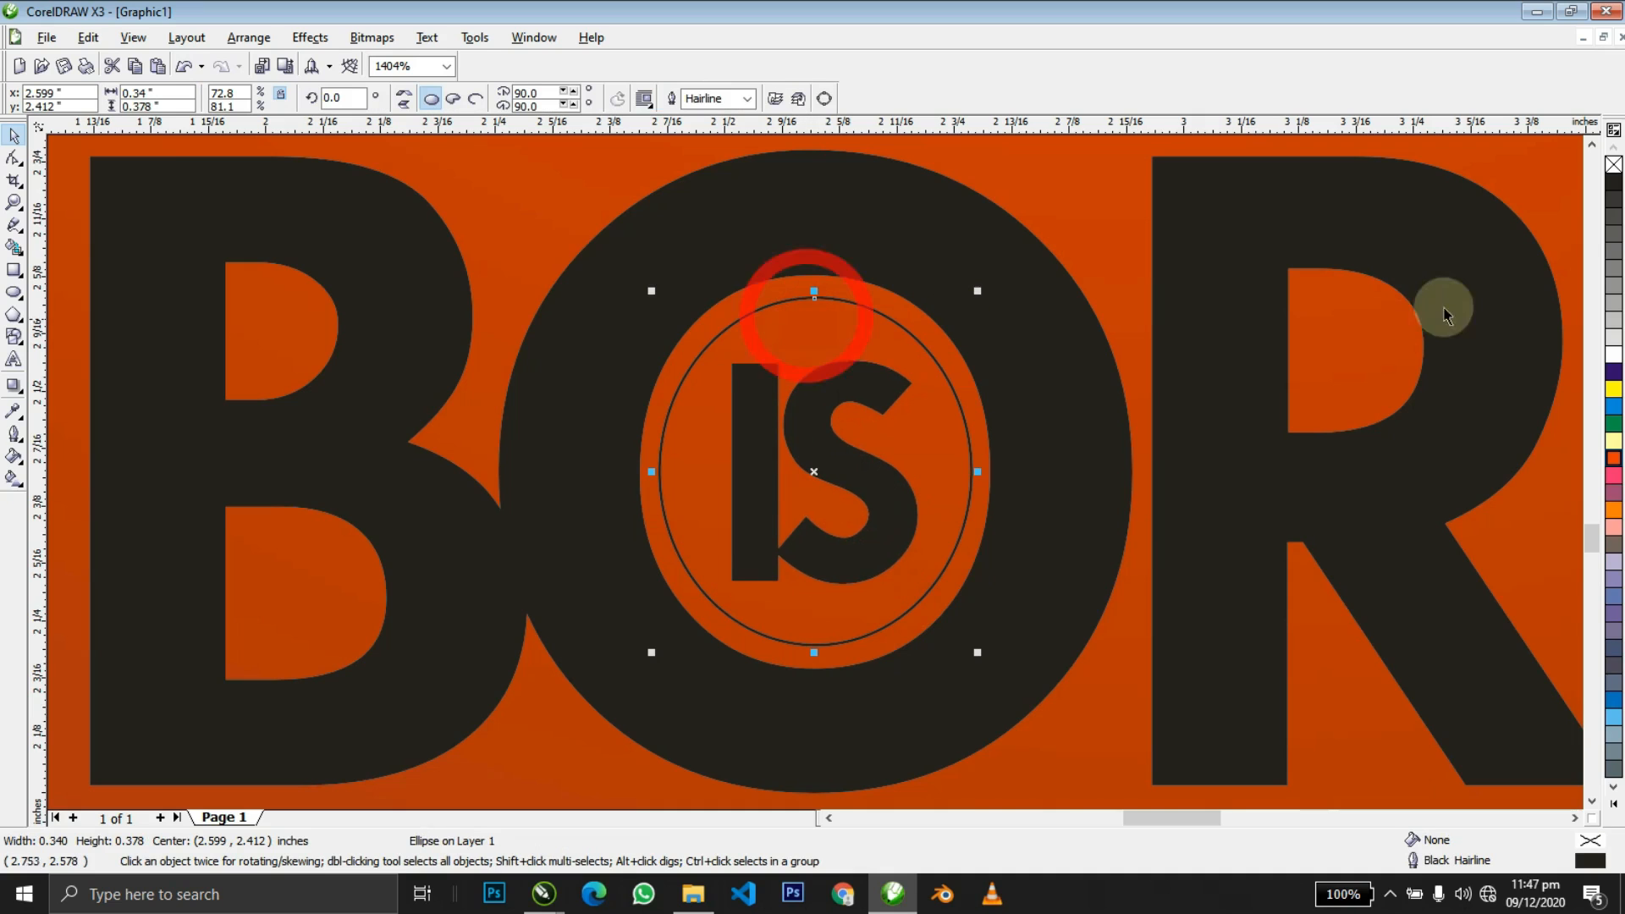
click(1612, 188)
click(762, 499)
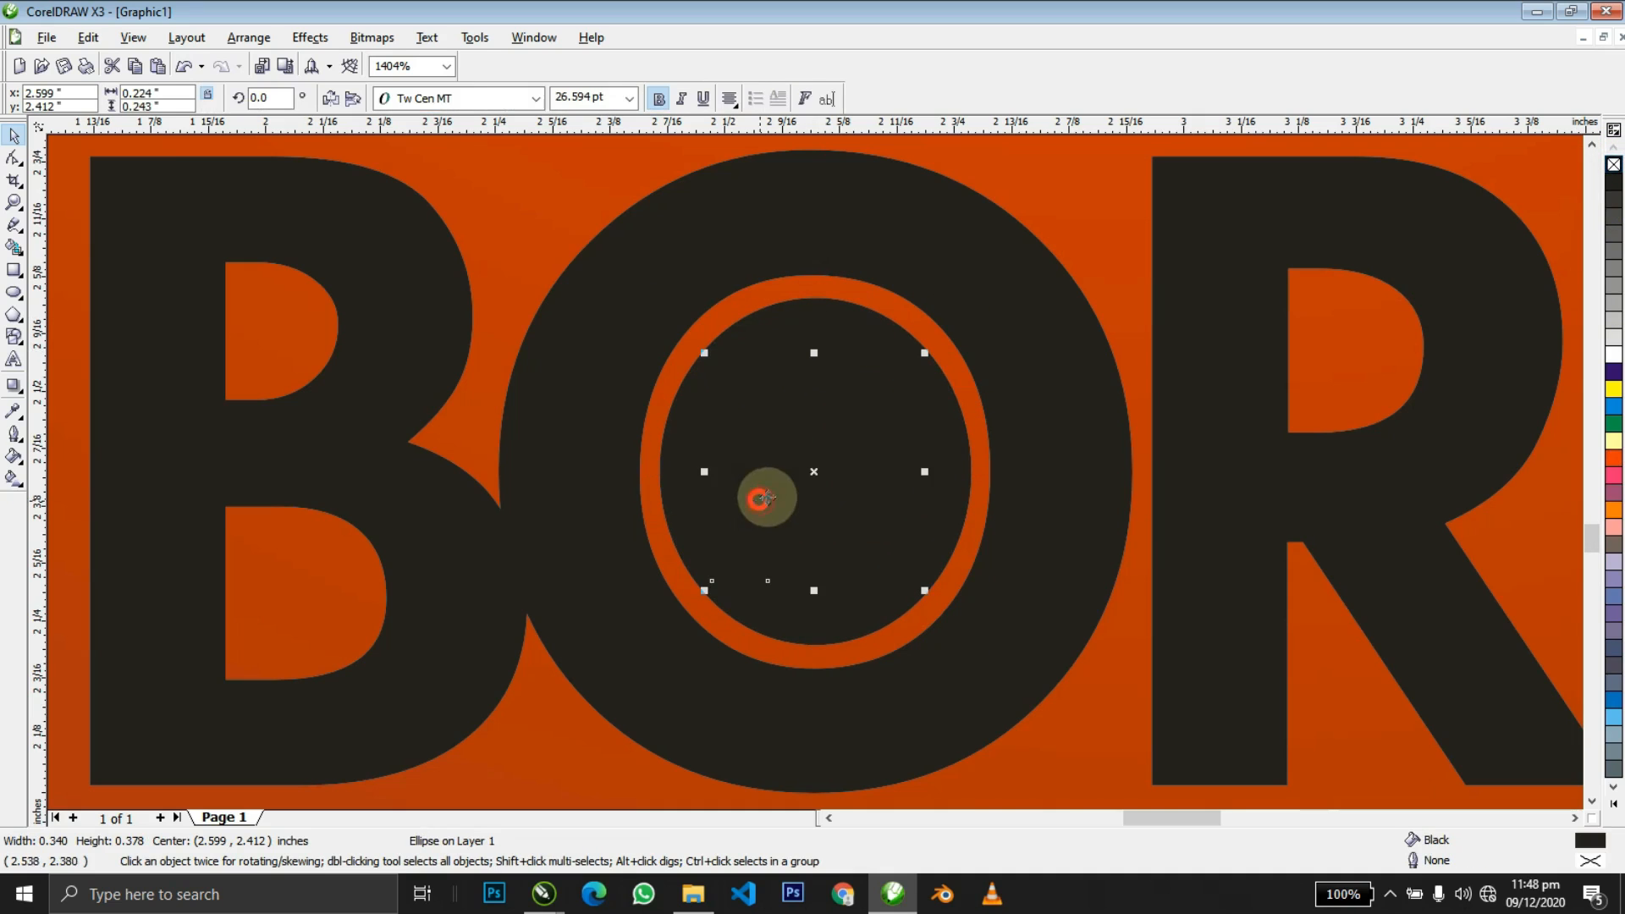
click(1613, 354)
Shrink the IS text to about 20 pt.
key(z)
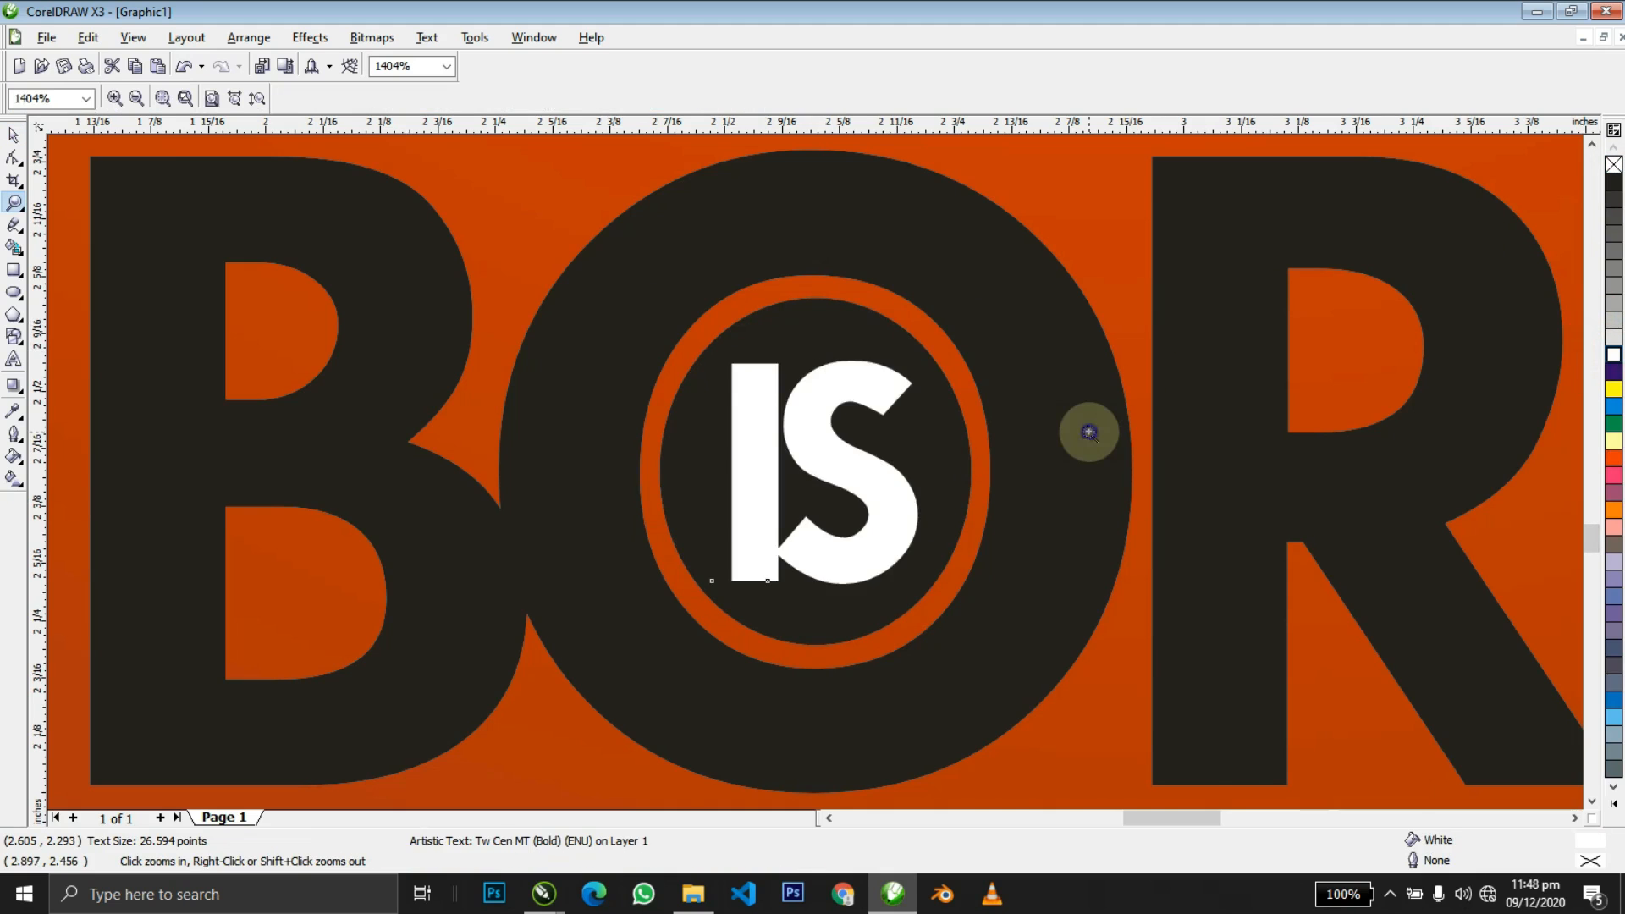
right_click(1089, 432)
right_click(1089, 432)
right_click(863, 471)
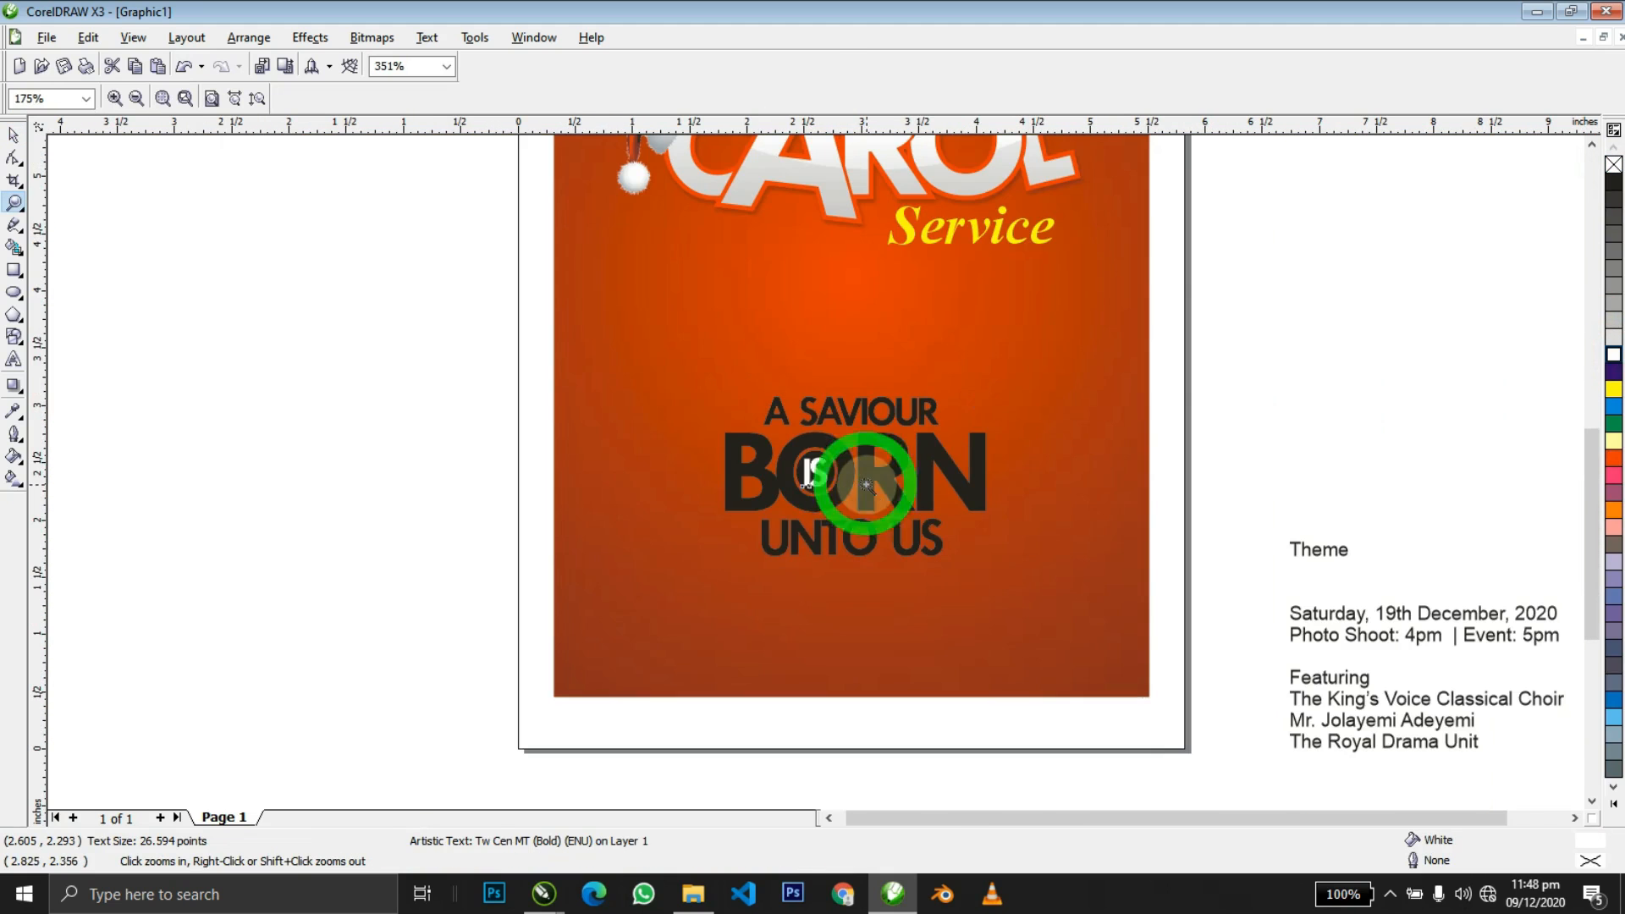
drag(1113, 584, 587, 373)
key(space)
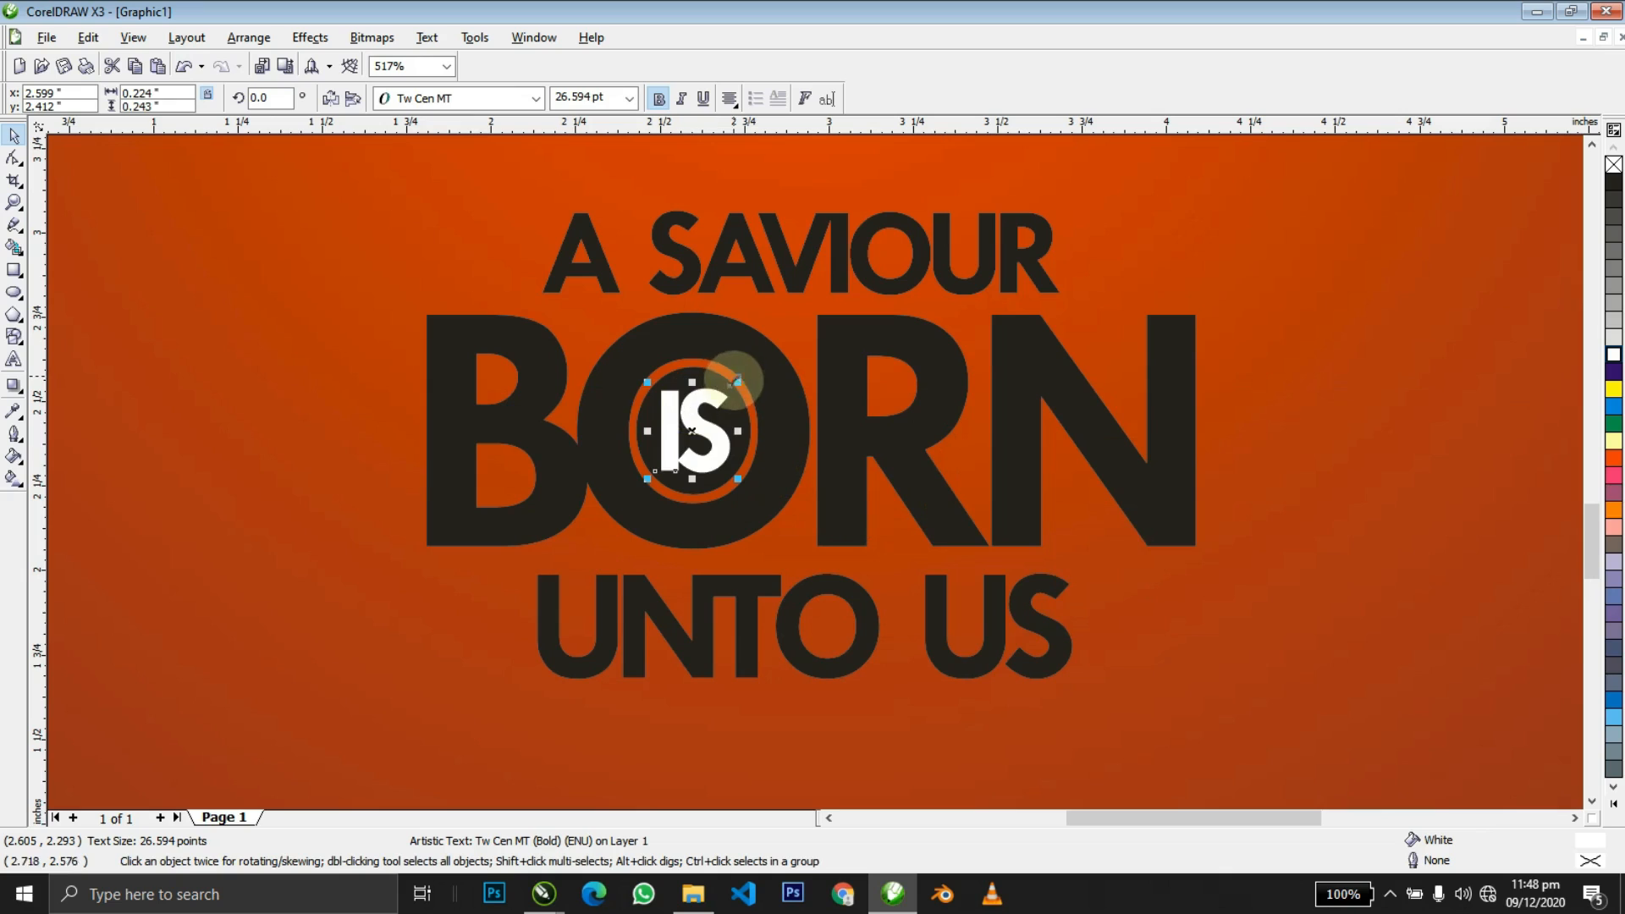
drag(743, 382, 731, 393)
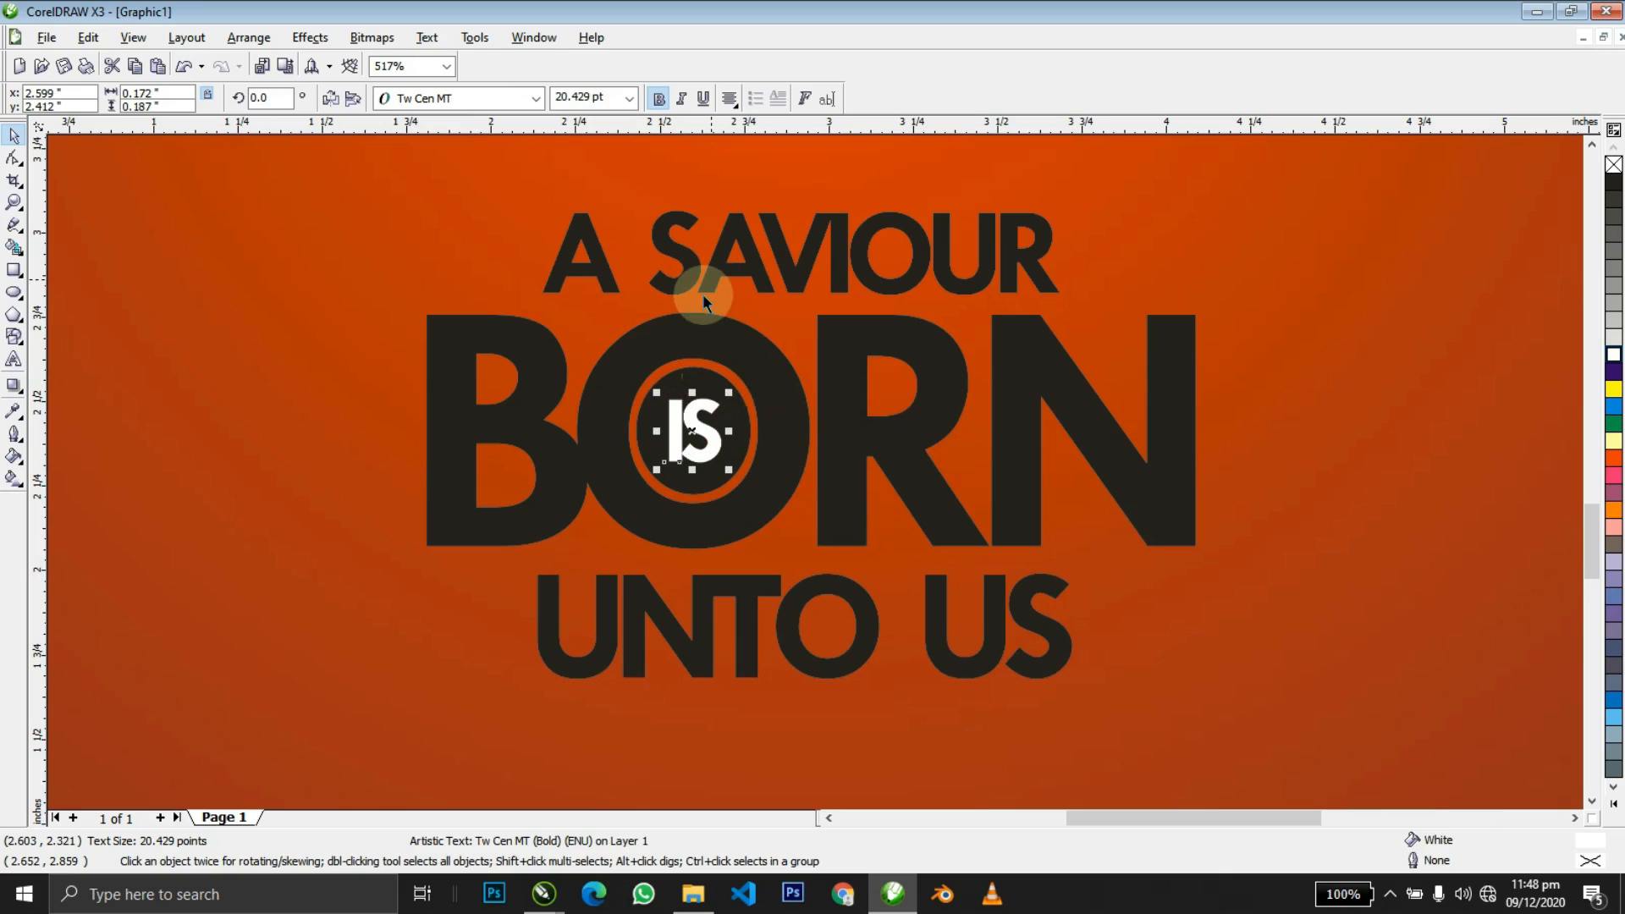
Scale the O letter up to about 116%.
click(627, 389)
drag(817, 306, 841, 286)
key(ctrl+z)
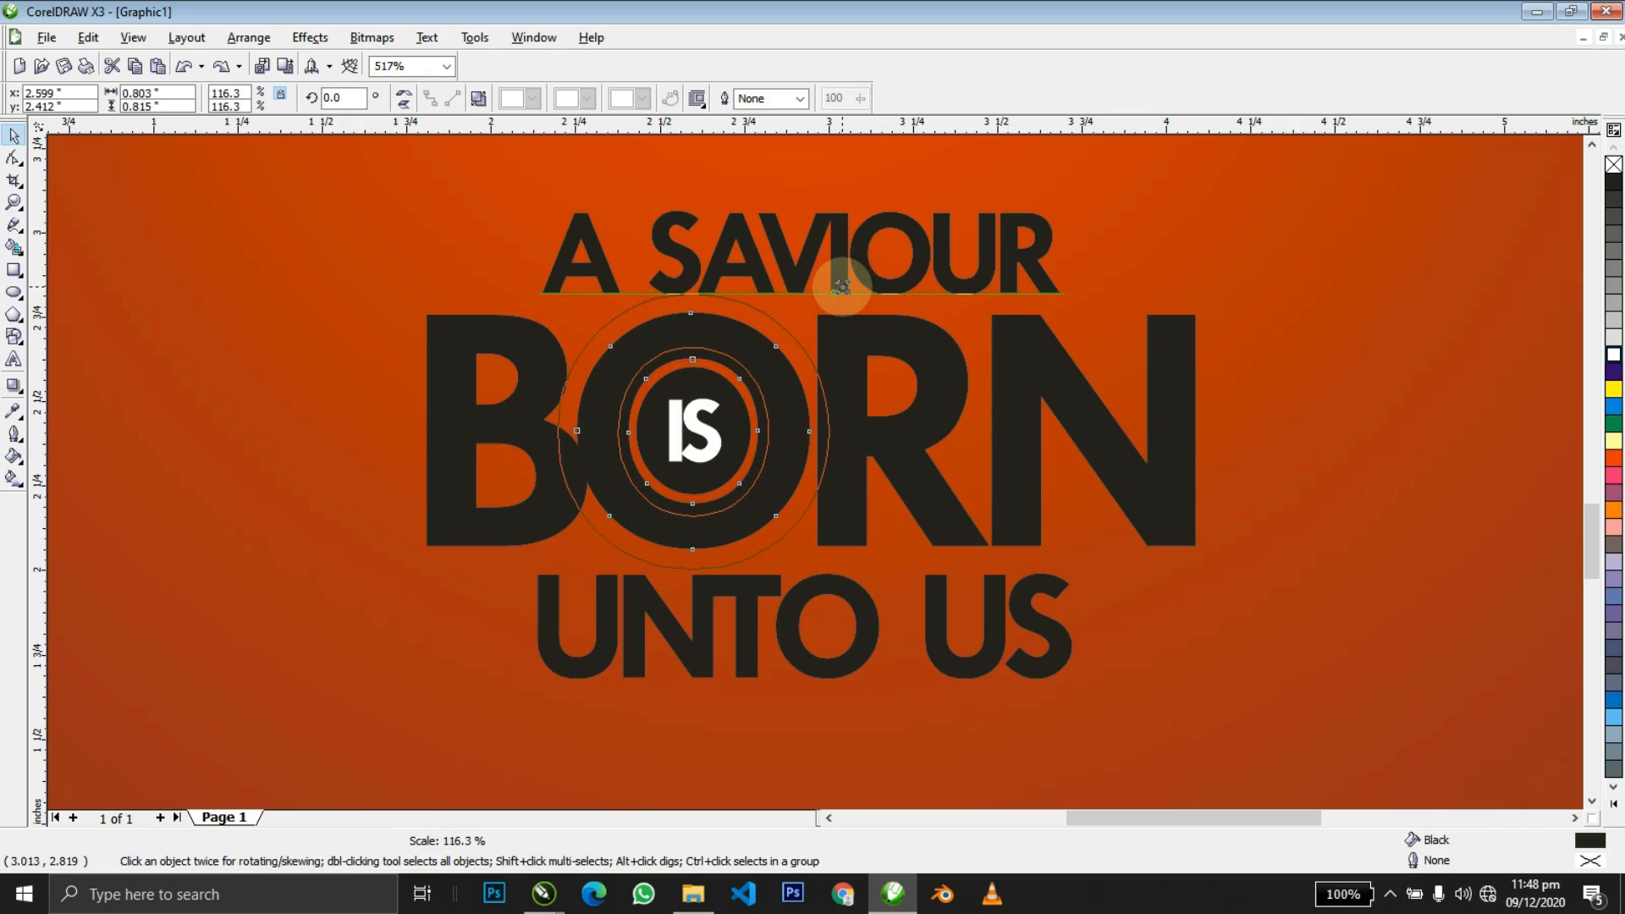
drag(847, 292, 848, 291)
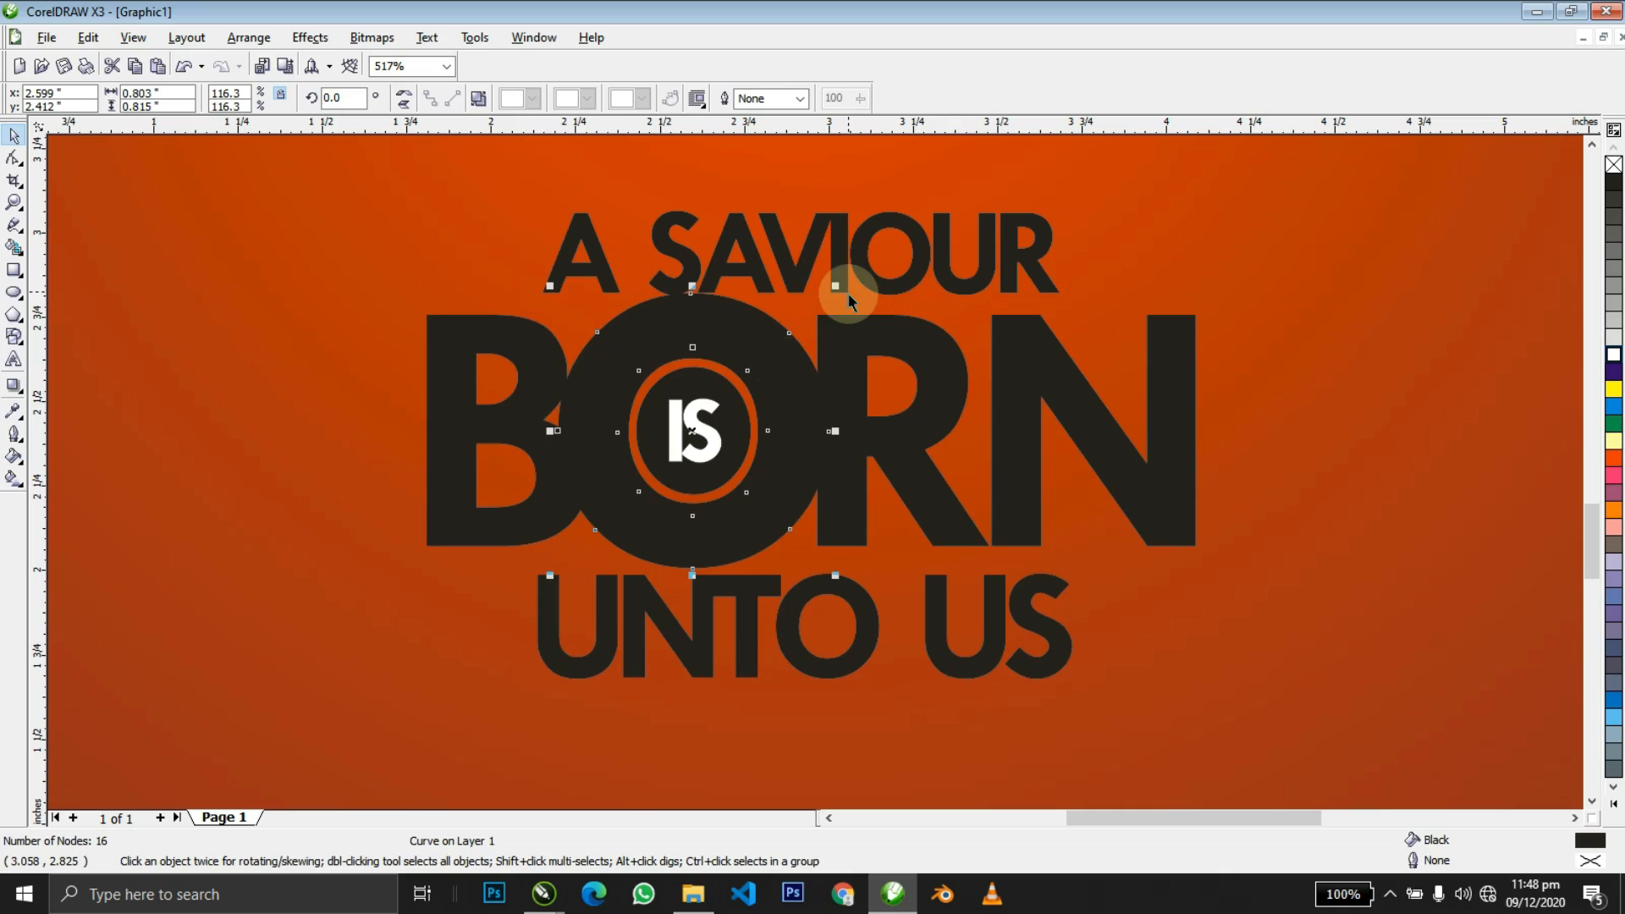
Trim the B and the R where the enlarged O overlaps them.
shift+click(543, 363)
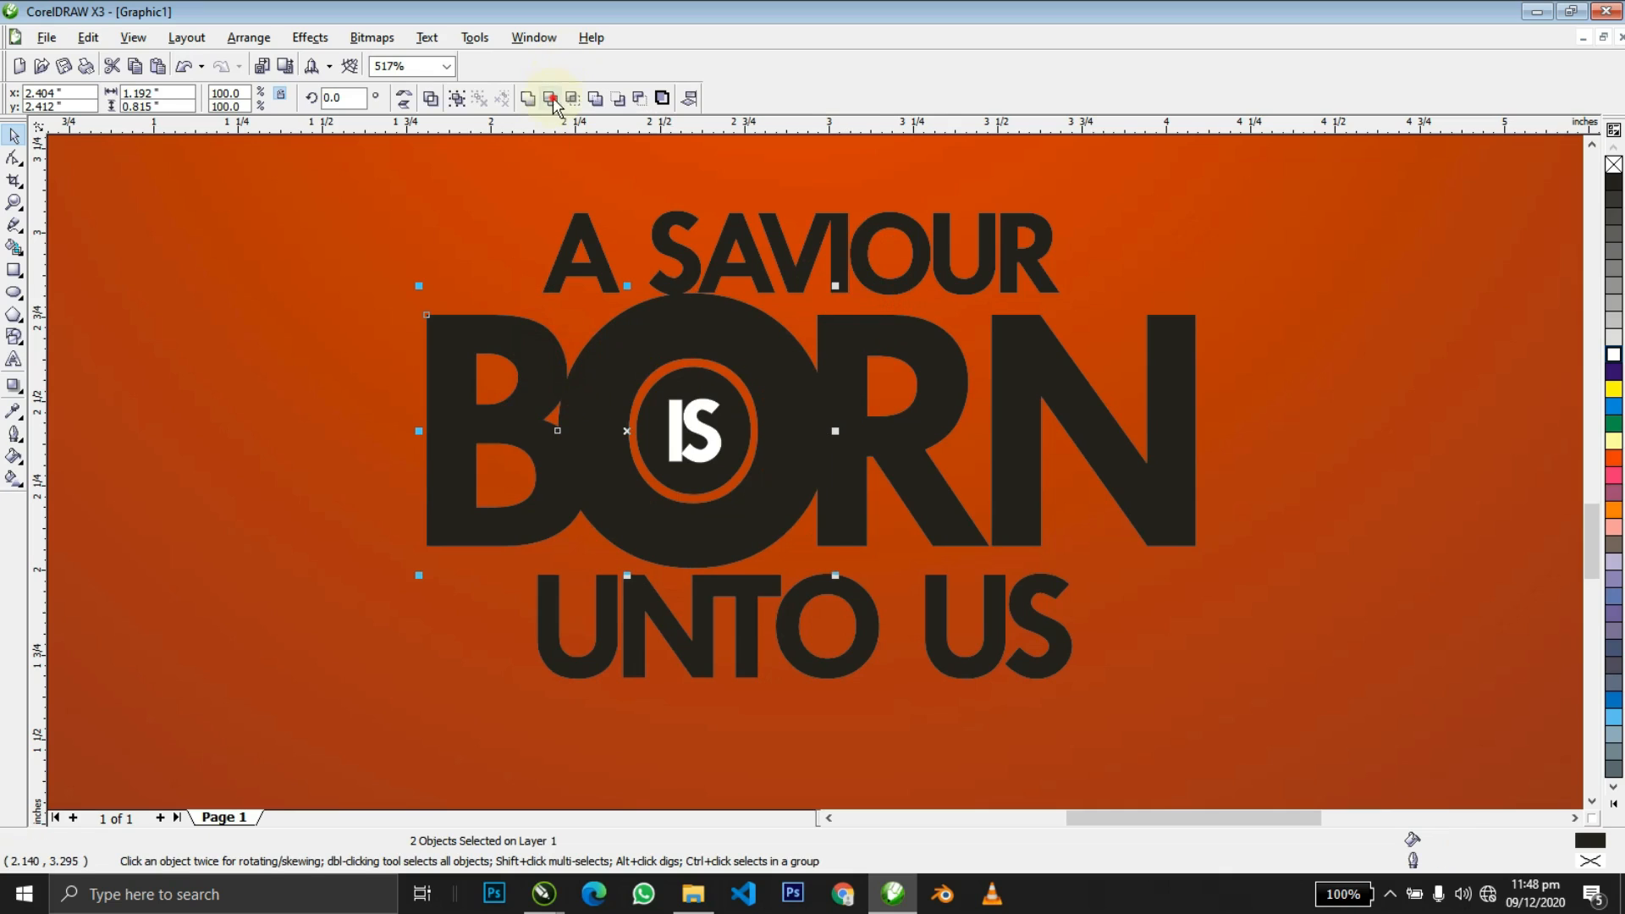
click(551, 99)
click(770, 320)
shift+click(851, 334)
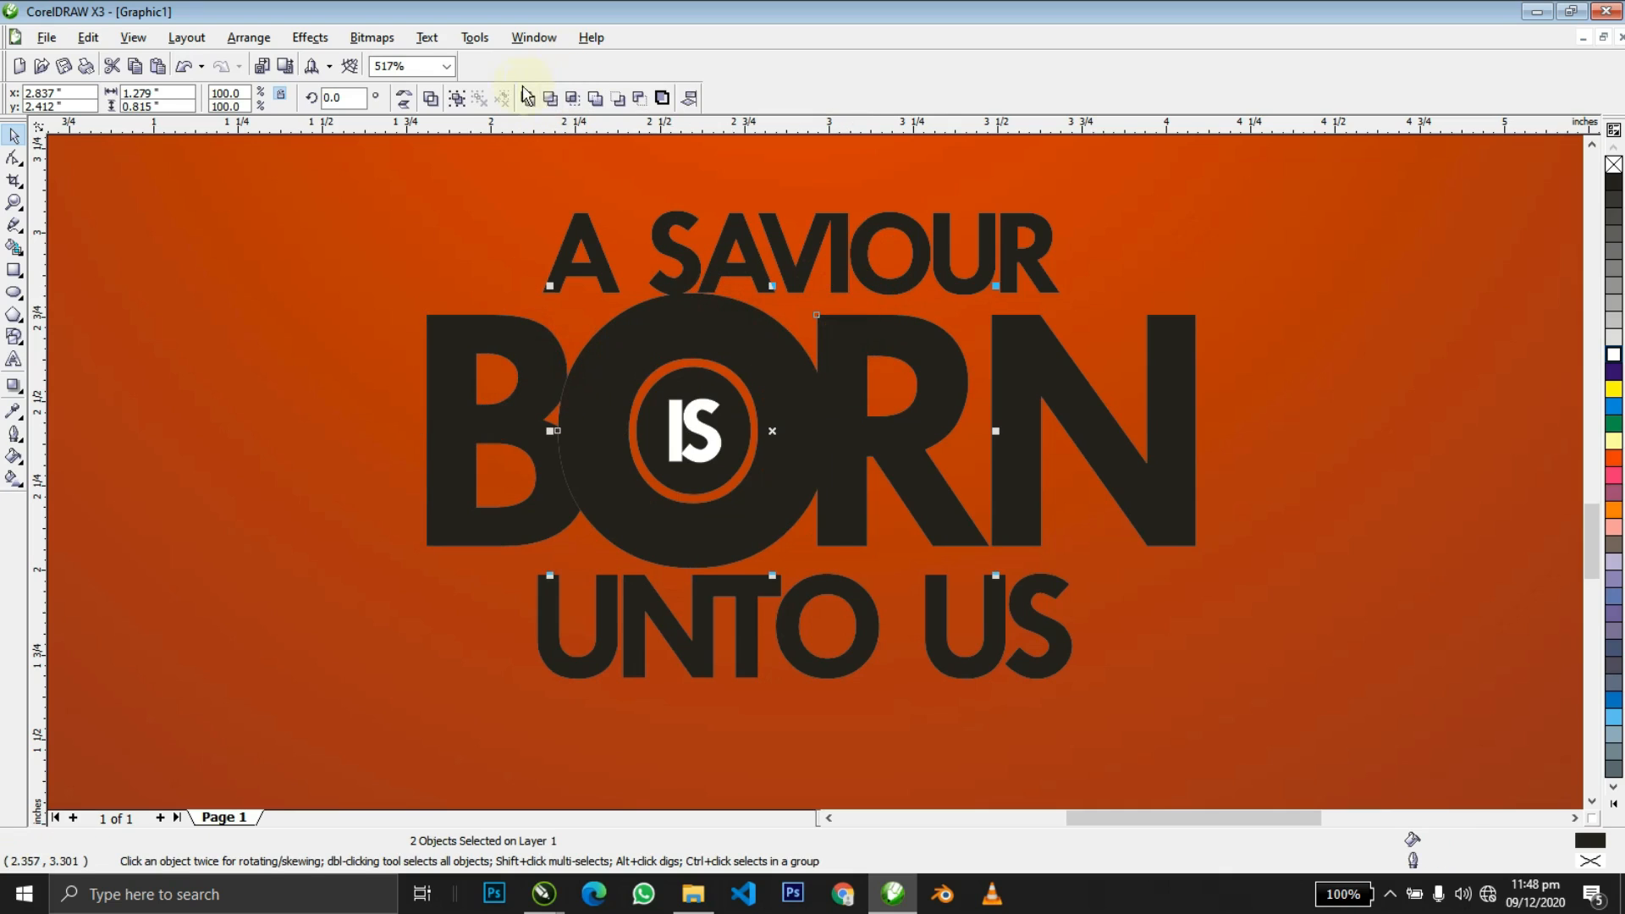
click(548, 99)
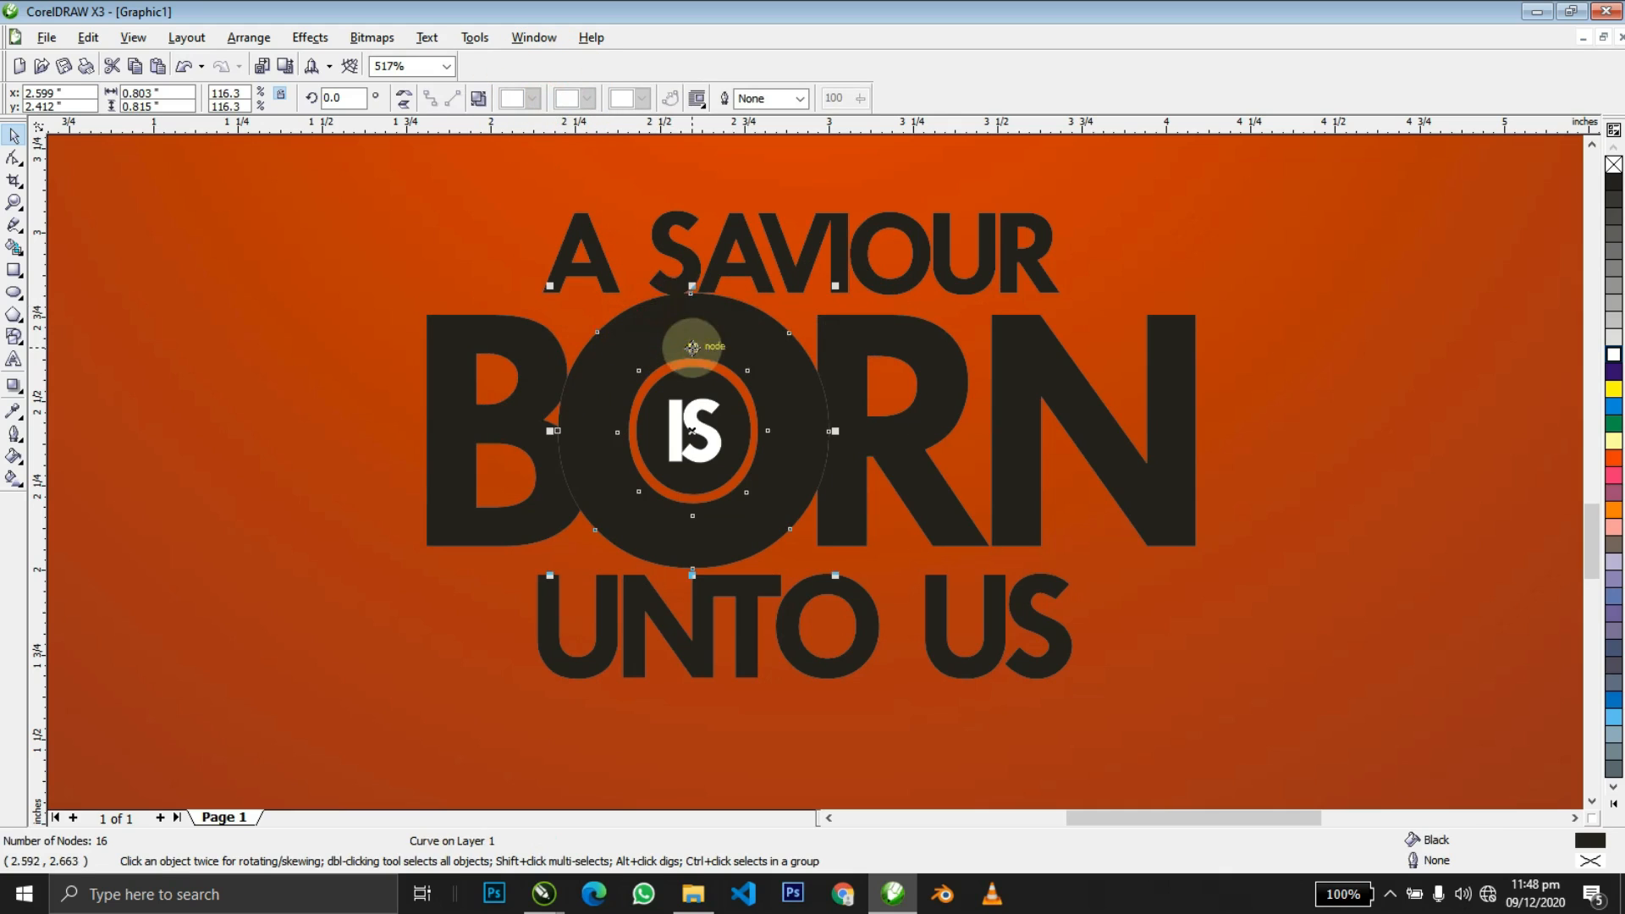
click(751, 309)
key(z)
right_click(752, 308)
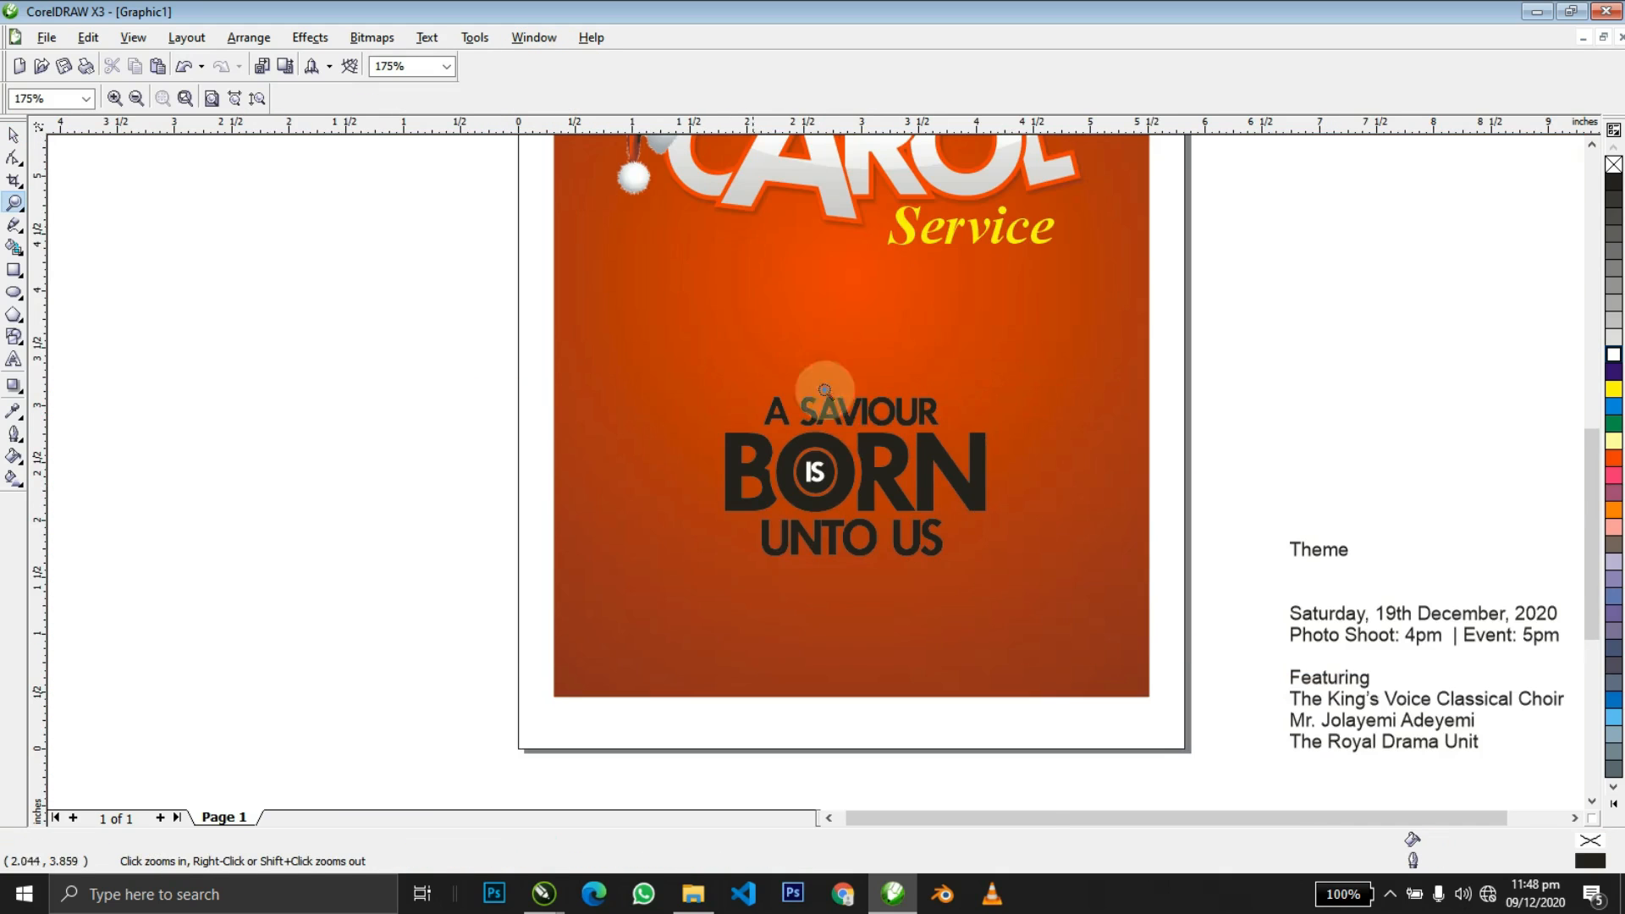
Enlarge the O of BORN slightly.
click(804, 449)
key(space)
click(827, 409)
drag(871, 348, 888, 326)
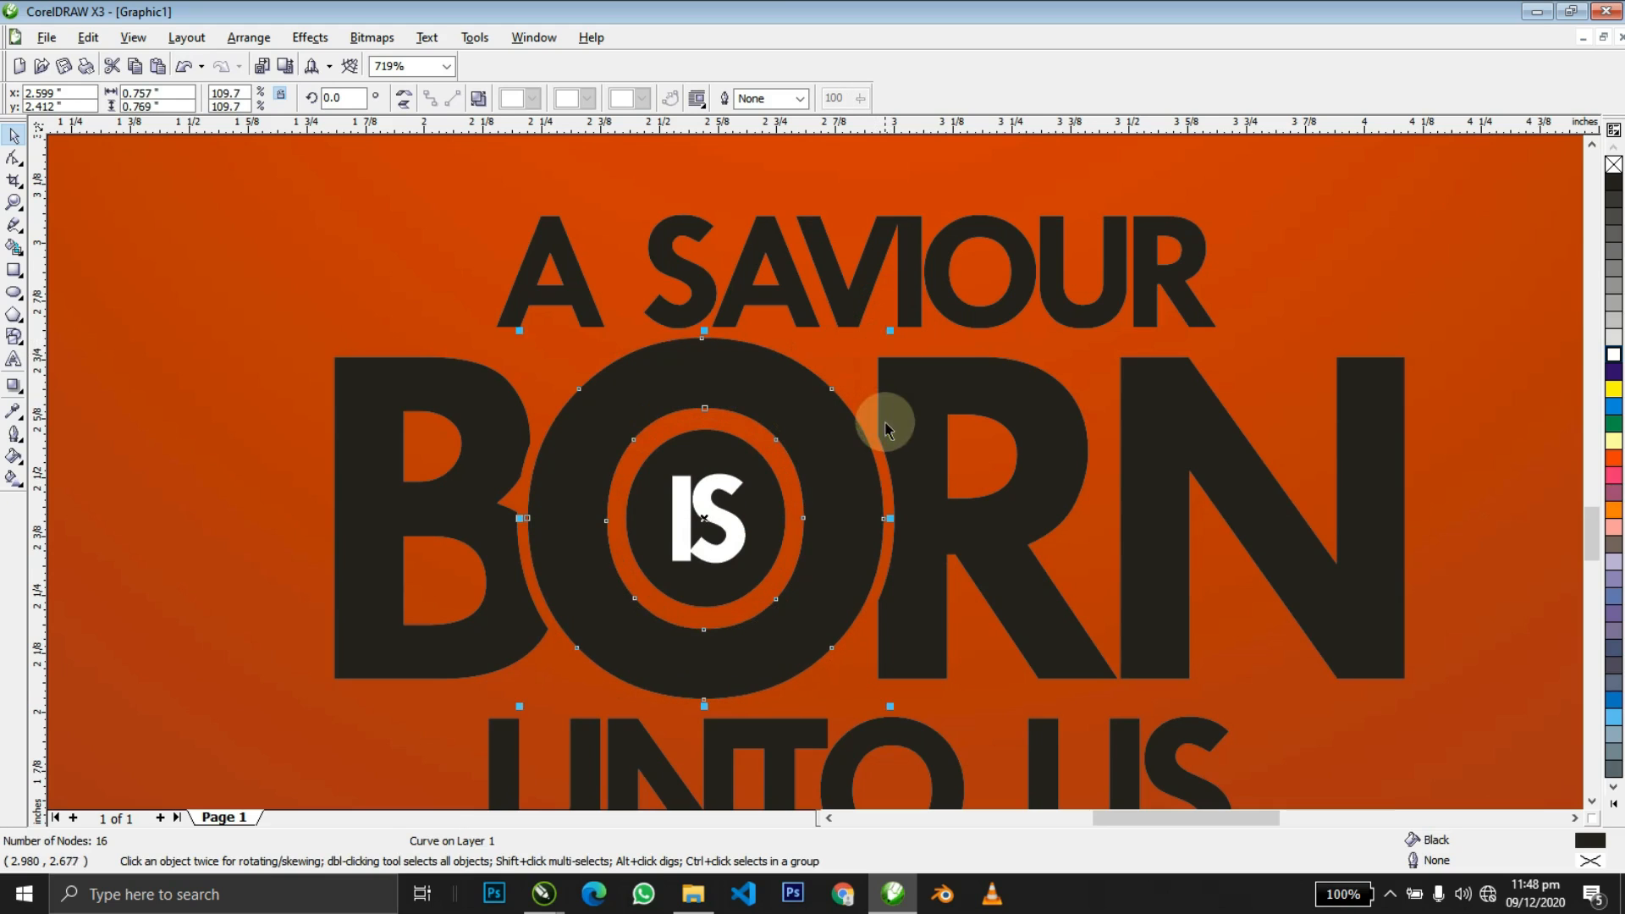
Rotate the N about 9.6° and move it left over the R.
key(z)
right_click(888, 421)
drag(722, 389, 1129, 571)
key(space)
click(802, 409)
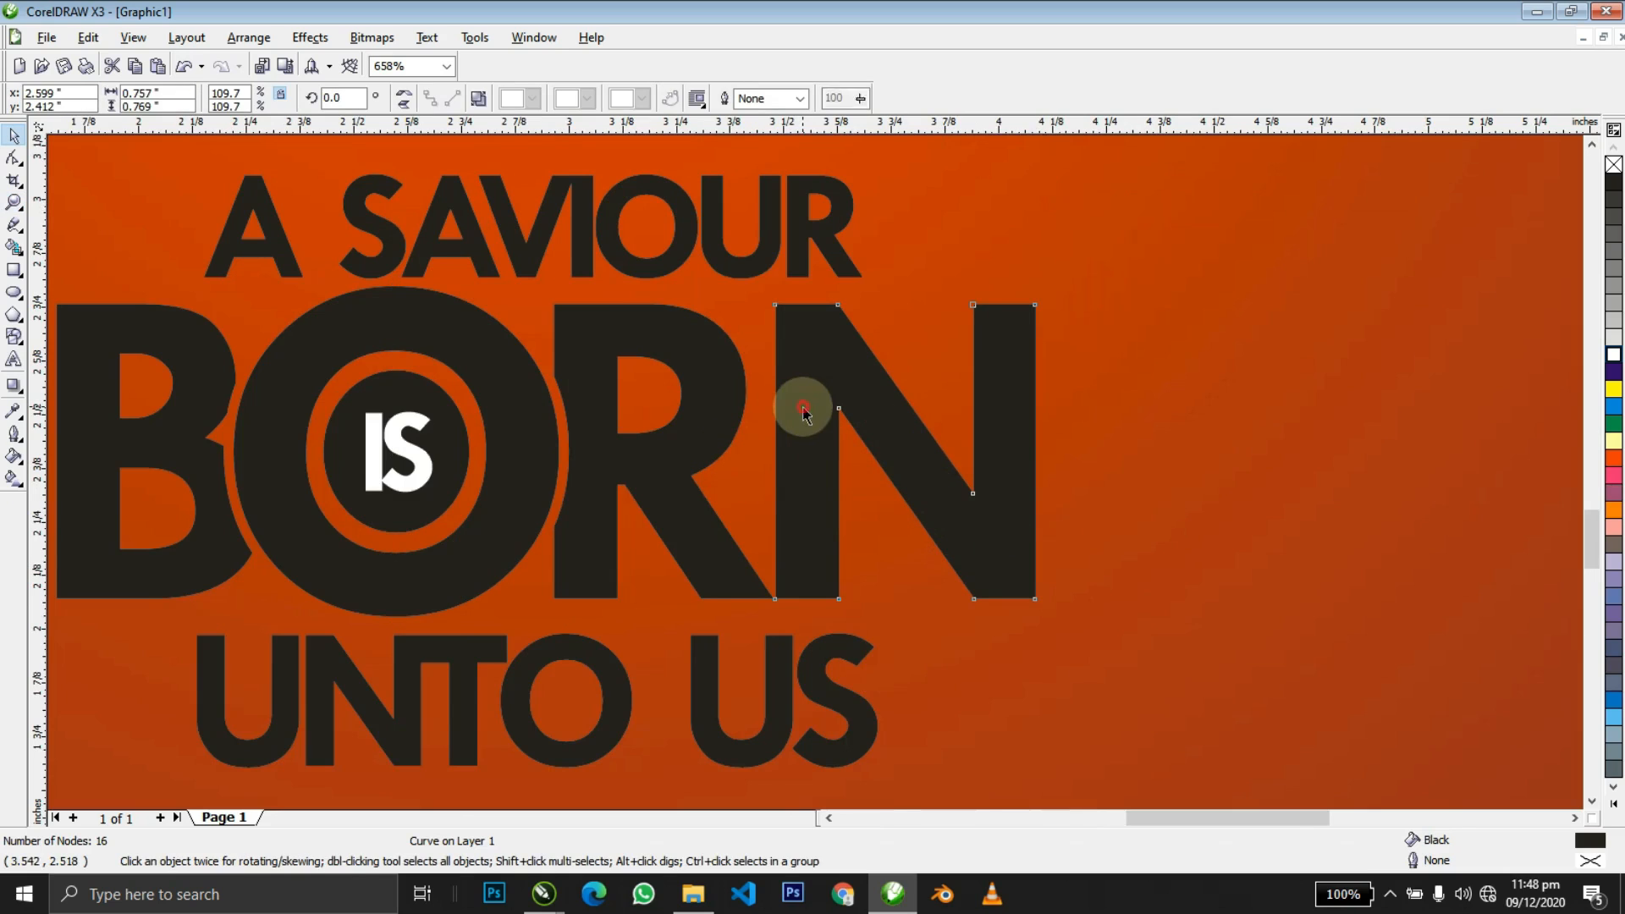
drag(788, 329, 746, 325)
key(ctrl+z)
click(794, 326)
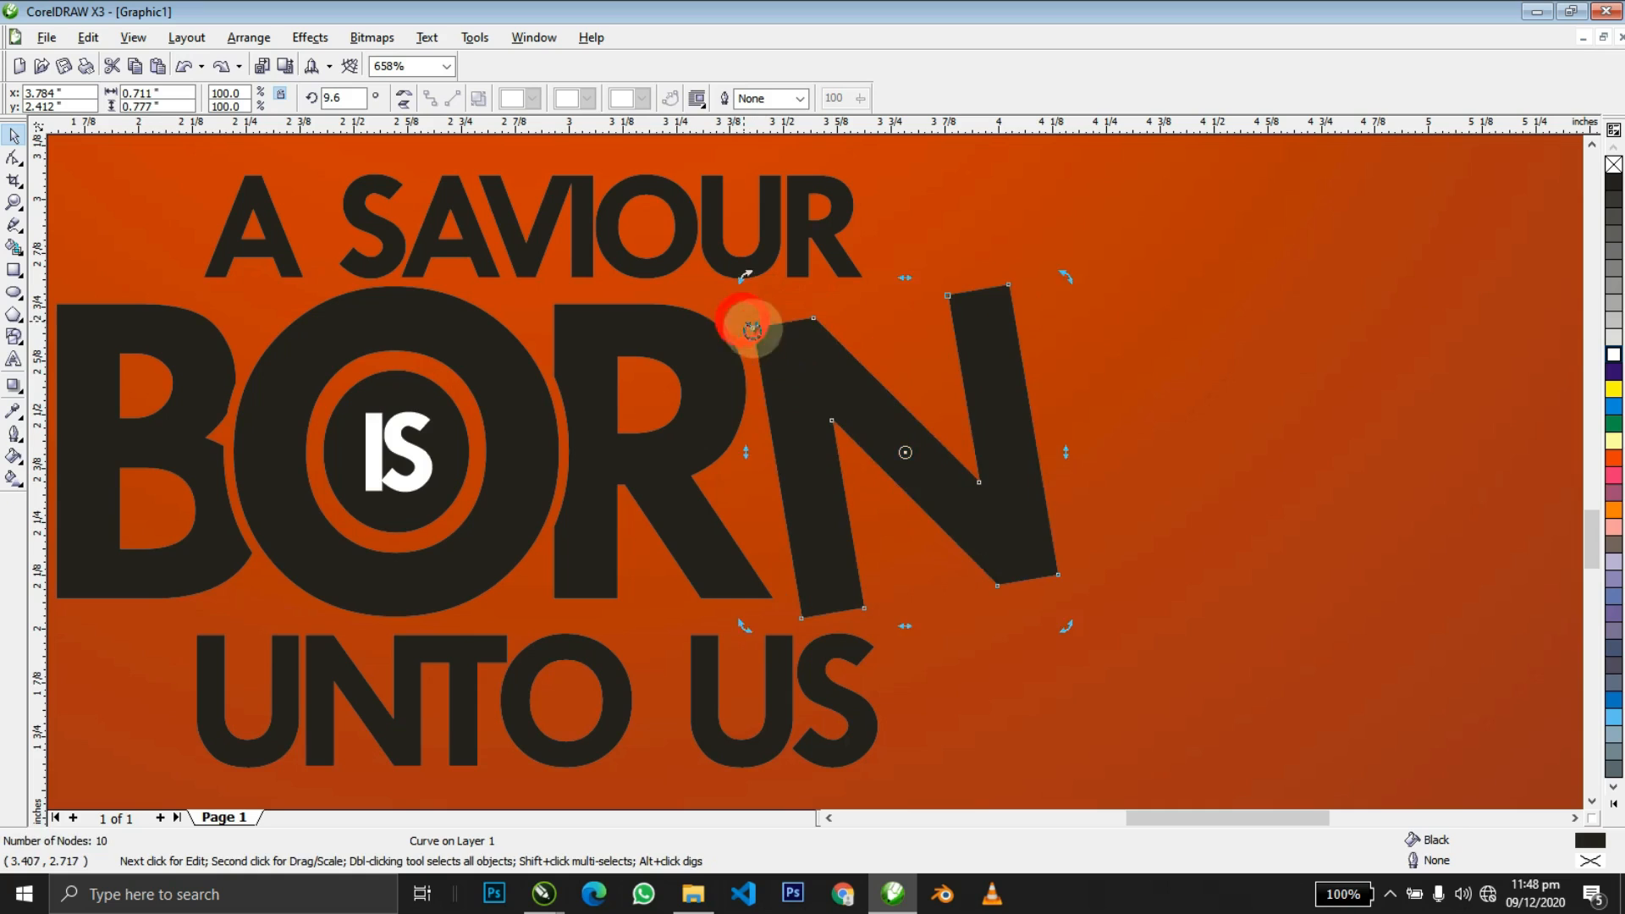
click(797, 370)
drag(813, 378, 771, 368)
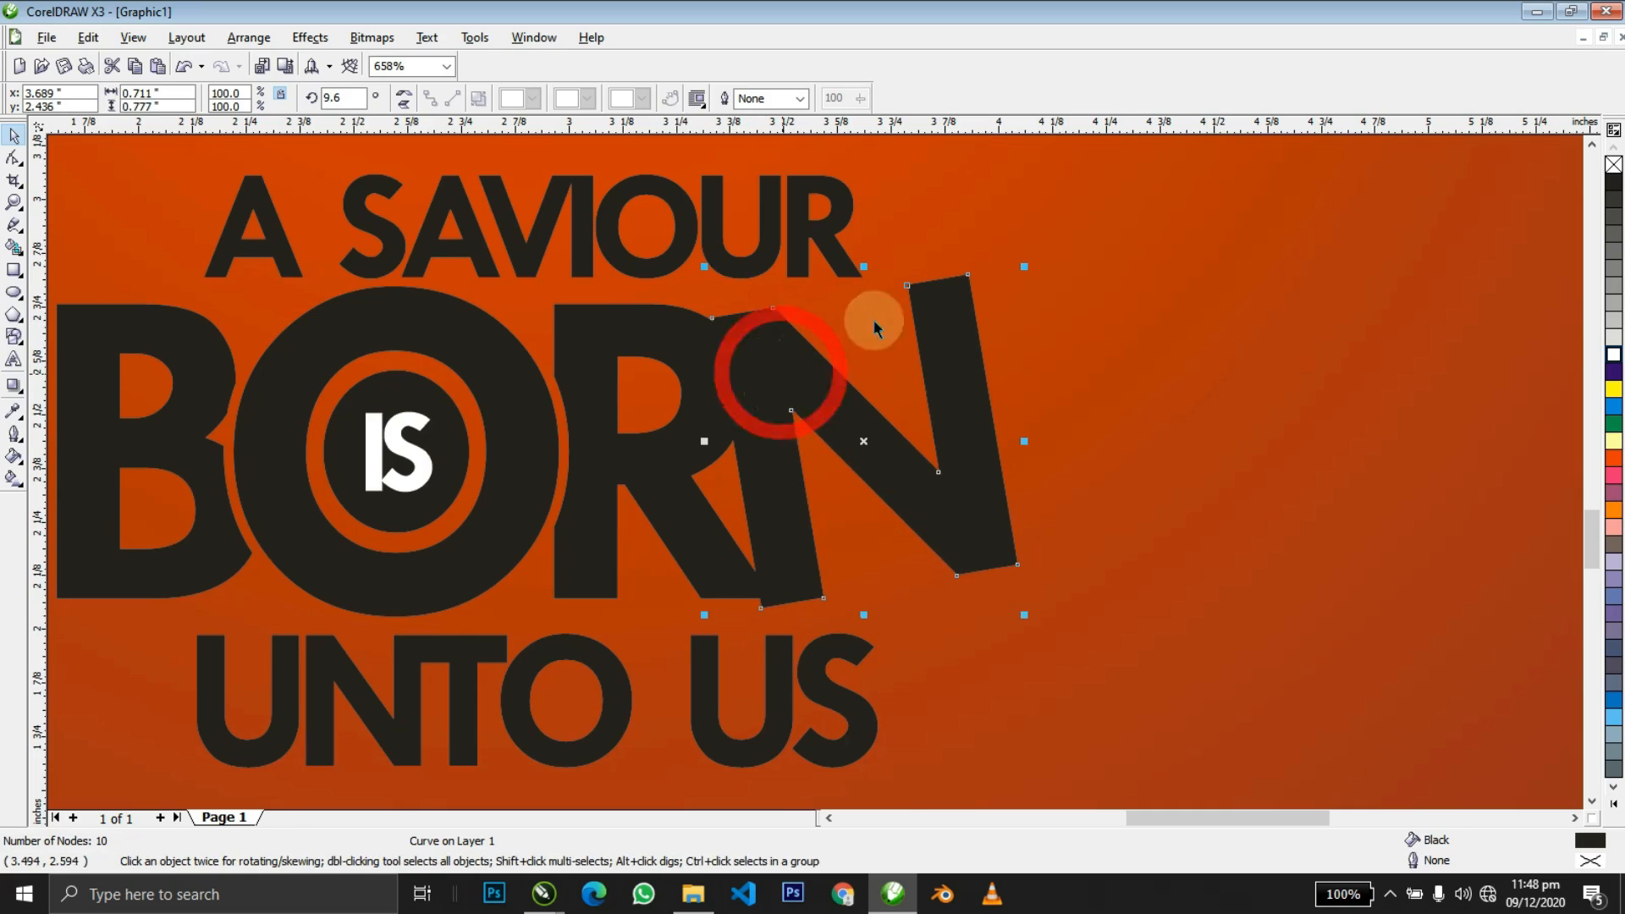
drag(801, 378, 791, 374)
Trim the N along the R.
click(787, 378)
click(700, 423)
shift+click(772, 393)
click(550, 99)
click(1098, 344)
Scale the R to 108.7% and trim the N against it again.
click(820, 409)
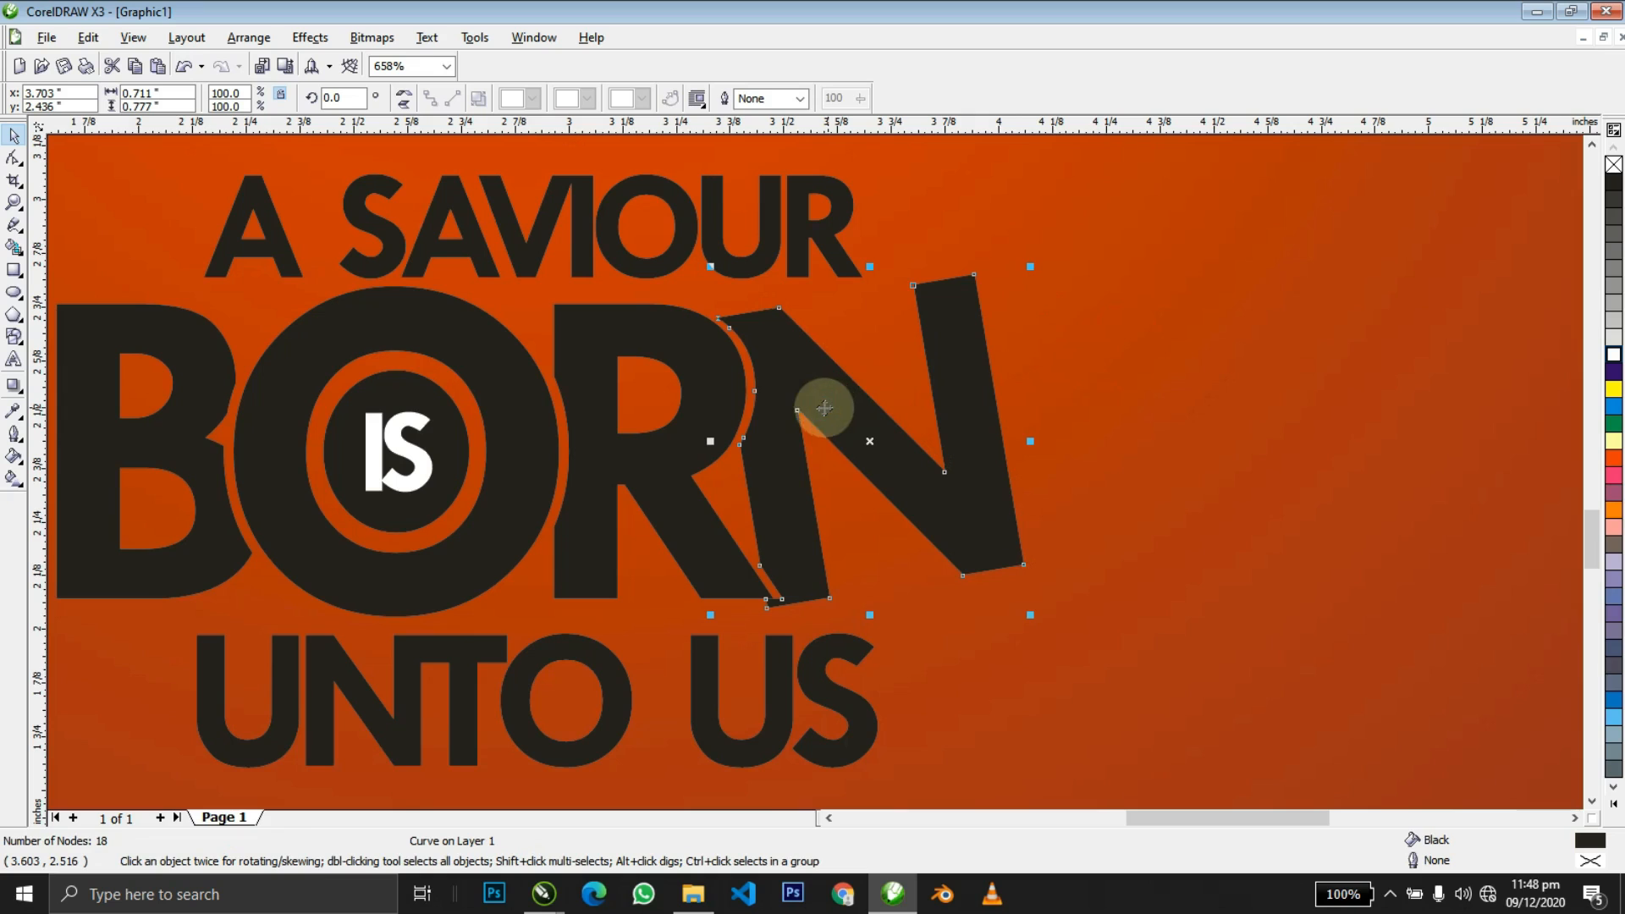
click(743, 568)
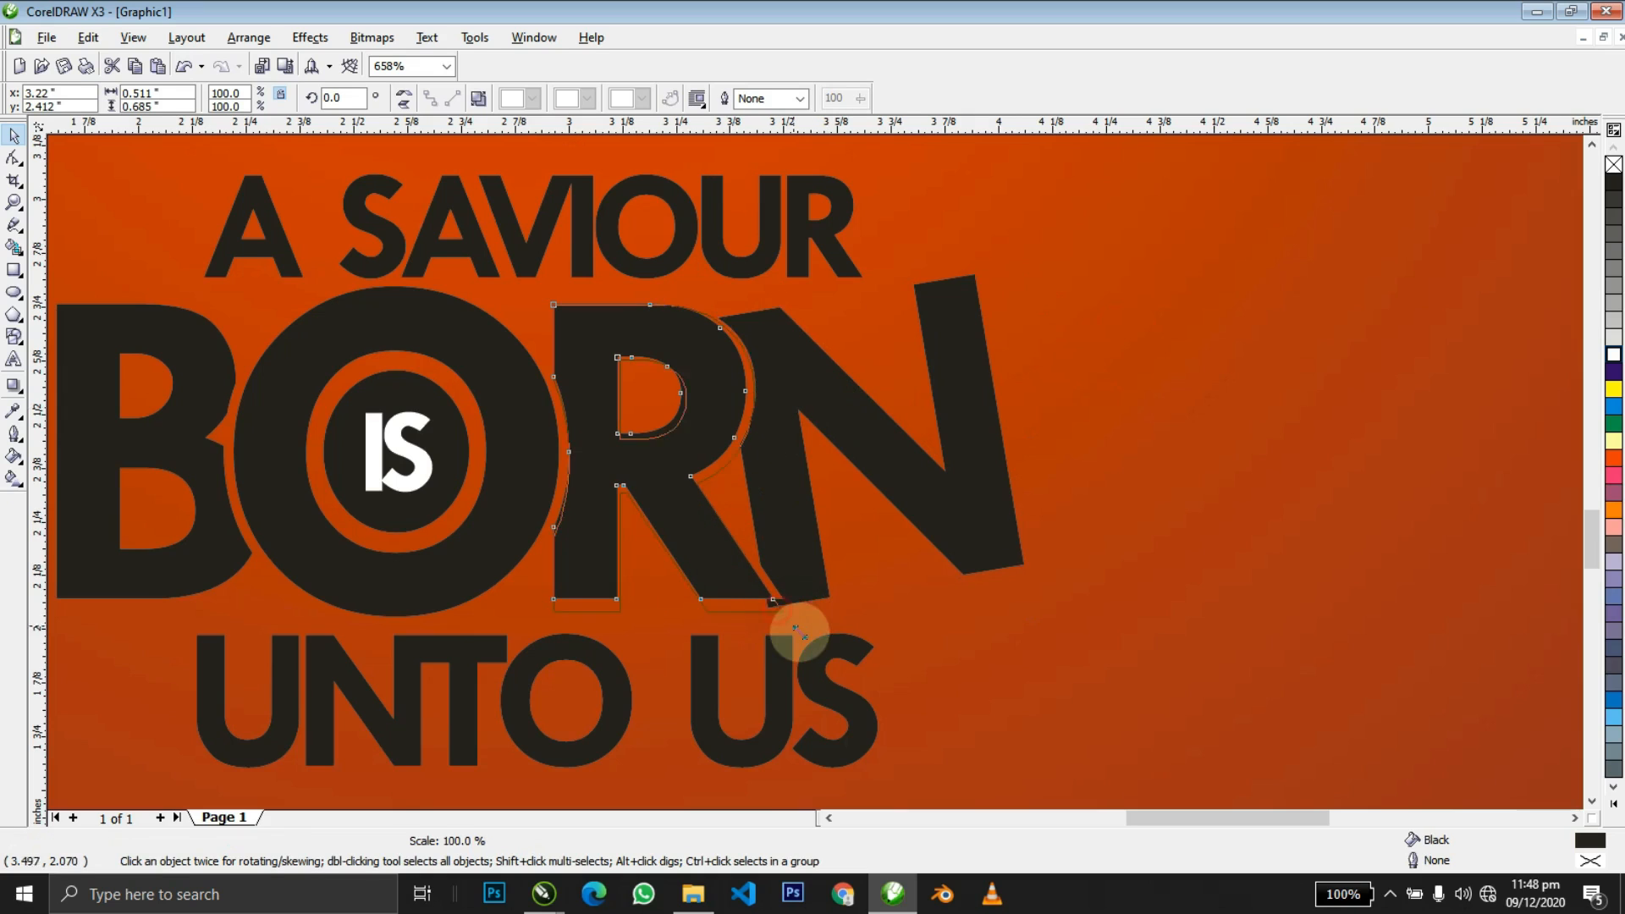
drag(820, 649, 756, 587)
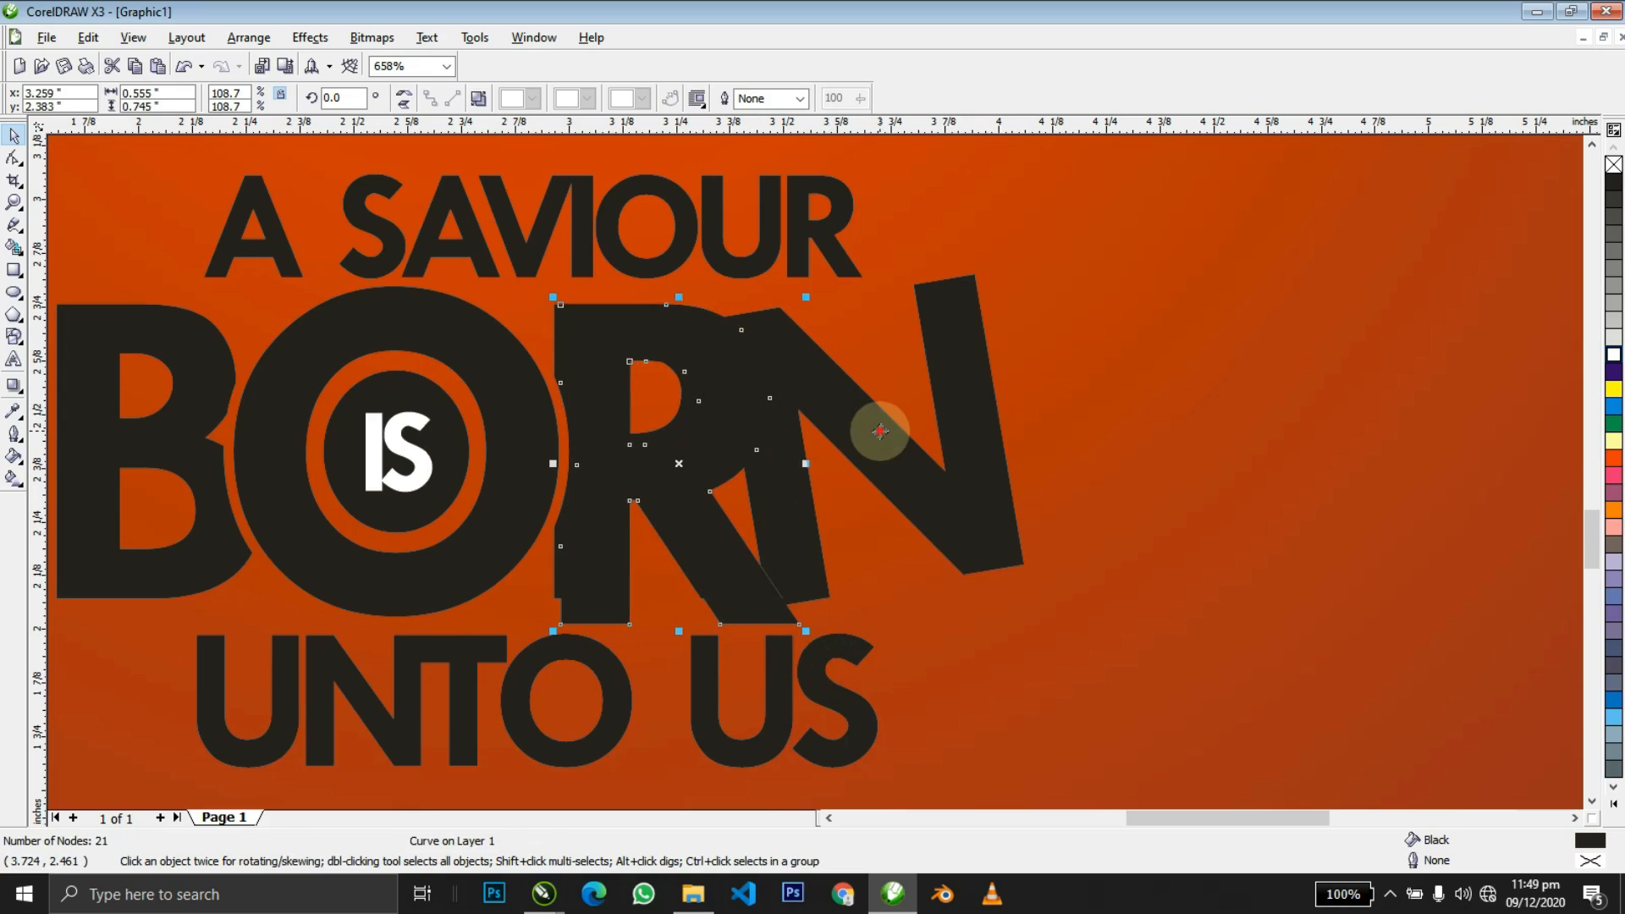
shift+click(881, 431)
click(552, 99)
click(707, 482)
key(z)
right_click(707, 486)
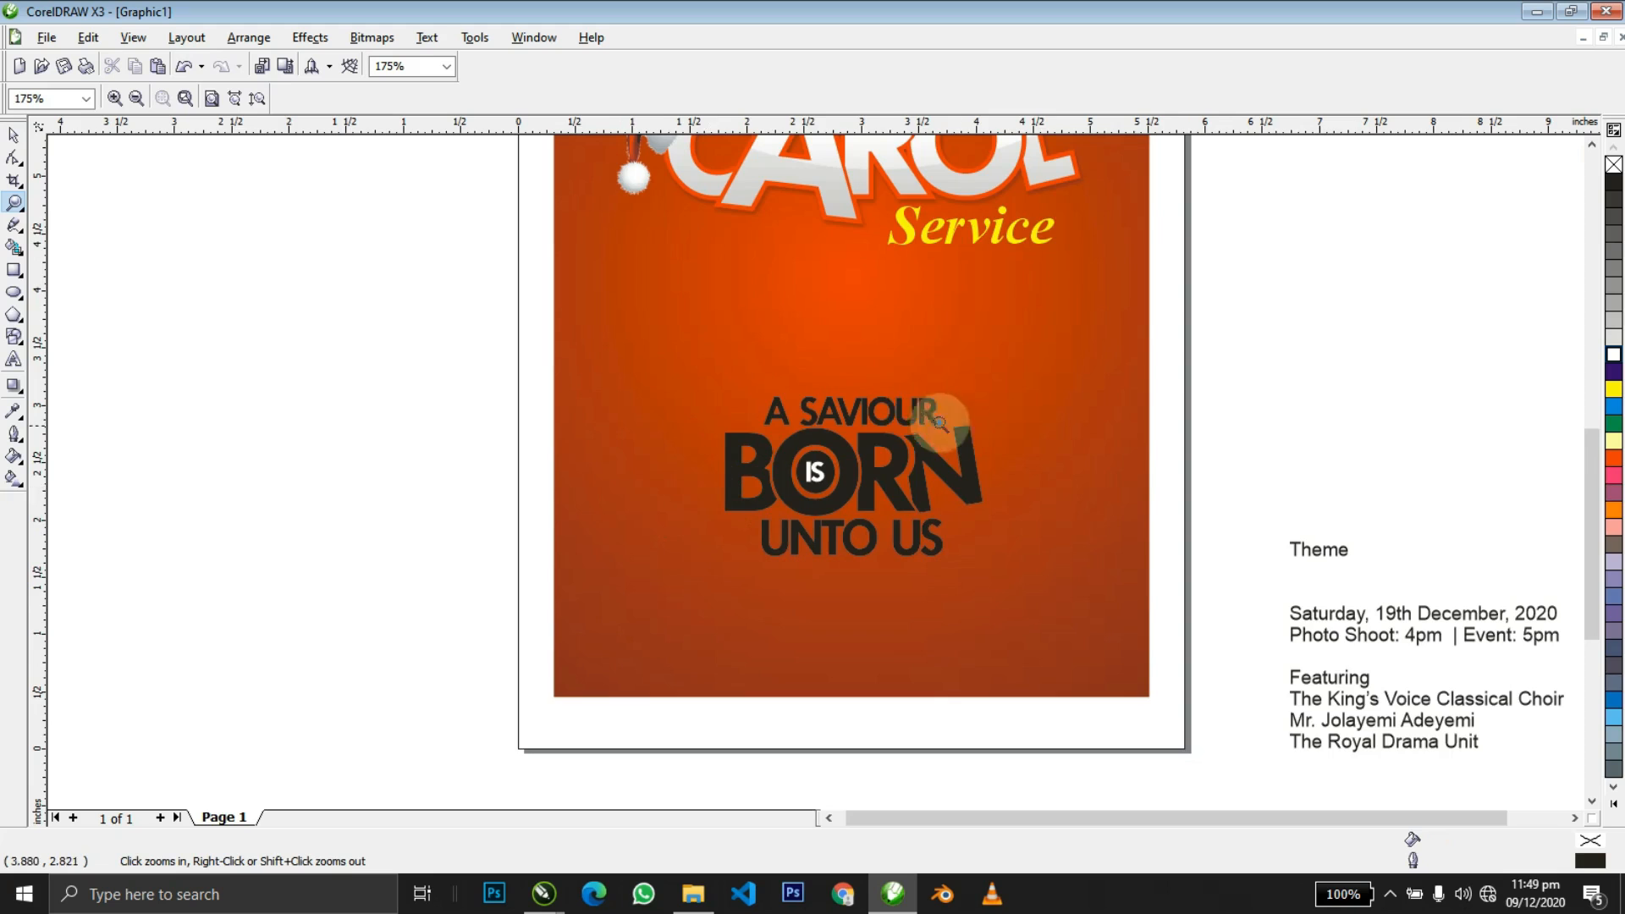
Select the R and N letters where they overlap.
click(895, 511)
key(space)
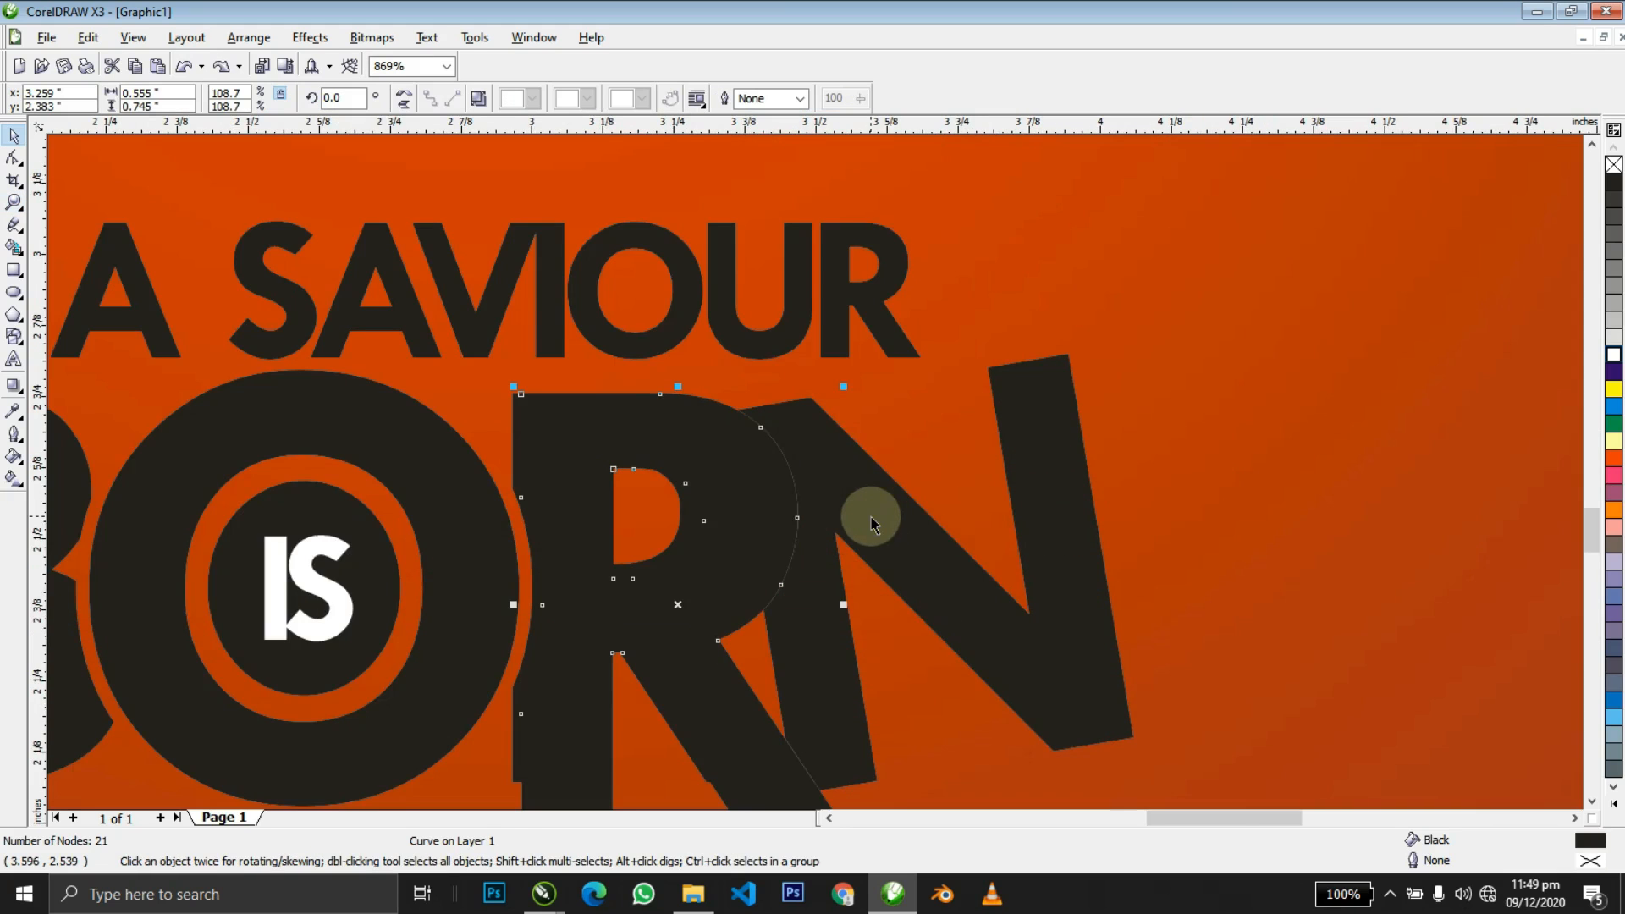
shift+click(773, 548)
key(ctrl+z)
key(ctrl+shift+z)
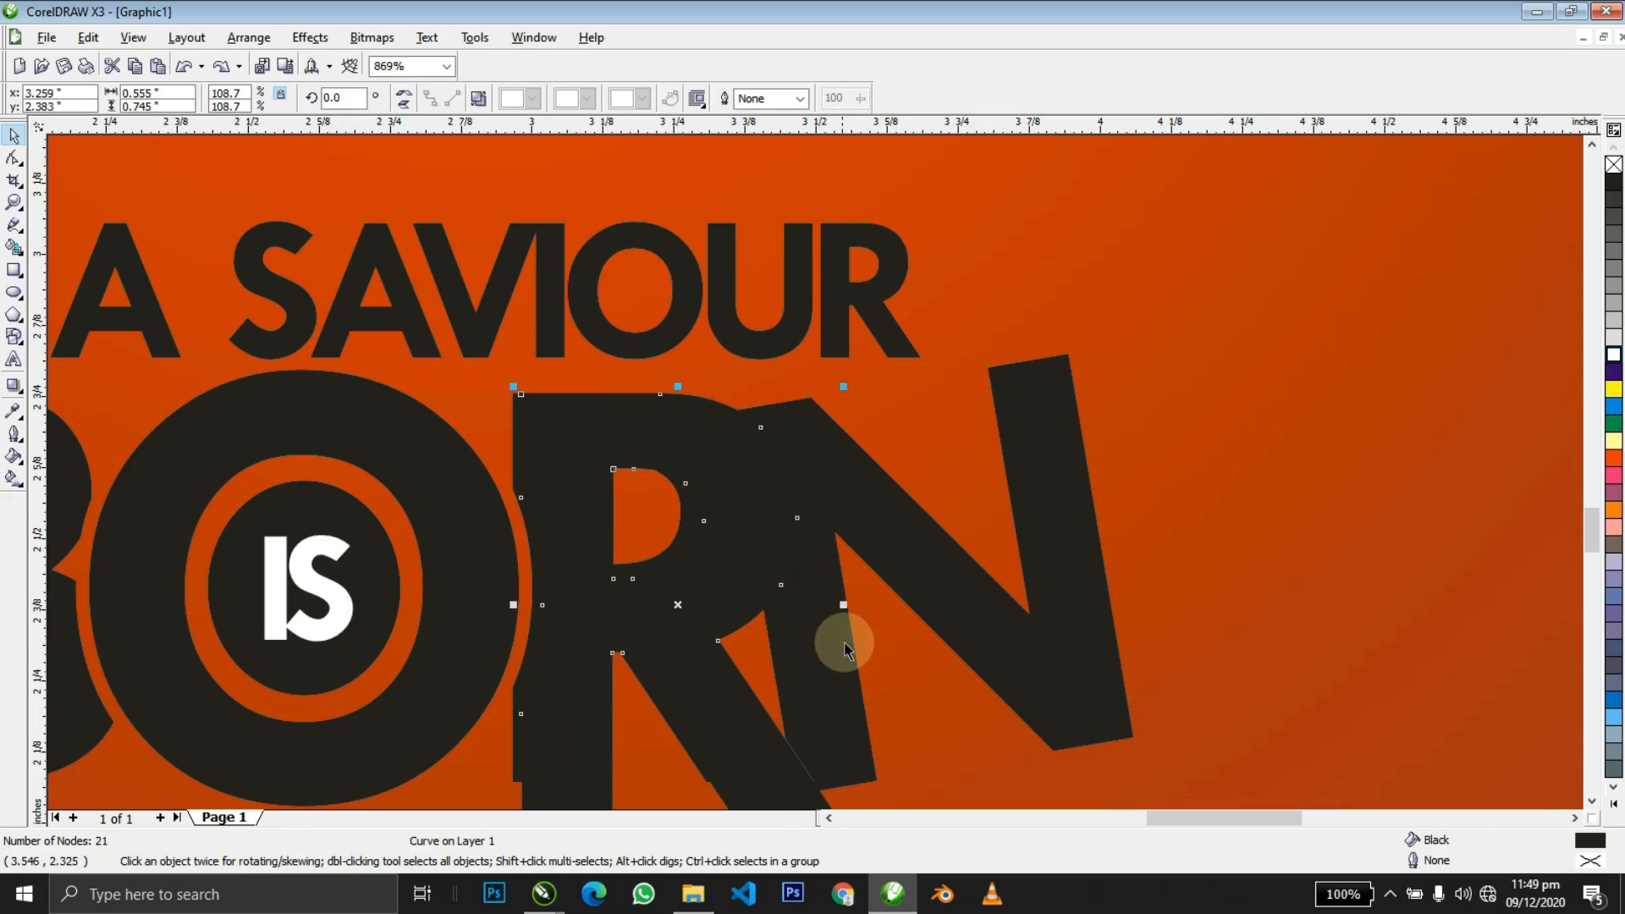
shift+click(810, 628)
shift+click(807, 622)
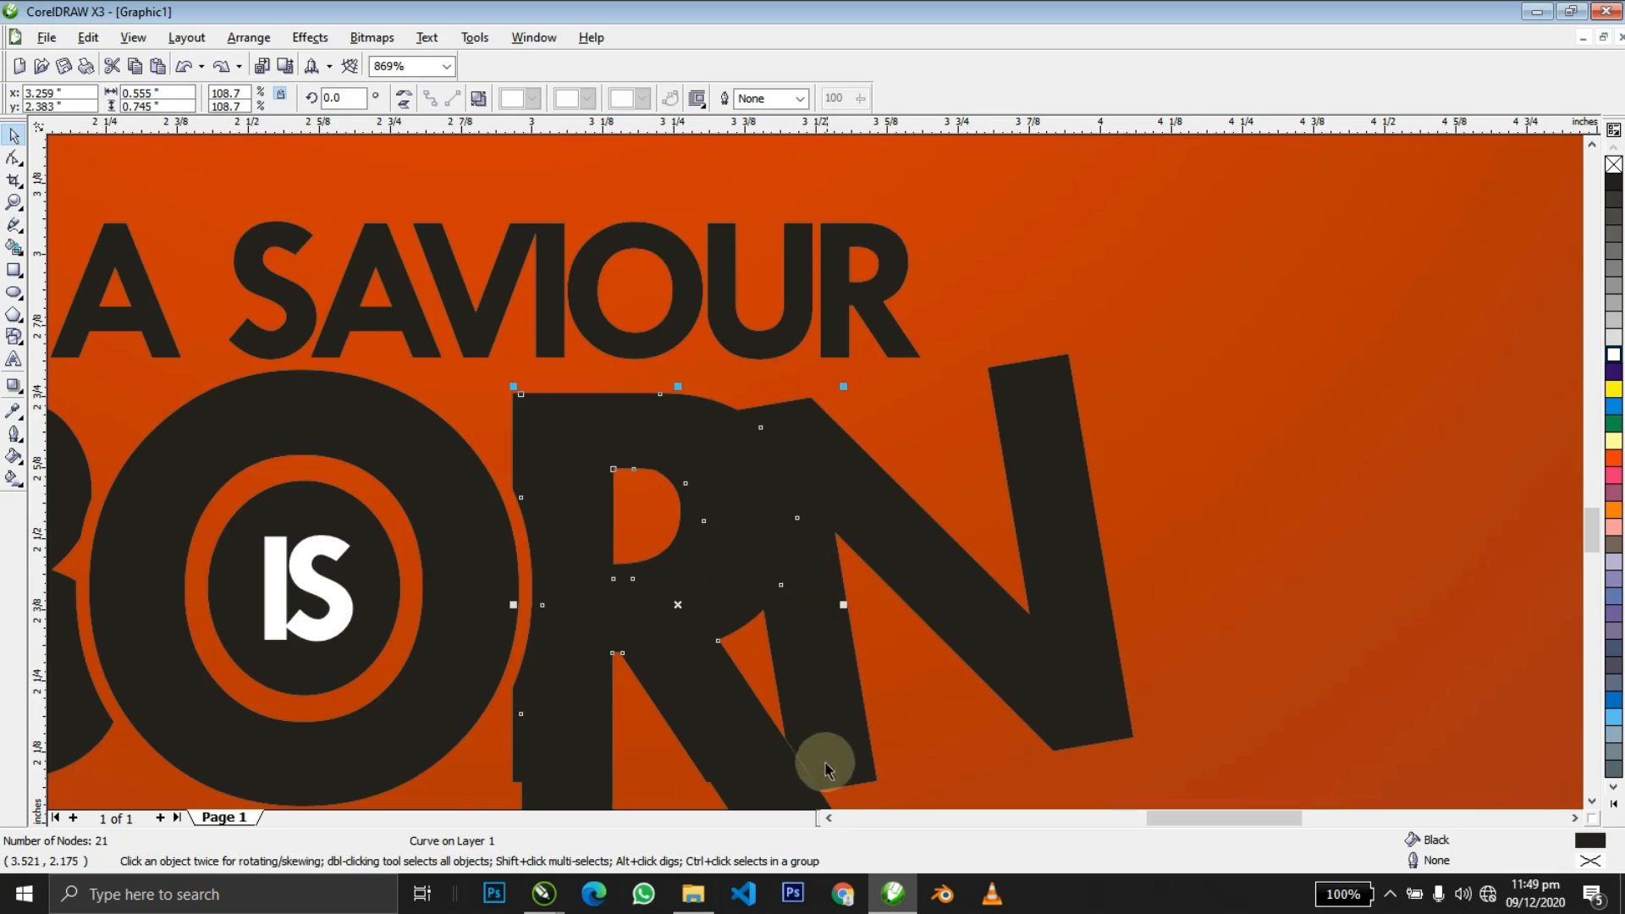
Trim the R with a temporary guide rectangle, then delete the rectangle.
click(13, 269)
drag(348, 314, 933, 719)
key(space)
shift+click(721, 764)
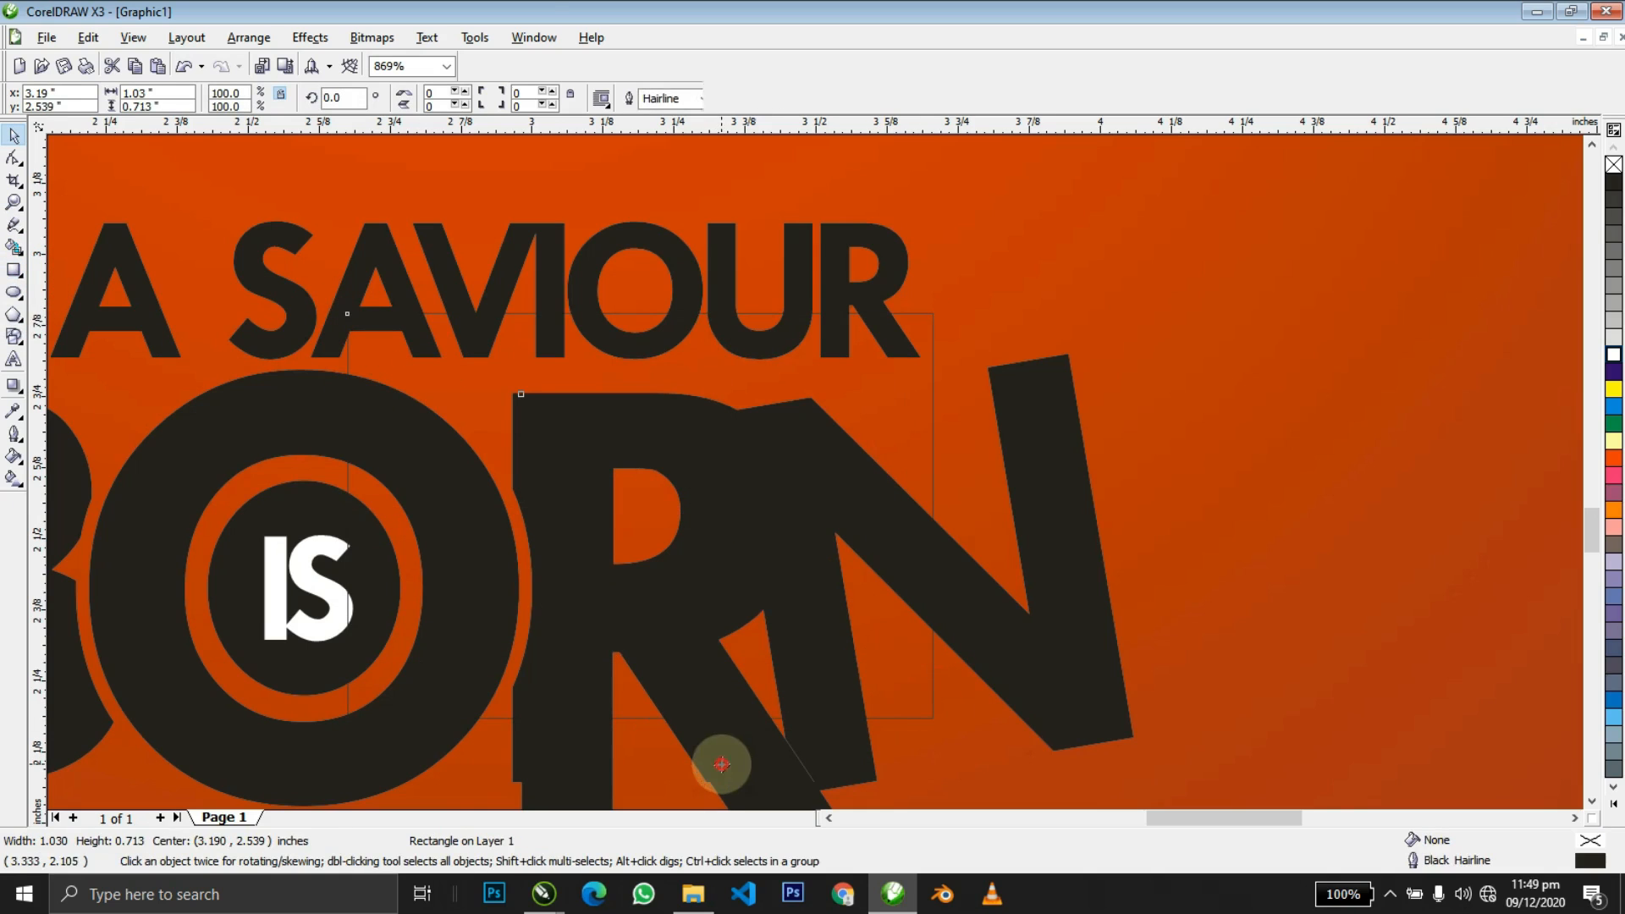
click(548, 96)
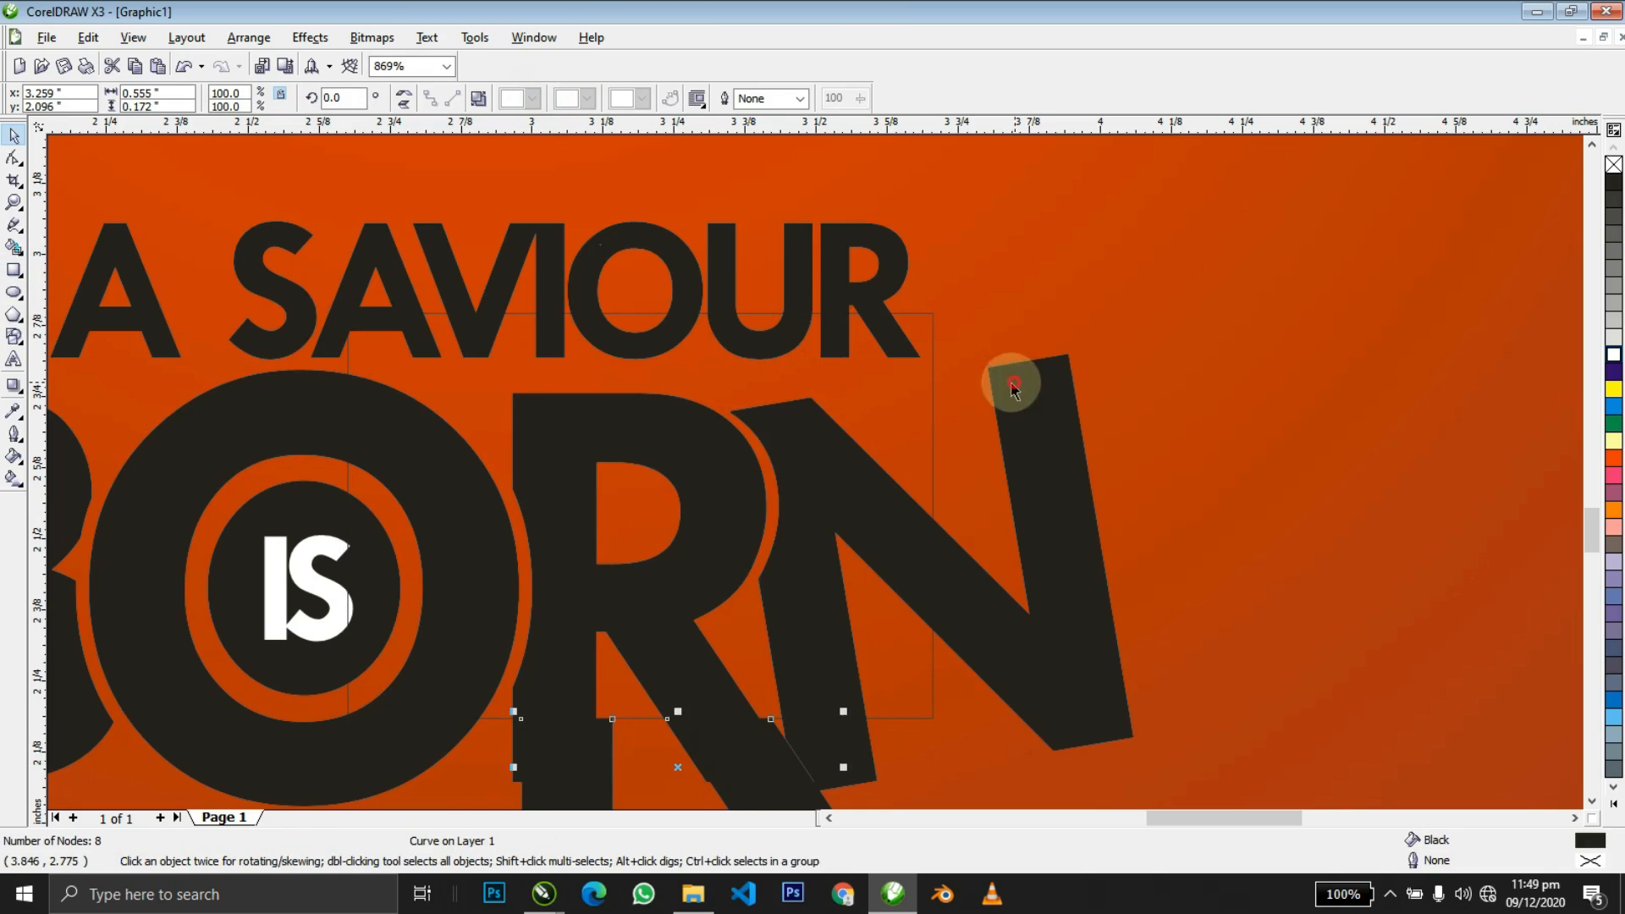
click(1006, 379)
click(901, 428)
key(Delete)
Trim the N where the R overlaps it and delete the leftover offset R shape.
key(z)
right_click(901, 429)
drag(807, 386, 1046, 579)
key(space)
click(773, 562)
shift+click(790, 507)
click(548, 100)
click(916, 546)
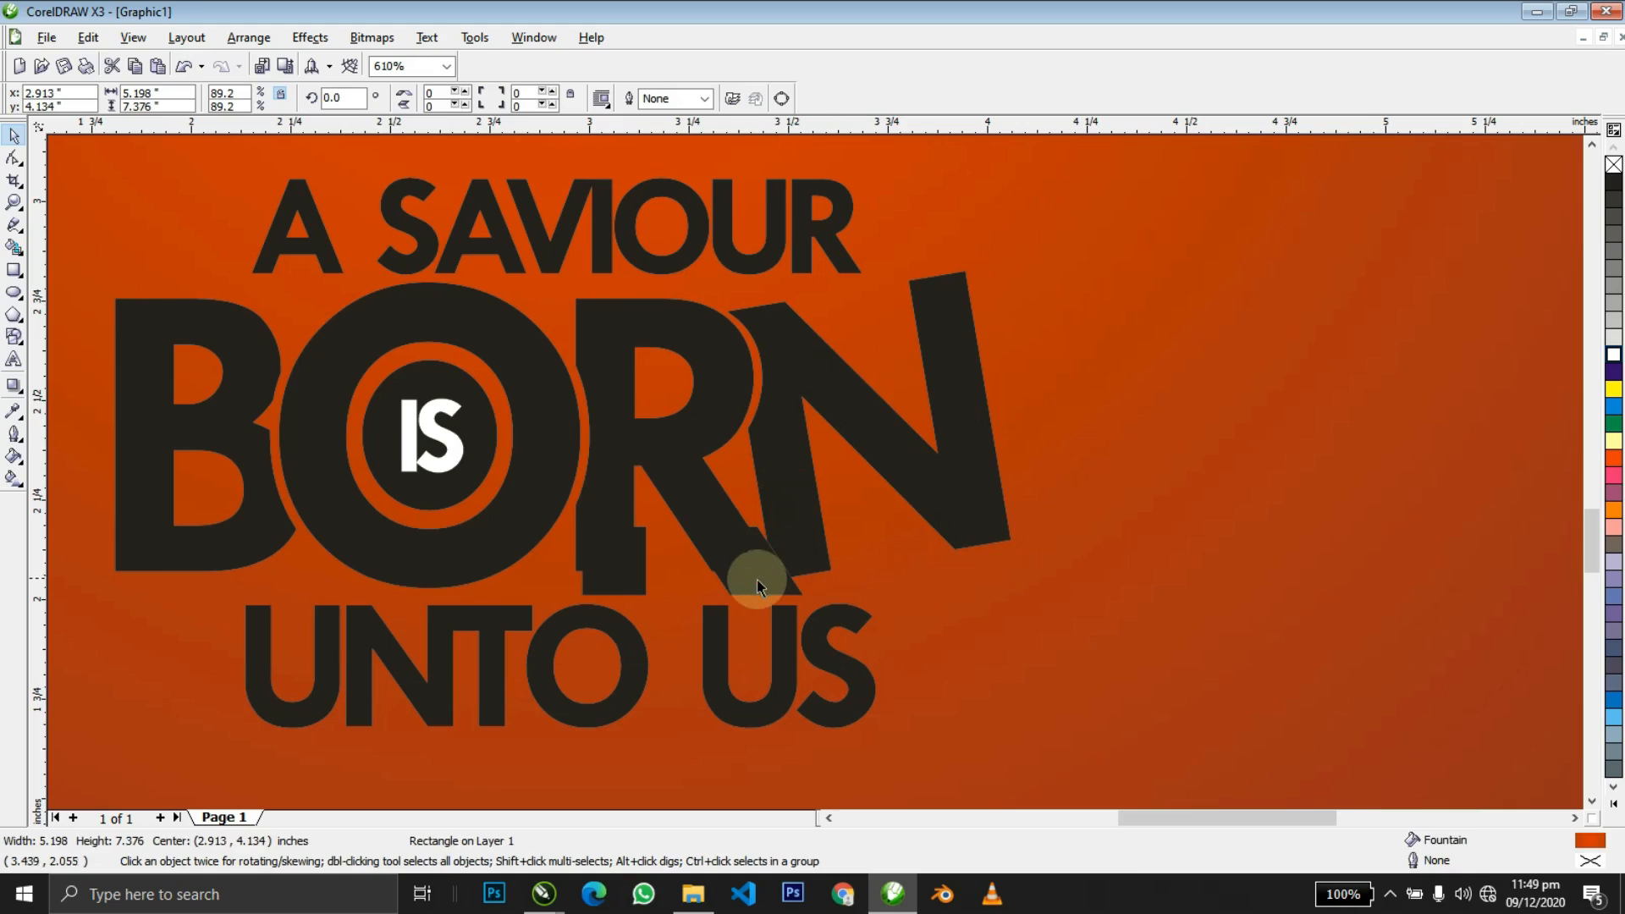
click(756, 580)
key(Delete)
Colour the letters VIOUR yellow, then make the whole A SAVIOUR line yellow.
key(z)
right_click(757, 580)
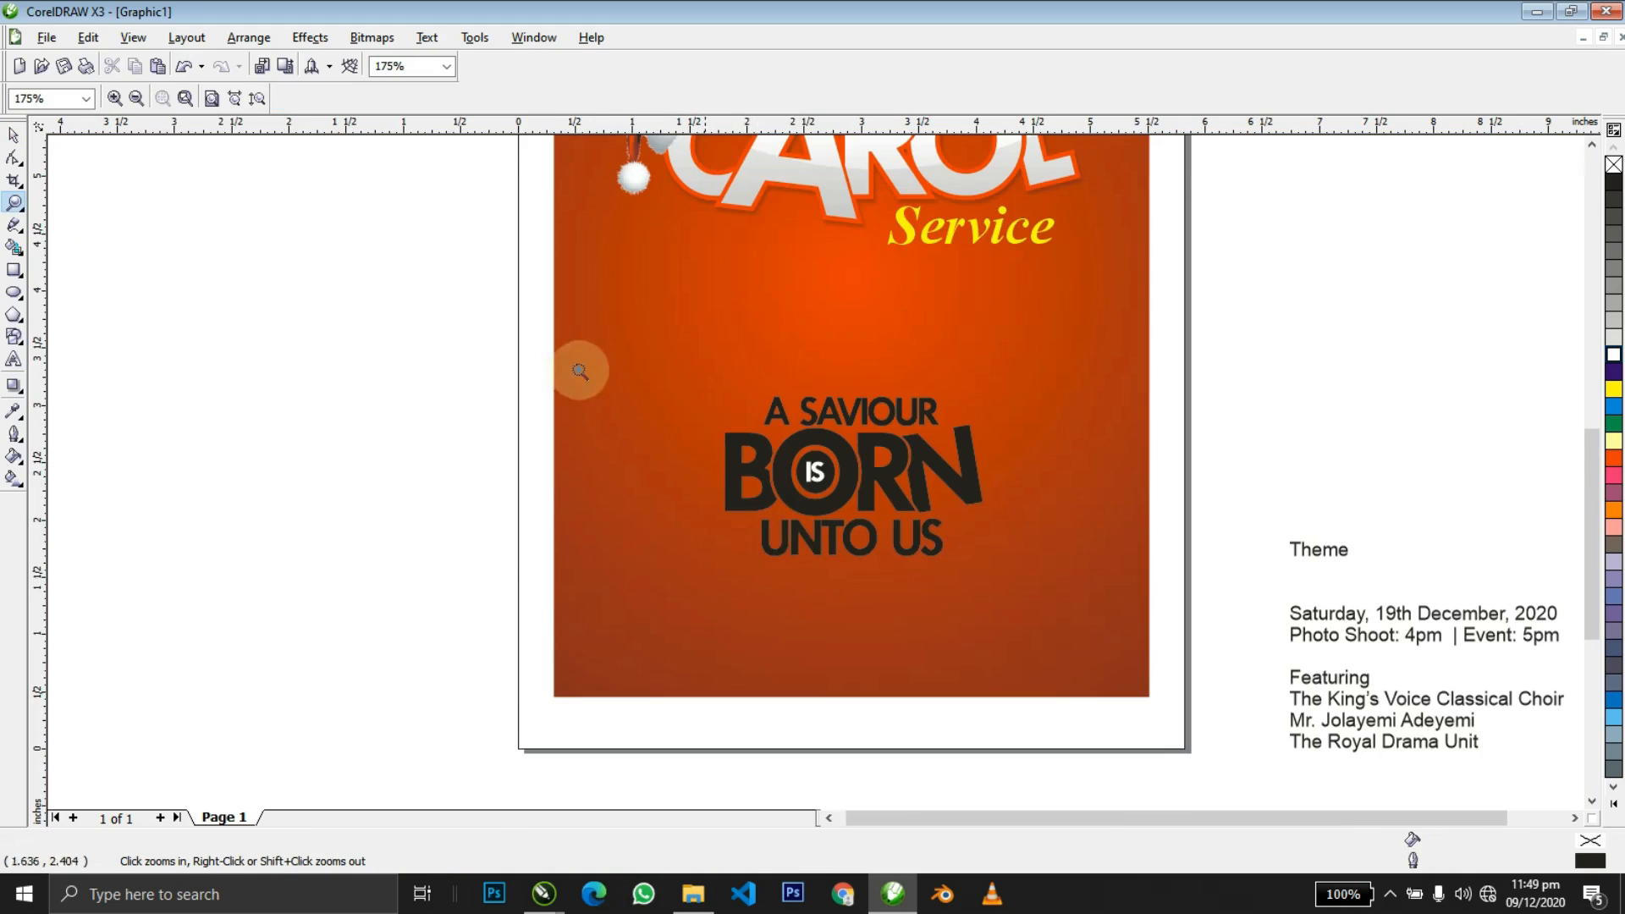
key(space)
scroll(841, 499, up, 3)
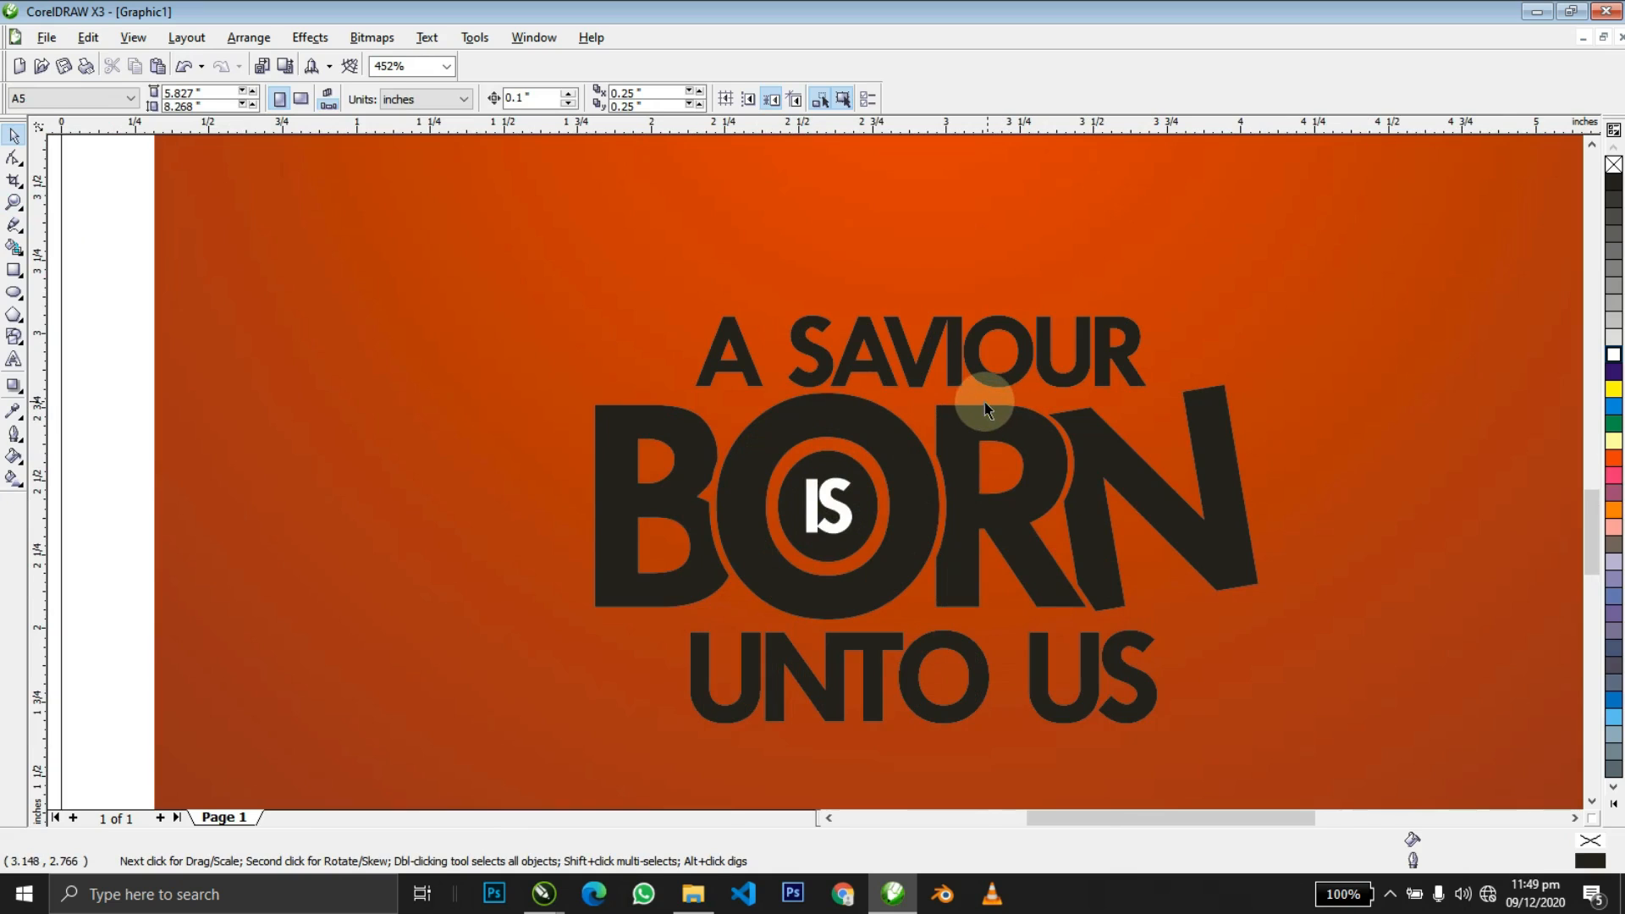
double_click(906, 369)
drag(906, 370, 1243, 347)
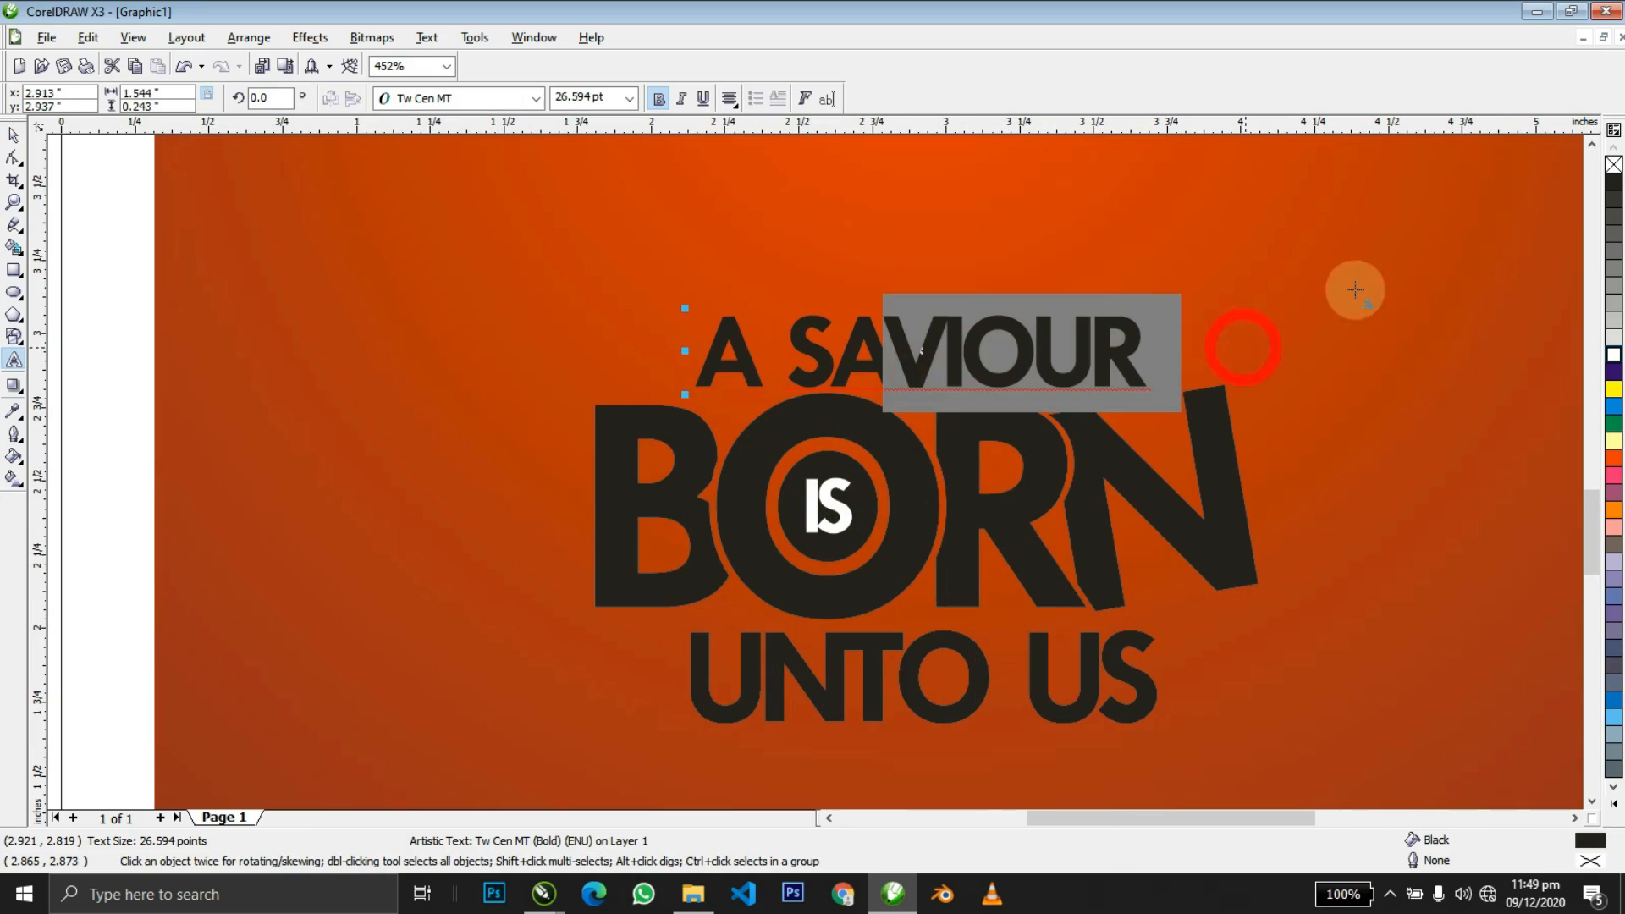
click(1613, 406)
click(1614, 388)
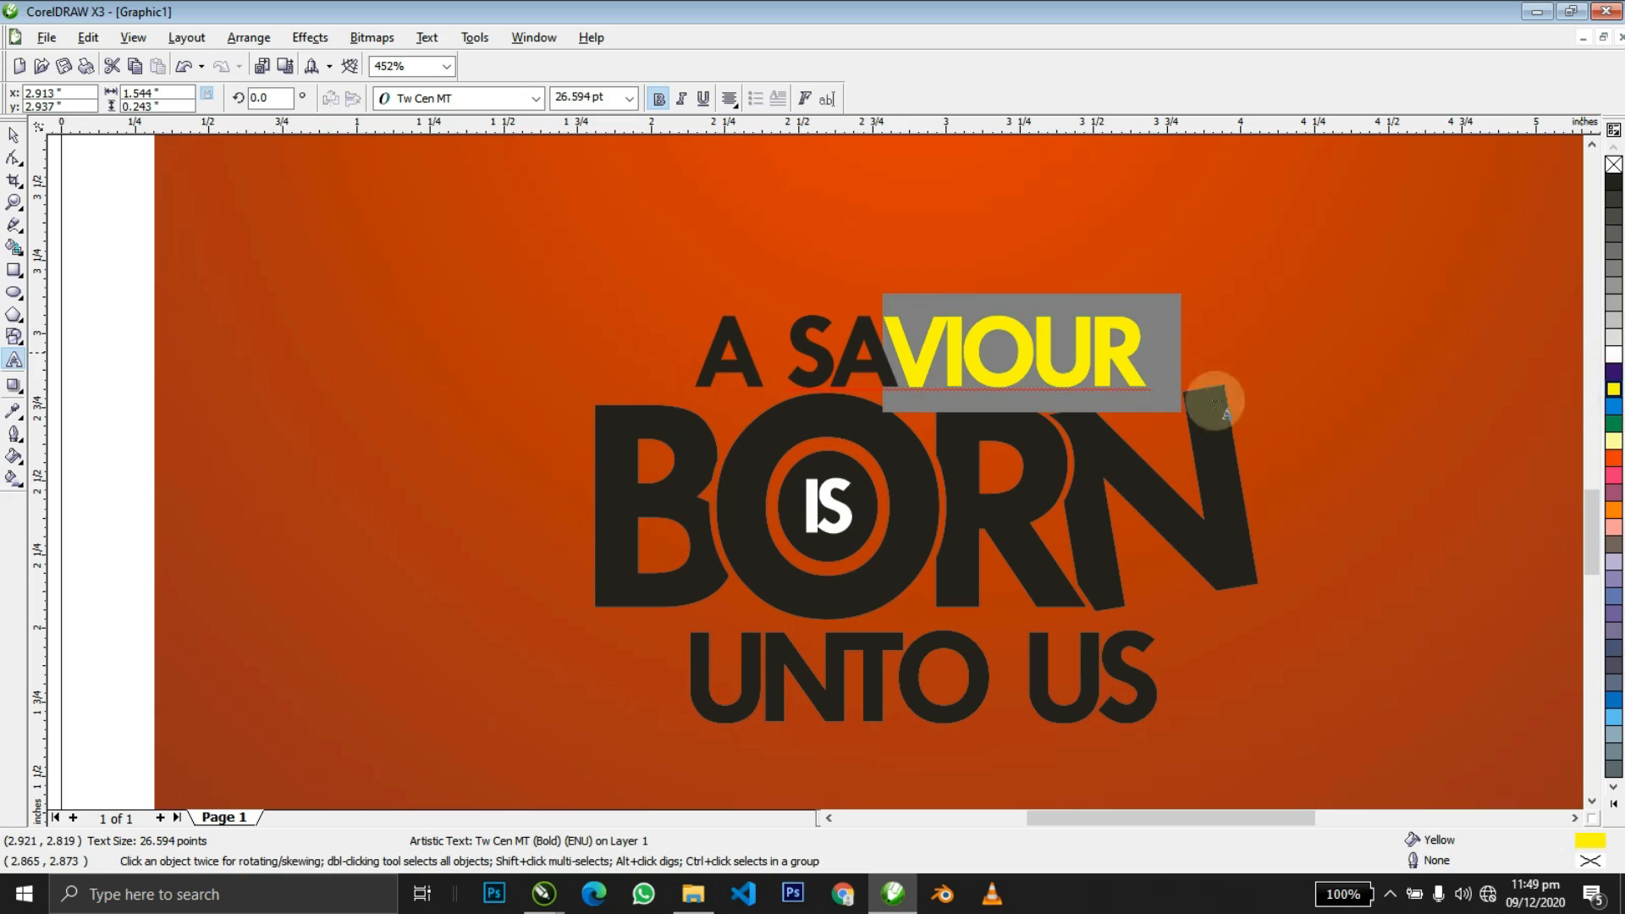
key(ctrl+space)
click(1613, 392)
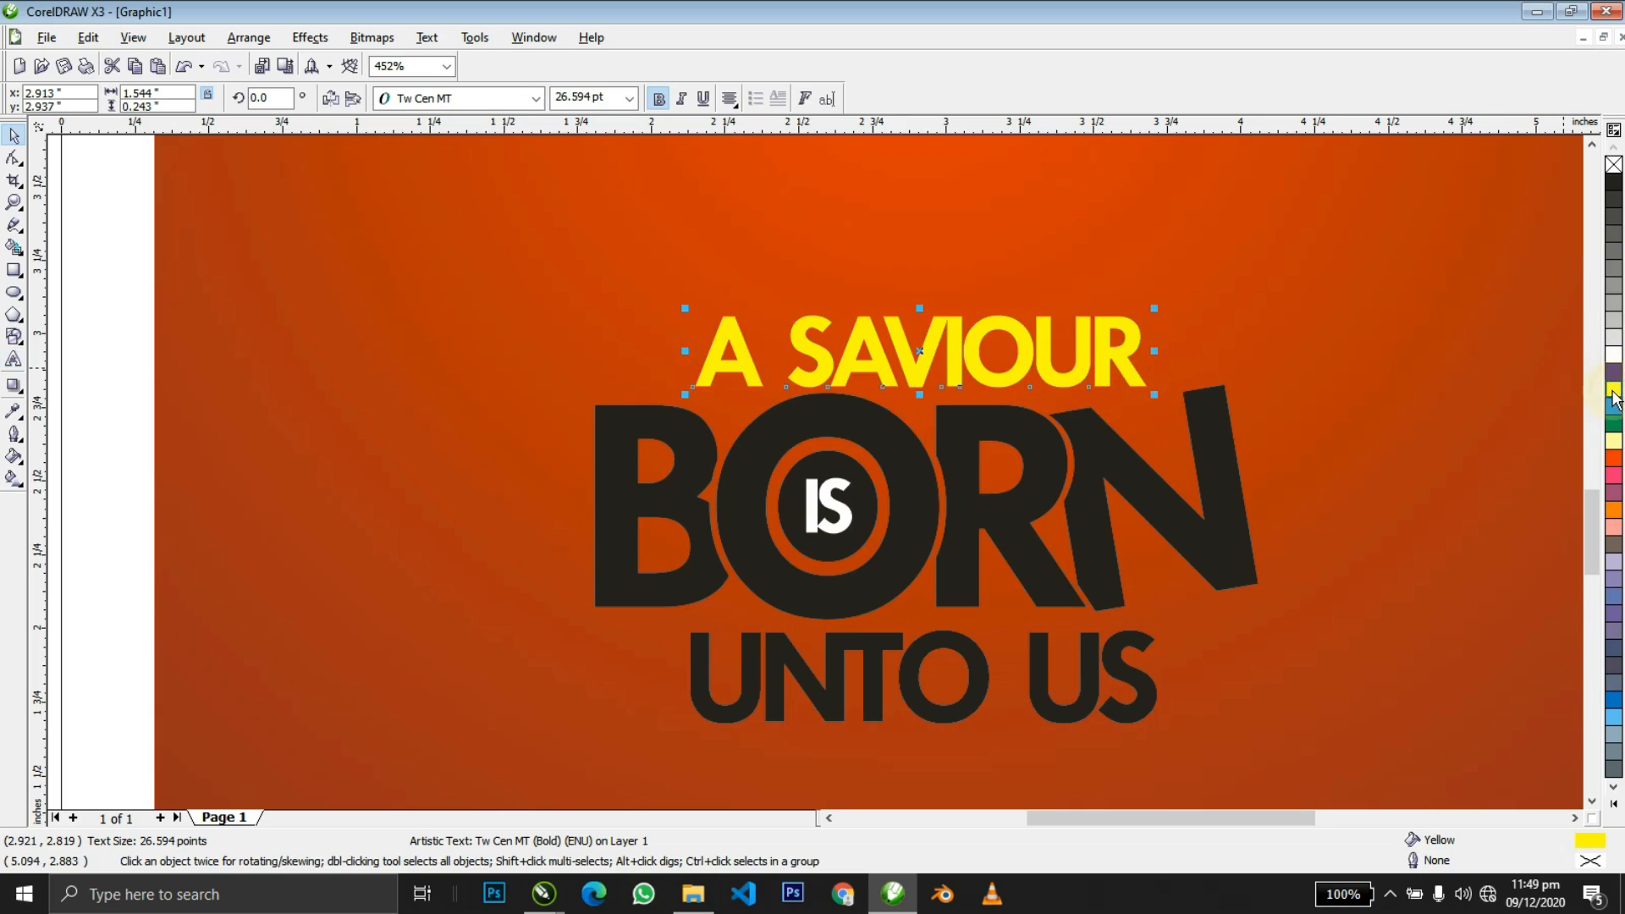
Apply a downward linear fountain fill from yellow to orange on A SAVIOUR.
key(h)
key(g)
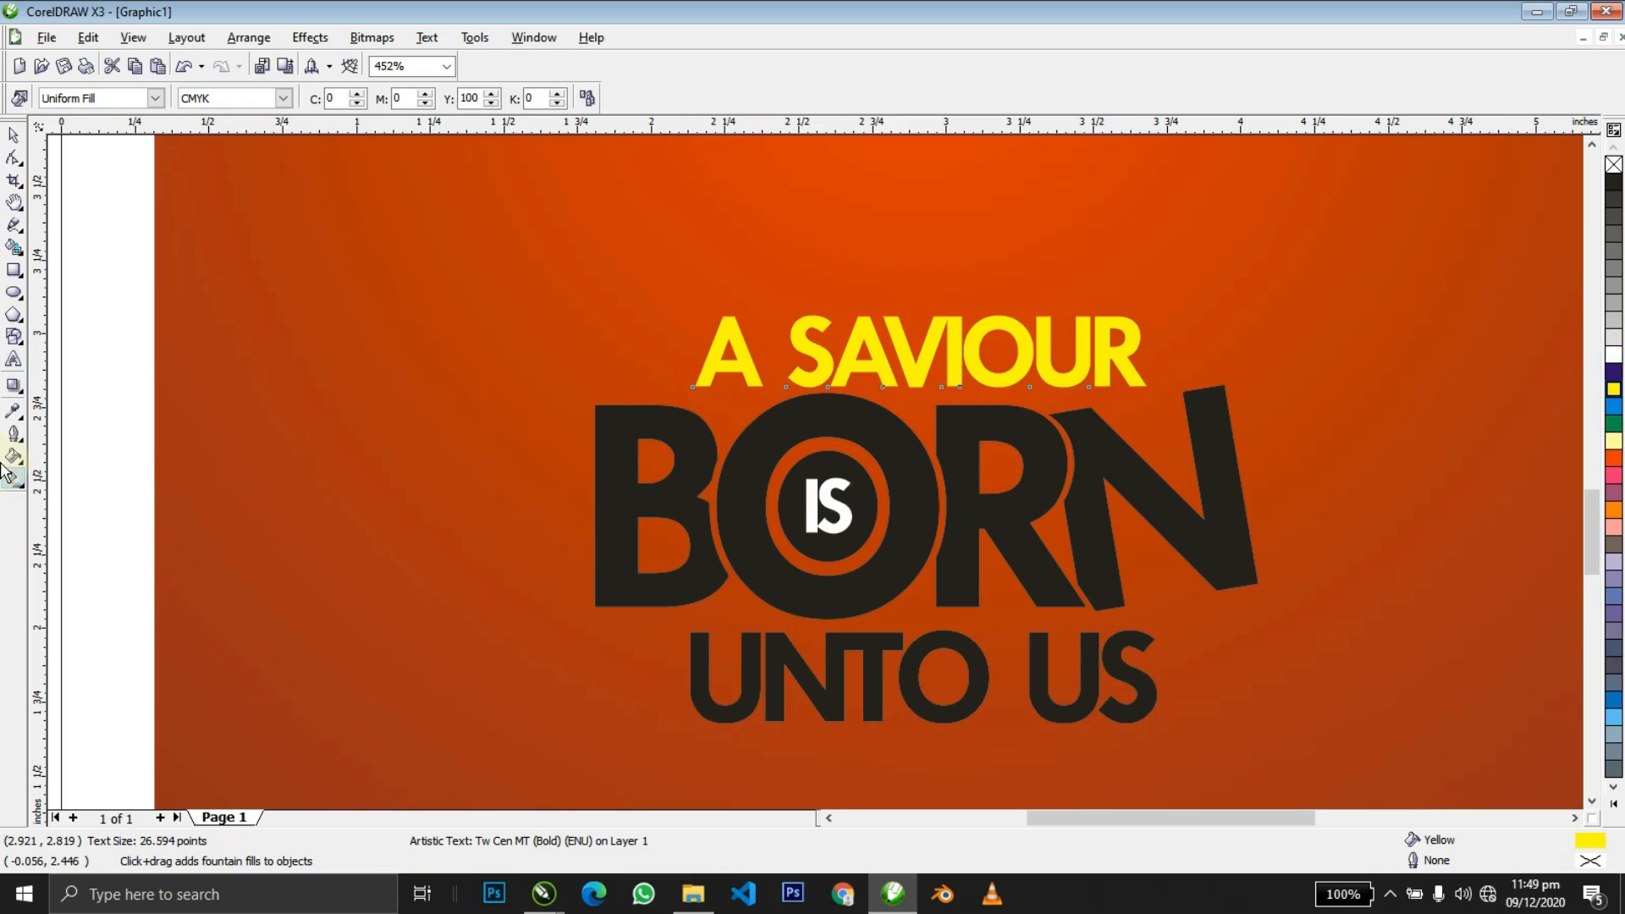
click(871, 336)
drag(890, 370, 890, 506)
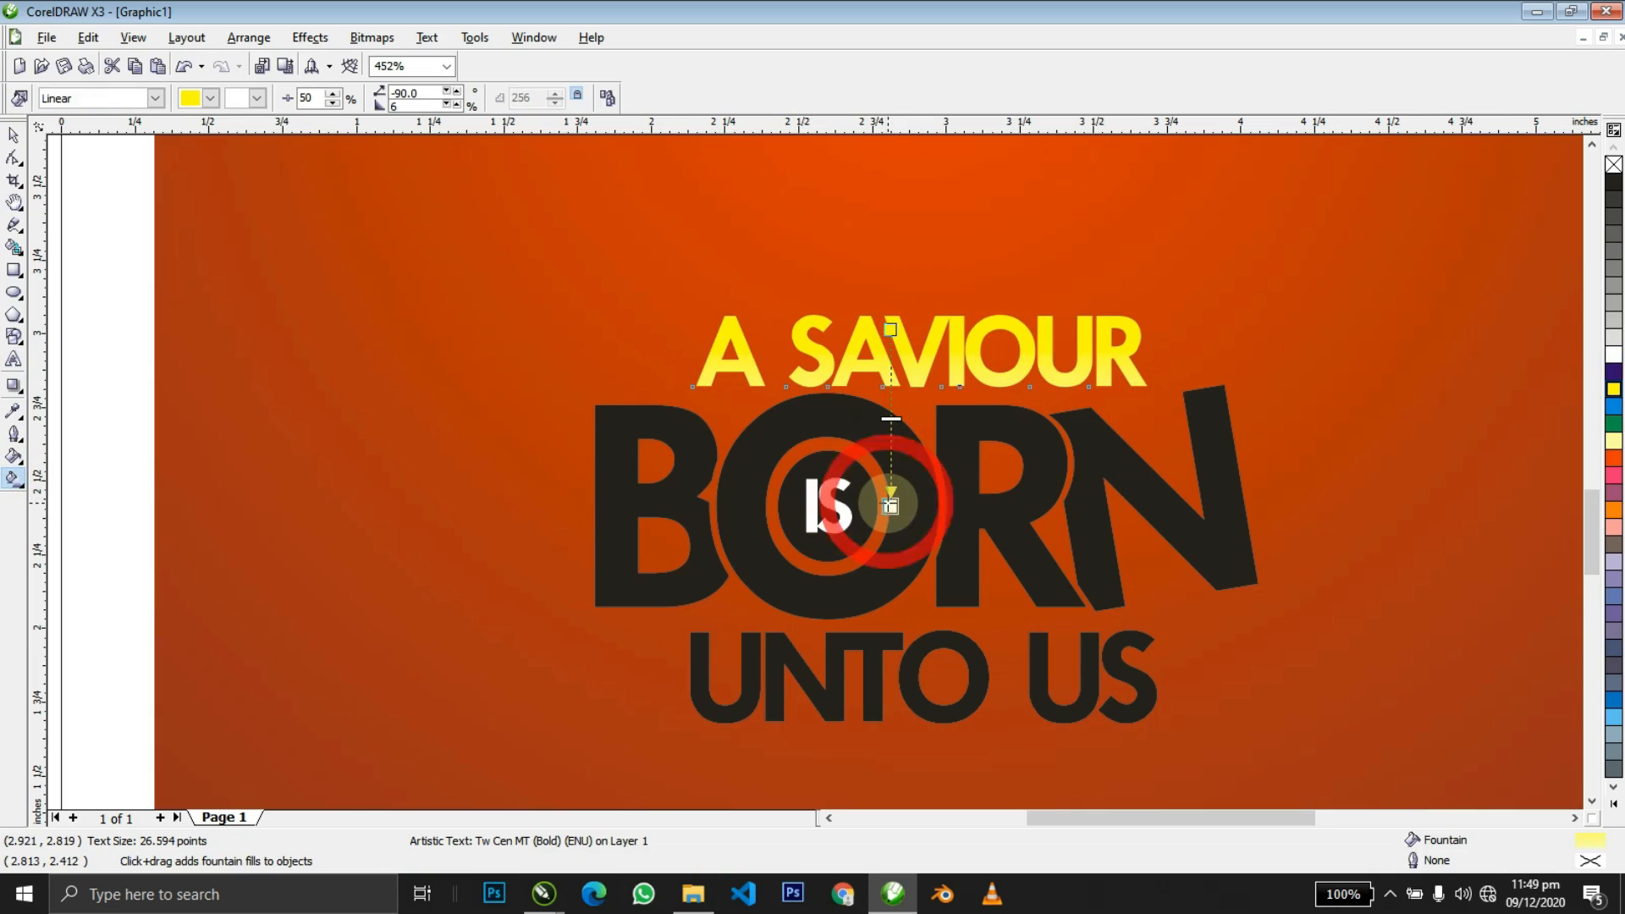
click(1614, 511)
drag(894, 326, 939, 358)
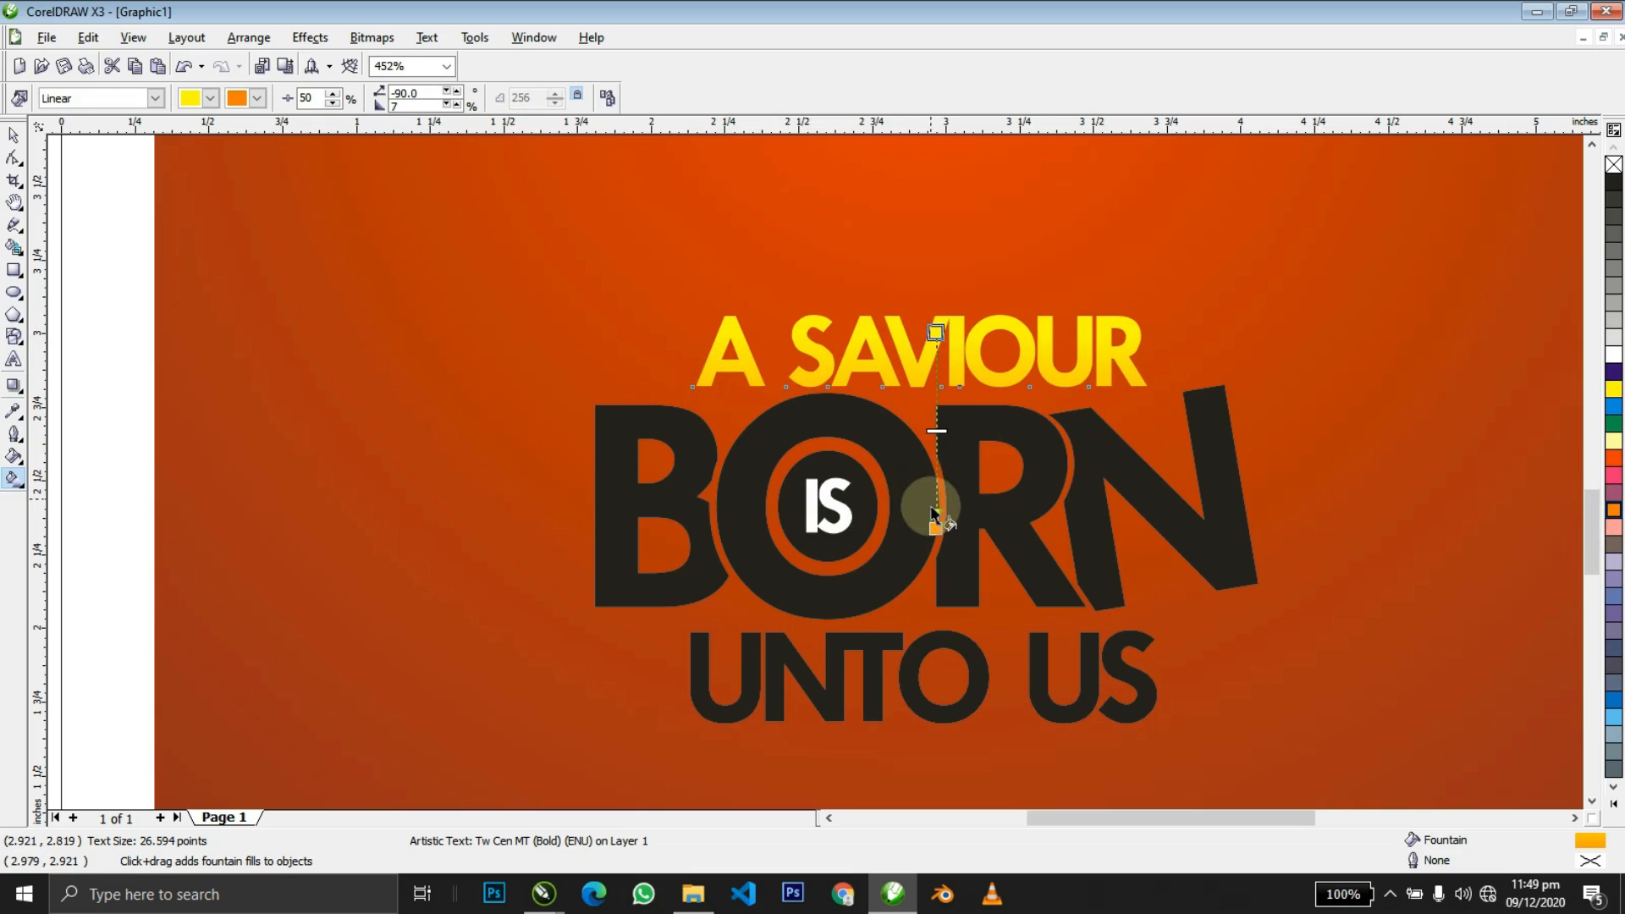
drag(935, 528, 935, 511)
key(space)
click(1012, 434)
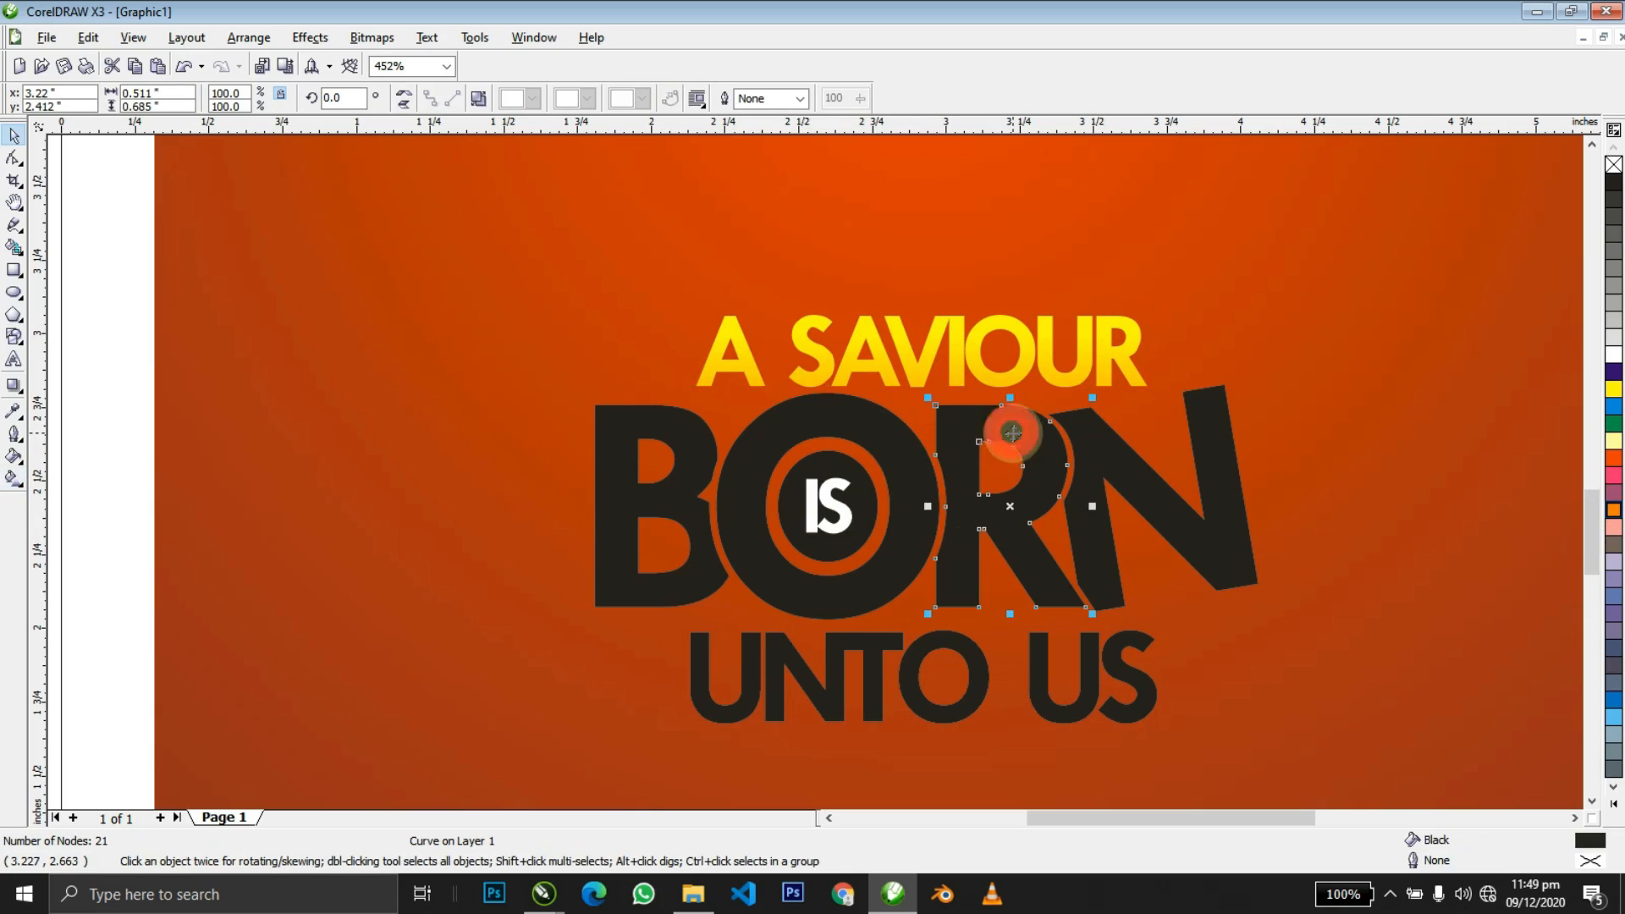
Weld the B, O, R and N letters into a single BORN shape.
key(ctrl+r)
key(ctrl+z)
shift+click(1123, 469)
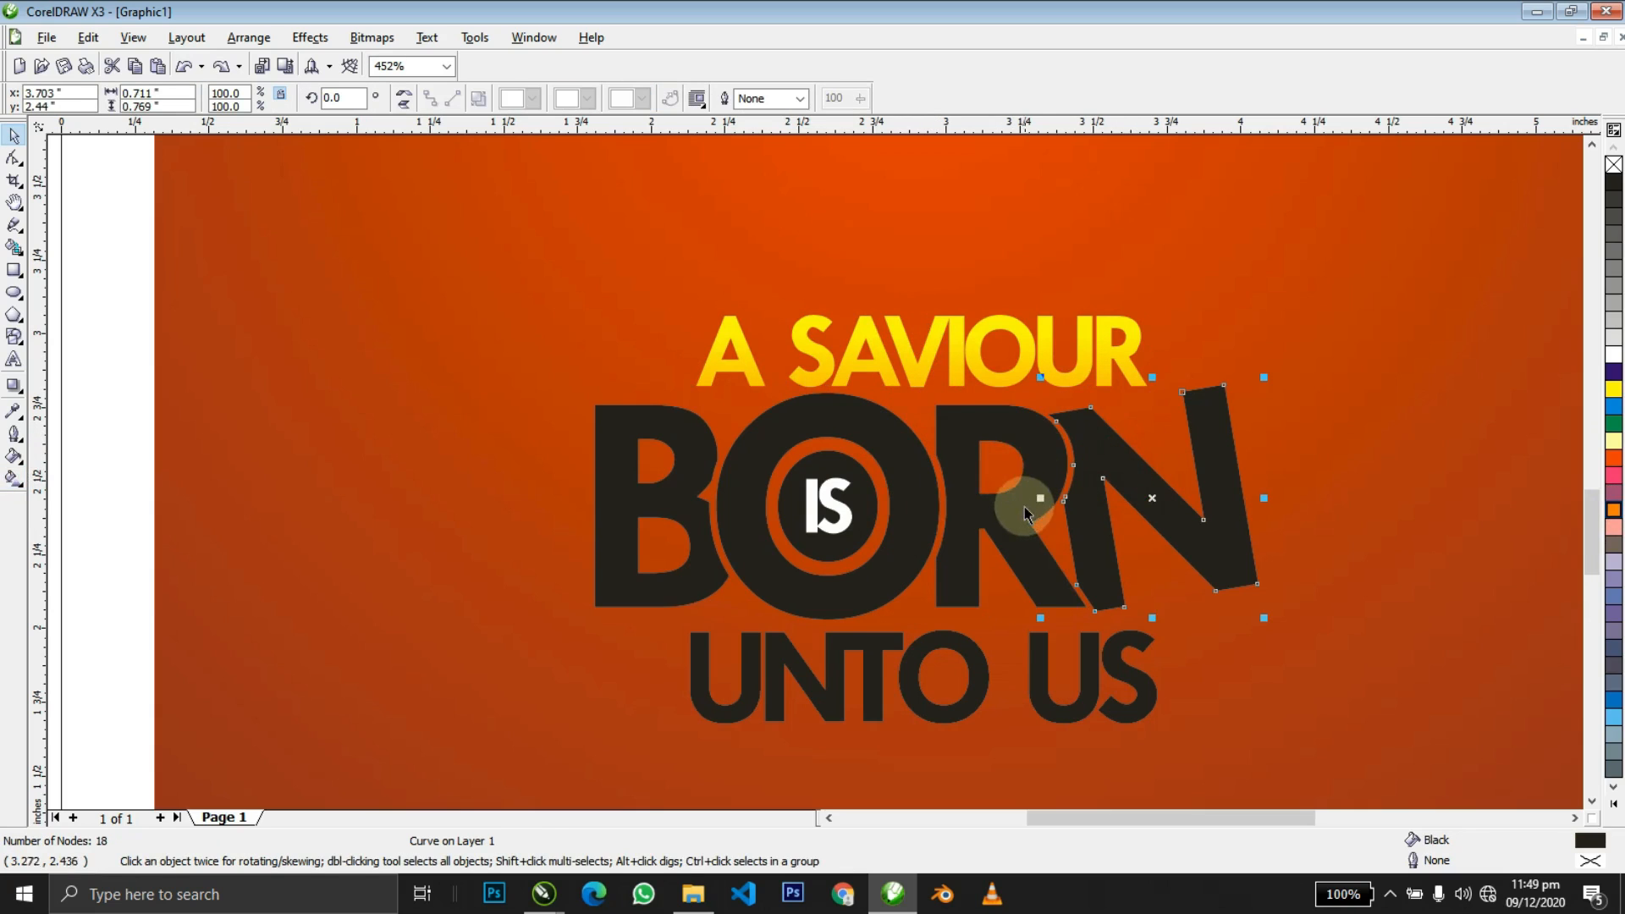
shift+click(884, 429)
shift+click(668, 417)
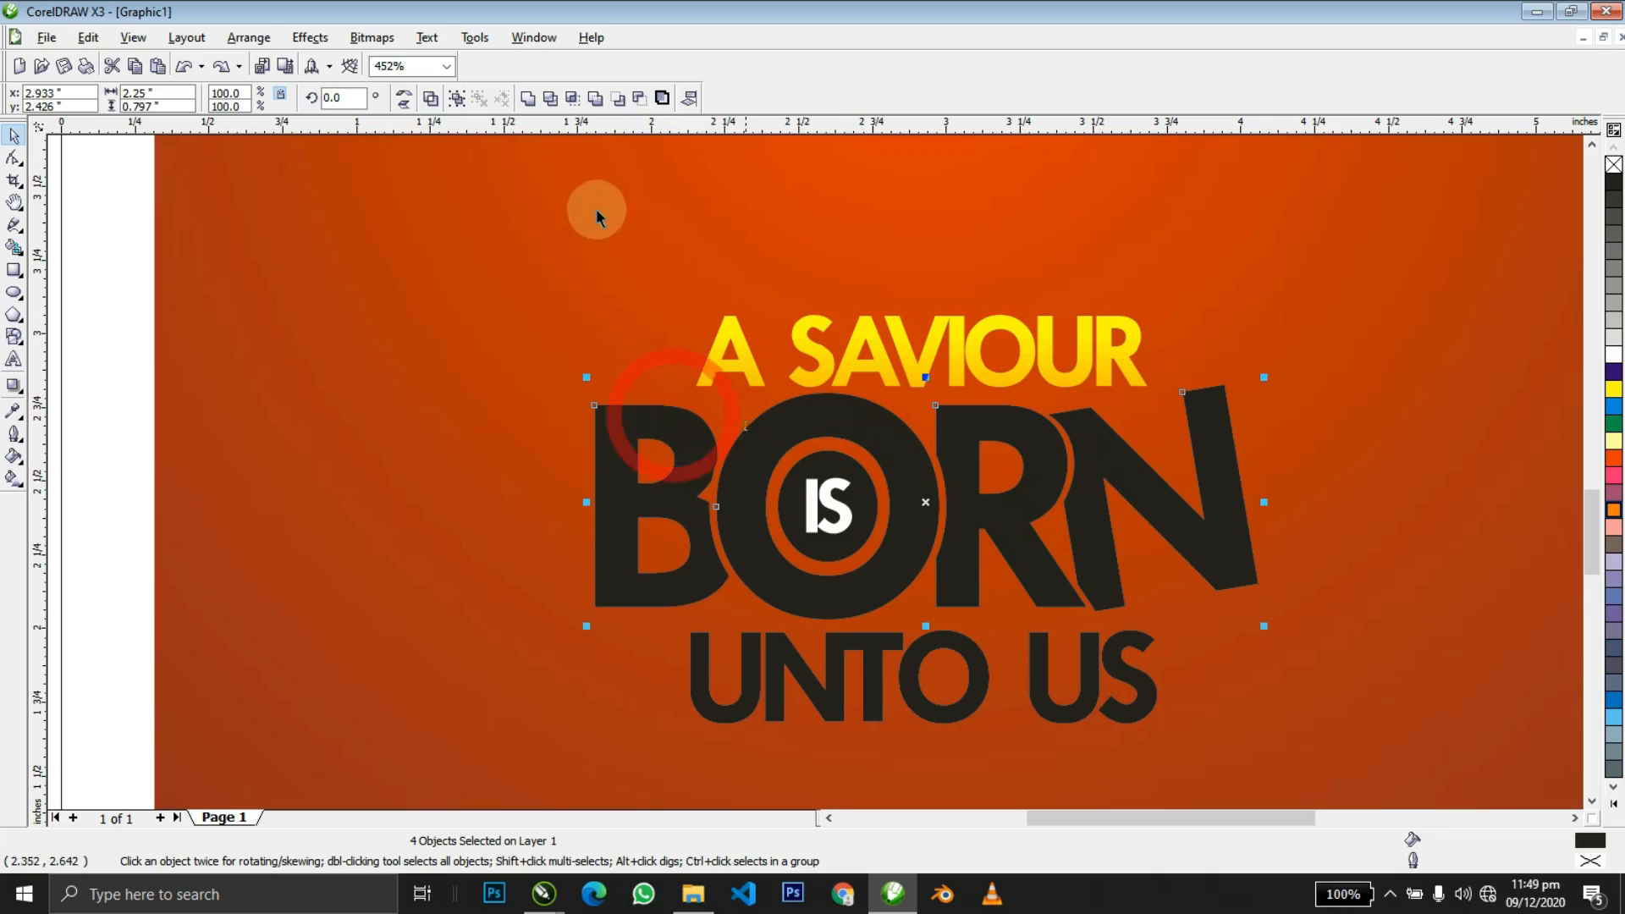
click(527, 98)
Fill BORN with a linear yellow-to-orange gradient running down toward UNTO US.
key(g)
drag(866, 367, 891, 683)
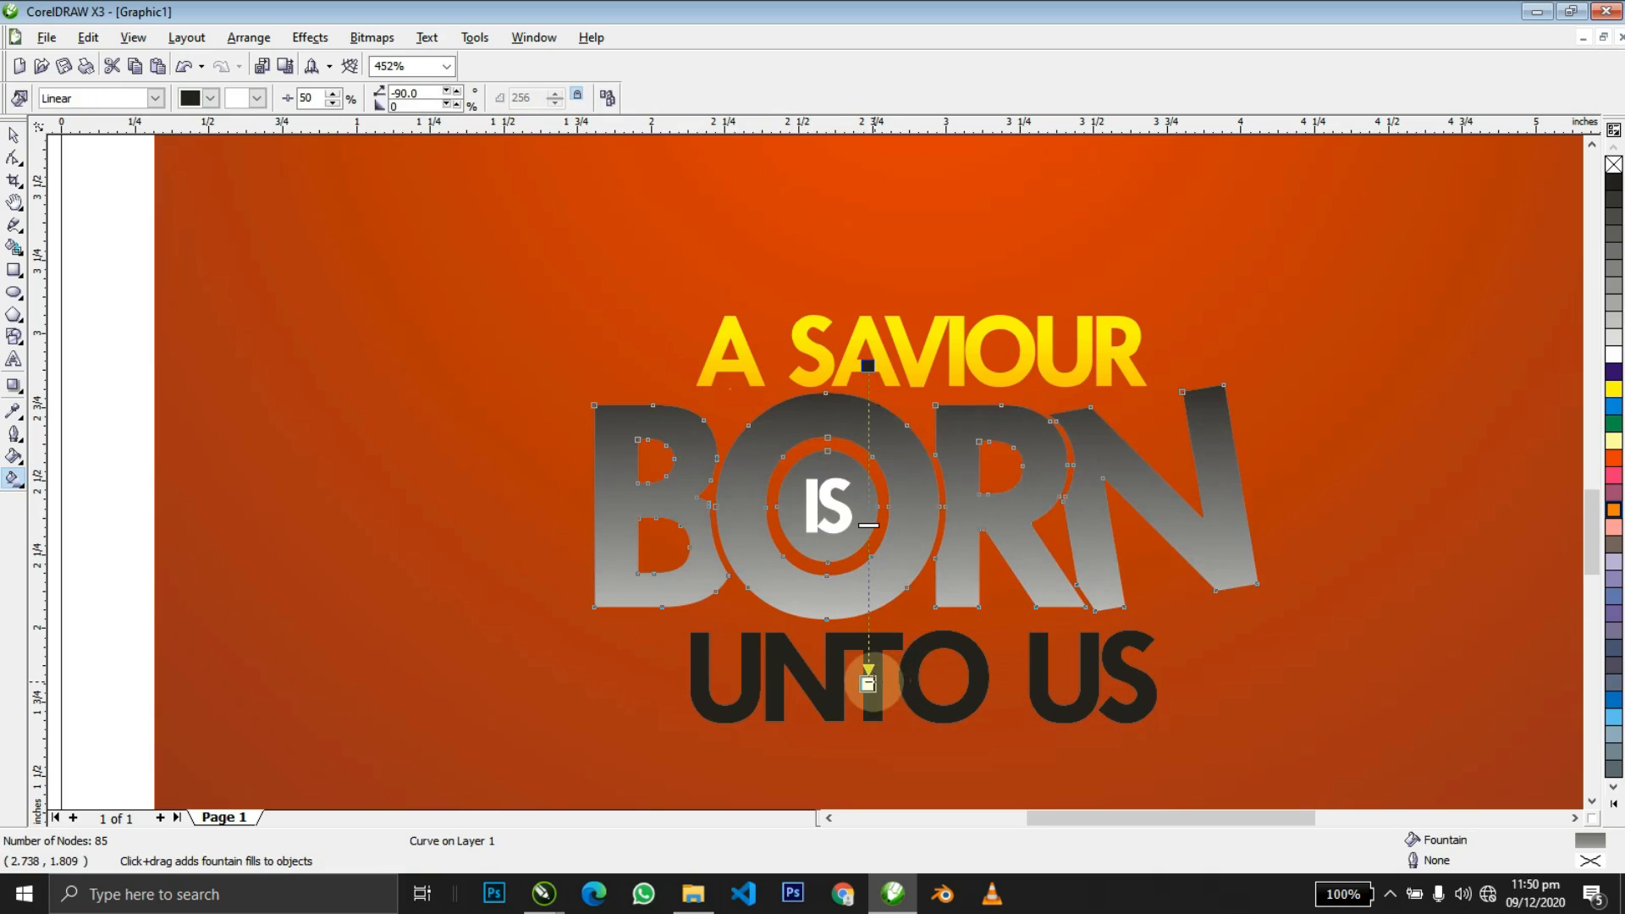
click(1613, 510)
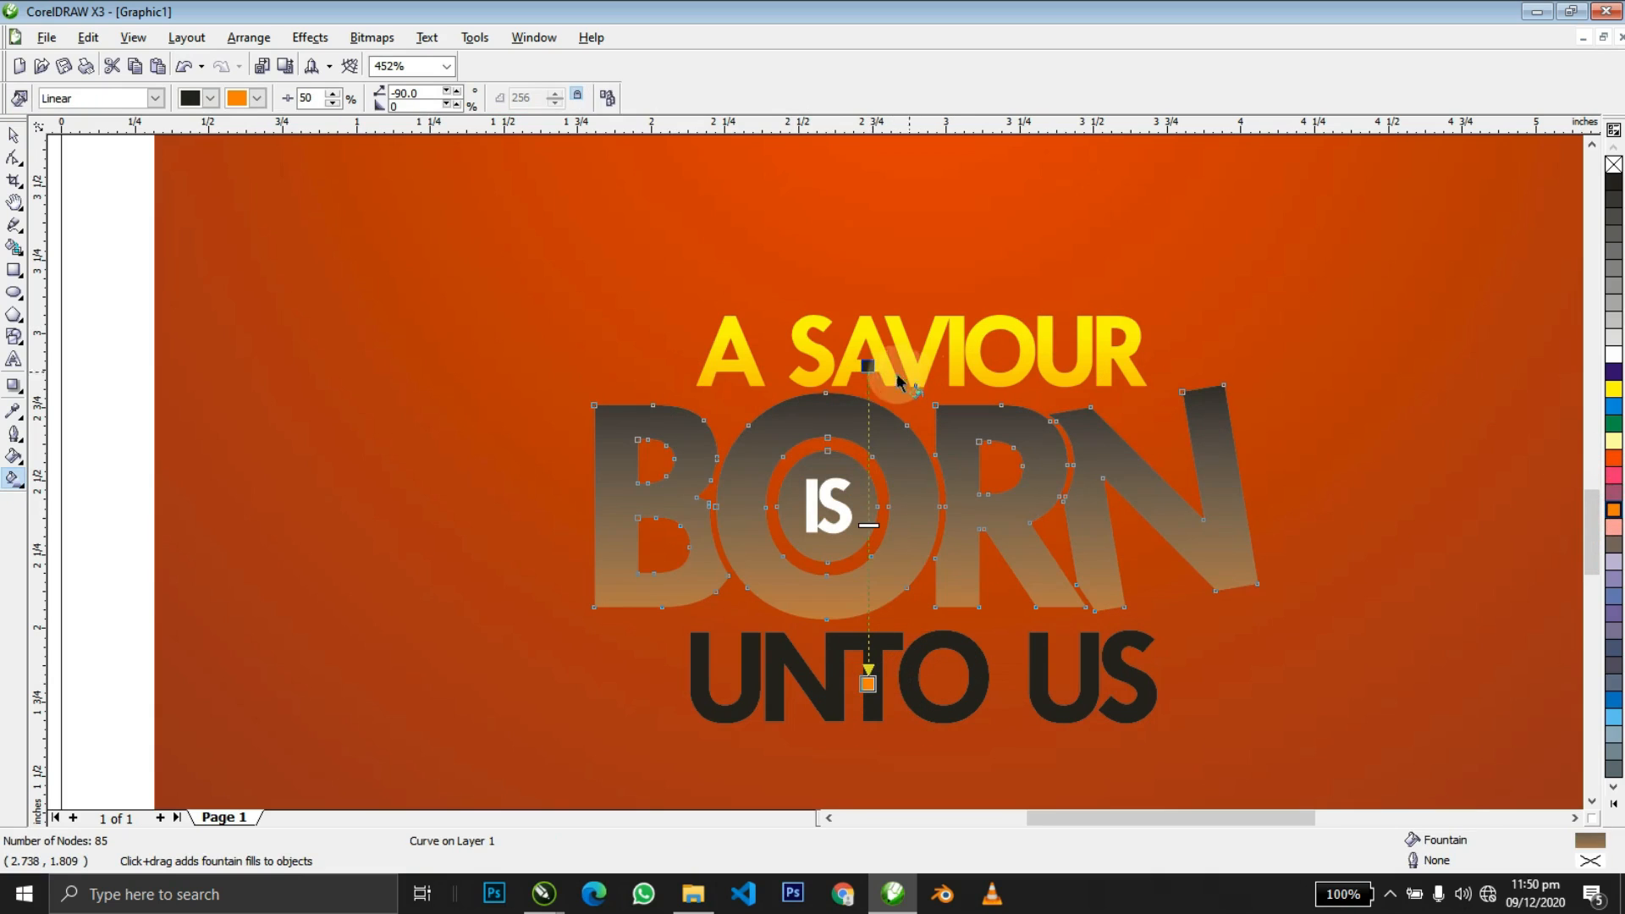
drag(1613, 389, 868, 366)
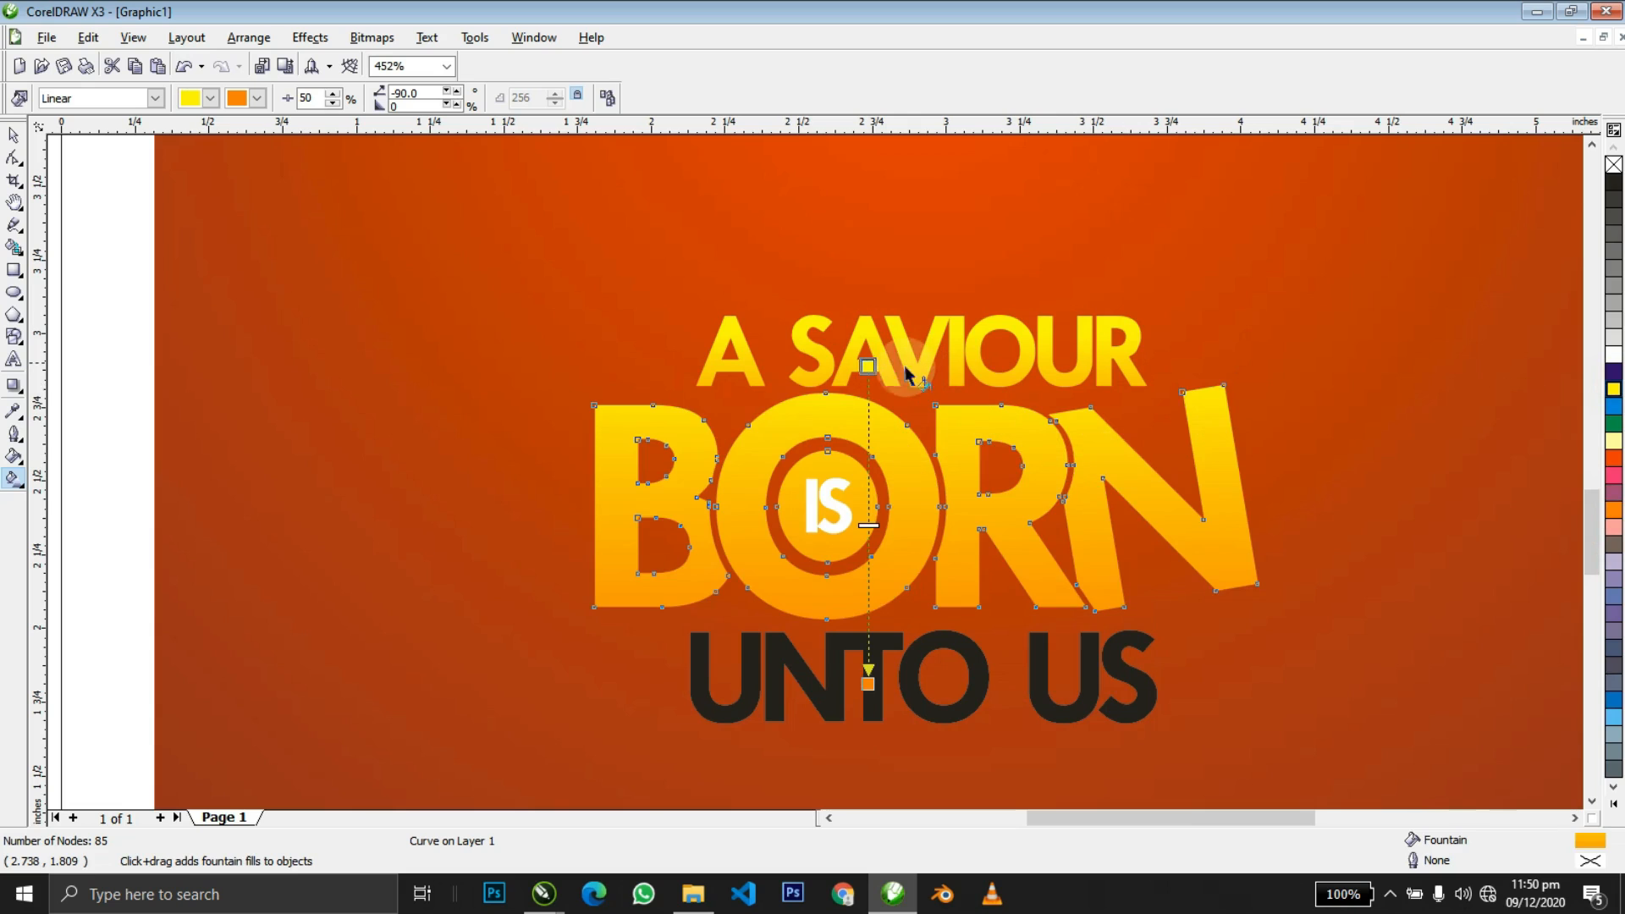
click(868, 403)
Re-angle A SAVIOUR's gradient so it runs upward.
click(867, 367)
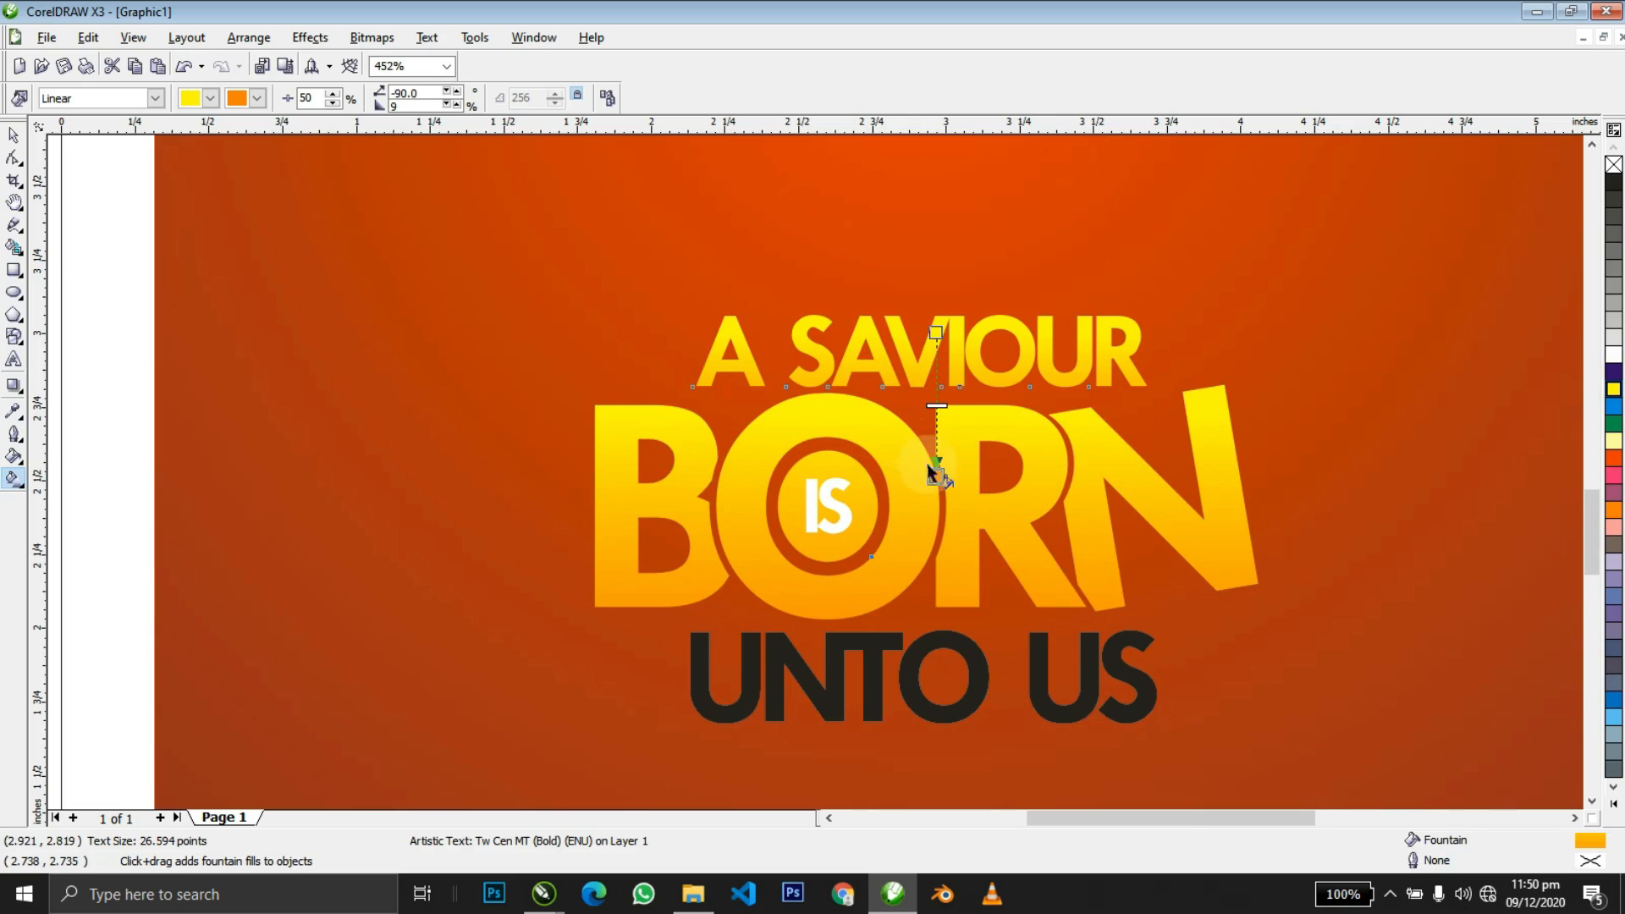
drag(935, 476, 941, 311)
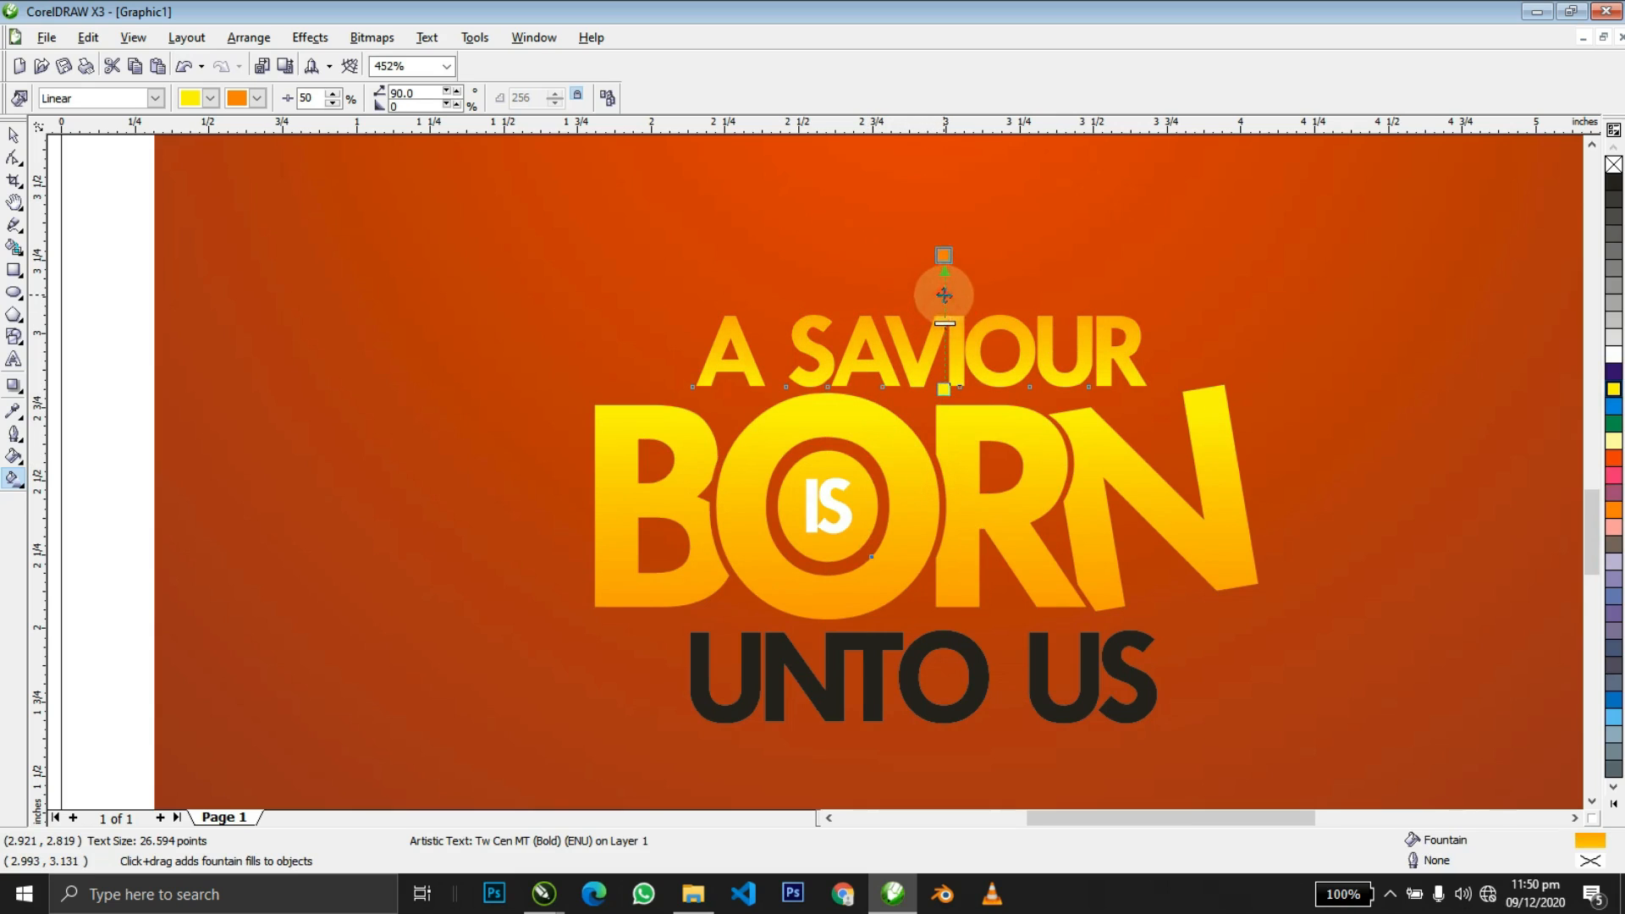
key(z)
right_click(958, 412)
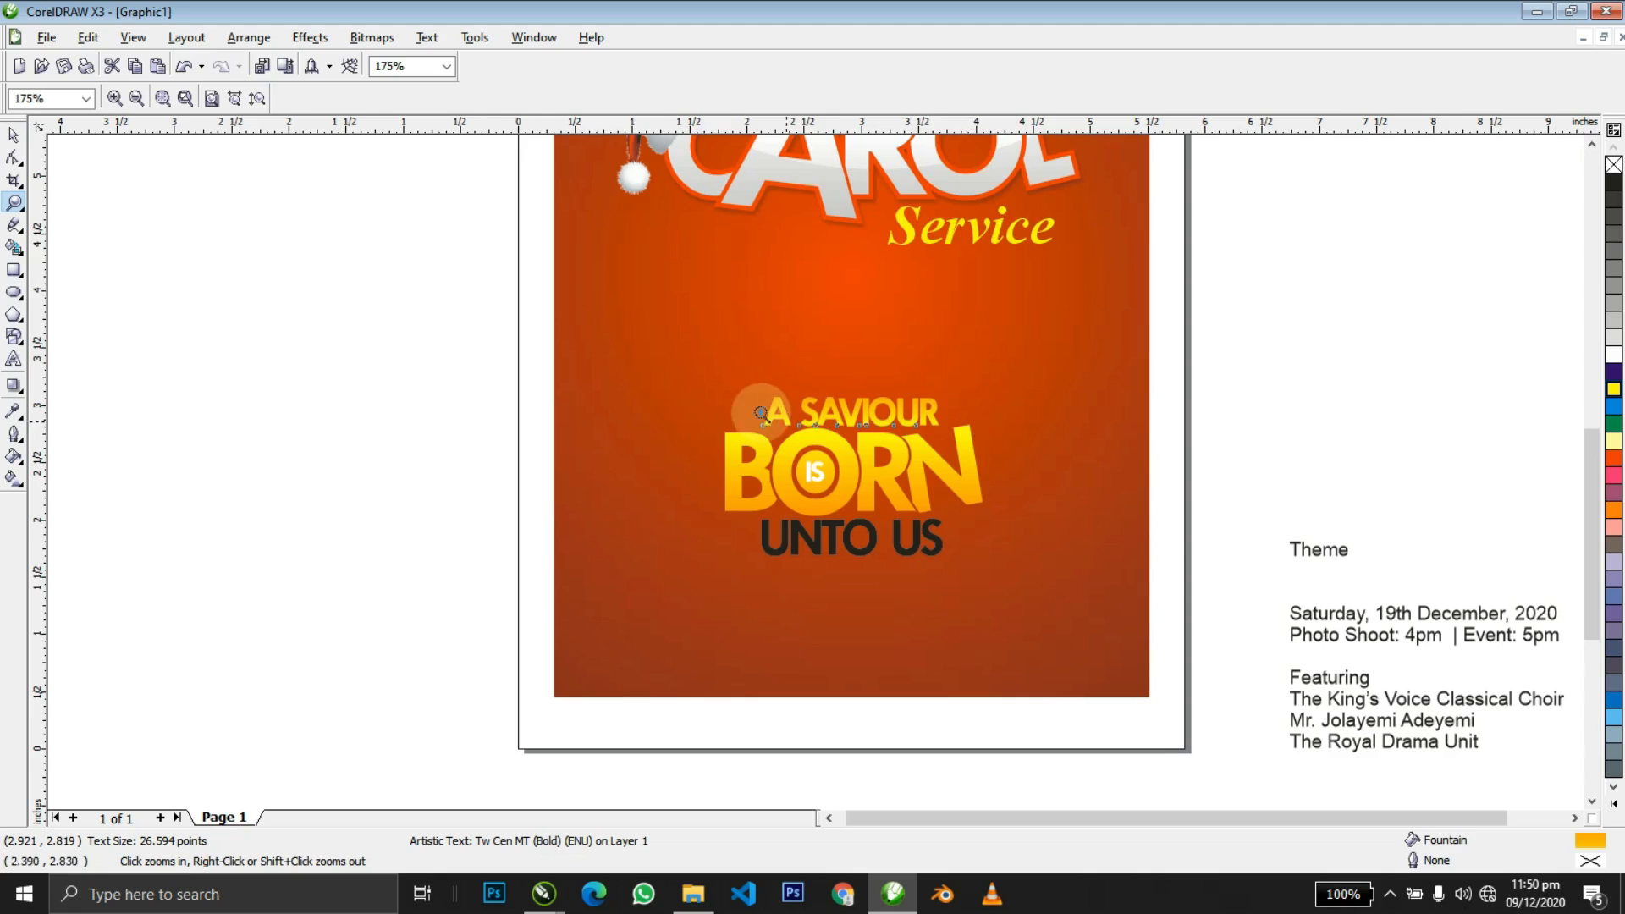
Make the small word IS inside BORN's O red.
drag(745, 385, 996, 555)
key(space)
click(678, 494)
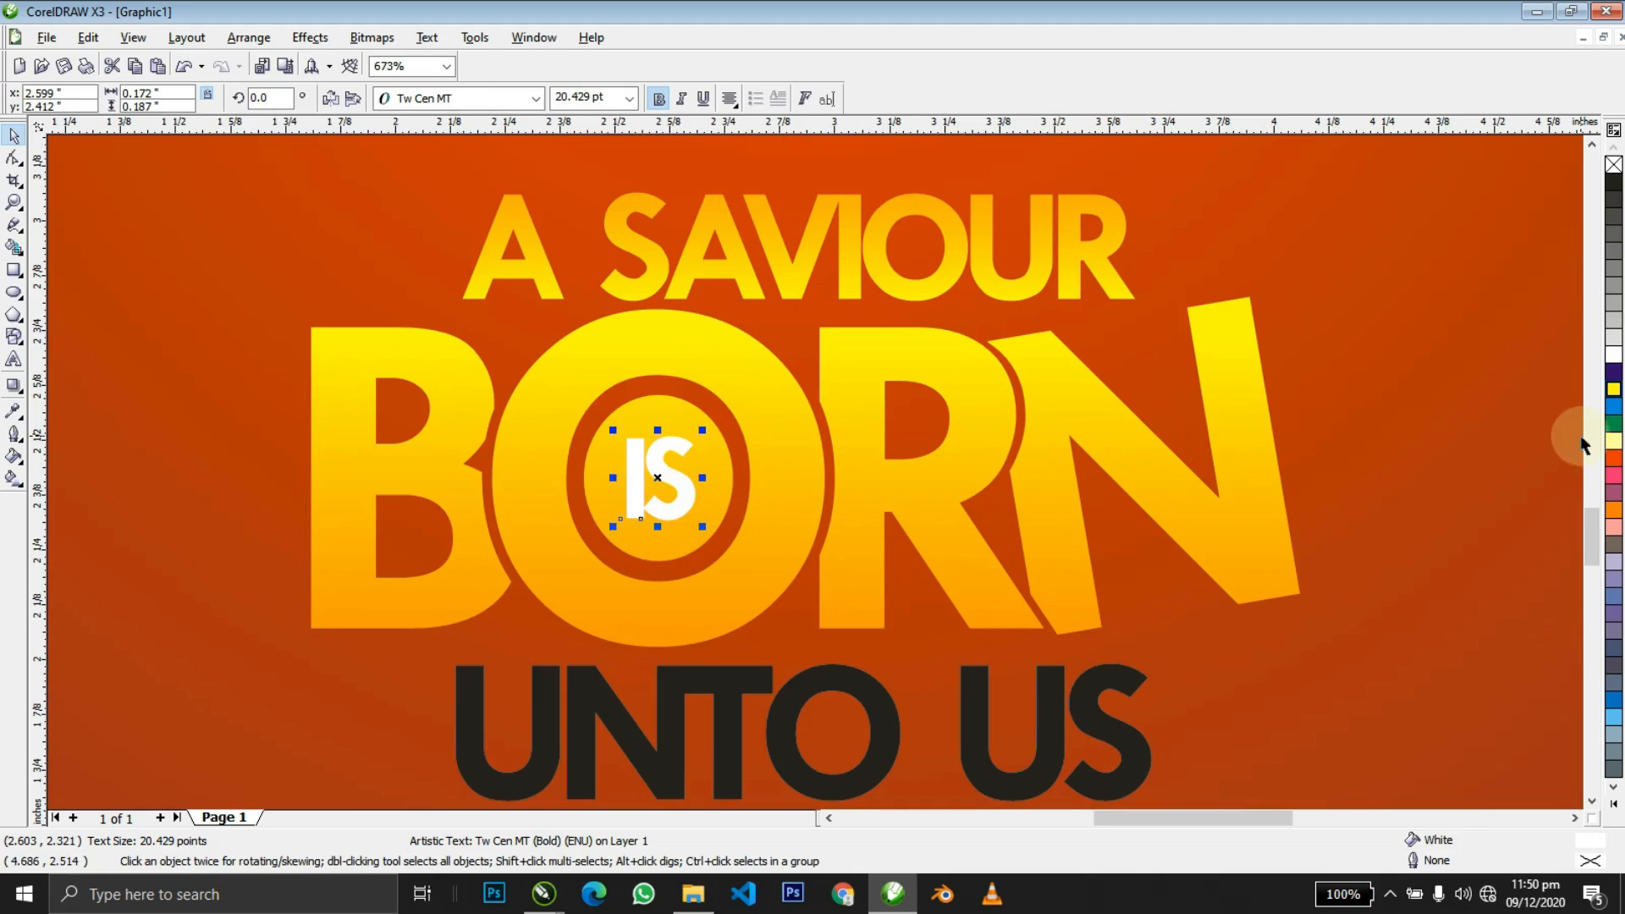
click(1614, 457)
key(z)
right_click(931, 546)
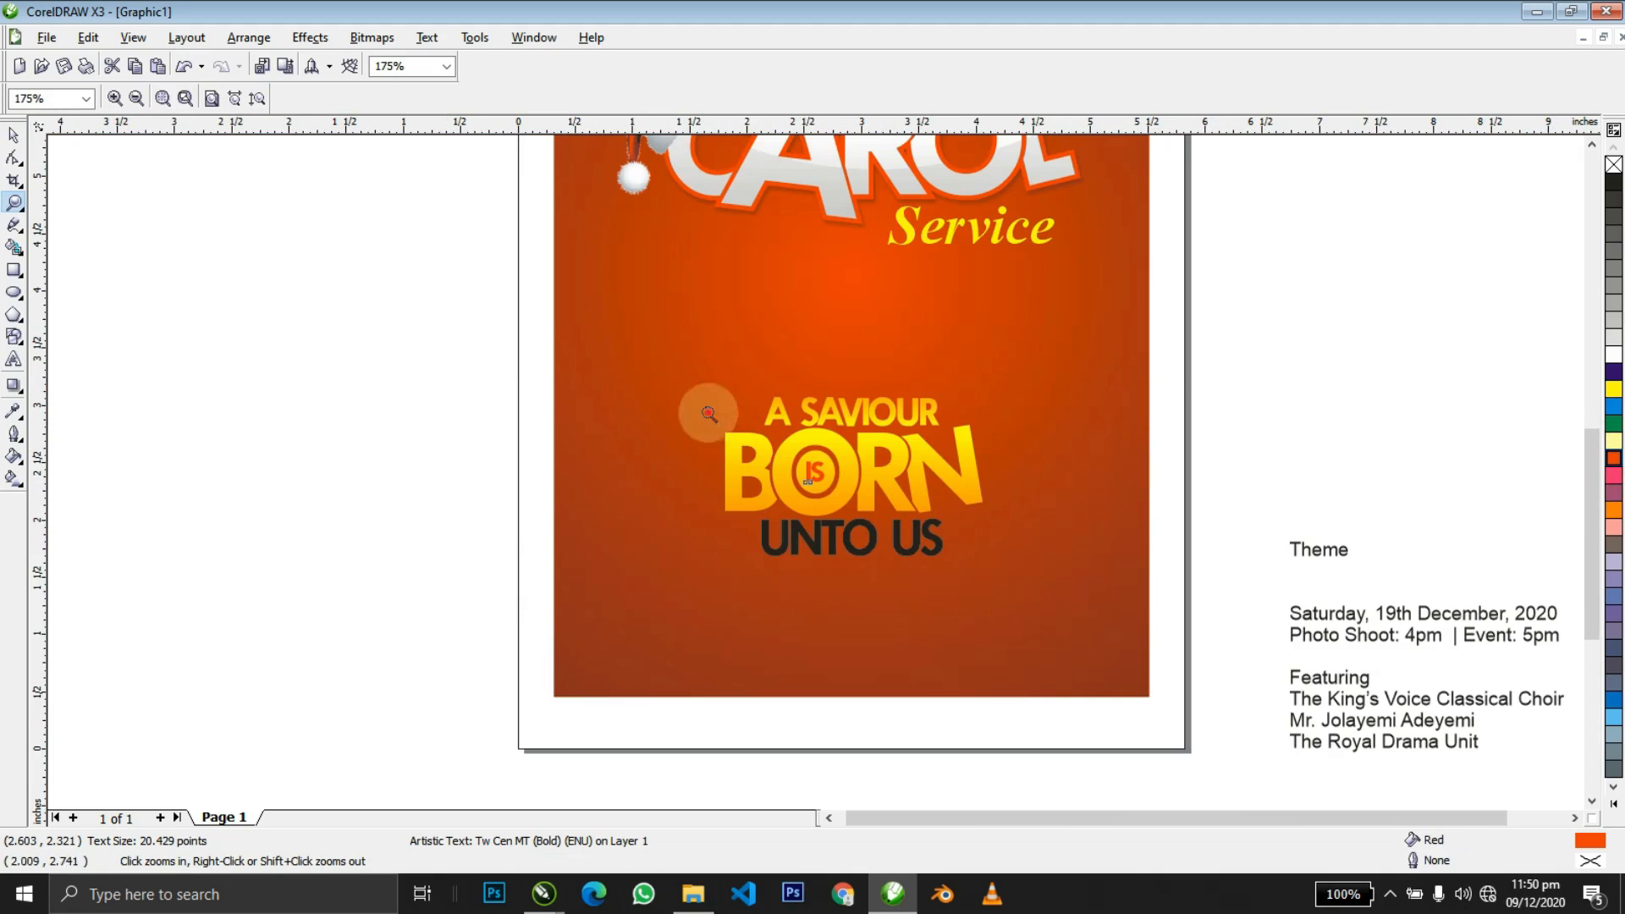
Turn the UNTO US line white.
drag(1074, 549, 1119, 594)
key(space)
click(980, 680)
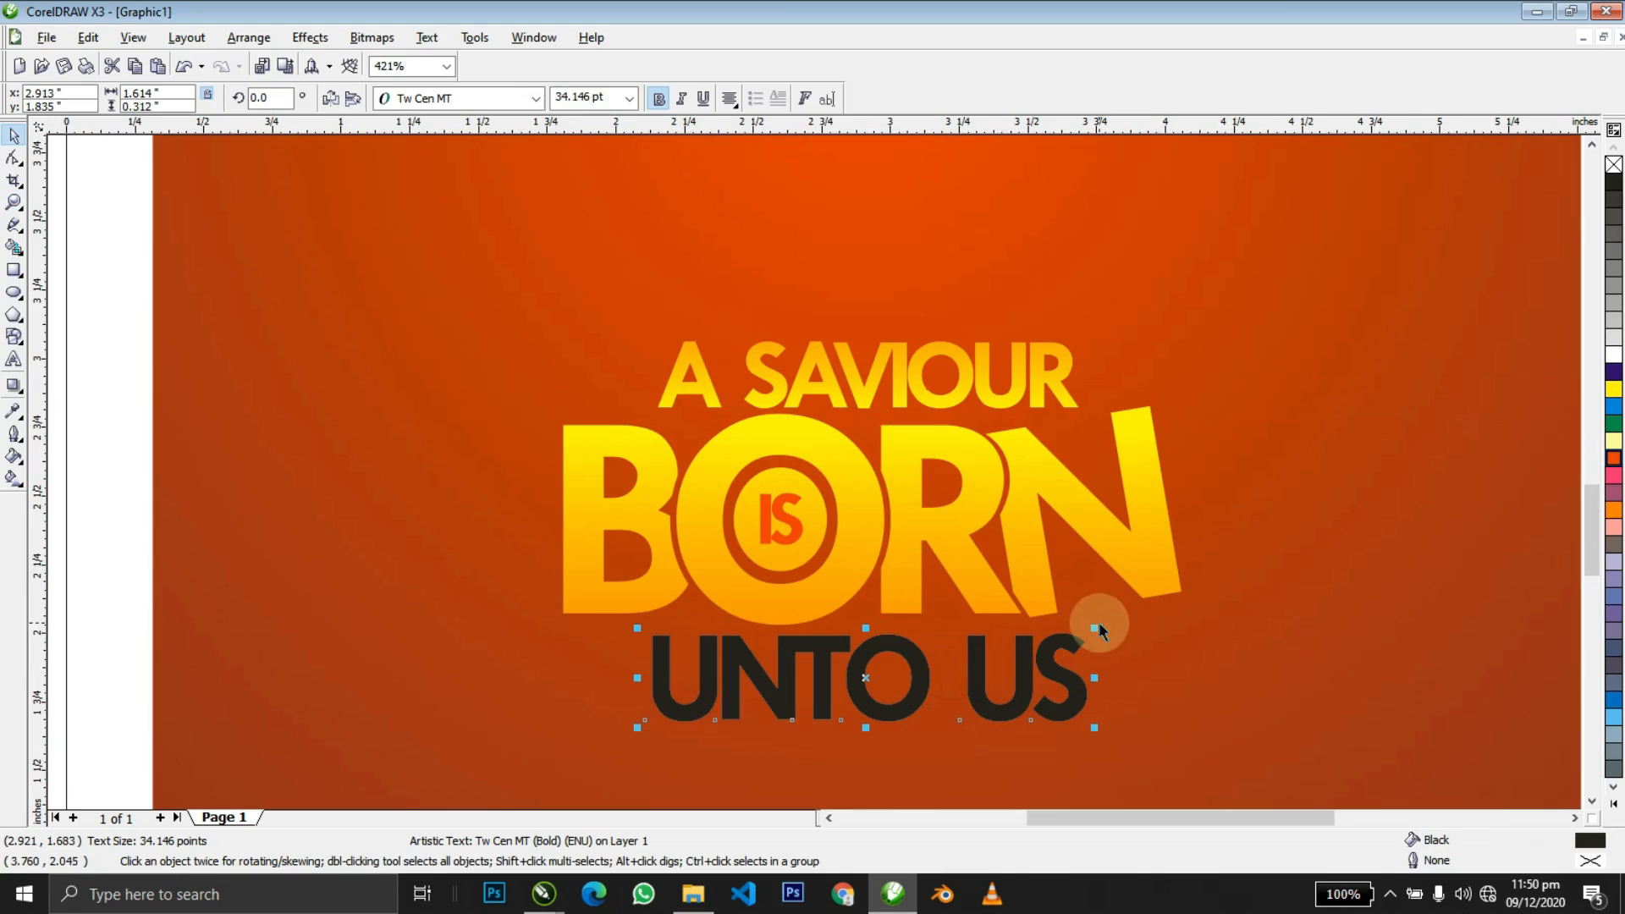
right_click(1149, 603)
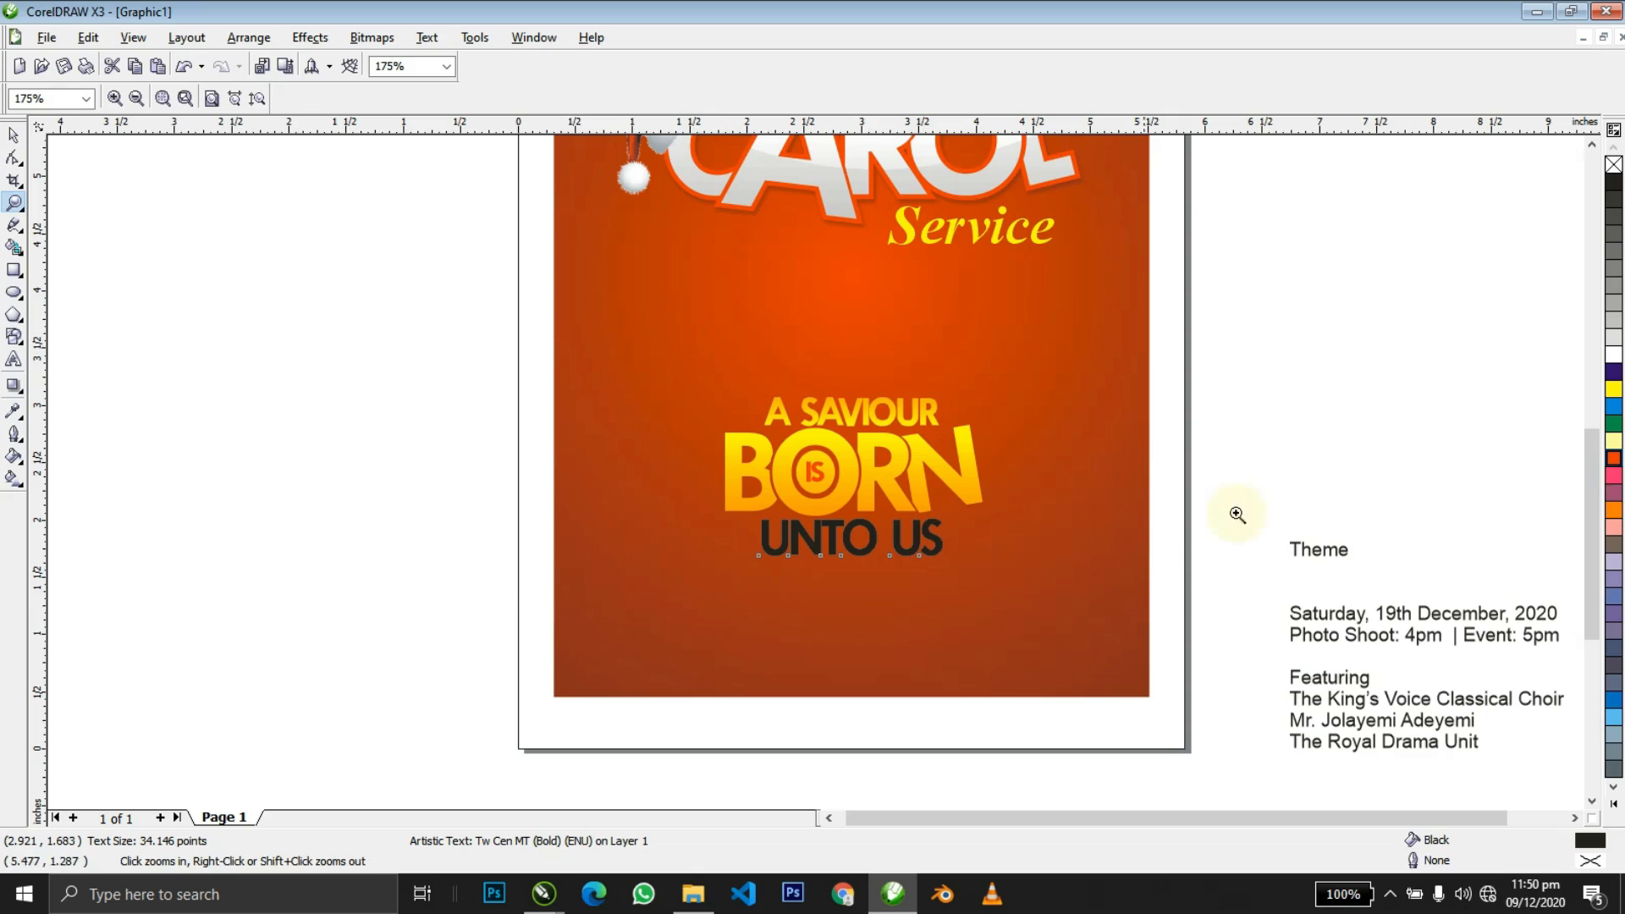
click(1610, 356)
click(1201, 381)
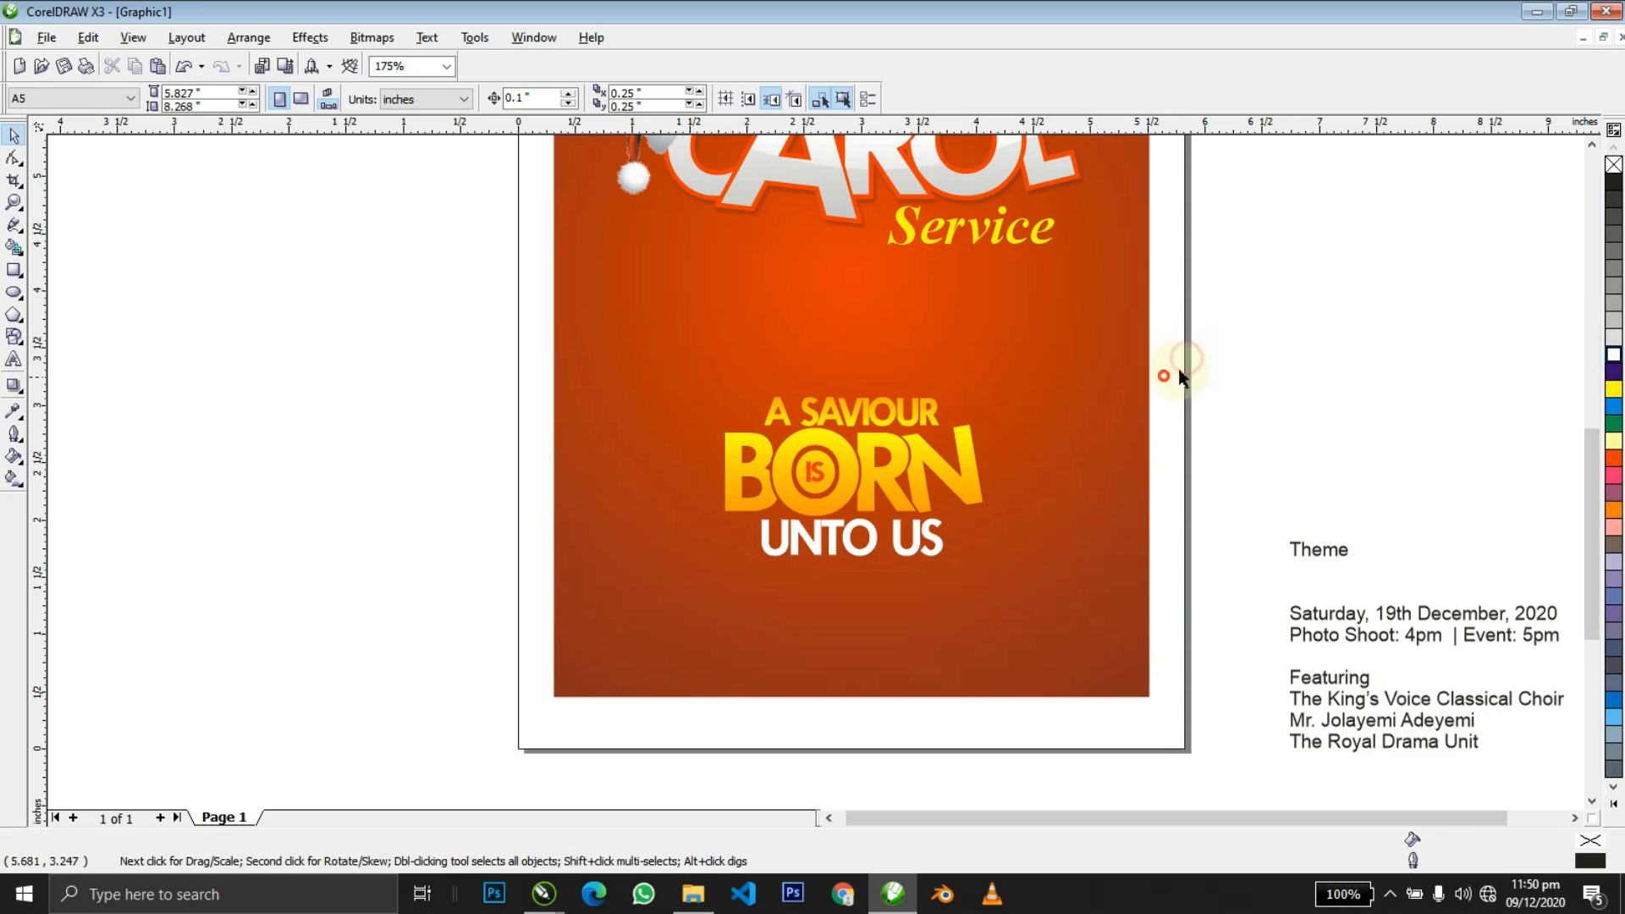
click(895, 556)
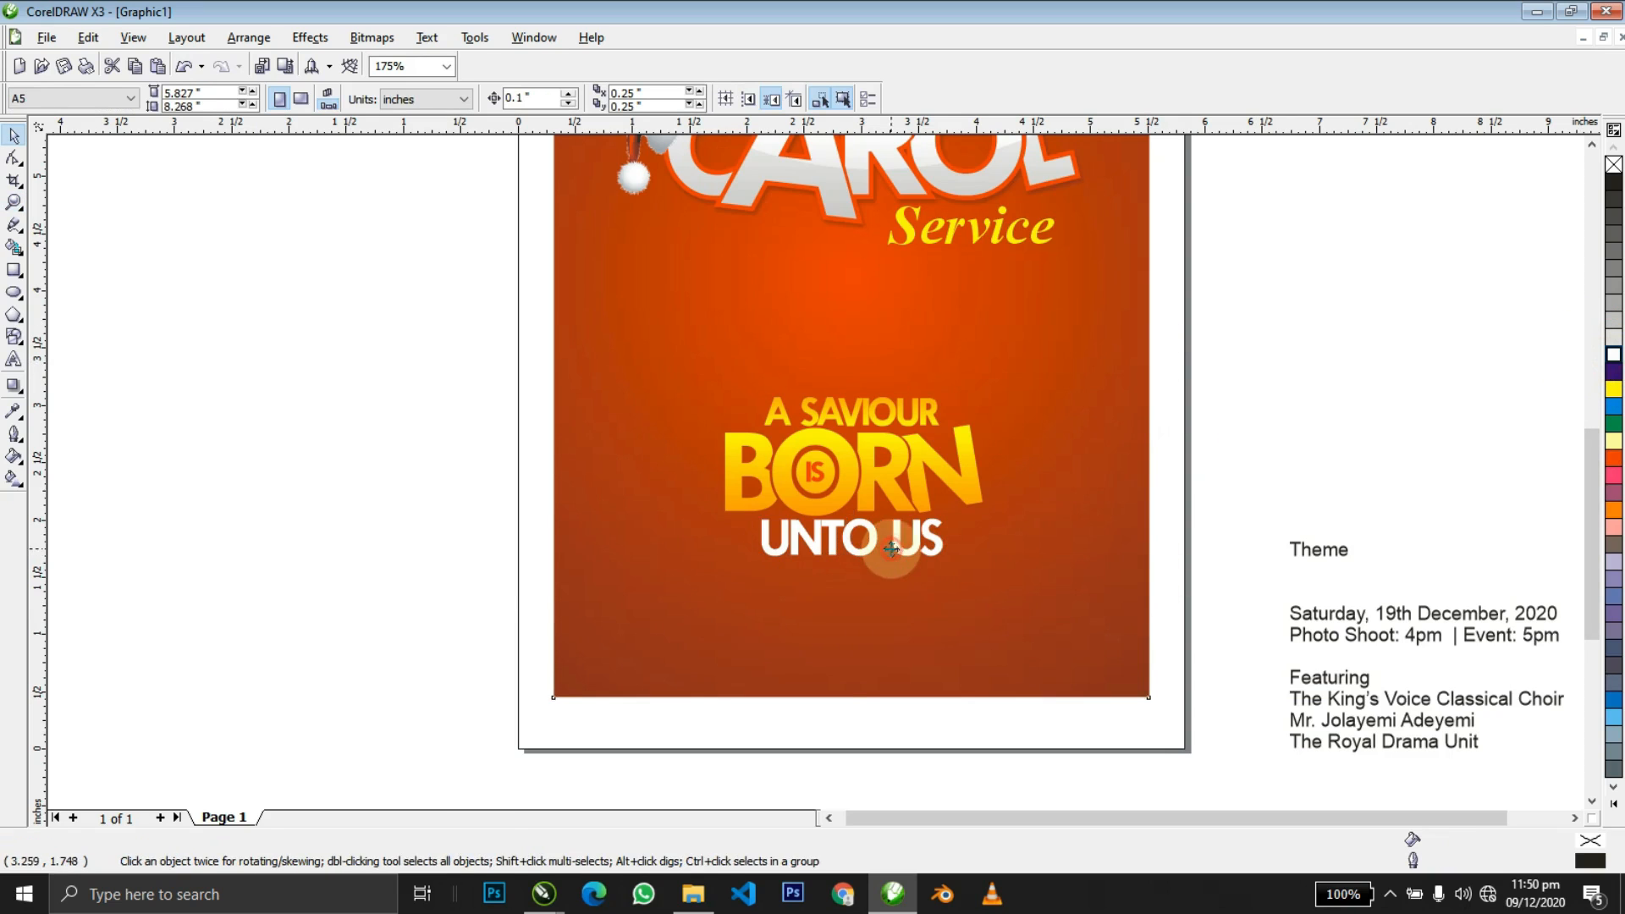
click(914, 549)
click(1231, 328)
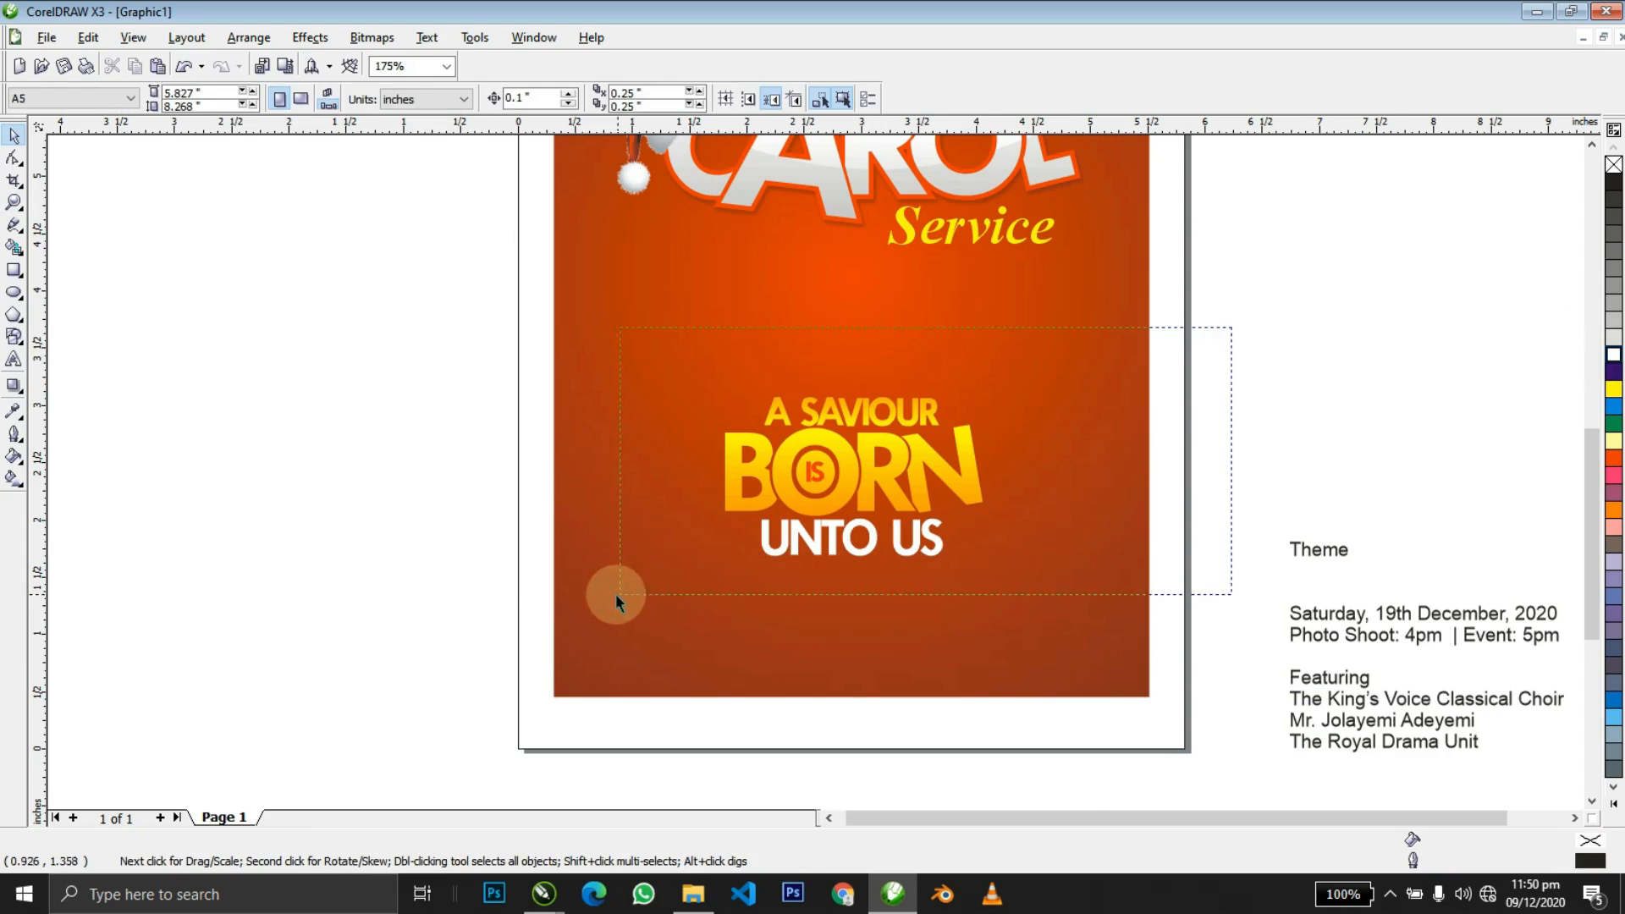
Give the four lockup text objects a thick outline behind the fill with rounded corners.
drag(1231, 327, 616, 594)
key(shift+F2)
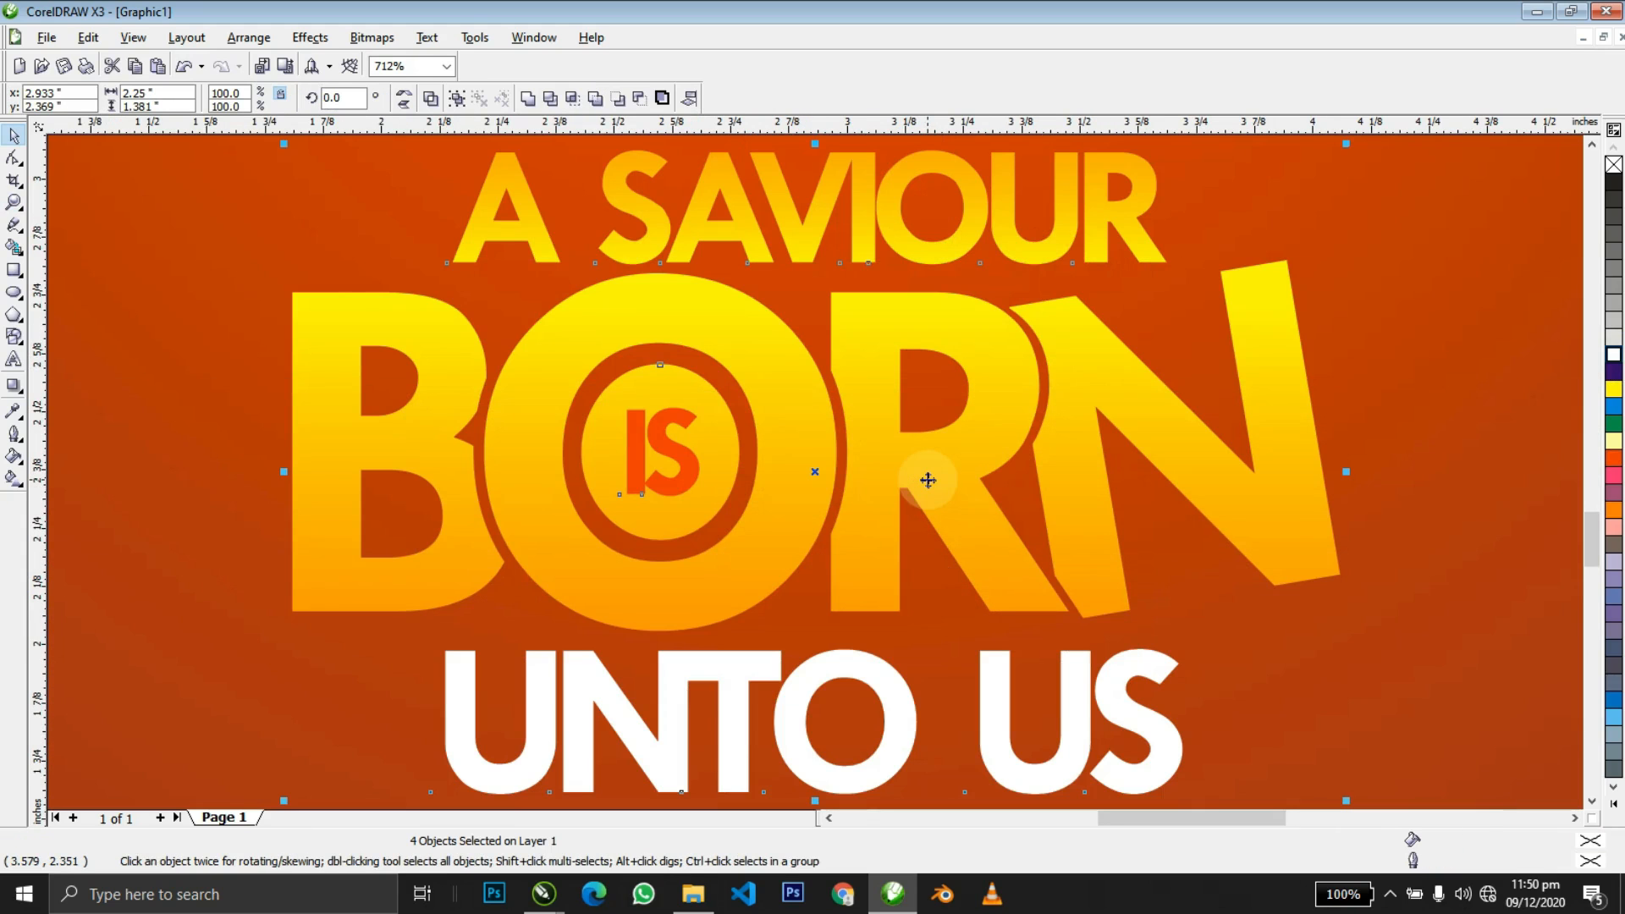
key(F12)
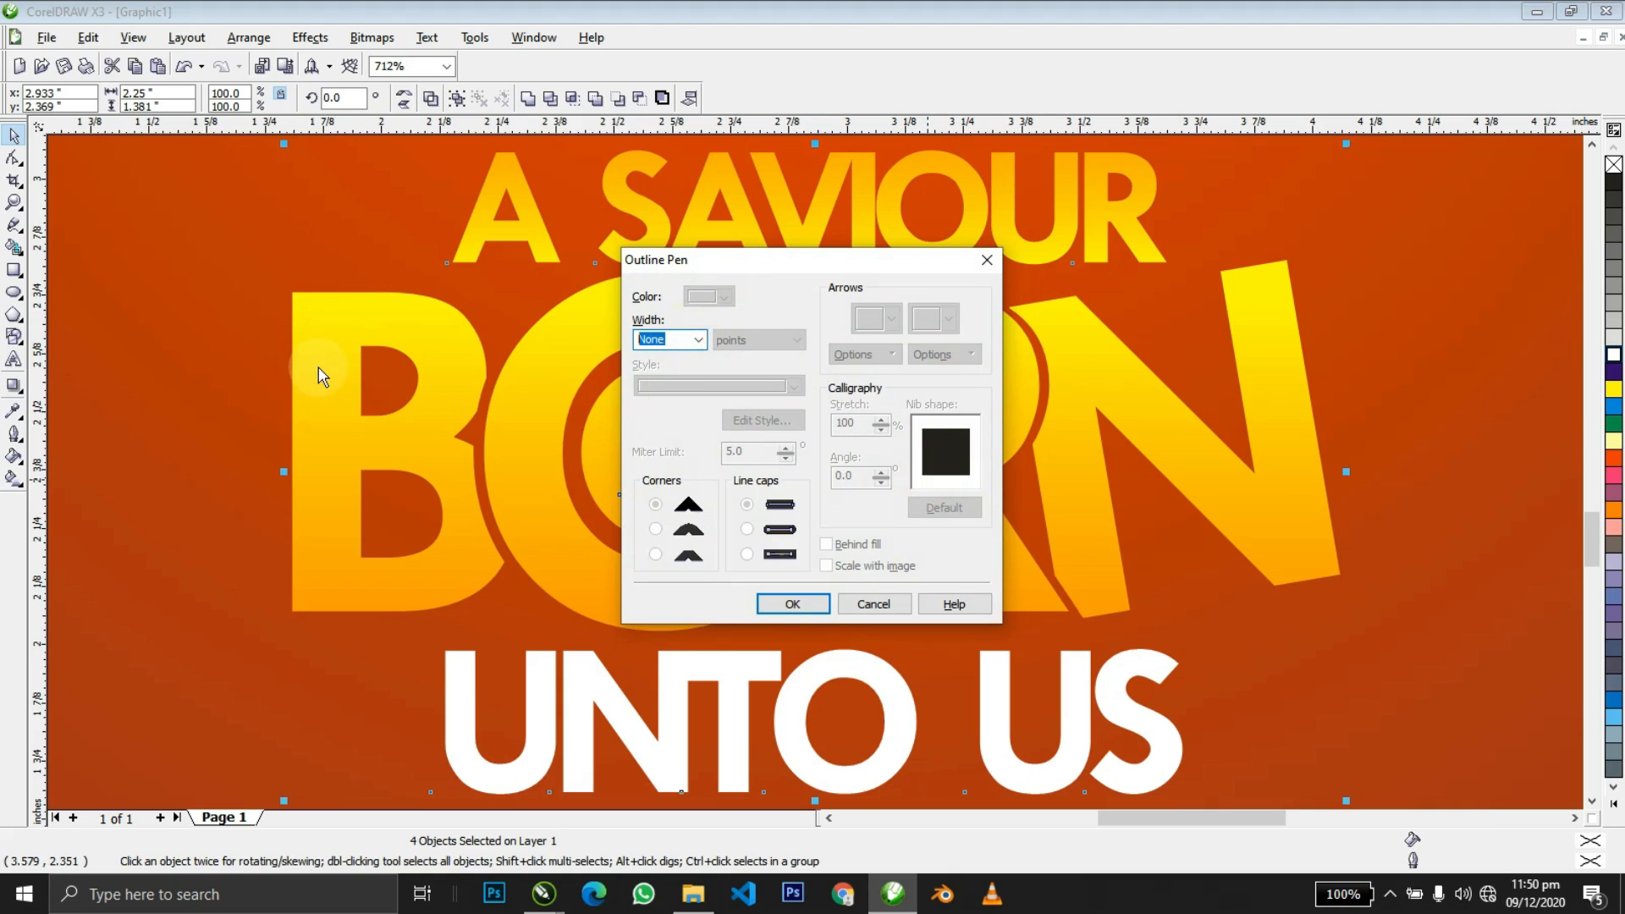
key(Return)
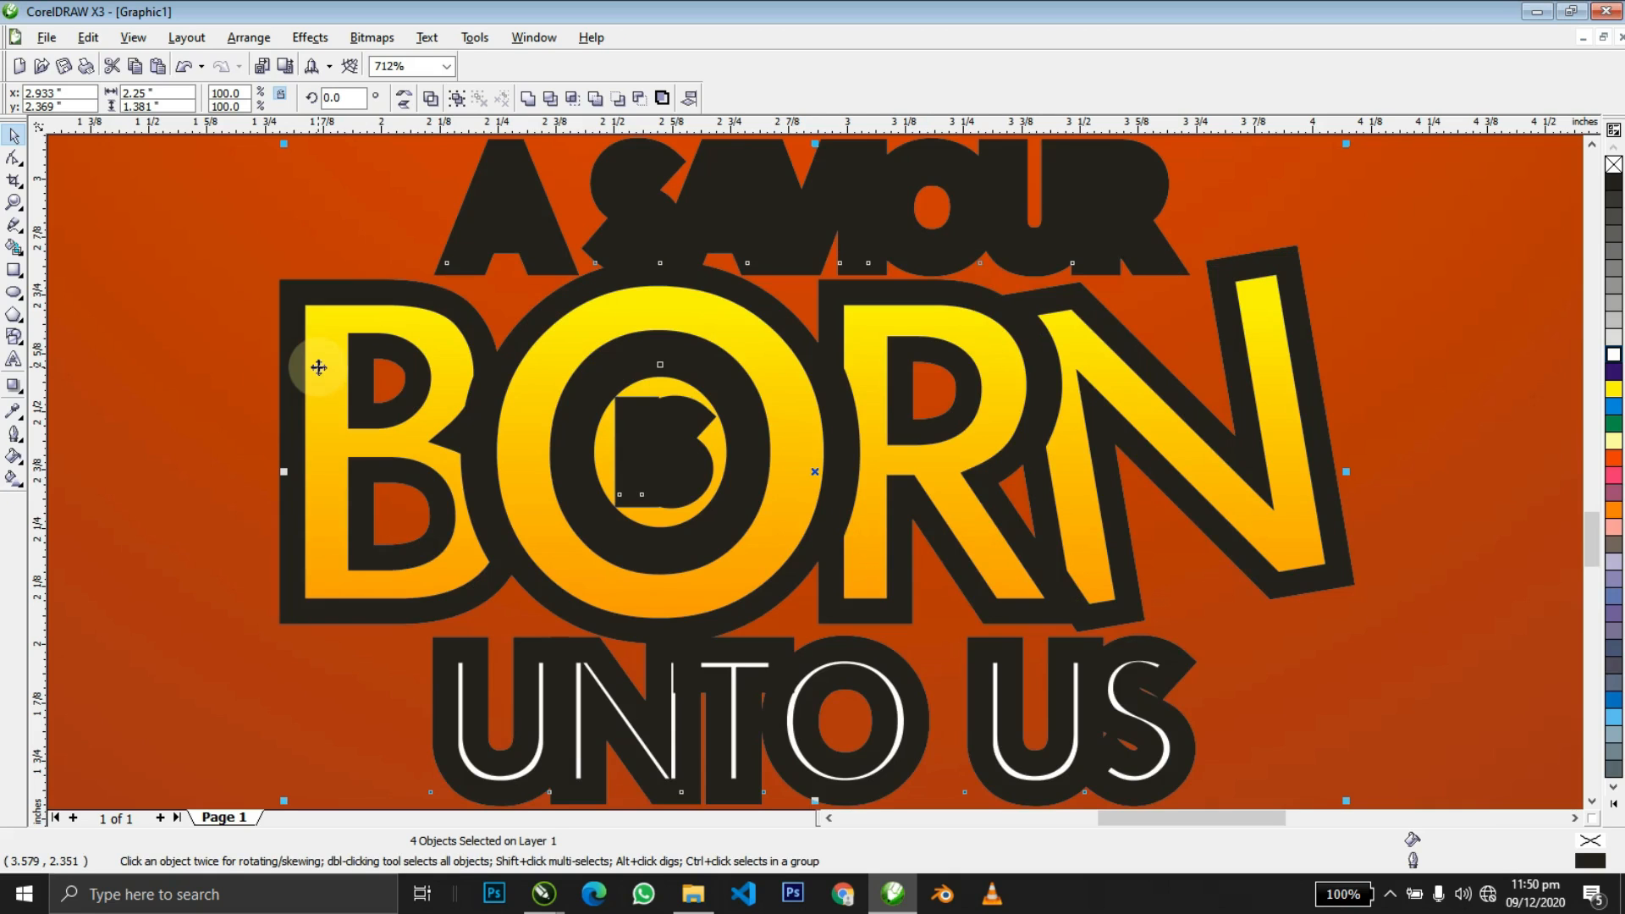
key(F12)
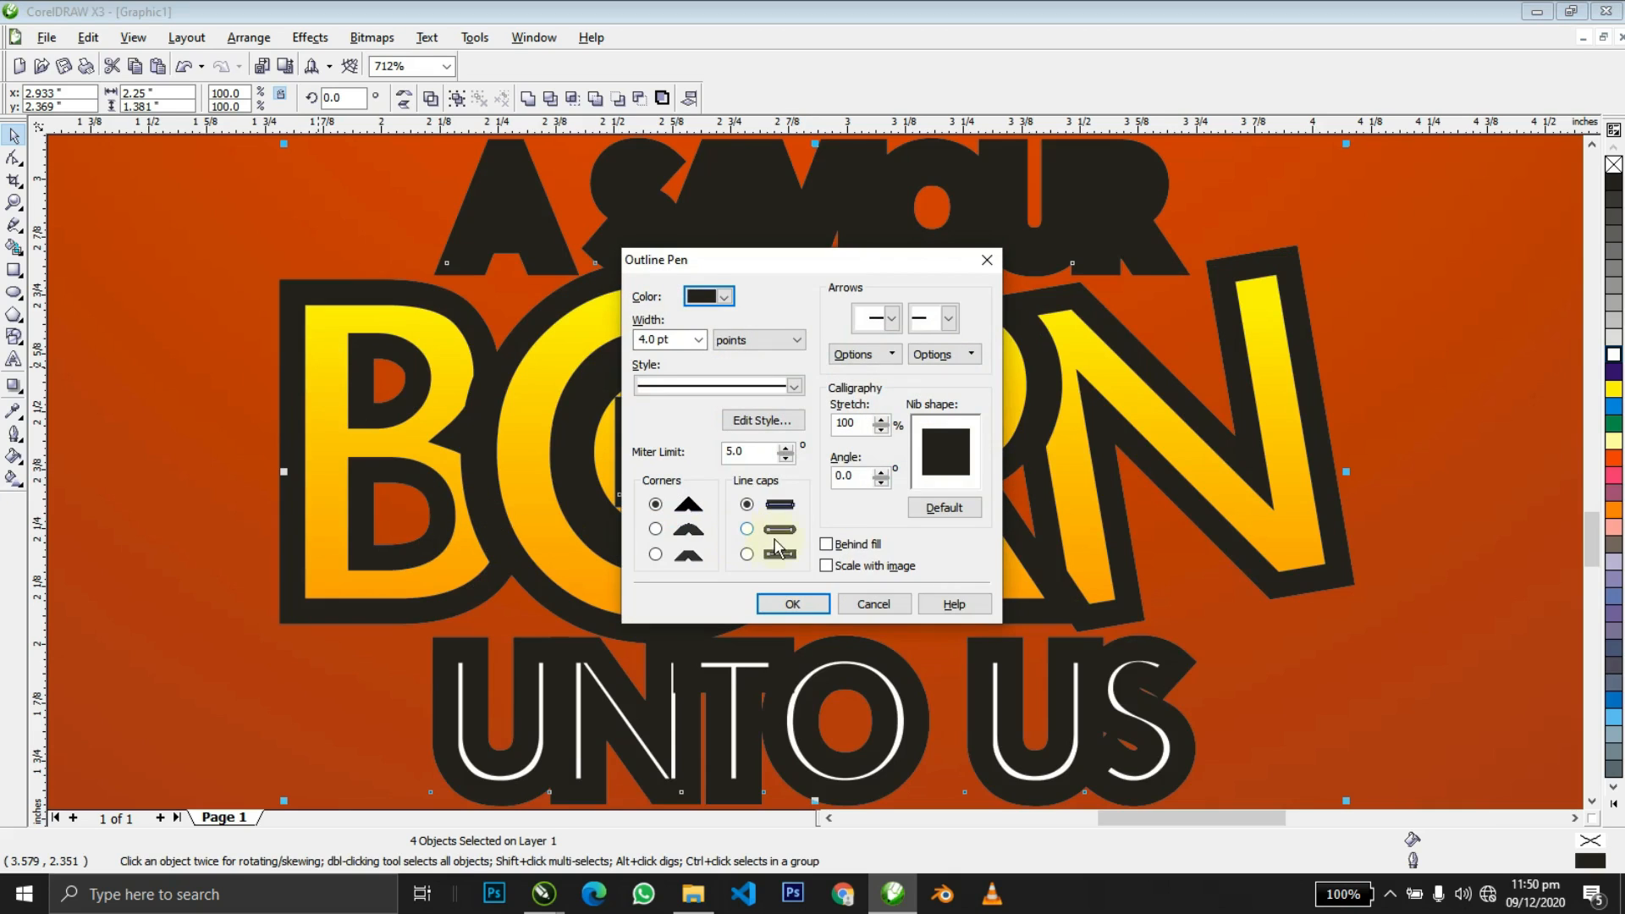
click(828, 544)
click(655, 528)
click(783, 605)
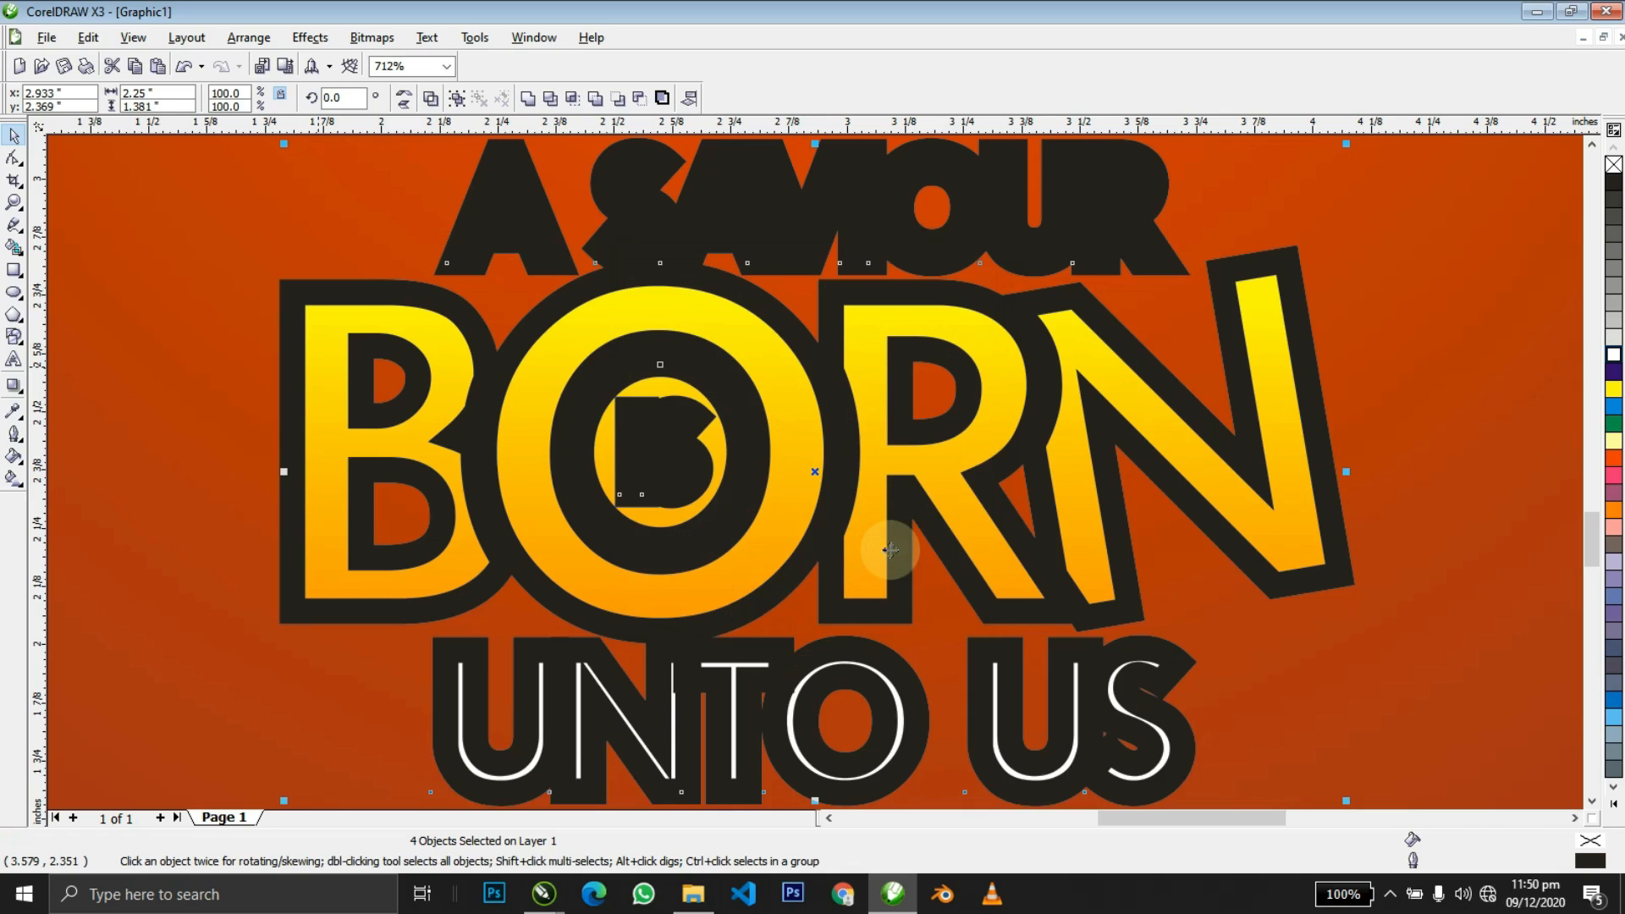
key(F3)
Recolour the lockup's 3 pt outlines red-orange.
key(shift+F2)
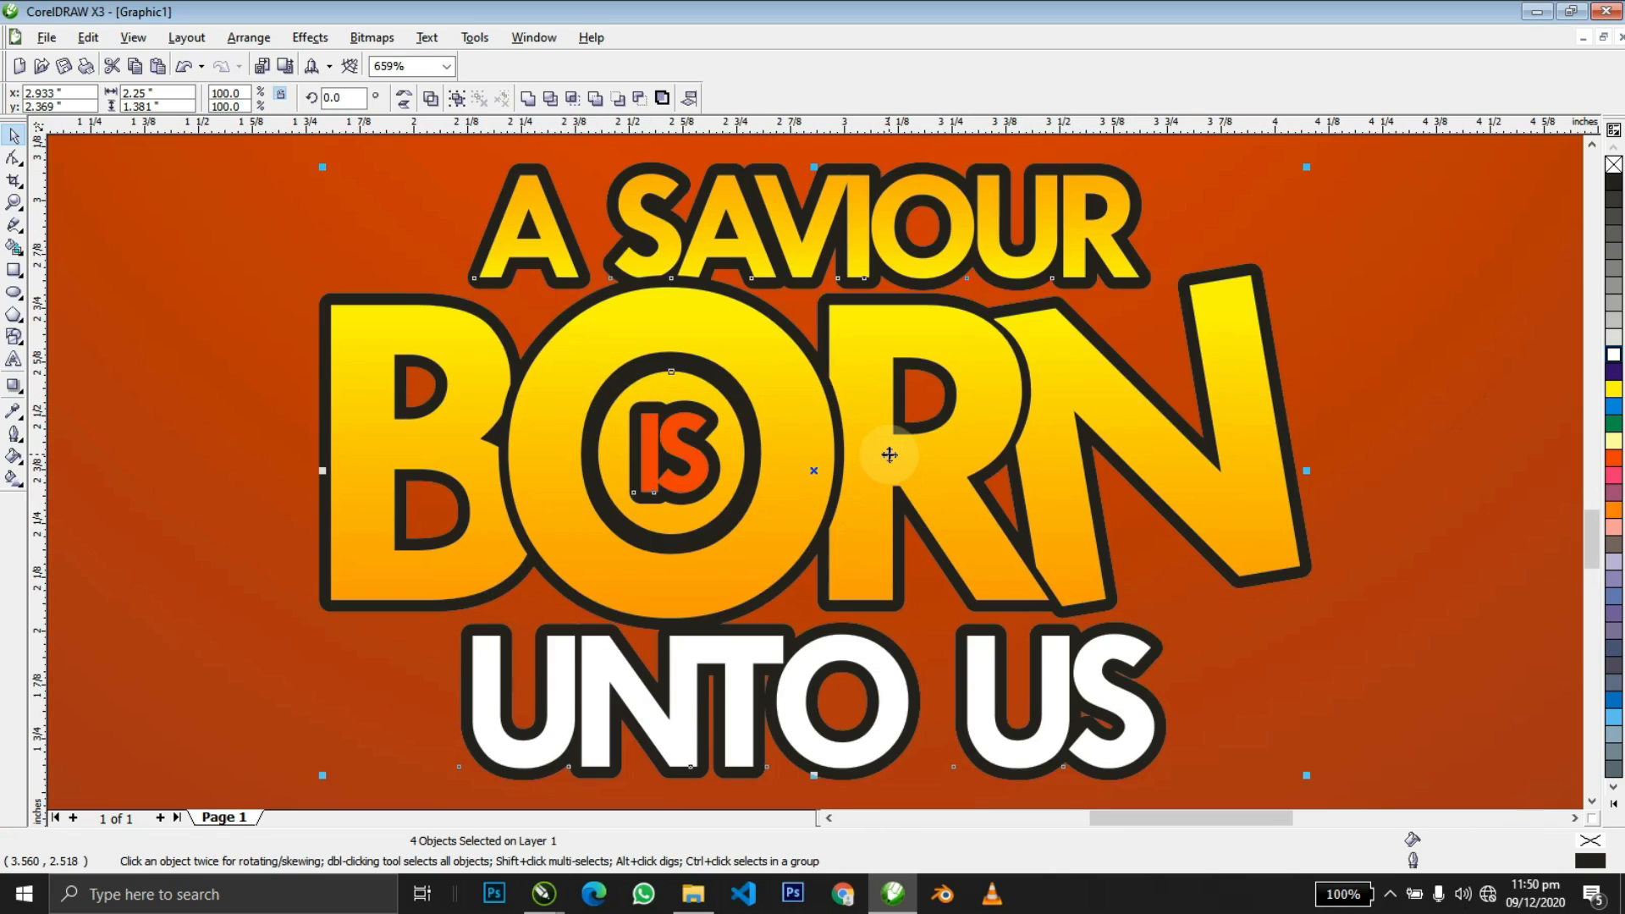
key(F12)
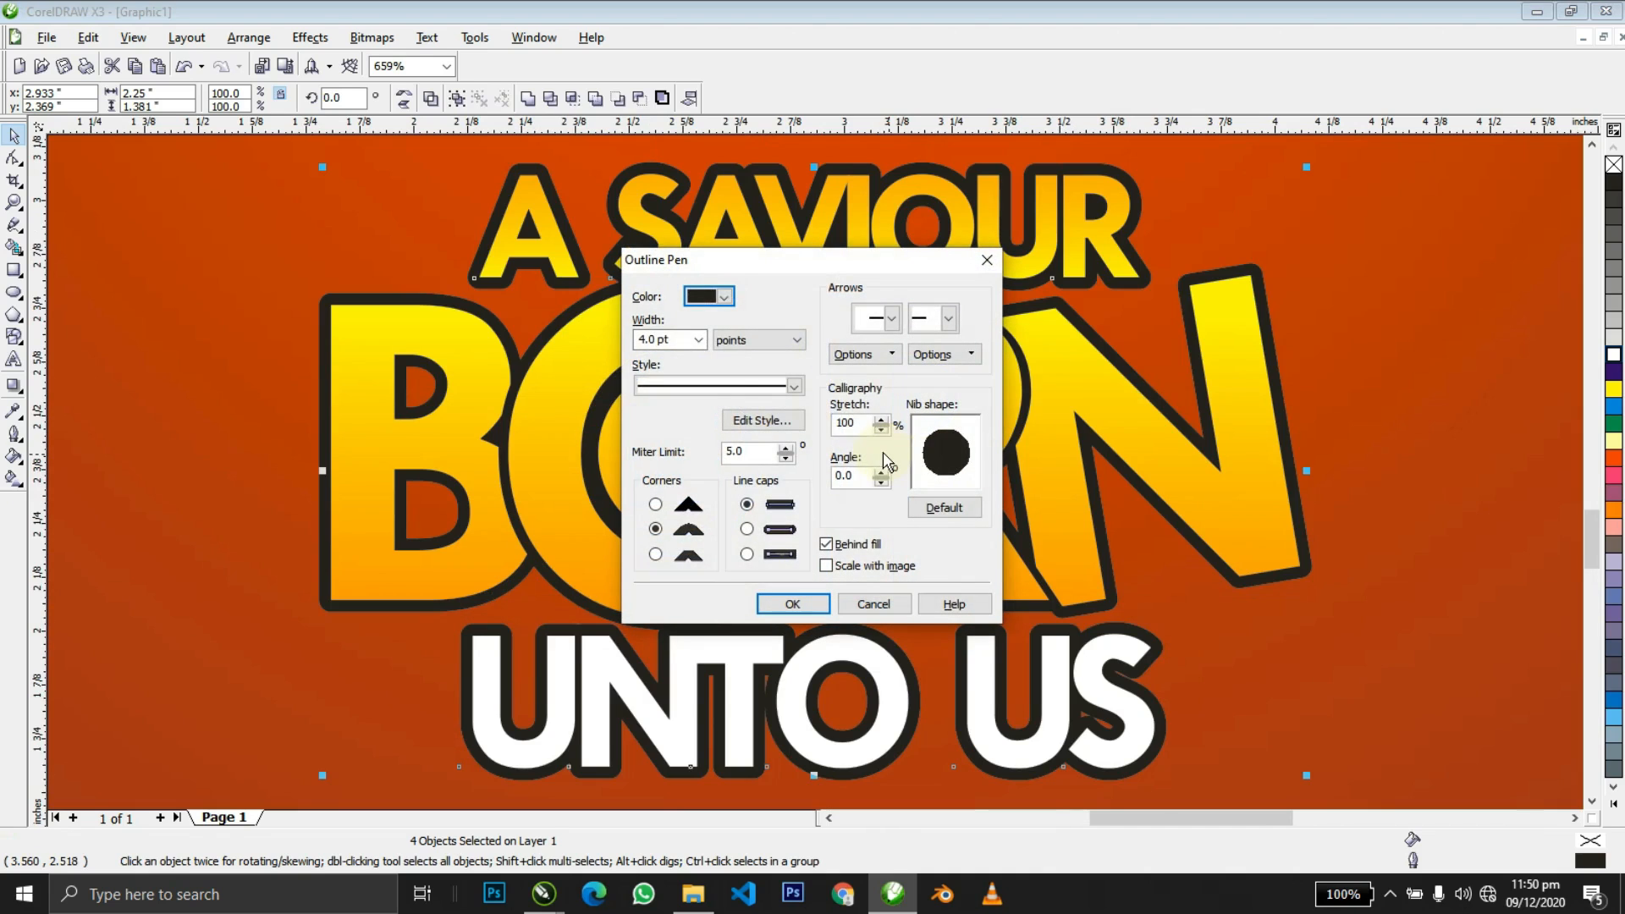
key(Return)
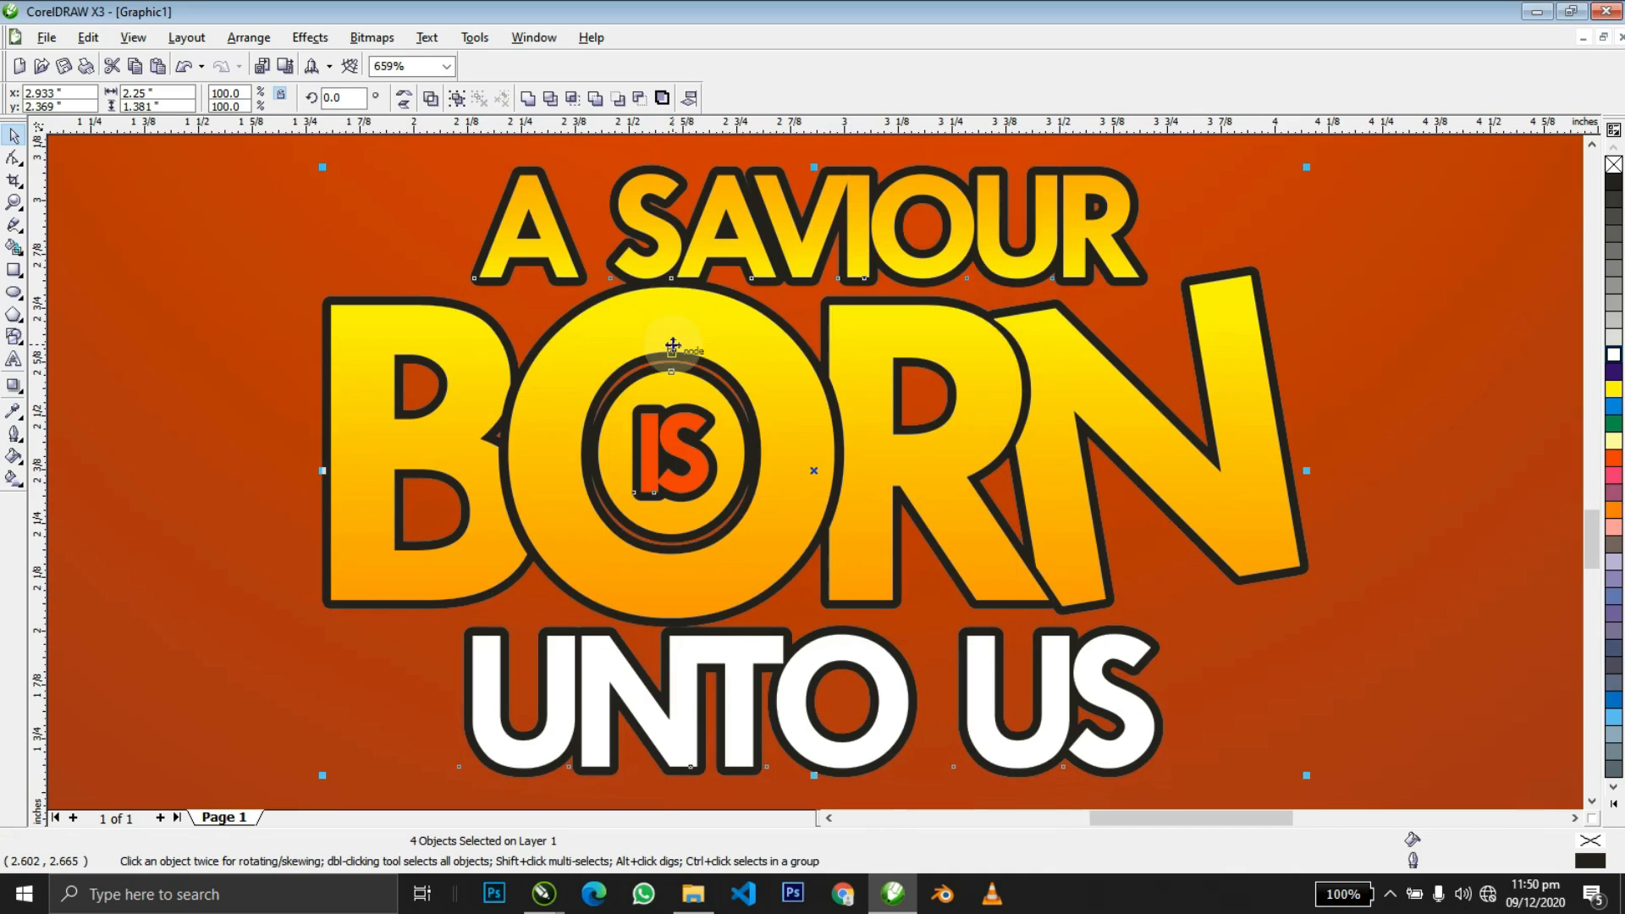
right_click(1615, 461)
key(z)
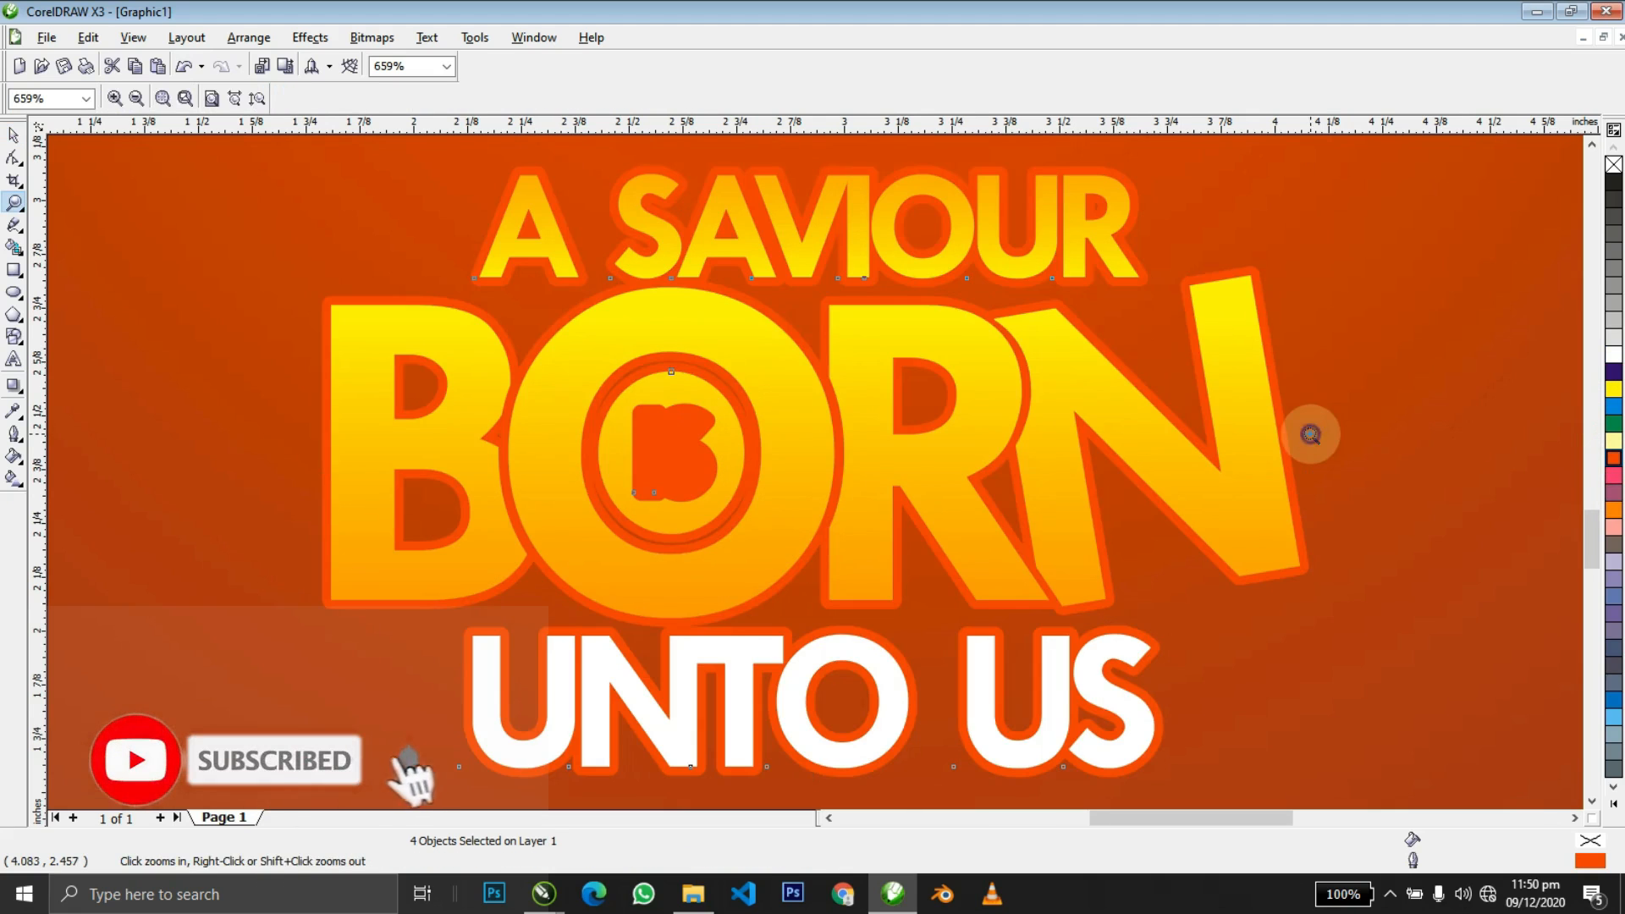
right_click(1310, 434)
key(space)
click(756, 467)
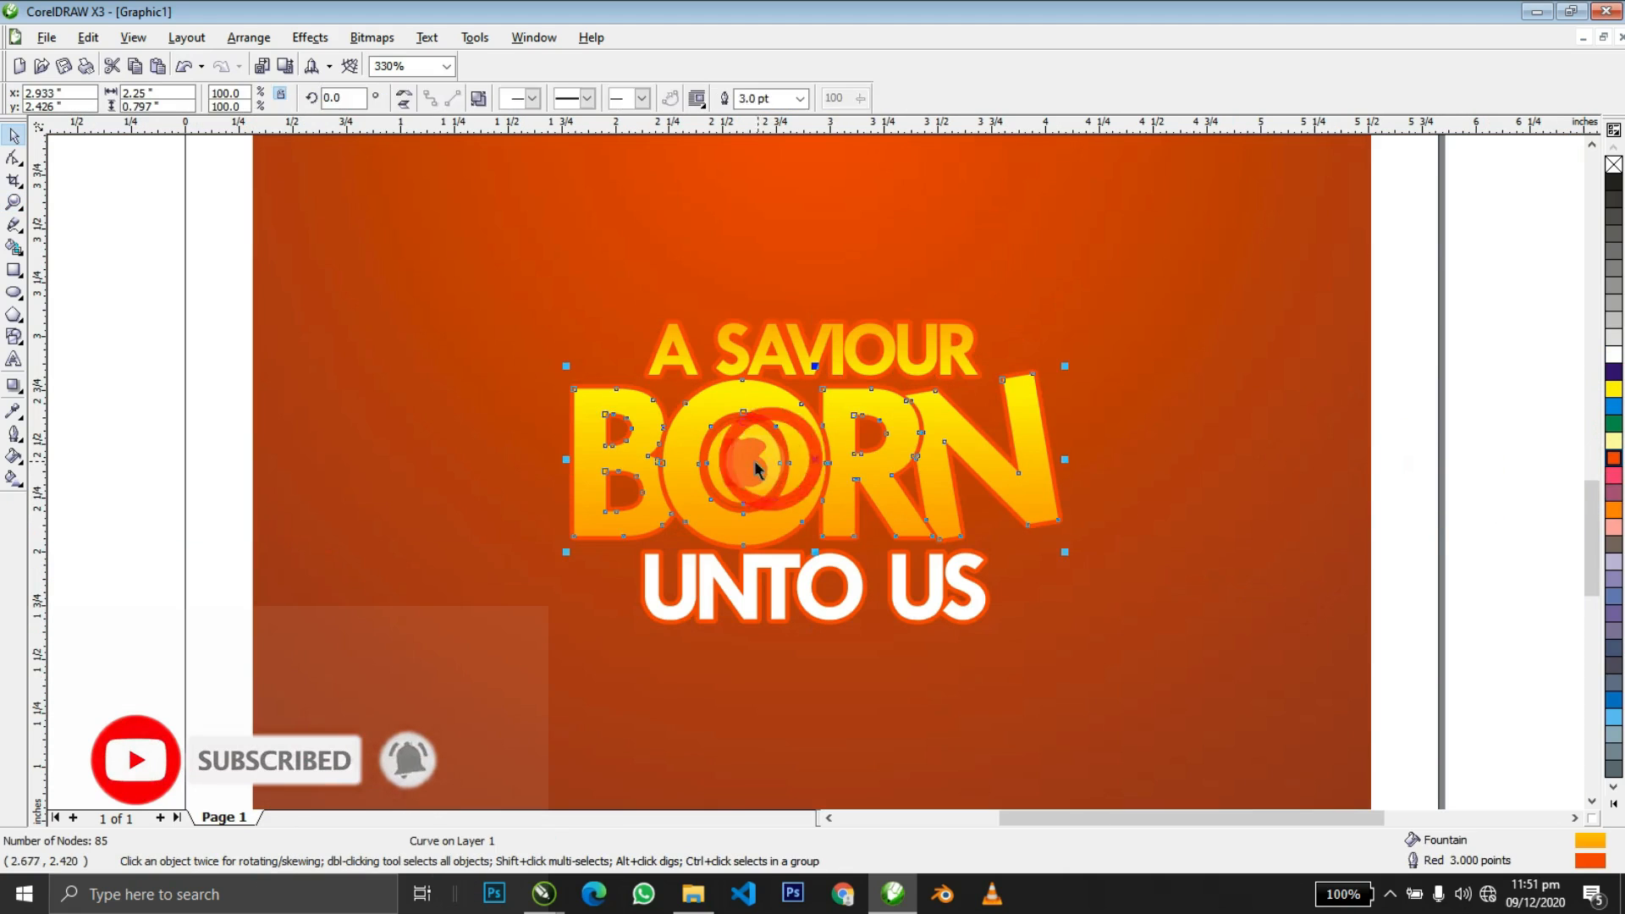
Remove the outline from the small IS text.
click(755, 462)
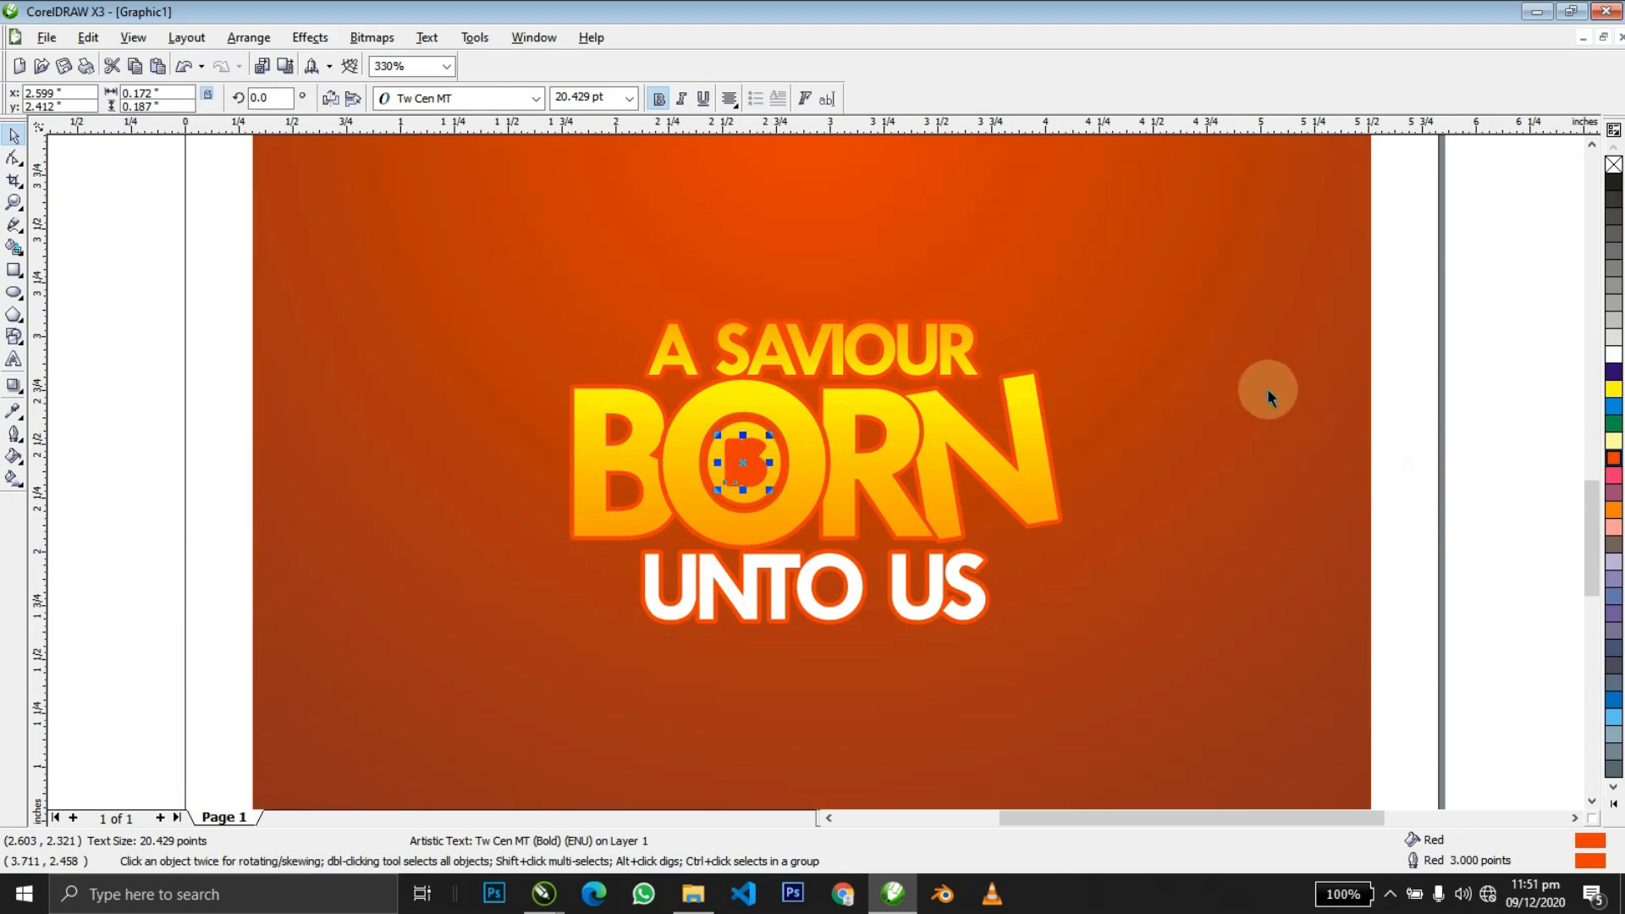
right_click(1614, 164)
key(z)
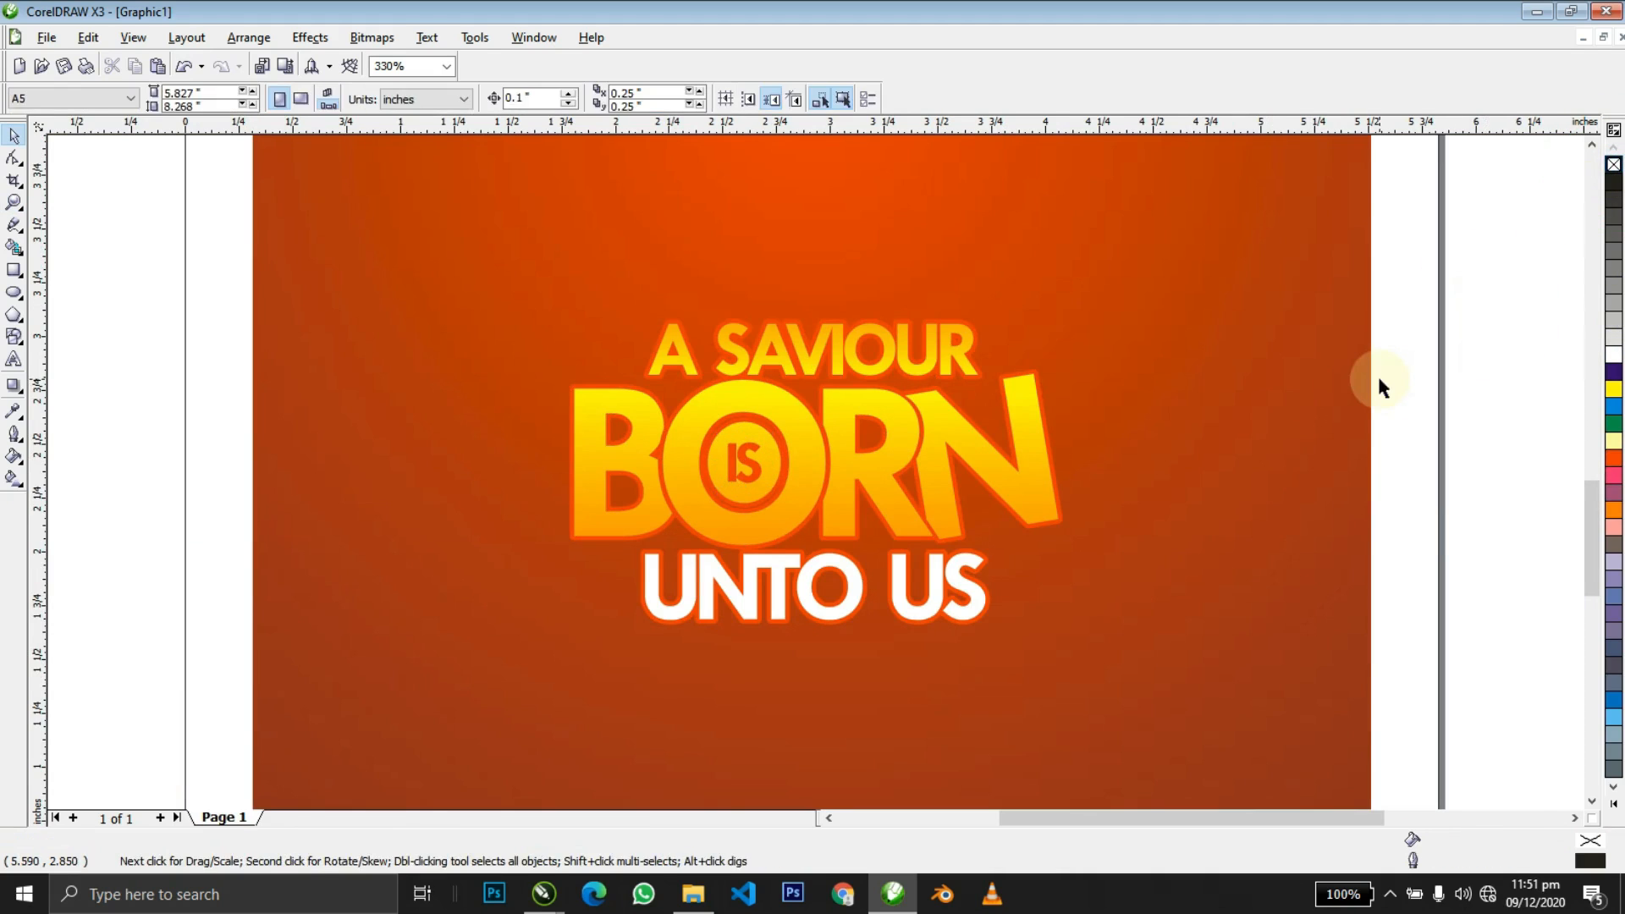
right_click(1380, 379)
key(space)
Group the four lockup objects, enlarge the group and centre it on the orange background.
drag(1172, 349, 875, 546)
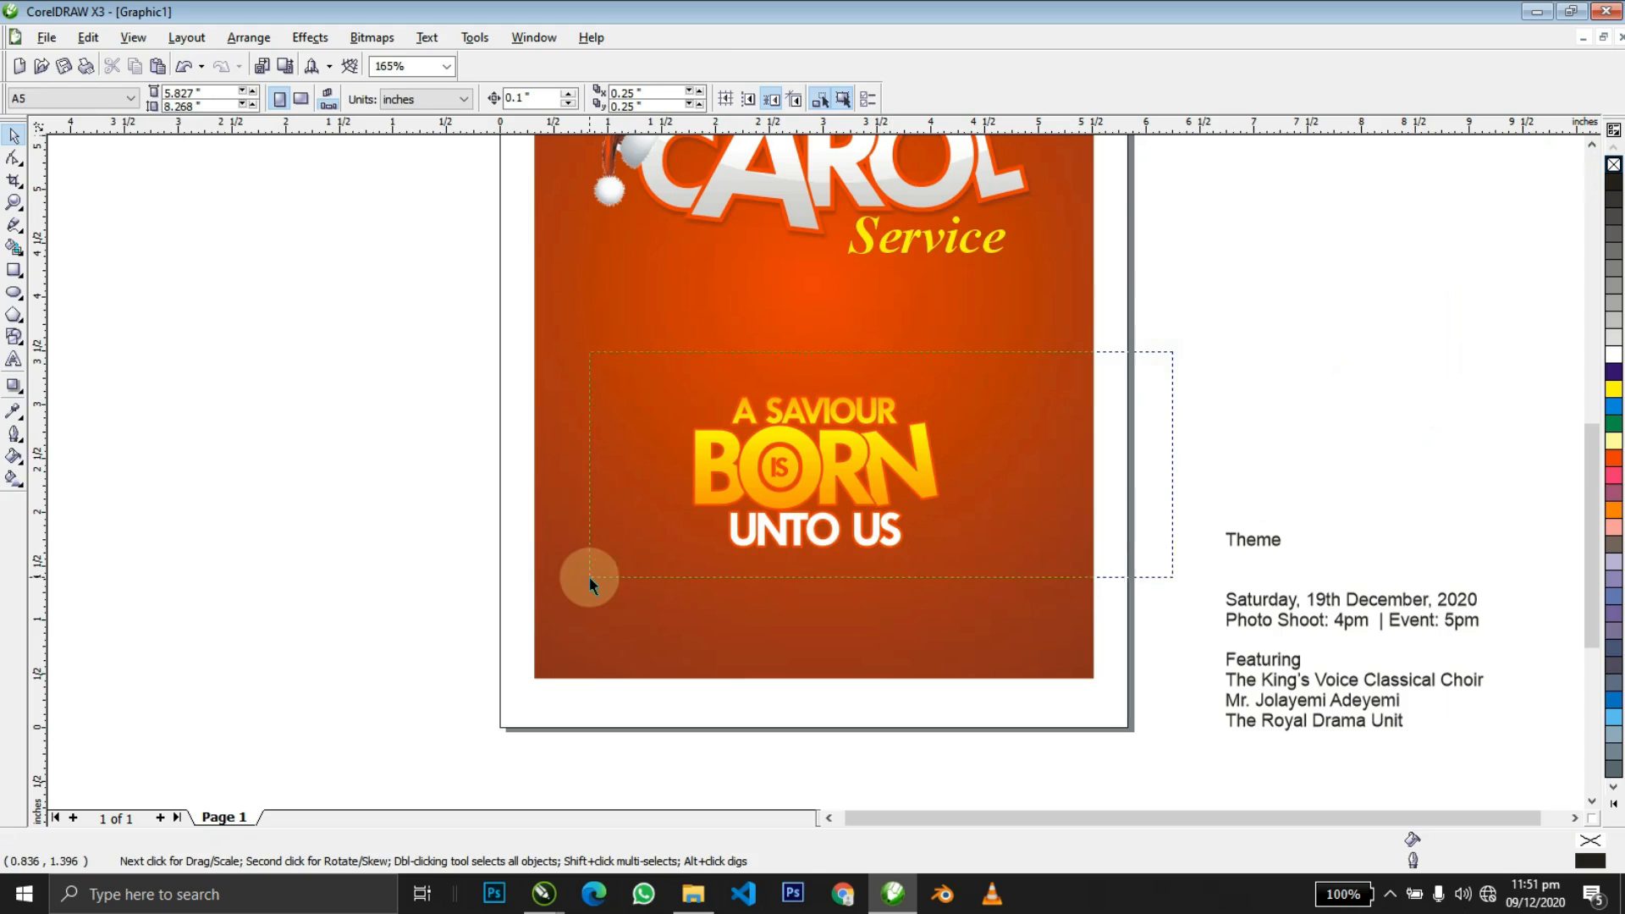
drag(589, 576, 589, 577)
key(ctrl+g)
drag(944, 390, 1017, 321)
shift+click(1028, 295)
key(c)
Enlarge the lockup group further to 154.6% and raise it beneath CAROL Service.
shift+click(1008, 335)
drag(950, 442, 950, 423)
key(z)
right_click(950, 423)
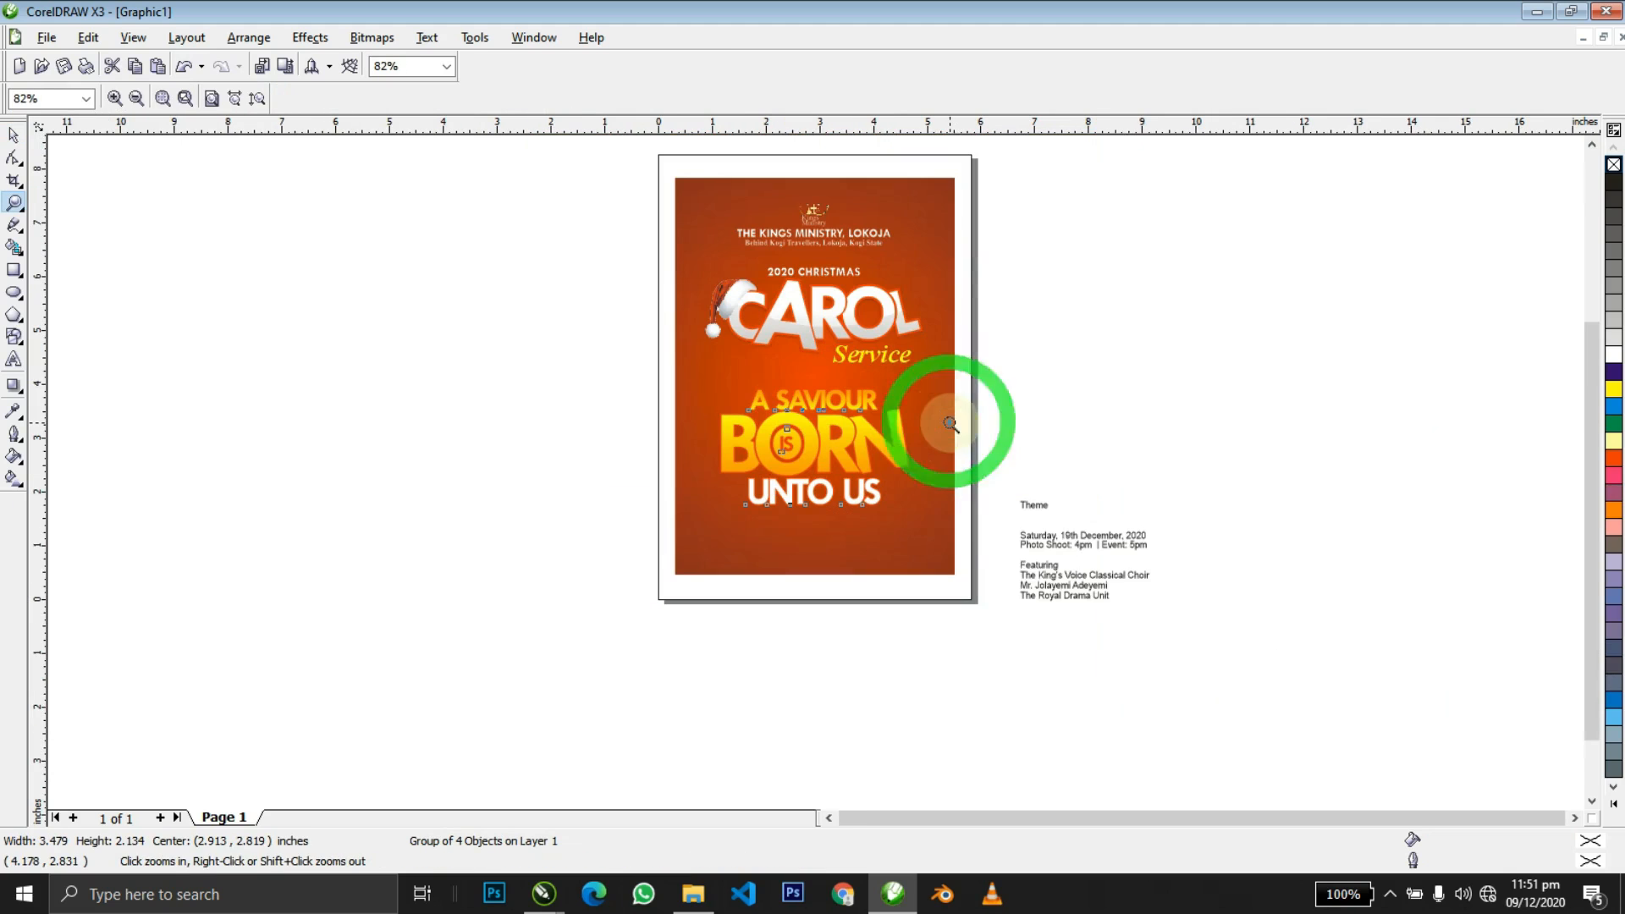
drag(1044, 573, 1044, 574)
key(shift+F2)
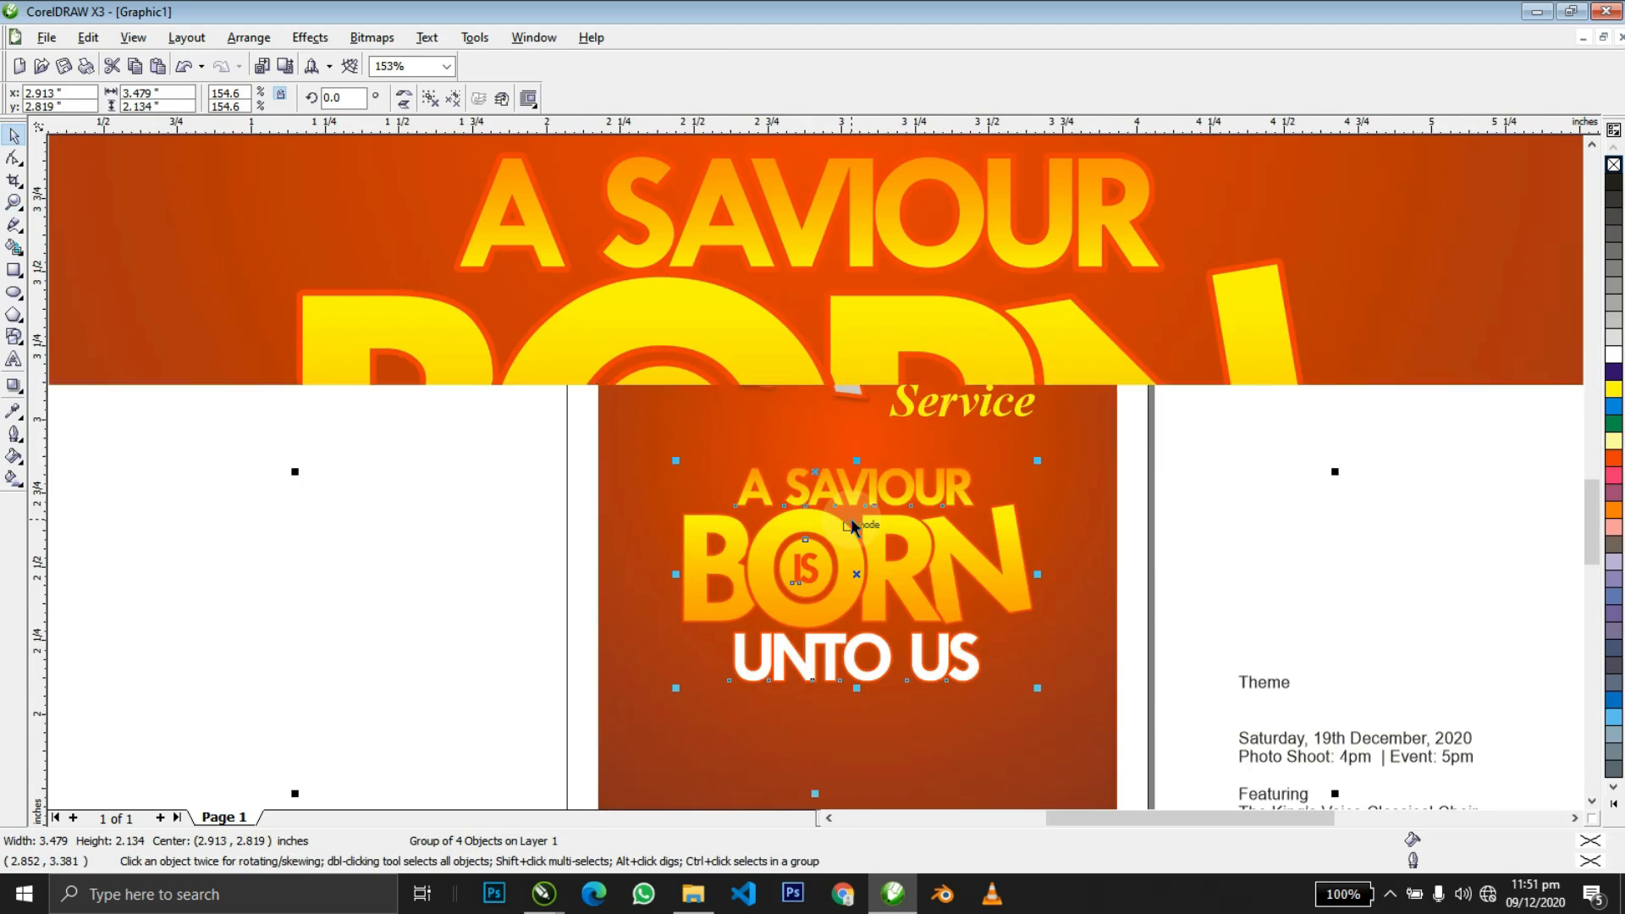
Add a drop shadow to the theme lockup with feather 3 and opacity 30.
click(14, 385)
drag(855, 170, 776, 641)
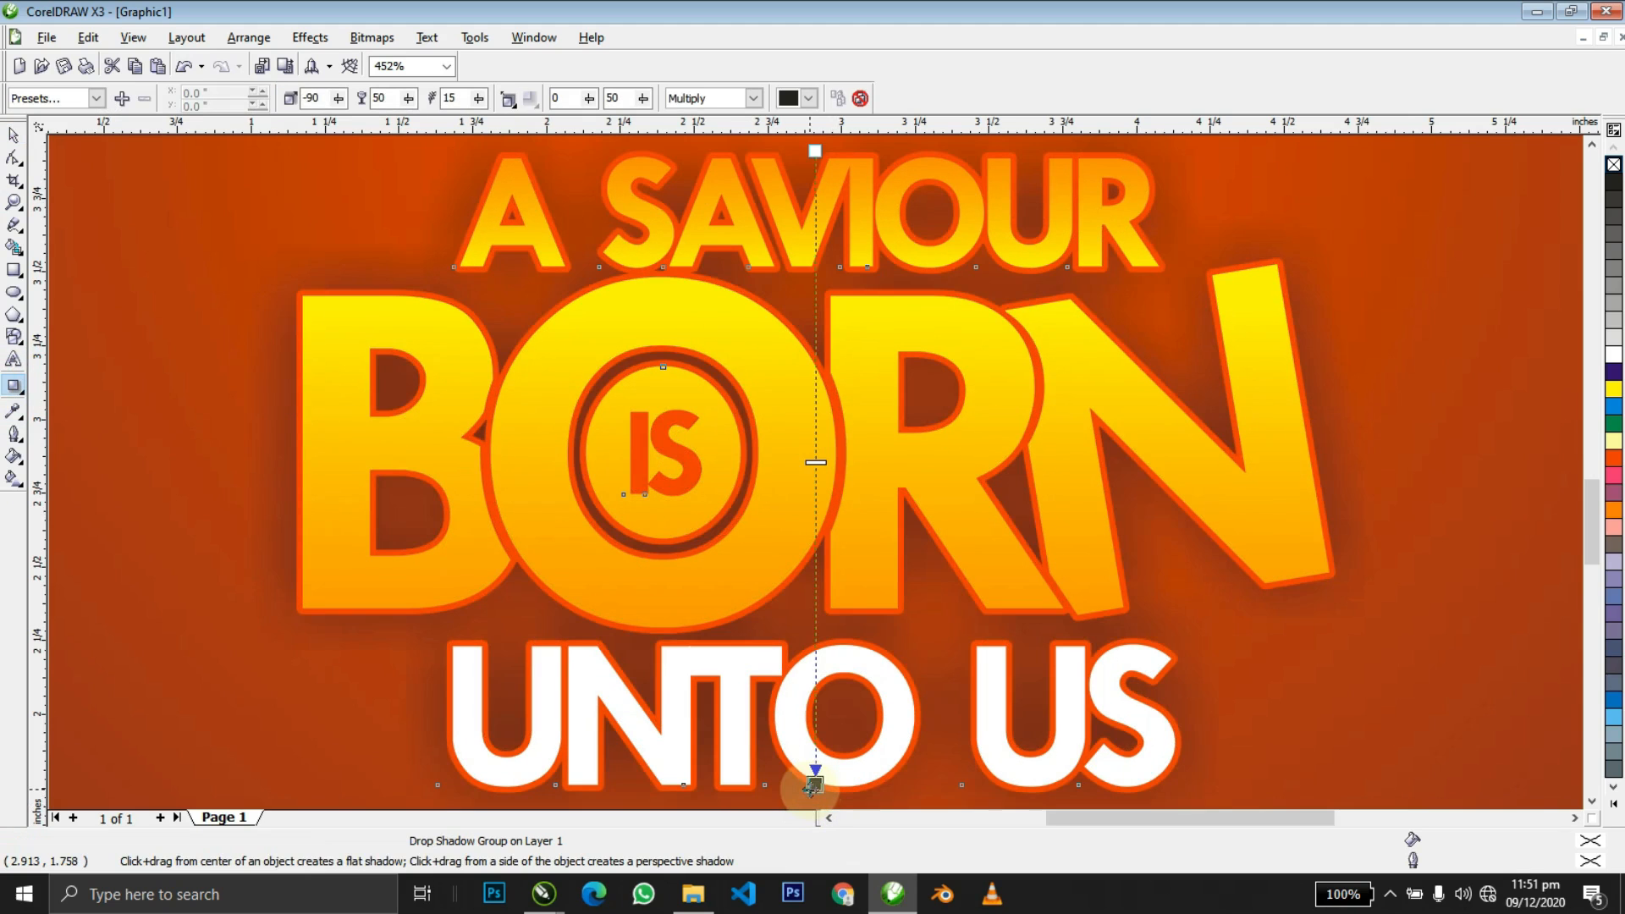
drag(814, 785, 814, 793)
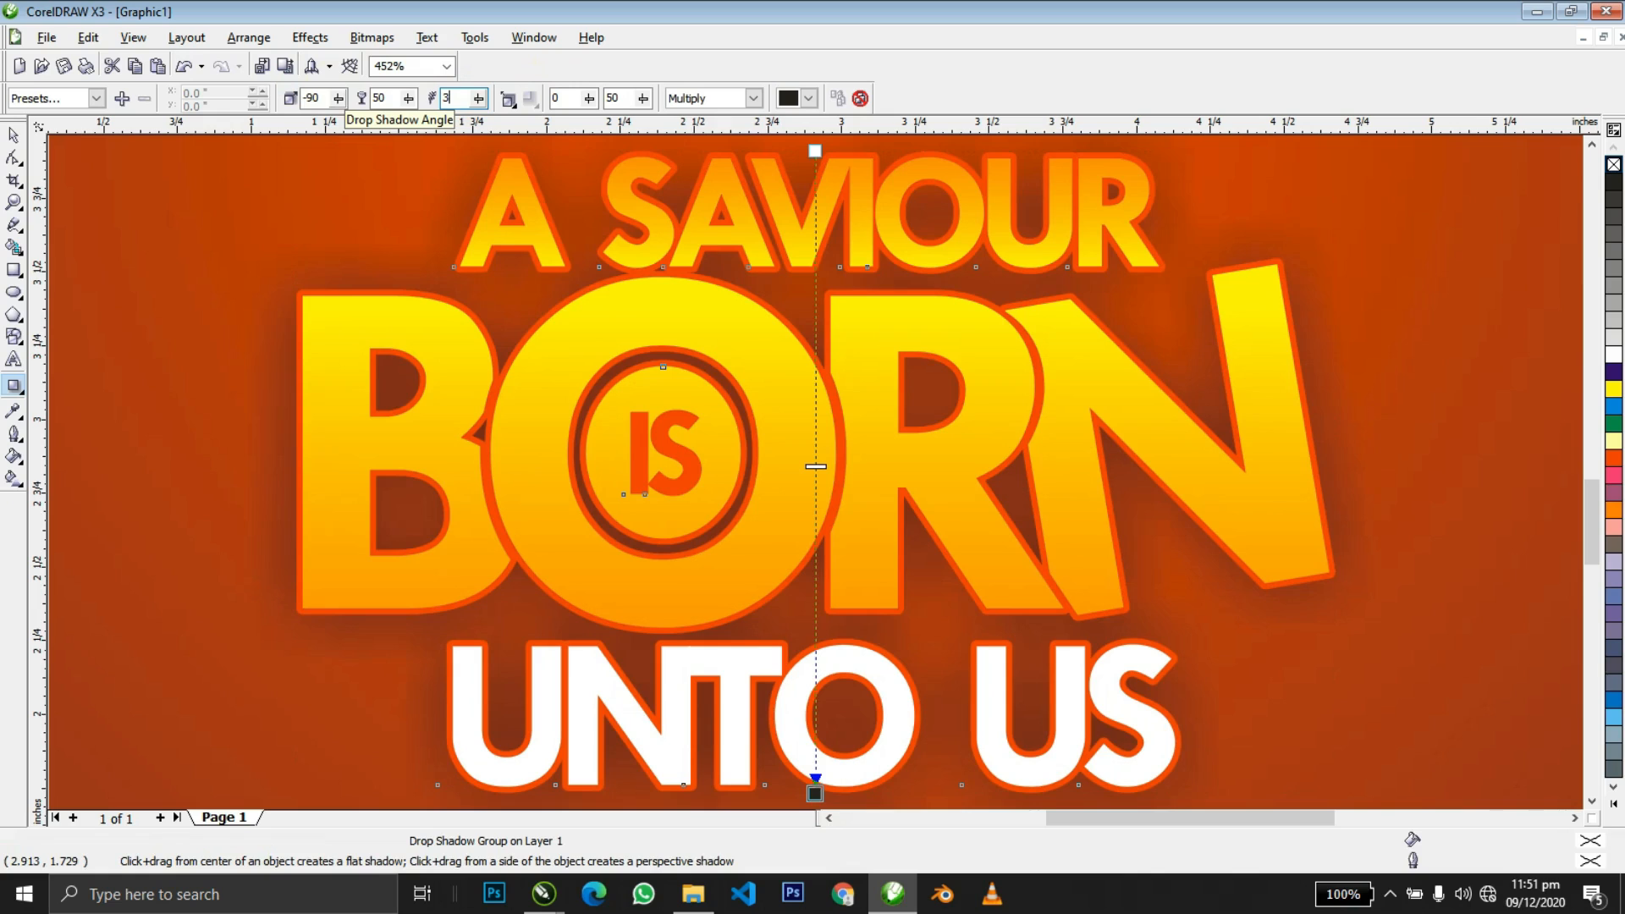
key(shift+Tab)
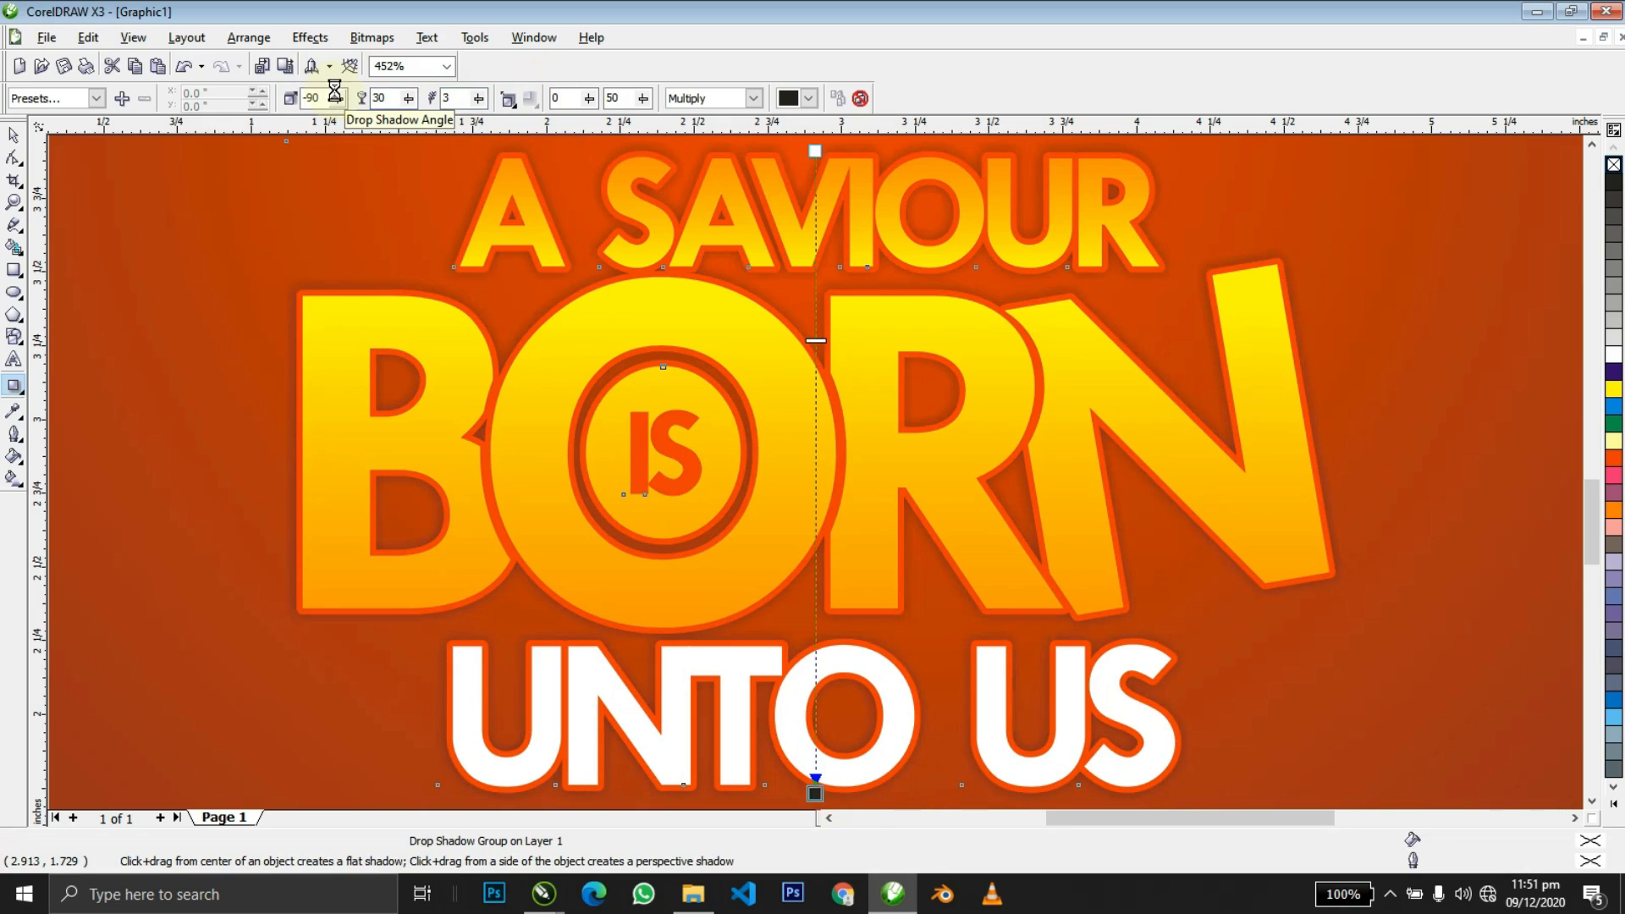
key(space)
click(821, 300)
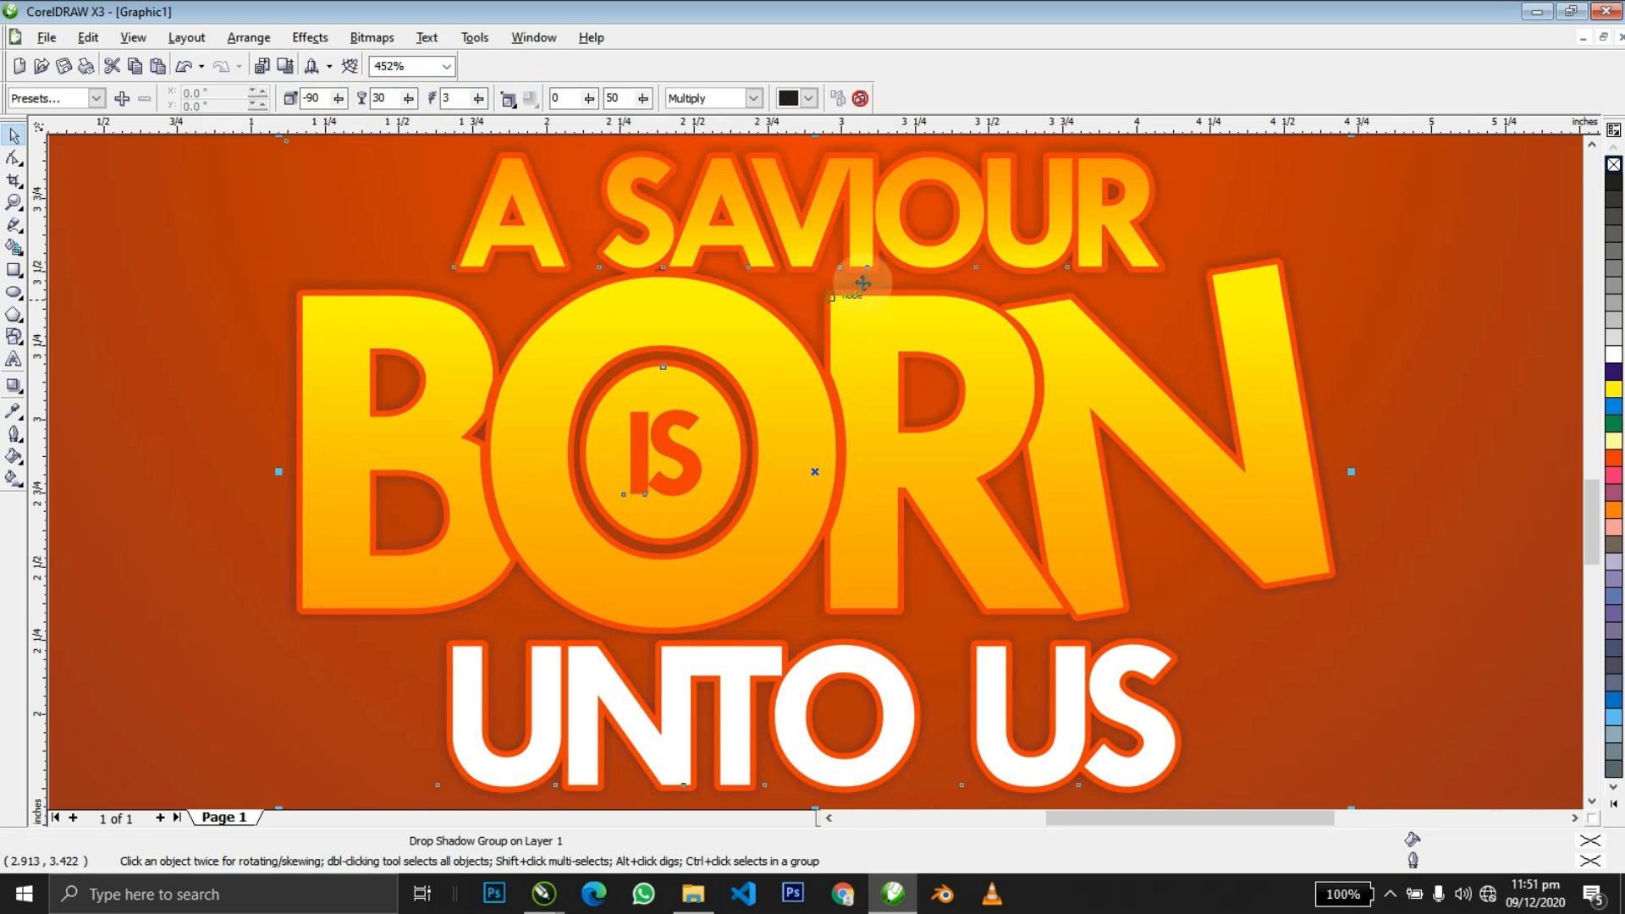
Break the drop shadow apart from the lettering group into its own object.
click(1413, 216)
drag(1184, 190, 1219, 189)
key(ctrl+z)
key(ctrl+k)
key(Tab)
click(1205, 195)
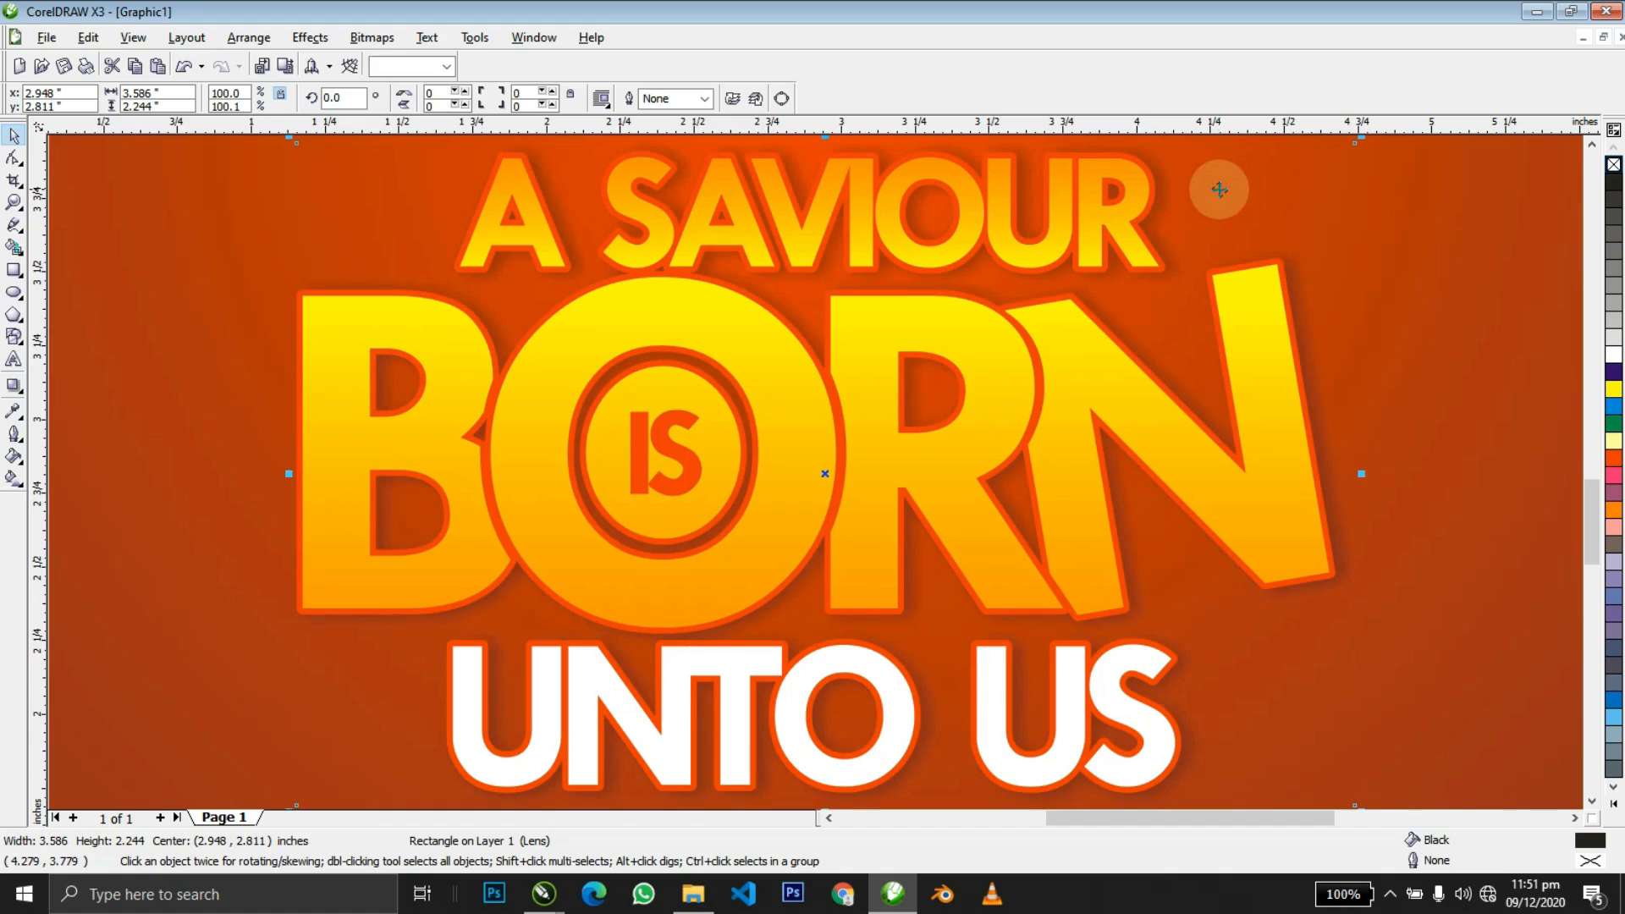
Convert the detached shadow into a grayscale bitmap.
key(alt+b)
key(p)
key(Return)
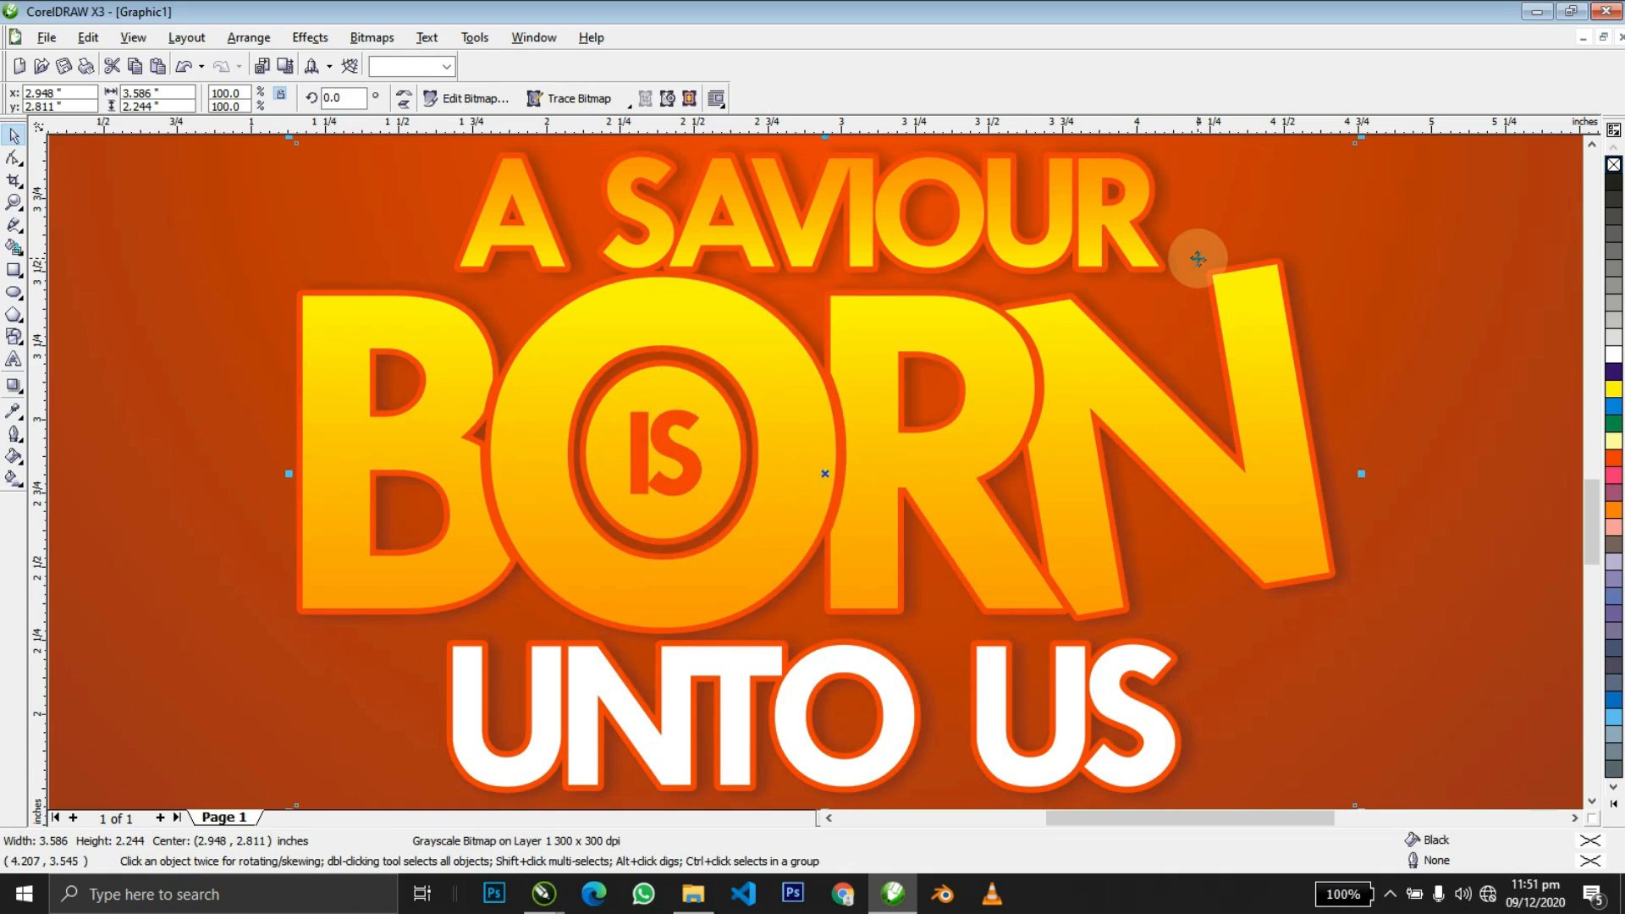
scroll(825, 464, down, 4)
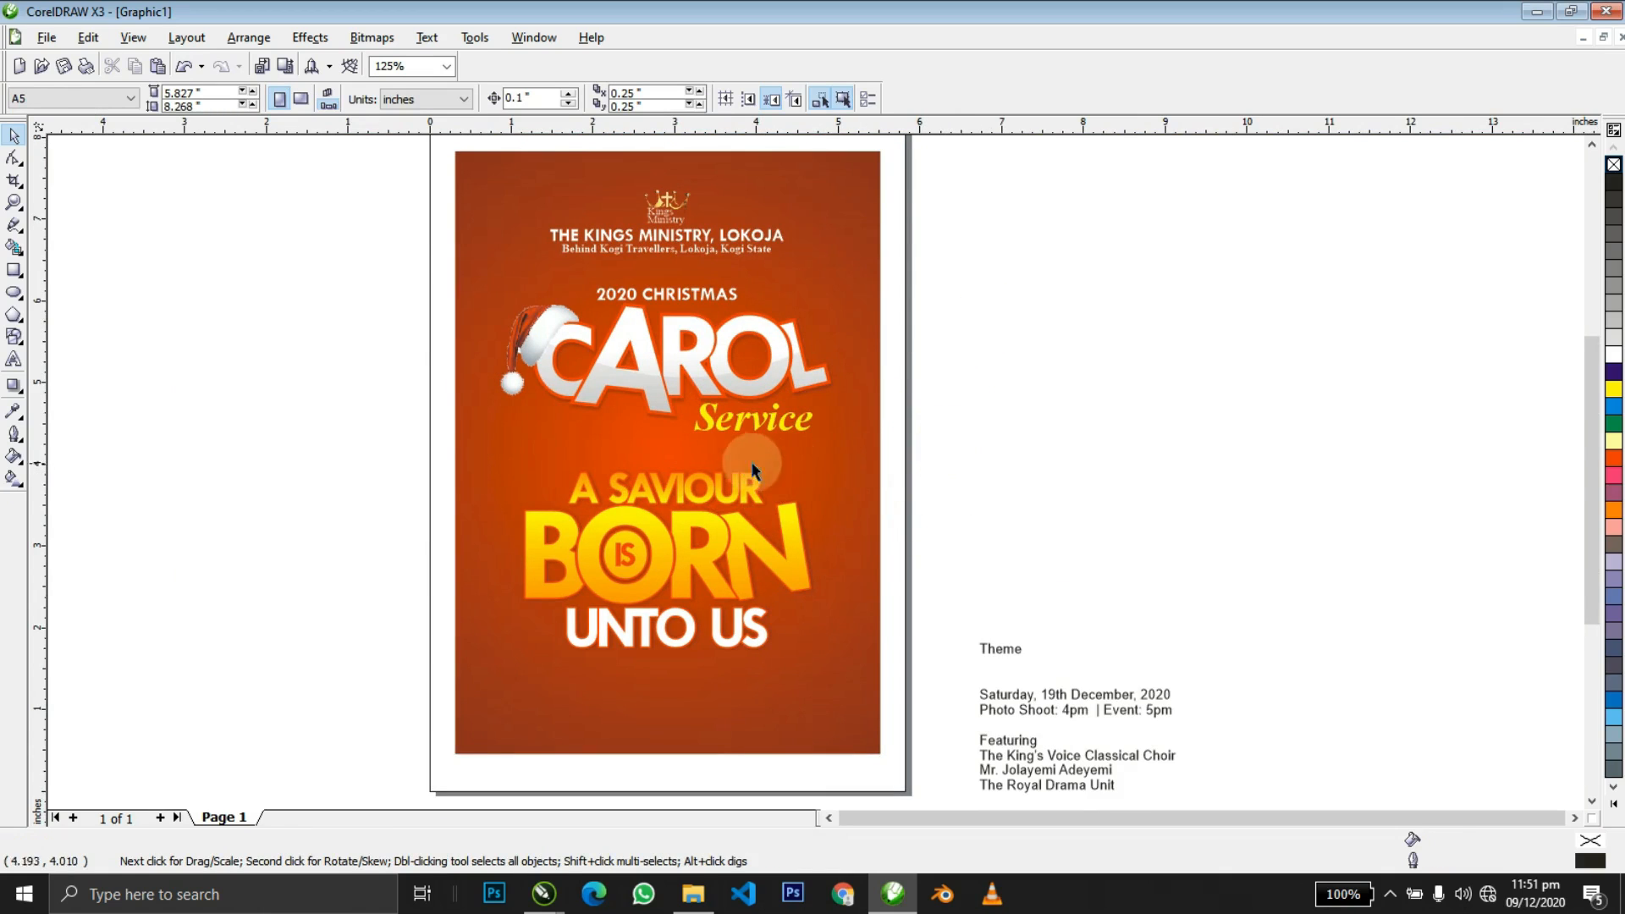
click(749, 507)
Ungroup the theme lettering into separate pieces.
key(z)
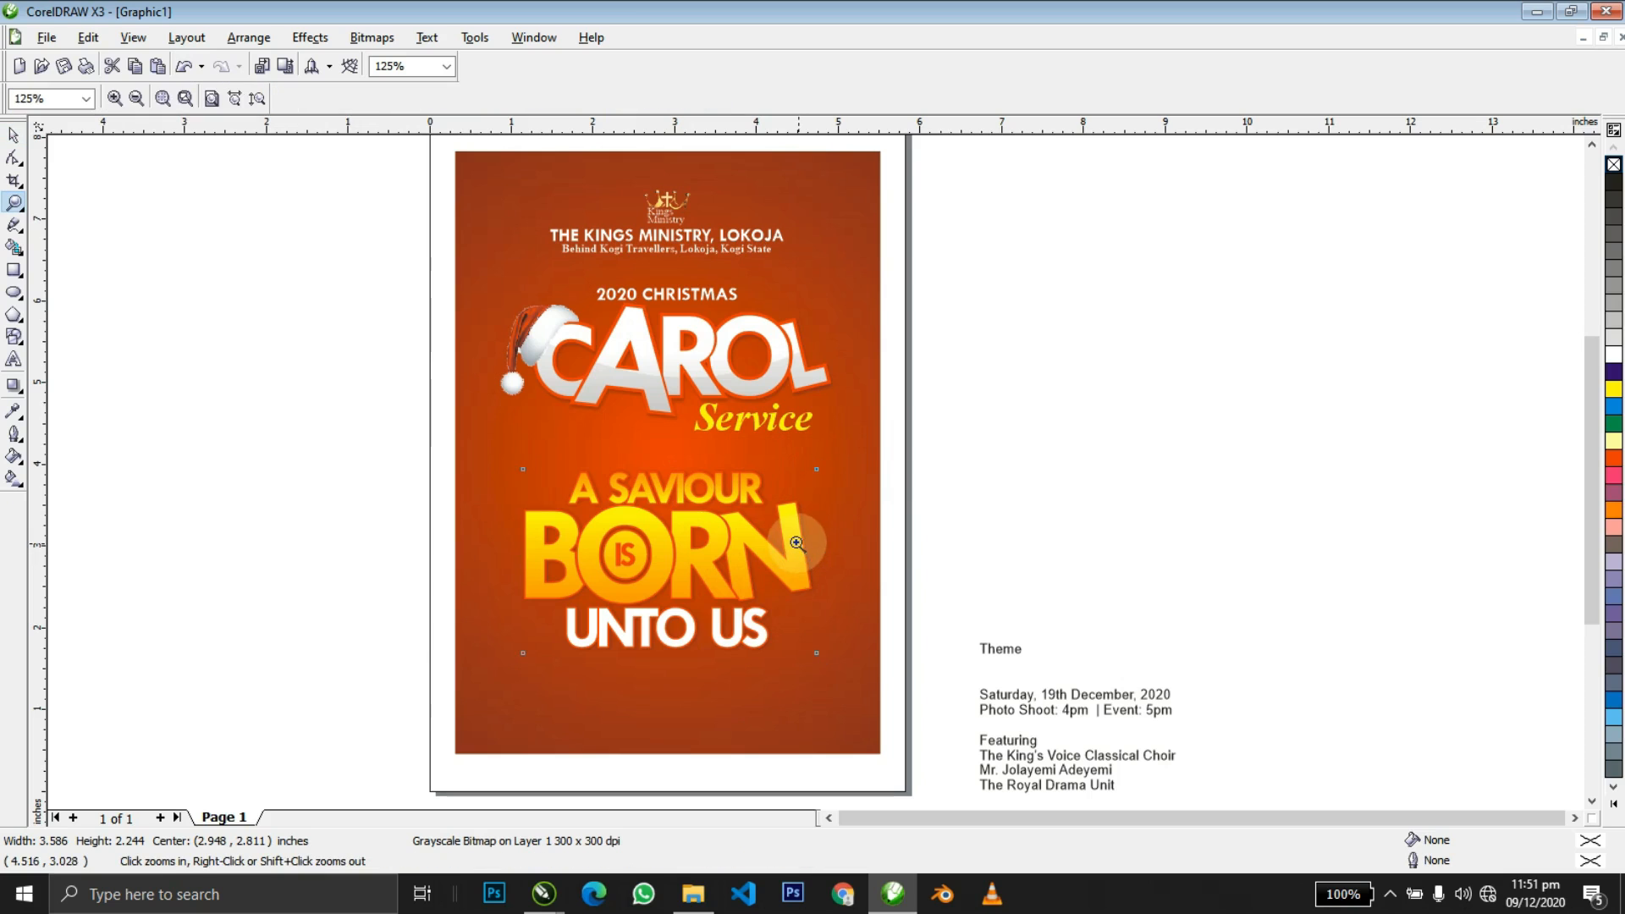
drag(465, 453, 1051, 691)
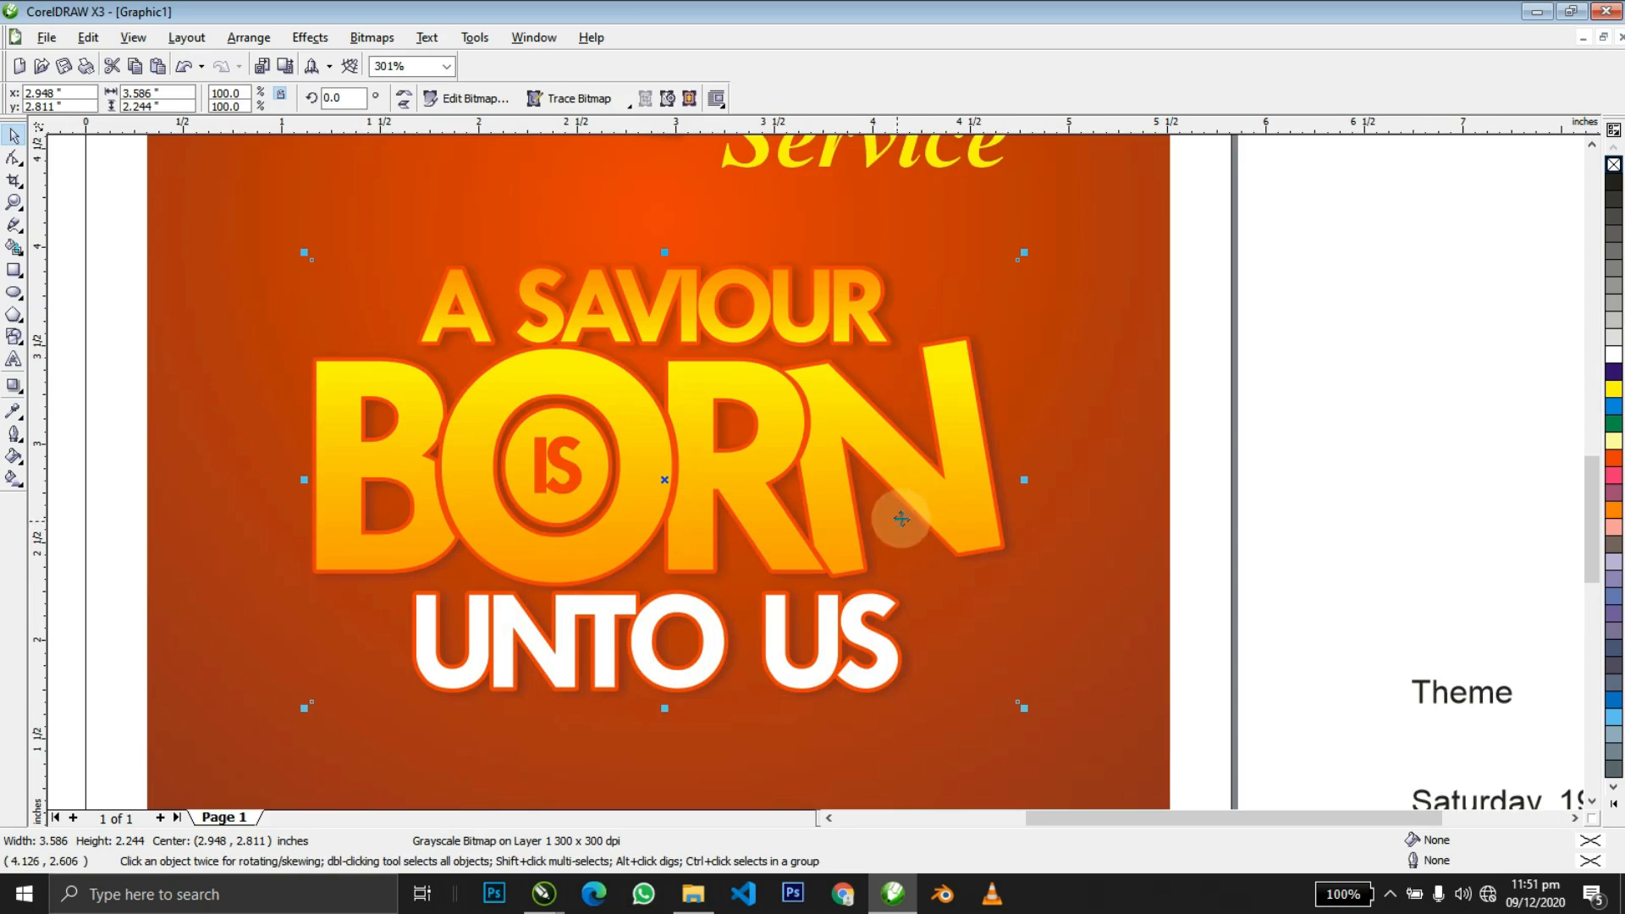
click(802, 334)
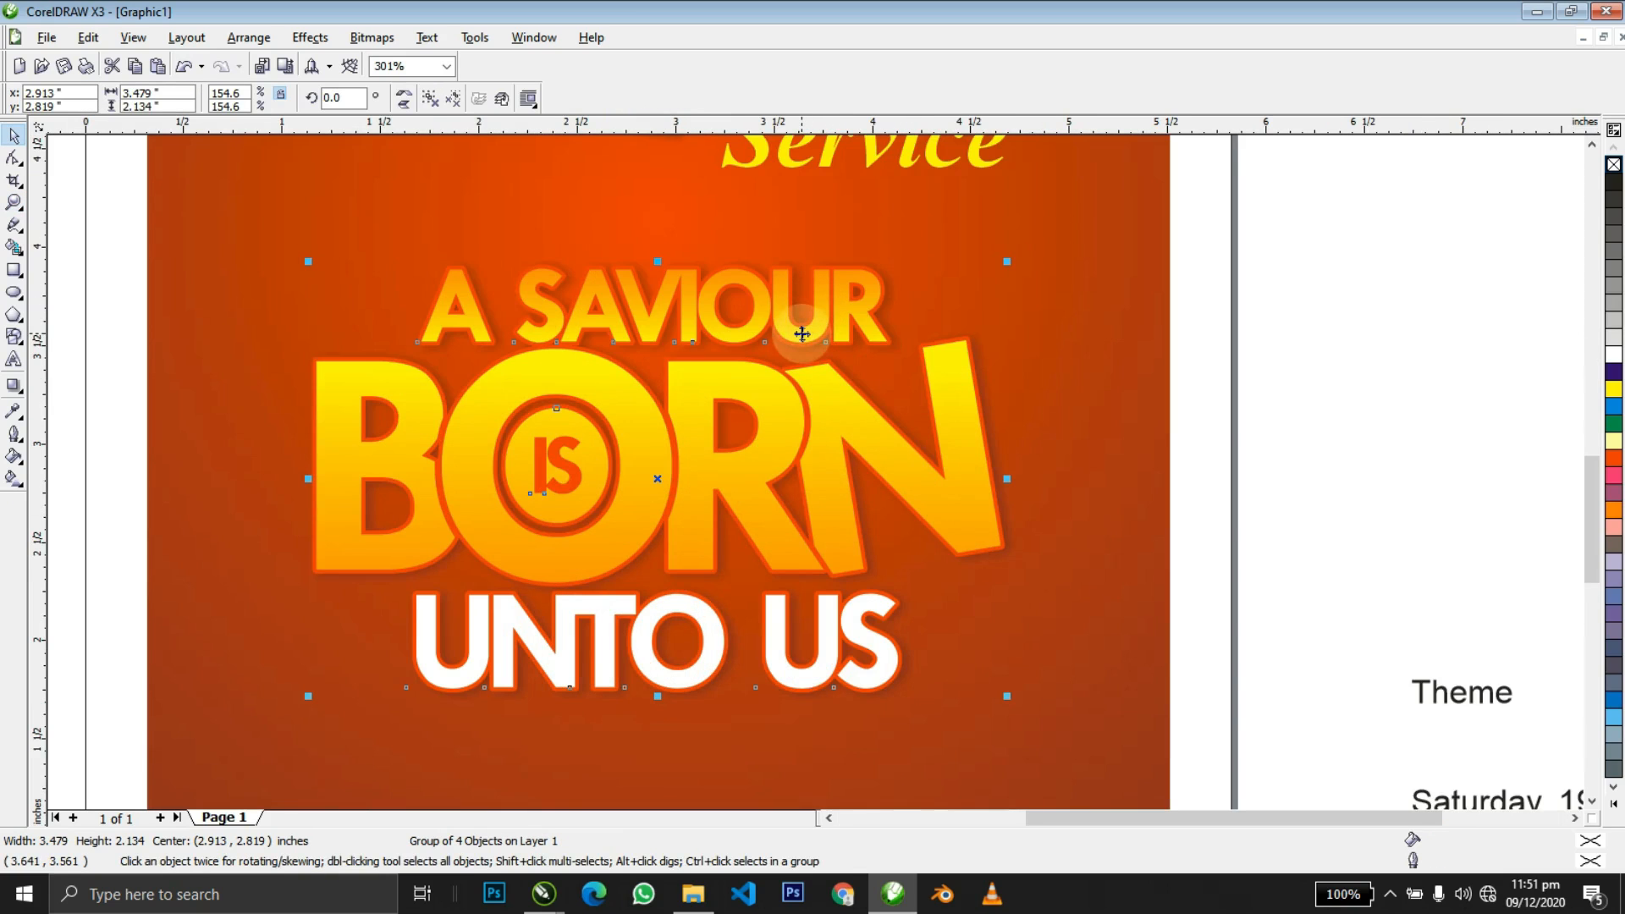
click(453, 100)
key(Escape)
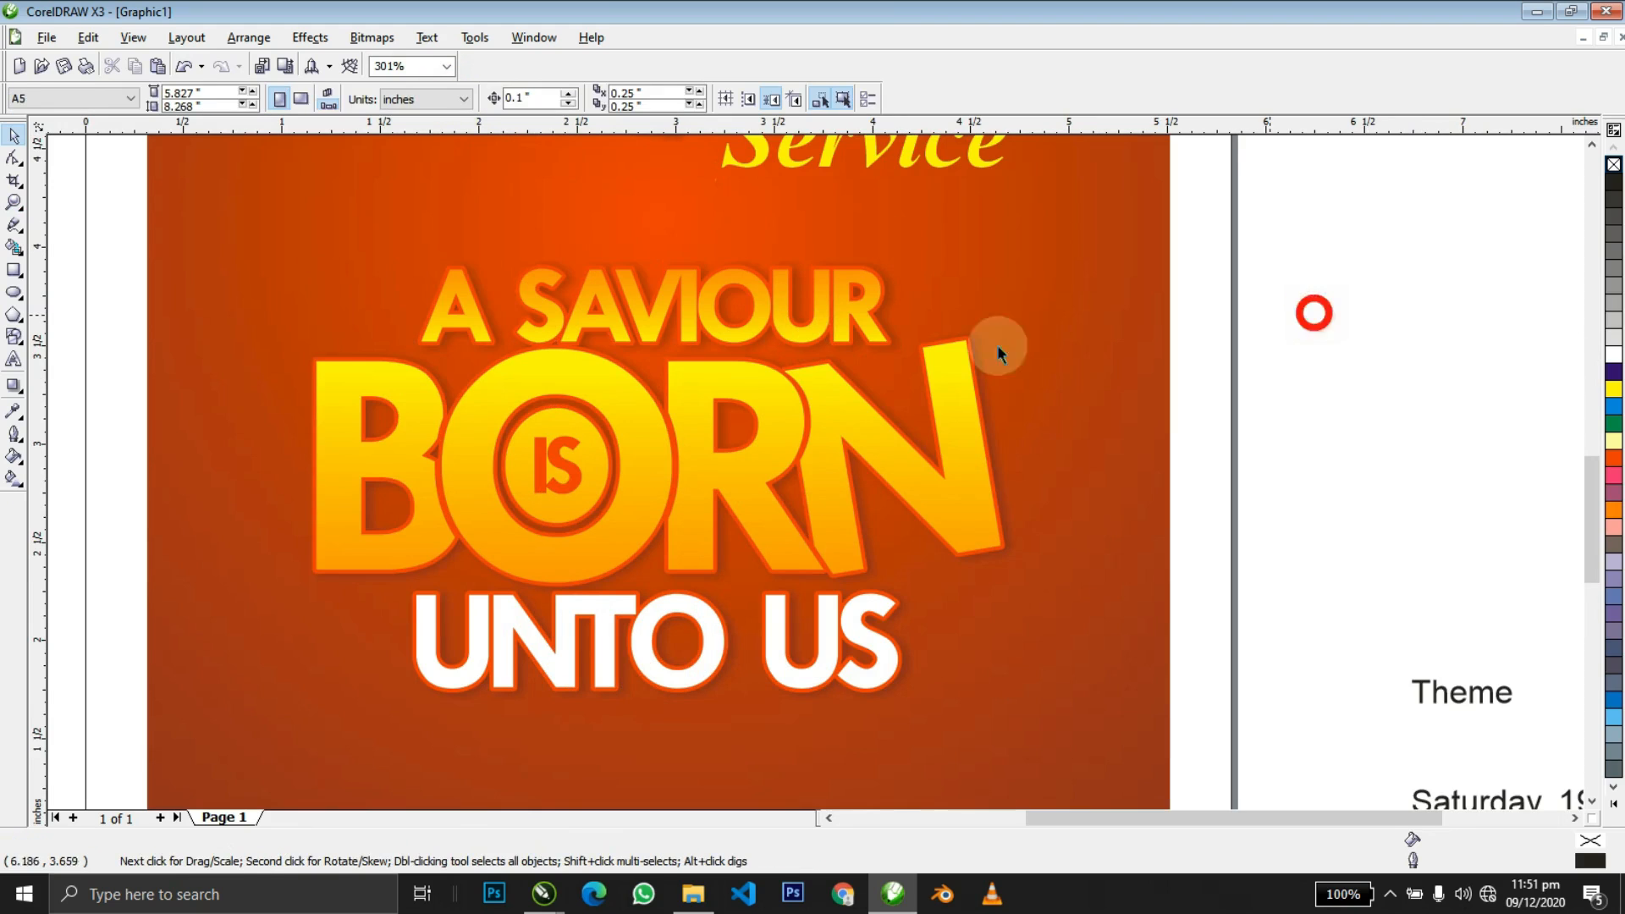
Ungroup the CAROL title objects and open CAROL's PowerClip contents for editing.
click(830, 415)
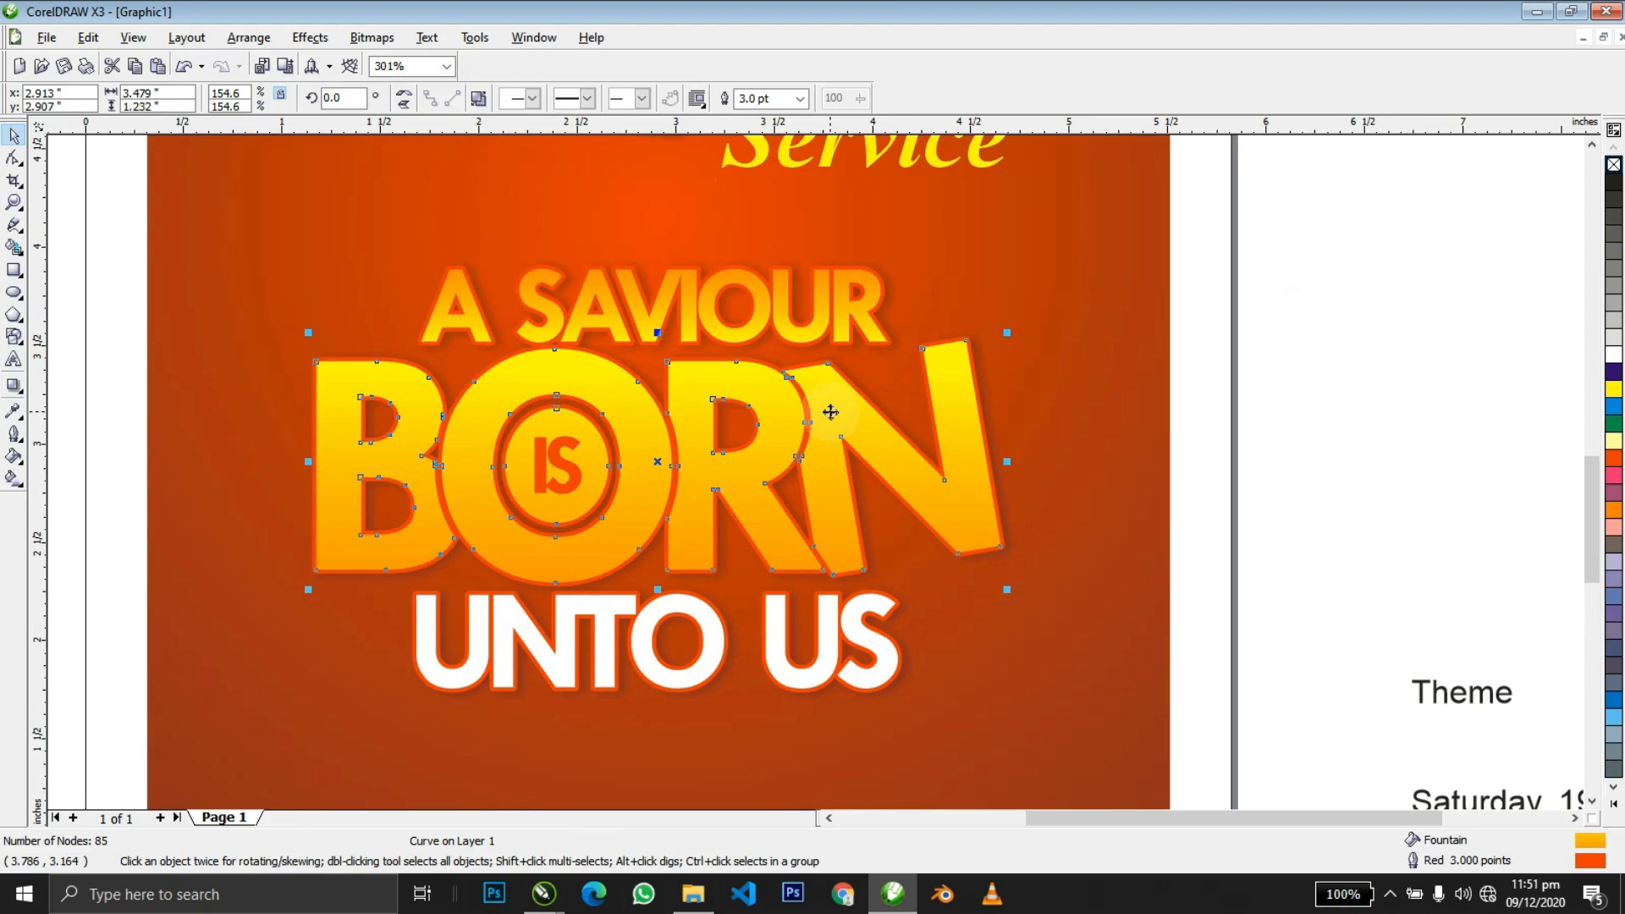
scroll(826, 409, down, 5)
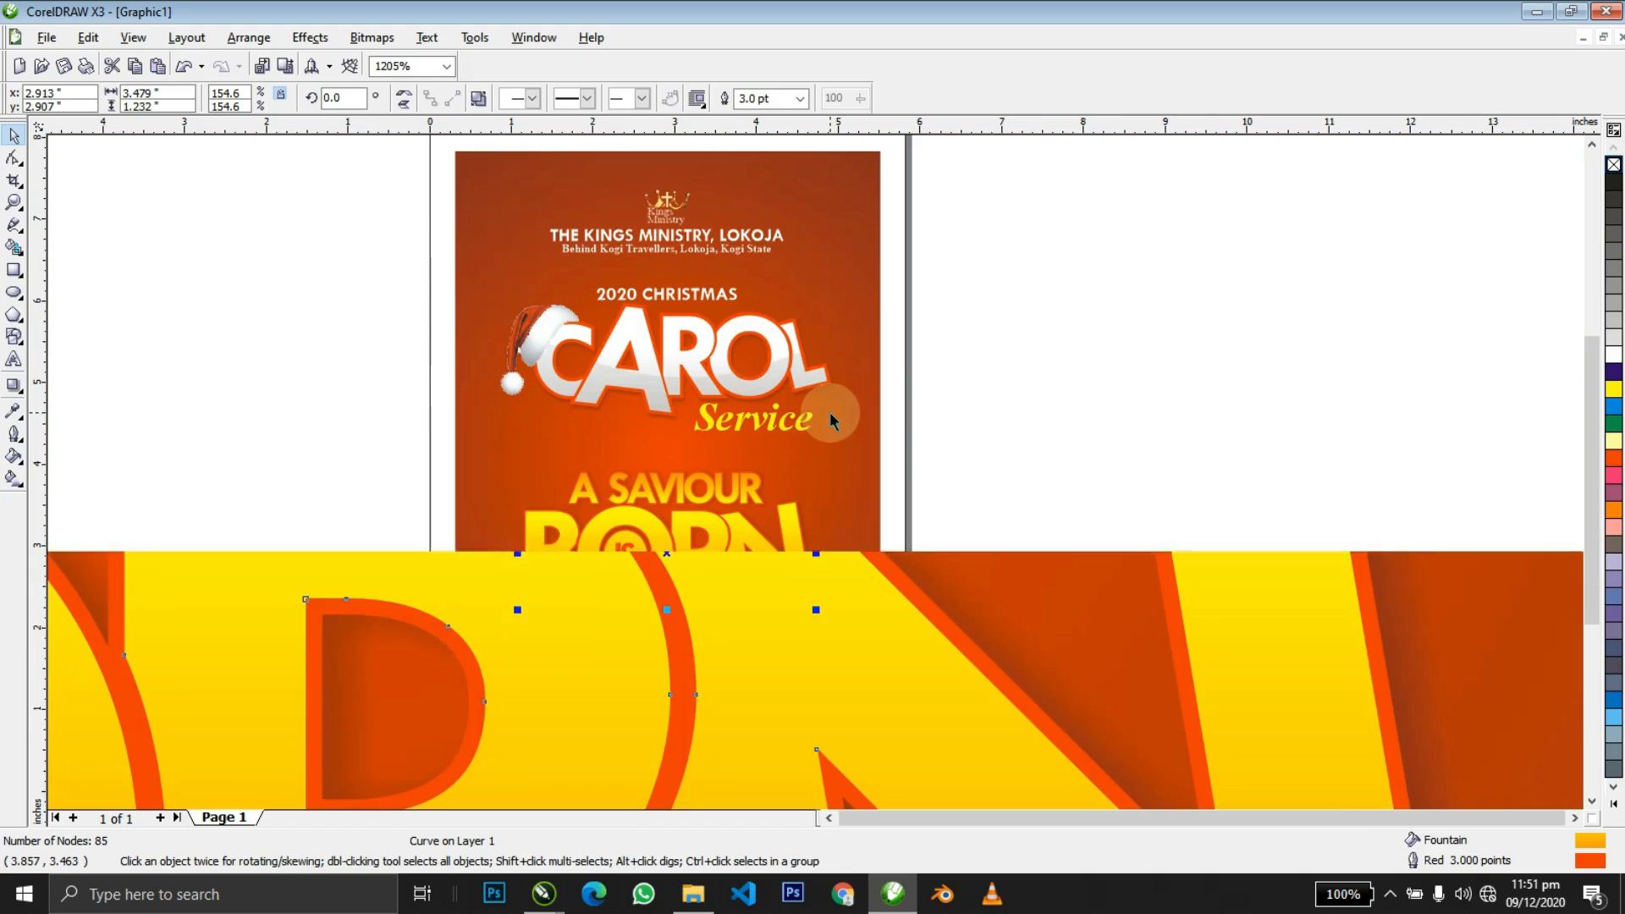
click(768, 379)
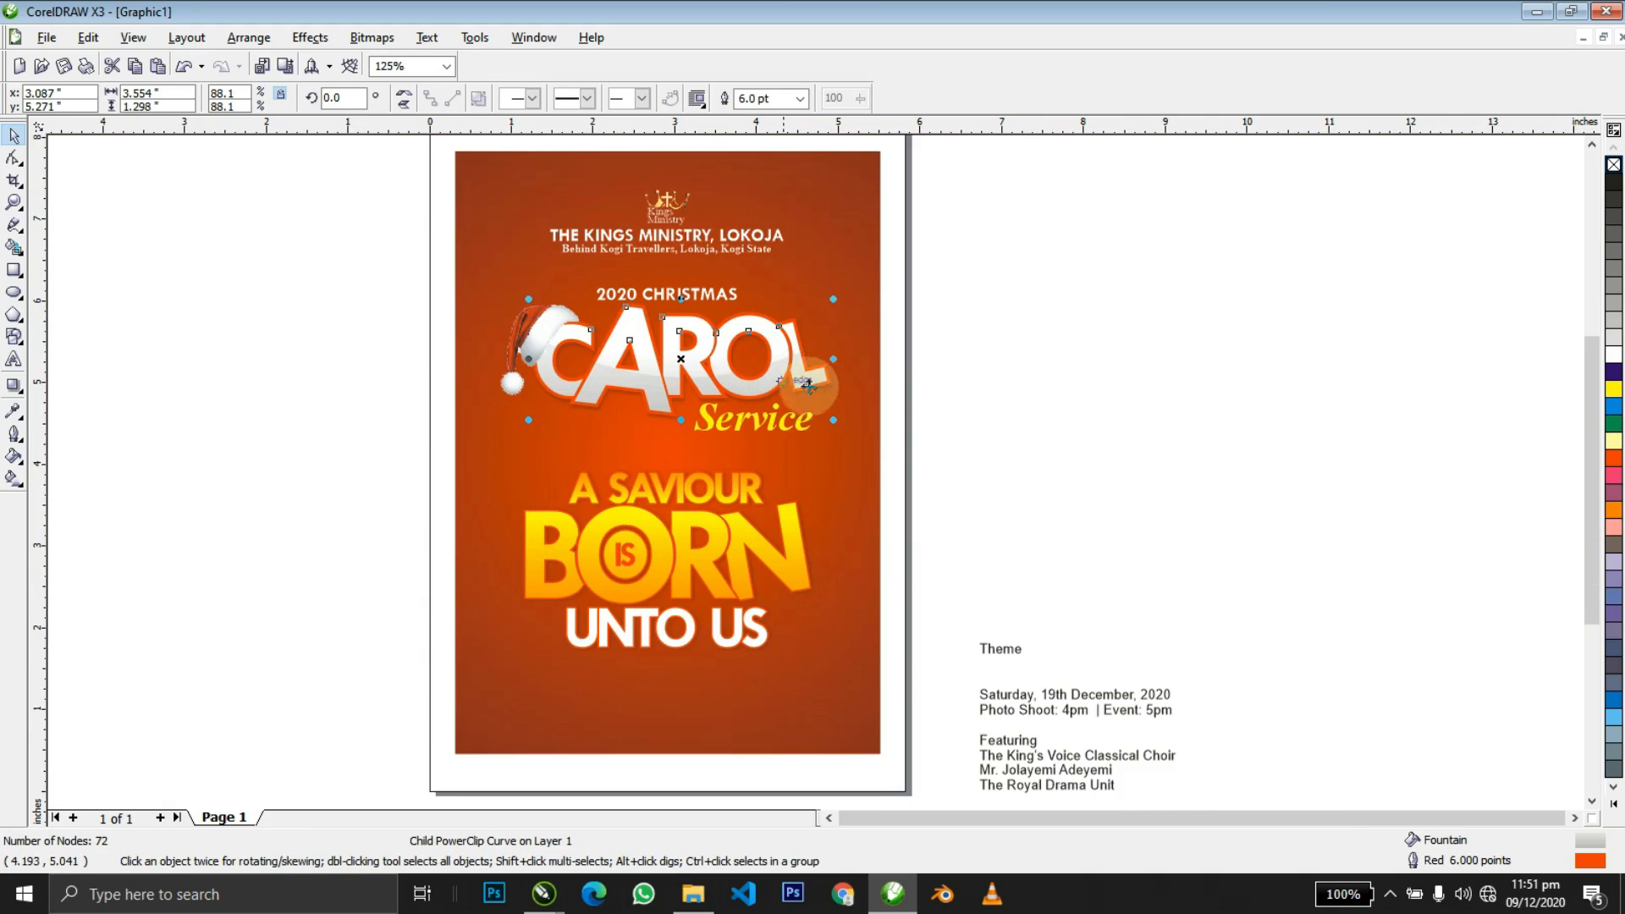
click(966, 396)
click(782, 388)
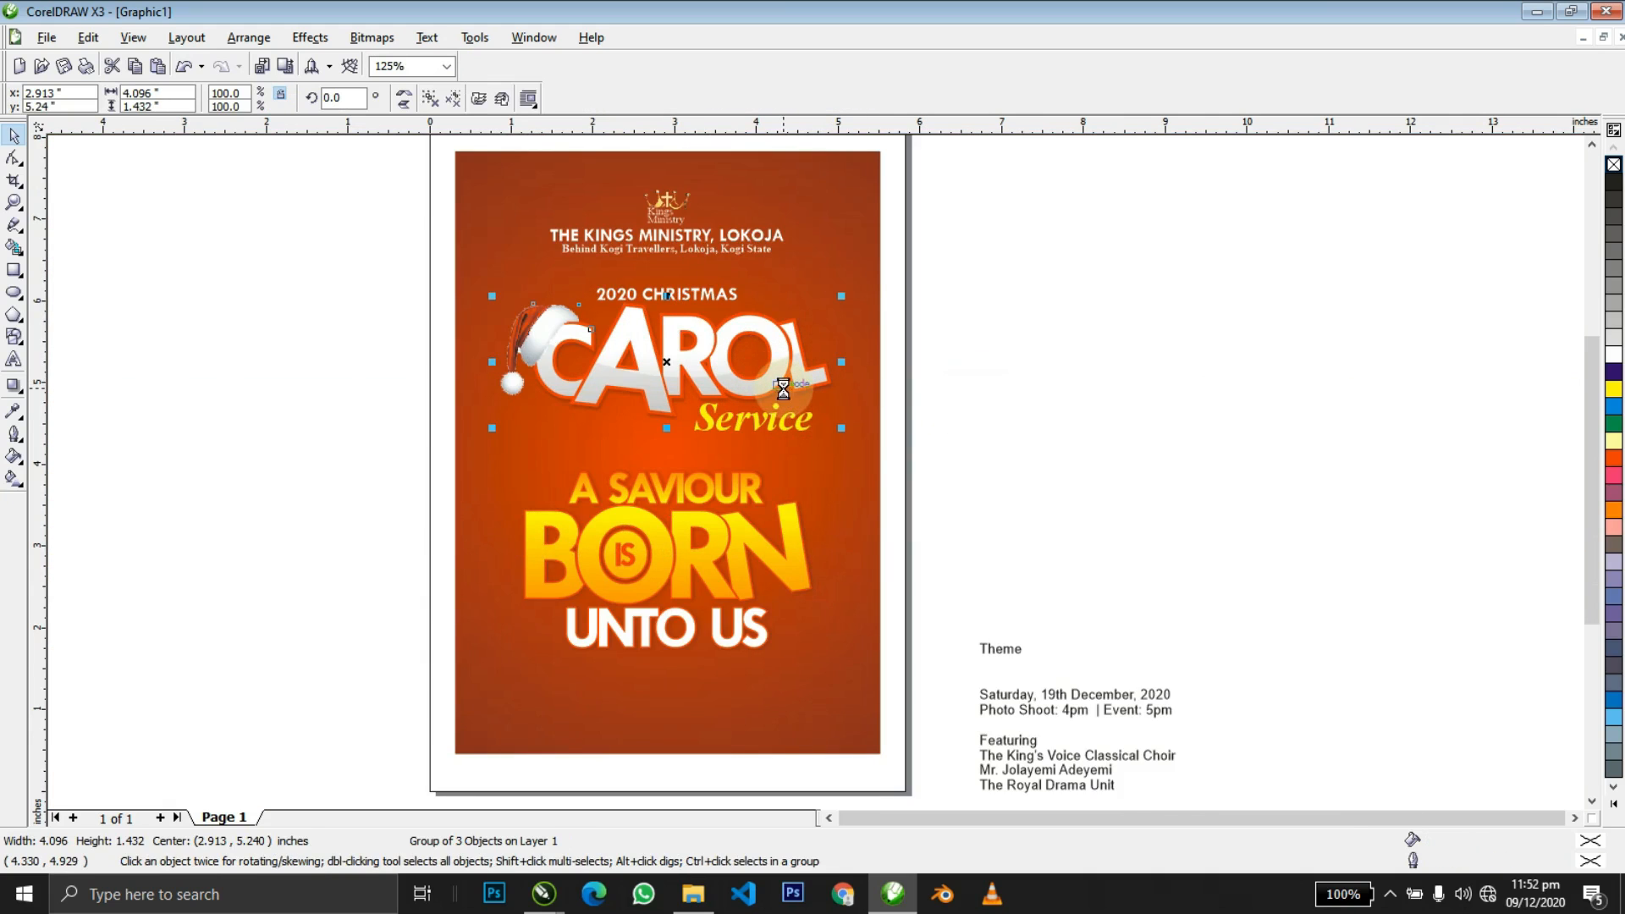
key(ctrl+u)
ctrl+click(756, 384)
Move the grey lens shape from CAROL into BORN's PowerClip and fill it orange.
click(756, 383)
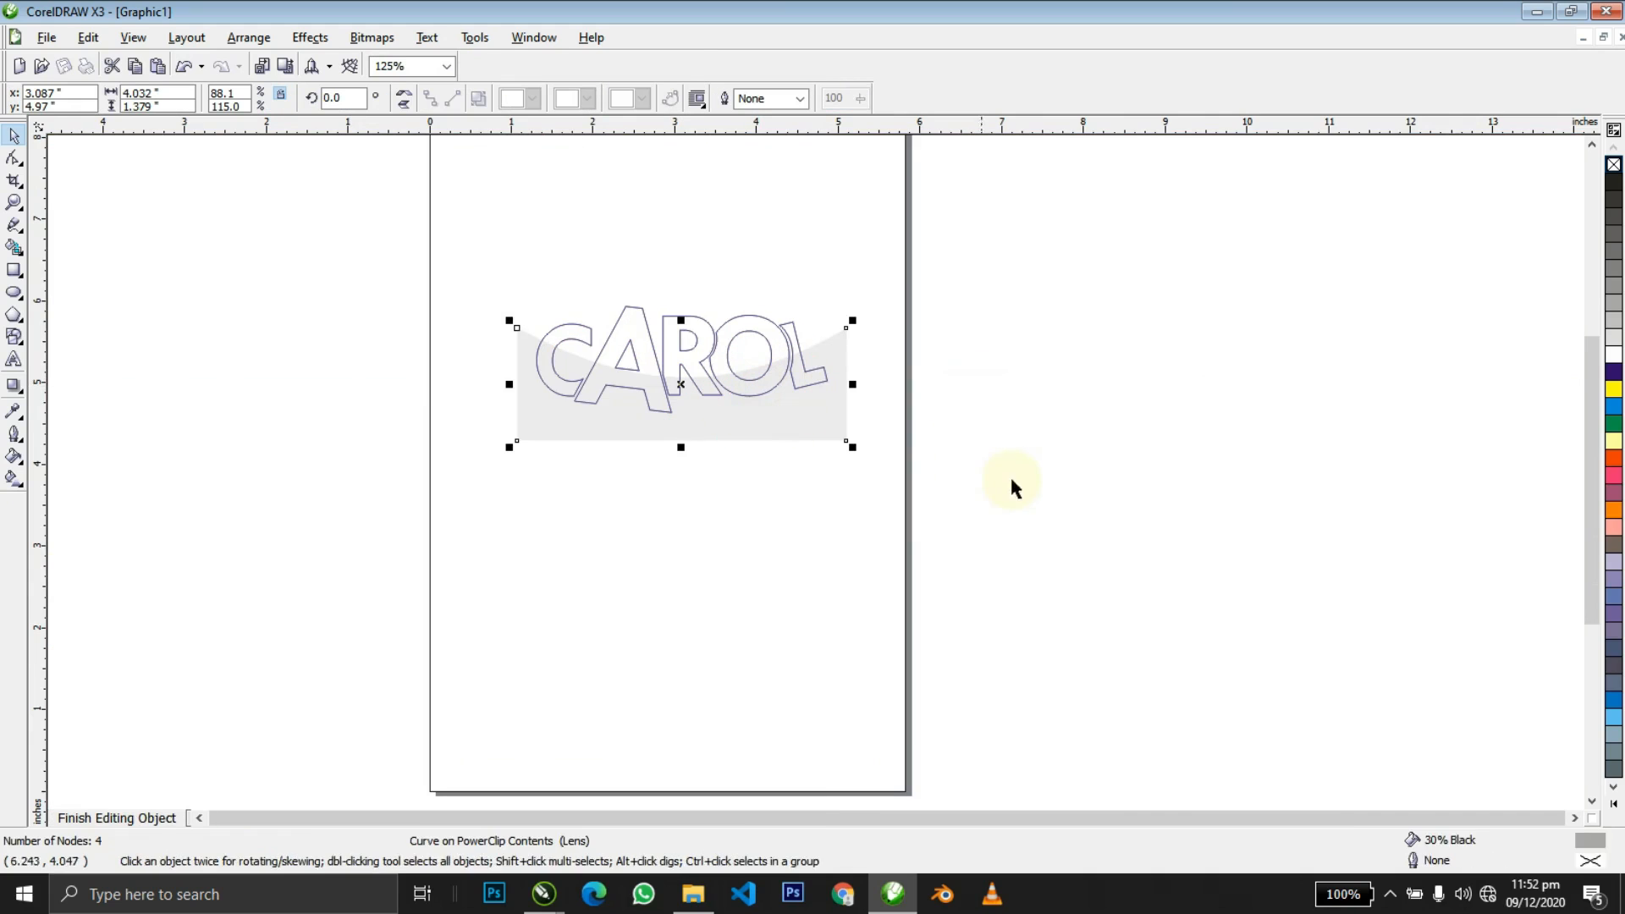
ctrl+click(993, 472)
drag(766, 426, 706, 593)
click(863, 709)
ctrl+click(708, 559)
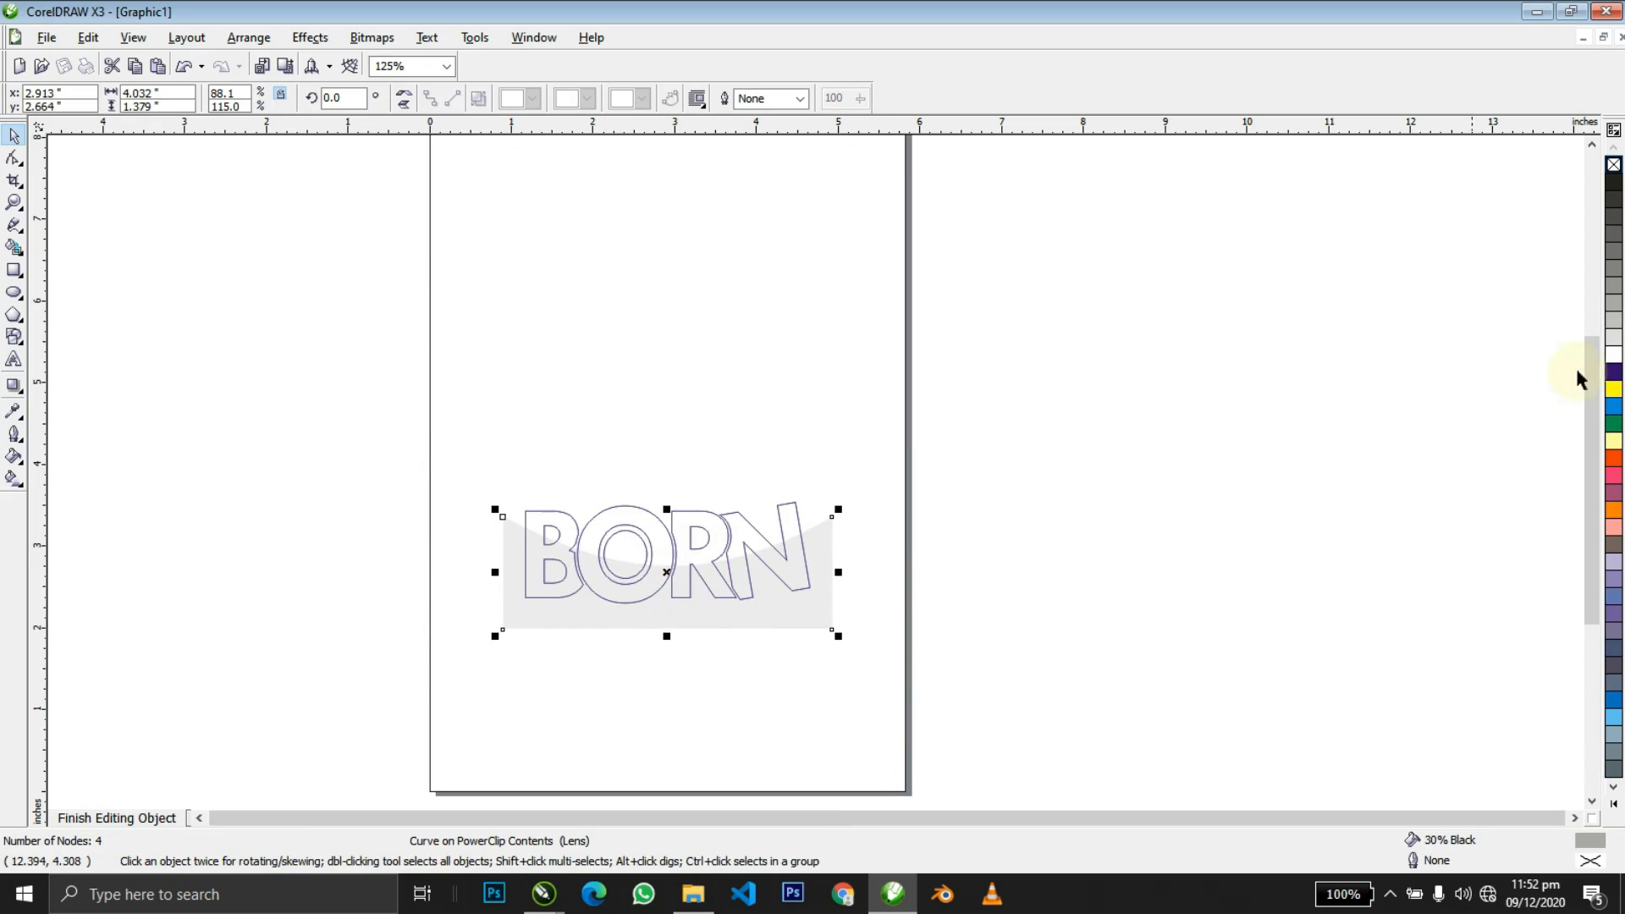
click(1610, 463)
ctrl+click(1213, 519)
click(1118, 556)
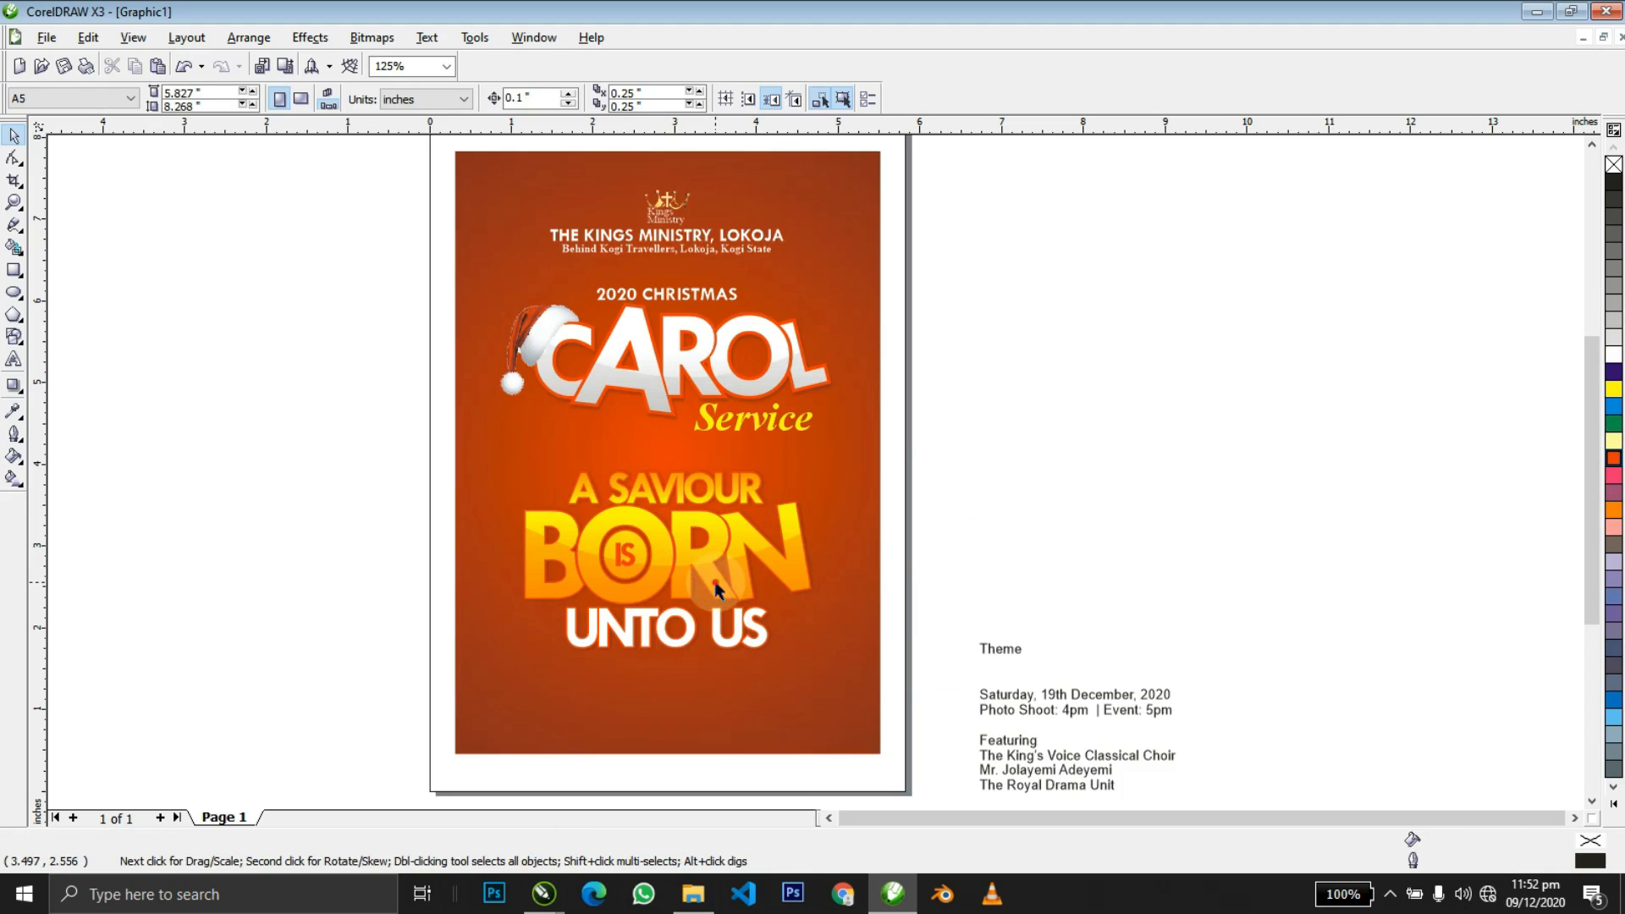
Widen the peach highlight shape inside BORN.
ctrl+click(714, 582)
click(714, 581)
drag(838, 573, 944, 572)
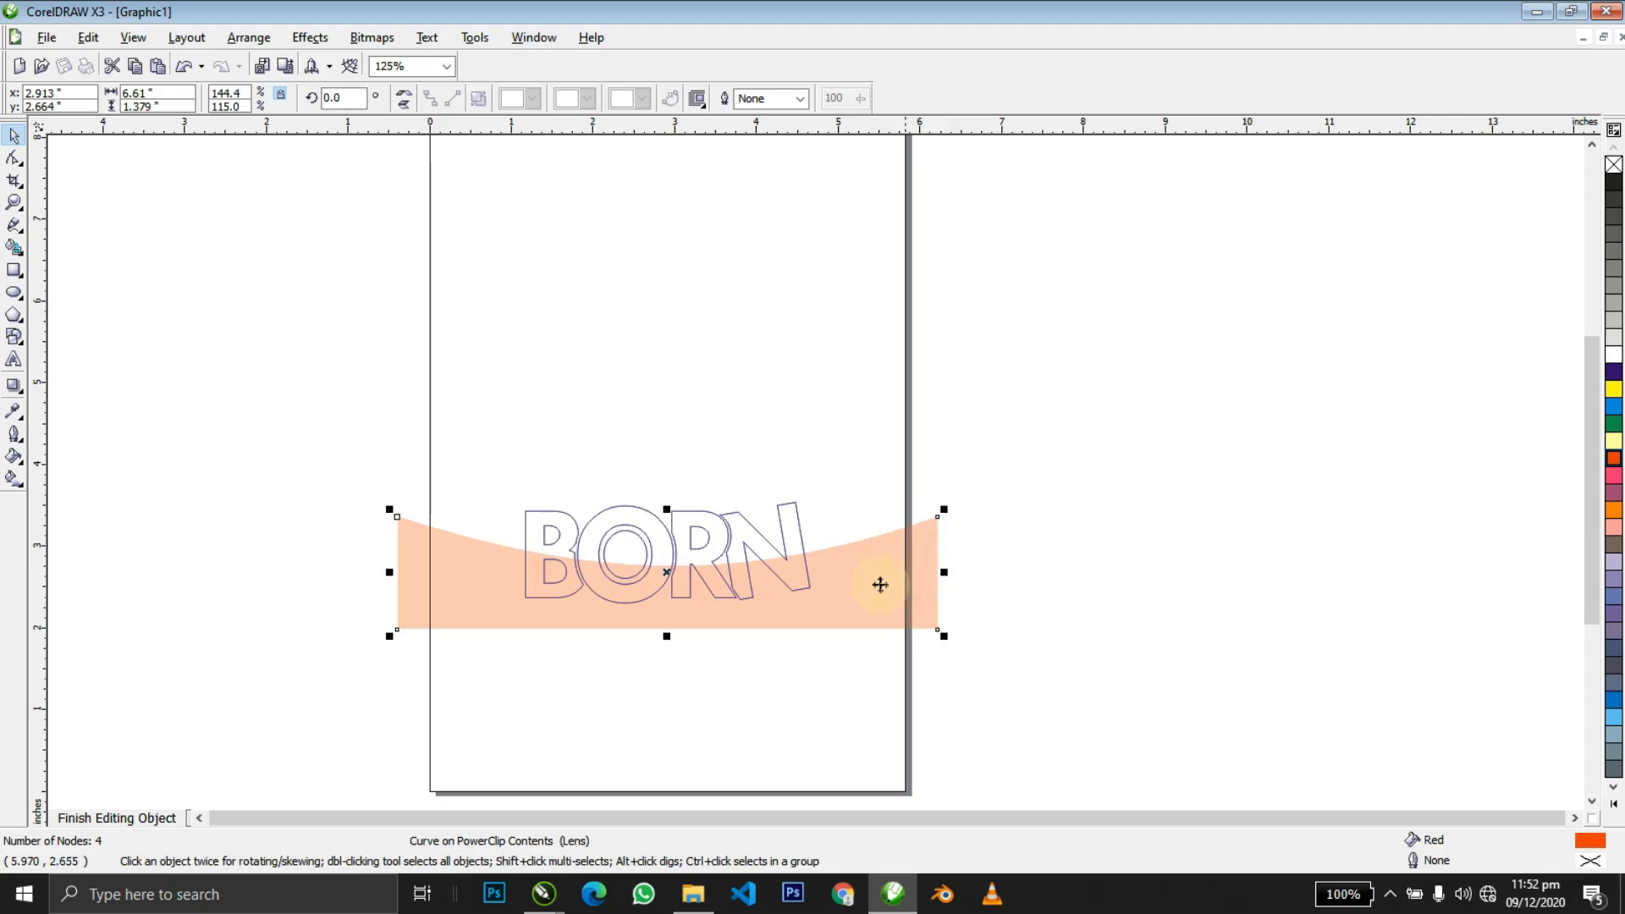
ctrl+click(1059, 544)
click(1028, 536)
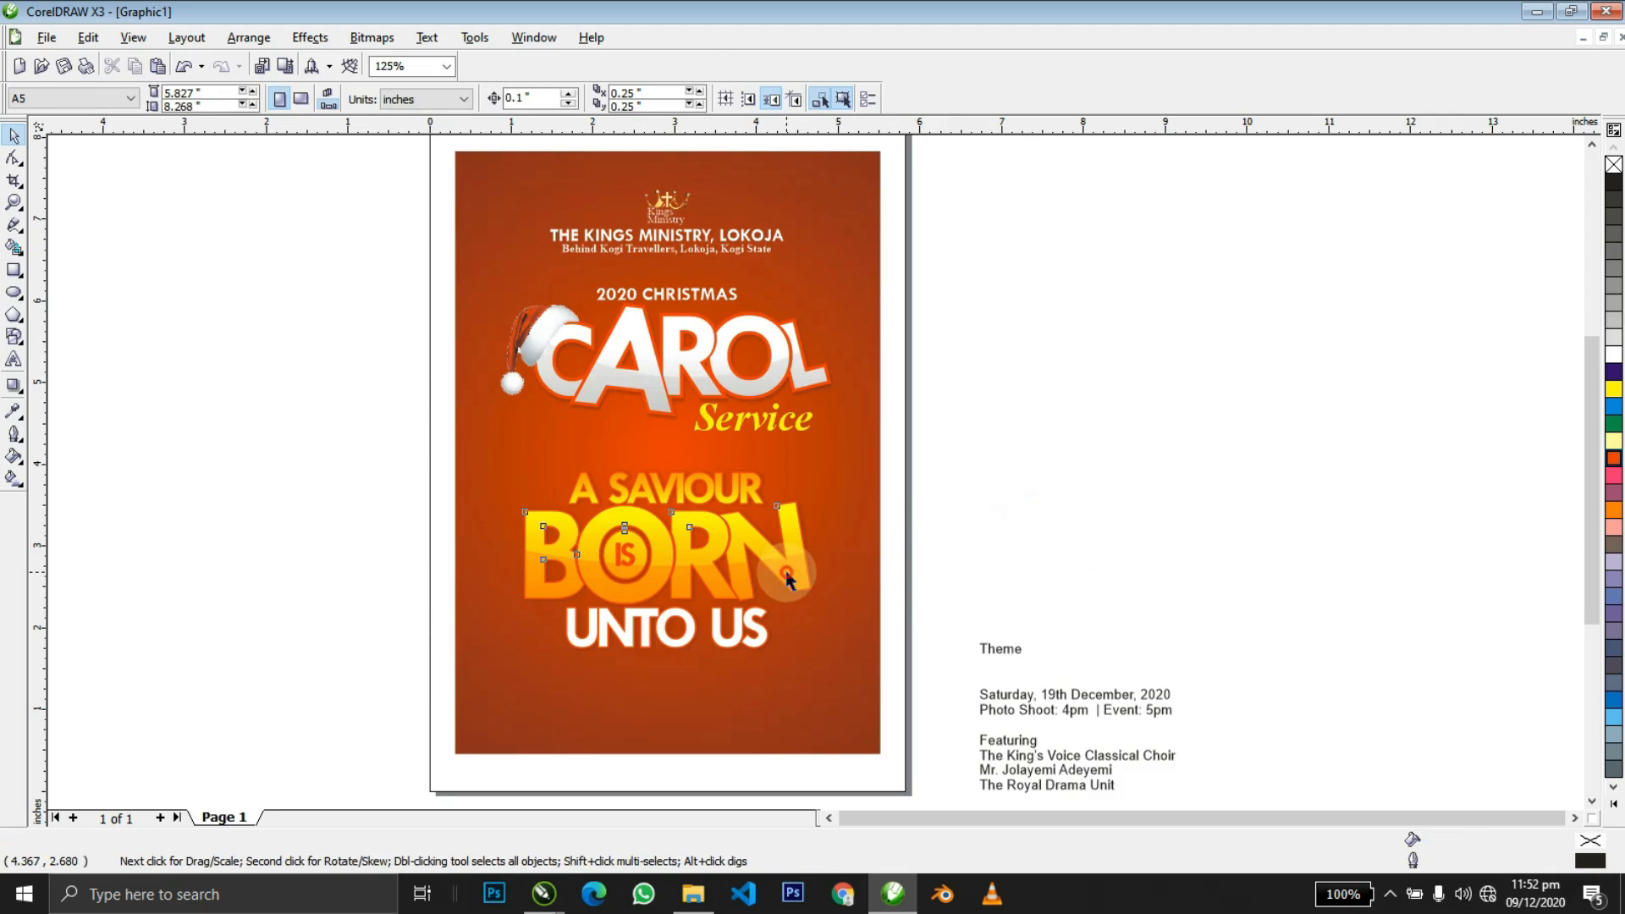
Stretch the peach highlight inside BORN taller in two passes.
ctrl+click(787, 579)
click(788, 584)
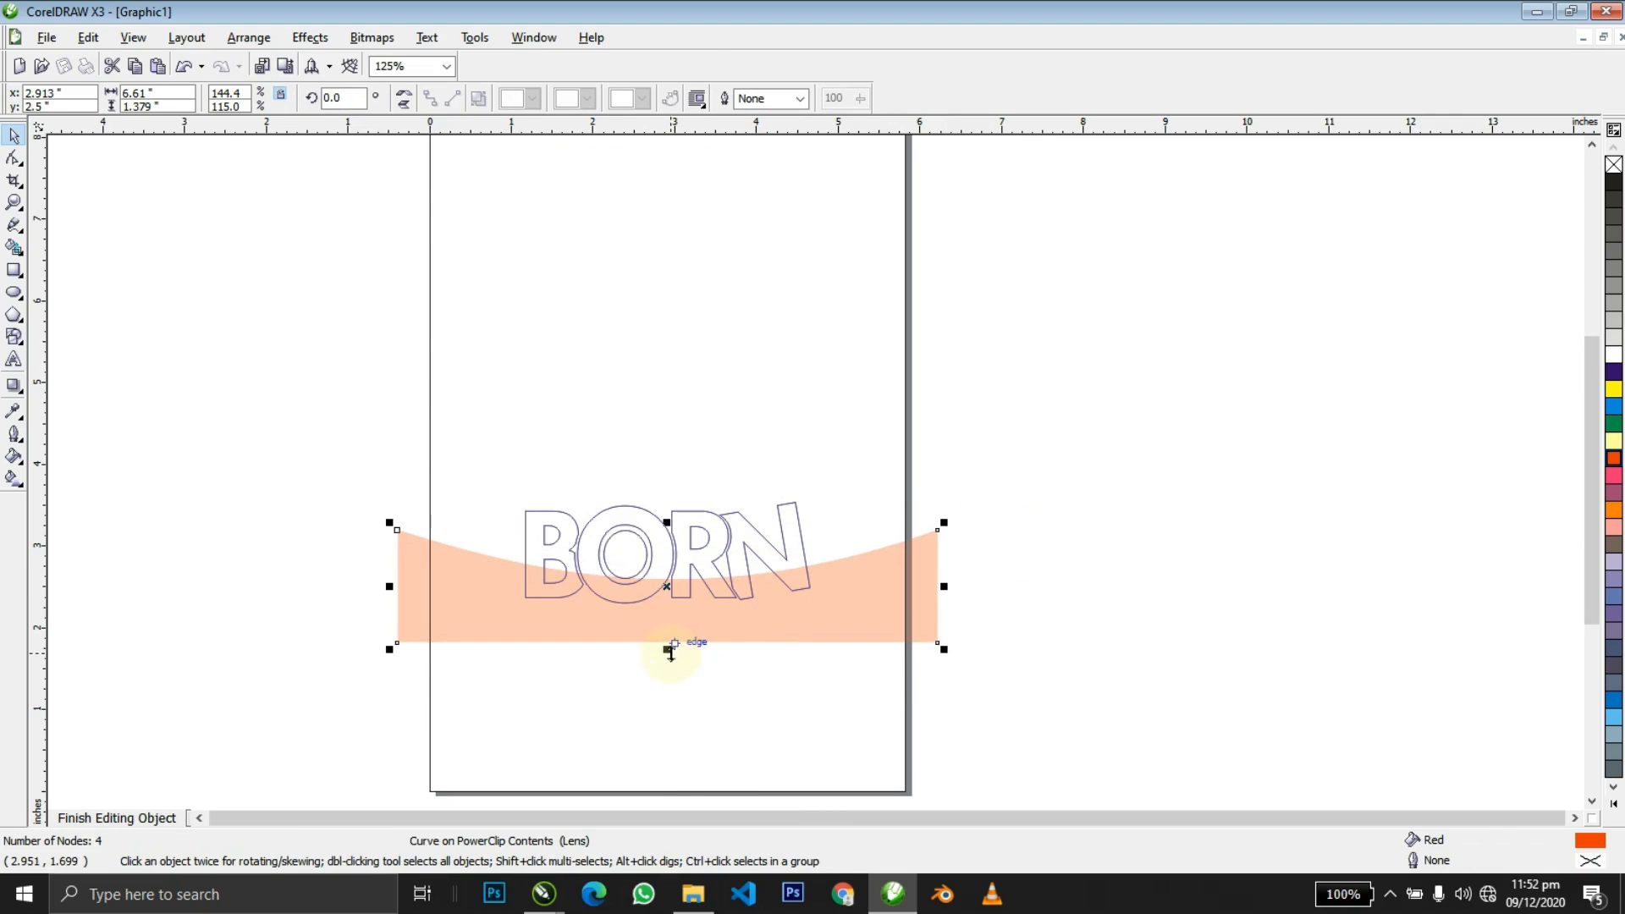
drag(668, 649, 674, 672)
ctrl+click(1082, 463)
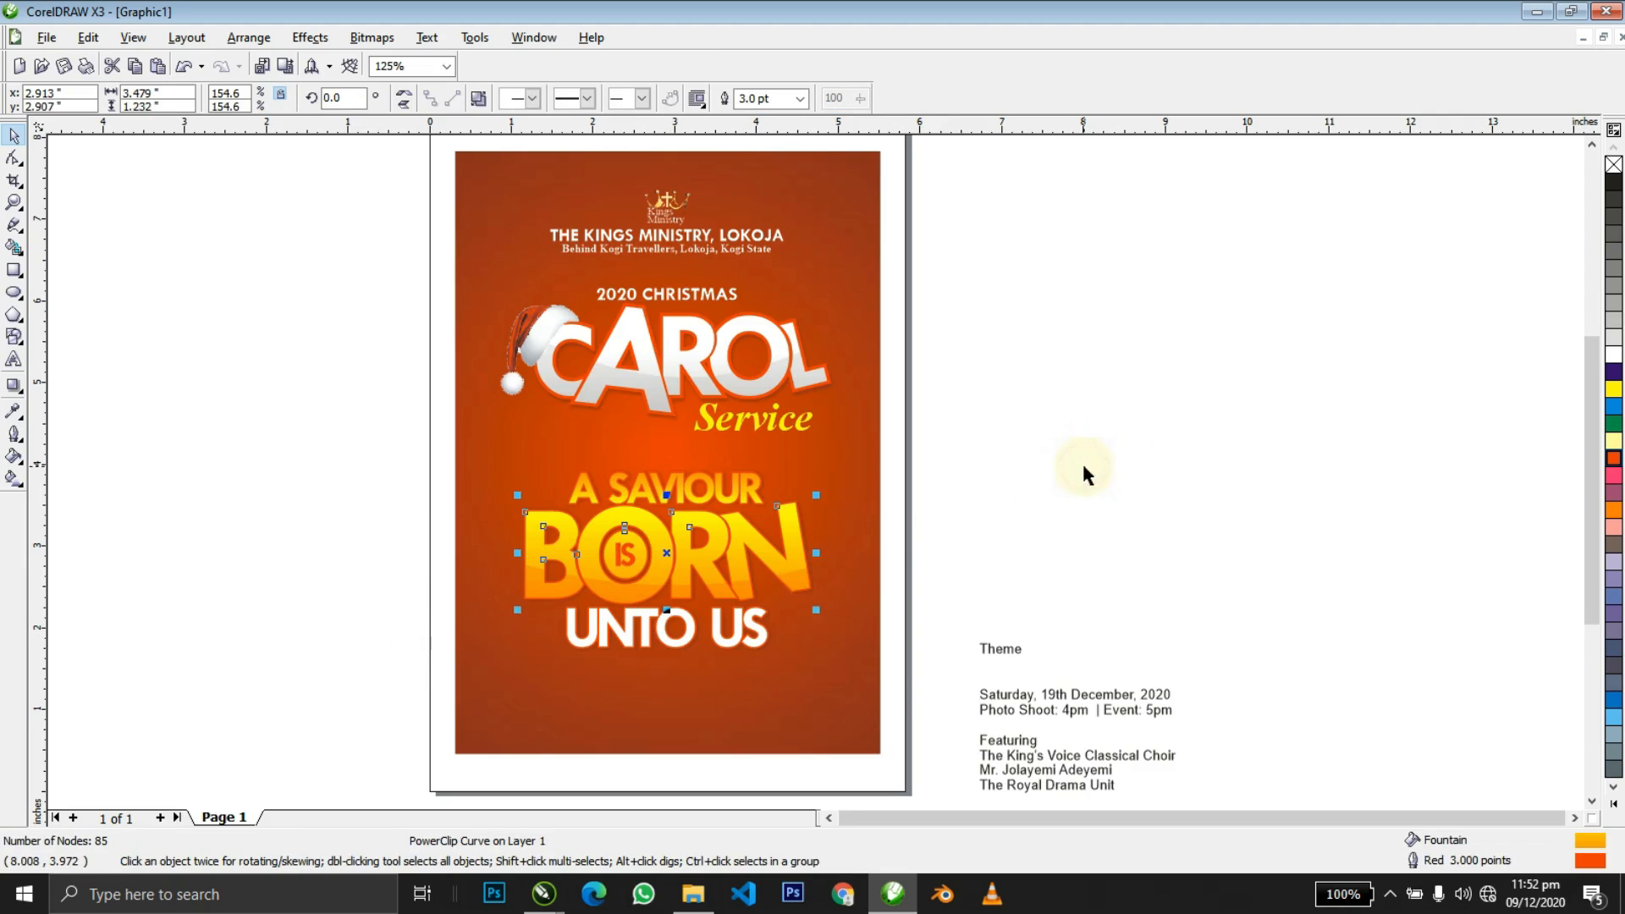
click(1011, 488)
ctrl+click(744, 586)
click(753, 616)
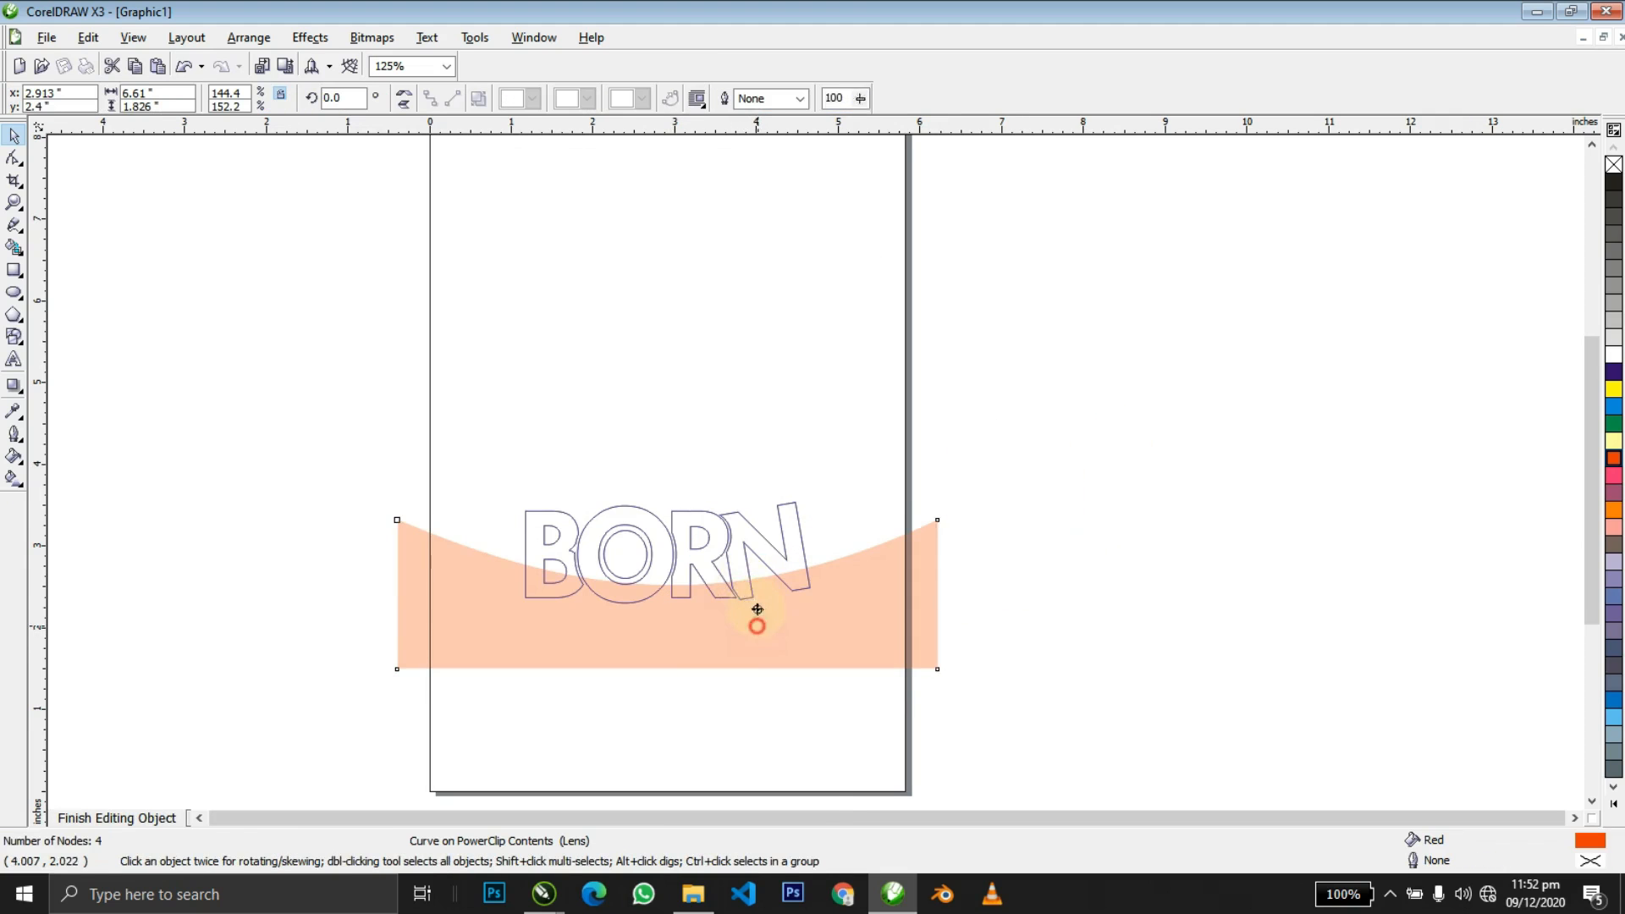
drag(665, 649, 664, 705)
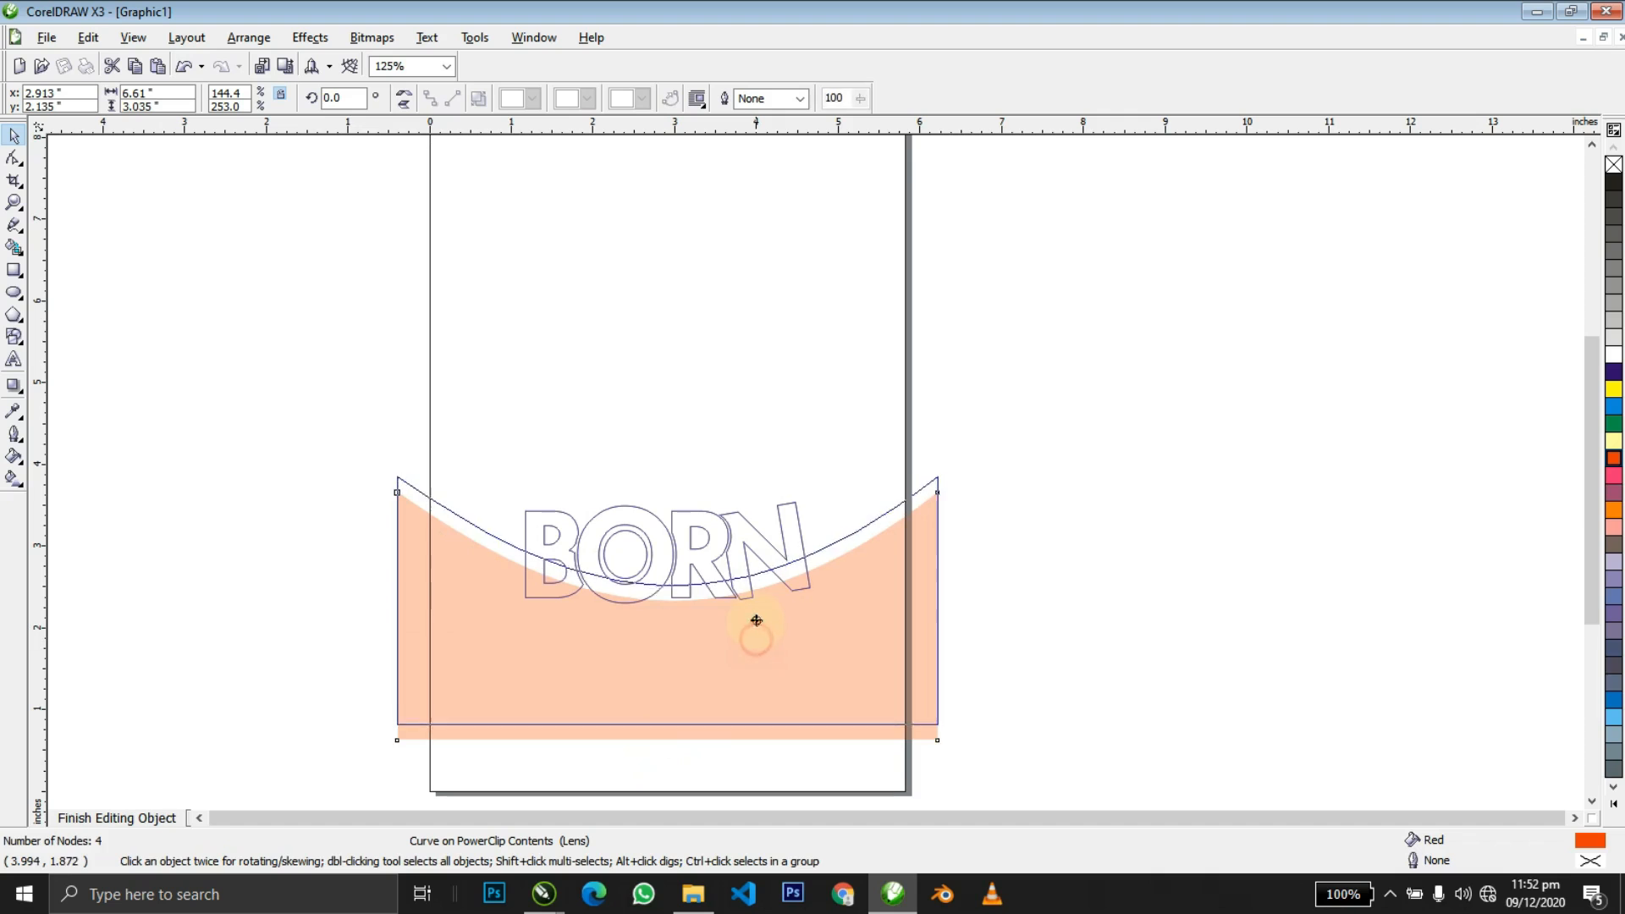
ctrl+click(1059, 525)
click(1054, 516)
Nudge the peach highlight slightly lower across the BORN letters.
click(776, 561)
ctrl+click(776, 561)
drag(791, 563, 793, 577)
ctrl+click(1021, 557)
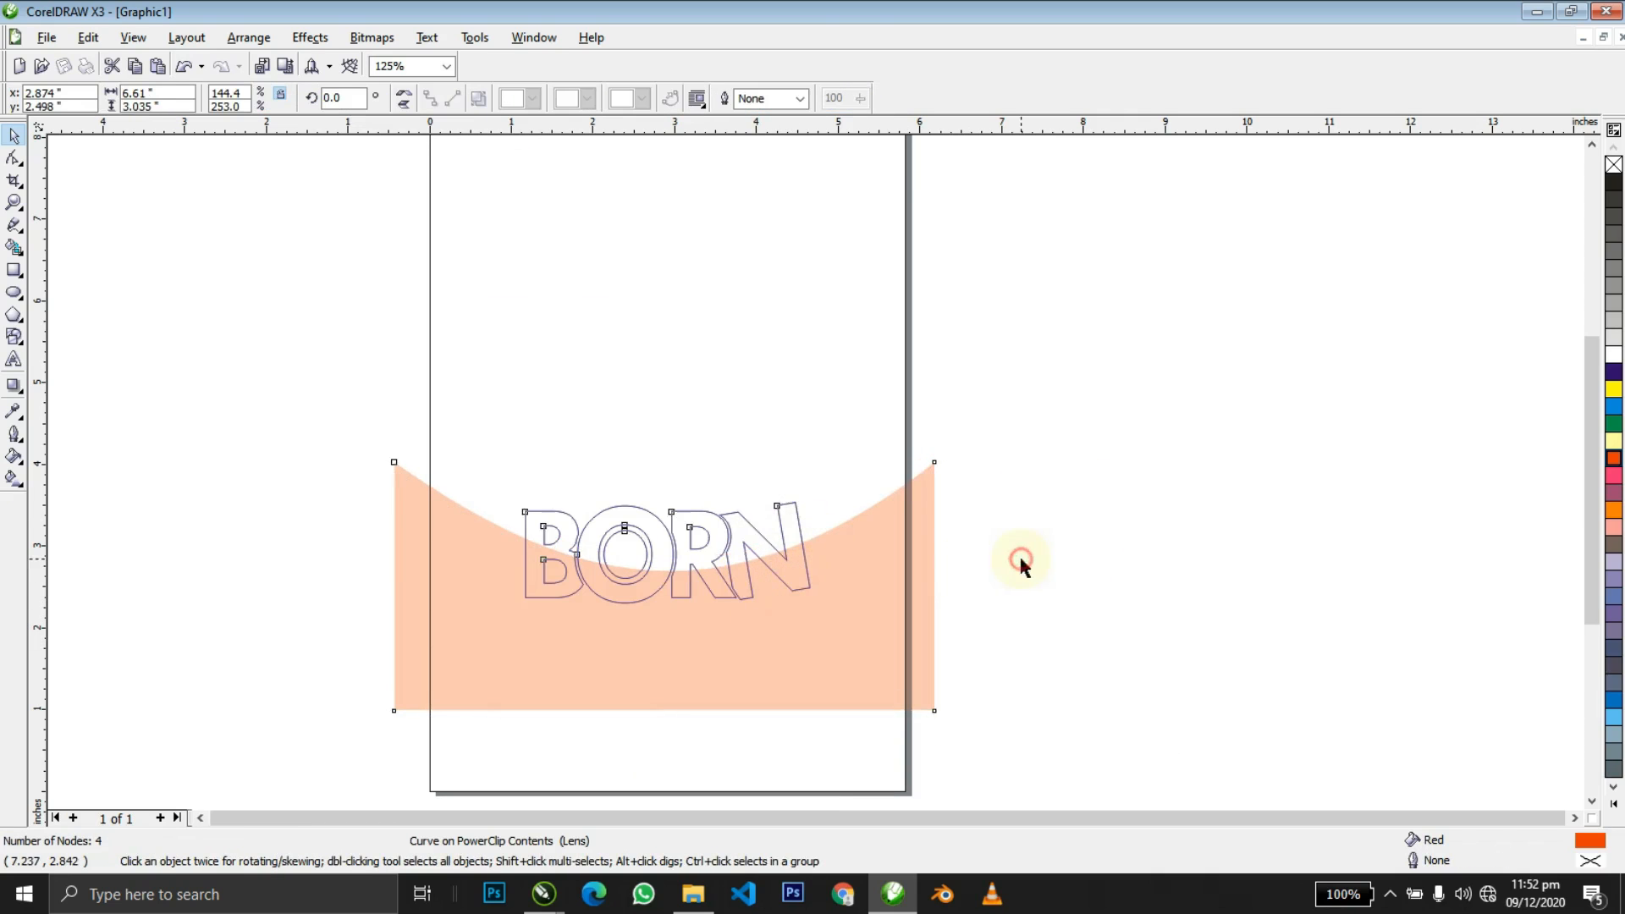
click(1007, 544)
key(z)
drag(400, 388, 972, 645)
key(space)
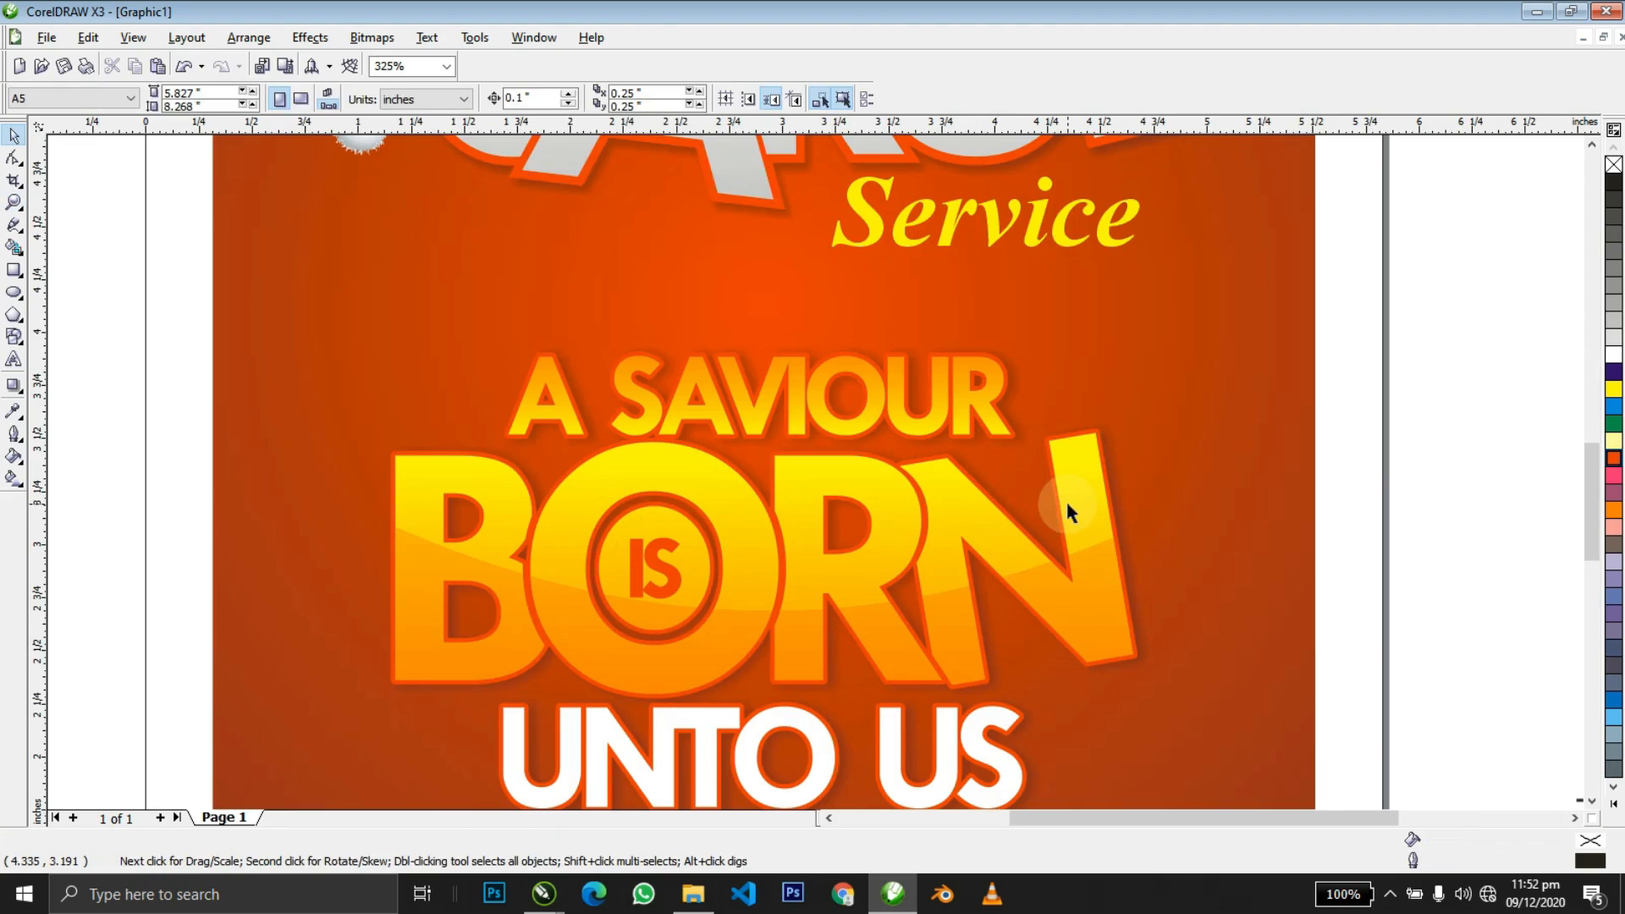
Drag the grey highlight from above Service onto A SAVIOUR, cancelling both drops.
click(928, 287)
drag(881, 264, 869, 415)
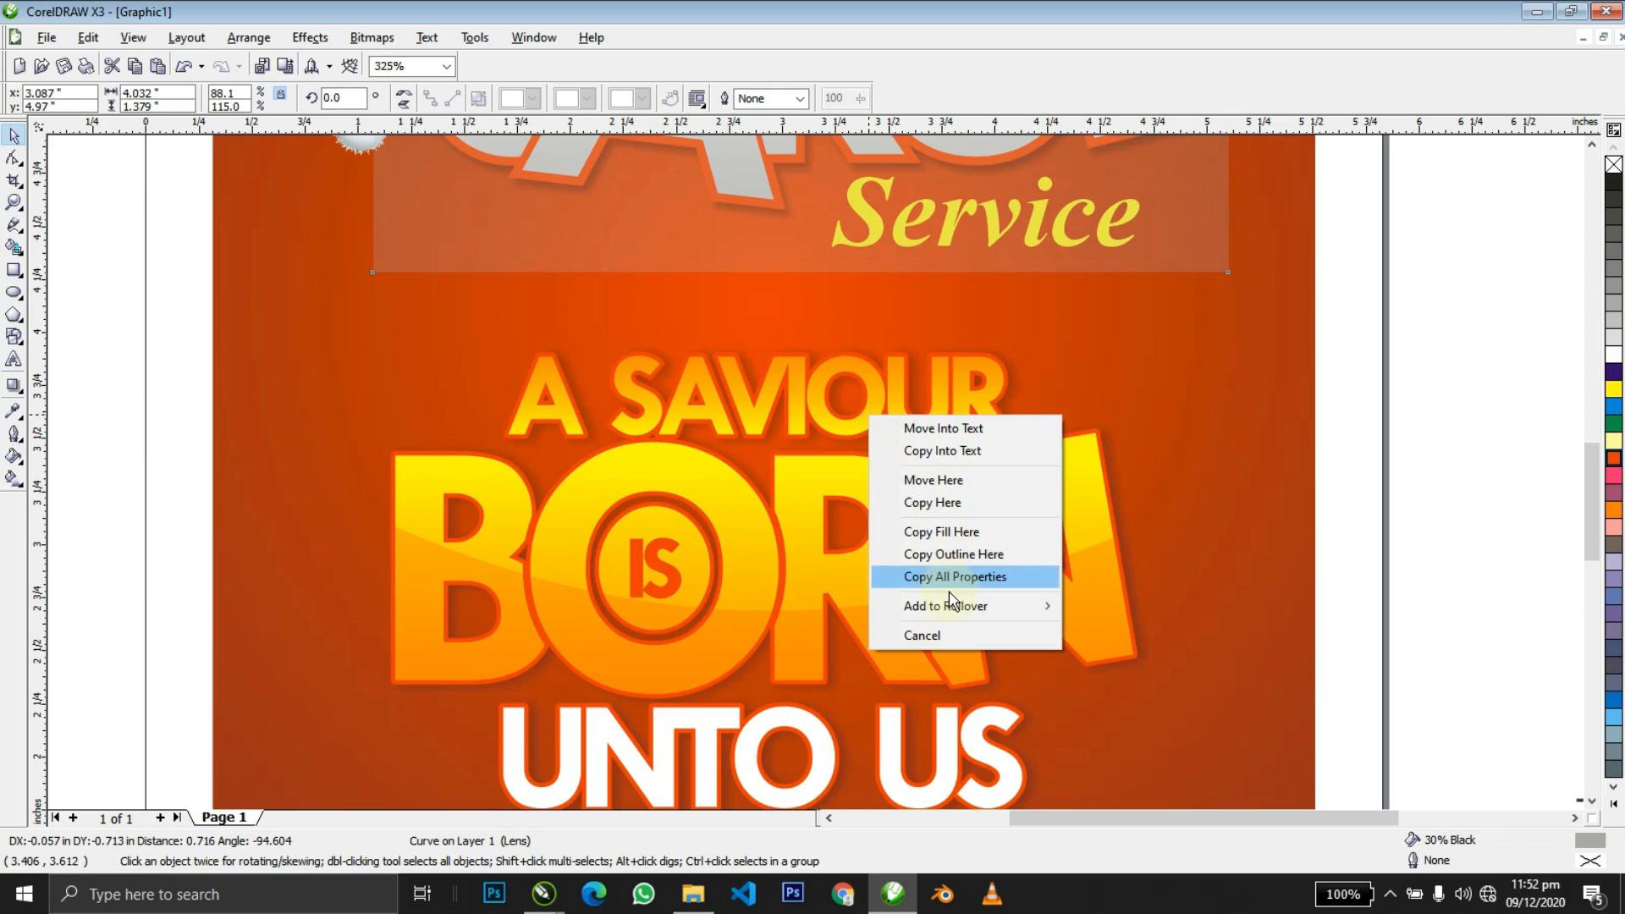
click(801, 253)
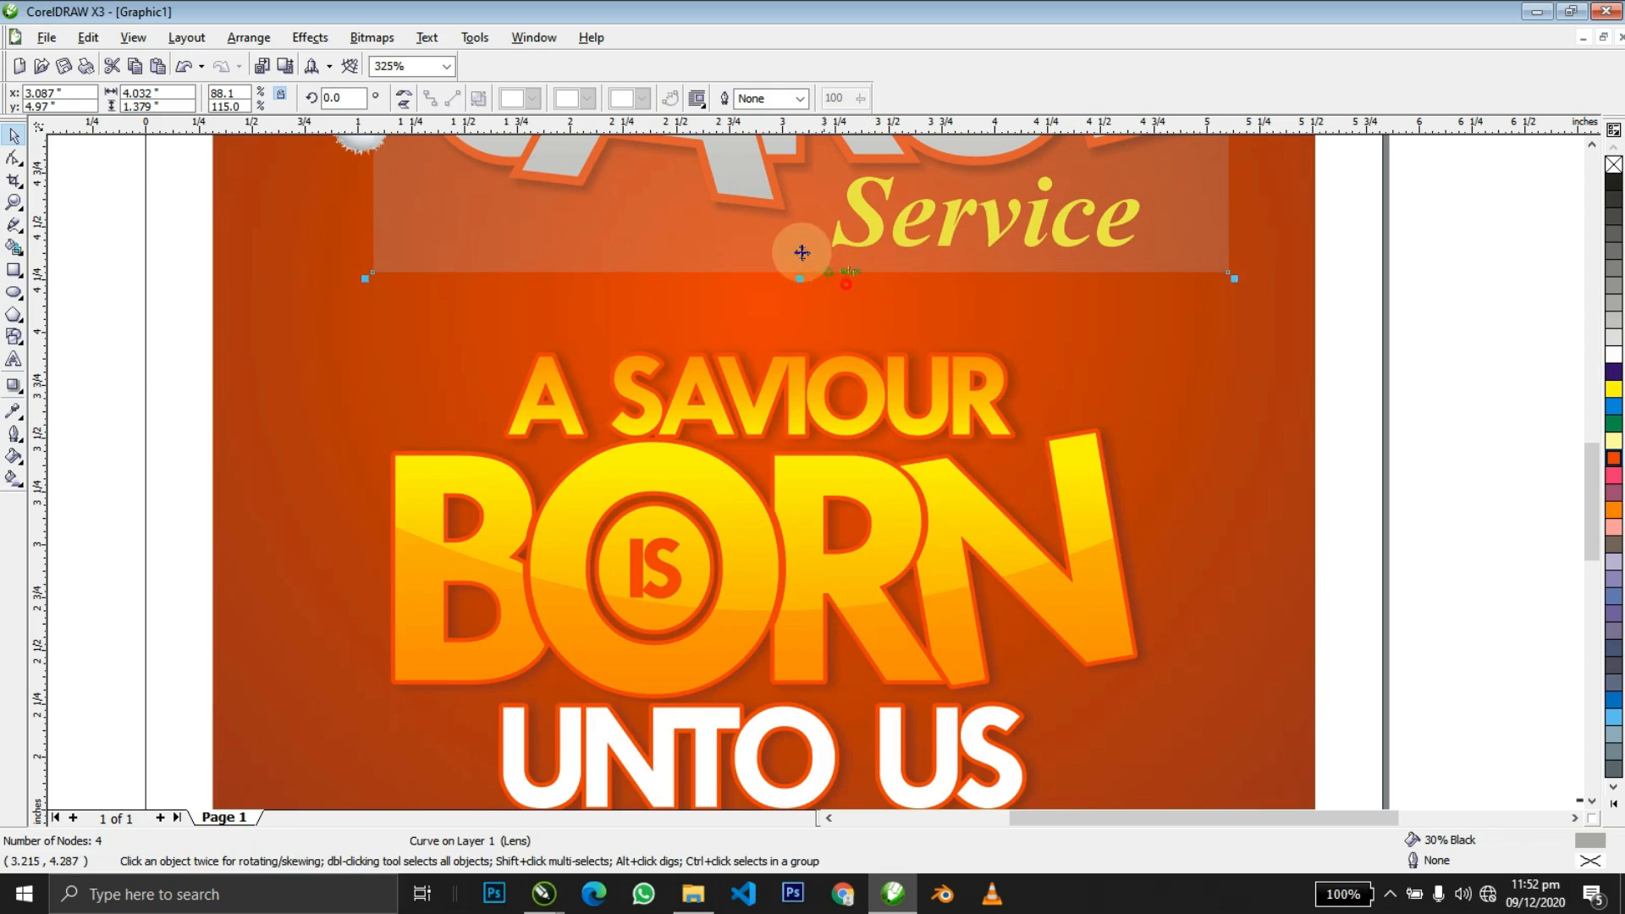
click(819, 373)
click(845, 373)
drag(787, 243, 802, 397)
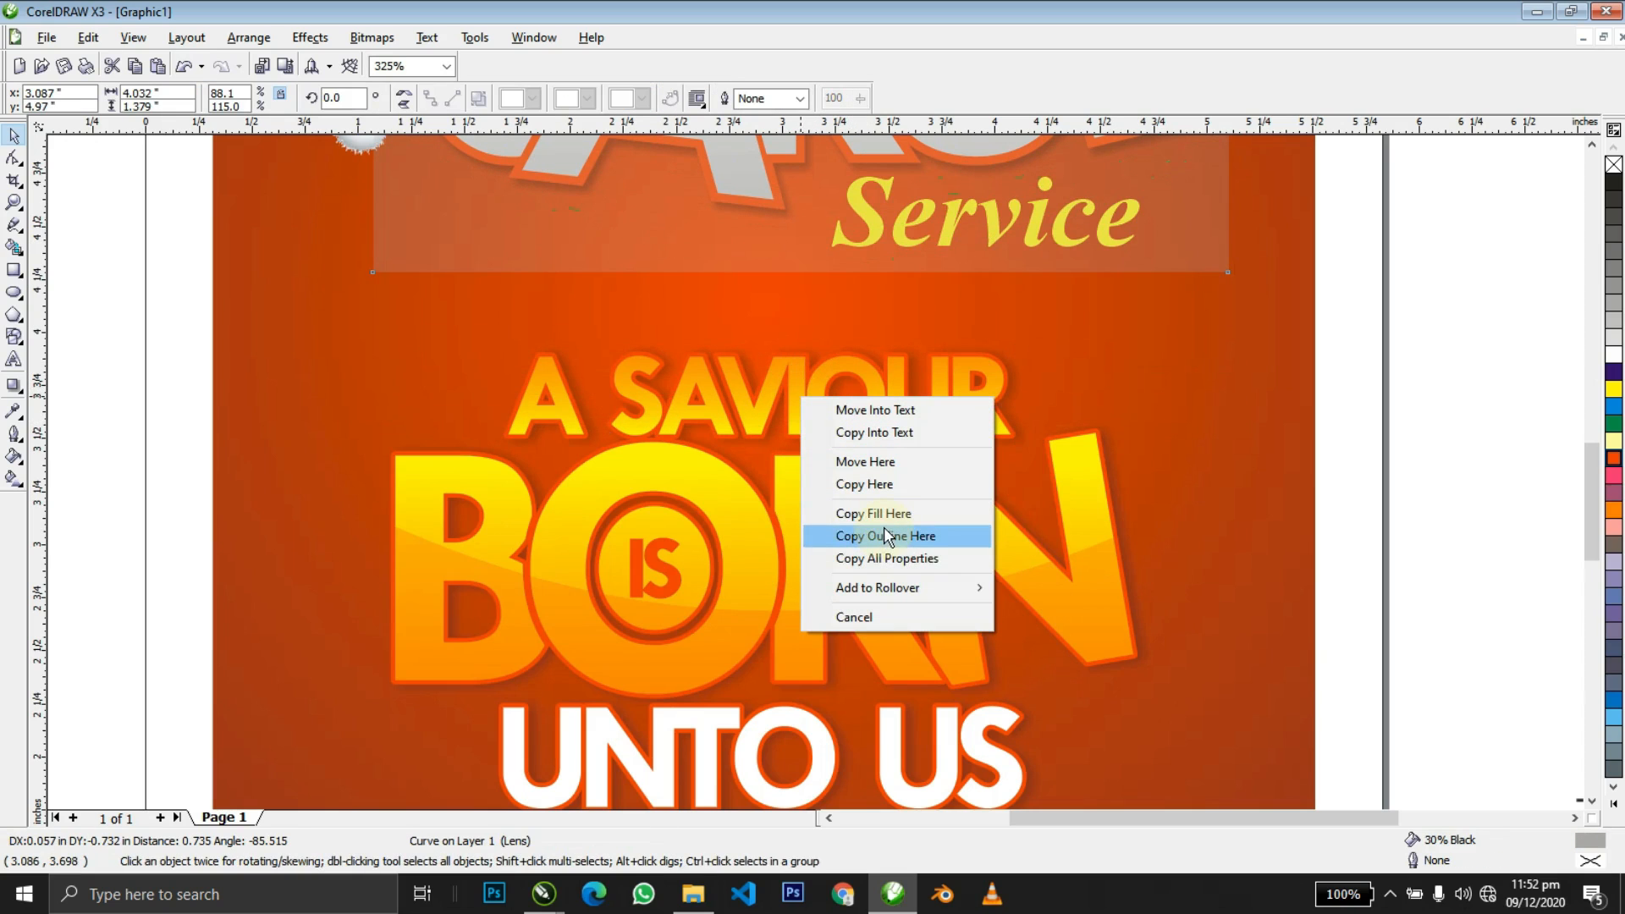
click(771, 359)
Convert A SAVIOUR to curves and PowerClip the grey highlight inside it.
click(740, 252)
click(772, 394)
key(ctrl+q)
drag(743, 245, 780, 370)
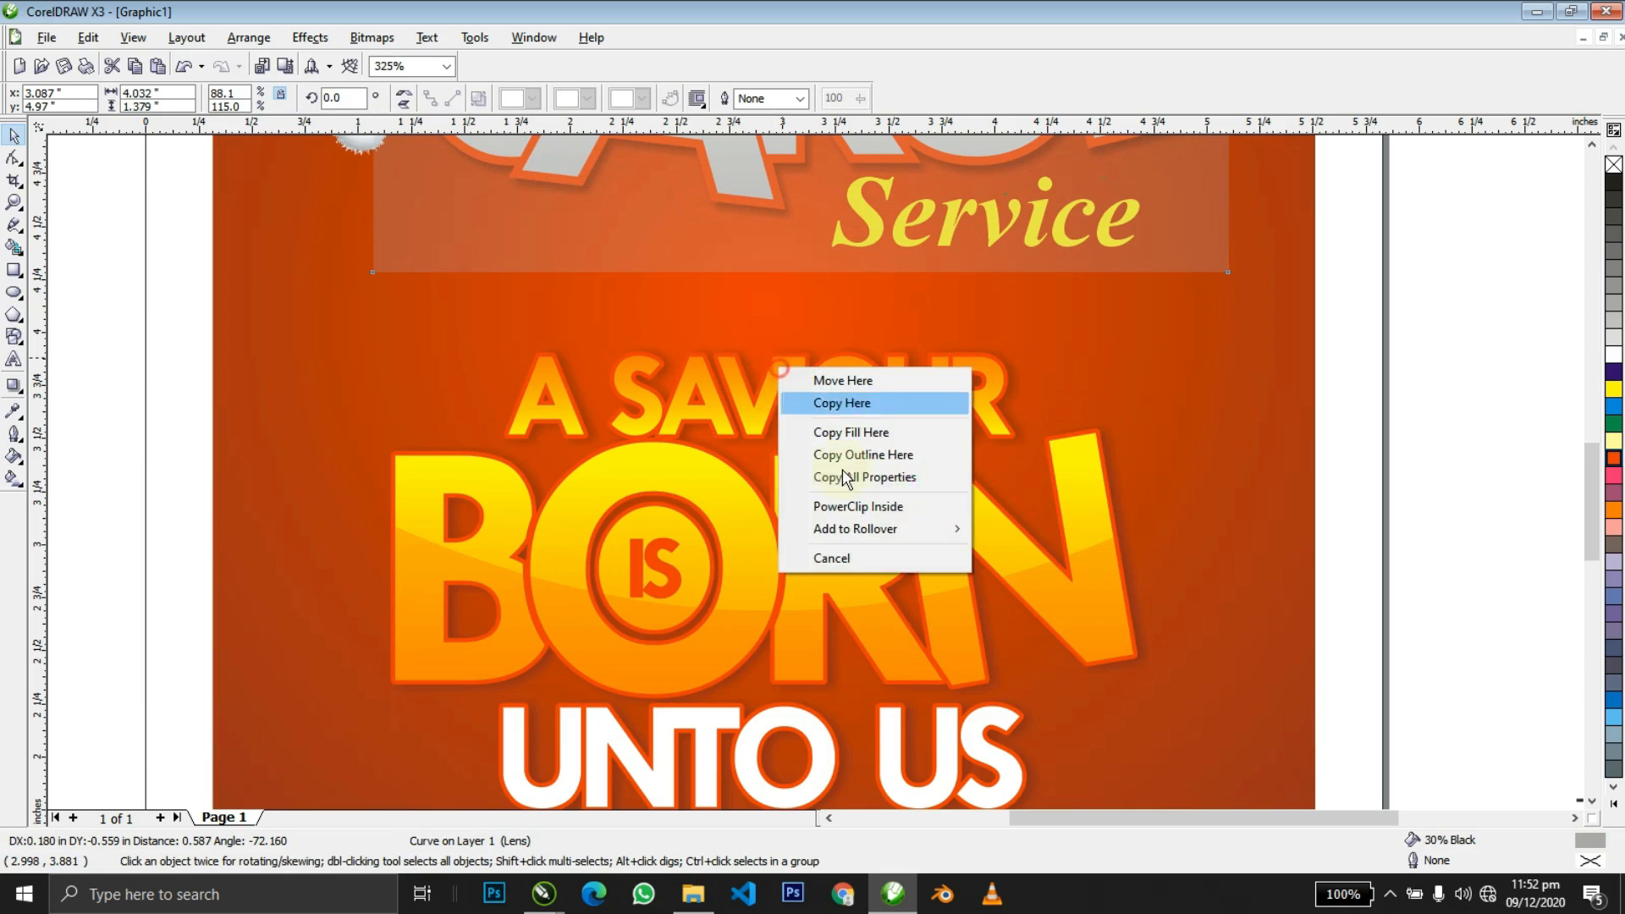
click(846, 506)
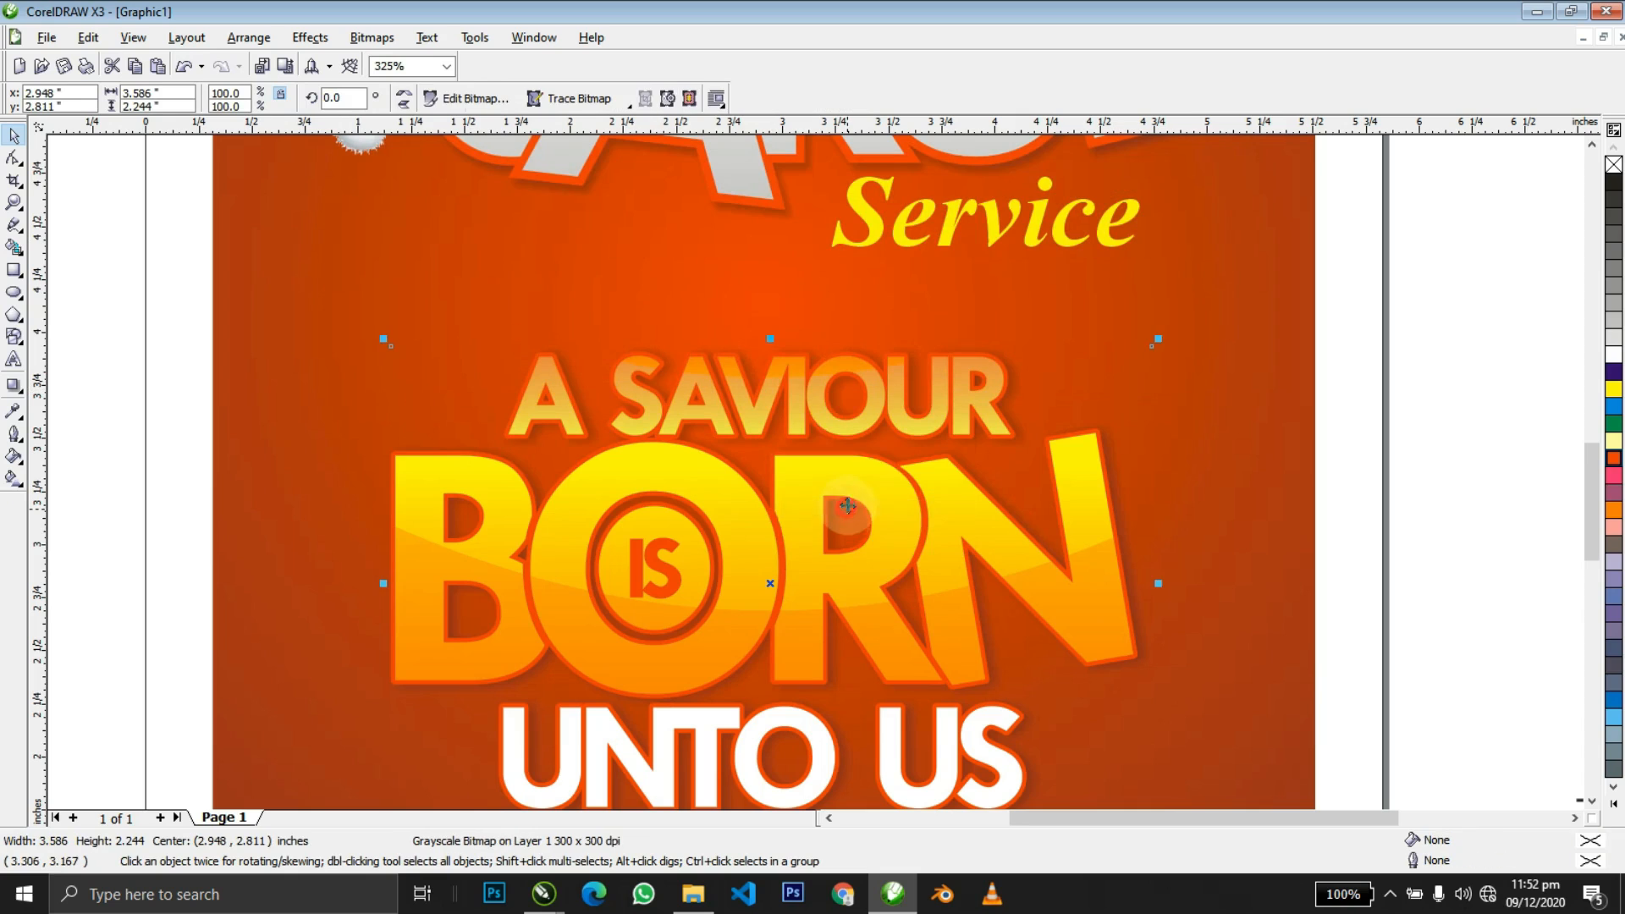
click(802, 415)
ctrl+click(802, 415)
Try repositioning and flipping the grey highlight inside A SAVIOUR, then undo the changes.
click(846, 505)
drag(875, 524, 867, 406)
drag(855, 345, 845, 296)
ctrl+click(899, 560)
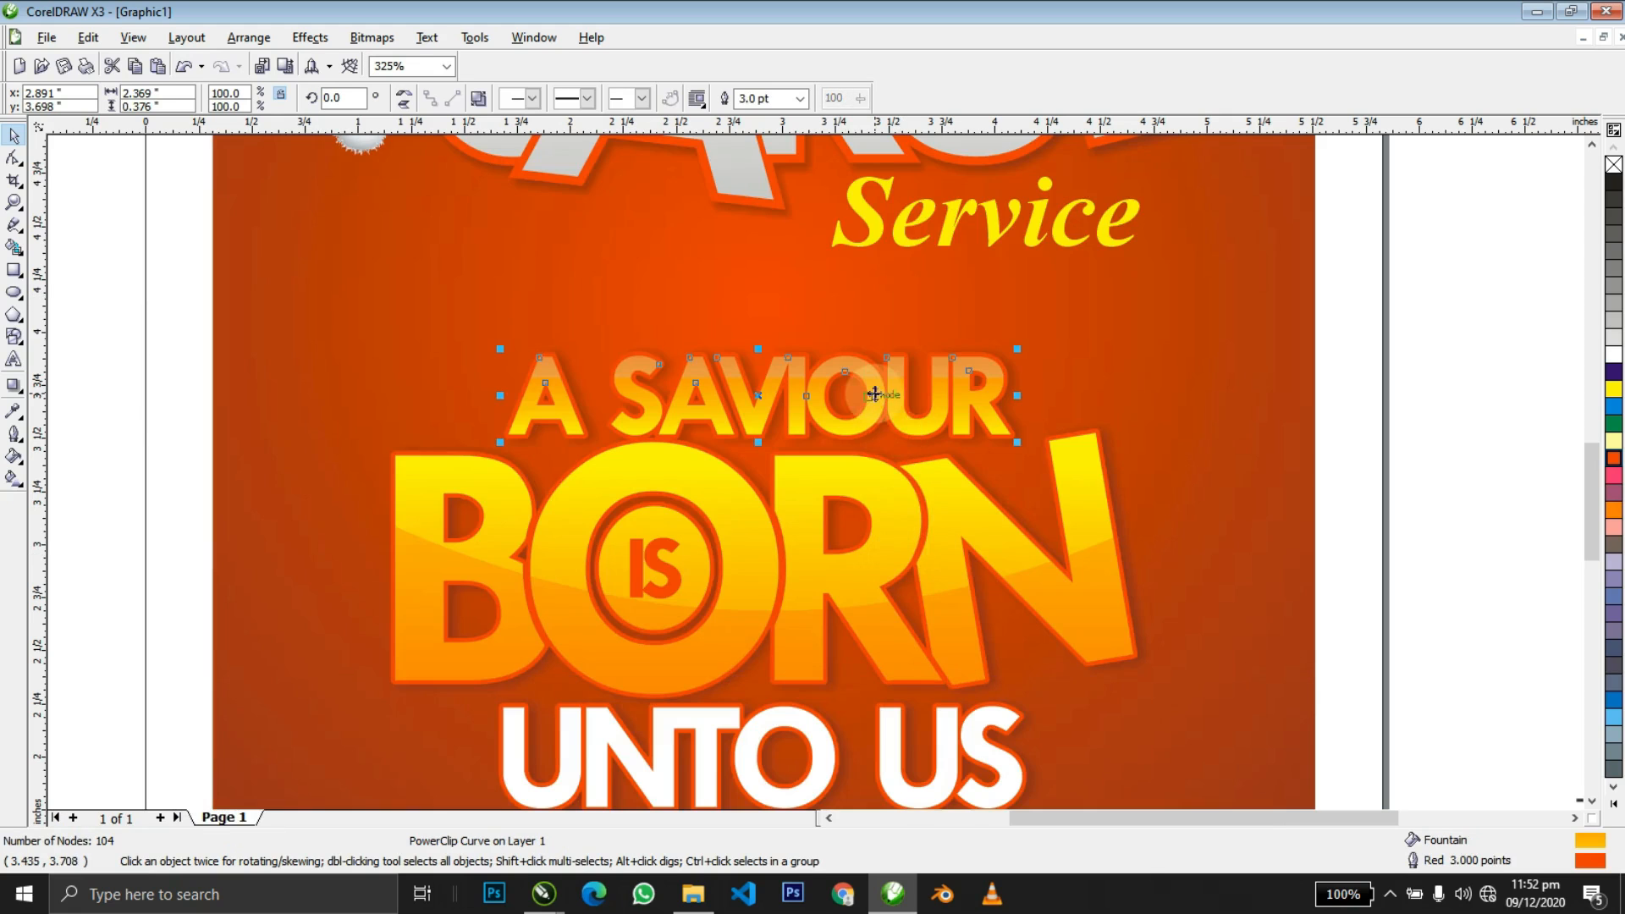
ctrl+click(874, 393)
click(860, 344)
click(406, 98)
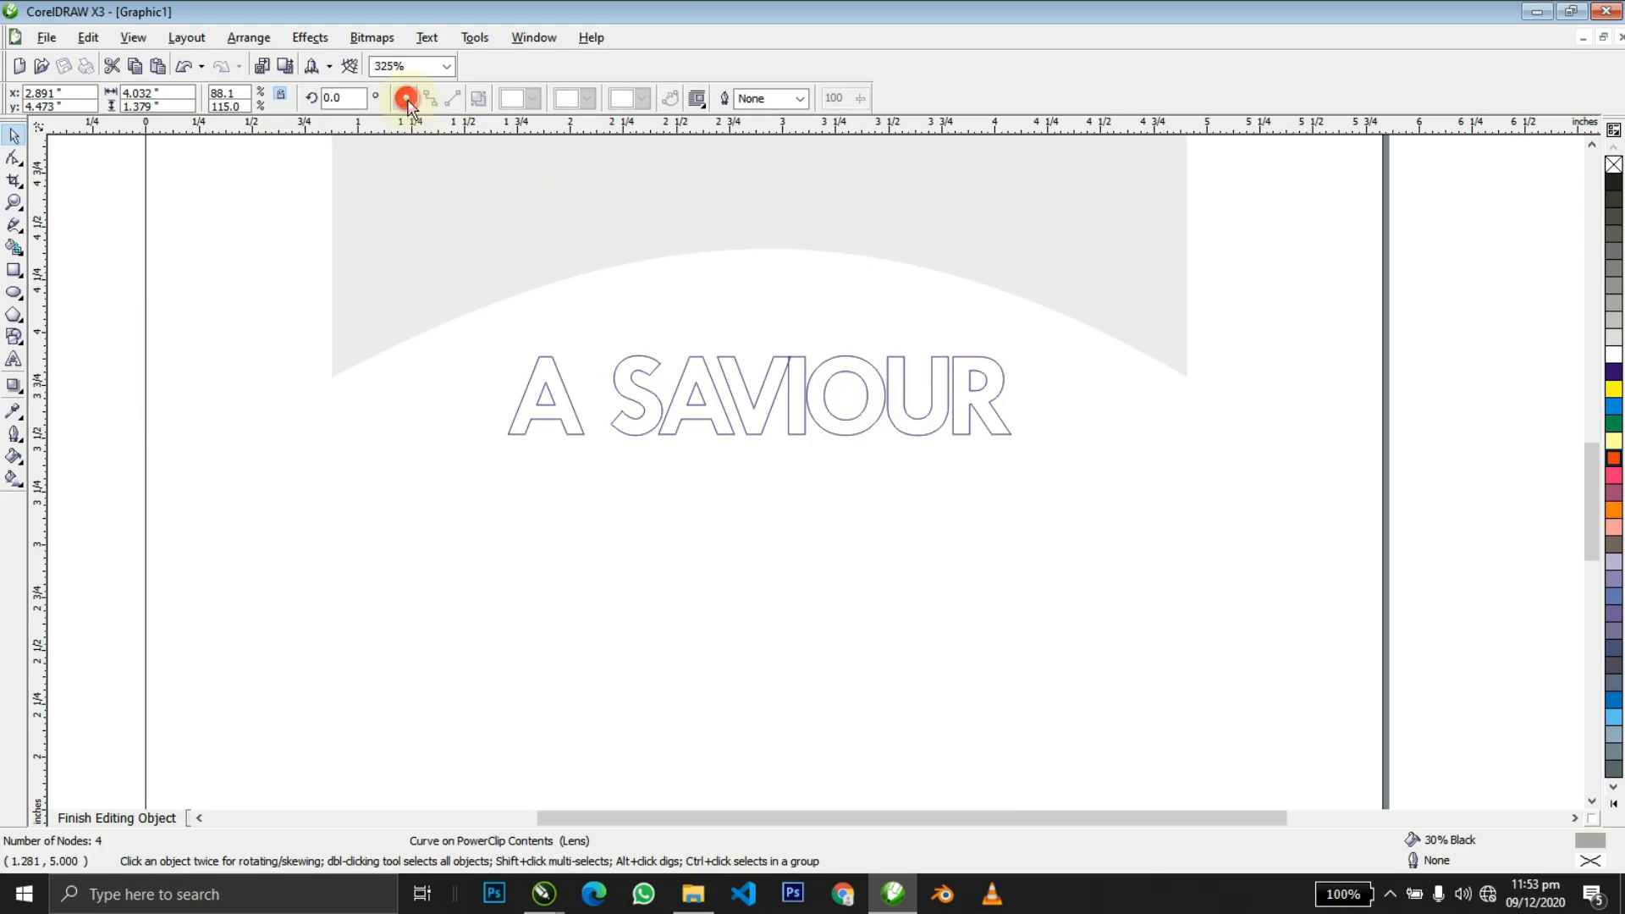
drag(859, 240, 881, 486)
ctrl+click(892, 477)
ctrl+click(970, 394)
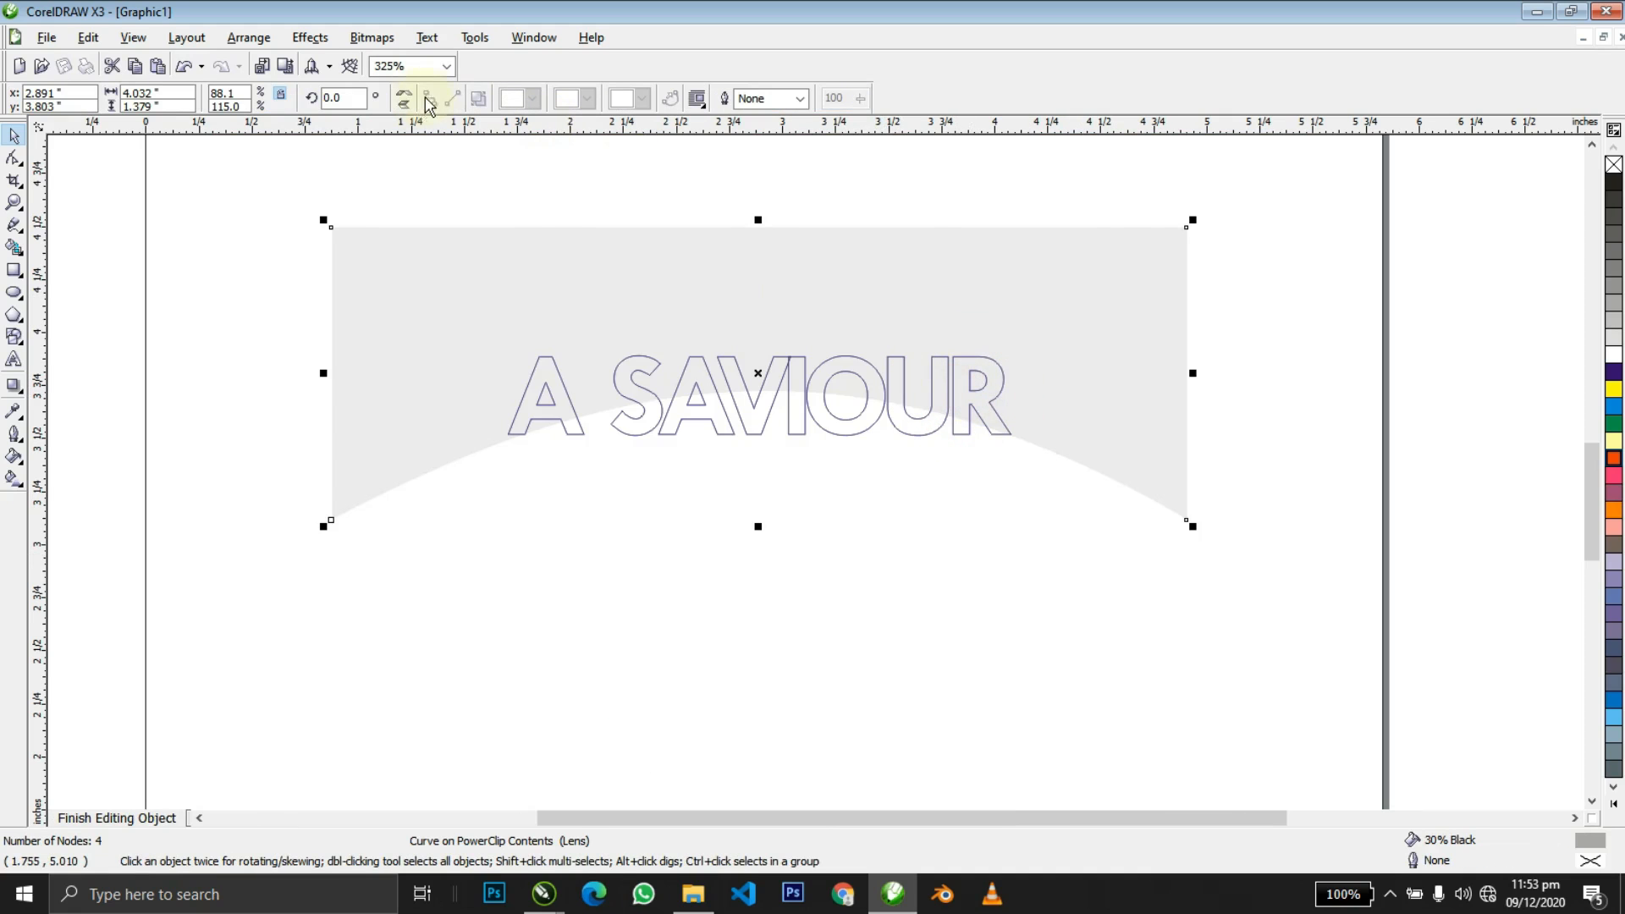
click(412, 103)
drag(874, 327, 945, 490)
key(ctrl+z)
key(ctrl+z)
key(ctrl+z)
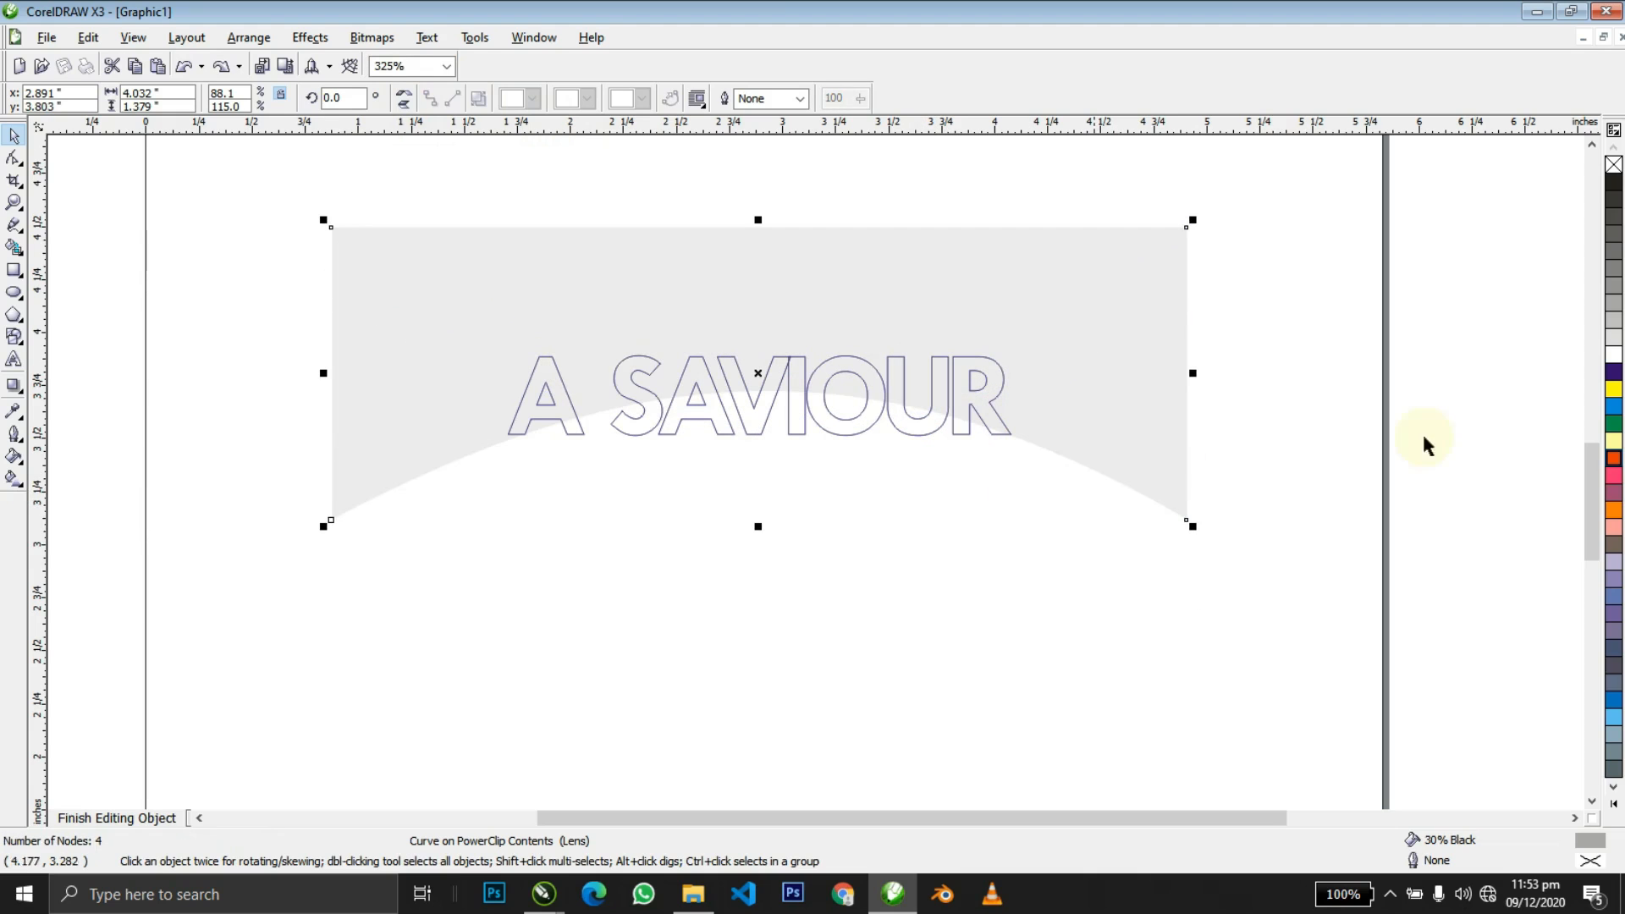
Fill the A SAVIOUR highlight orange and widen it to 6.364 inches, lowering it slightly.
click(1612, 461)
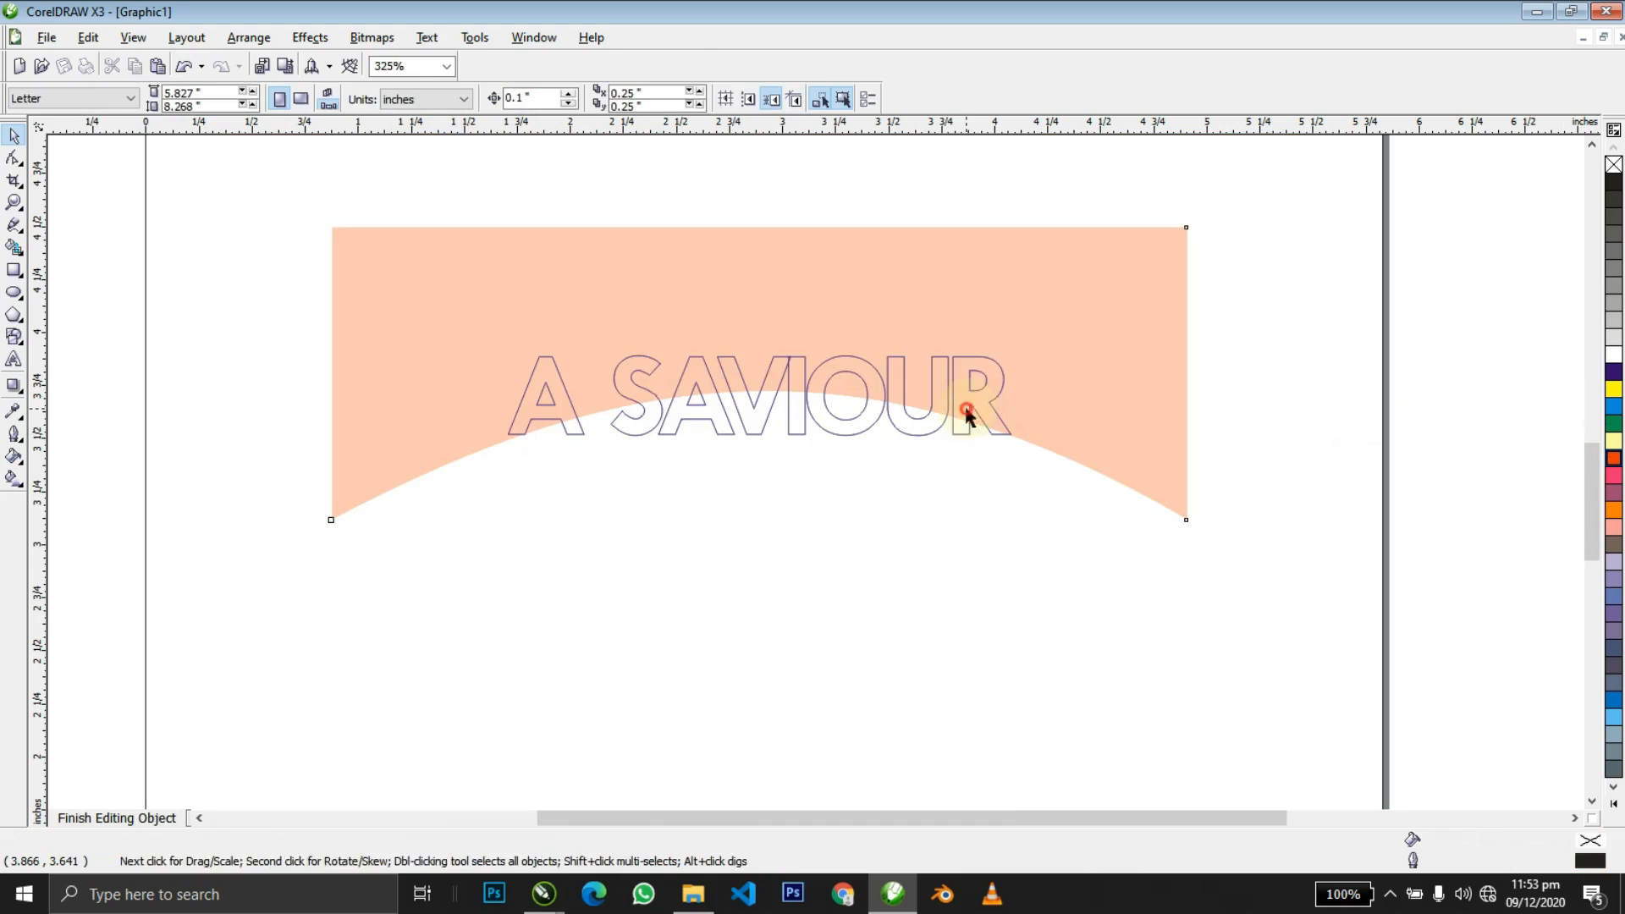
click(967, 413)
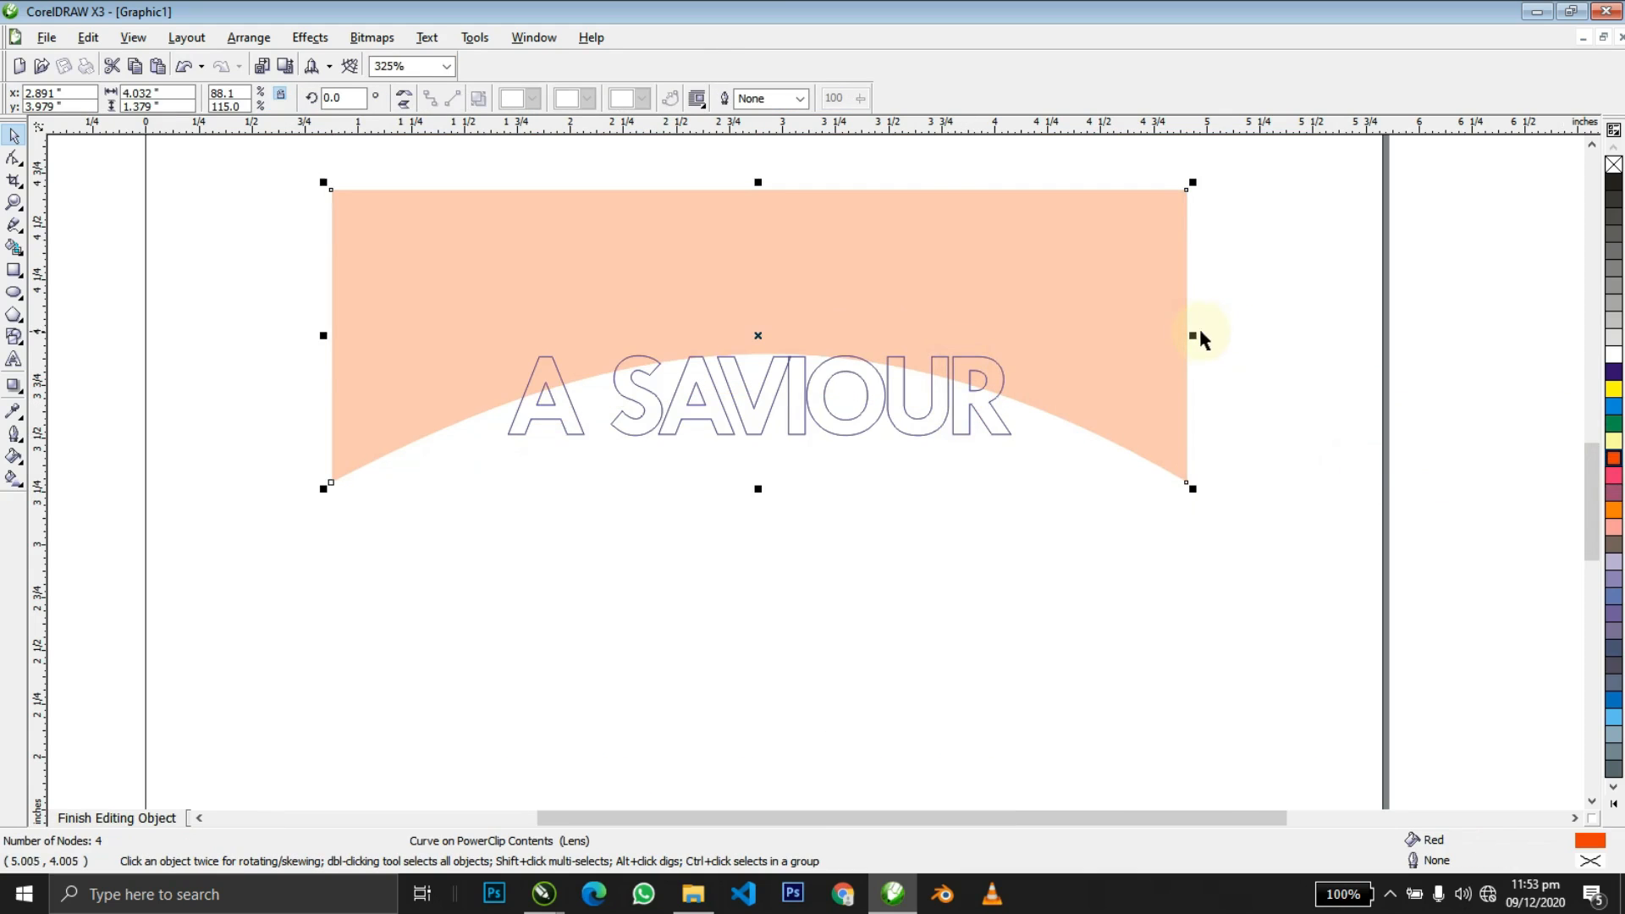
drag(1196, 333, 1438, 334)
drag(1184, 290, 1190, 312)
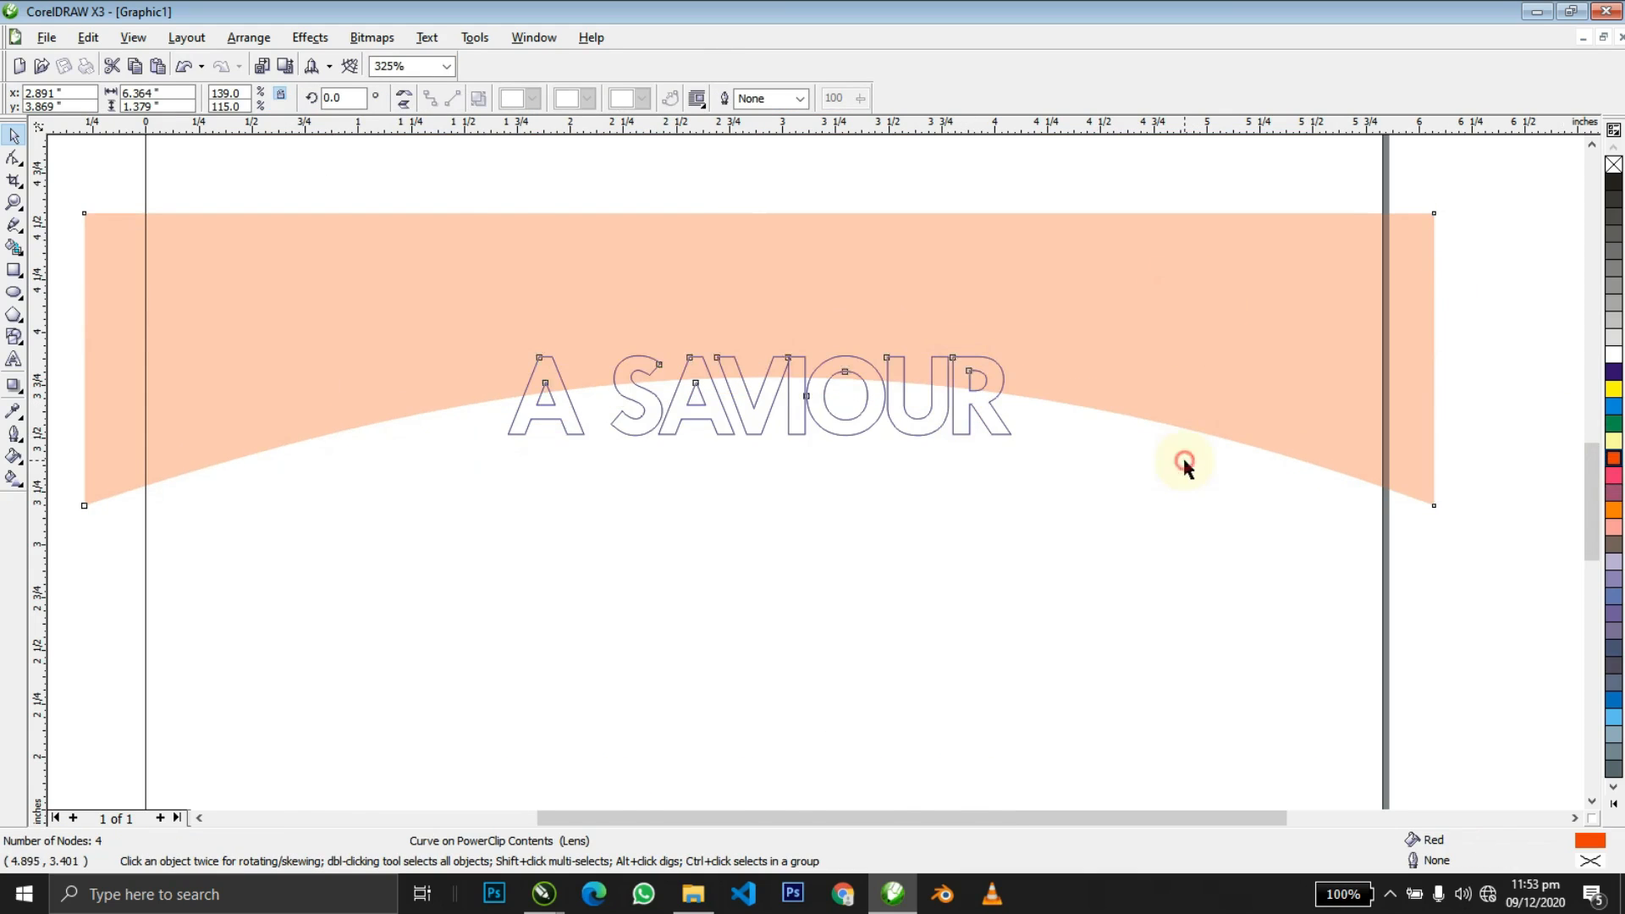
ctrl+click(1184, 461)
click(1461, 462)
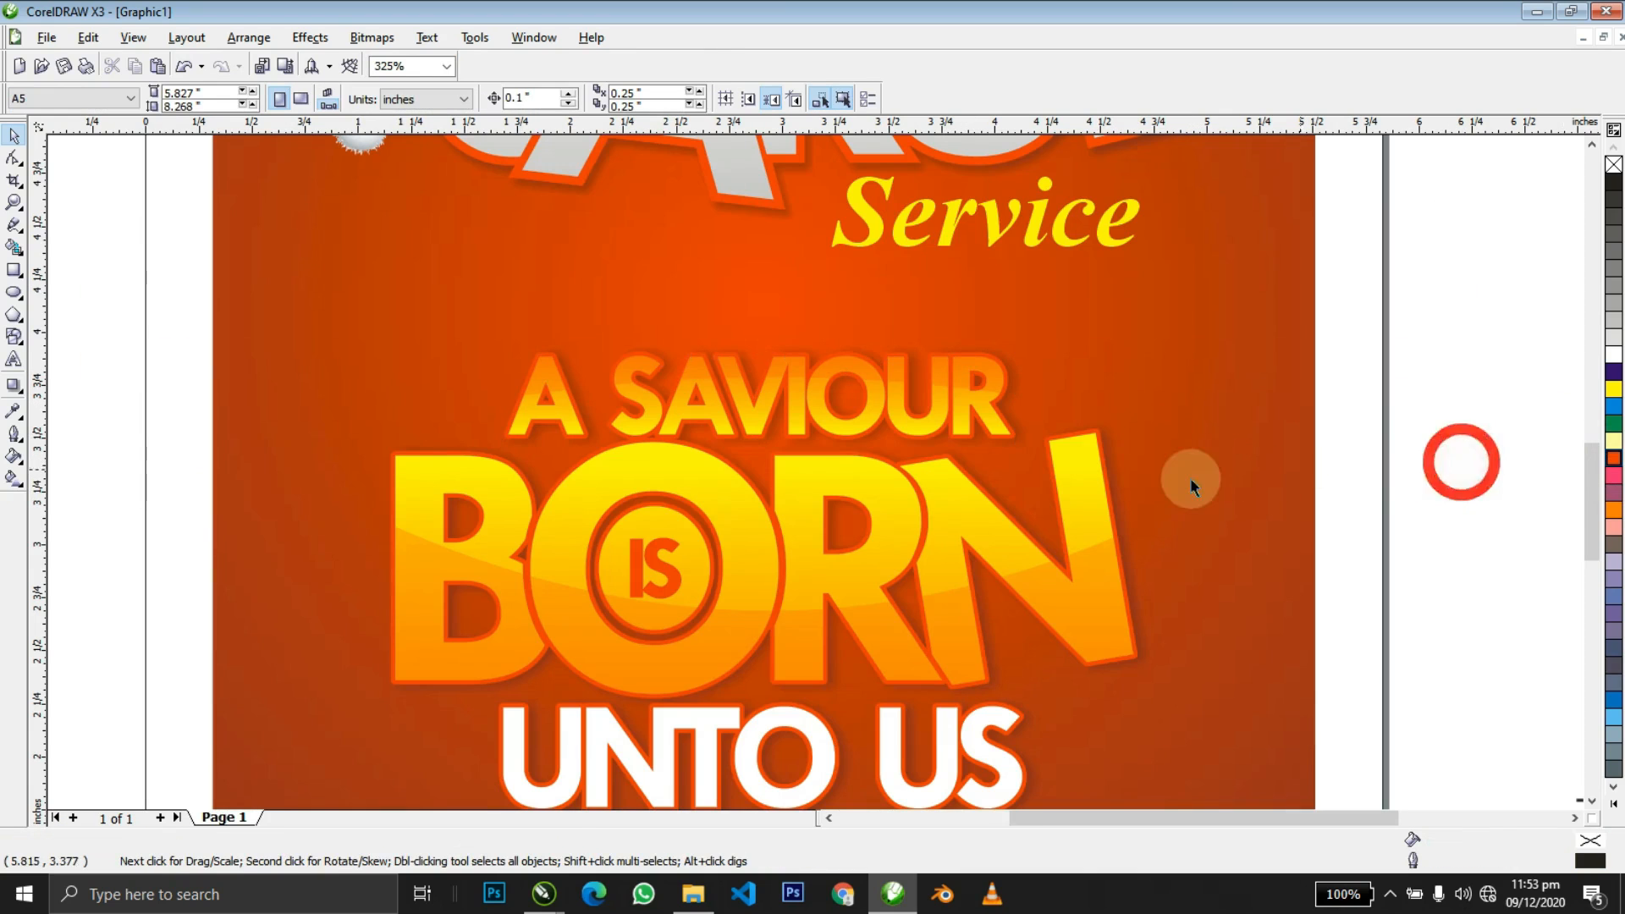
Mirror the peach highlight vertically and move it down so its curve sags across the letters.
click(975, 387)
click(973, 386)
alt+click(966, 384)
ctrl+click(965, 385)
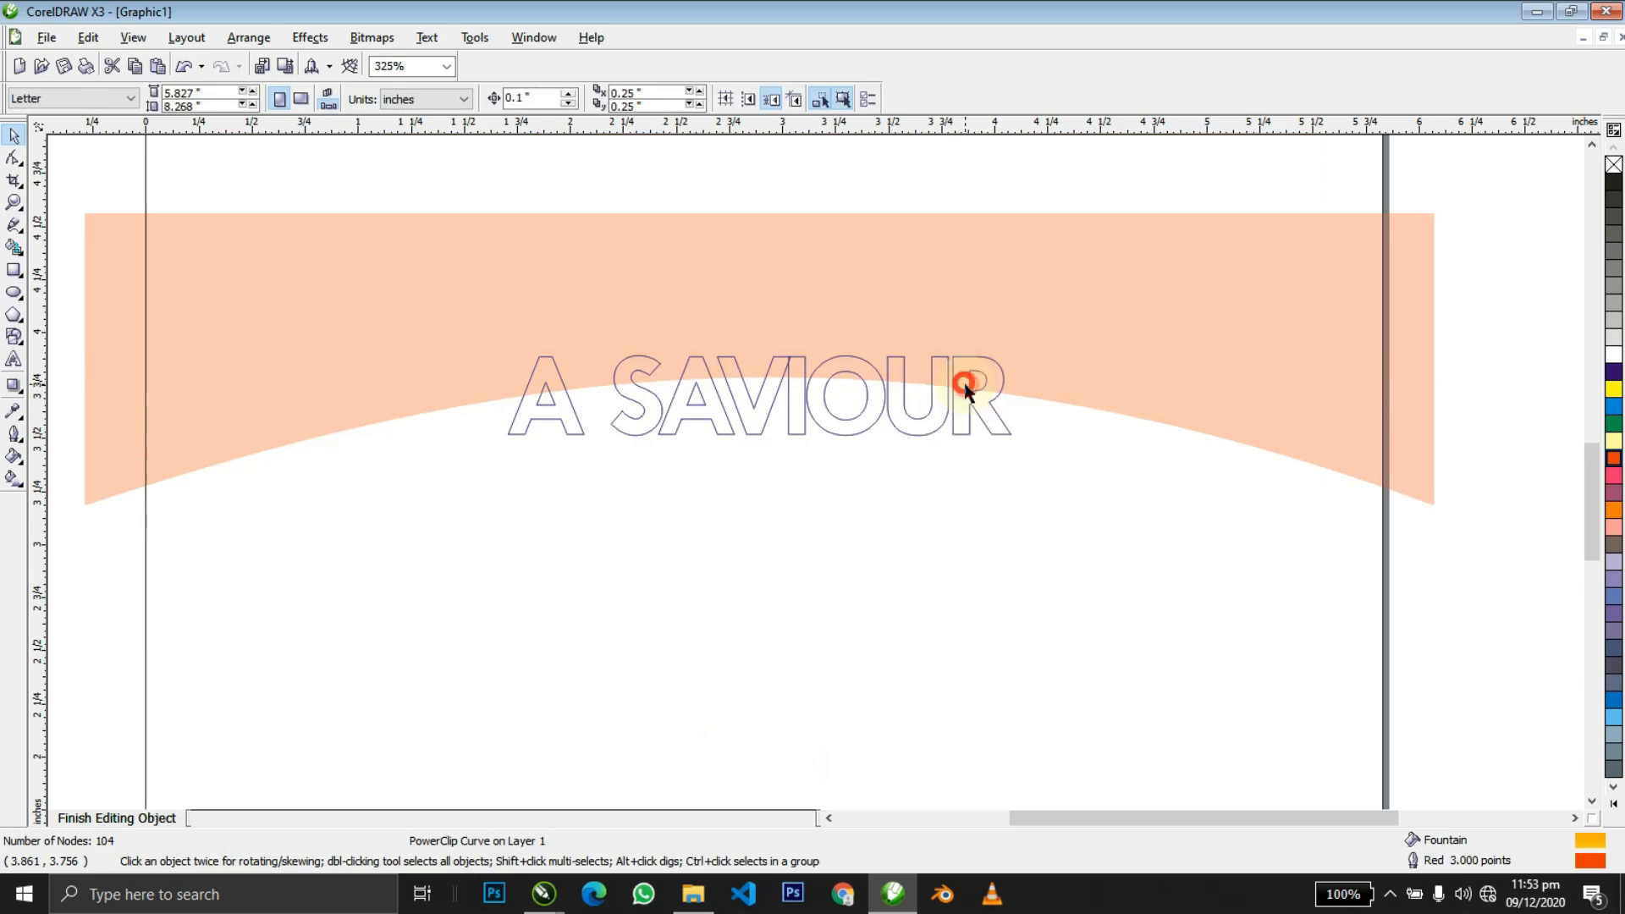
click(966, 387)
click(407, 105)
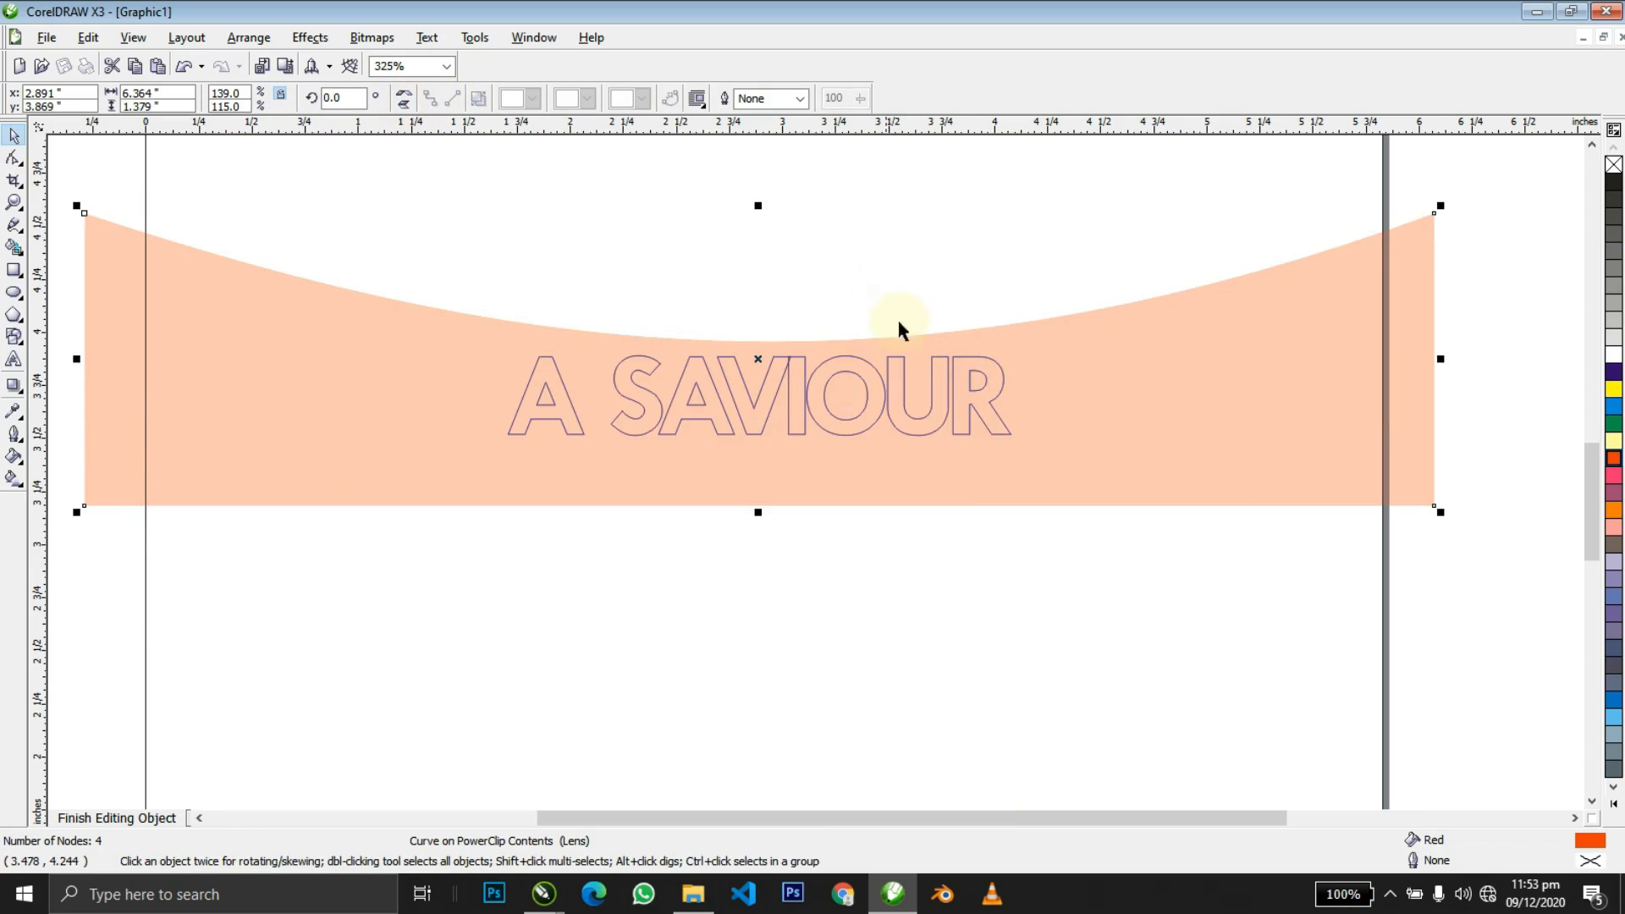
drag(928, 507, 939, 588)
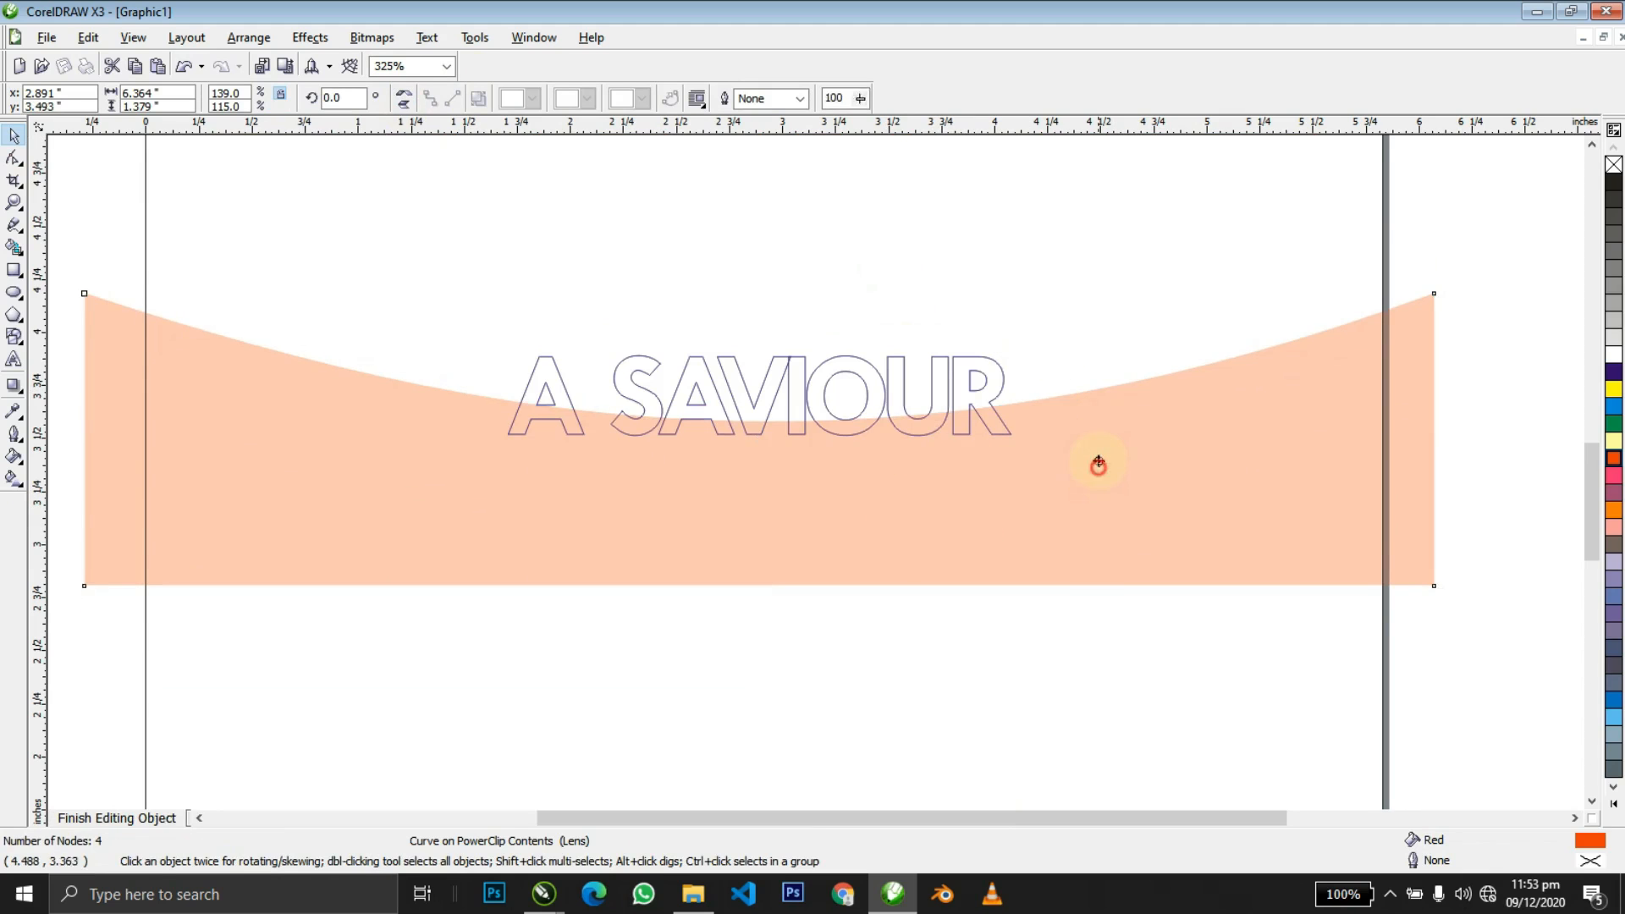
drag(1097, 463, 1098, 453)
ctrl+click(1144, 319)
click(1360, 358)
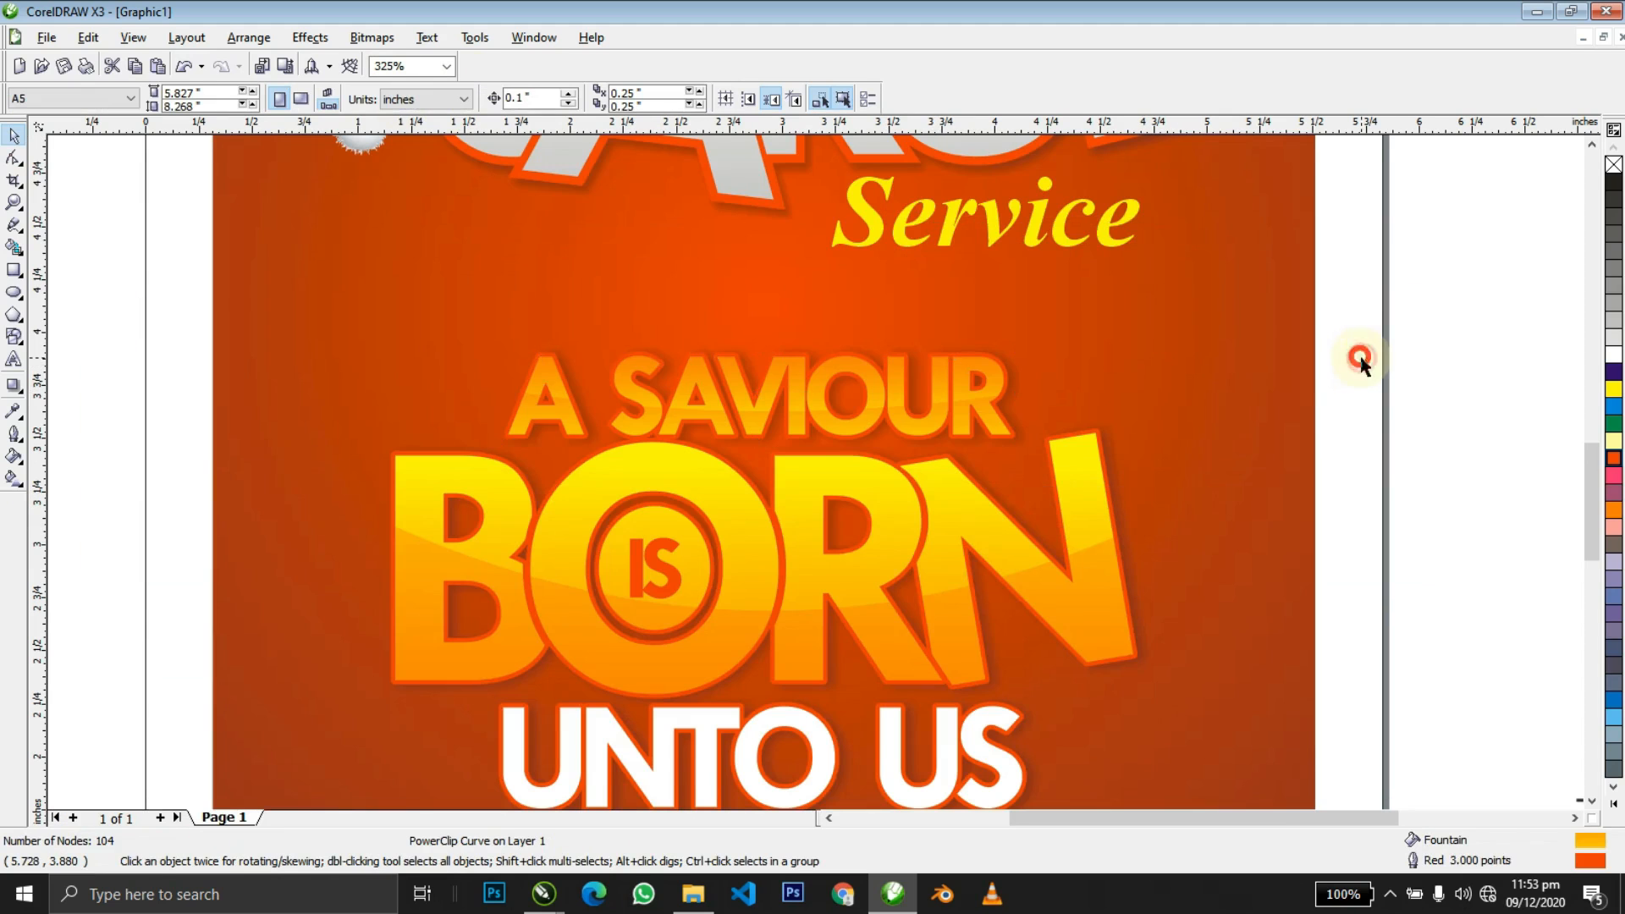
scroll(1360, 359, down, 3)
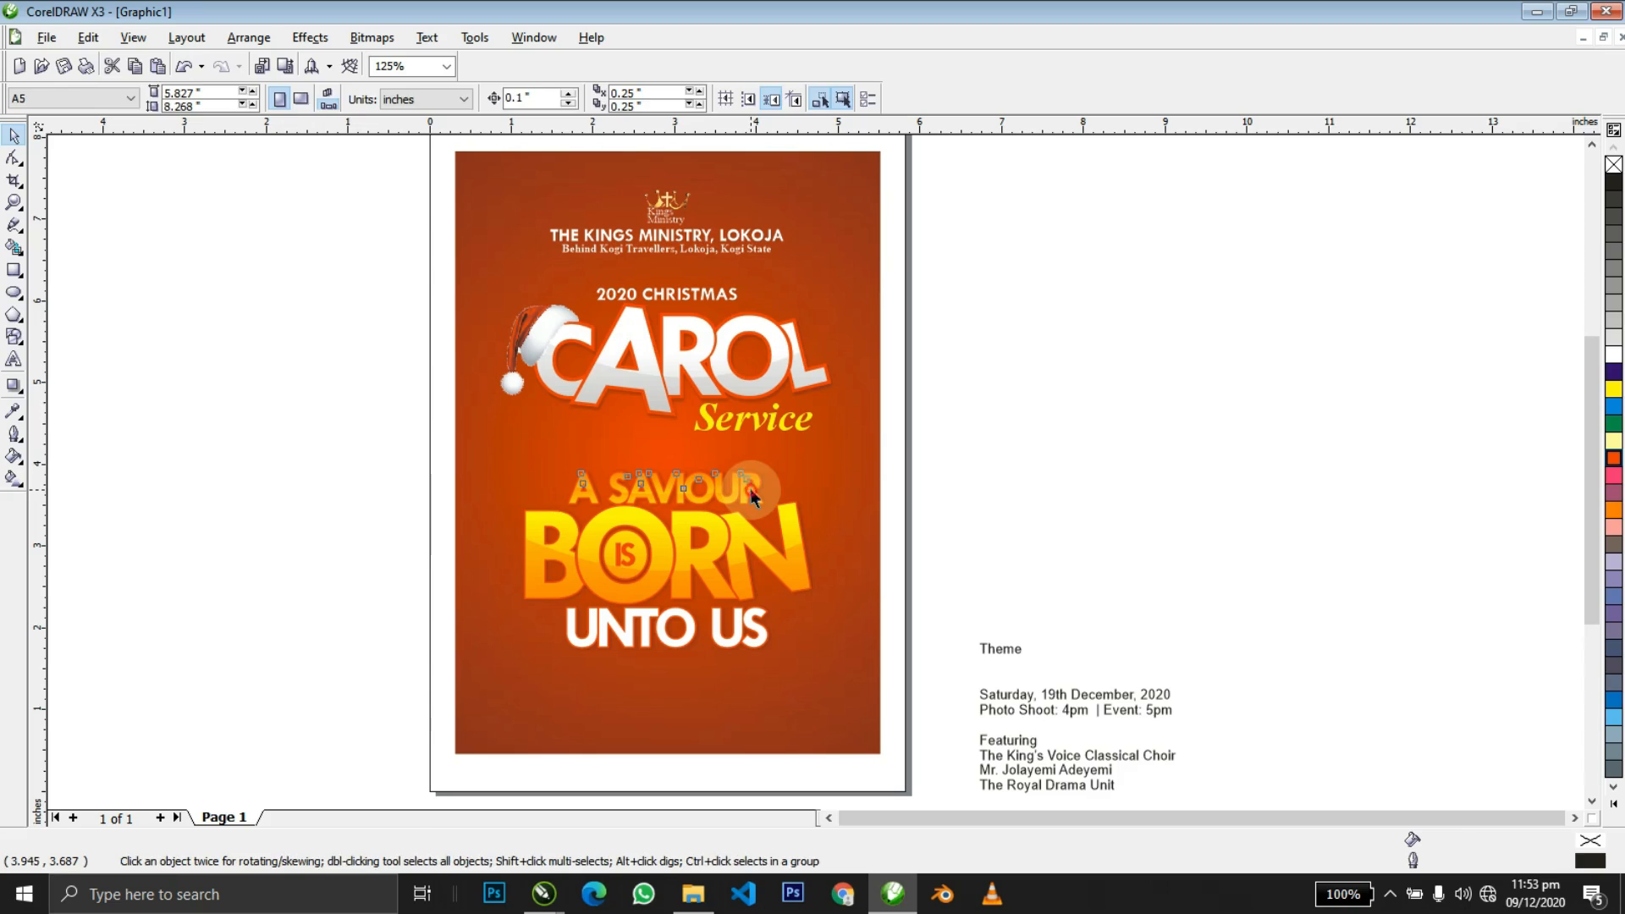
Reverse A SAVIOUR's fountain fill so the gradient runs at -90°.
key(g)
click(749, 489)
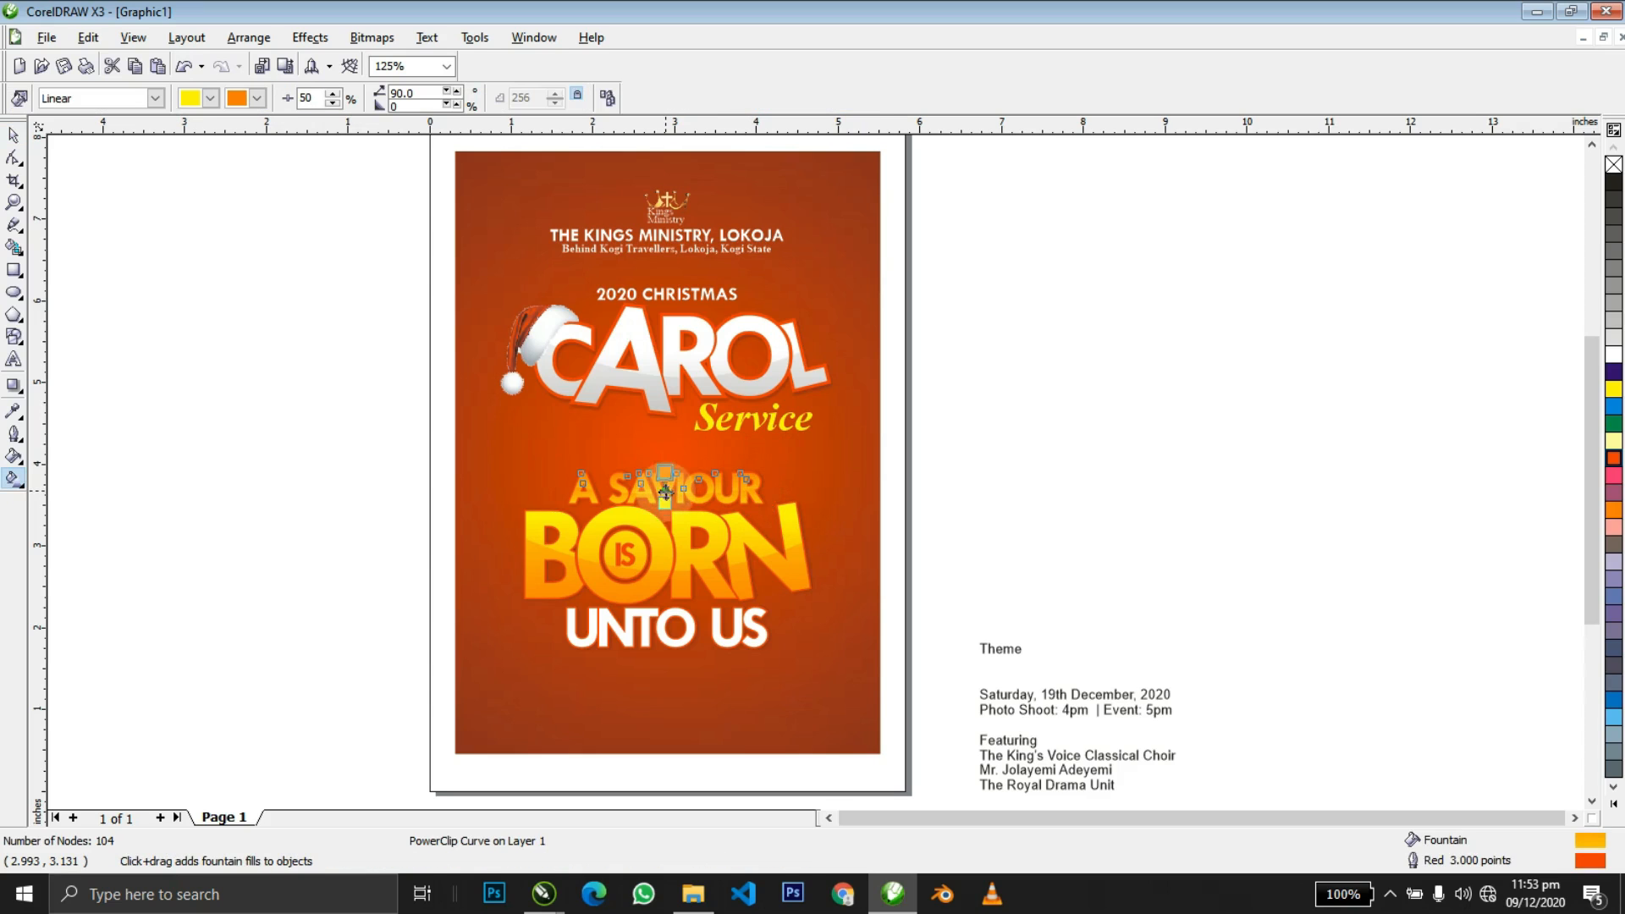
drag(670, 412, 666, 493)
key(space)
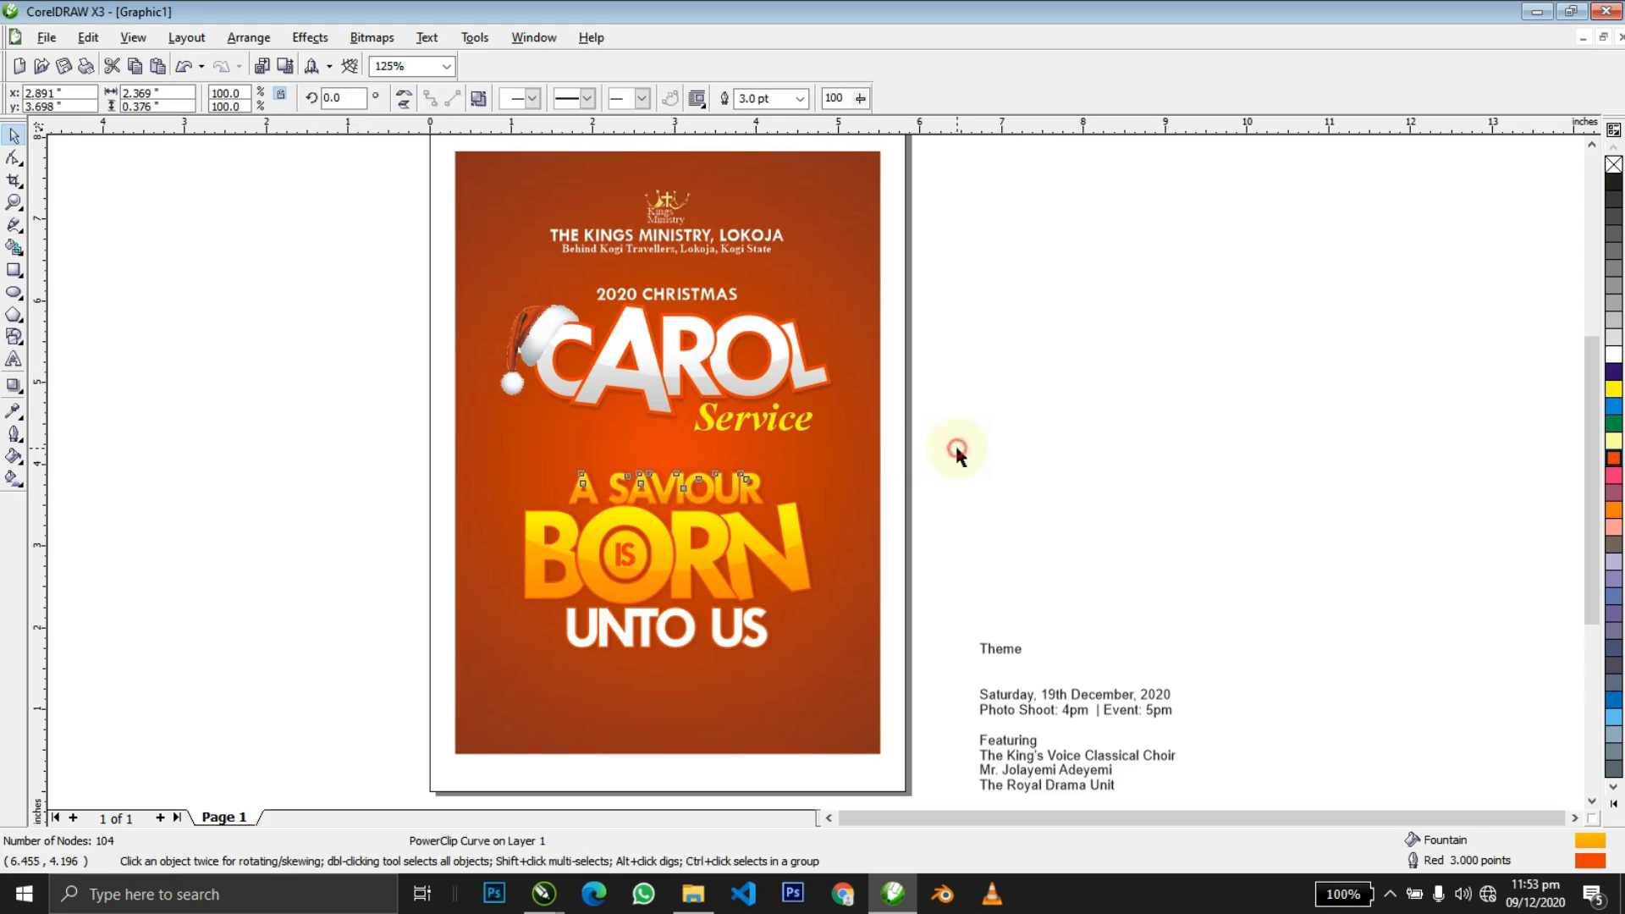
Move the Theme text onto the flyer just below Service.
drag(986, 426, 540, 619)
drag(275, 726, 275, 725)
scroll(1058, 474, down, 1)
scroll(814, 471, up, 1)
click(978, 440)
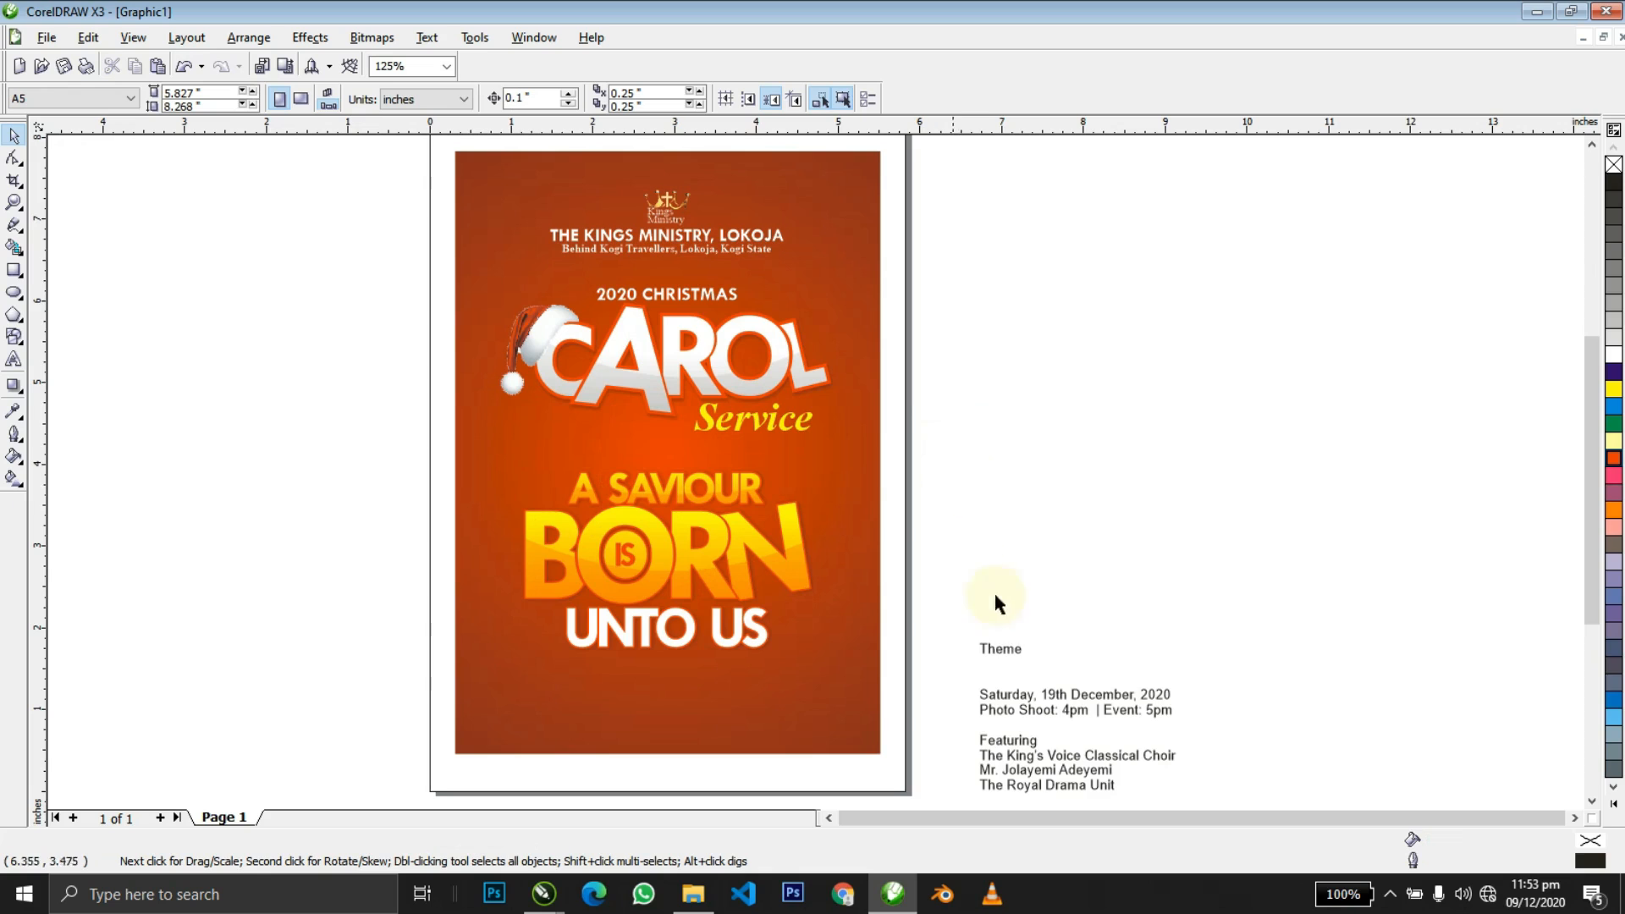
drag(1012, 658, 666, 463)
Set the Theme label to Times New Roman bold italic and centre it on the background.
click(535, 99)
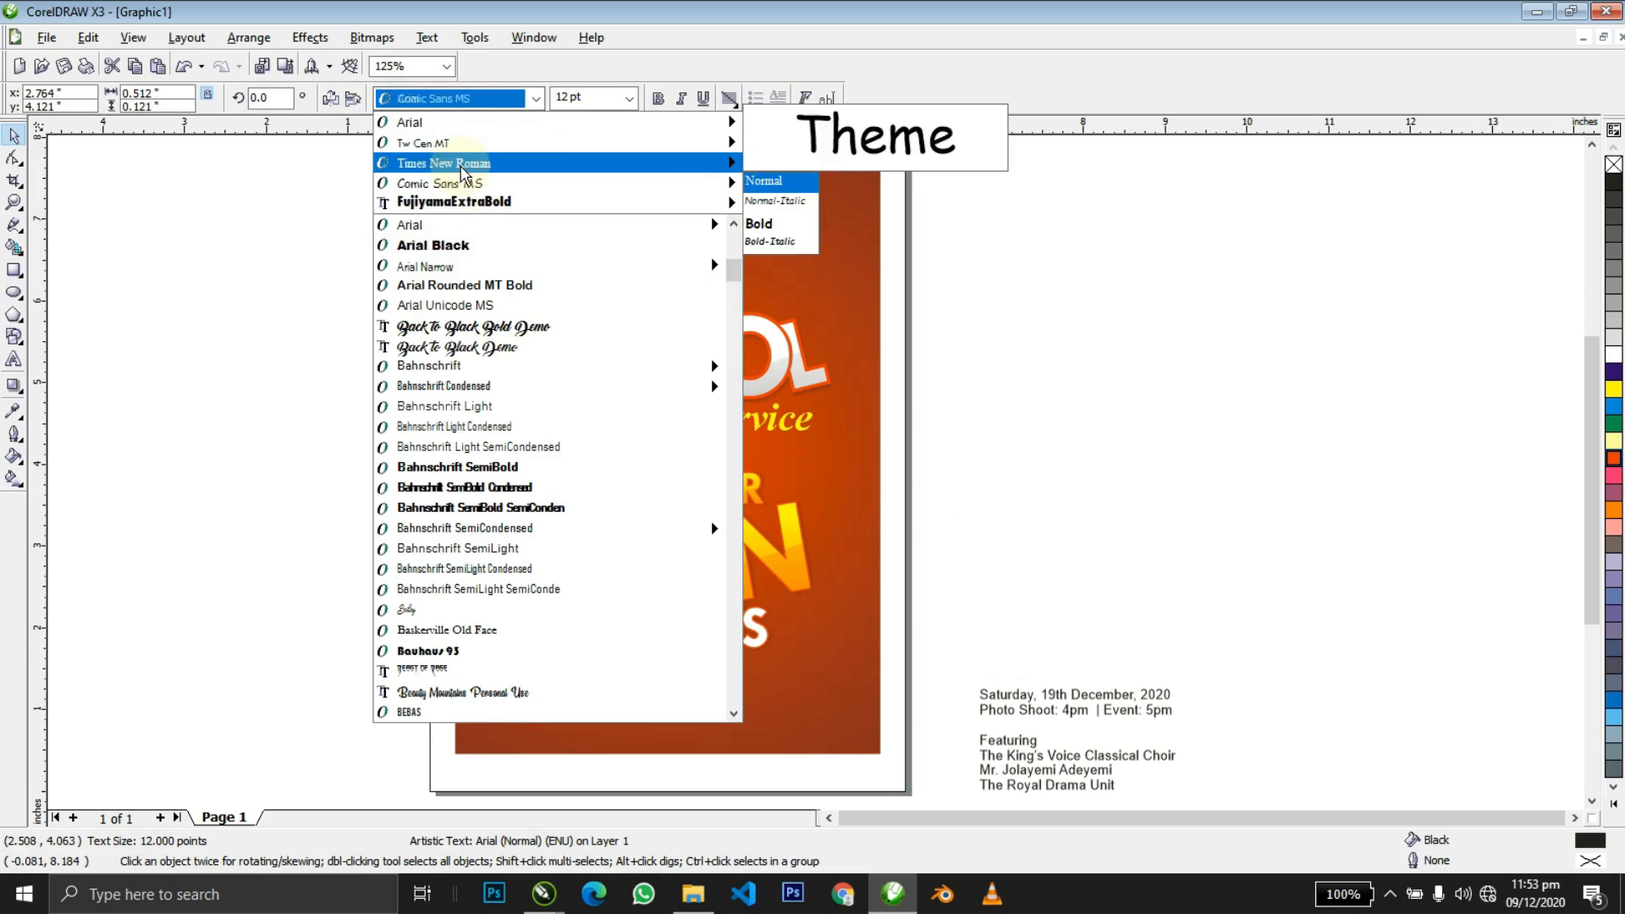
click(465, 162)
click(659, 99)
click(680, 99)
shift+click(827, 491)
key(c)
shift+click(826, 491)
Group the five theme lettering pieces, centre them on the page and scale to 79%.
click(1016, 479)
click(801, 544)
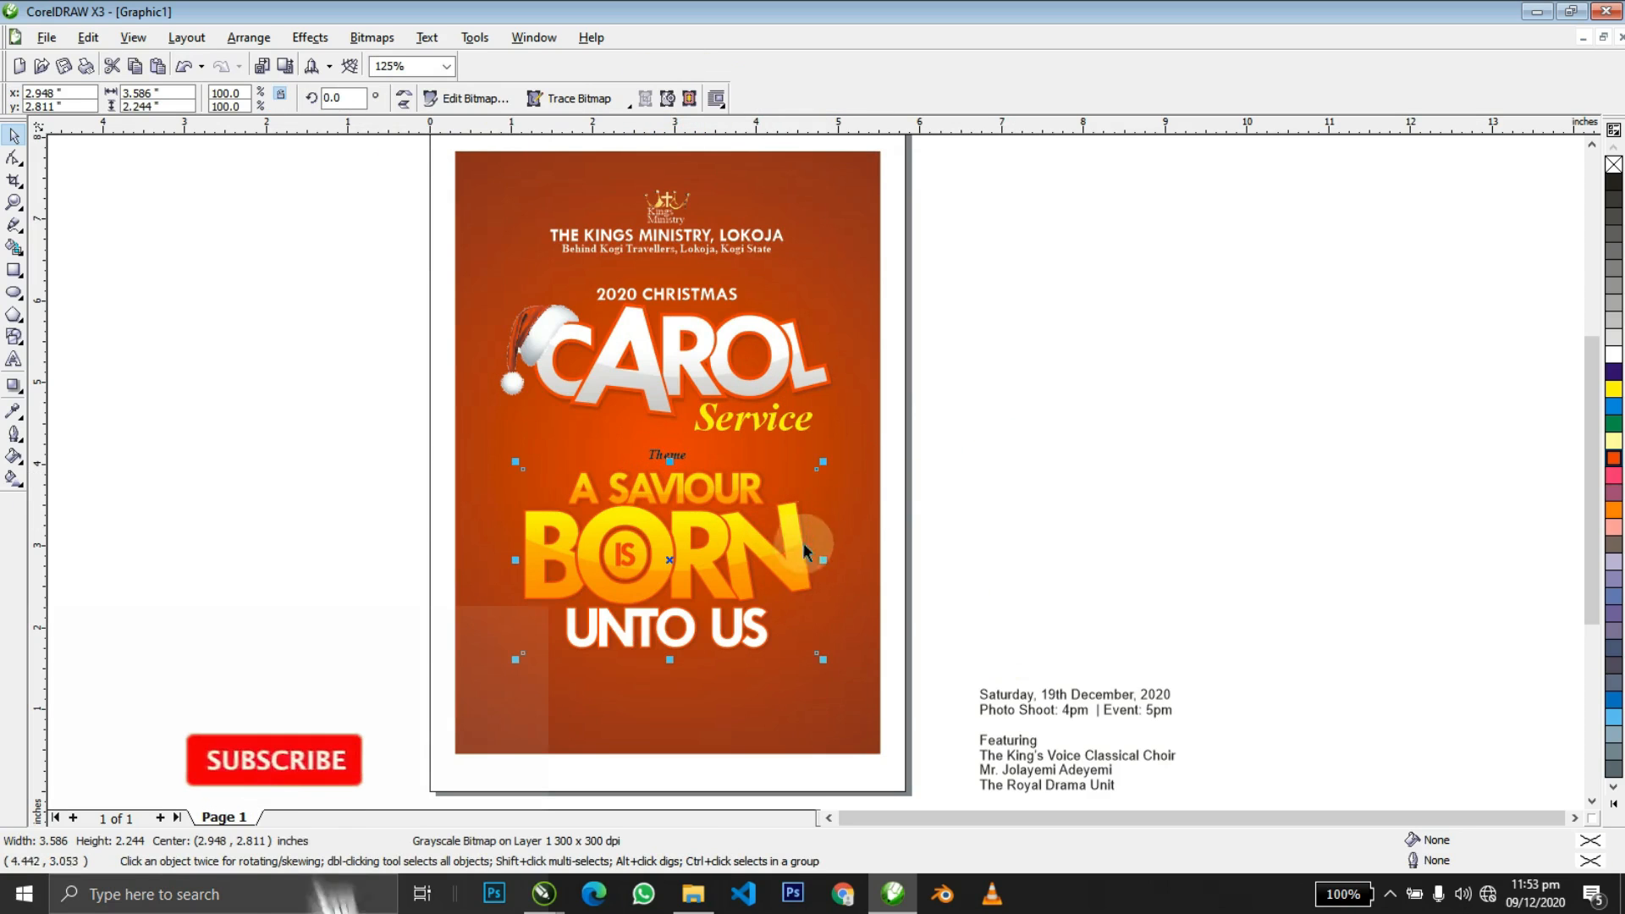
drag(823, 460, 812, 466)
shift+click(788, 538)
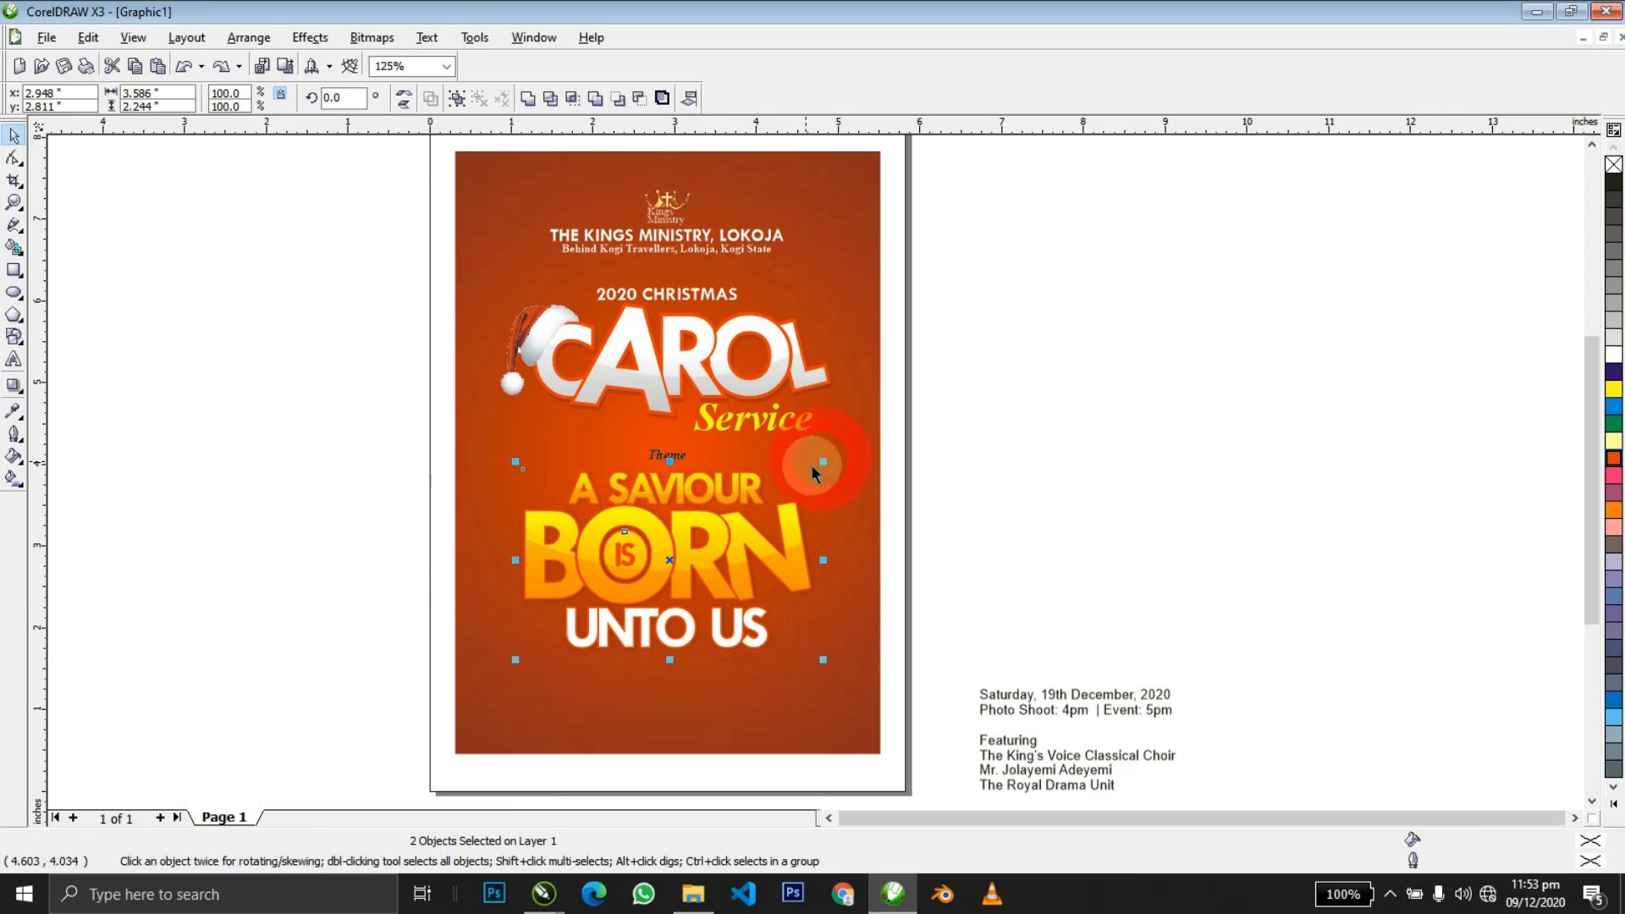
drag(505, 662, 418, 714)
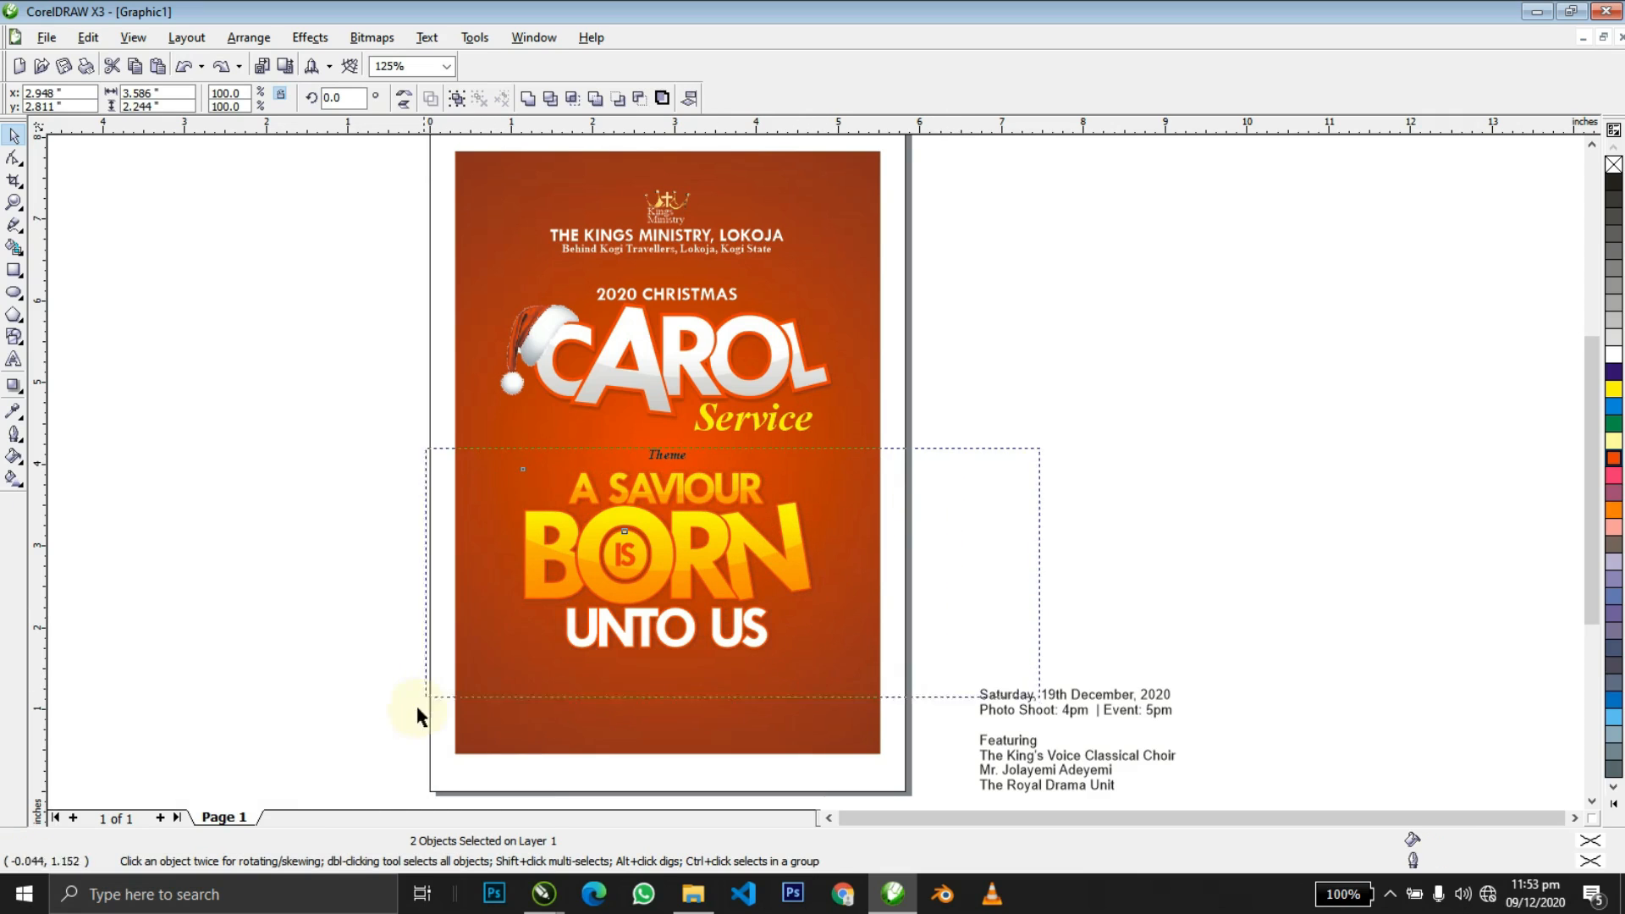
shift+click(679, 457)
key(ctrl+g)
shift+click(860, 538)
key(c)
shift+click(859, 538)
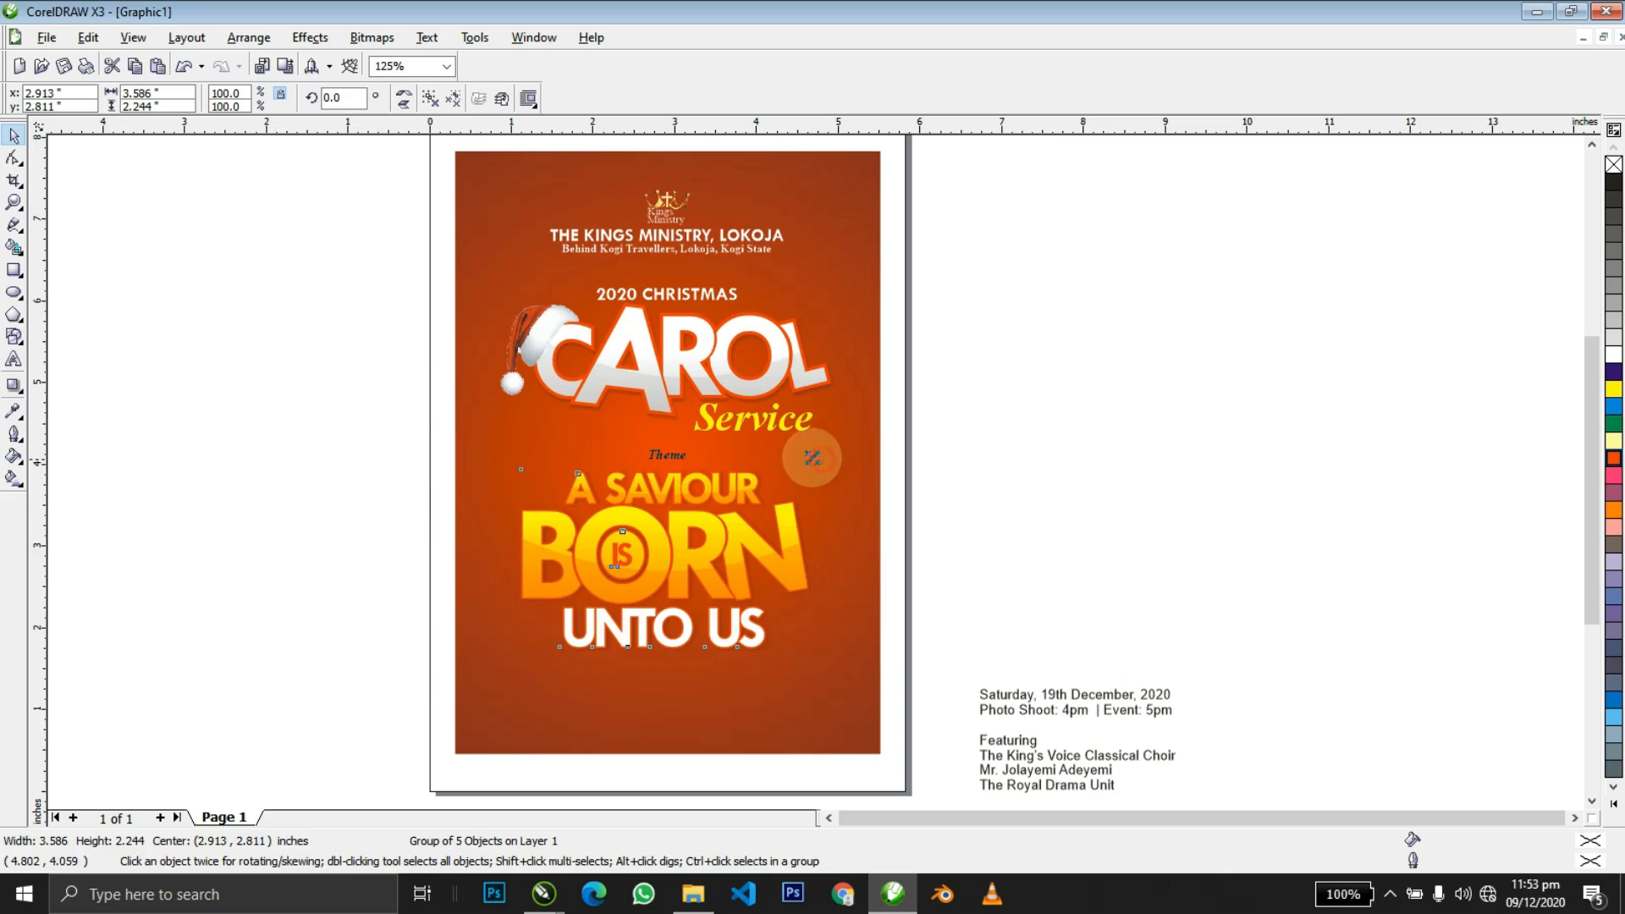
drag(818, 459, 783, 455)
drag(745, 554, 745, 564)
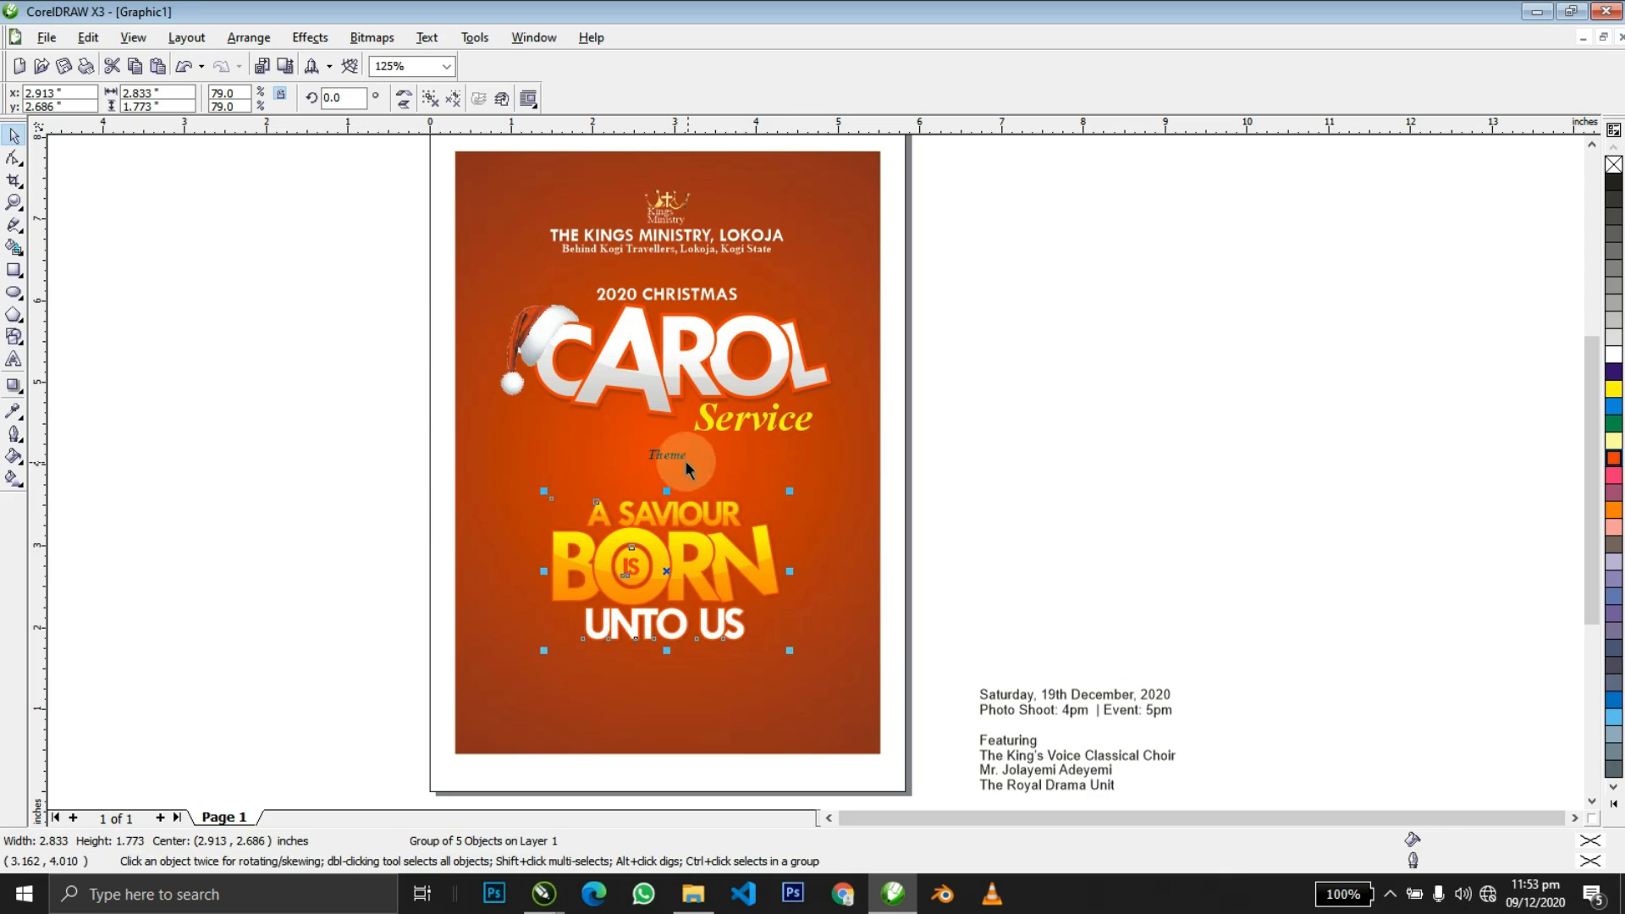
Place the Theme label just above A SAVIOUR, make it white and add a colon.
drag(685, 474, 691, 524)
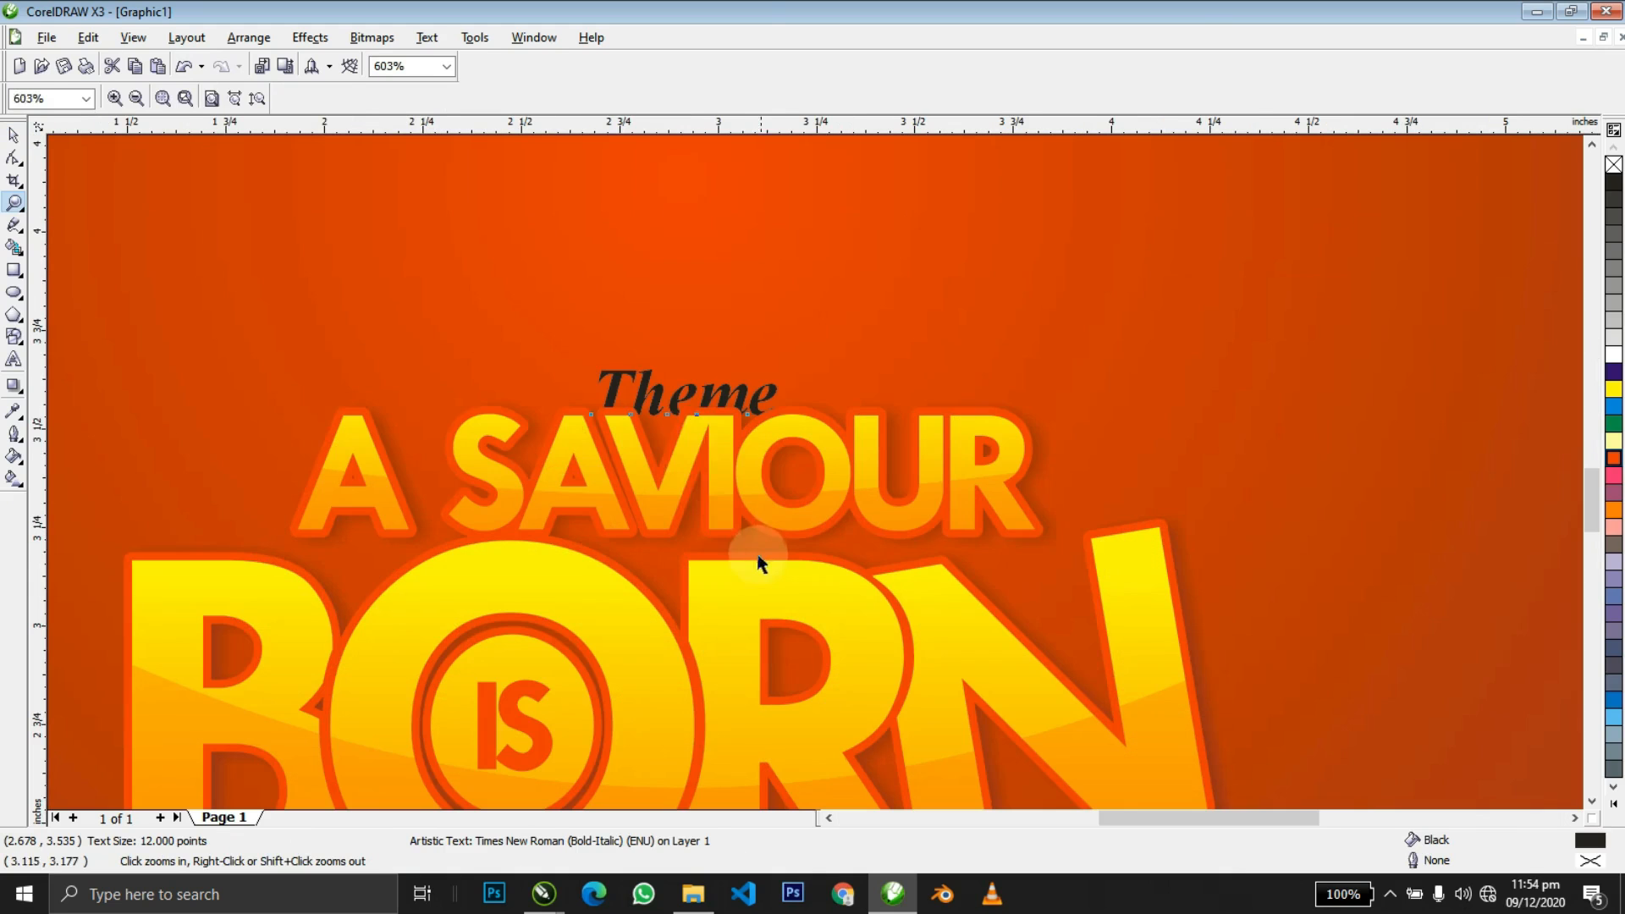
scroll(664, 524, up, 5)
drag(675, 366, 676, 335)
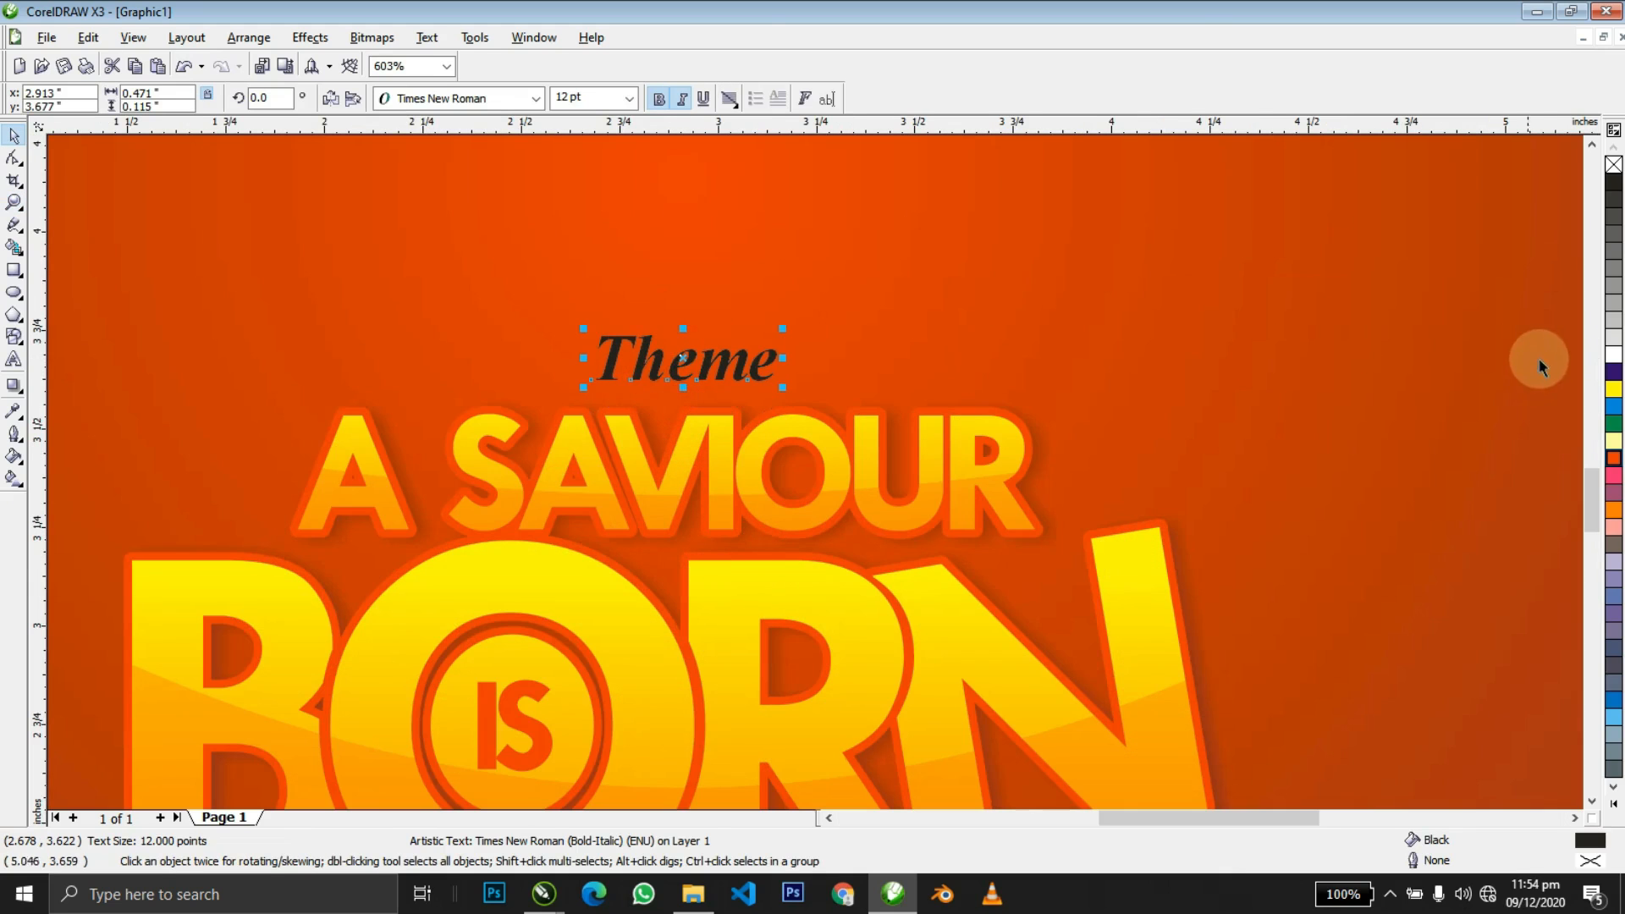
click(1611, 355)
double_click(716, 361)
text(:)
key(ctrl+space)
Centre the 'Theme:' label over the title artwork and nudge both up slightly.
shift+click(749, 448)
key(c)
shift+click(750, 448)
scroll(749, 448, down, 1)
key(F4)
click(949, 442)
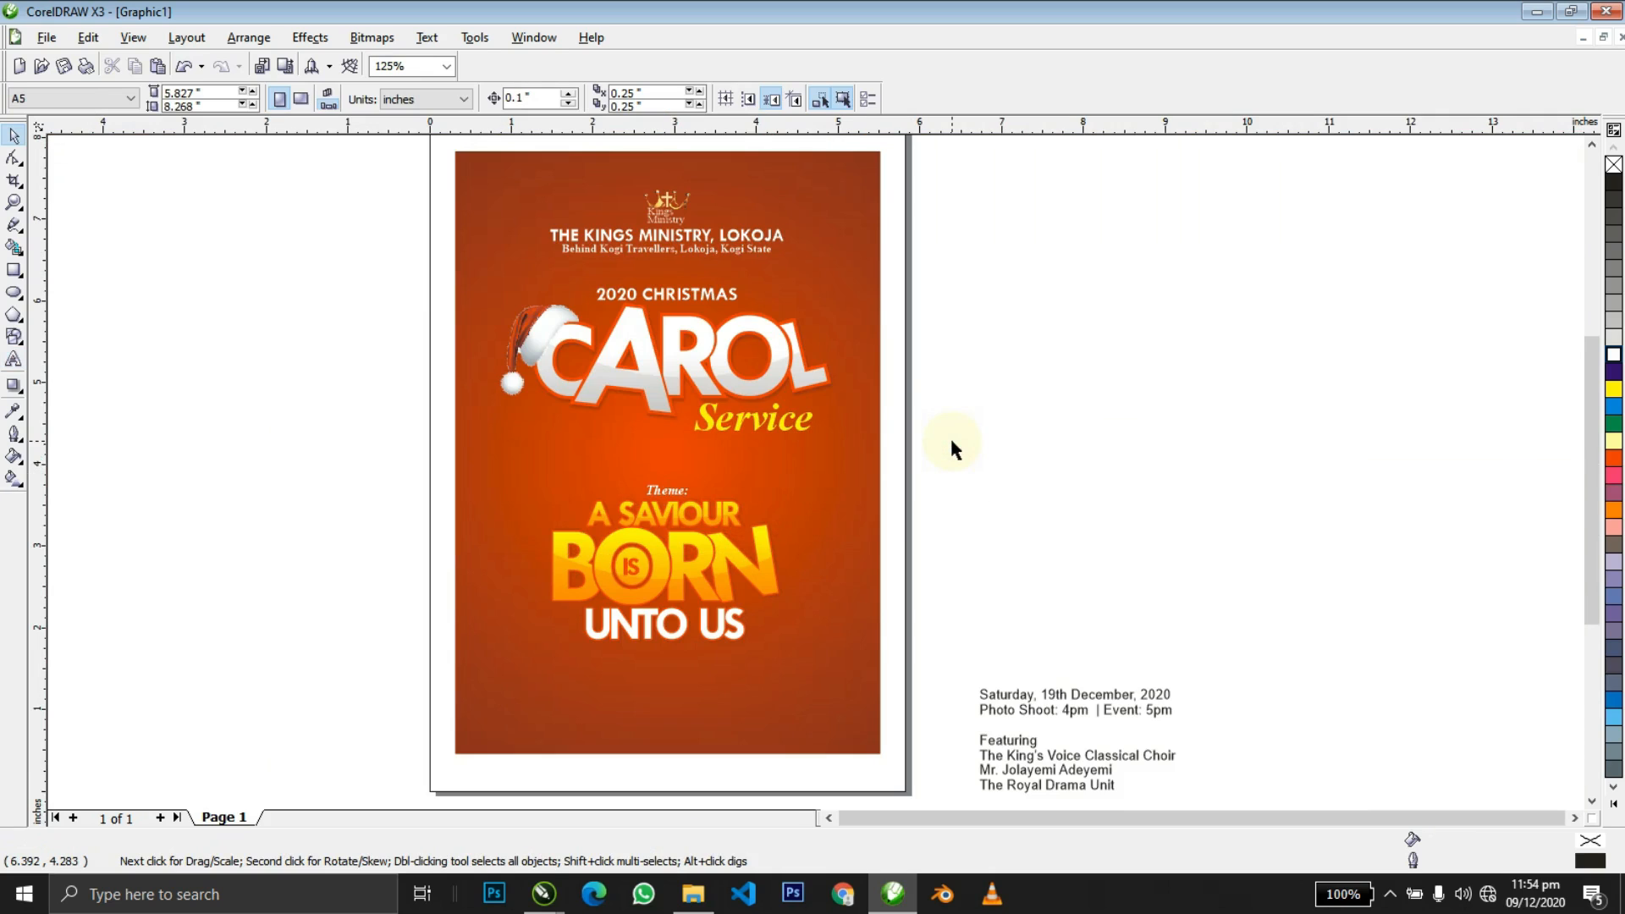
click(962, 441)
drag(400, 710, 400, 710)
key(Up)
key(Up)
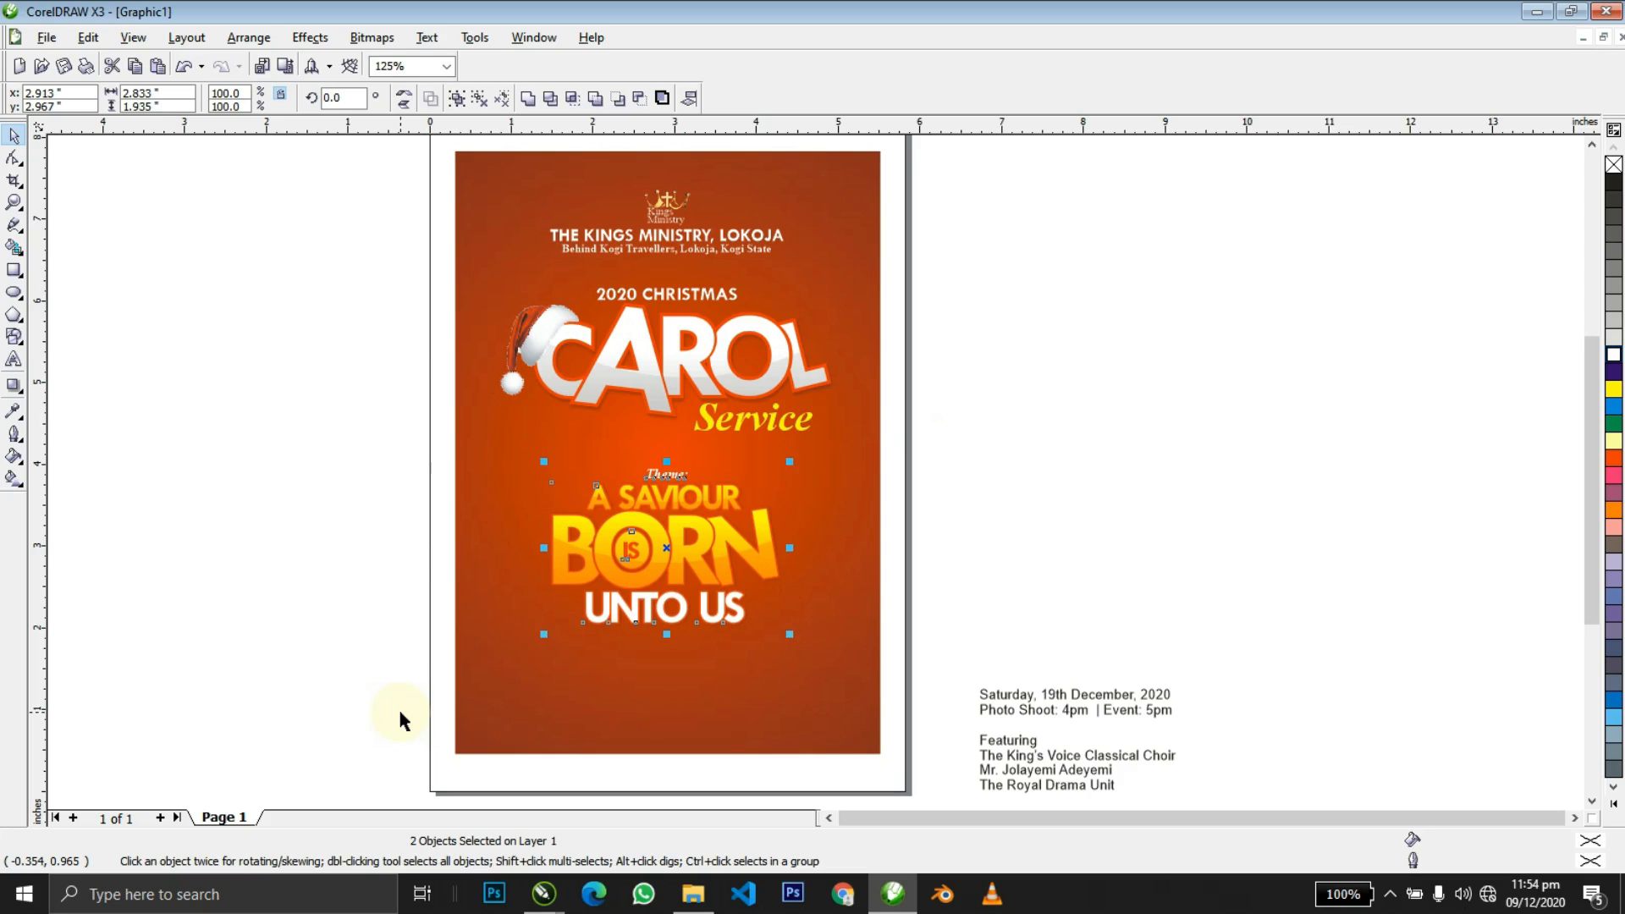
Draw an ellipse and PowerClip it inside the orange flyer background.
click(1070, 399)
click(846, 605)
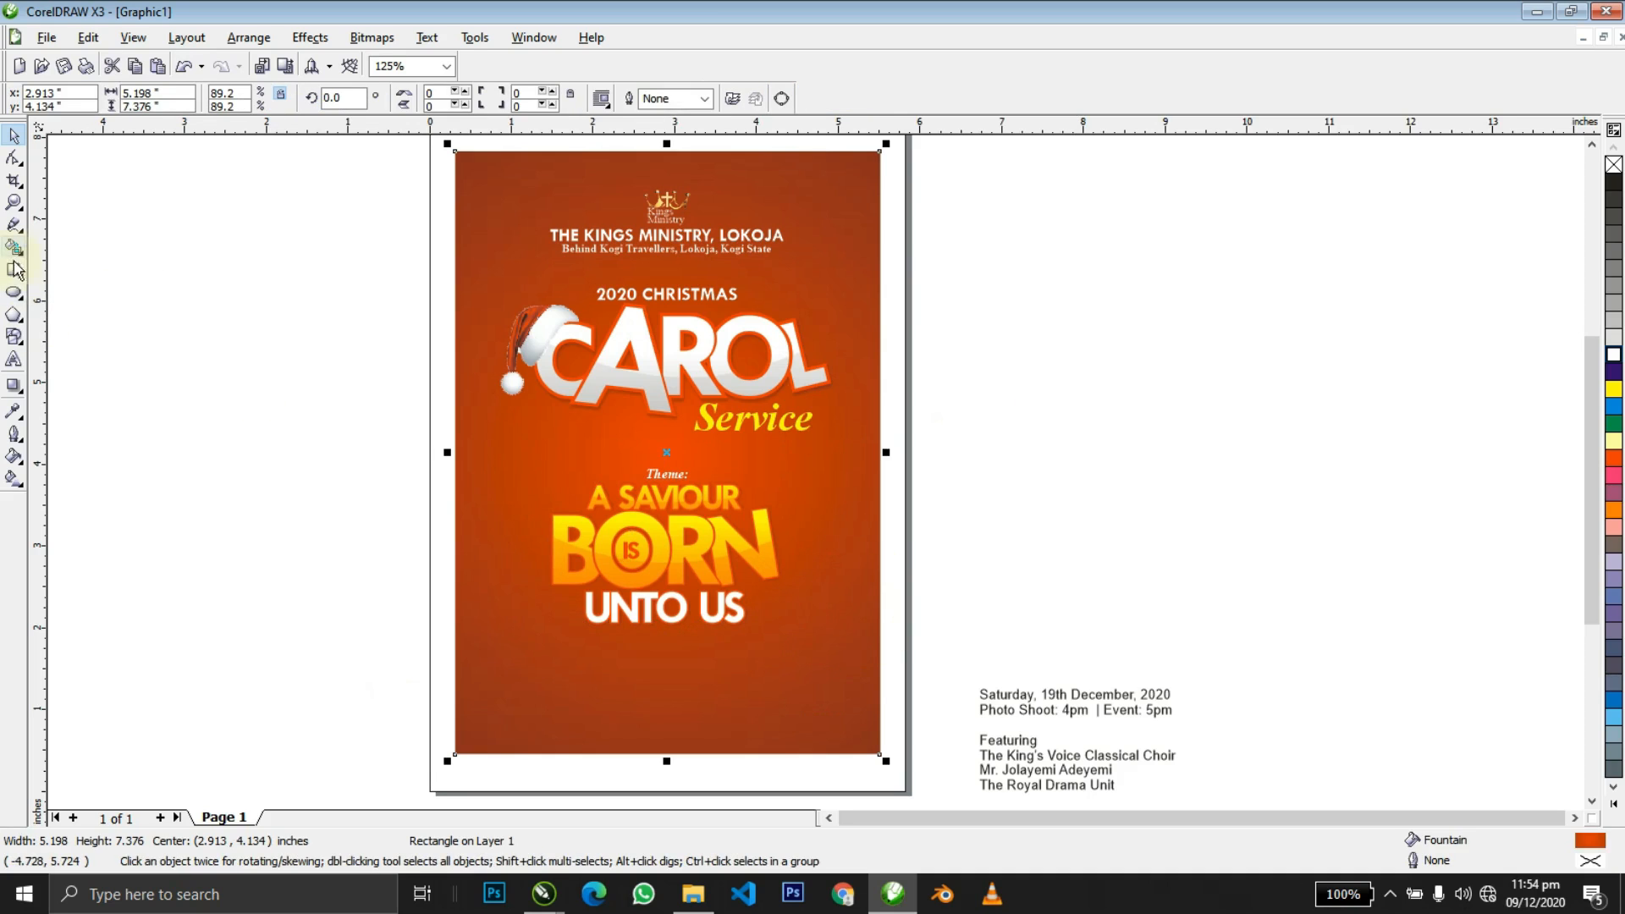
drag(99, 333, 438, 524)
key(space)
drag(300, 464, 756, 678)
click(836, 610)
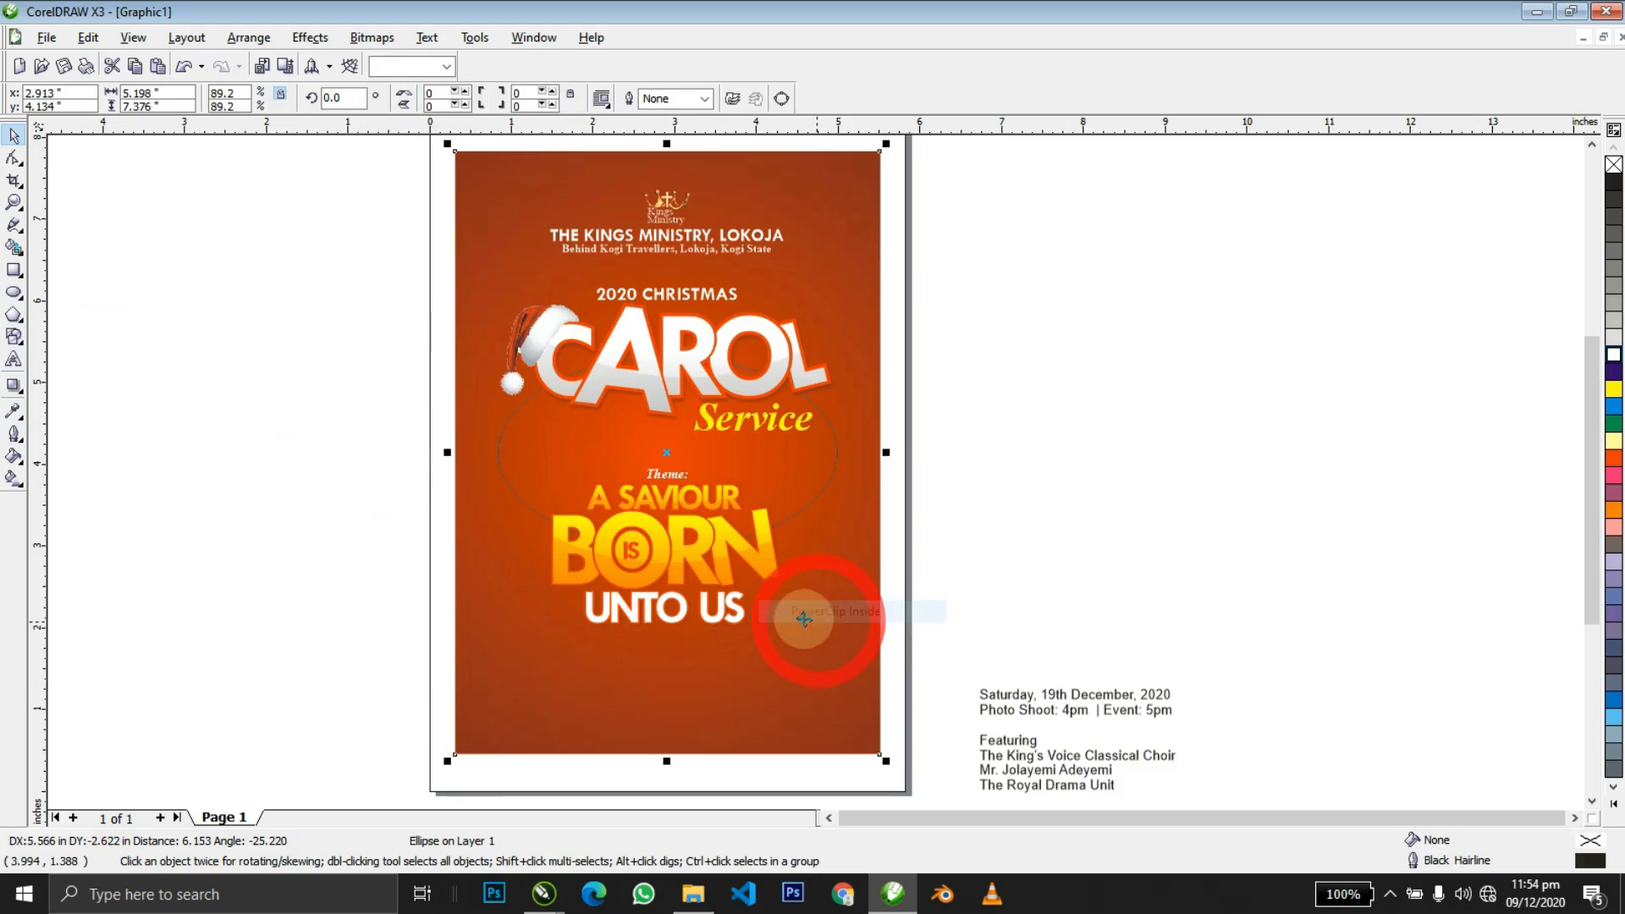
Size the clipped ellipse to about 6 by 4 inches at the page bottom, white with no outline.
ctrl+click(770, 552)
drag(770, 551, 772, 800)
drag(844, 704, 1092, 706)
drag(667, 602, 667, 535)
drag(1094, 705, 927, 738)
drag(819, 652, 820, 680)
click(1612, 352)
right_click(1613, 164)
Add a wider 6.5-inch red-orange ellipse copy behind the white one as a rim.
drag(925, 734, 912, 750)
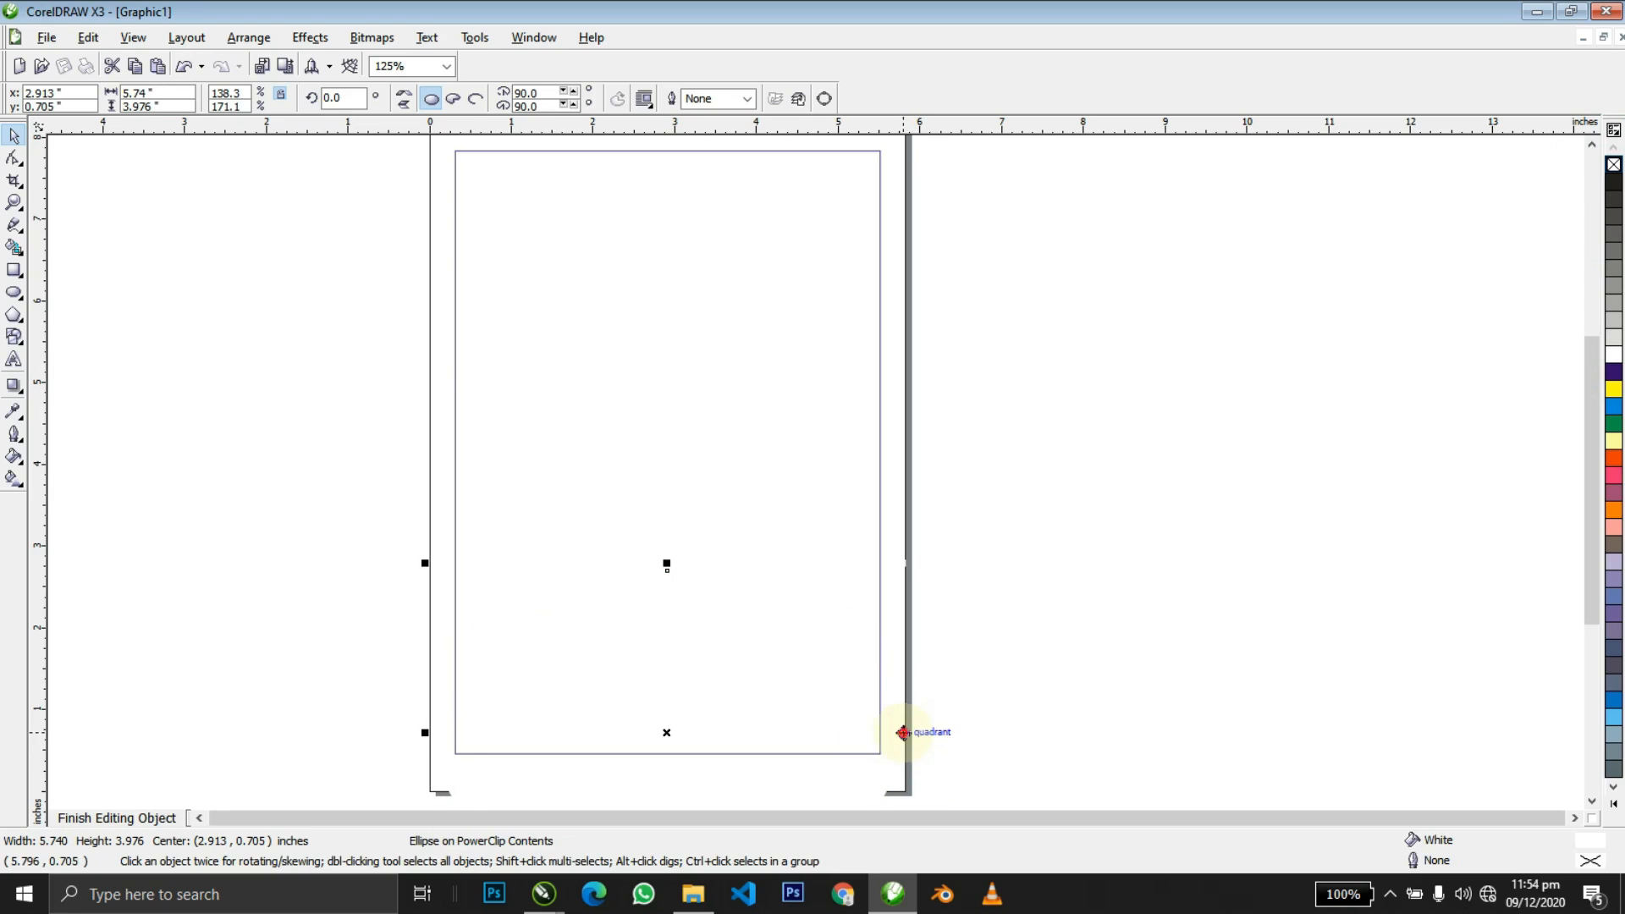
click(903, 732)
drag(903, 733, 935, 733)
click(1615, 459)
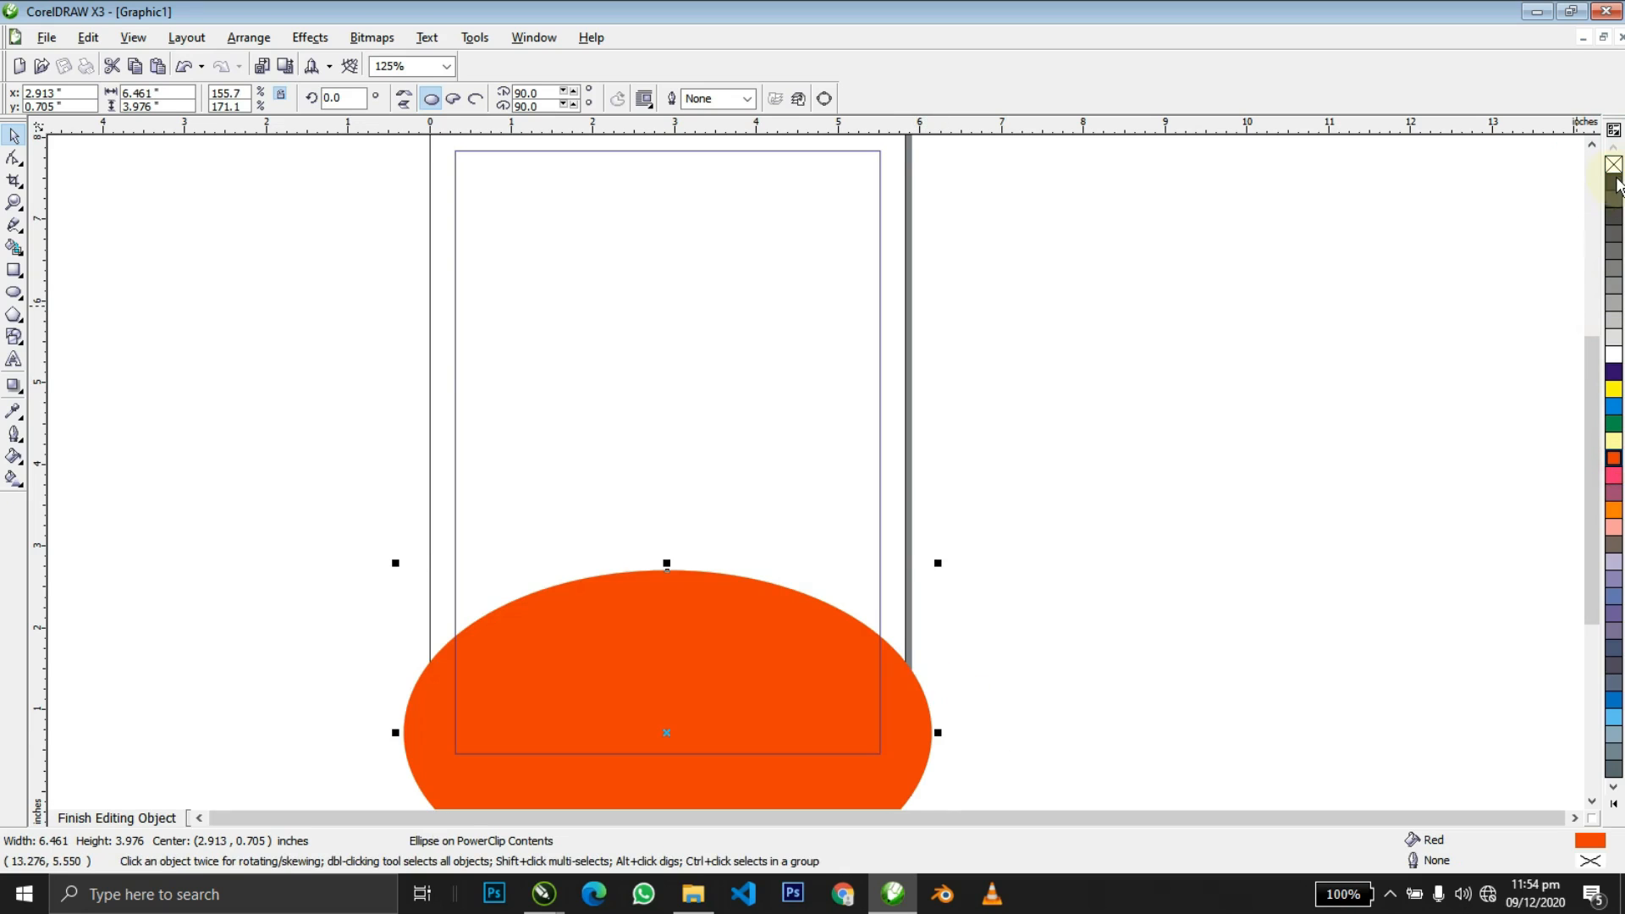
key(shift+Page_Down)
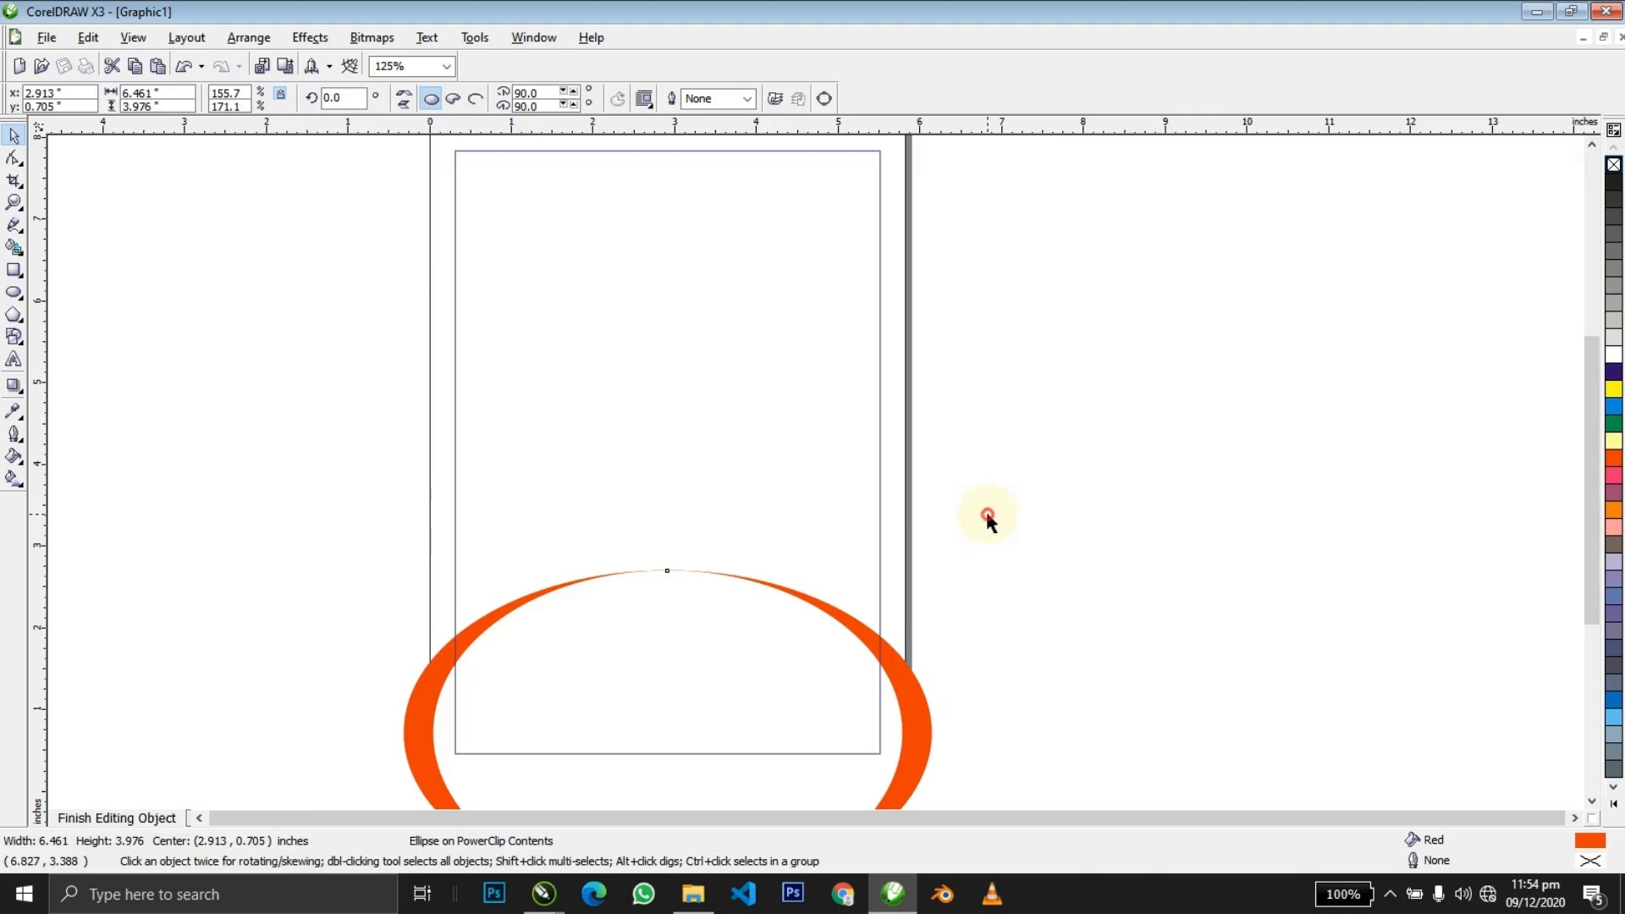
ctrl+click(988, 514)
Shorten both clipped ellipses from the top.
click(1001, 541)
click(822, 680)
click(1043, 489)
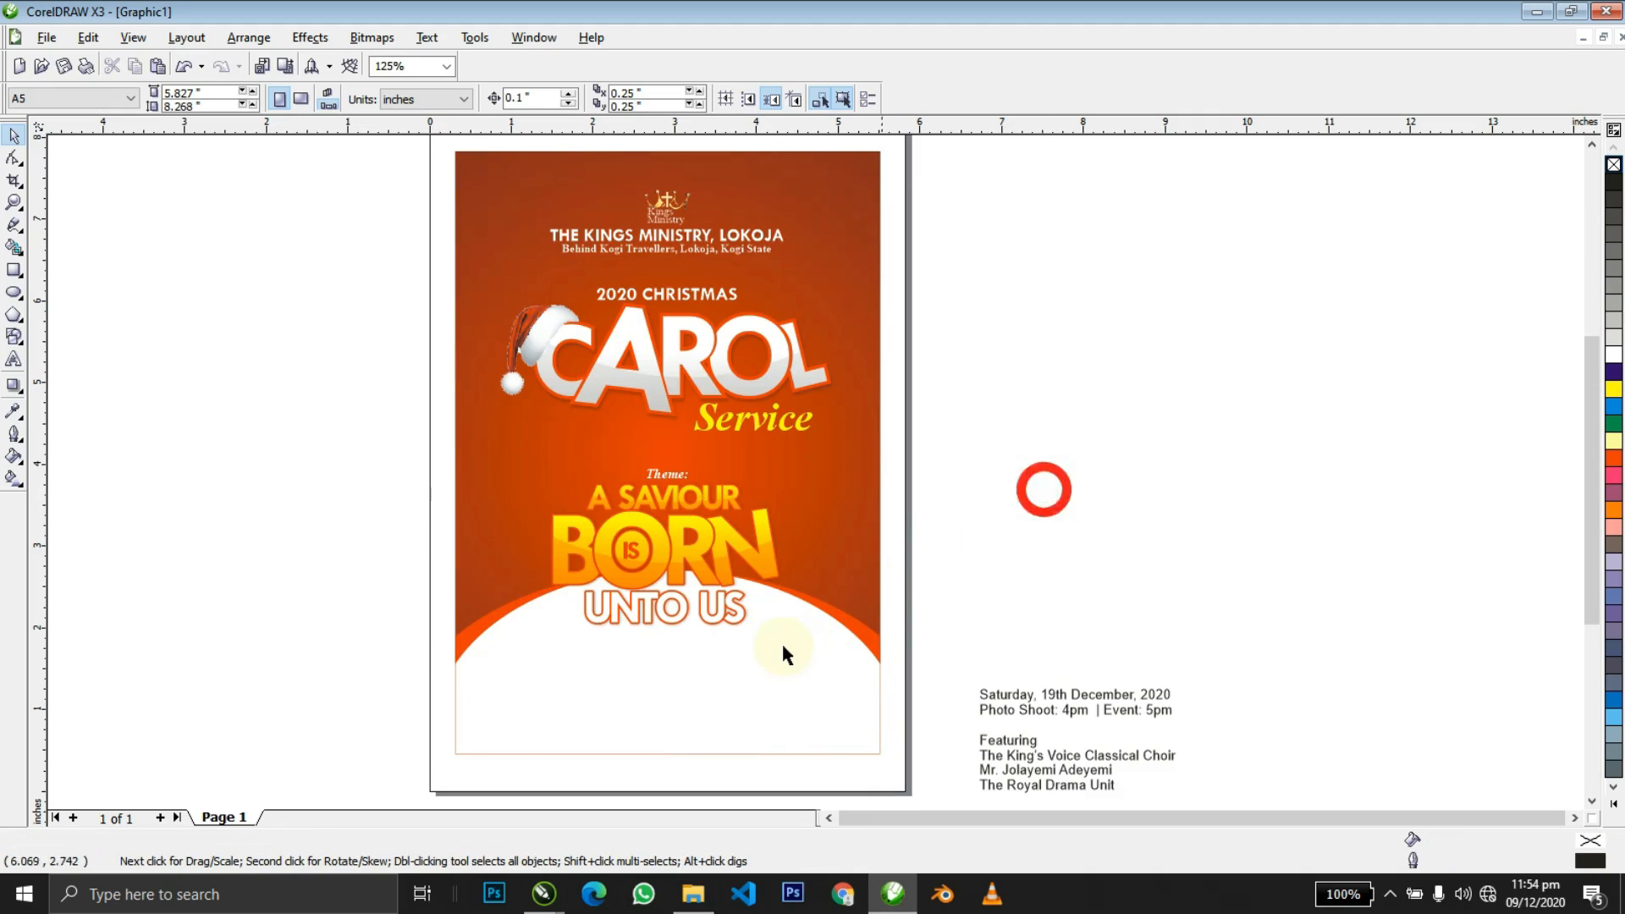
click(798, 643)
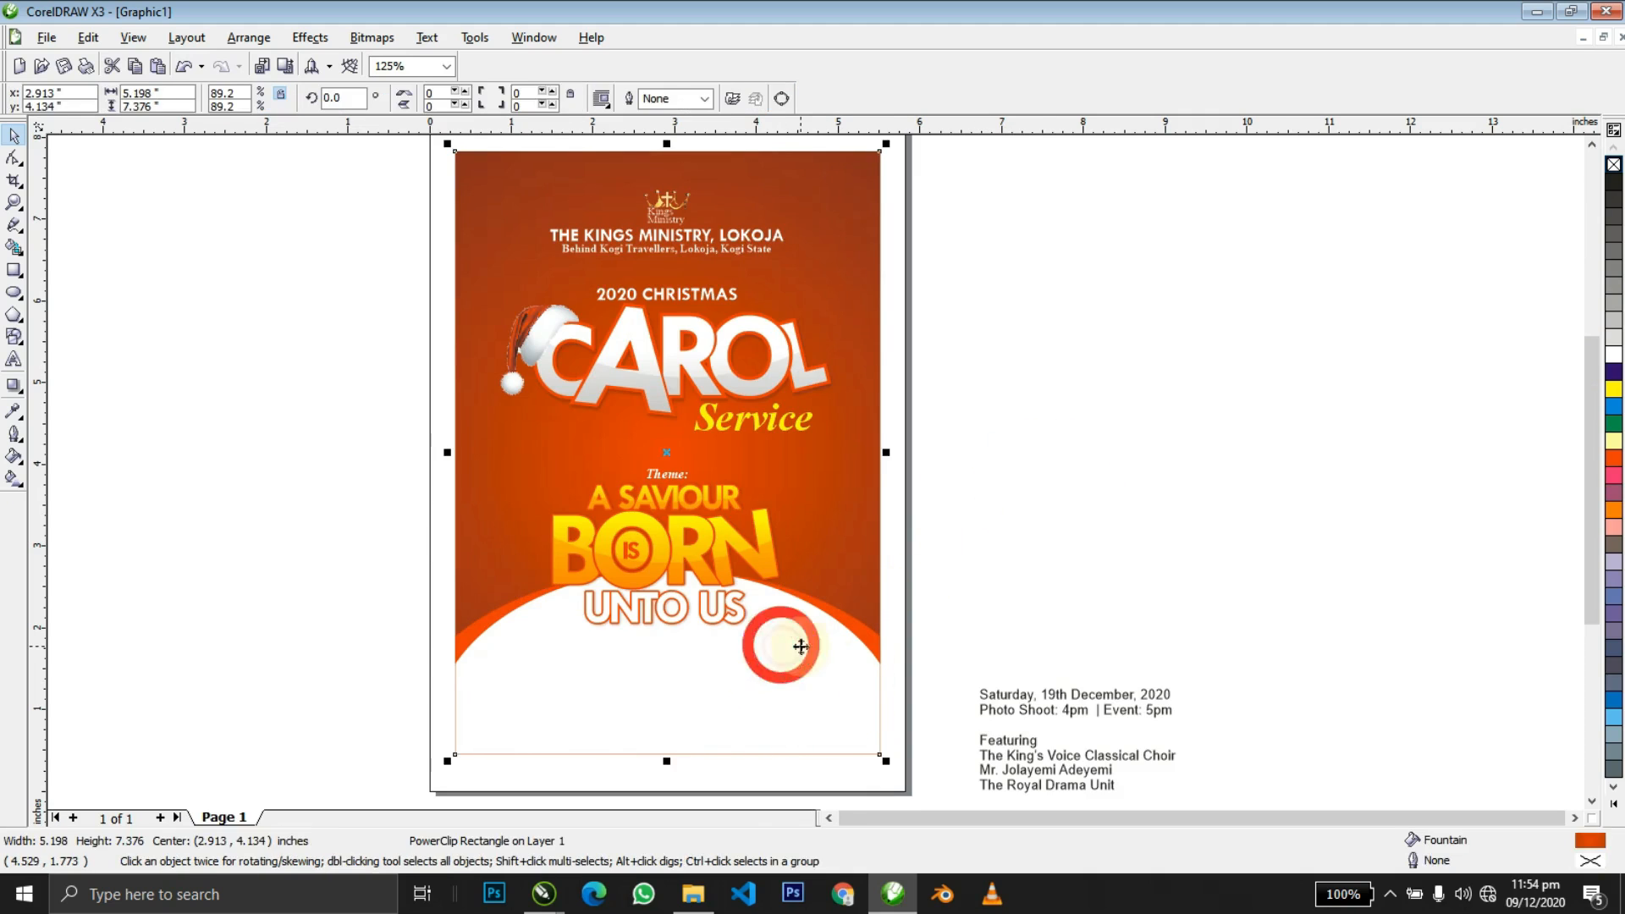
ctrl+click(799, 643)
click(799, 644)
key(ctrl+a)
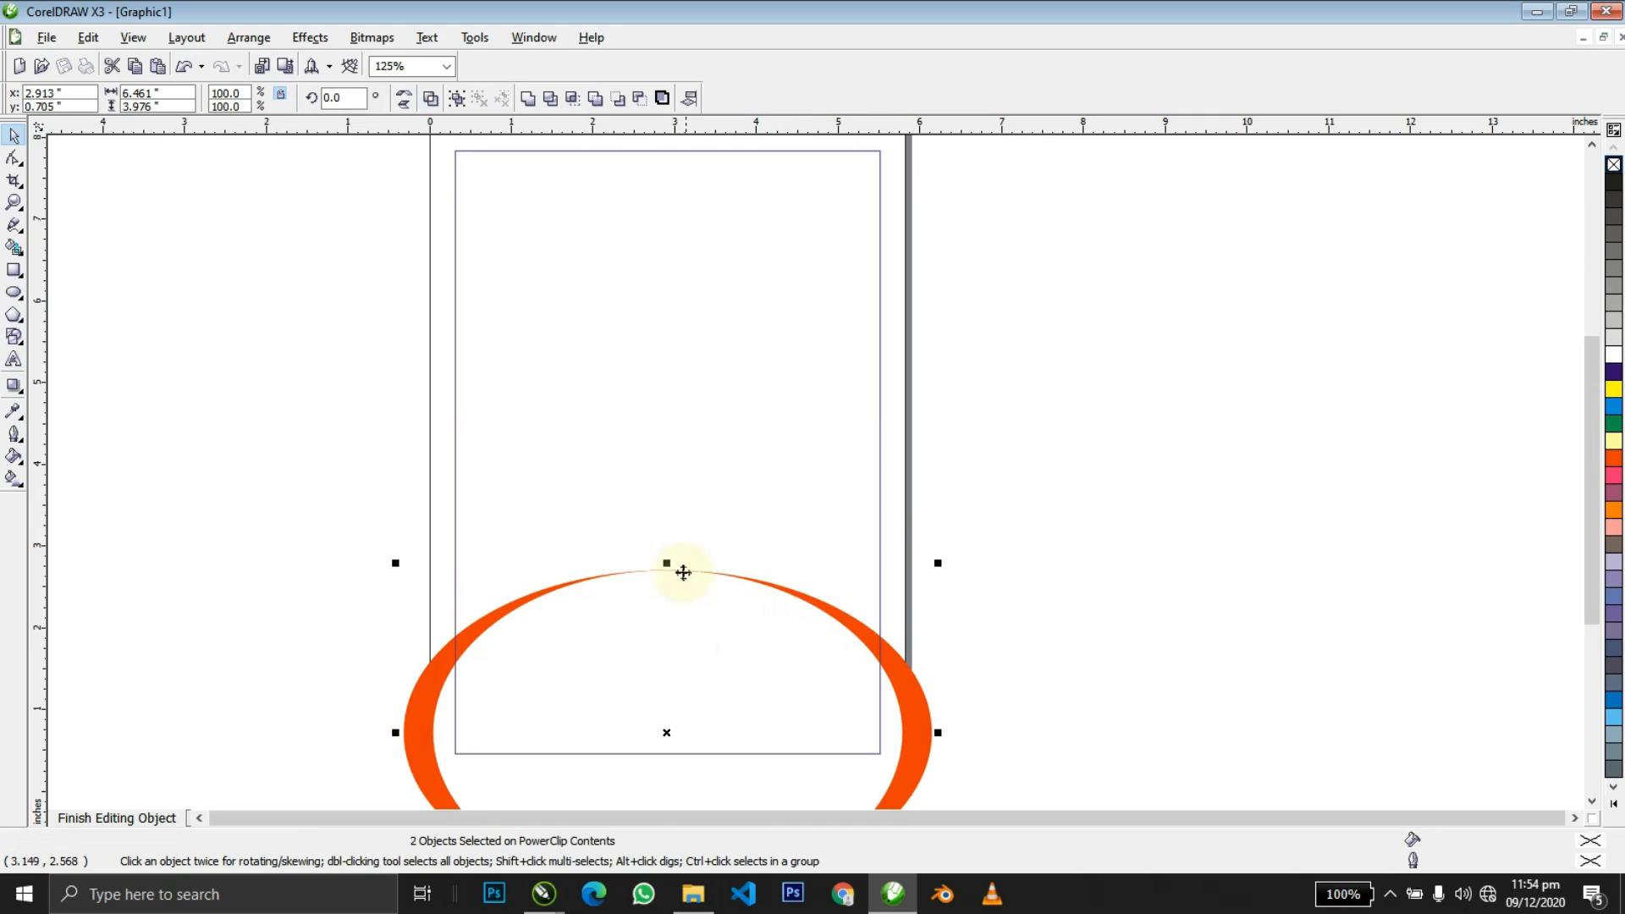
drag(675, 568, 686, 582)
ctrl+click(1048, 505)
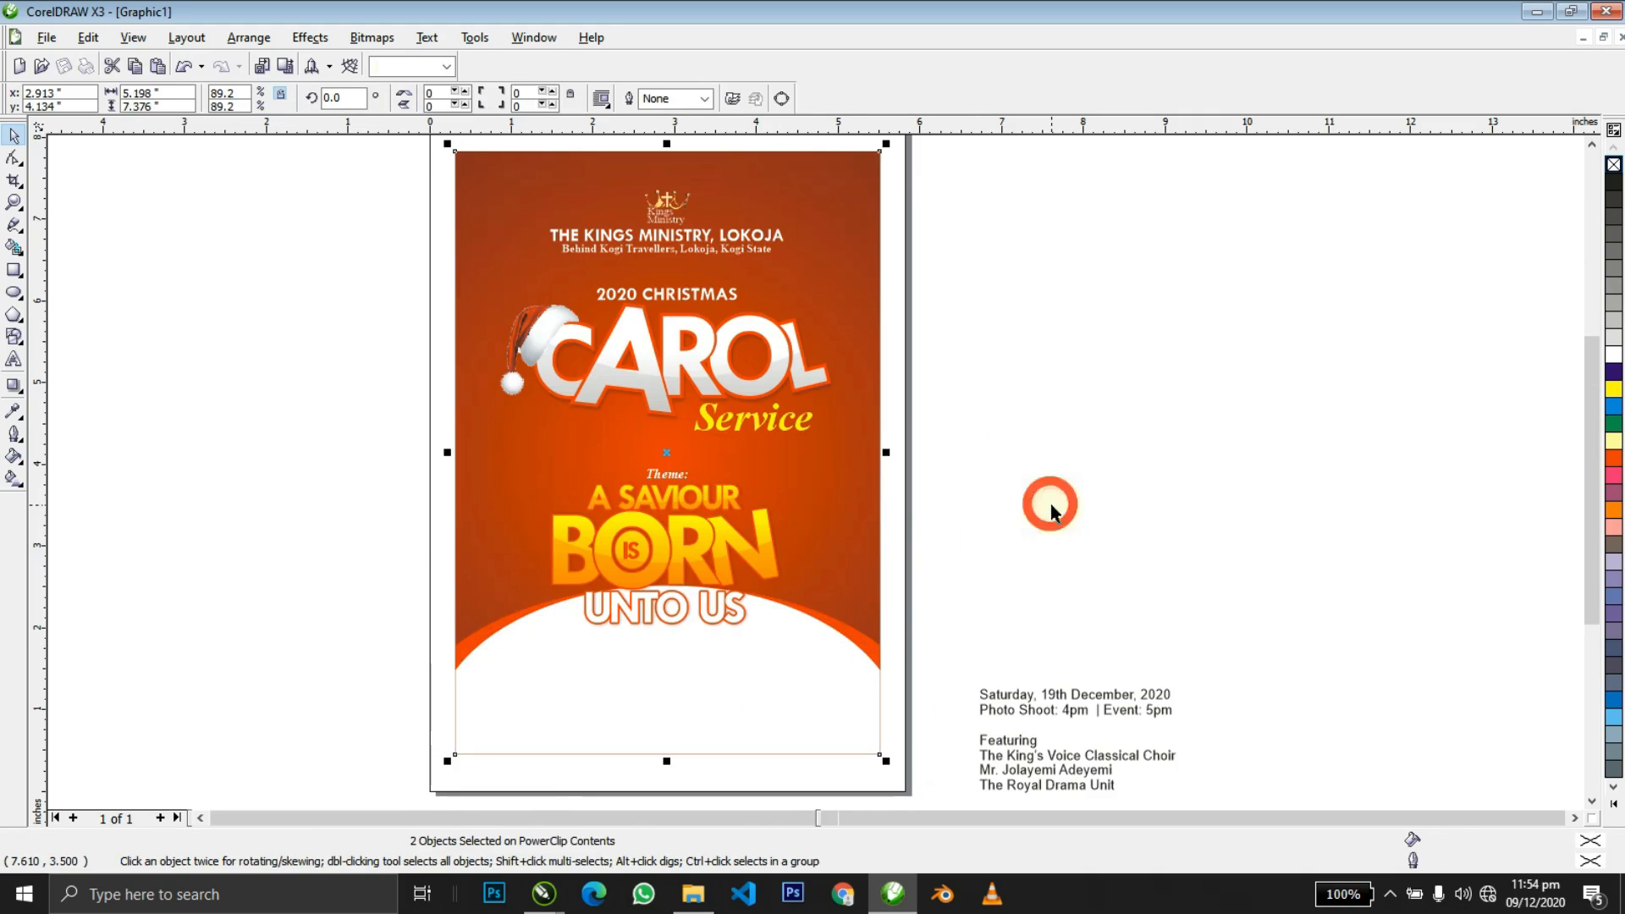
Adjust the height of both ellipses slightly.
click(1042, 506)
click(834, 689)
ctrl+click(834, 689)
click(840, 691)
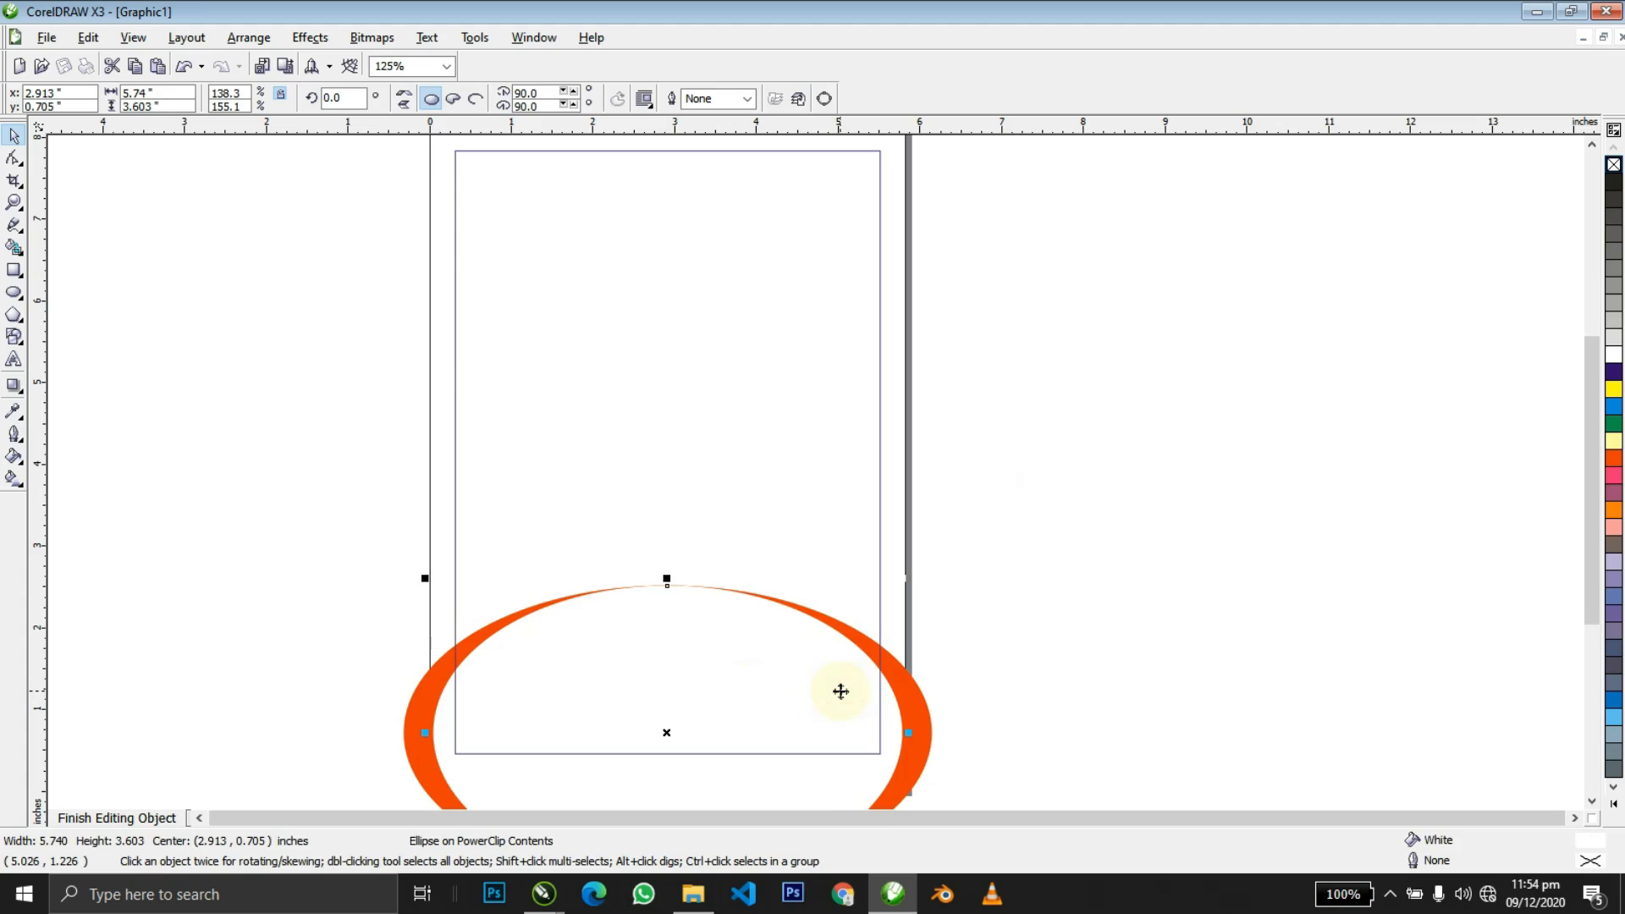
shift+click(702, 594)
drag(668, 580, 689, 591)
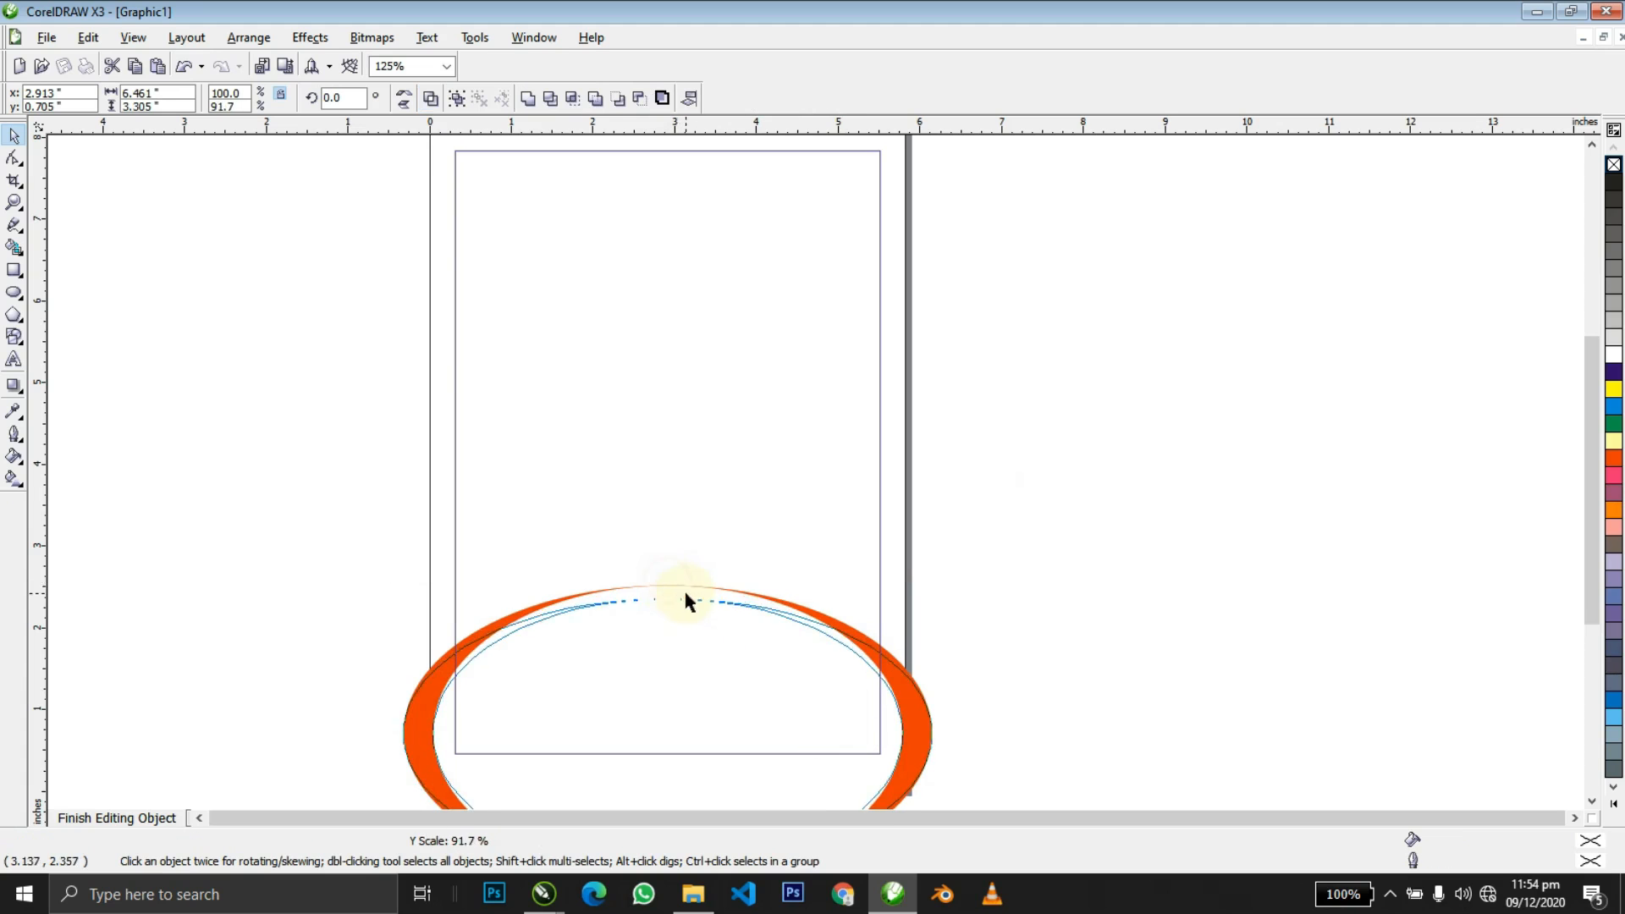
ctrl+click(1049, 562)
Move both ellipses up 0.2 inch to sit just beneath UNTO US.
click(1048, 569)
click(726, 673)
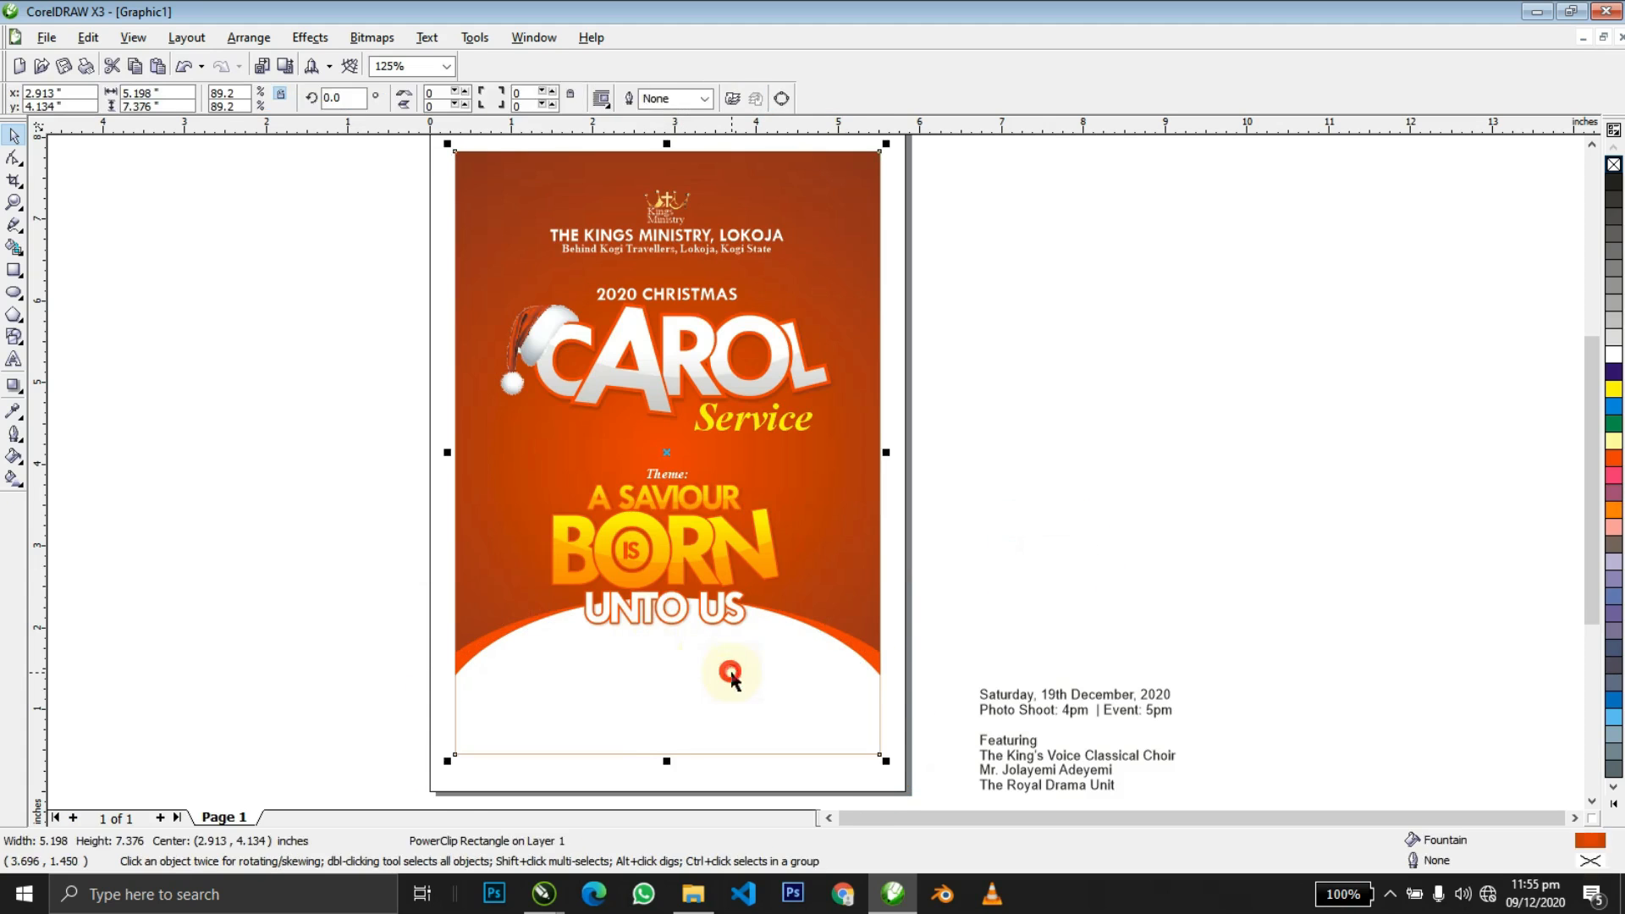
ctrl+click(728, 674)
click(776, 697)
key(ctrl+a)
key(Up)
key(Up)
ctrl+click(989, 628)
click(823, 670)
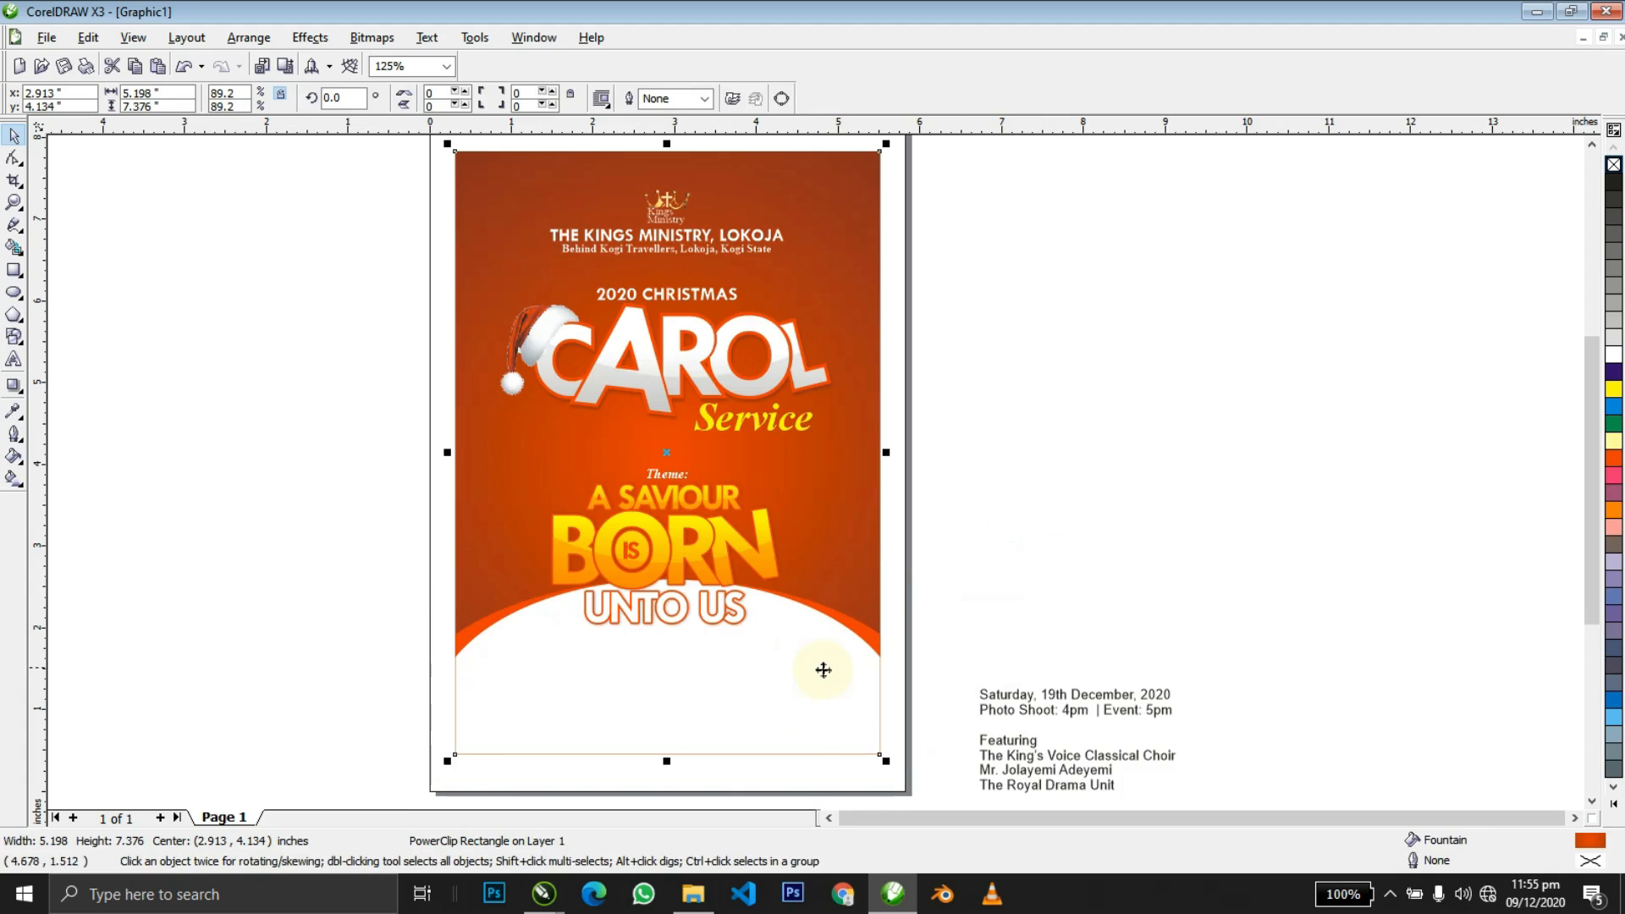
Zoom in on the theme lettering and give UNTO US a top-to-bottom gradient fill.
key(z)
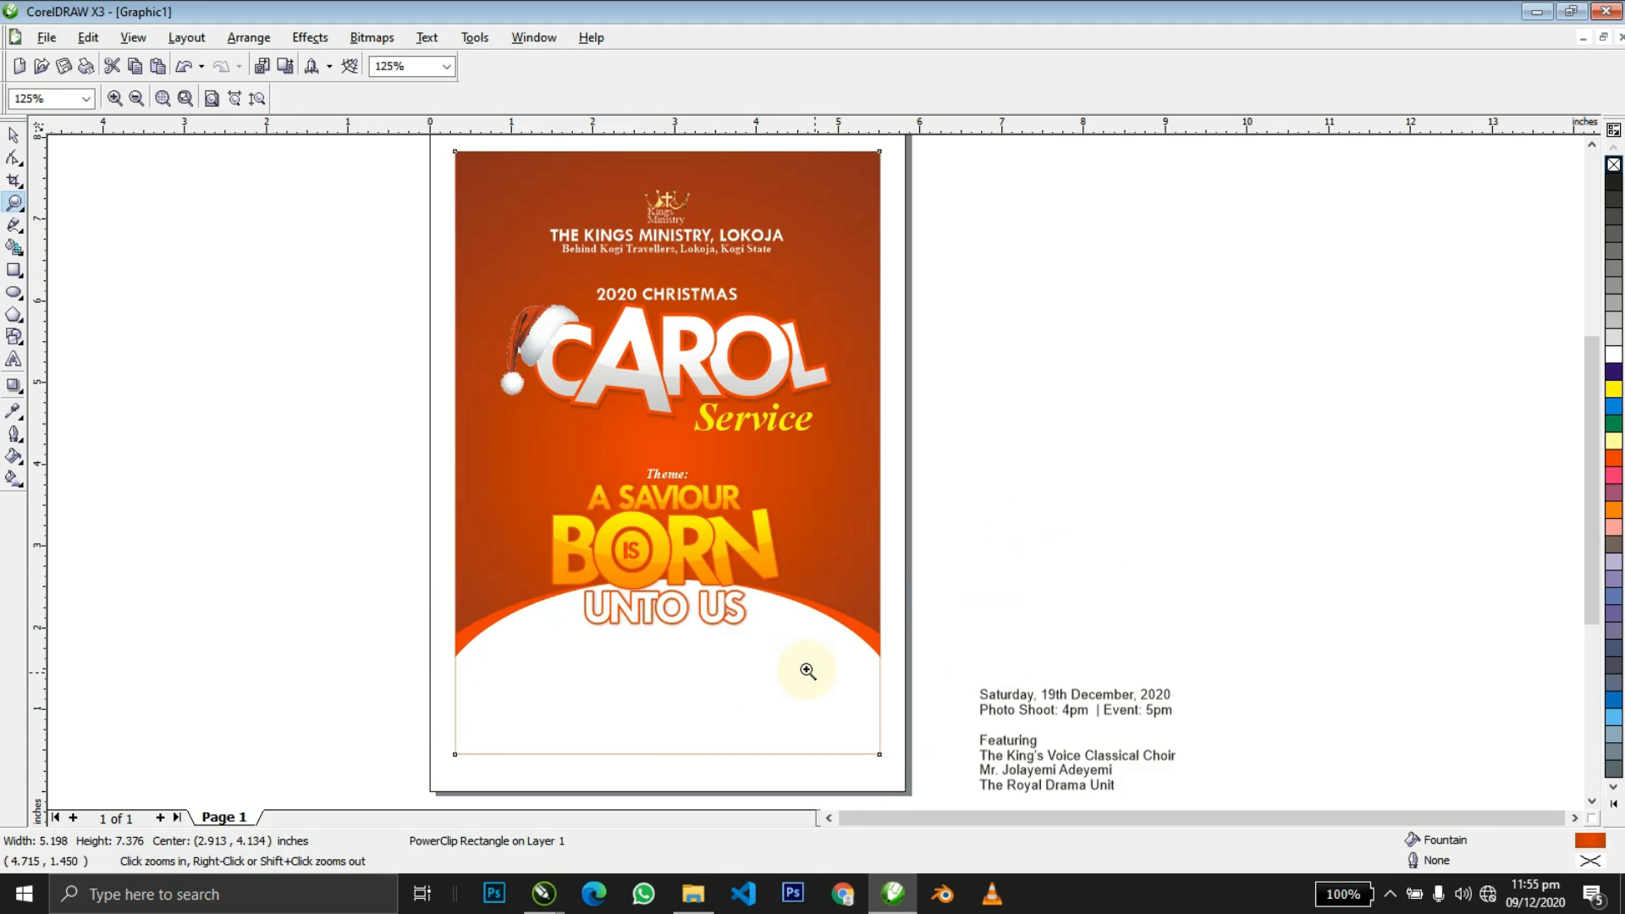
drag(412, 444, 1052, 755)
key(space)
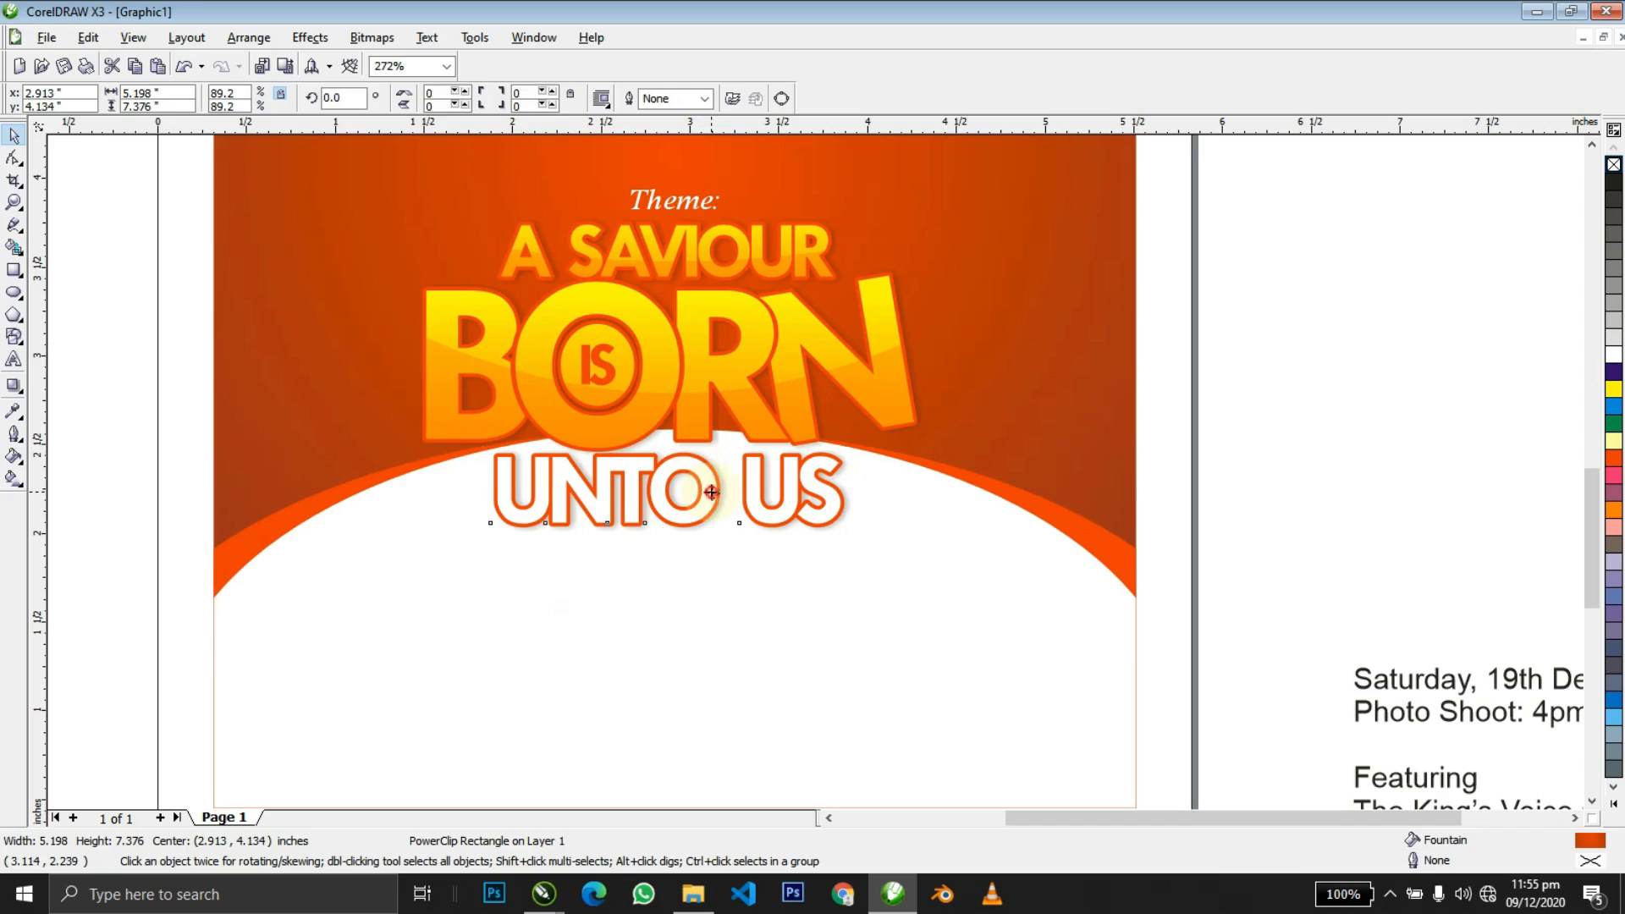
ctrl+click(709, 490)
key(g)
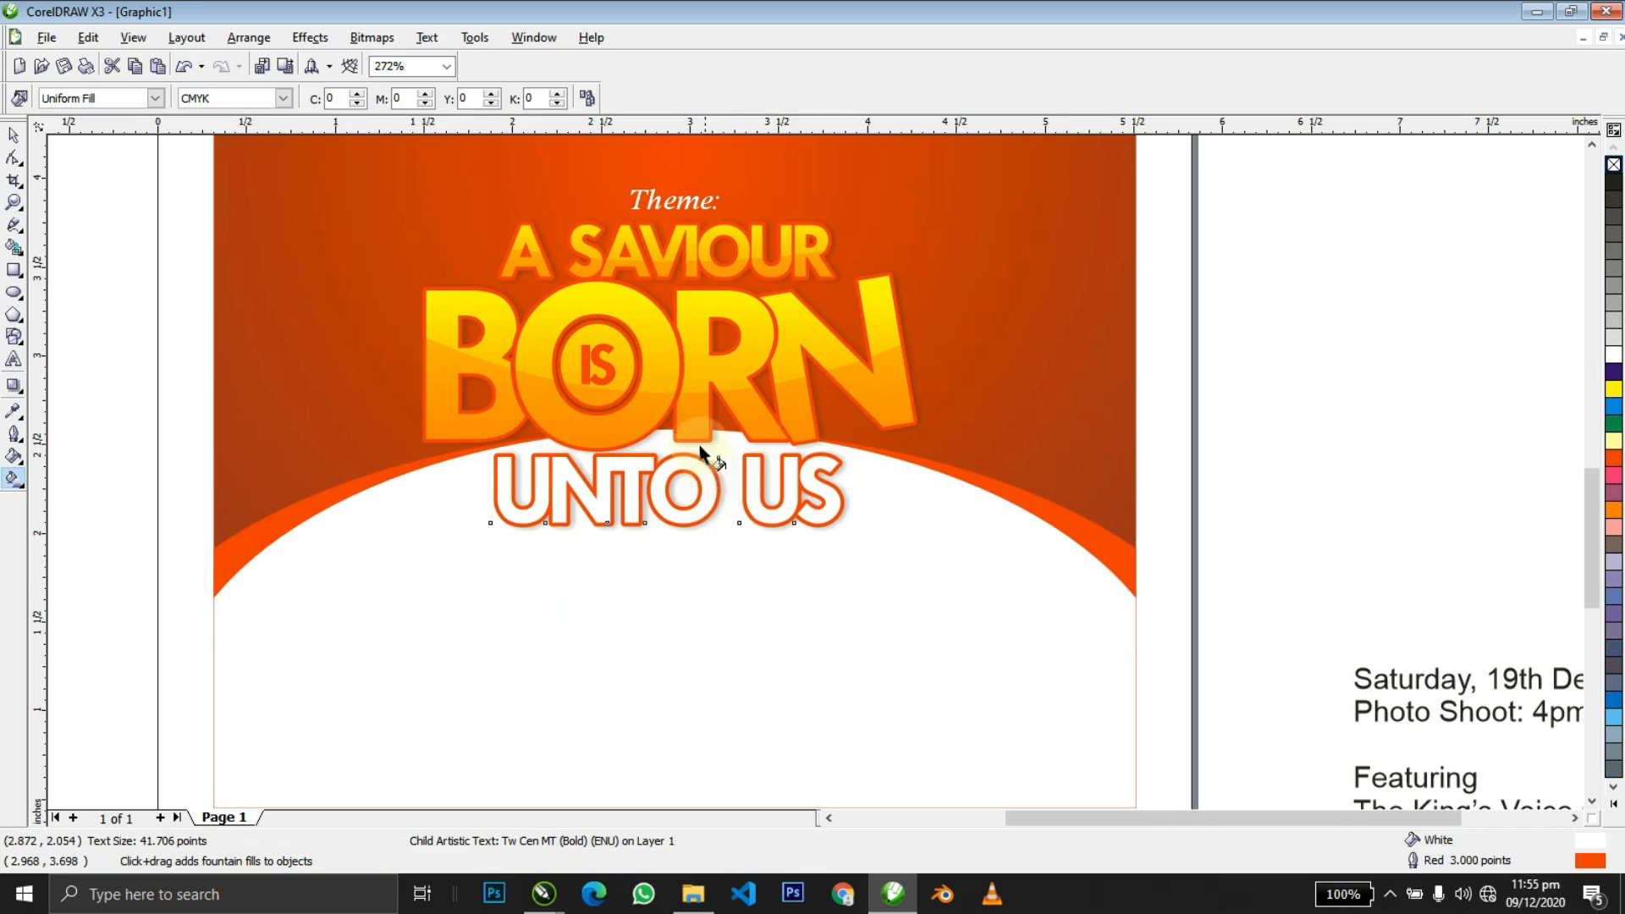
click(707, 620)
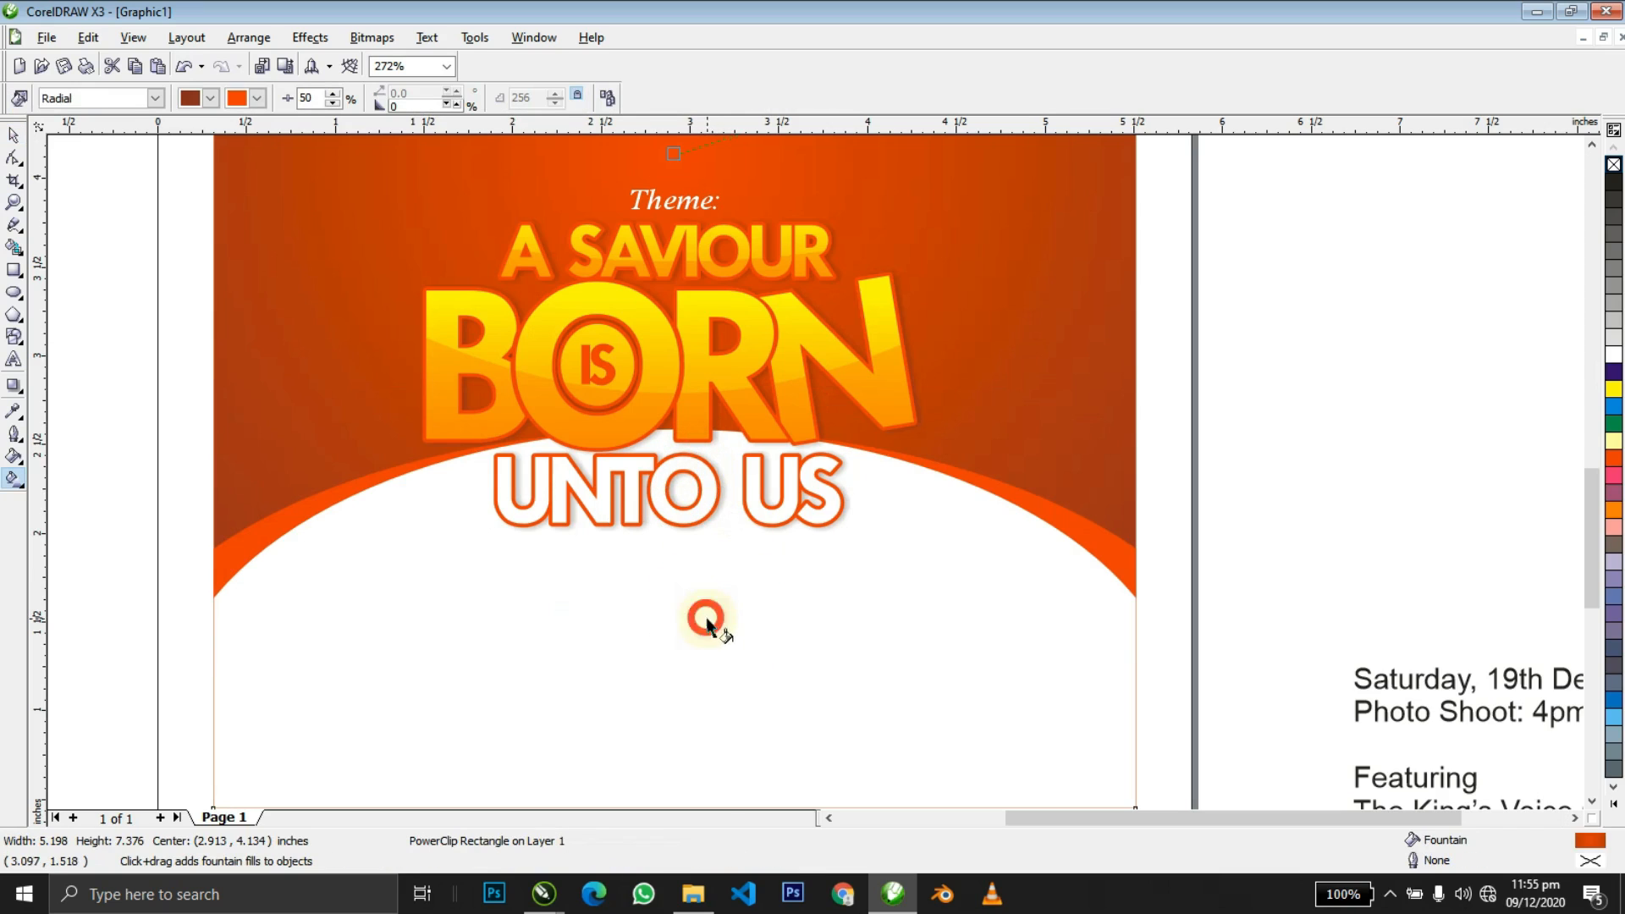
ctrl+click(715, 504)
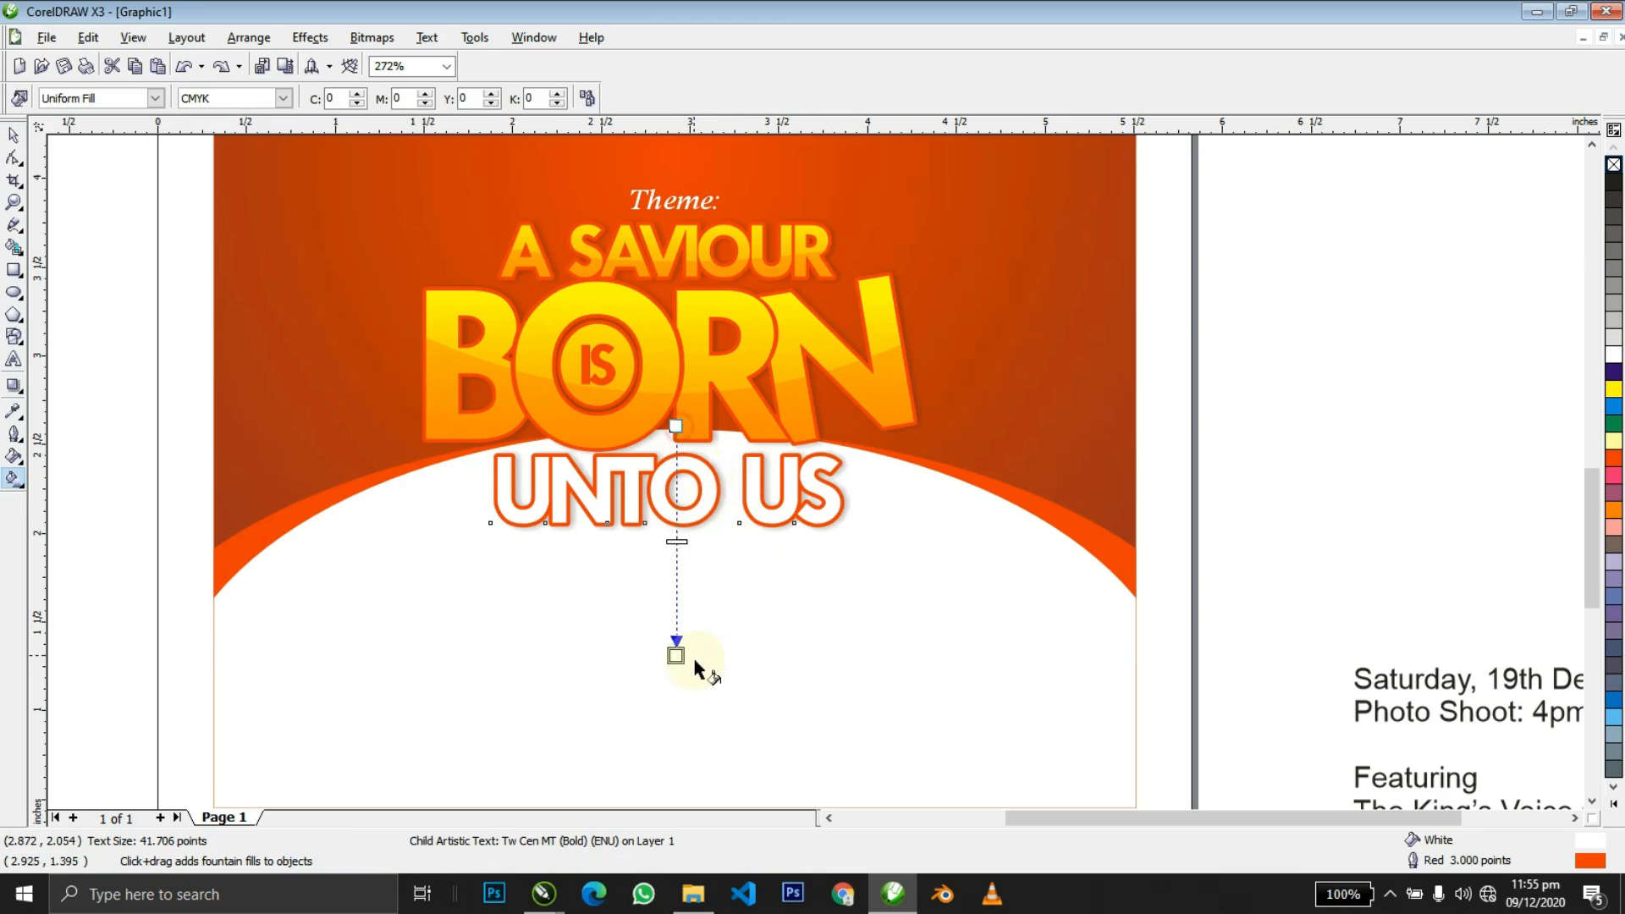
drag(695, 668, 675, 659)
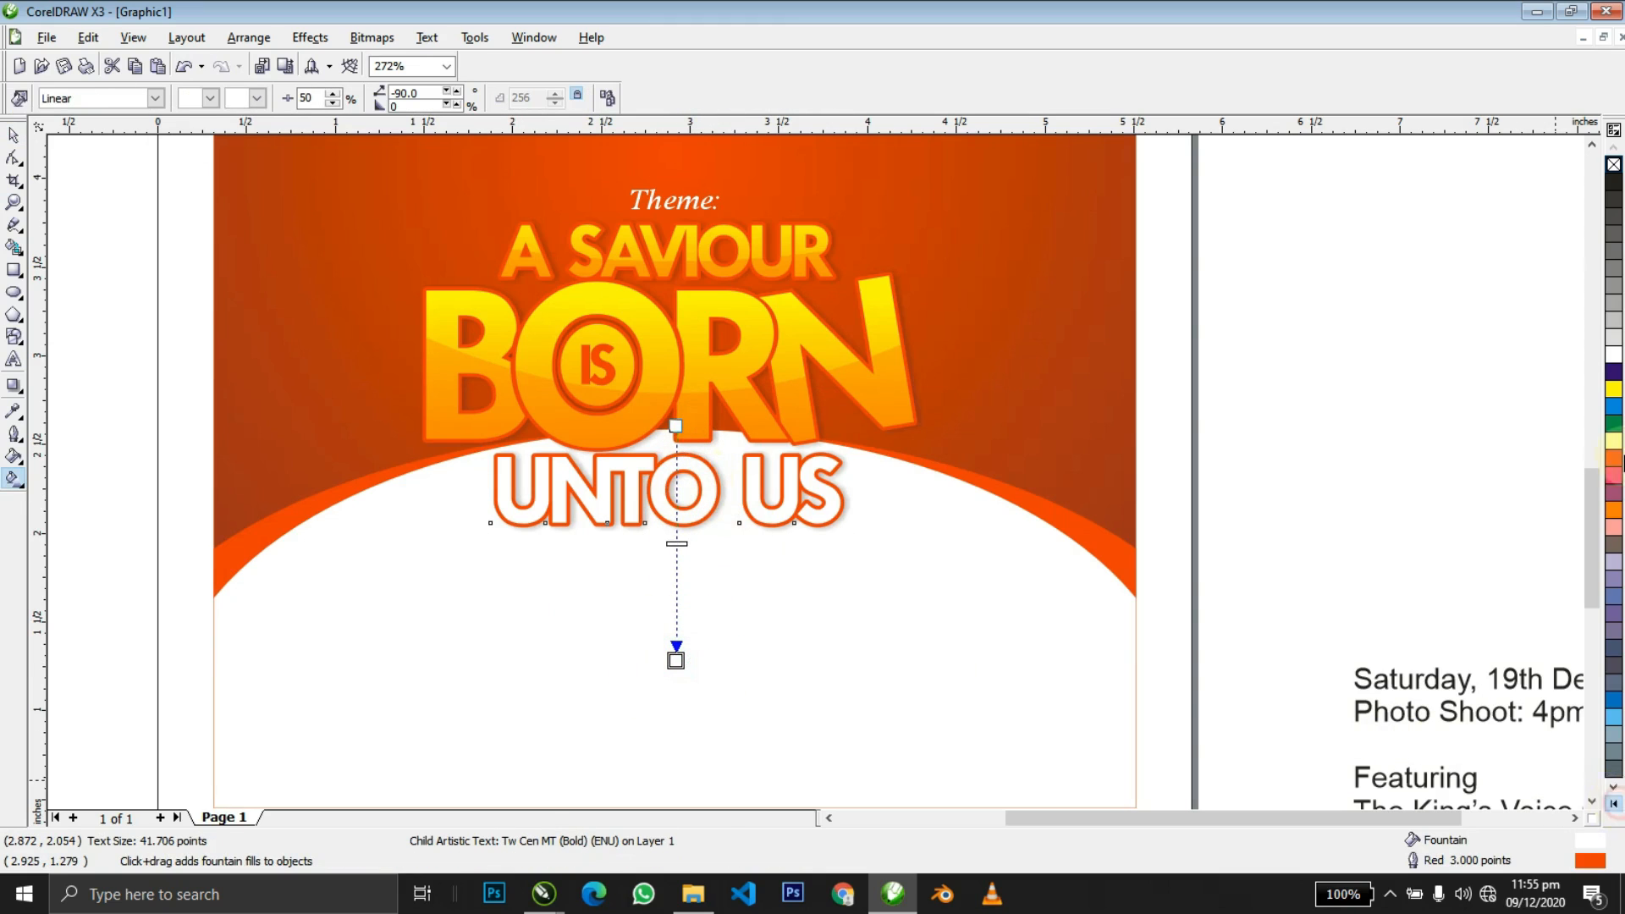
Set the UNTO US gradient to run from orange-red to black.
click(1615, 804)
click(1610, 461)
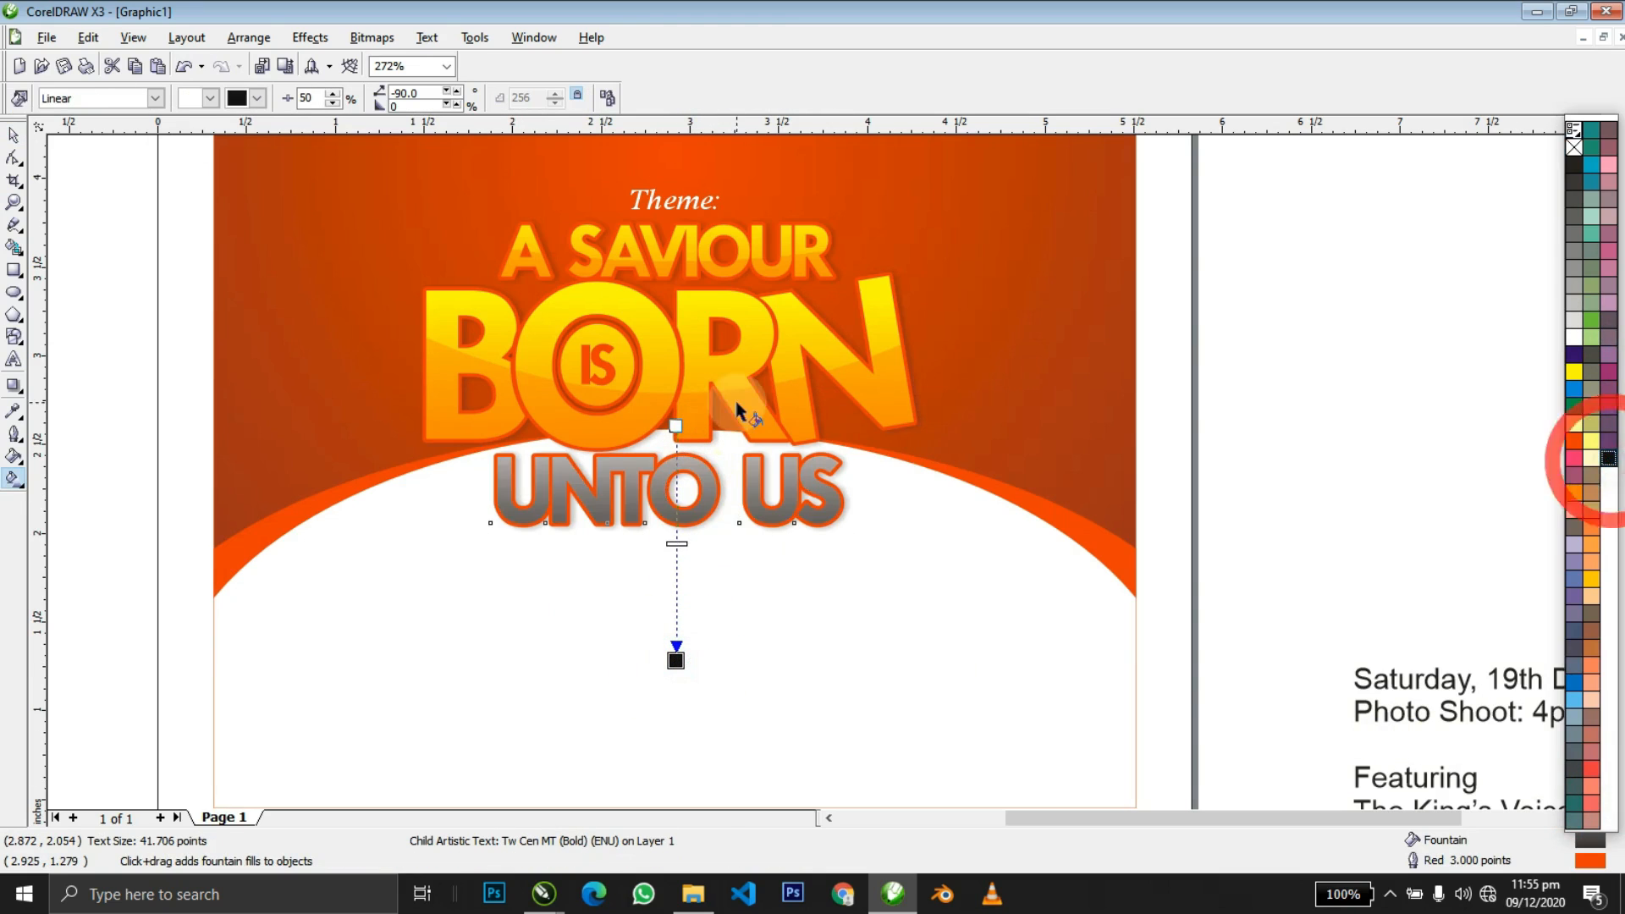
click(675, 425)
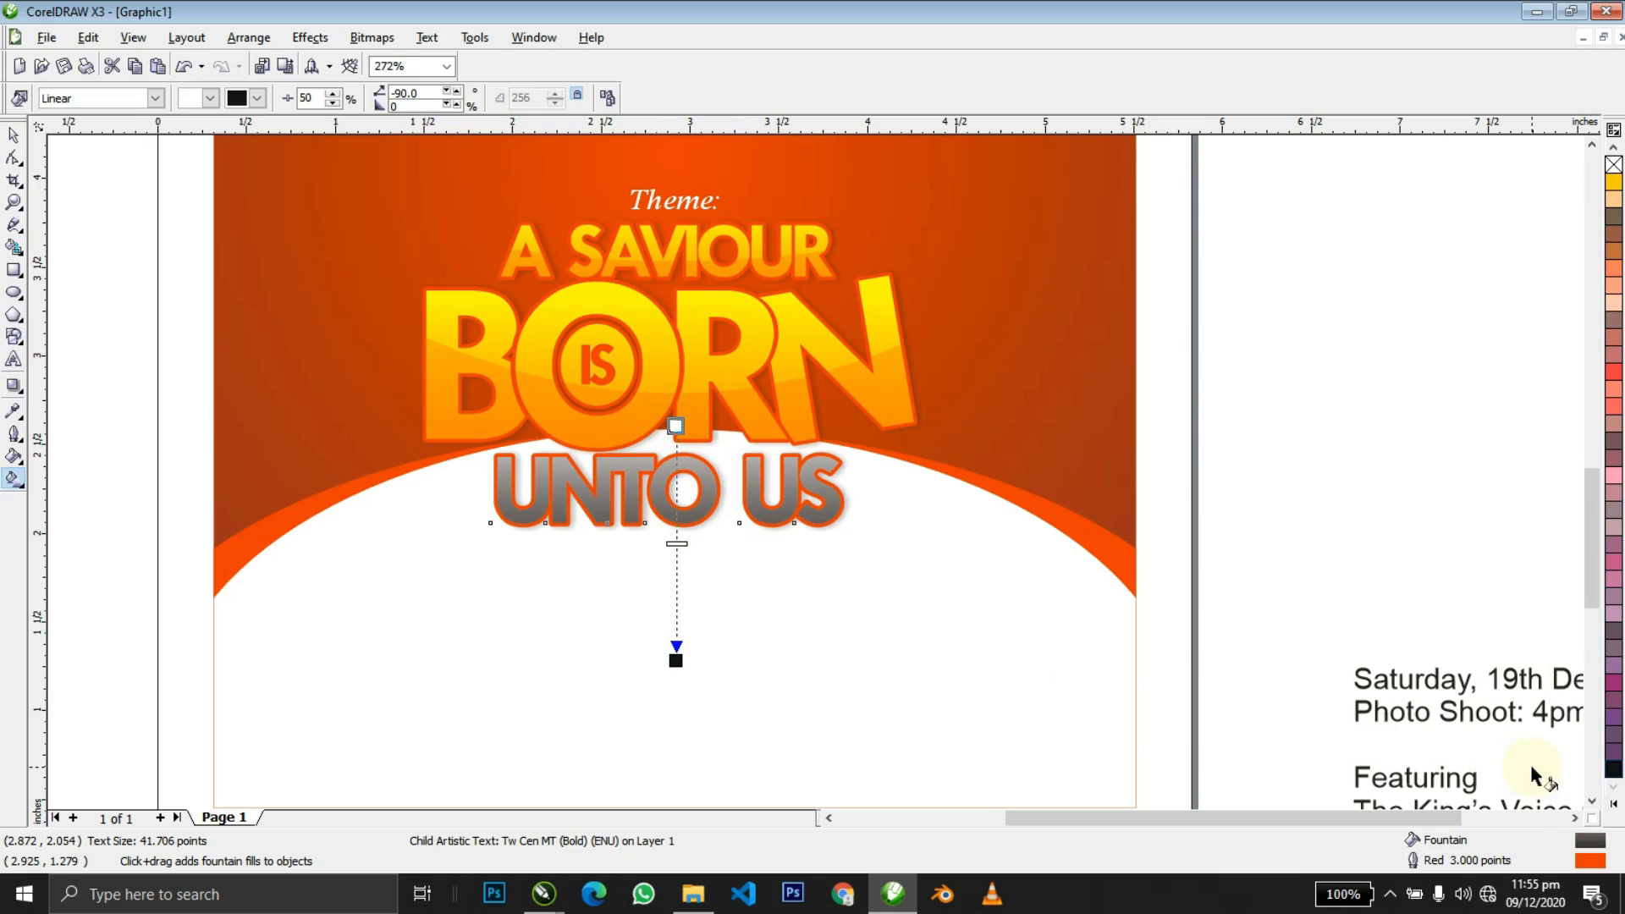
click(1614, 806)
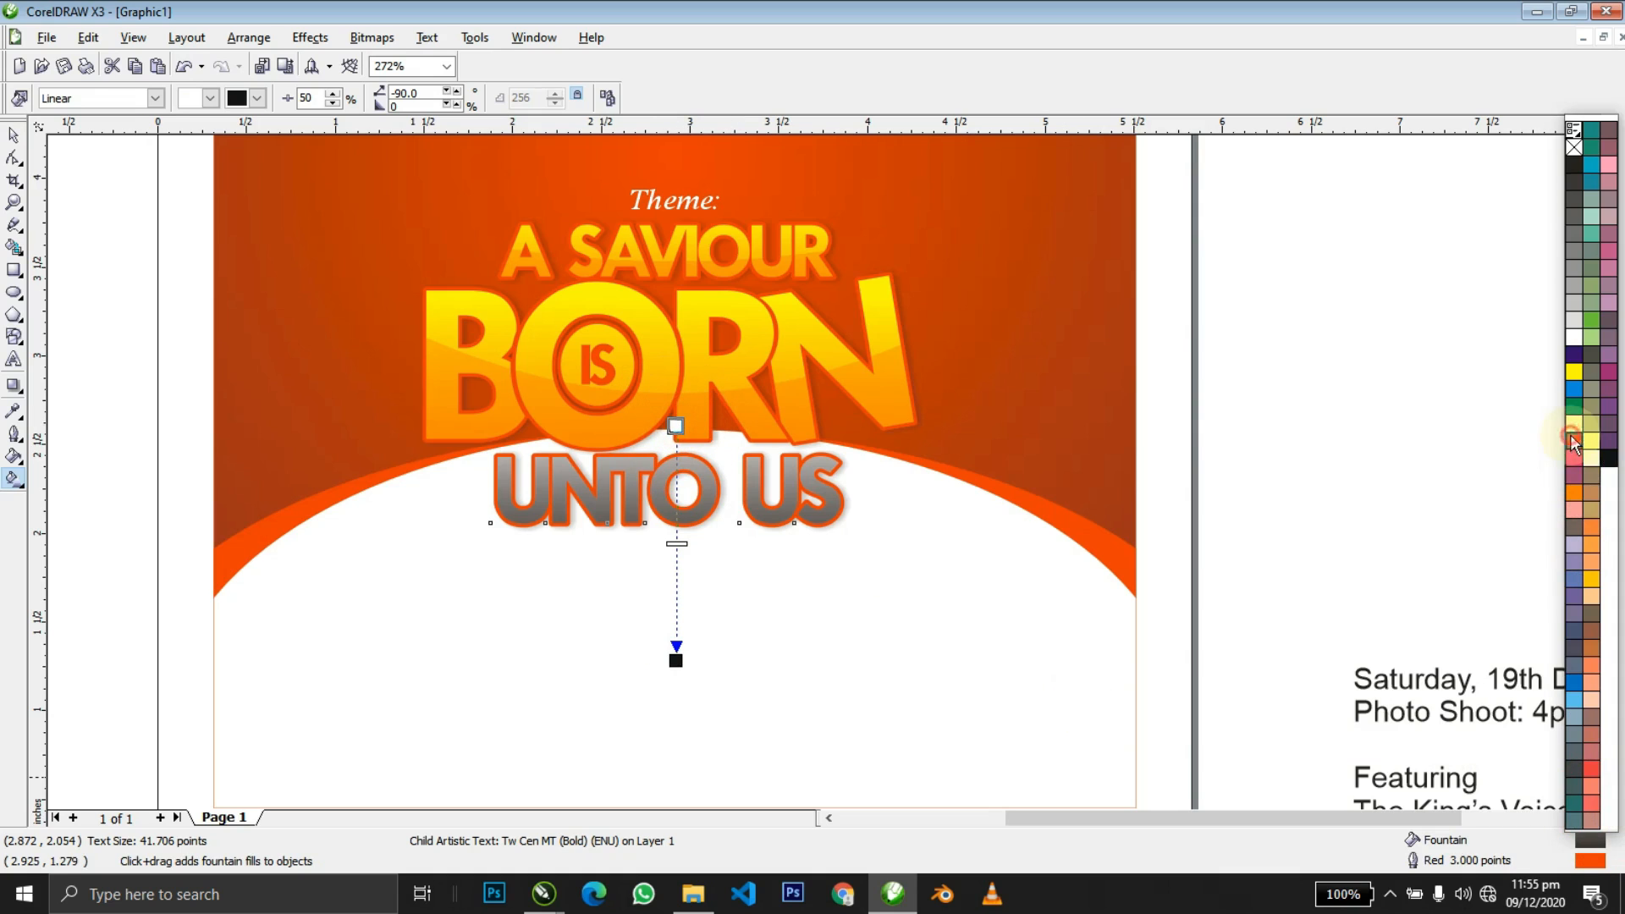
click(1572, 440)
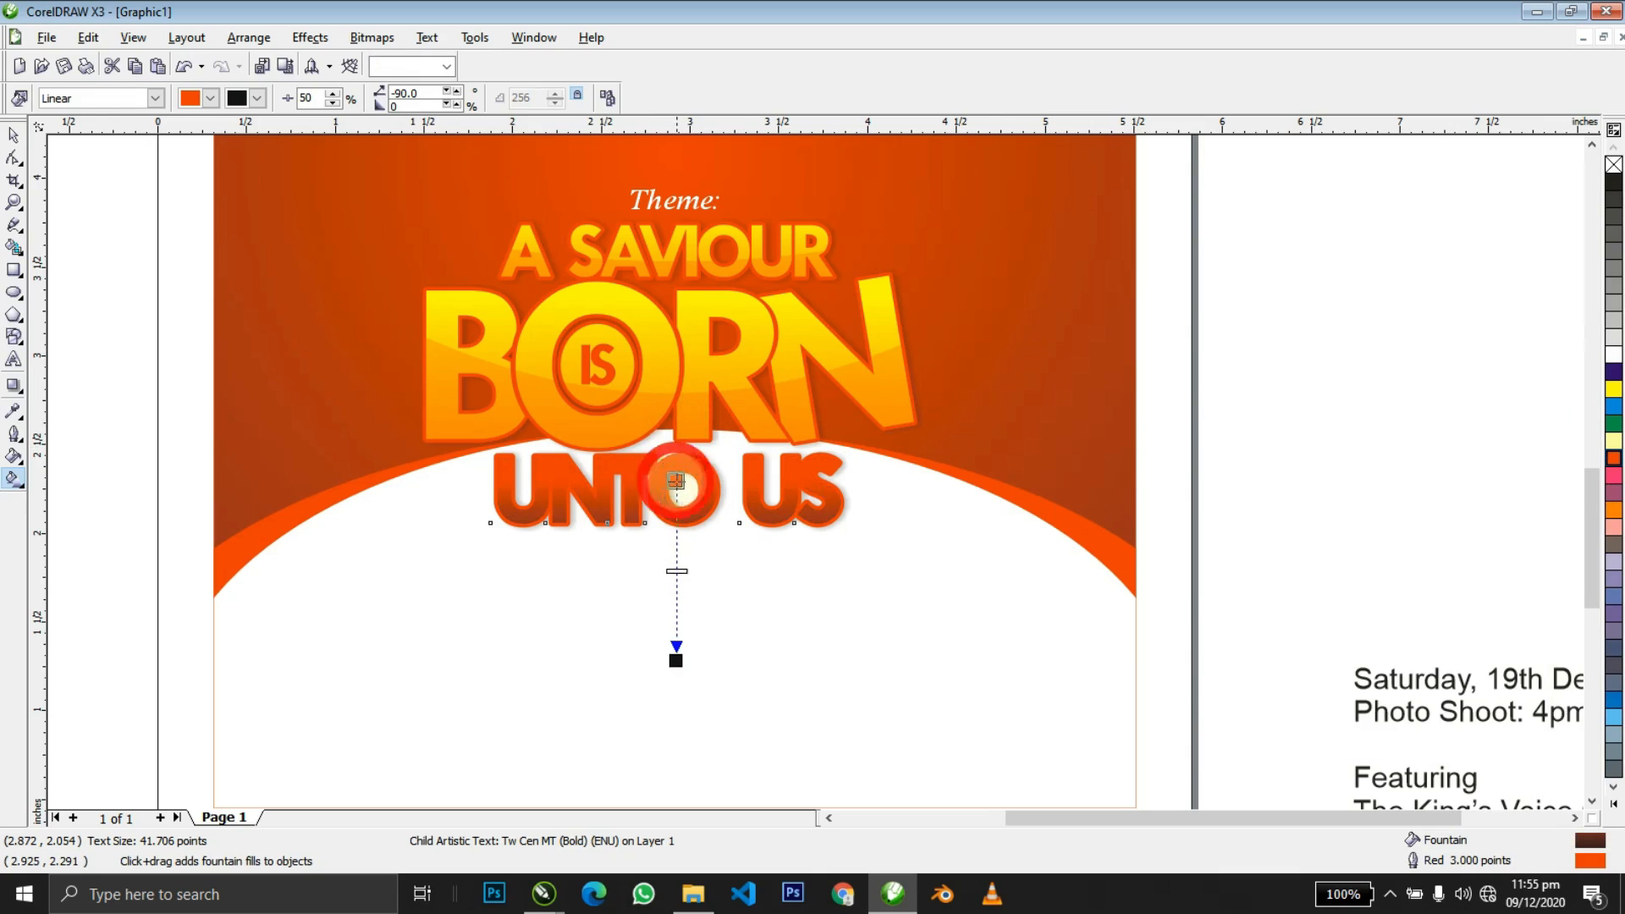
key(space)
click(1613, 803)
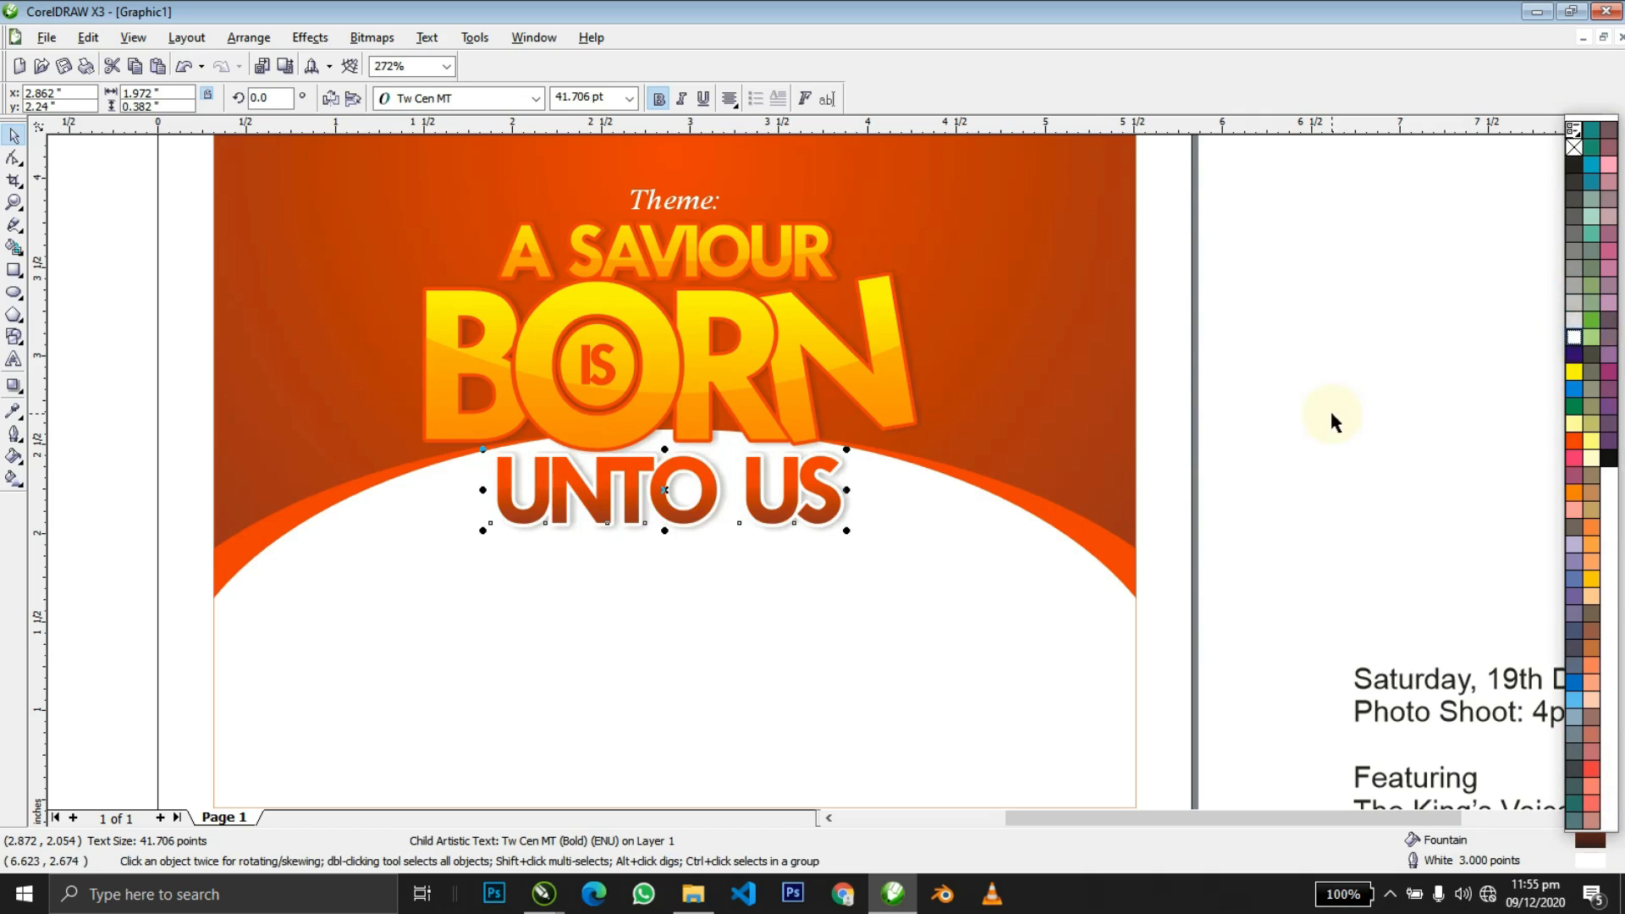
click(1217, 410)
key(z)
right_click(1218, 409)
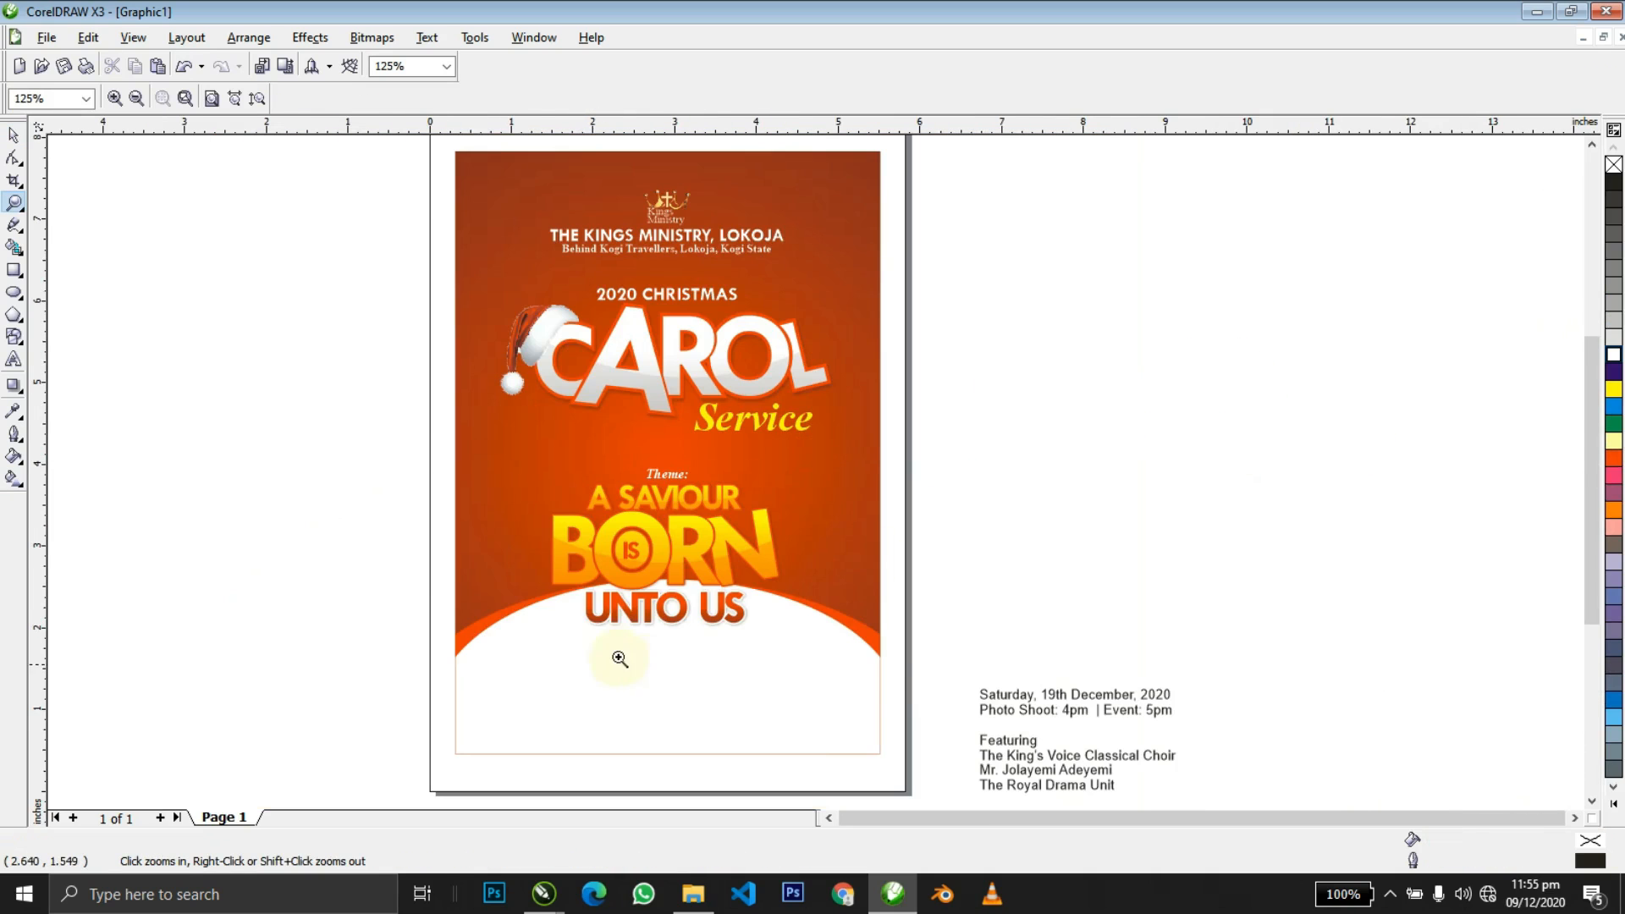
Group the Theme: label with the A SAVIOUR IS BORN UNTO US title lettering.
drag(542, 556, 903, 674)
drag(429, 441, 912, 646)
key(space)
scroll(929, 613, down, 2)
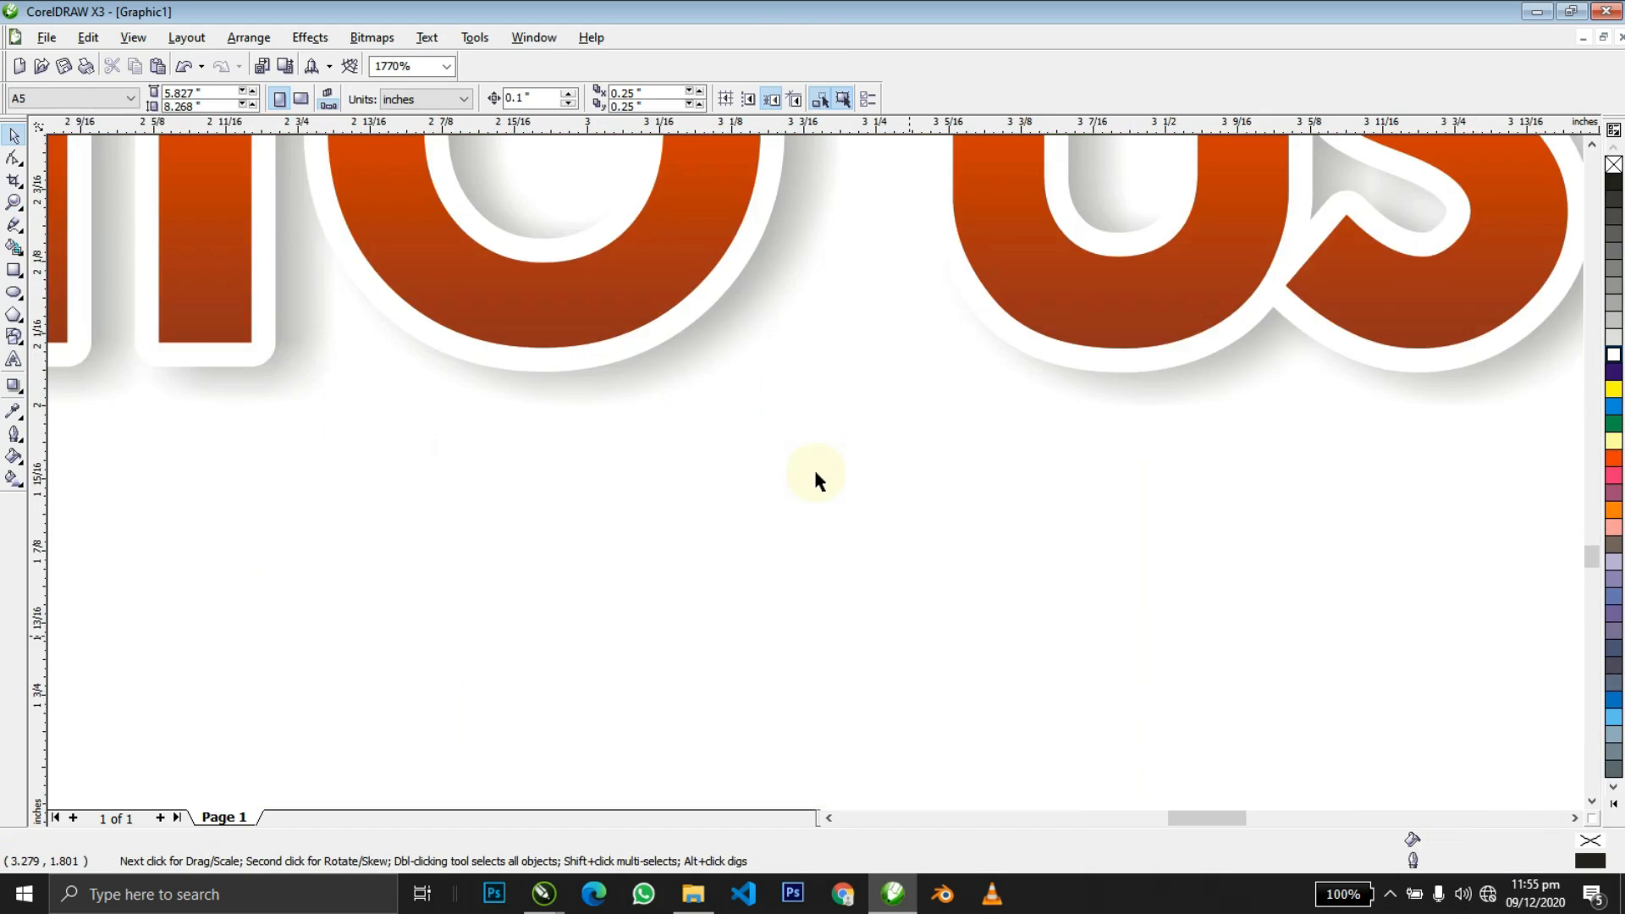
key(F4)
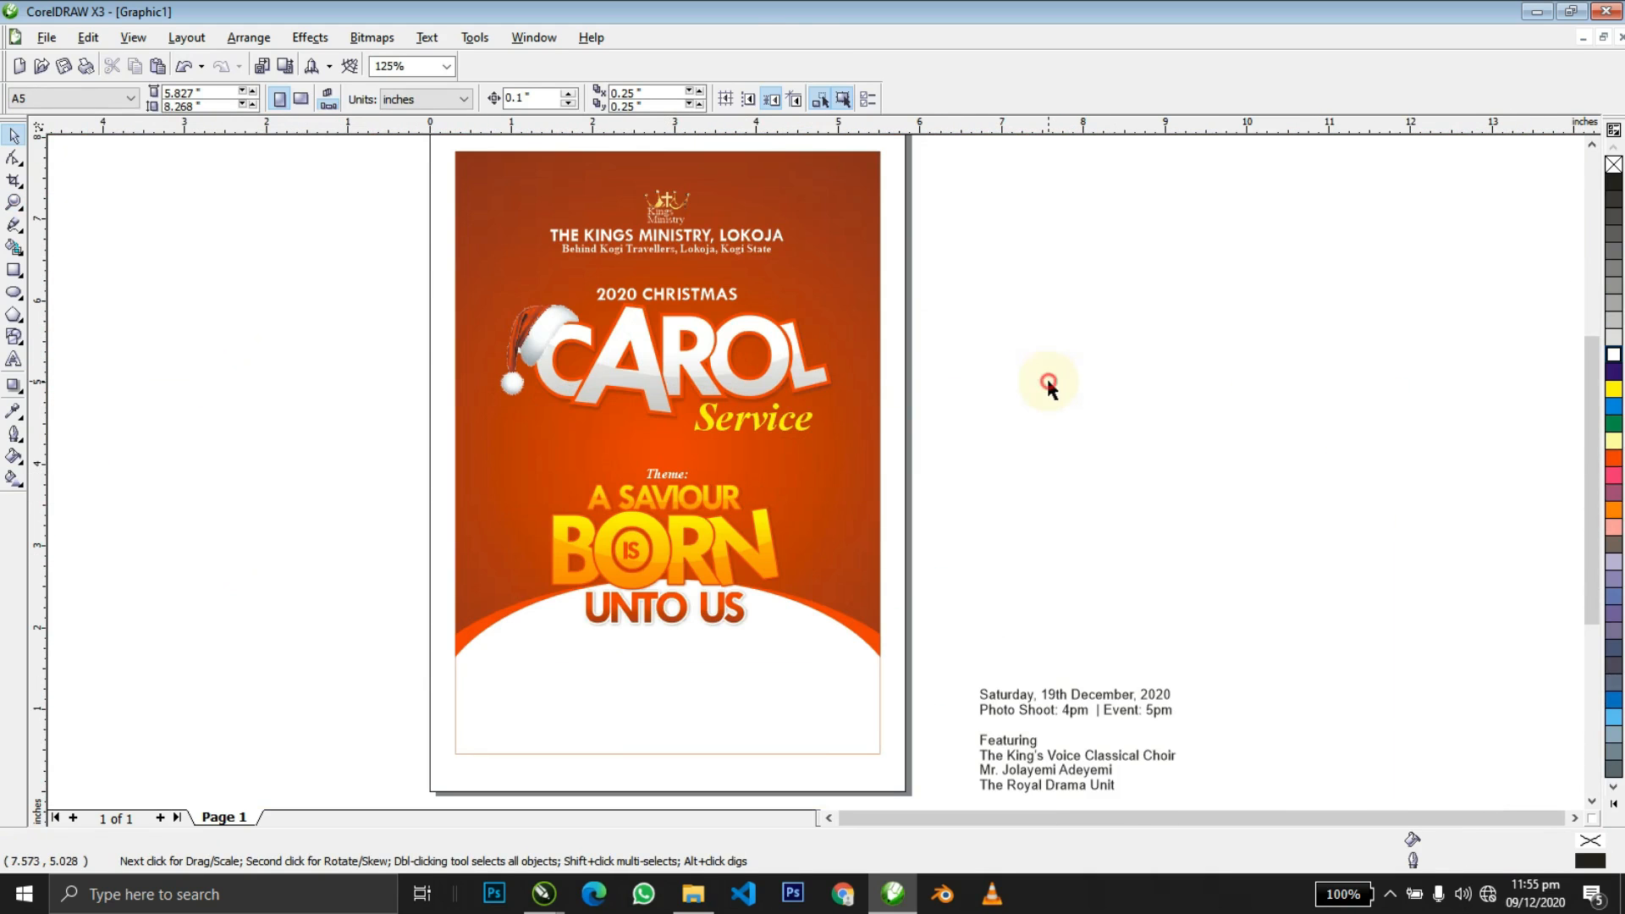
click(723, 565)
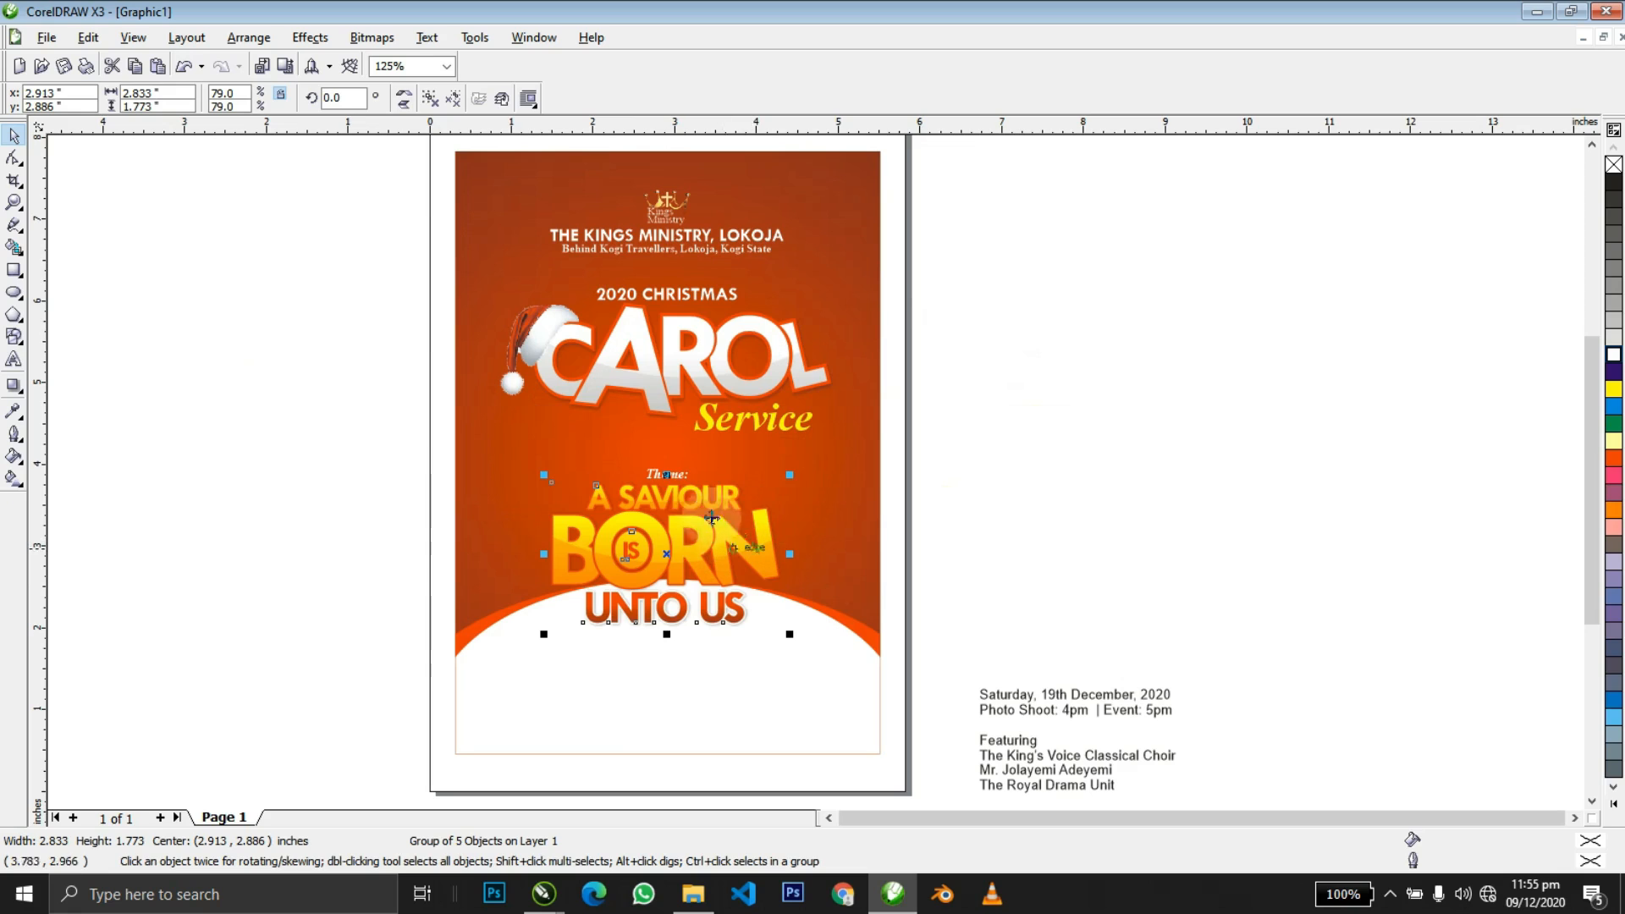
key(Escape)
click(687, 479)
click(671, 474)
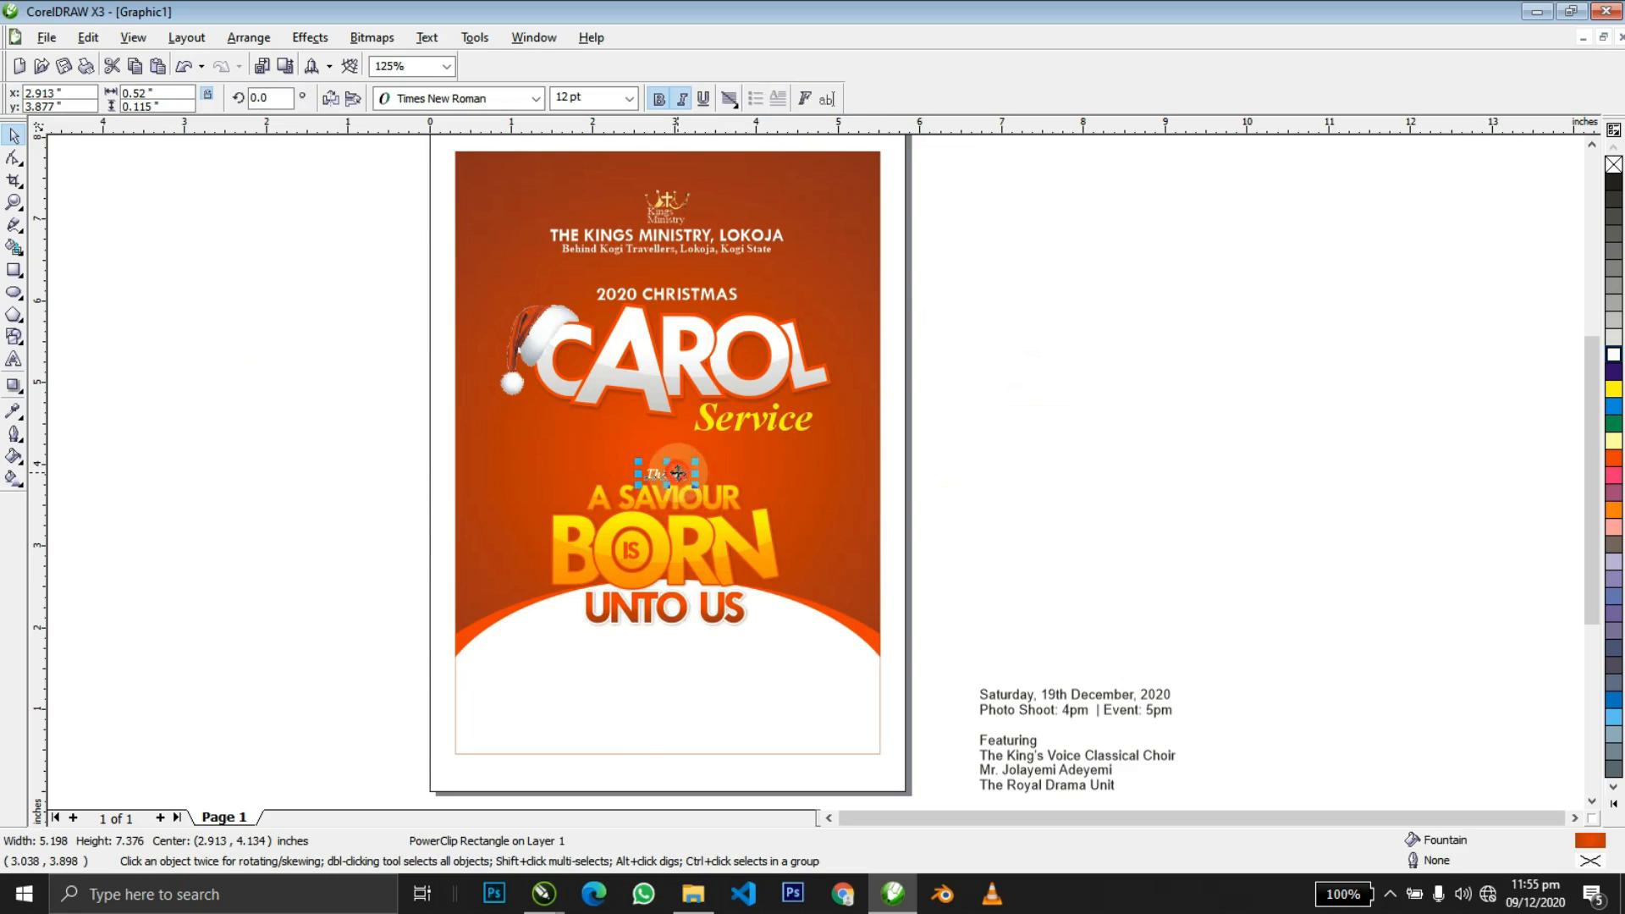
shift+click(702, 501)
key(ctrl+g)
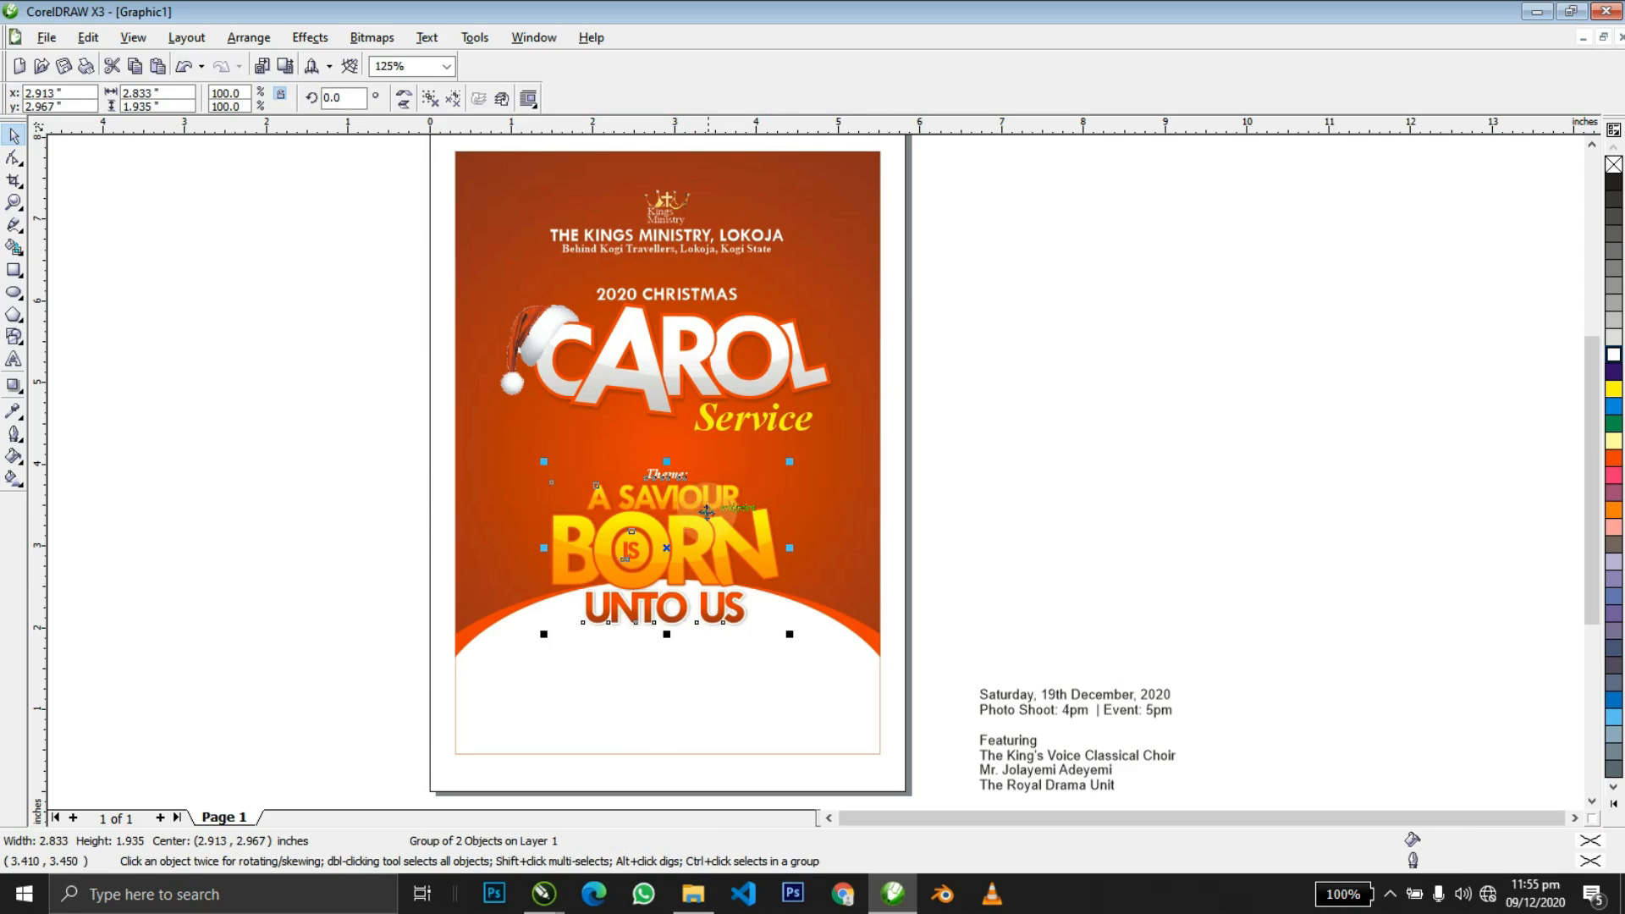
Centre the theme group on the orange background, then pick up the Stars image in Explorer.
drag(717, 539, 793, 542)
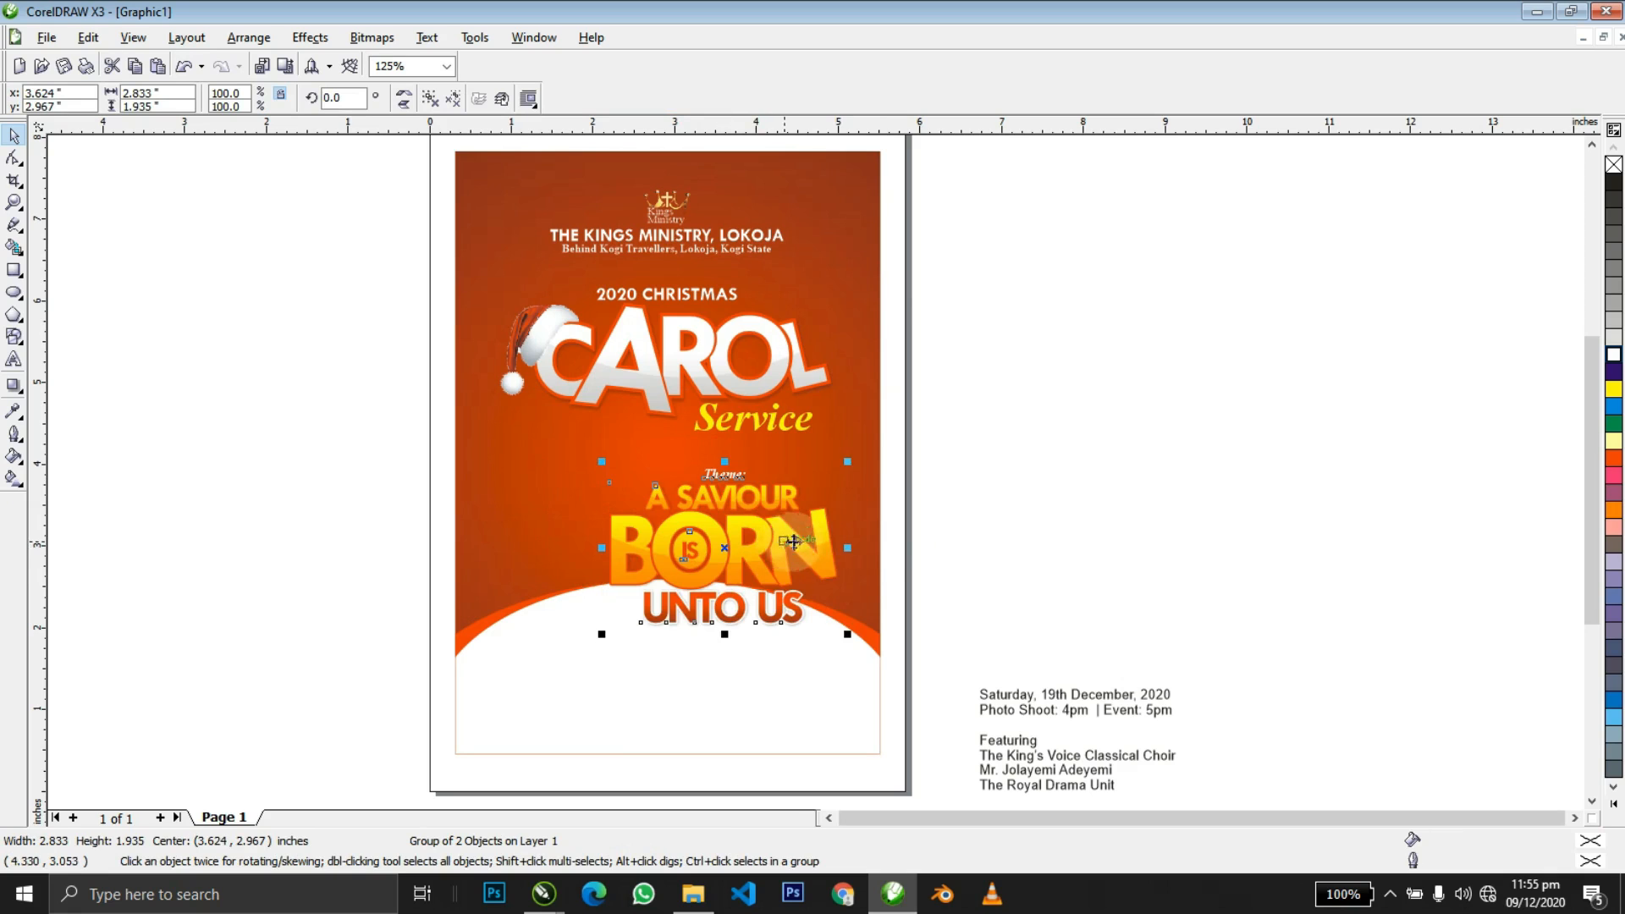
shift+click(872, 549)
key(c)
shift+click(871, 548)
click(962, 524)
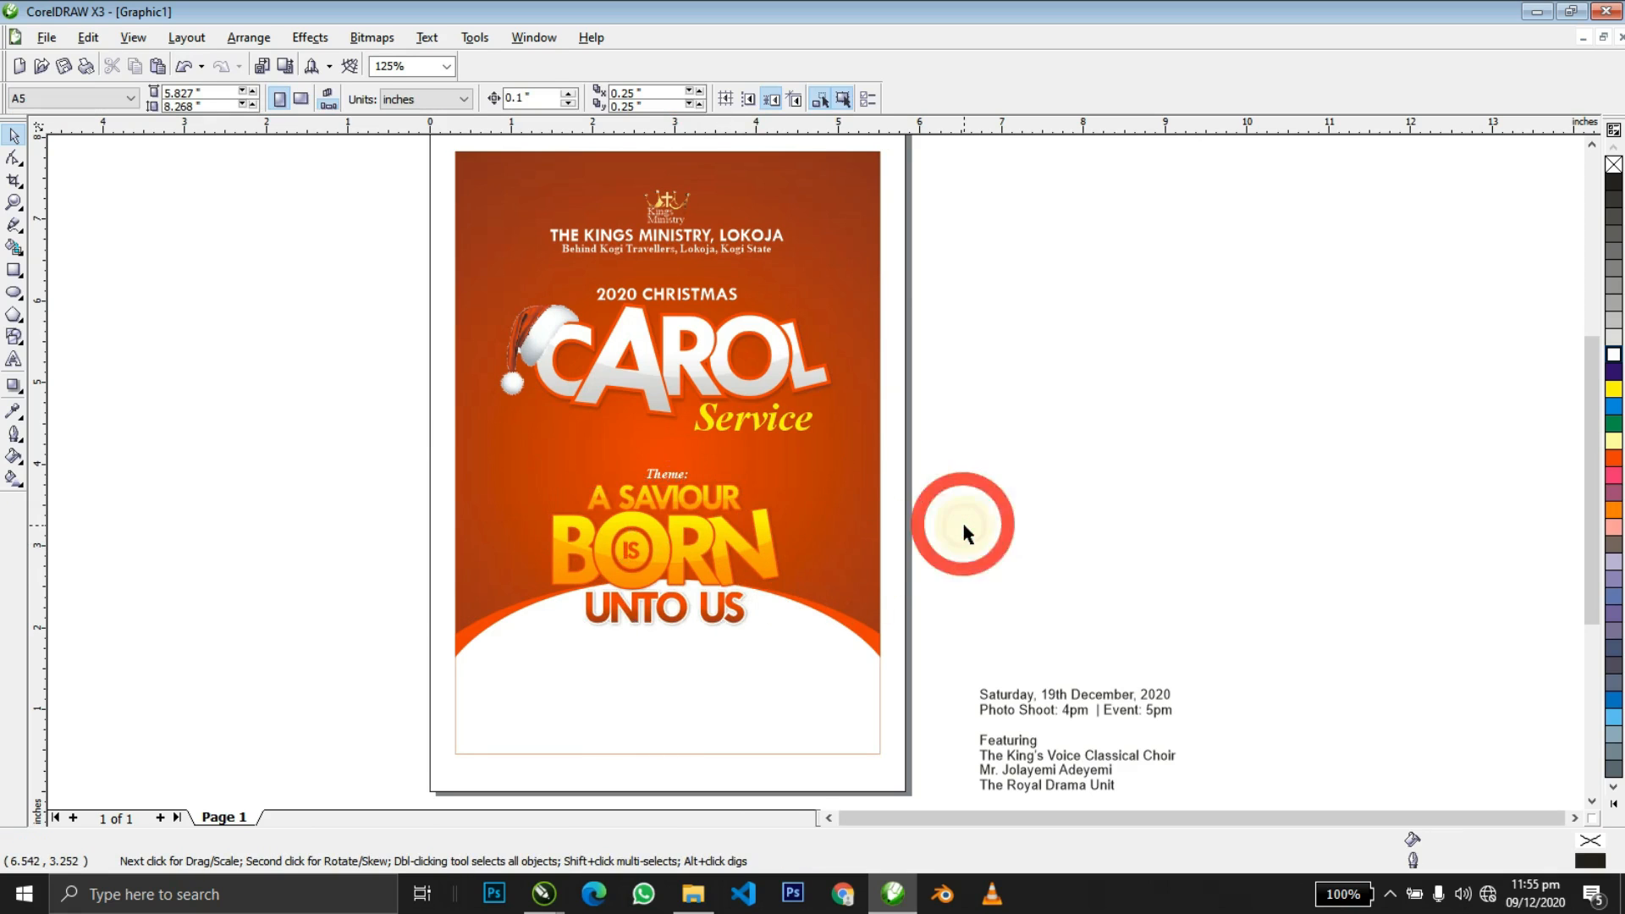
key(alt+Tab)
drag(347, 551, 605, 637)
Import Stars.png onto the flyer, shrink it and centre it on the theme title.
drag(855, 583, 1178, 493)
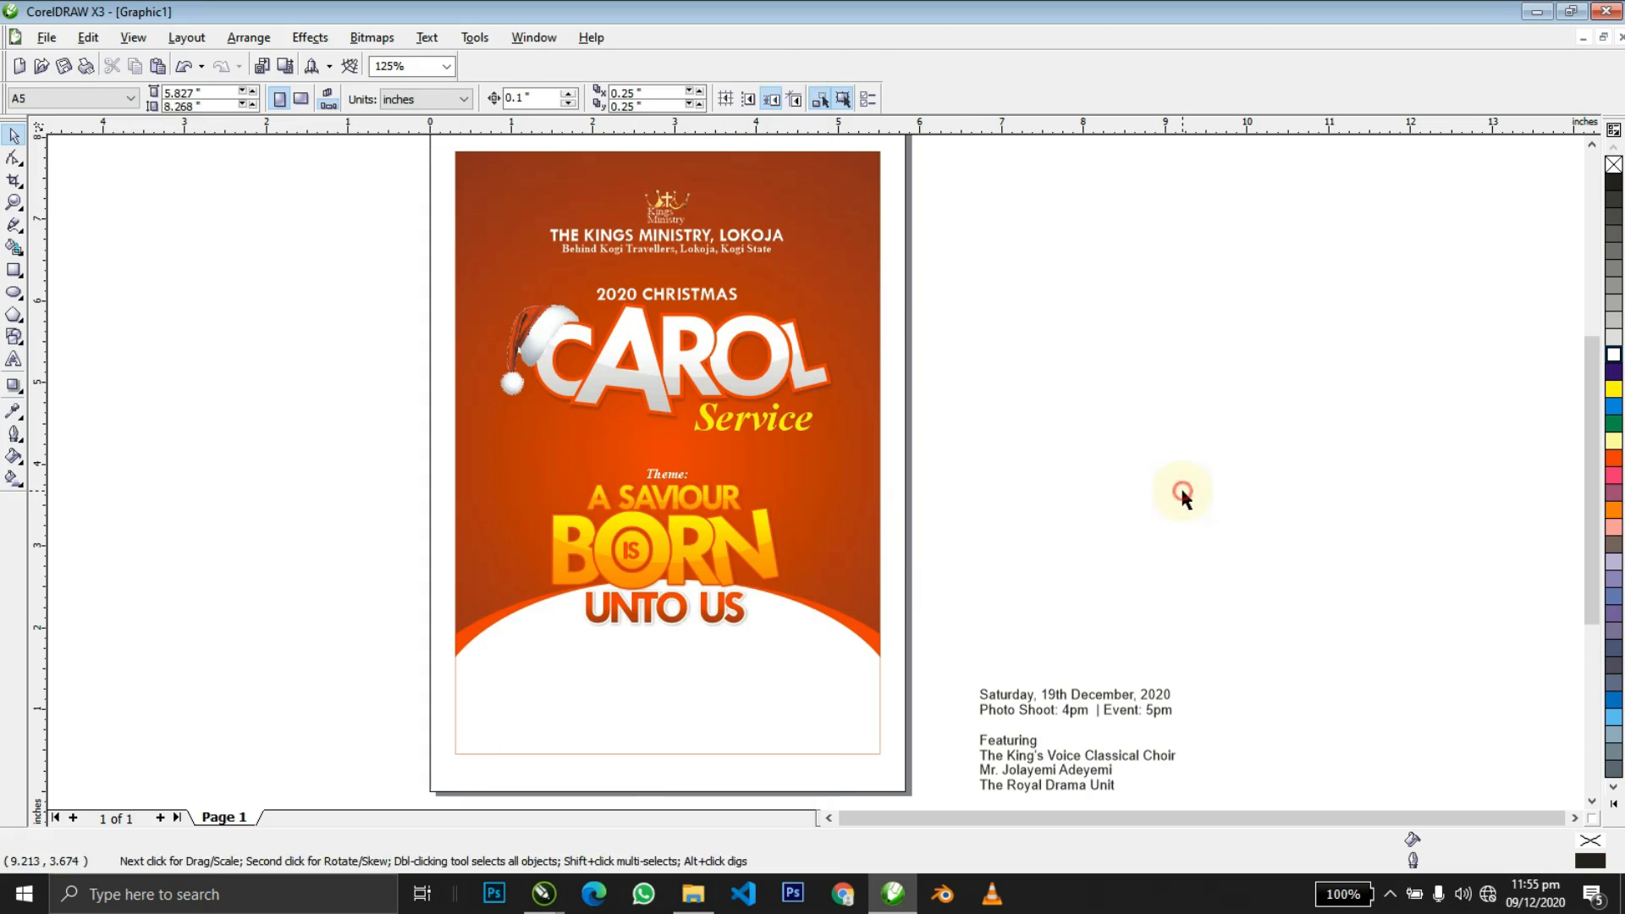
key(shift+F2)
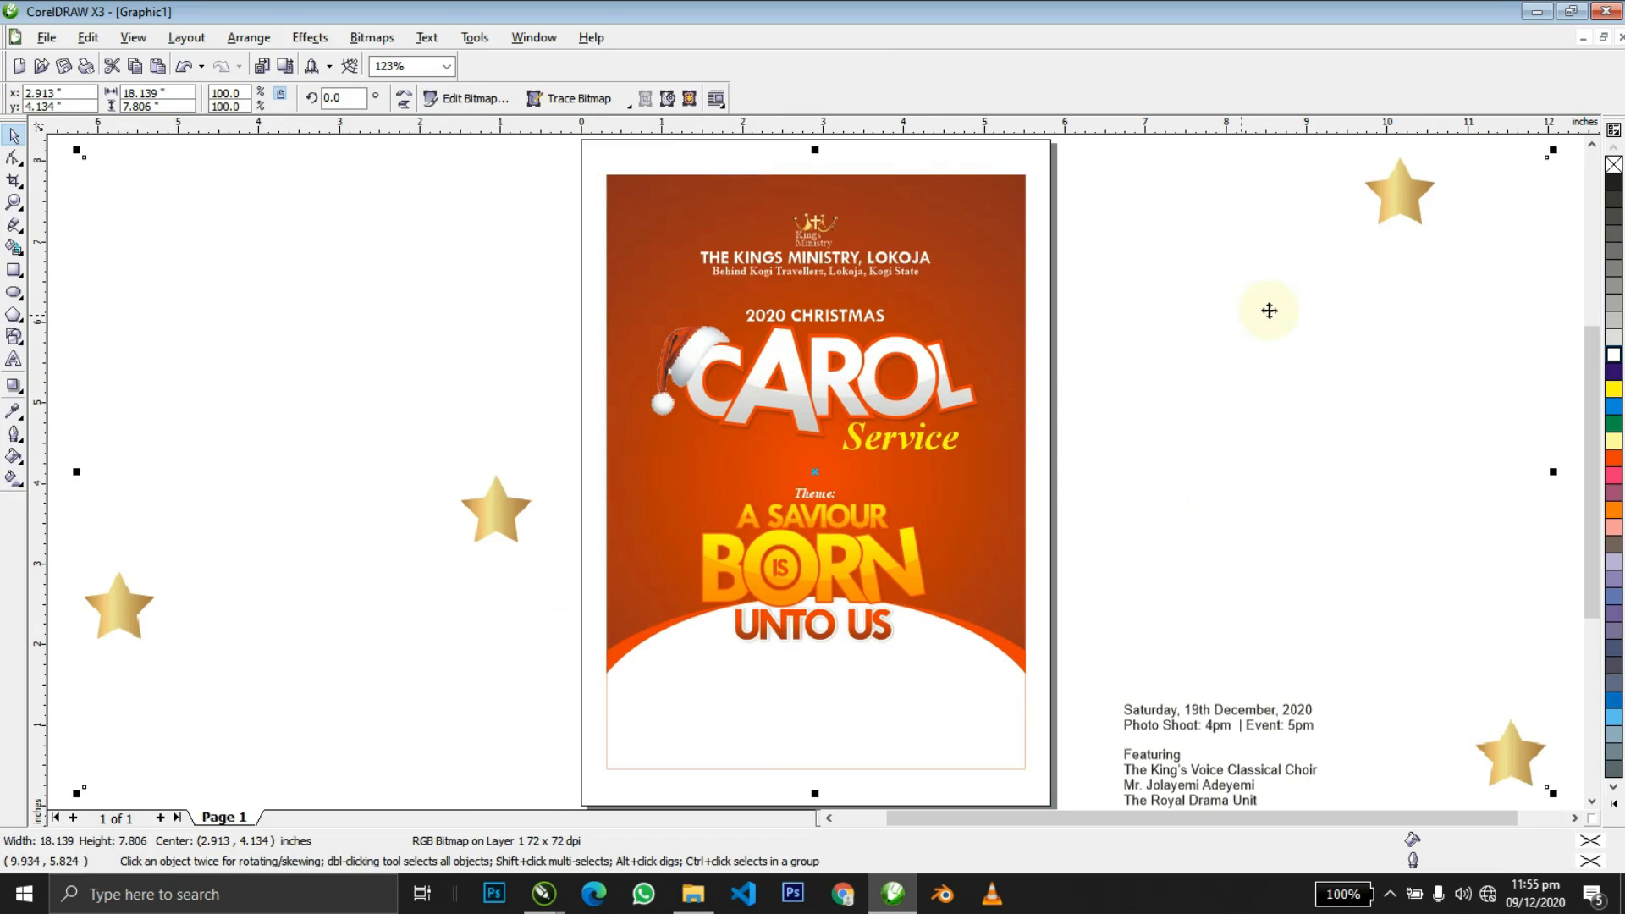
drag(1071, 335, 976, 360)
shift+click(855, 599)
key(e)
key(shift+F2)
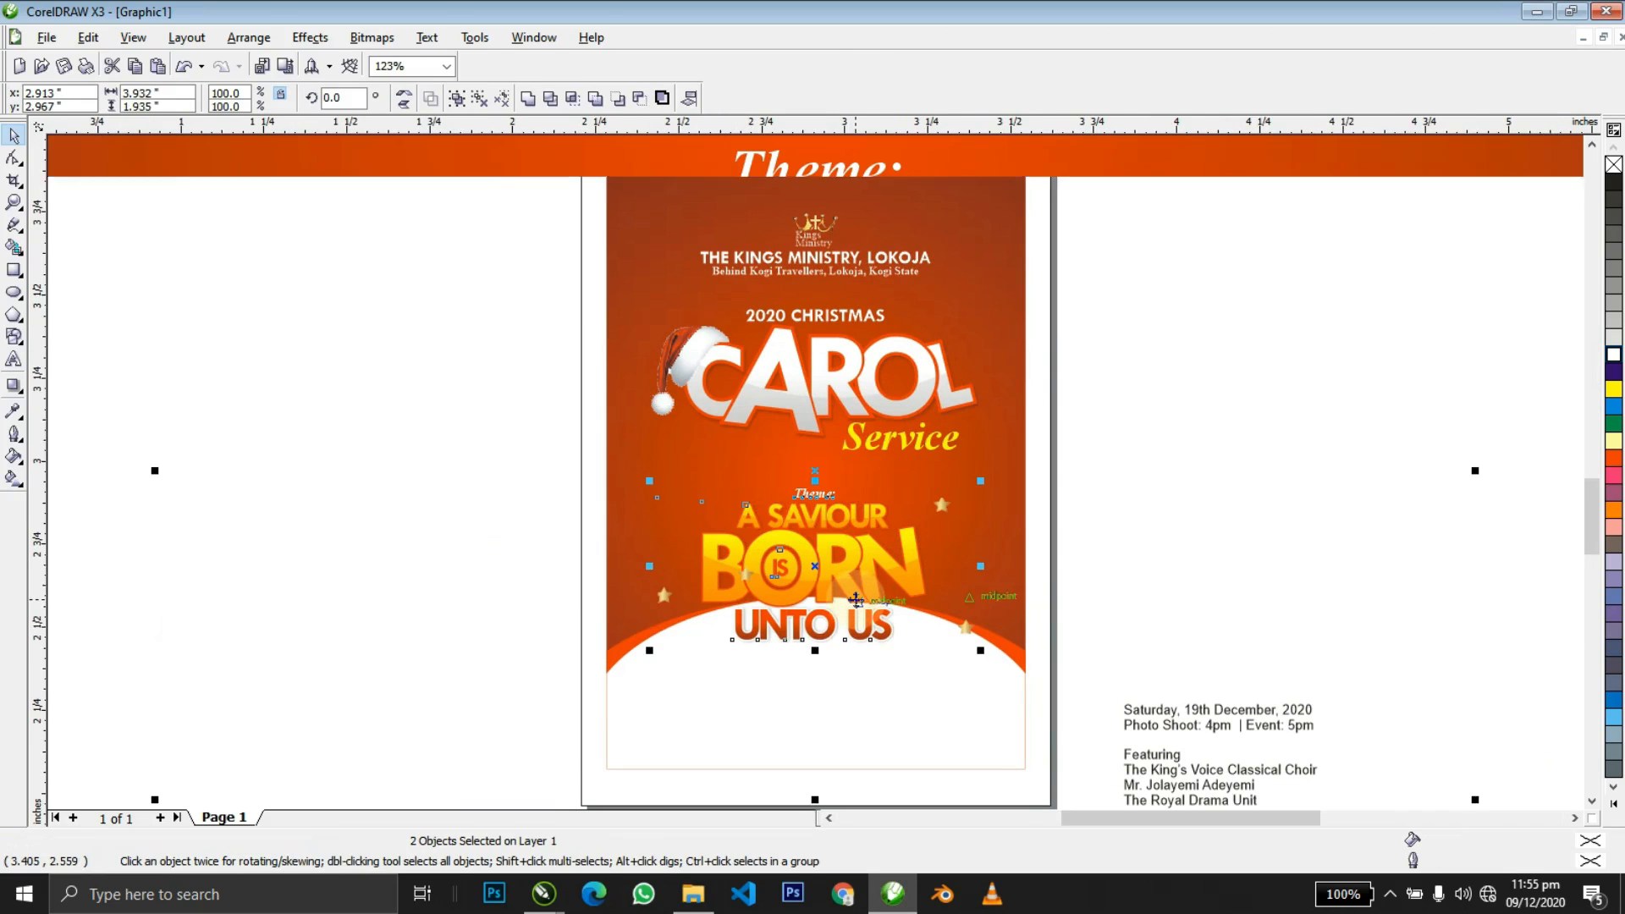
Shrink the stars image further, nudge it down and rotate it around the title.
click(1473, 317)
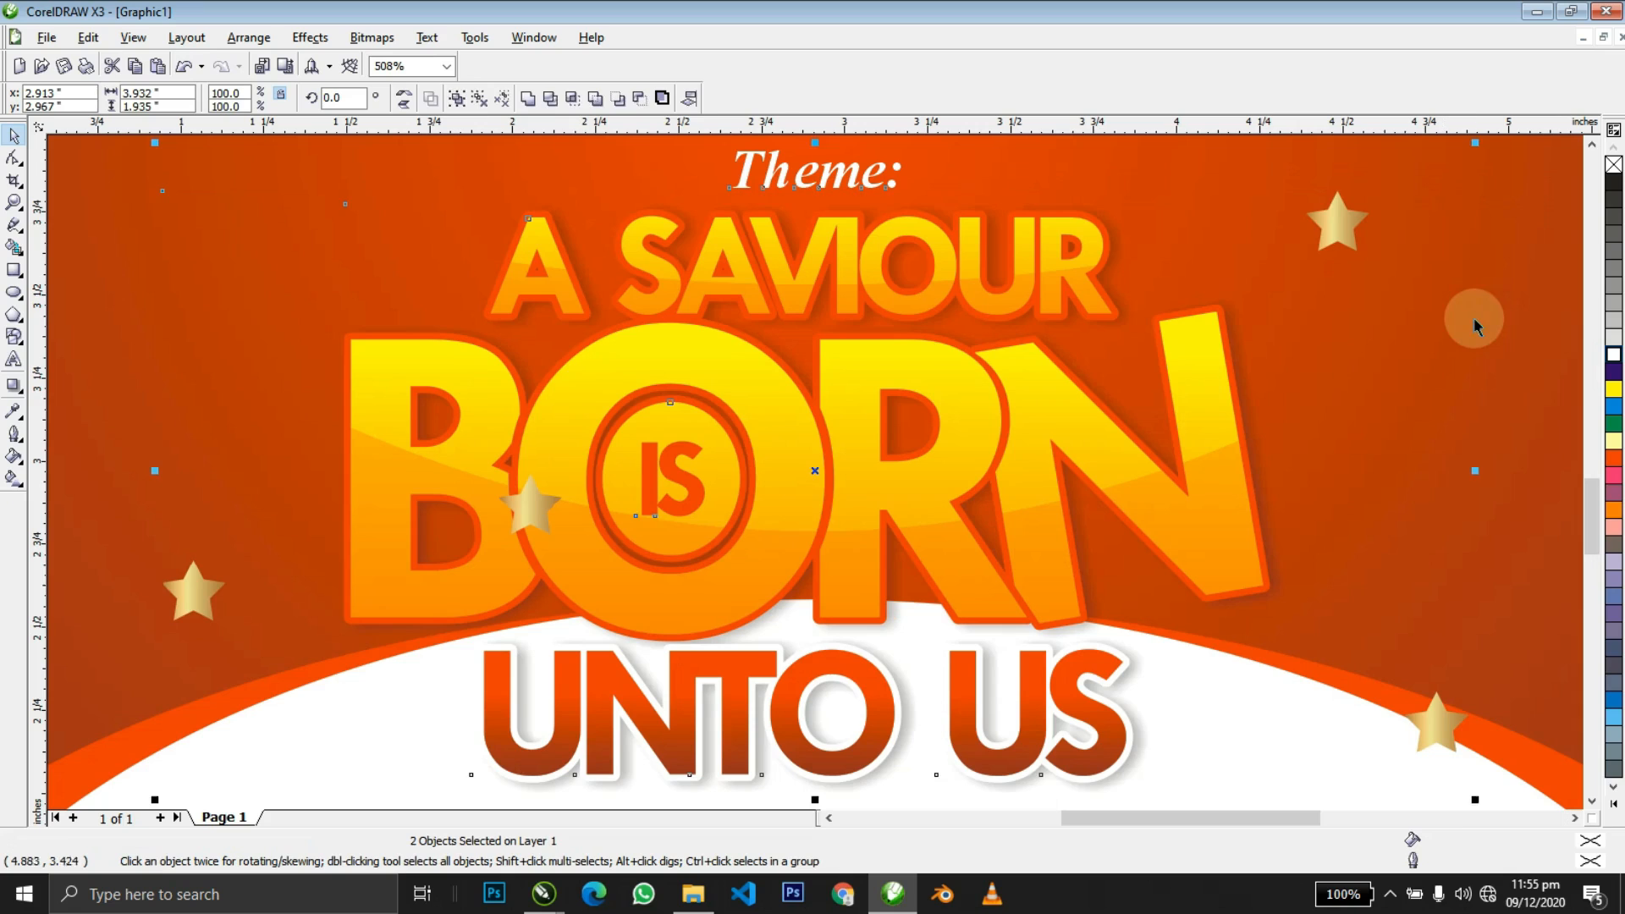
click(1340, 219)
drag(1473, 184, 1388, 183)
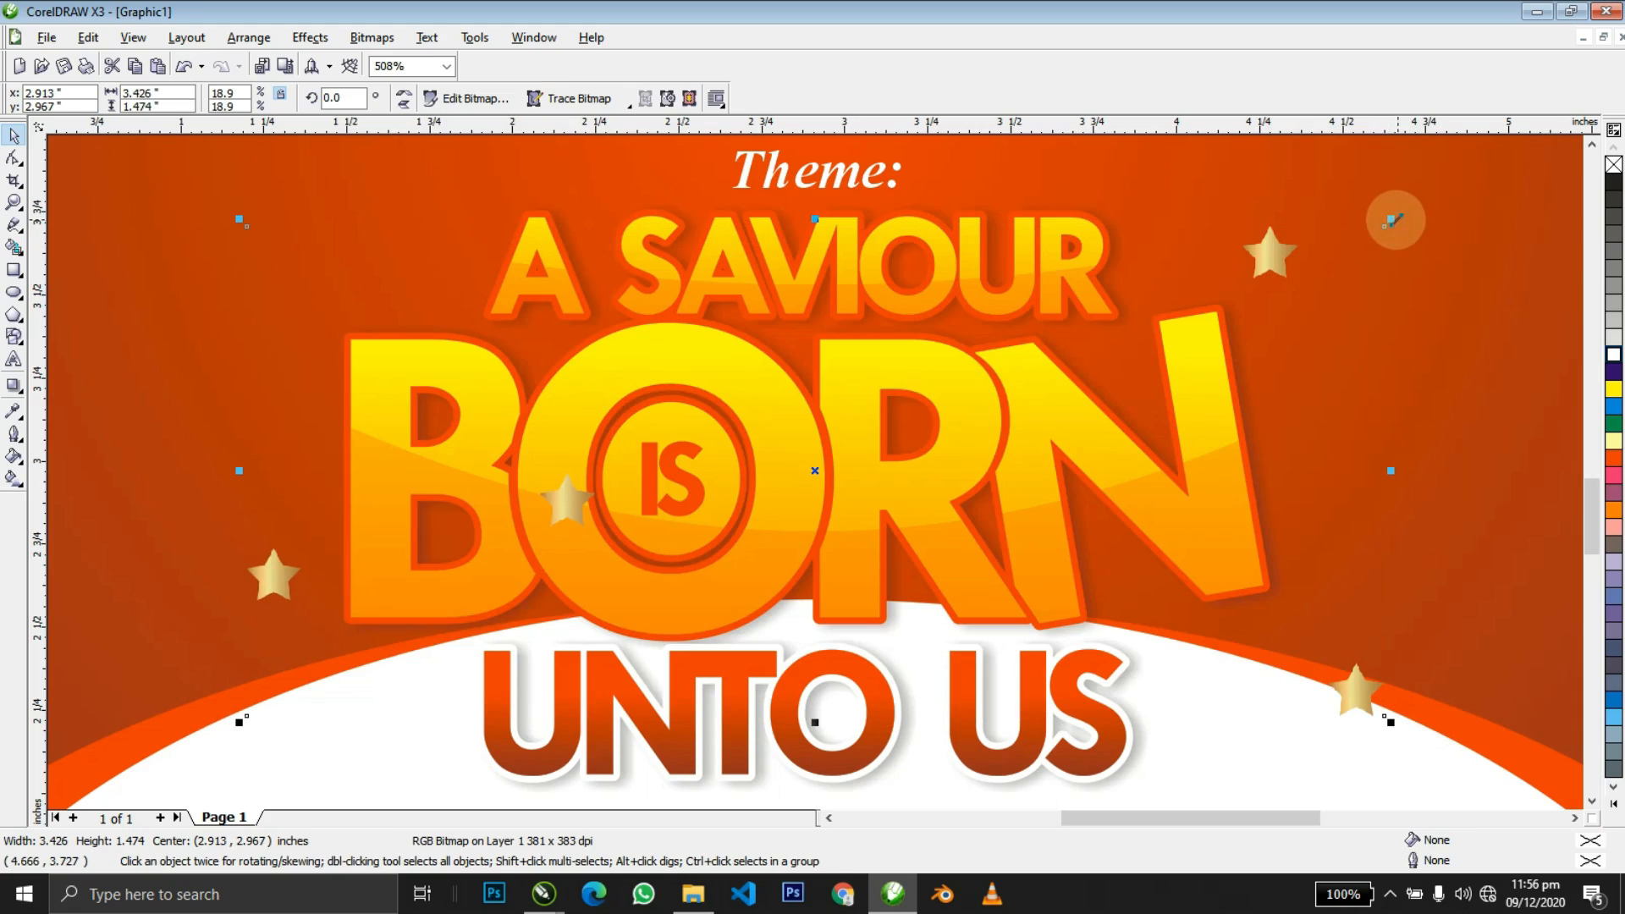
drag(1389, 220, 1335, 214)
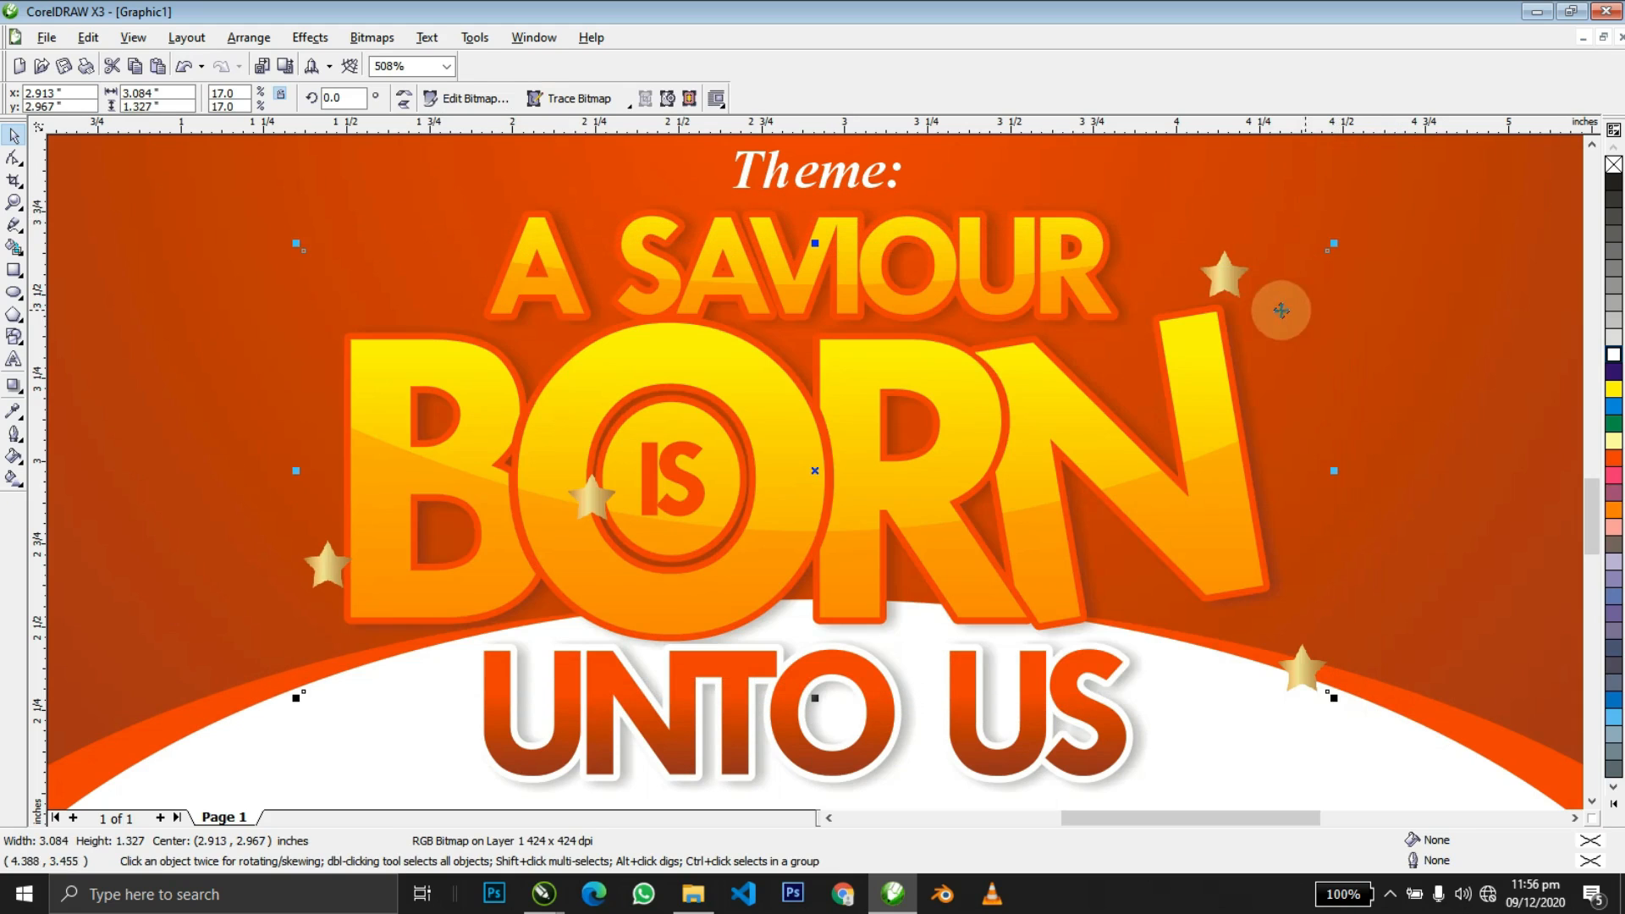
drag(1236, 286, 1237, 305)
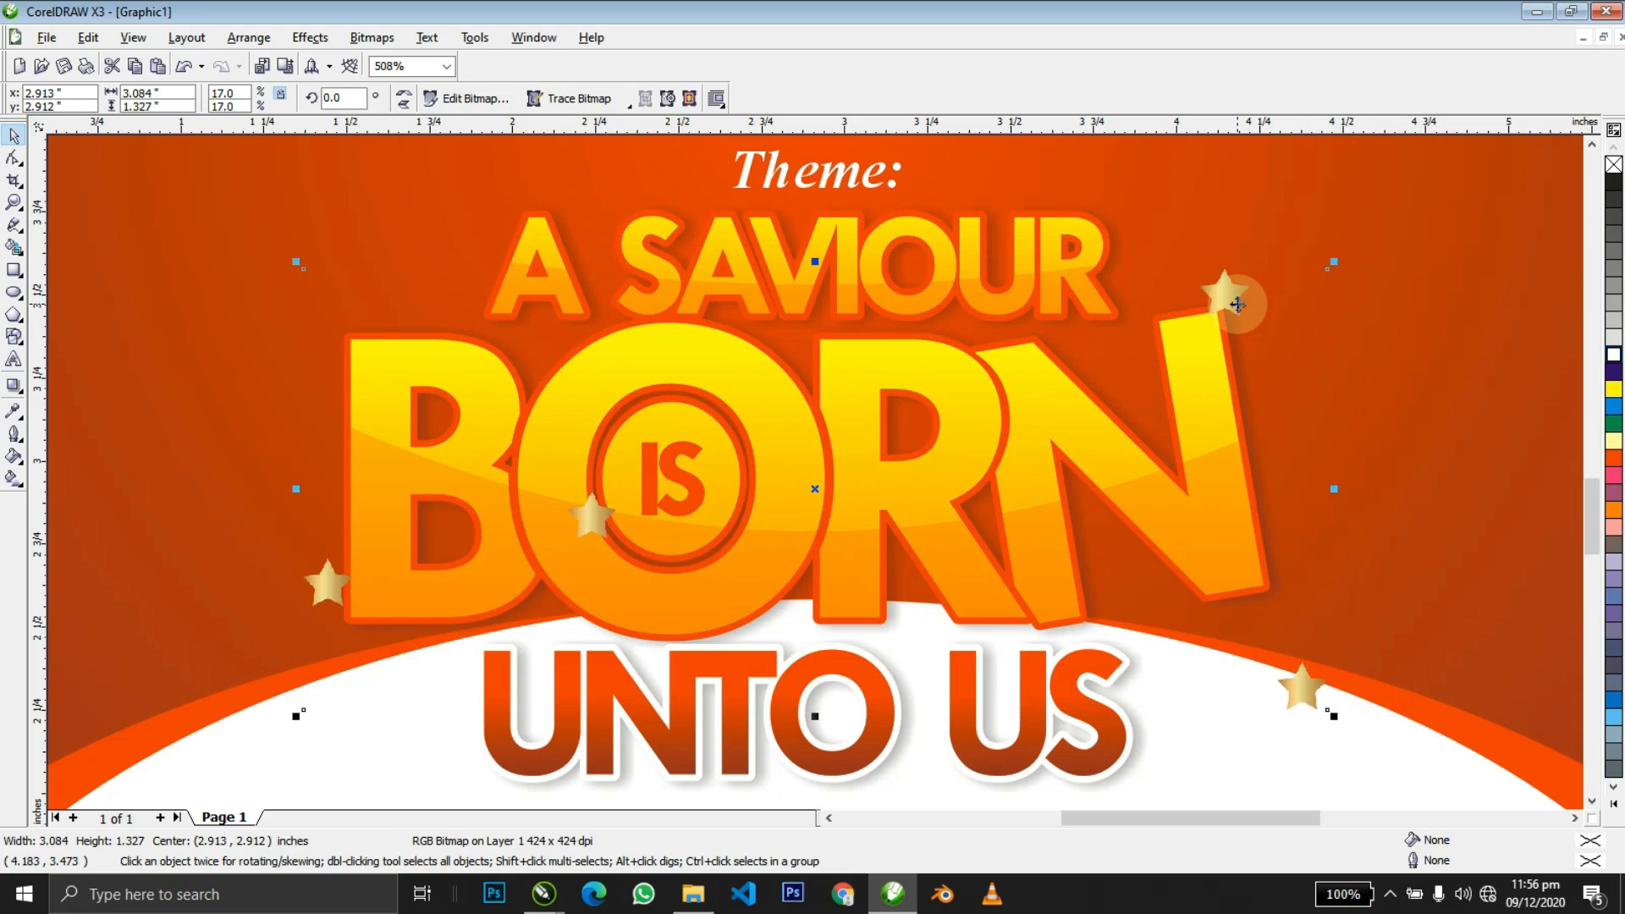
click(1237, 304)
drag(1331, 265, 1352, 444)
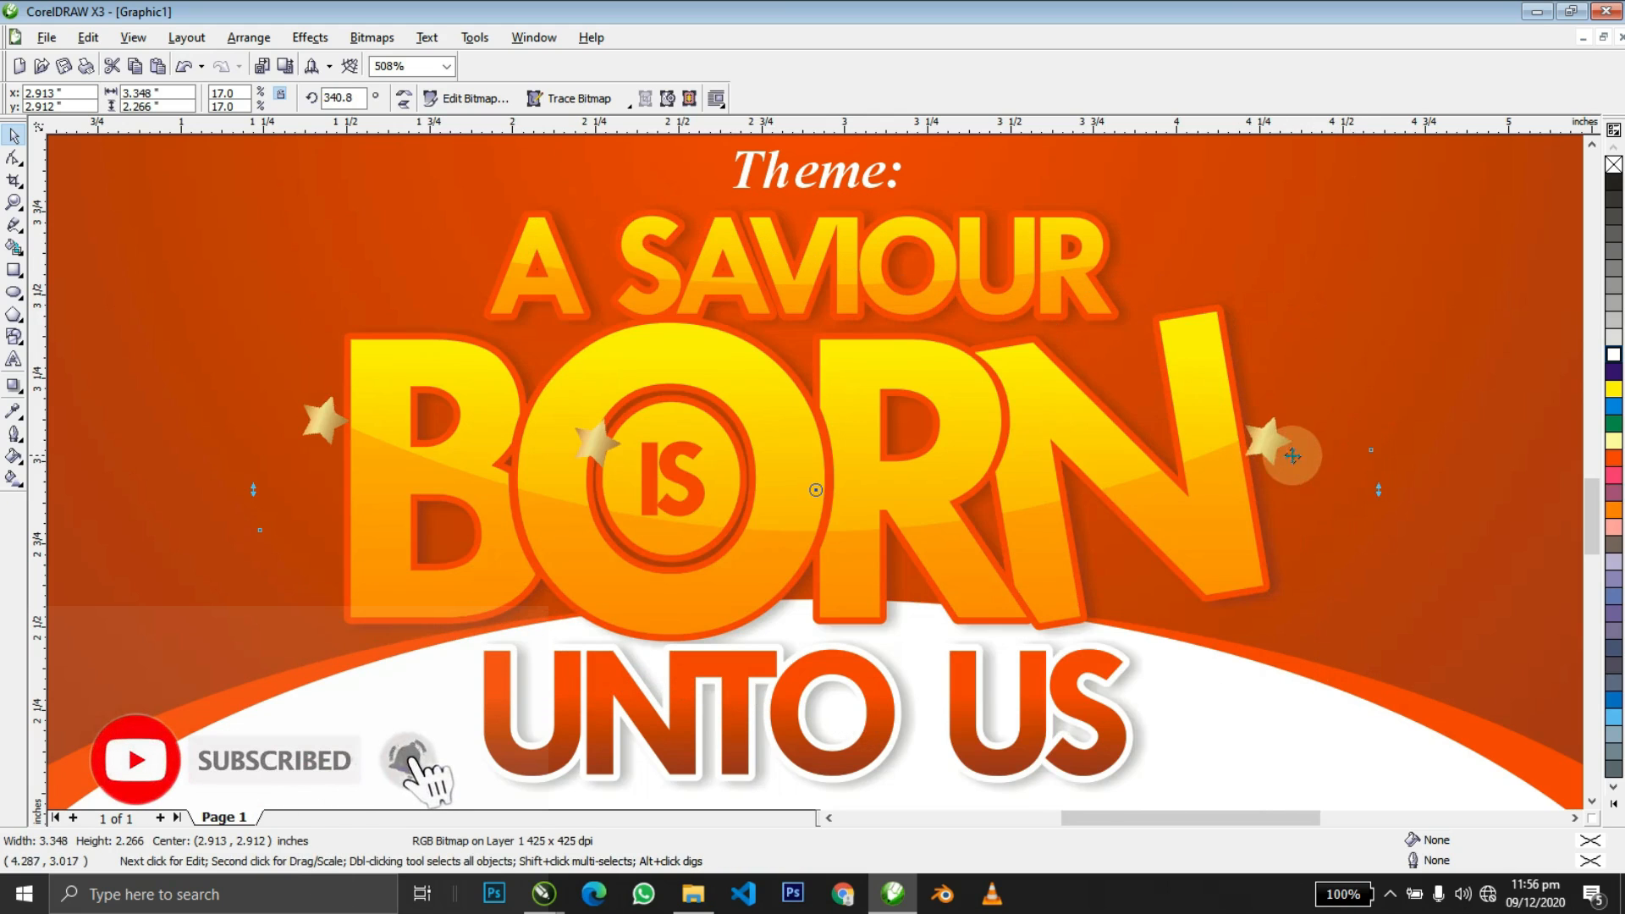
drag(1248, 580, 1273, 621)
key(F3)
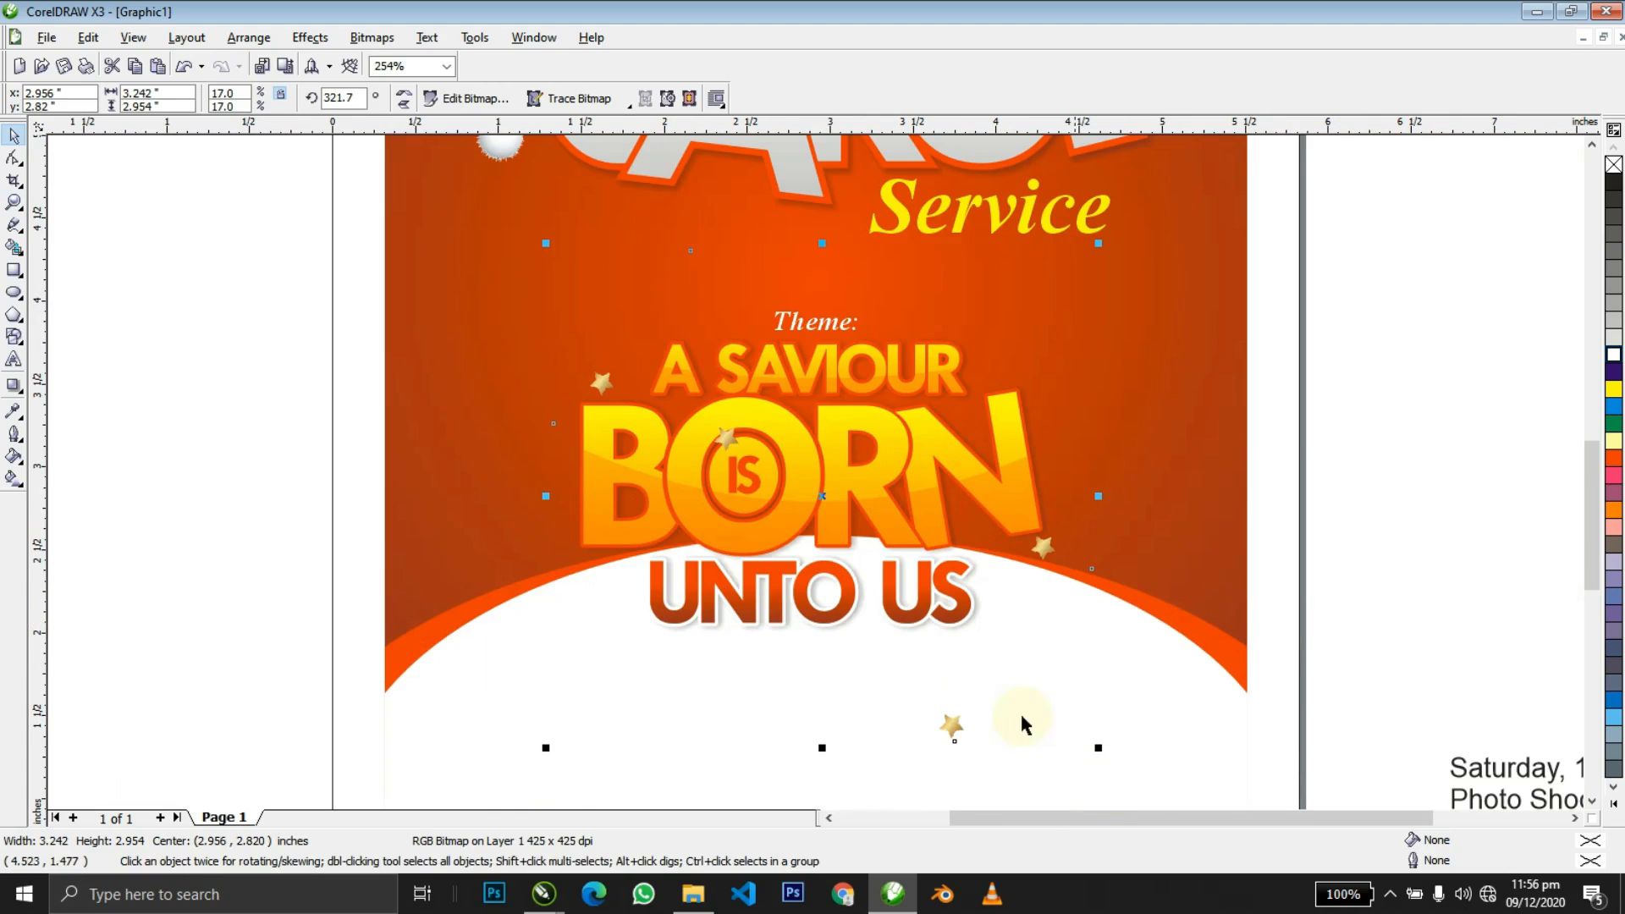
Scale the stars image down to 14.8% and rotate it to about 330°.
click(963, 726)
click(952, 726)
drag(1100, 748, 1034, 683)
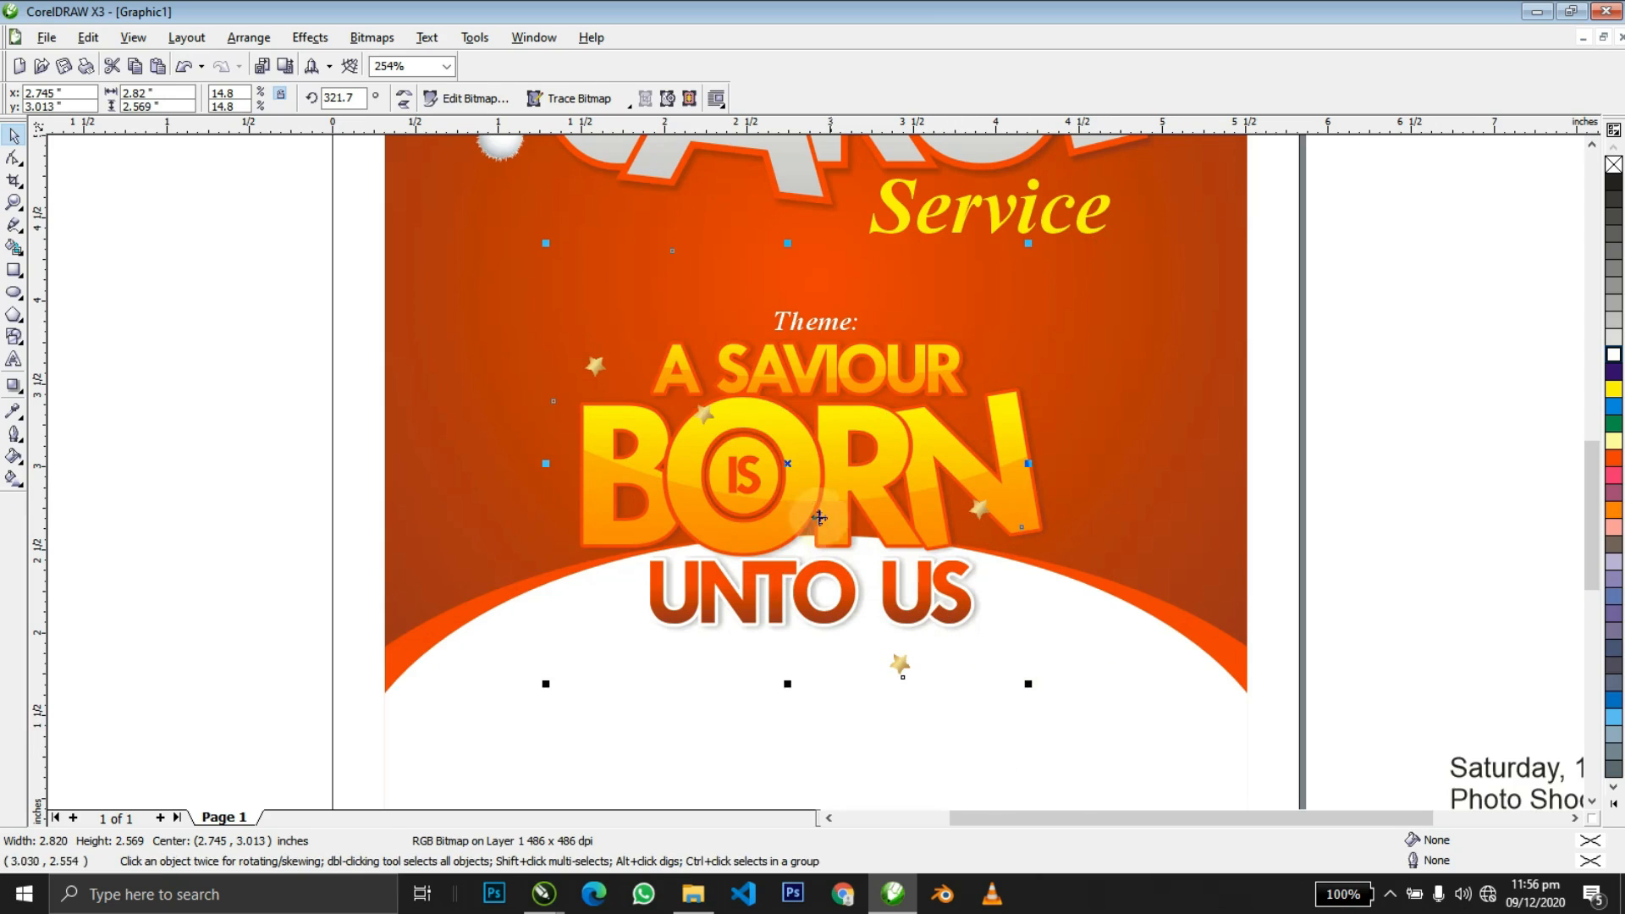
click(785, 466)
drag(533, 254, 533, 290)
Shift the stars slightly up and right, then view the whole flyer.
click(1334, 378)
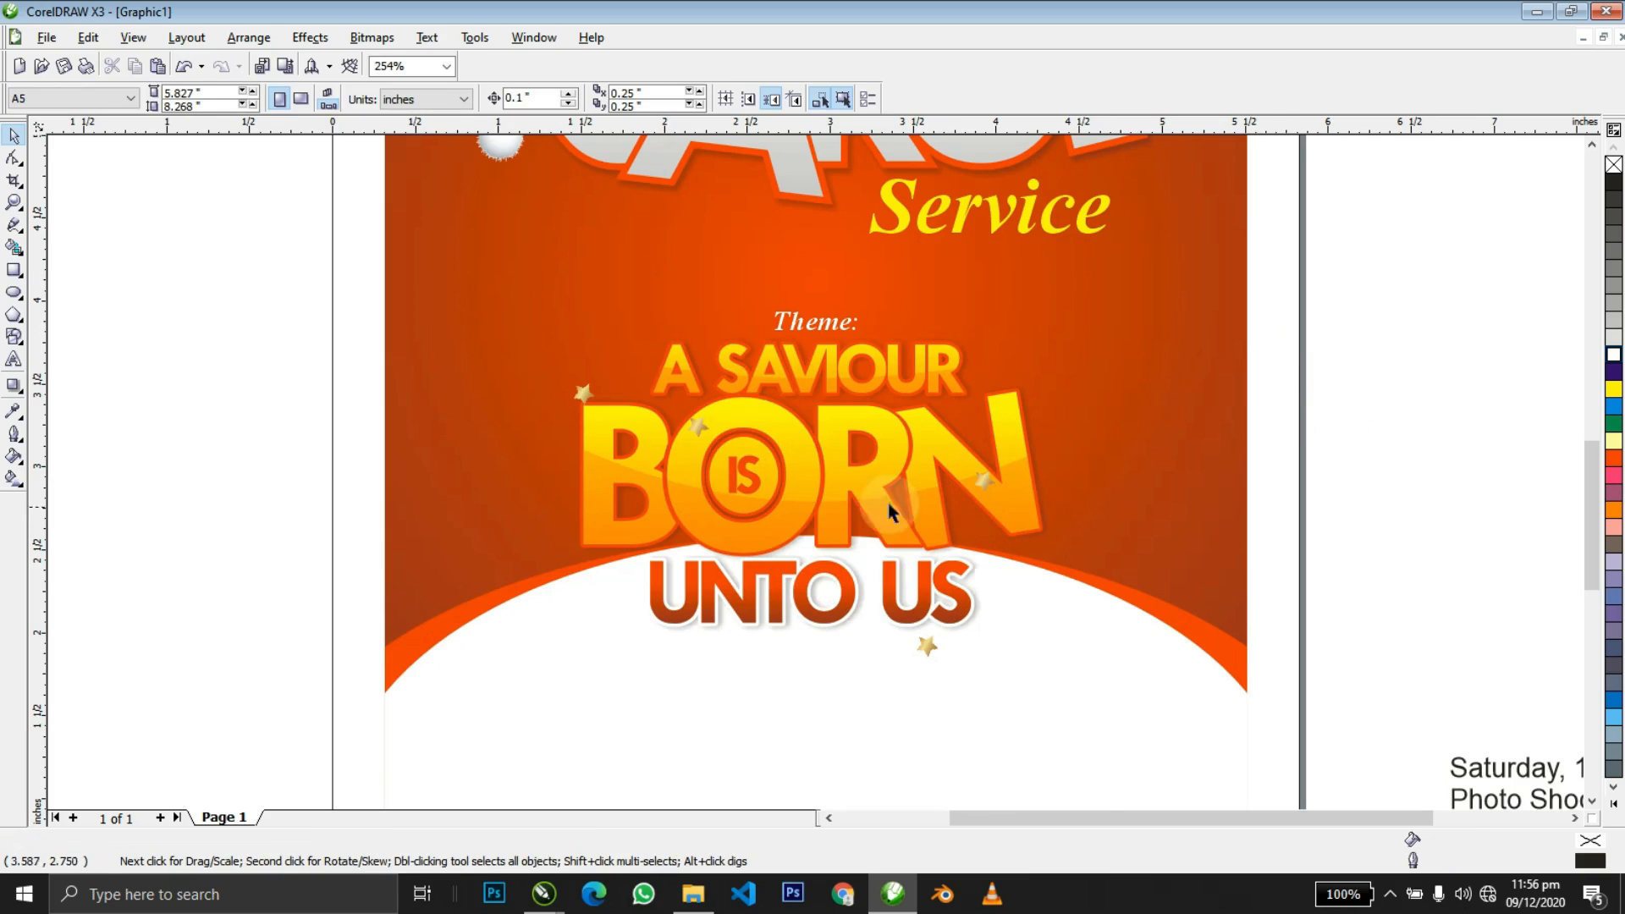
drag(969, 482, 992, 470)
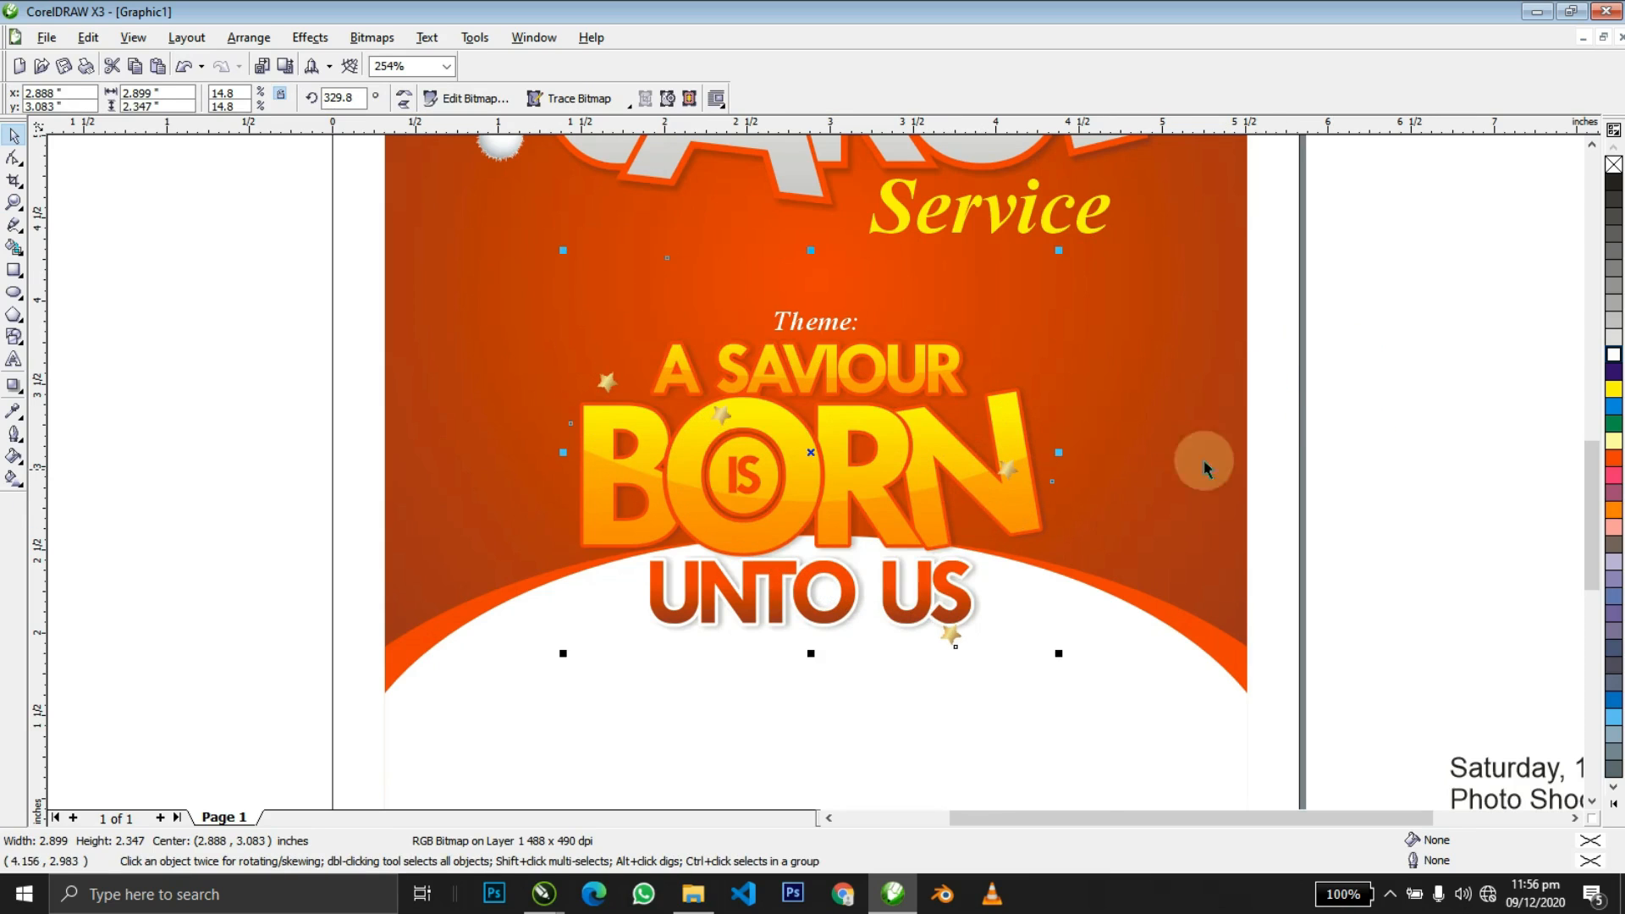
click(1383, 473)
key(F3)
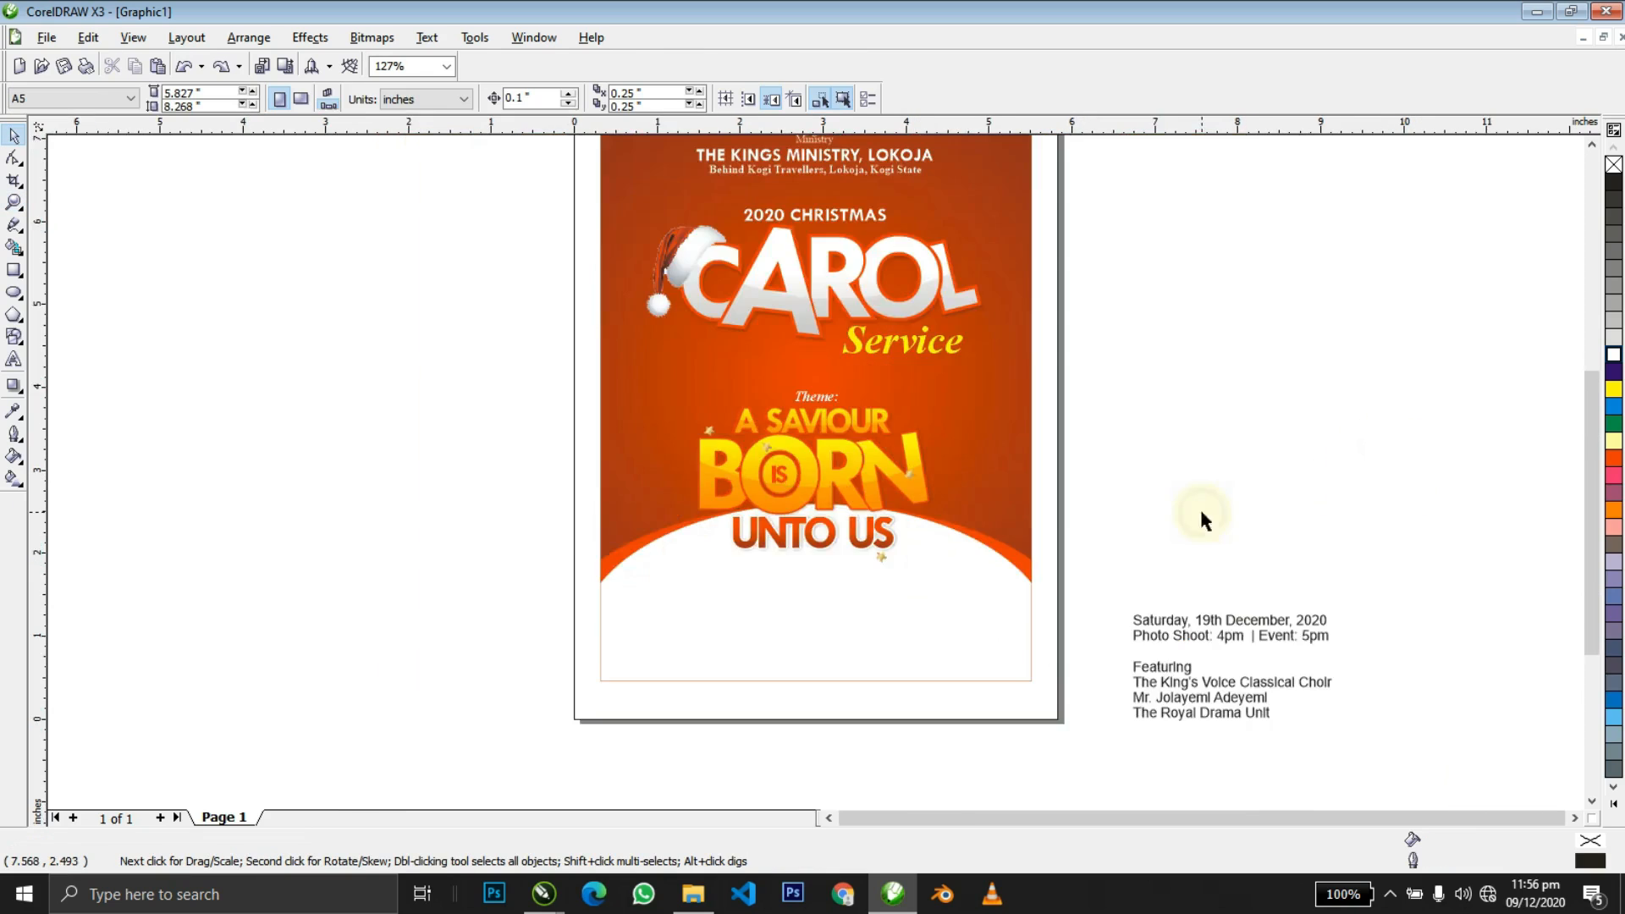
scroll(1200, 508, down, 1)
key(F4)
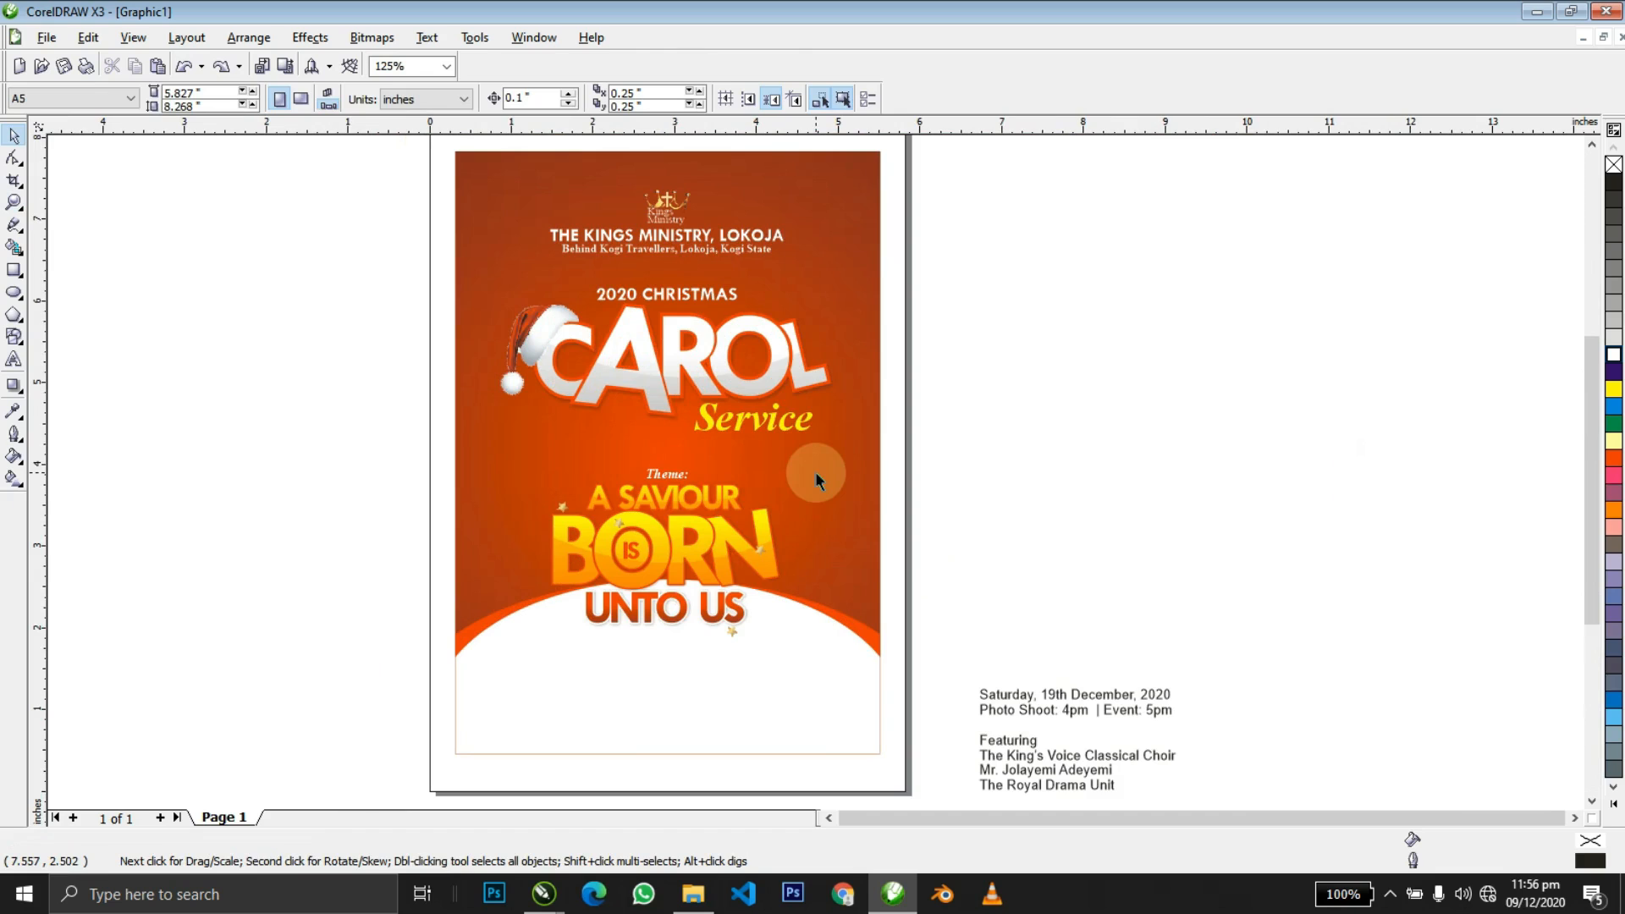
ctrl+click(815, 471)
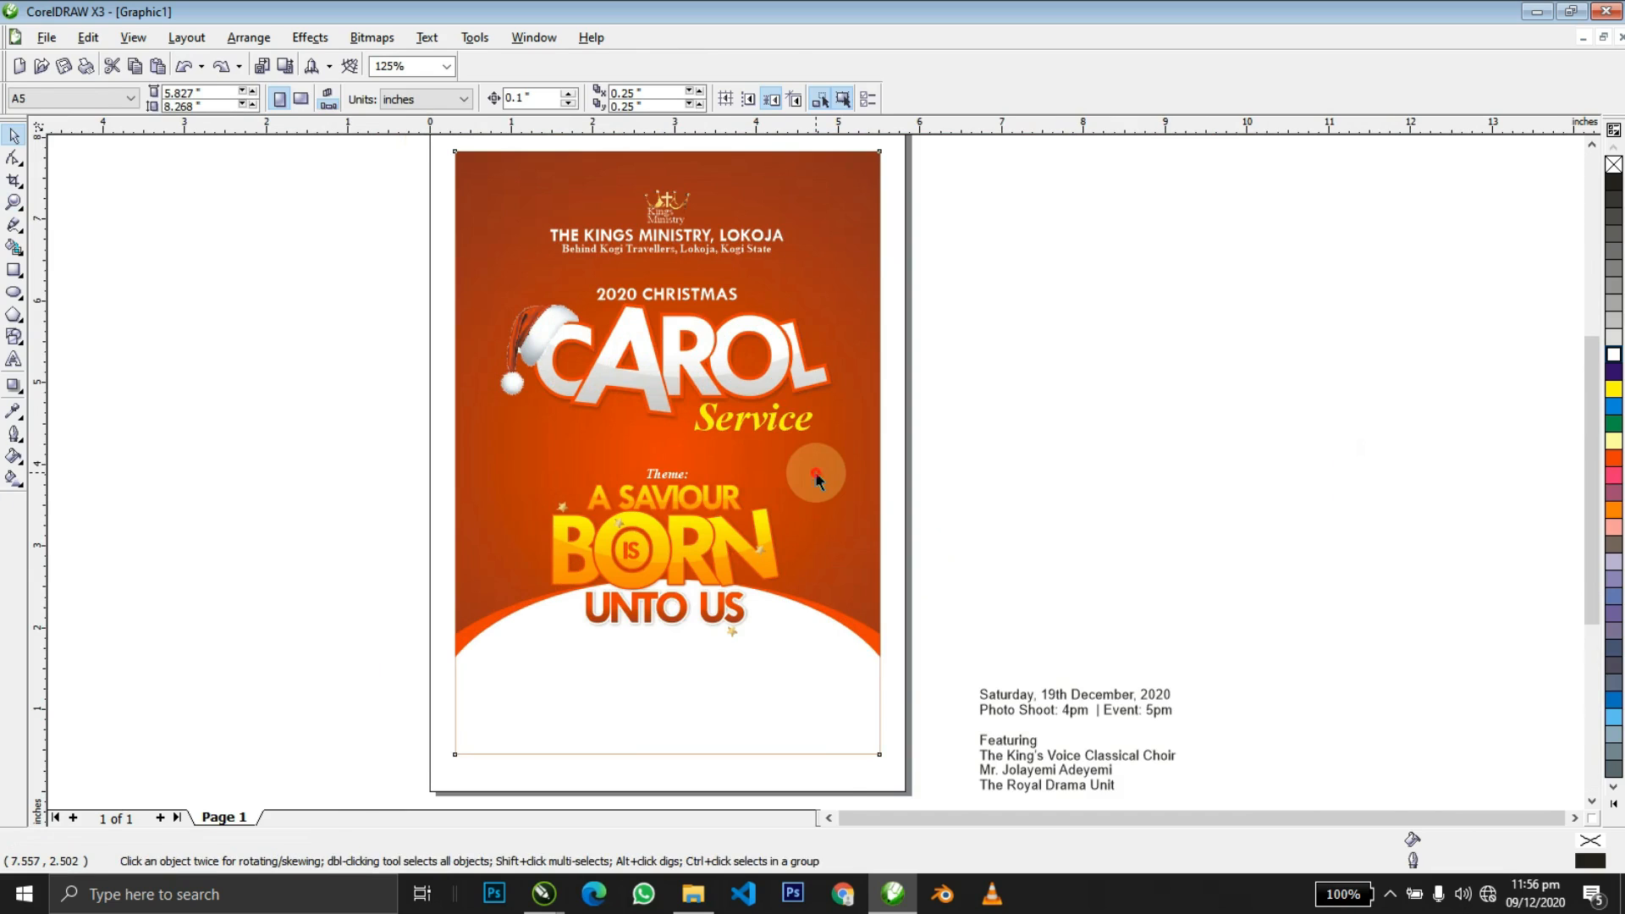
Import the Gift Box image into the flyer's background, flip it and shrink it to 17.6%.
key(alt+Tab)
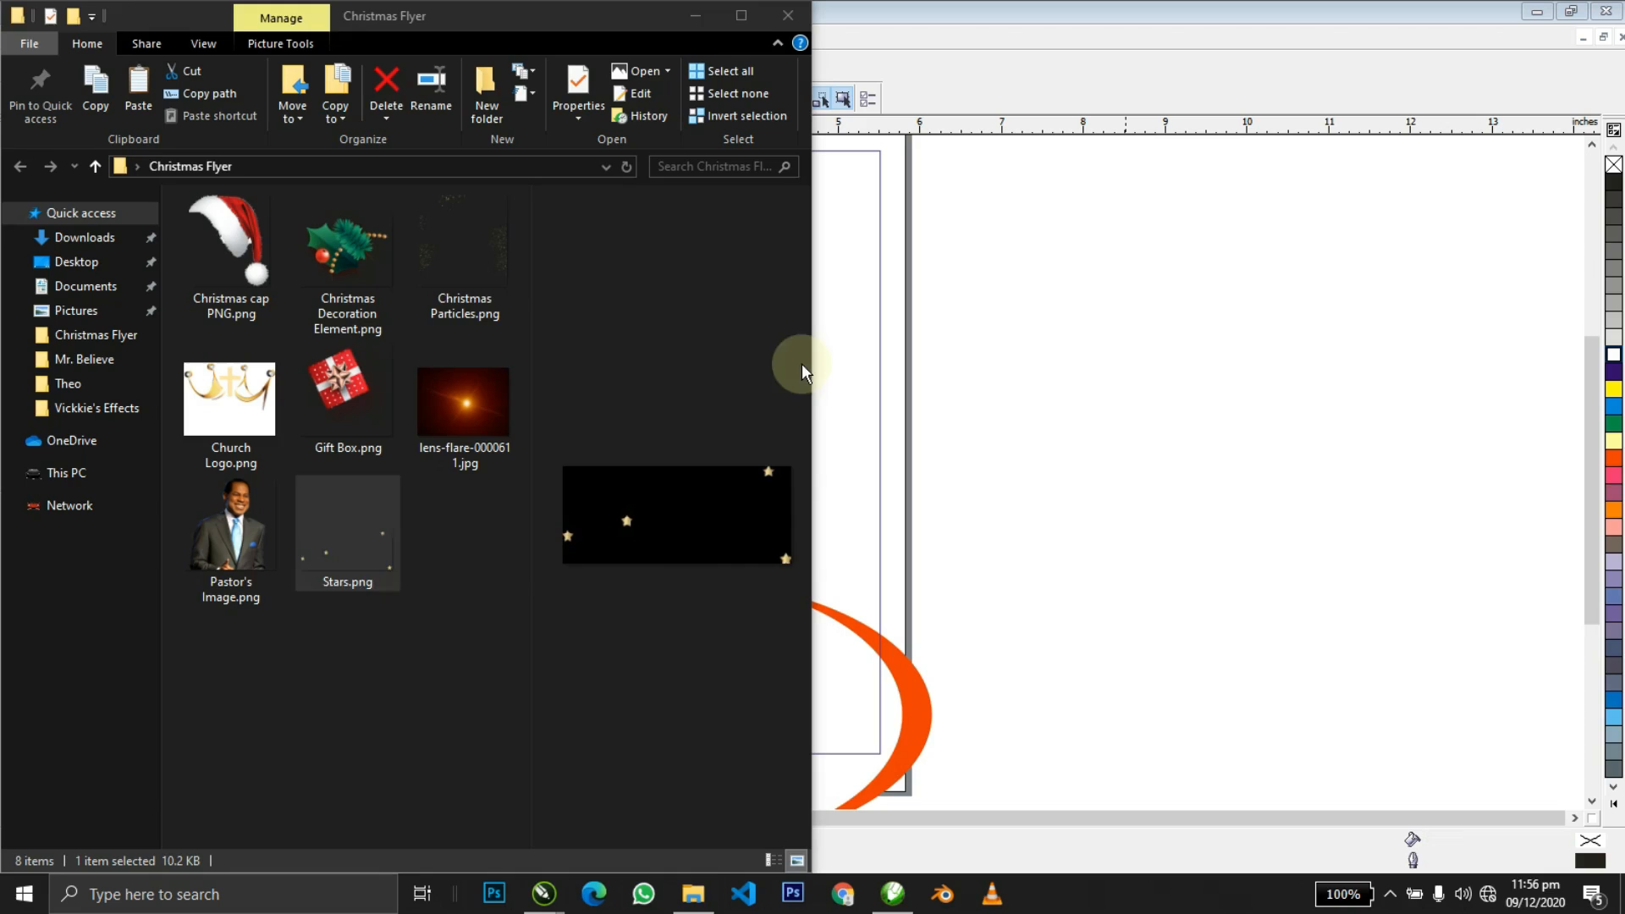
click(470, 266)
drag(342, 357, 1142, 461)
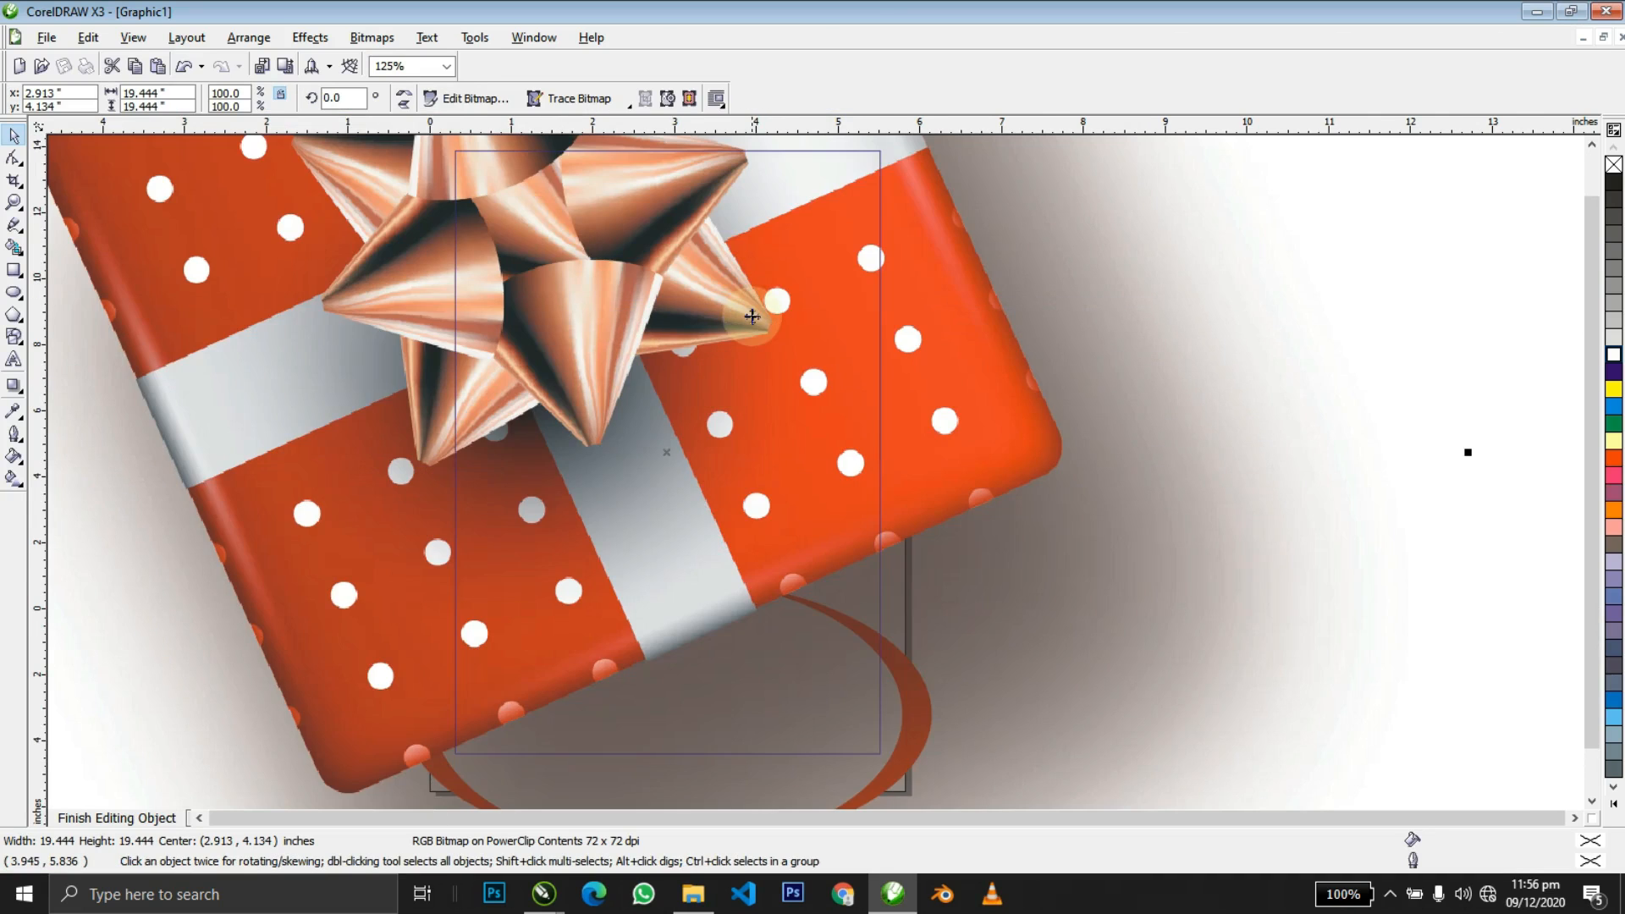
key(shift+F2)
drag(1142, 798, 700, 461)
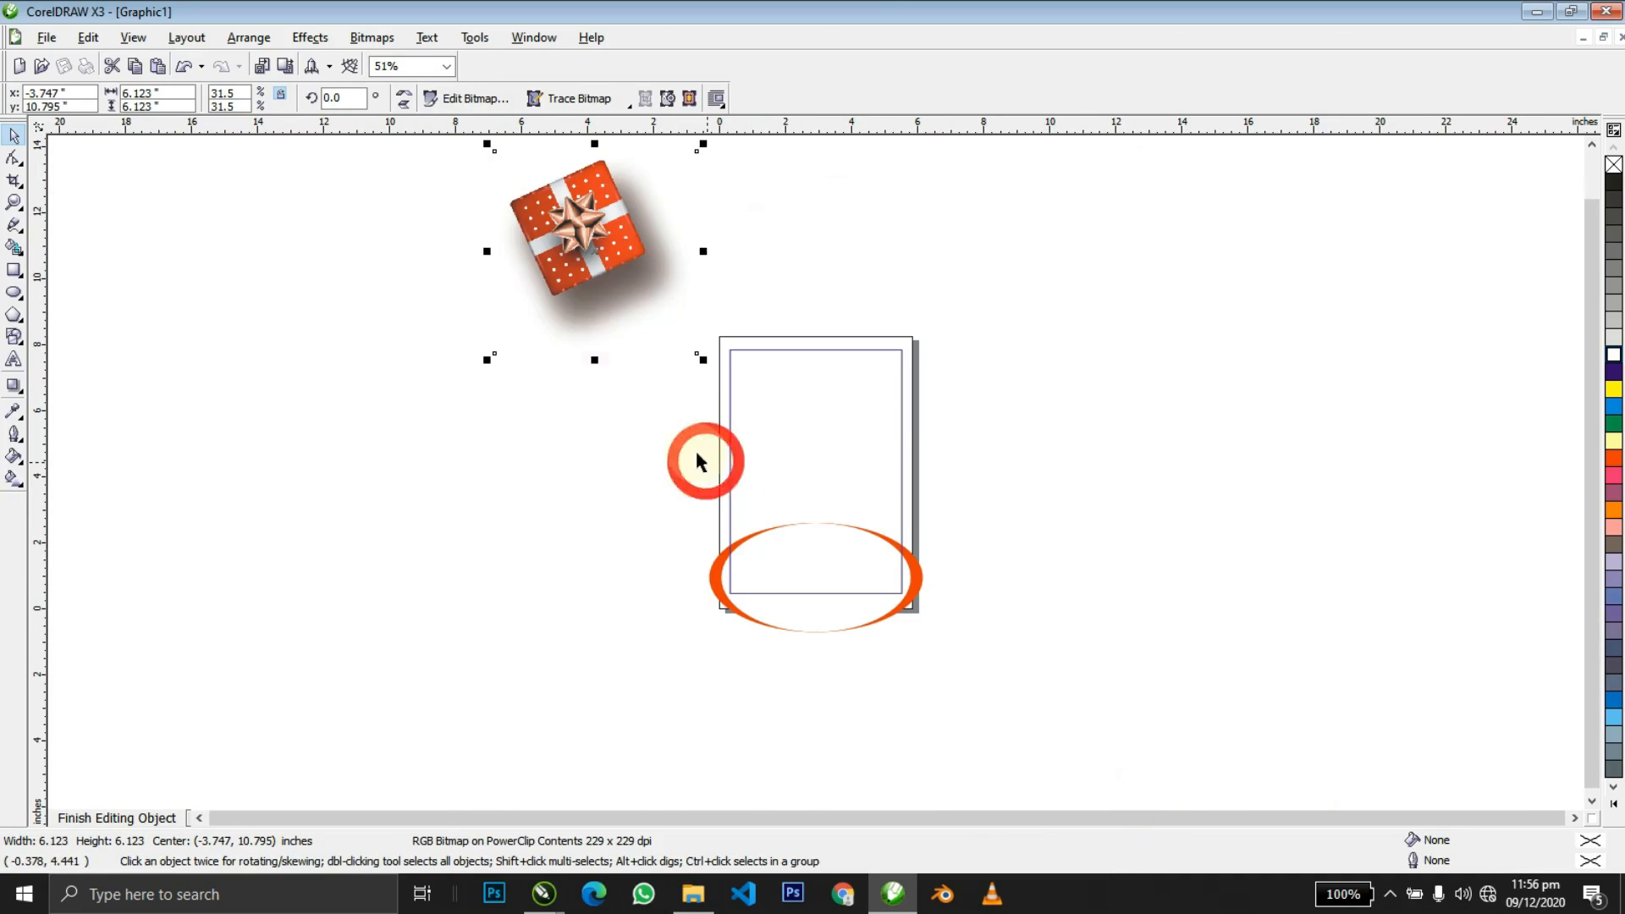
click(406, 99)
drag(525, 200, 844, 355)
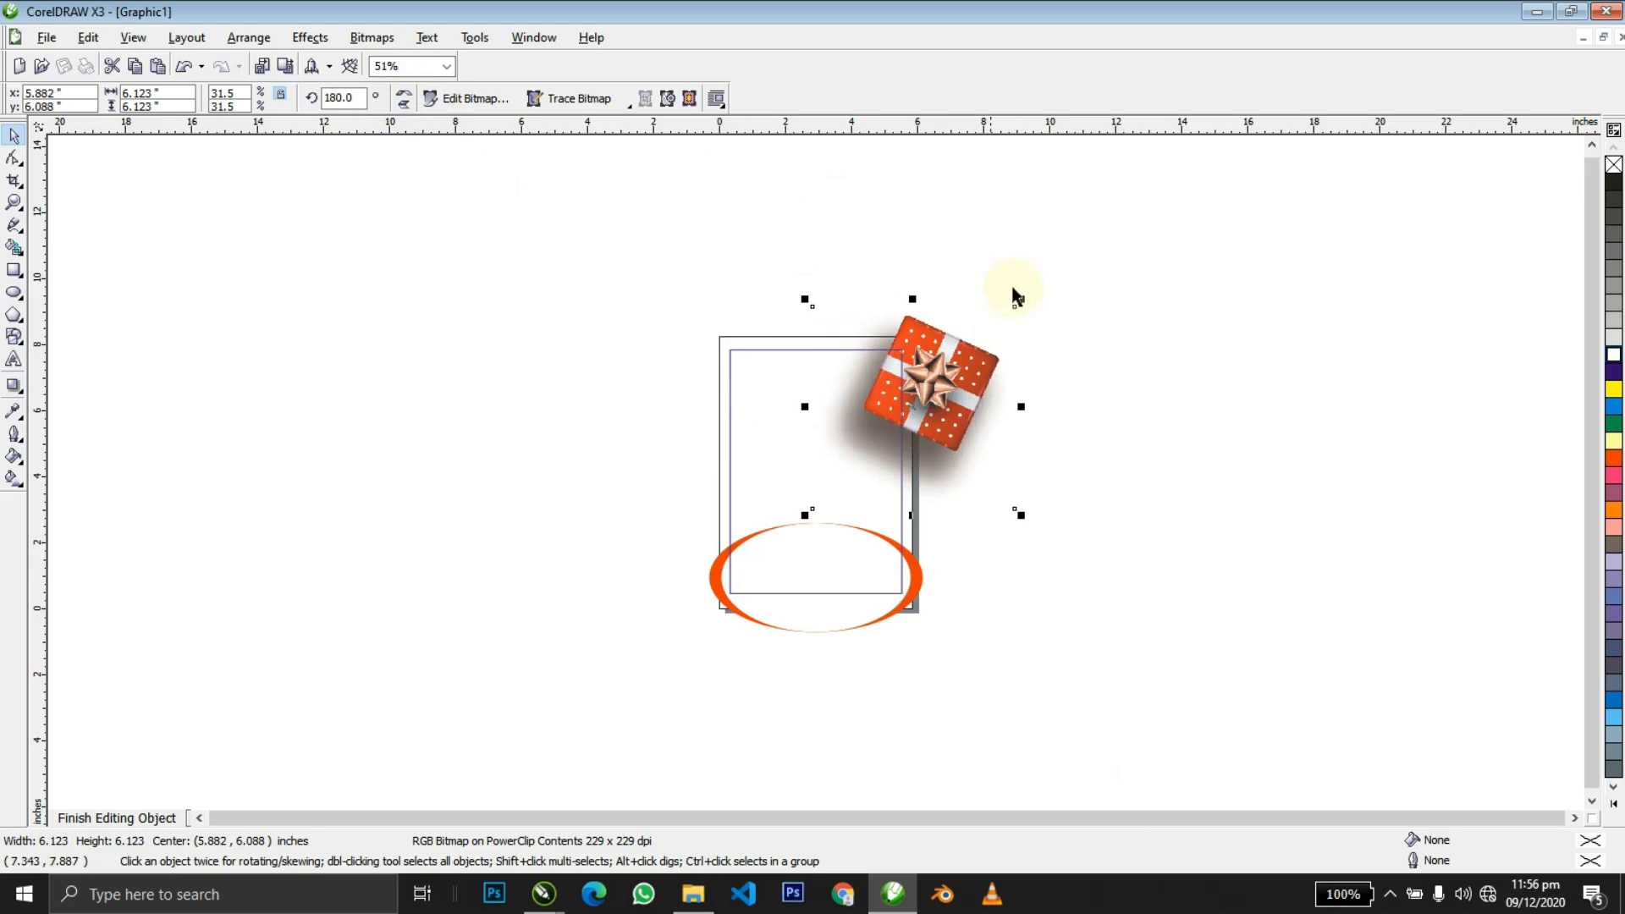
drag(1021, 298, 617, 624)
ctrl+click(1004, 373)
Resize the gift box to about 1.5 inches and move it toward the top-right corner.
key(shift+F2)
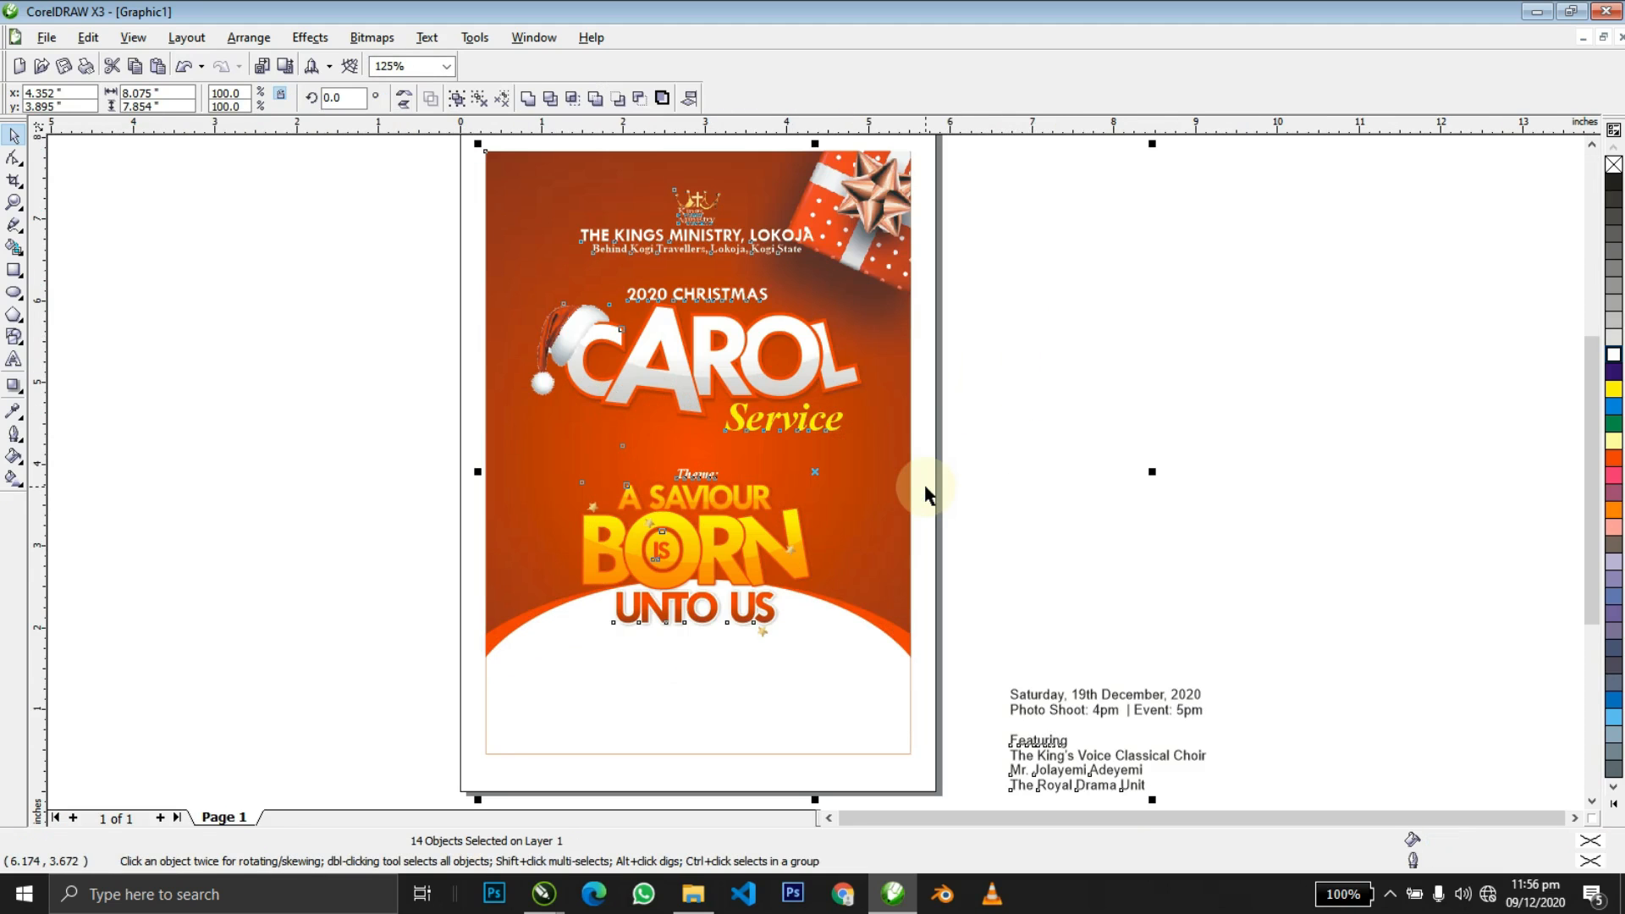
ctrl+click(708, 412)
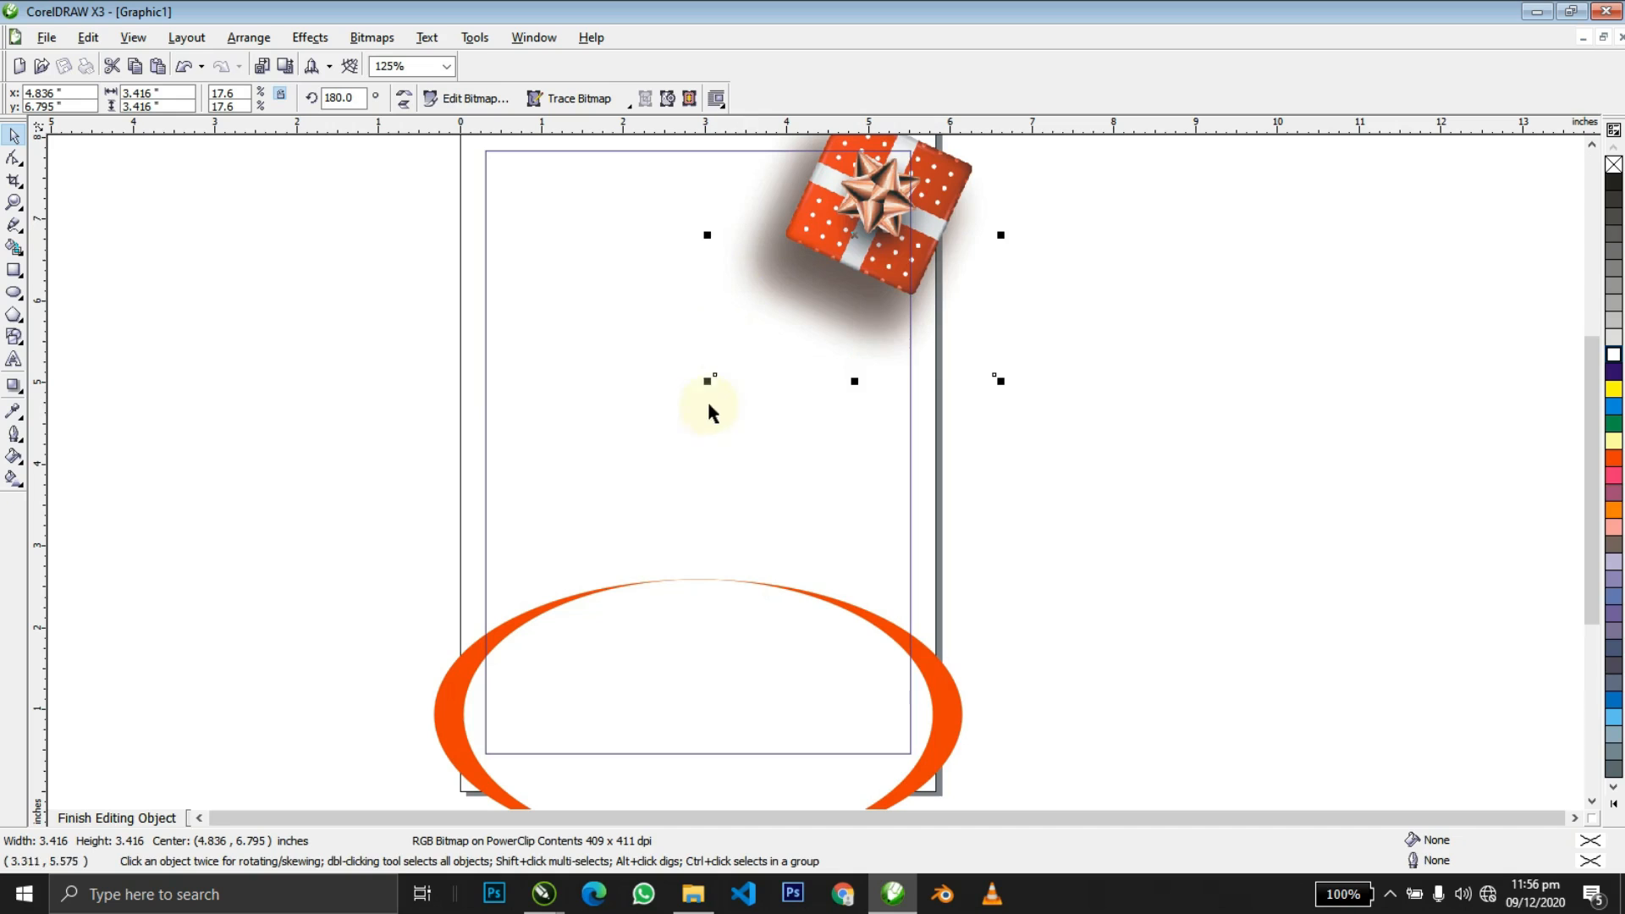
drag(708, 386, 784, 350)
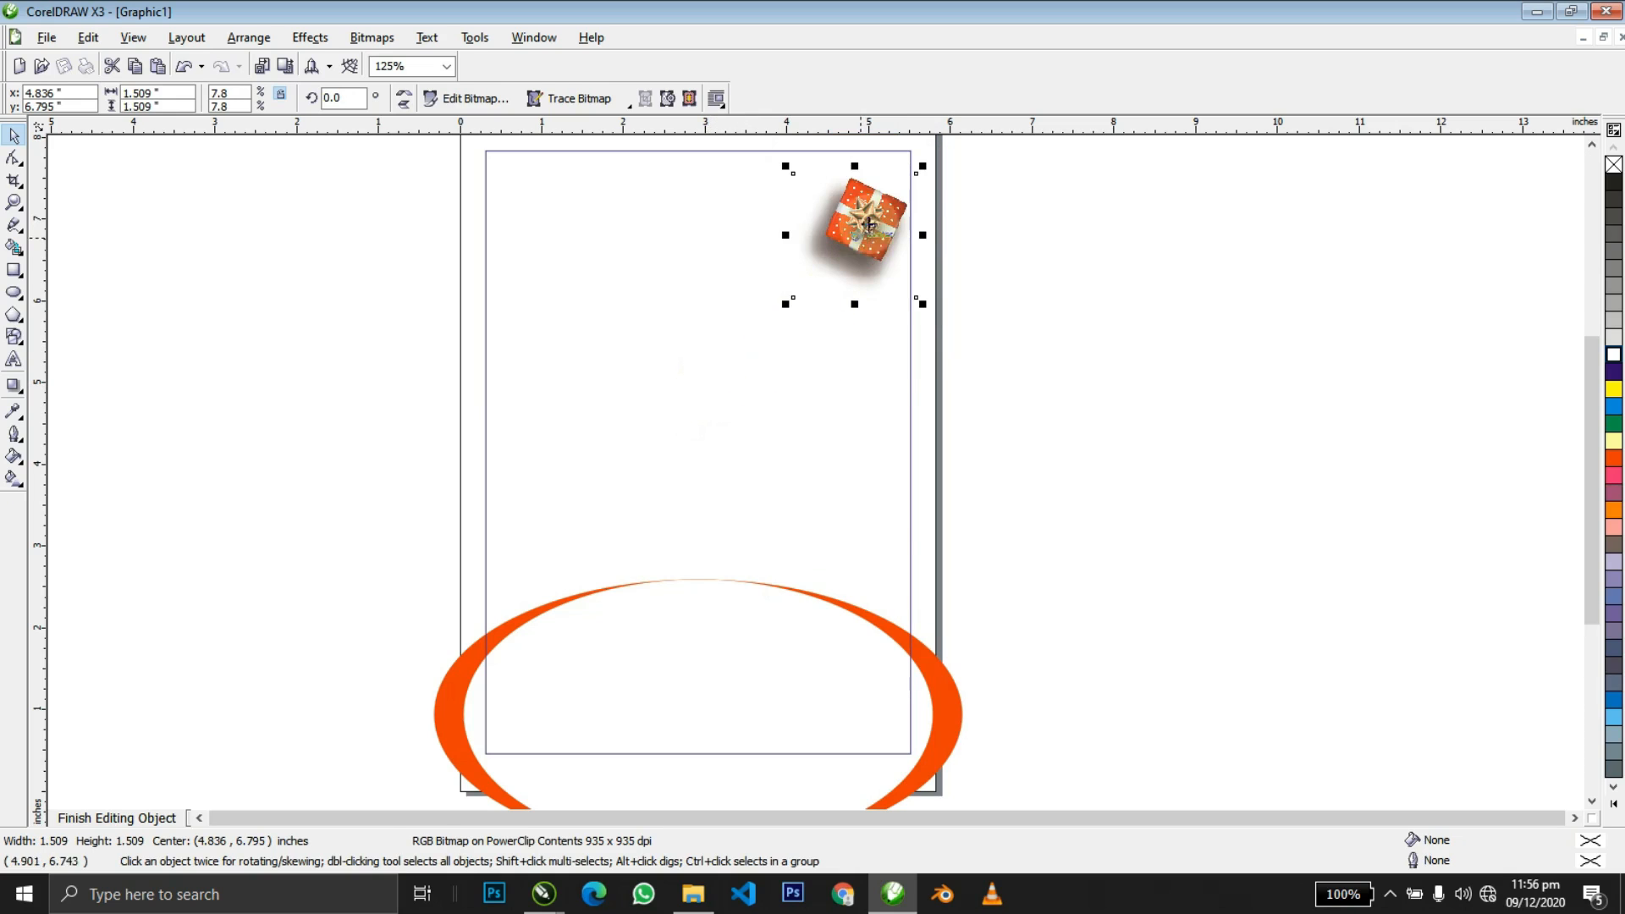
drag(920, 170, 954, 153)
drag(861, 232, 888, 212)
drag(955, 283, 966, 291)
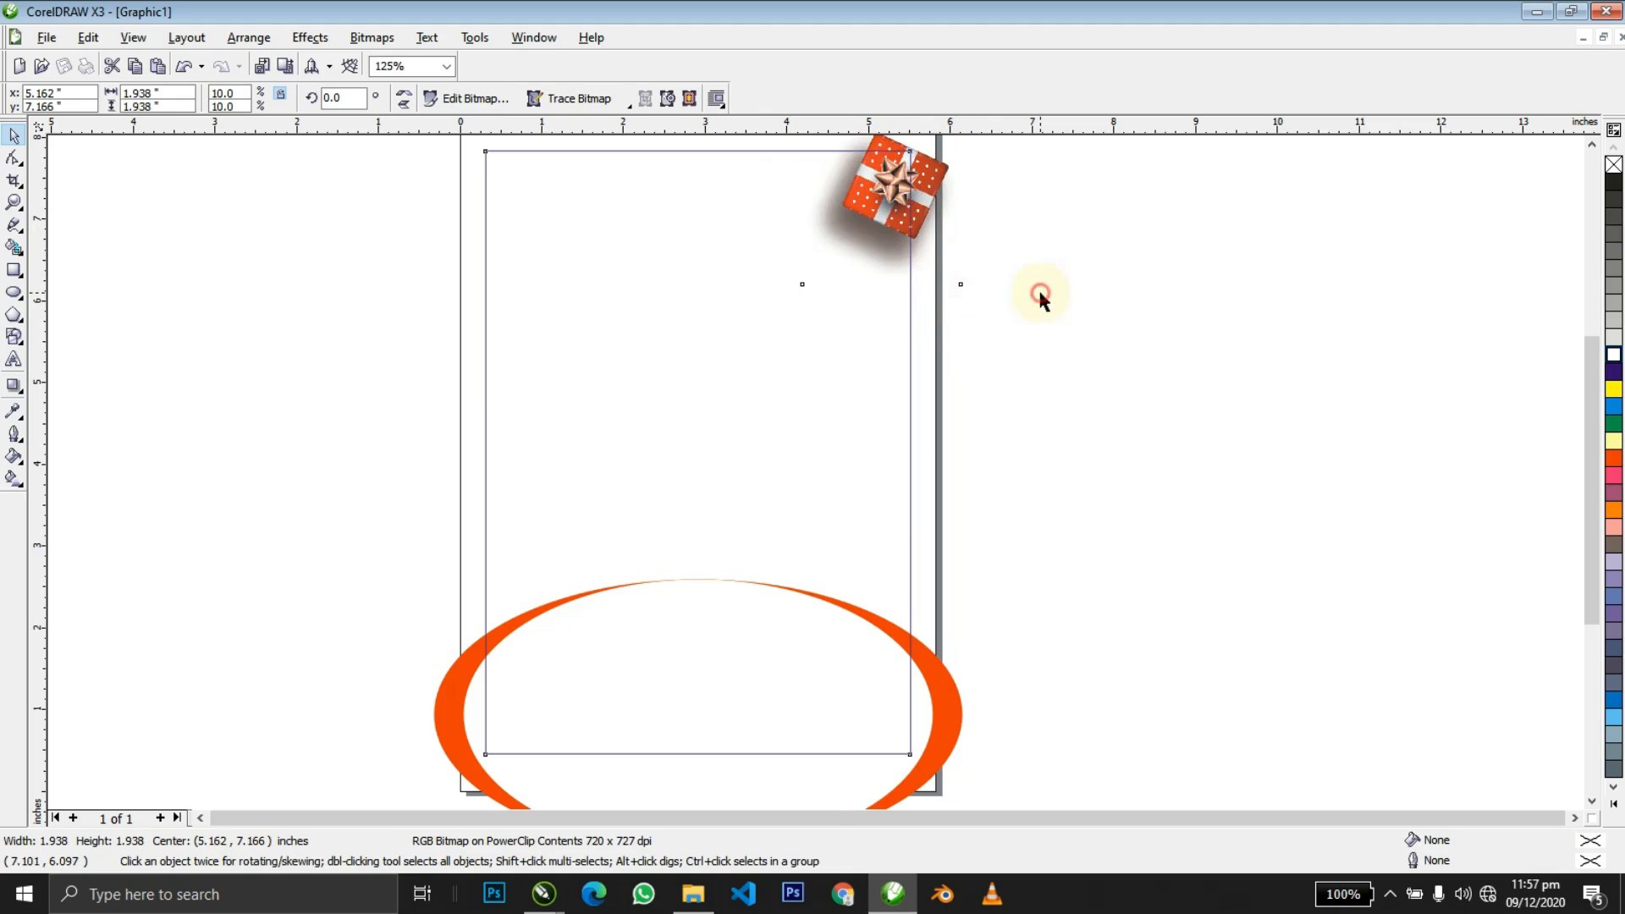
ctrl+click(1041, 290)
Nudge the gift box slightly left to settle it in the top-right corner.
click(1007, 274)
ctrl+click(888, 220)
drag(891, 221, 882, 224)
ctrl+click(1028, 254)
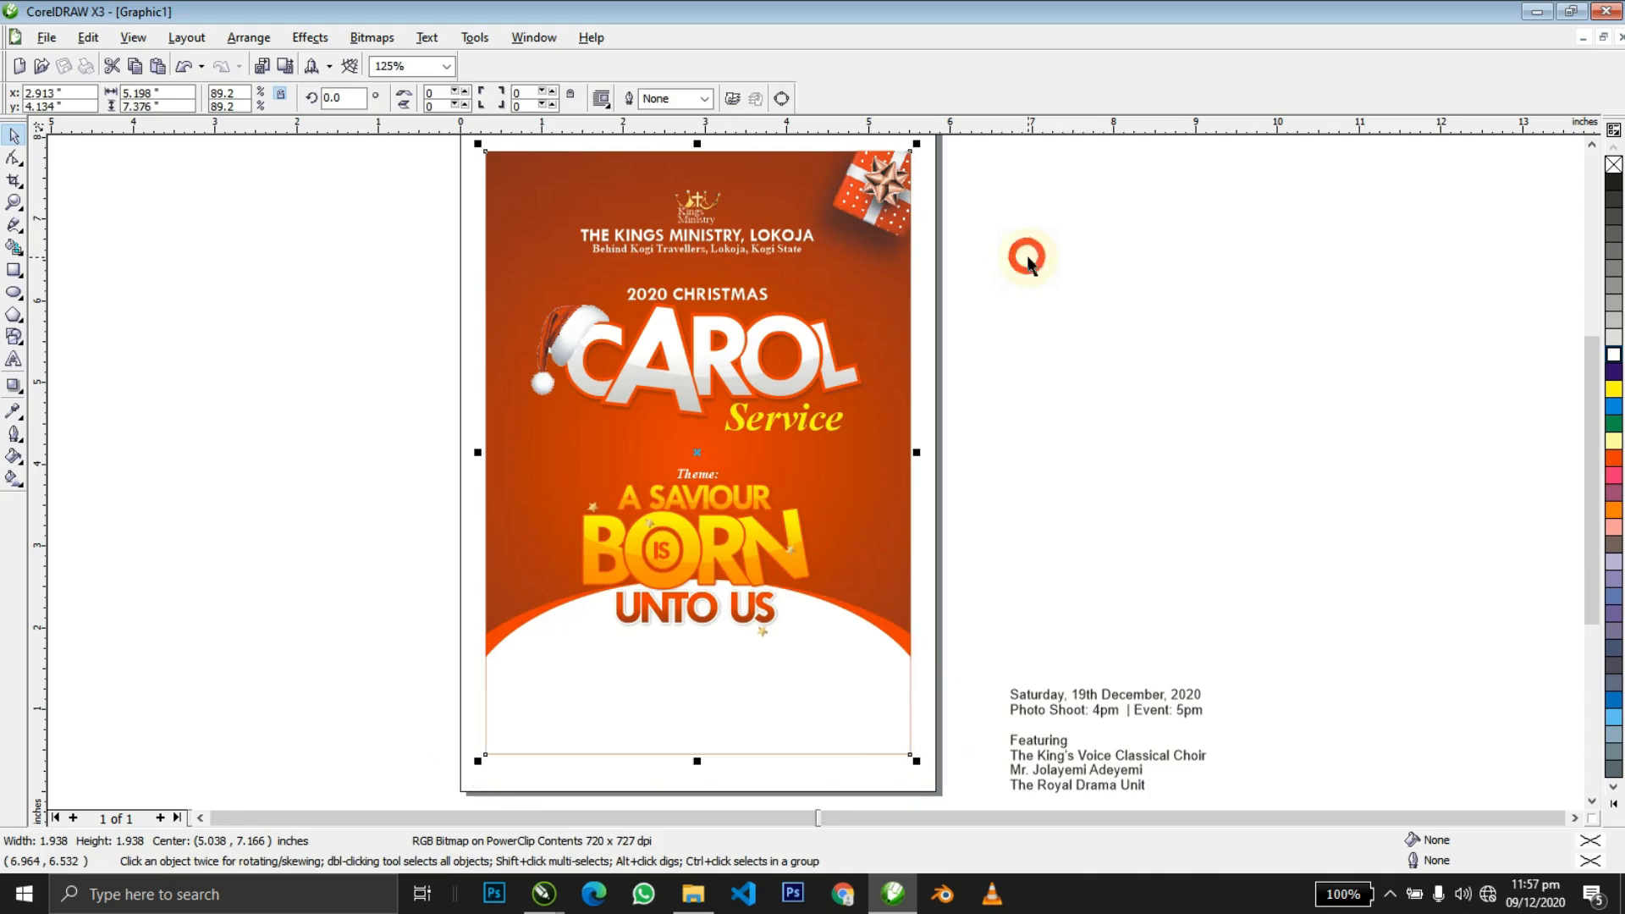
click(945, 318)
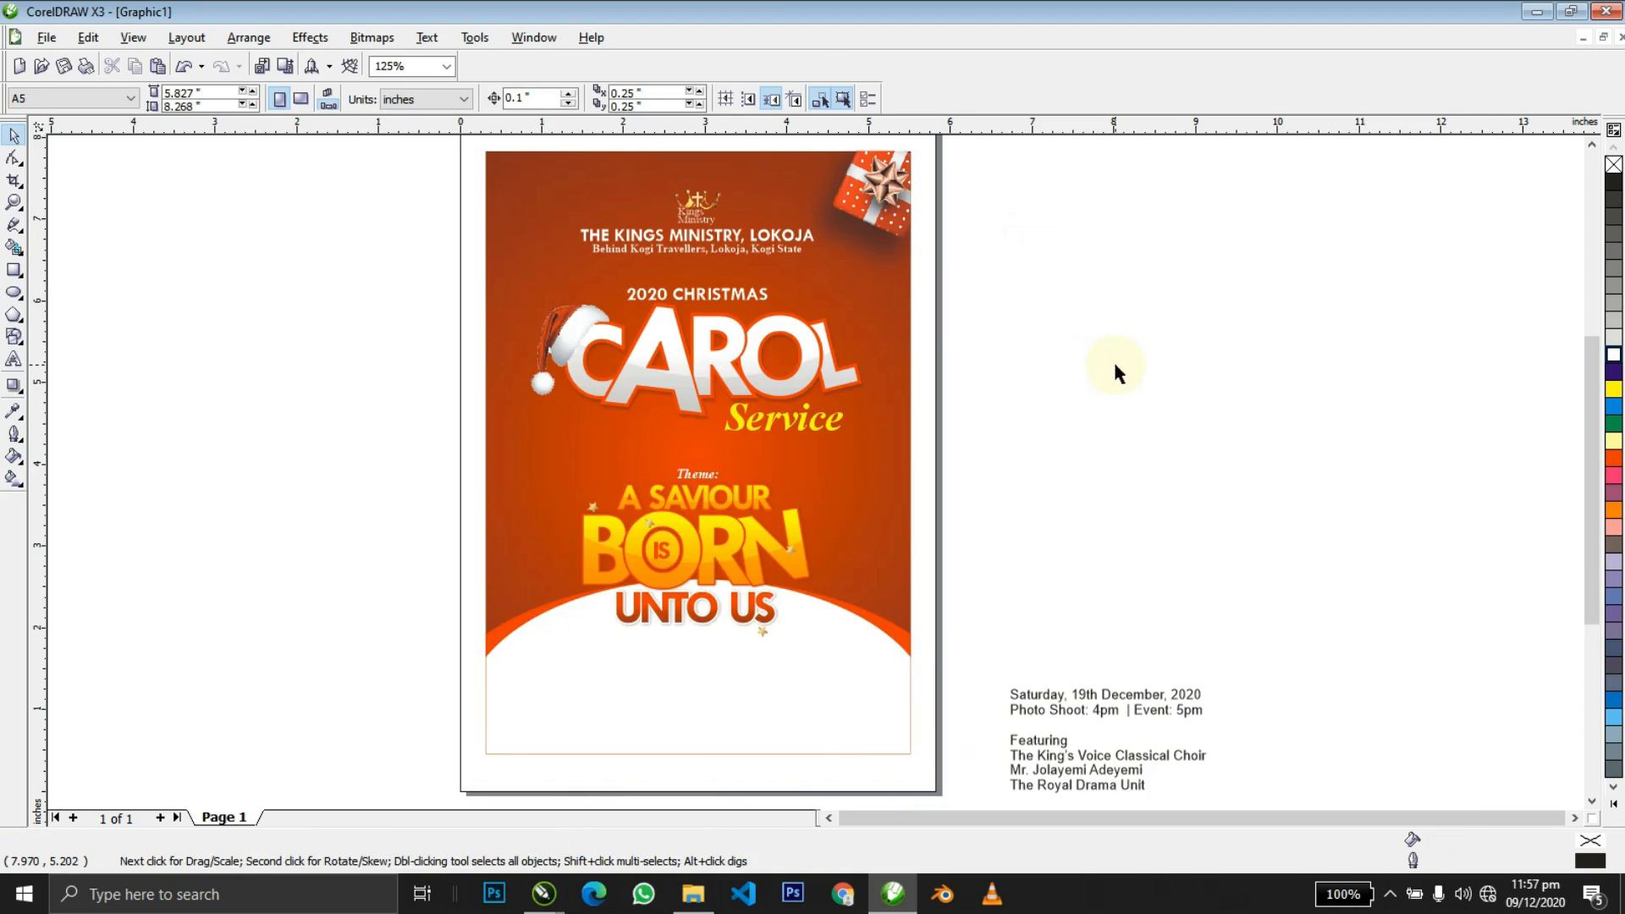
key(alt+Tab)
Copy the Christmas Decoration Element image, paste it and clip it inside the flyer's background.
click(340, 249)
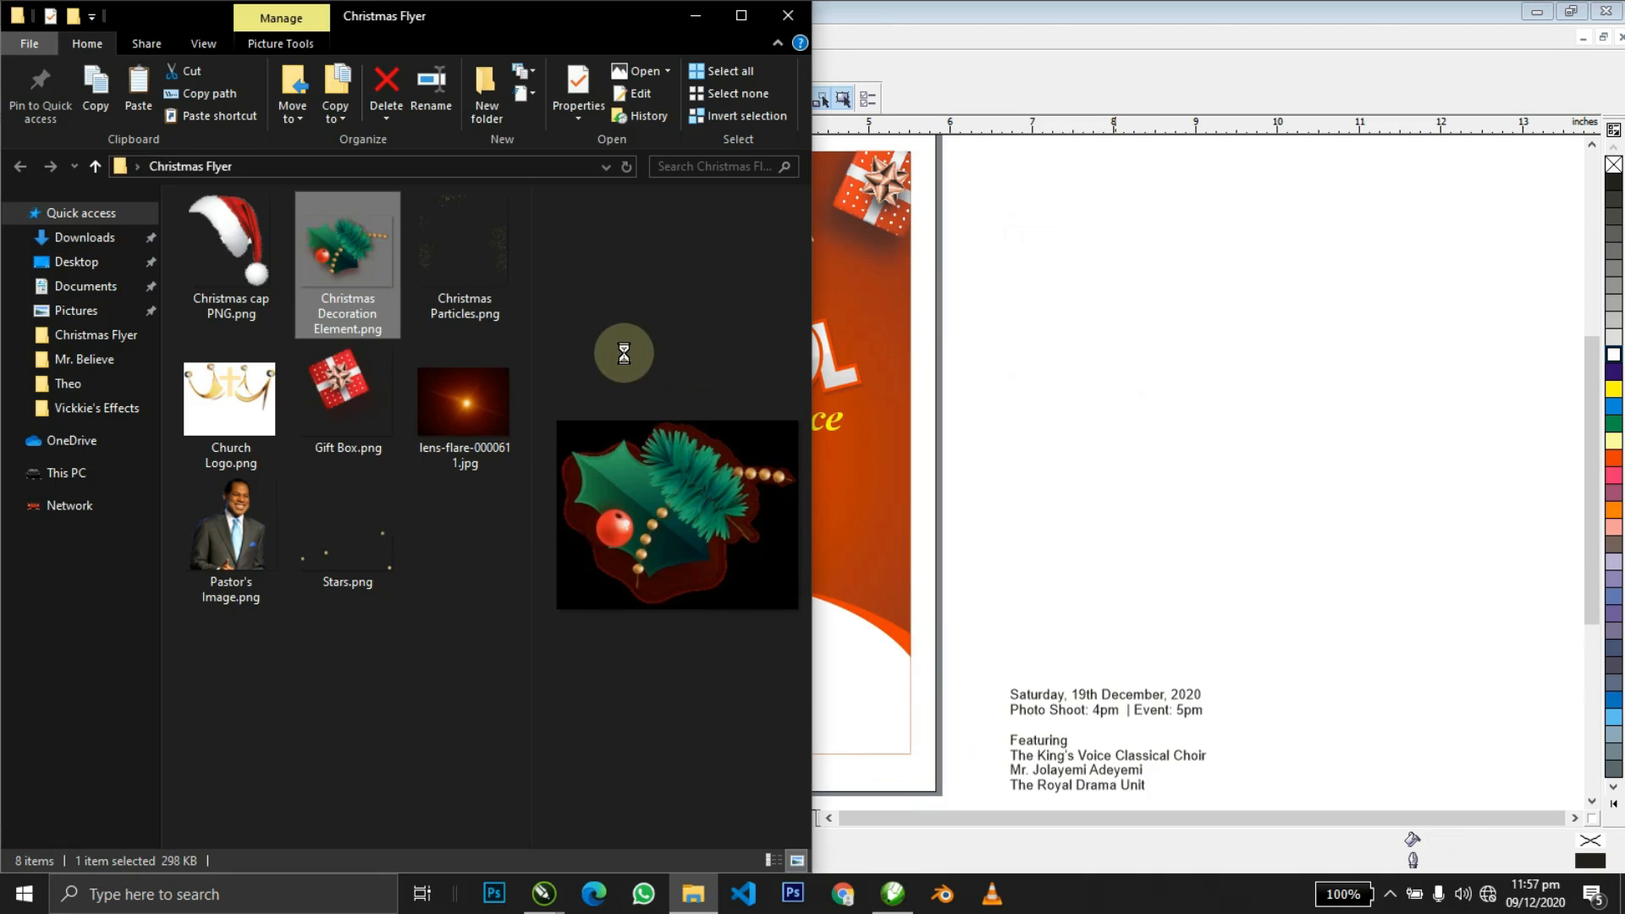
key(ctrl+c)
click(1068, 367)
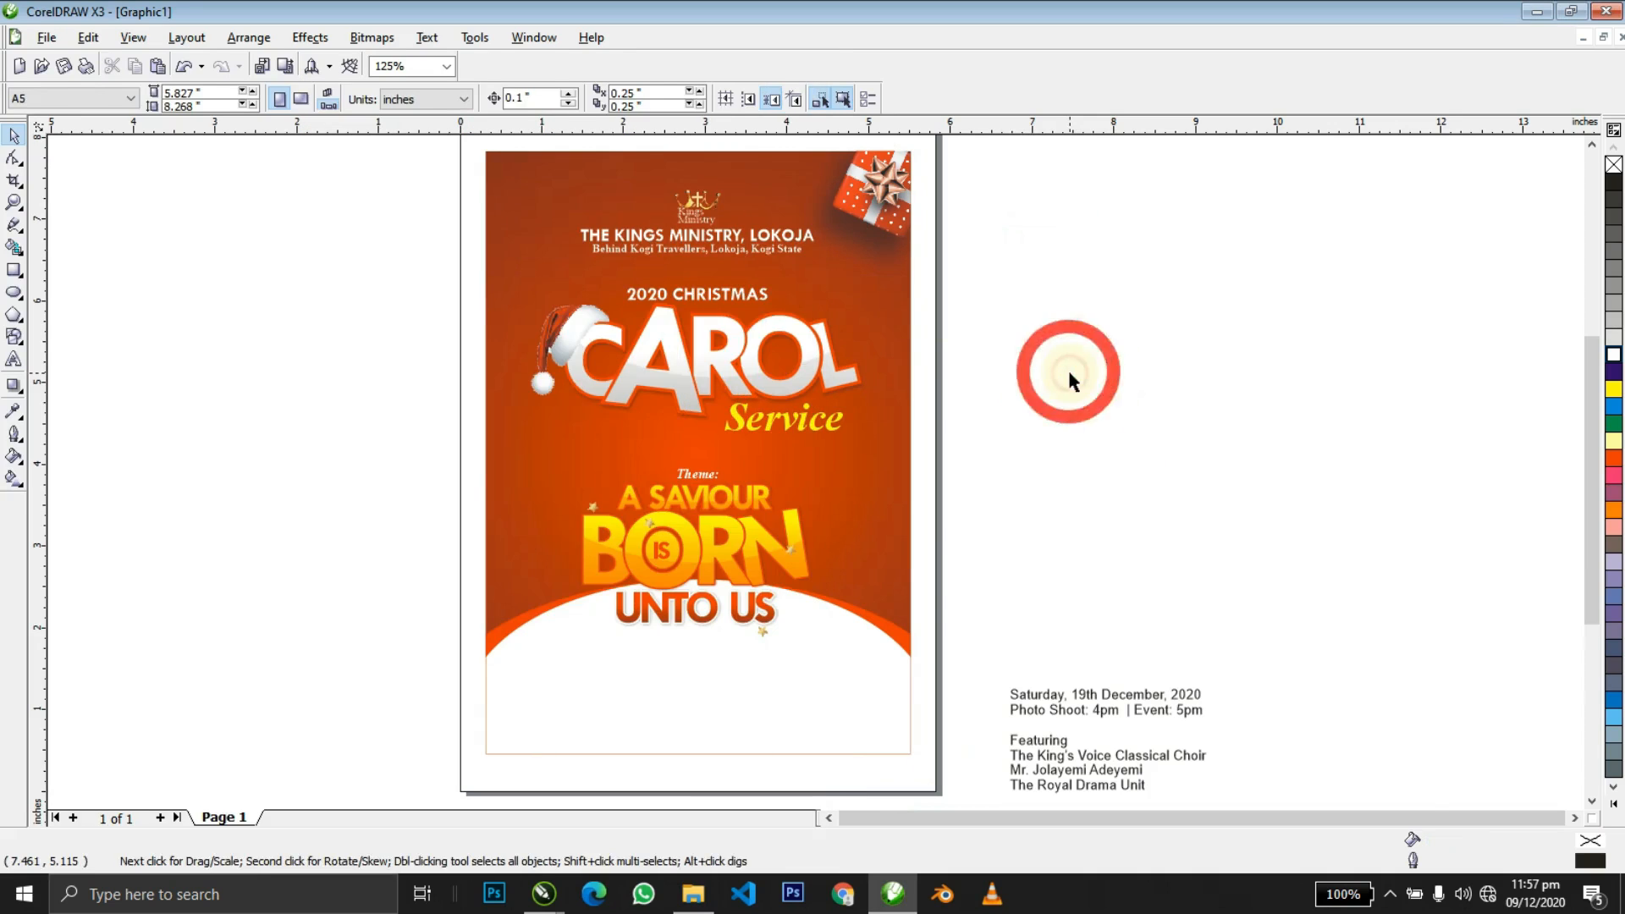
key(ctrl+v)
drag(756, 403, 529, 229)
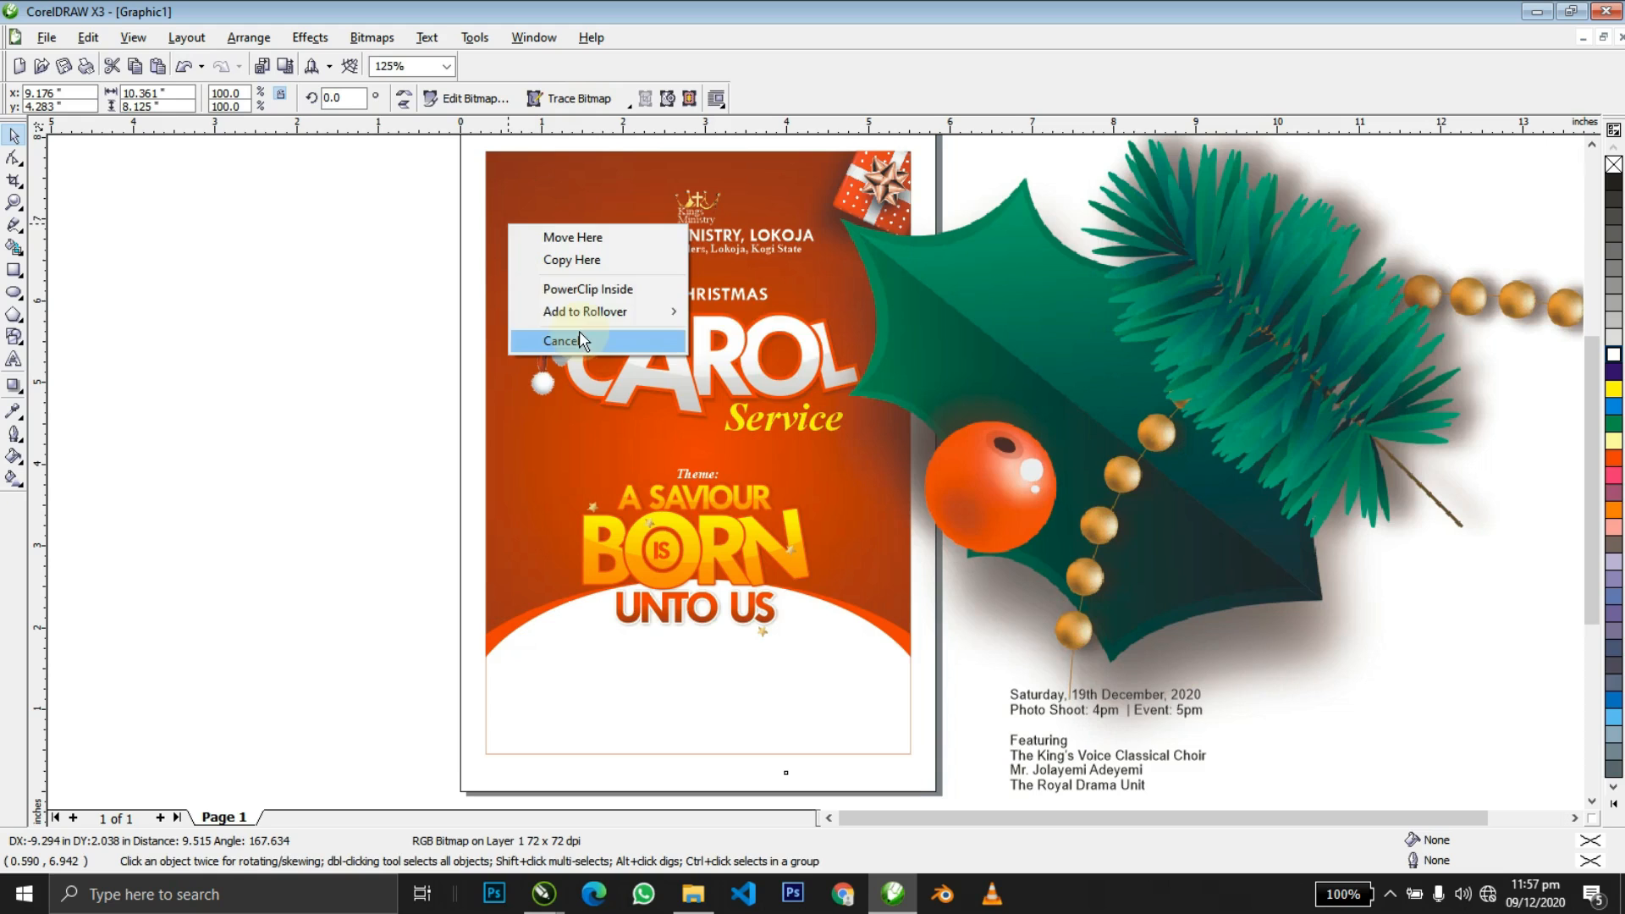
click(558, 287)
Mirror the holly decoration, scale it to 19.4% and settle it in the top-left corner.
ctrl+click(539, 244)
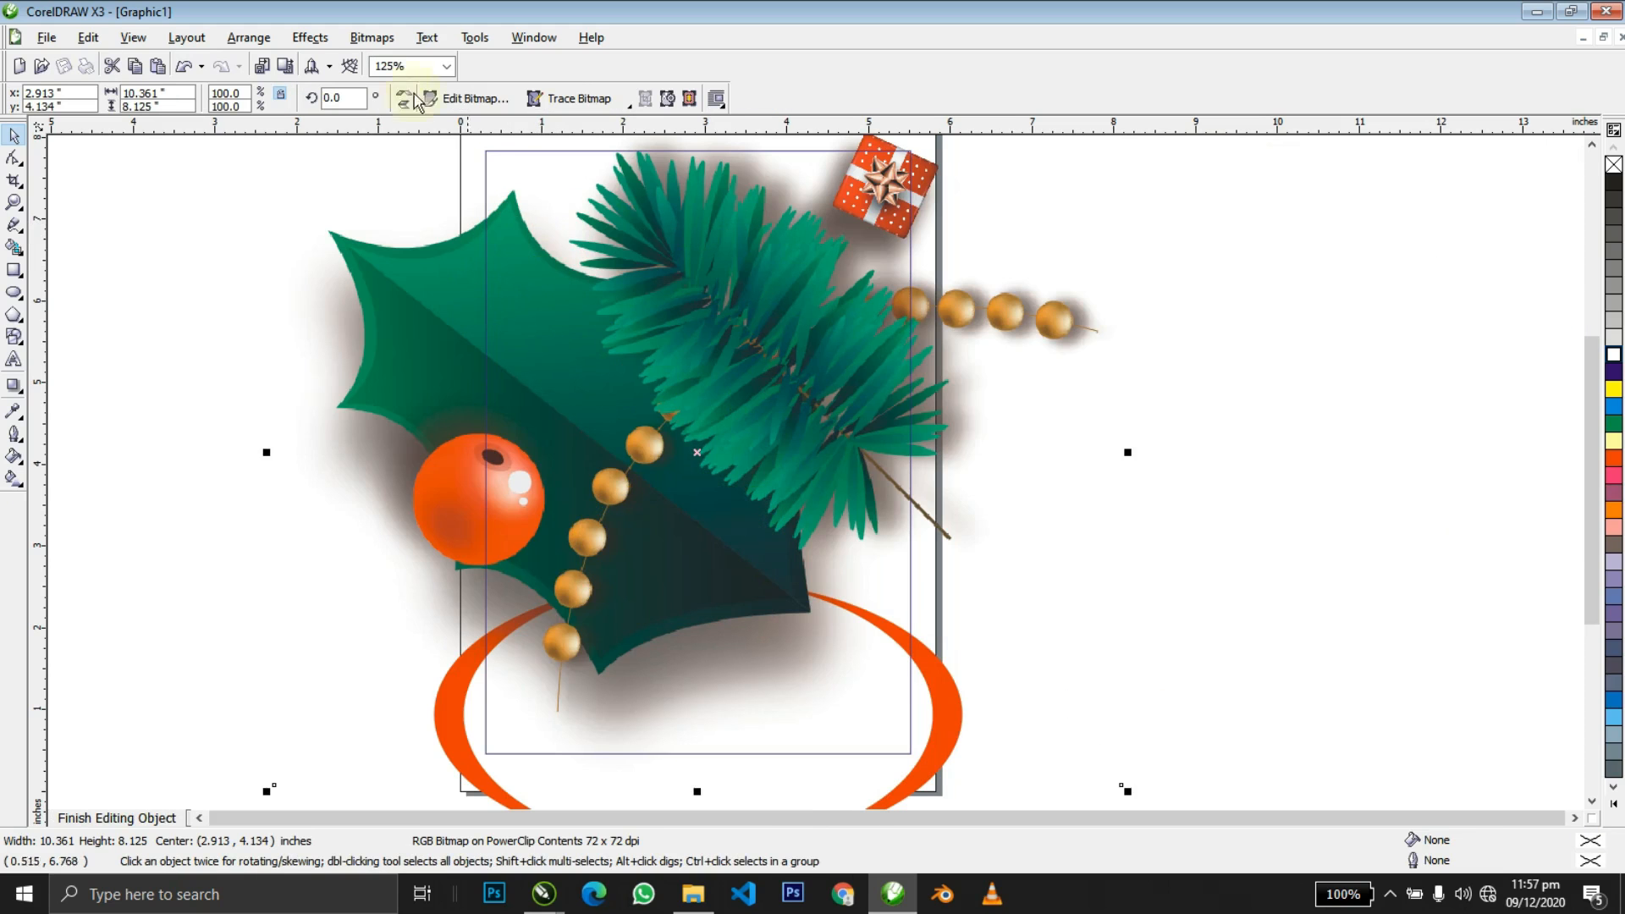
click(404, 99)
click(404, 99)
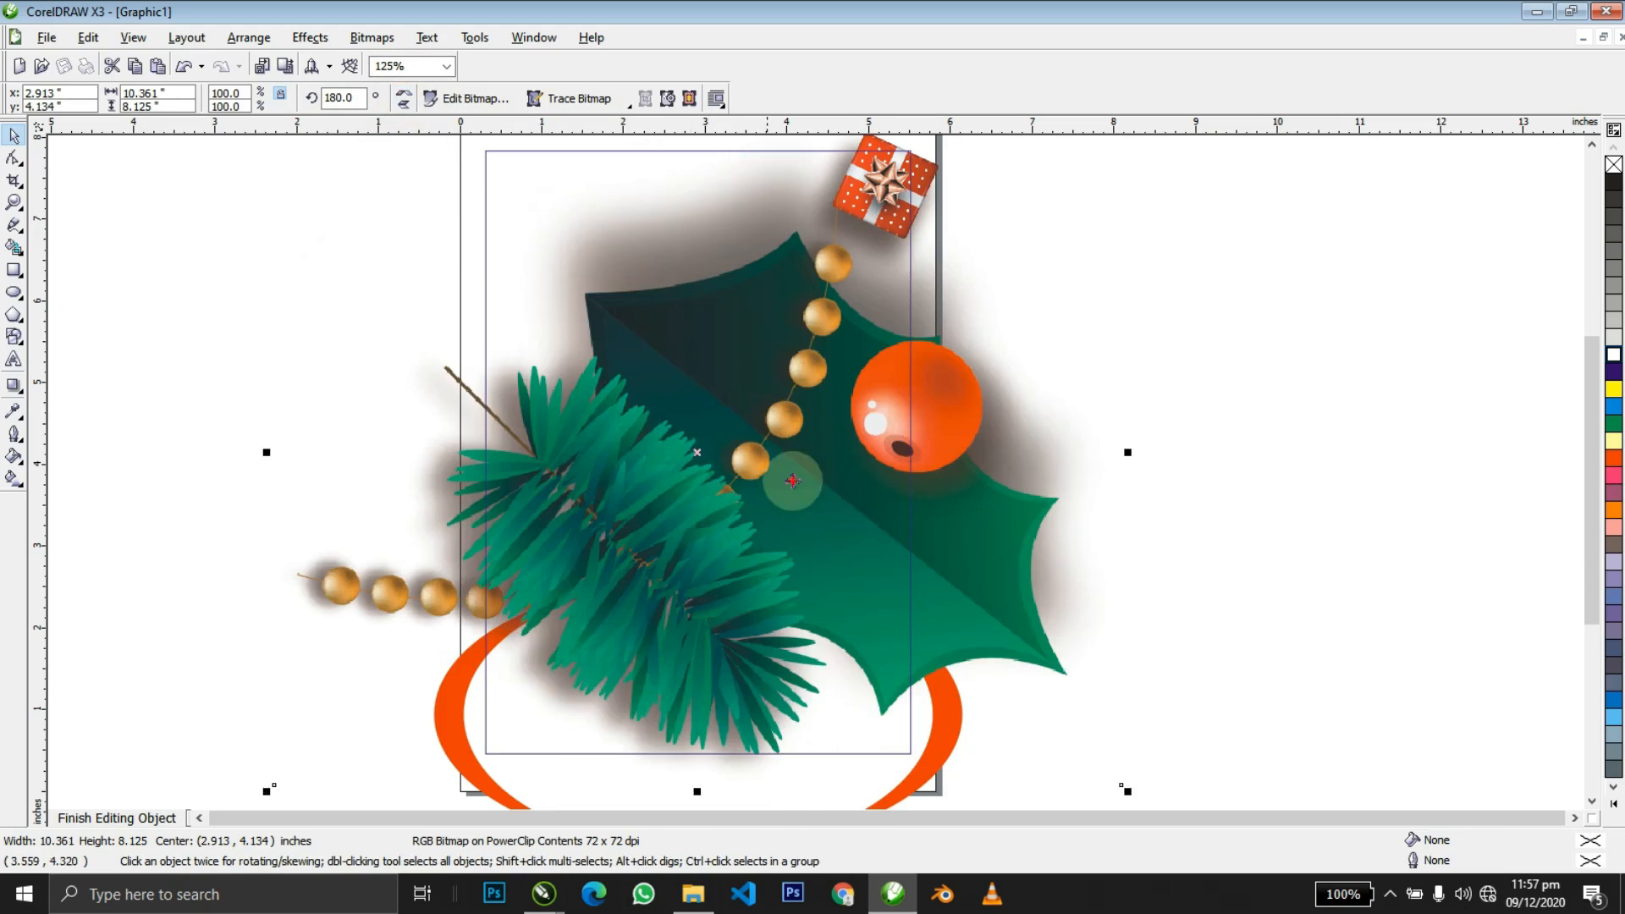
drag(1103, 722, 890, 528)
drag(913, 595, 652, 350)
drag(522, 293, 550, 152)
drag(550, 152, 556, 229)
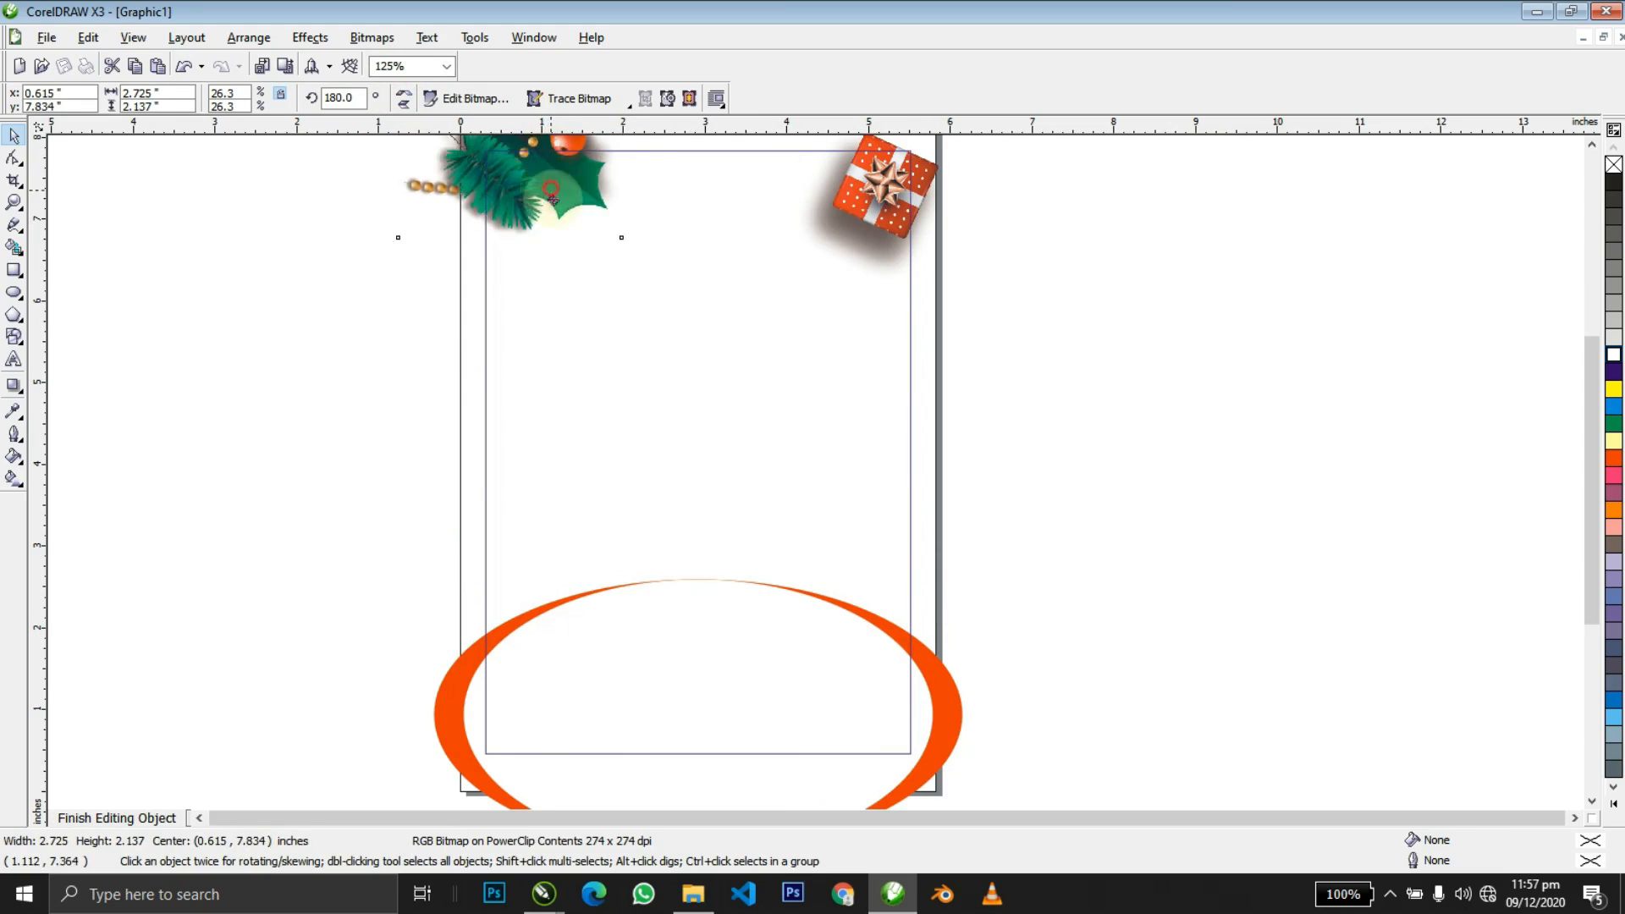
drag(638, 264, 555, 207)
drag(555, 204, 546, 203)
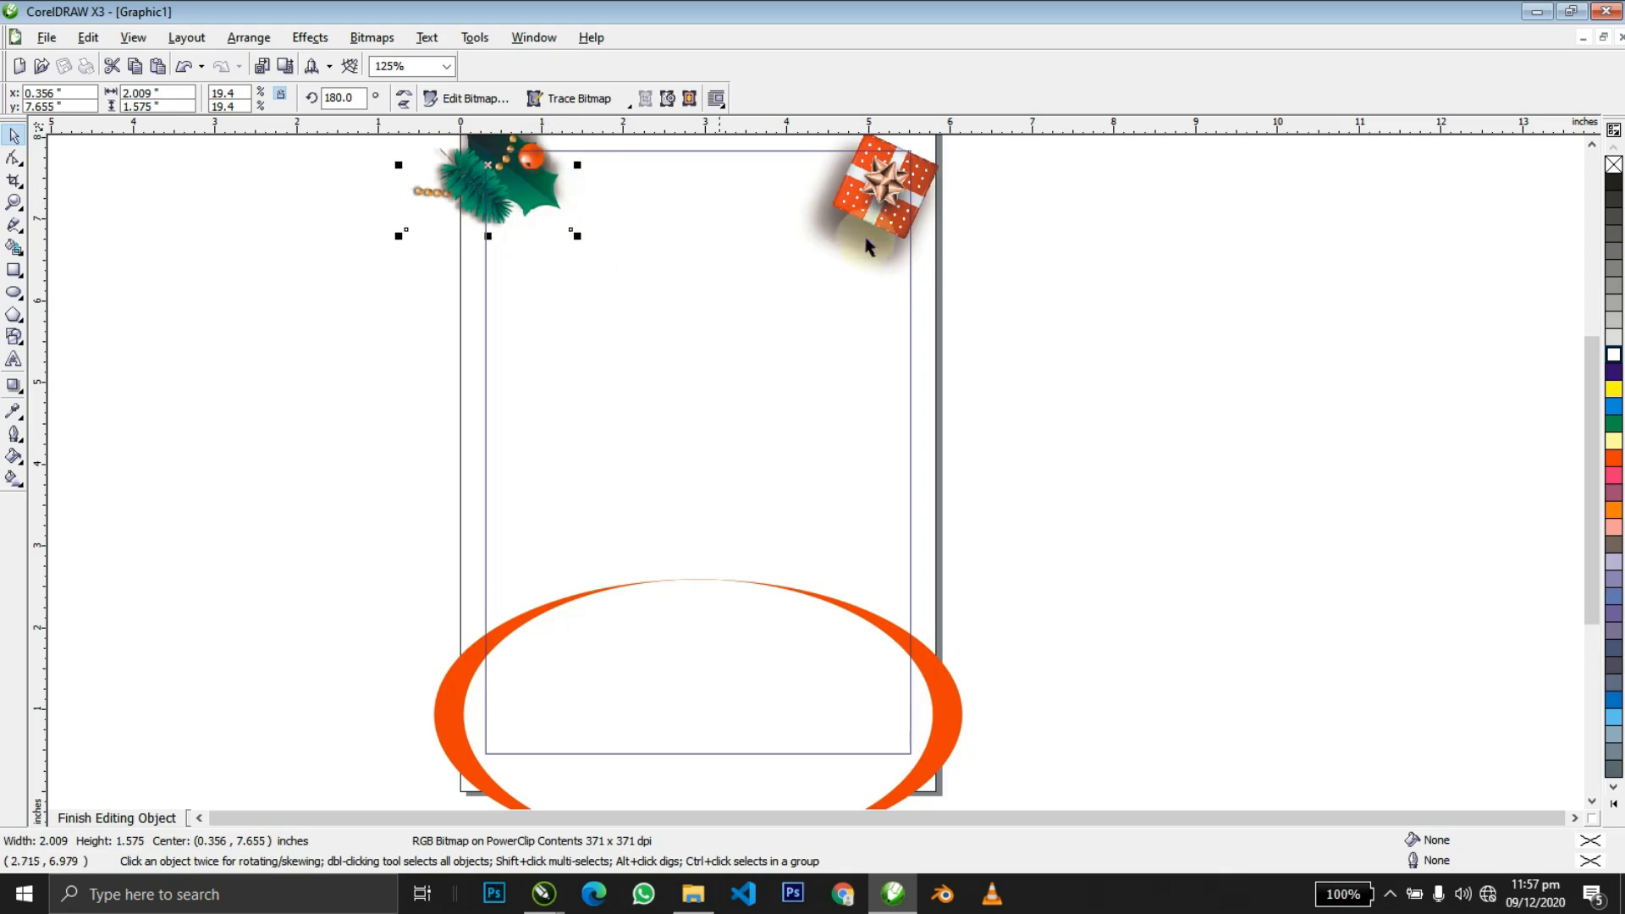
ctrl+click(1045, 279)
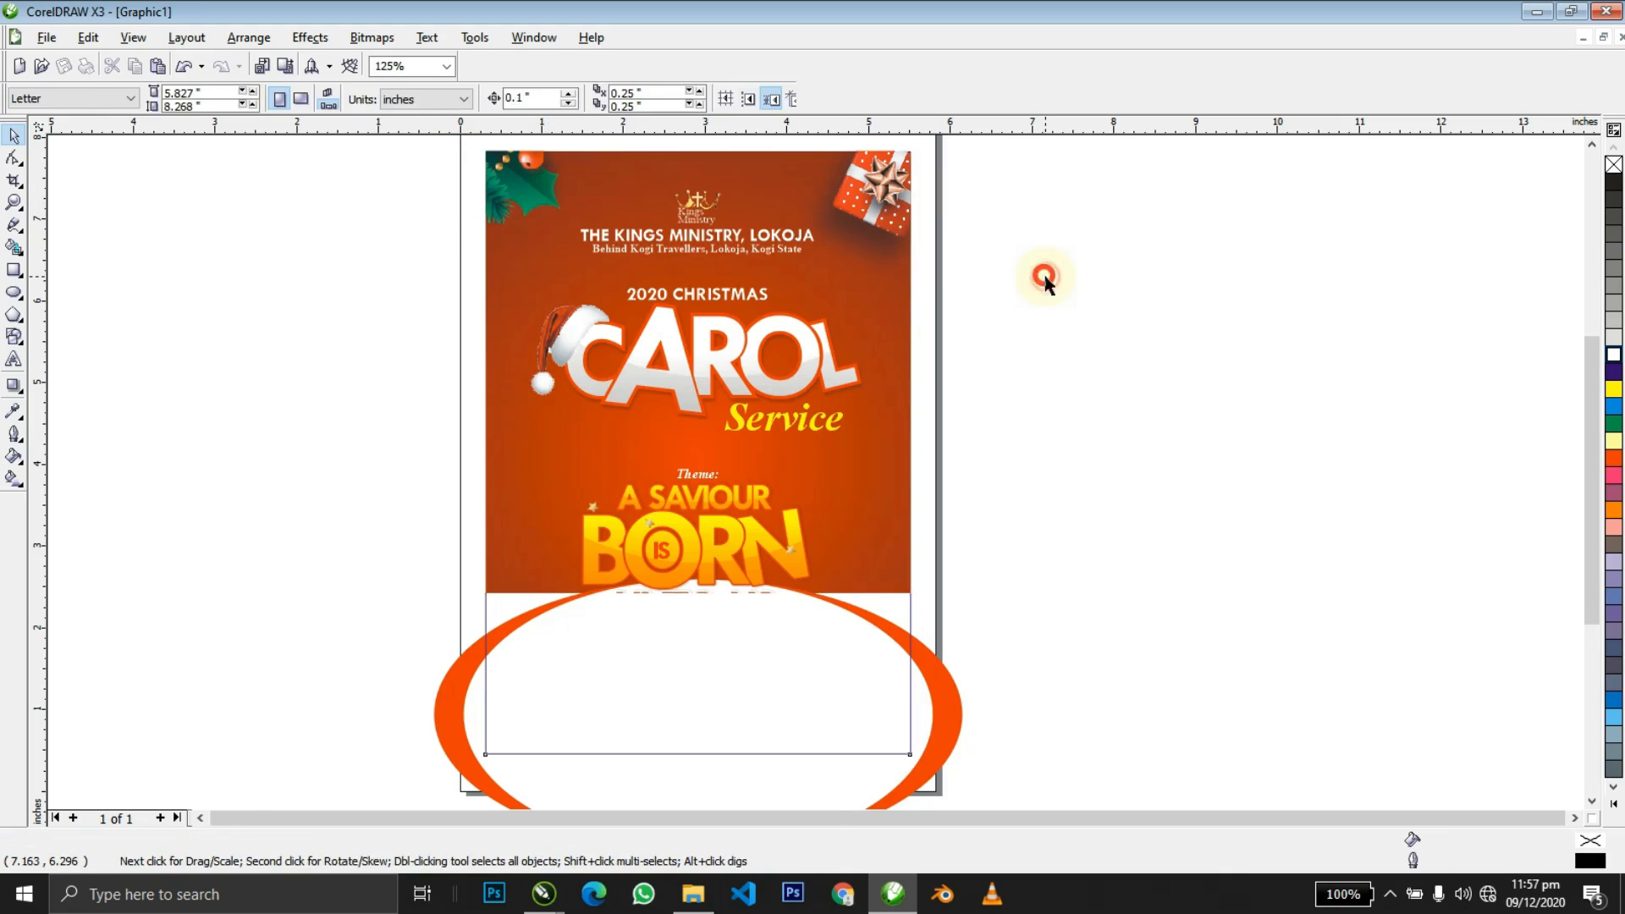
Check the holly decoration inside the clipped contents, then bring up the Christmas Flyer images folder.
click(580, 187)
key(shift+F2)
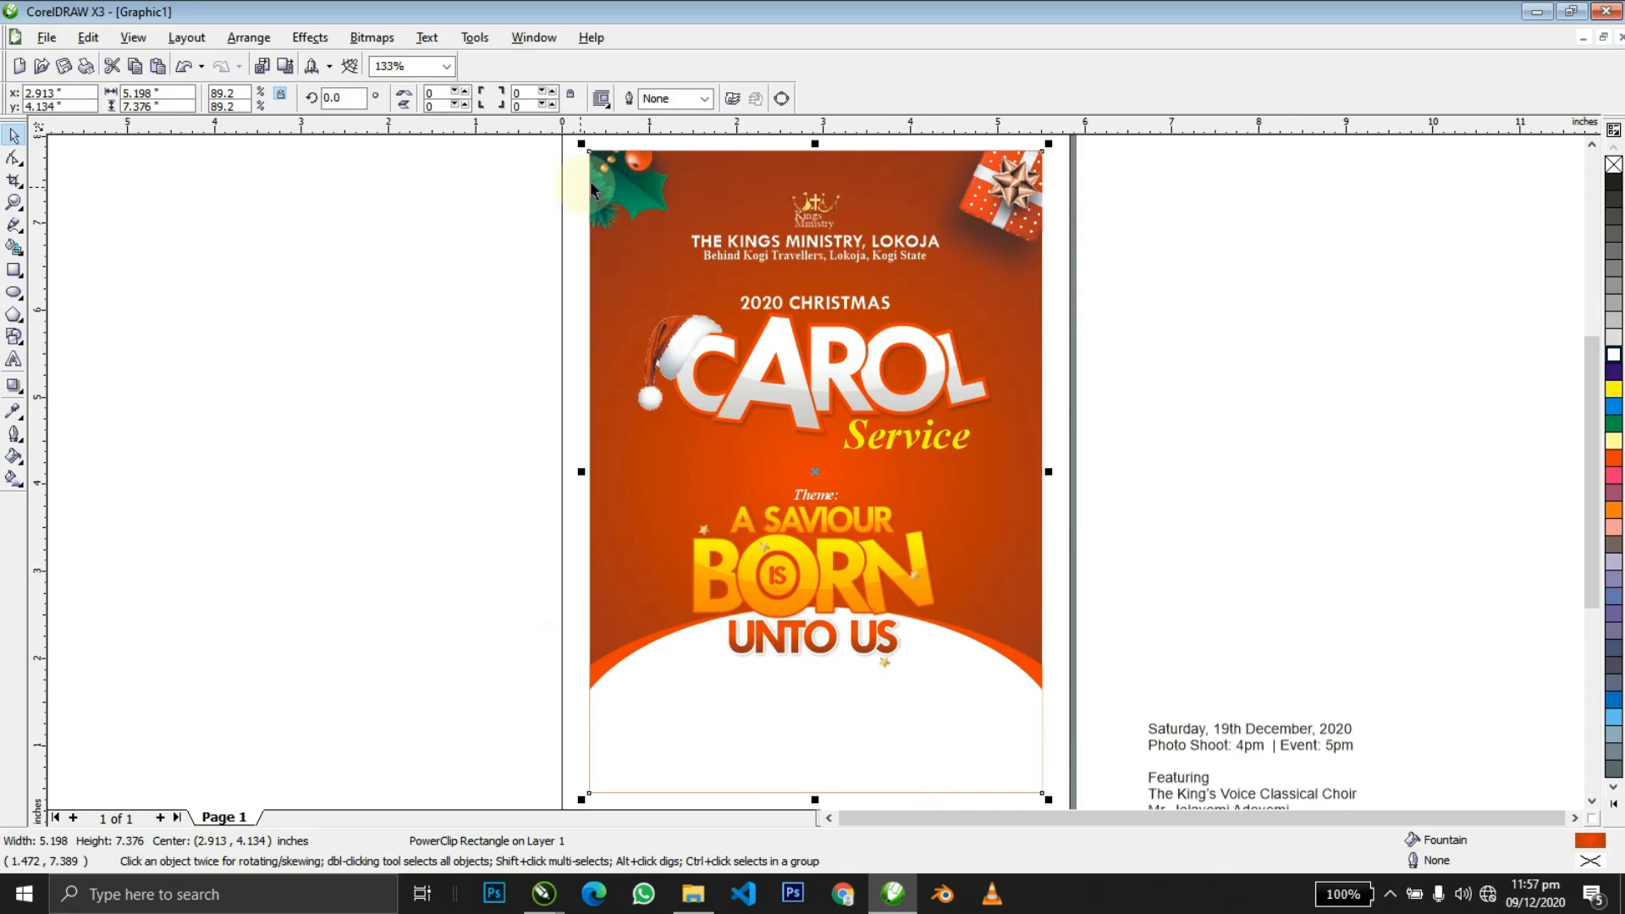
ctrl+click(674, 193)
click(602, 175)
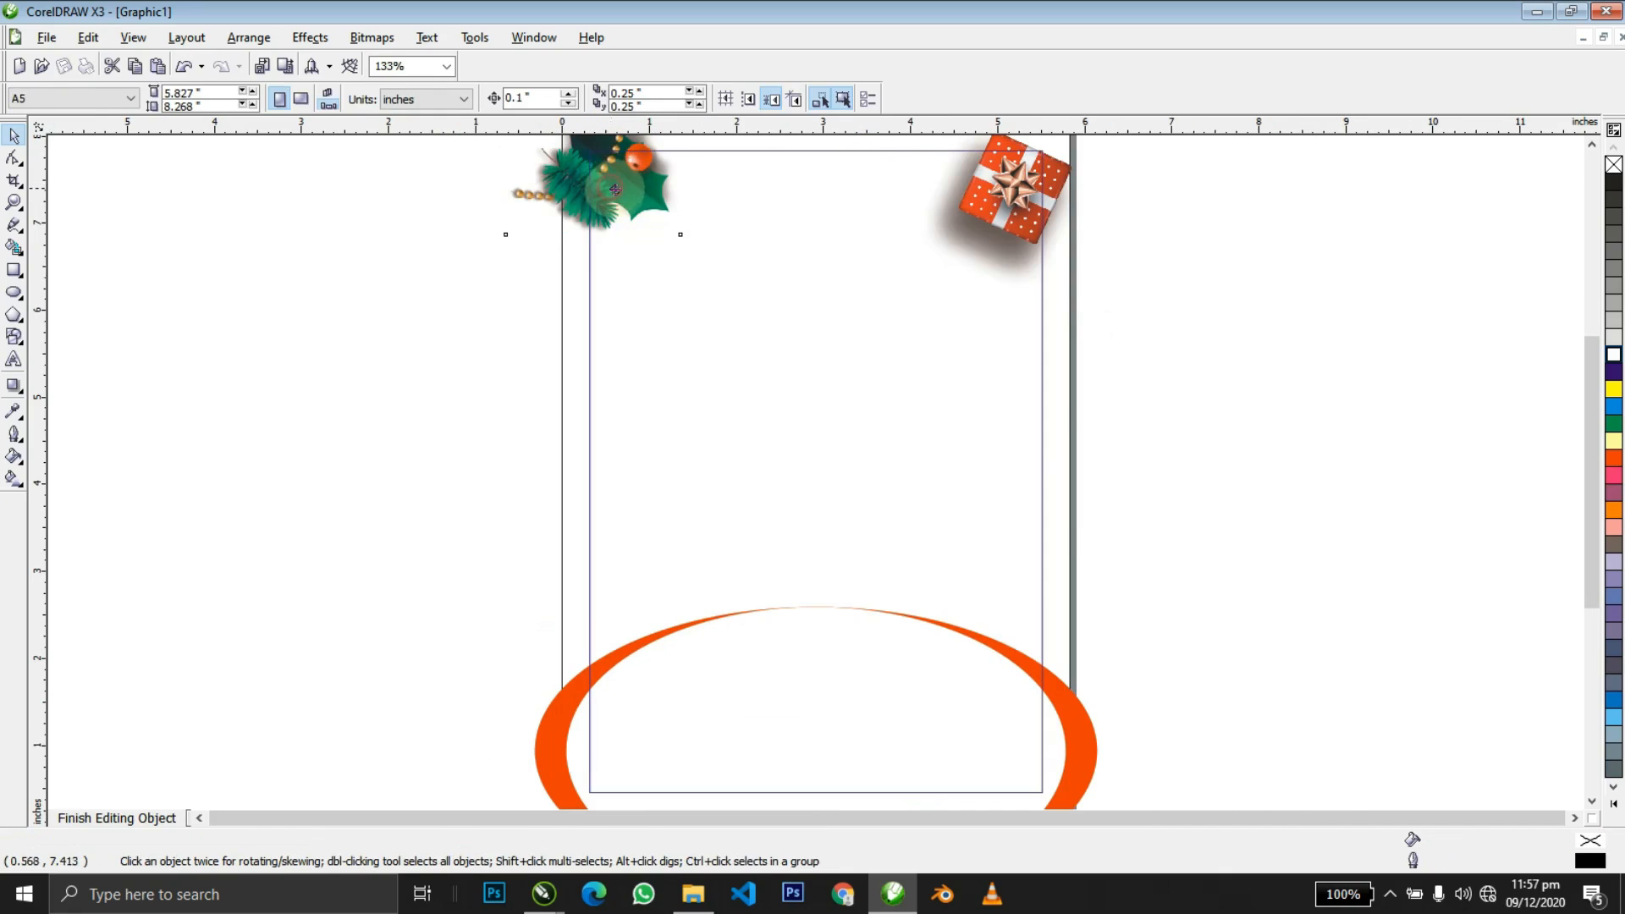
ctrl+click(439, 349)
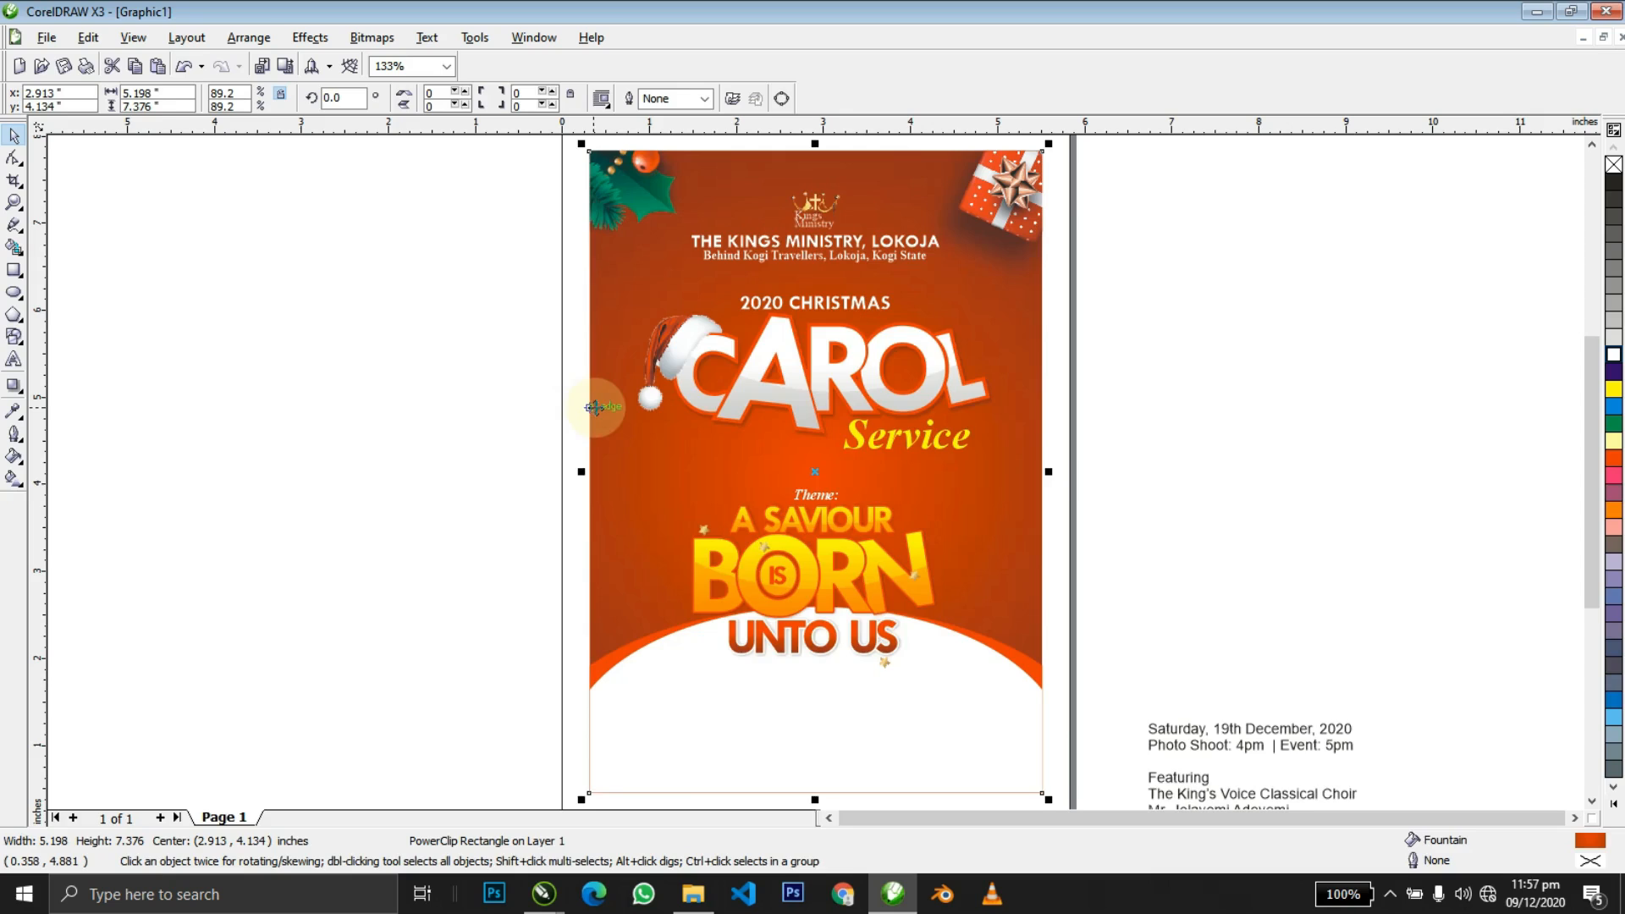
ctrl+click(594, 407)
key(alt+Tab)
click(365, 526)
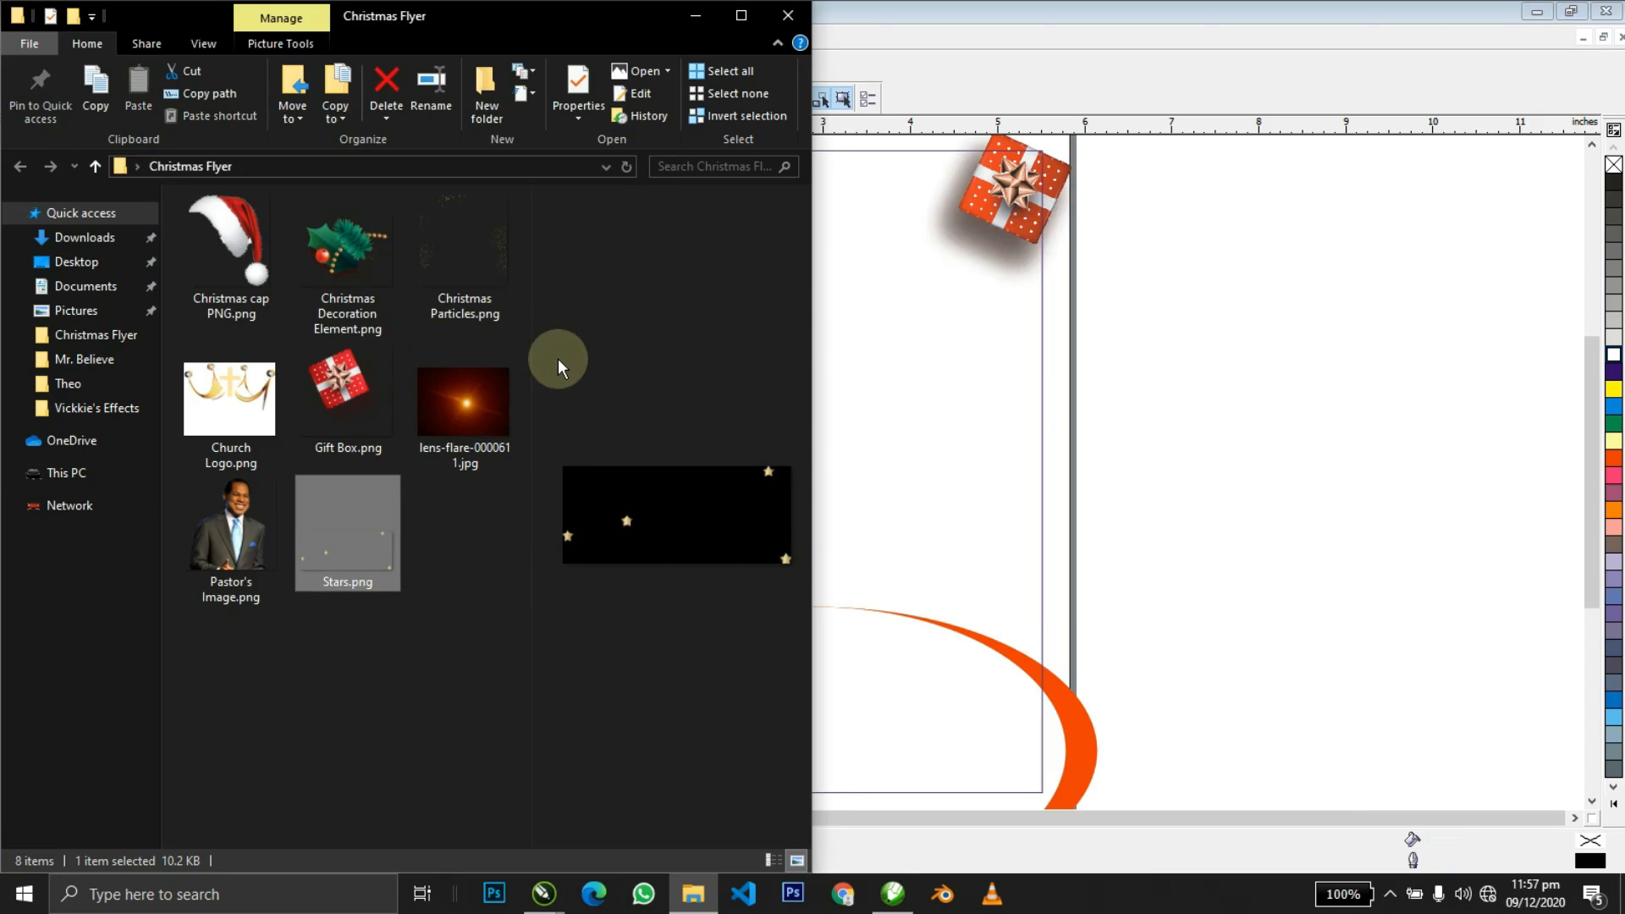
Import Christmas Particles.png, scale it to 21.2% and position it around the flyer's edges.
click(476, 254)
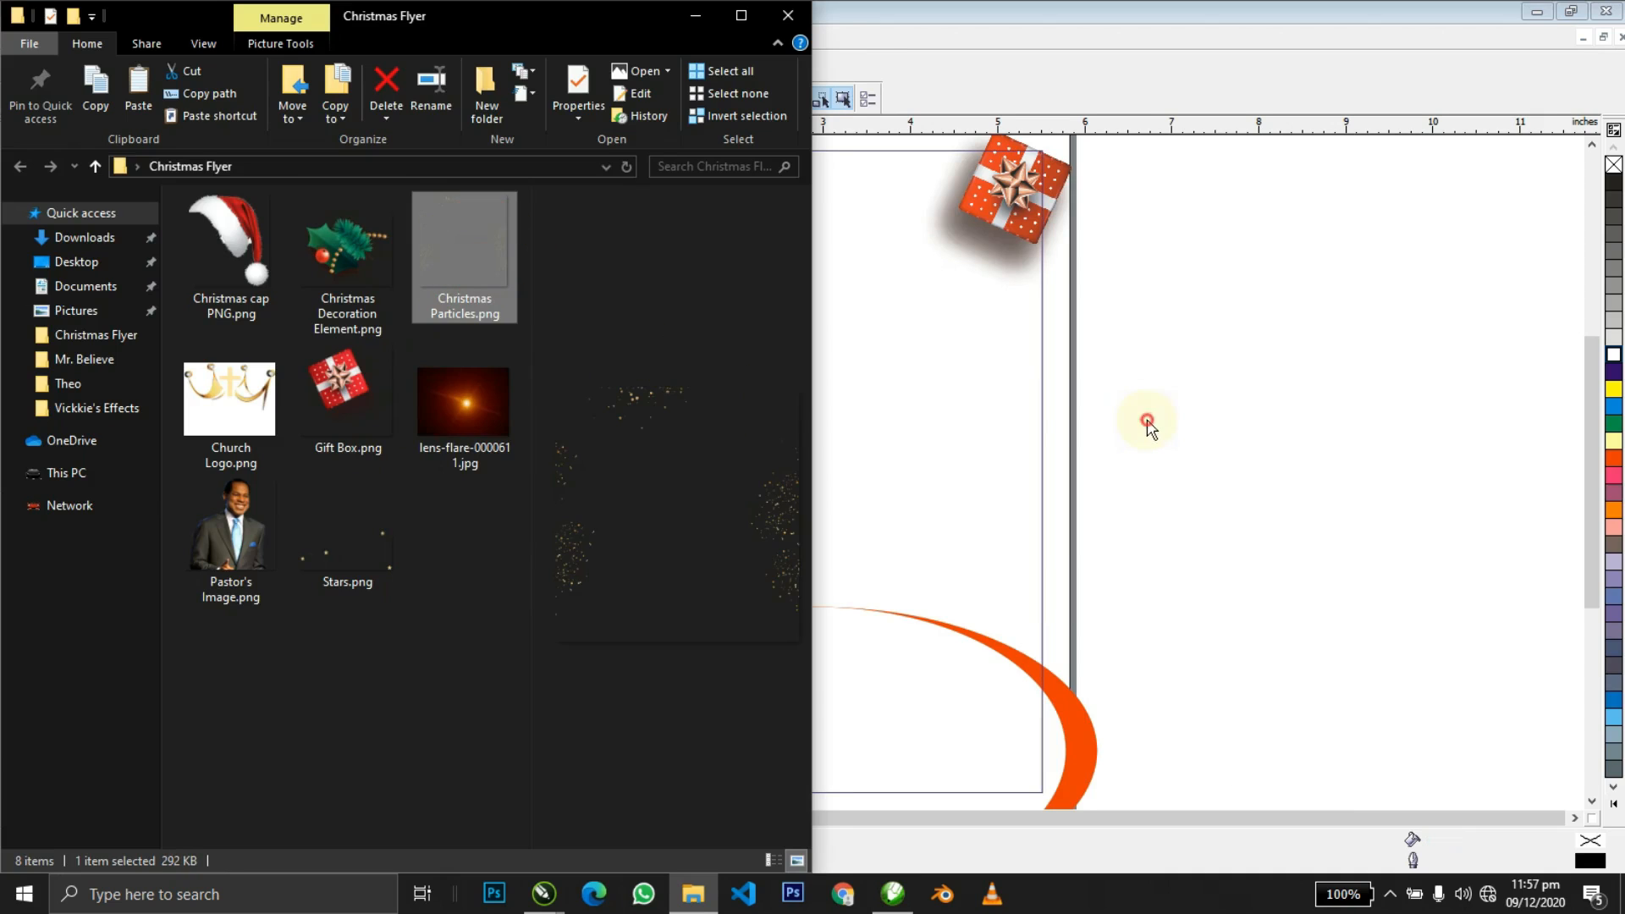
drag(1147, 420, 1146, 421)
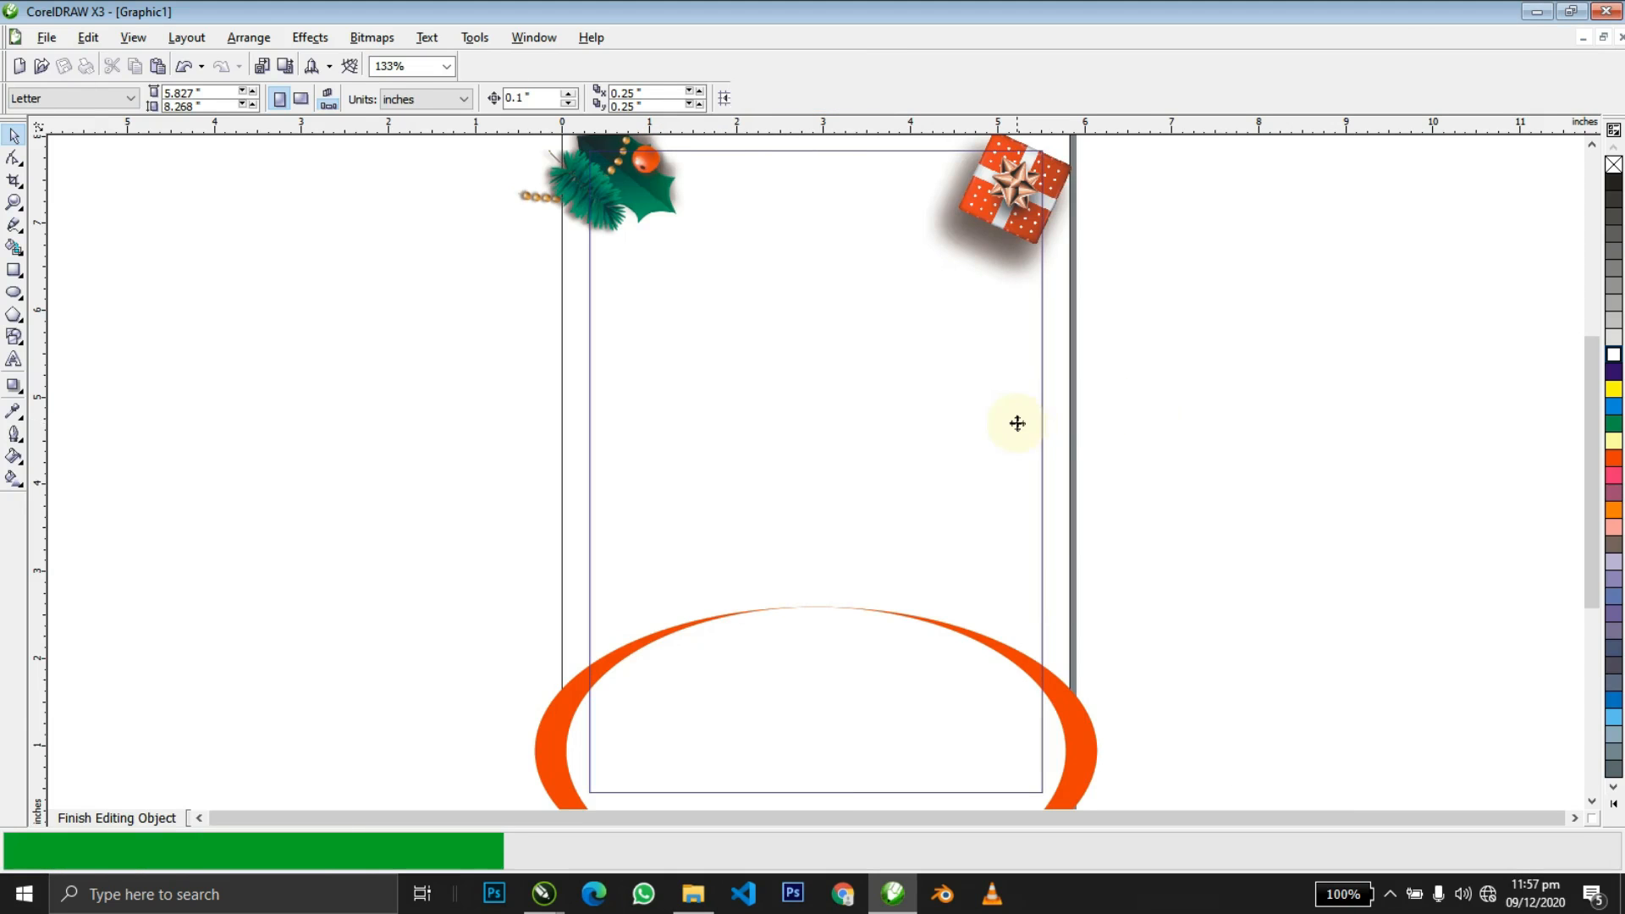
key(shift+F2)
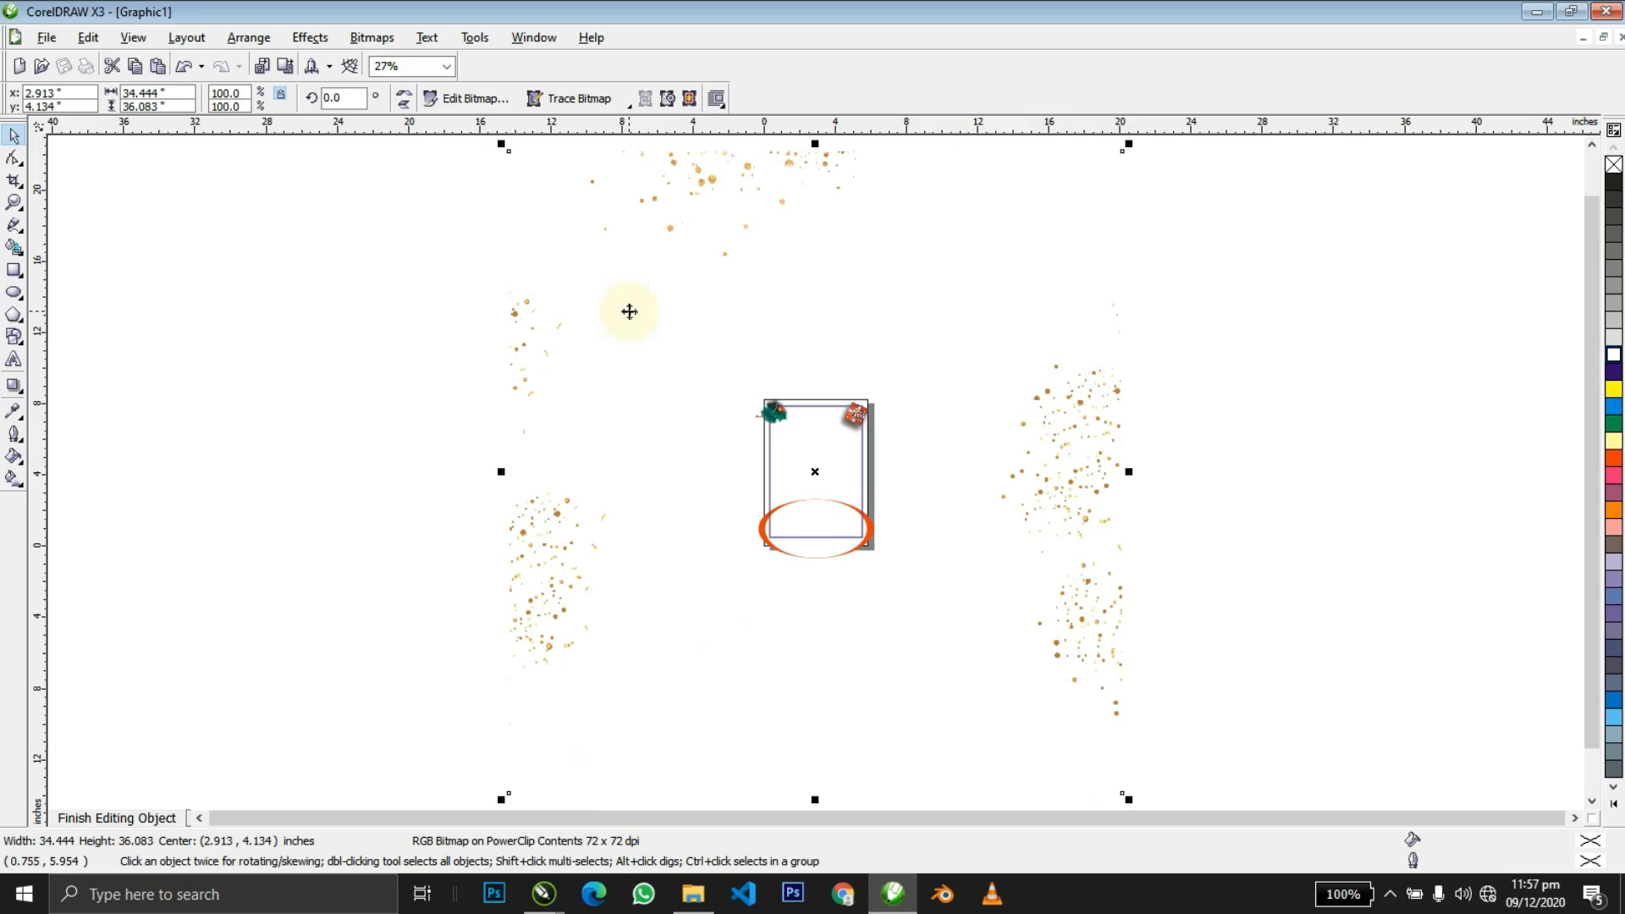
drag(1131, 145, 886, 272)
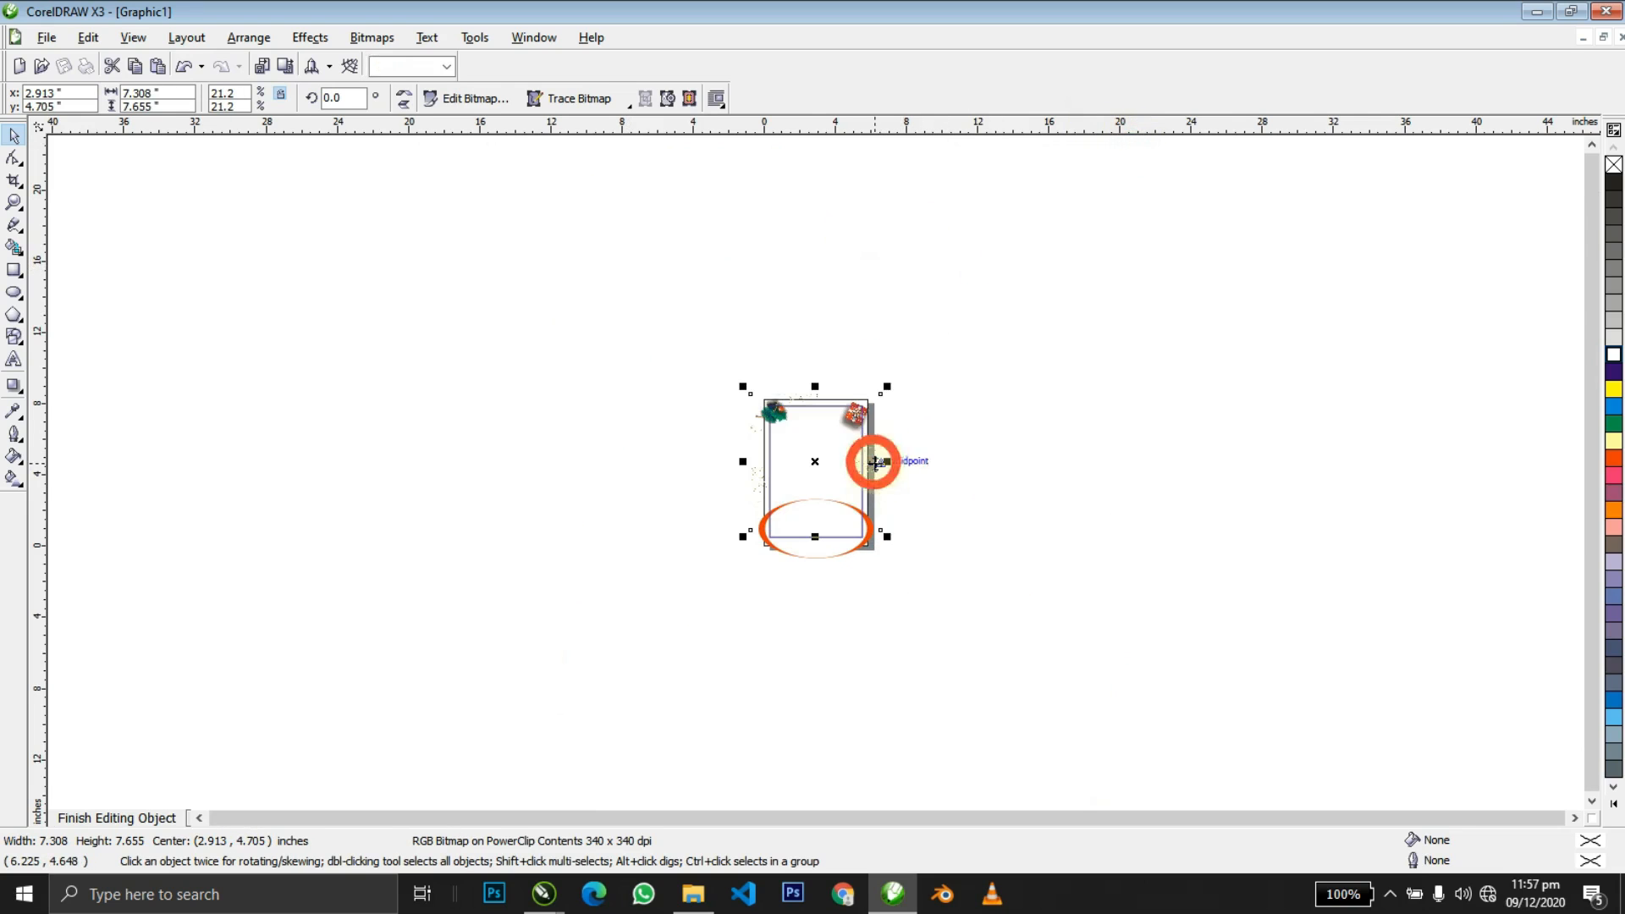
key(shift+F2)
drag(899, 452, 893, 455)
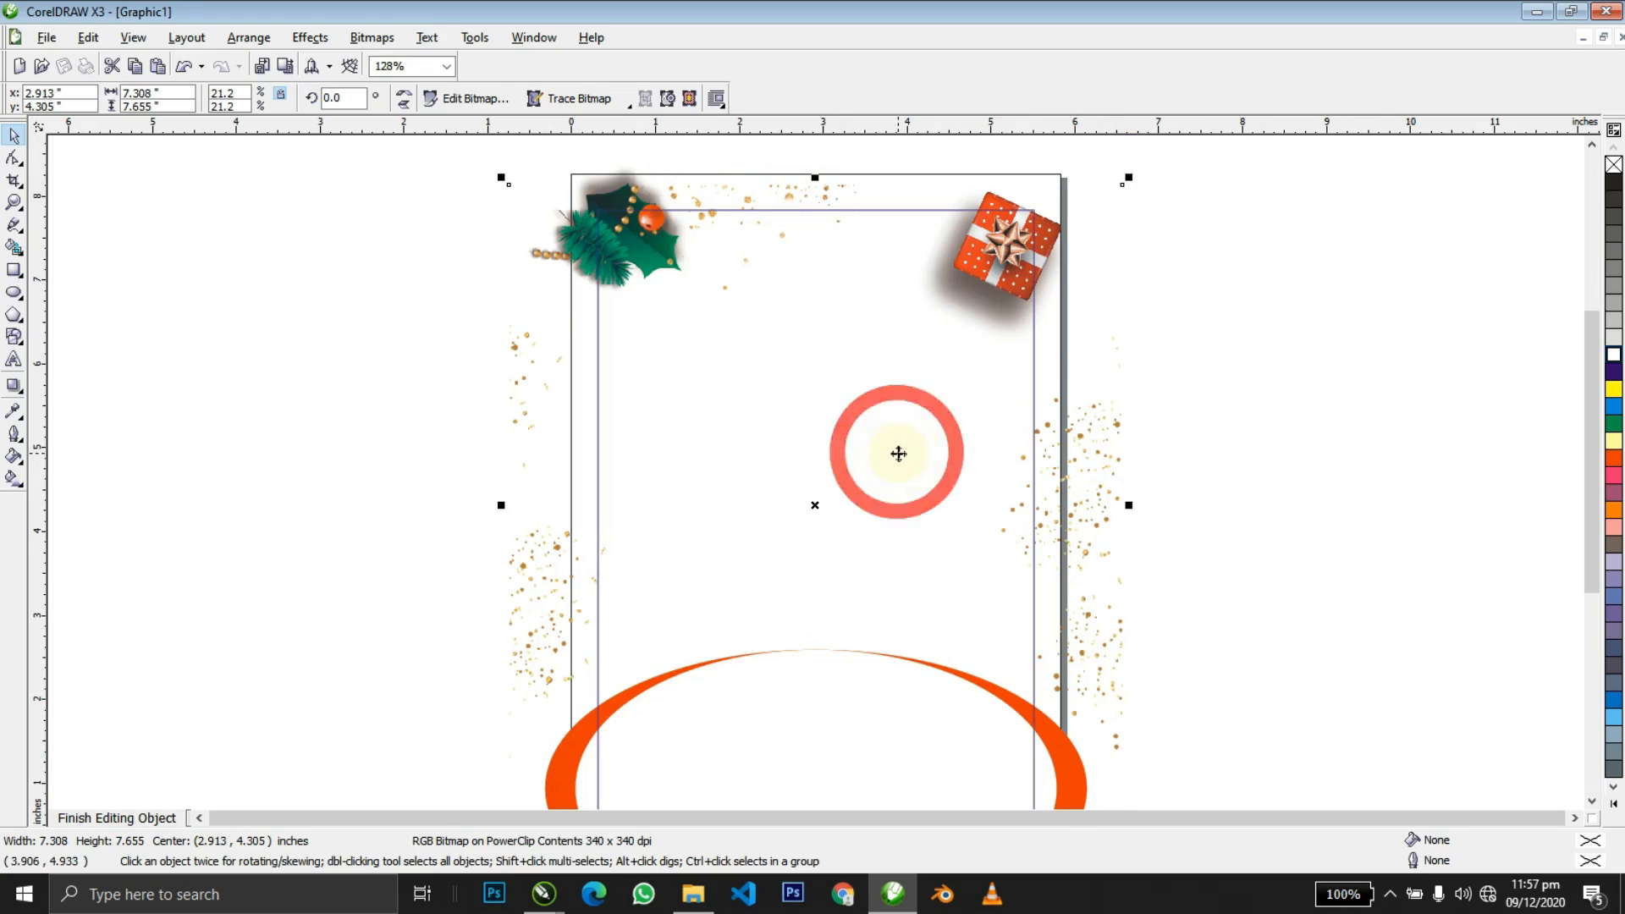
Apply a Motion Blur bitmap effect to the particles image.
click(370, 40)
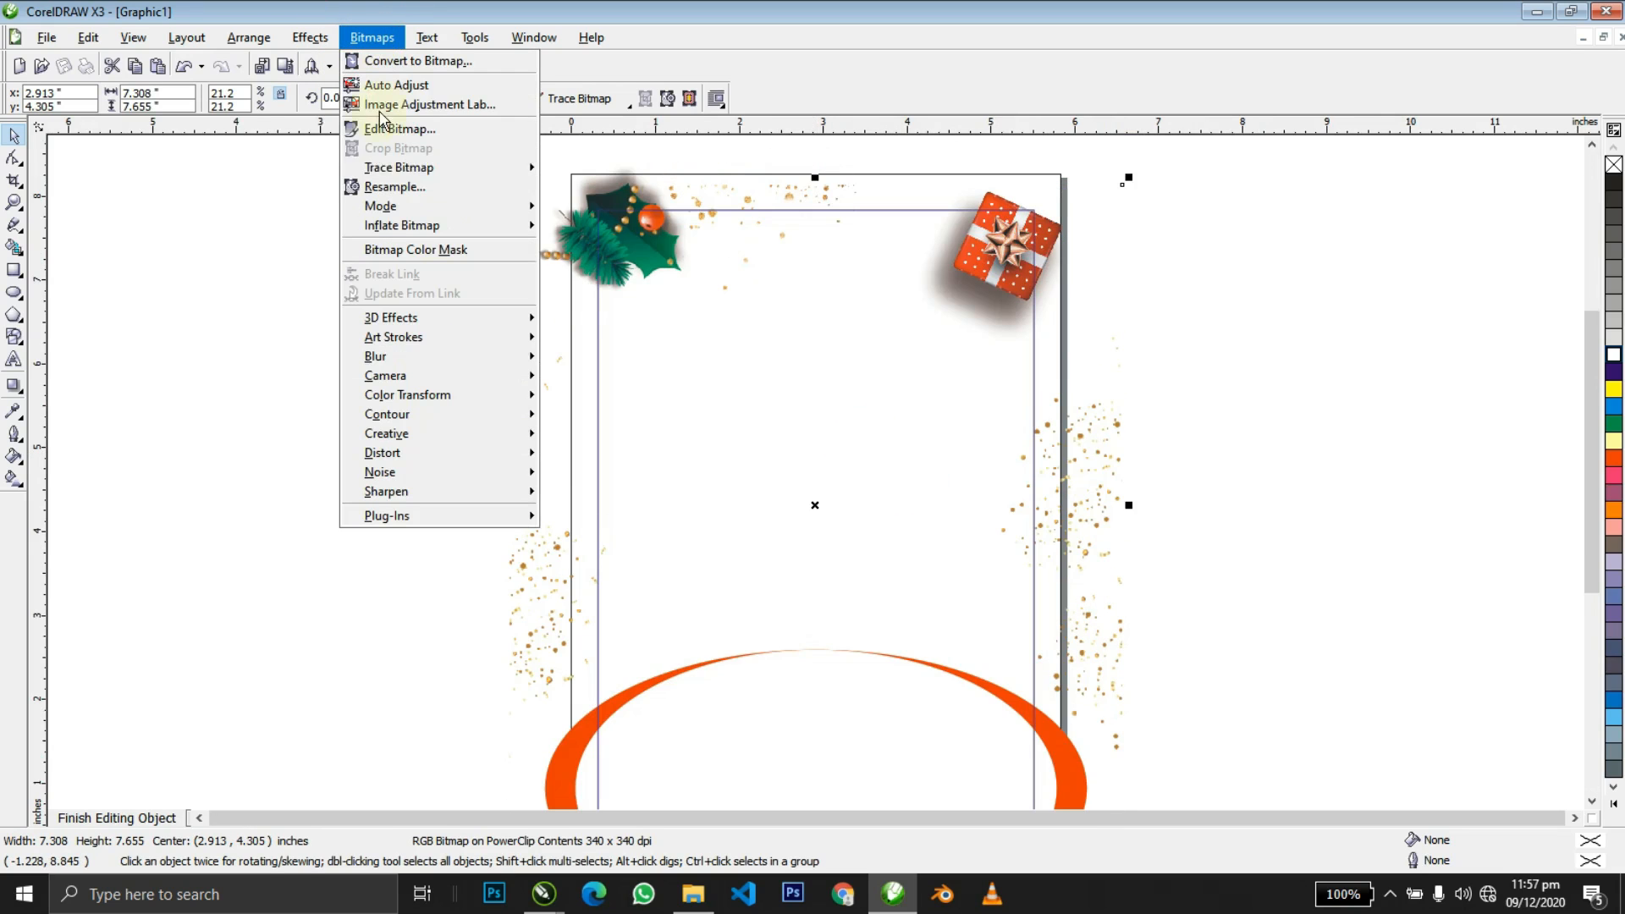
mouse_move(470, 357)
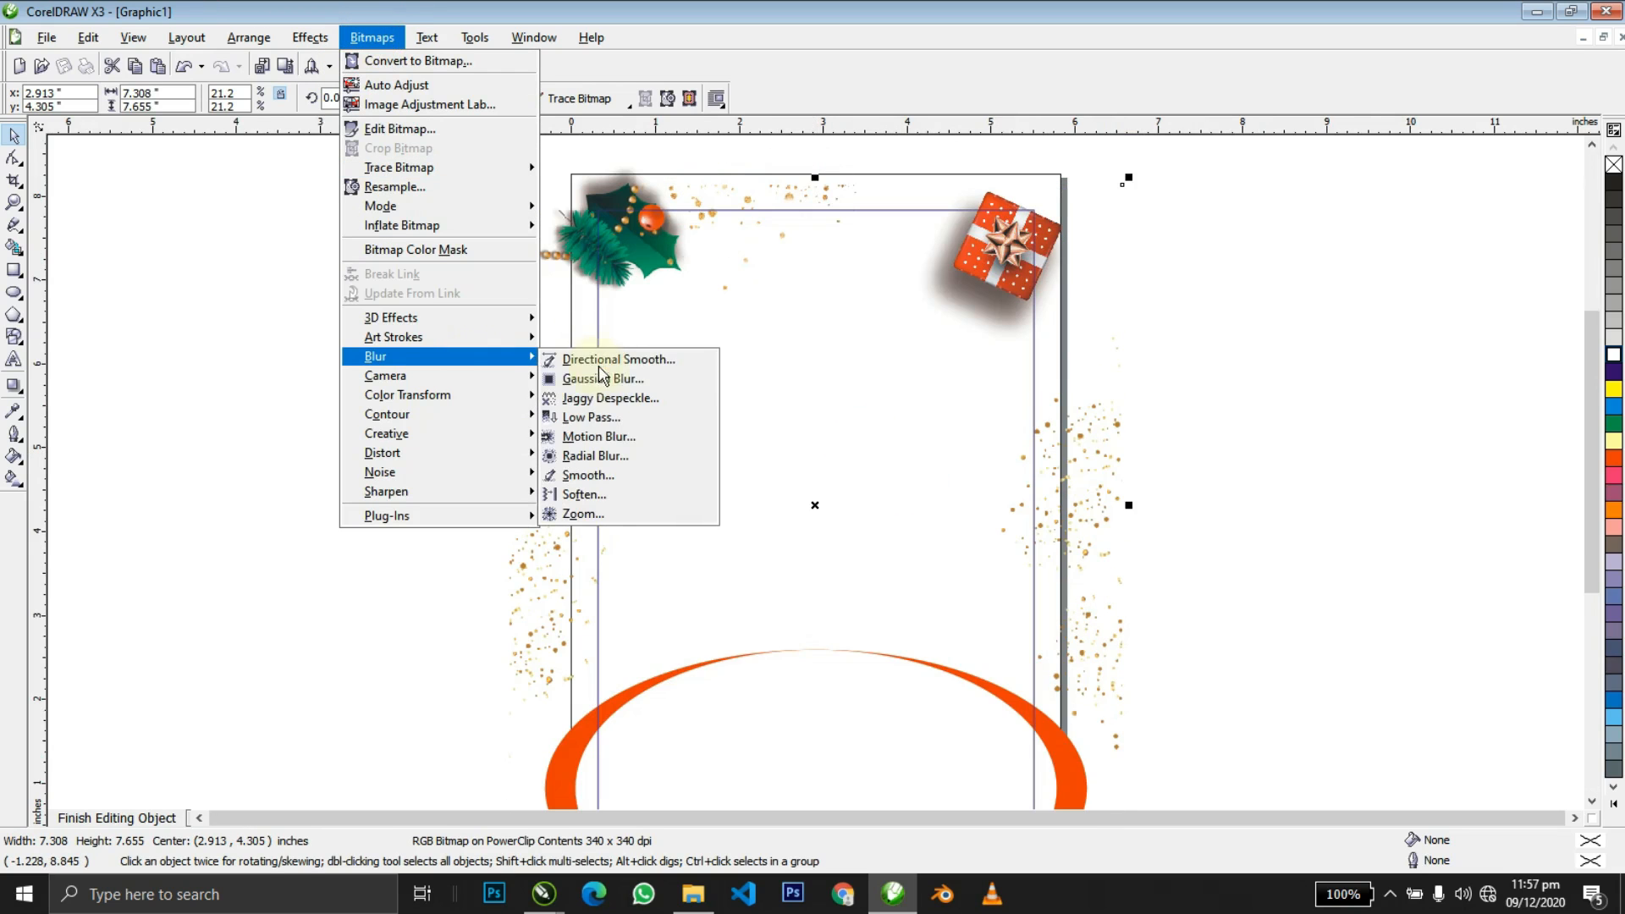
click(603, 438)
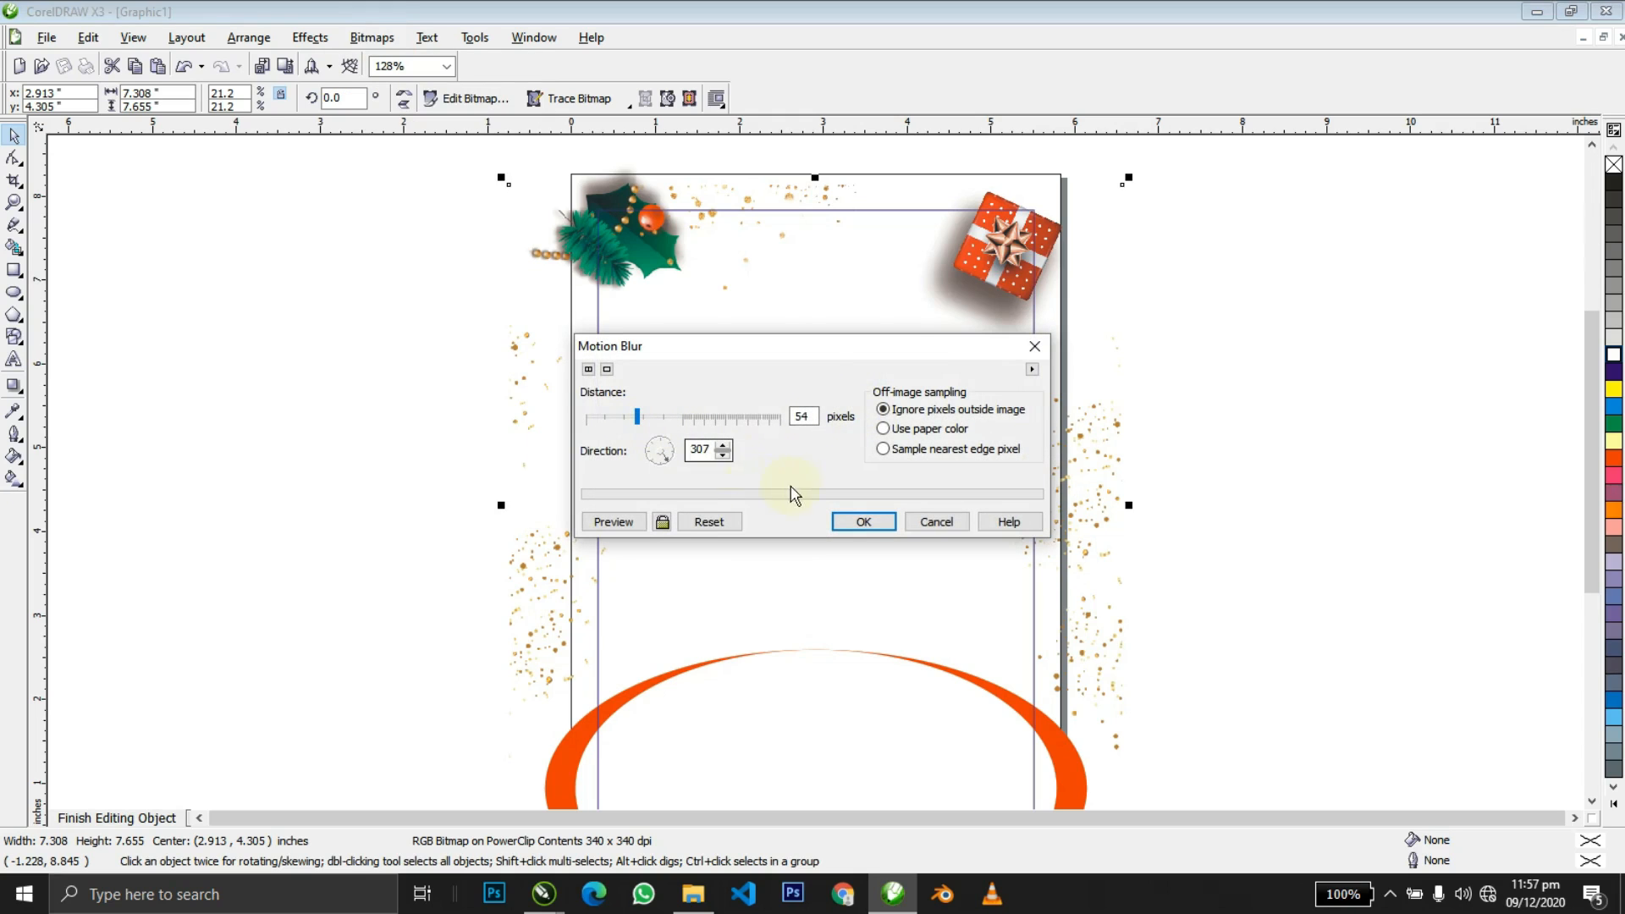
click(840, 528)
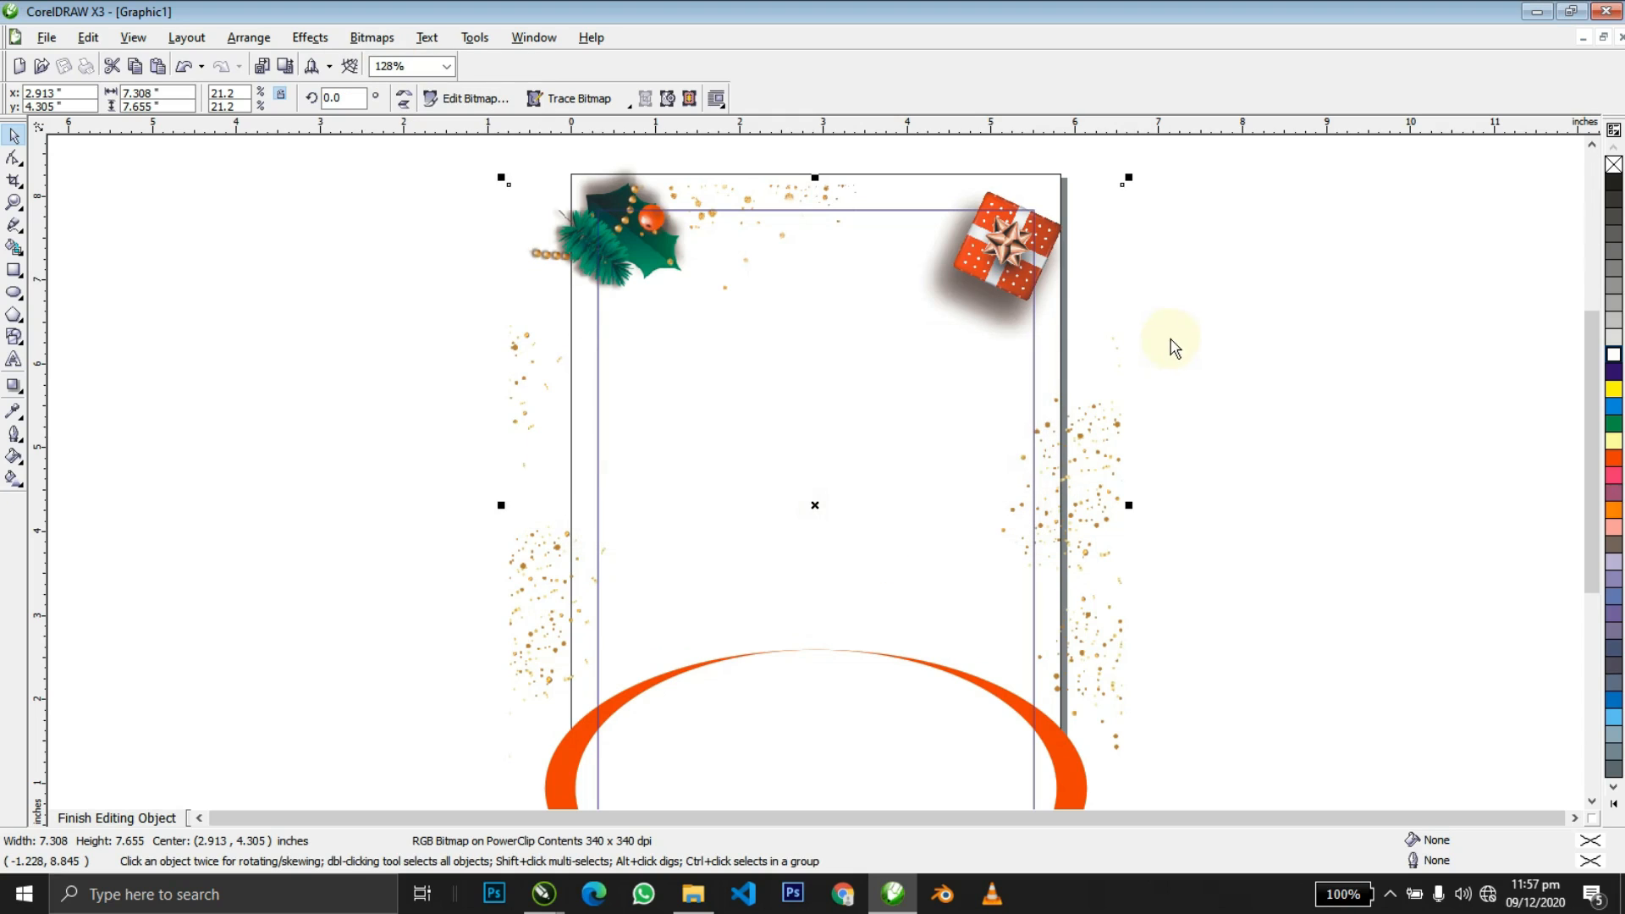
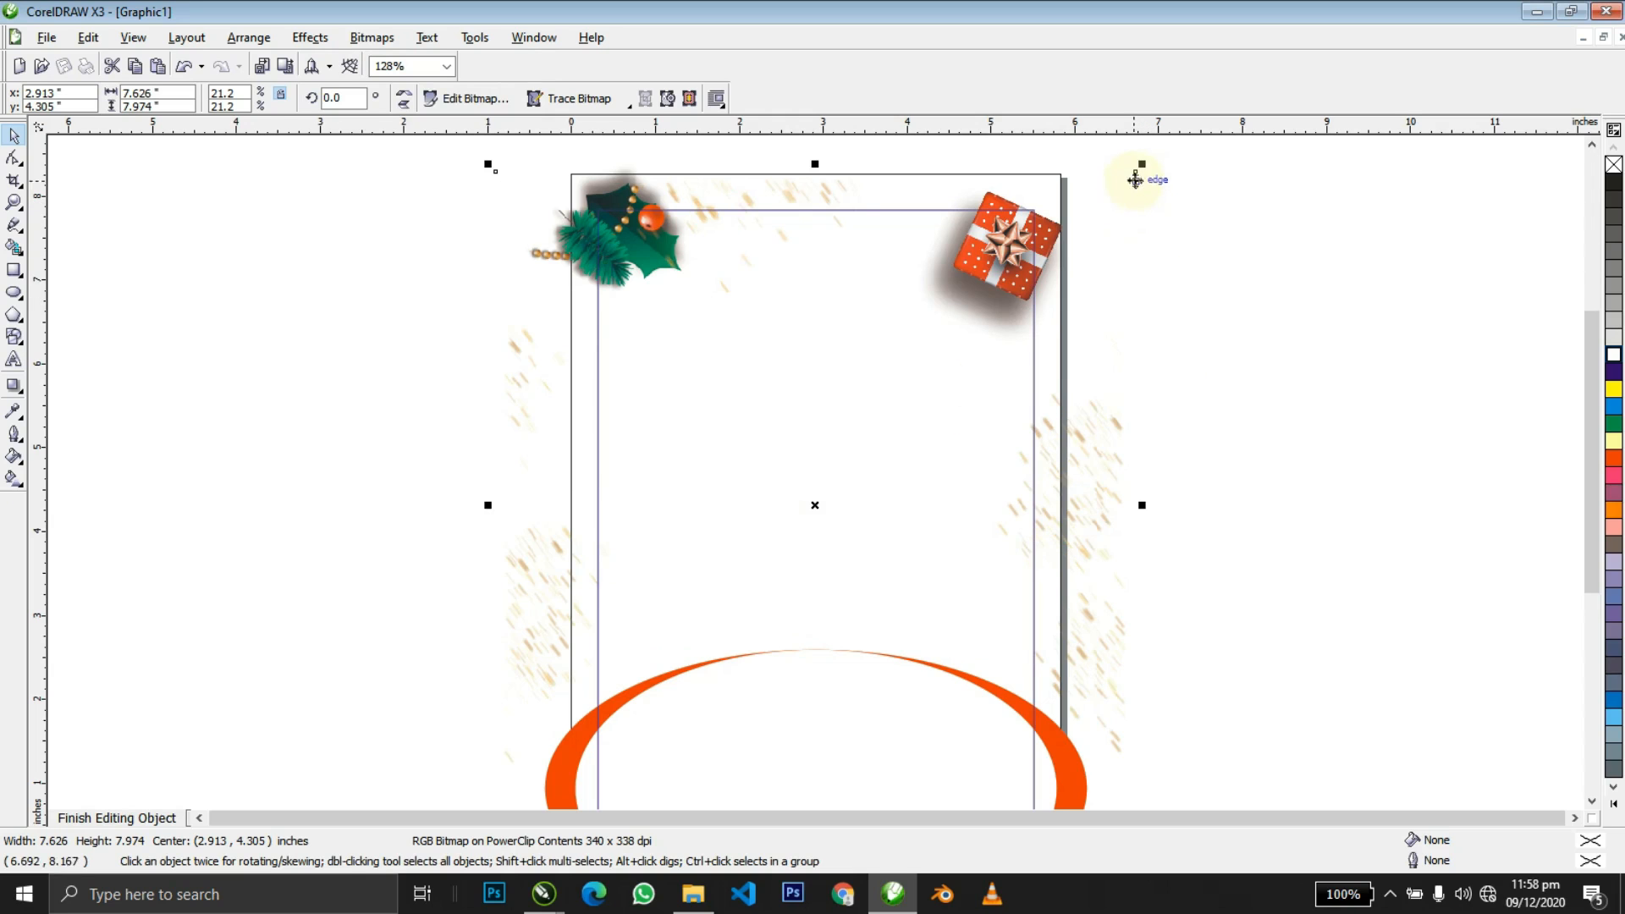
Shrink the gold particle scatter slightly, move it up, and exit PowerClip editing.
drag(1143, 167, 1106, 163)
drag(896, 461, 905, 434)
click(552, 398)
ctrl+click(389, 424)
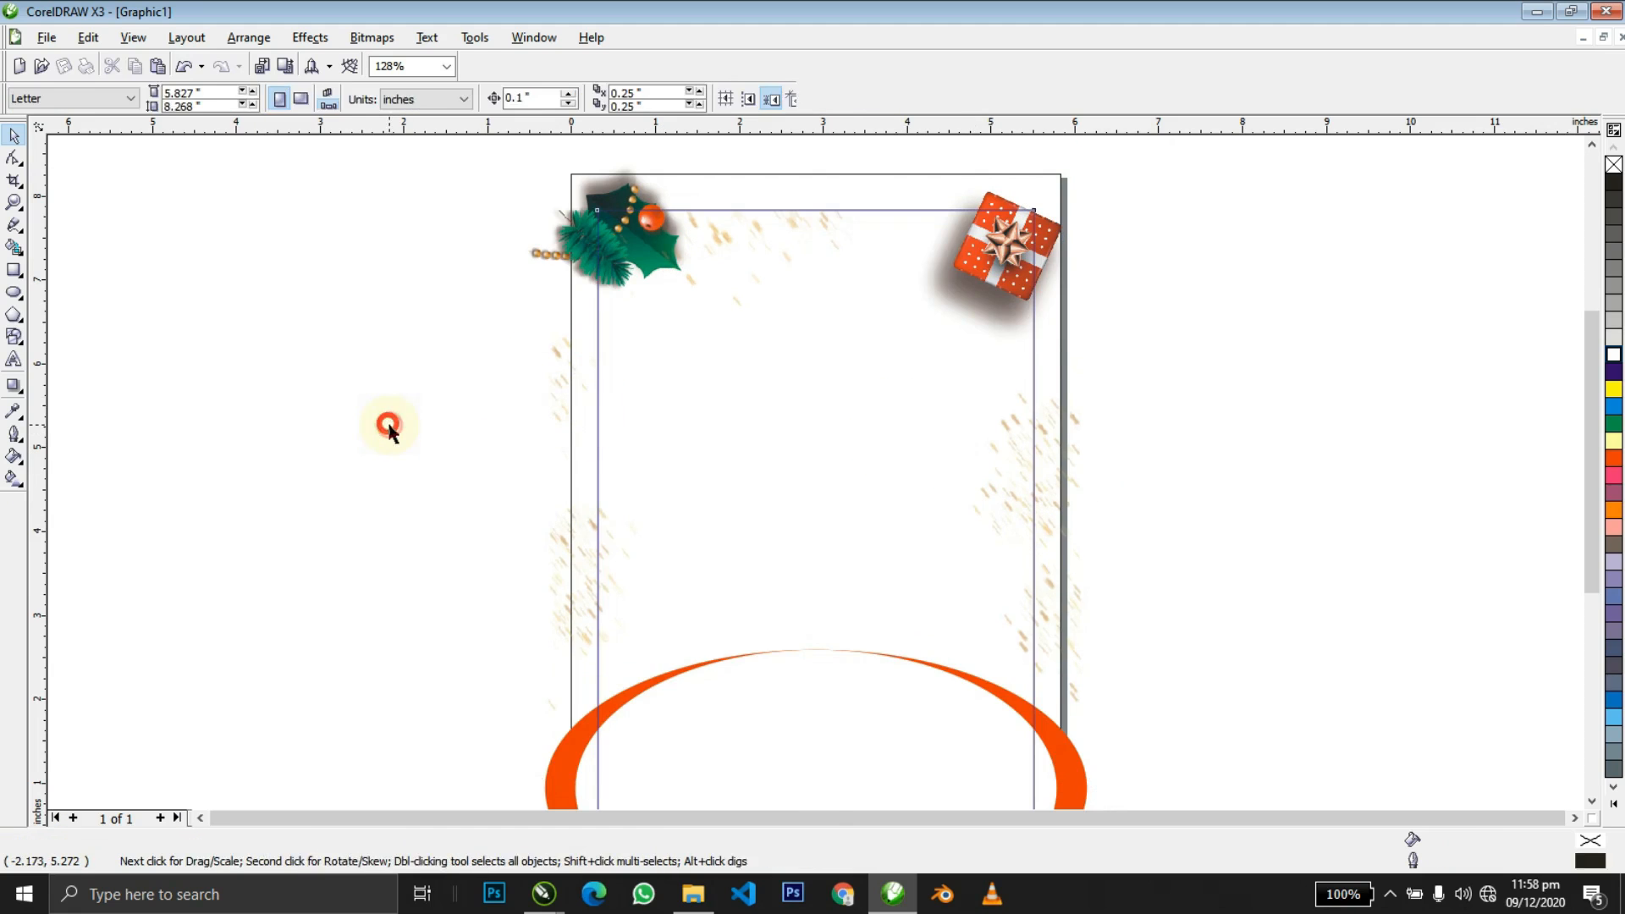
Zoom to fit the flyer frame and select the image inside its background.
click(1033, 497)
key(shift+F2)
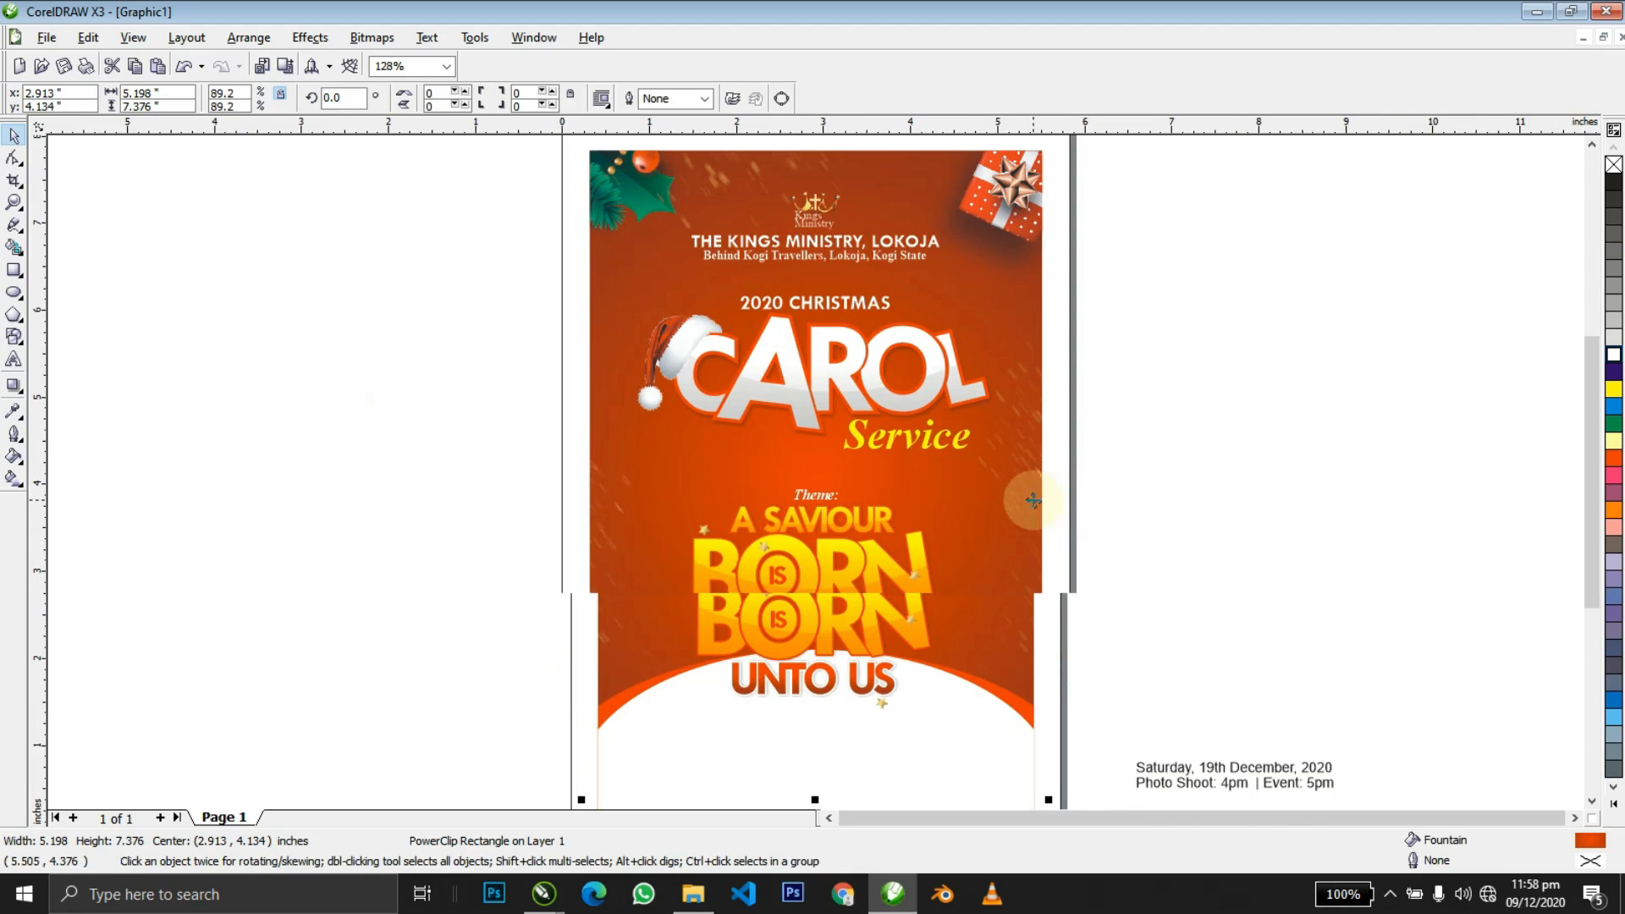
click(1086, 505)
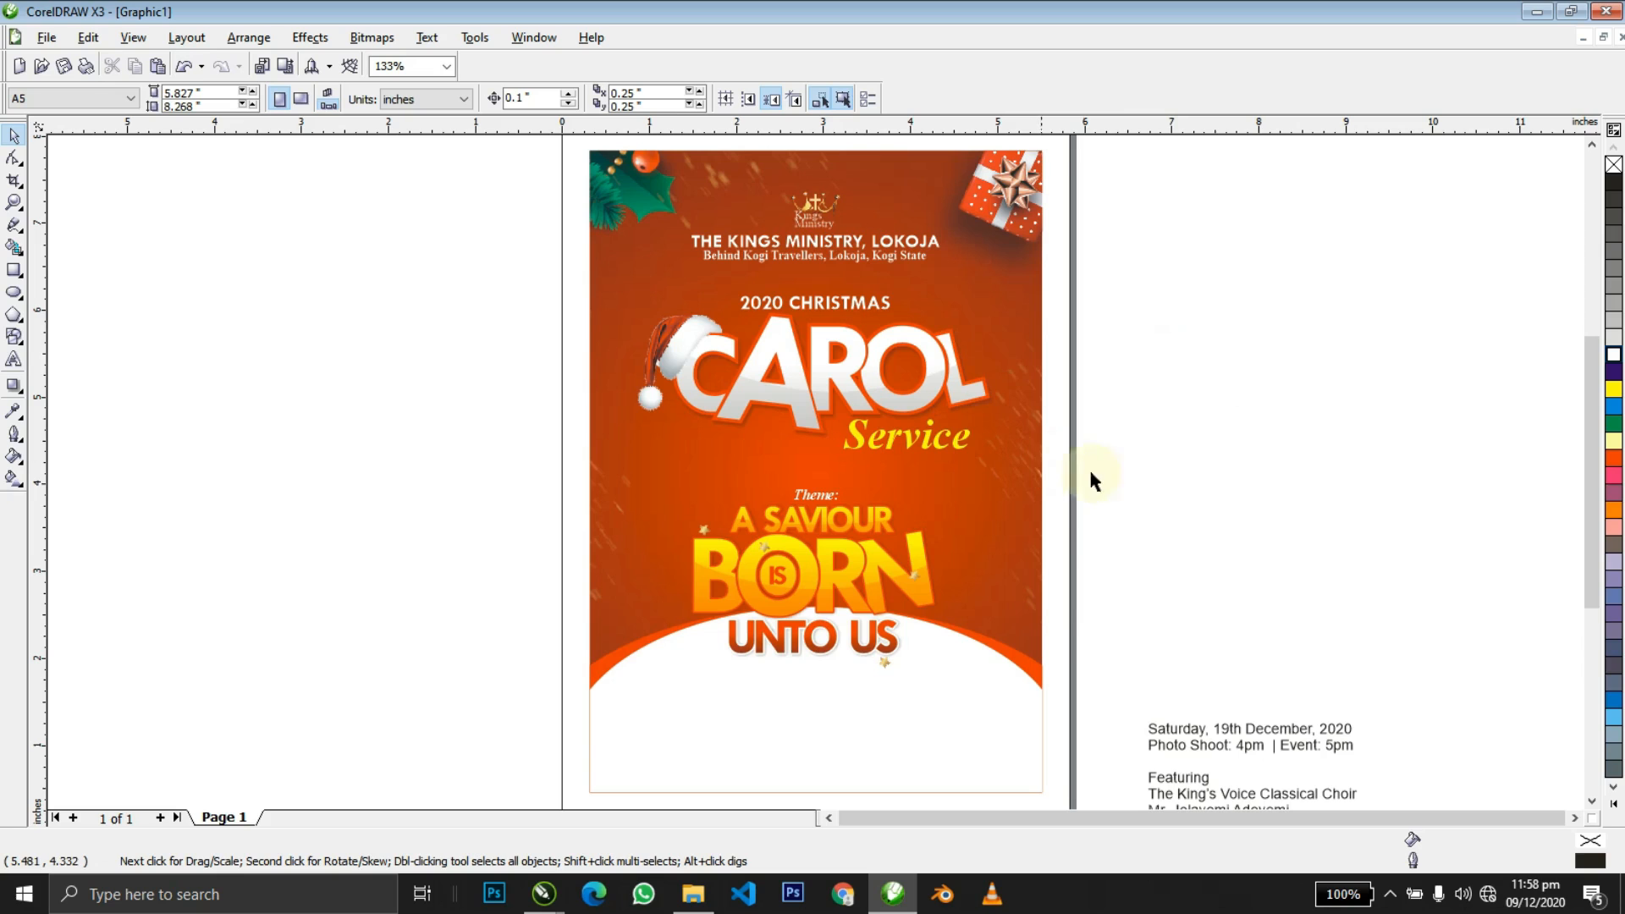
click(880, 729)
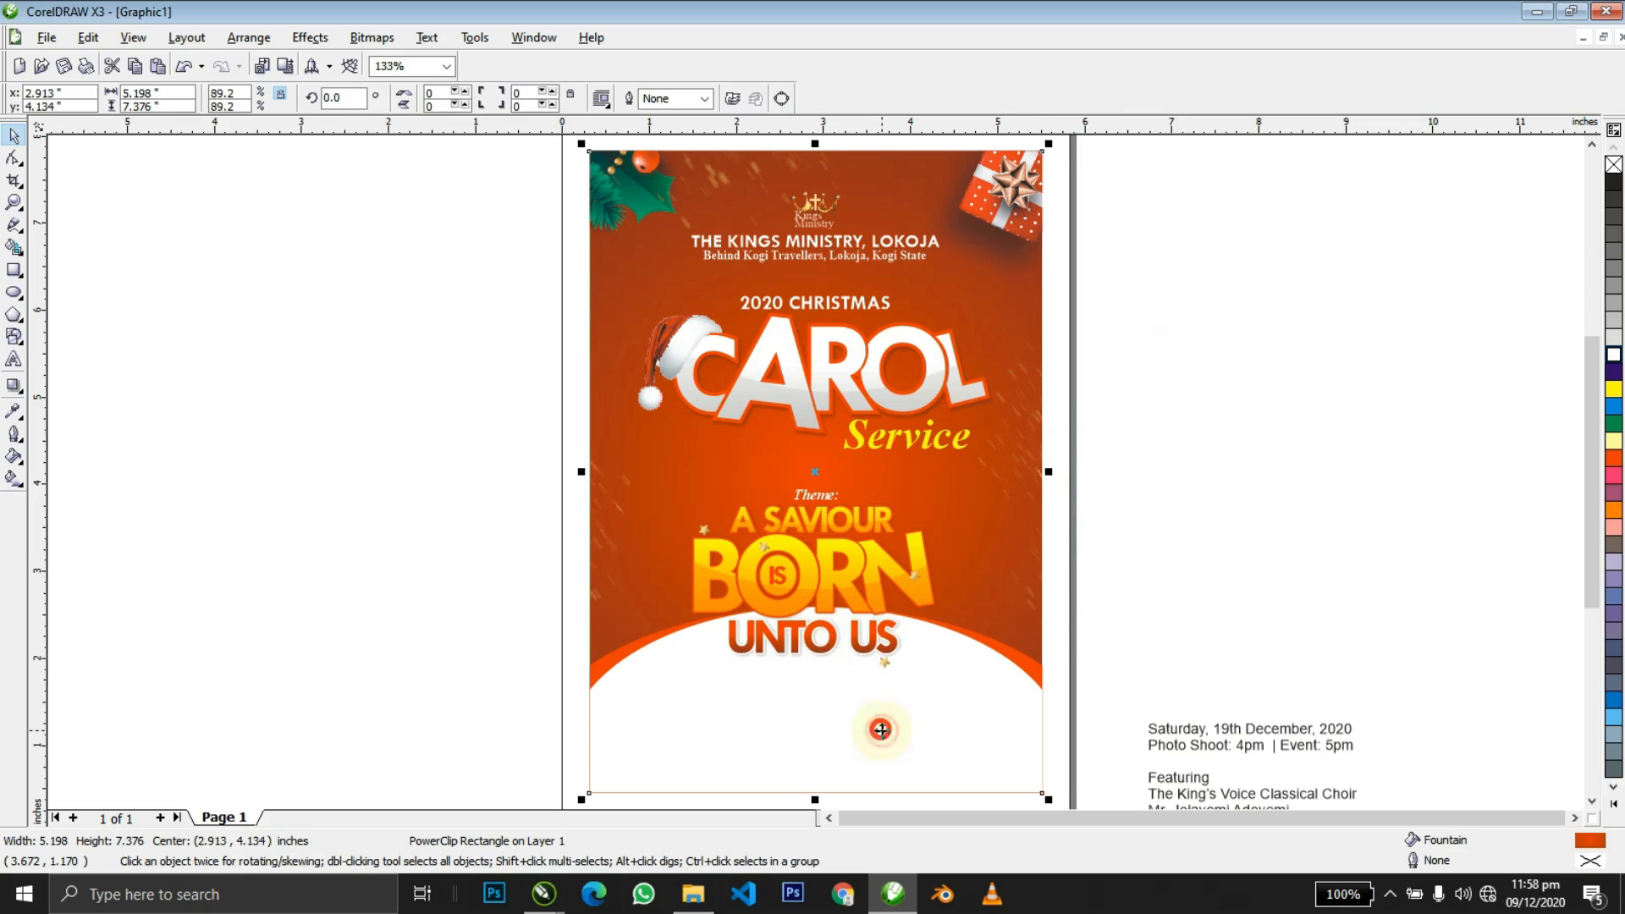
ctrl+click(831, 616)
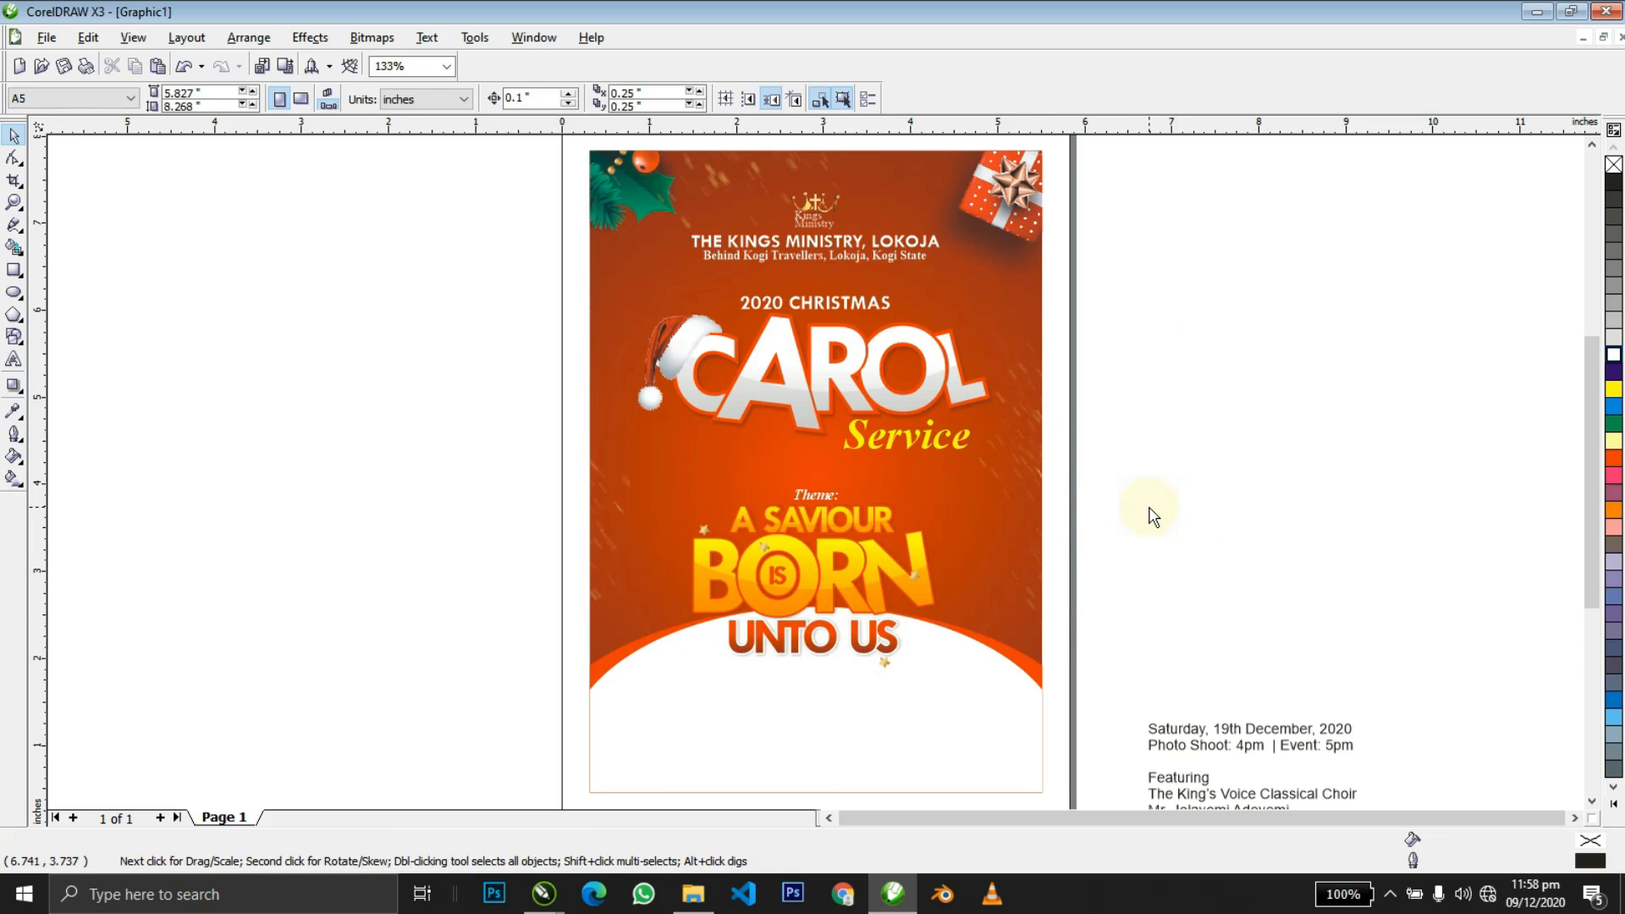
key(alt+Tab)
Paste lens-flare.jpg onto the flyer and fade it with a gradient transparency.
click(467, 421)
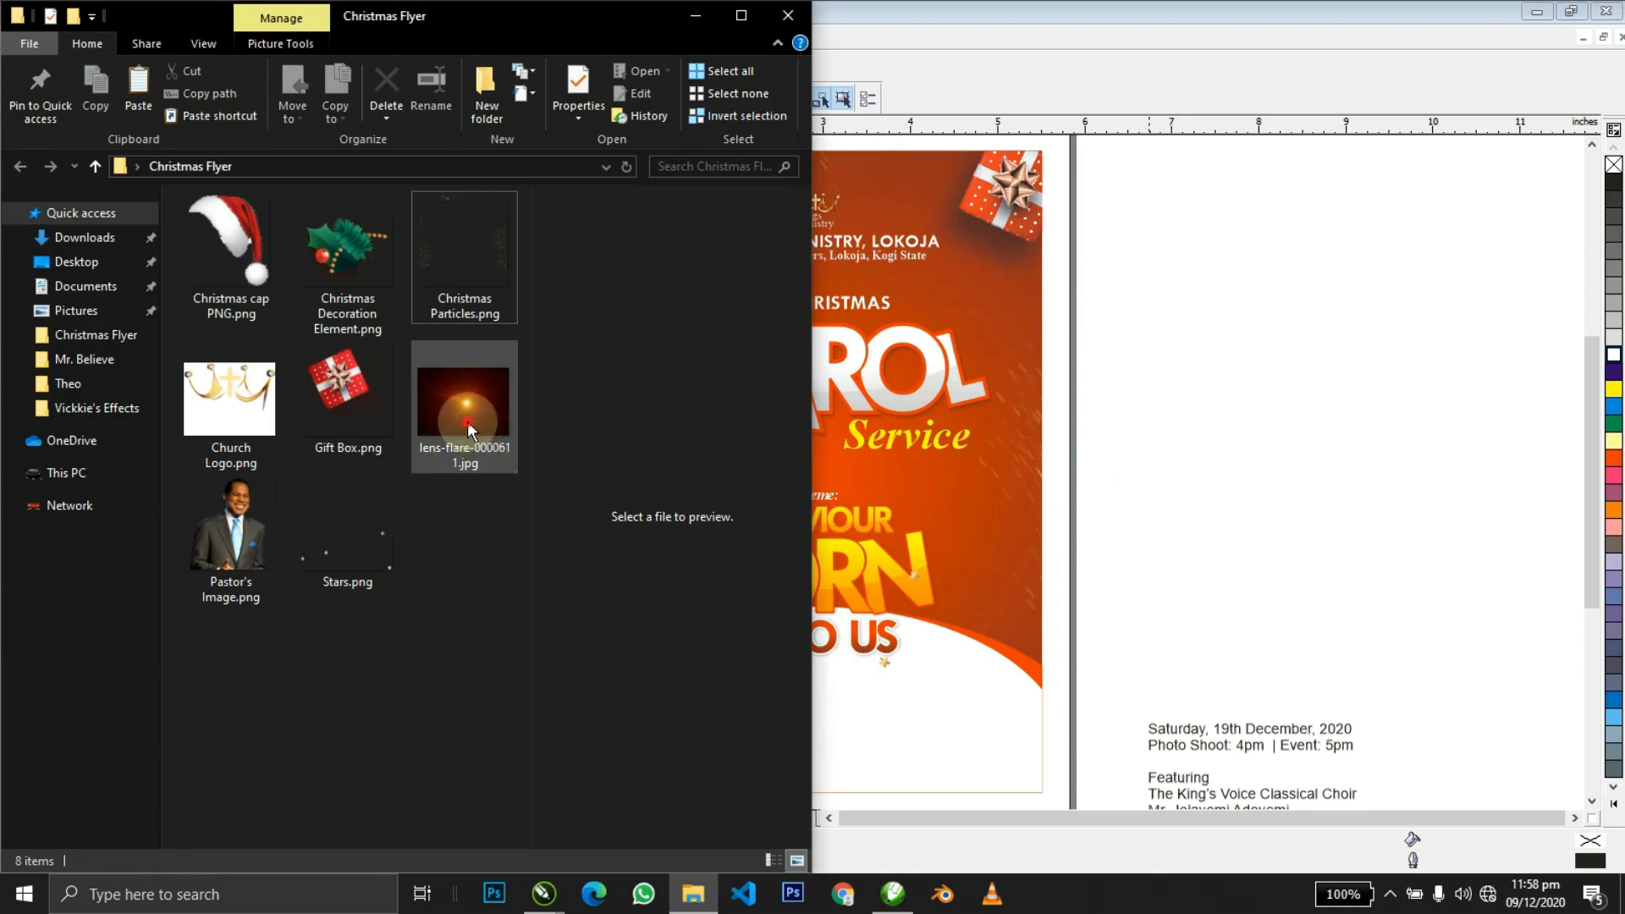
click(1214, 337)
key(ctrl+v)
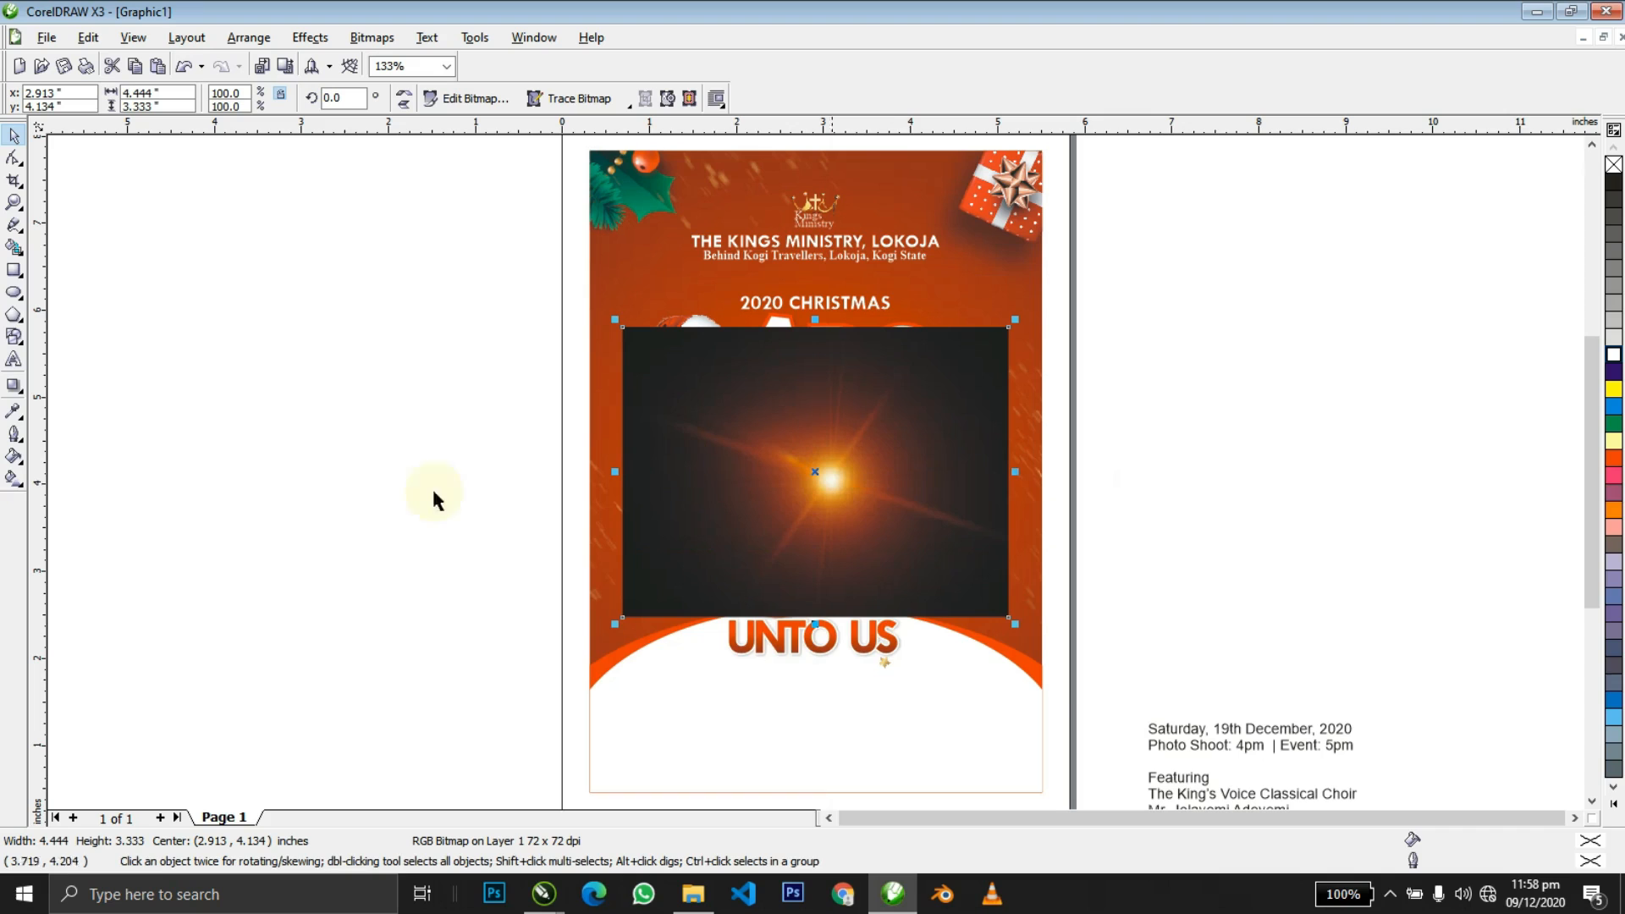
click(22, 391)
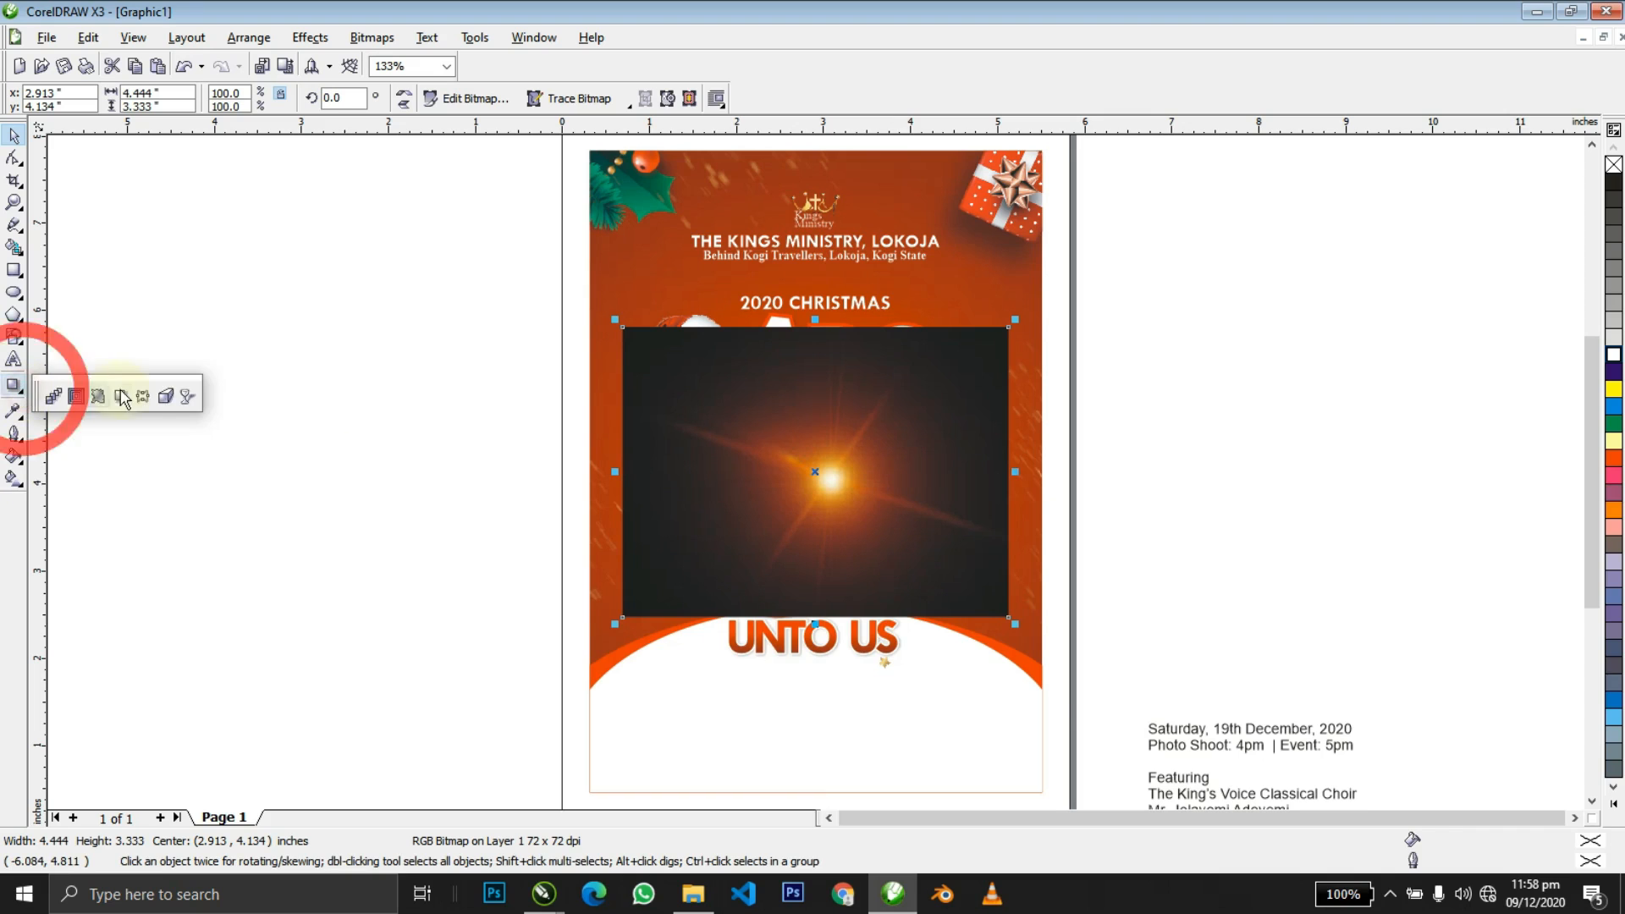
click(175, 389)
drag(849, 576, 844, 594)
key(space)
Convert the faded flare to an RGB colour bitmap instead of grayscale.
key(c)
key(Return)
key(ctrl+z)
key(alt+b)
key(c)
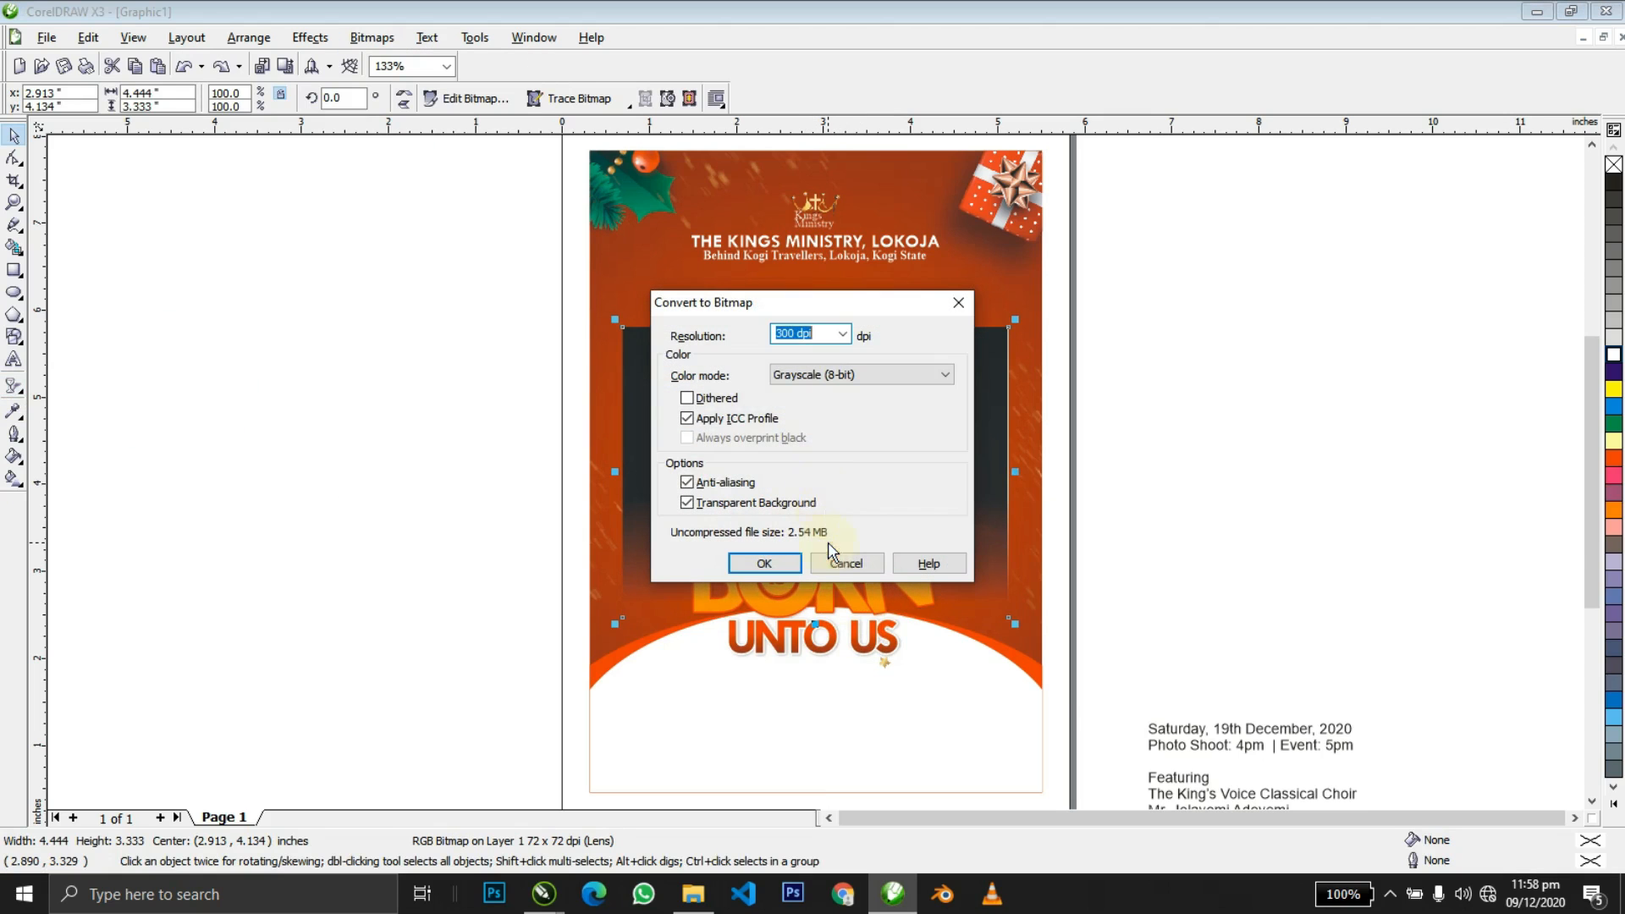
click(780, 375)
click(782, 440)
click(764, 563)
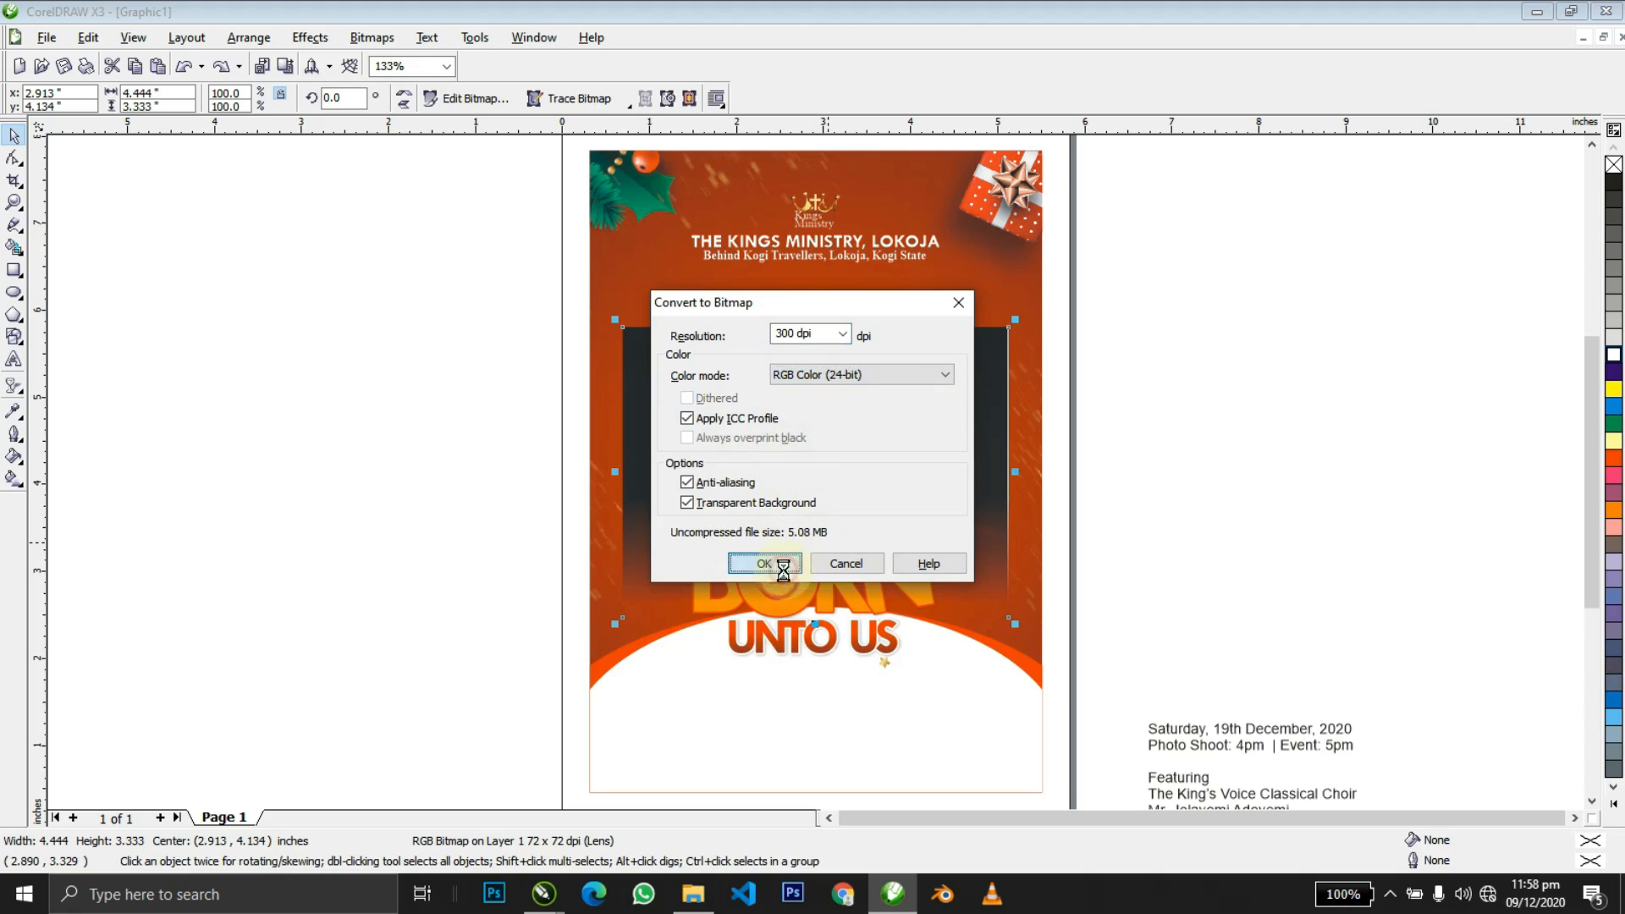
Fade the flare leftward with gradient transparency and flatten it to a bitmap.
key(space)
drag(813, 482, 693, 485)
key(space)
key(alt+b)
key(c)
key(Return)
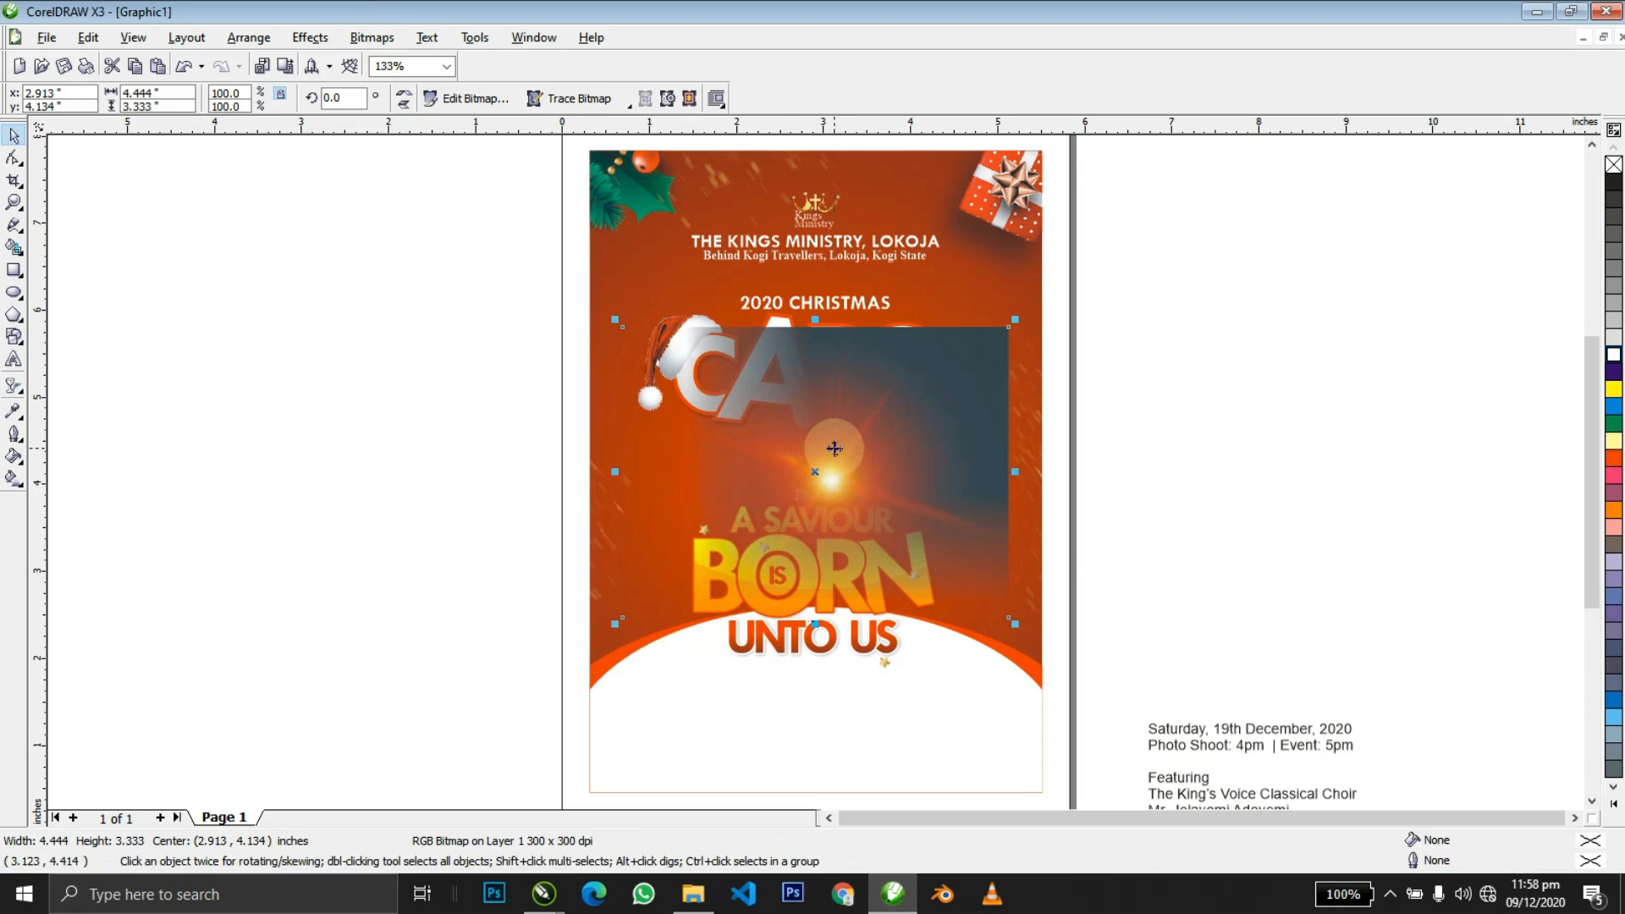
Fade the flare further to reveal CAROL and Service, converting to bitmap after each fade.
key(space)
drag(838, 362, 834, 366)
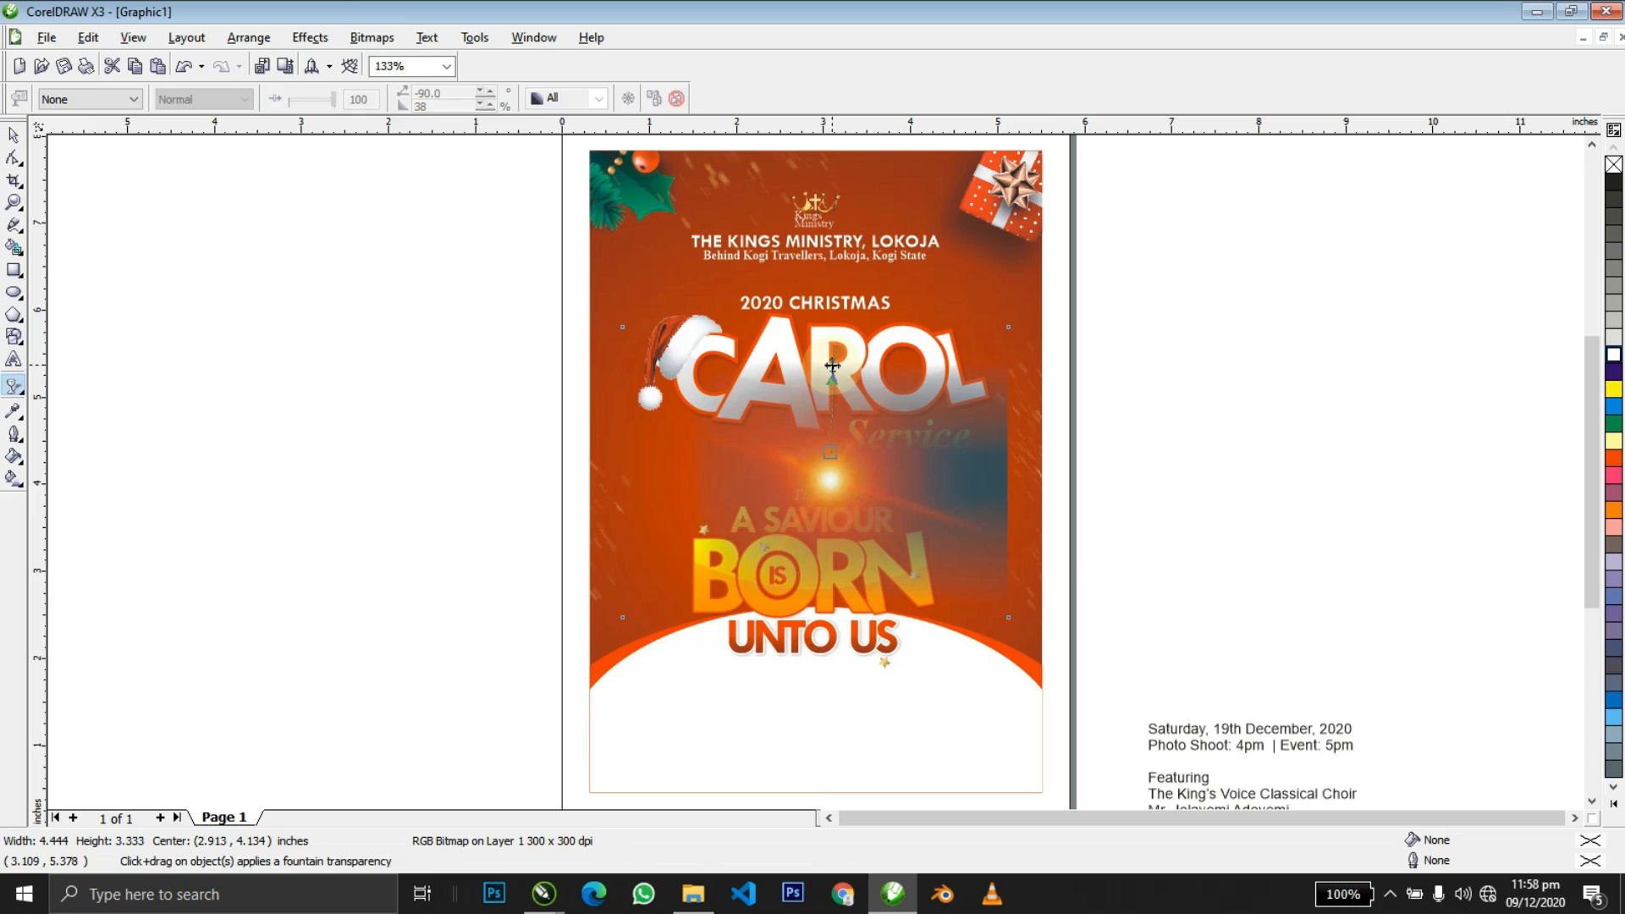
key(space)
key(alt+b)
key(c)
key(Return)
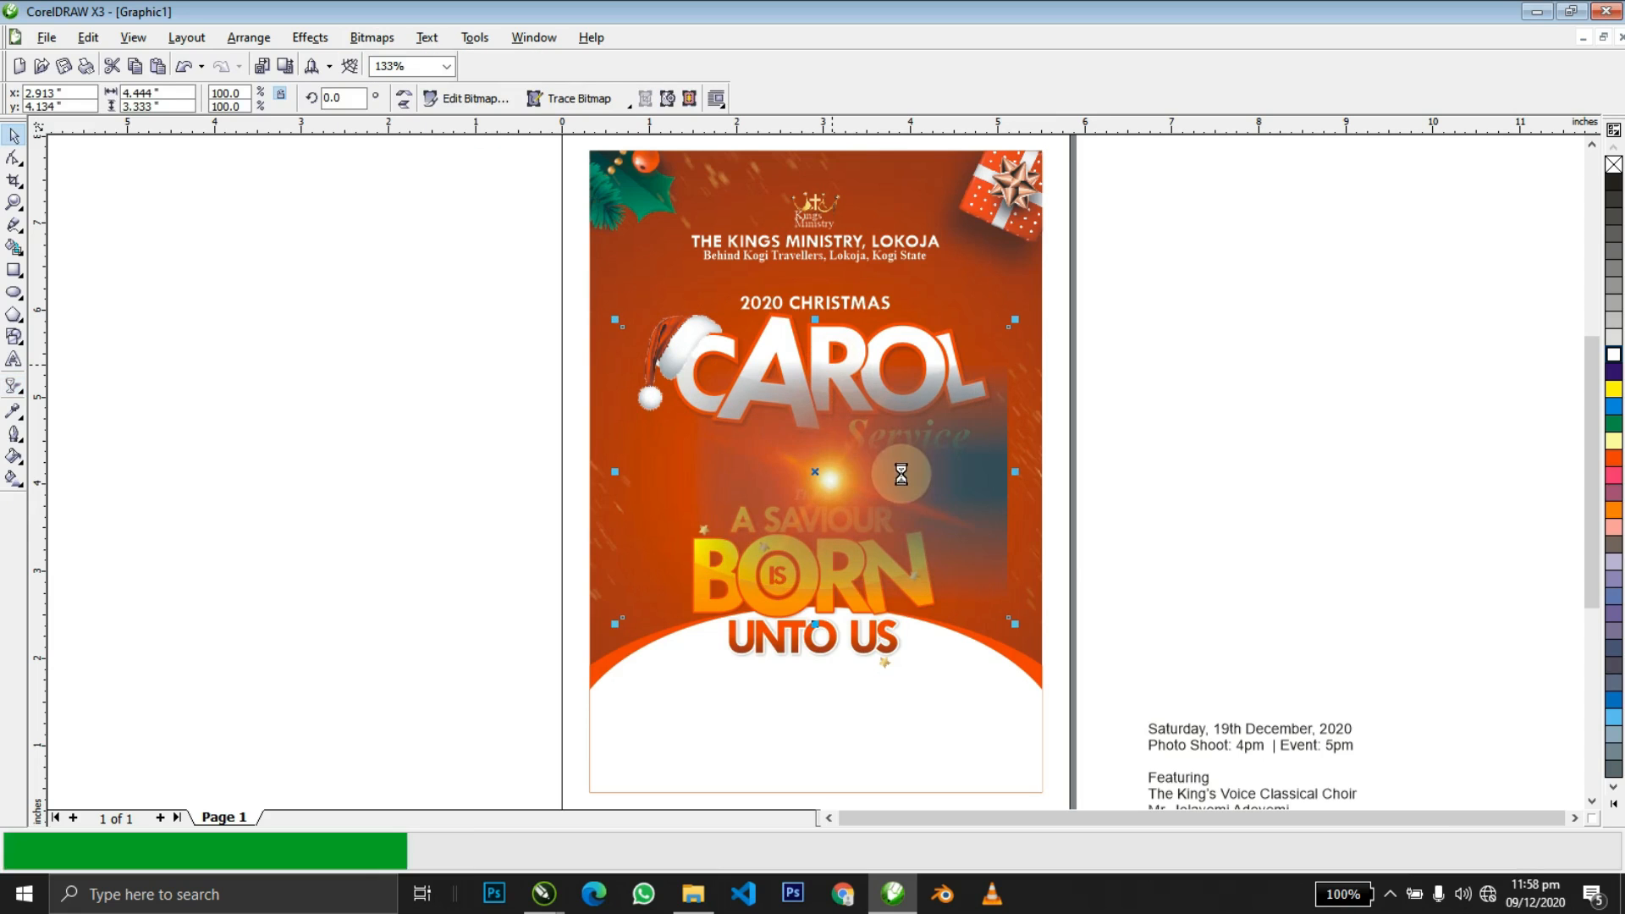
key(space)
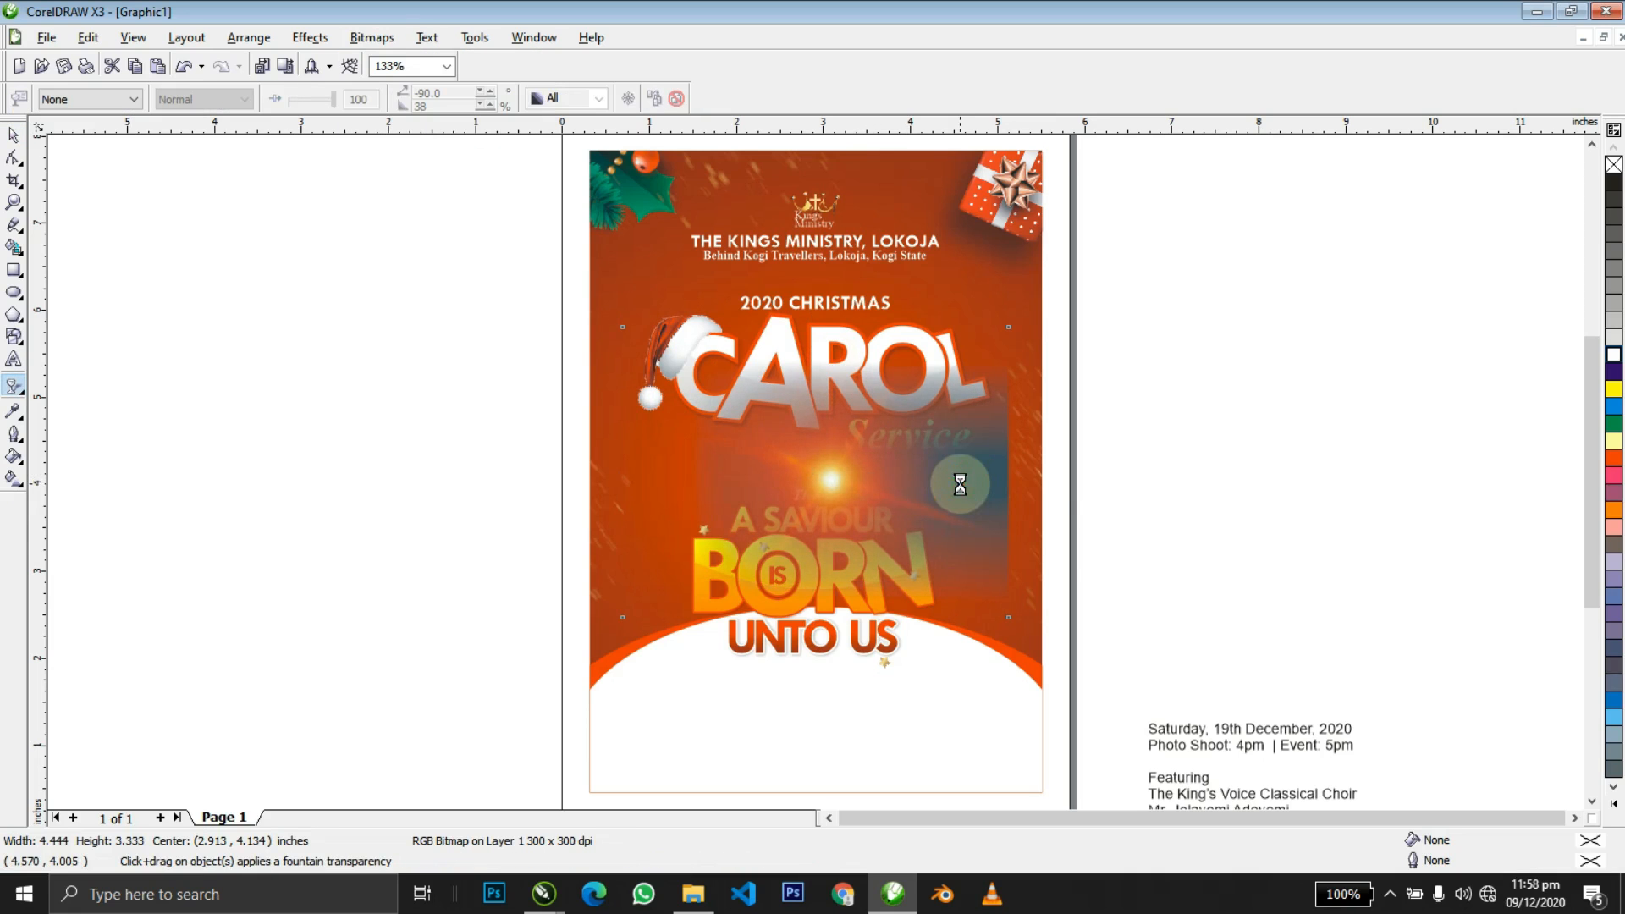
drag(959, 484, 1078, 486)
key(space)
key(alt+b)
key(c)
key(Return)
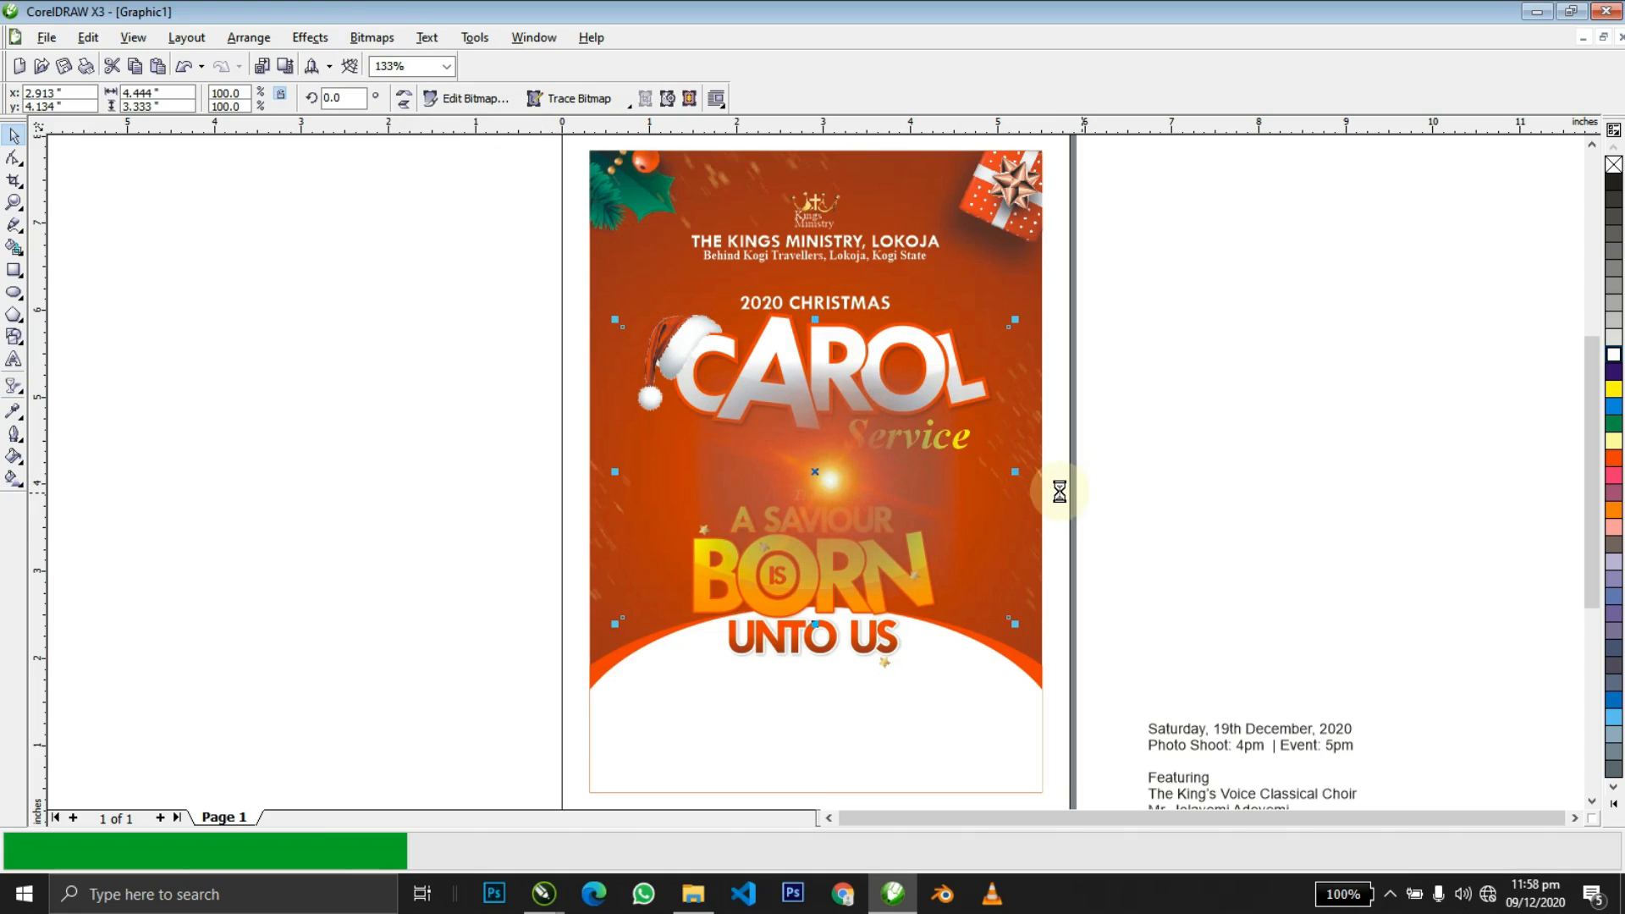
Give the flare Uniform transparency with Add merge mode and shrink it to about a third.
click(12, 388)
click(95, 100)
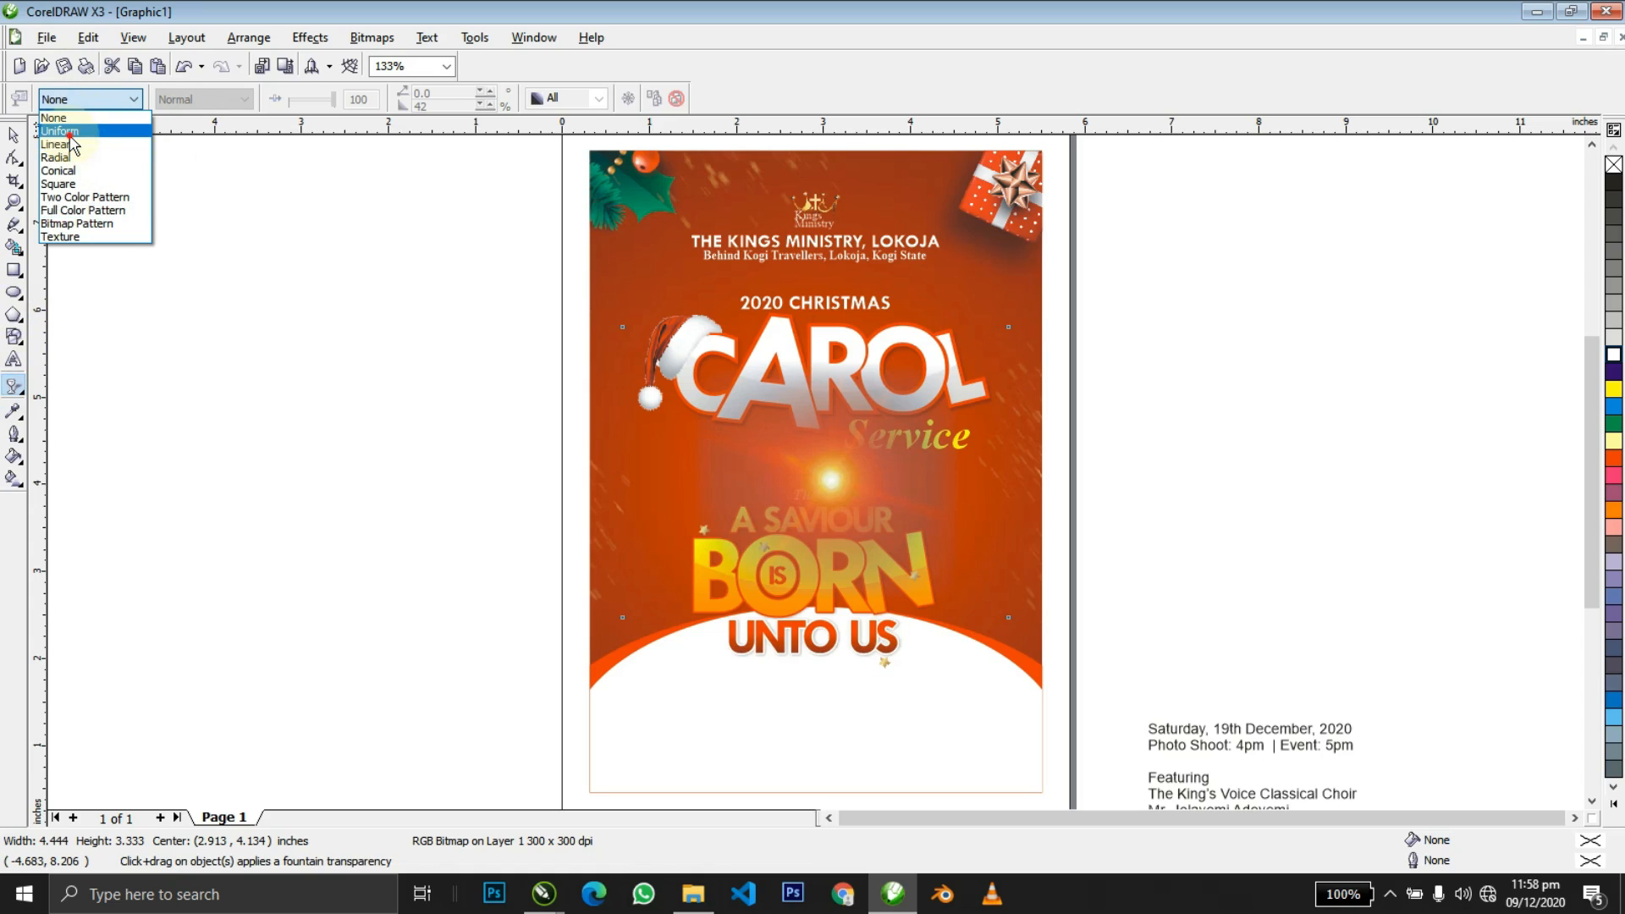
click(59, 131)
click(218, 100)
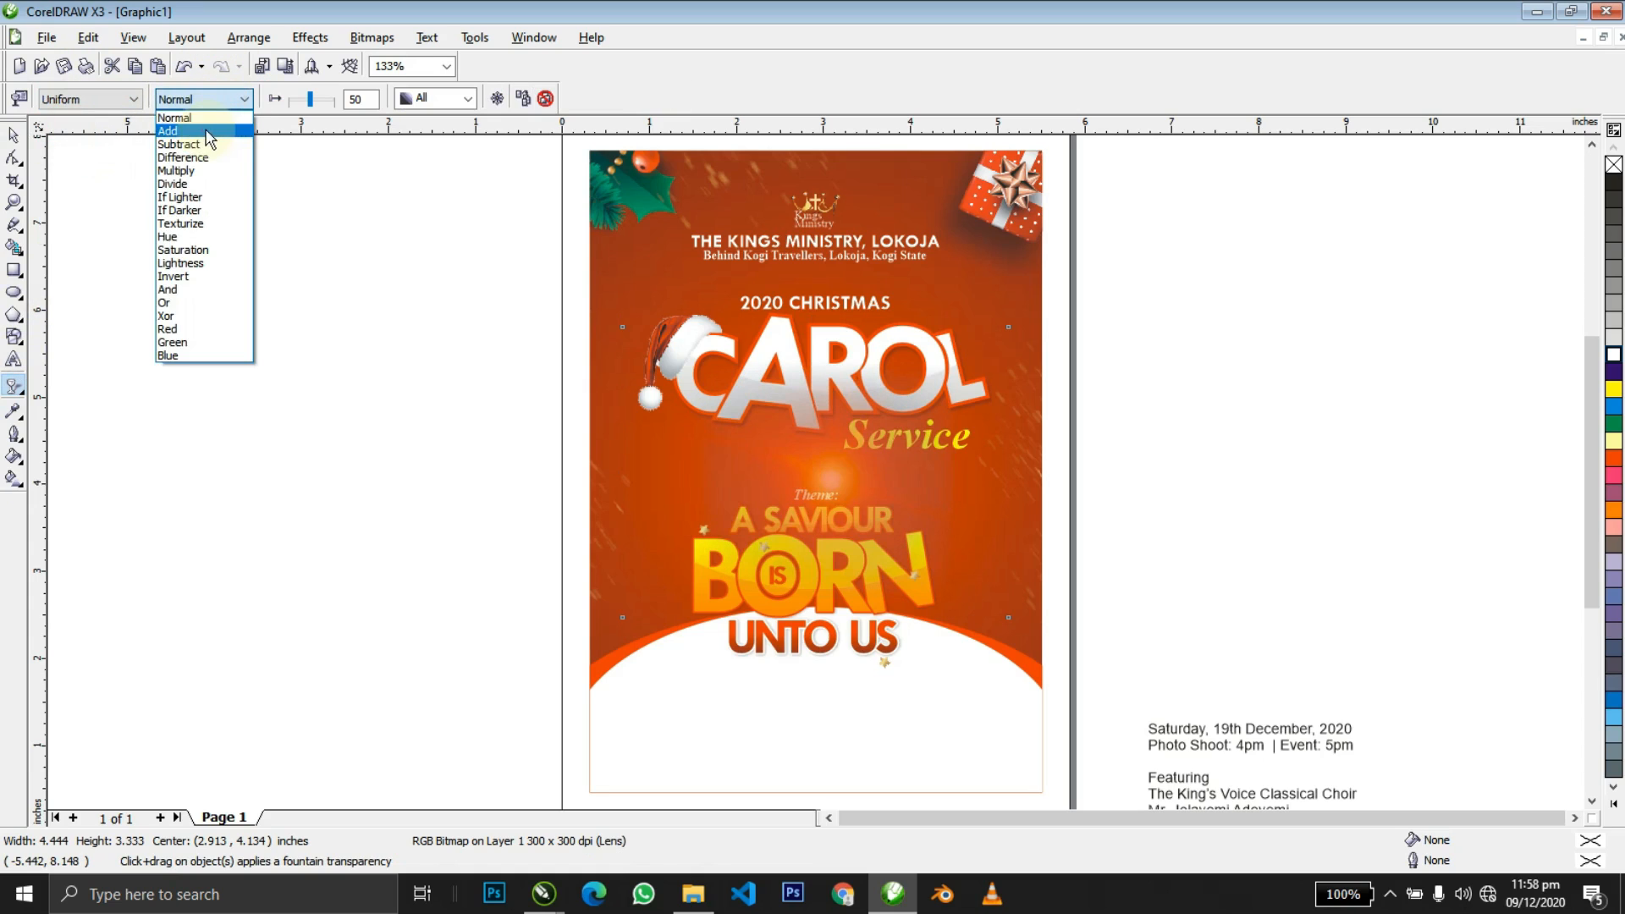
click(200, 132)
key(space)
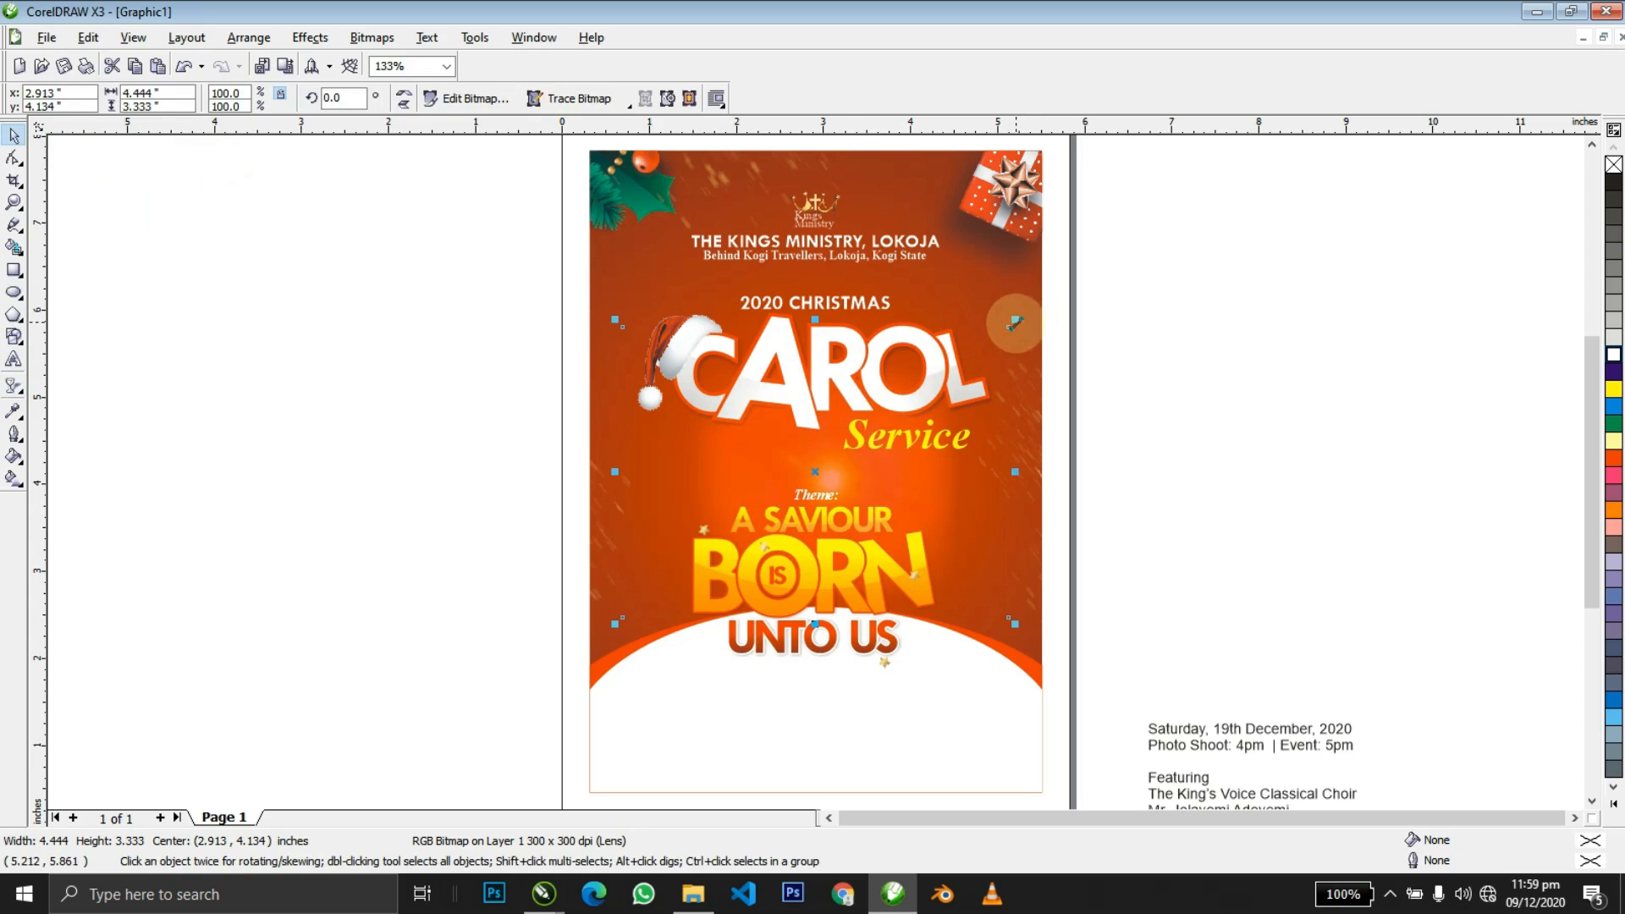
drag(1015, 323, 760, 513)
Shrink the flare to a small glint and set it on the R of BORN.
drag(693, 569, 741, 570)
drag(810, 509, 793, 506)
key(F2)
drag(635, 485, 1080, 630)
drag(418, 525, 338, 663)
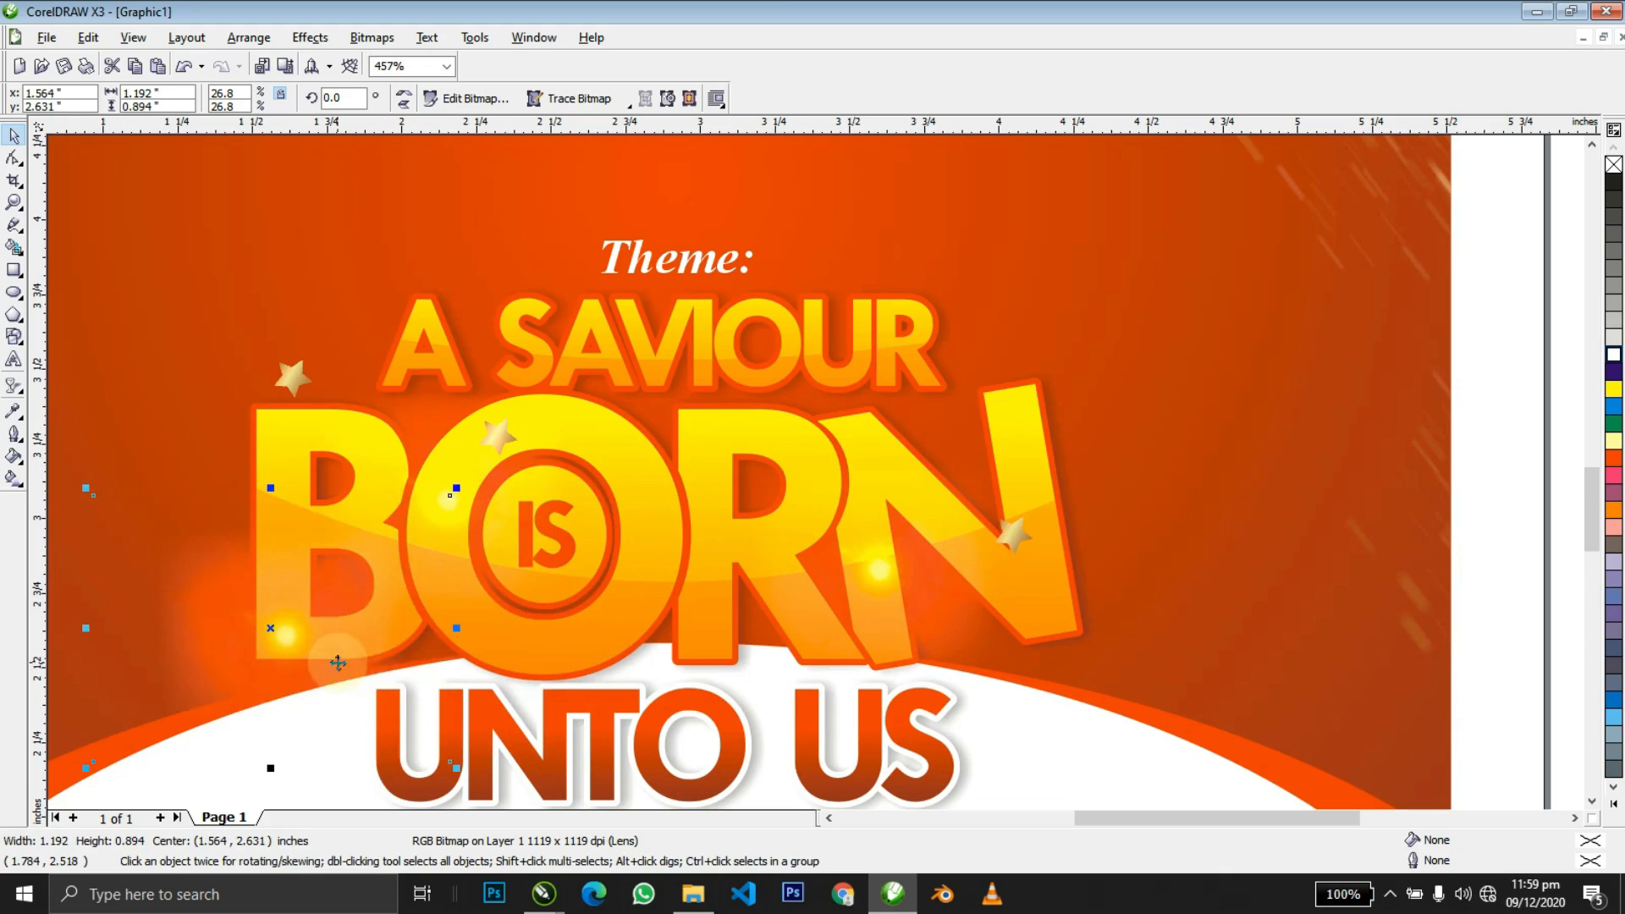
drag(452, 488, 569, 375)
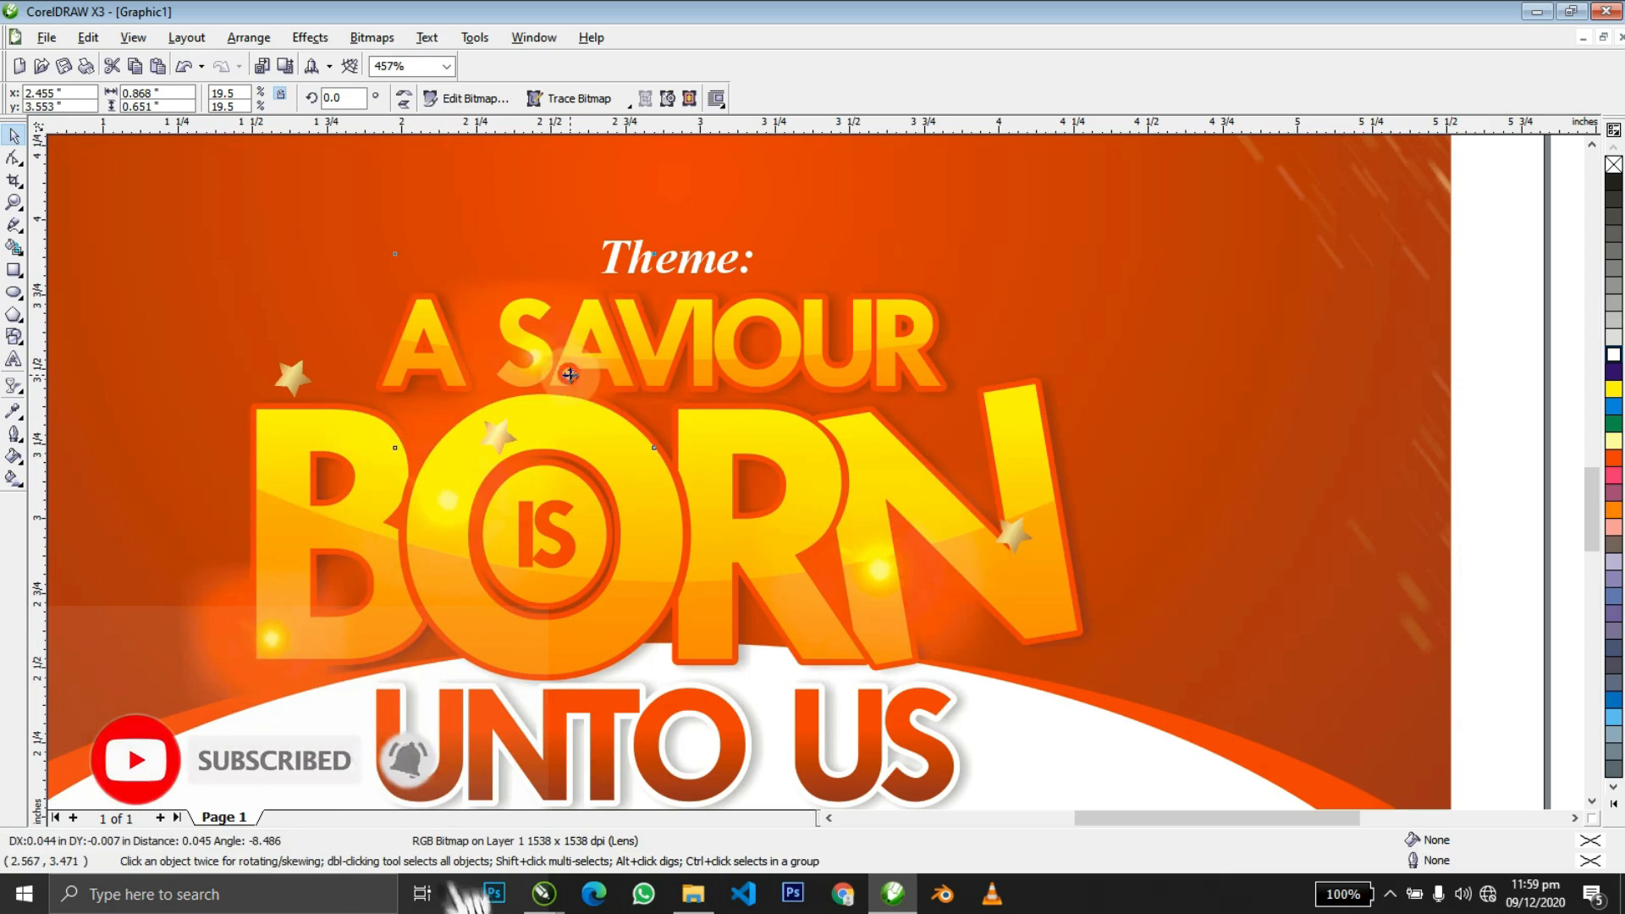
drag(675, 247, 896, 298)
drag(843, 385, 529, 812)
Place a smaller copy of the glint on the U of US.
click(814, 666)
drag(722, 759, 986, 770)
drag(1011, 704, 991, 715)
drag(937, 776, 850, 726)
Delete the extra glint beside Service and zoom to show all objects.
key(z)
right_click(851, 725)
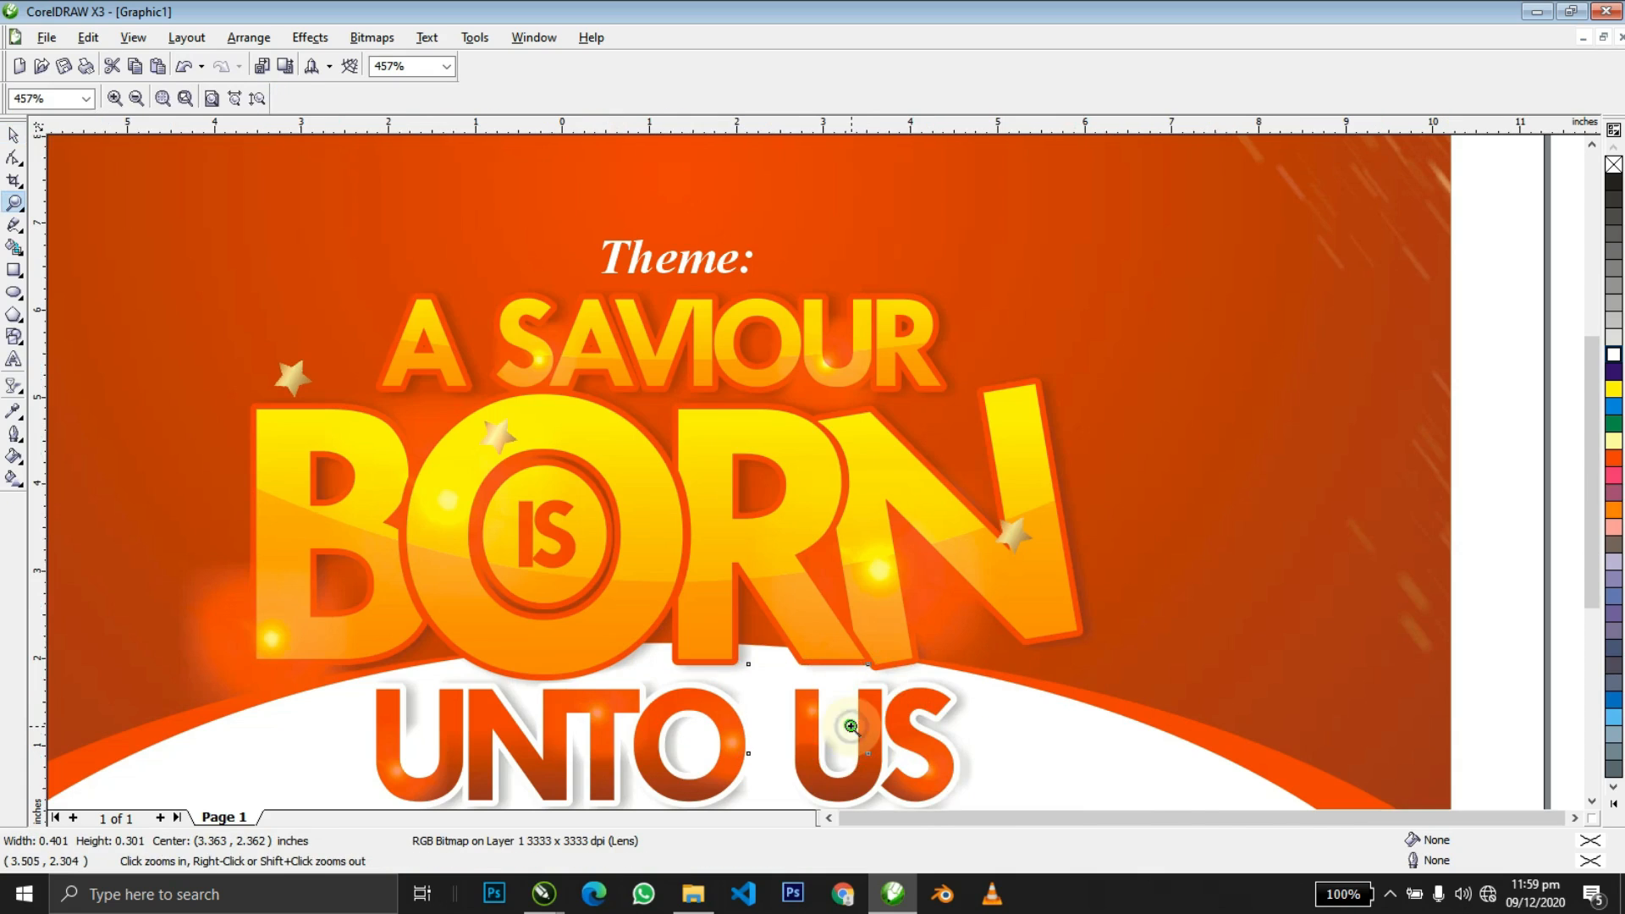
key(space)
drag(857, 623, 871, 435)
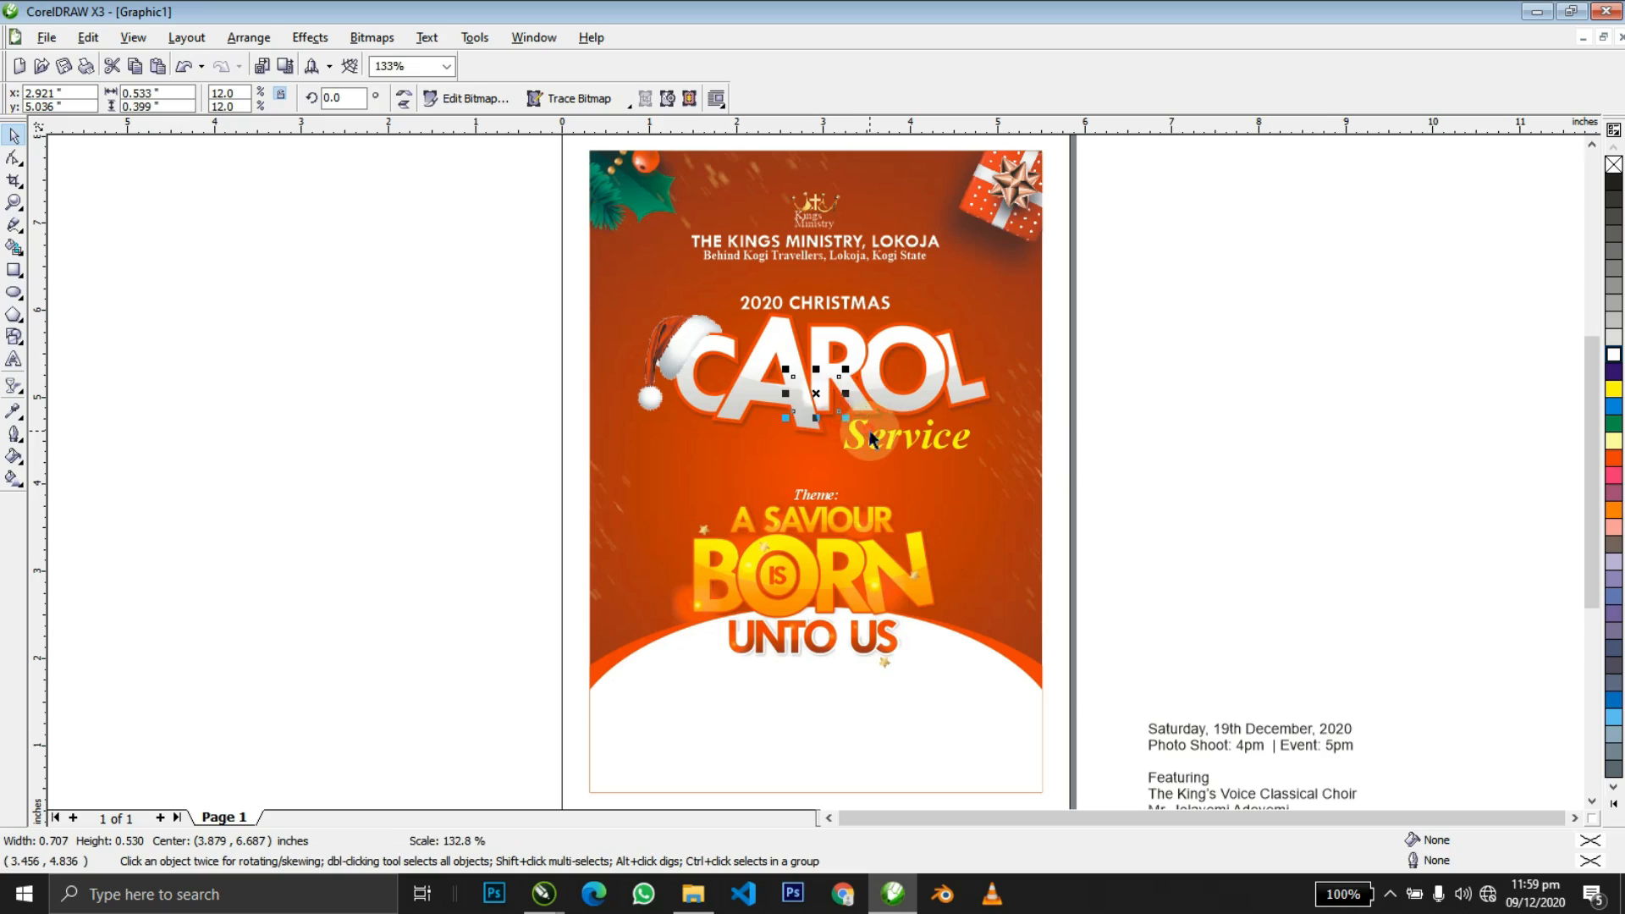
key(Delete)
scroll(866, 430, down, 1)
key(F4)
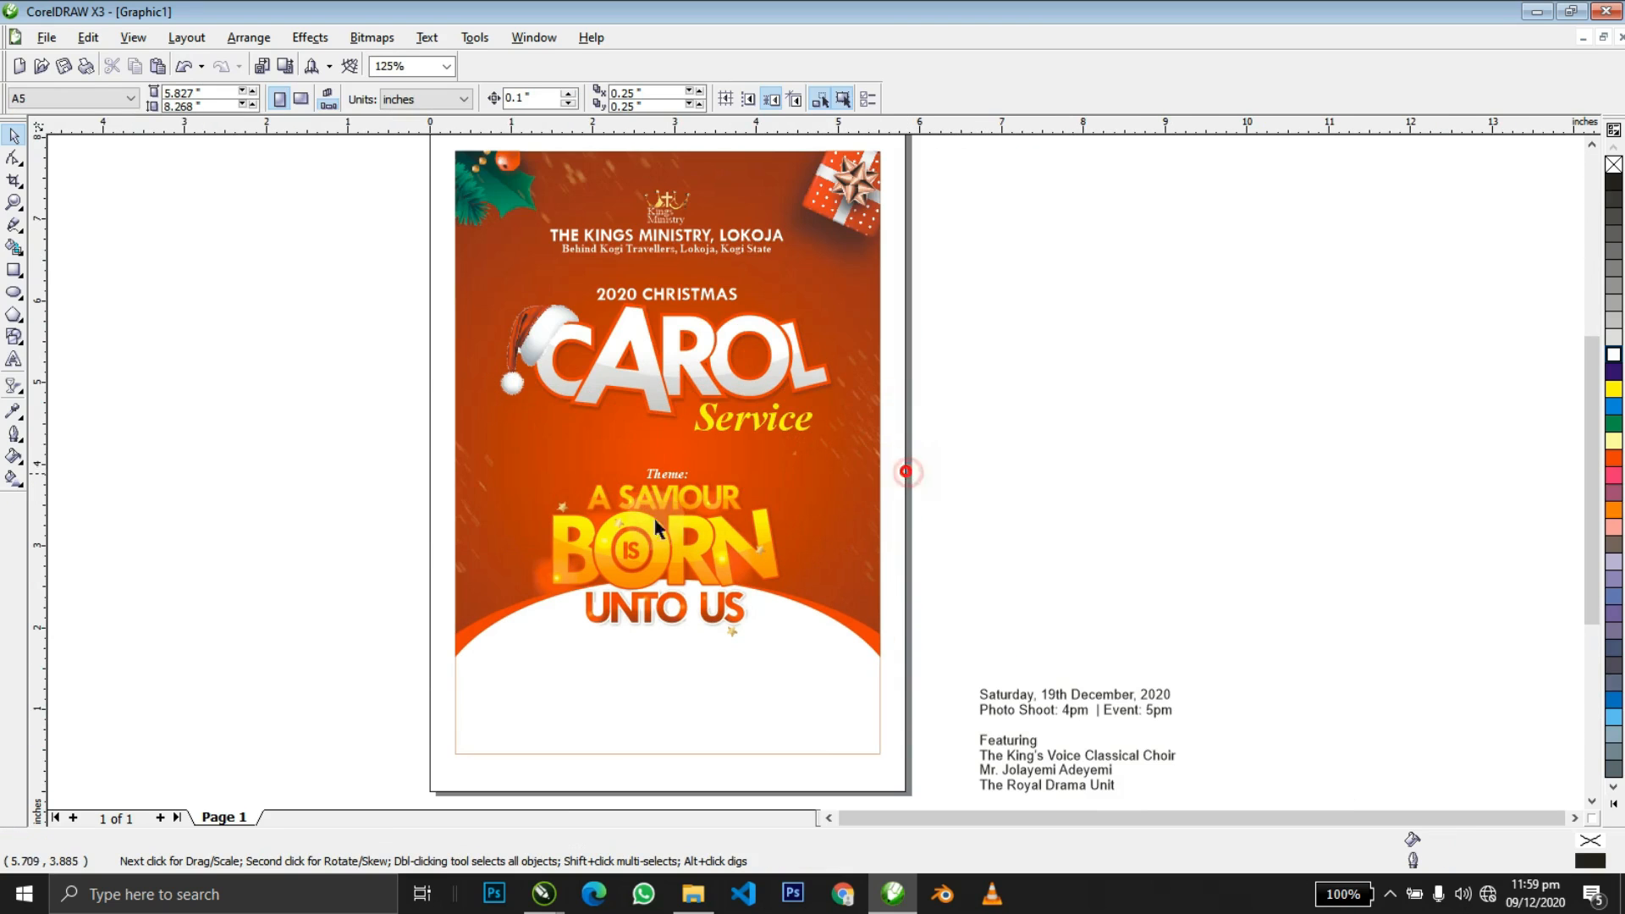
Delete the glint at BORN's lower left, then group the theme lettering and shift it right.
click(545, 583)
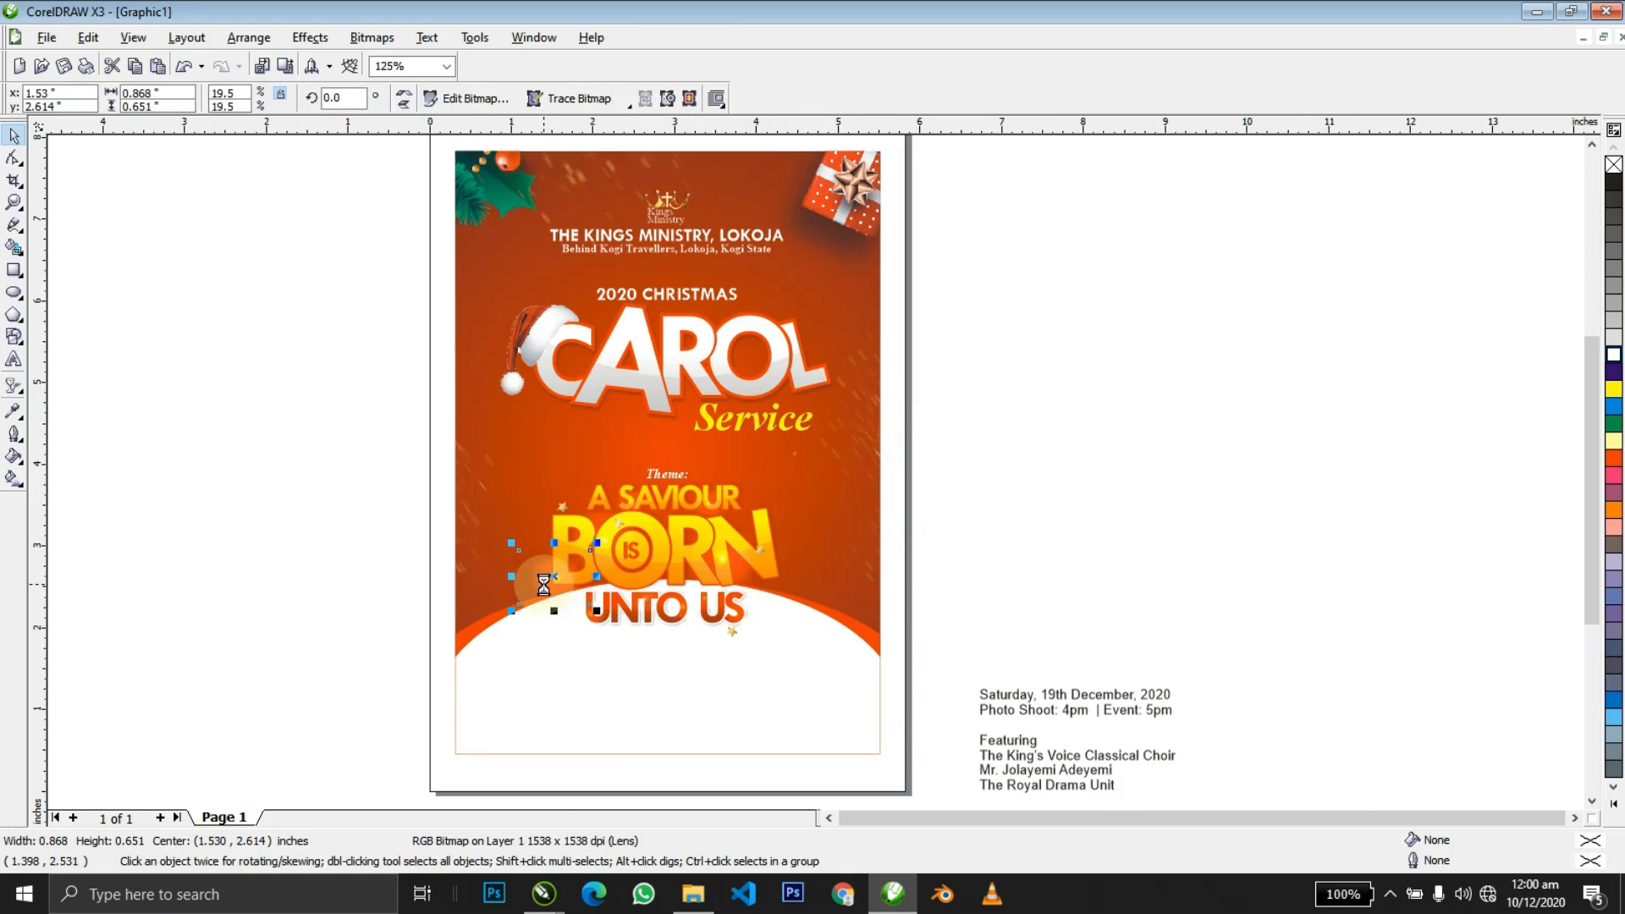
key(Delete)
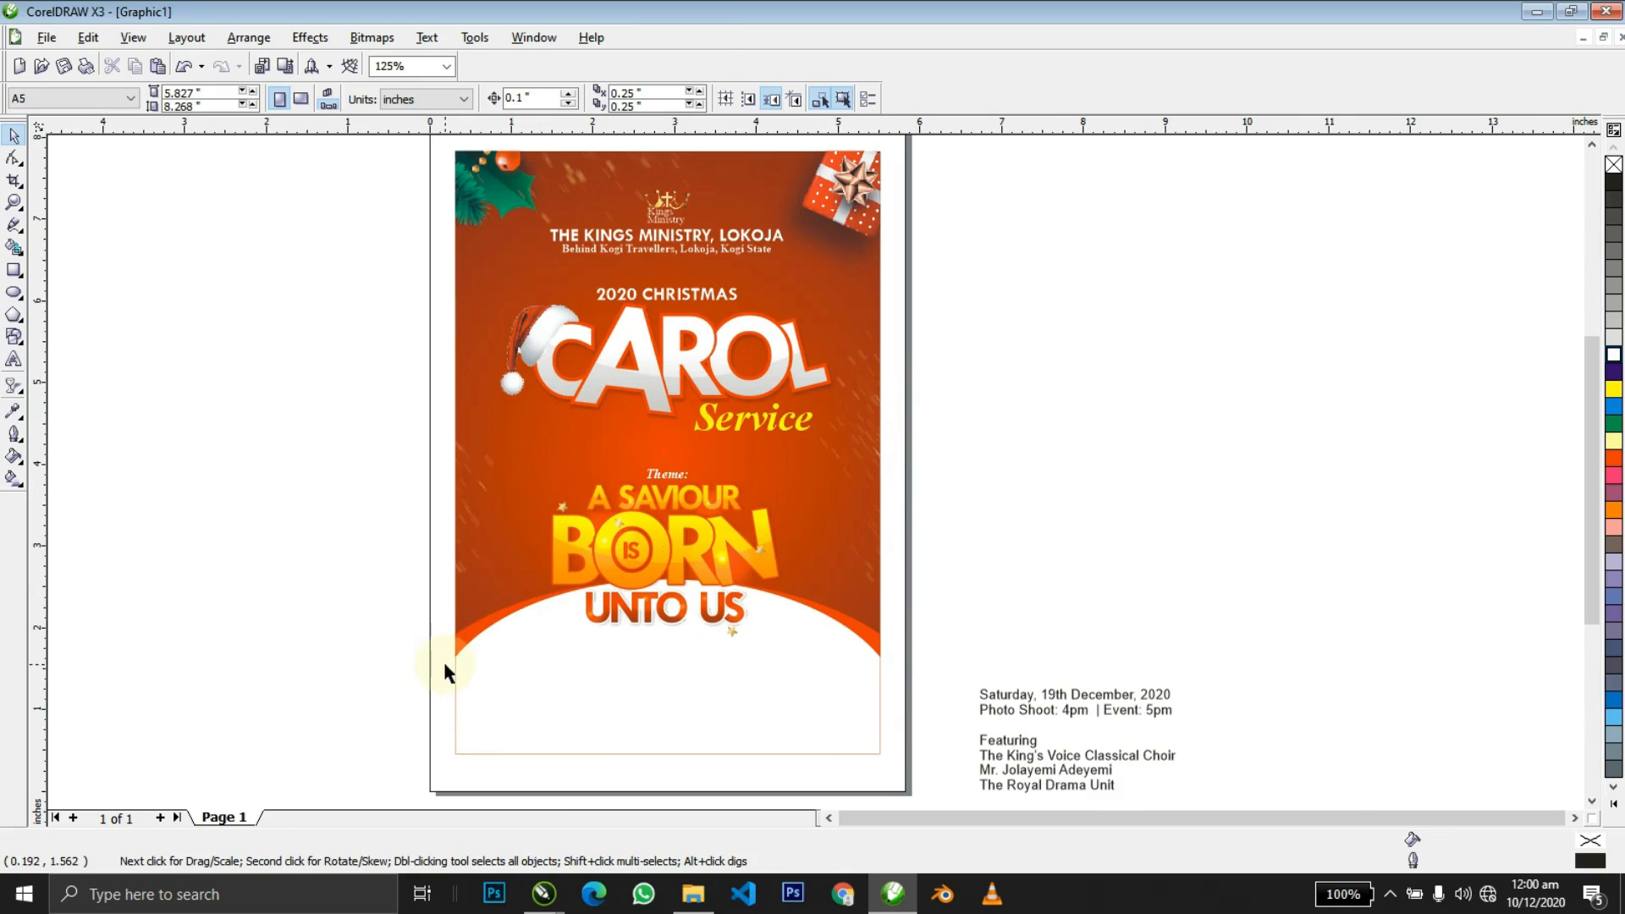
drag(444, 666, 440, 668)
key(ctrl+g)
drag(673, 559, 744, 565)
click(736, 657)
click(1013, 529)
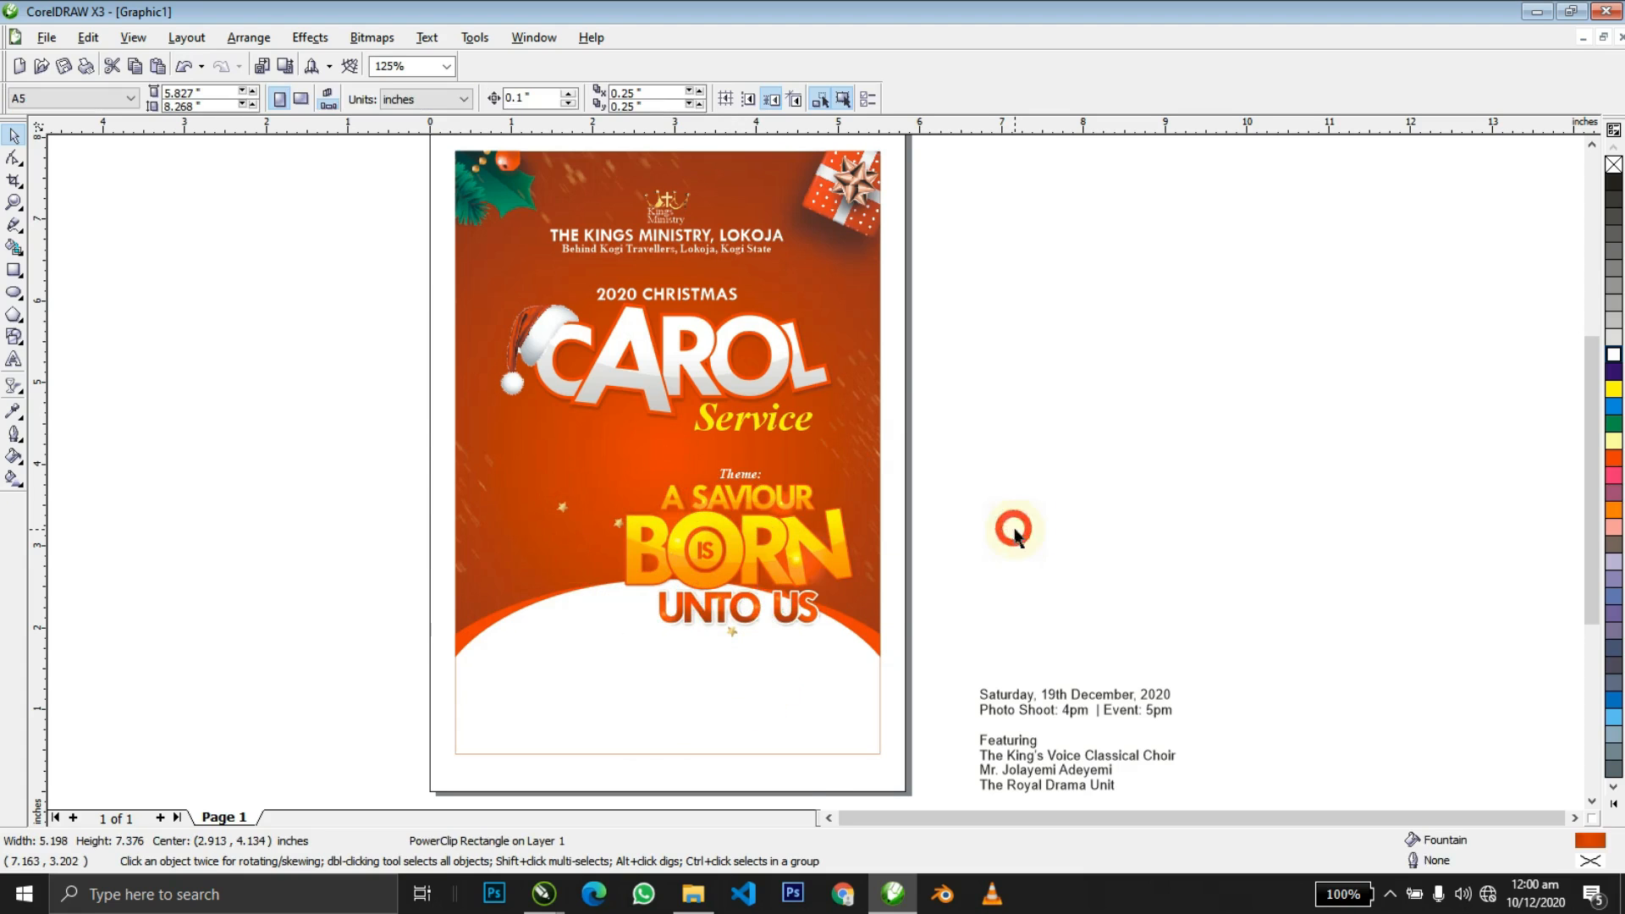
Copy the Pastor Image photo and paste it inside the flyer background's PowerClip contents.
key(alt+Tab)
click(267, 551)
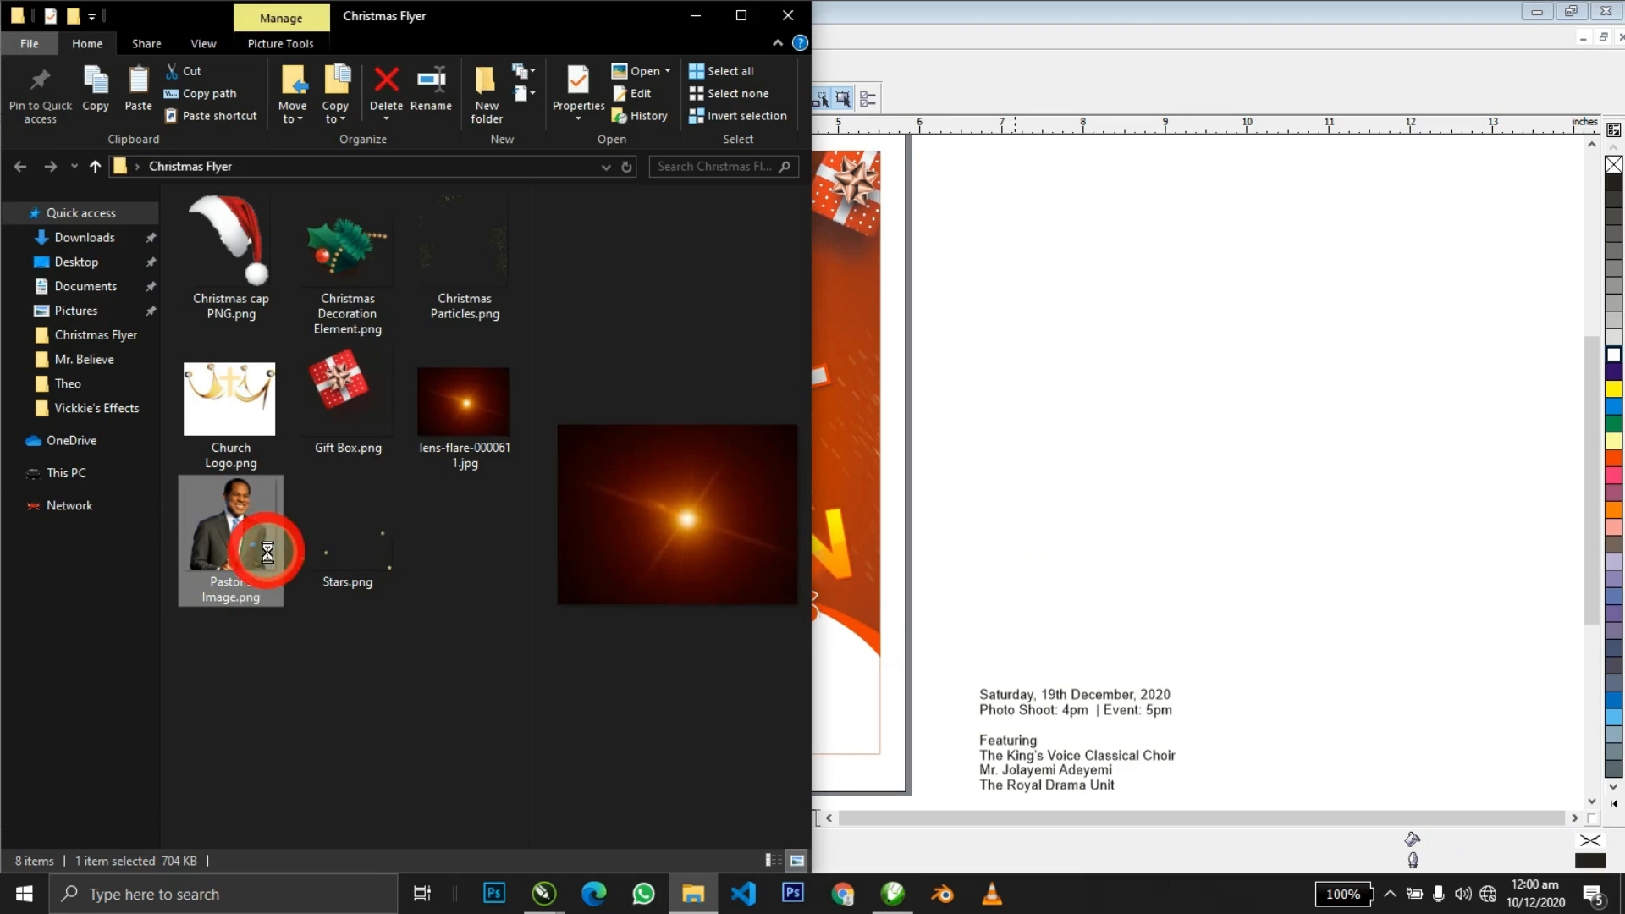
click(961, 520)
click(801, 670)
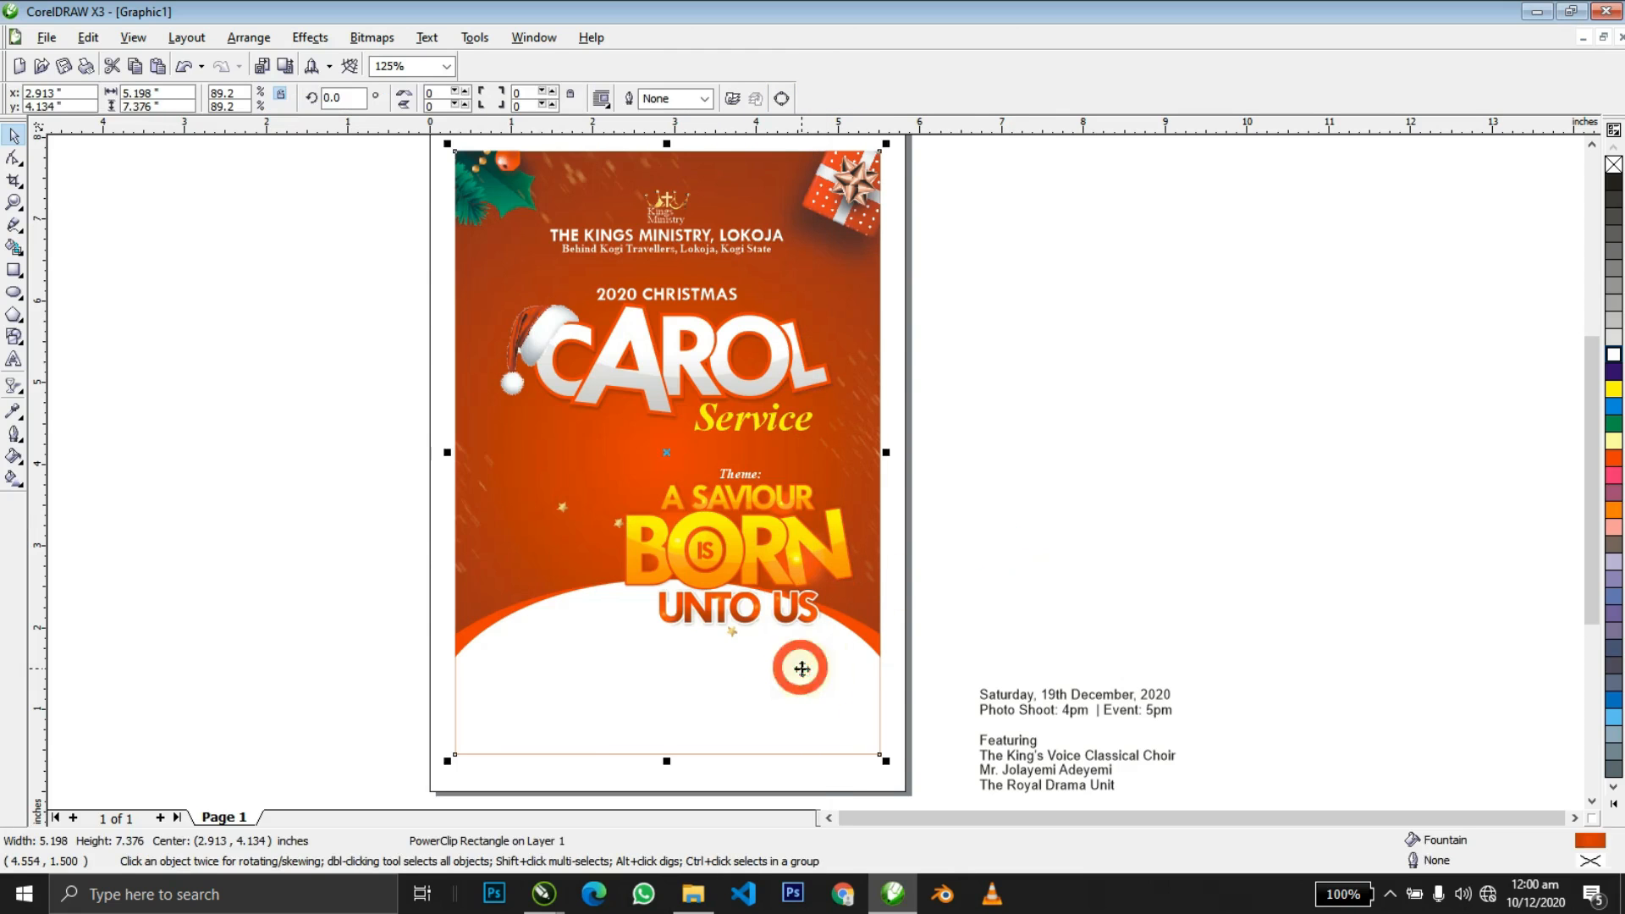
ctrl+click(802, 670)
key(ctrl+v)
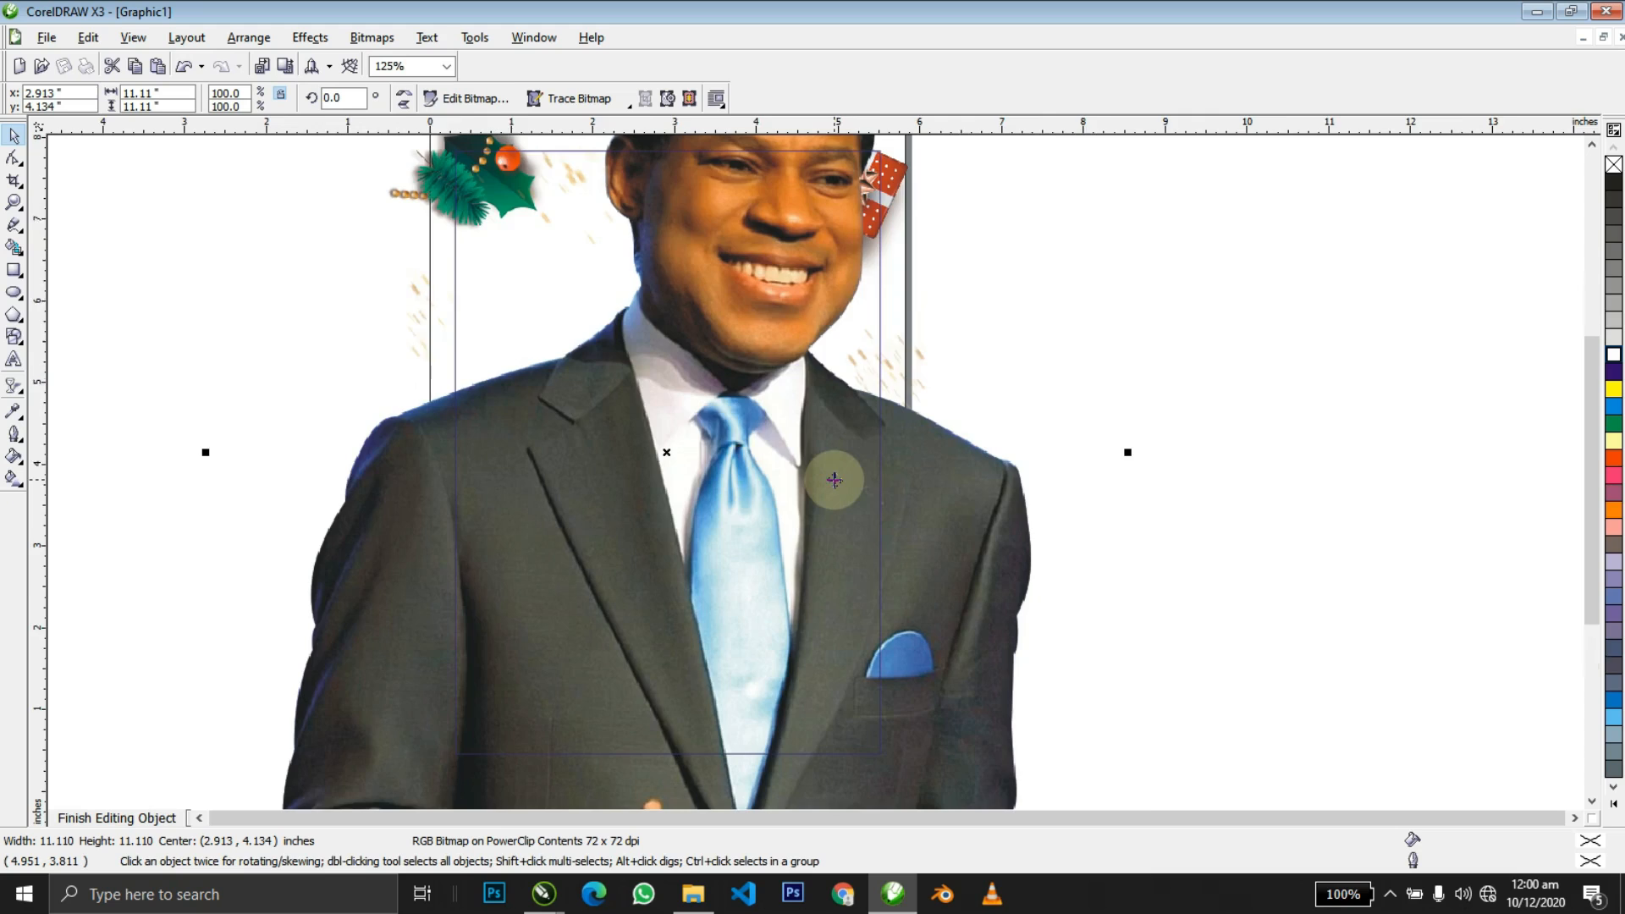
Shrink the man's photo, position it in the lower left, and finish editing.
key(F4)
drag(1122, 165, 792, 495)
drag(728, 575, 775, 523)
drag(858, 420, 832, 447)
drag(765, 590, 774, 540)
ctrl+click(476, 554)
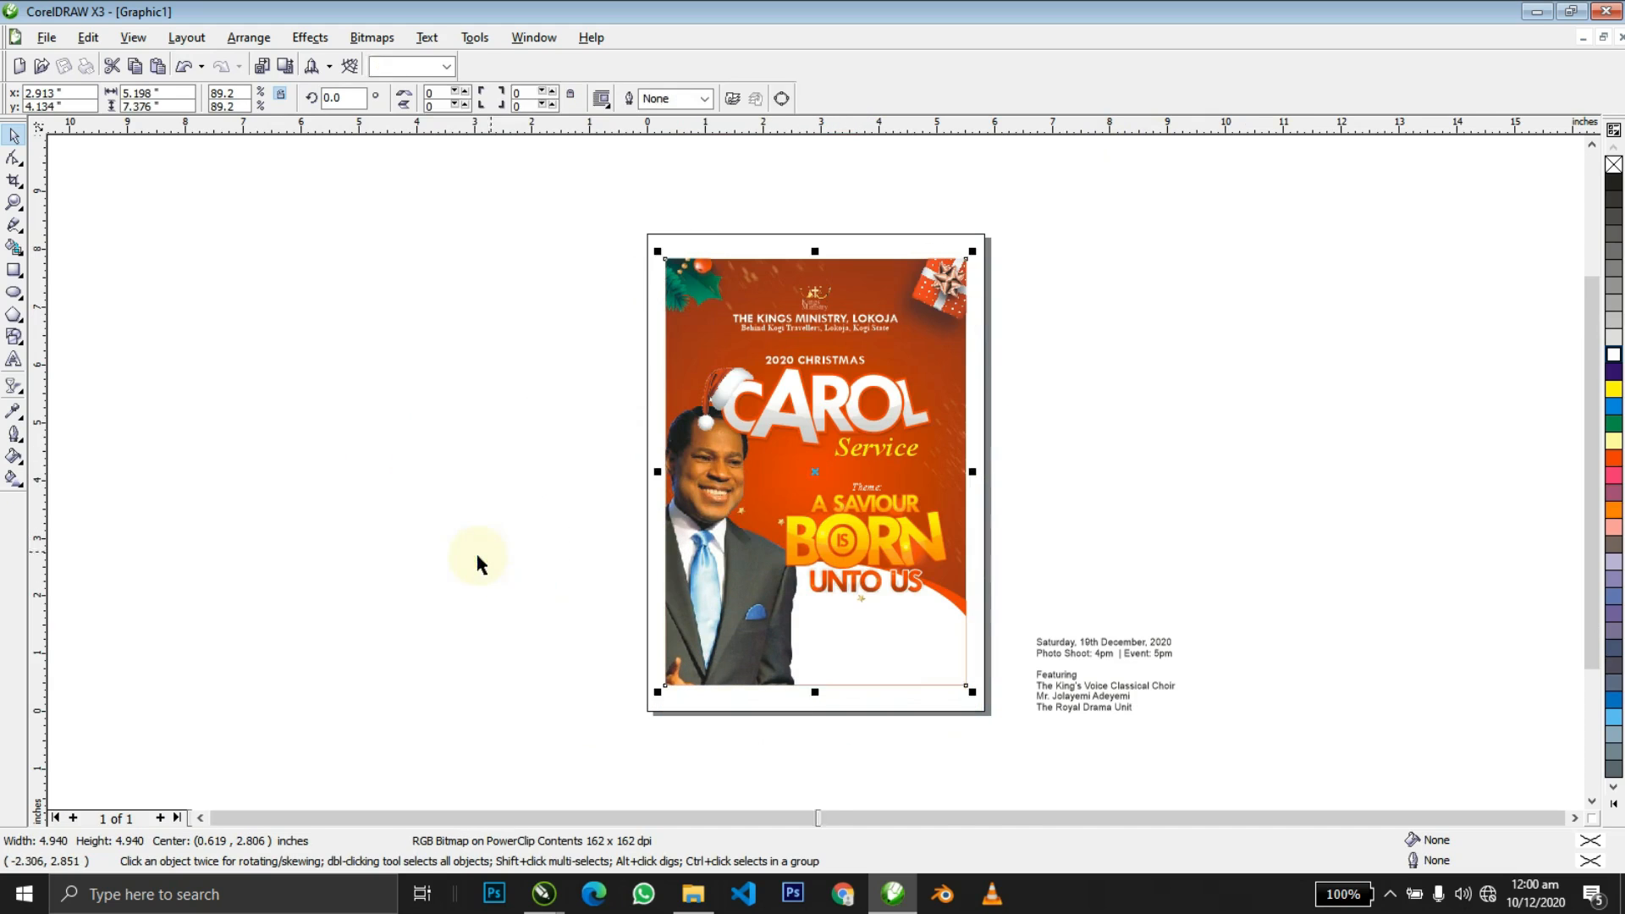
click(476, 554)
Reopen the frame contents and shrink the man's photo a little more.
double_click(743, 527)
click(713, 530)
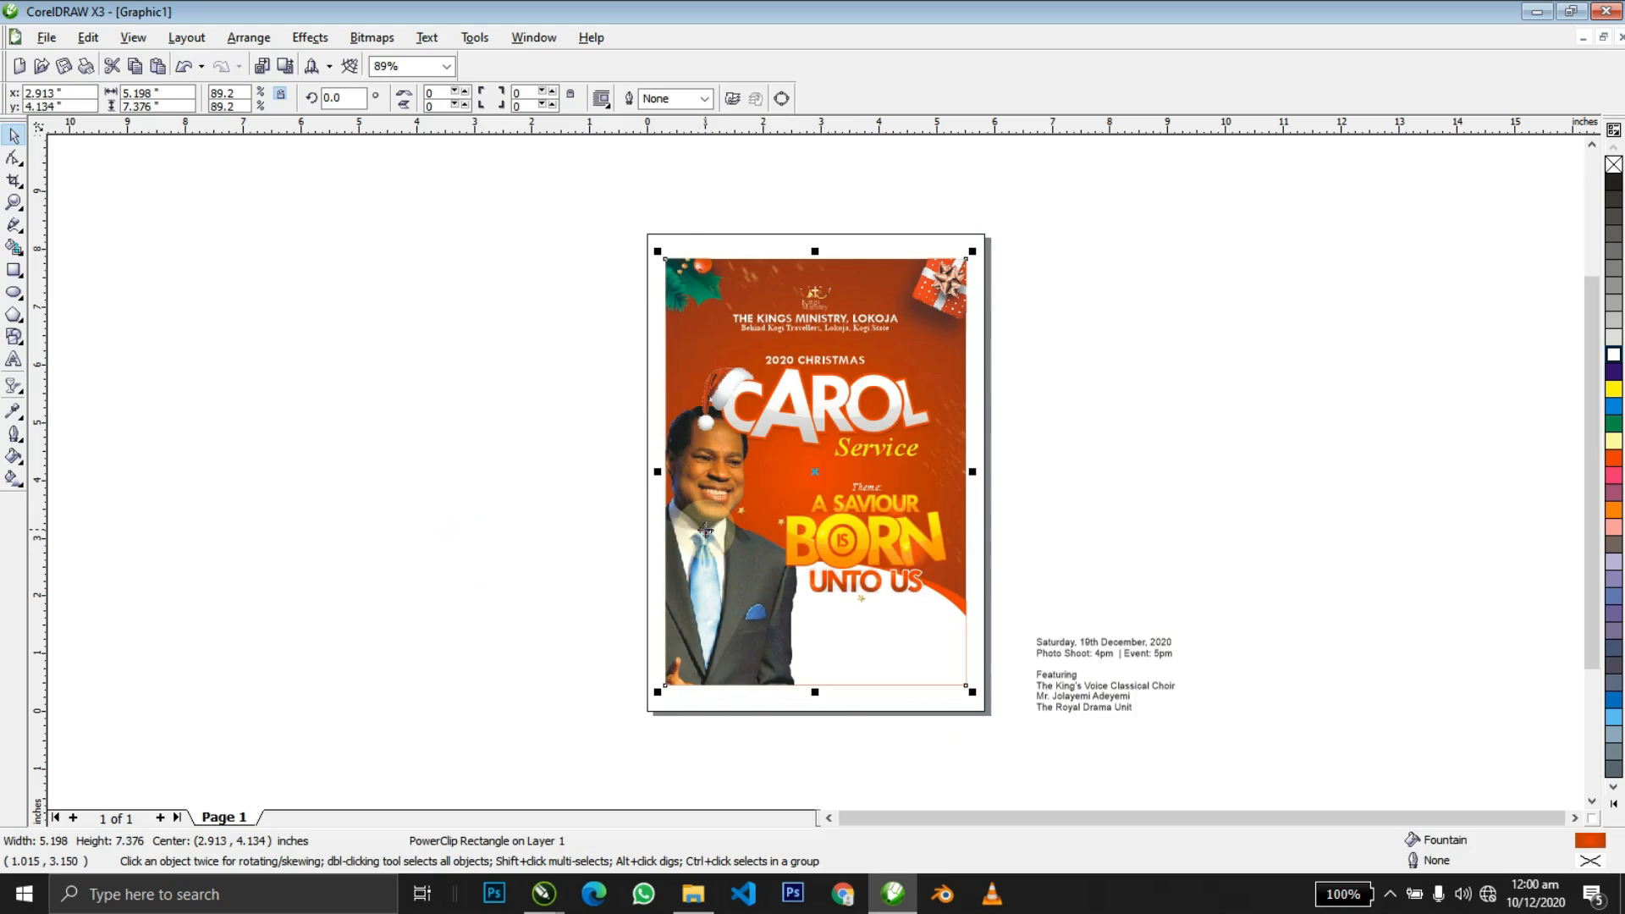
ctrl+click(706, 533)
drag(531, 398, 573, 435)
ctrl+click(436, 537)
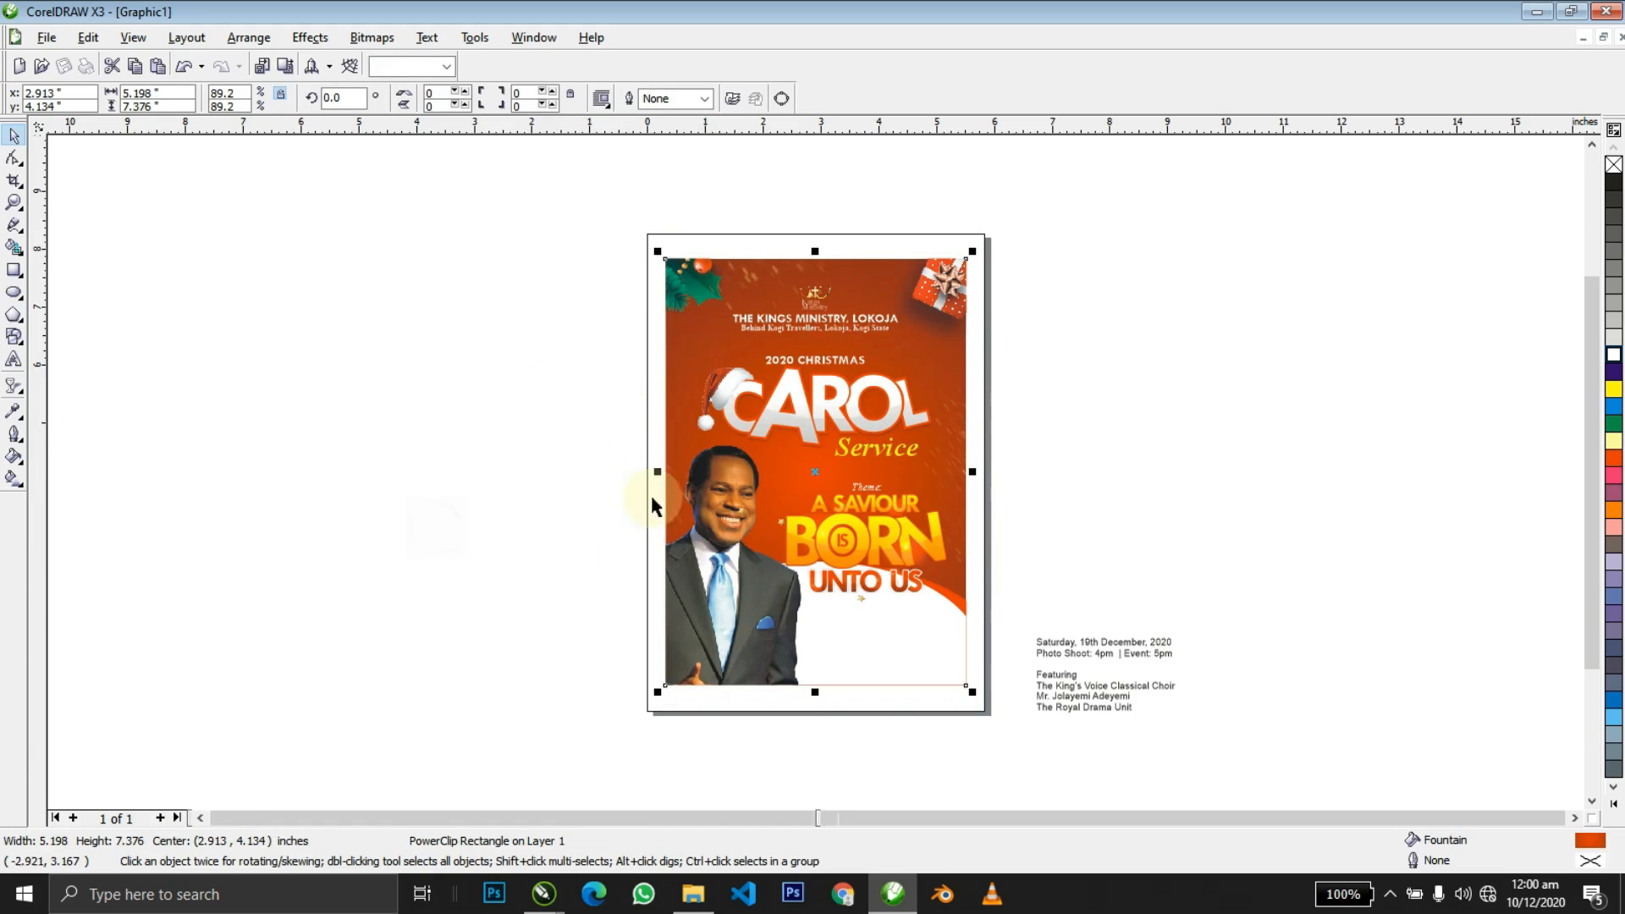
click(1118, 406)
Move the theme text group slightly up and enlarge it slightly.
click(956, 493)
key(shift+F2)
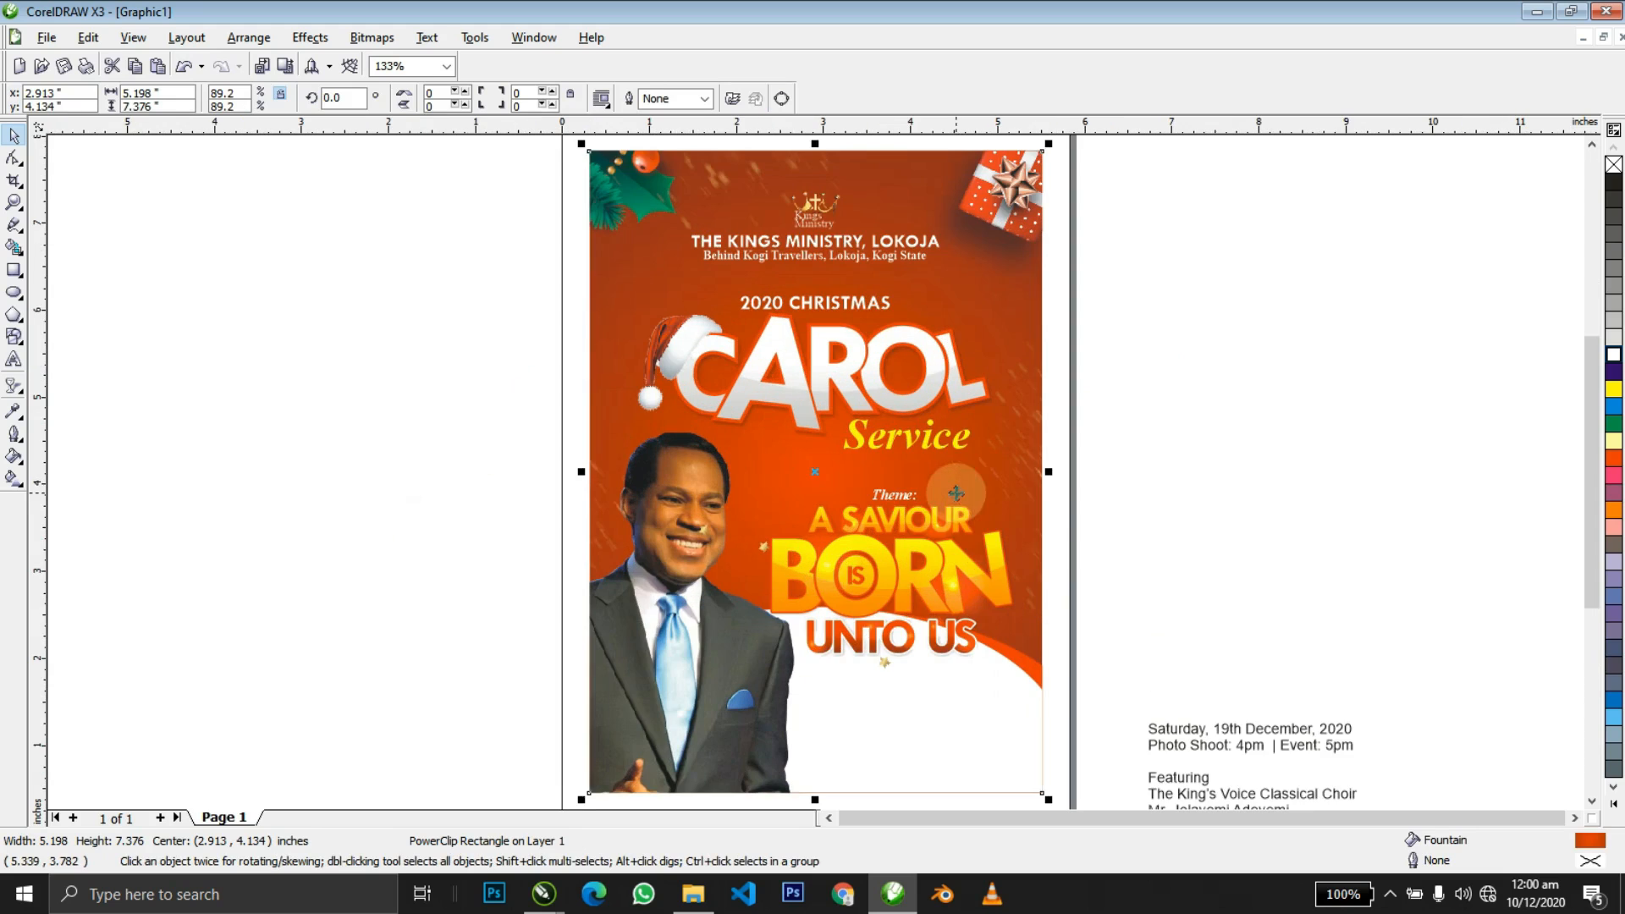
click(1083, 479)
click(920, 514)
drag(933, 531, 933, 526)
drag(744, 466, 739, 462)
click(1142, 442)
Open the background frame's contents again and draw a thin tall bar left of the page.
click(1046, 692)
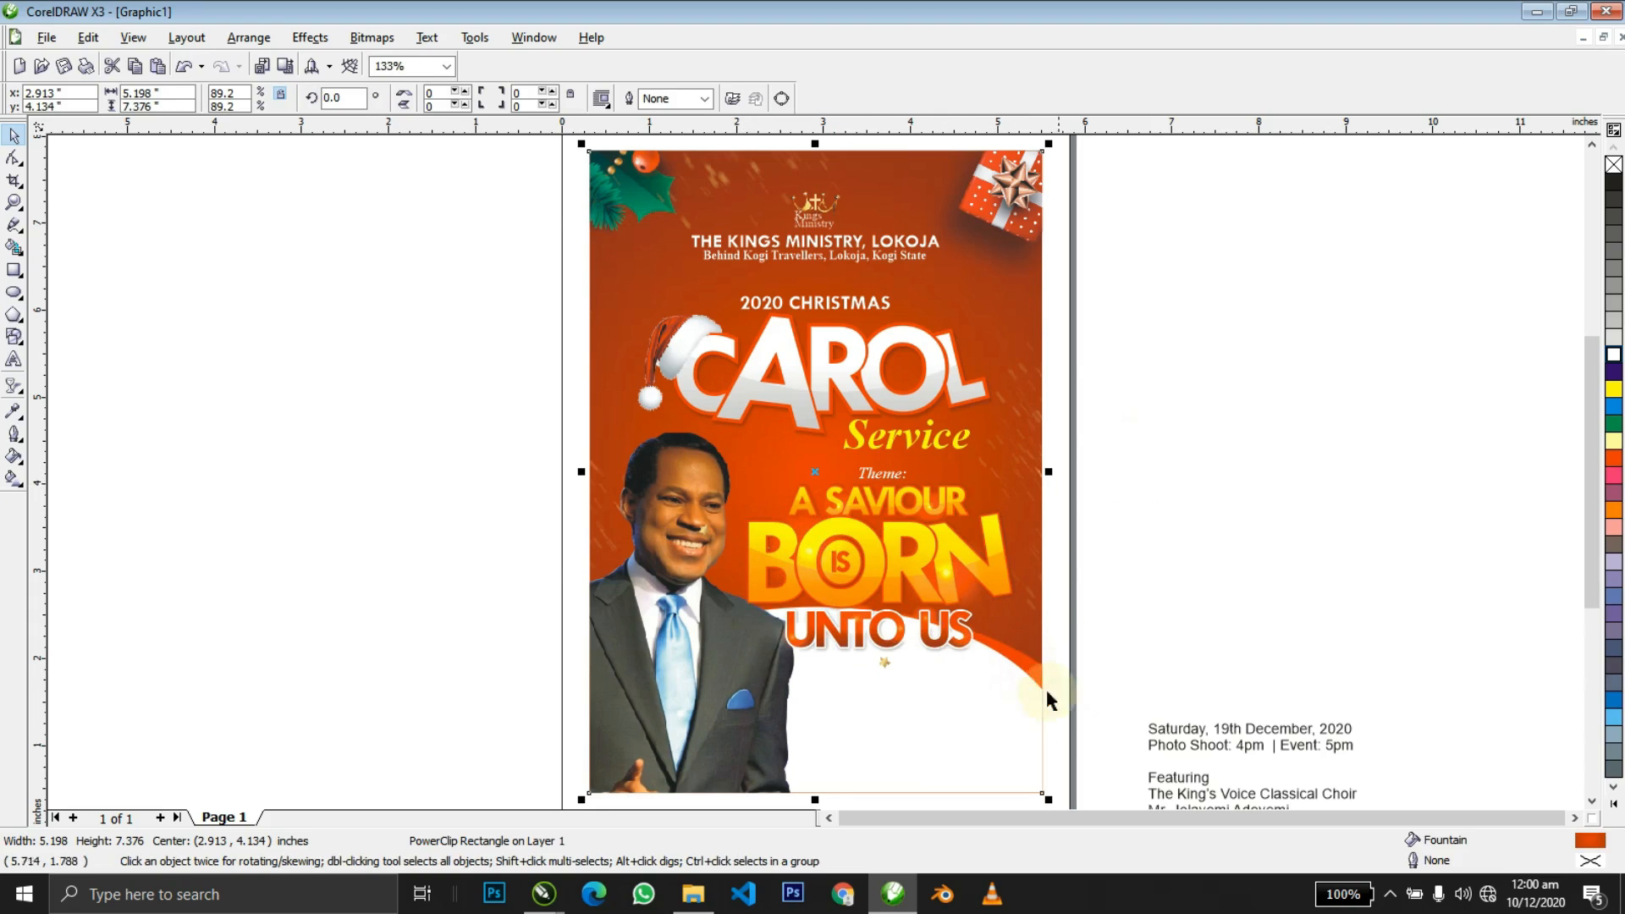
ctrl+click(961, 722)
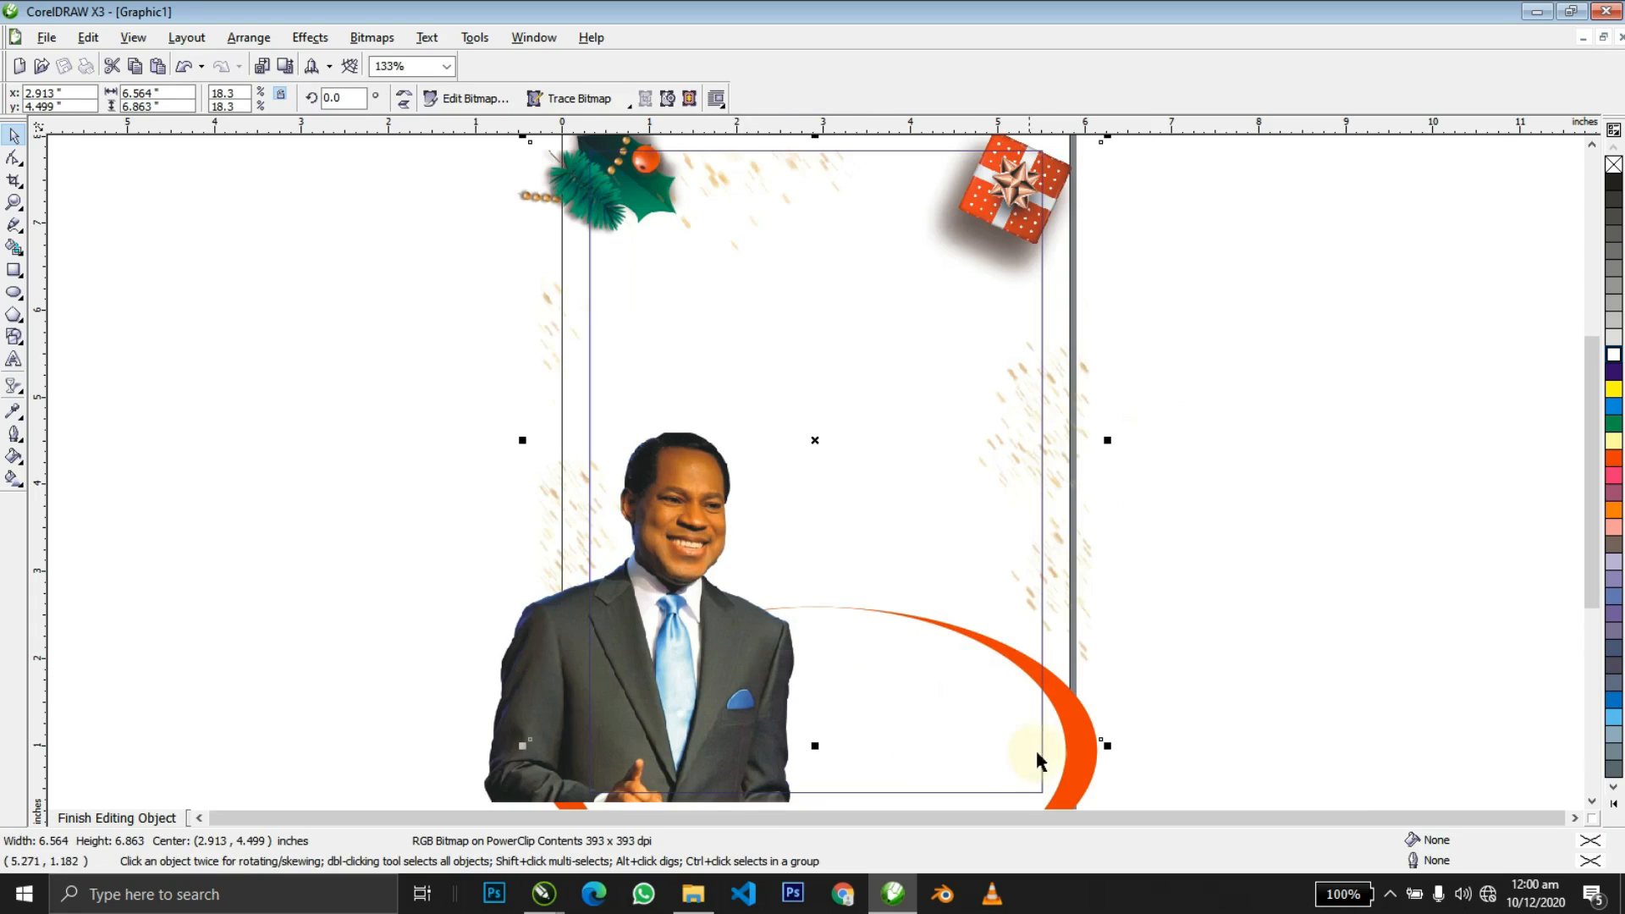
click(1100, 753)
key(z)
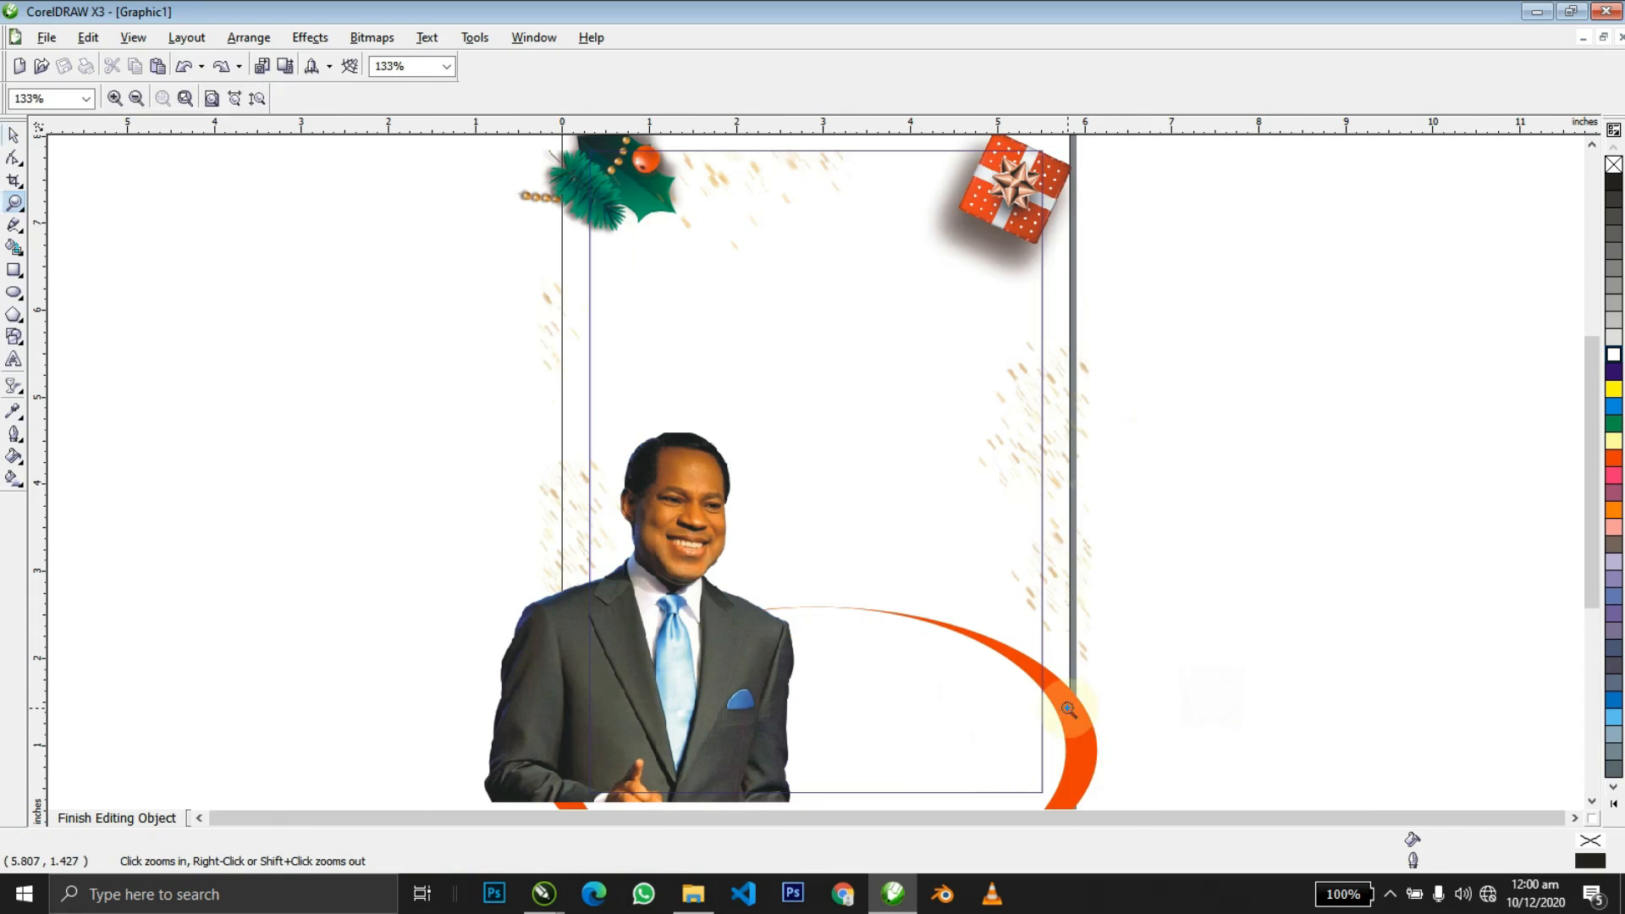
right_click(1068, 709)
key(space)
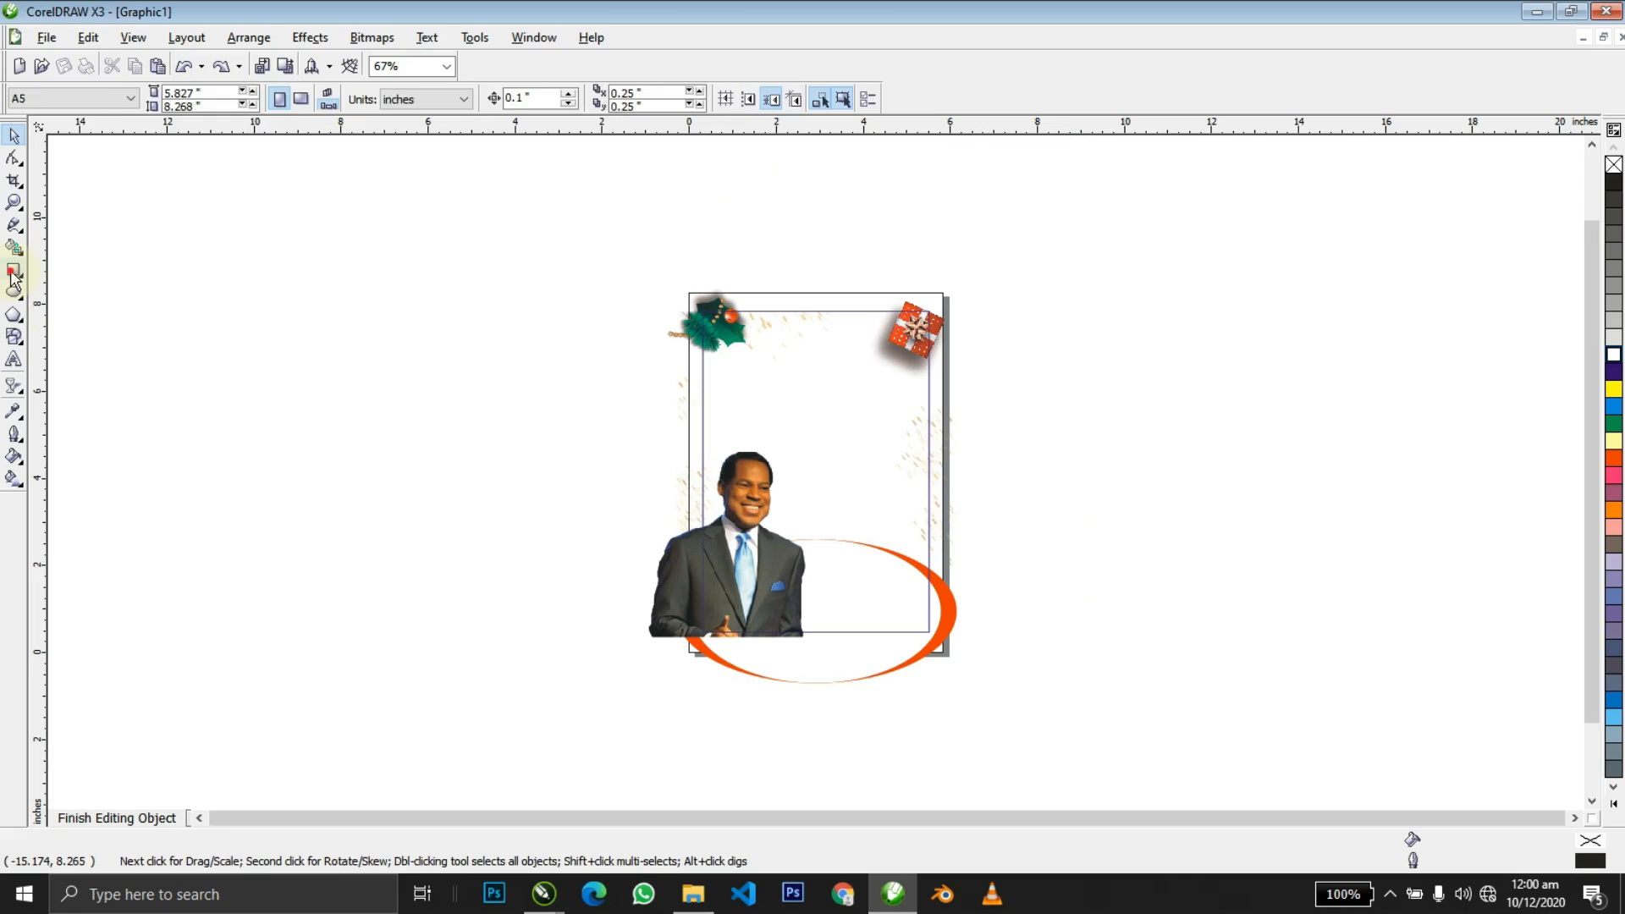
click(14, 270)
drag(200, 305, 197, 466)
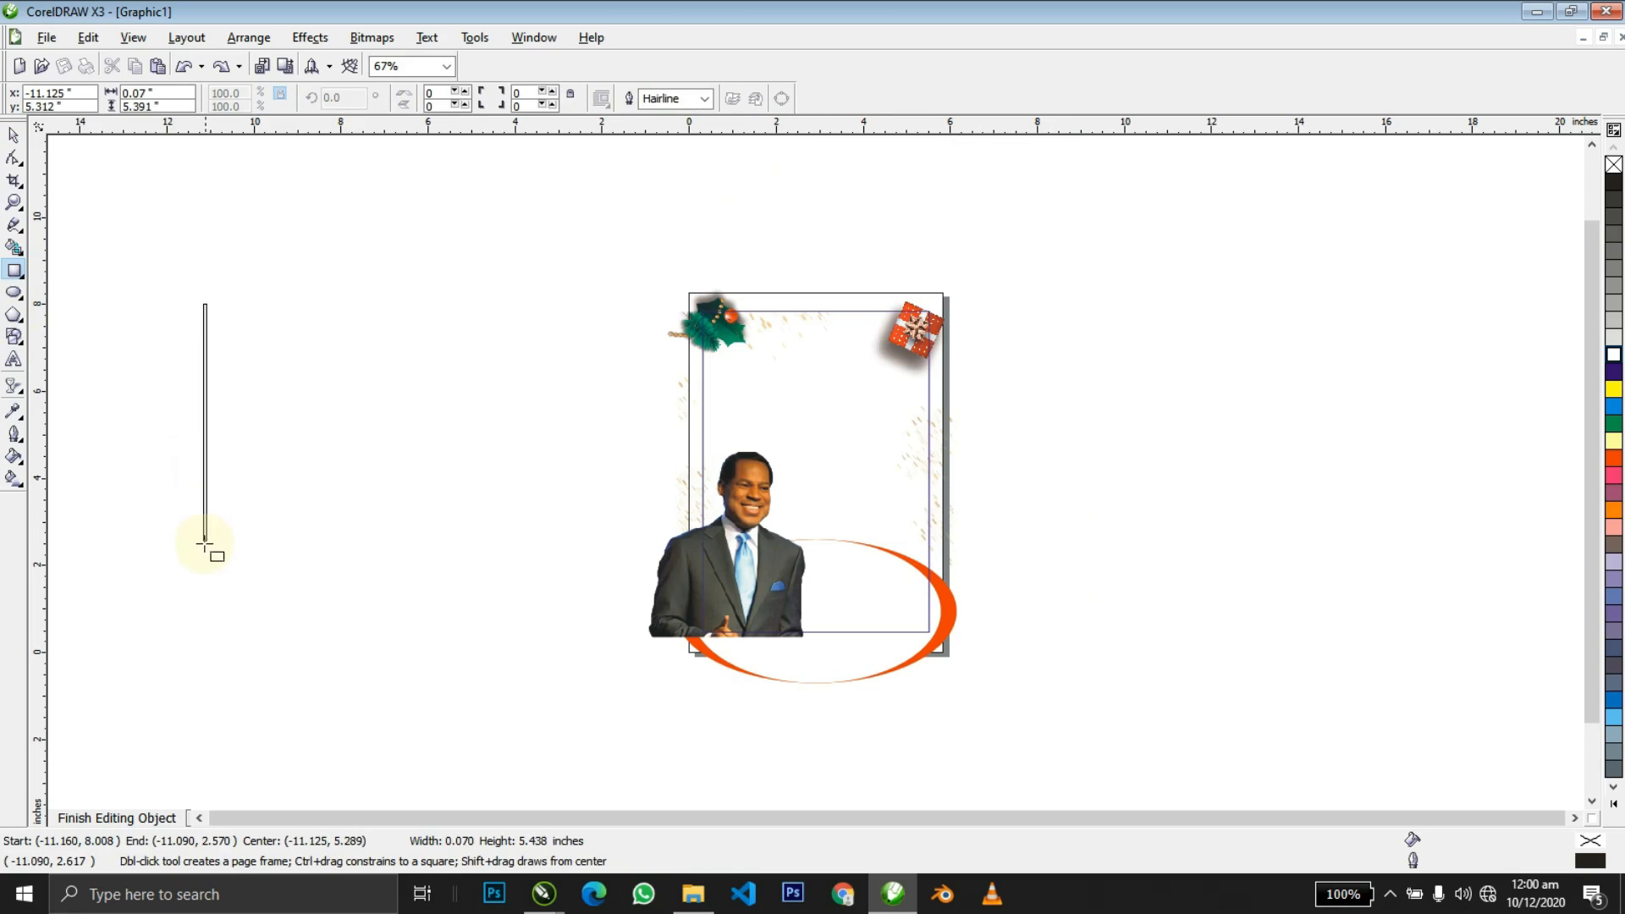
Fill the thin bar grey and remove its outline.
key(space)
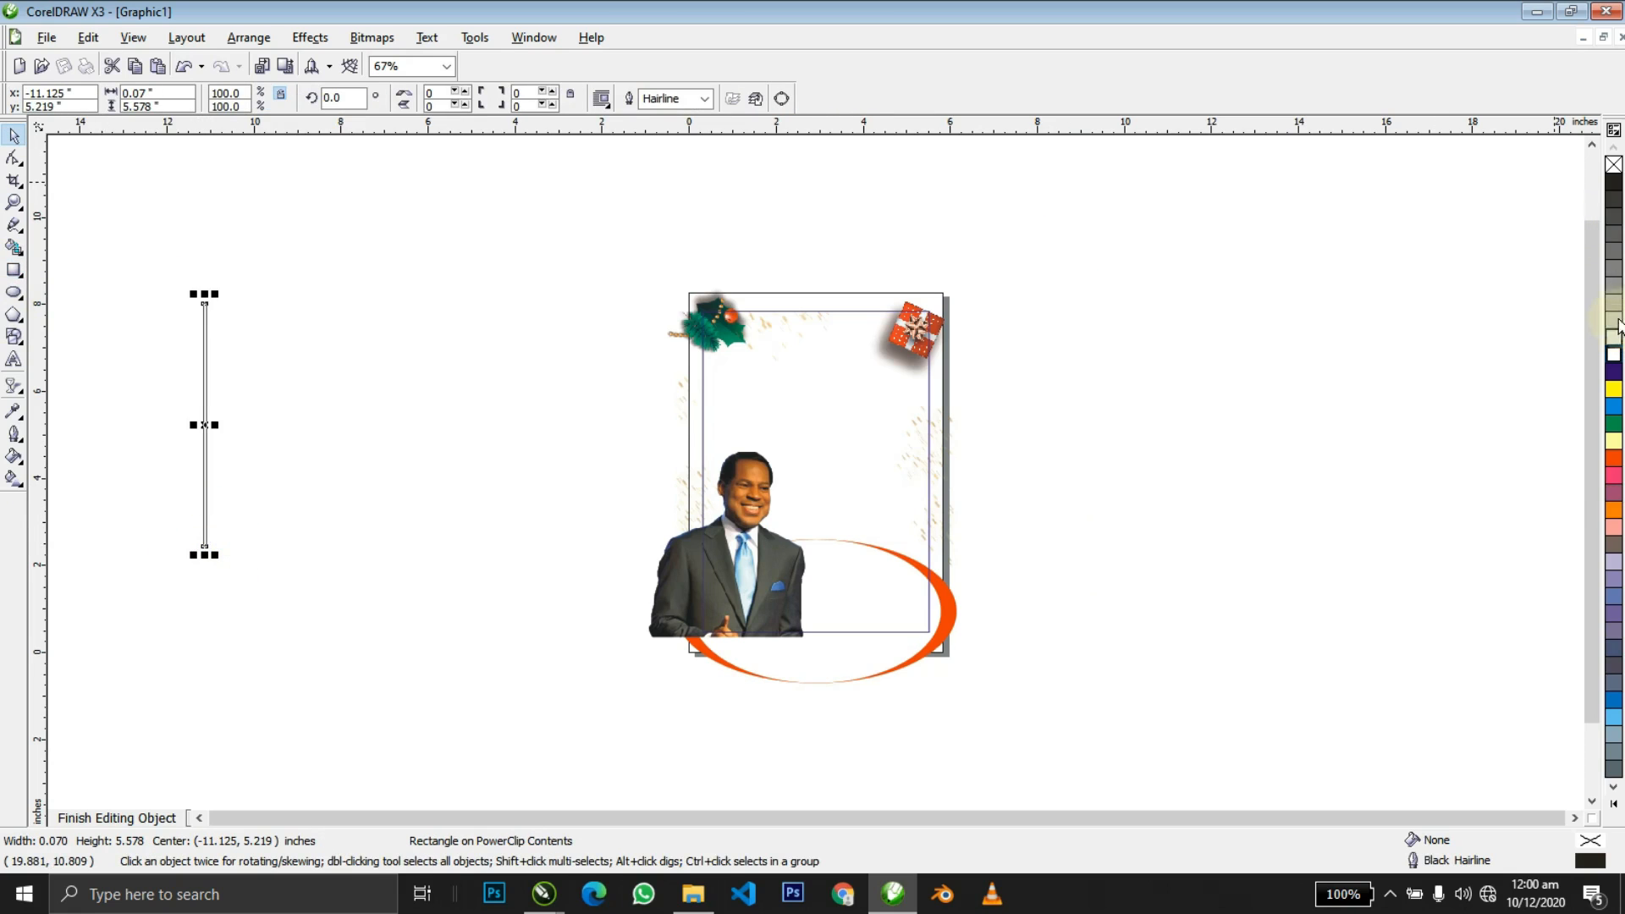
click(1613, 287)
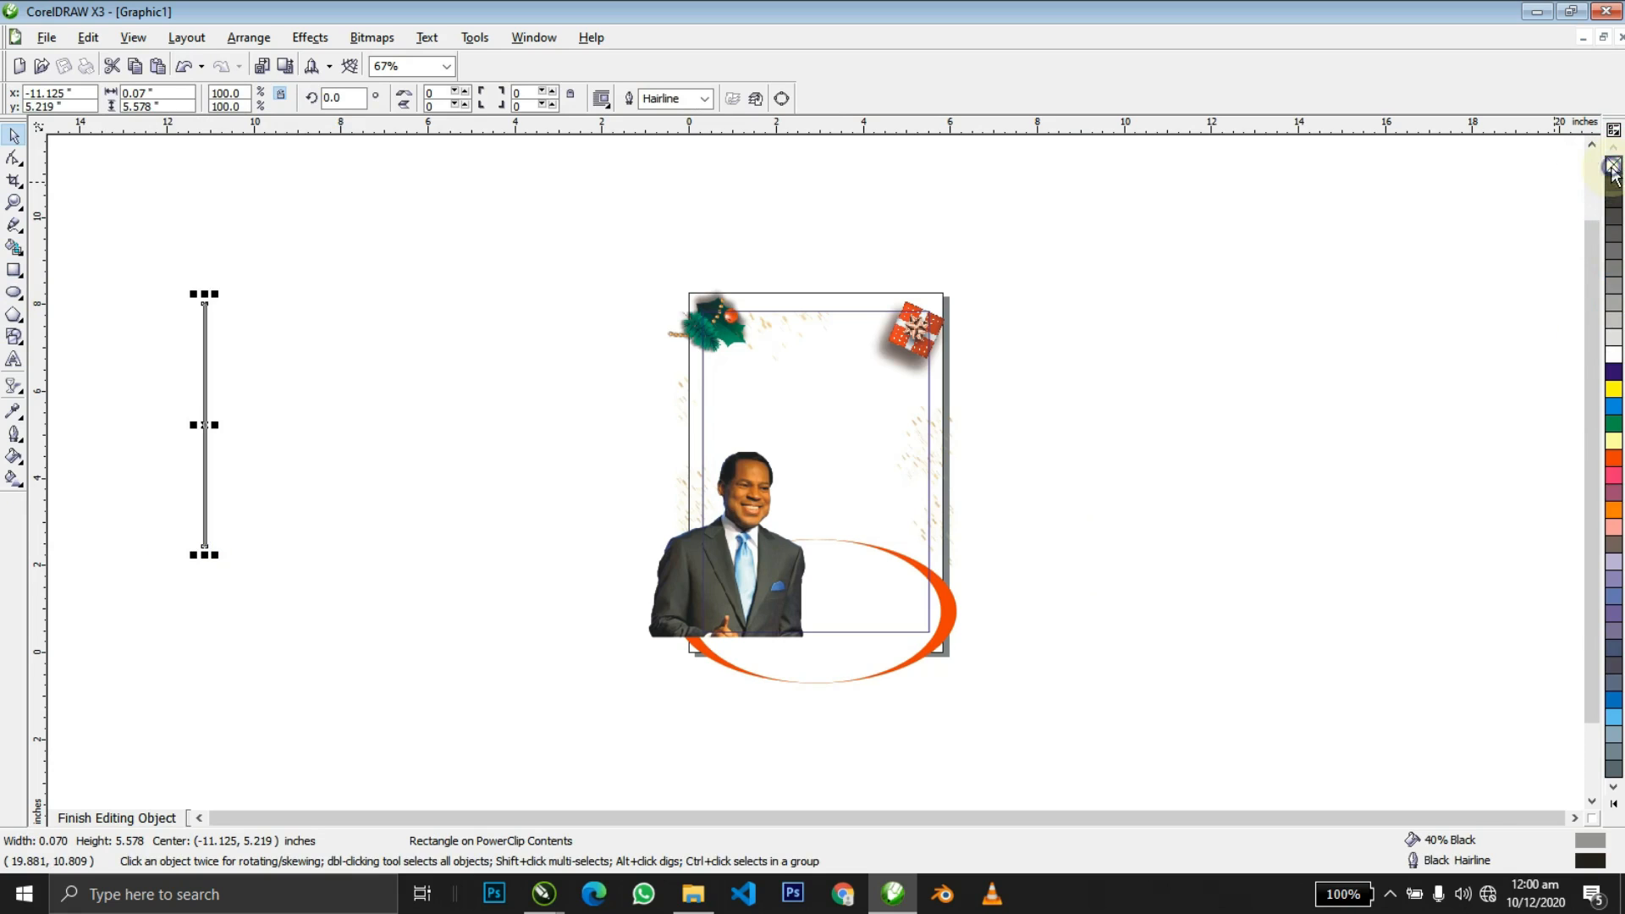
right_click(1613, 167)
key(z)
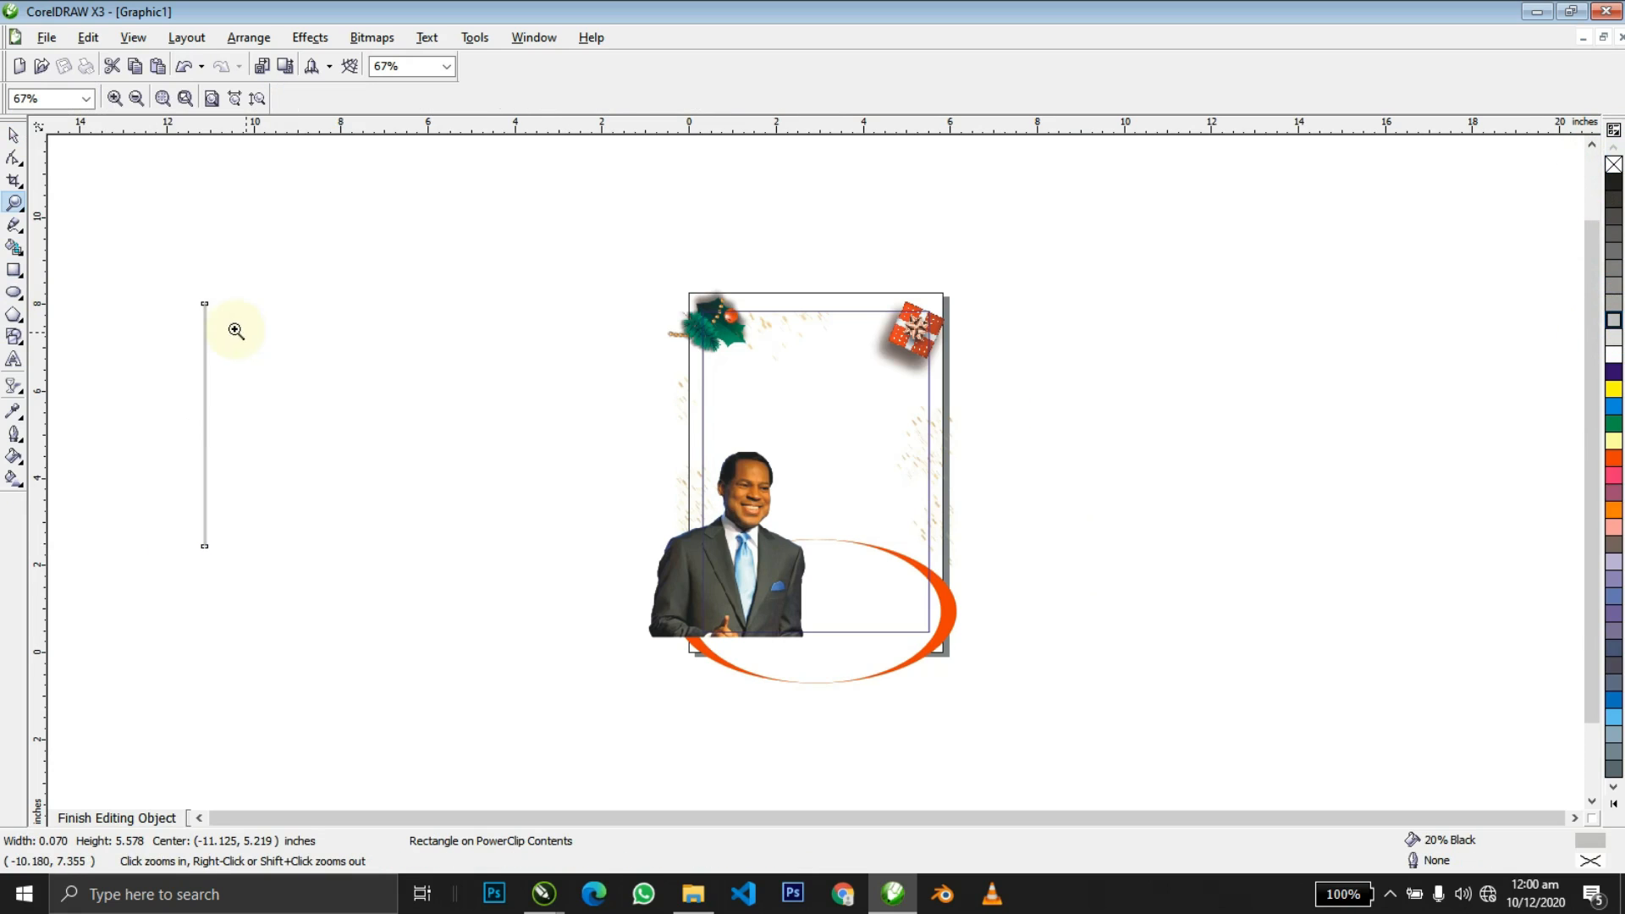
drag(335, 505, 335, 504)
Duplicate the bar into a row of 84 stripes, group them, and PowerClip them inside the white ellipse.
drag(607, 437, 718, 438)
right_click(718, 438)
key(shift+F4)
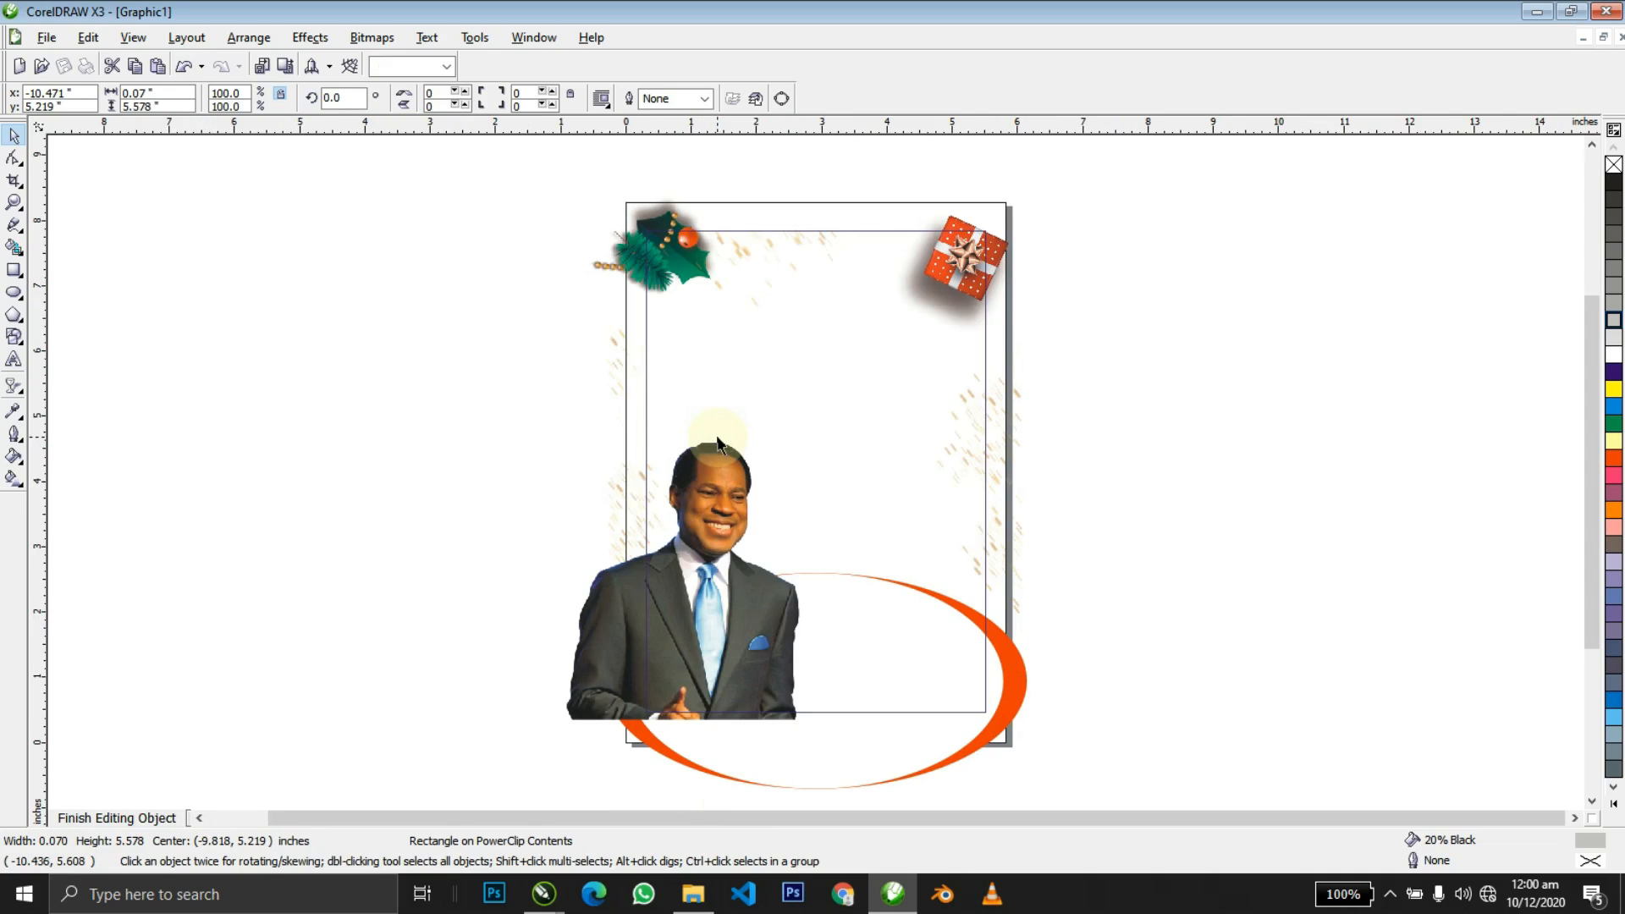
scroll(814, 476, down, 2)
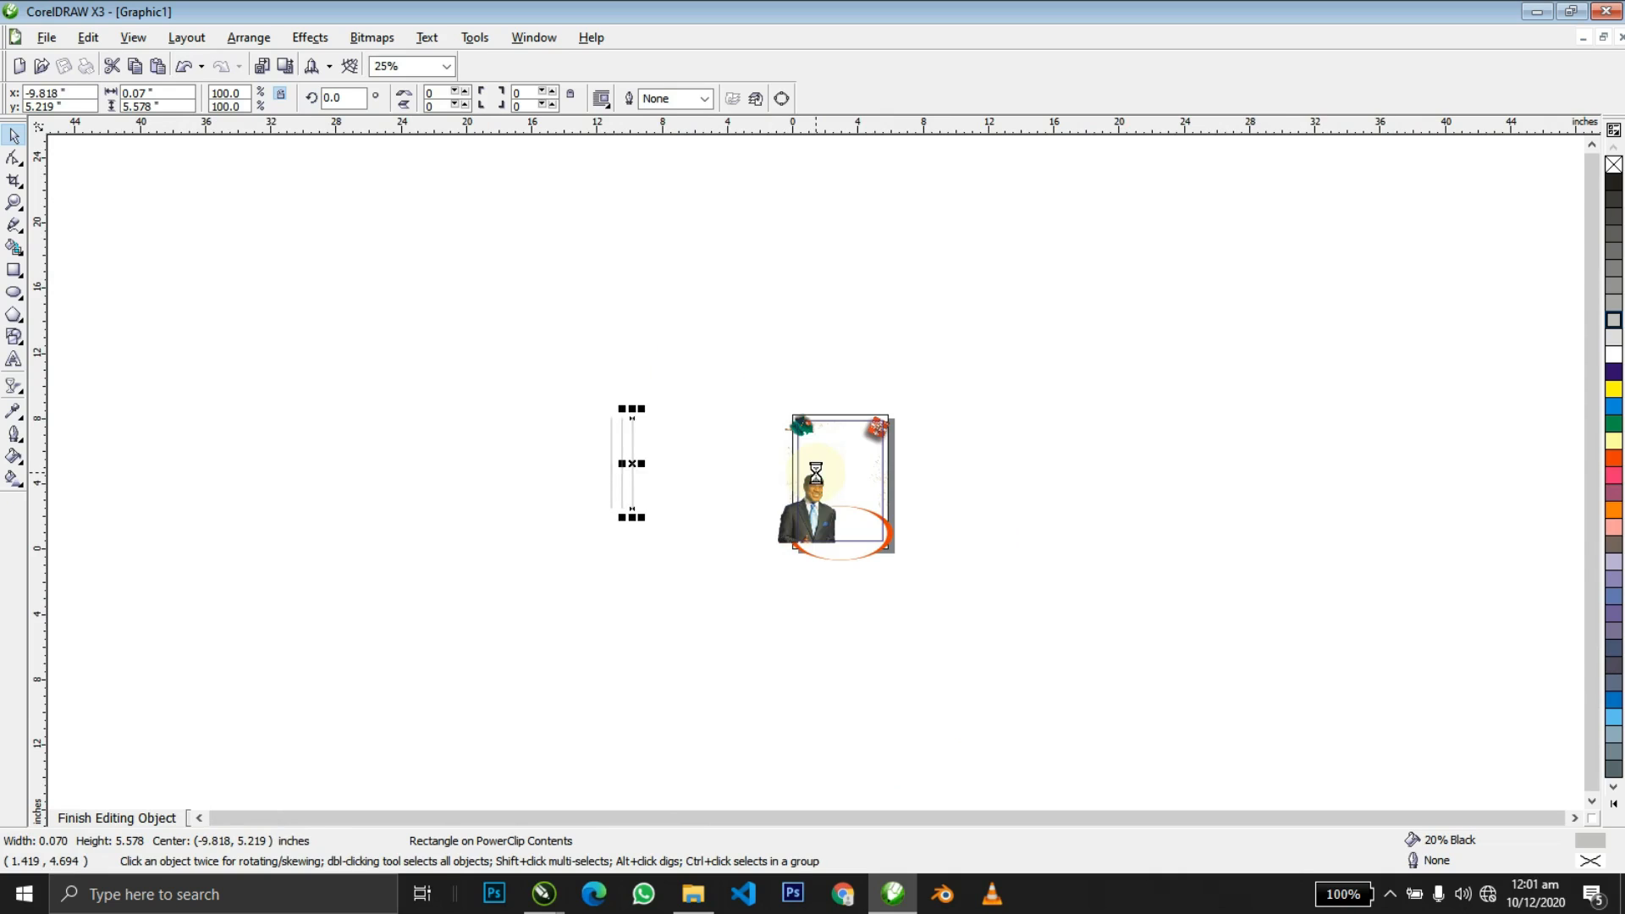
drag(762, 529, 762, 529)
drag(739, 492, 706, 506)
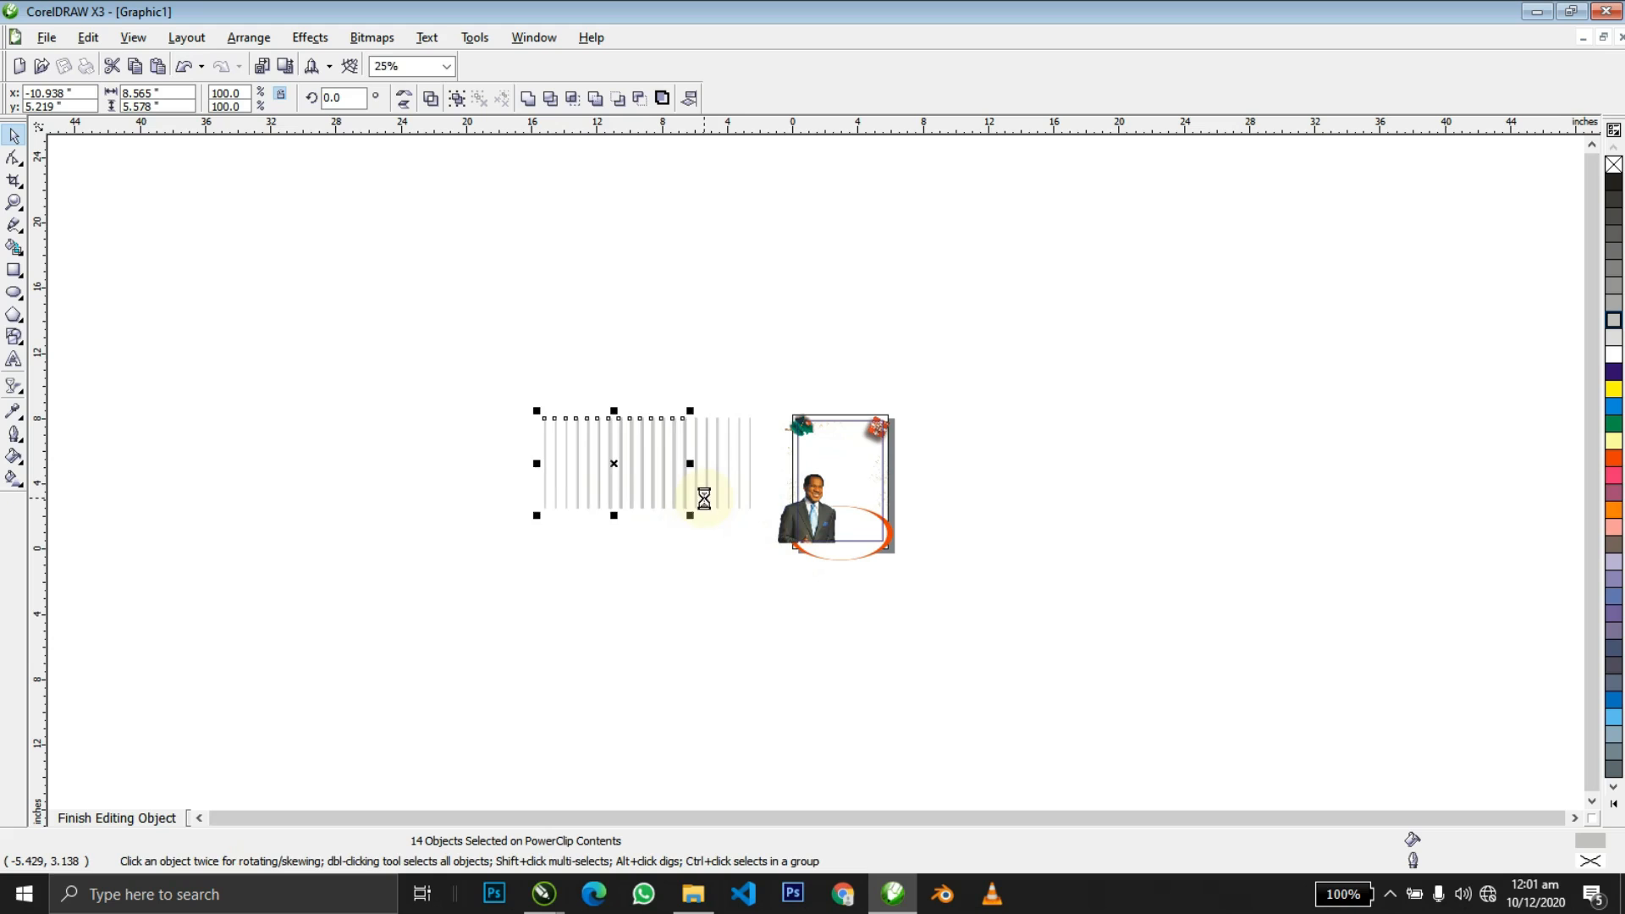
drag(384, 362, 865, 552)
key(ctrl+g)
click(918, 614)
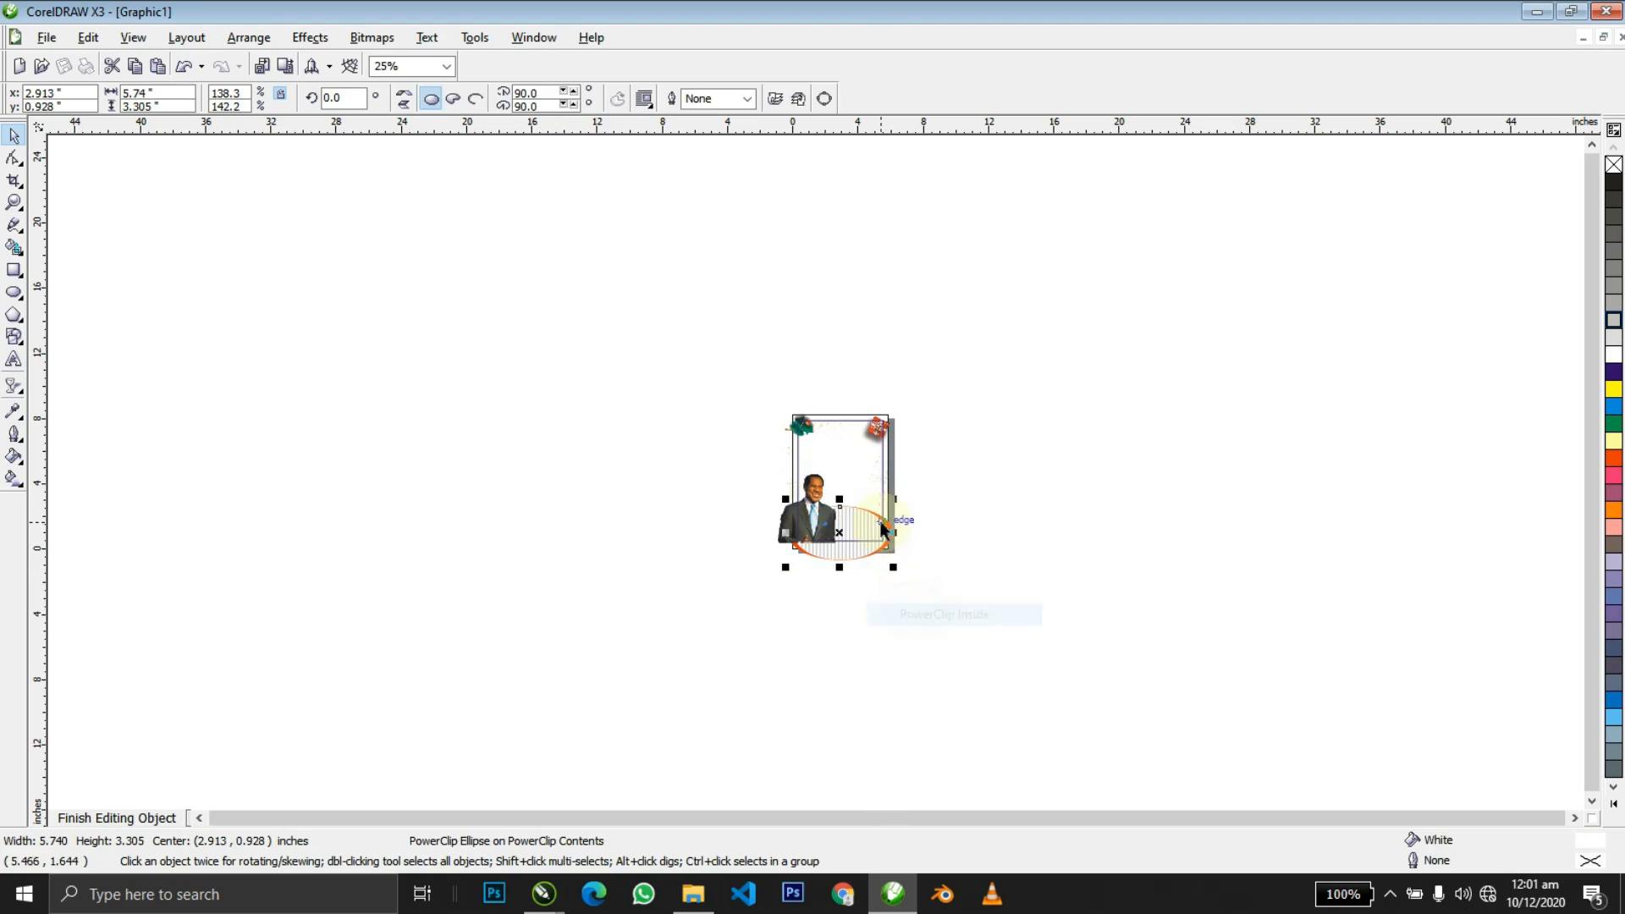
Narrow the clipped stripes to the ellipse width and skew them diagonally.
click(864, 550)
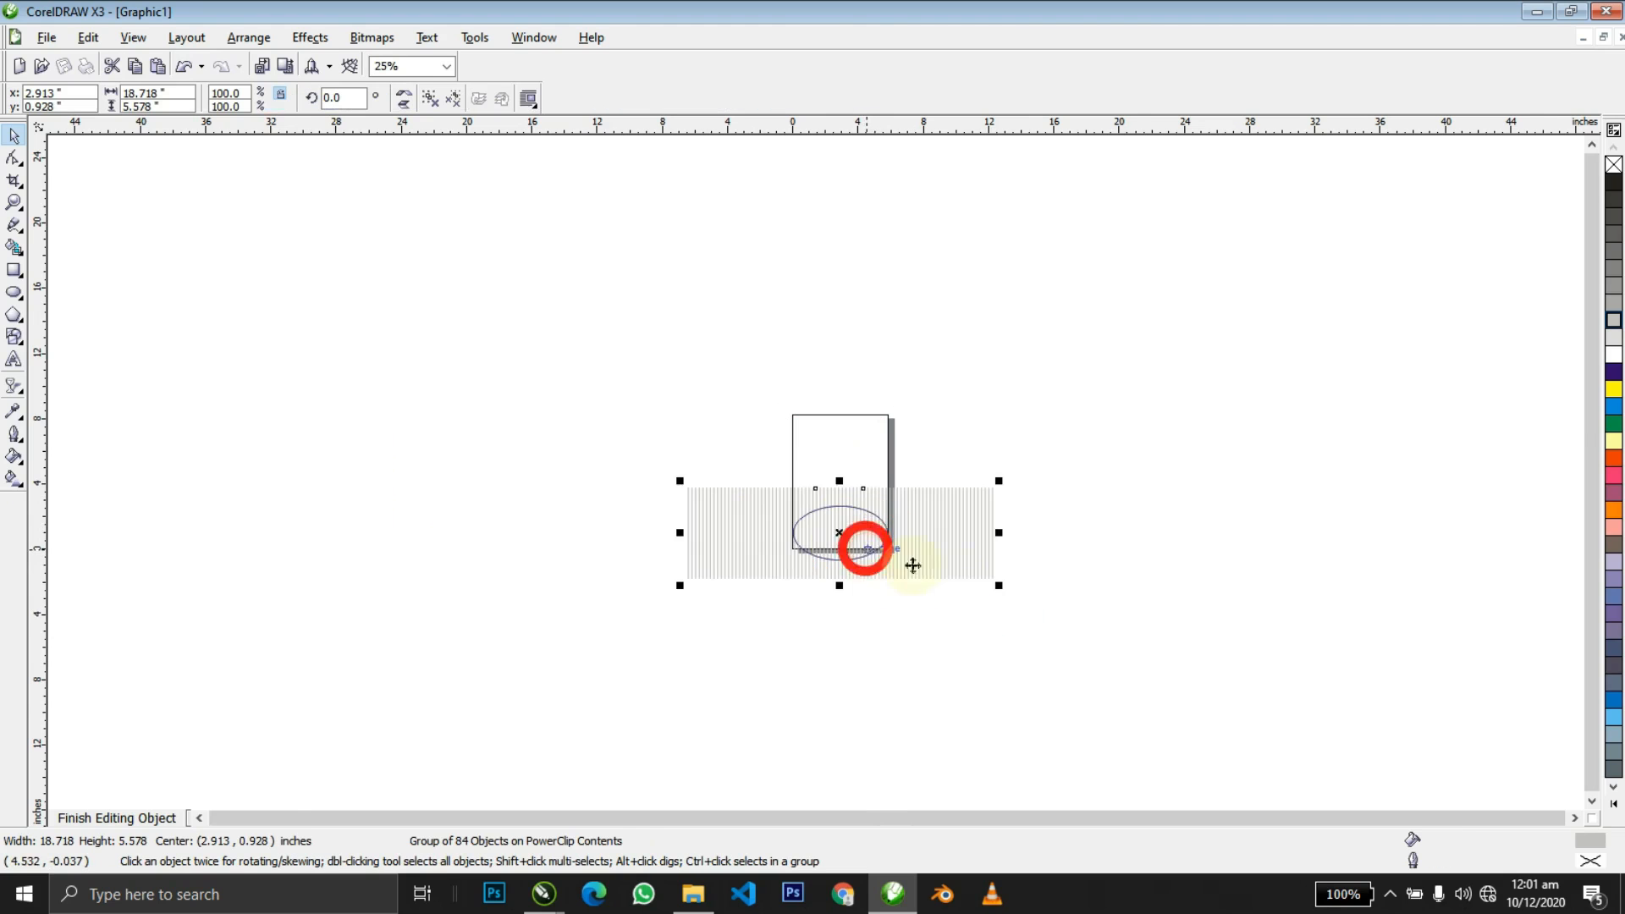
key(shift+F2)
drag(1548, 472, 1102, 495)
click(836, 445)
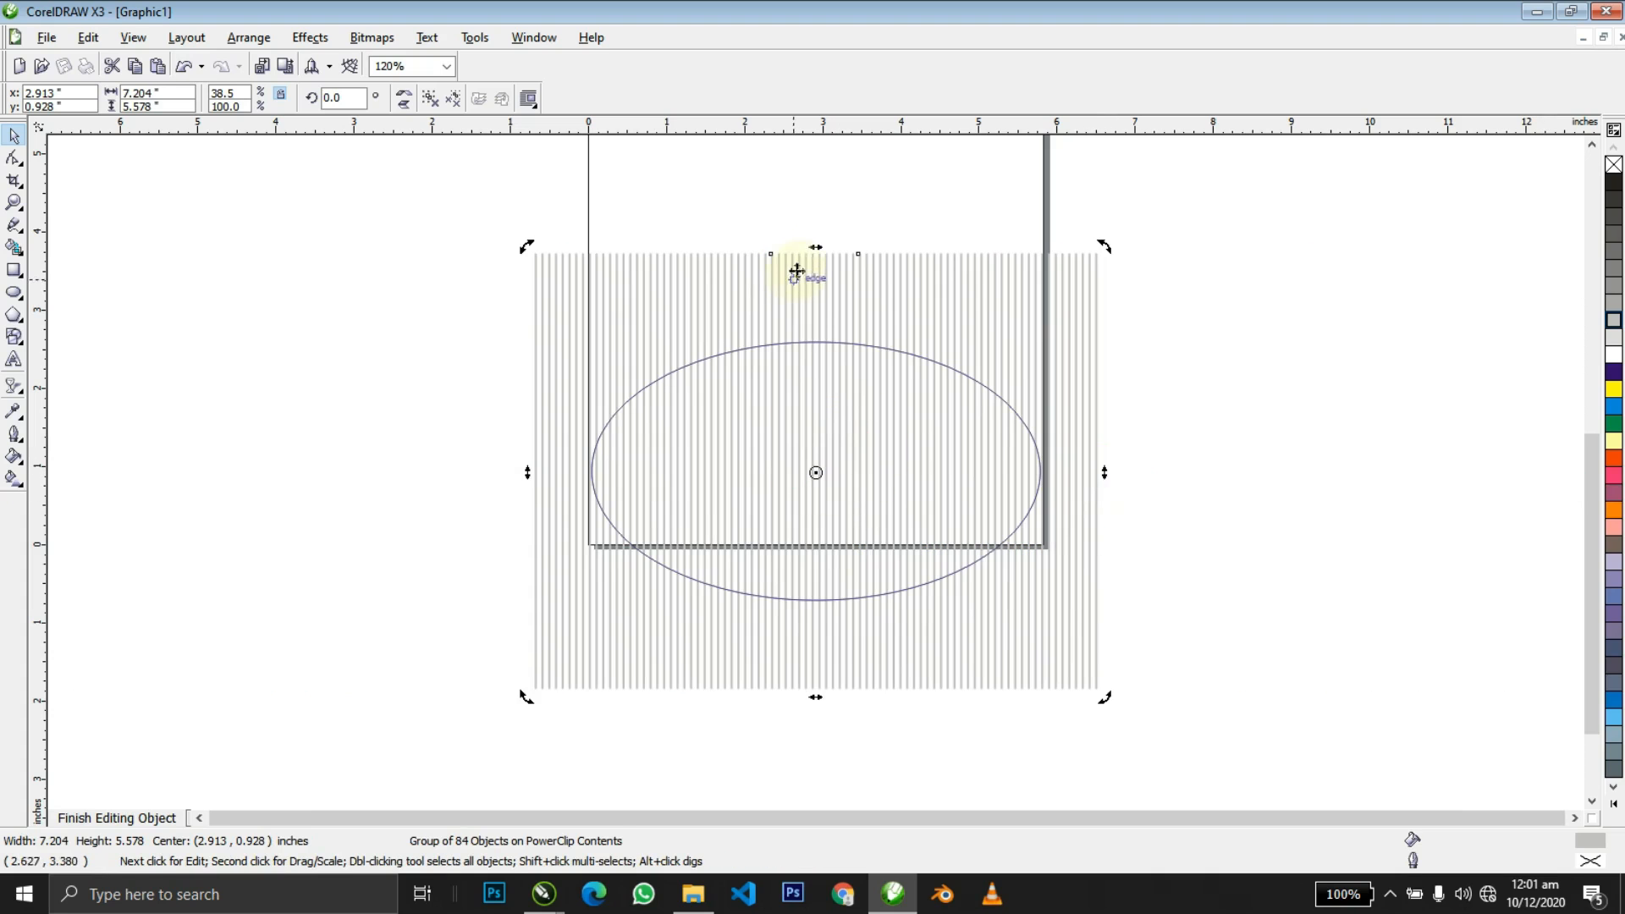
drag(810, 253, 882, 254)
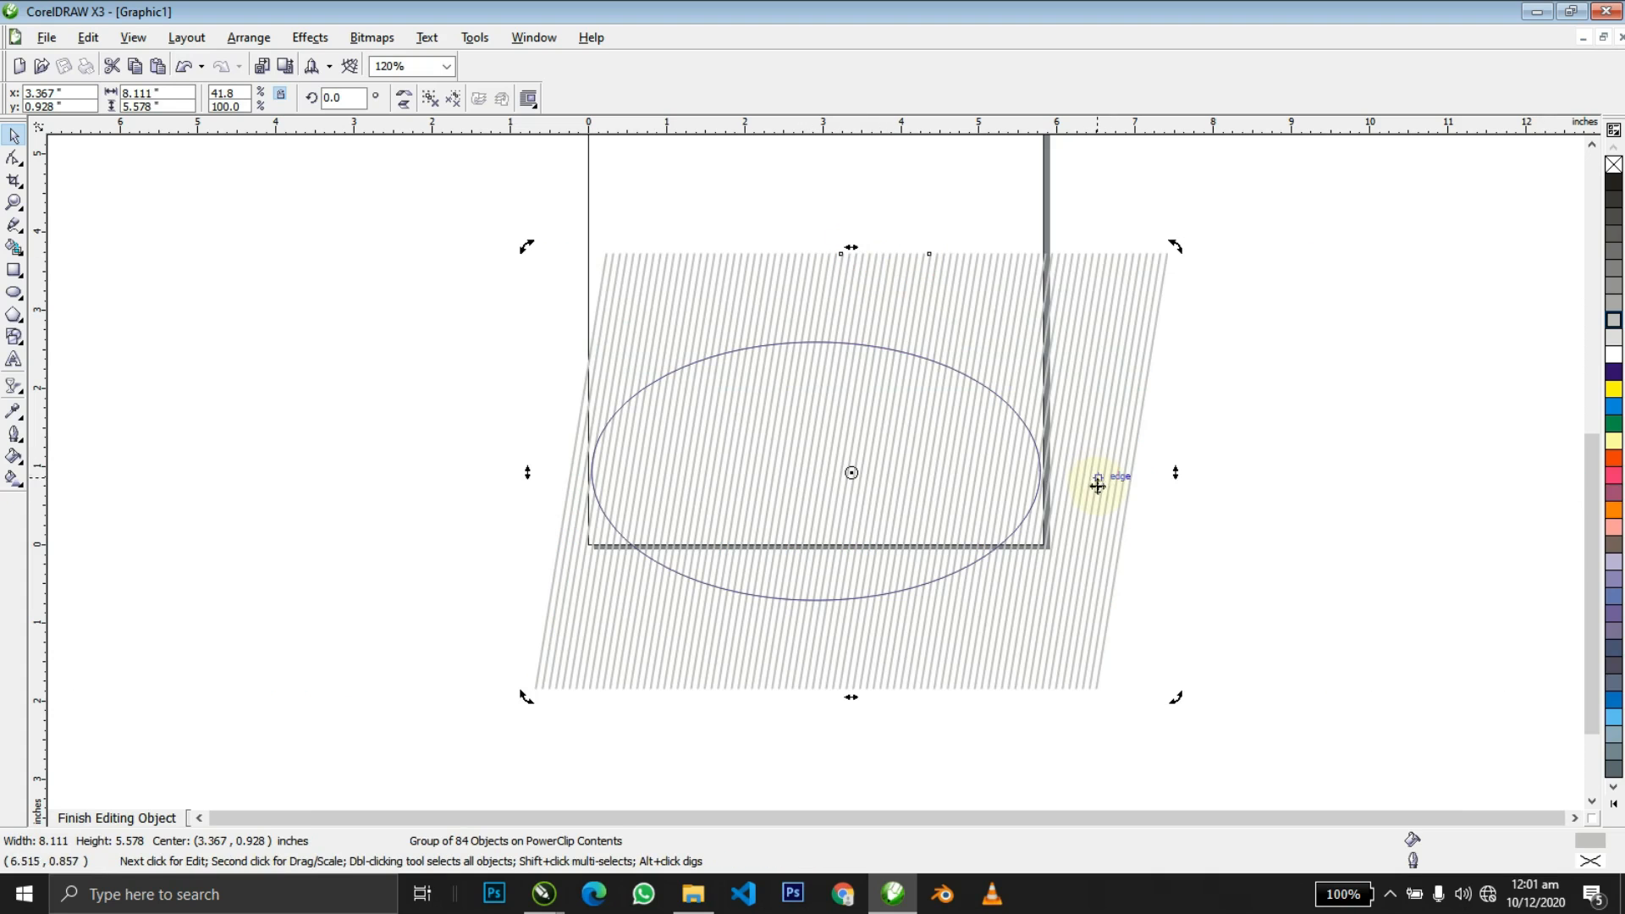
drag(854, 698, 812, 698)
ctrl+click(1126, 686)
ctrl+click(1200, 625)
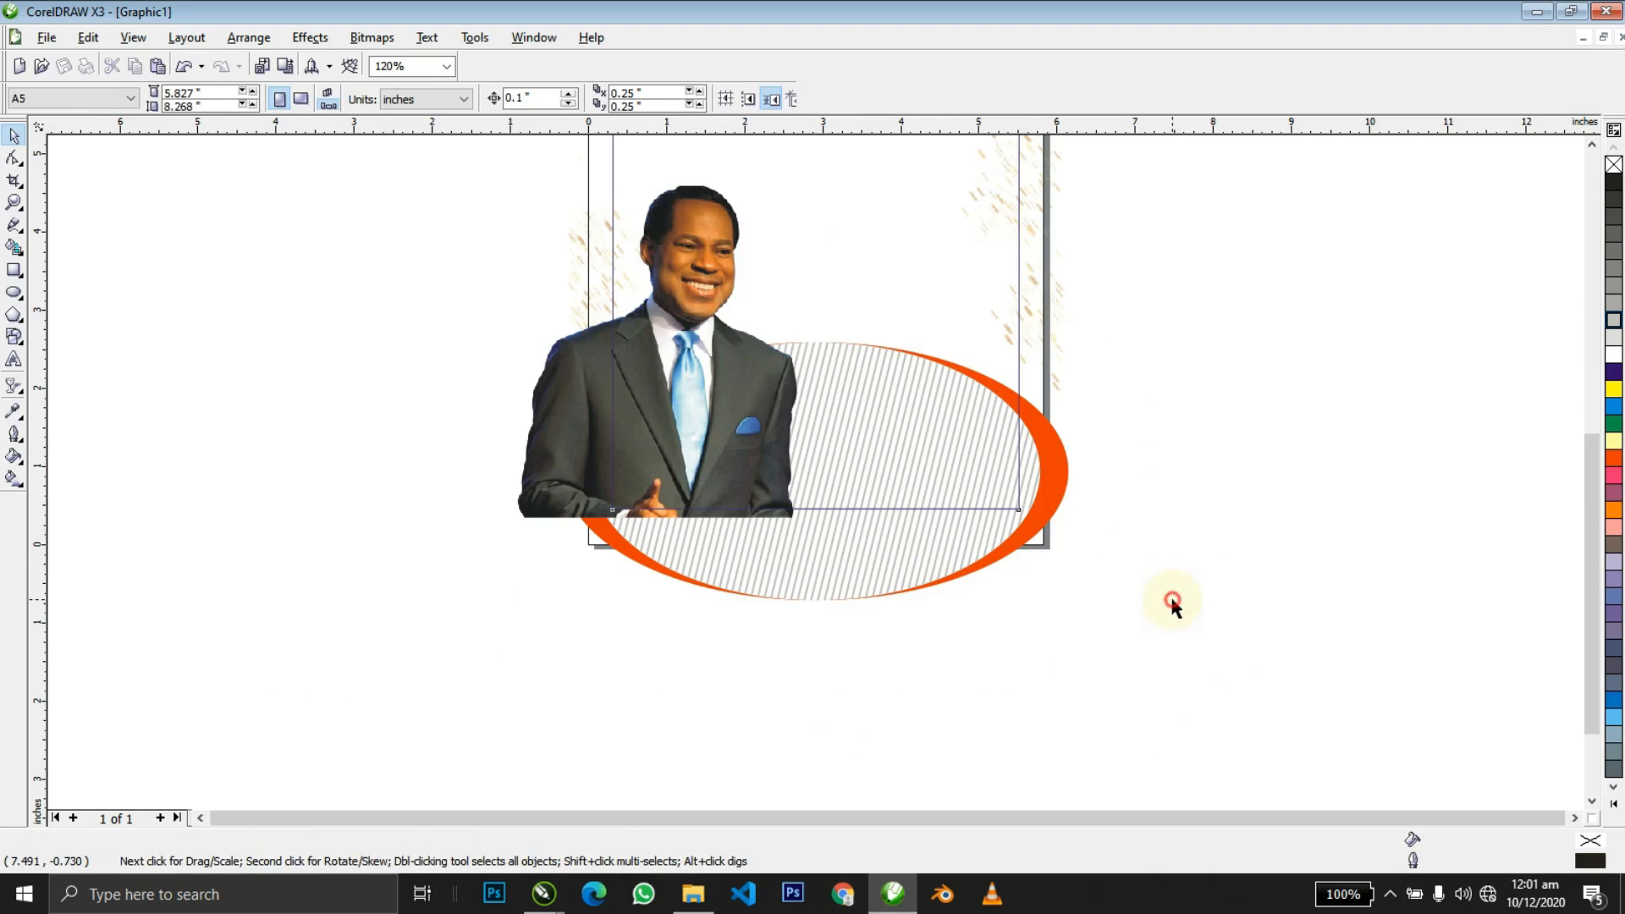
Narrow the stripe group further from both sides and finish editing the ellipse.
ctrl+click(964, 481)
ctrl+click(963, 482)
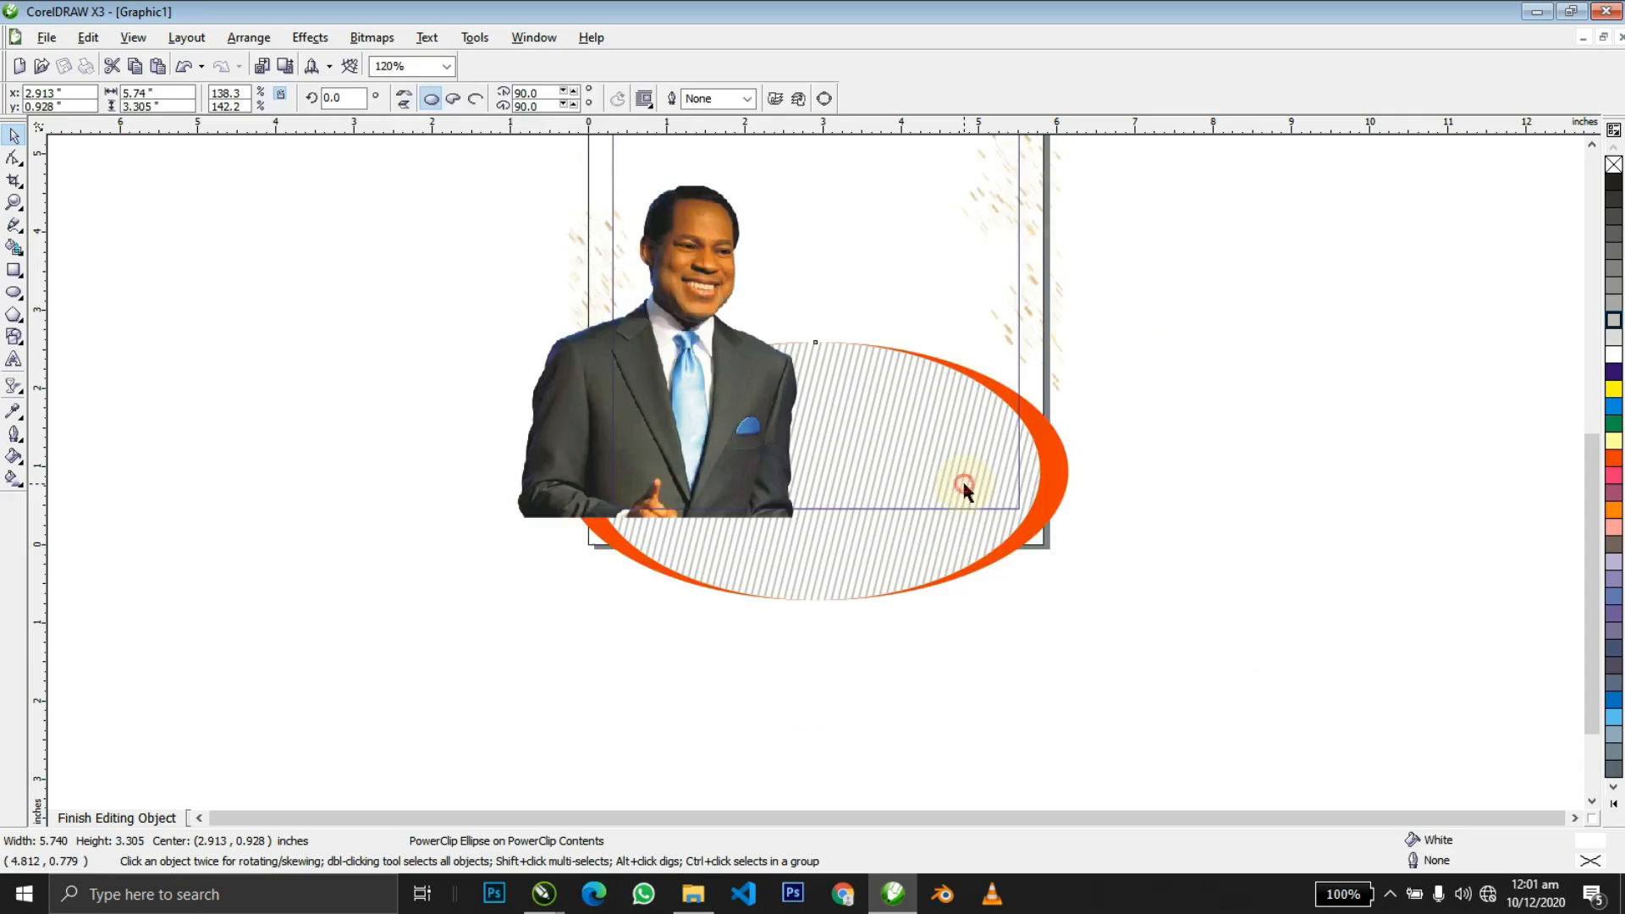
click(963, 482)
drag(1178, 470, 1098, 466)
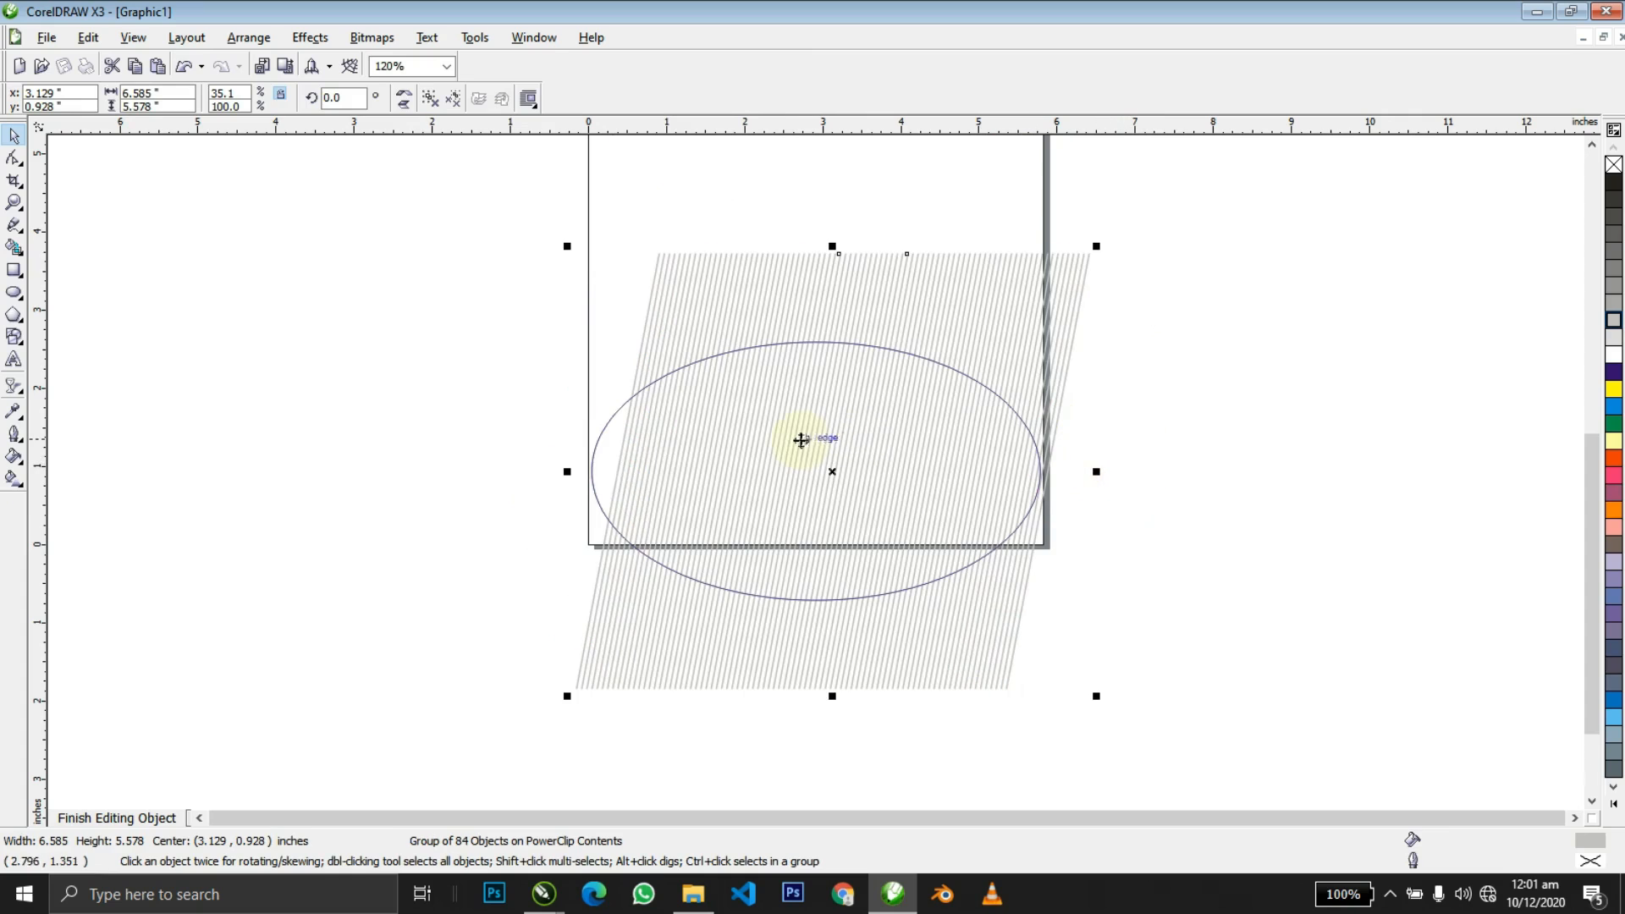
drag(569, 472, 599, 471)
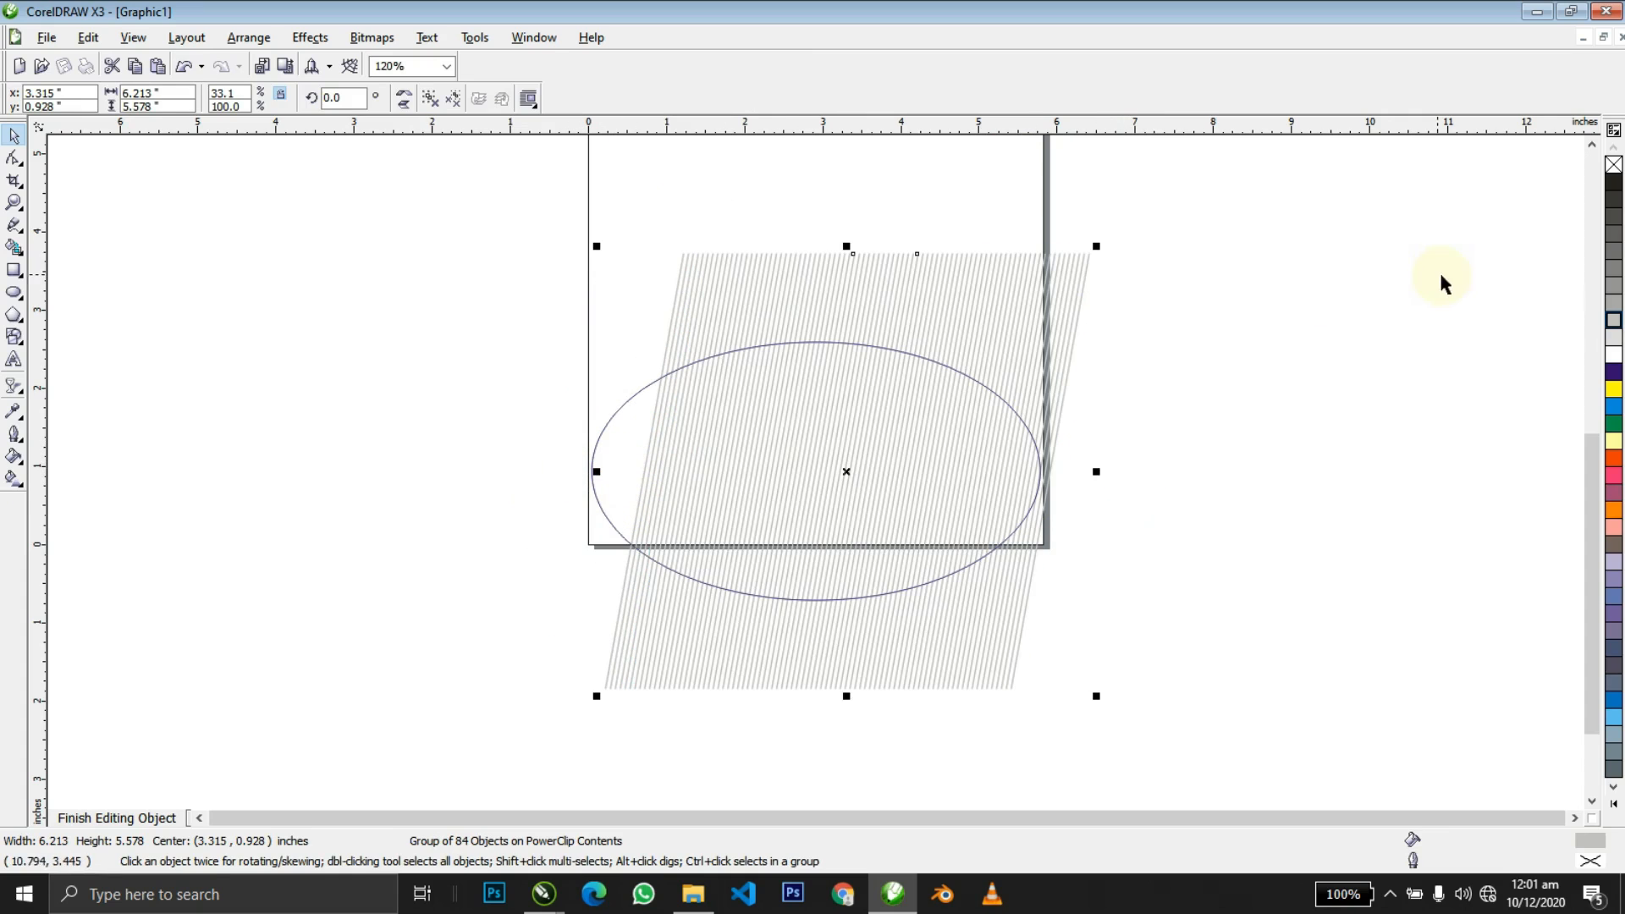
click(1260, 482)
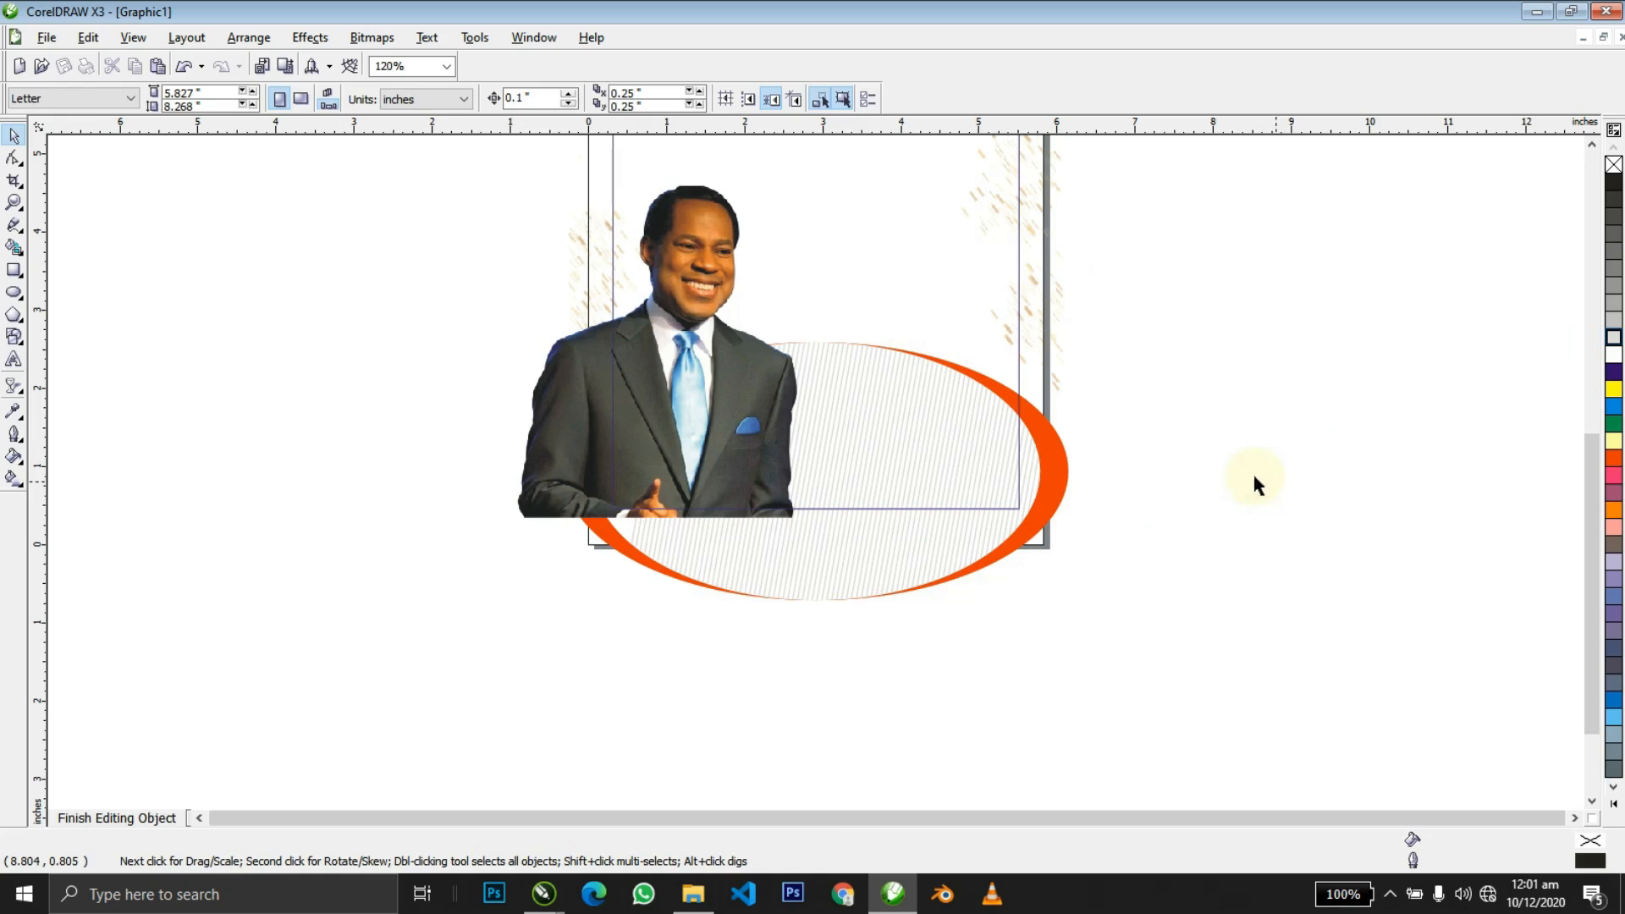
click(1107, 622)
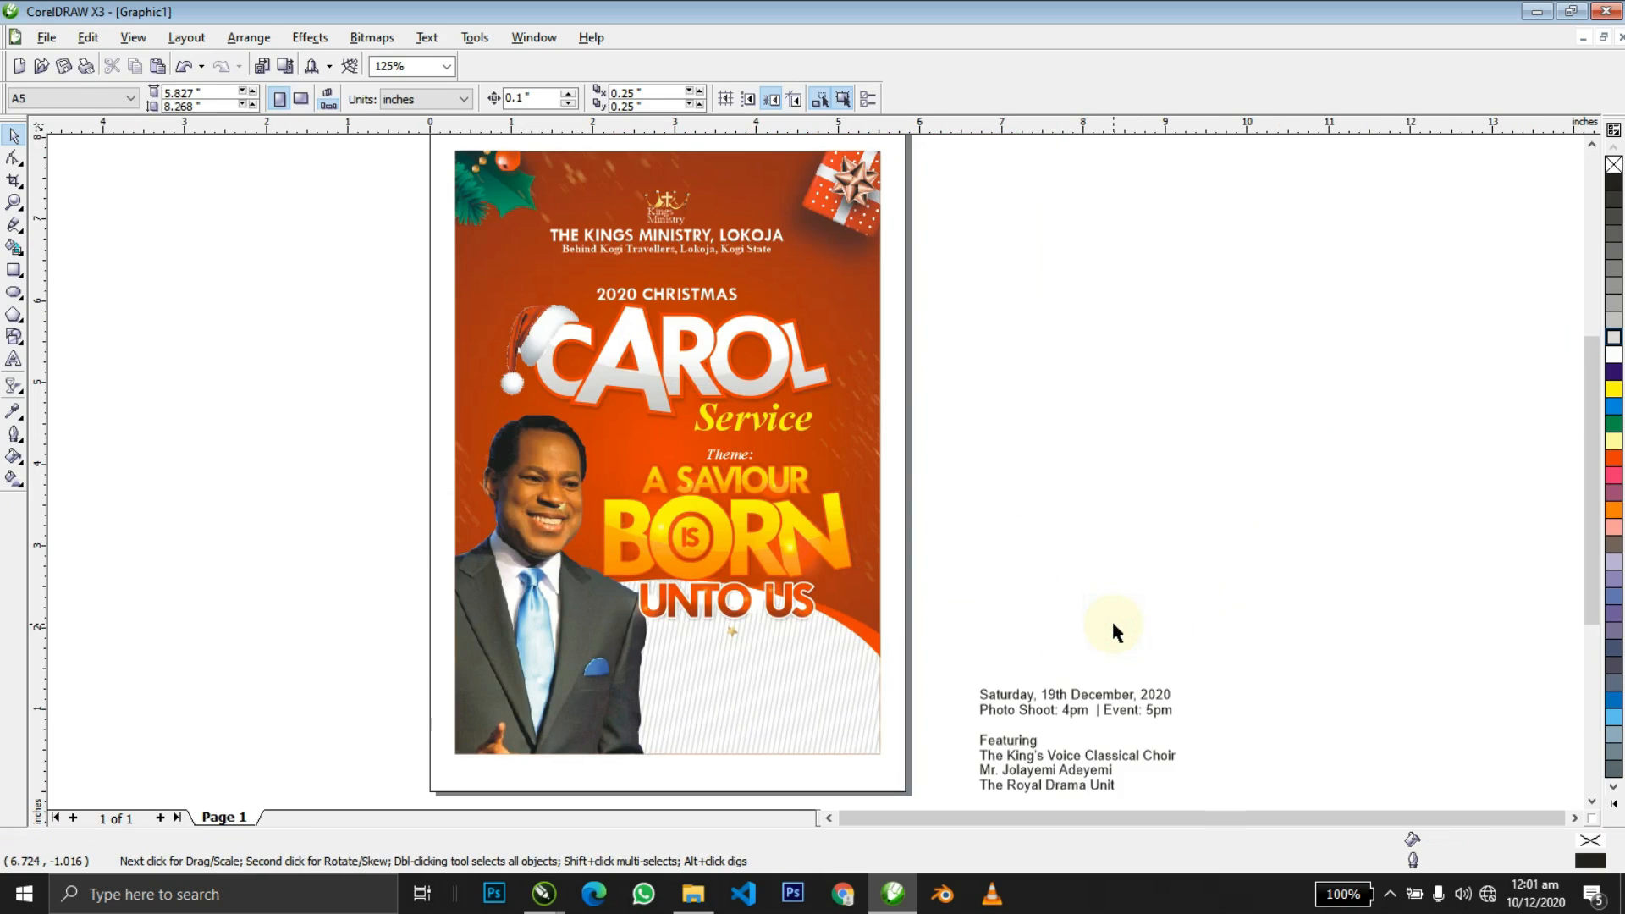
Combine the date and time lines into one text object in the correct order.
click(1052, 693)
drag(1255, 647, 946, 724)
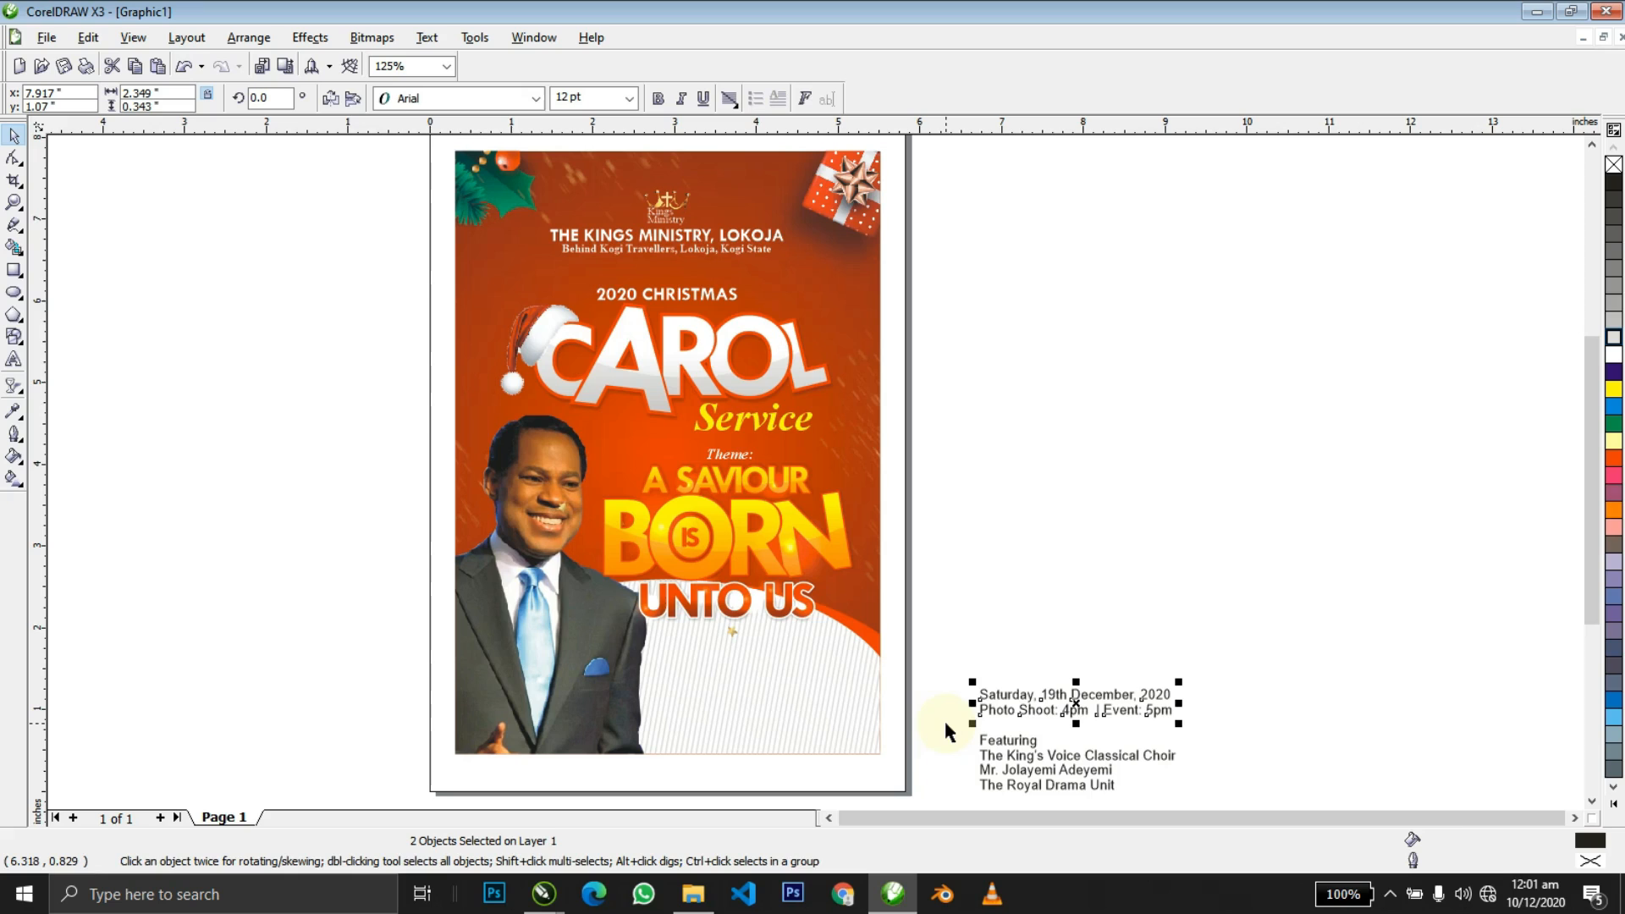
key(ctrl+l)
key(ctrl+z)
key(ctrl+l)
Set the date text in bold Tw Cen MT and move it to the flyer's lower right.
click(421, 105)
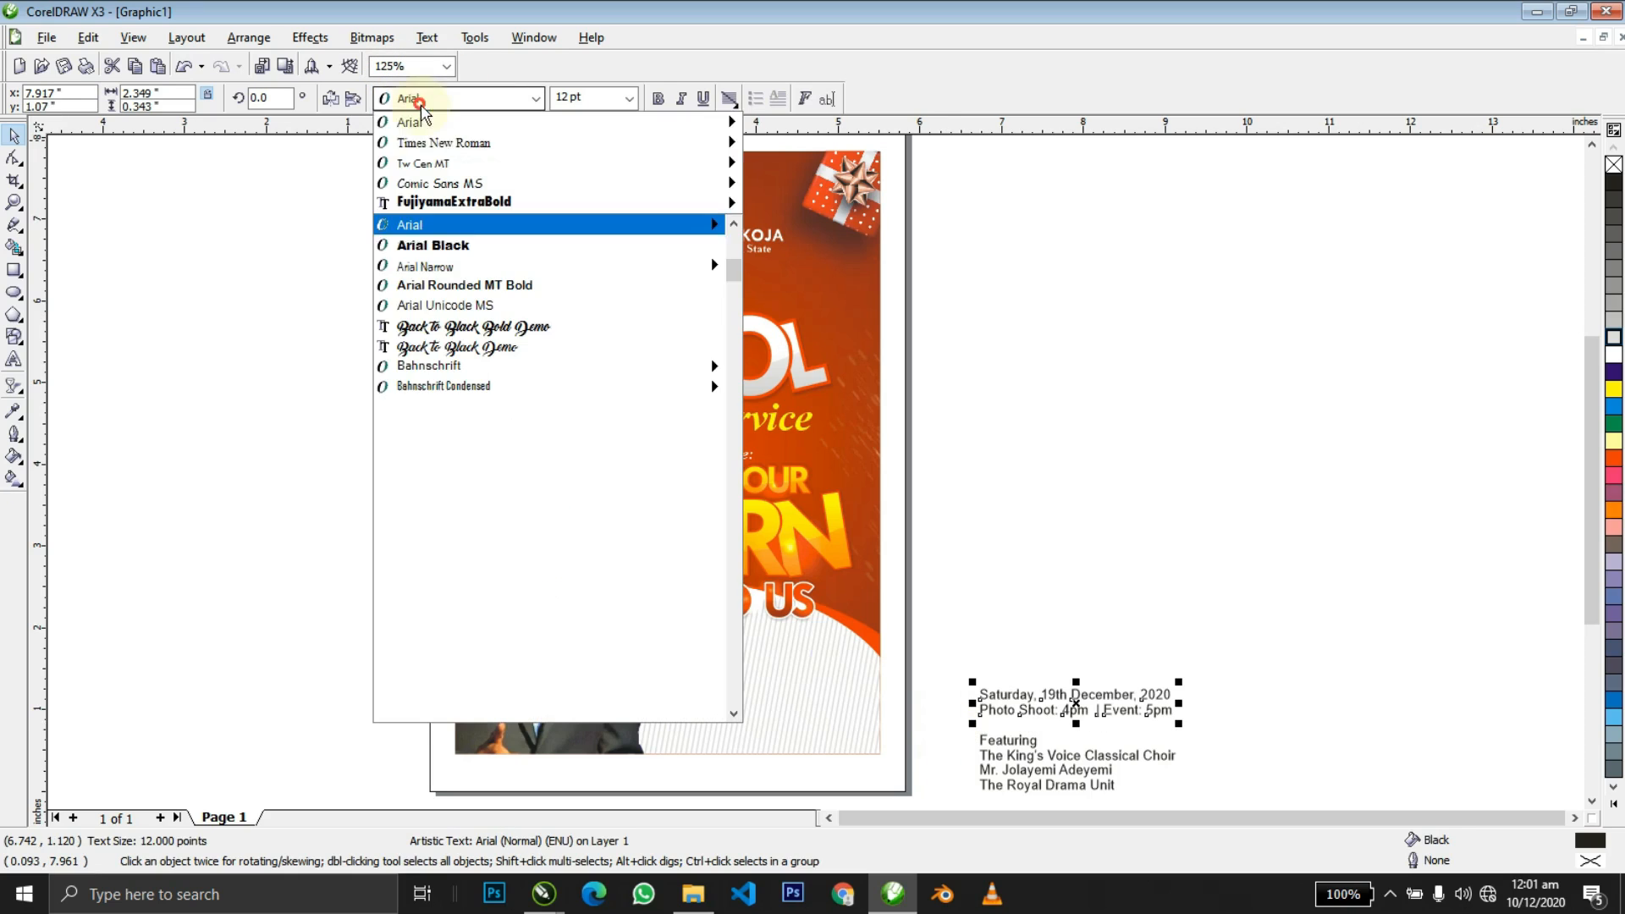
click(427, 161)
click(659, 97)
drag(1090, 711, 810, 658)
click(997, 652)
Zoom in on the flyer's lower part and nudge the date text slightly upward.
key(z)
drag(445, 544, 1140, 726)
key(space)
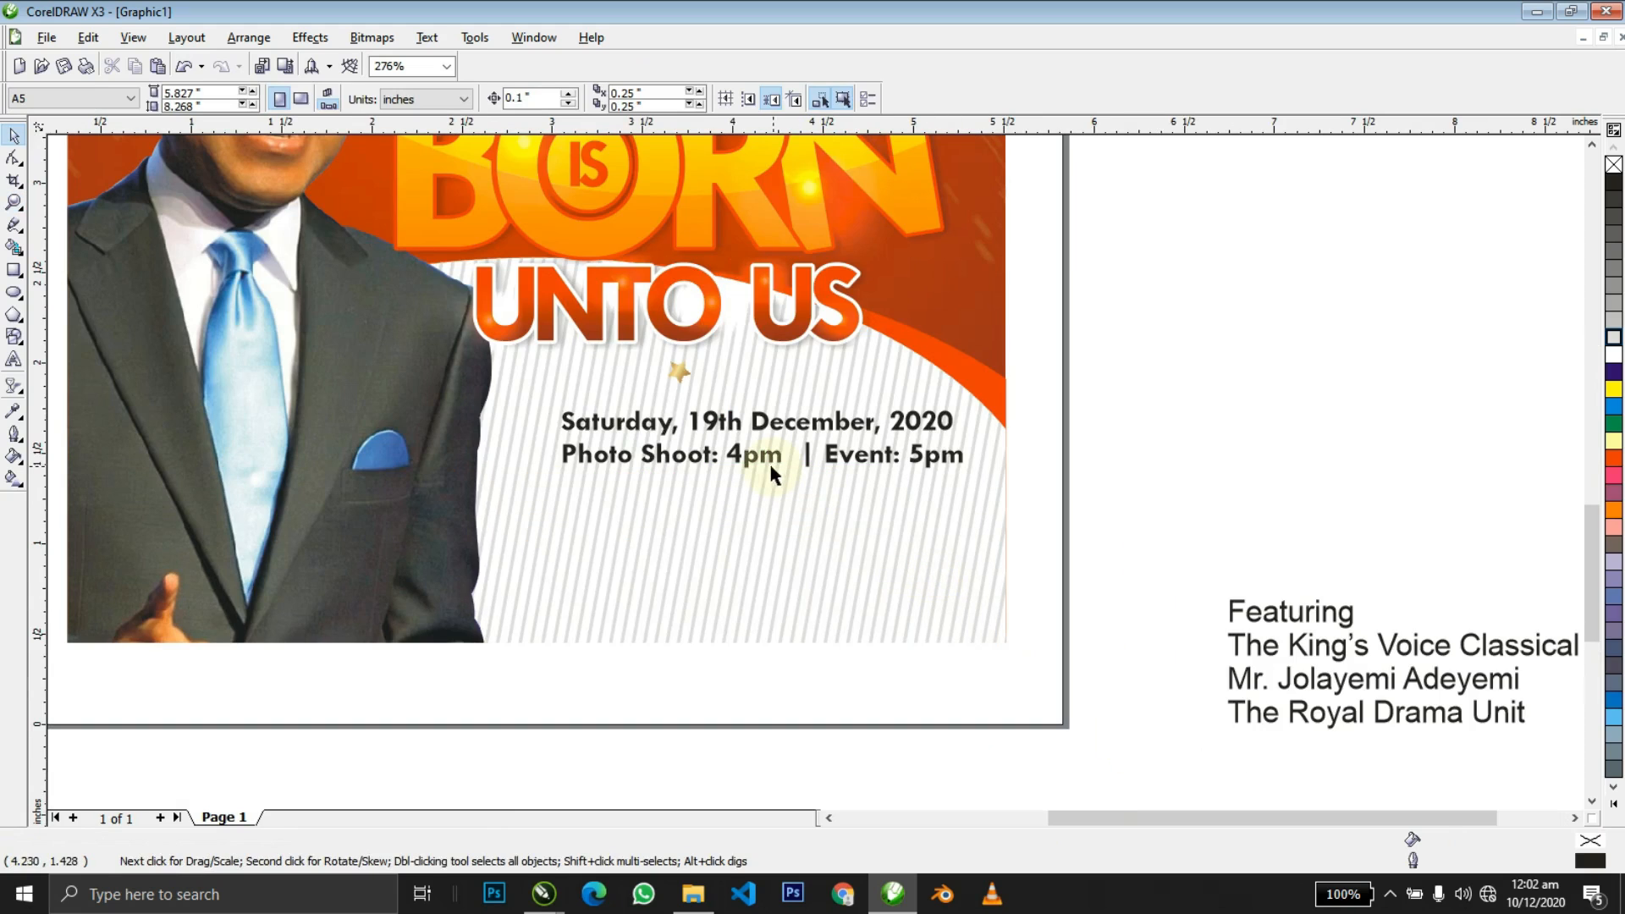
drag(754, 461, 751, 441)
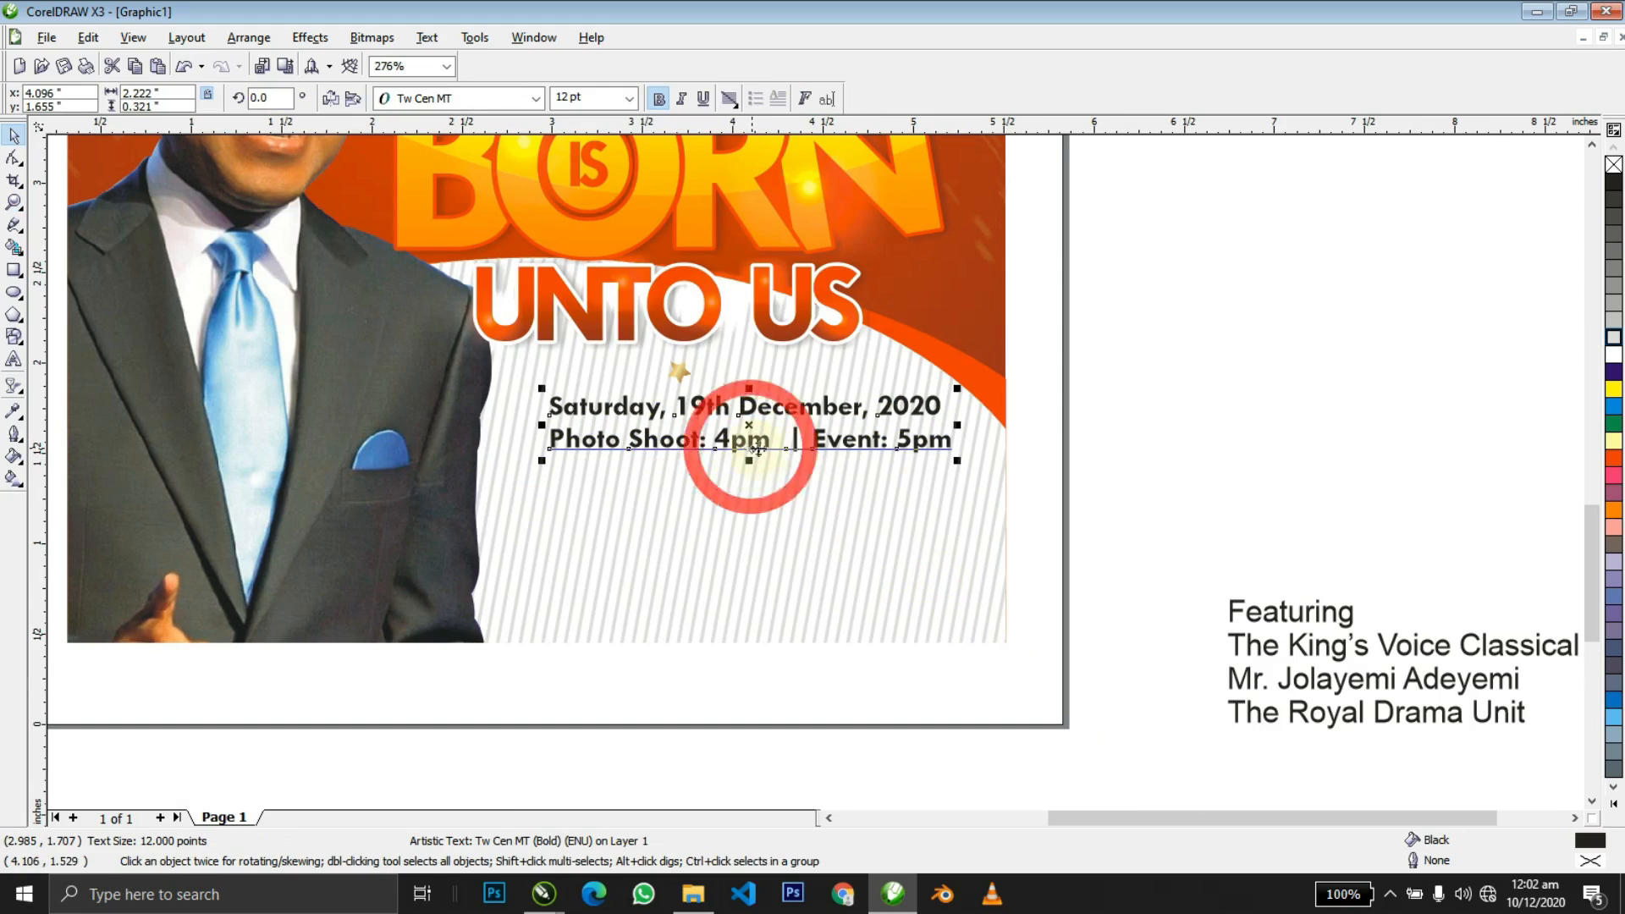
Select the four Featuring credit lines and combine them into one text block.
click(1276, 622)
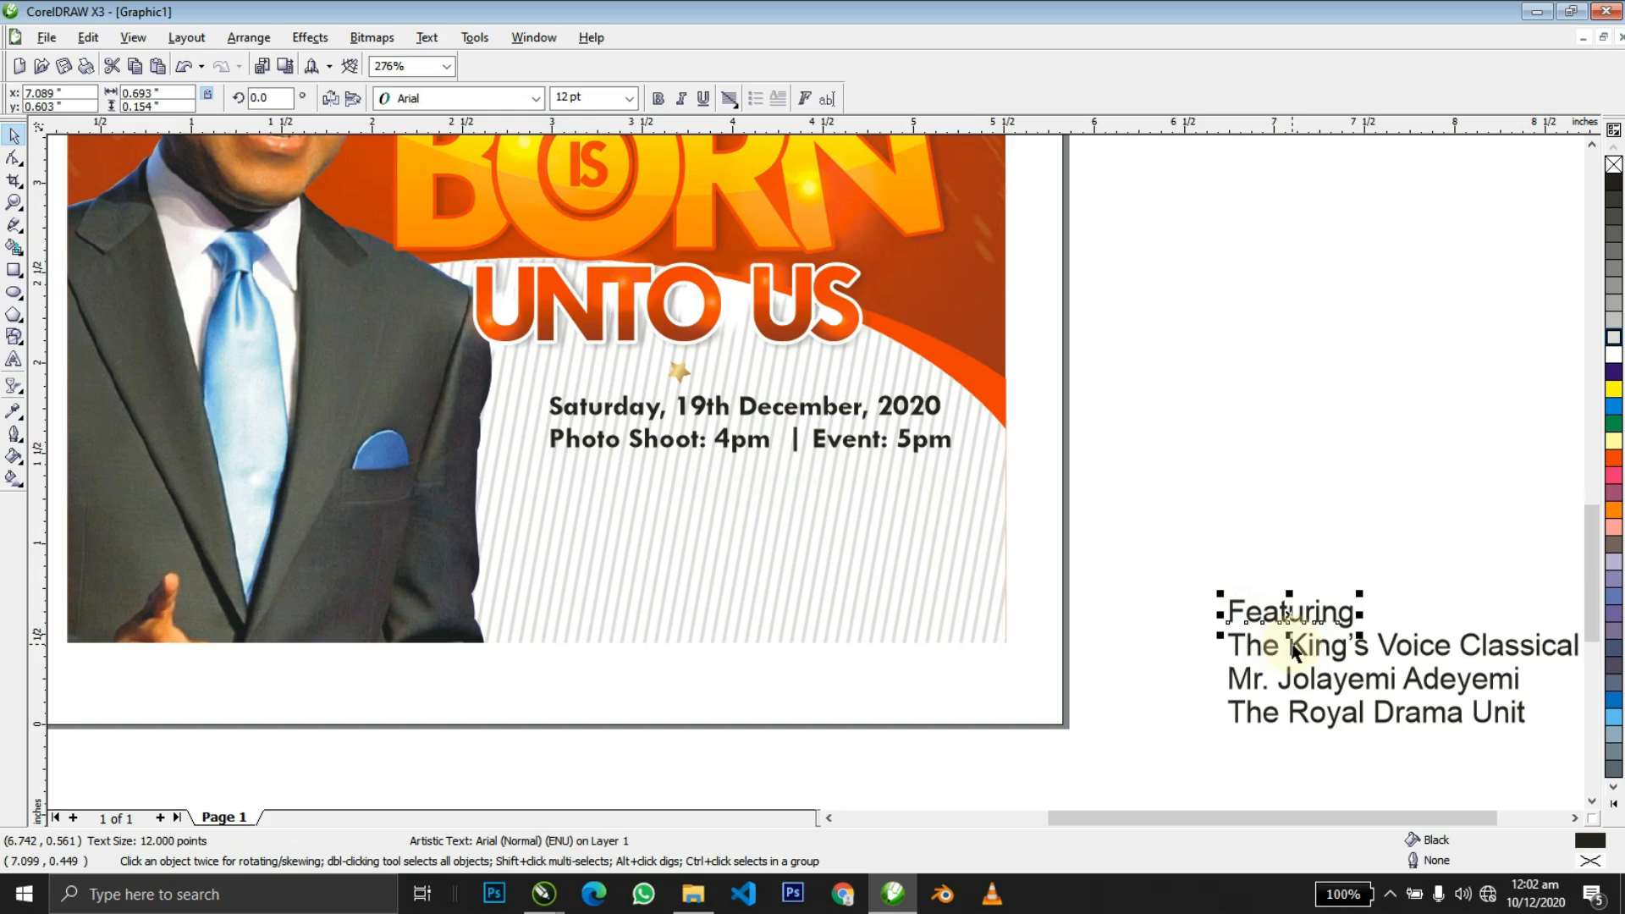
drag(1563, 754, 1501, 755)
key(ctrl+l)
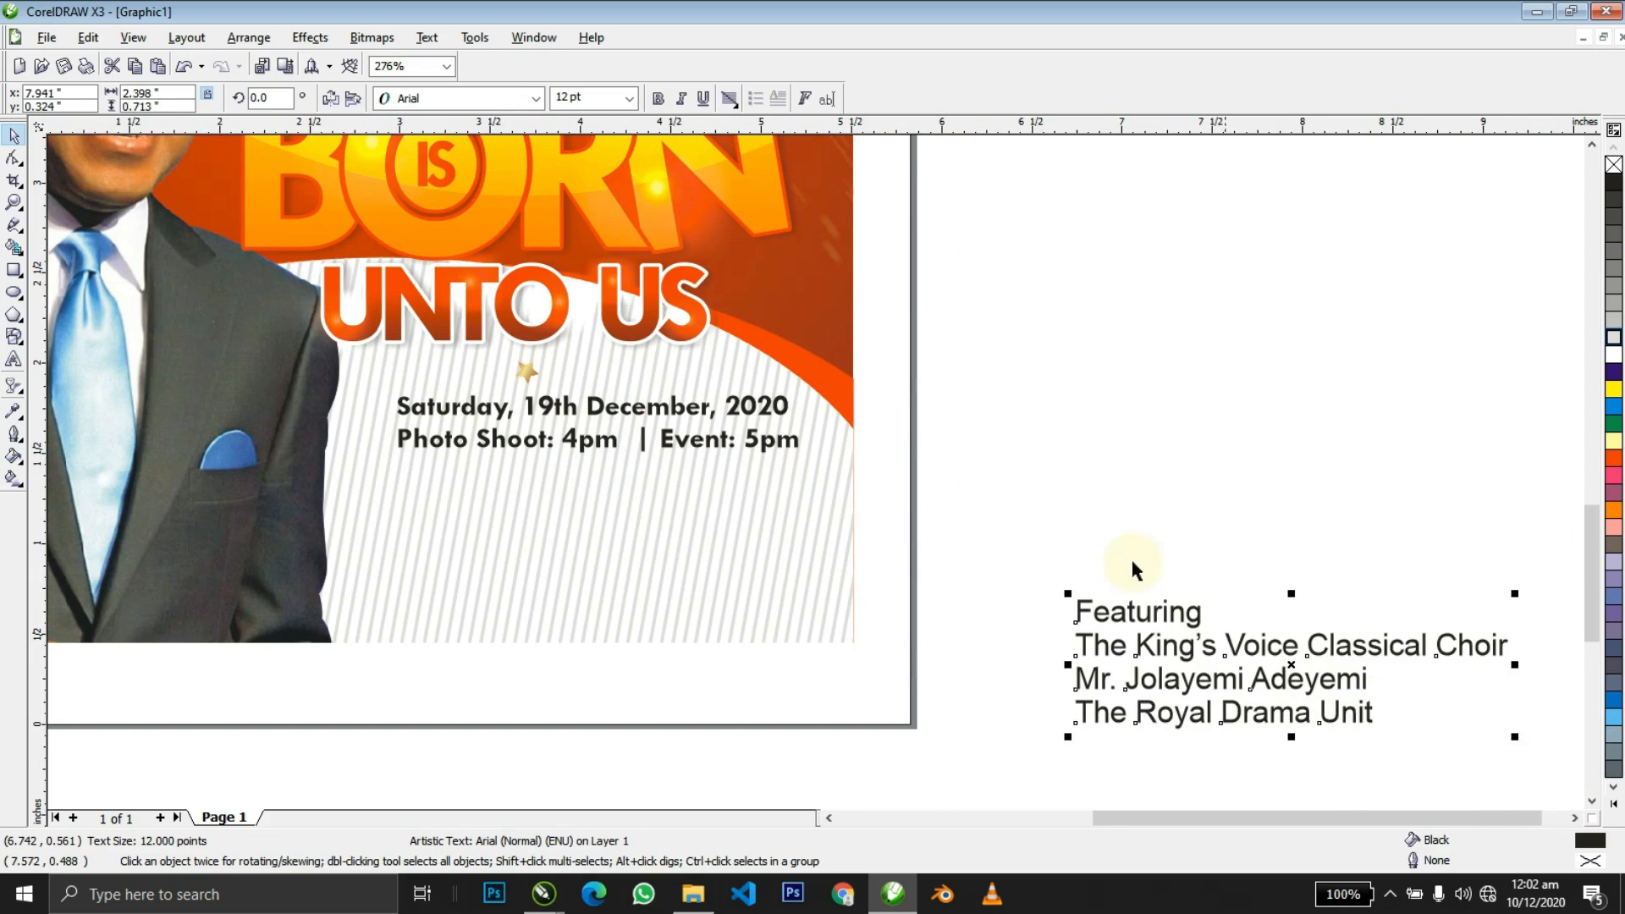
key(ctrl+k)
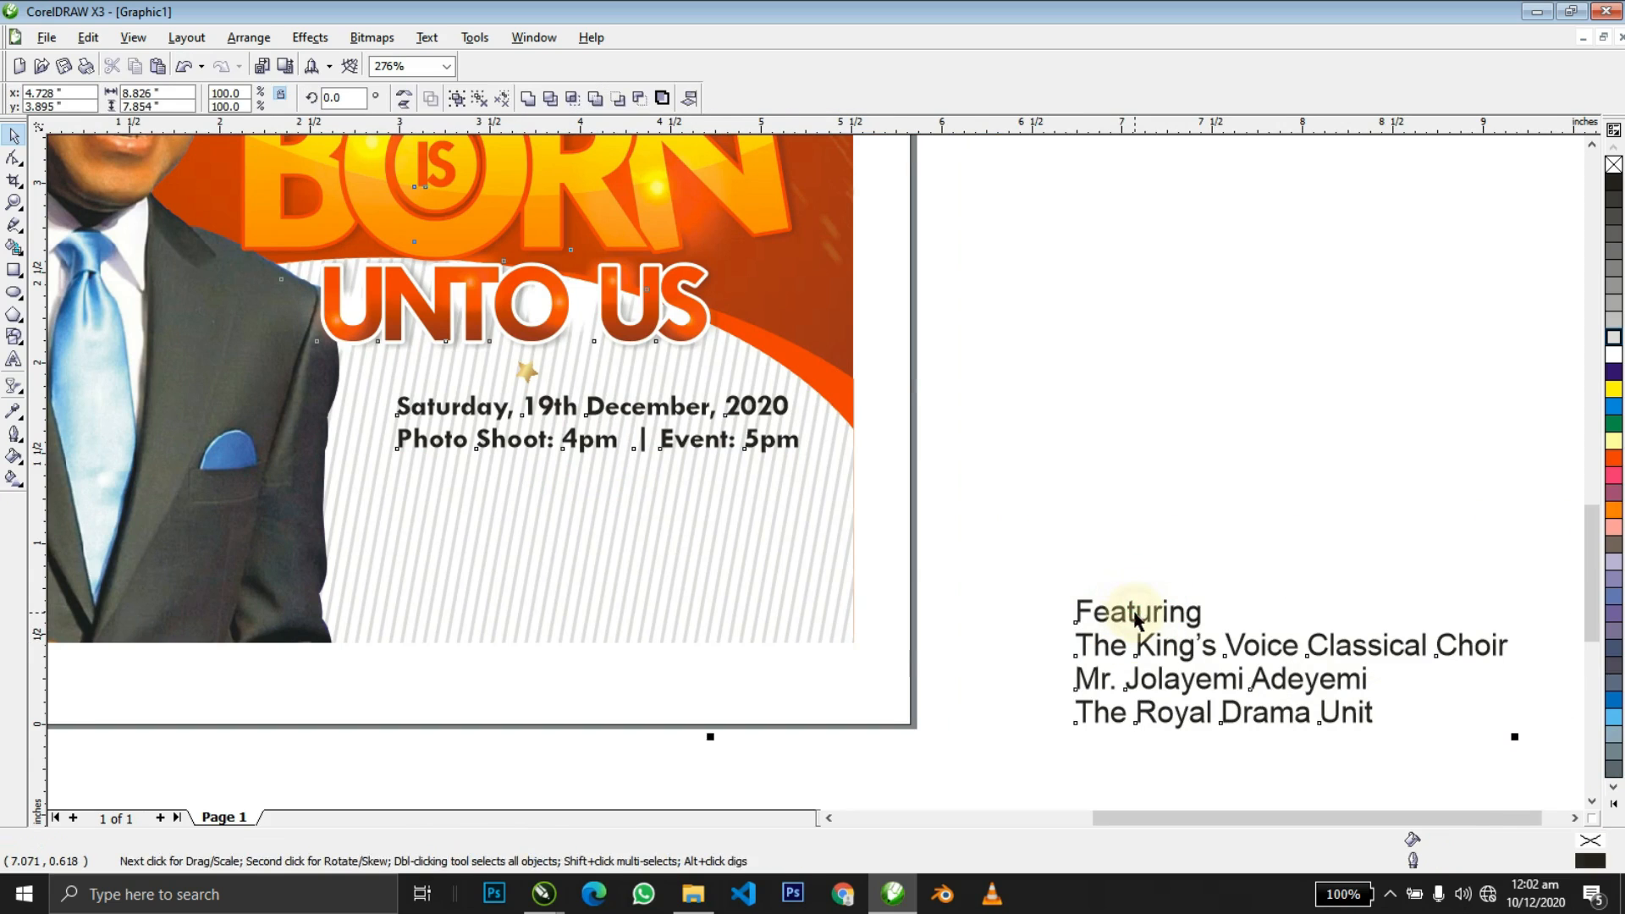
click(1142, 622)
Right-align all lines of the Featuring credits text.
double_click(1151, 620)
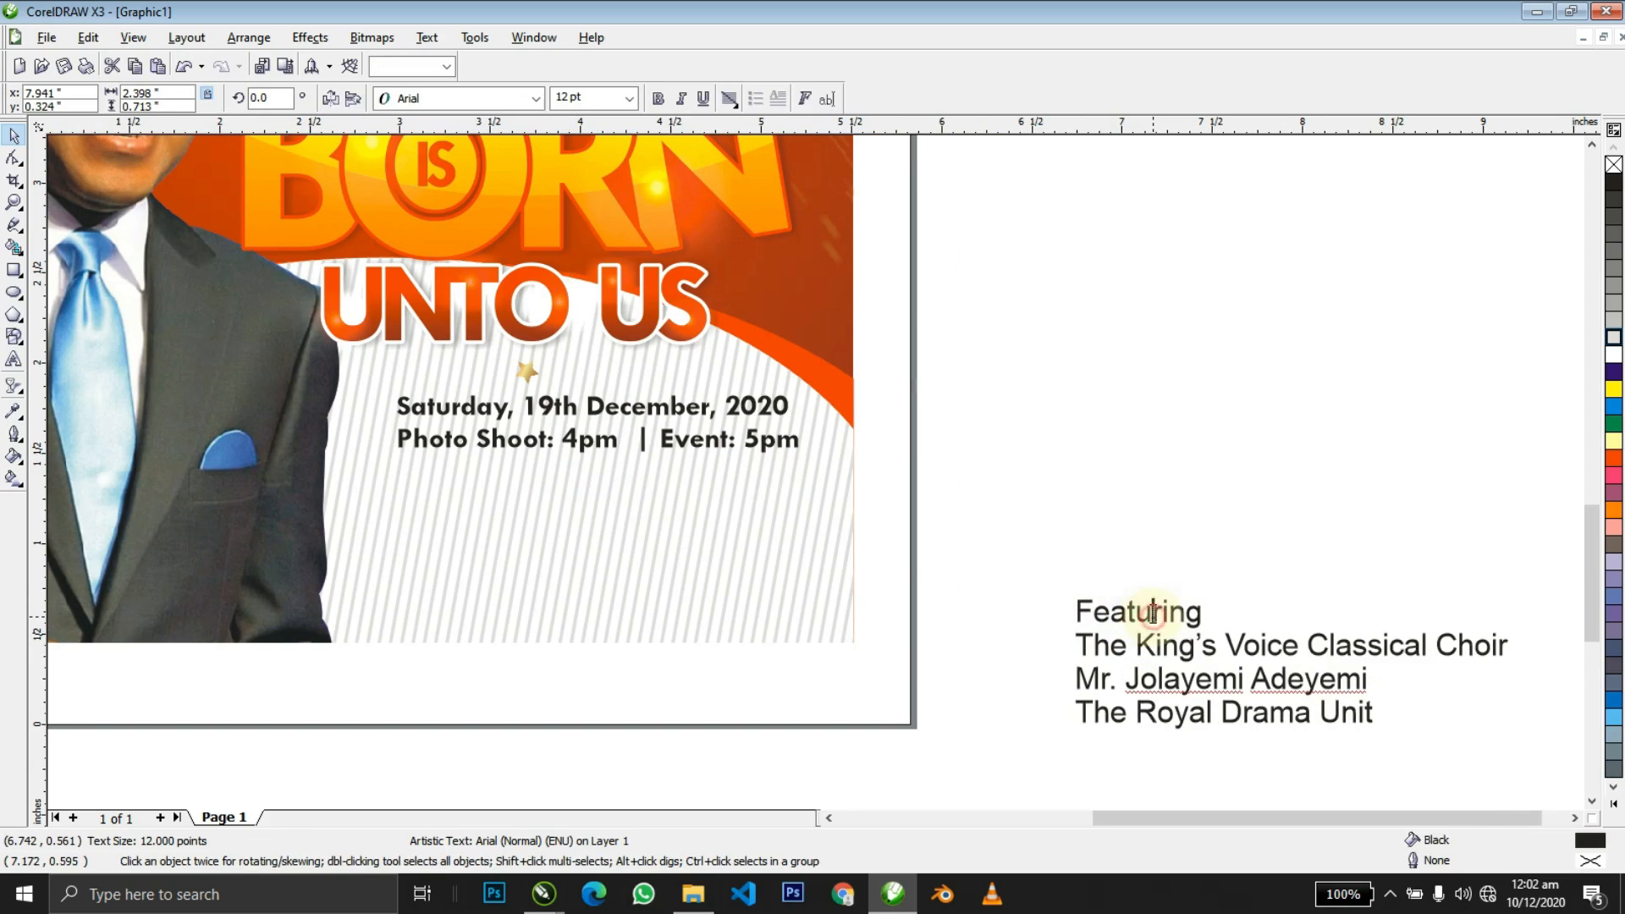
key(ctrl+a)
key(ctrl+r)
key(ctrl+space)
Set the credits text in bold Tw Cen MT.
click(535, 98)
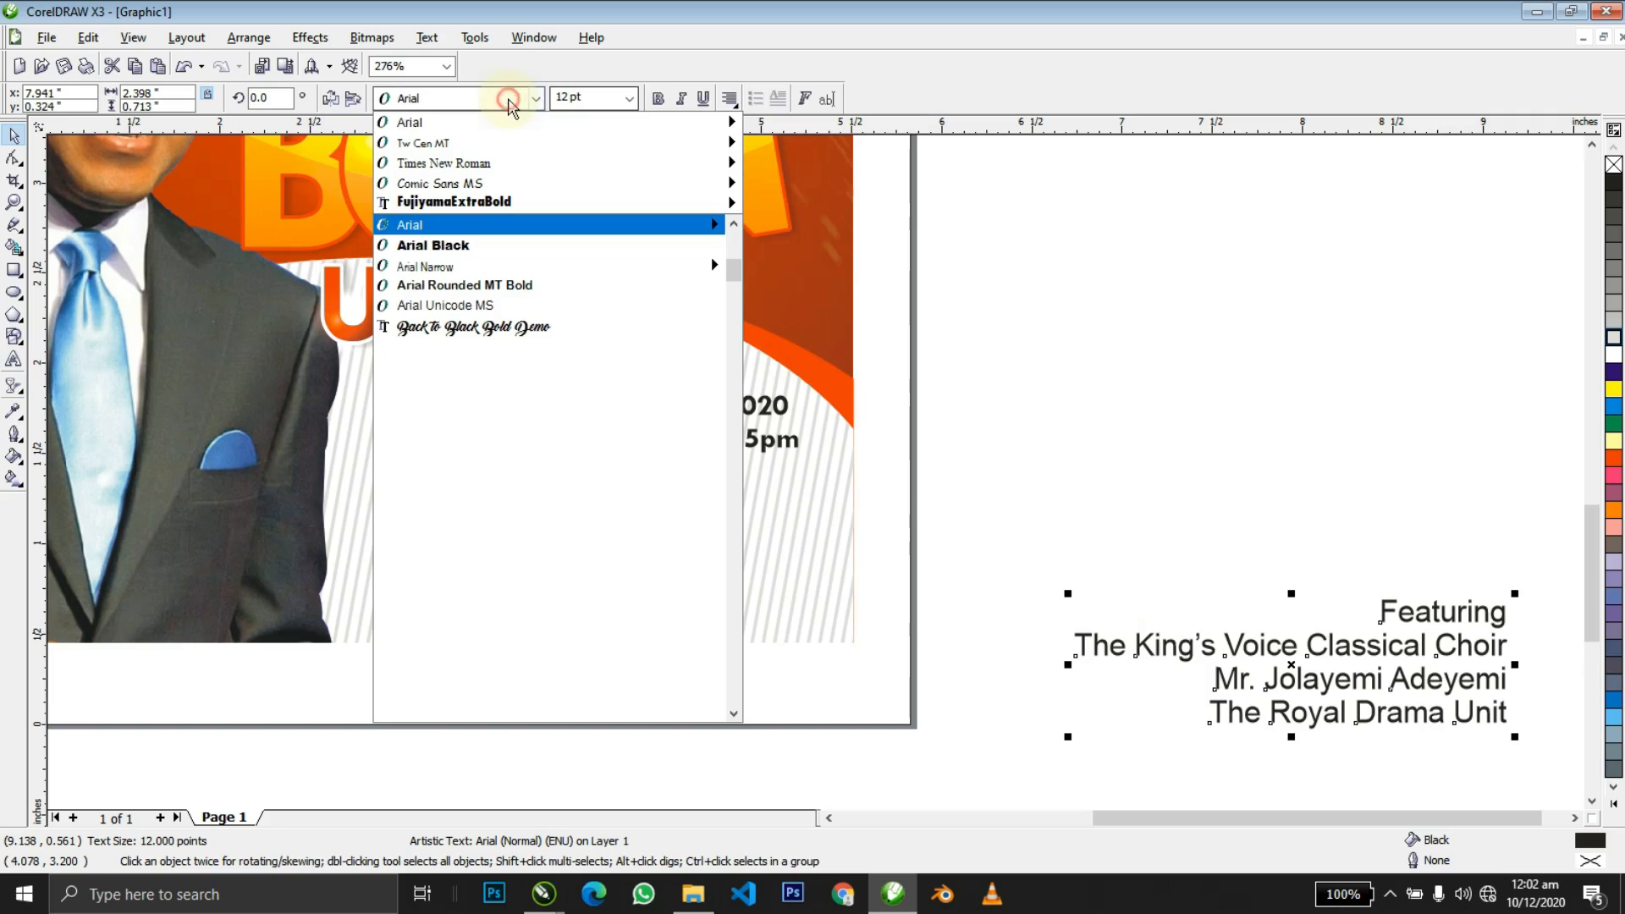
click(442, 158)
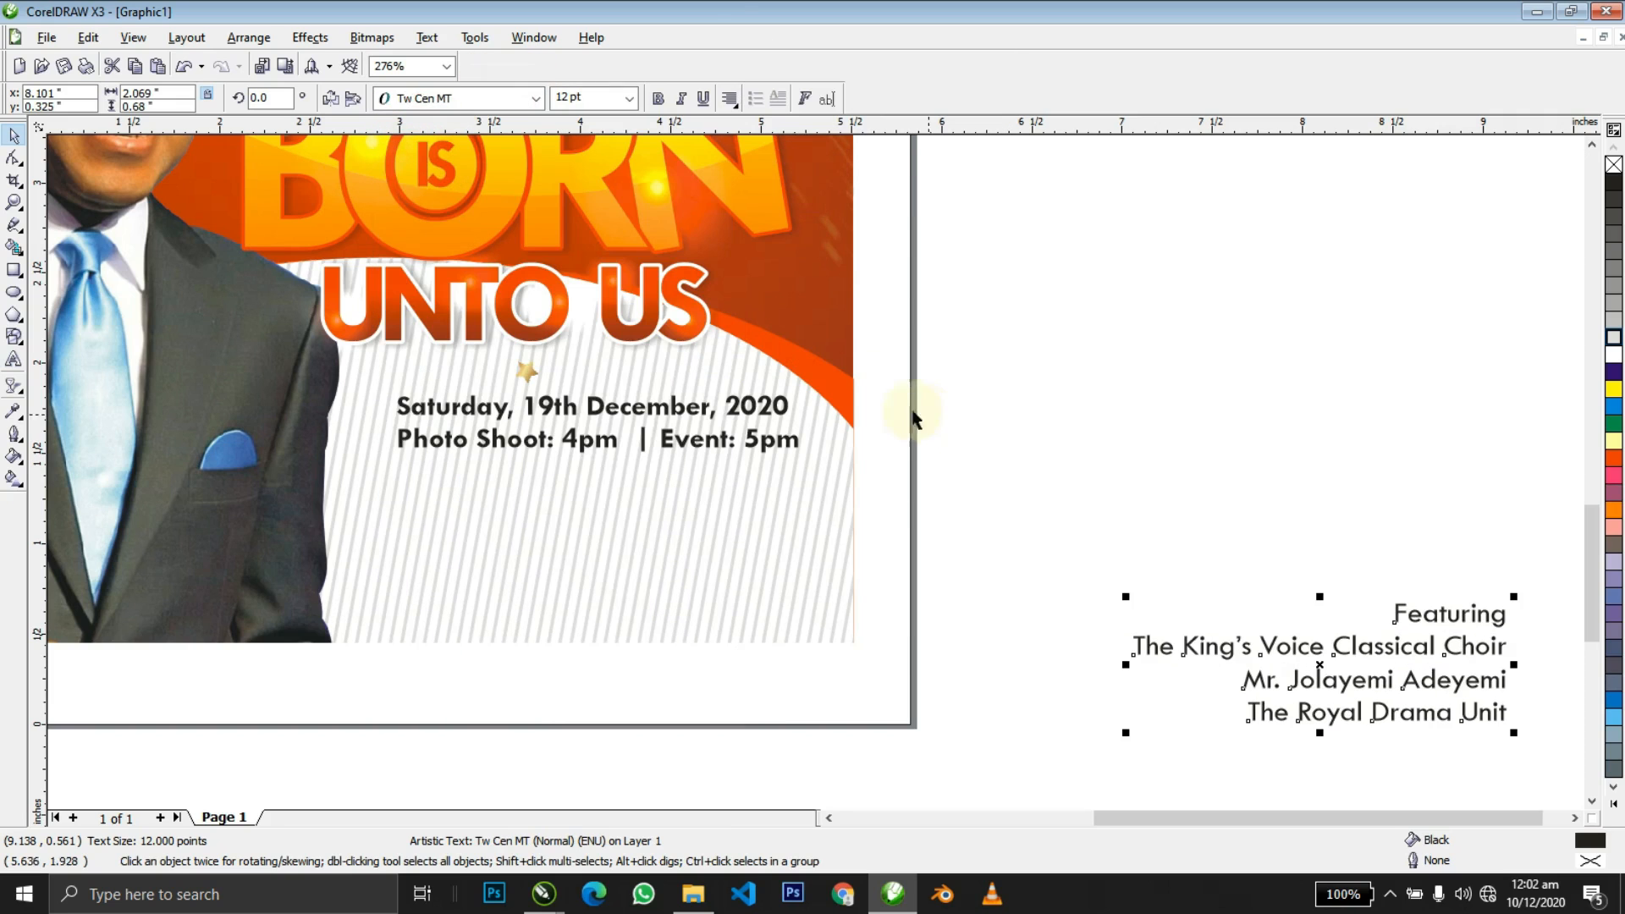
click(663, 98)
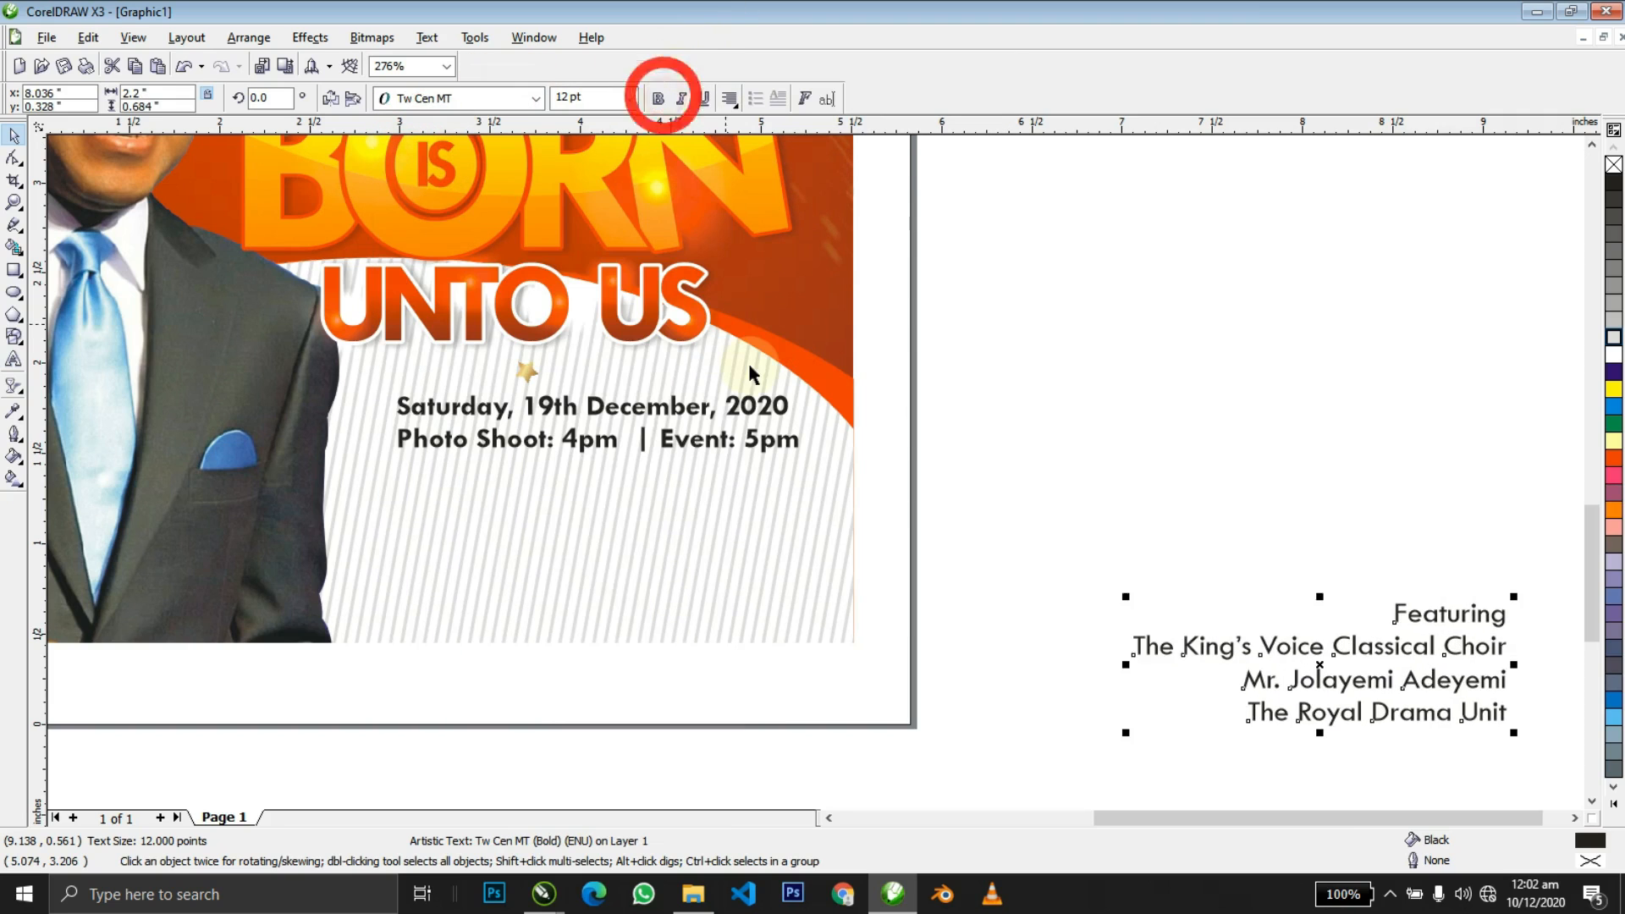
shift+click(767, 406)
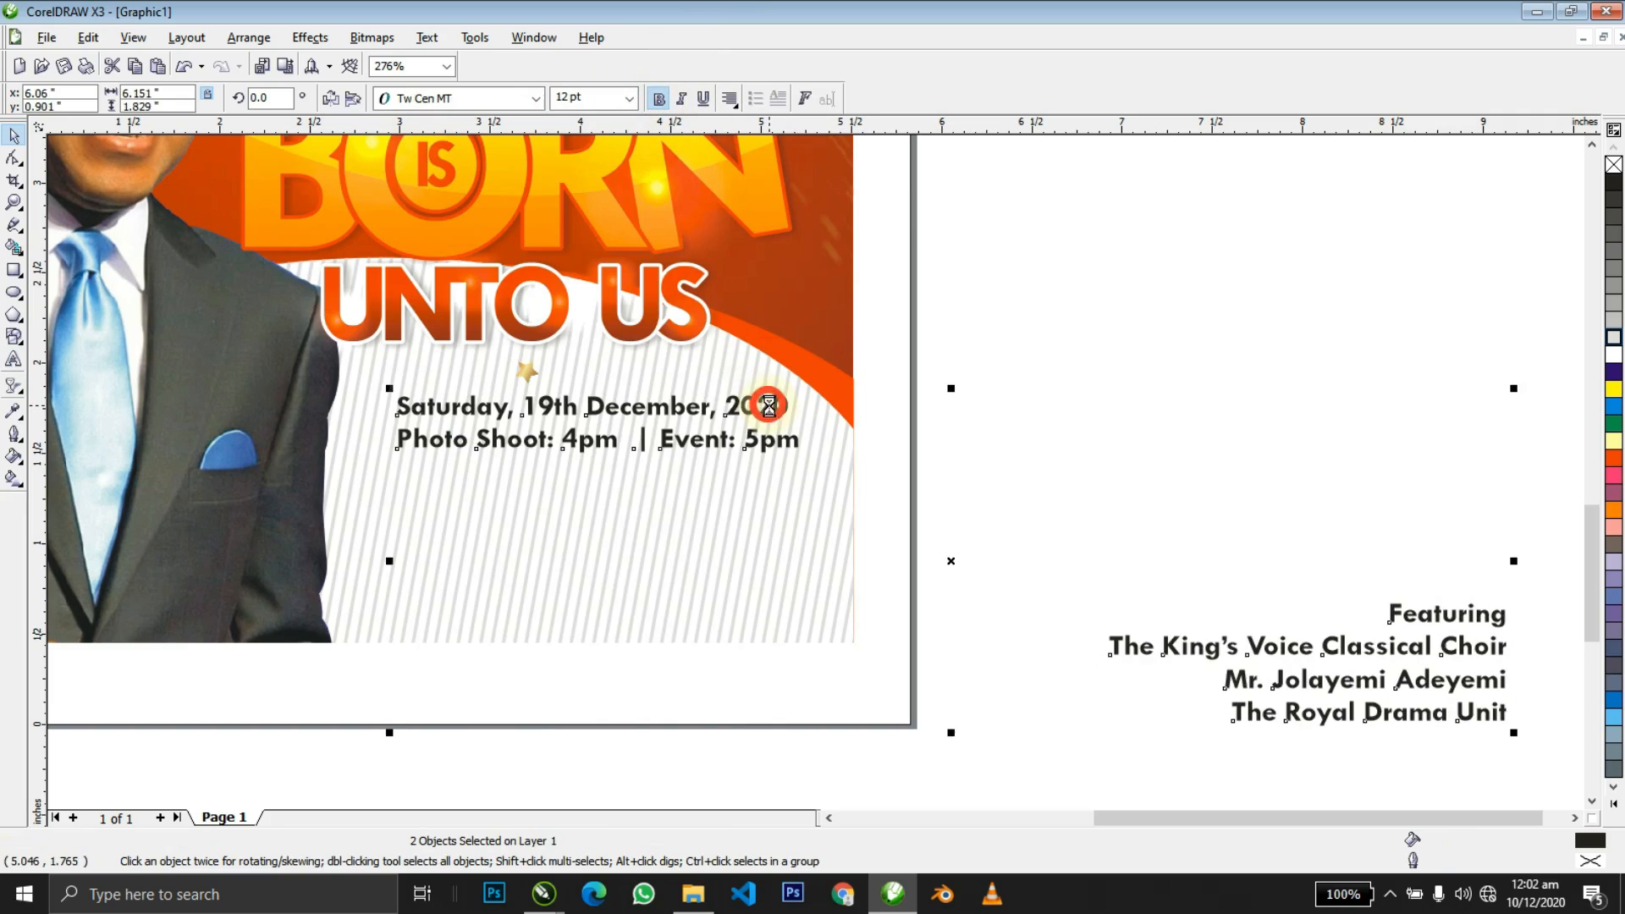
Right-align the credits with the date text, move them beneath it, and colour 'Featuring' orange-red.
key(r)
shift+click(766, 407)
drag(782, 614, 785, 499)
double_click(785, 499)
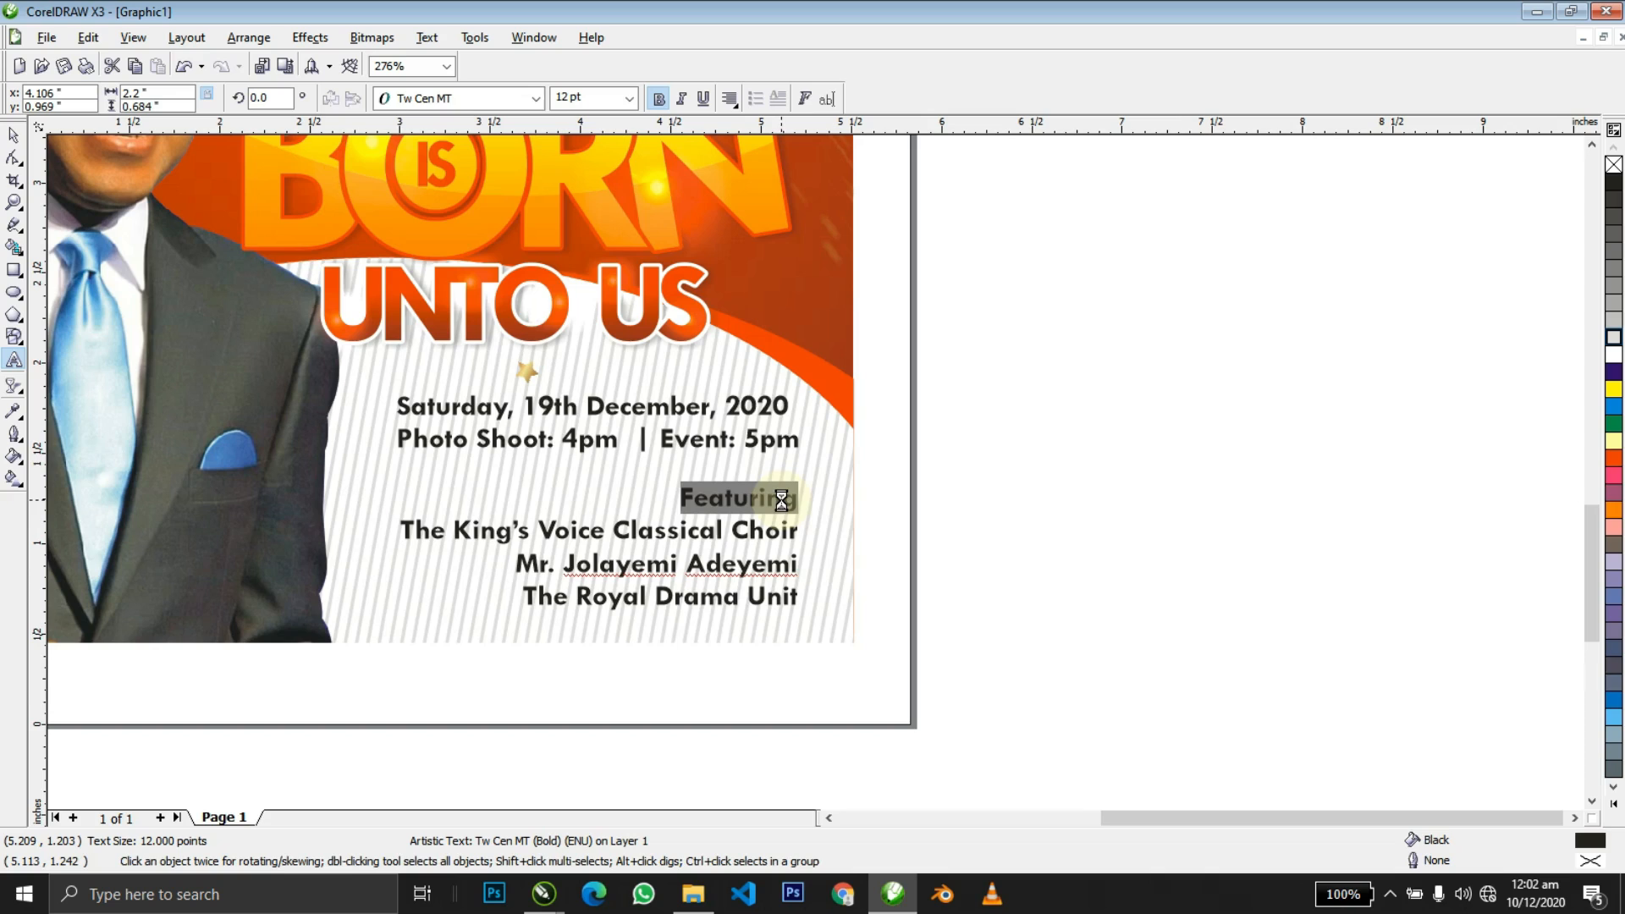
click(1613, 458)
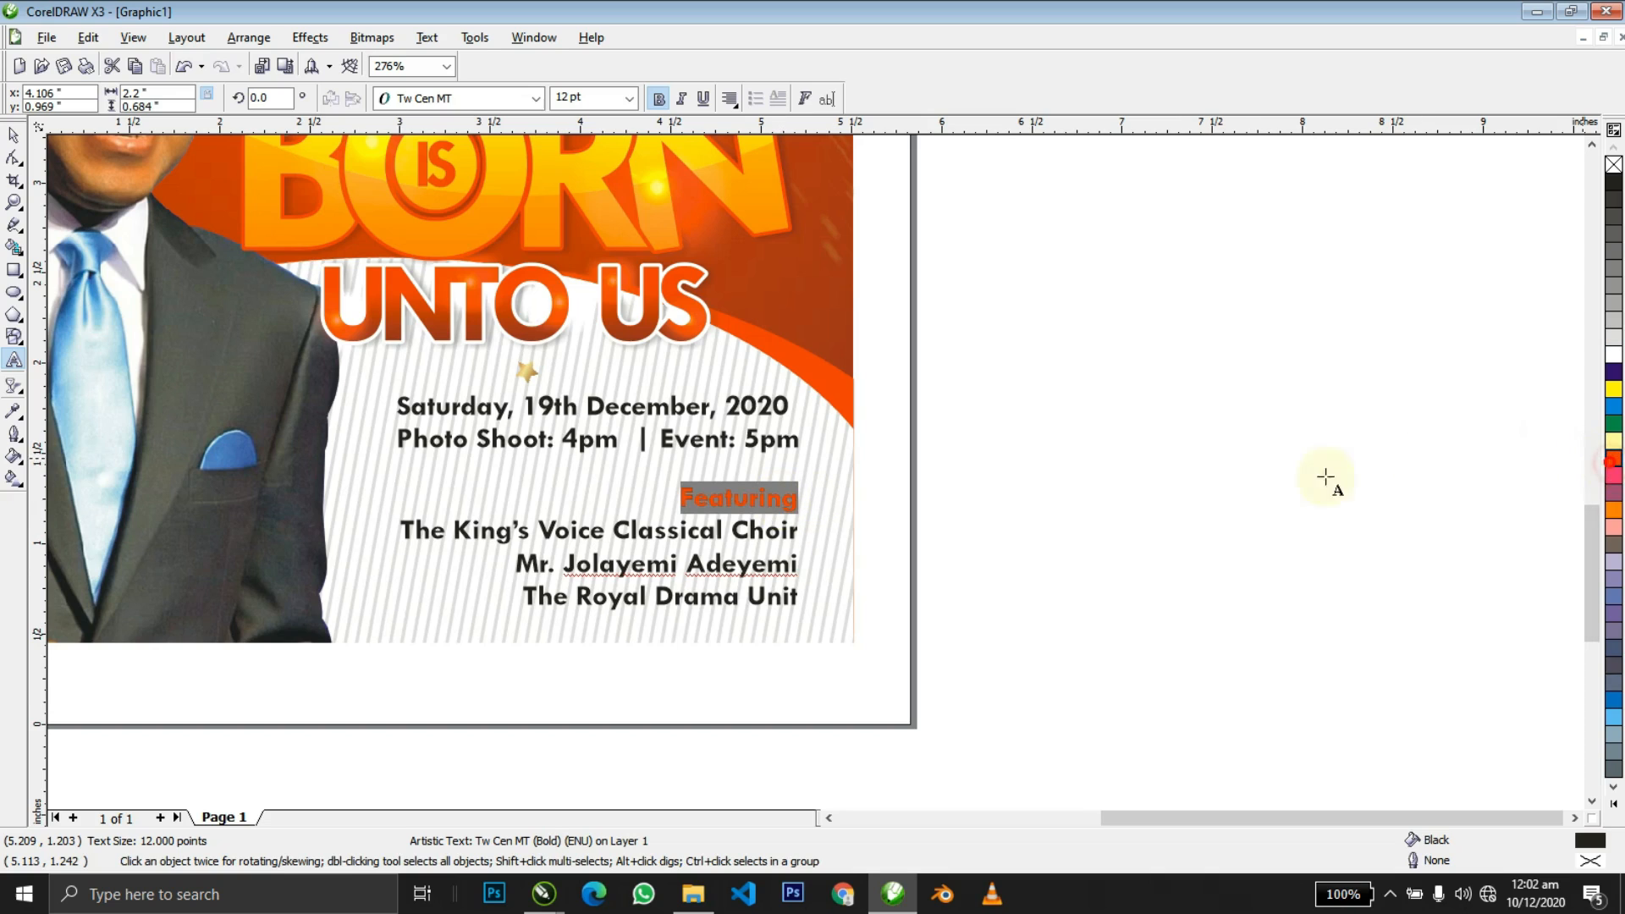
Adjust the credit lines' spacing, slightly wider, and nudge the block upward.
key(F10)
drag(394, 616, 394, 576)
click(394, 584)
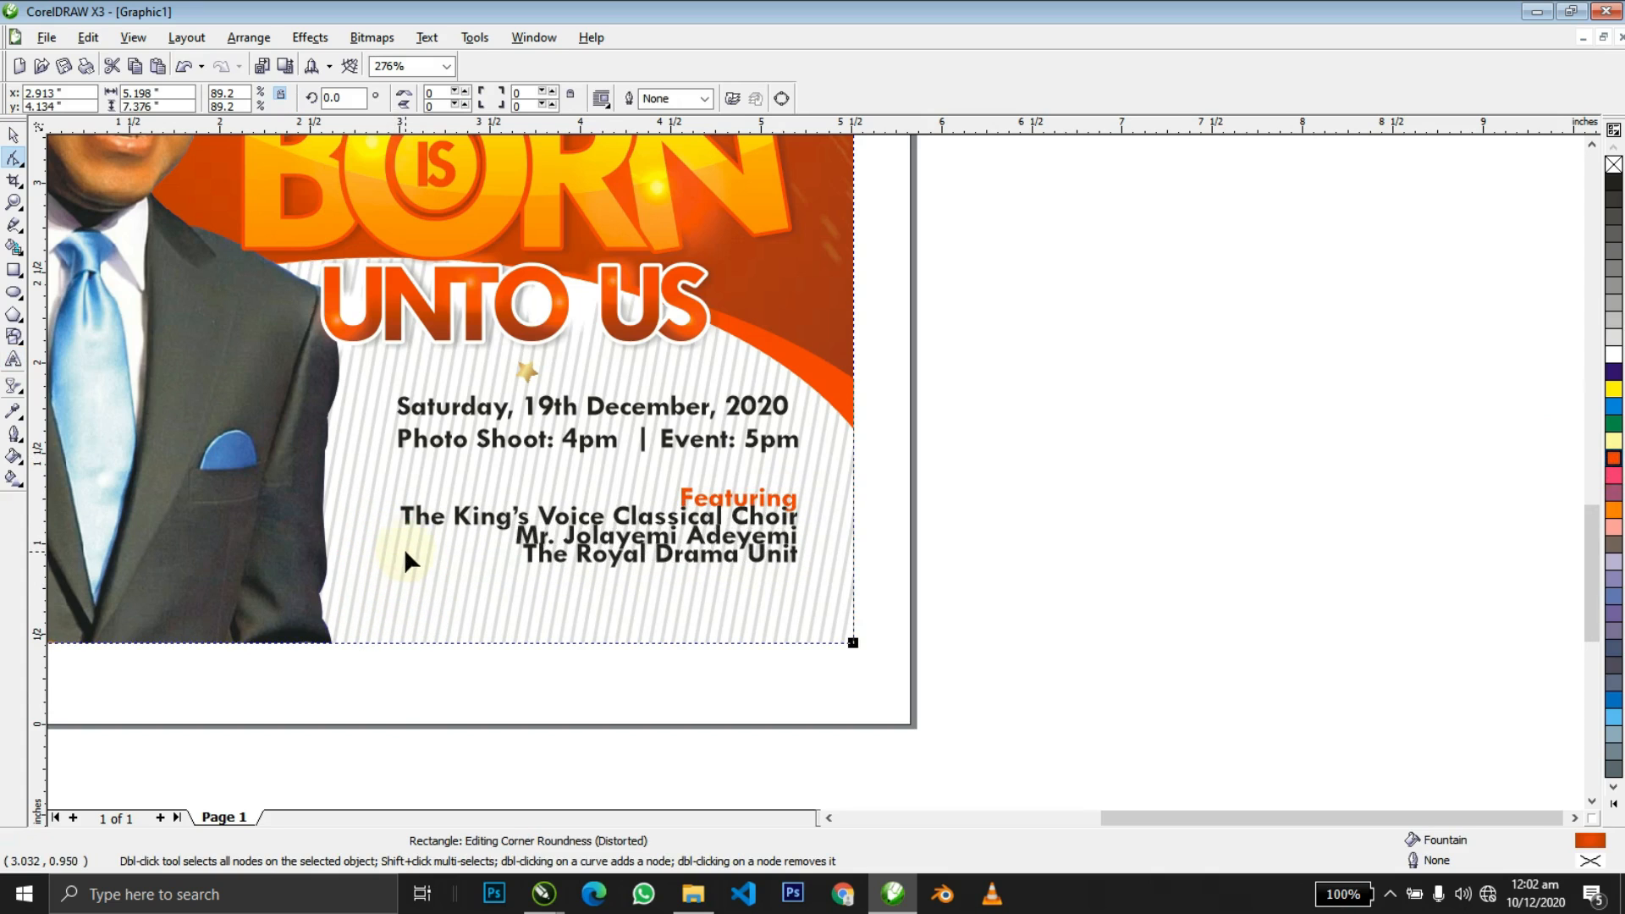
click(409, 526)
drag(394, 575, 394, 598)
key(space)
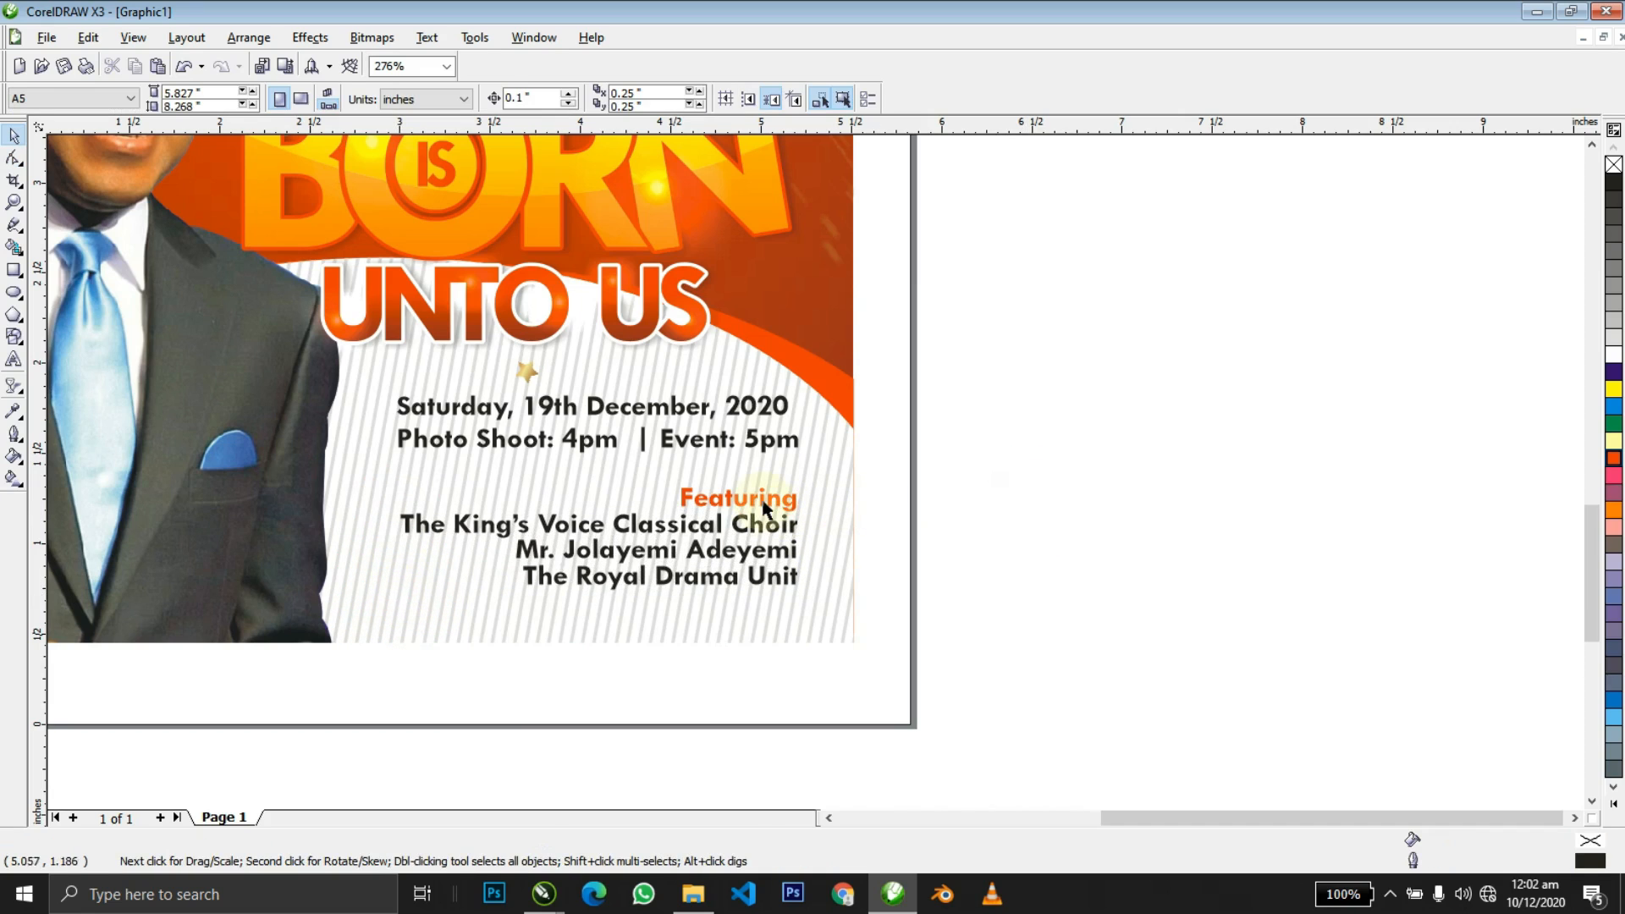
drag(762, 502, 761, 492)
Group the date text with the credits, shift the group slightly left, and view the whole flyer.
click(757, 443)
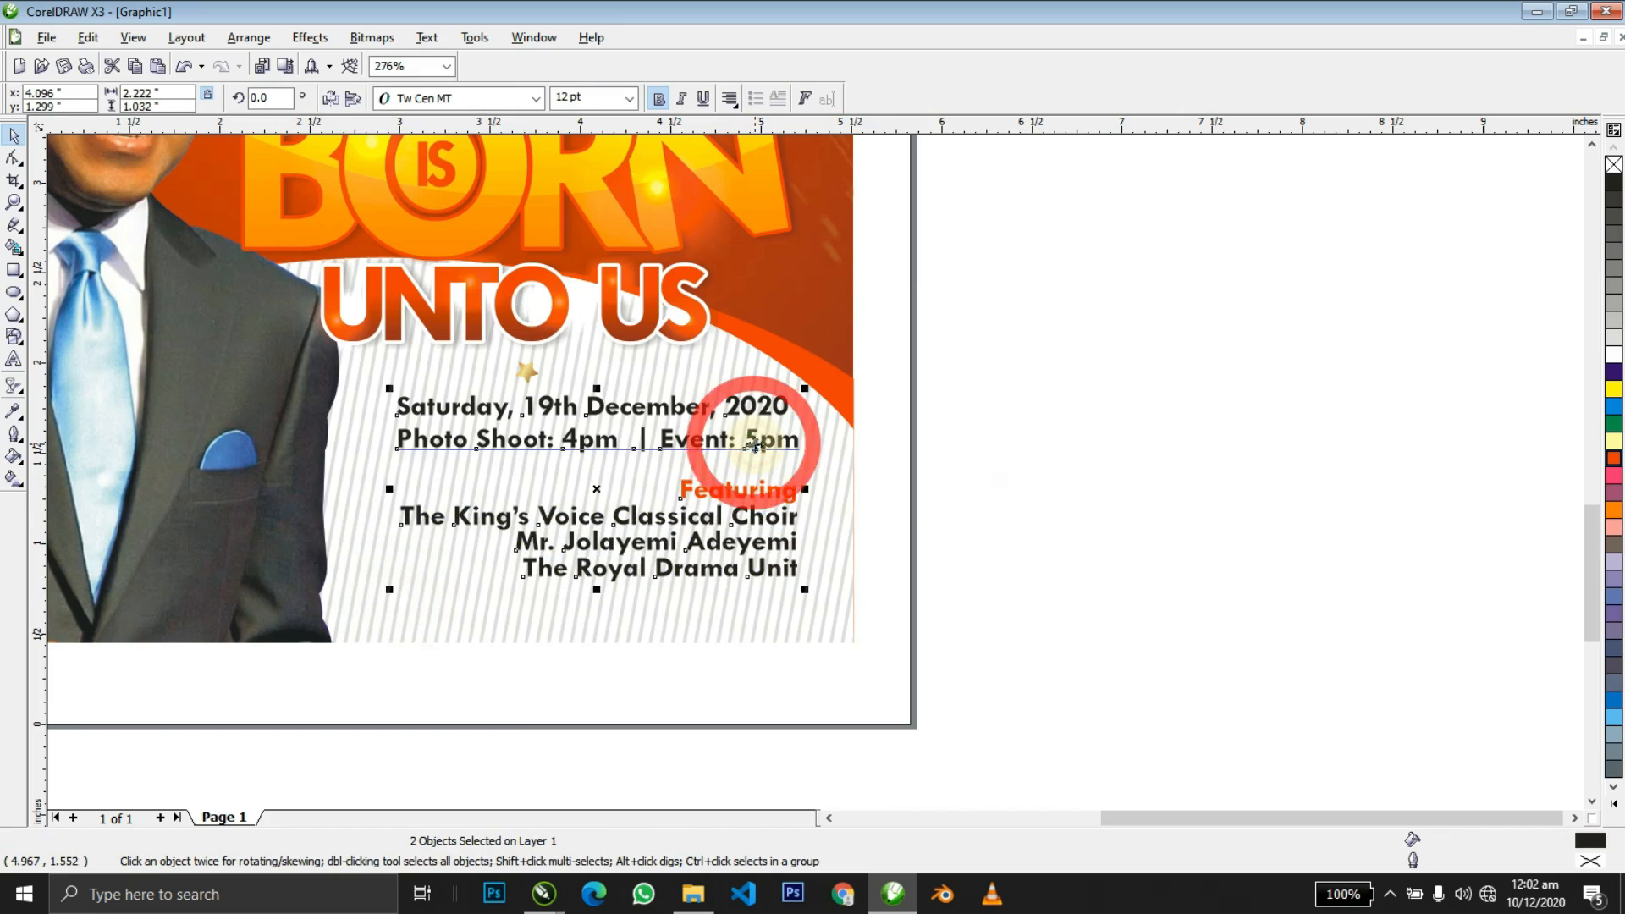
key(ctrl+g)
drag(754, 443, 743, 444)
click(1011, 463)
scroll(1012, 463, down, 2)
key(F4)
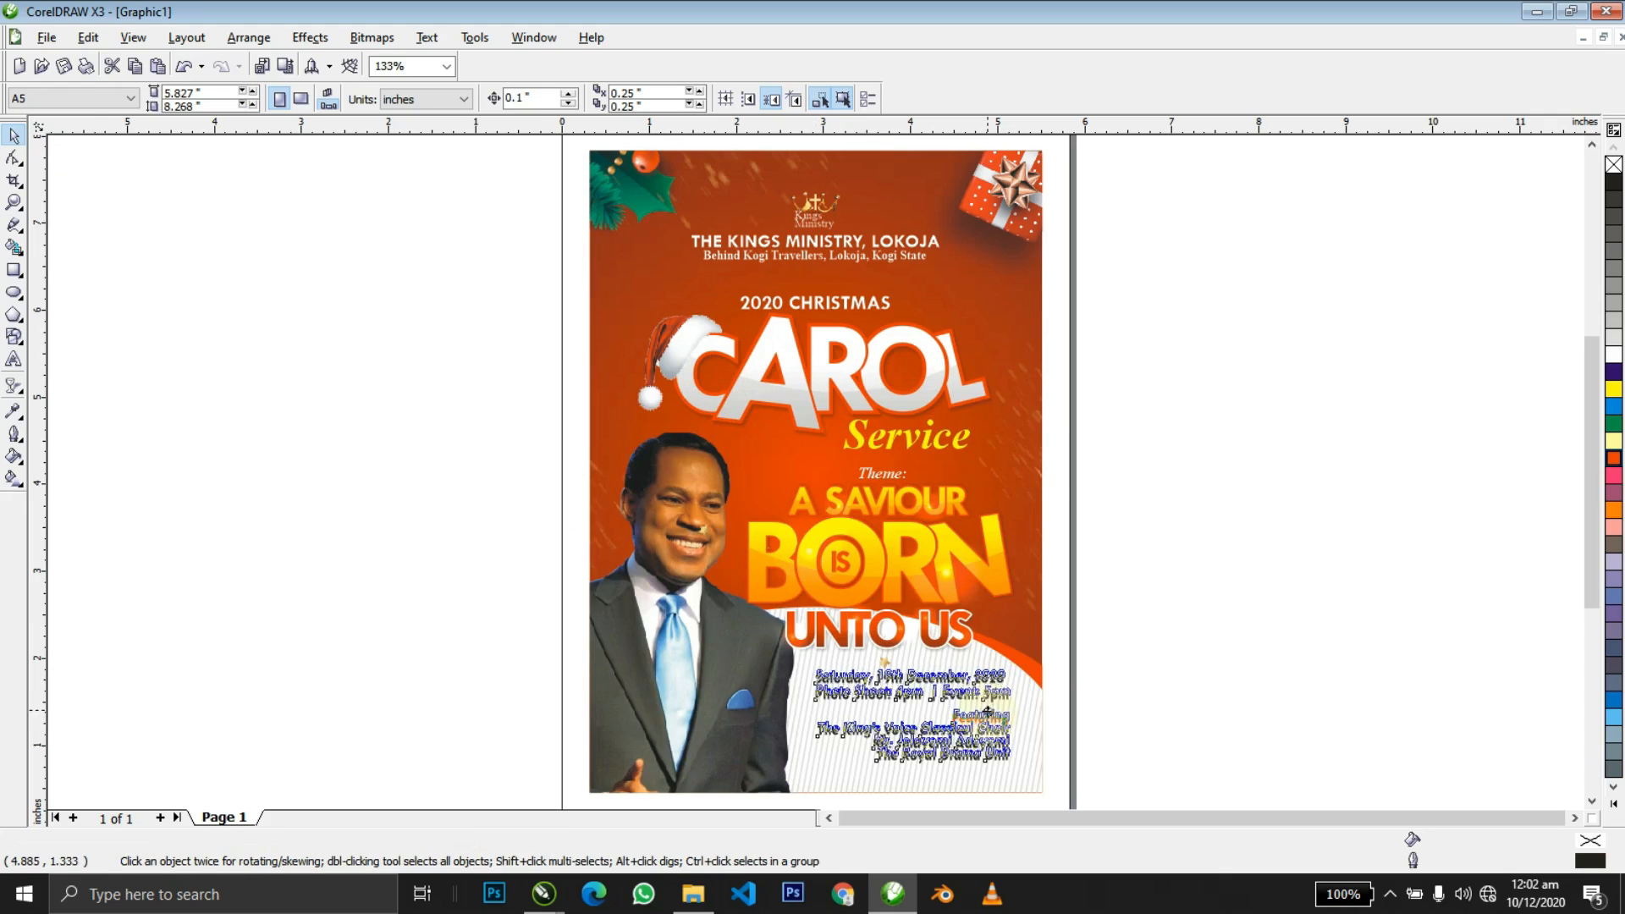
Zoom in on the lower half of the flyer.
click(992, 714)
key(z)
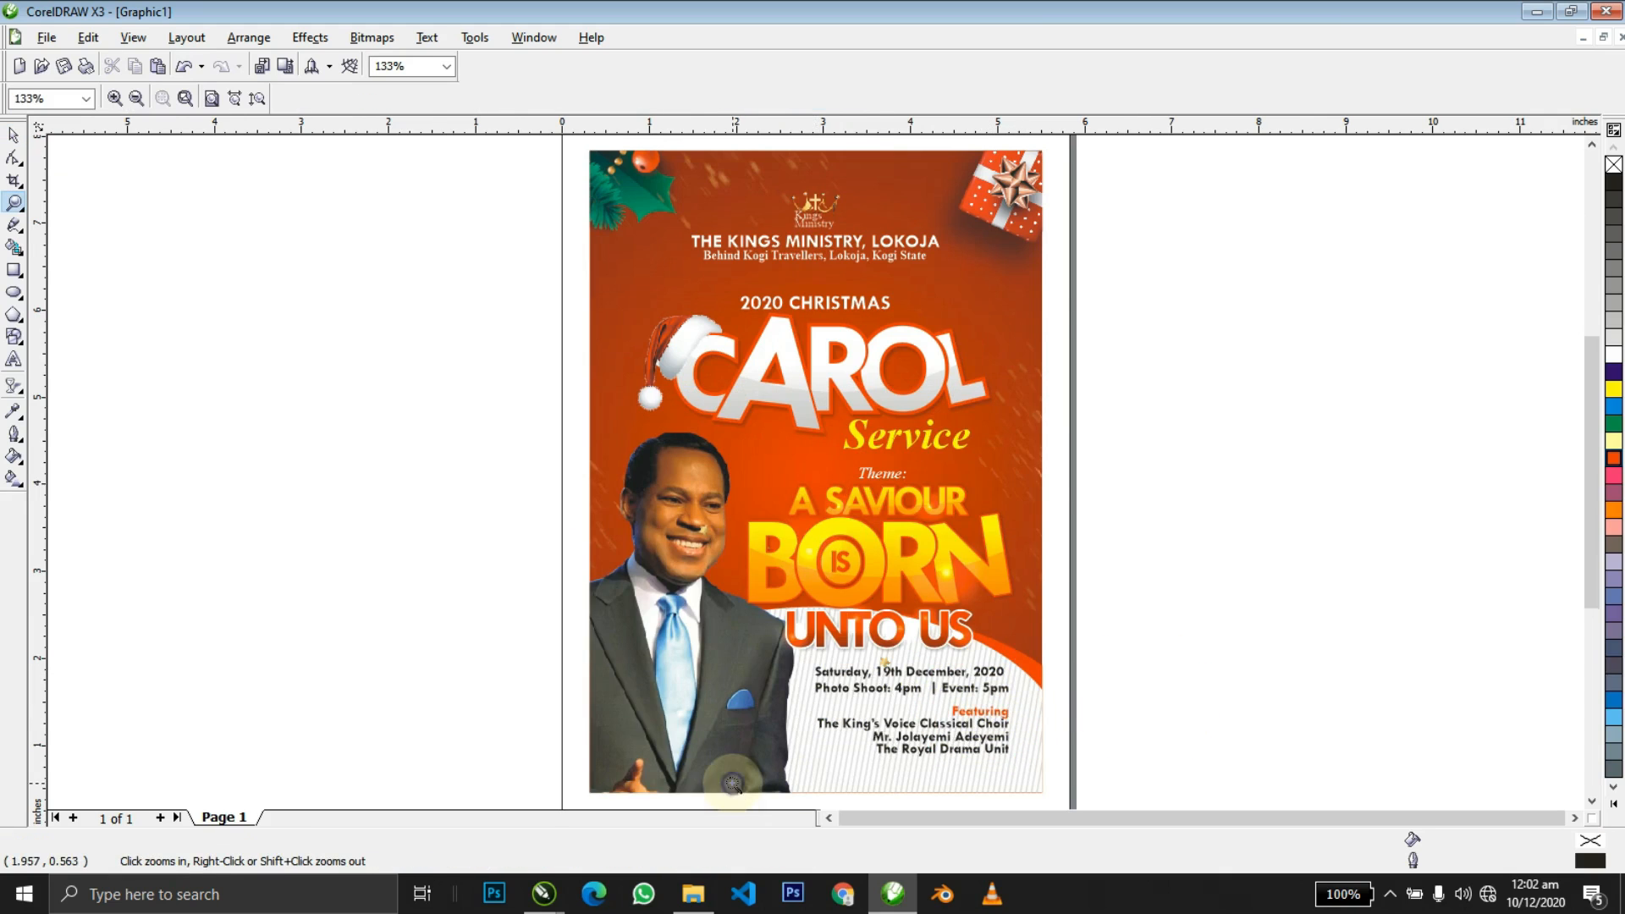
key(F3)
drag(676, 515, 989, 671)
key(space)
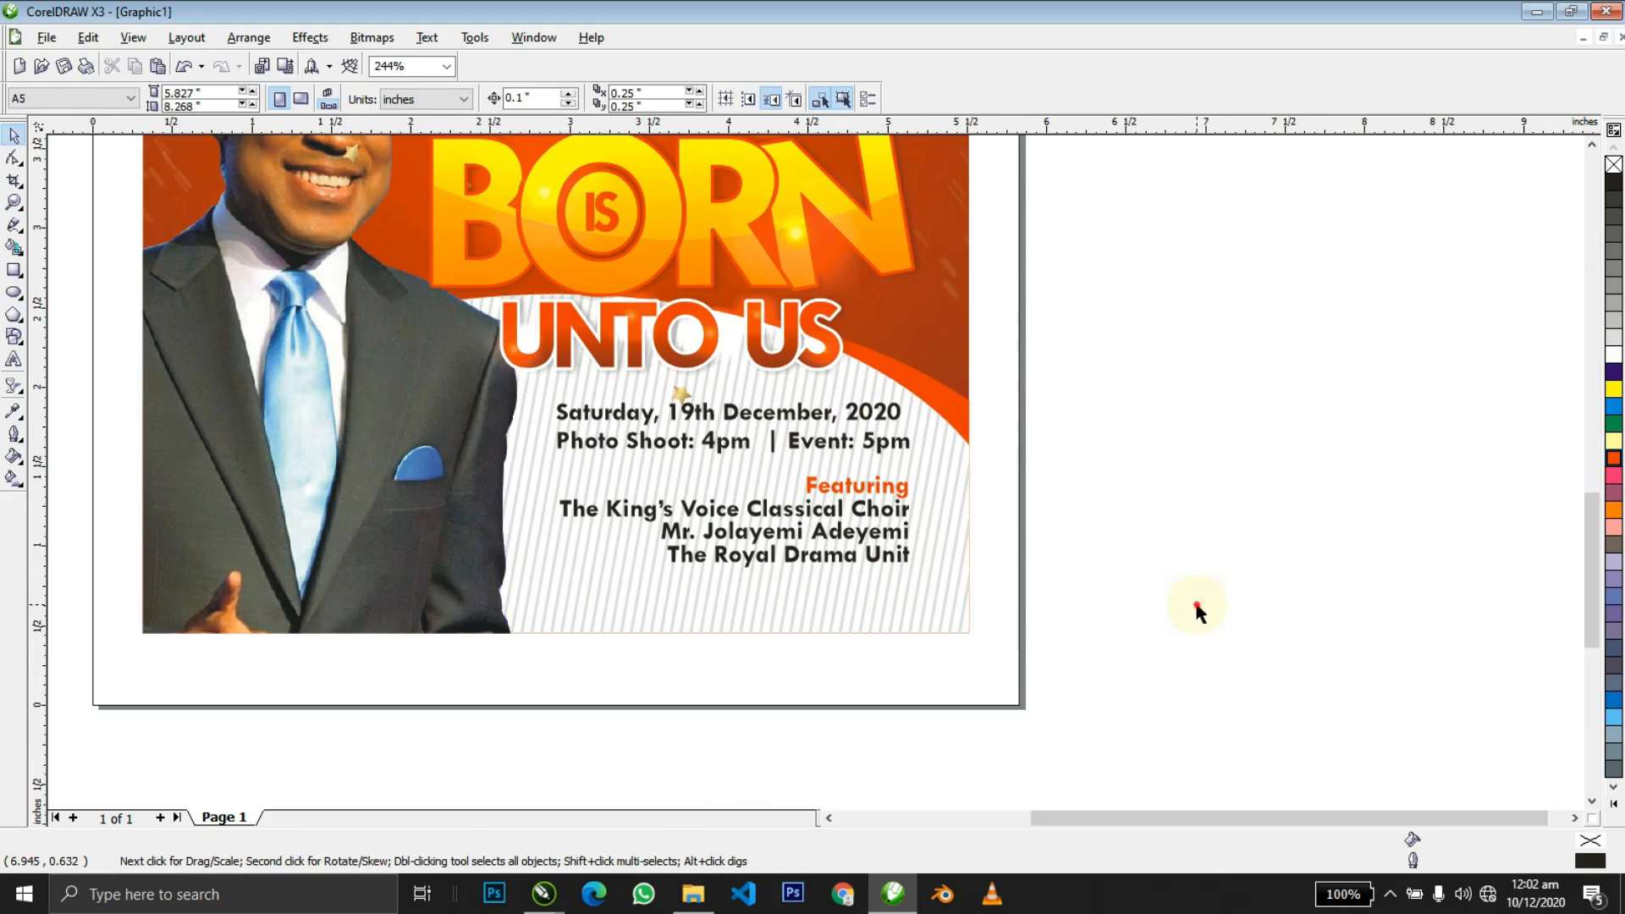
Type the tagline 'JESUS EXCEEDS EXPECTATION' as new text right of the flyer.
key(F8)
click(1195, 605)
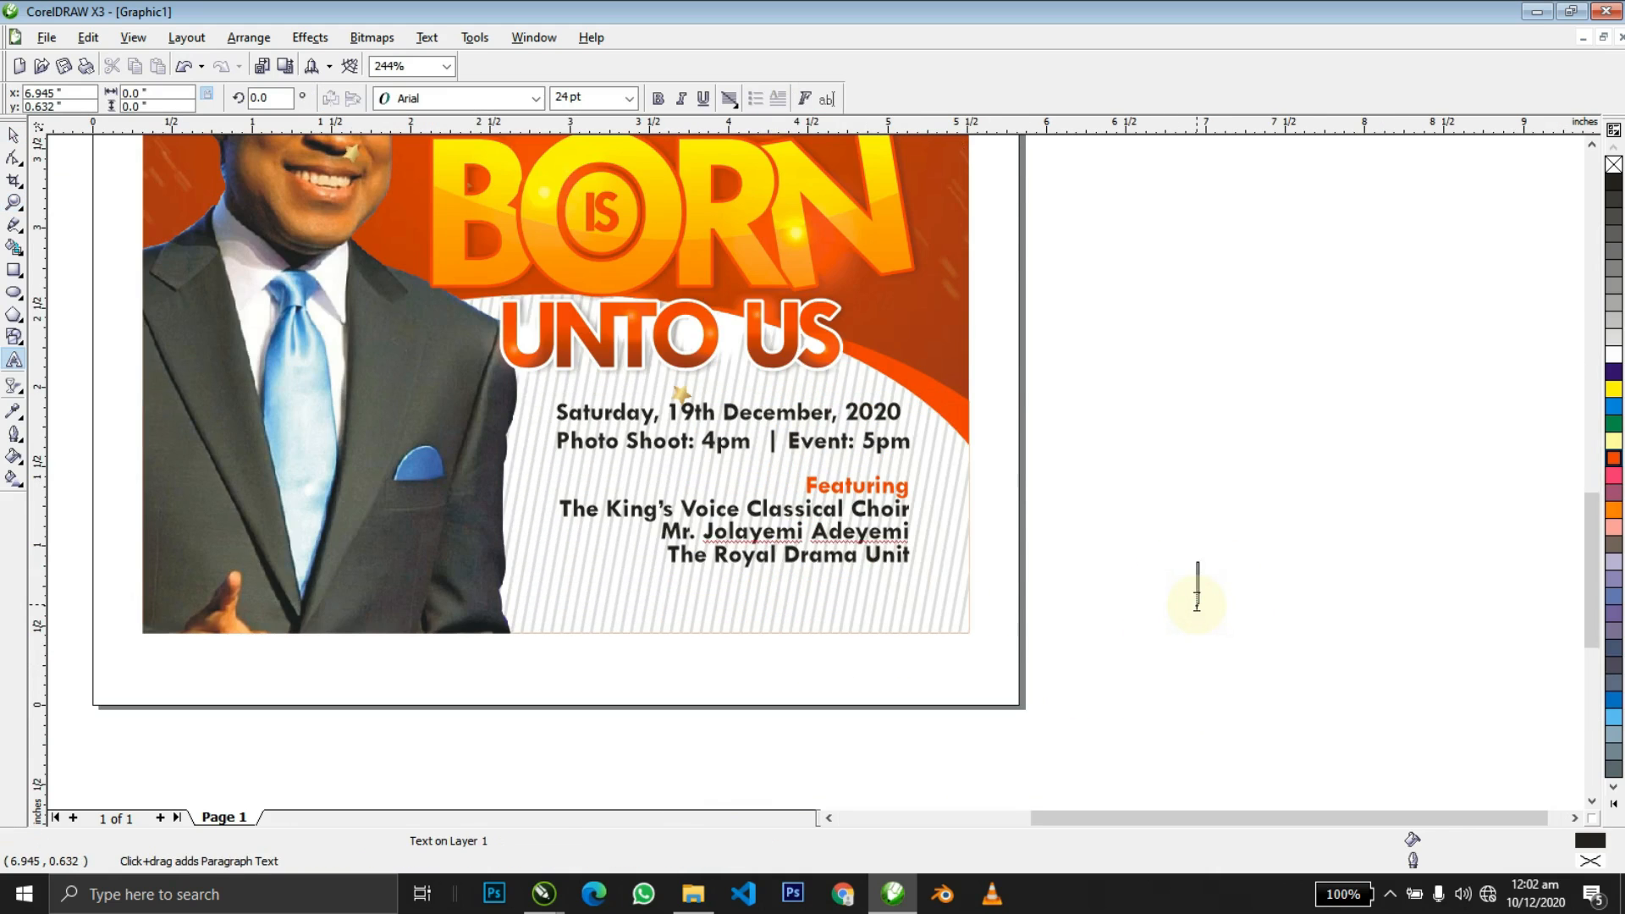
text(JESUS EXCEEDS EXKI)
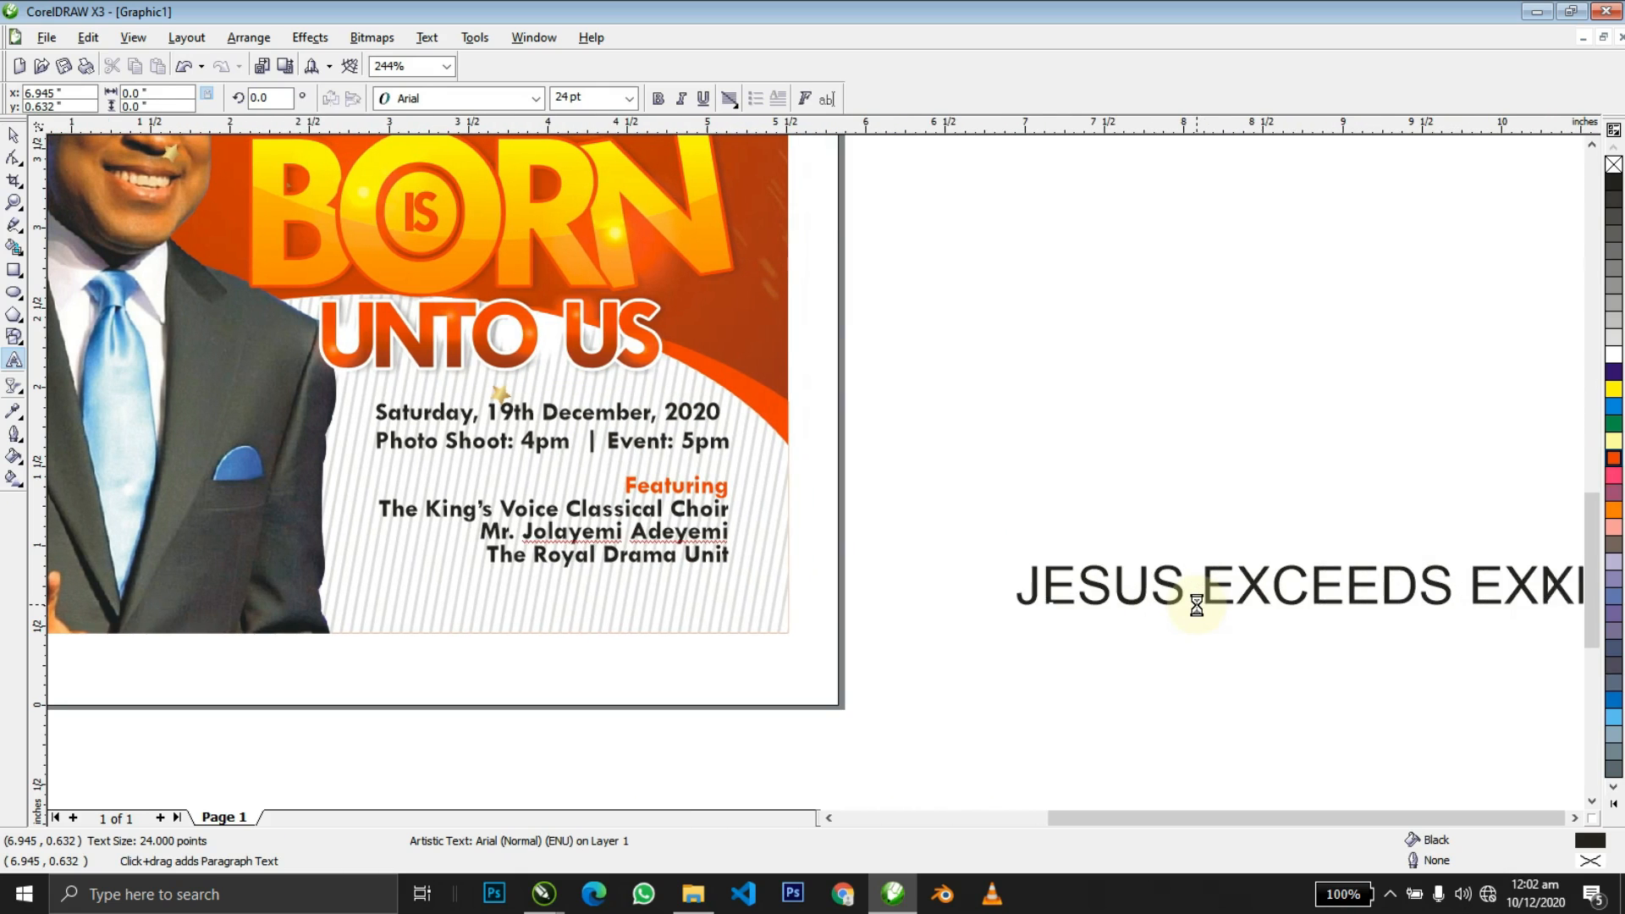
text(PECTATION)
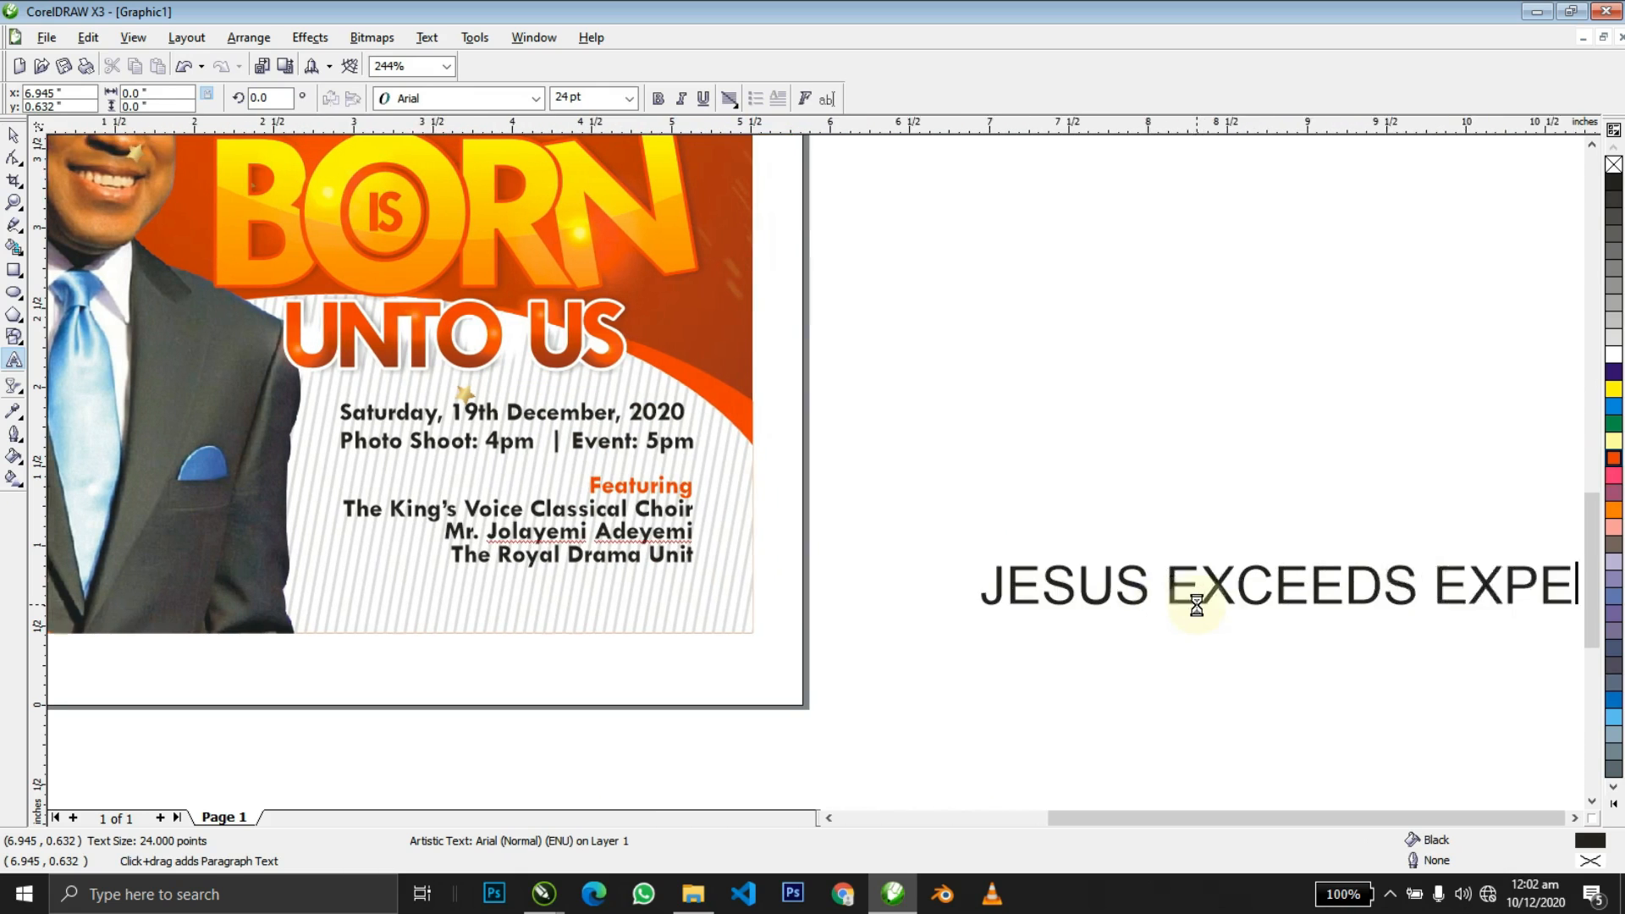
Format the tagline as bold Tw Cen MT at 12 pt.
key(ctrl+space)
scroll(1196, 605, down, 1)
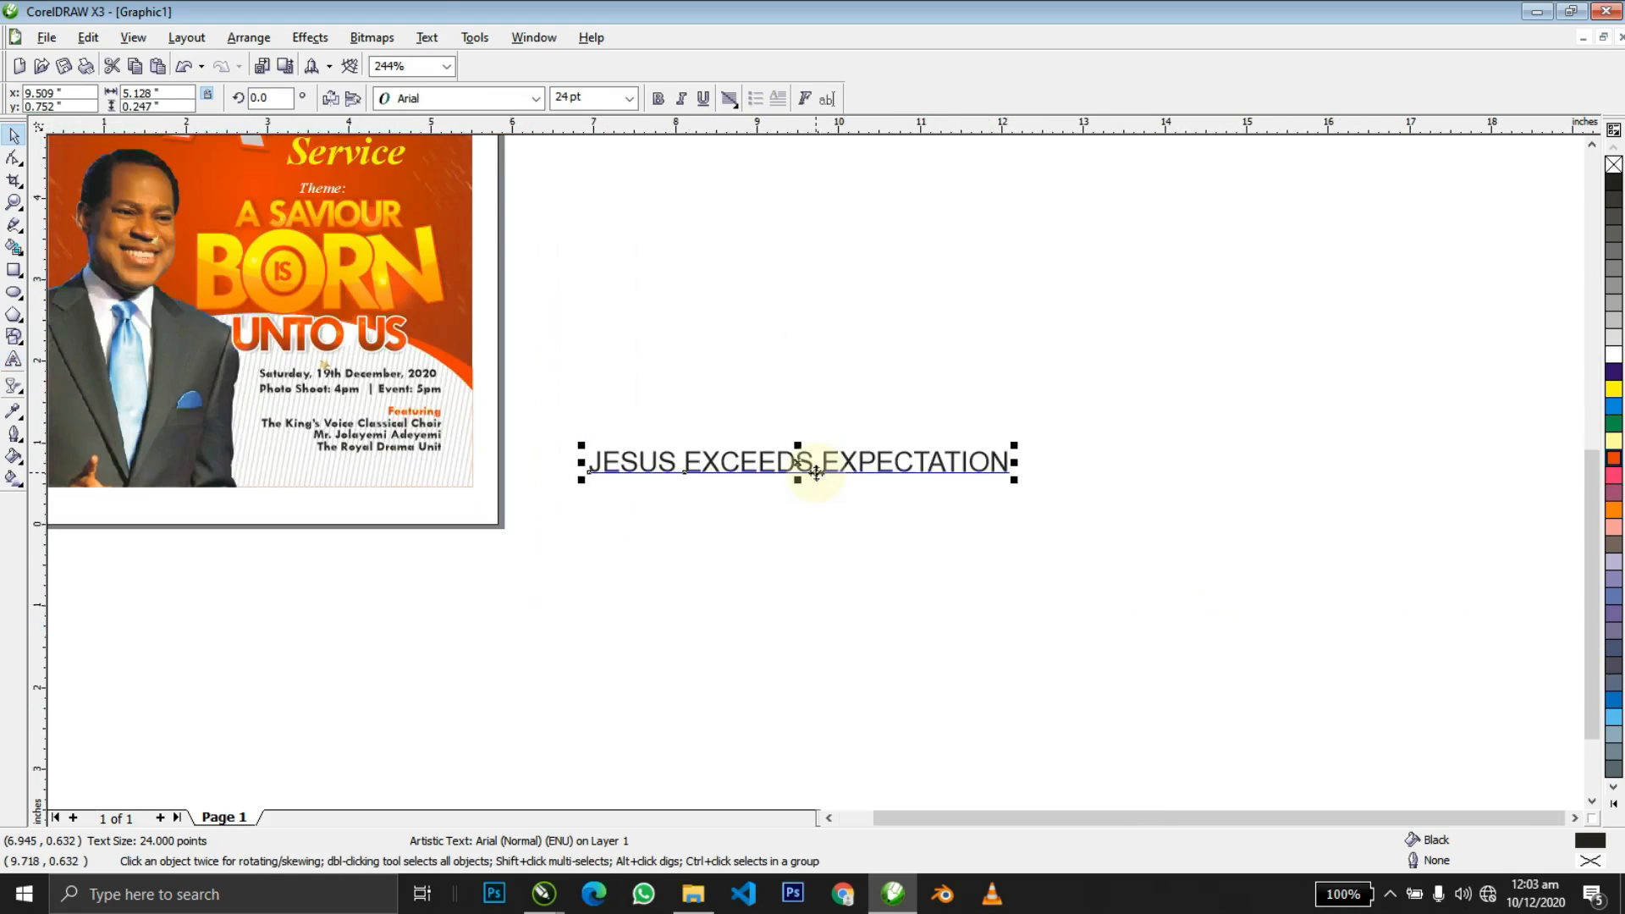
key(F4)
click(496, 103)
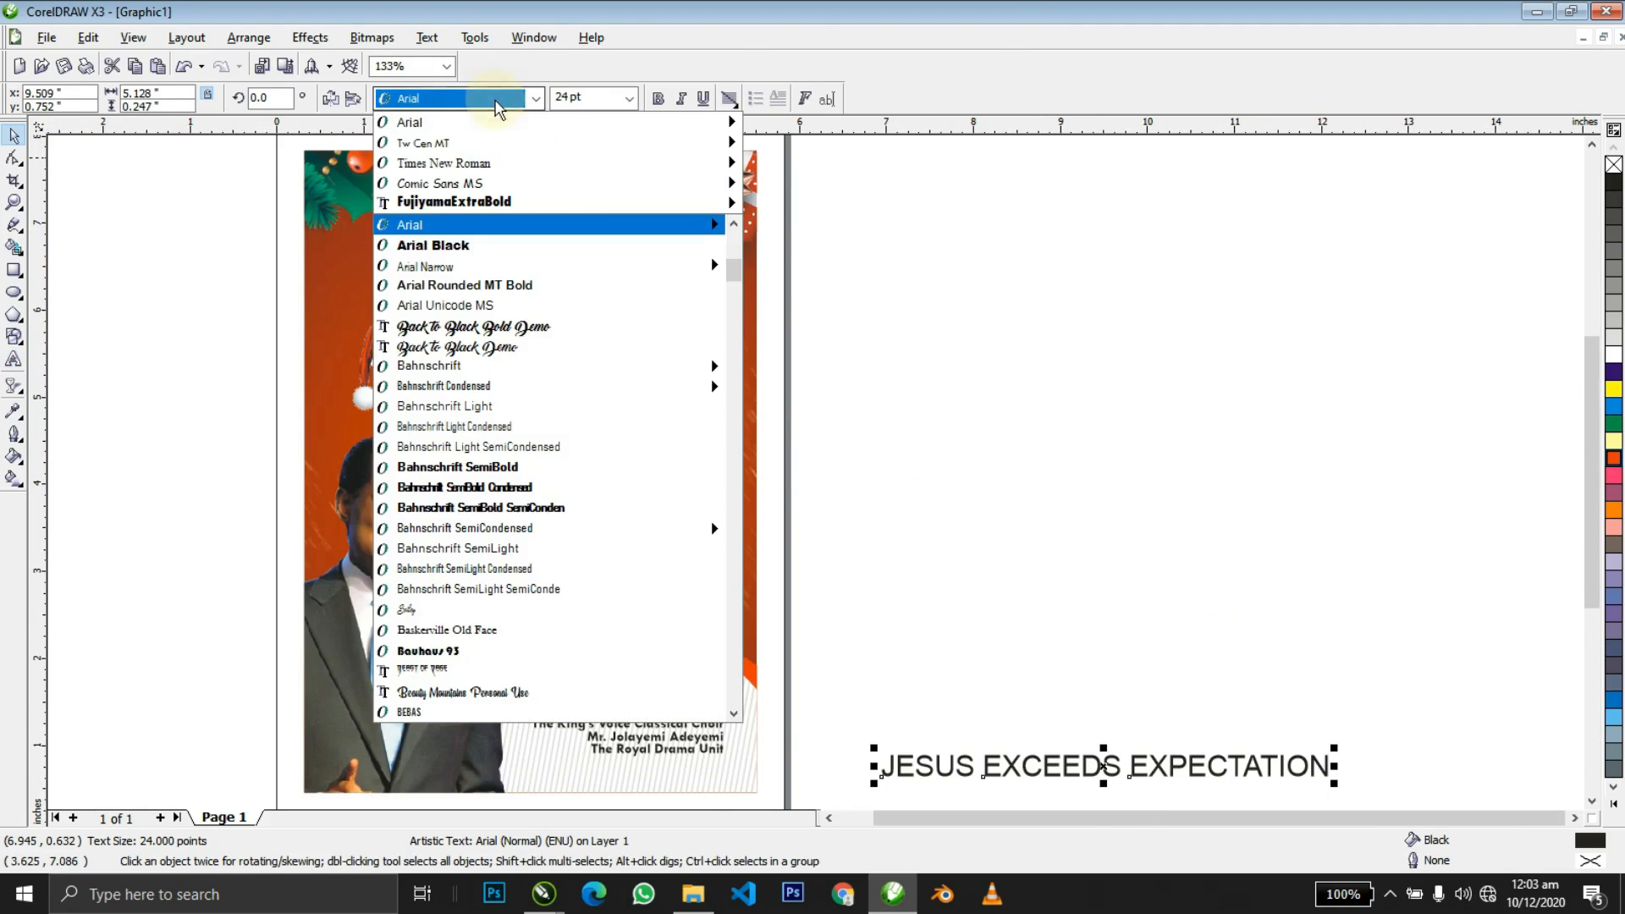
click(507, 142)
click(658, 99)
click(584, 97)
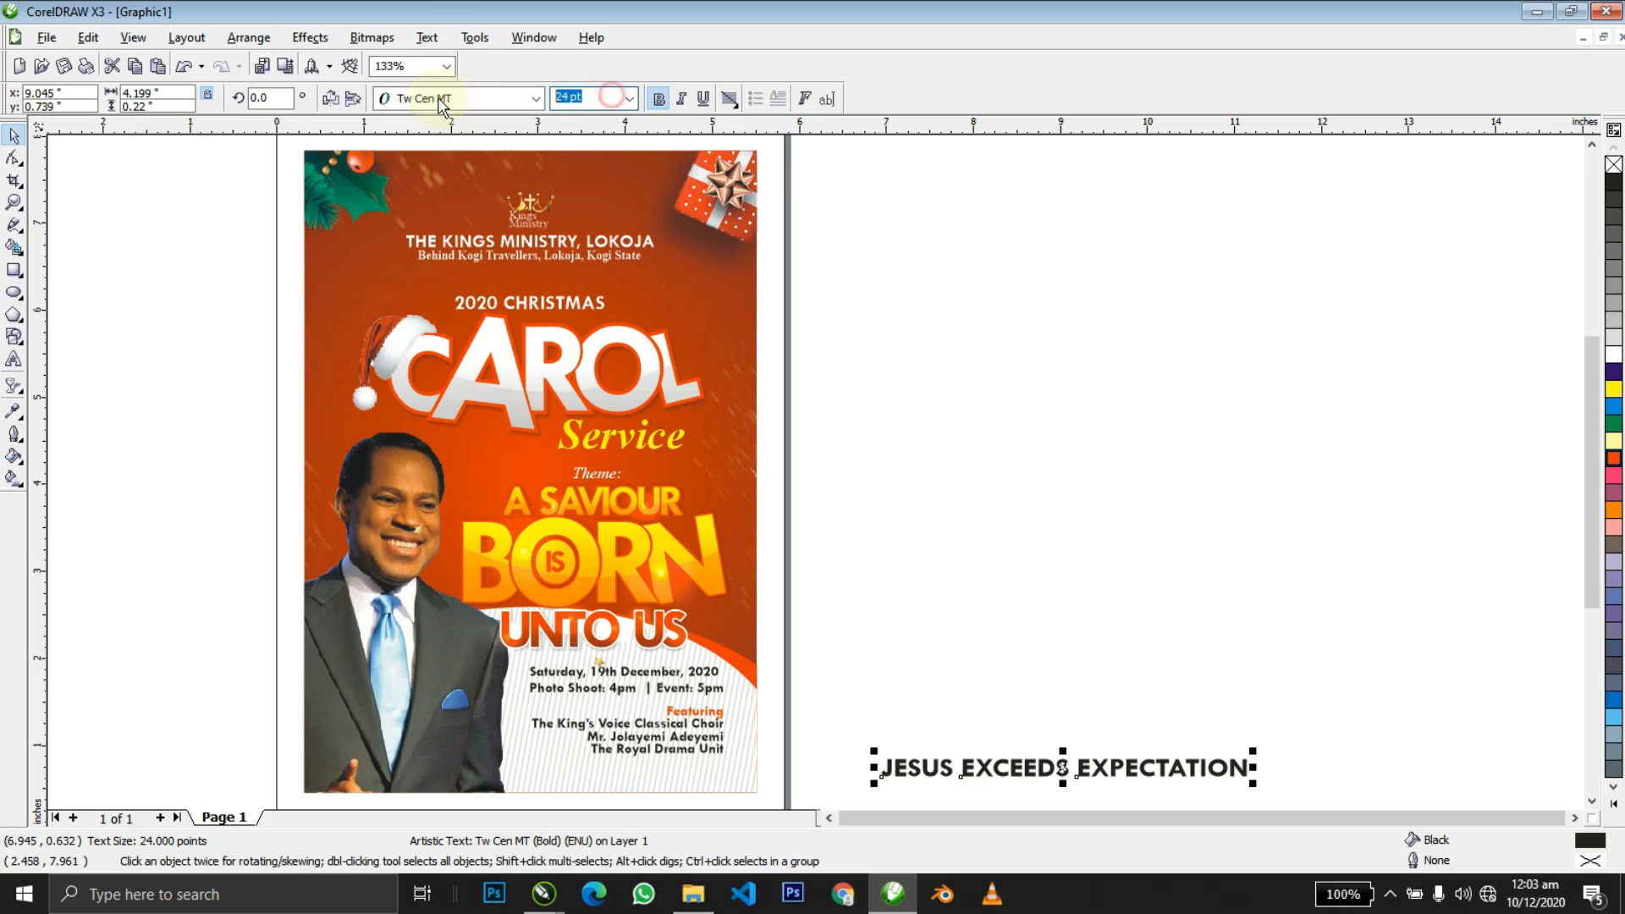
text(12)
key(Return)
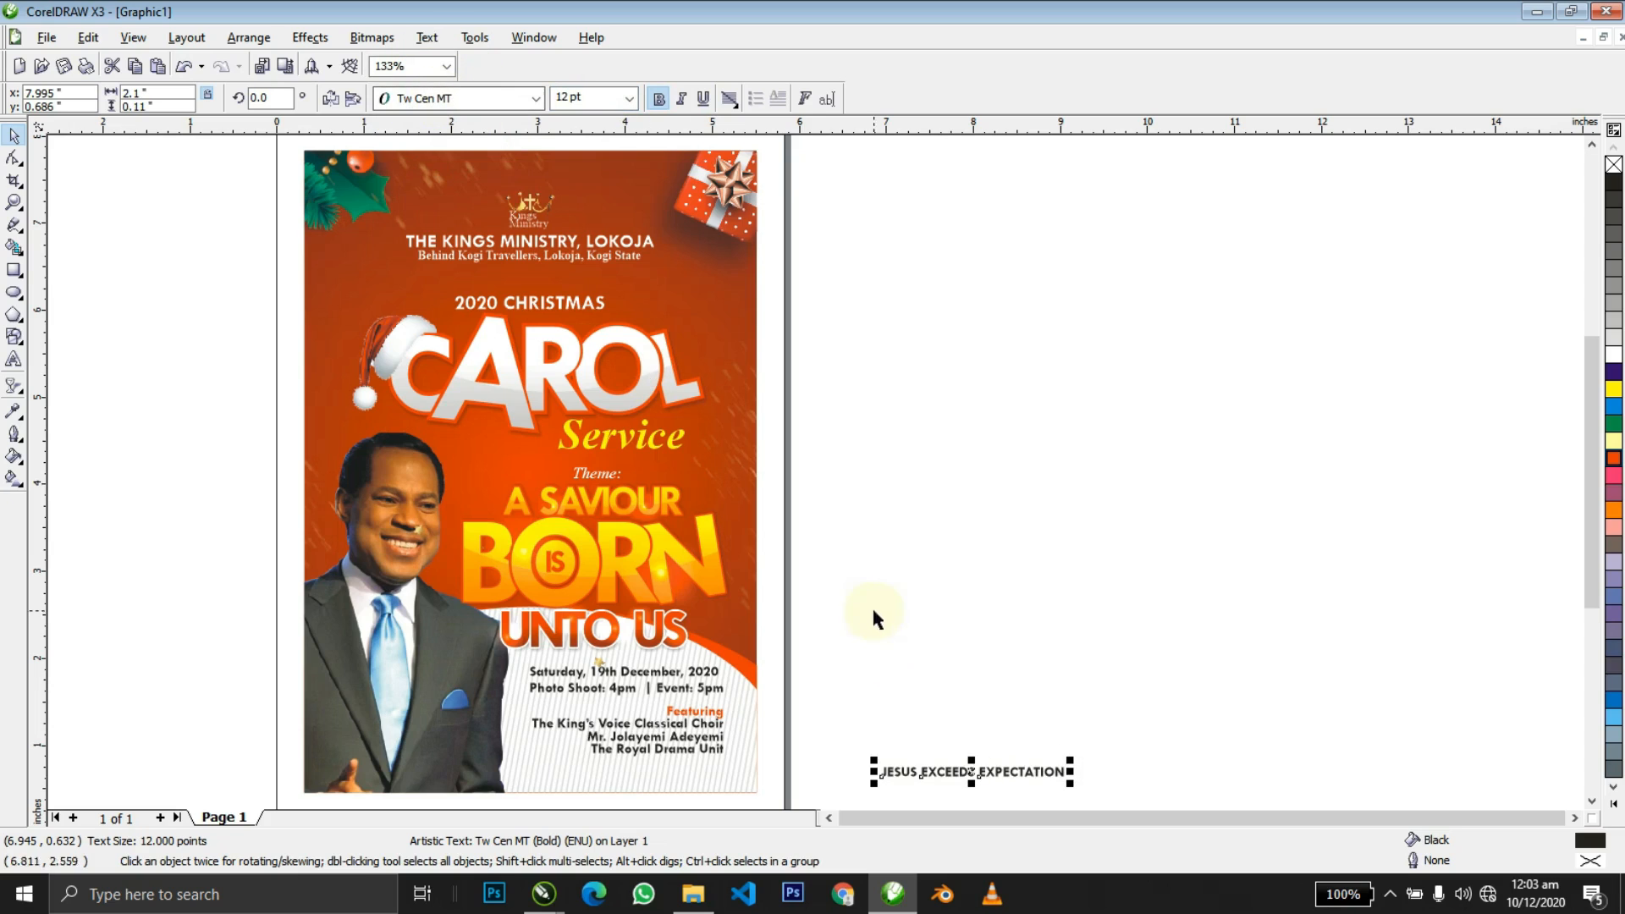
Move the tagline to the flyer's bottom and zoom in on that edge.
drag(977, 773, 626, 780)
key(z)
drag(457, 725, 1052, 668)
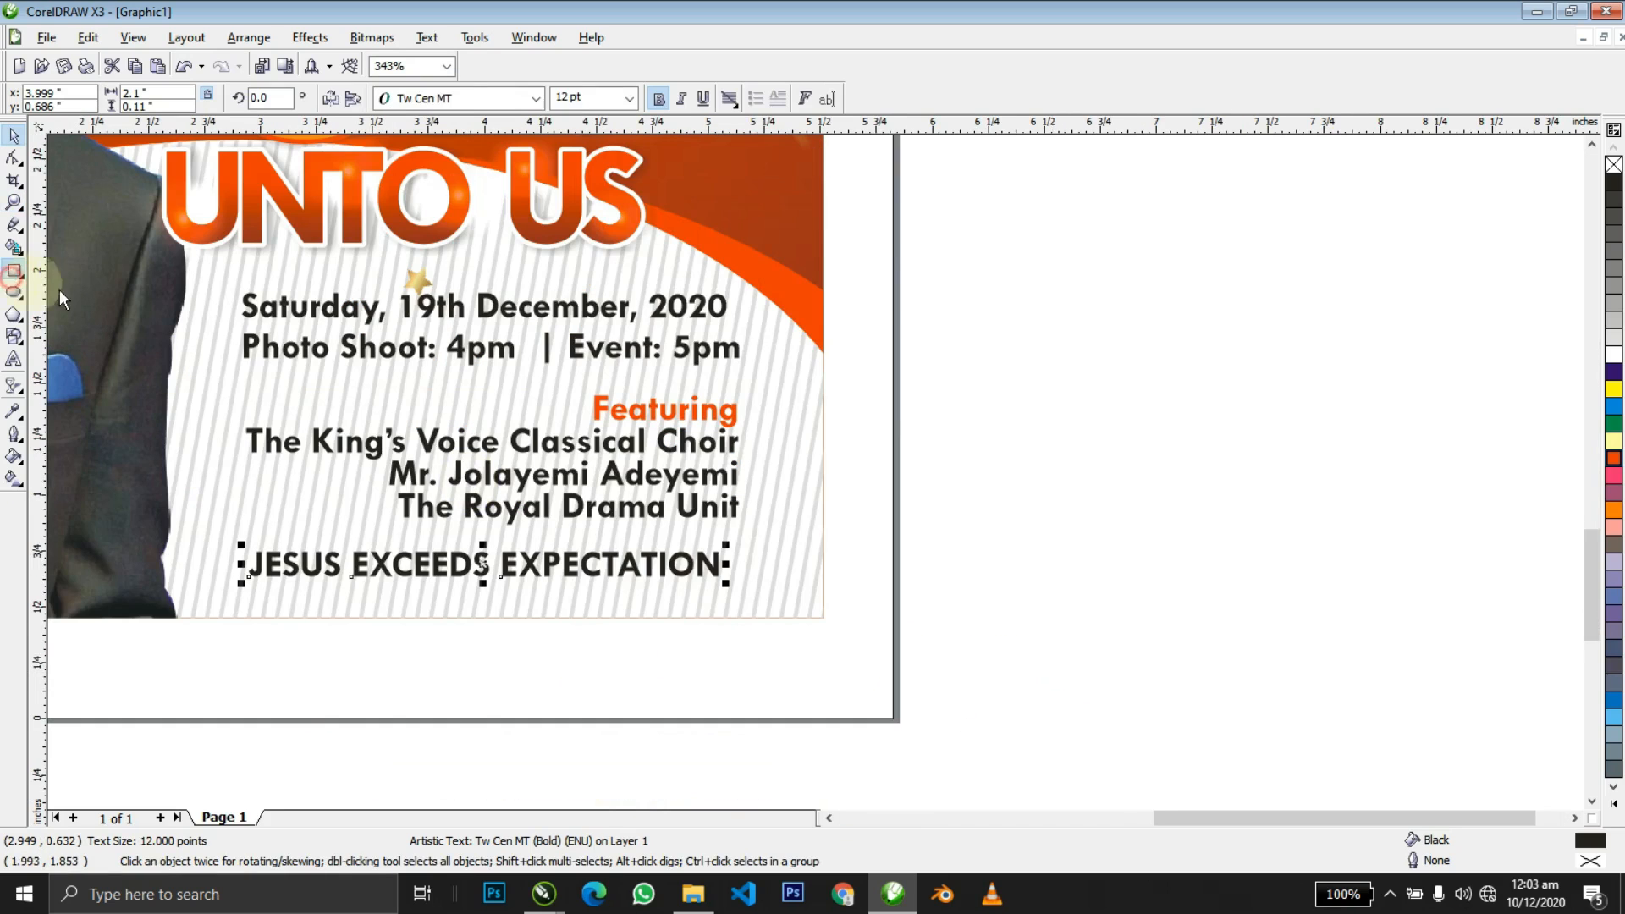
Draw a rectangle bar across the flyer's bottom behind the tagline.
click(14, 272)
drag(821, 550, 197, 591)
key(space)
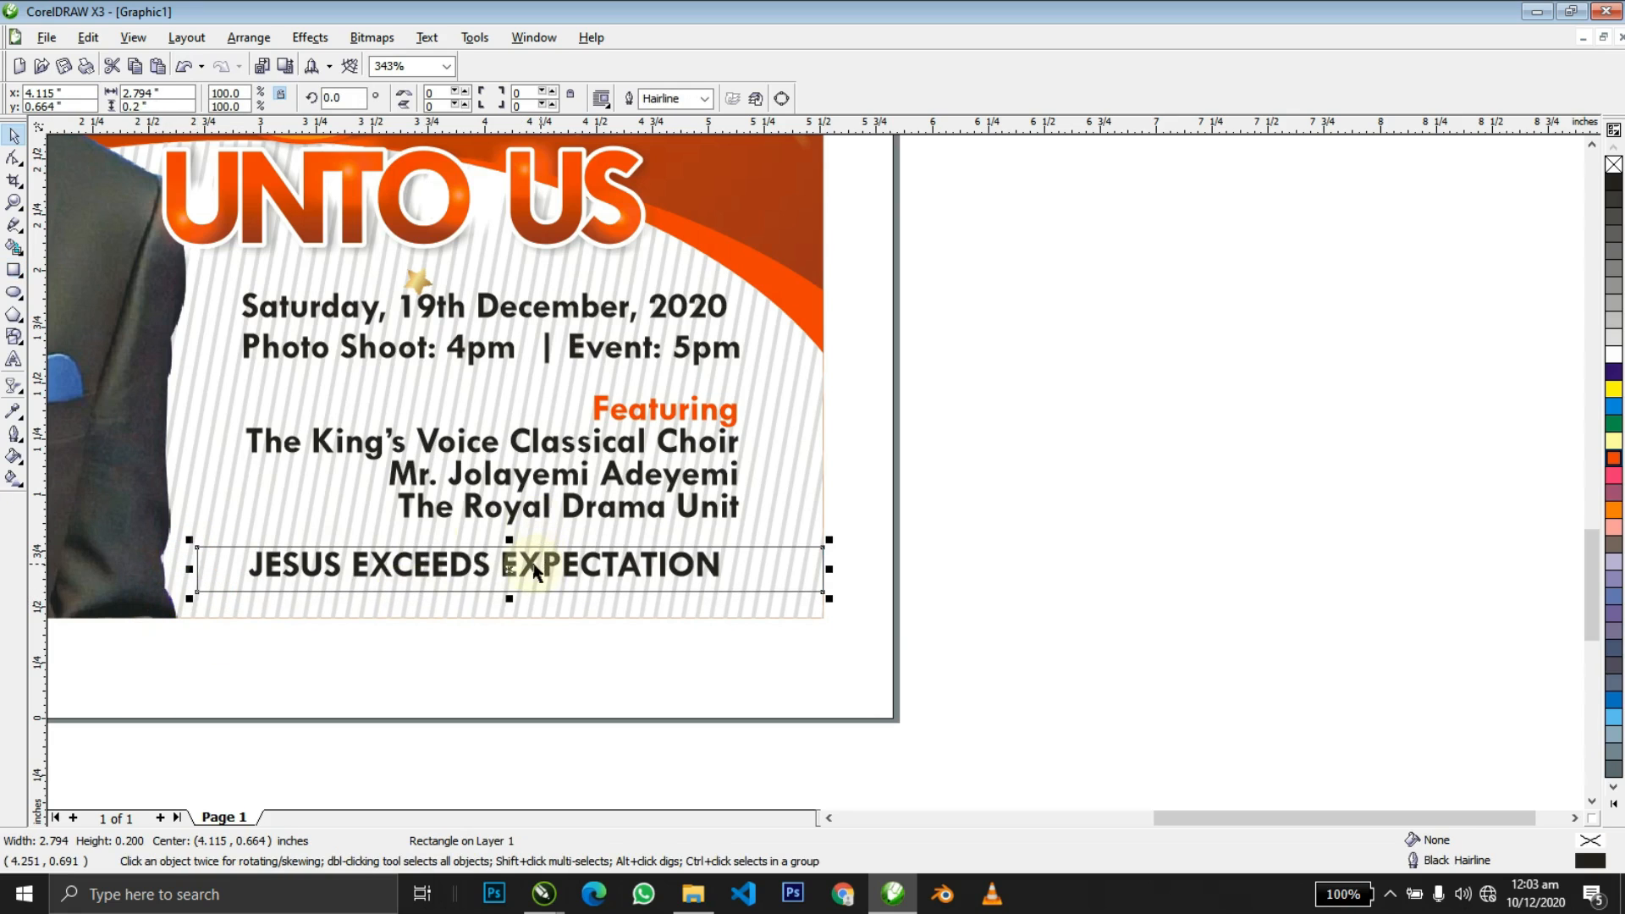
Centre the tagline within the bar, then shift it slightly left.
click(522, 565)
shift+click(782, 569)
key(c)
key(e)
shift+click(781, 569)
drag(731, 570, 689, 569)
Fill the bar orange-red and remove its outline.
click(798, 548)
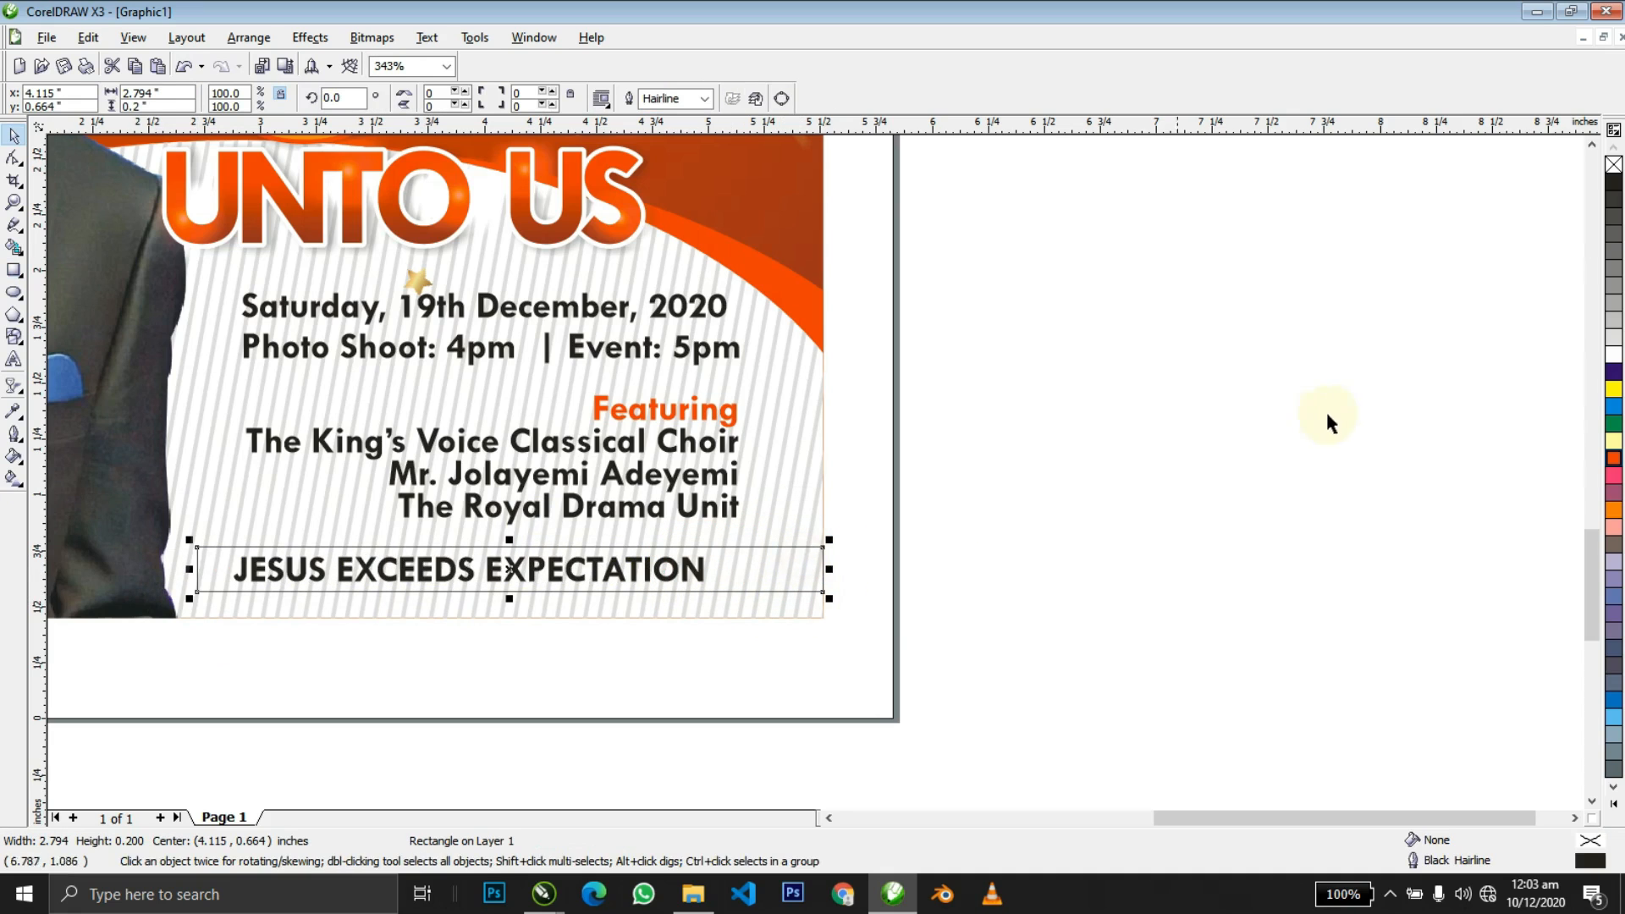
click(1613, 458)
right_click(1612, 166)
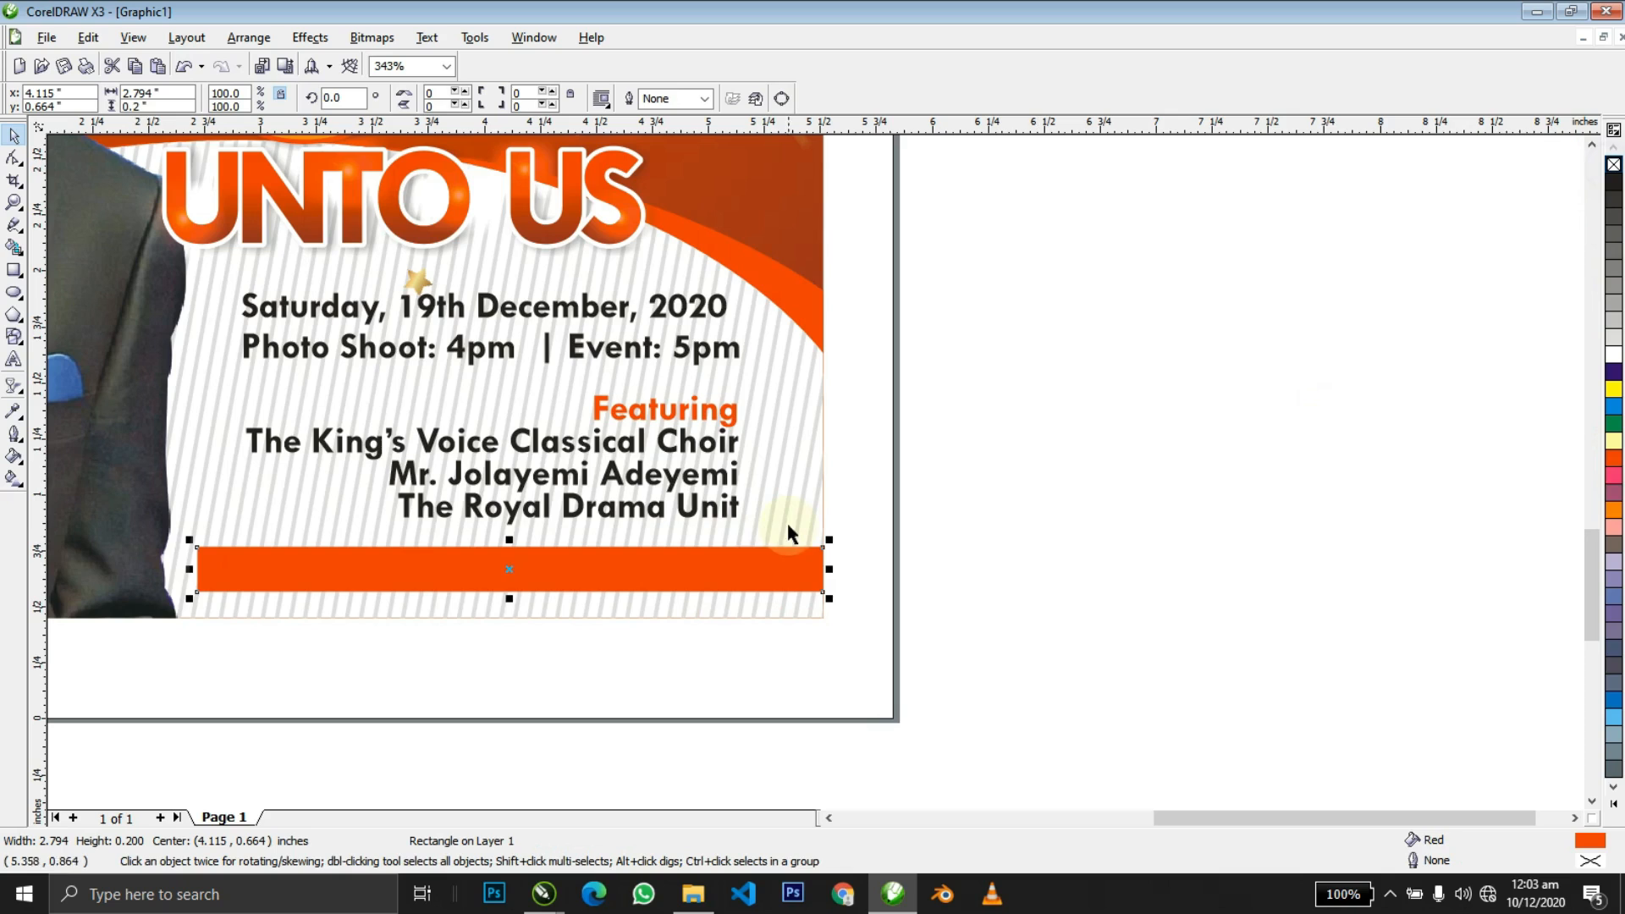
key(Tab)
Bring the tagline in front of the bar and colour it white.
click(494, 571)
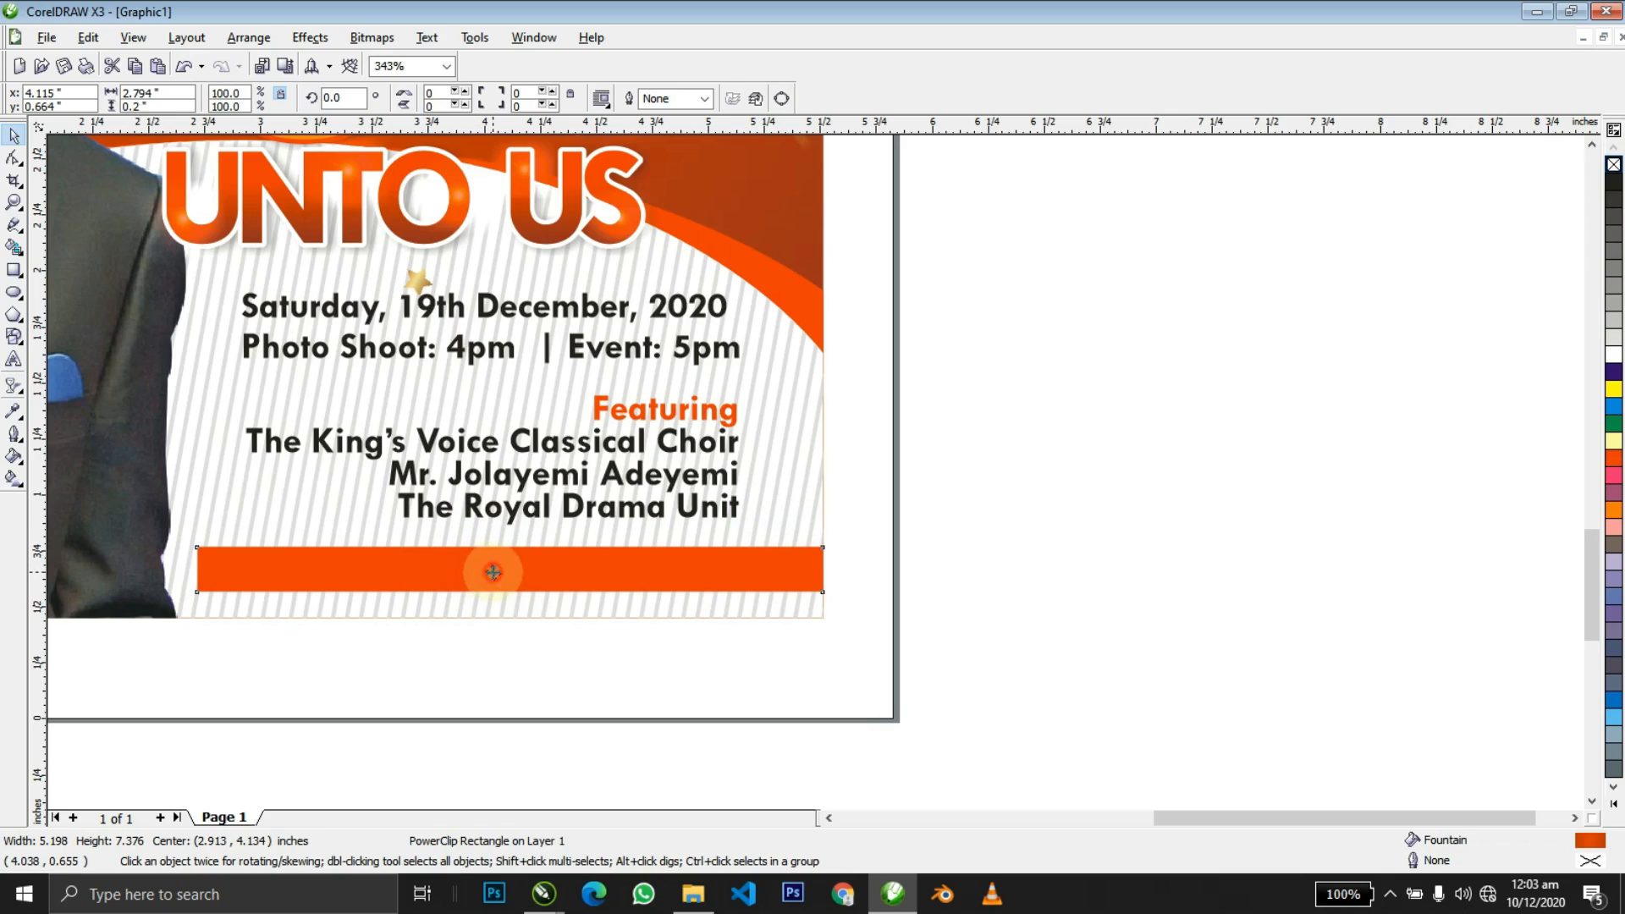
alt+click(497, 572)
key(shift+Page_Up)
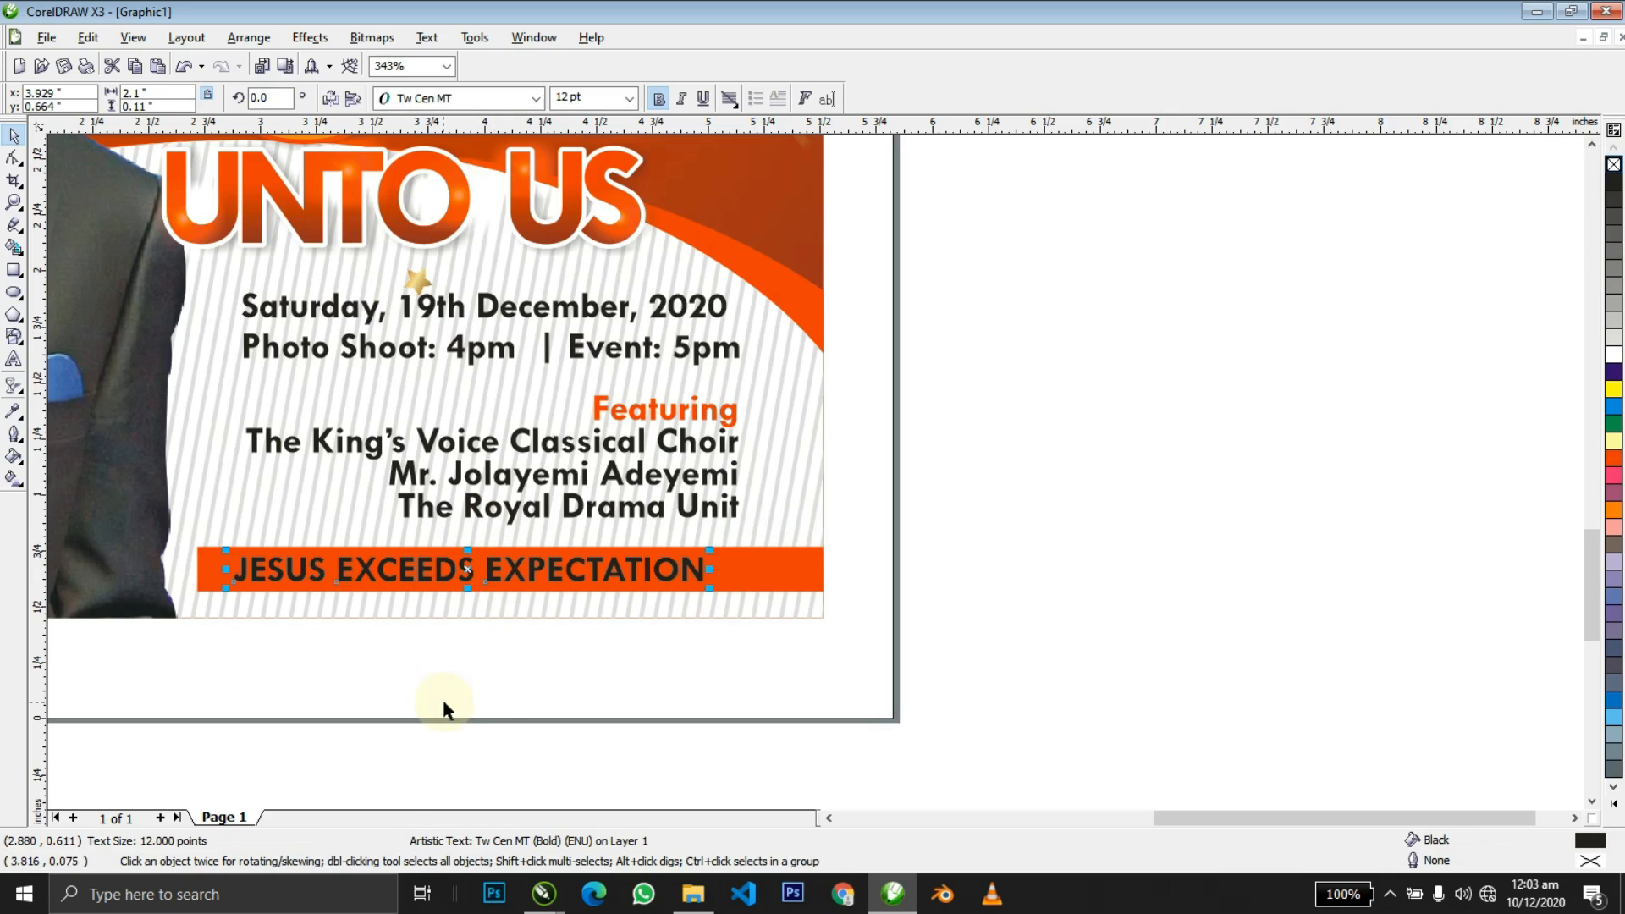
click(1613, 354)
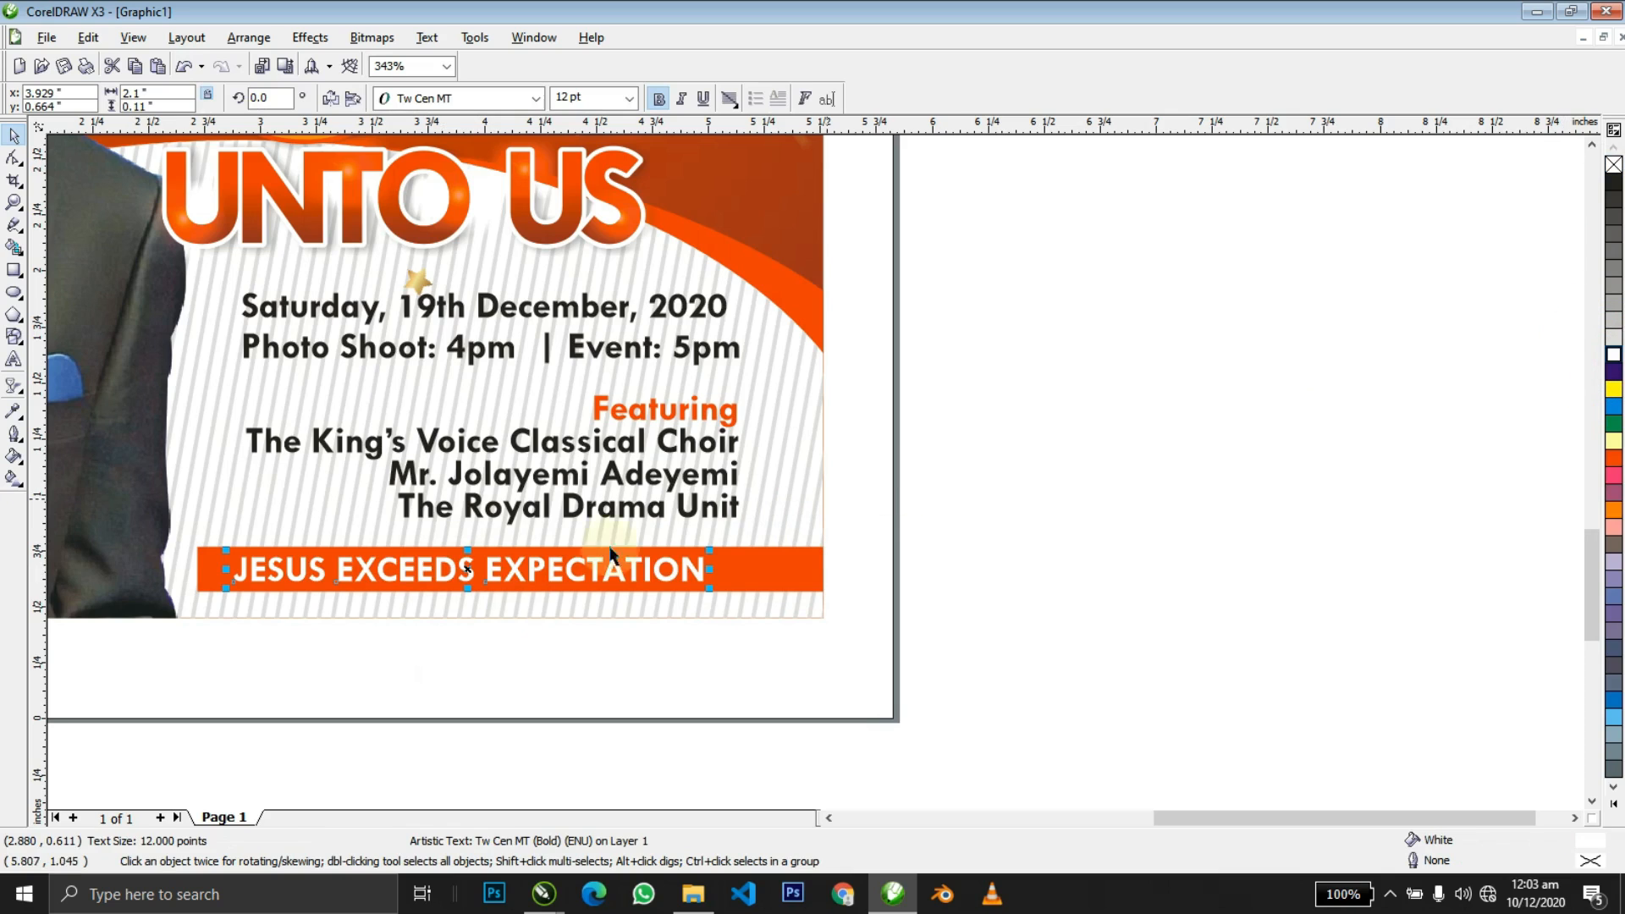
Widen the spacing between the tagline's letters.
key(F10)
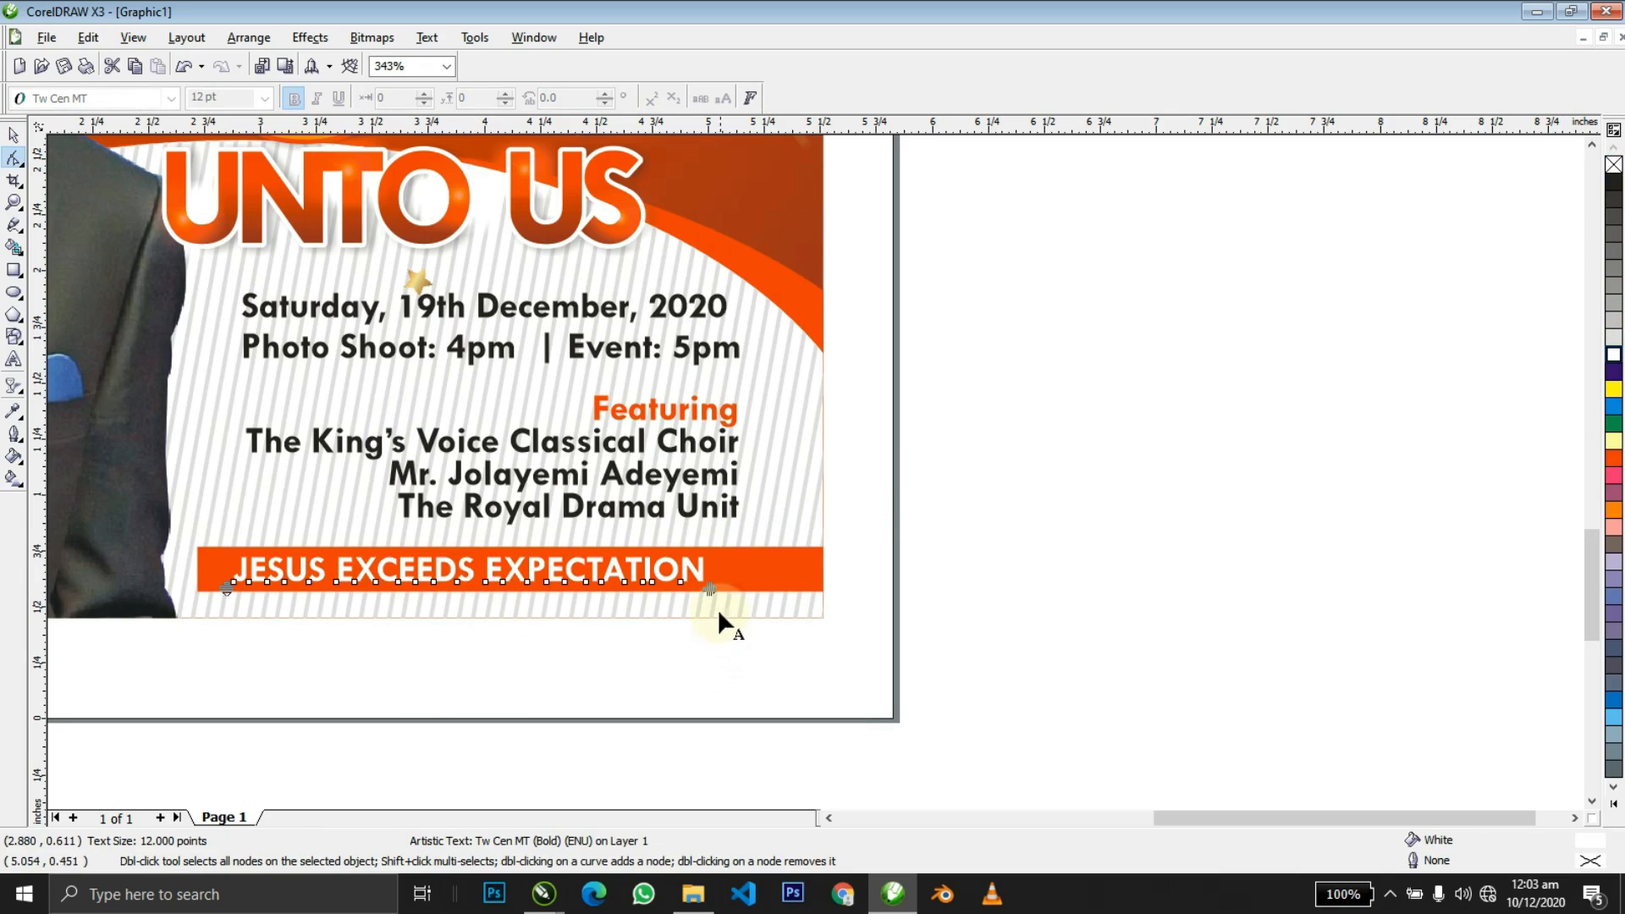
drag(711, 590, 743, 571)
key(ctrl+z)
key(space)
click(760, 575)
Fit the whole flyer in view and group all its objects together.
click(1000, 555)
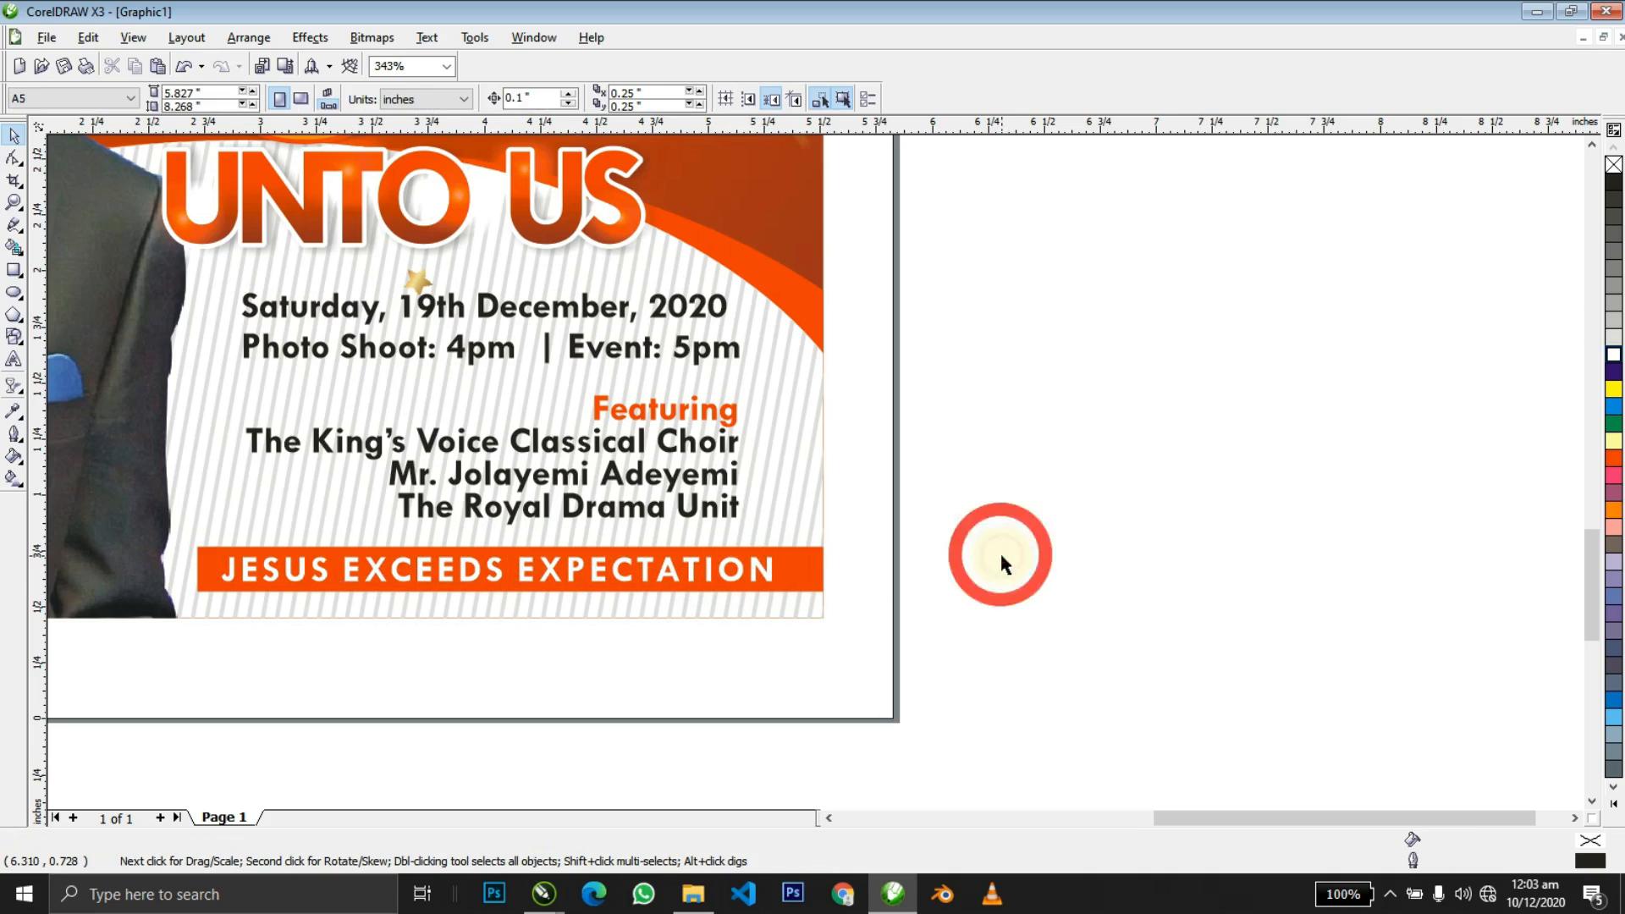
scroll(1000, 555, down, 3)
key(F4)
key(ctrl+a)
key(ctrl+g)
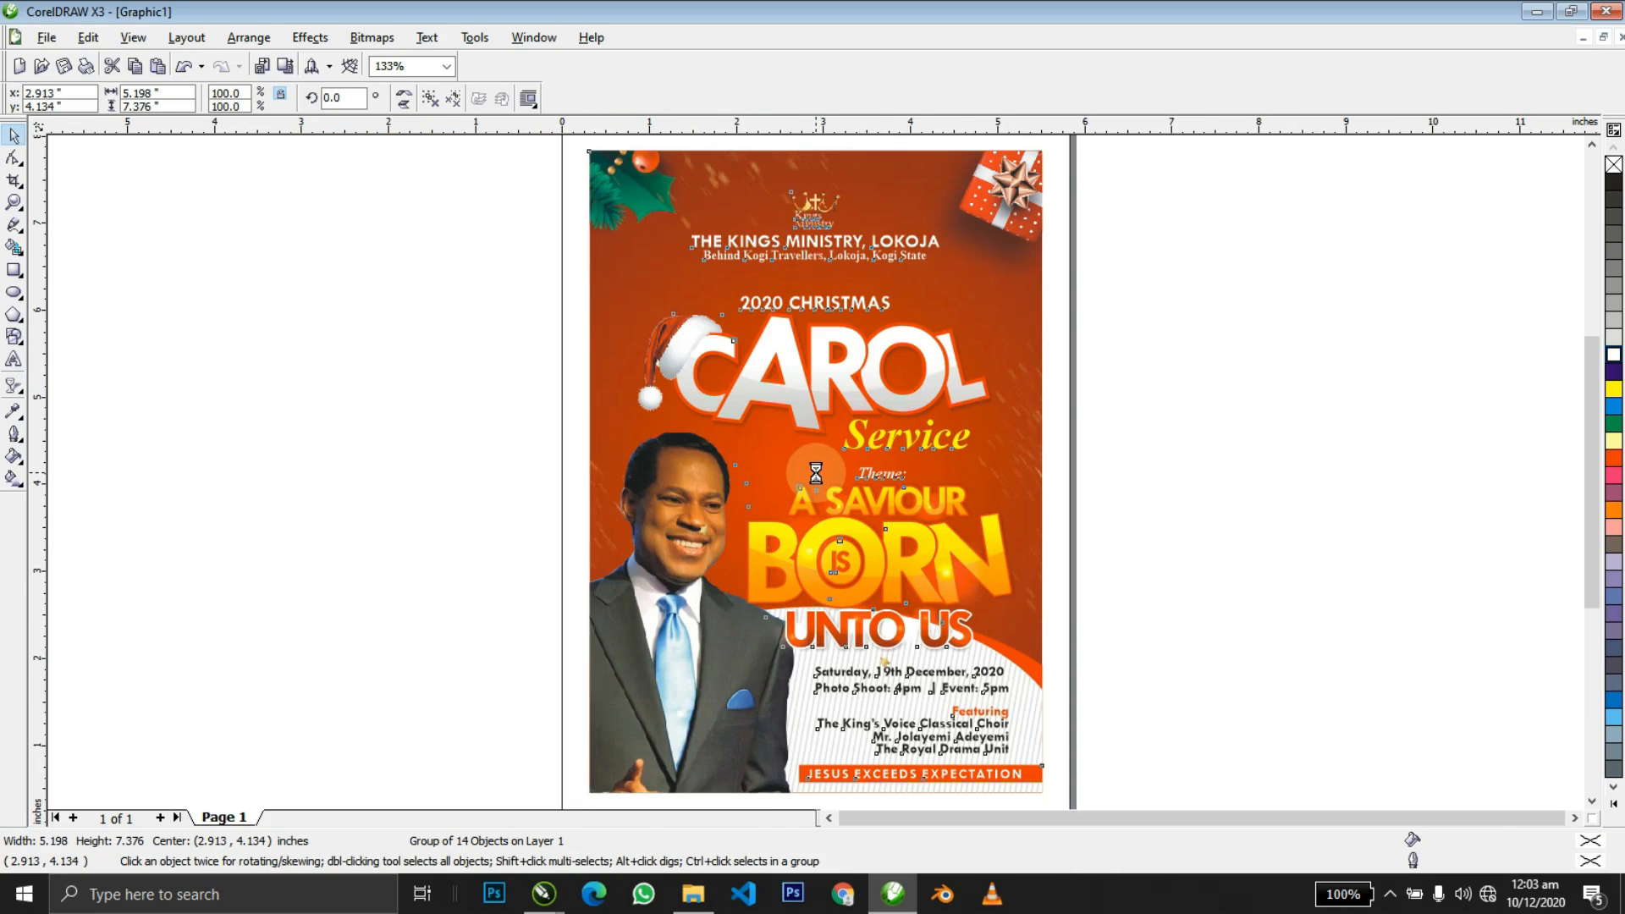
Preview the finished flyer full-screen, then return to the design.
key(alt+Tab)
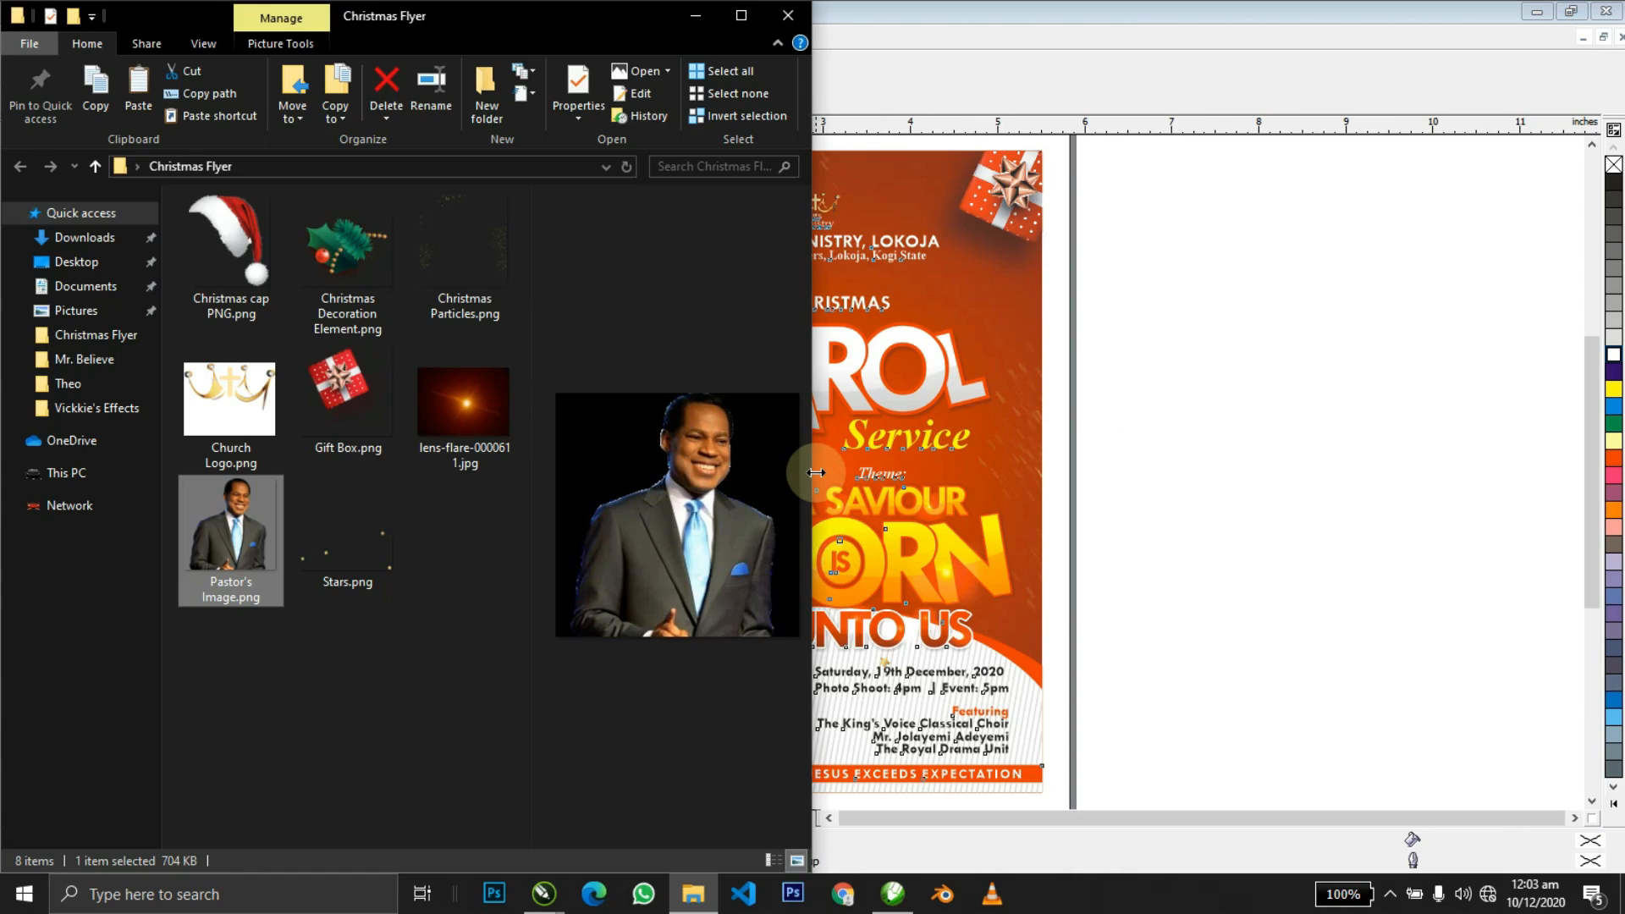
key(alt+Tab)
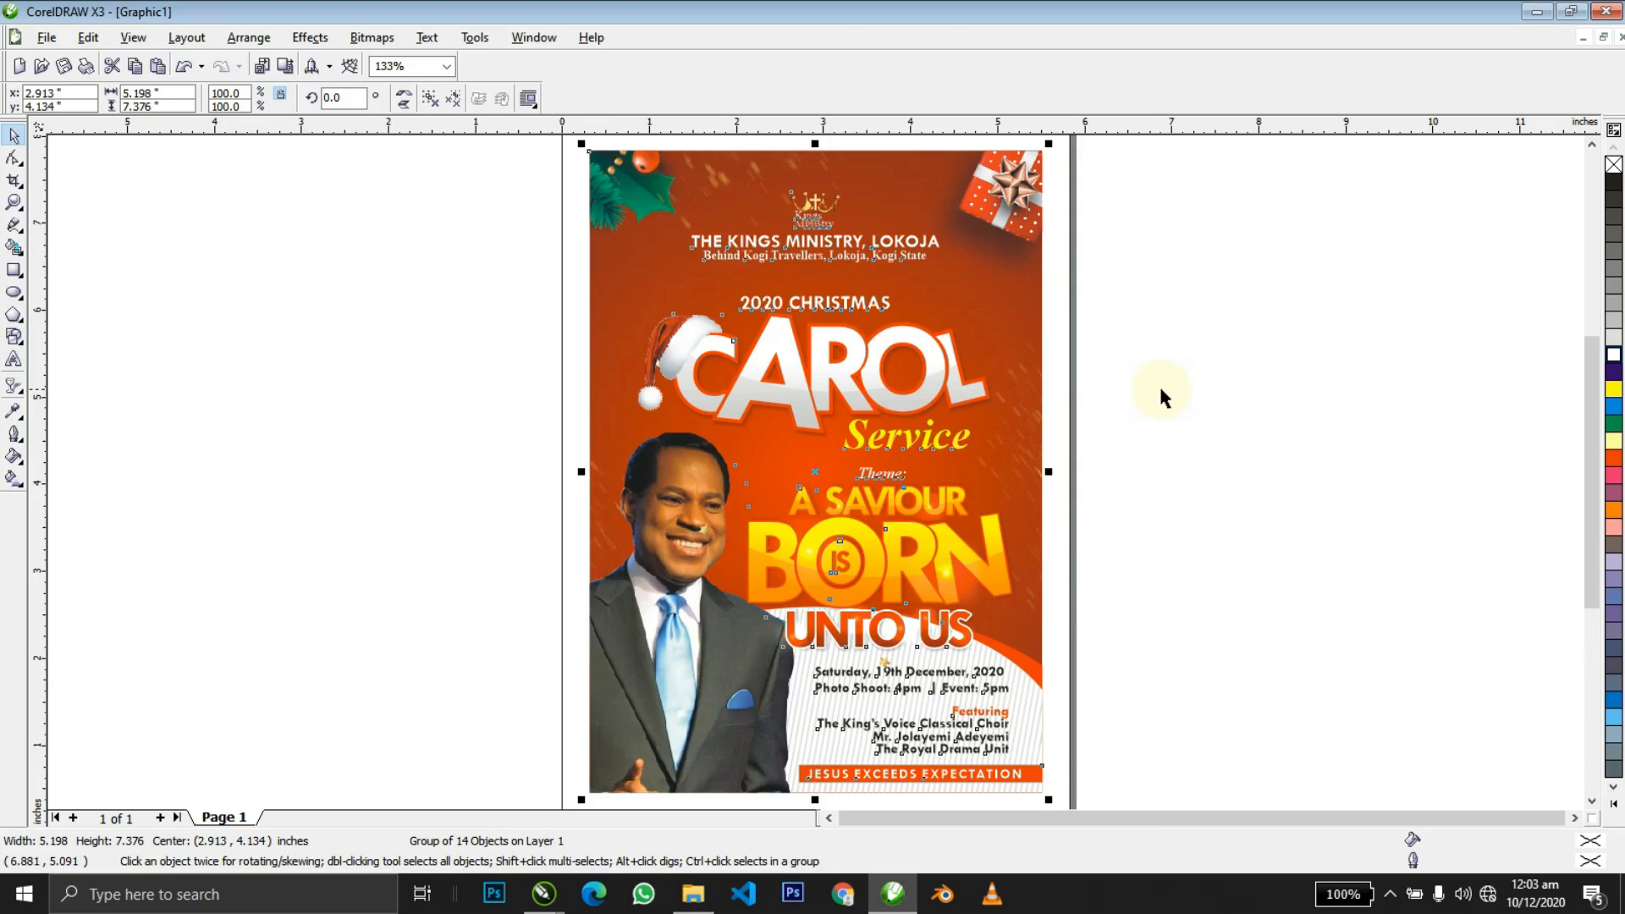
key(F10)
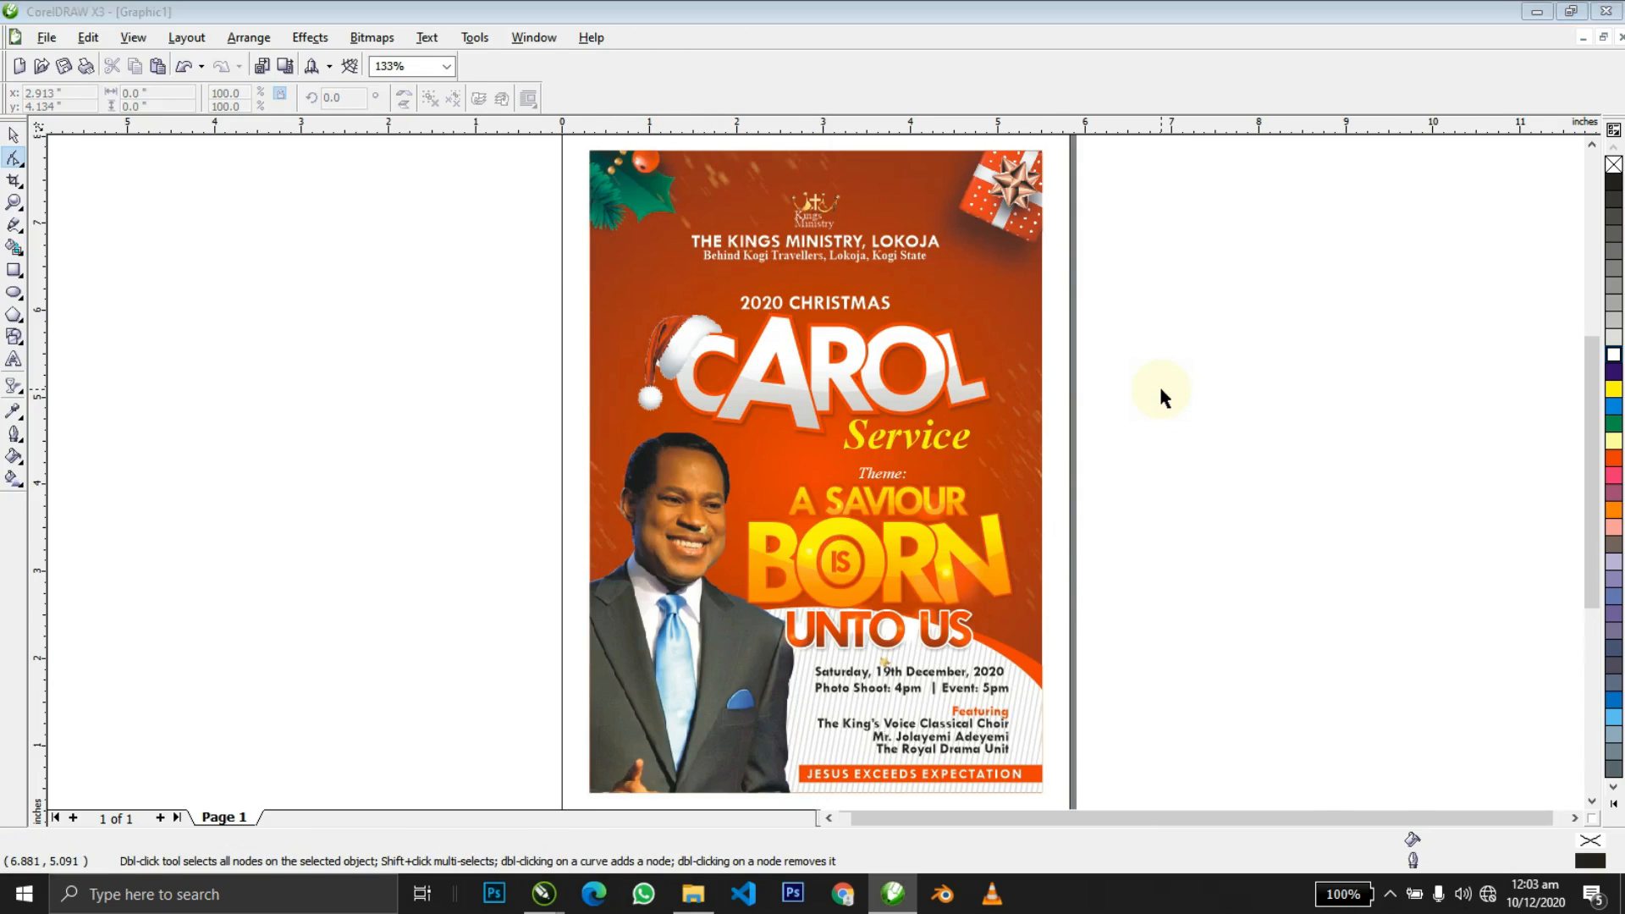
key(F9)
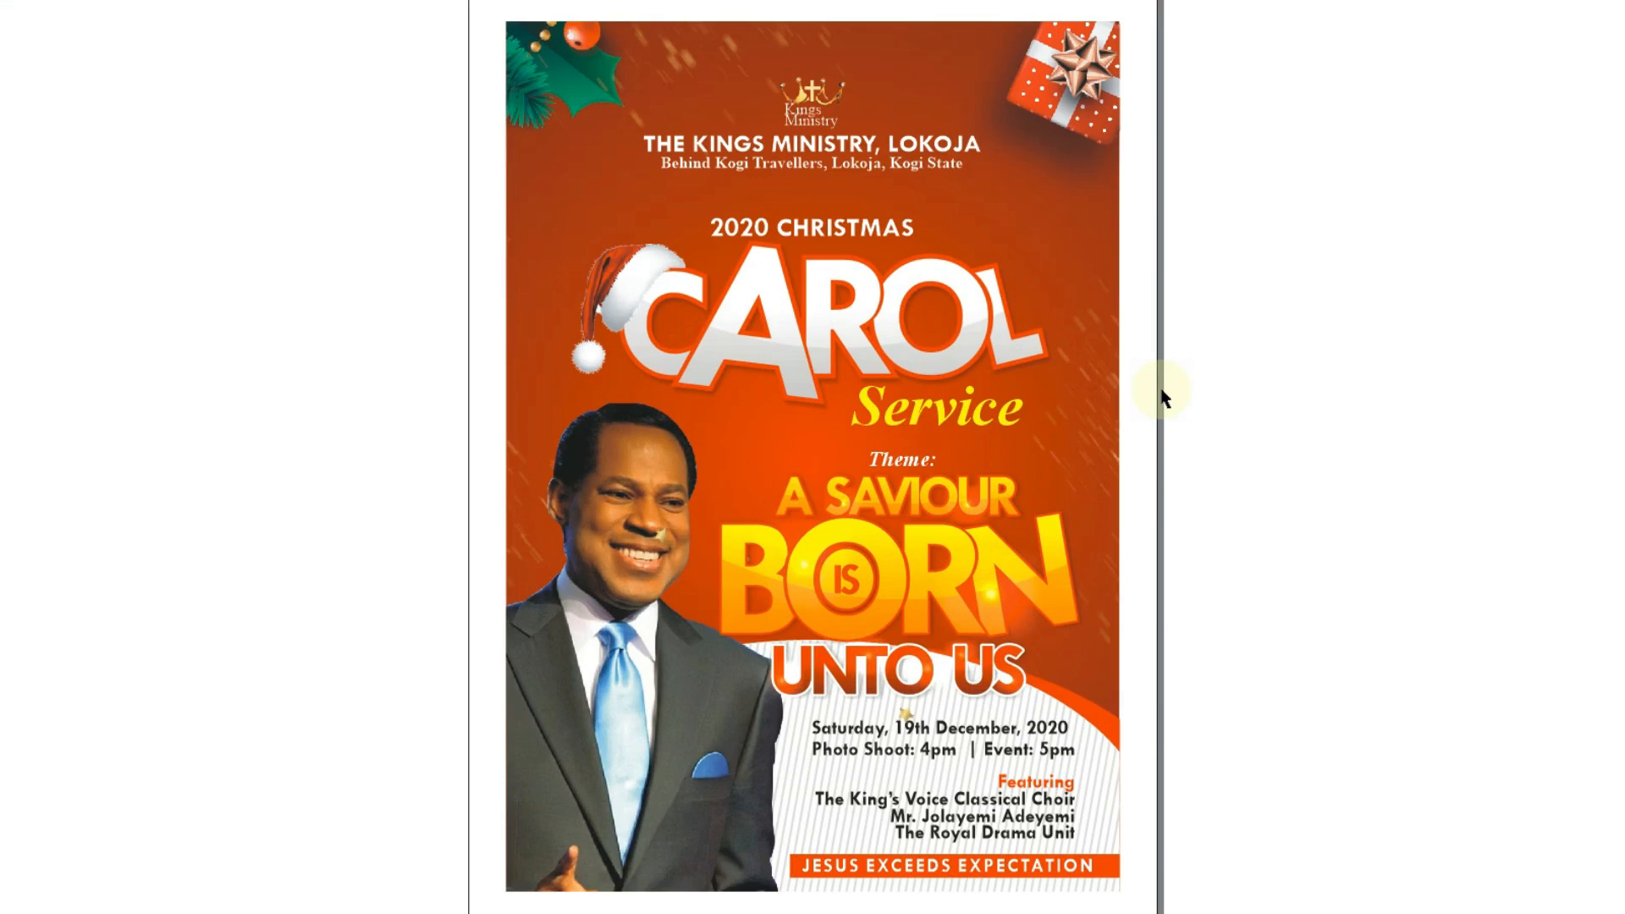
click(1161, 391)
key(space)
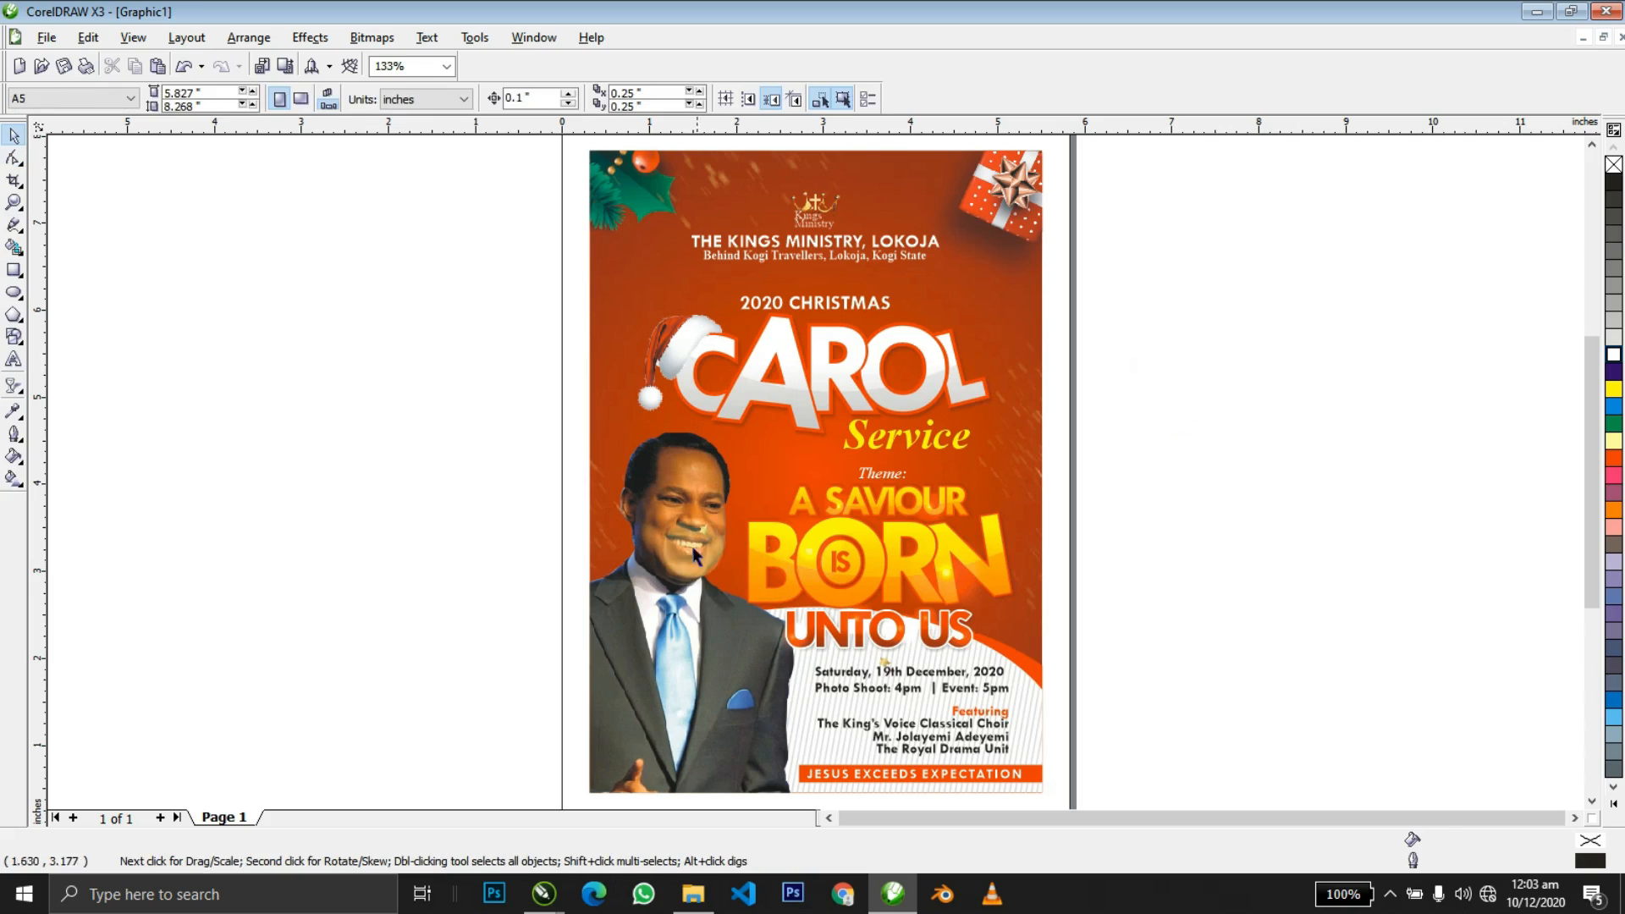
Move the small glow sparkle from the face onto the word BORN and select the whole flyer.
click(704, 532)
drag(717, 556, 879, 565)
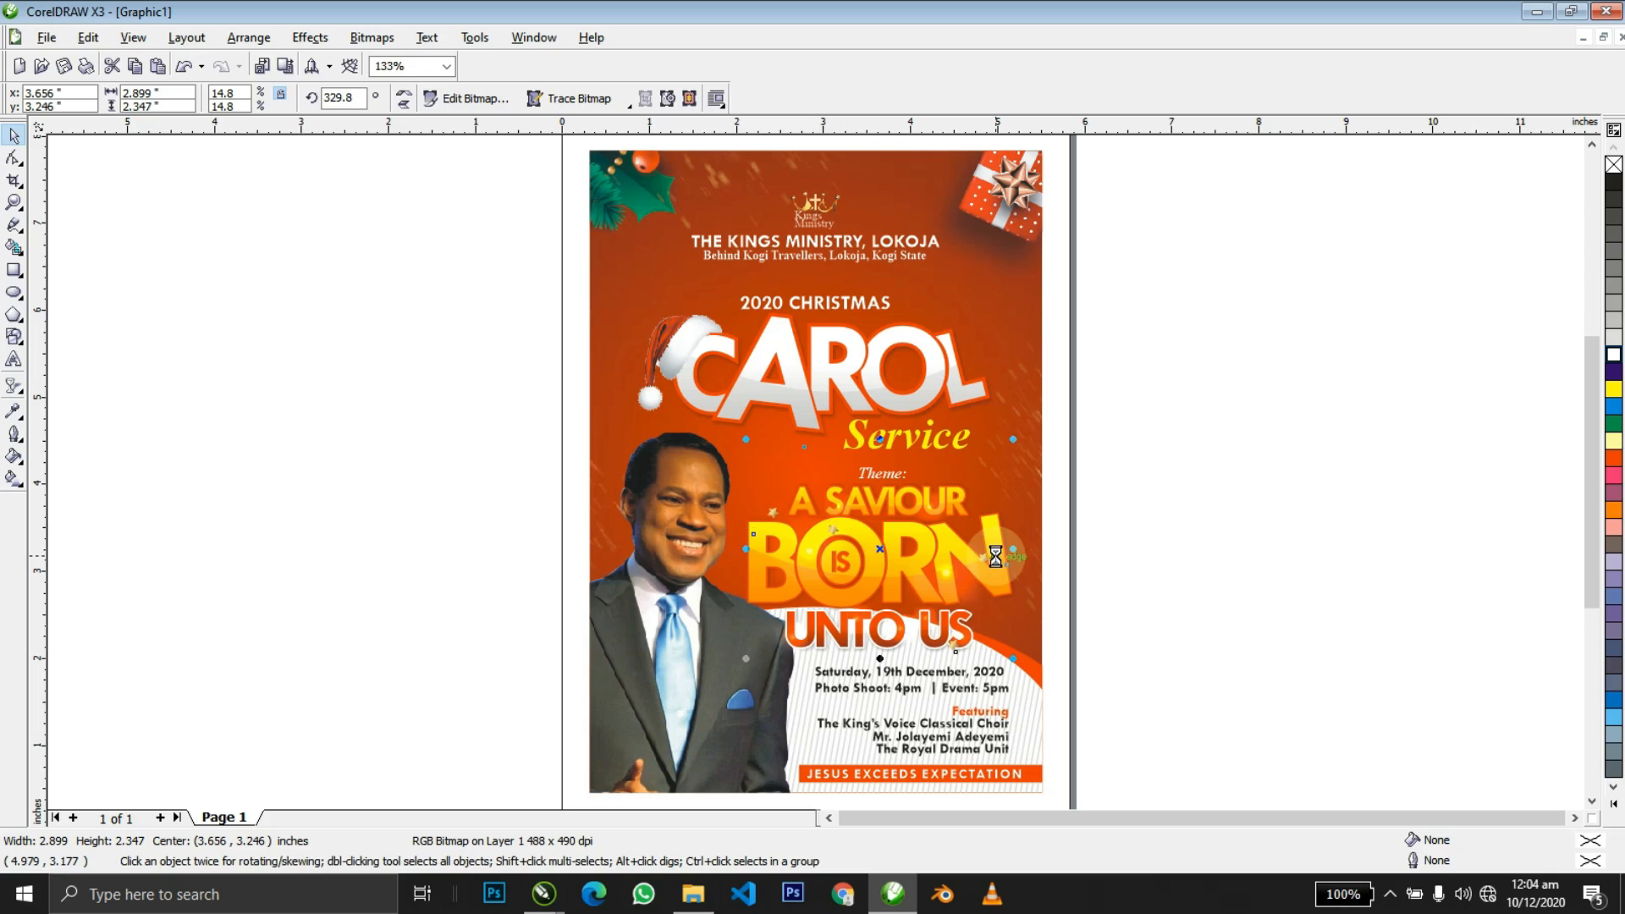
click(1175, 557)
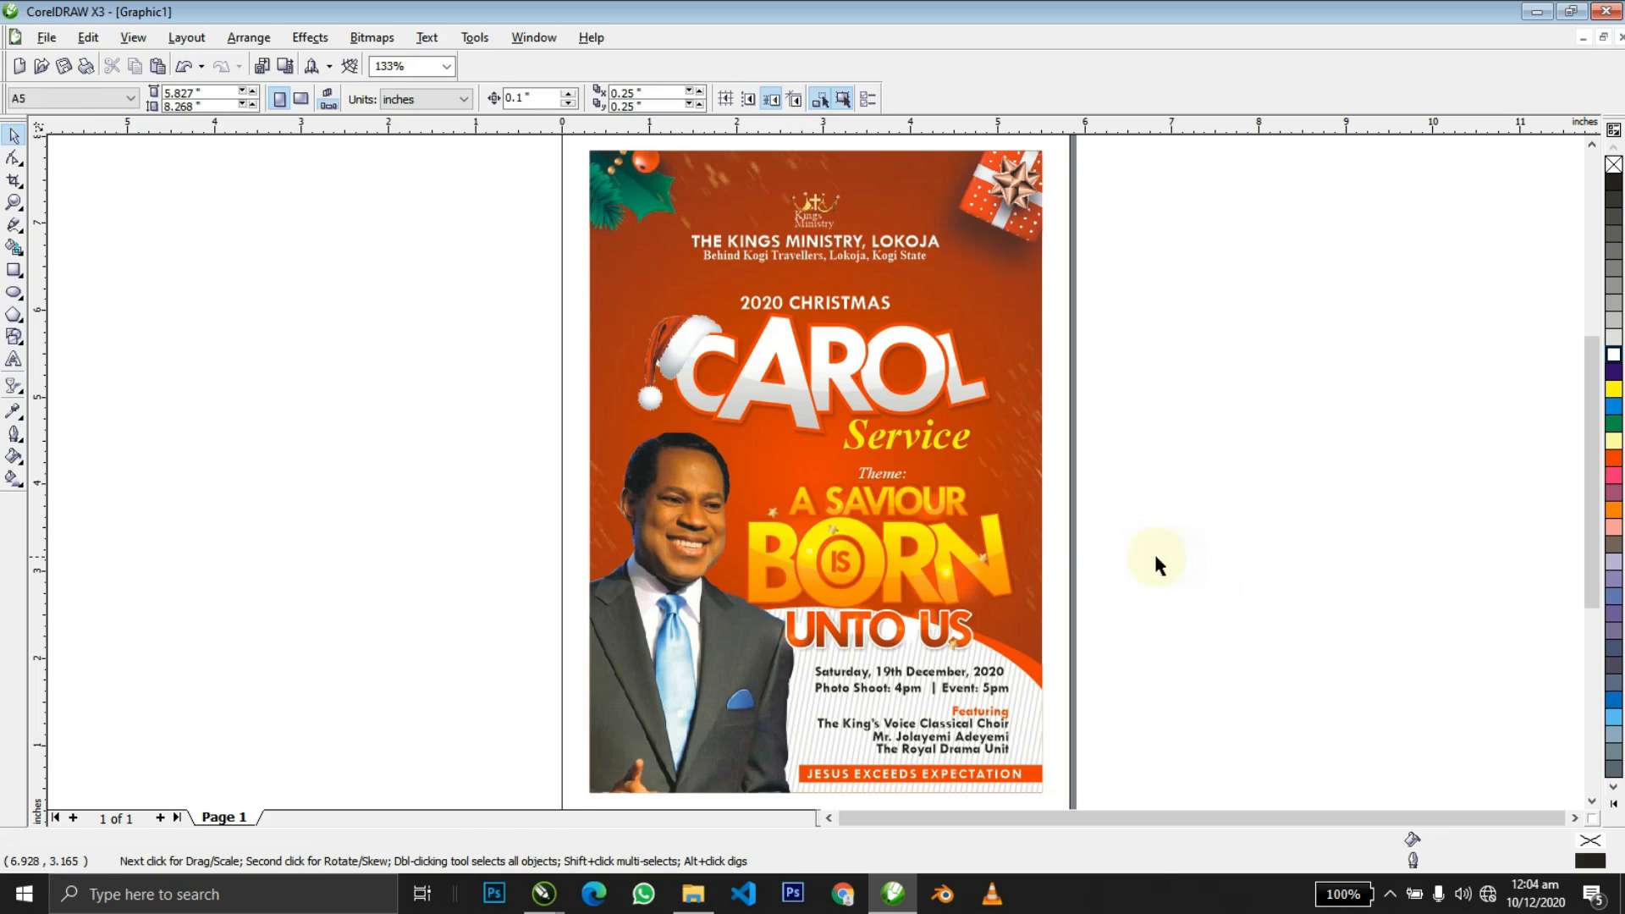
key(ctrl+a)
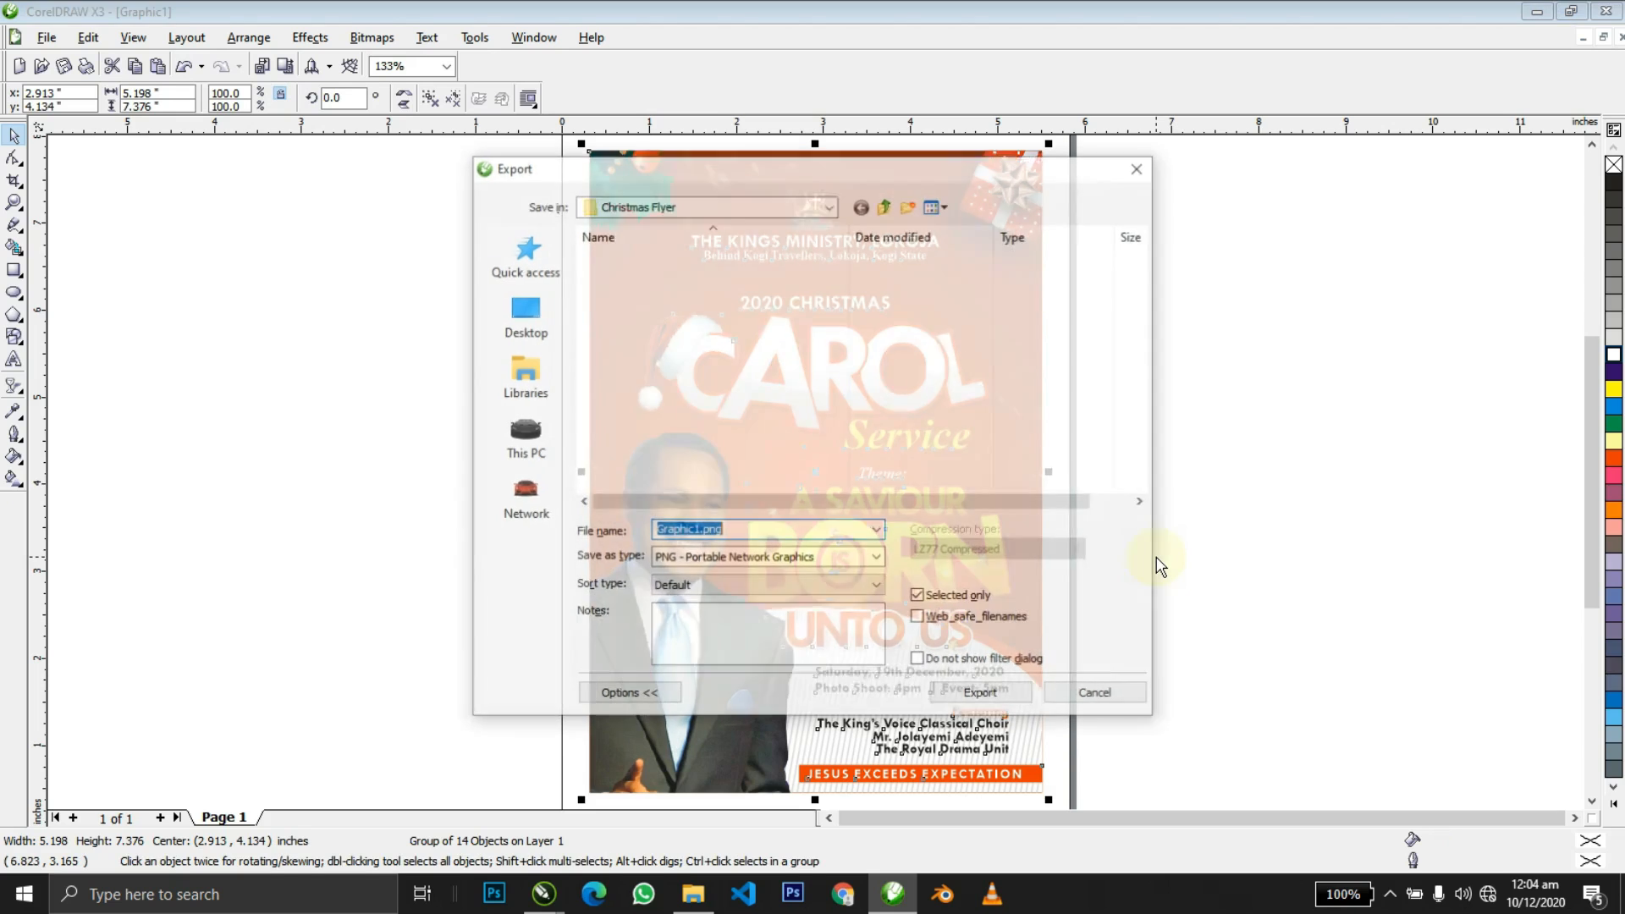
Set the export format to JPG and the destination to the Christmas Flyer folder.
click(523, 315)
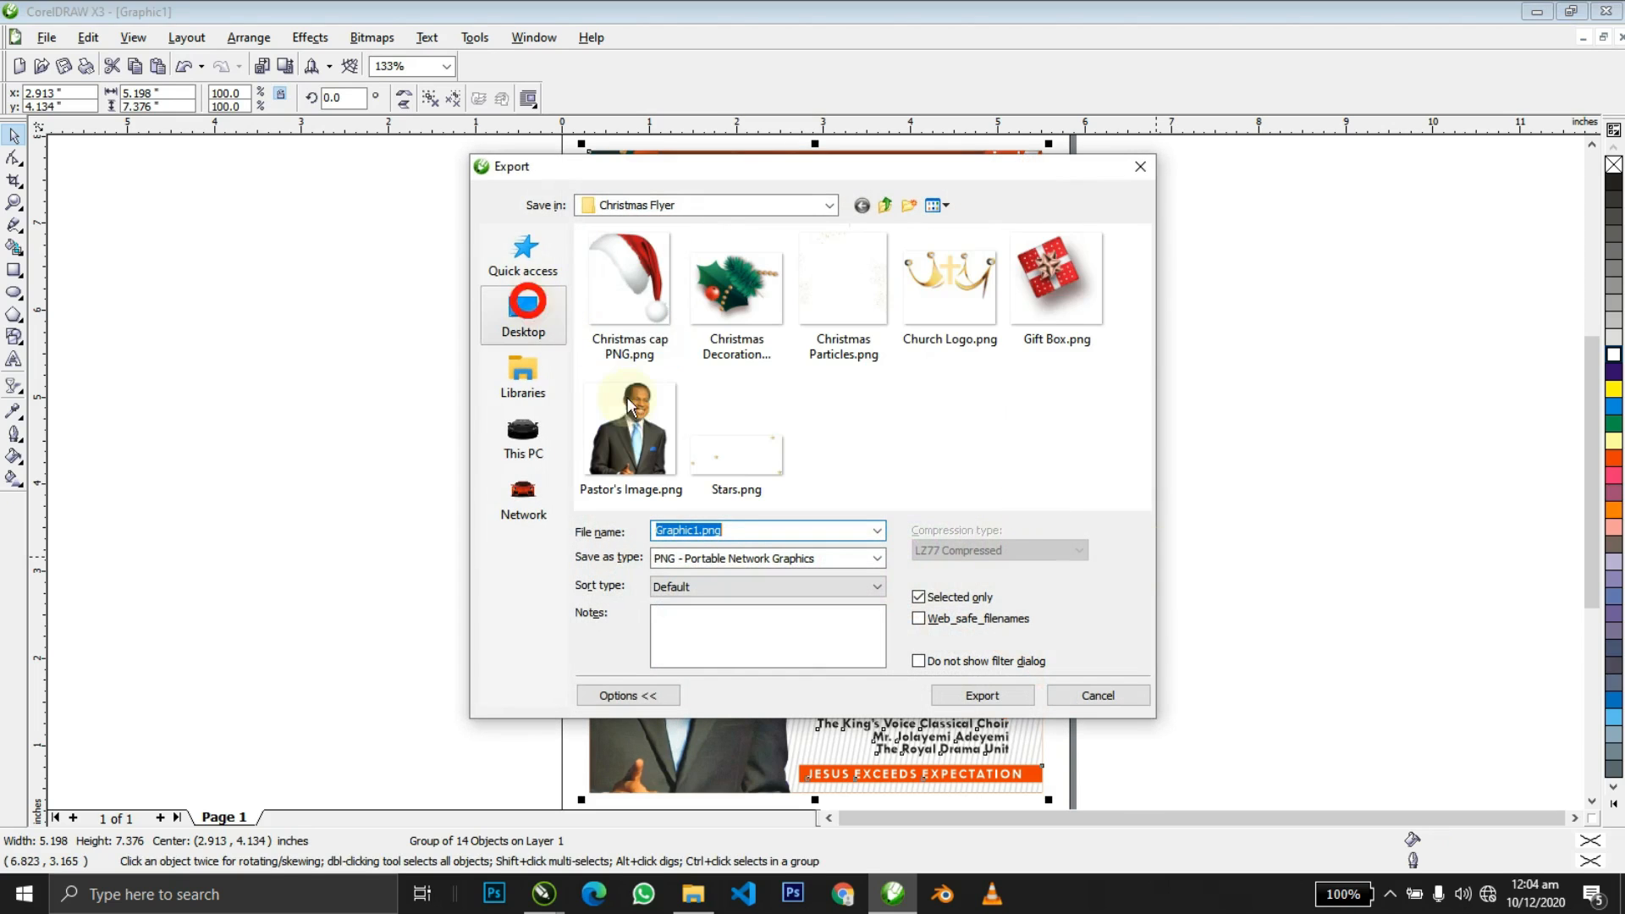
click(725, 565)
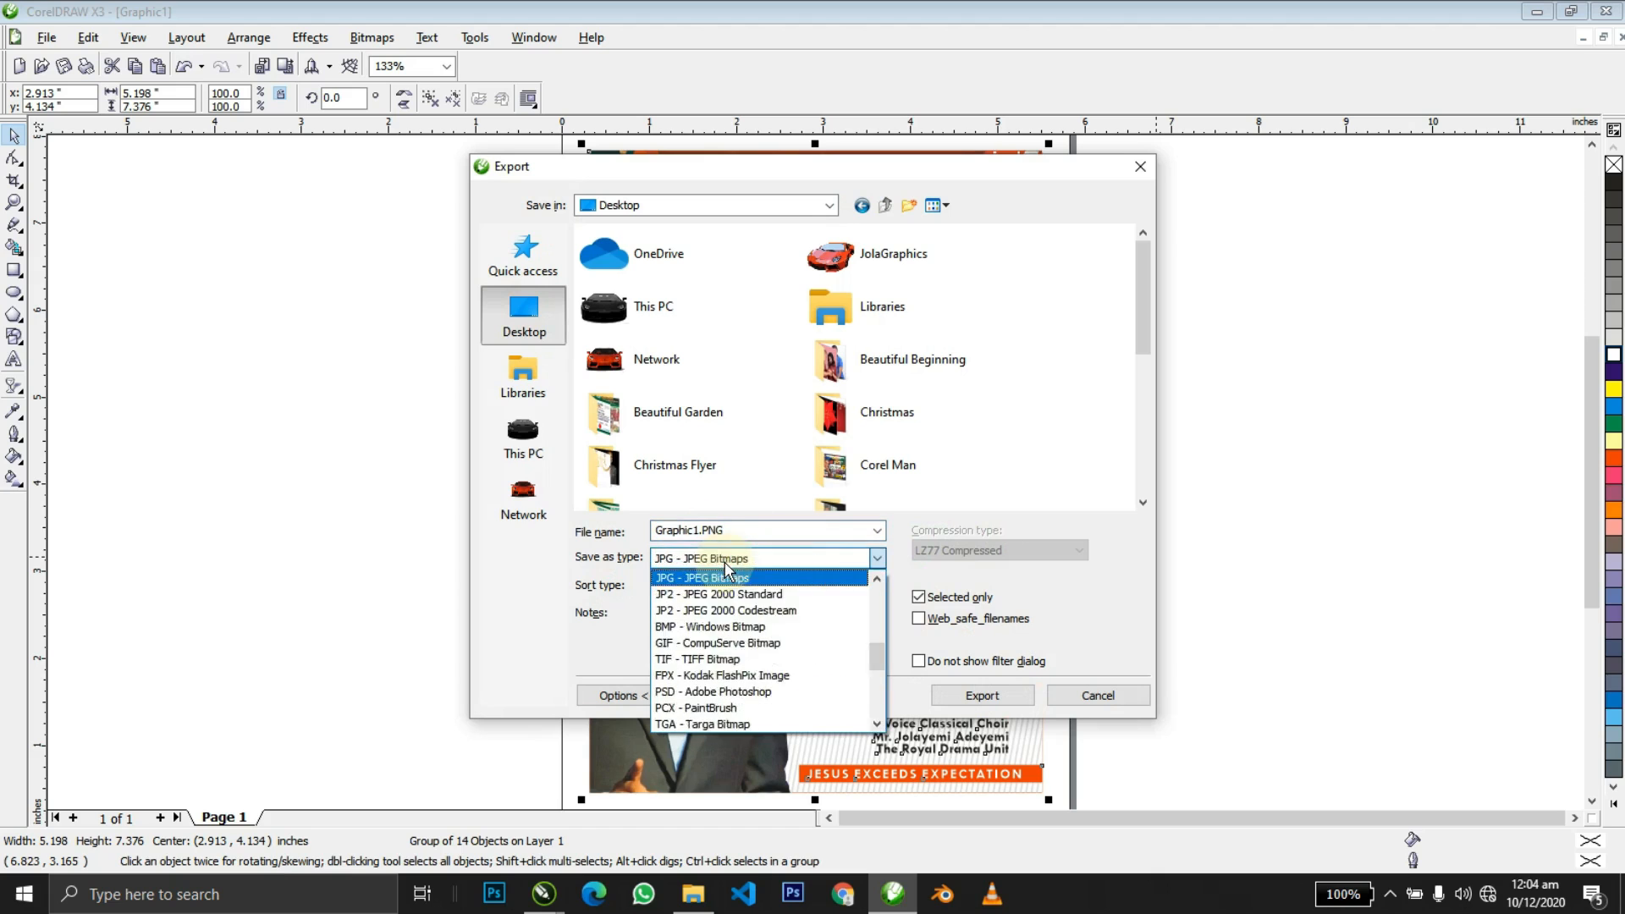
click(720, 572)
click(525, 372)
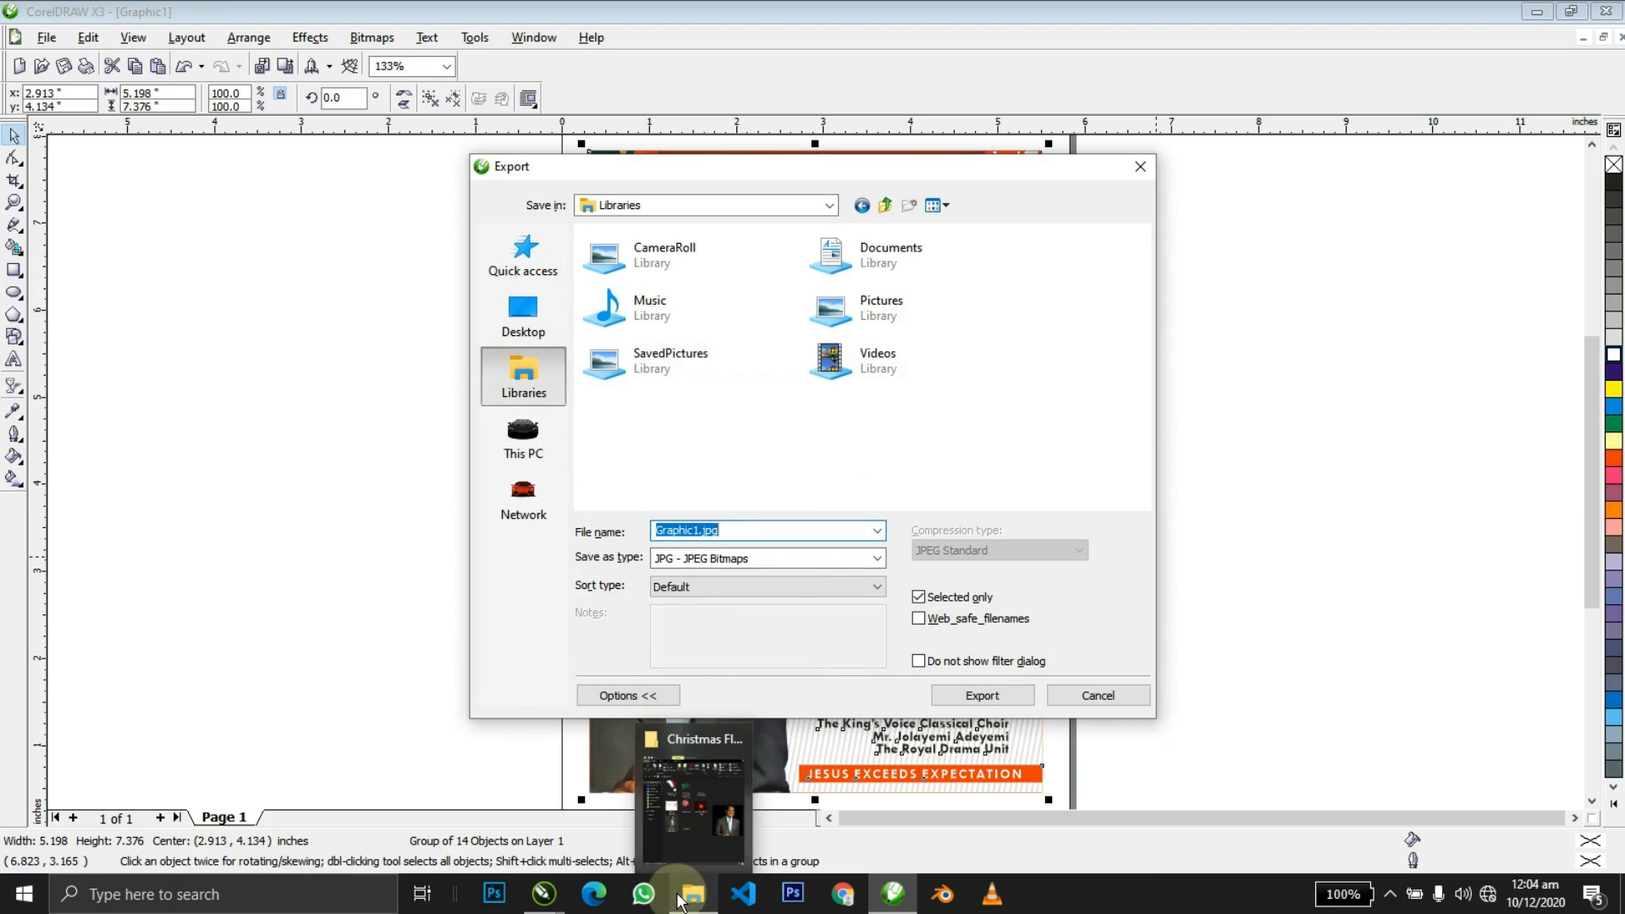
click(542, 312)
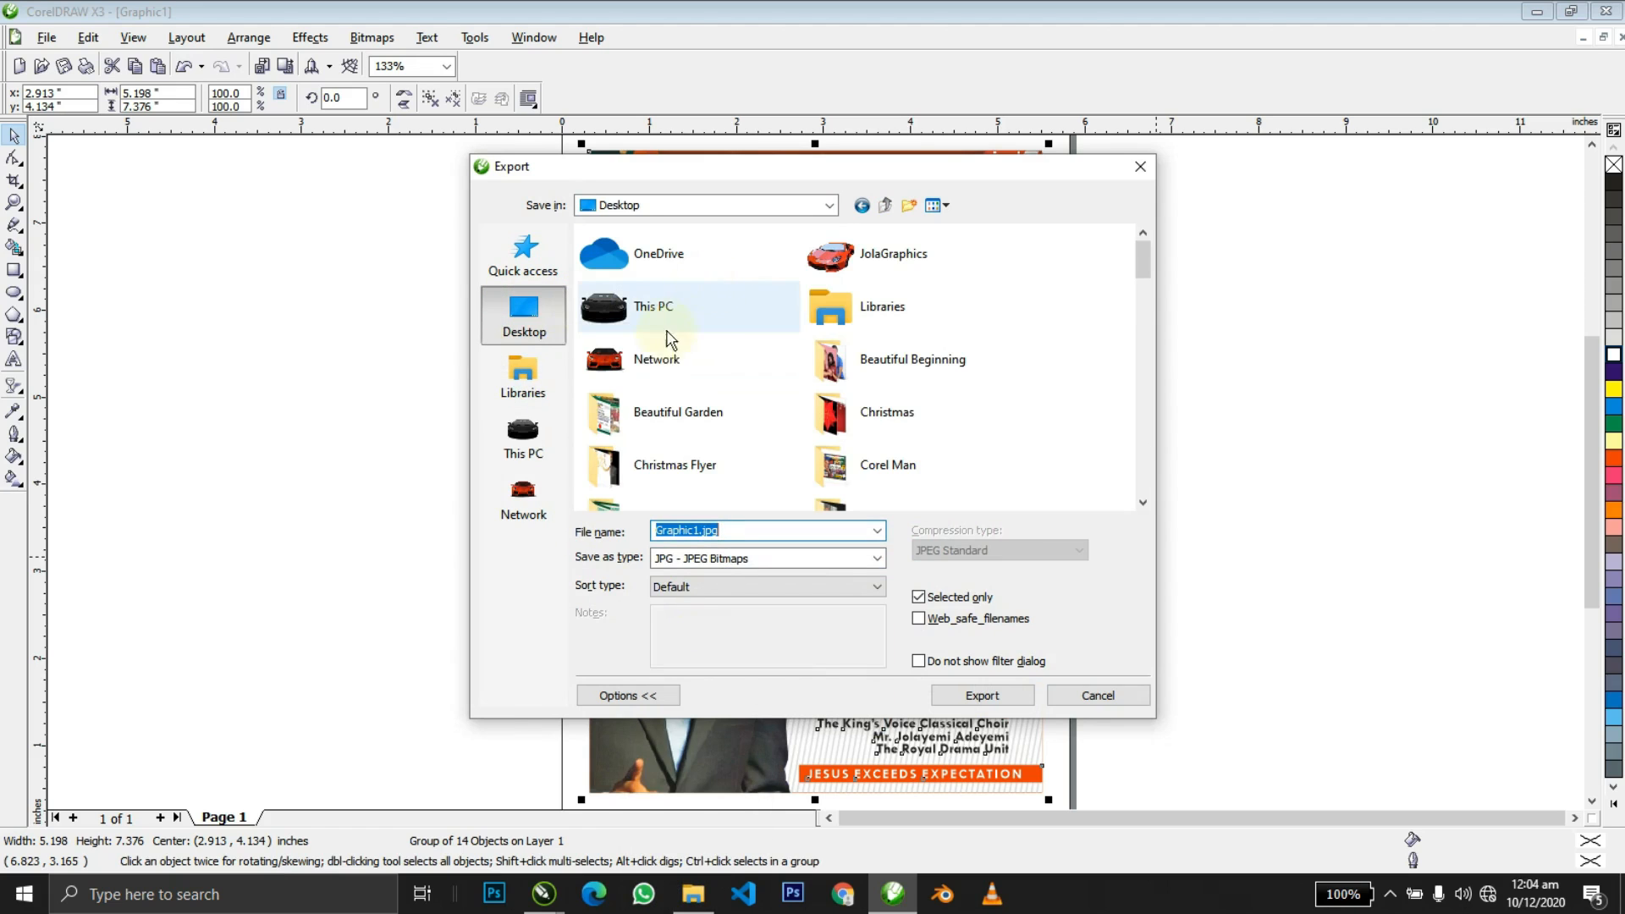
click(684, 467)
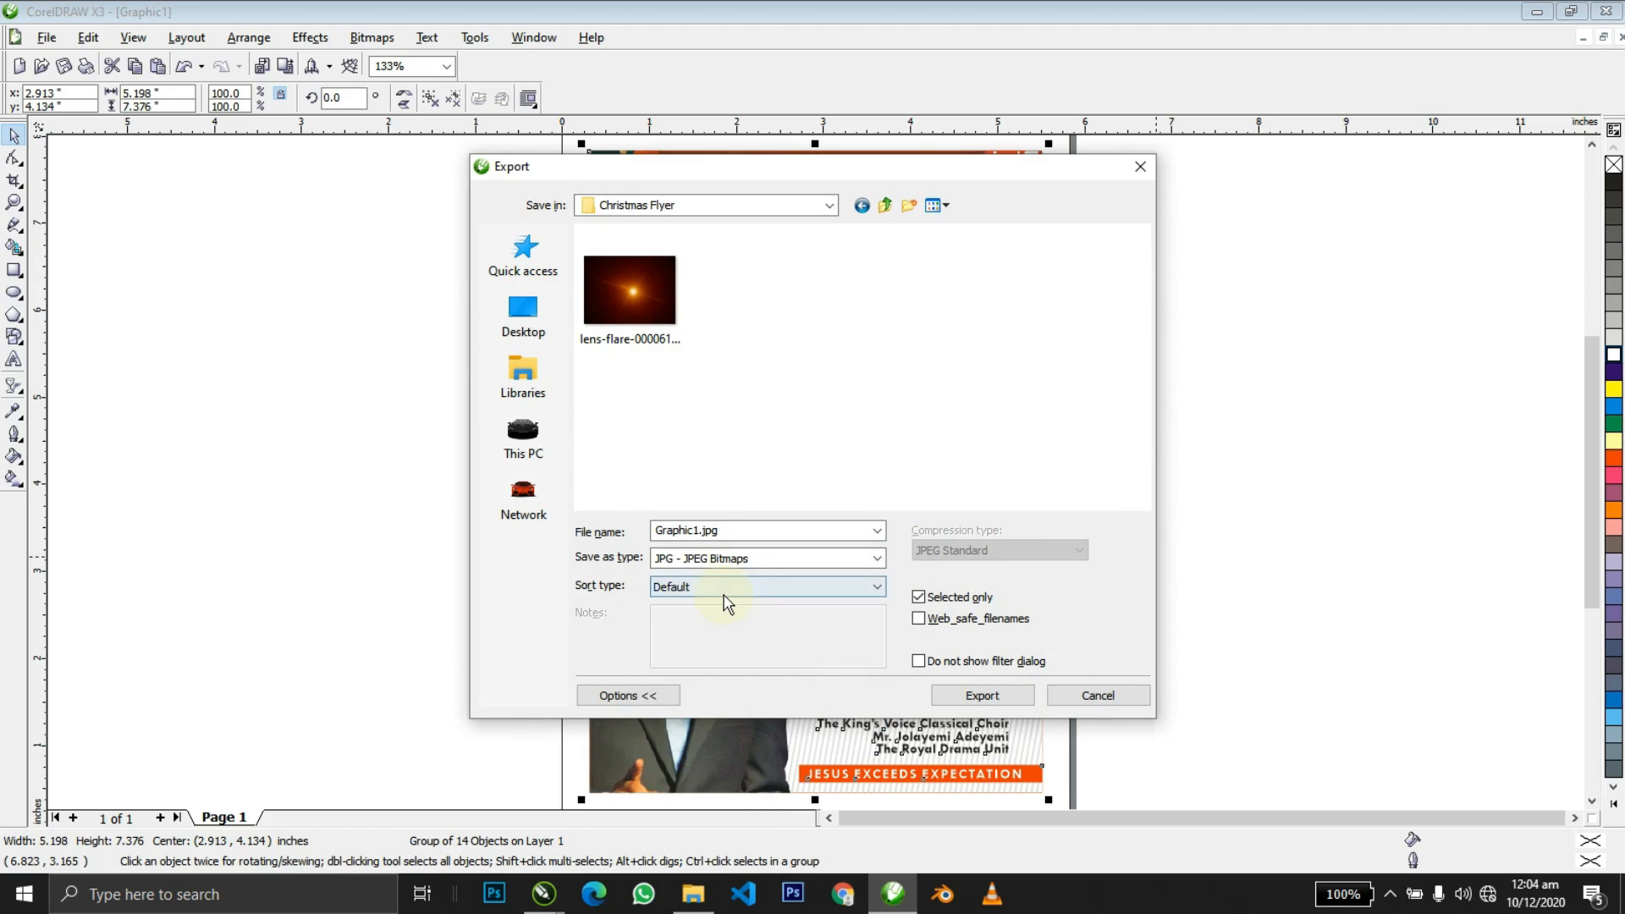
Name the export file 'Design' and confirm the export.
double_click(729, 531)
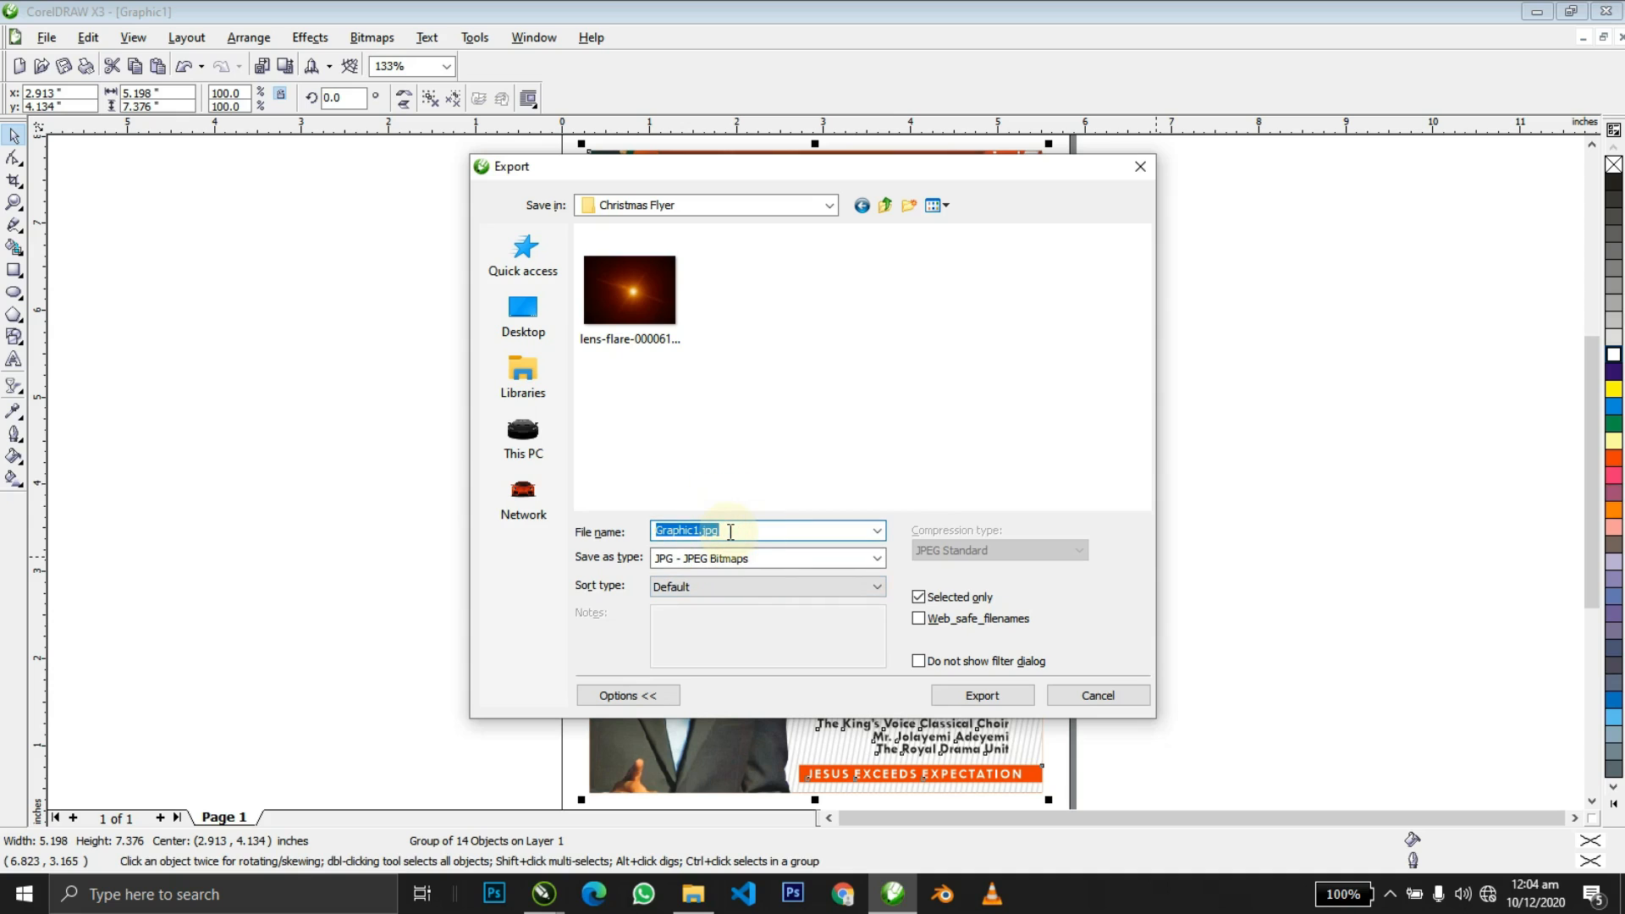
text(dESIG)
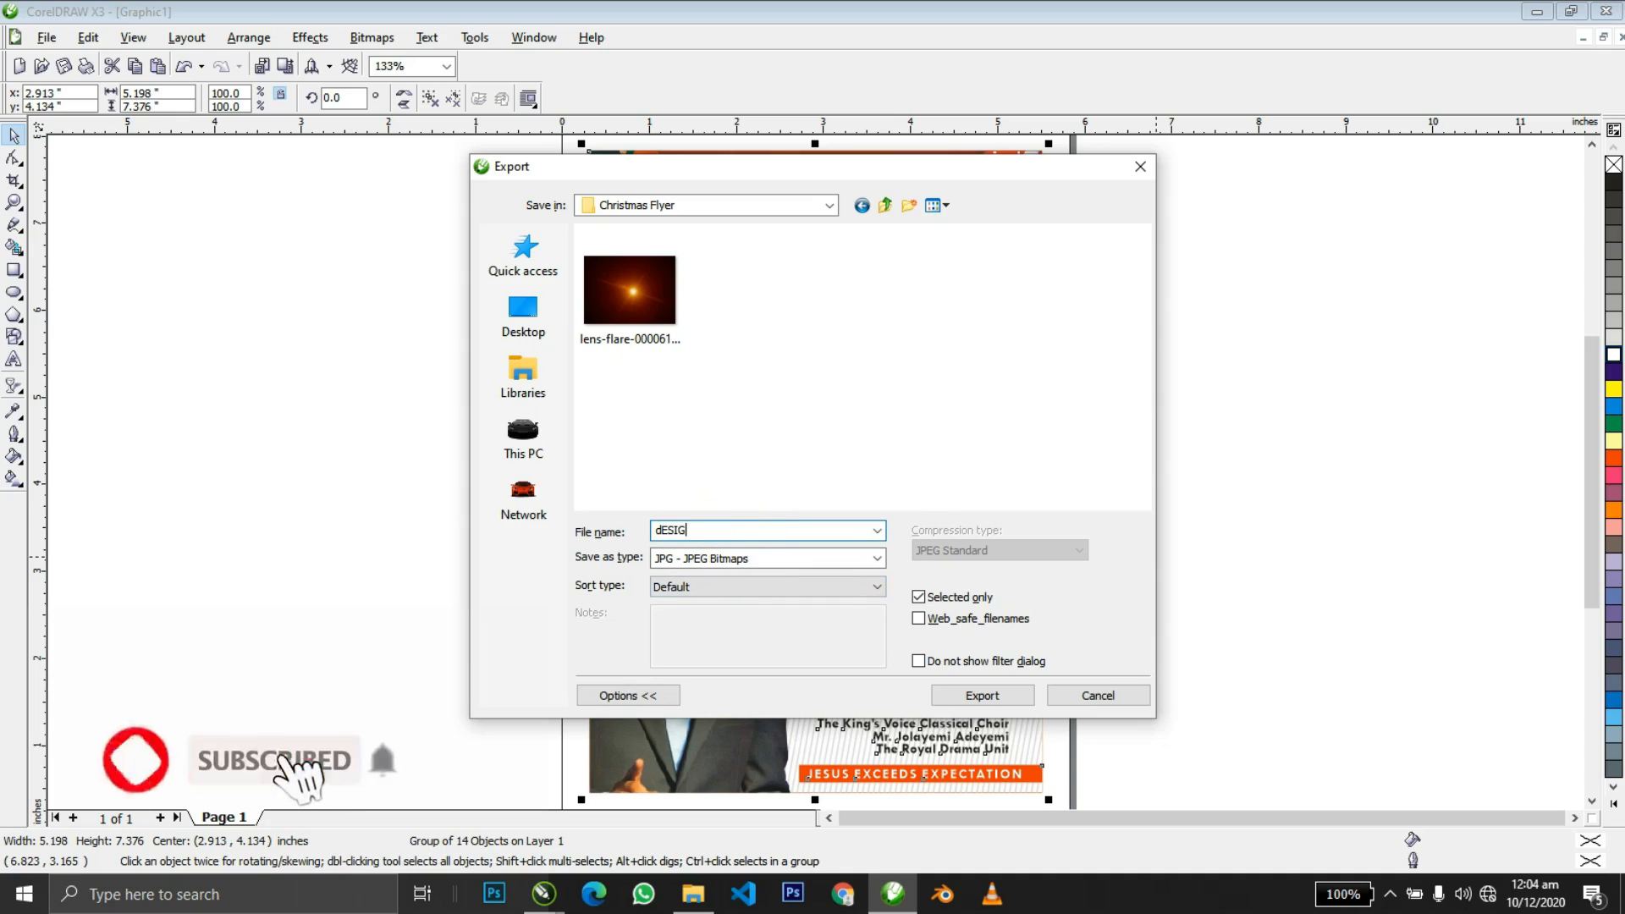
key(ctrl+a)
text(De)
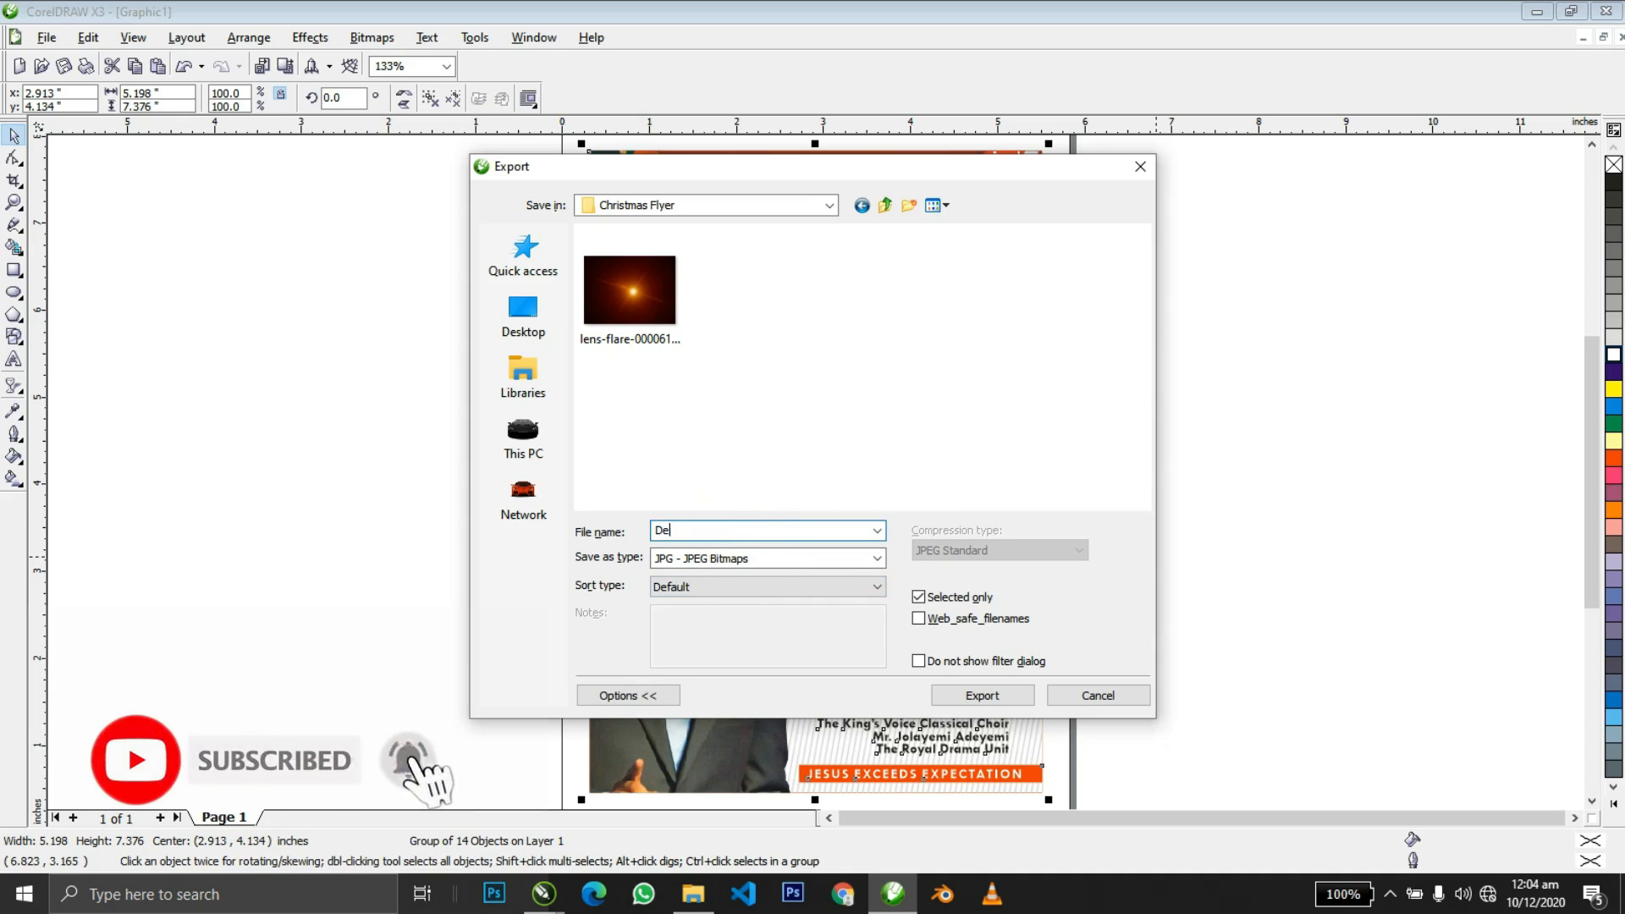
text(sign)
key(Return)
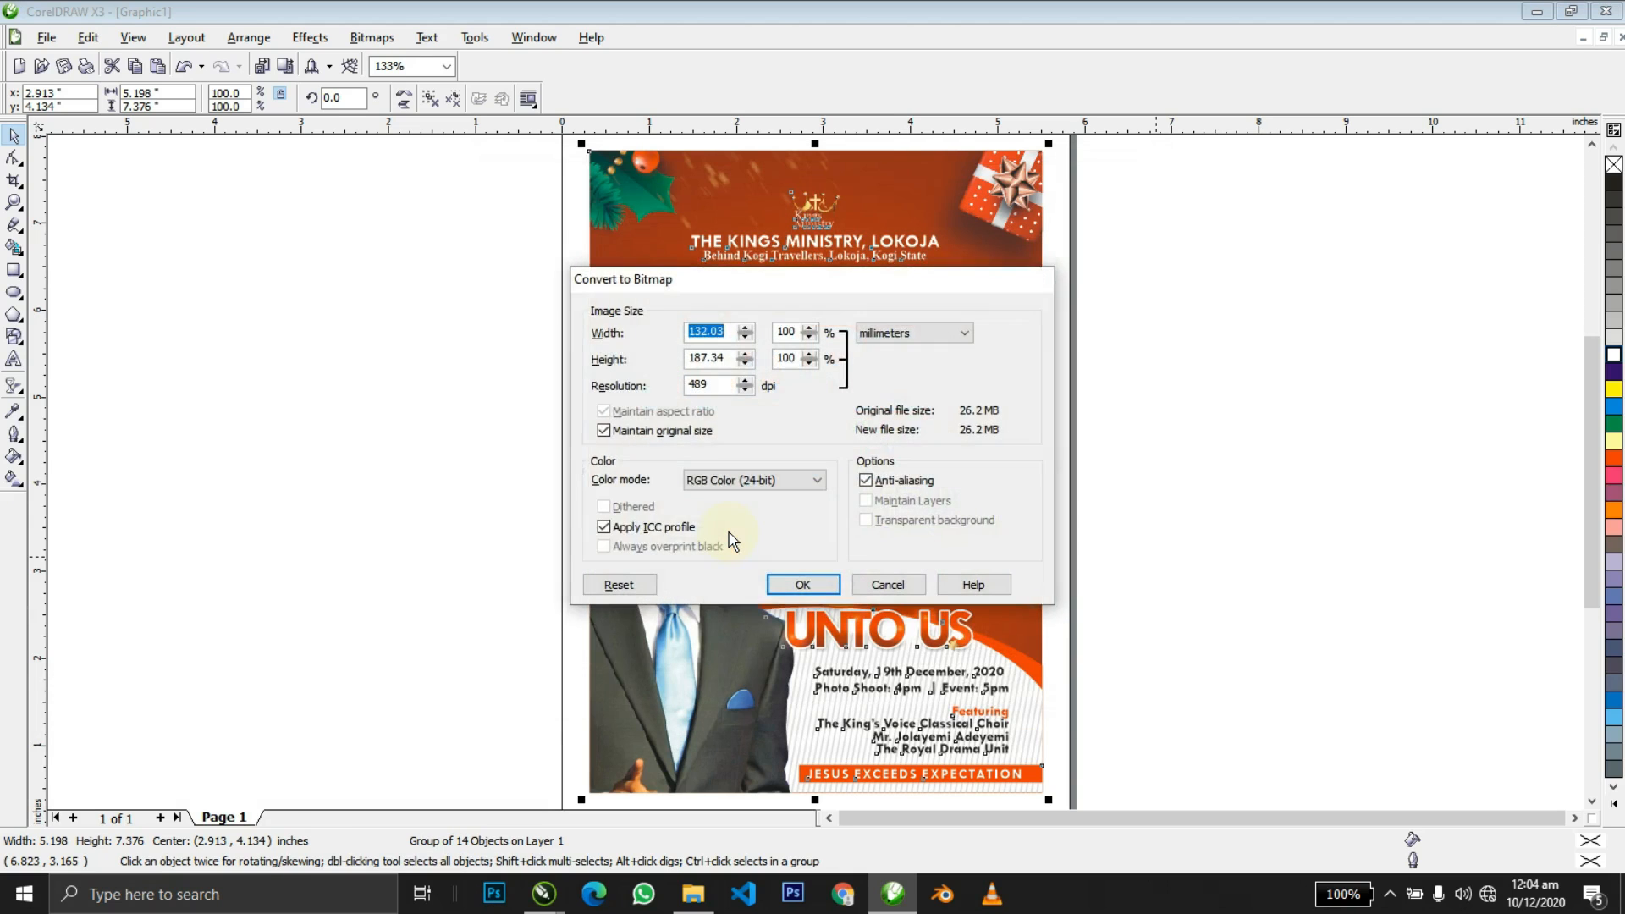
Accept the default bitmap conversion and JPEG quality settings.
key(Return)
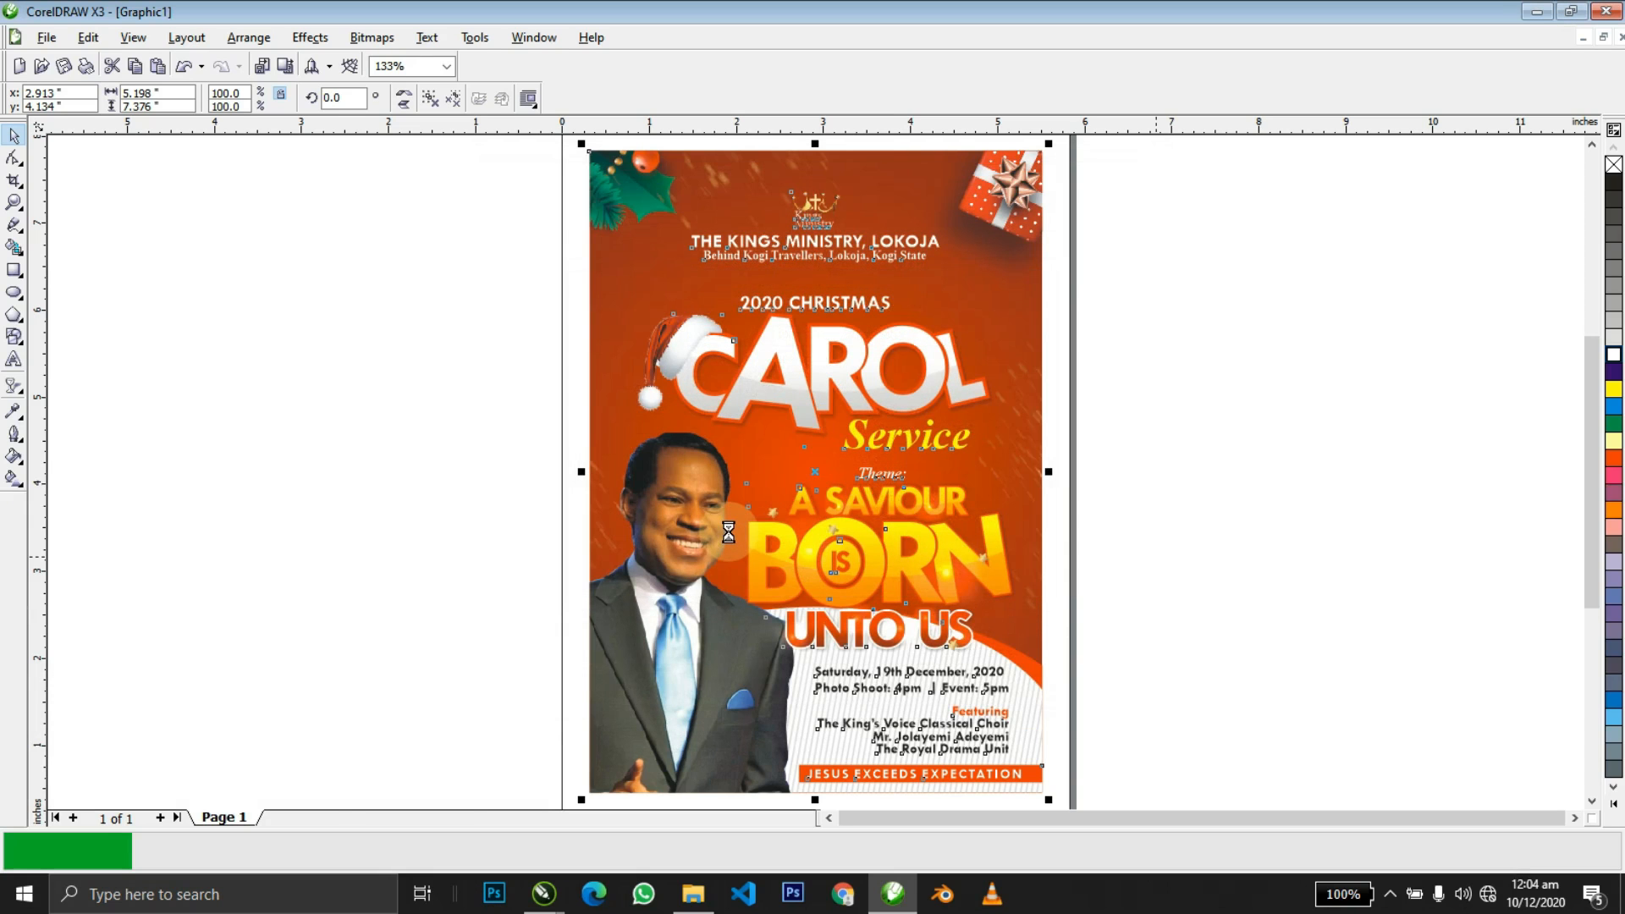
mouse_move(692, 908)
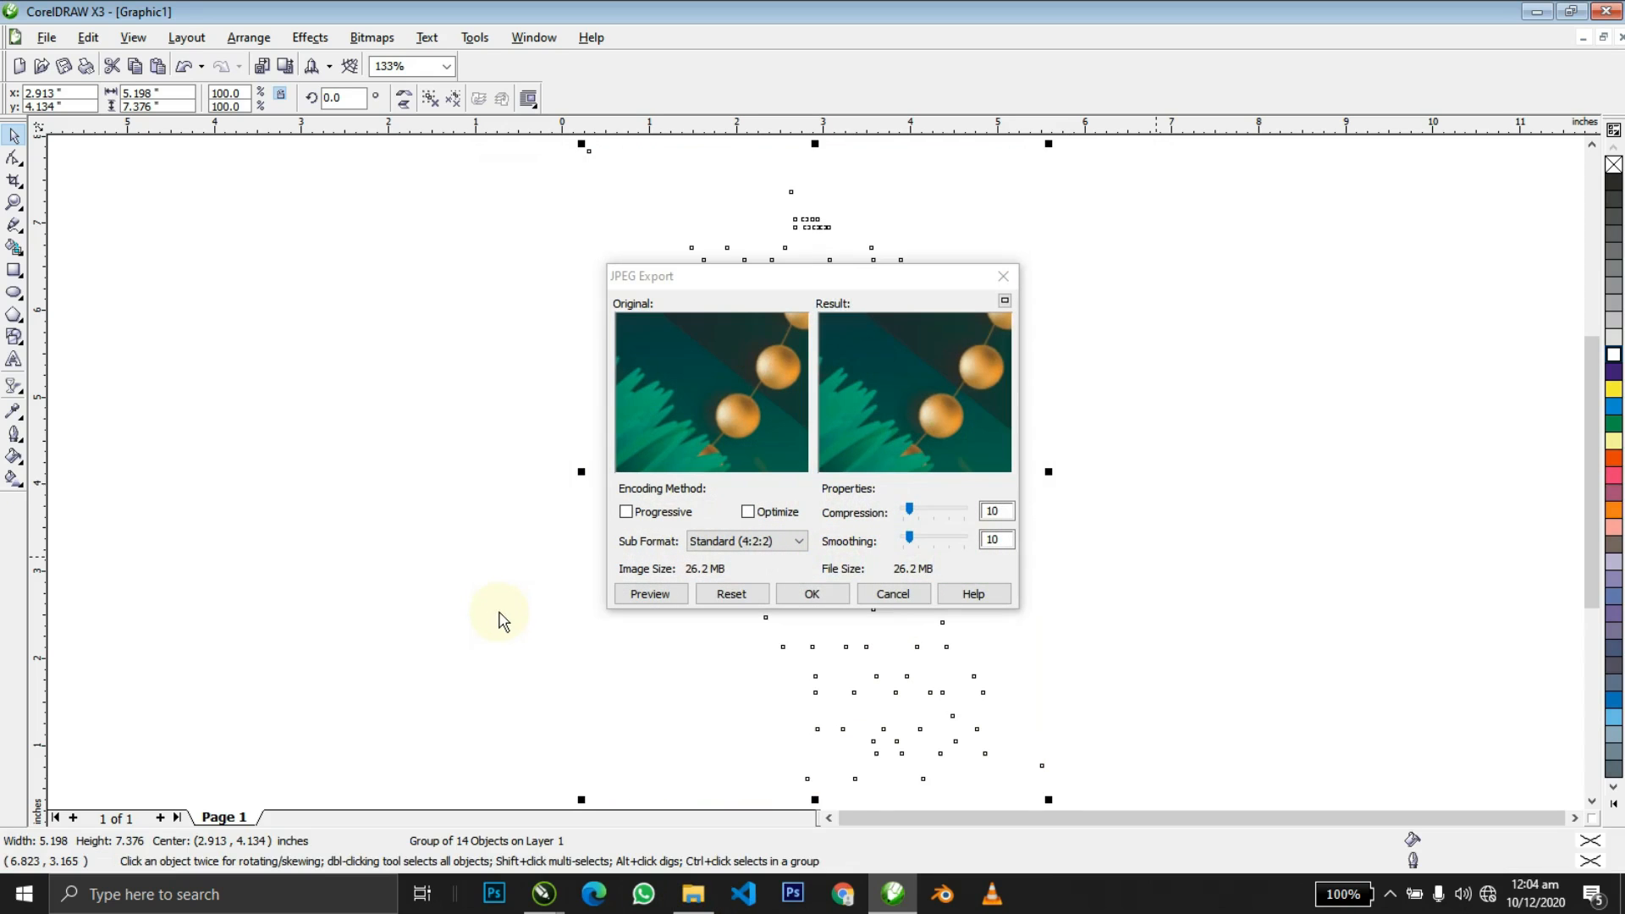
click(789, 594)
key(alt+Tab)
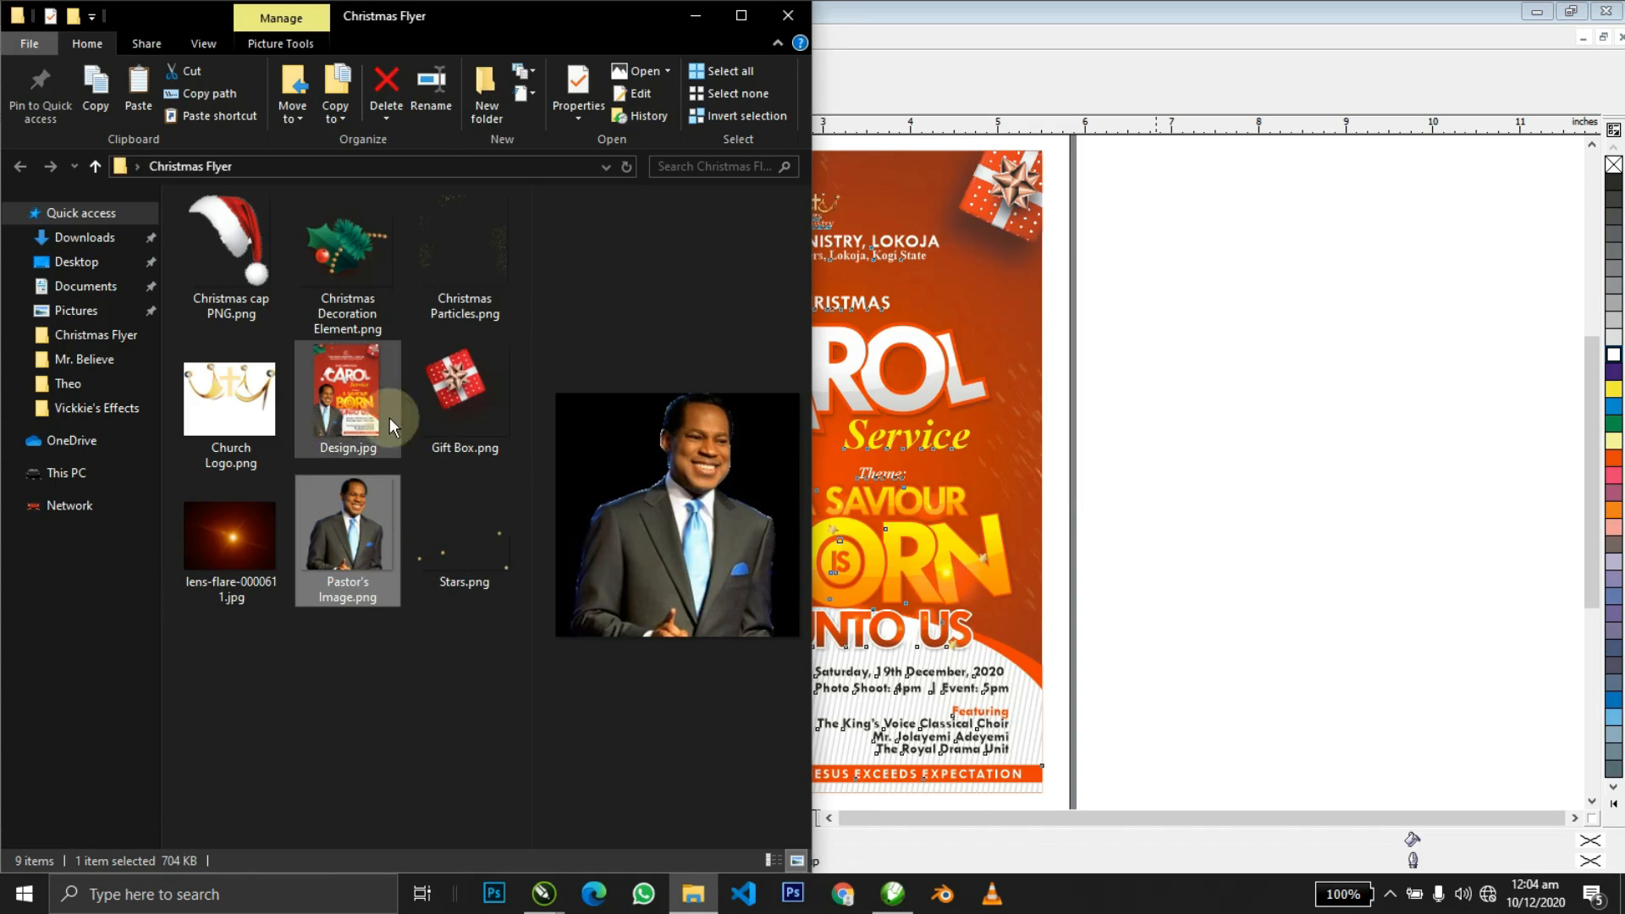
Preview Design.jpg in the Christmas Flyer folder and open it in the photo viewer.
click(389, 418)
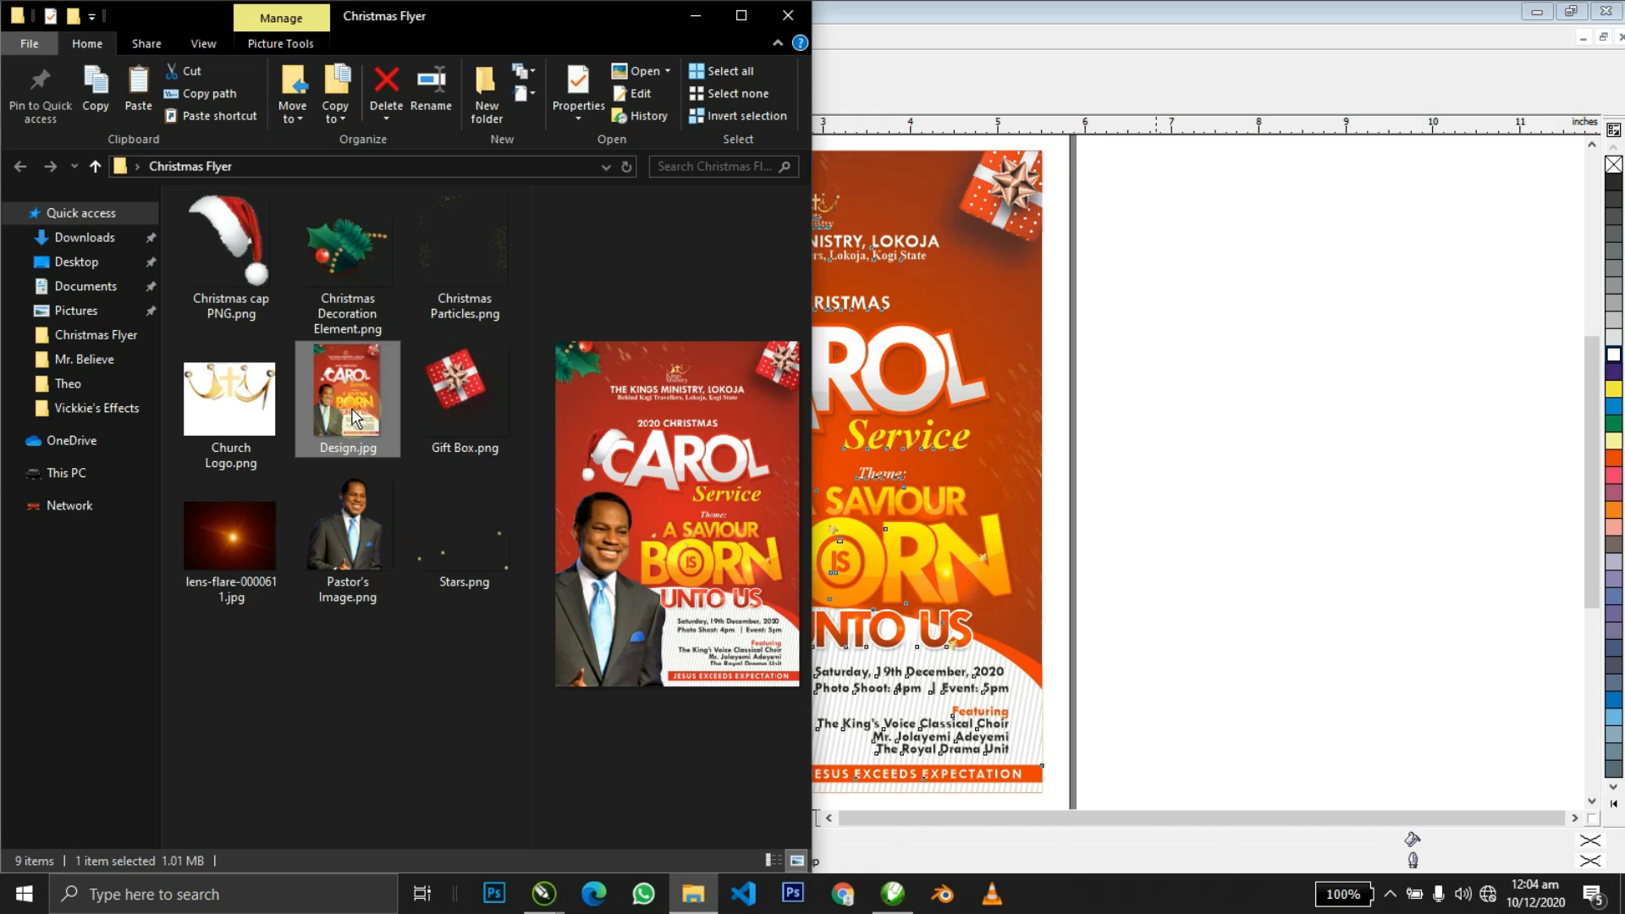
double_click(353, 416)
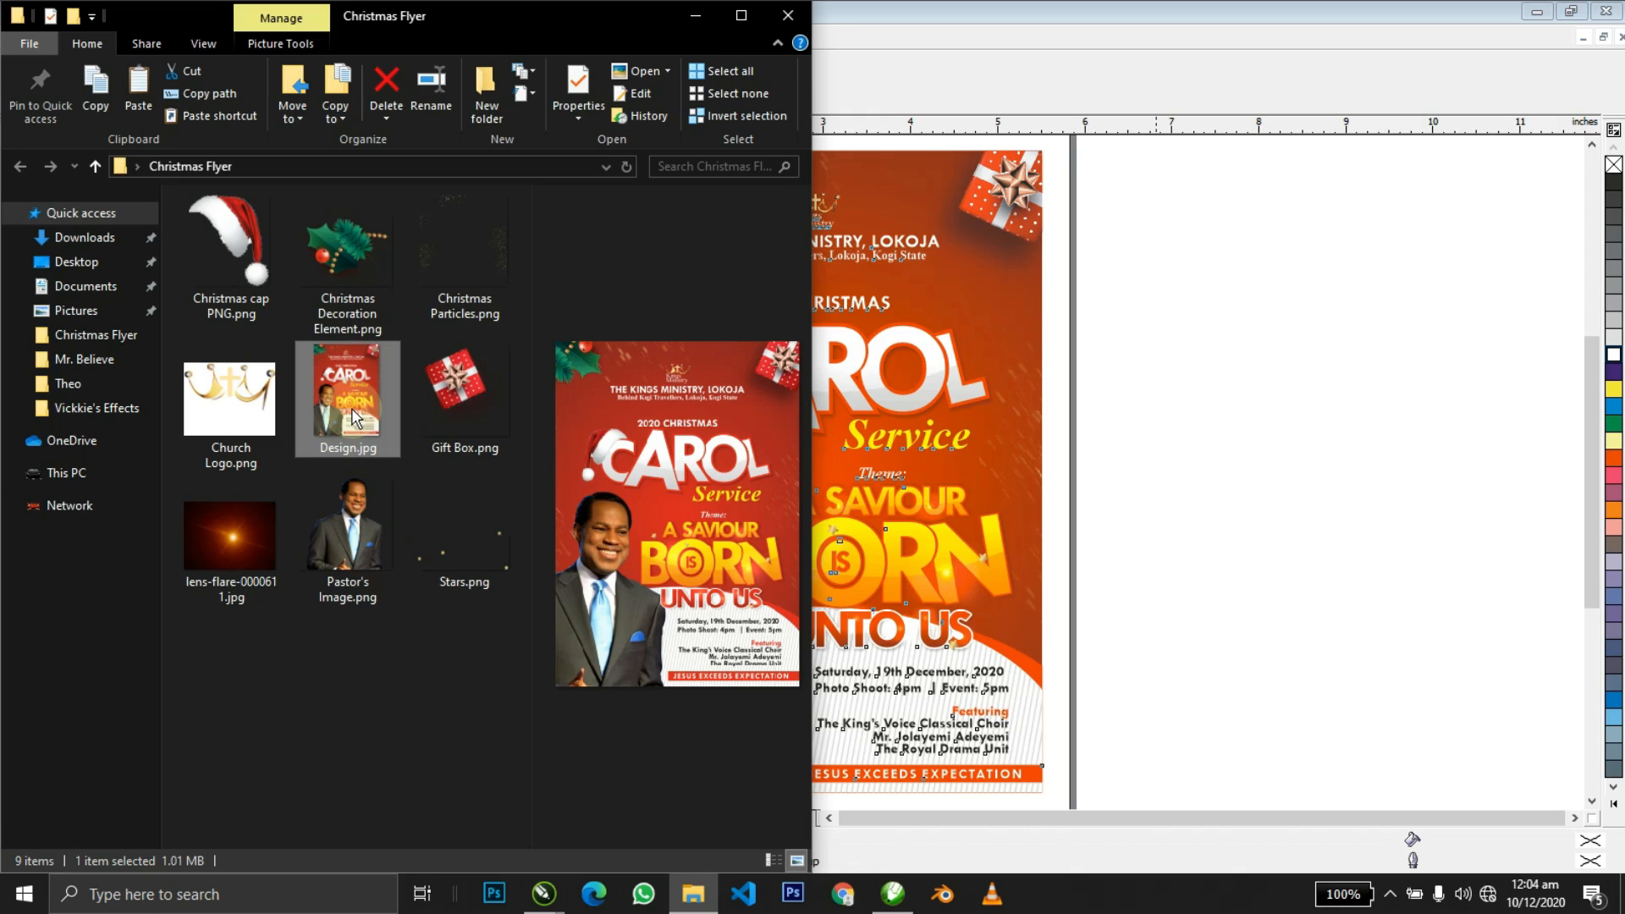